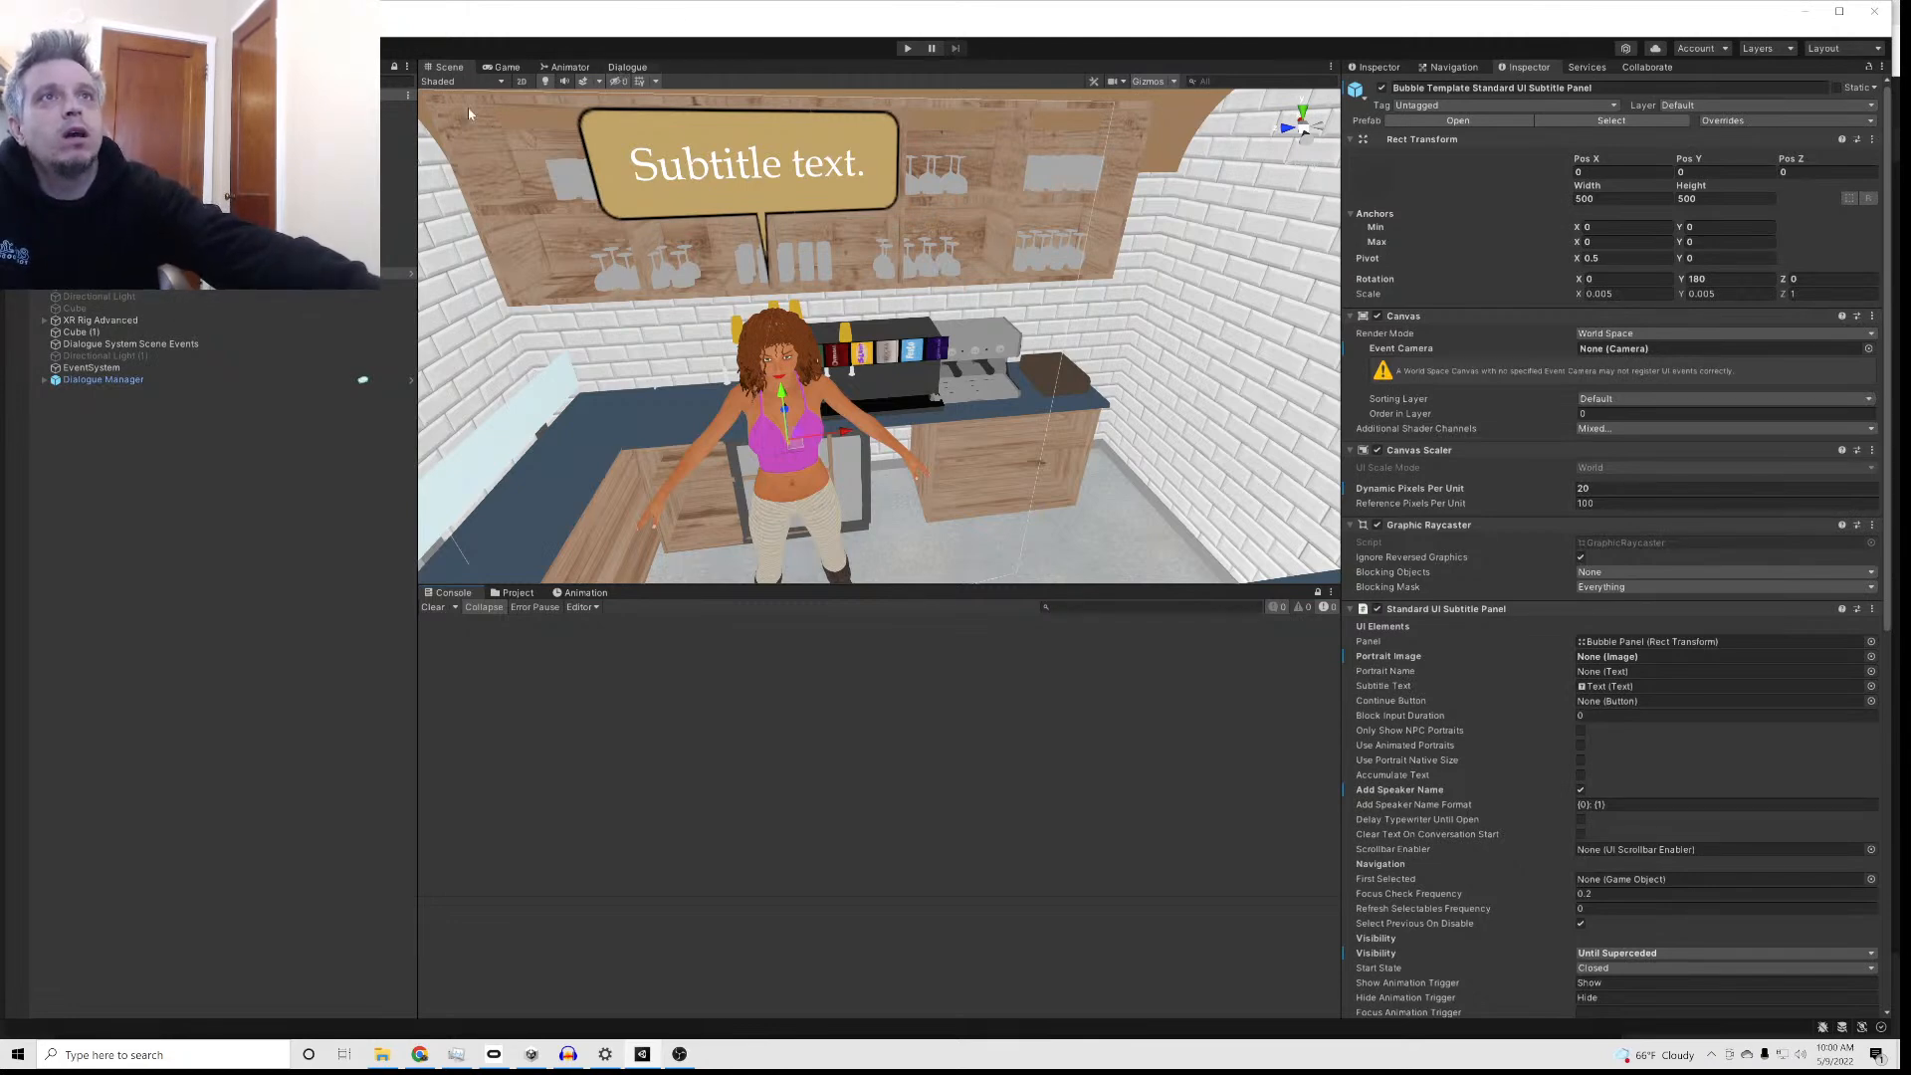
Step: Show the project's asset folder tree from its root and collapse the Plugins folder
click(514, 593)
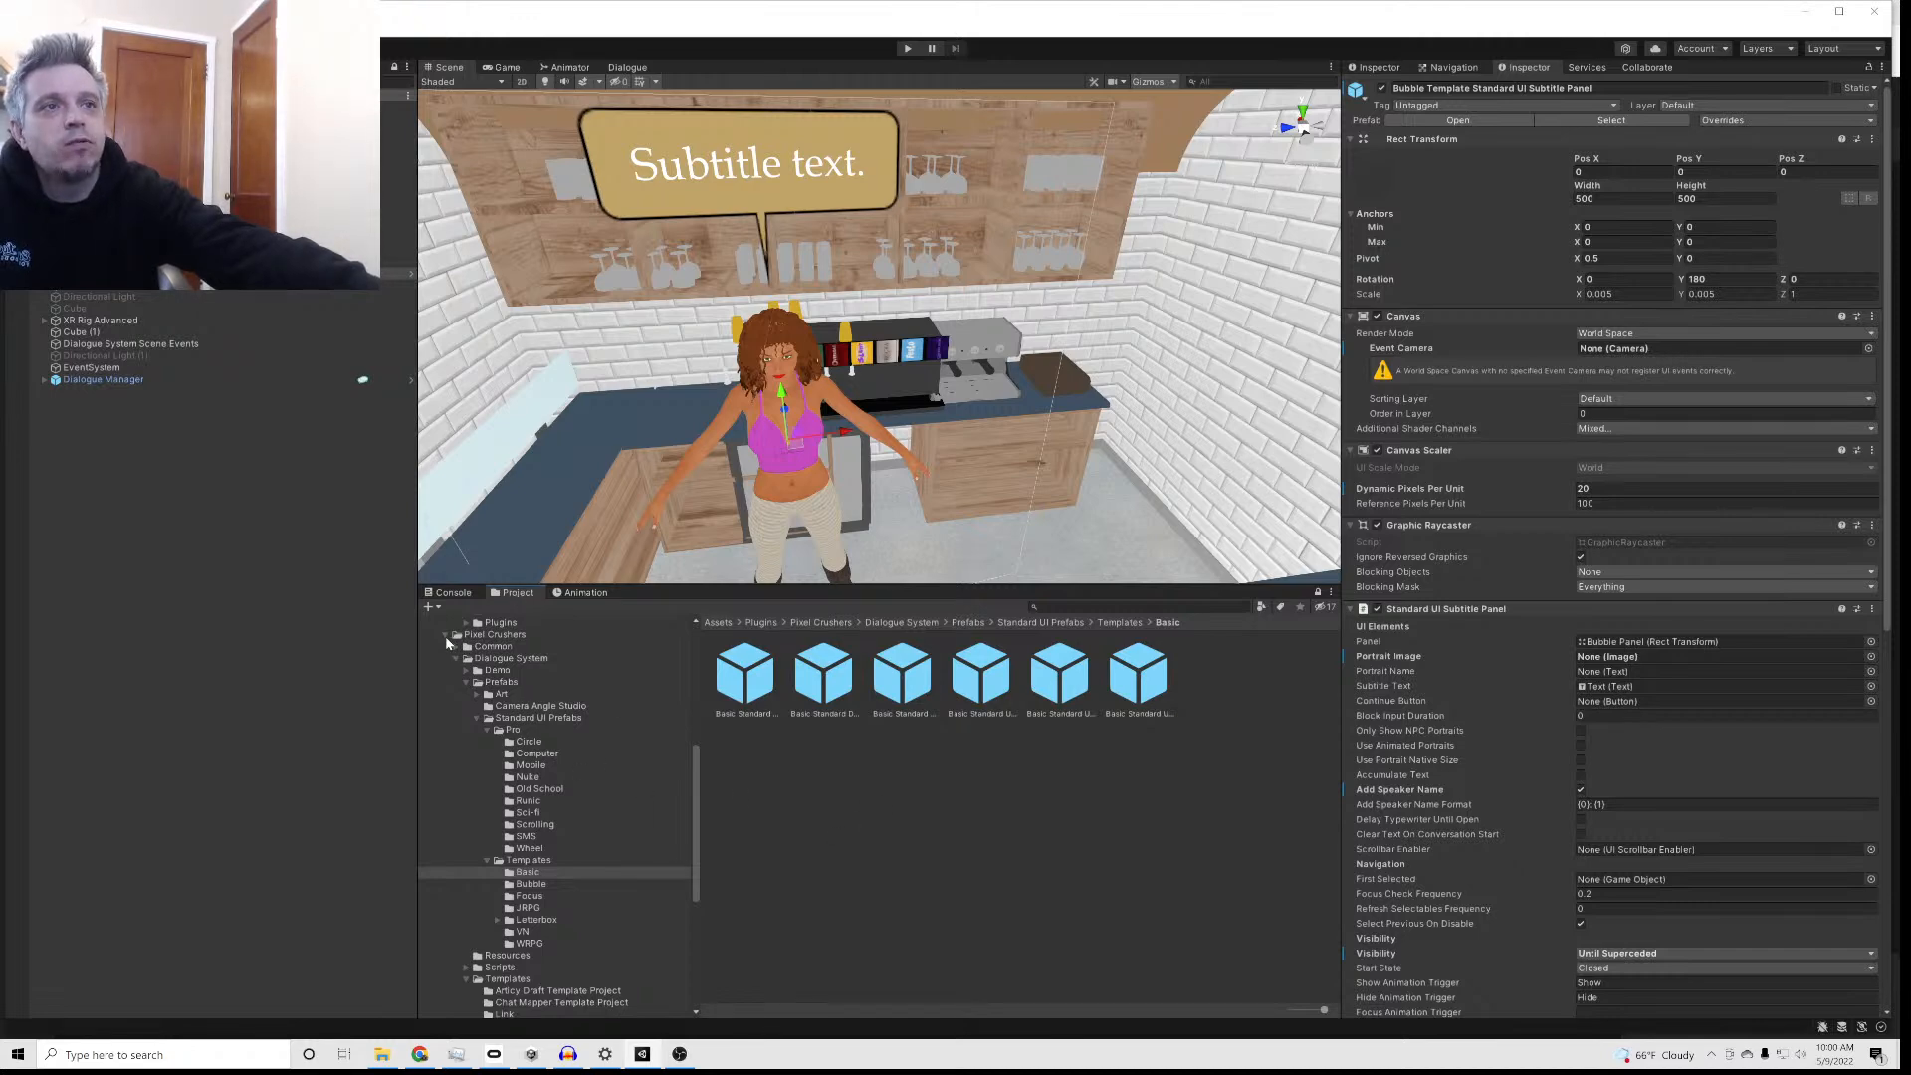
scroll(445, 635, up, 10)
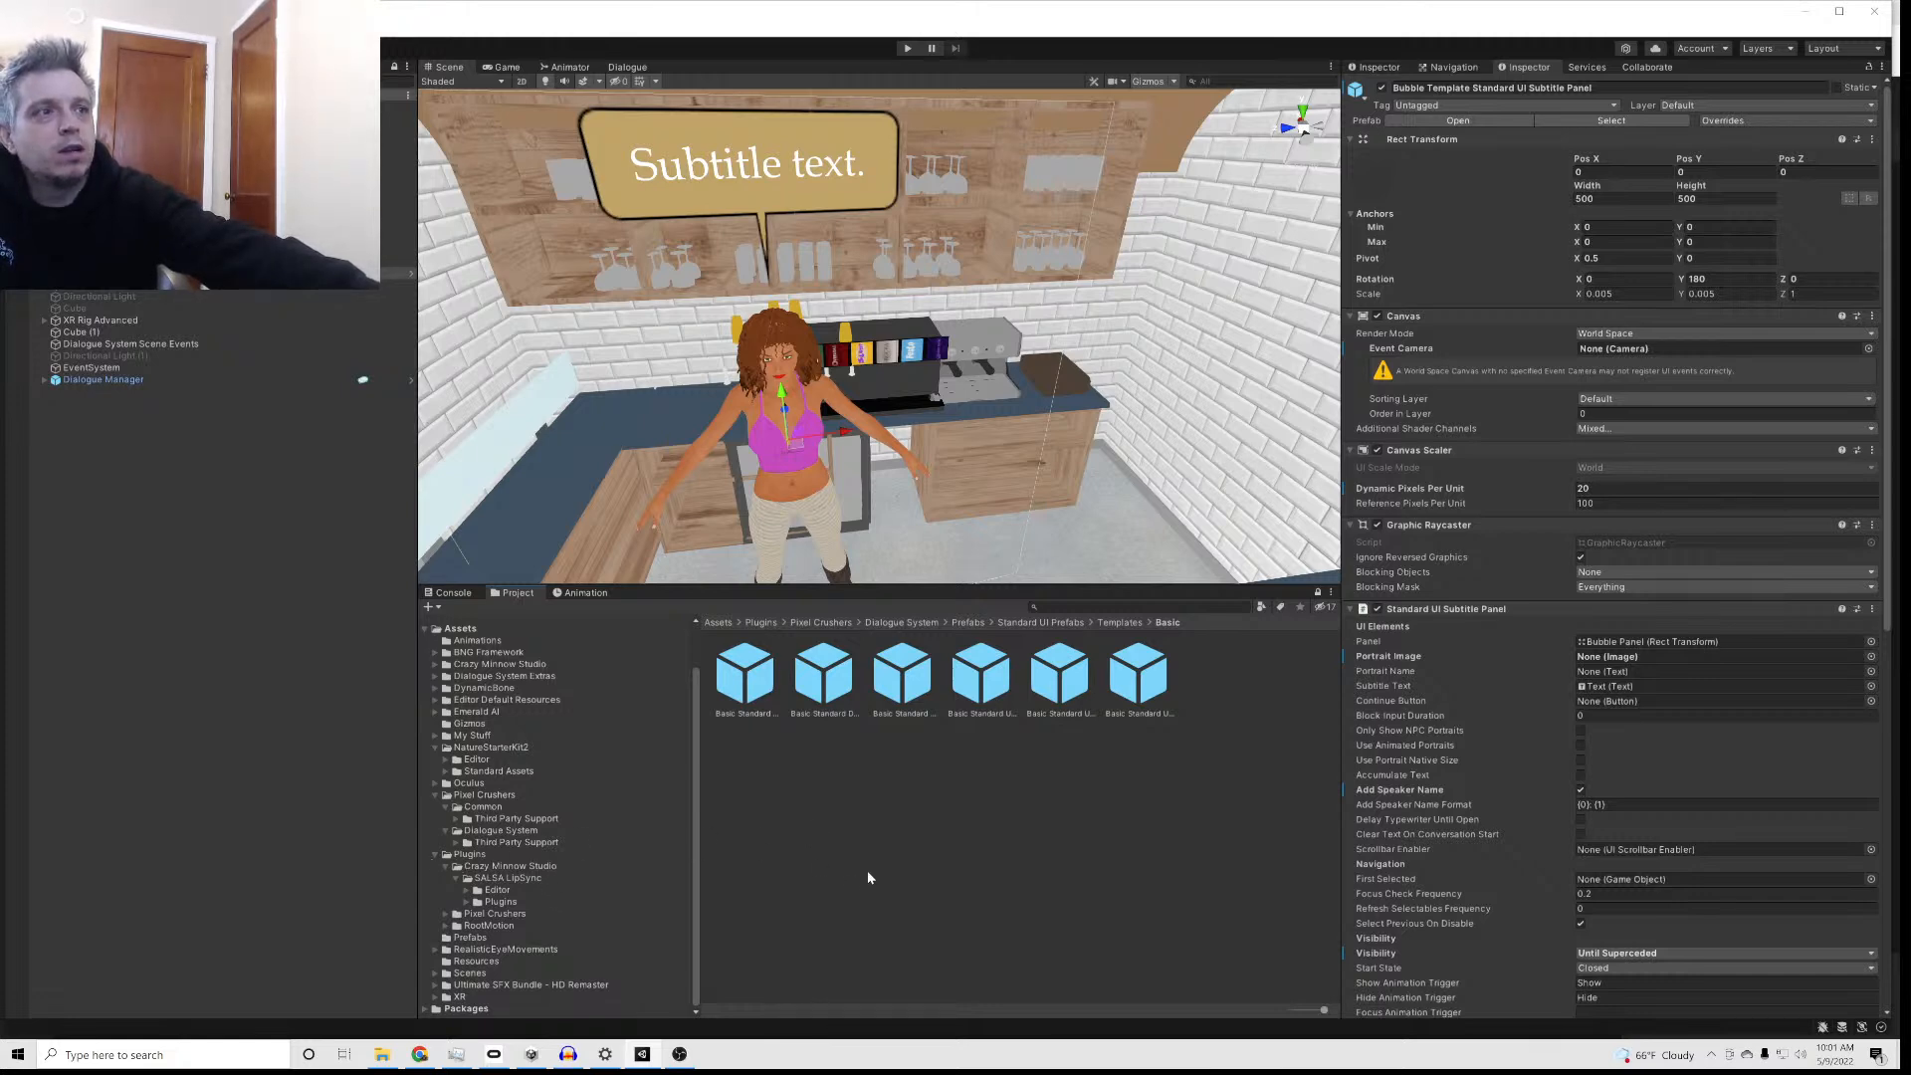
click(437, 855)
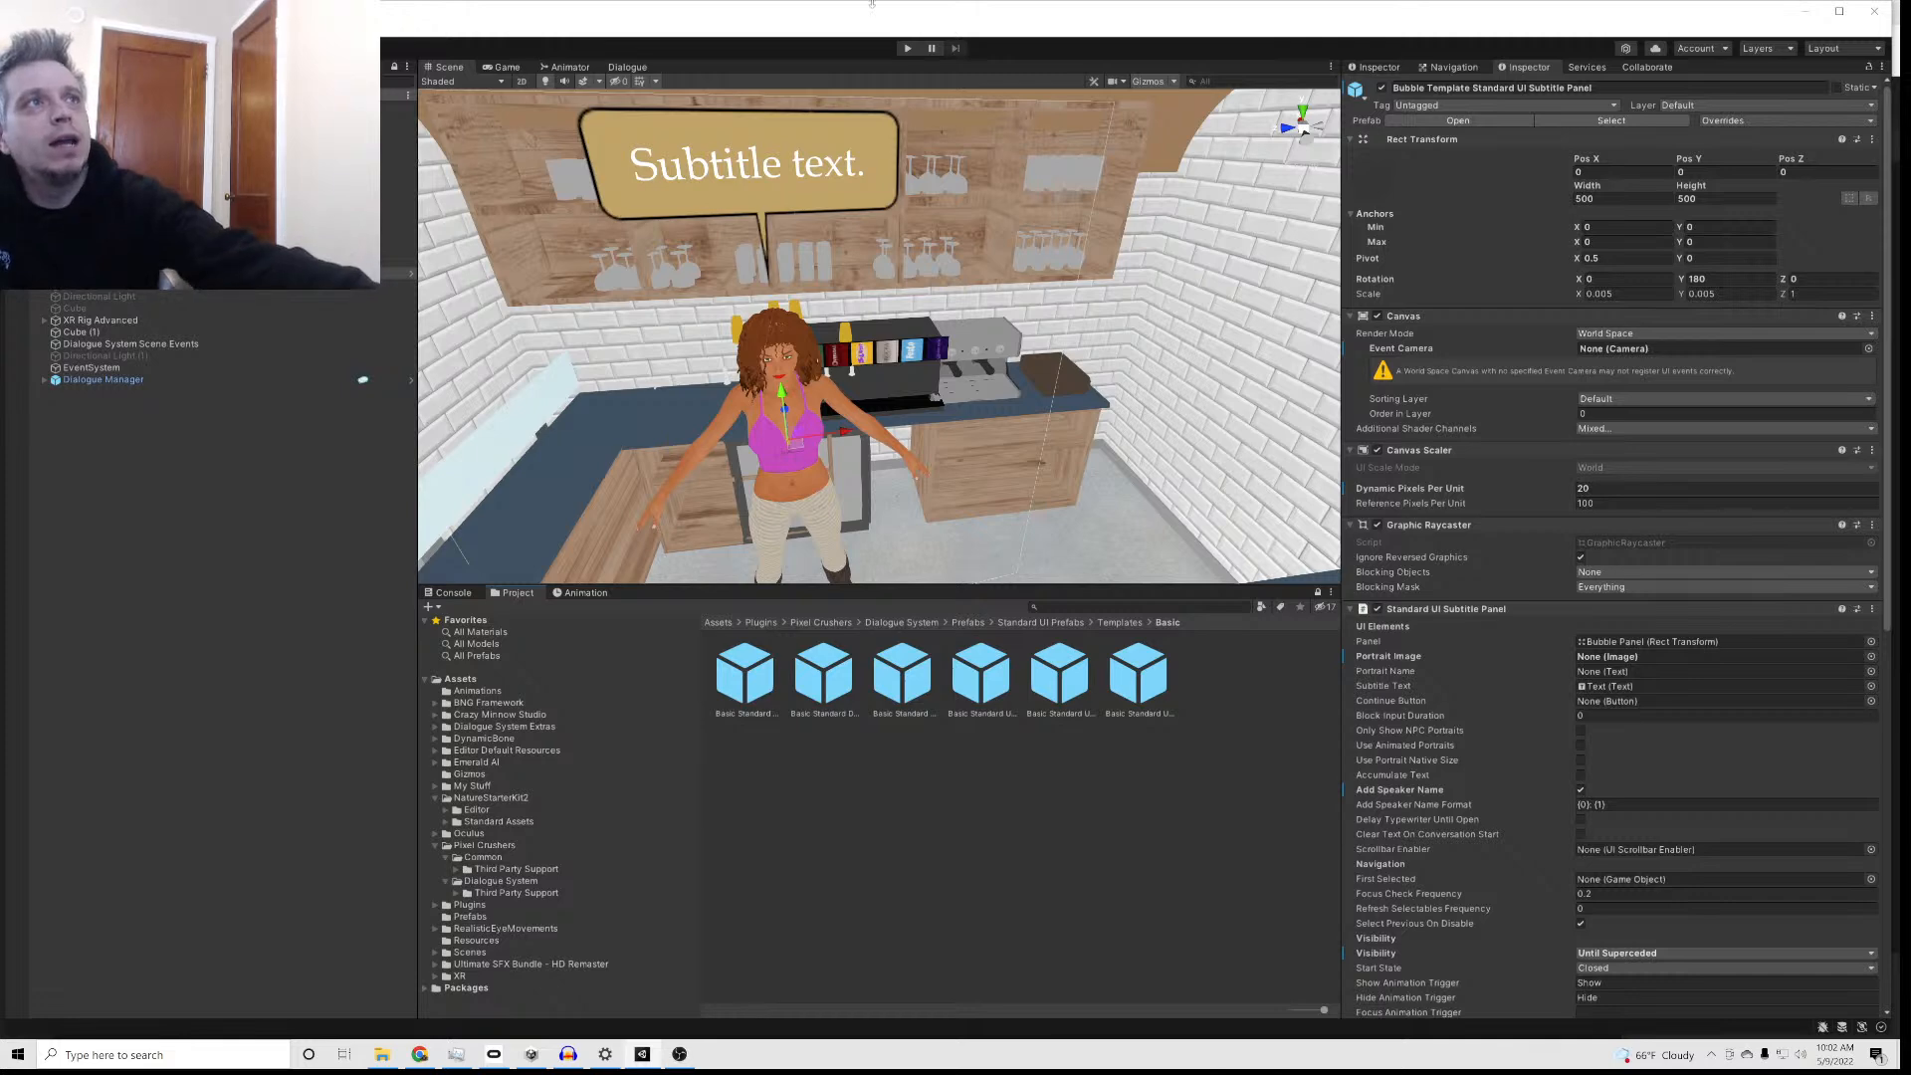
Step: Inspect the Hello entry of the Meeting conversation in the dialogue database, ending back at the scene
click(627, 67)
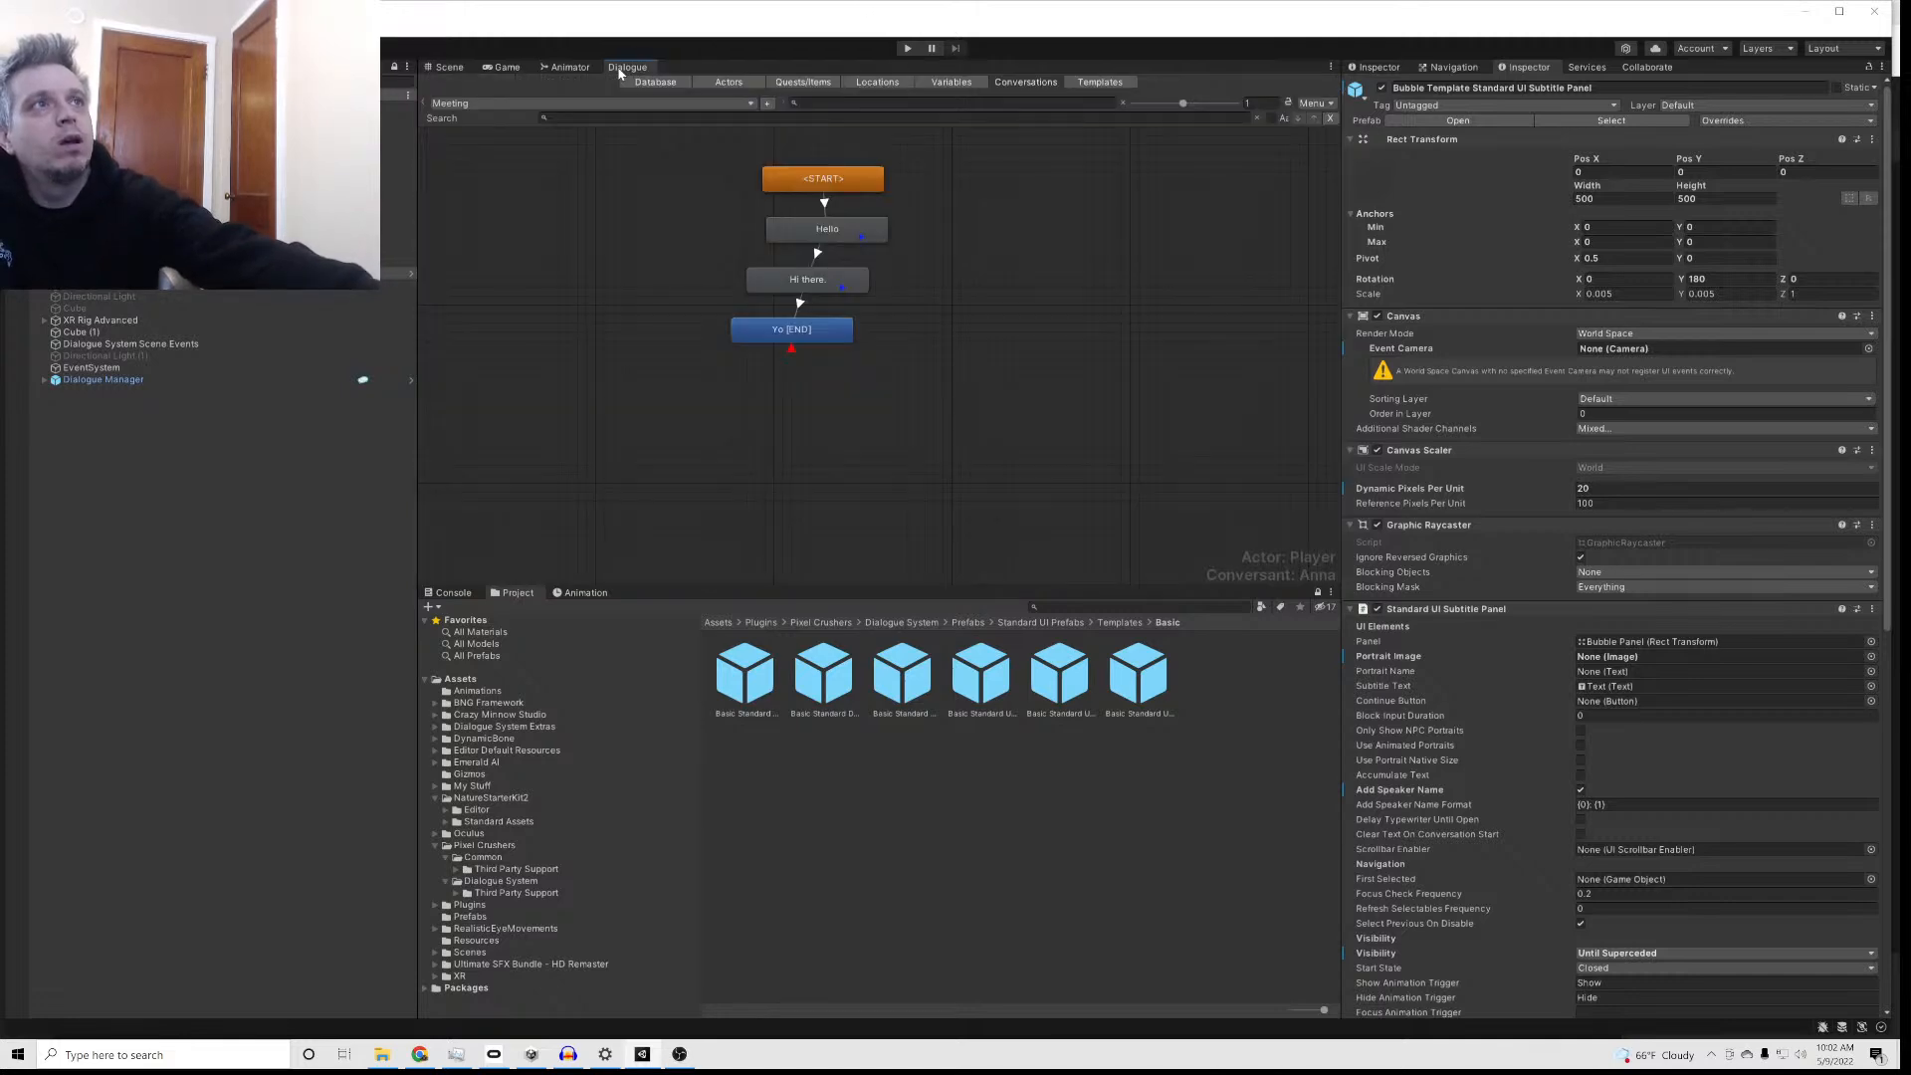
click(805, 236)
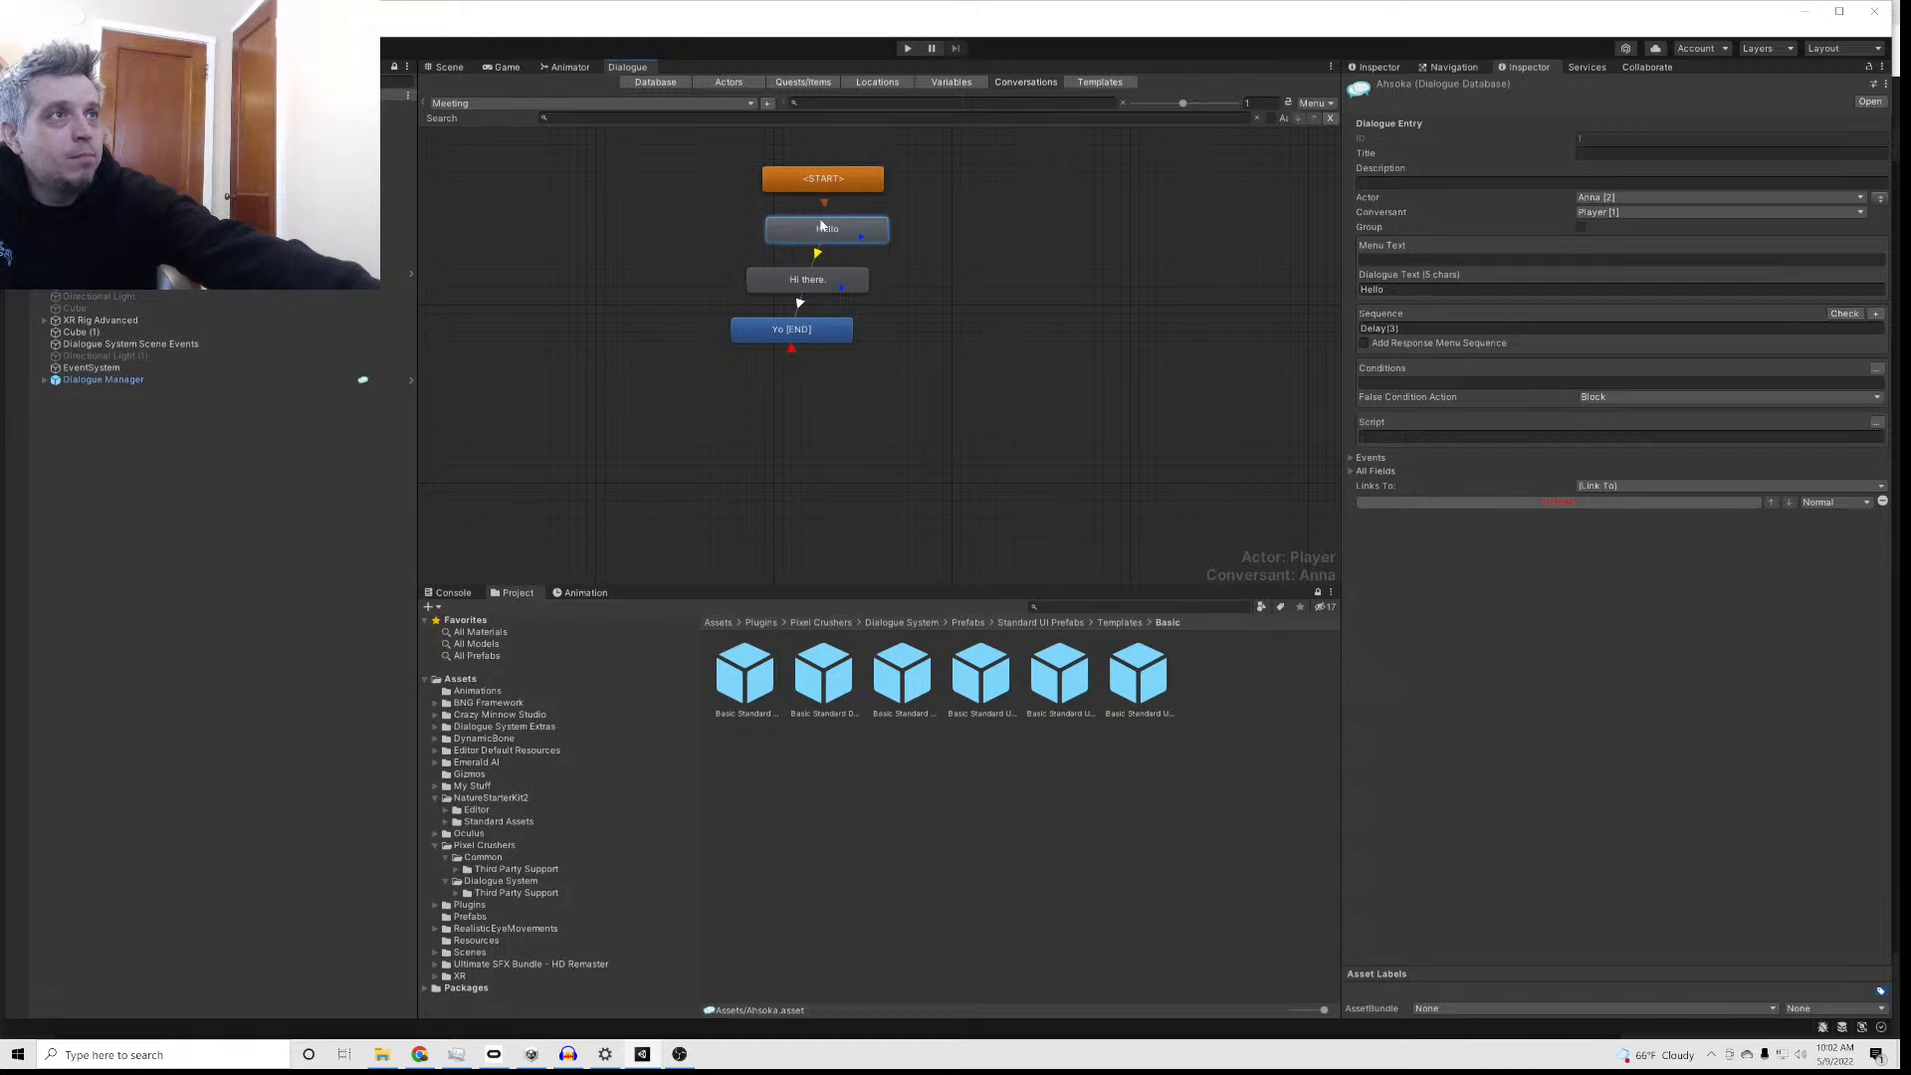
click(447, 67)
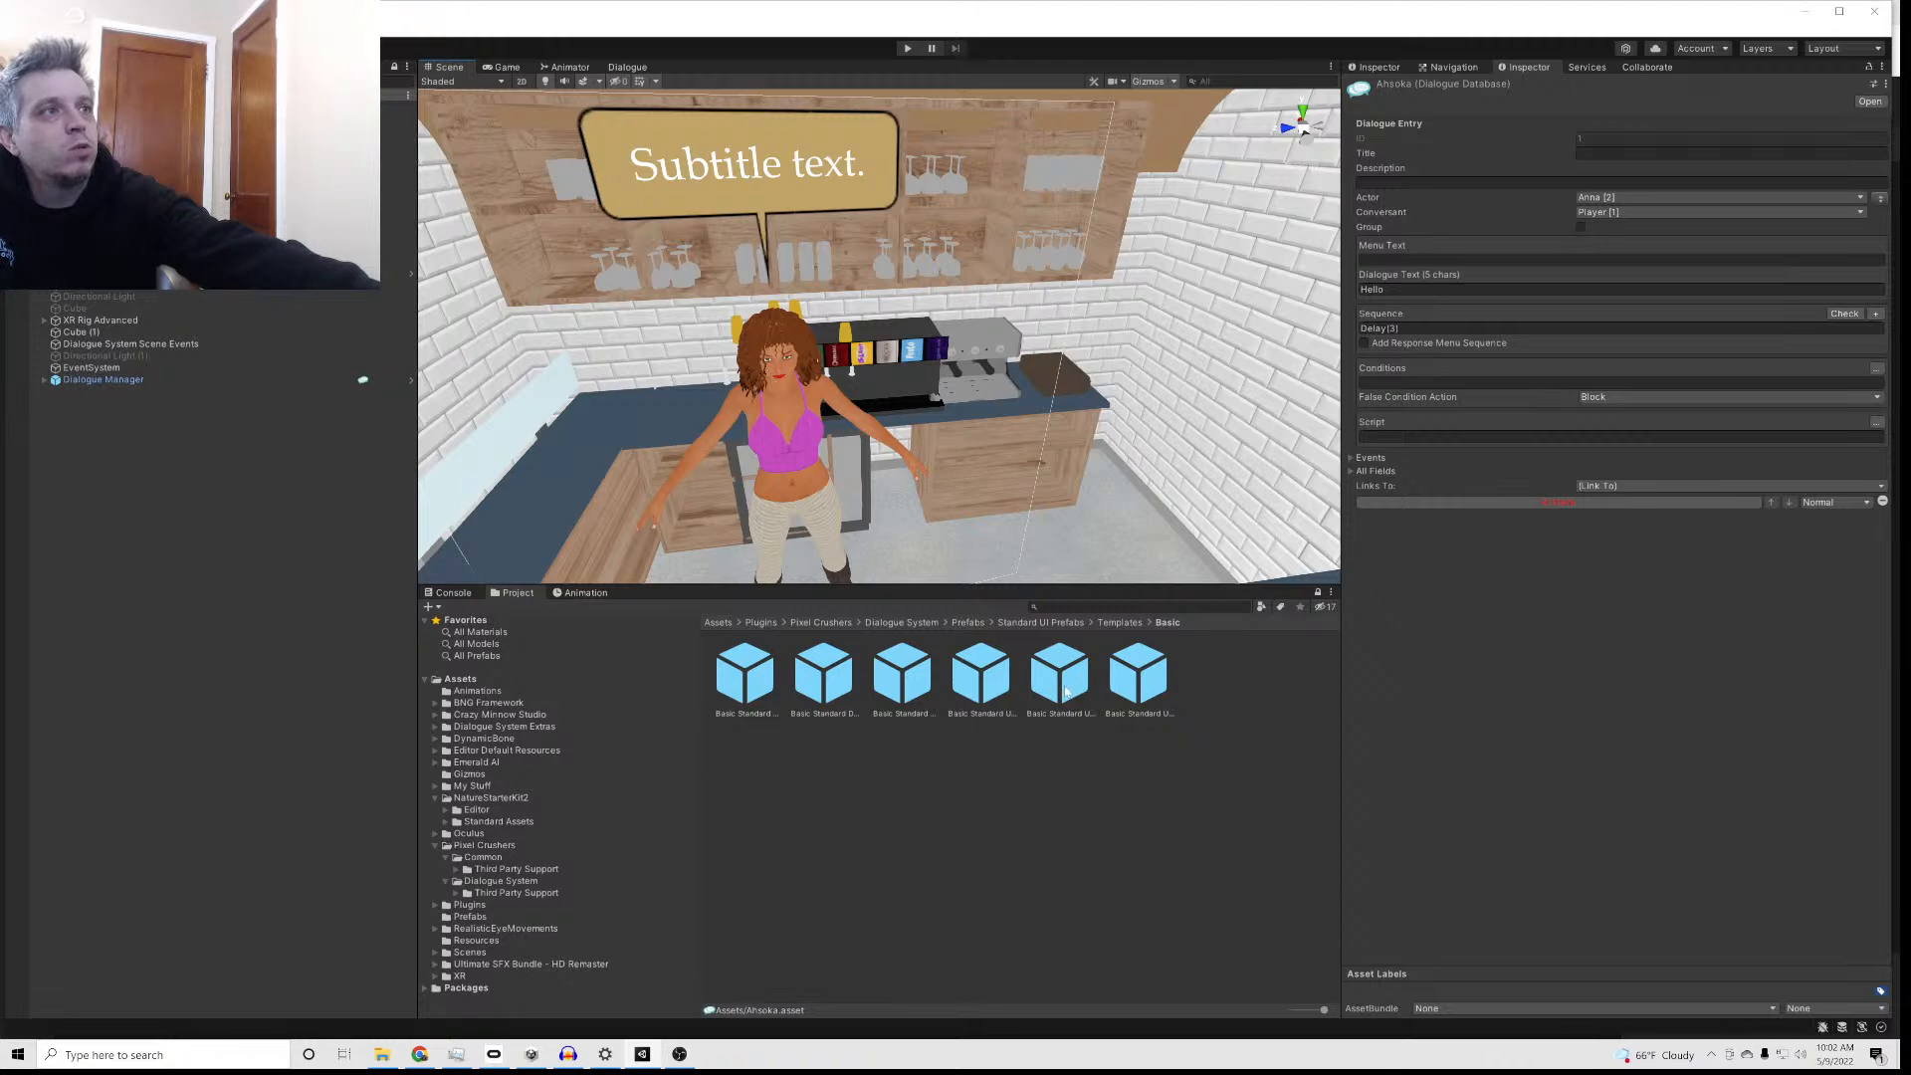
Step: Look through the installed asset folders, including Emerald AI, DynamicBone, Crazy Minnow Studio, BNG Framework, Plugins, Pixel Crushers and XR
click(468, 763)
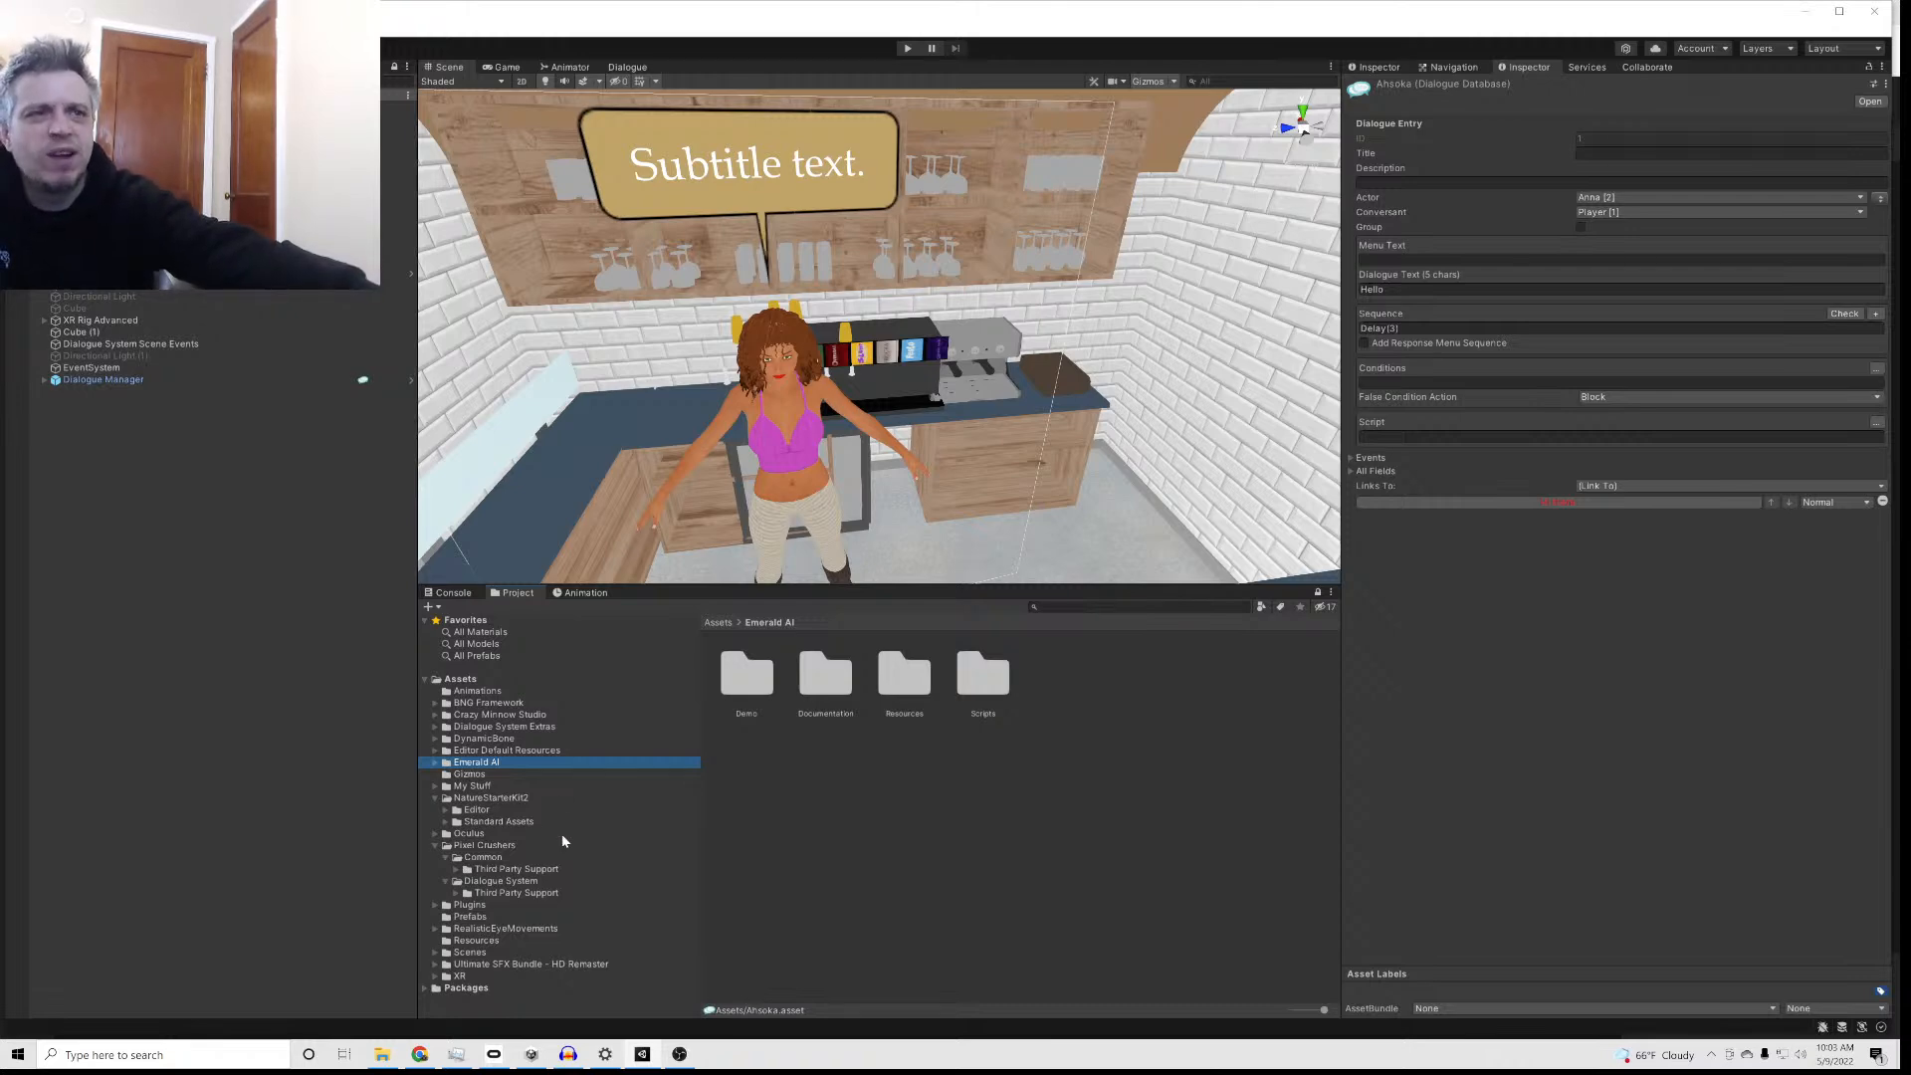
click(464, 740)
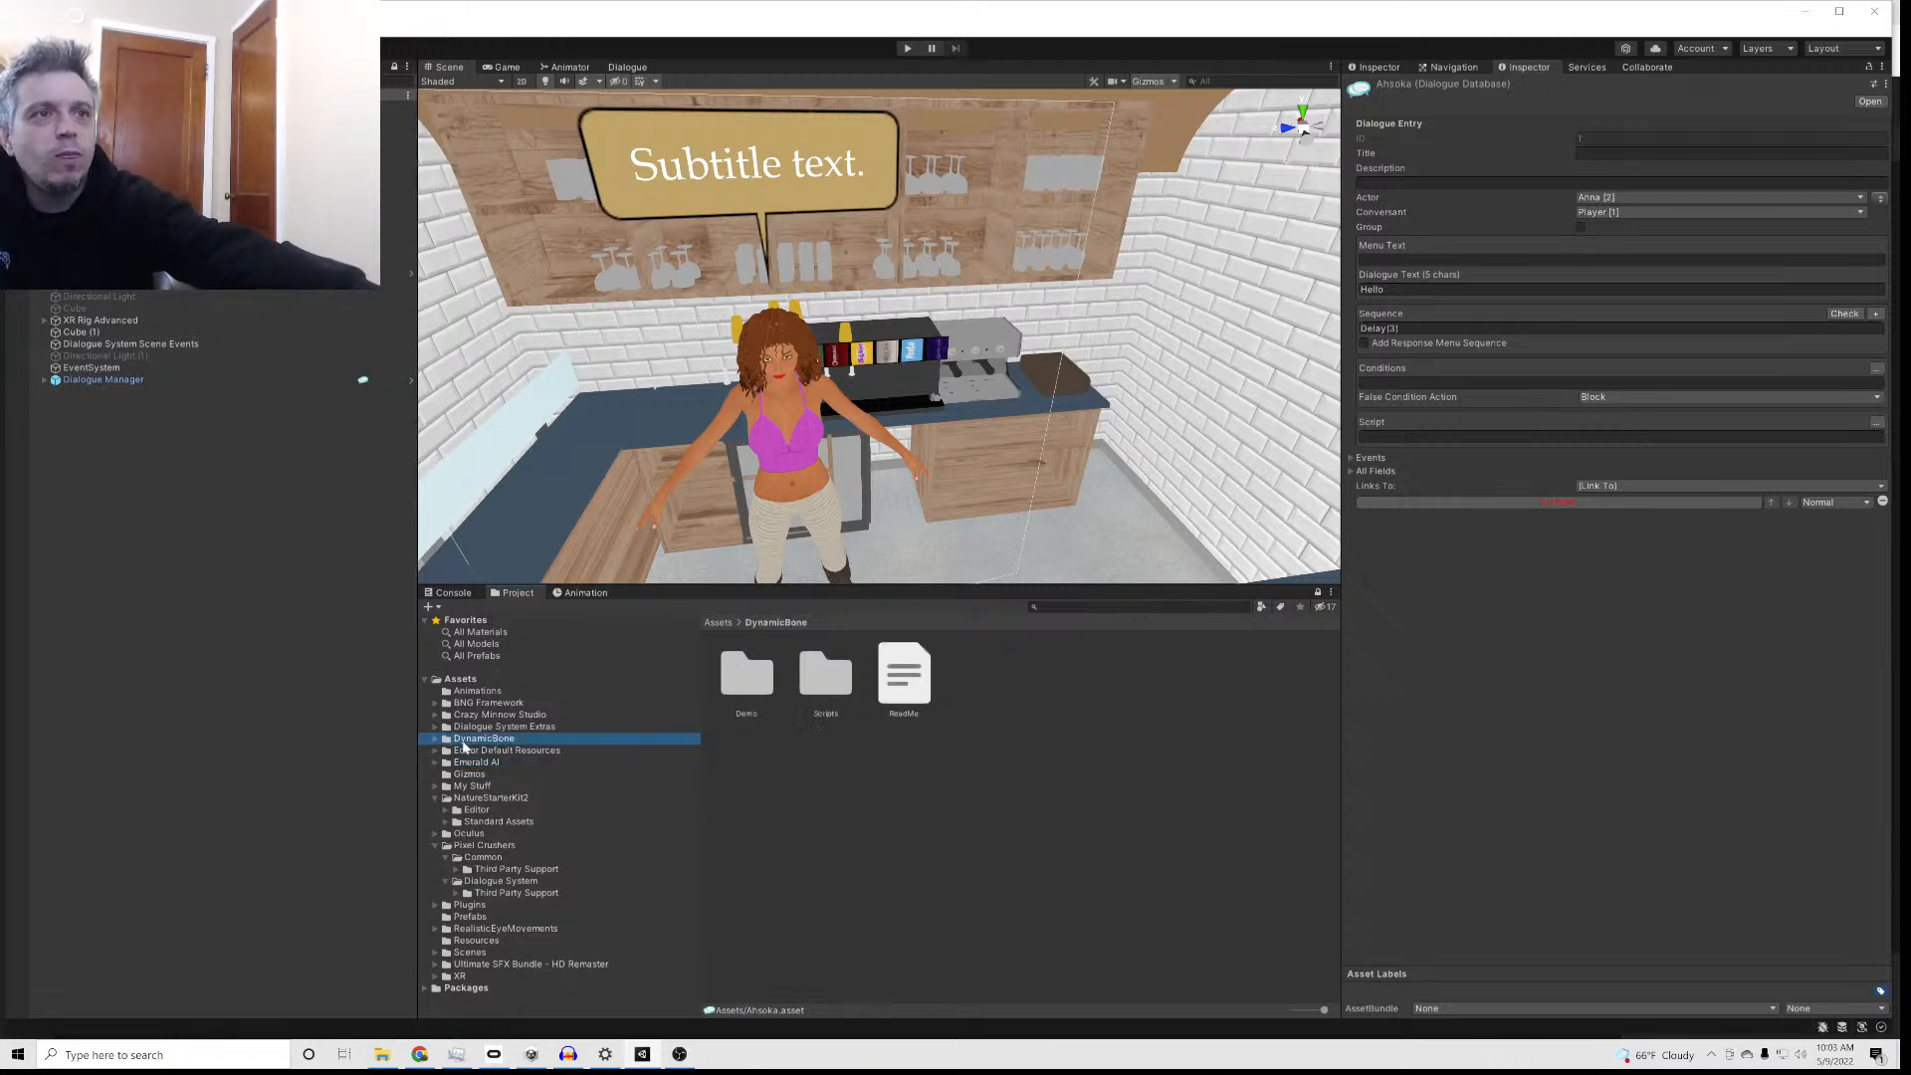
click(473, 715)
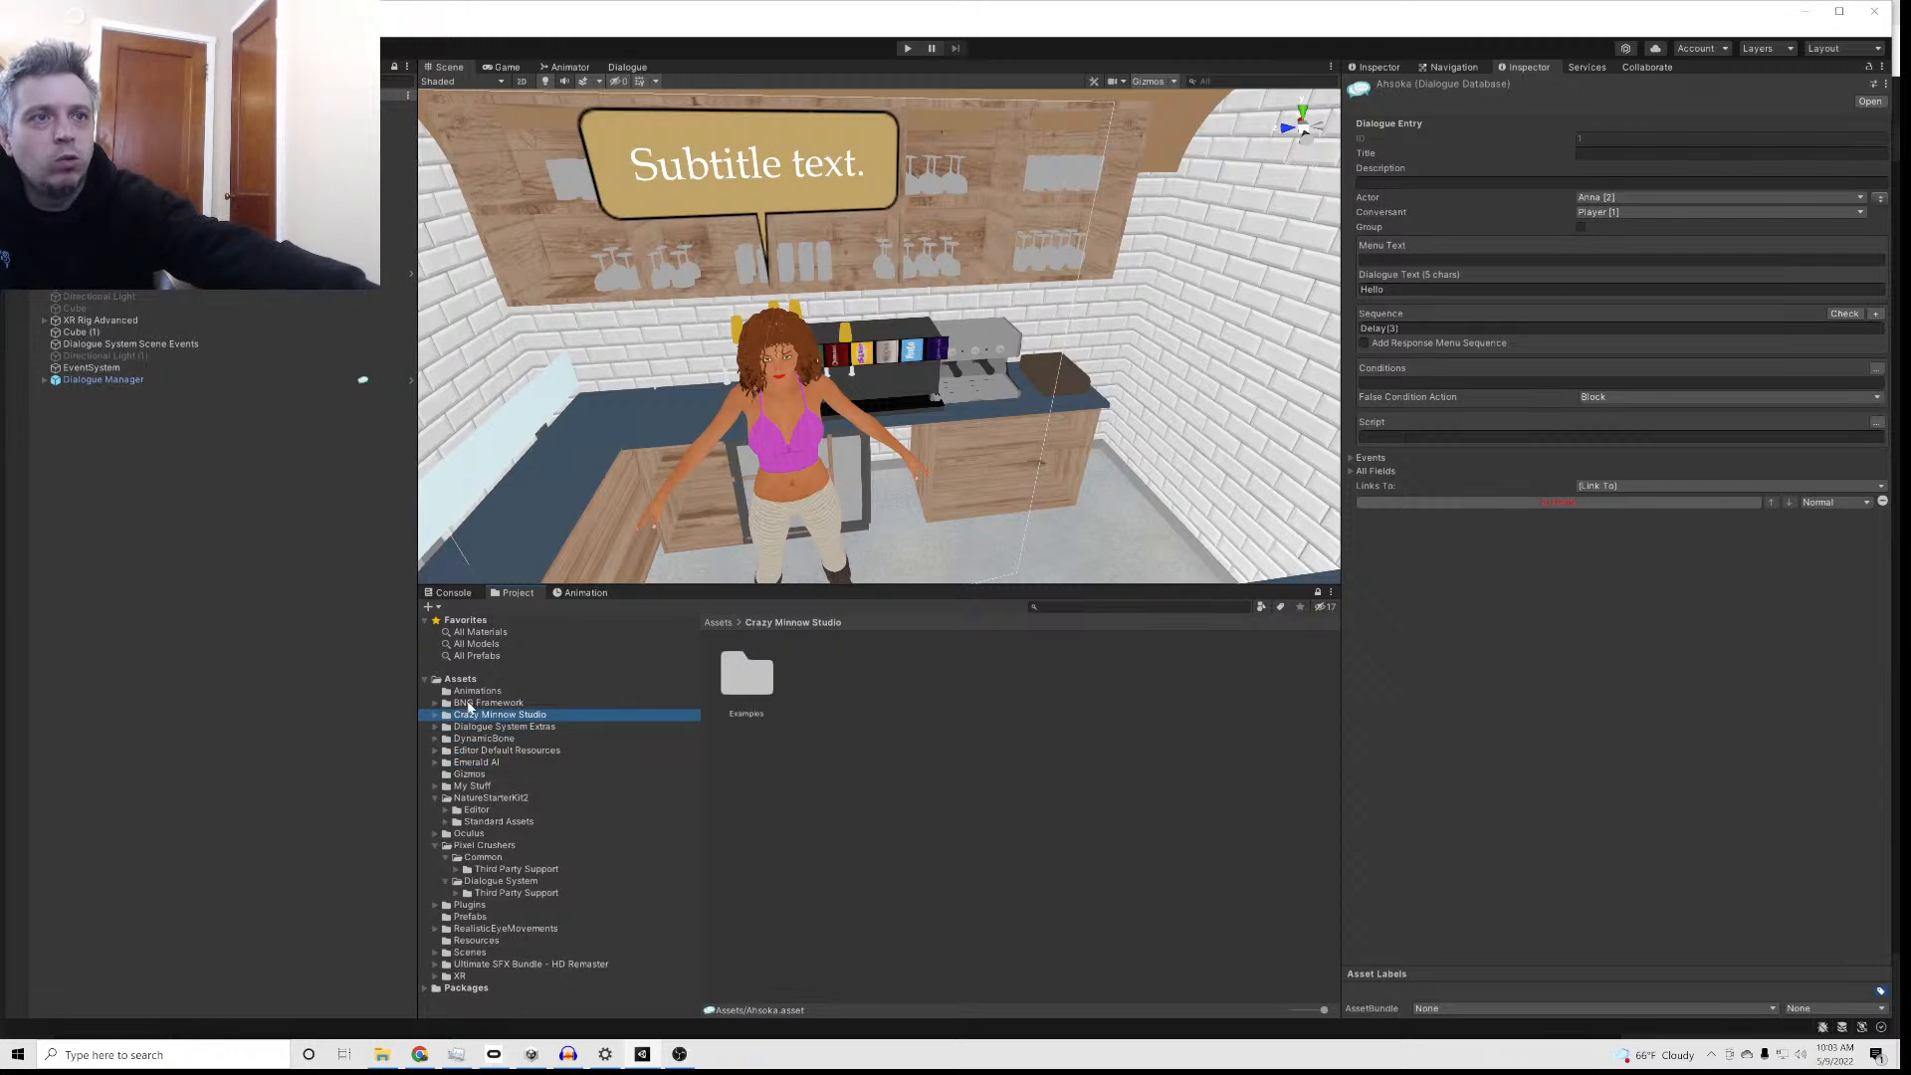
click(472, 704)
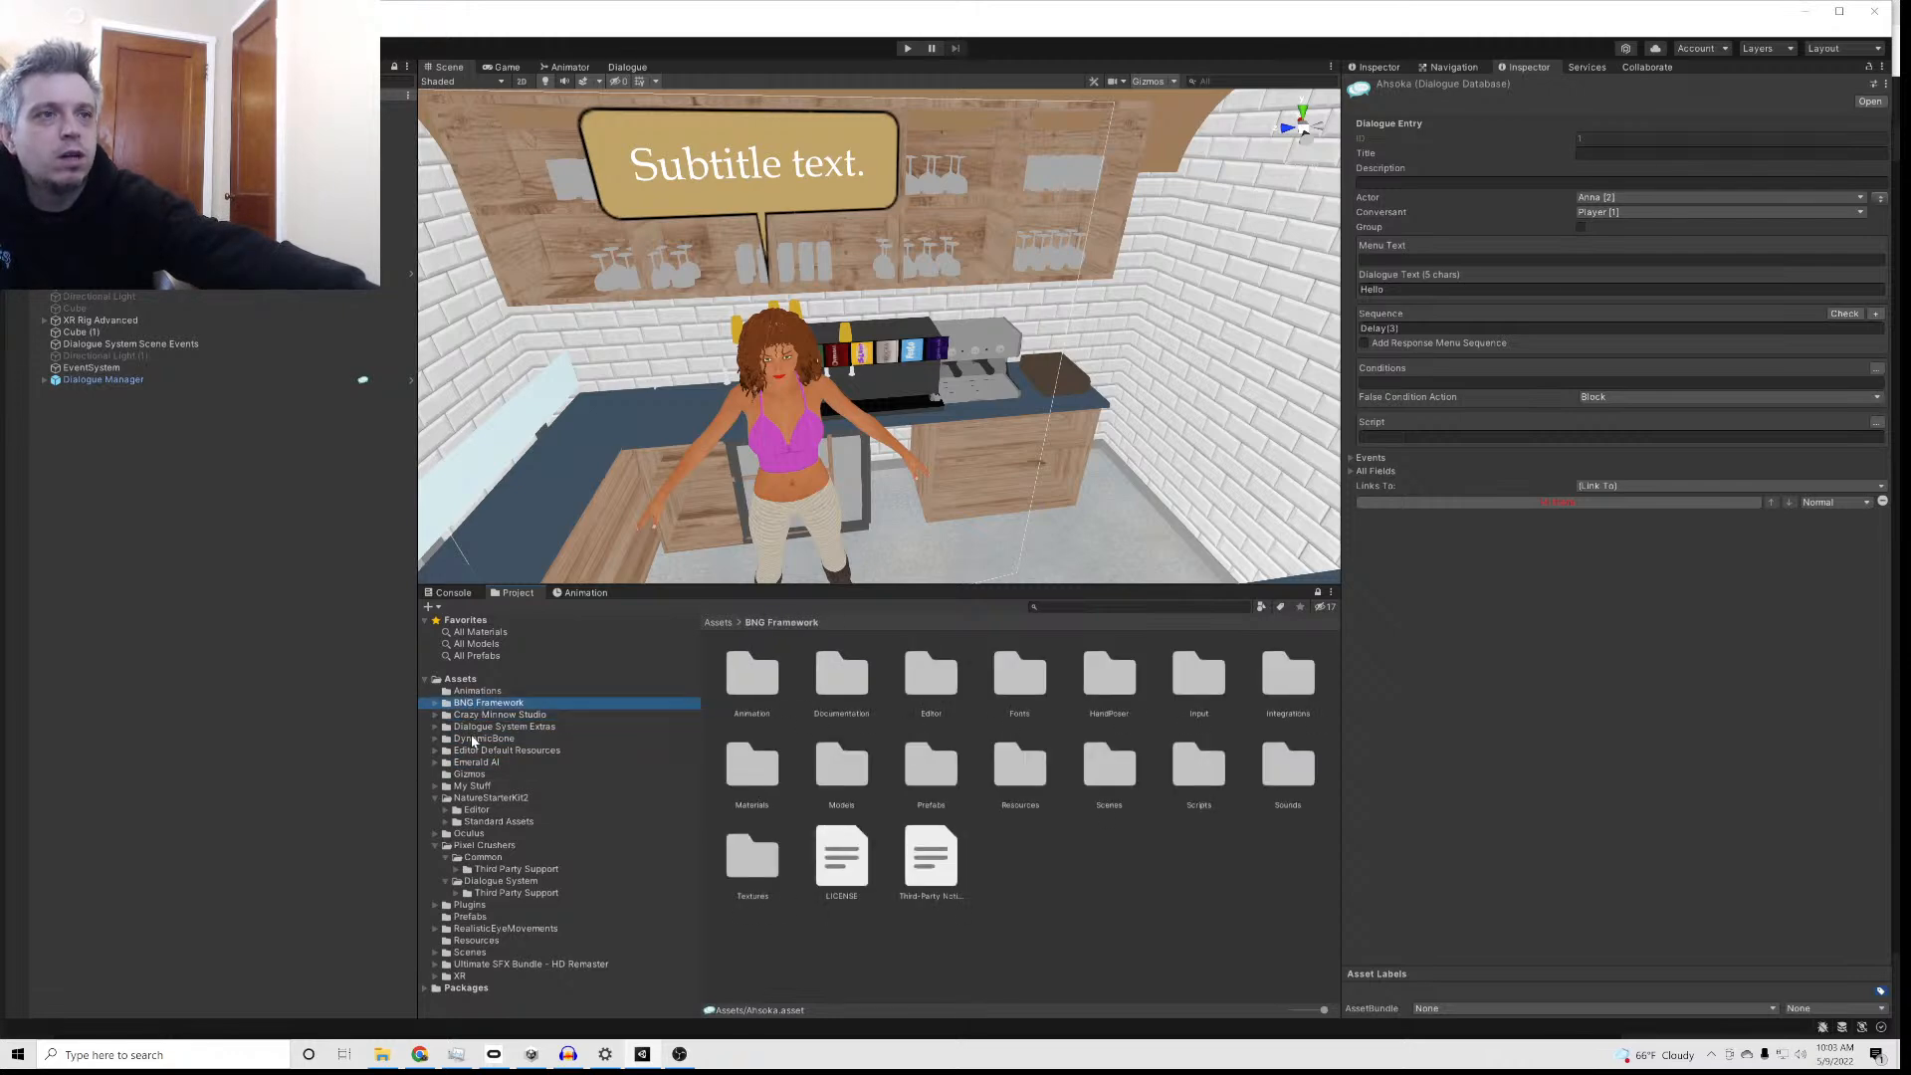
click(473, 739)
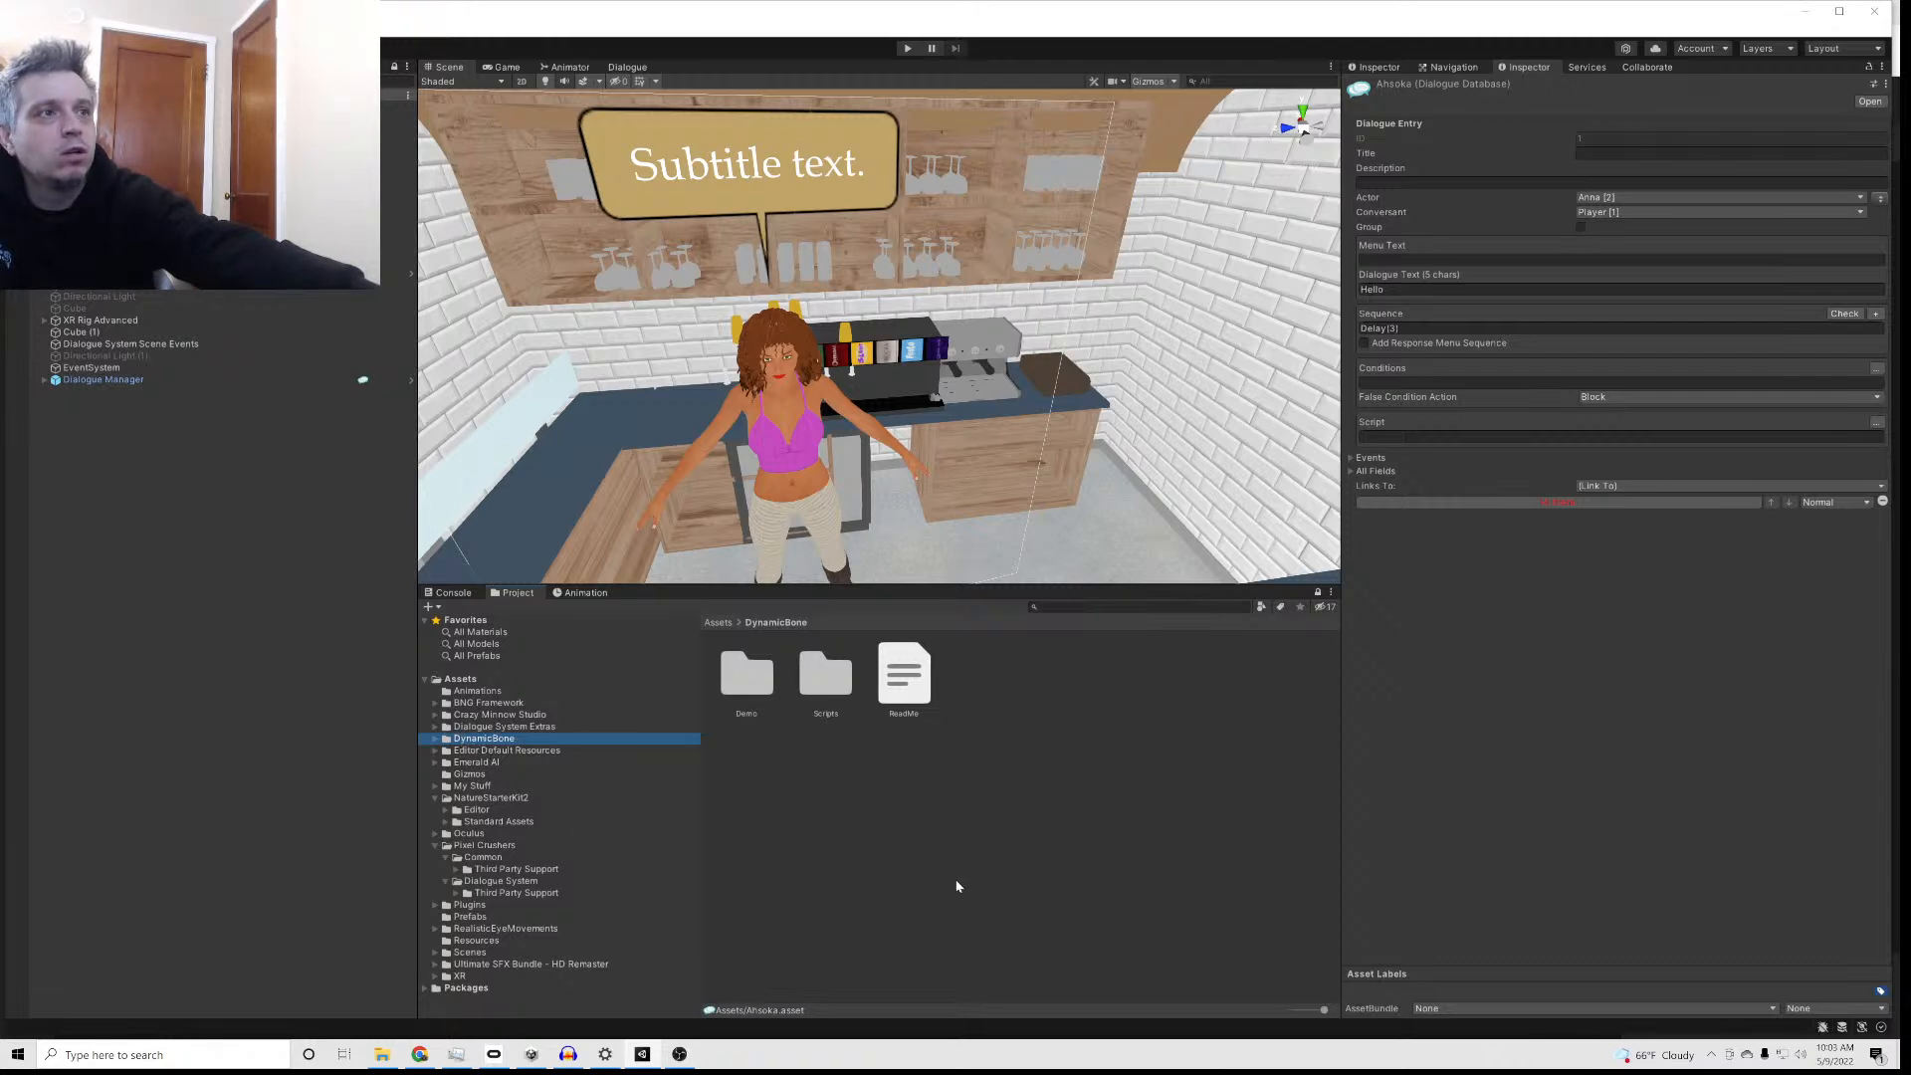
click(435, 845)
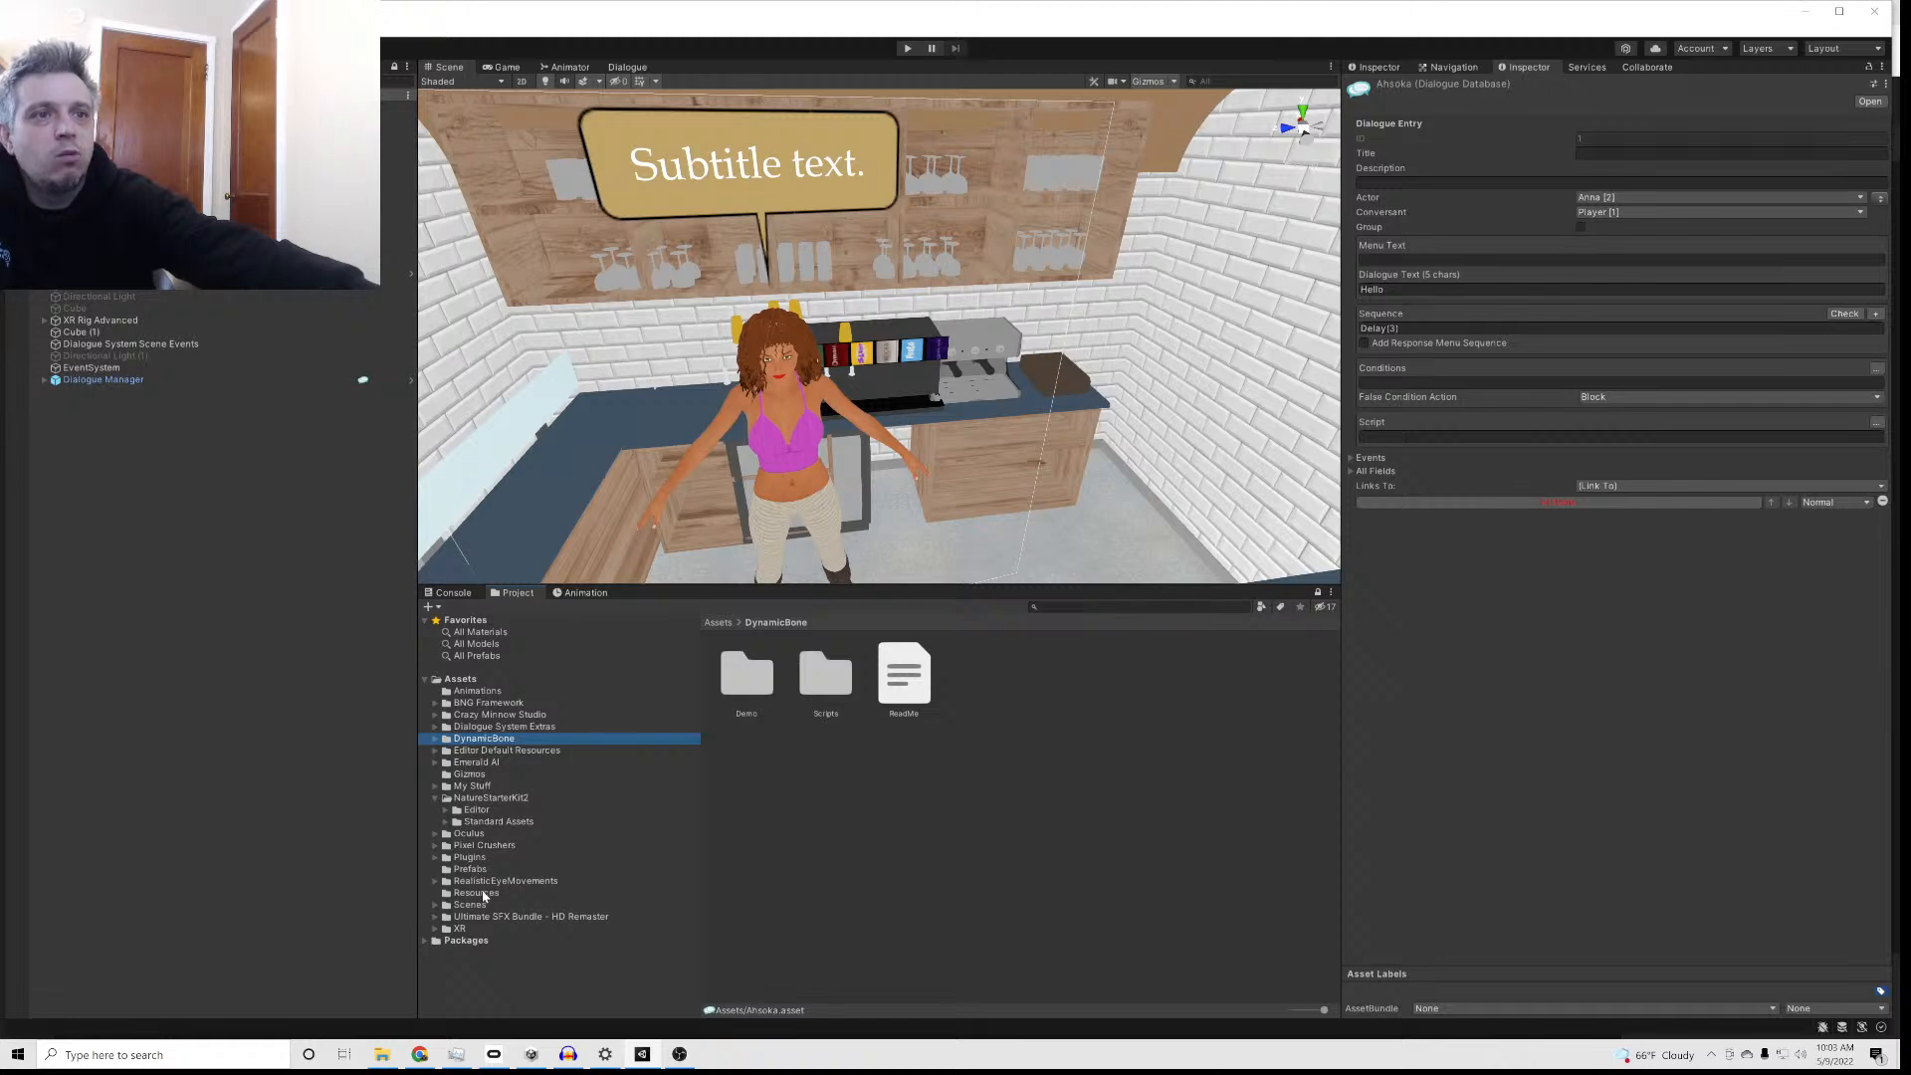
click(468, 871)
click(462, 857)
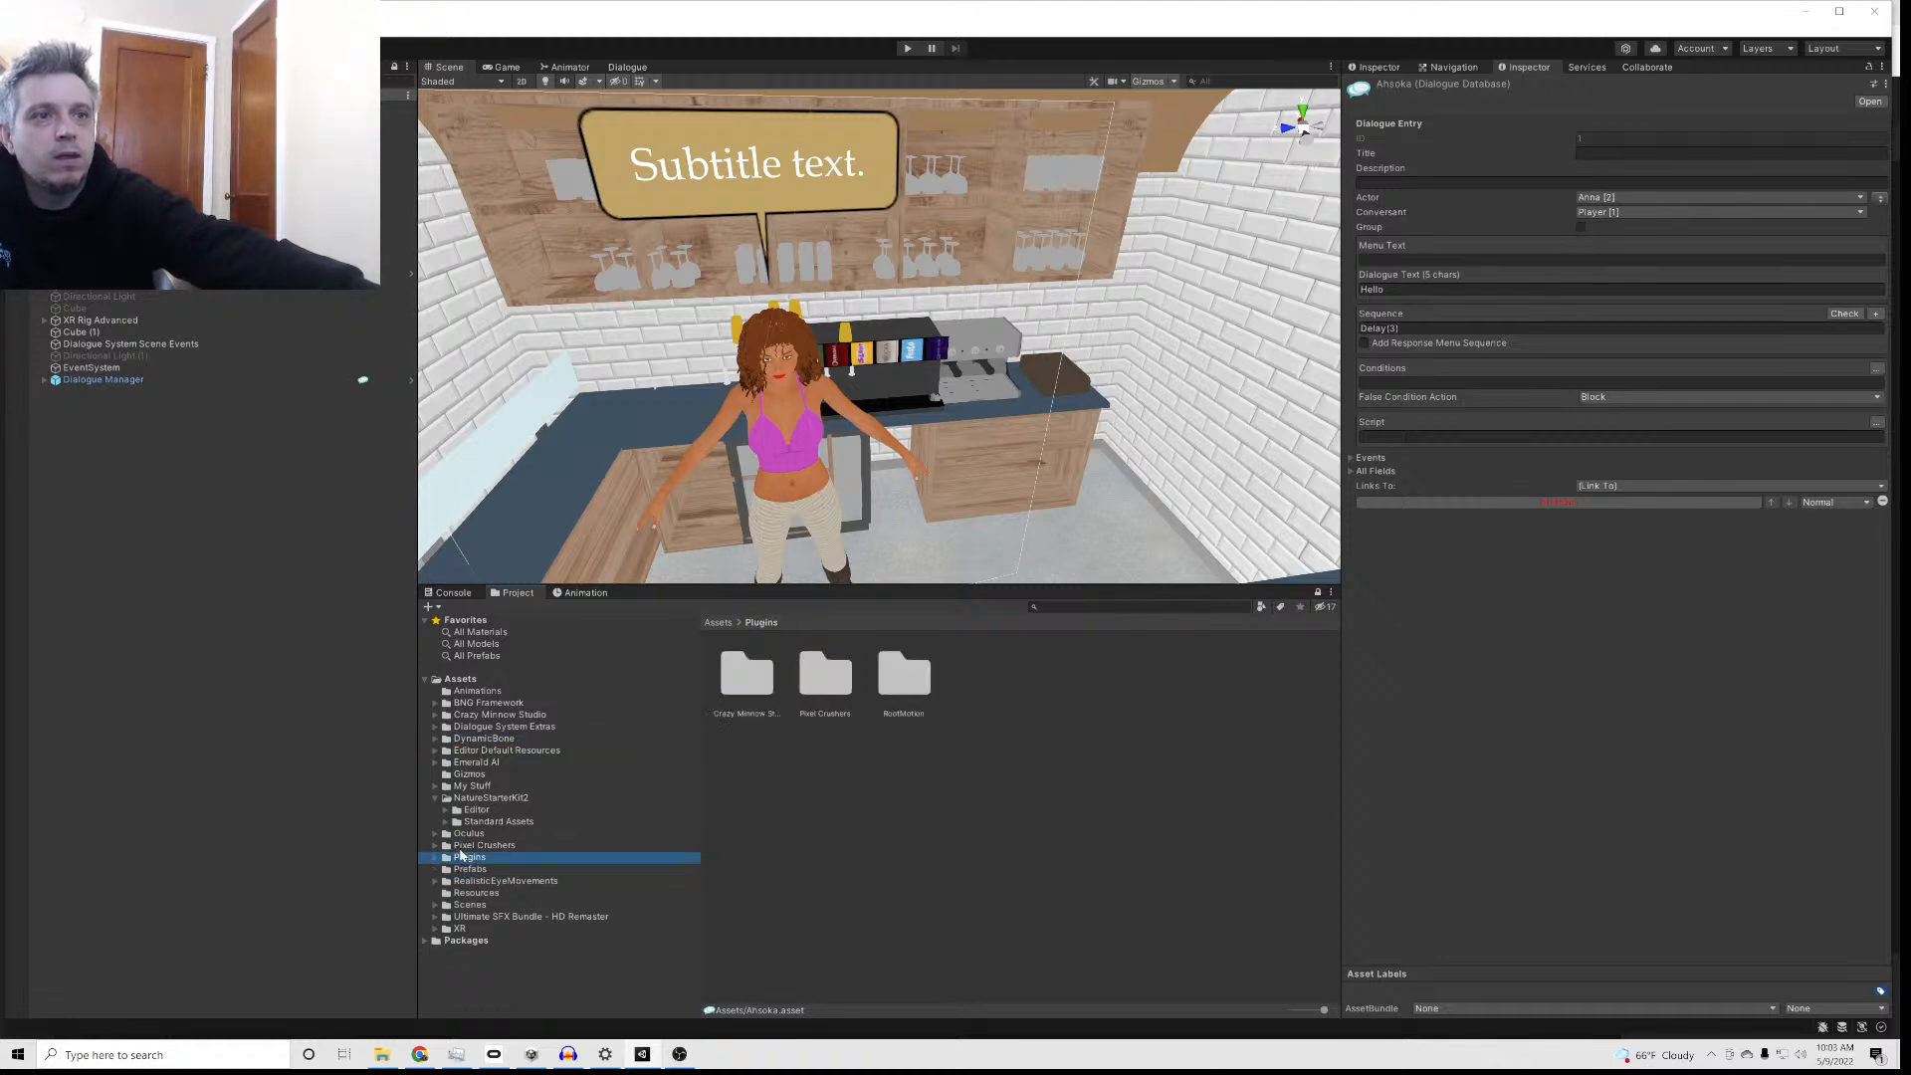
click(464, 845)
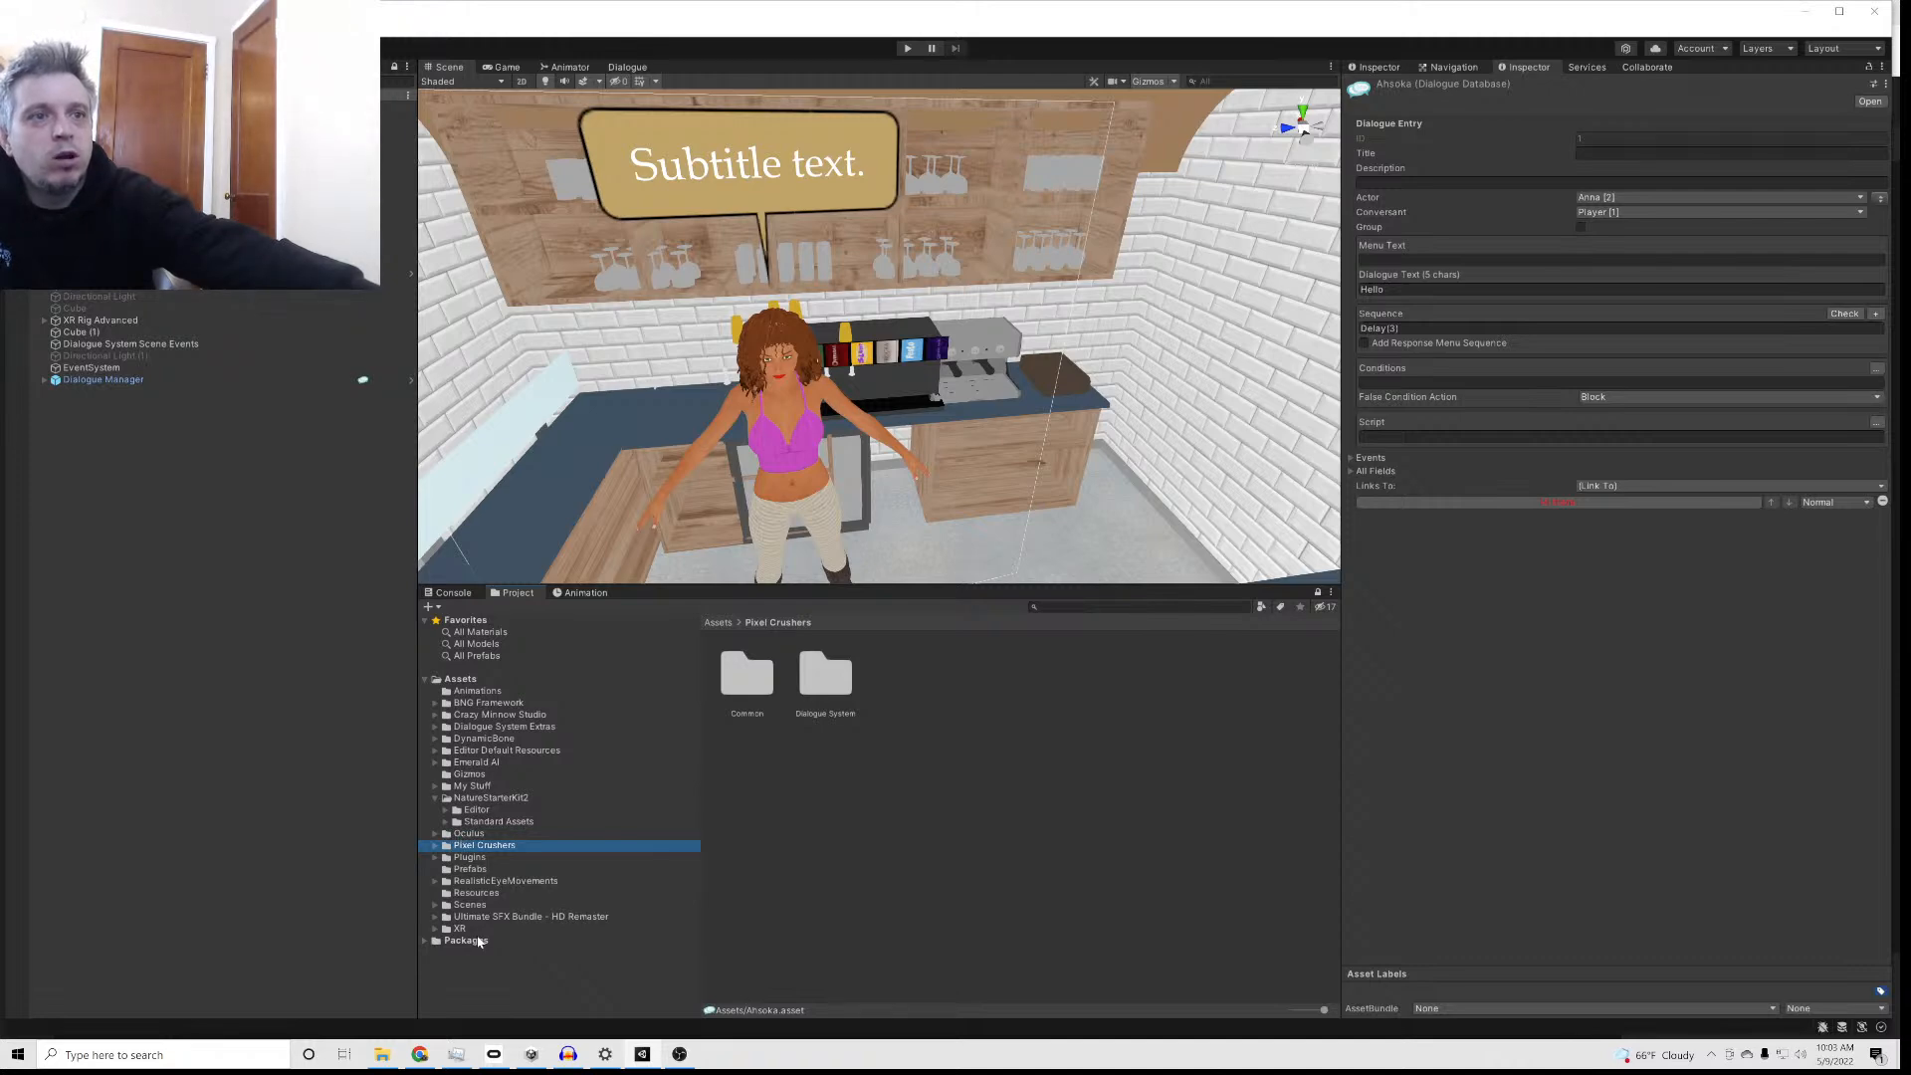
click(459, 929)
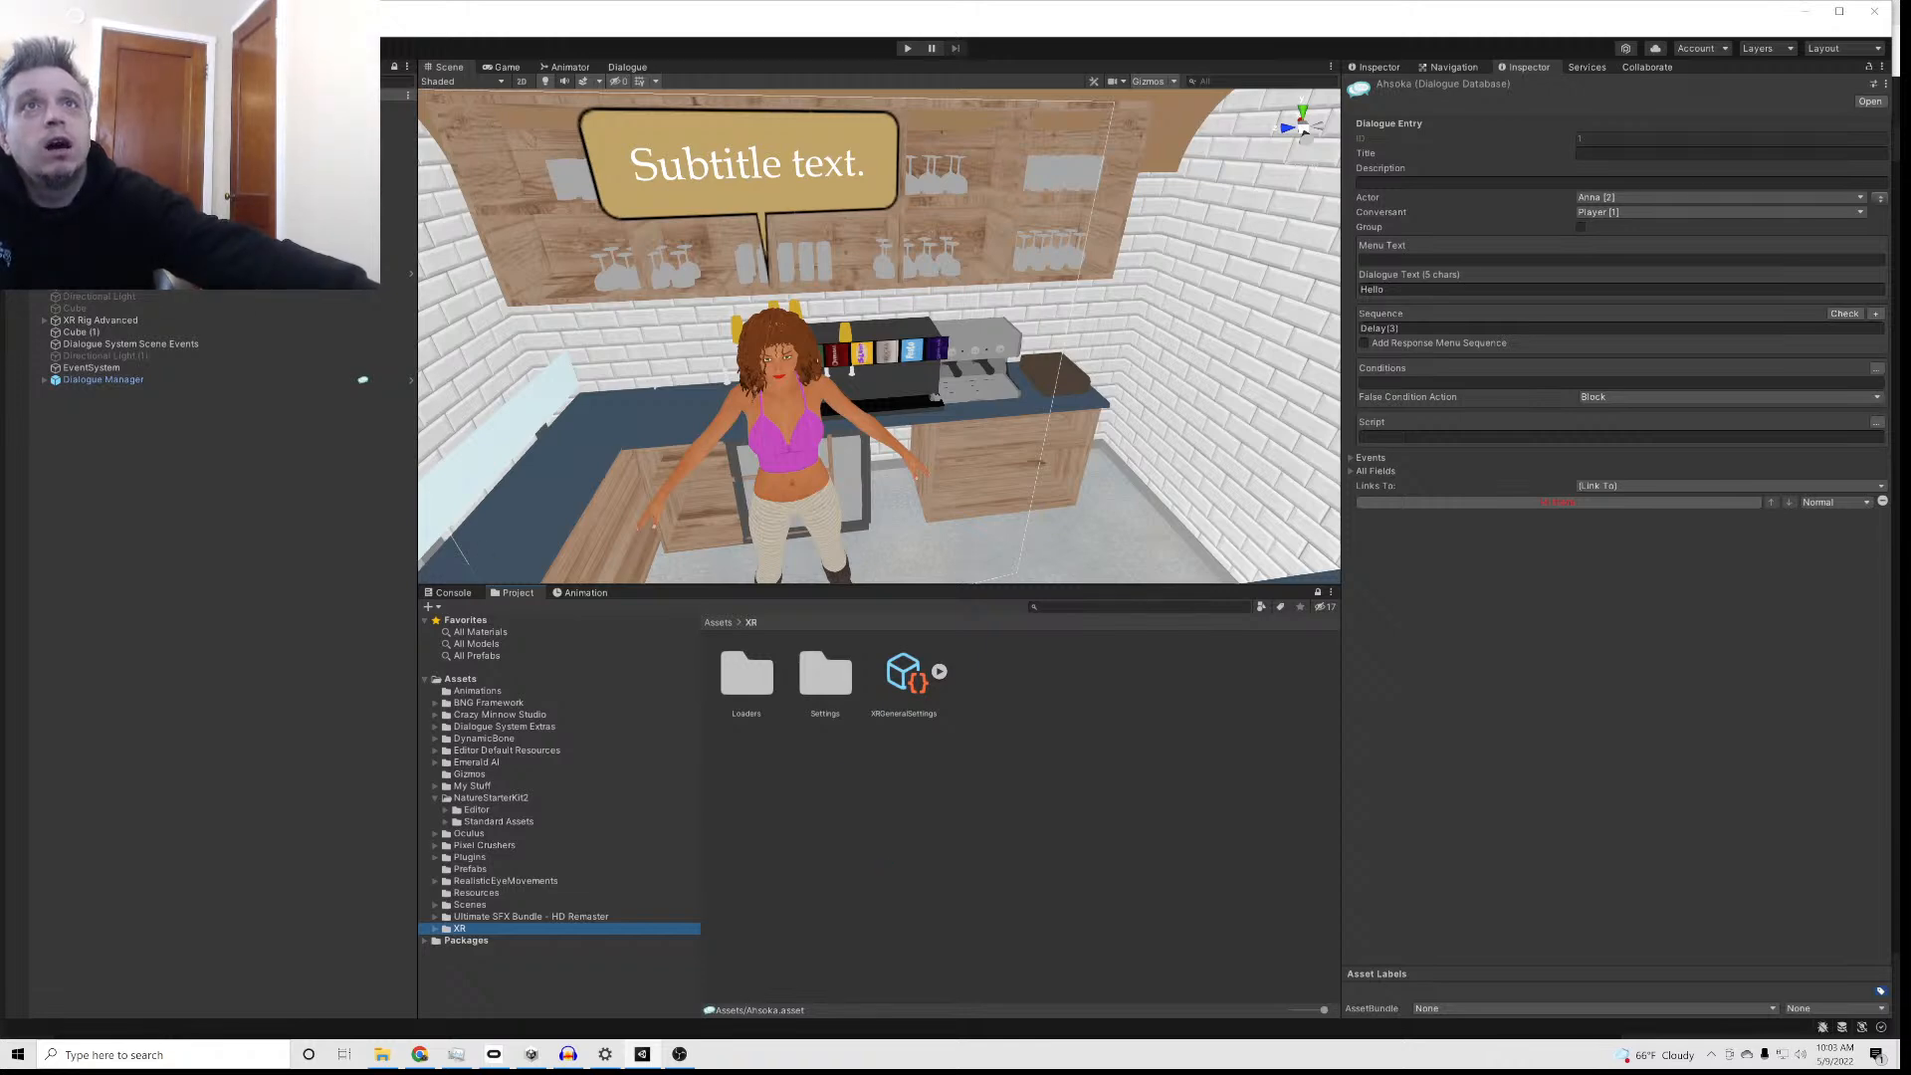
Step: Review the XR Plug-in Management providers and the Oculus options in the project settings
click(45, 30)
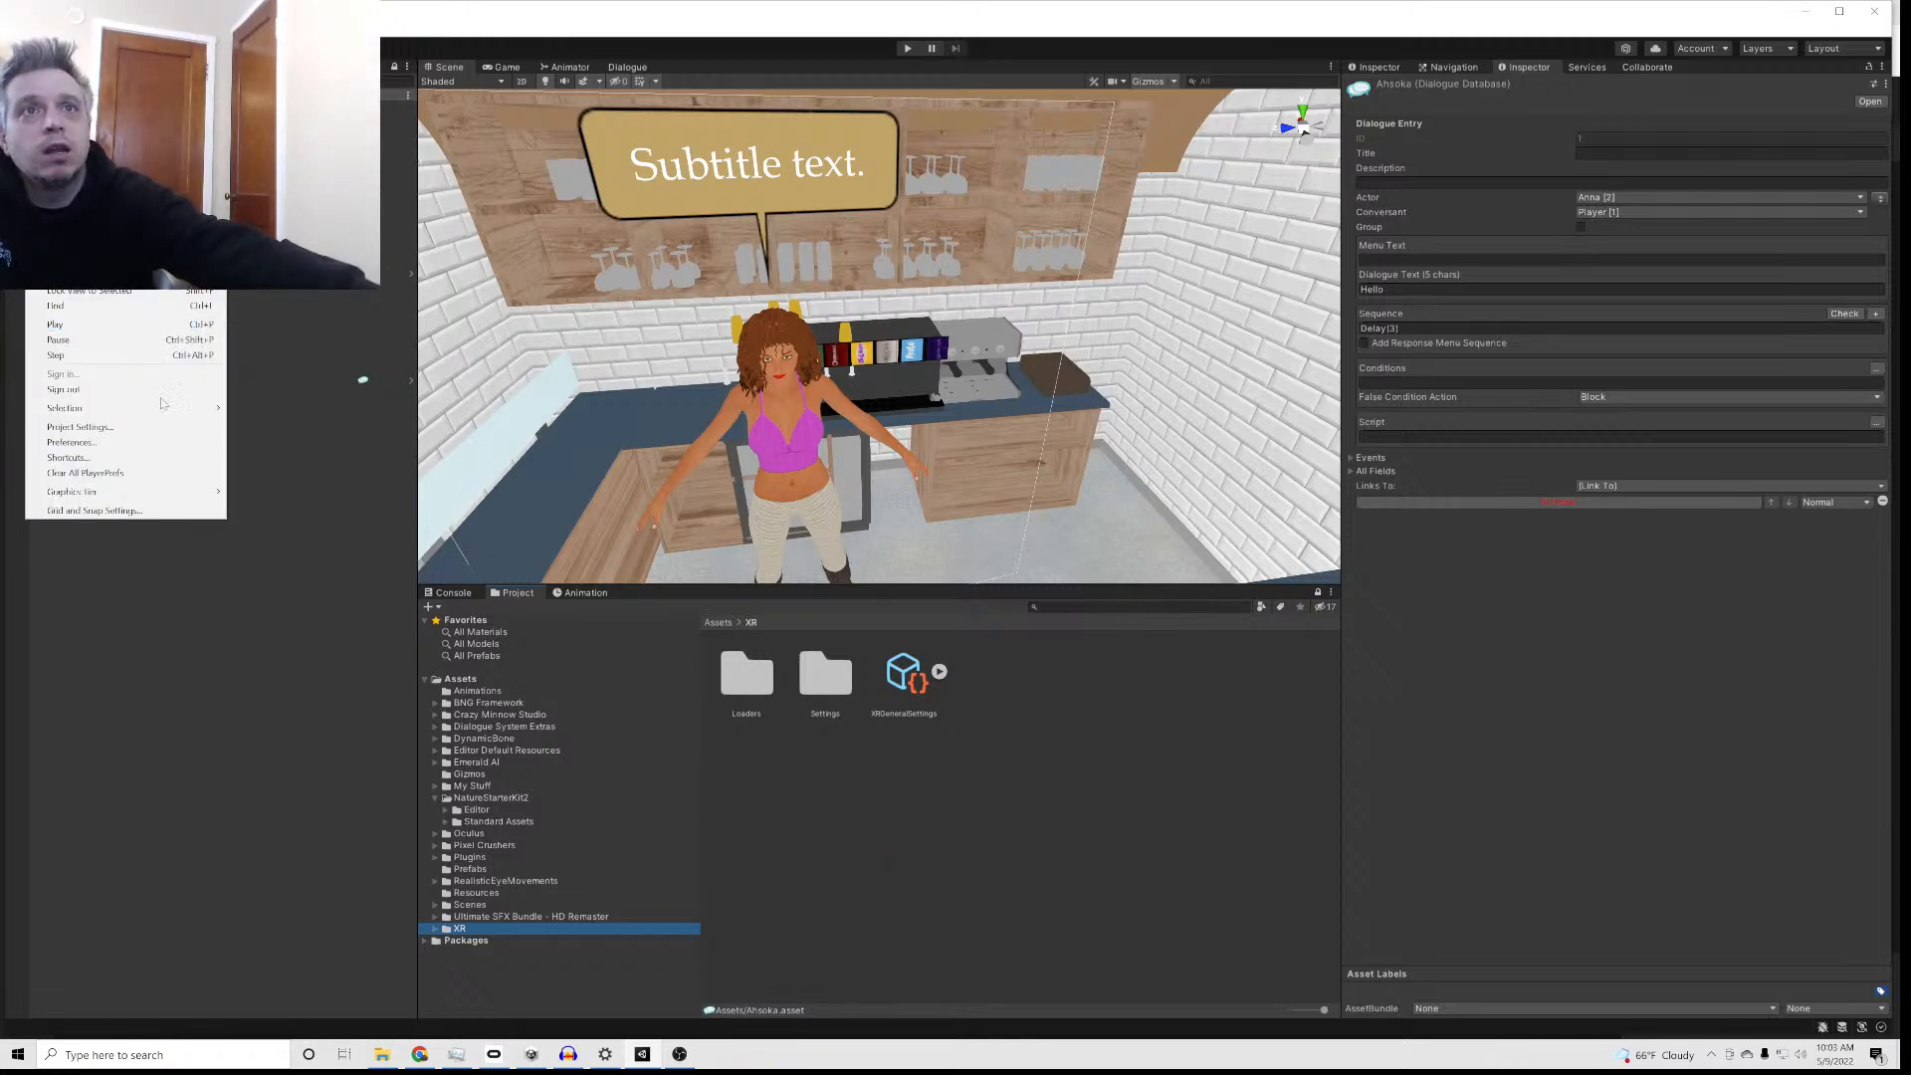
click(145, 429)
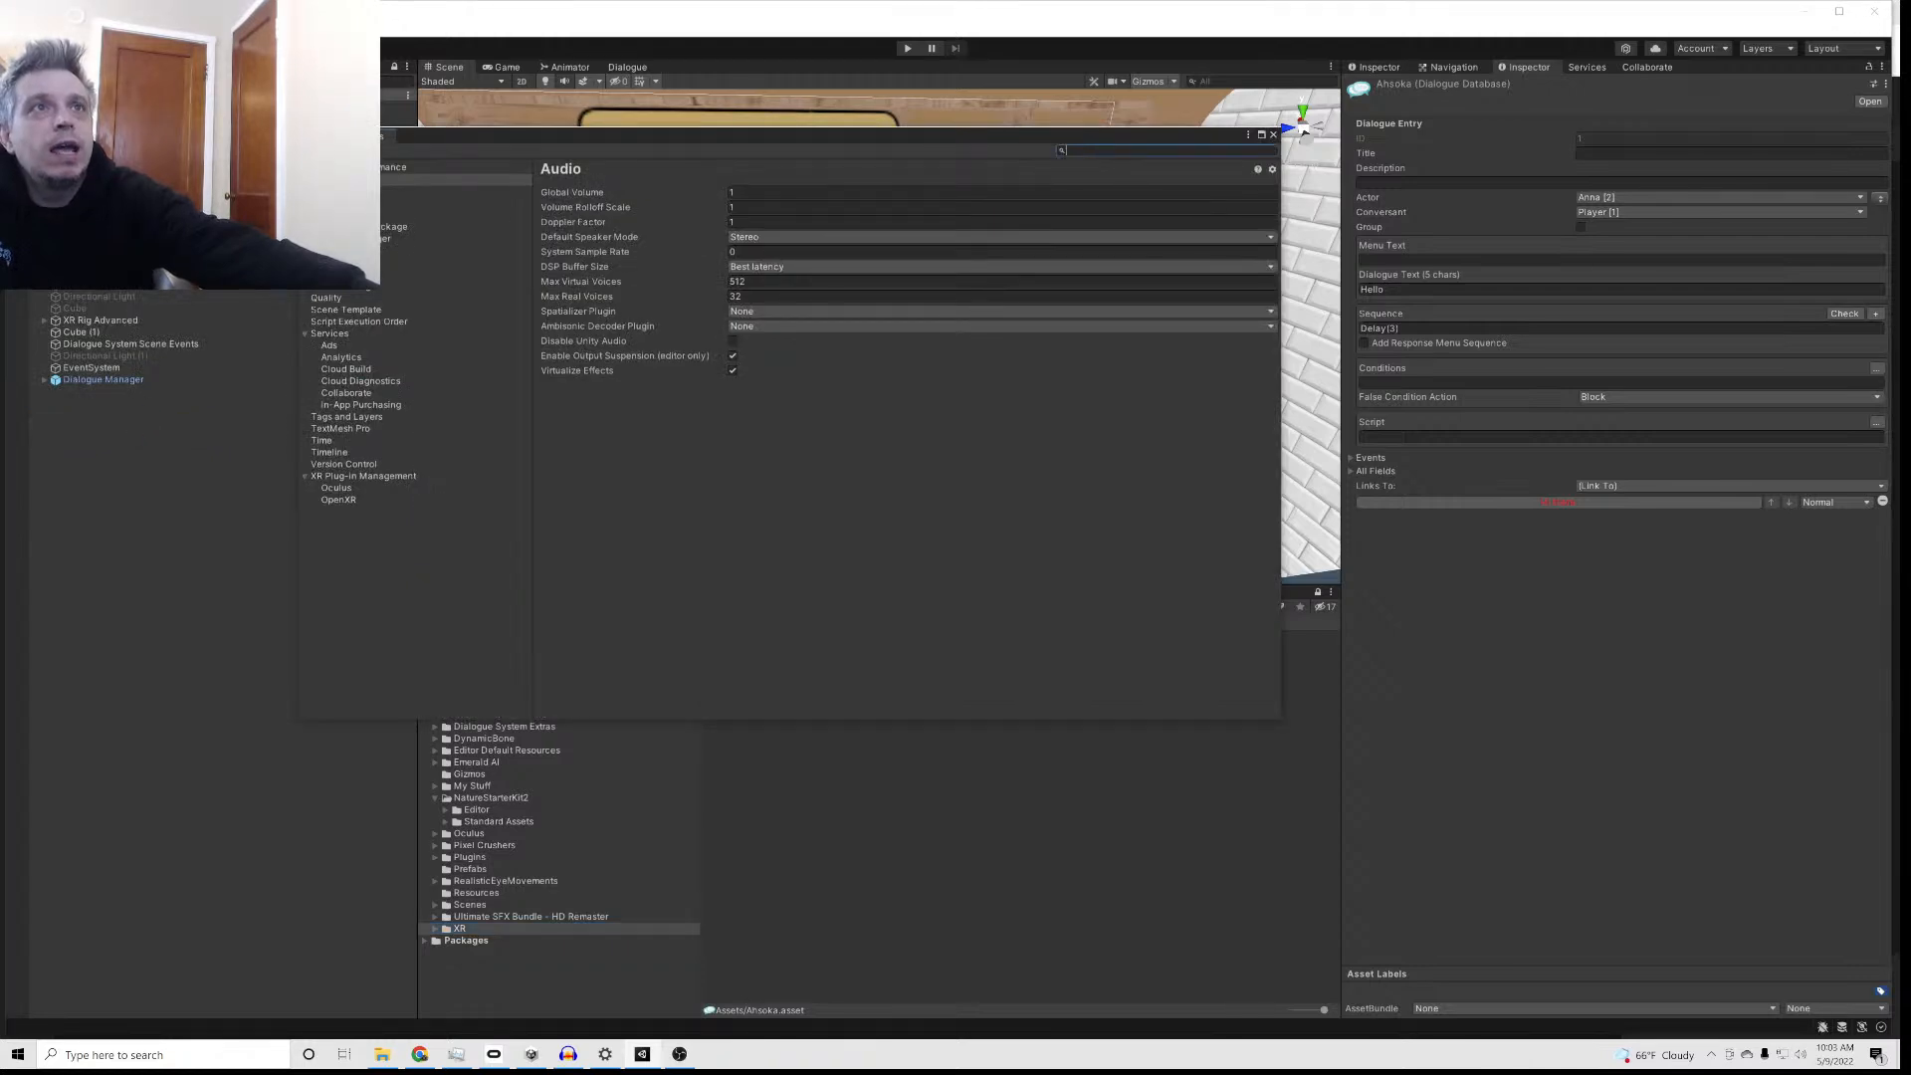
click(348, 476)
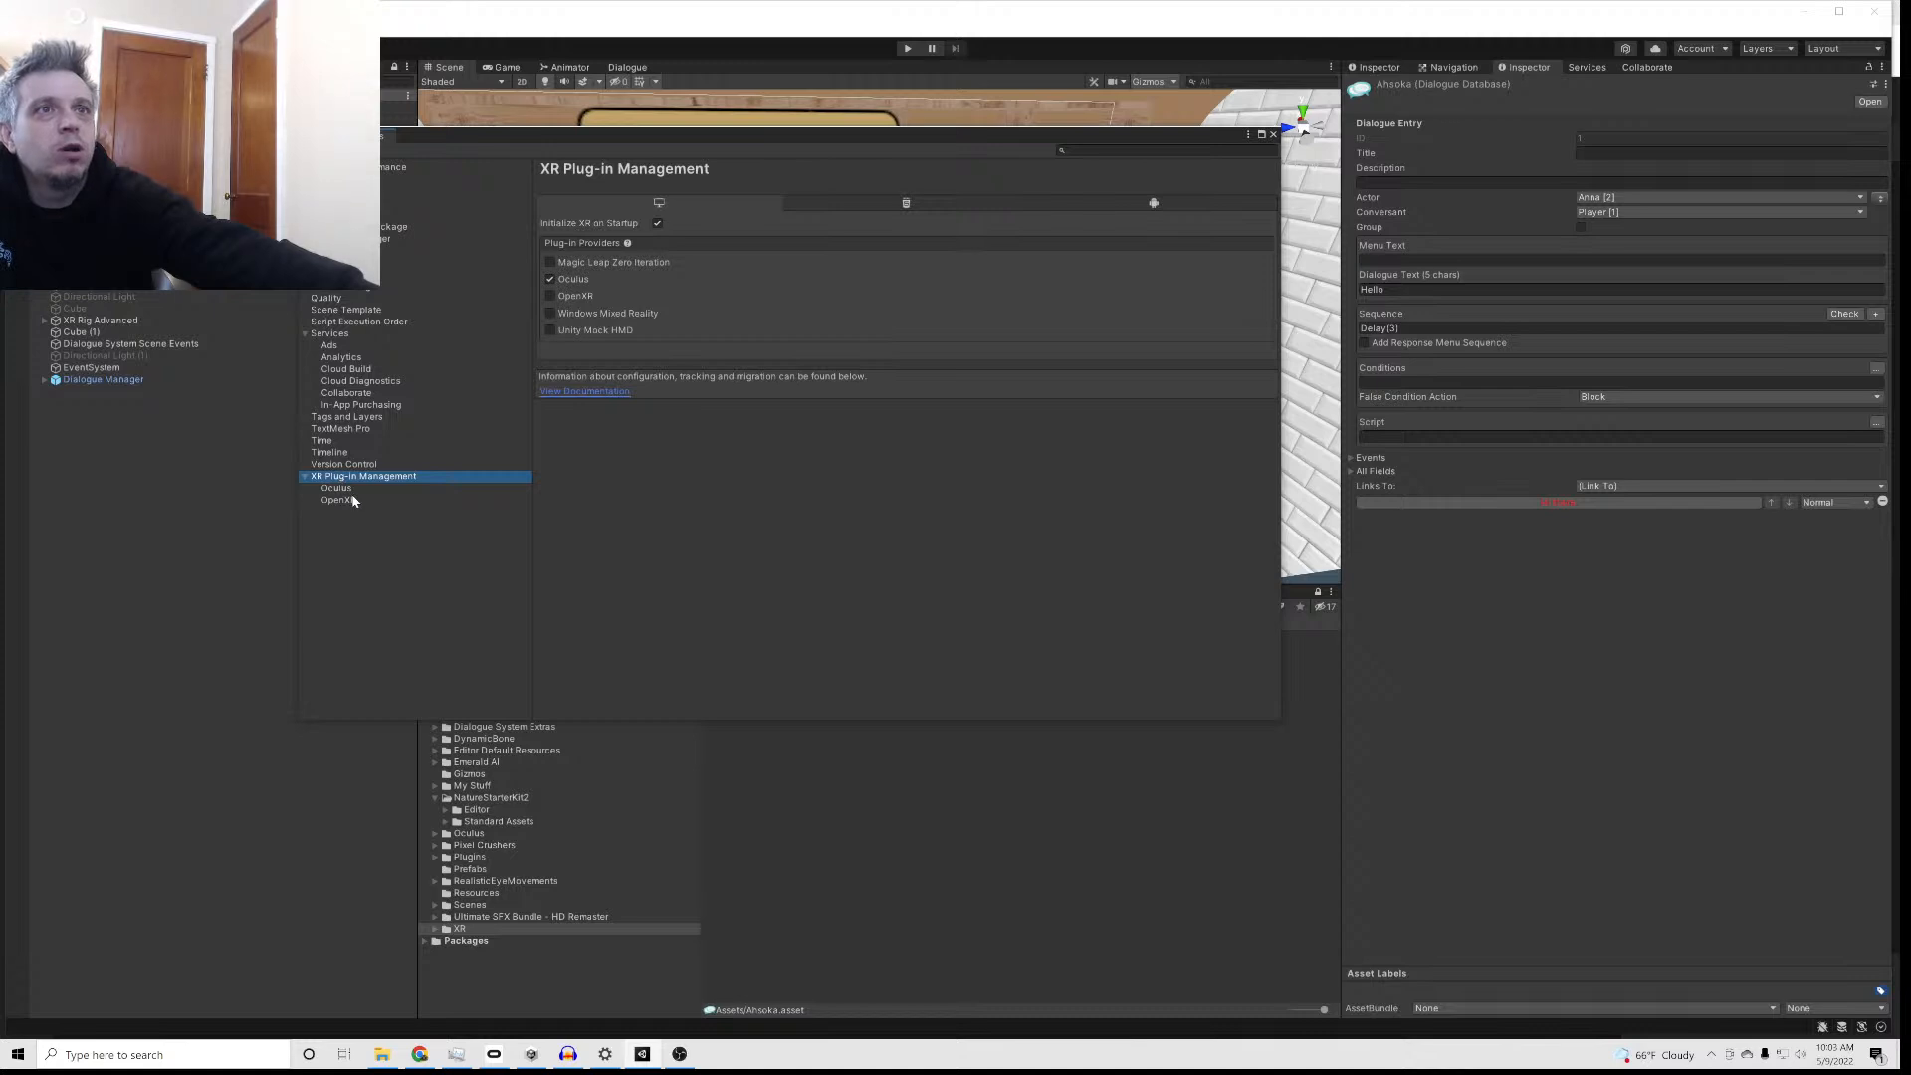
click(338, 488)
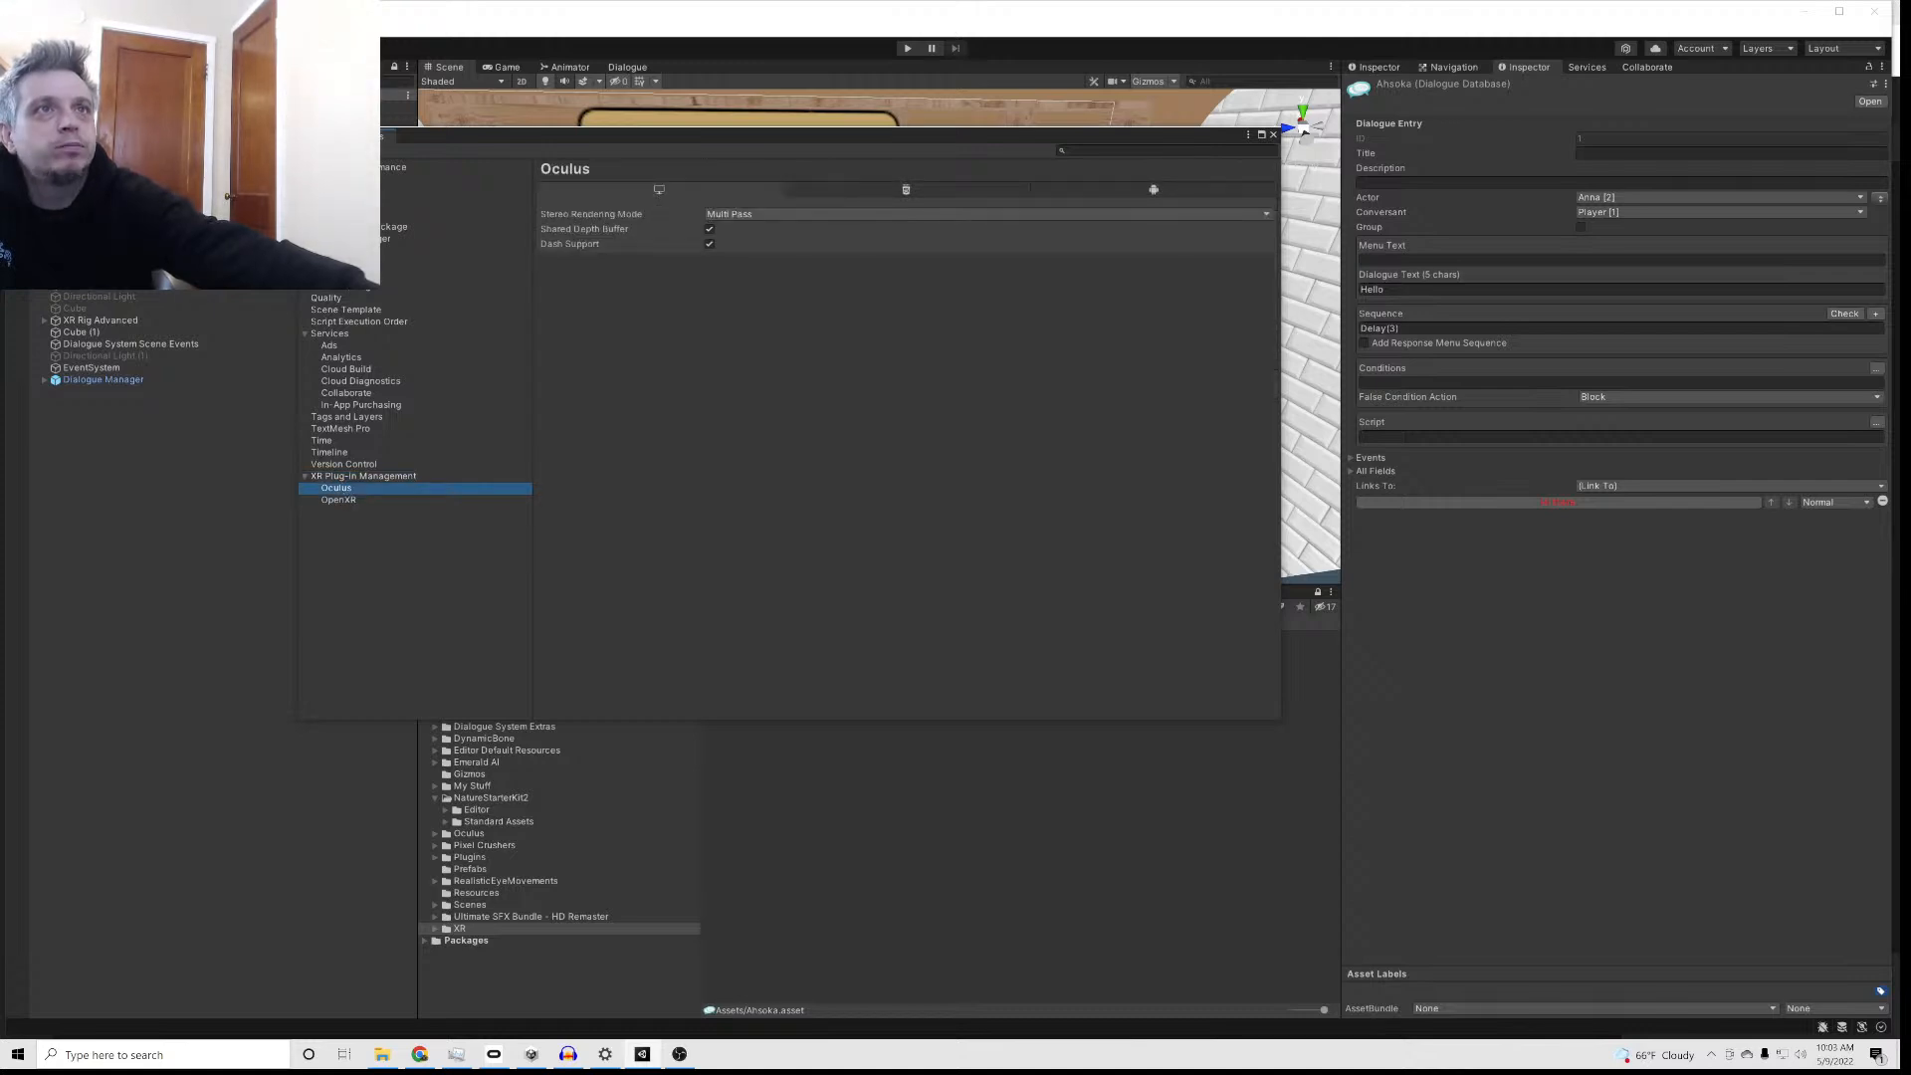
click(1273, 134)
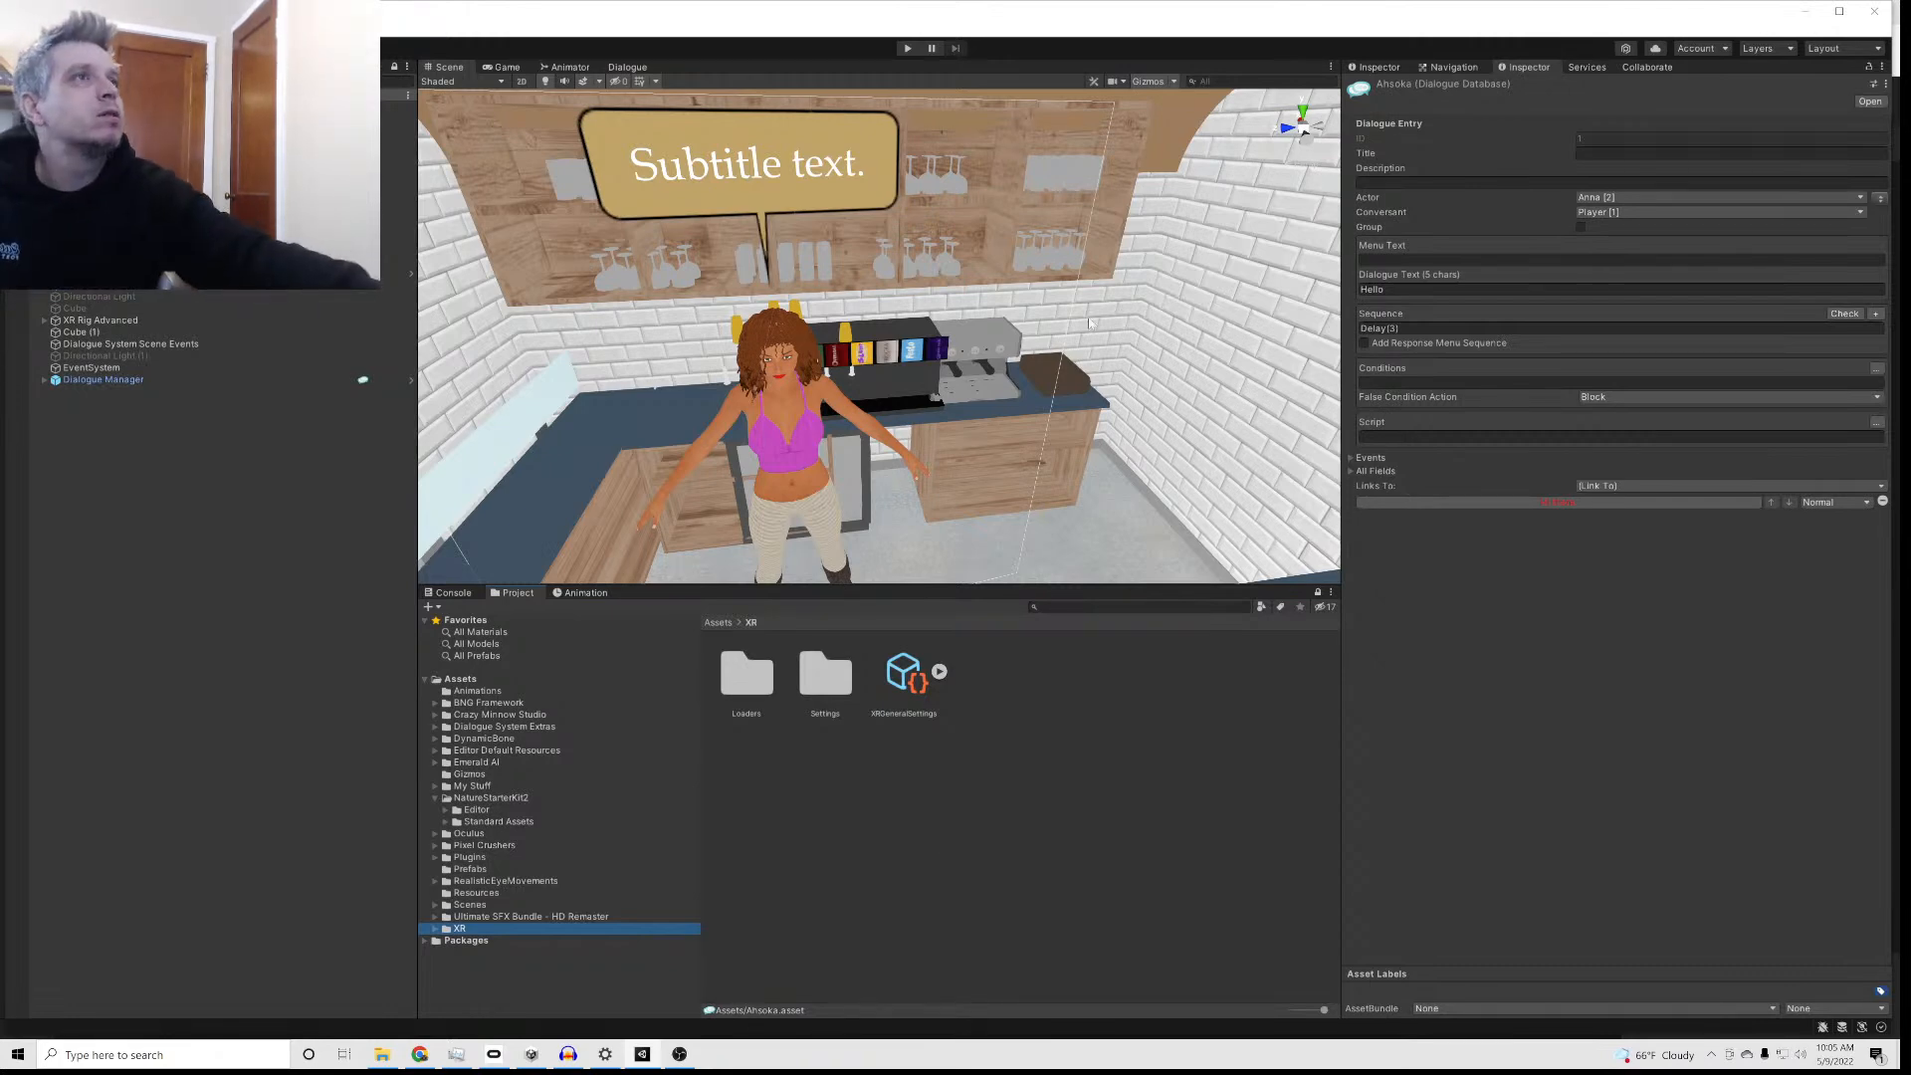
Step: Play-test the bar scene in the game view and stop the run
click(505, 67)
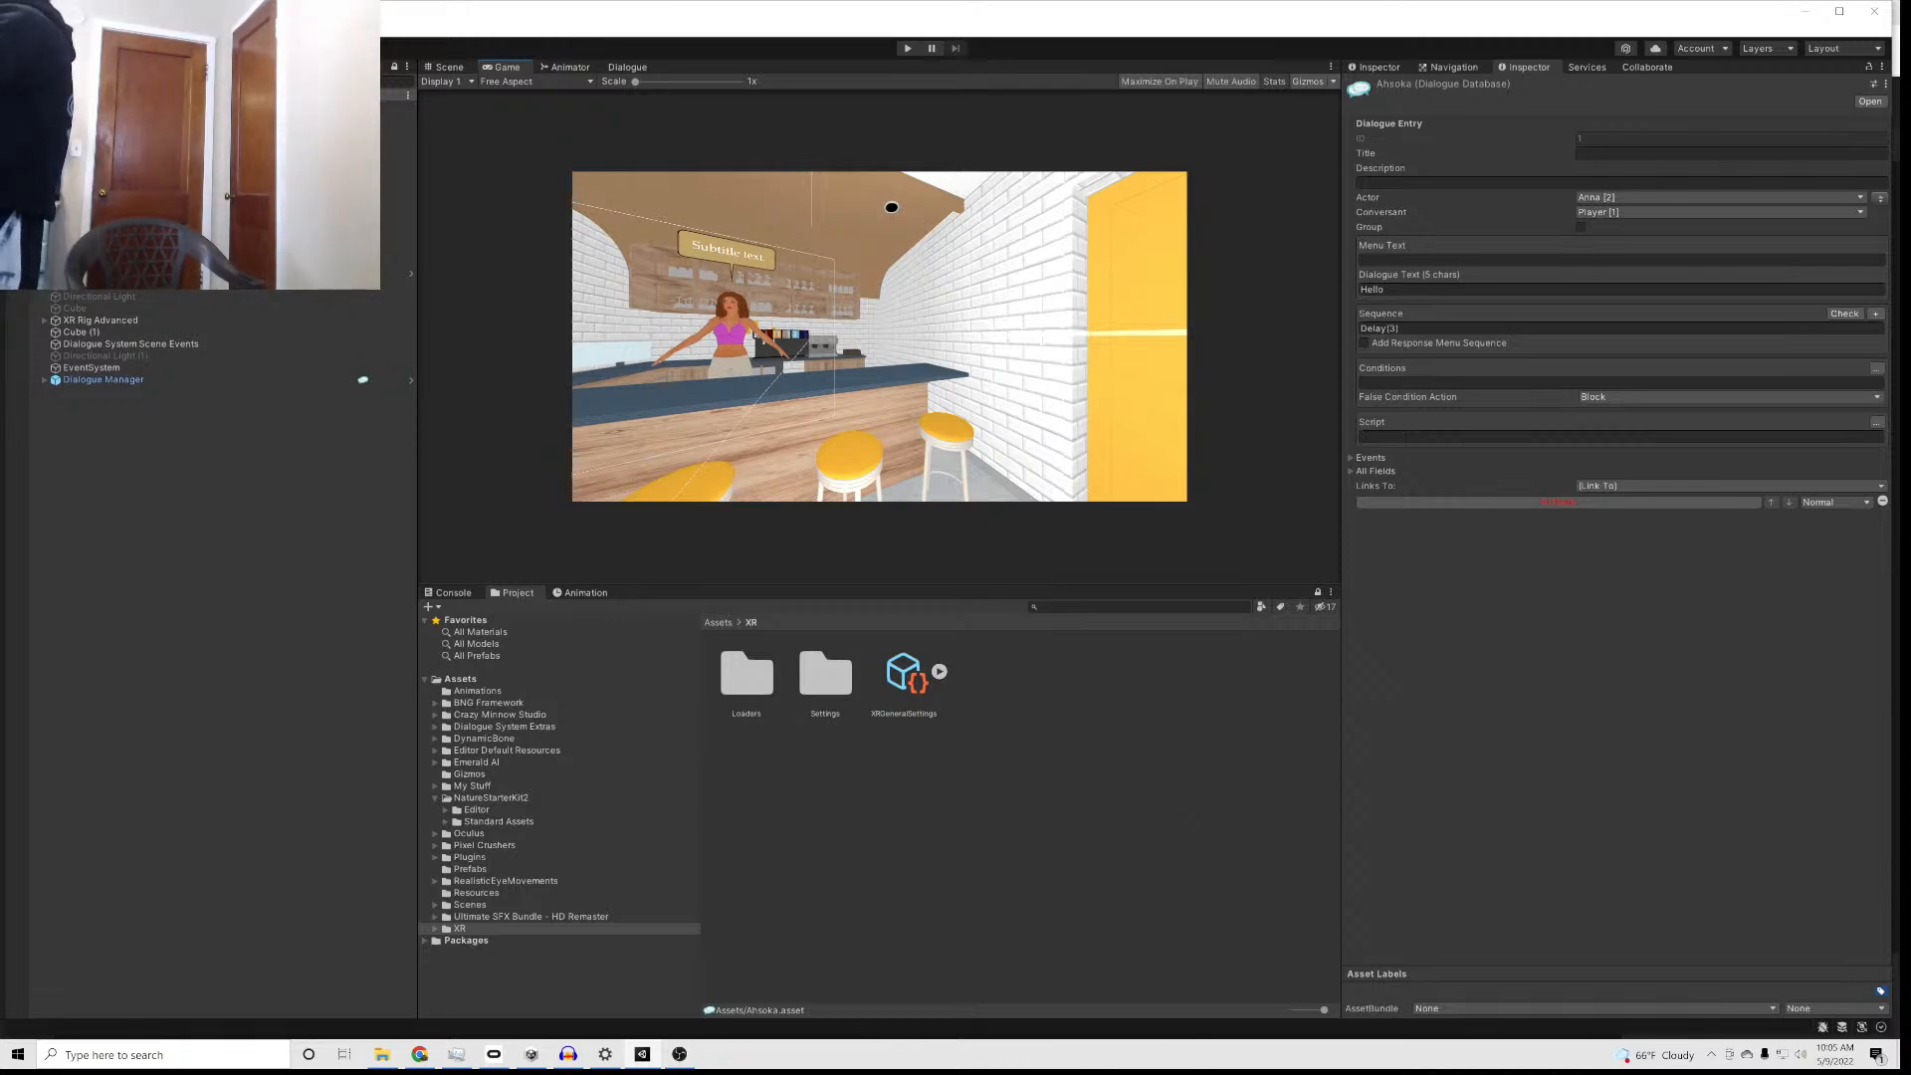
click(906, 50)
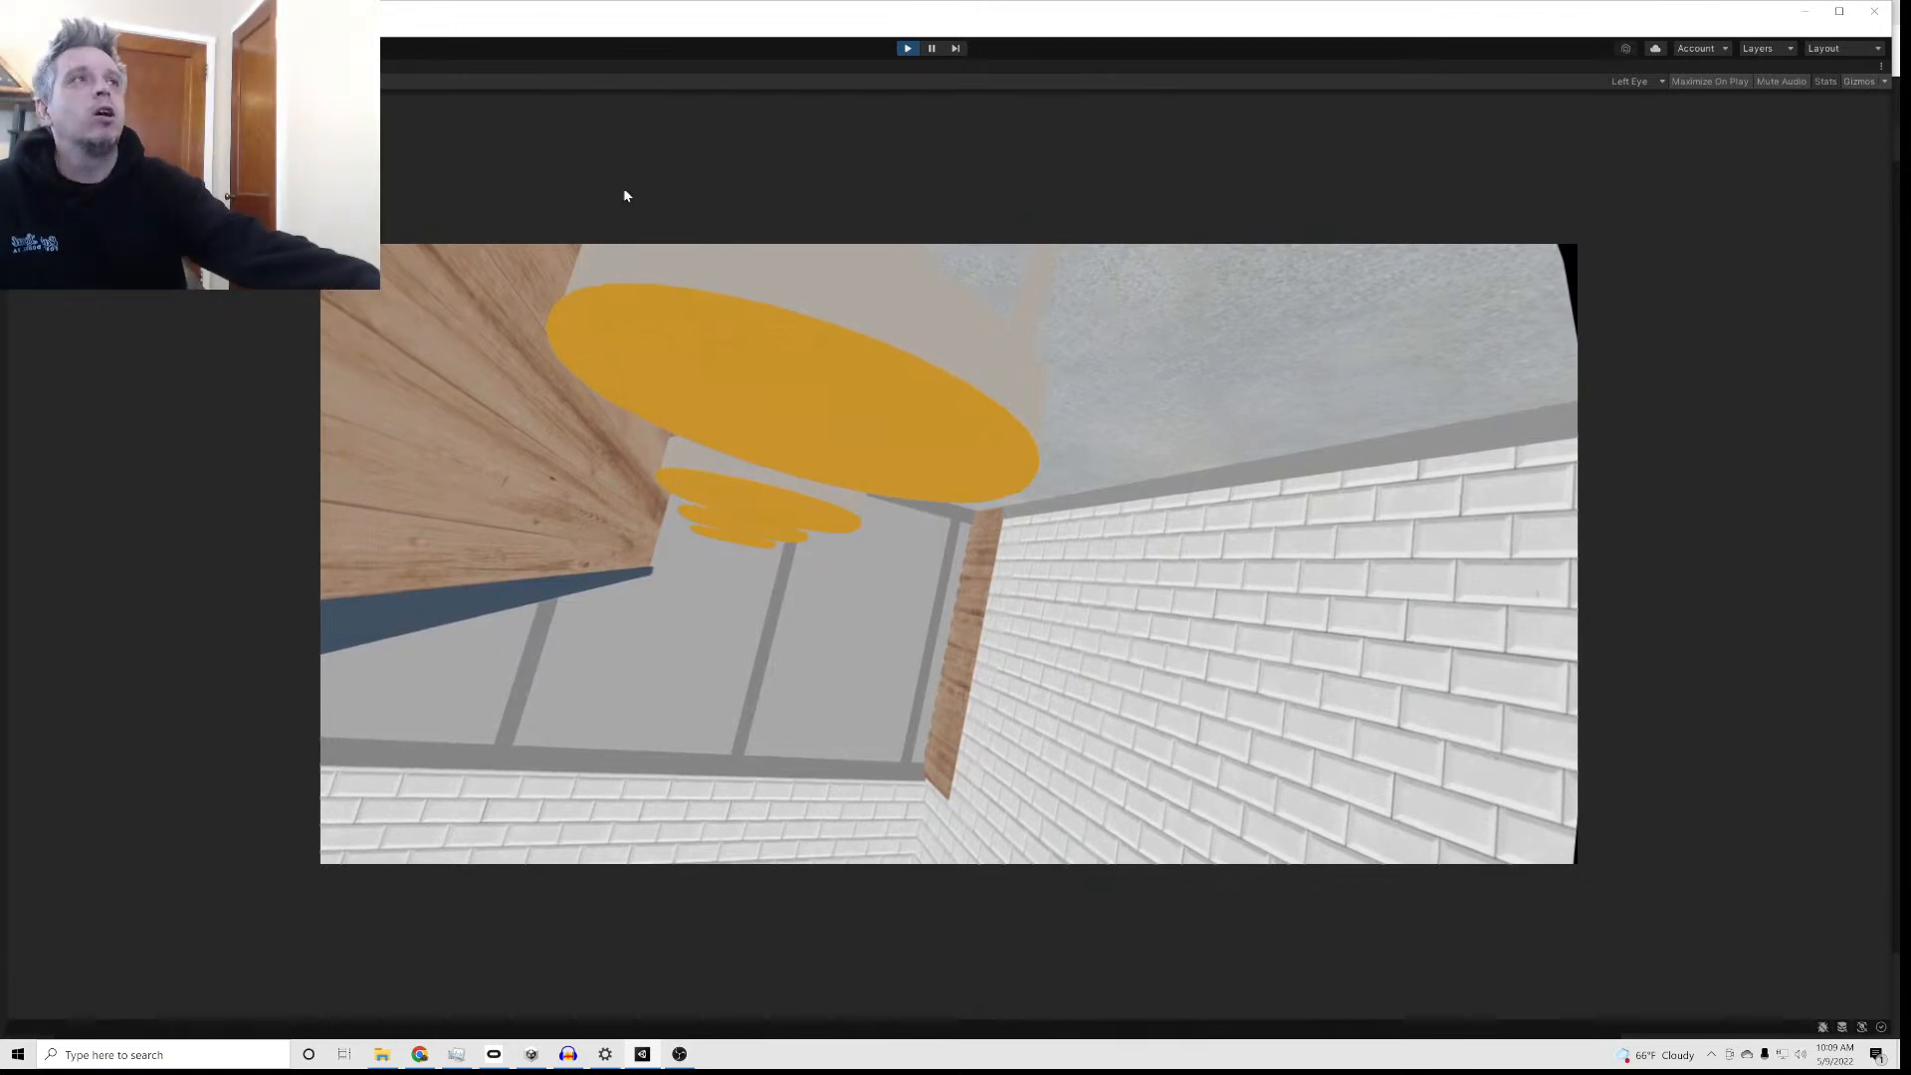
click(905, 48)
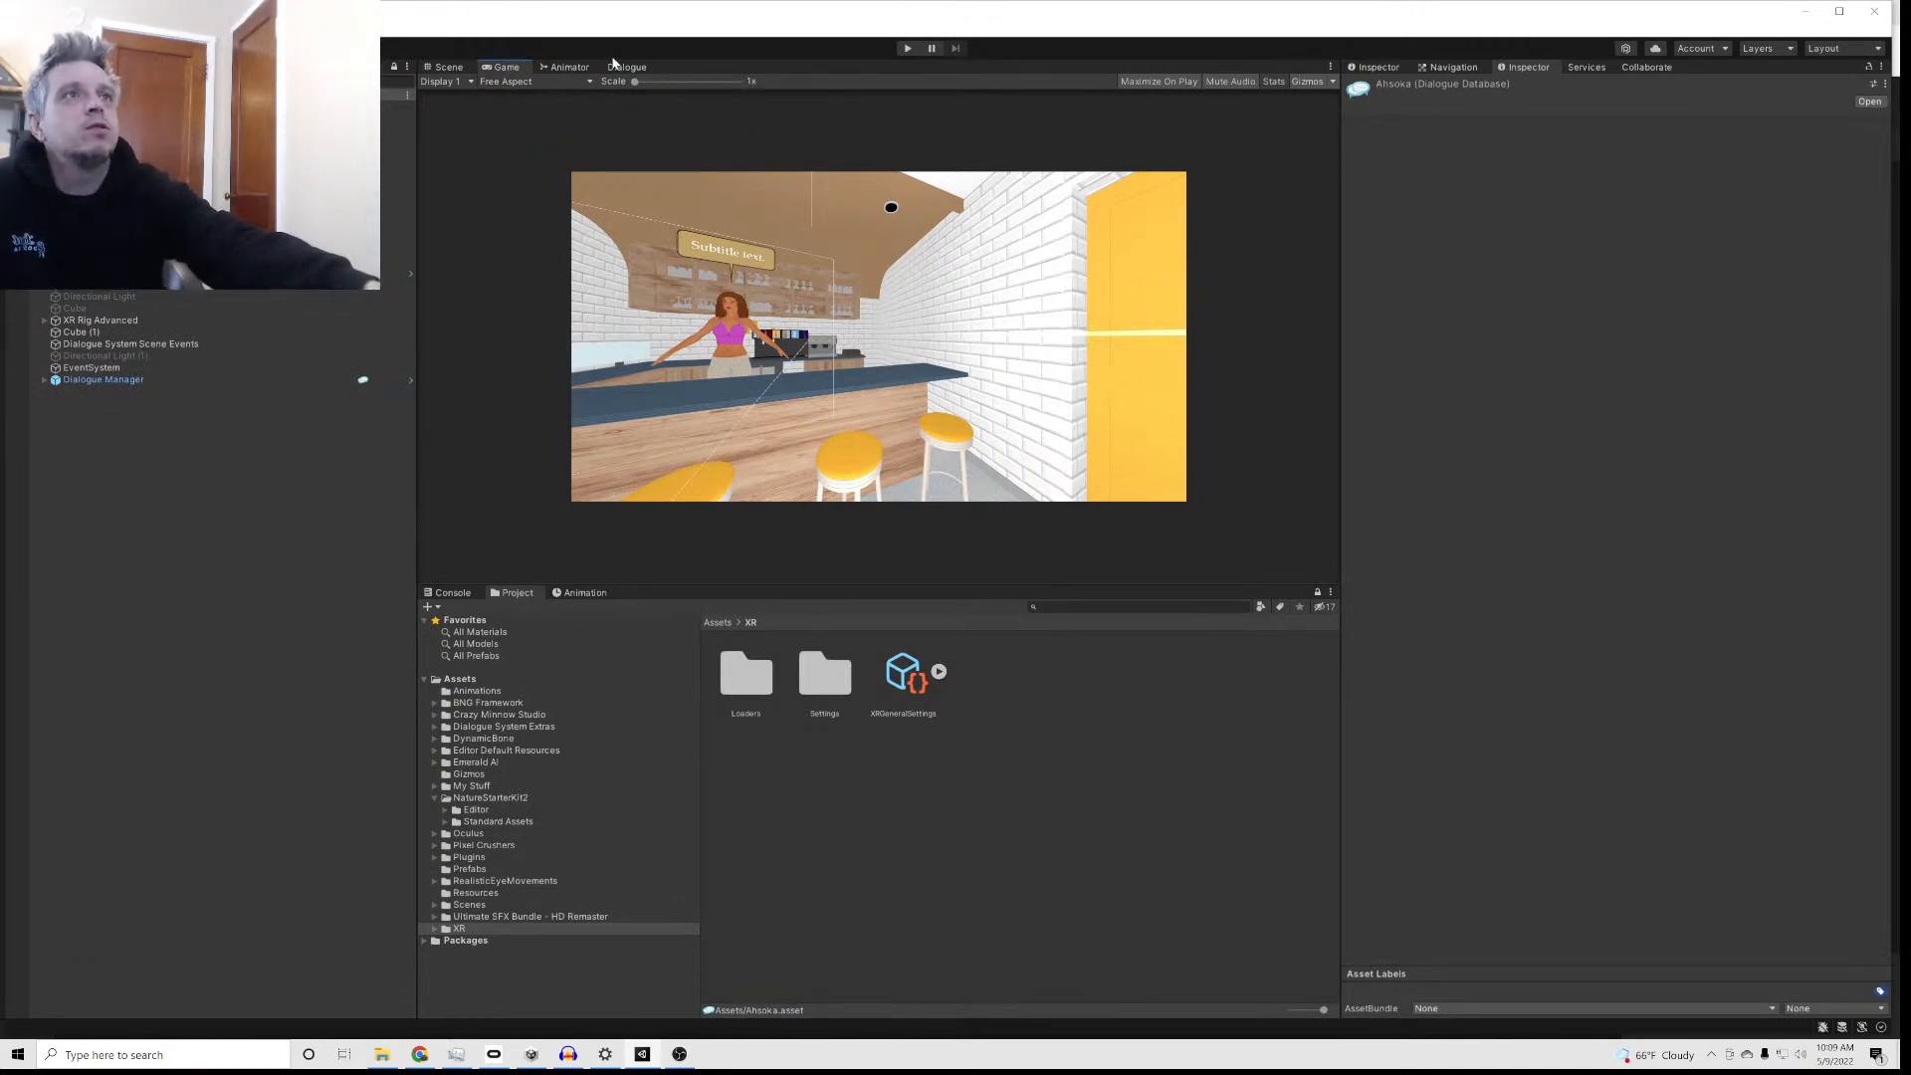
Step: Examine Anna2's animator state graph and display the Great Sword Idle clip's properties in the animation timeline
click(578, 68)
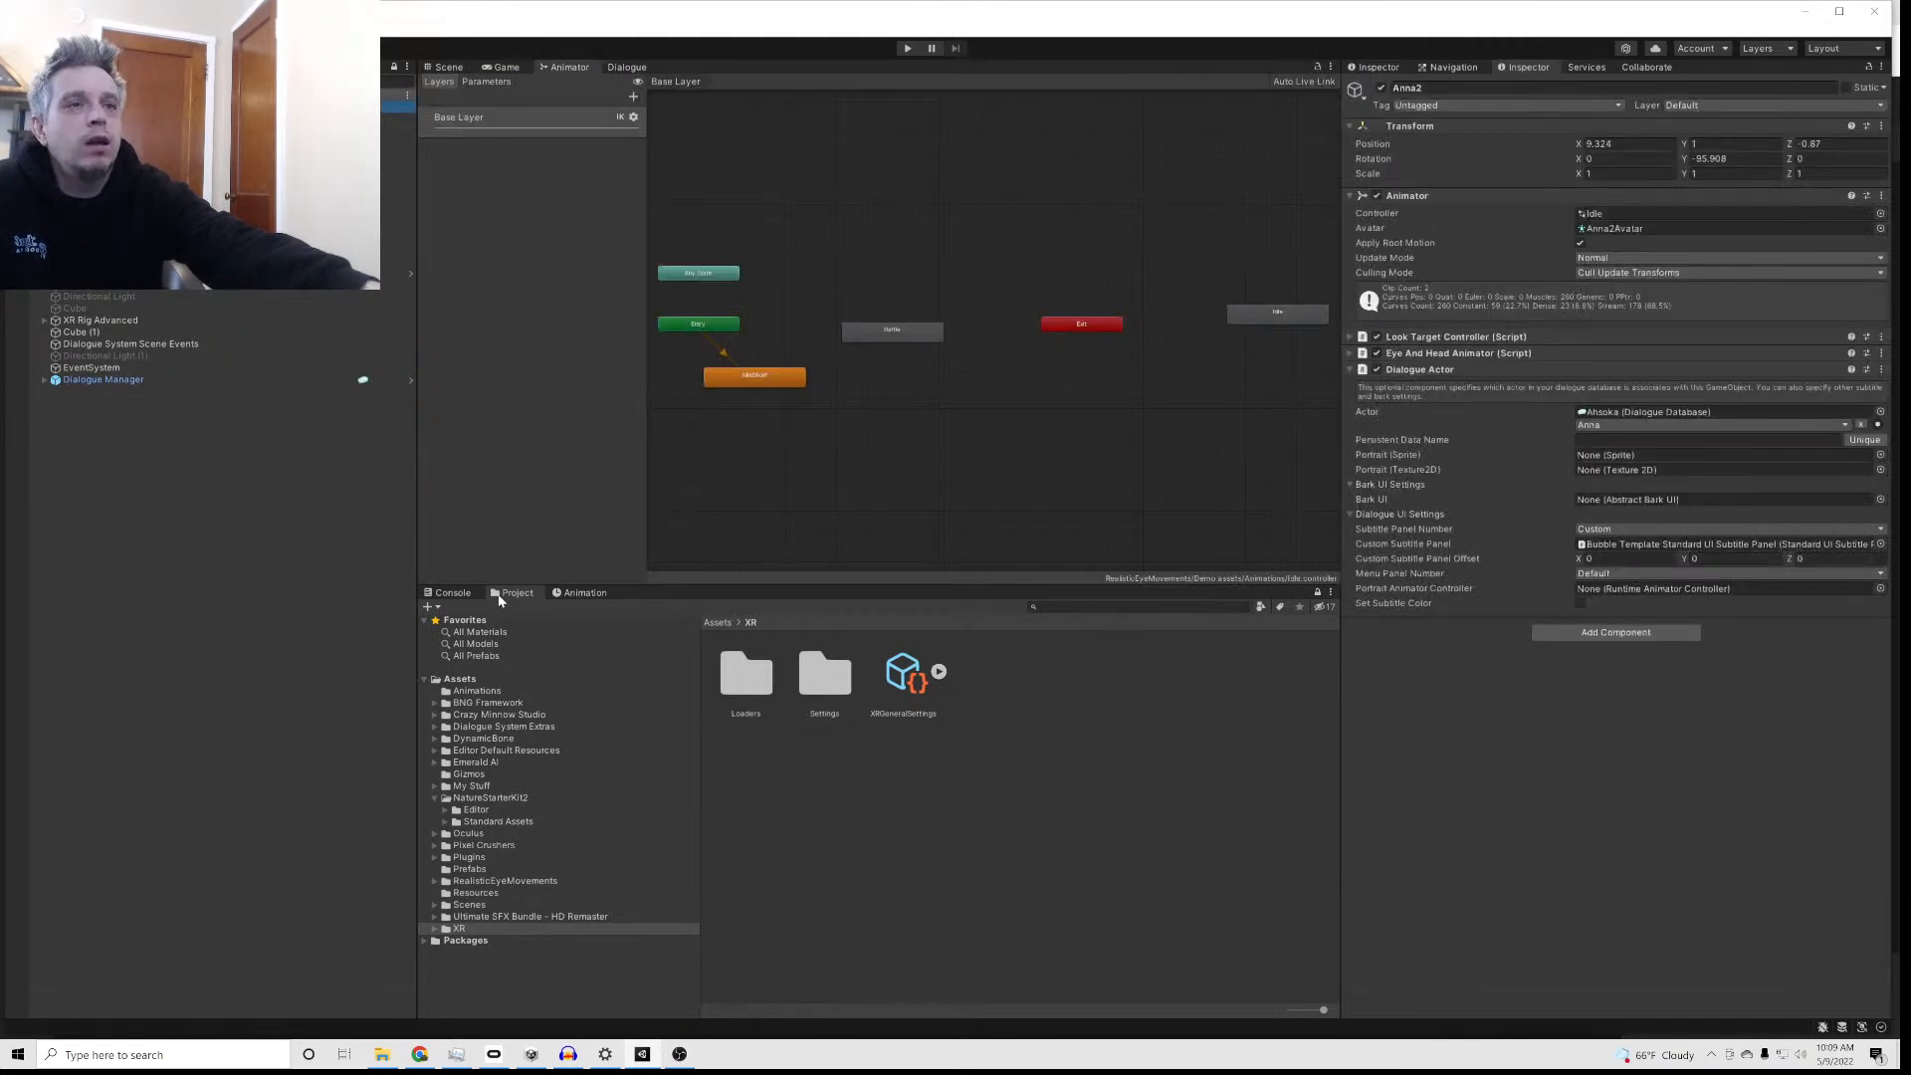
click(555, 594)
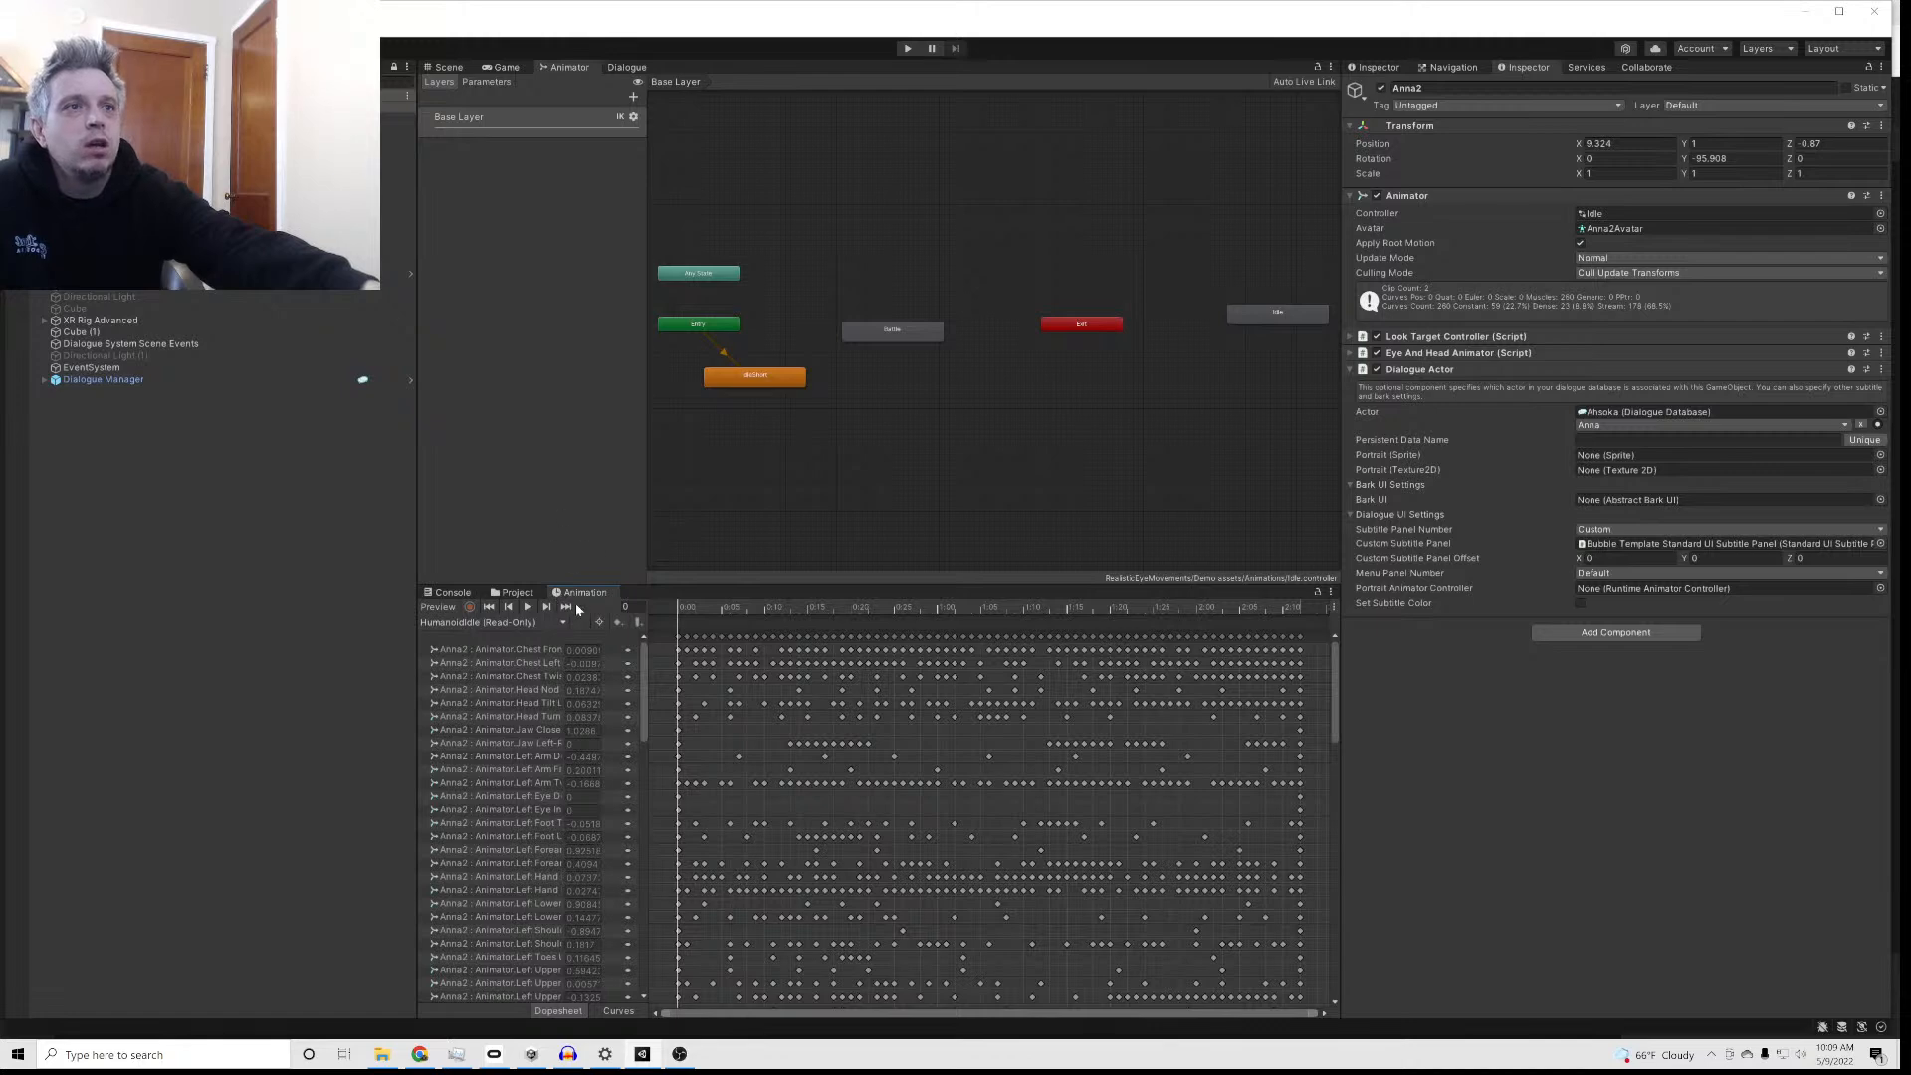
click(546, 620)
click(494, 638)
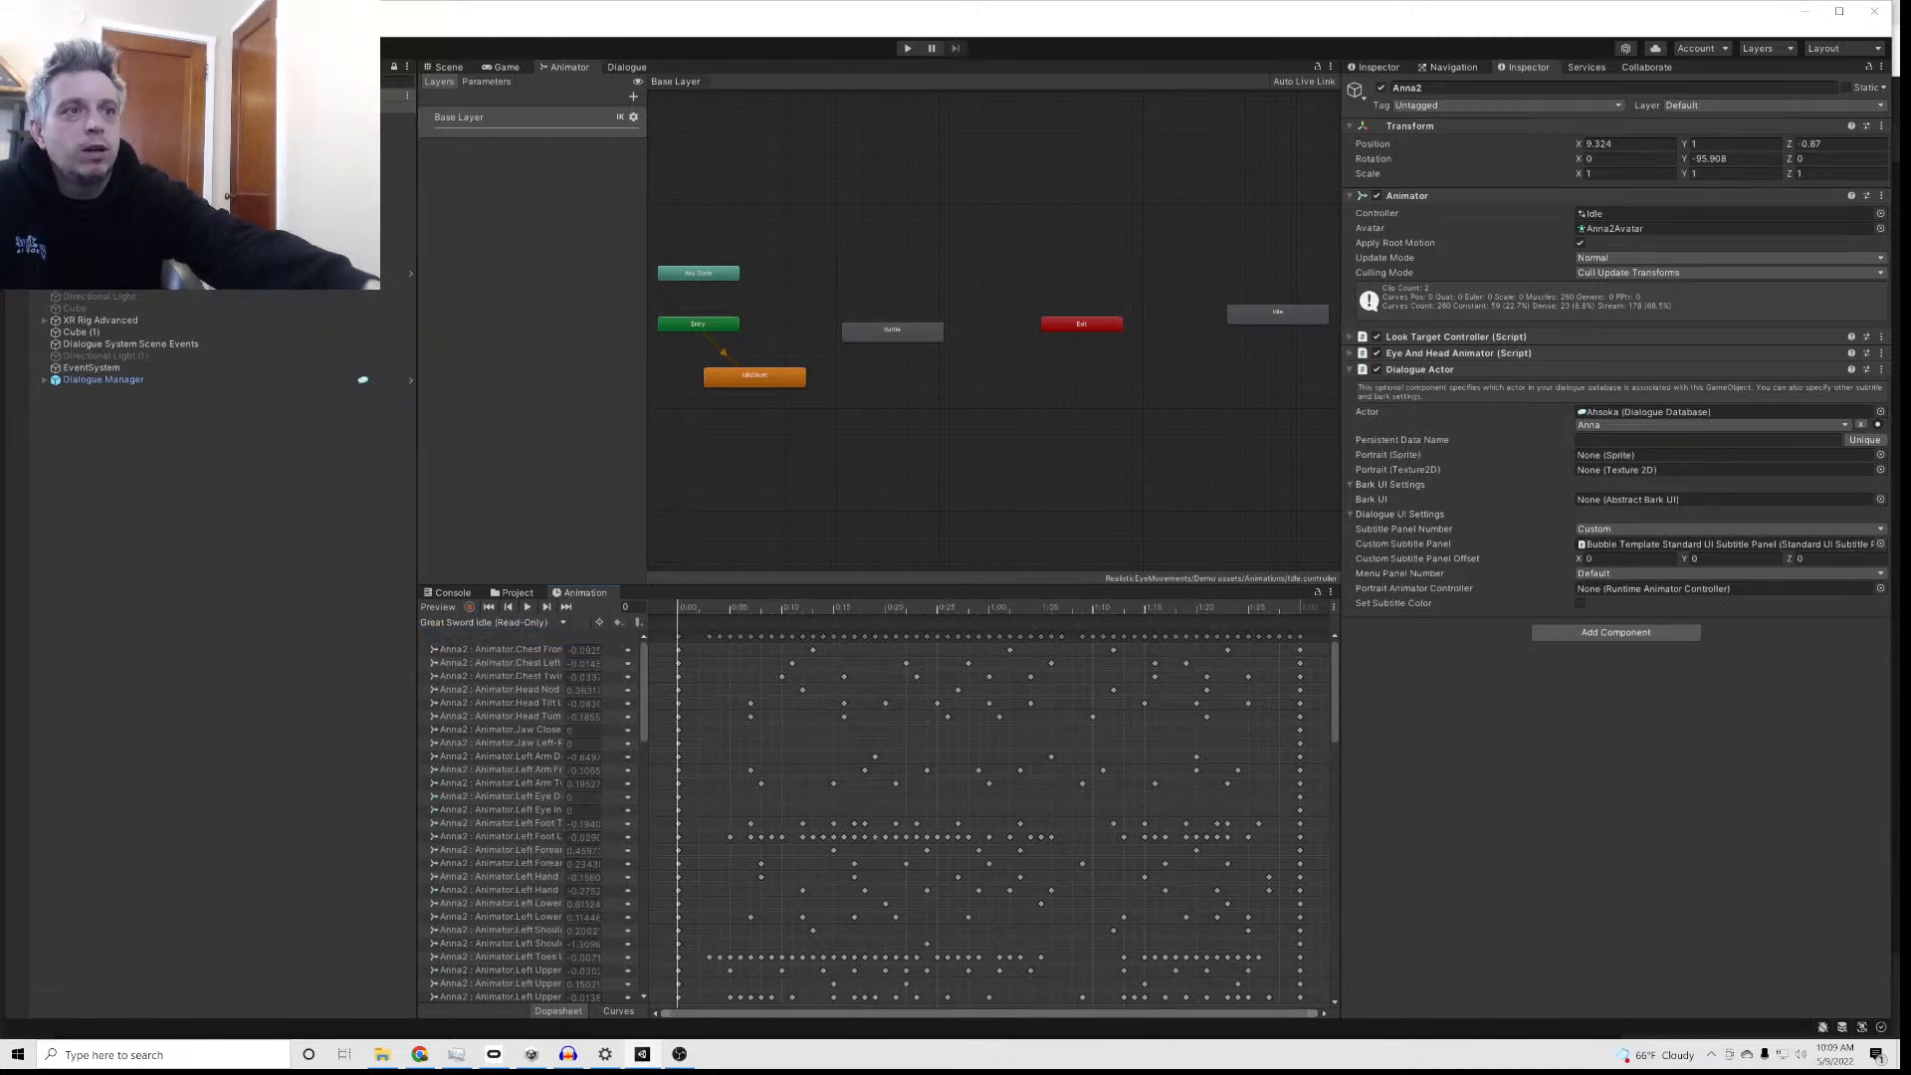
click(565, 735)
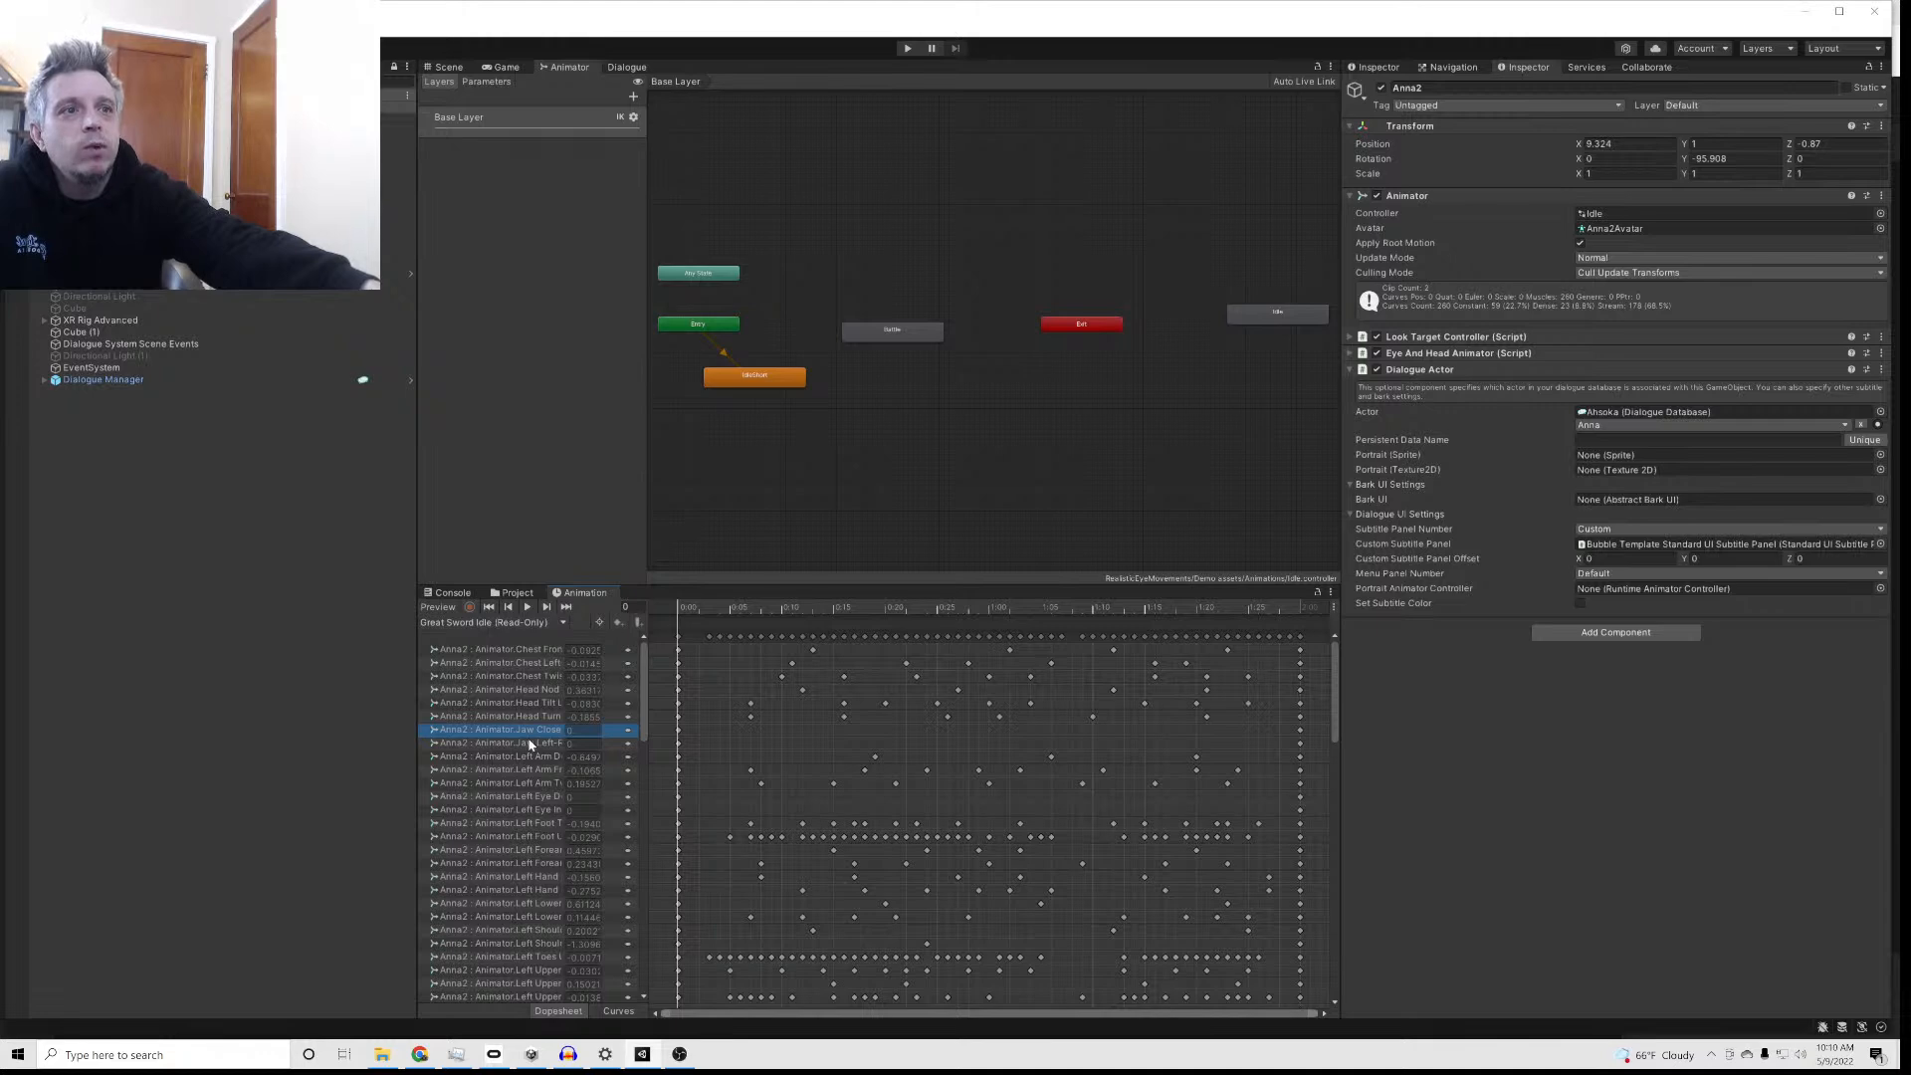
Step: Duplicate the Great Sword Idle clip from its imported model in the Animations folder as a separate animation clip
click(508, 595)
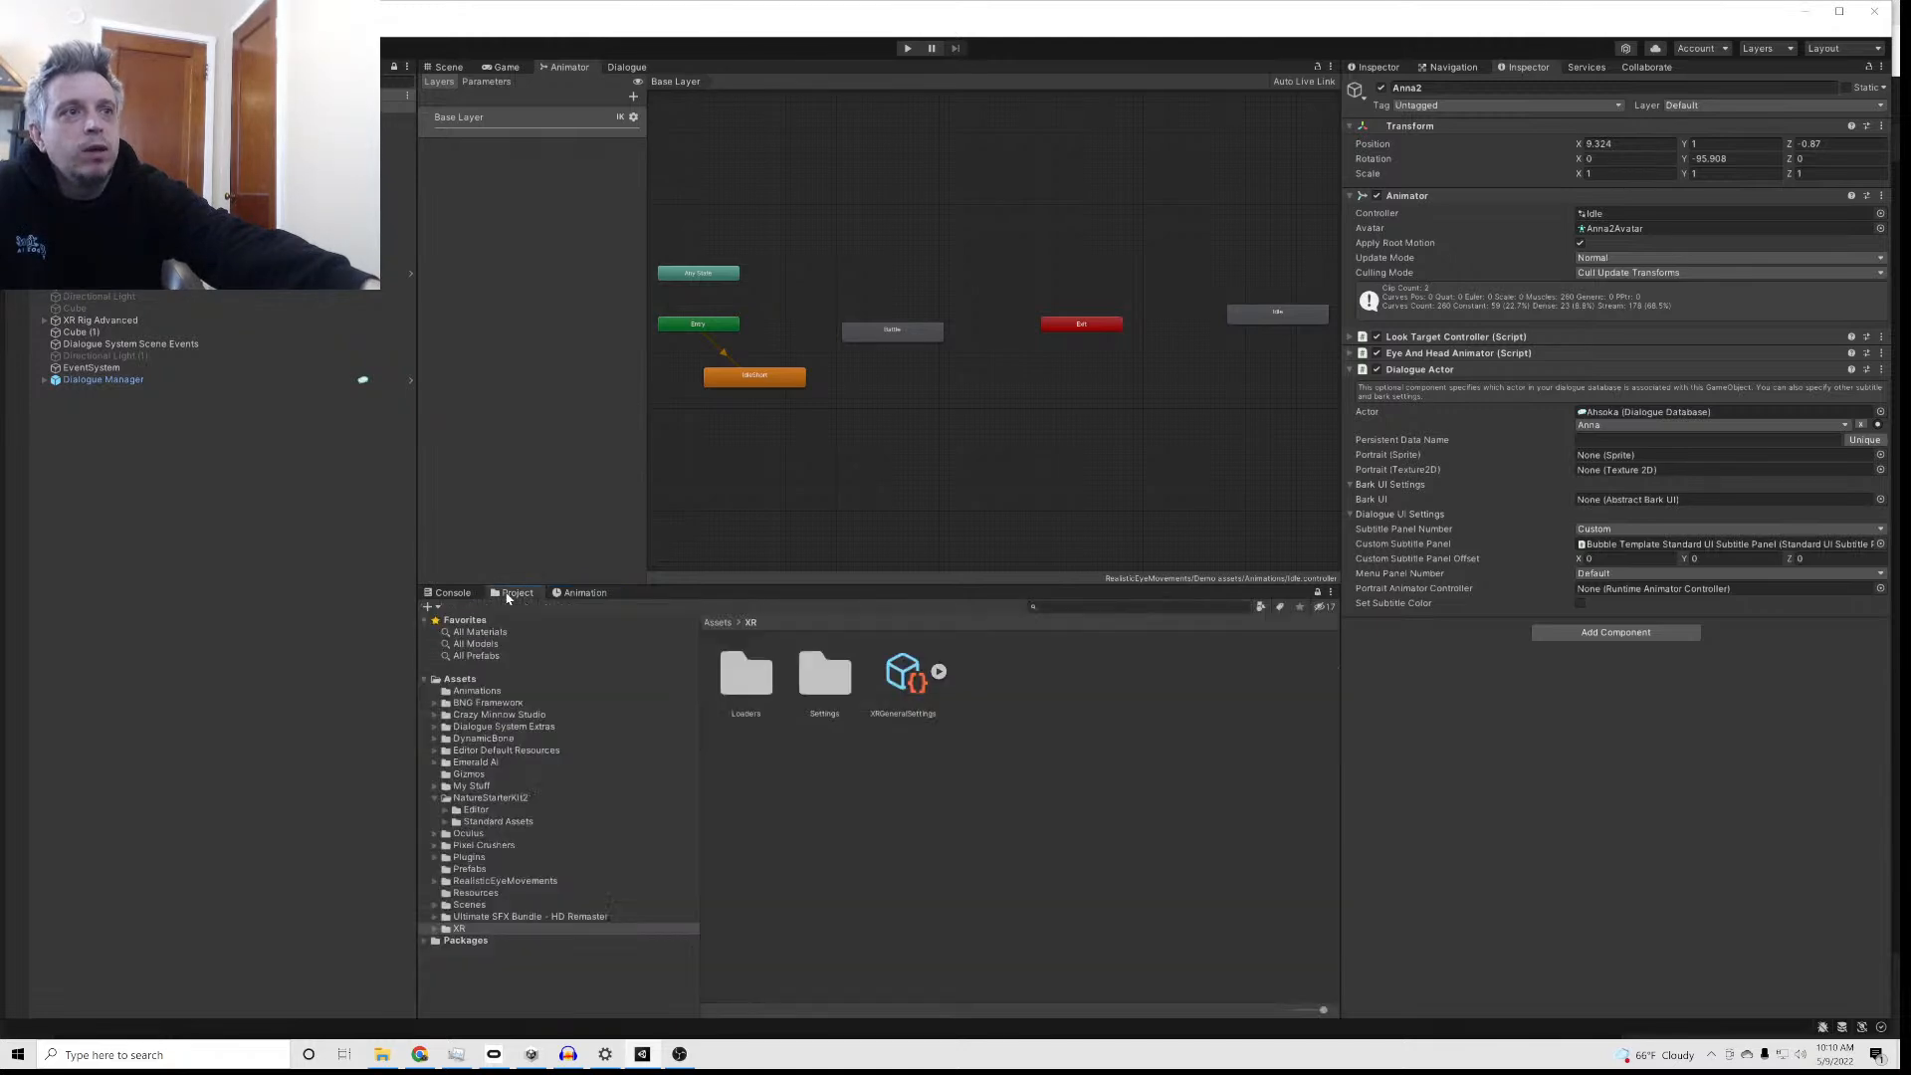
click(480, 690)
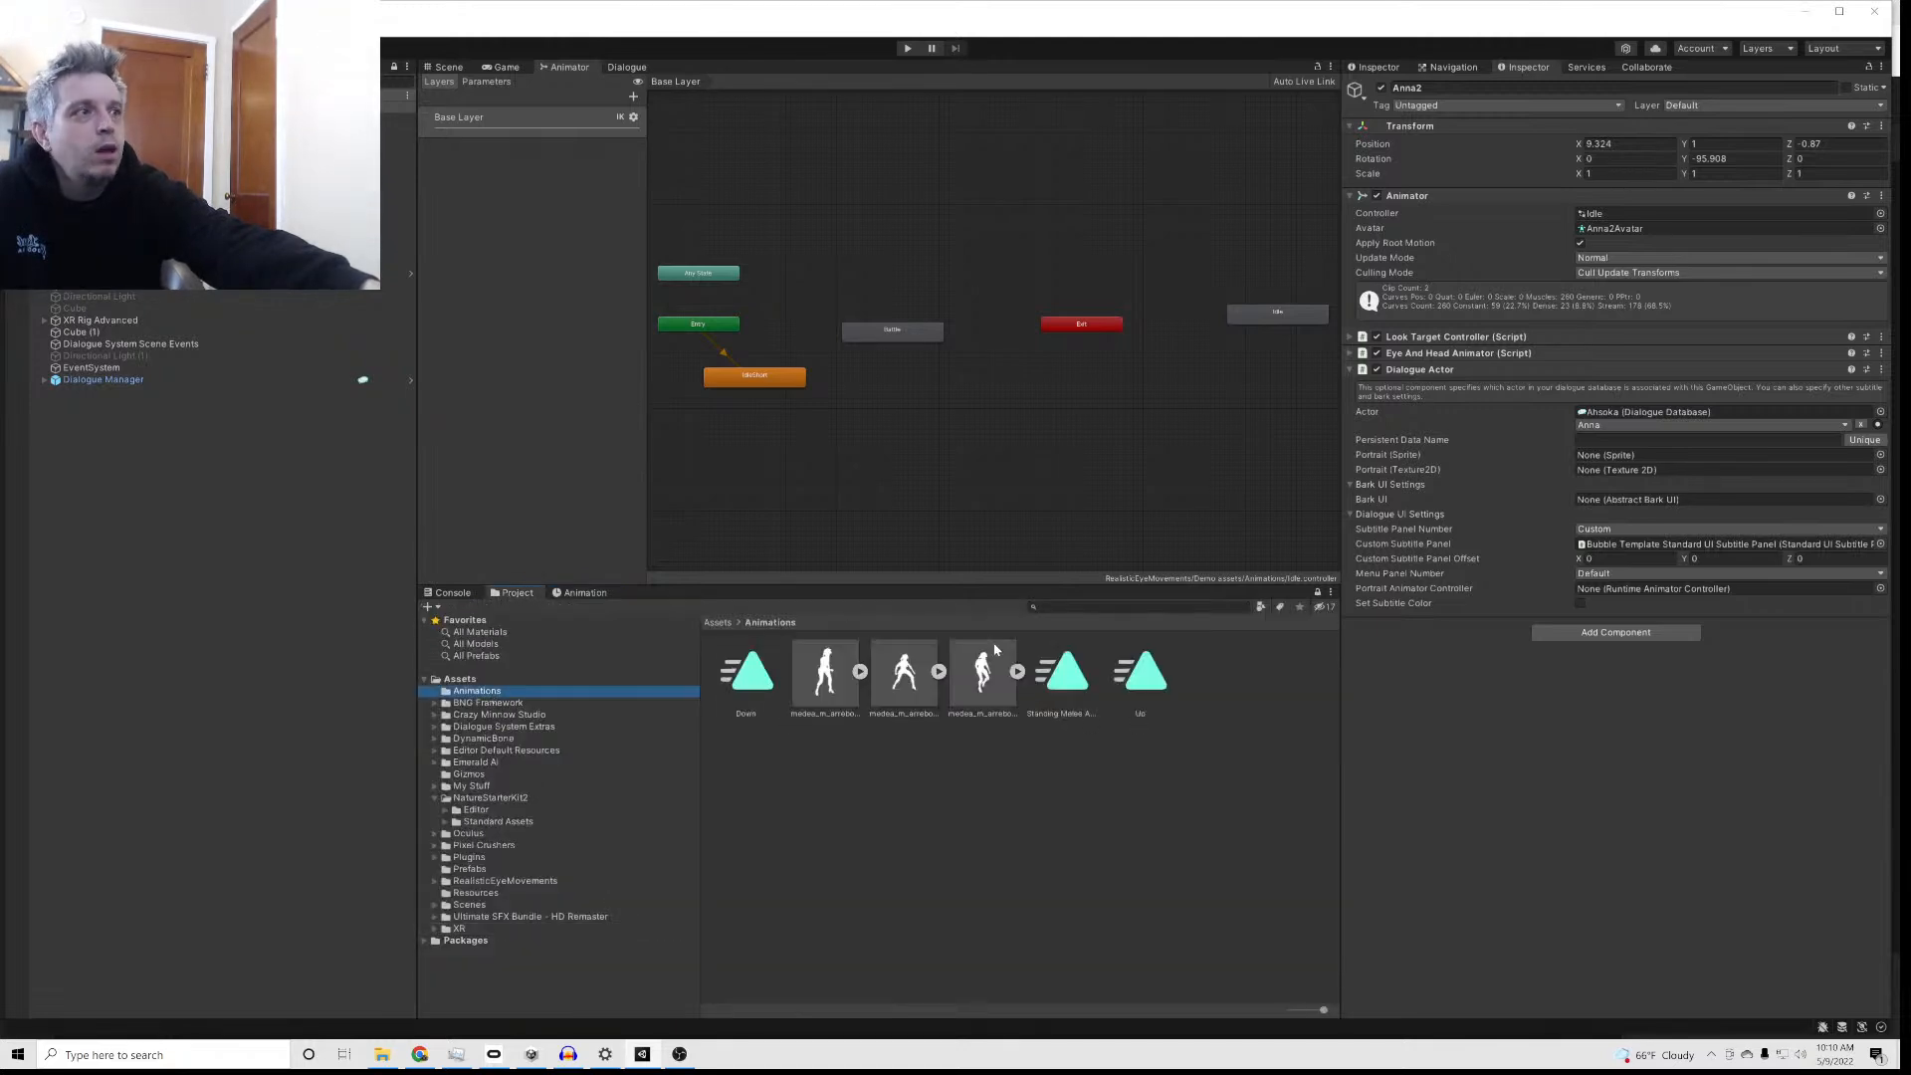
click(860, 672)
click(835, 674)
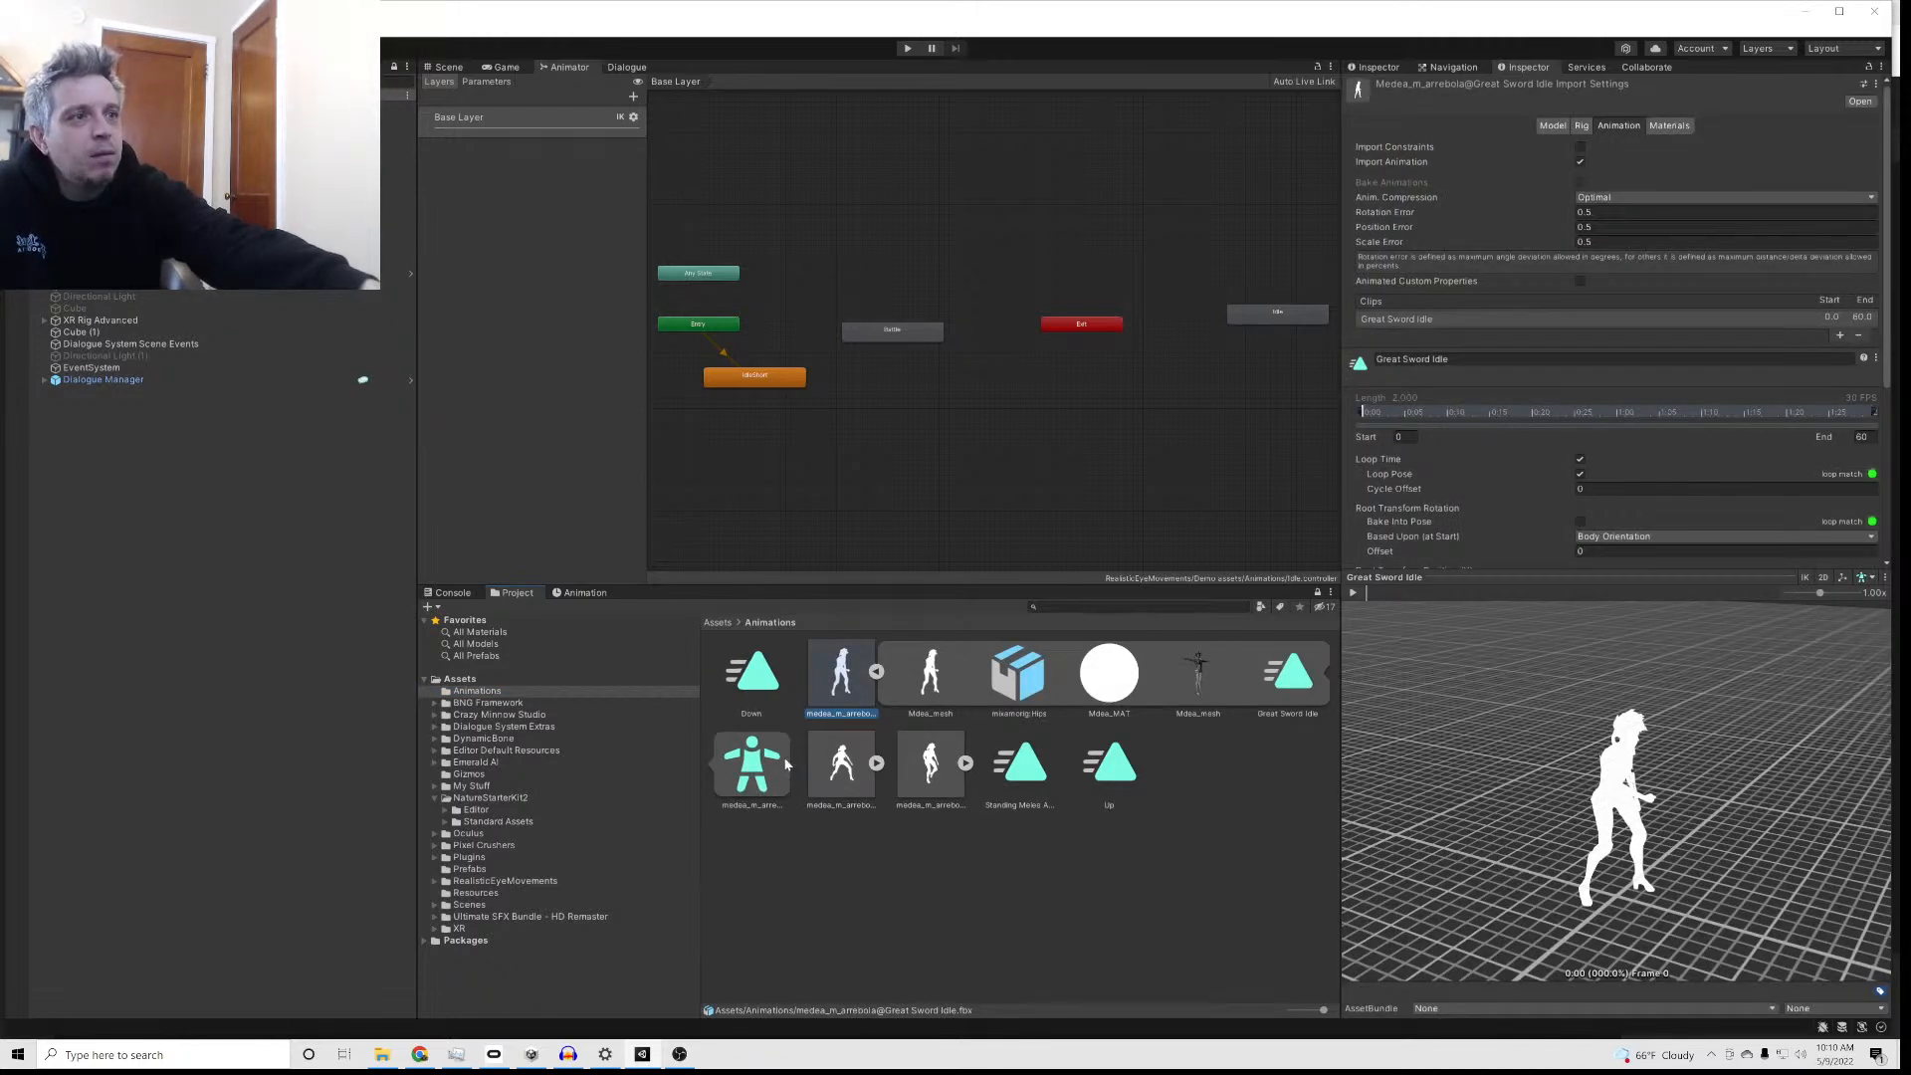
click(1291, 676)
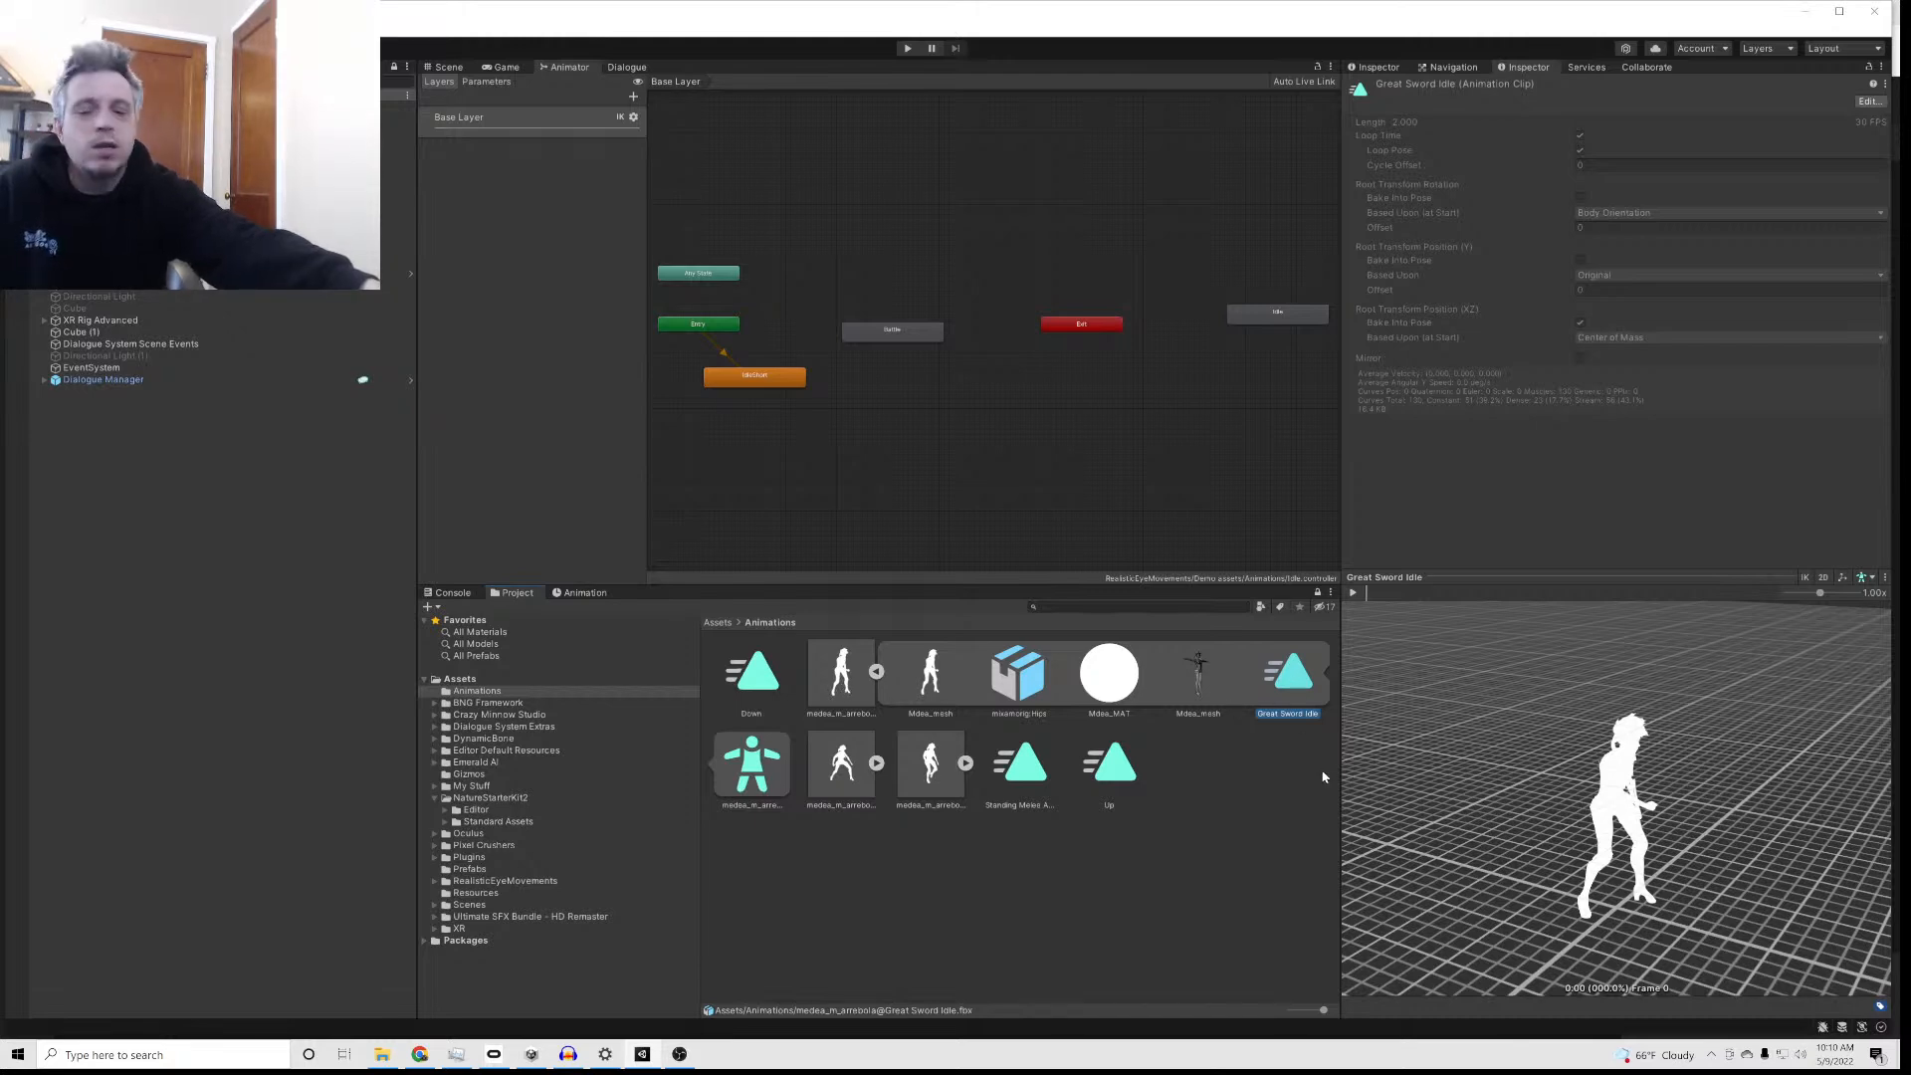
key(ctrl+d)
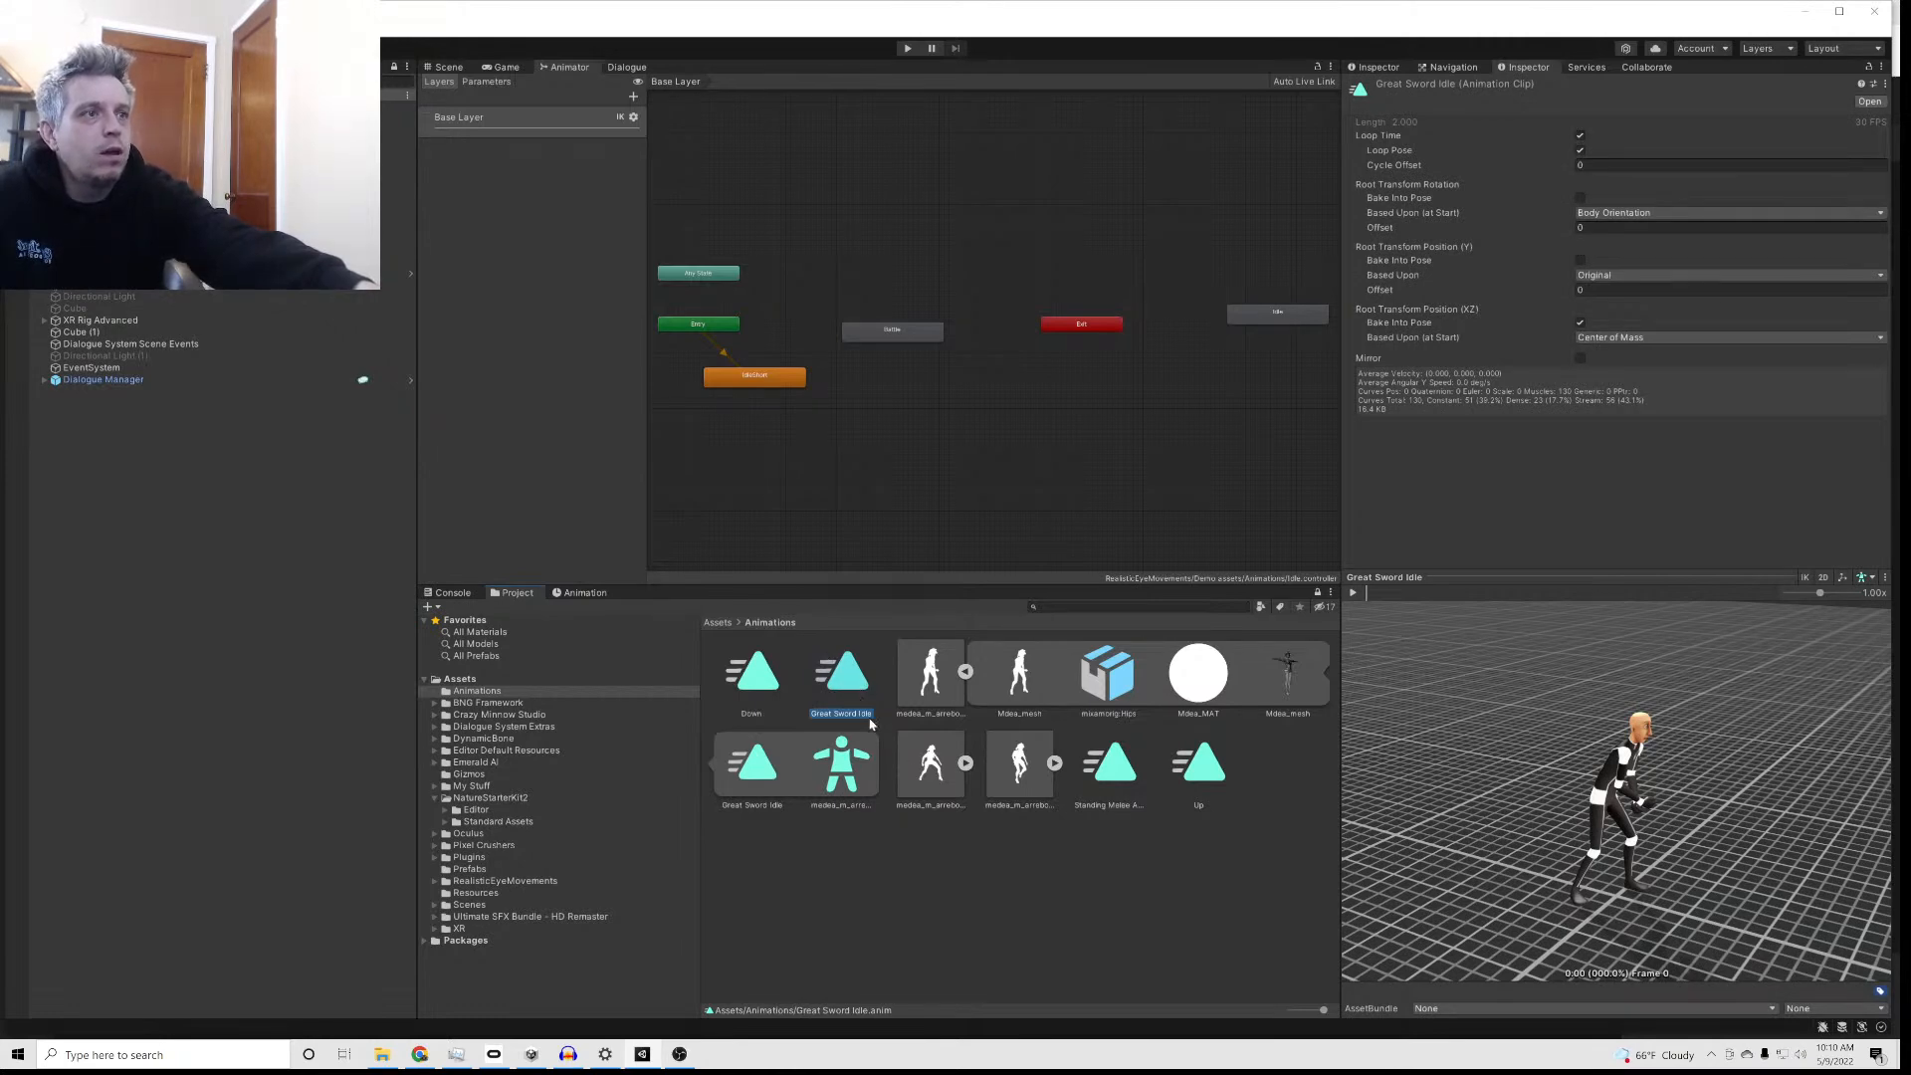
Step: Create a folder named Mixamo inside Animations and move the duplicated Great Sword Idle clip into it
right_click(962, 905)
mouse_move(1020, 543)
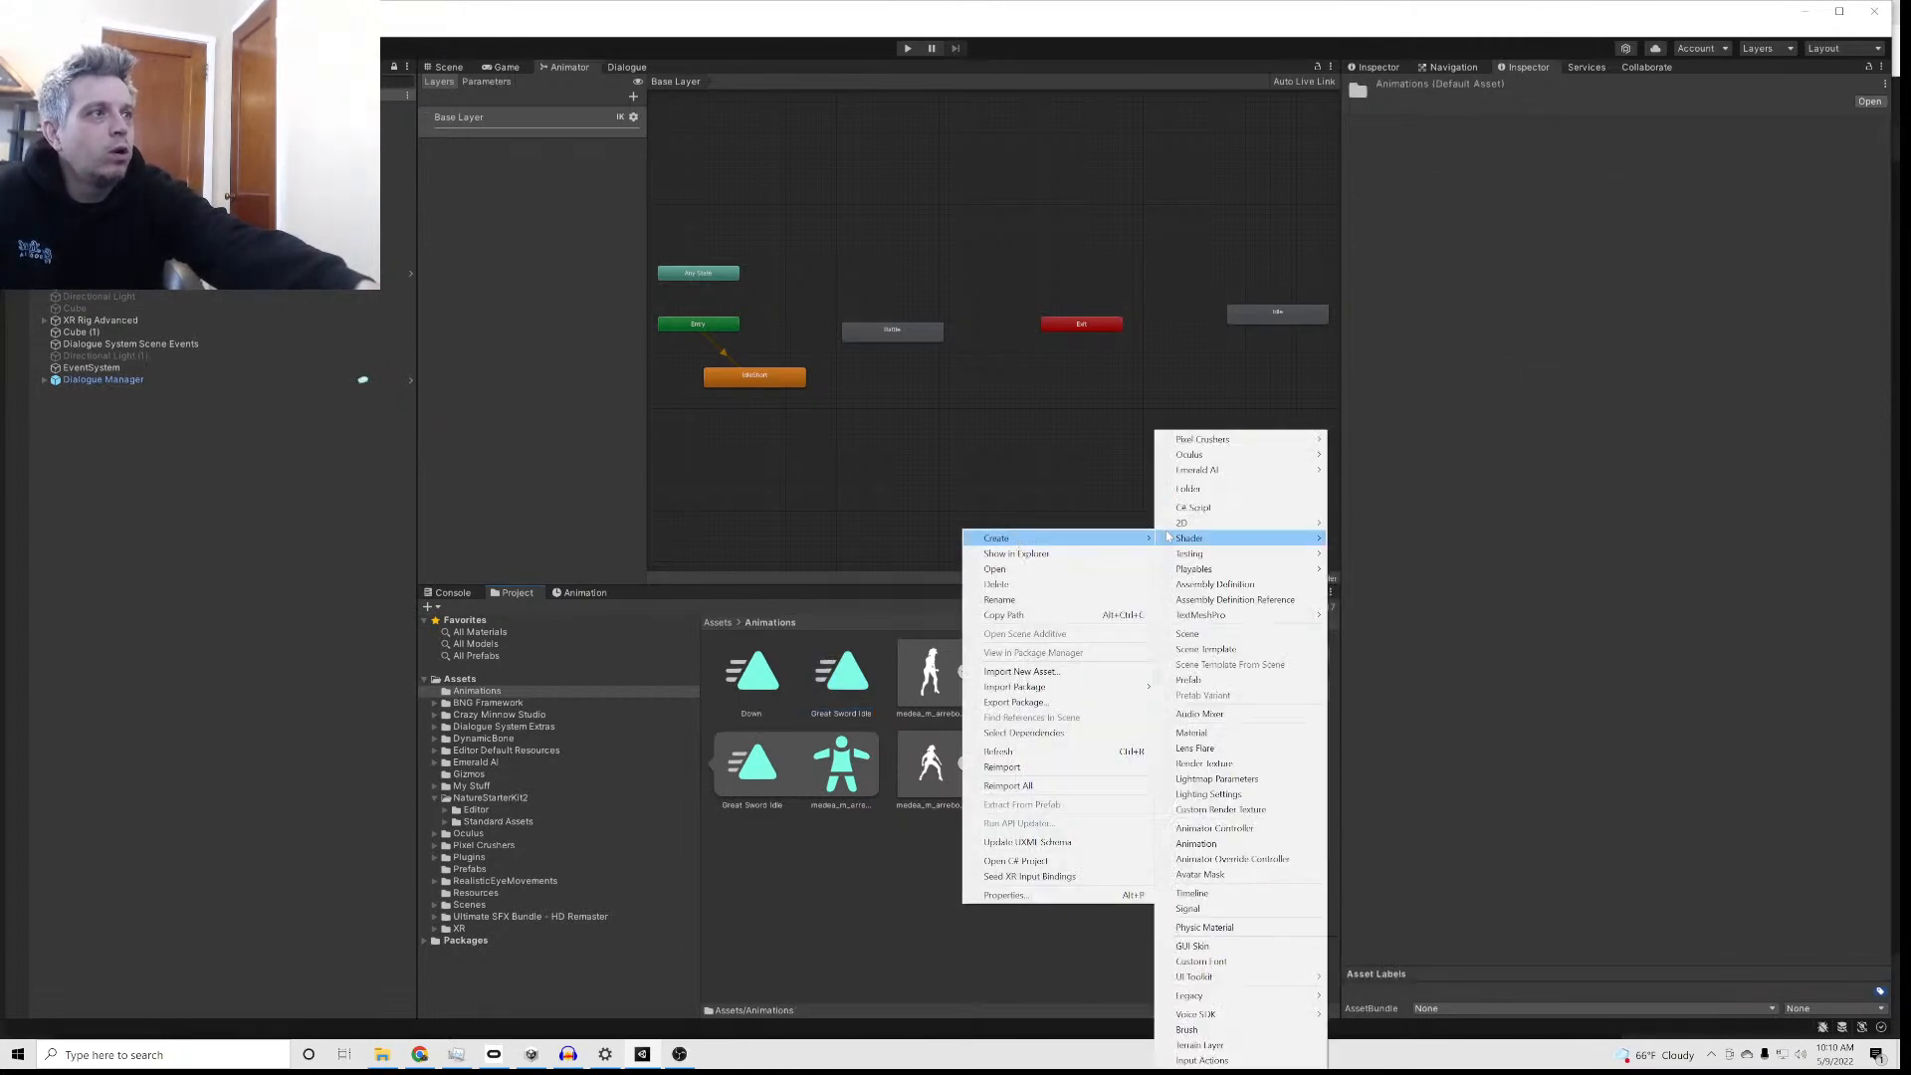
click(1193, 488)
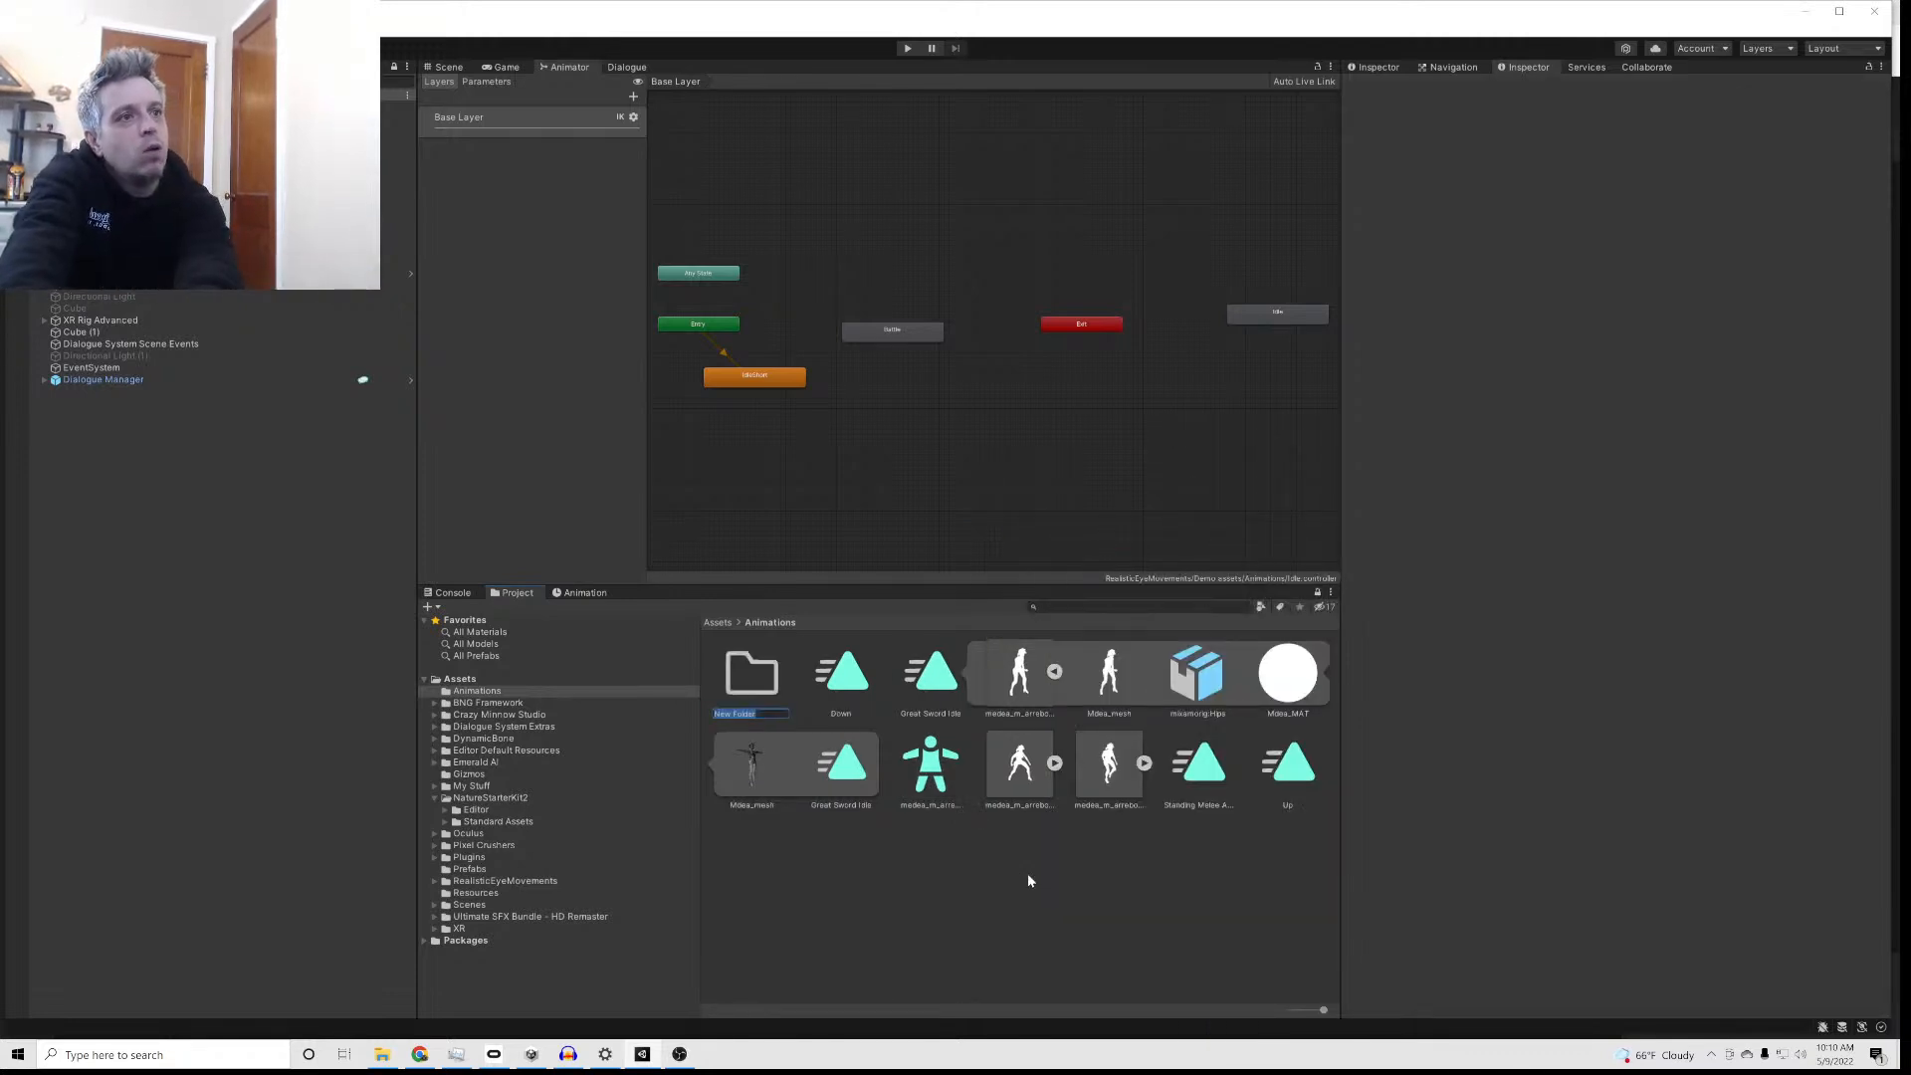
text(Mixamo)
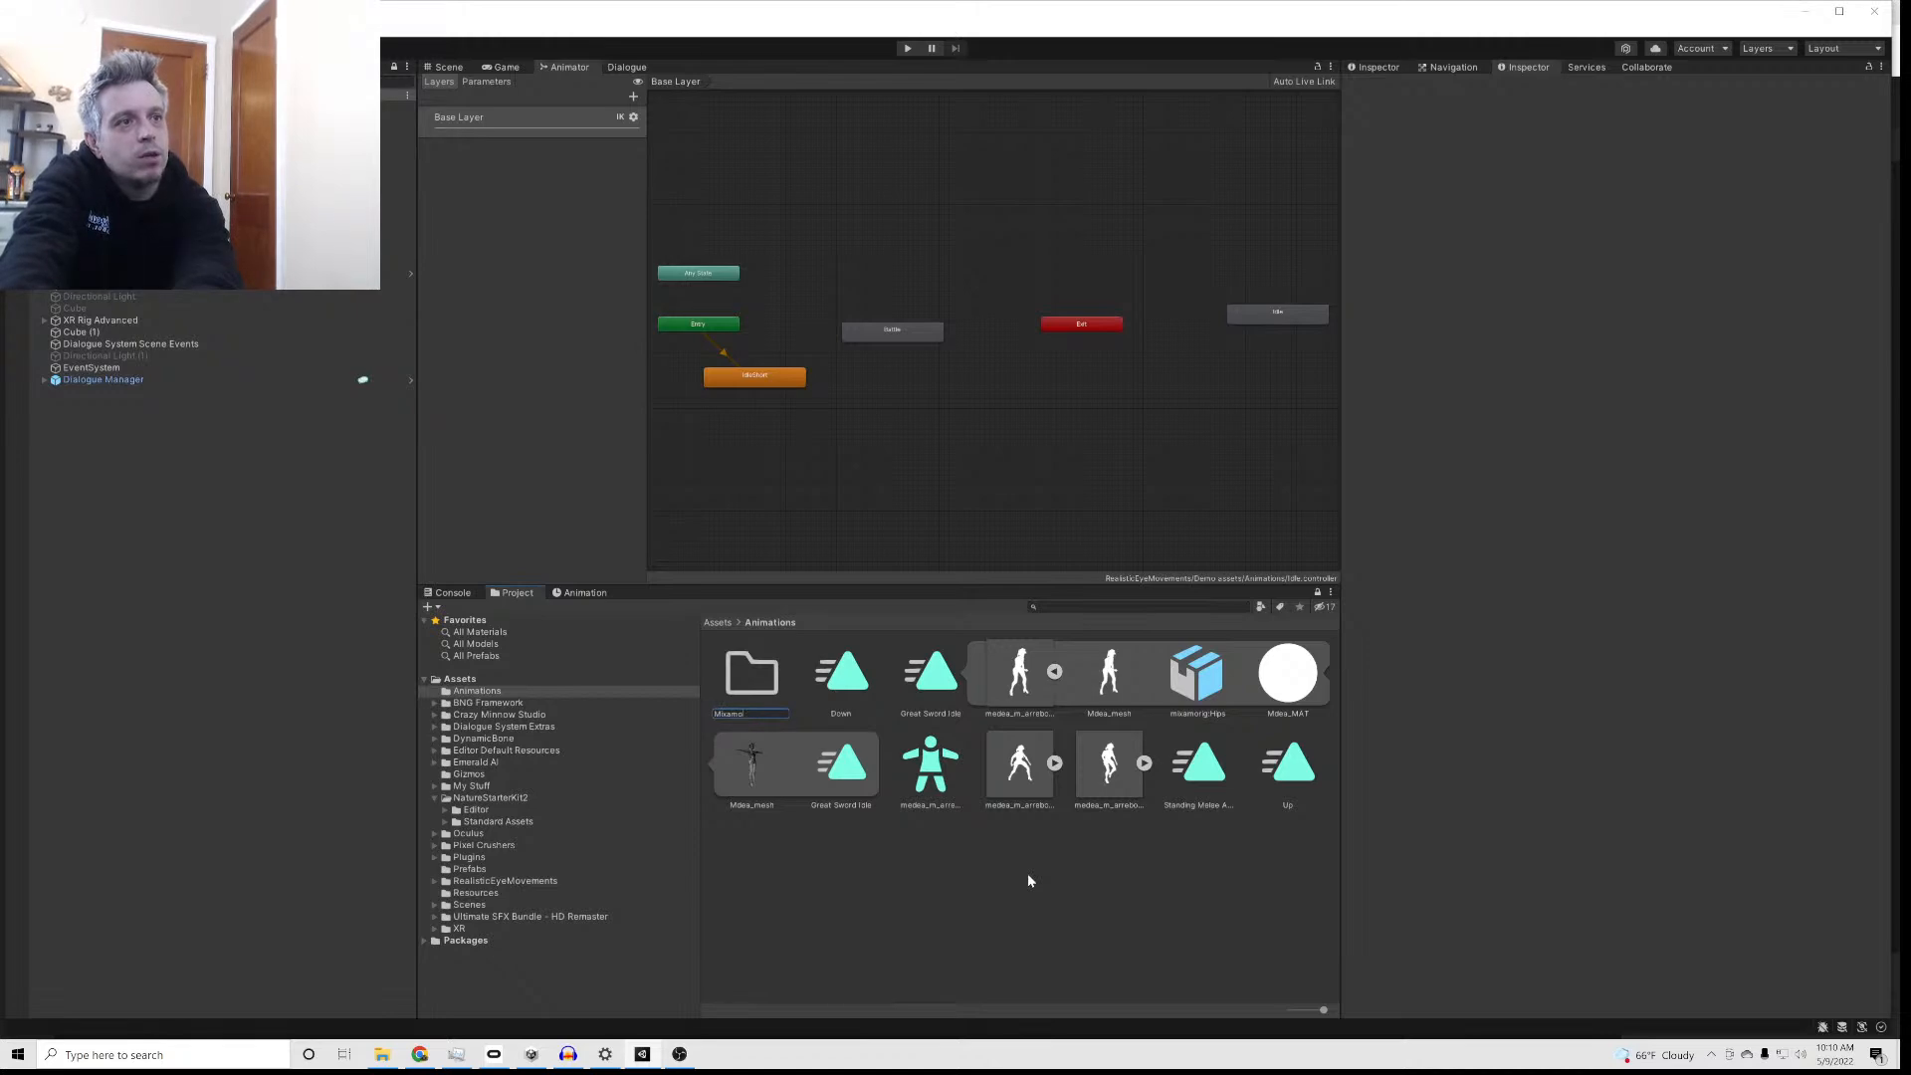
key(Return)
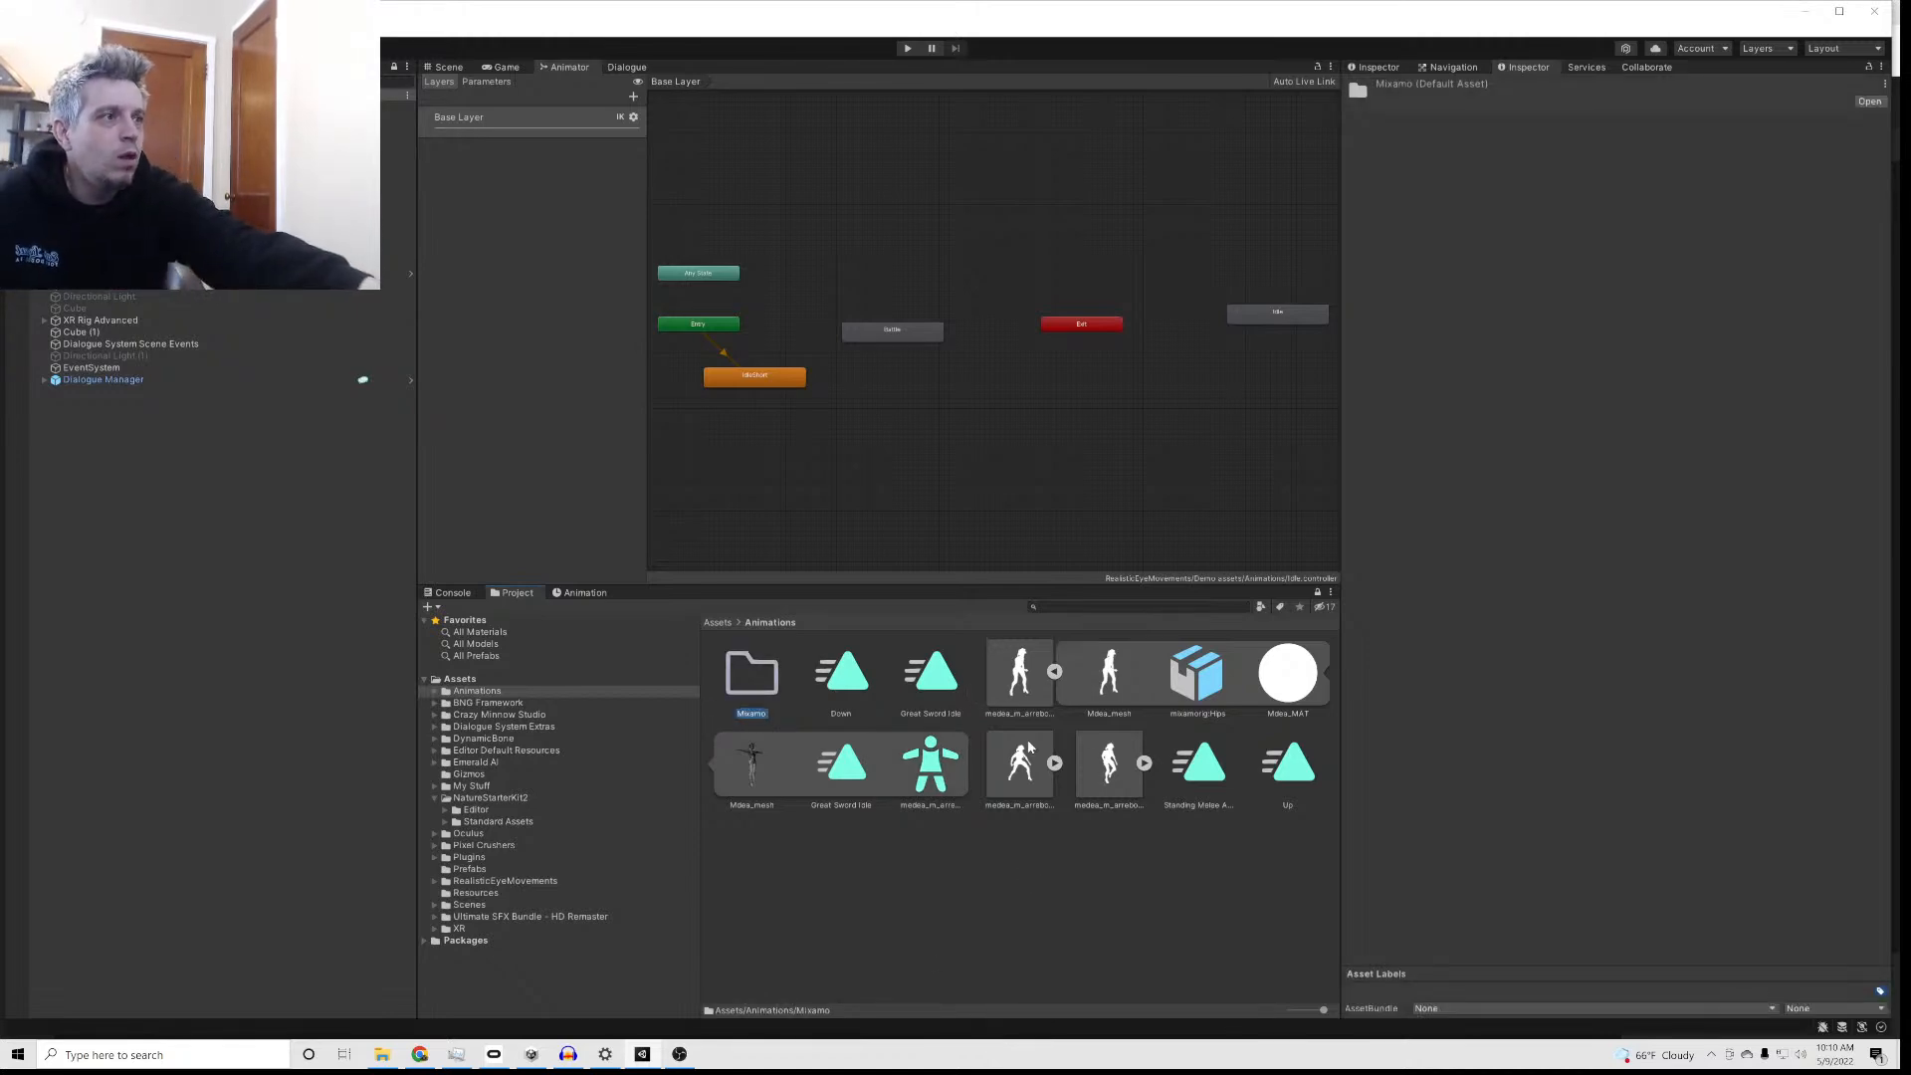
drag(964, 669, 750, 689)
double_click(751, 689)
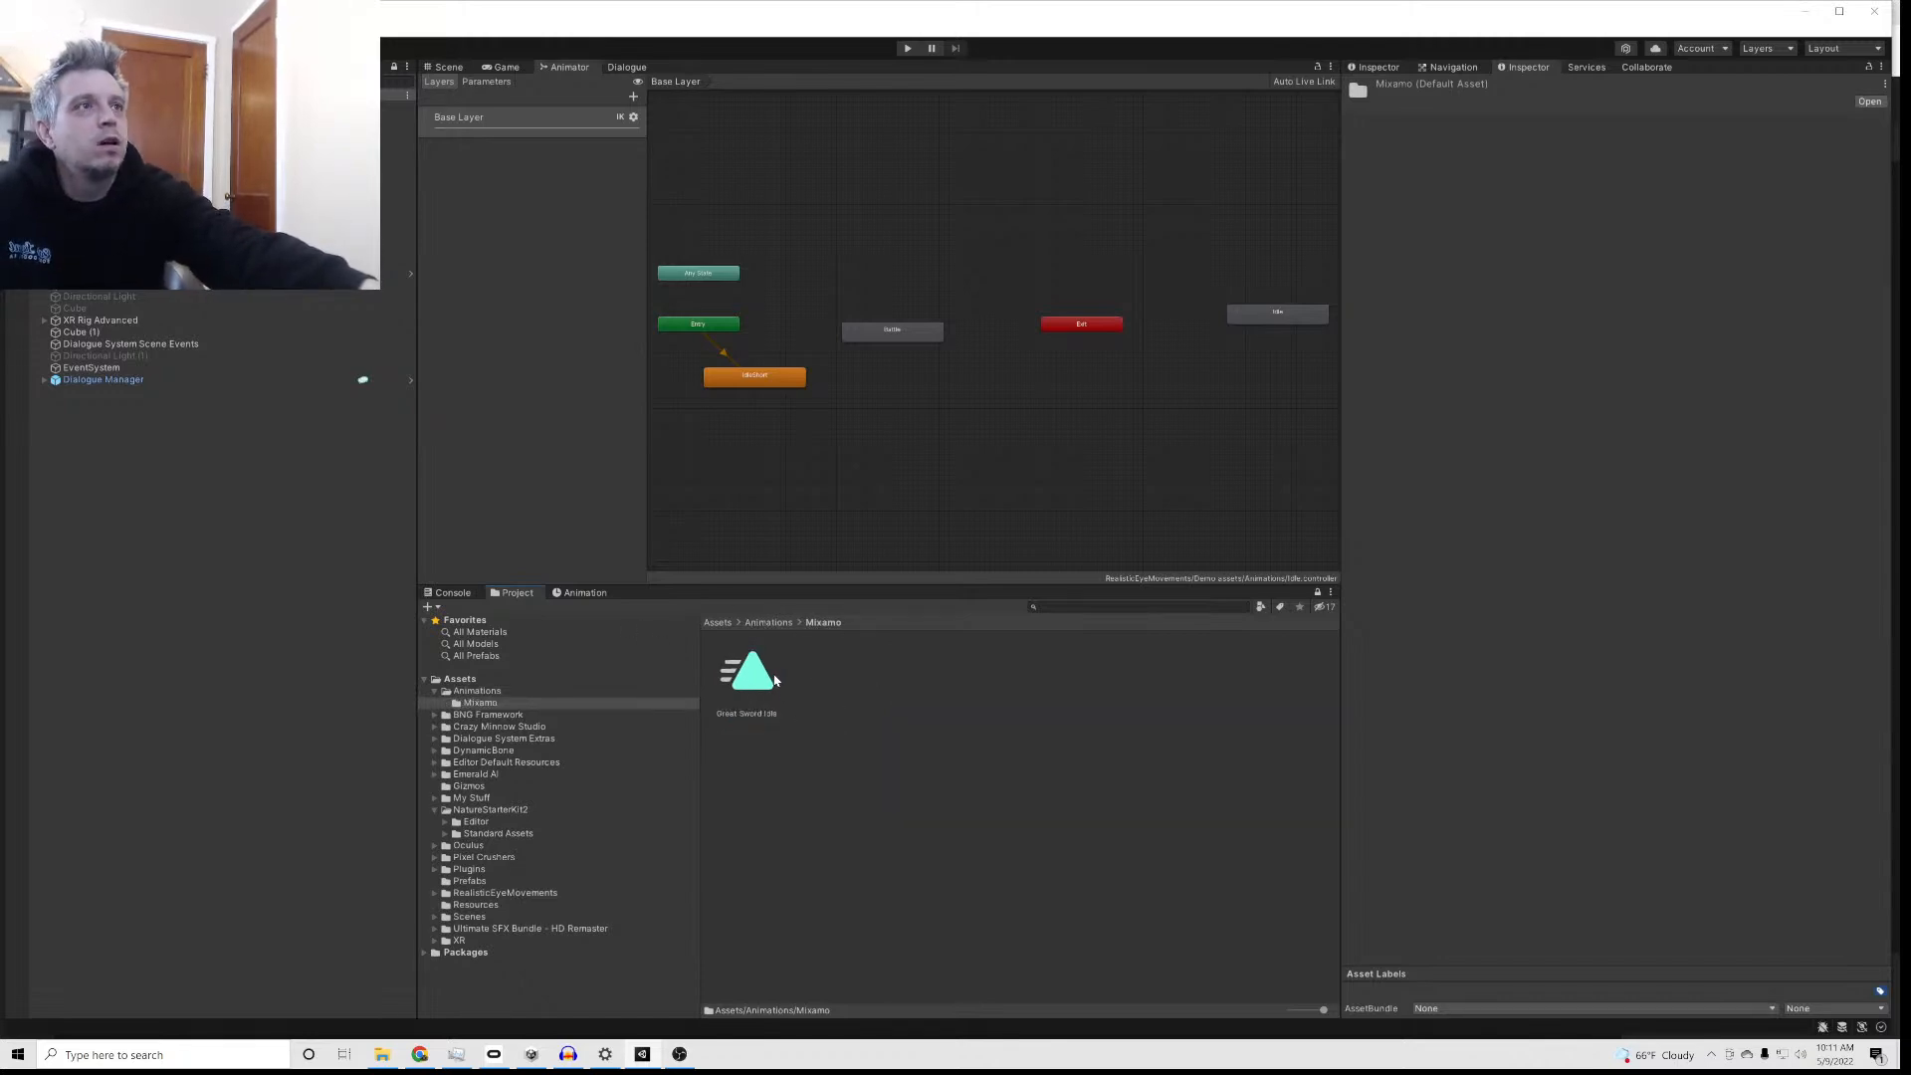
Step: Assign the Great Sword Idle clip from the Mixamo folder as the motion of the Battle state
click(765, 379)
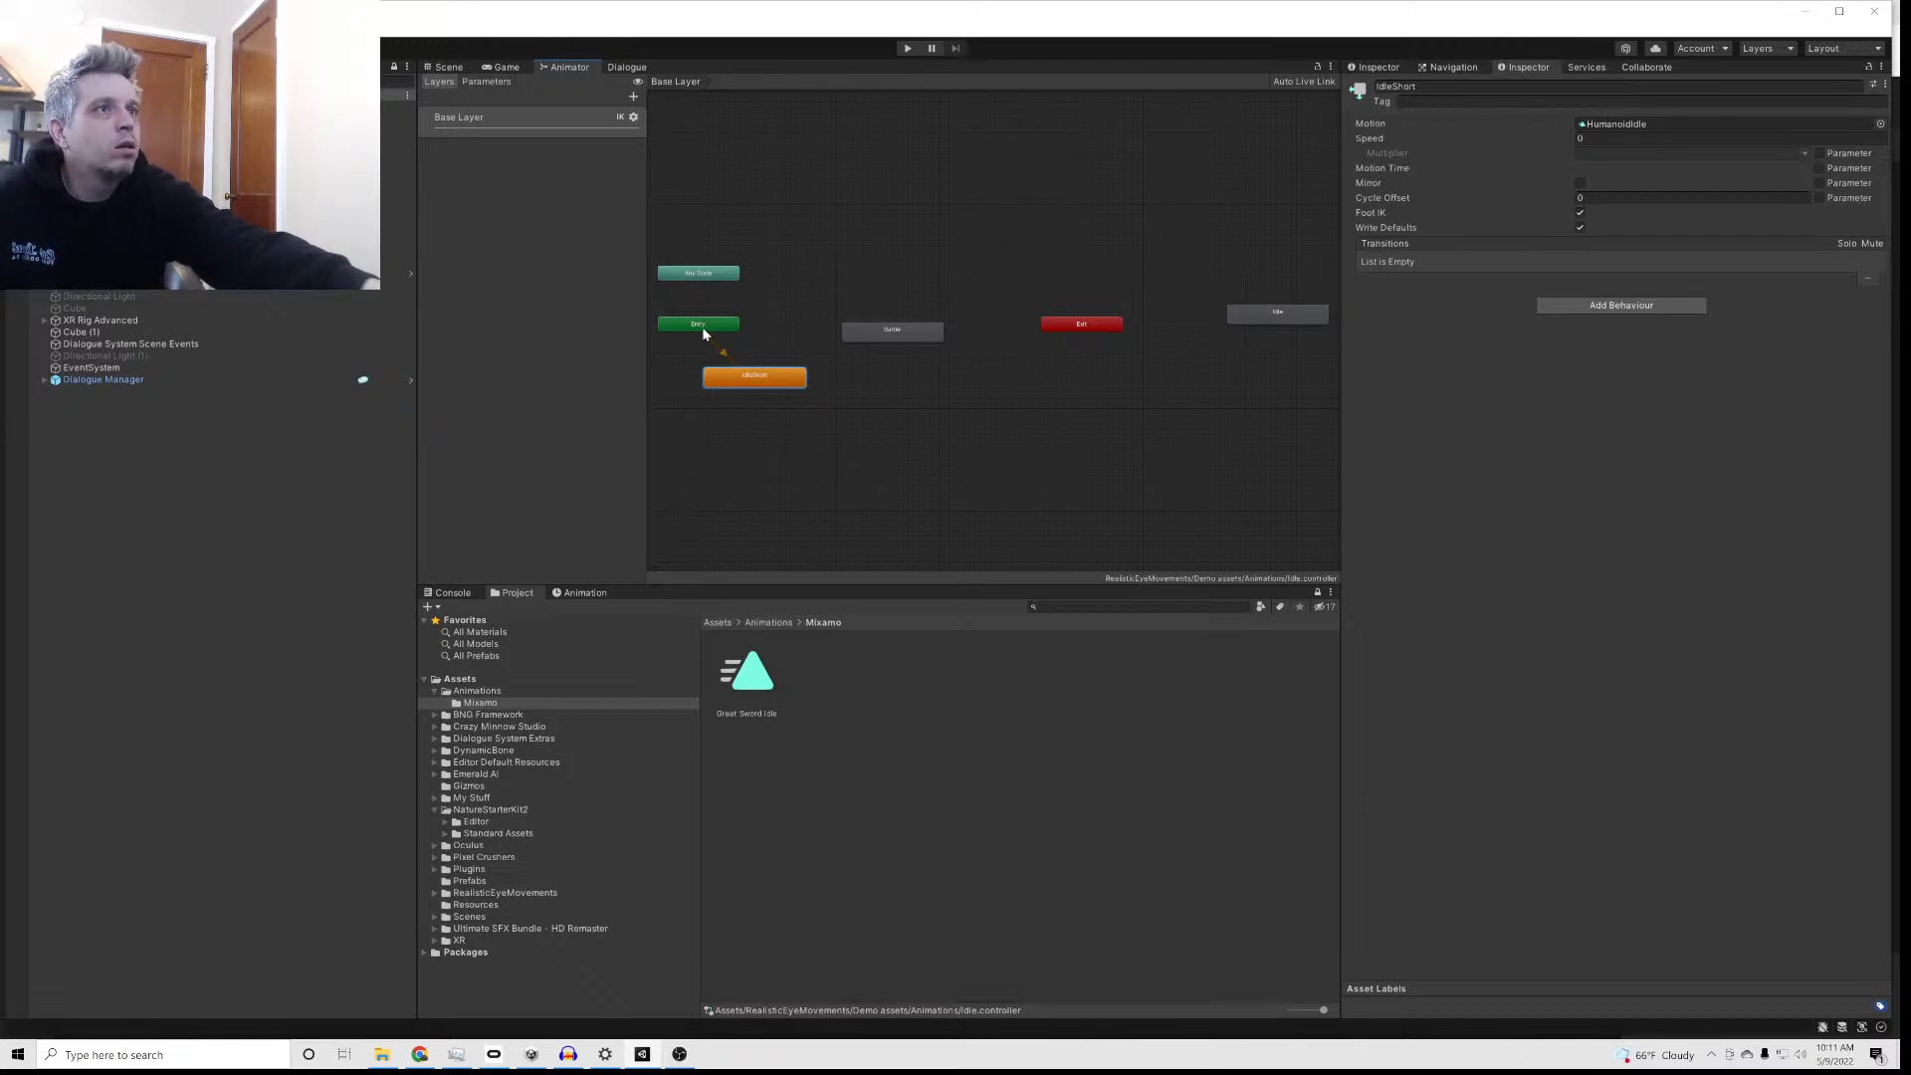
click(891, 244)
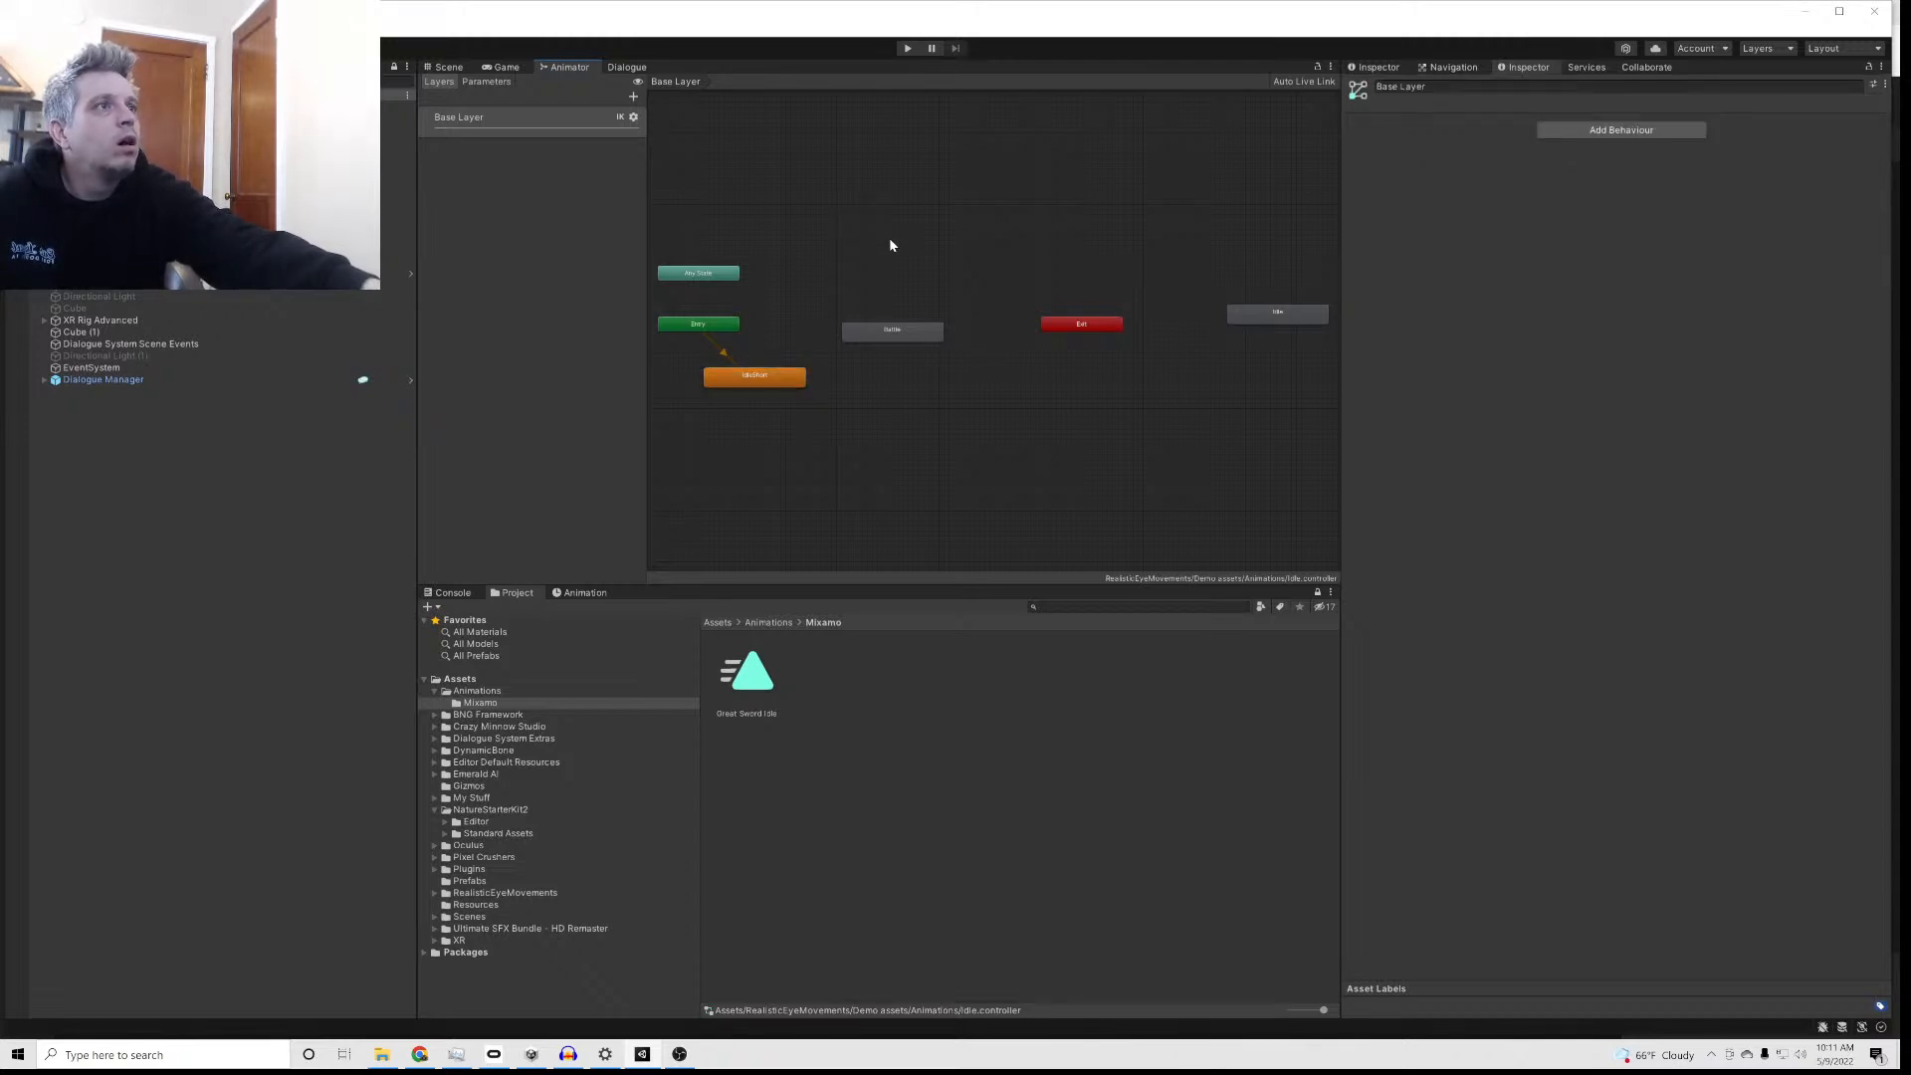
click(890, 332)
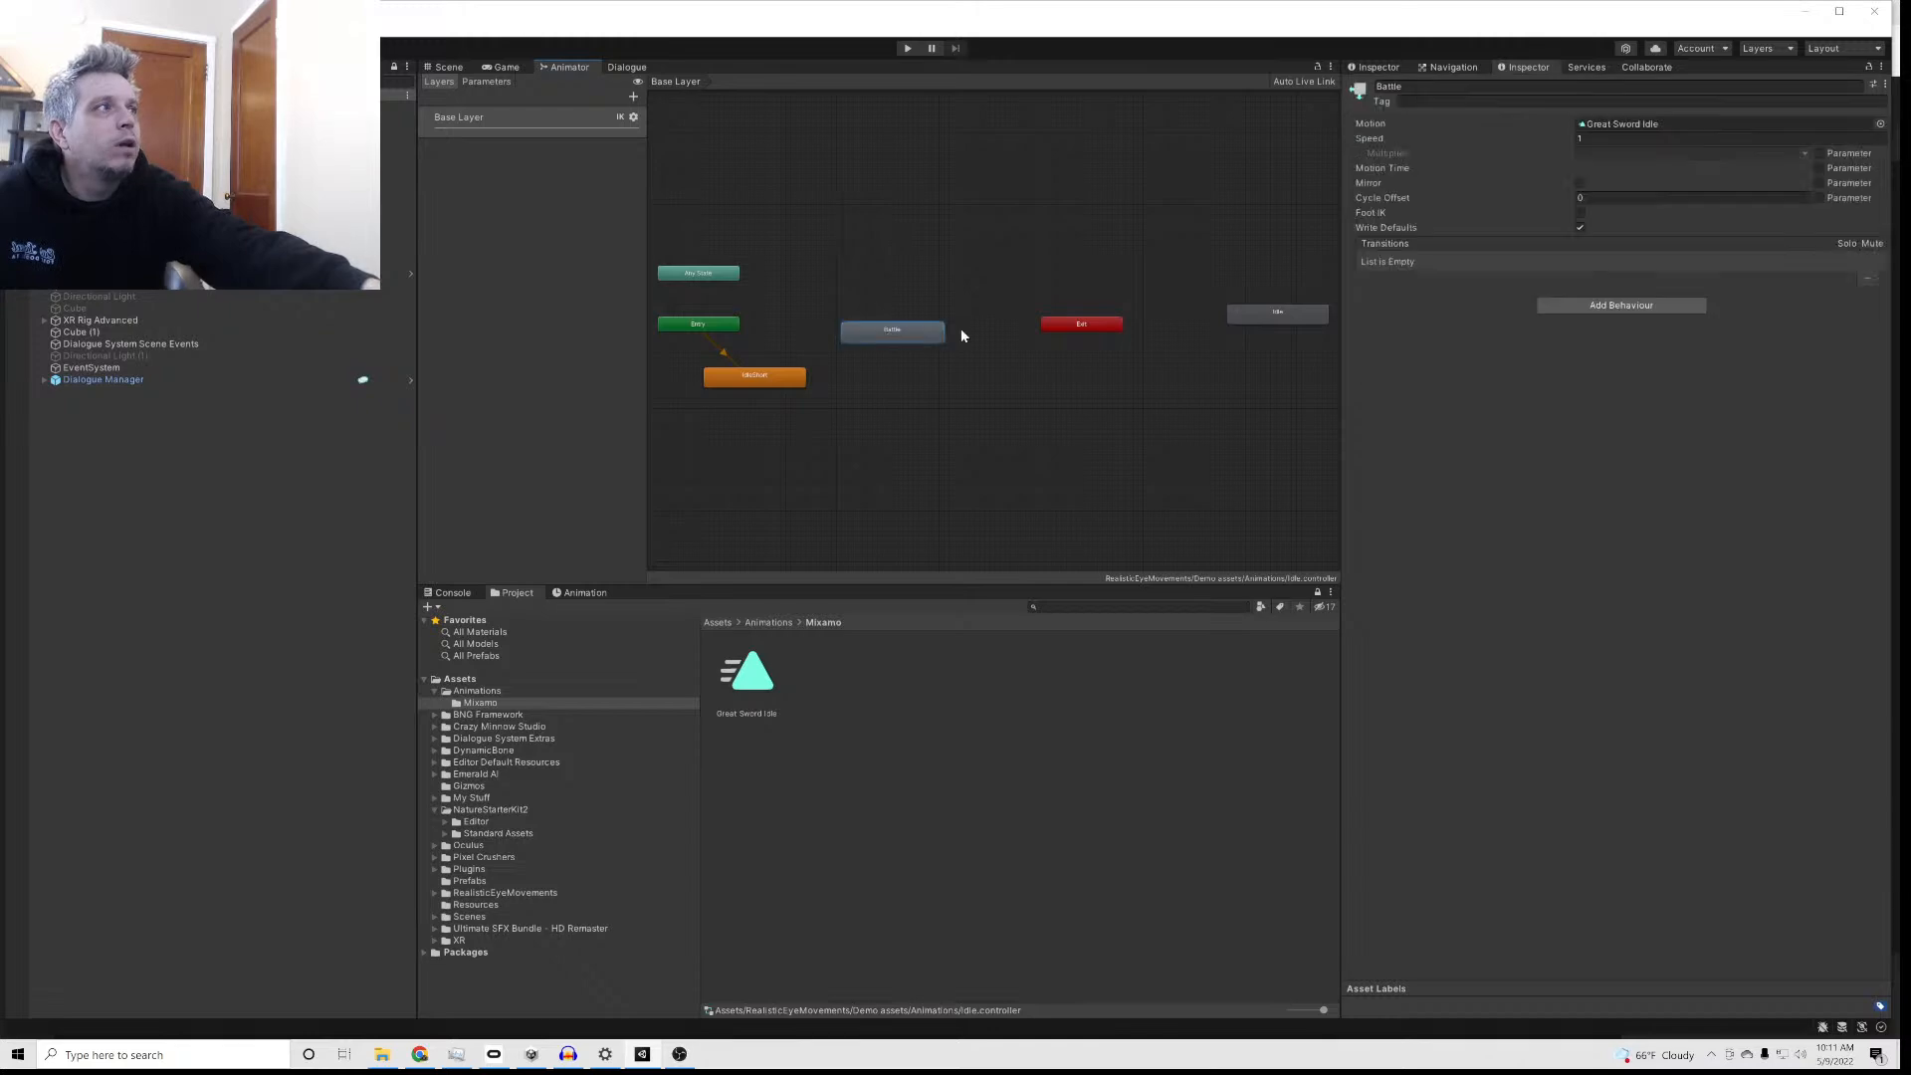
drag(753, 686, 1648, 132)
Step: Open the Mixamo folder's Great Sword Idle clip in the animation timeline and frame the preview model's face and upper body
click(762, 685)
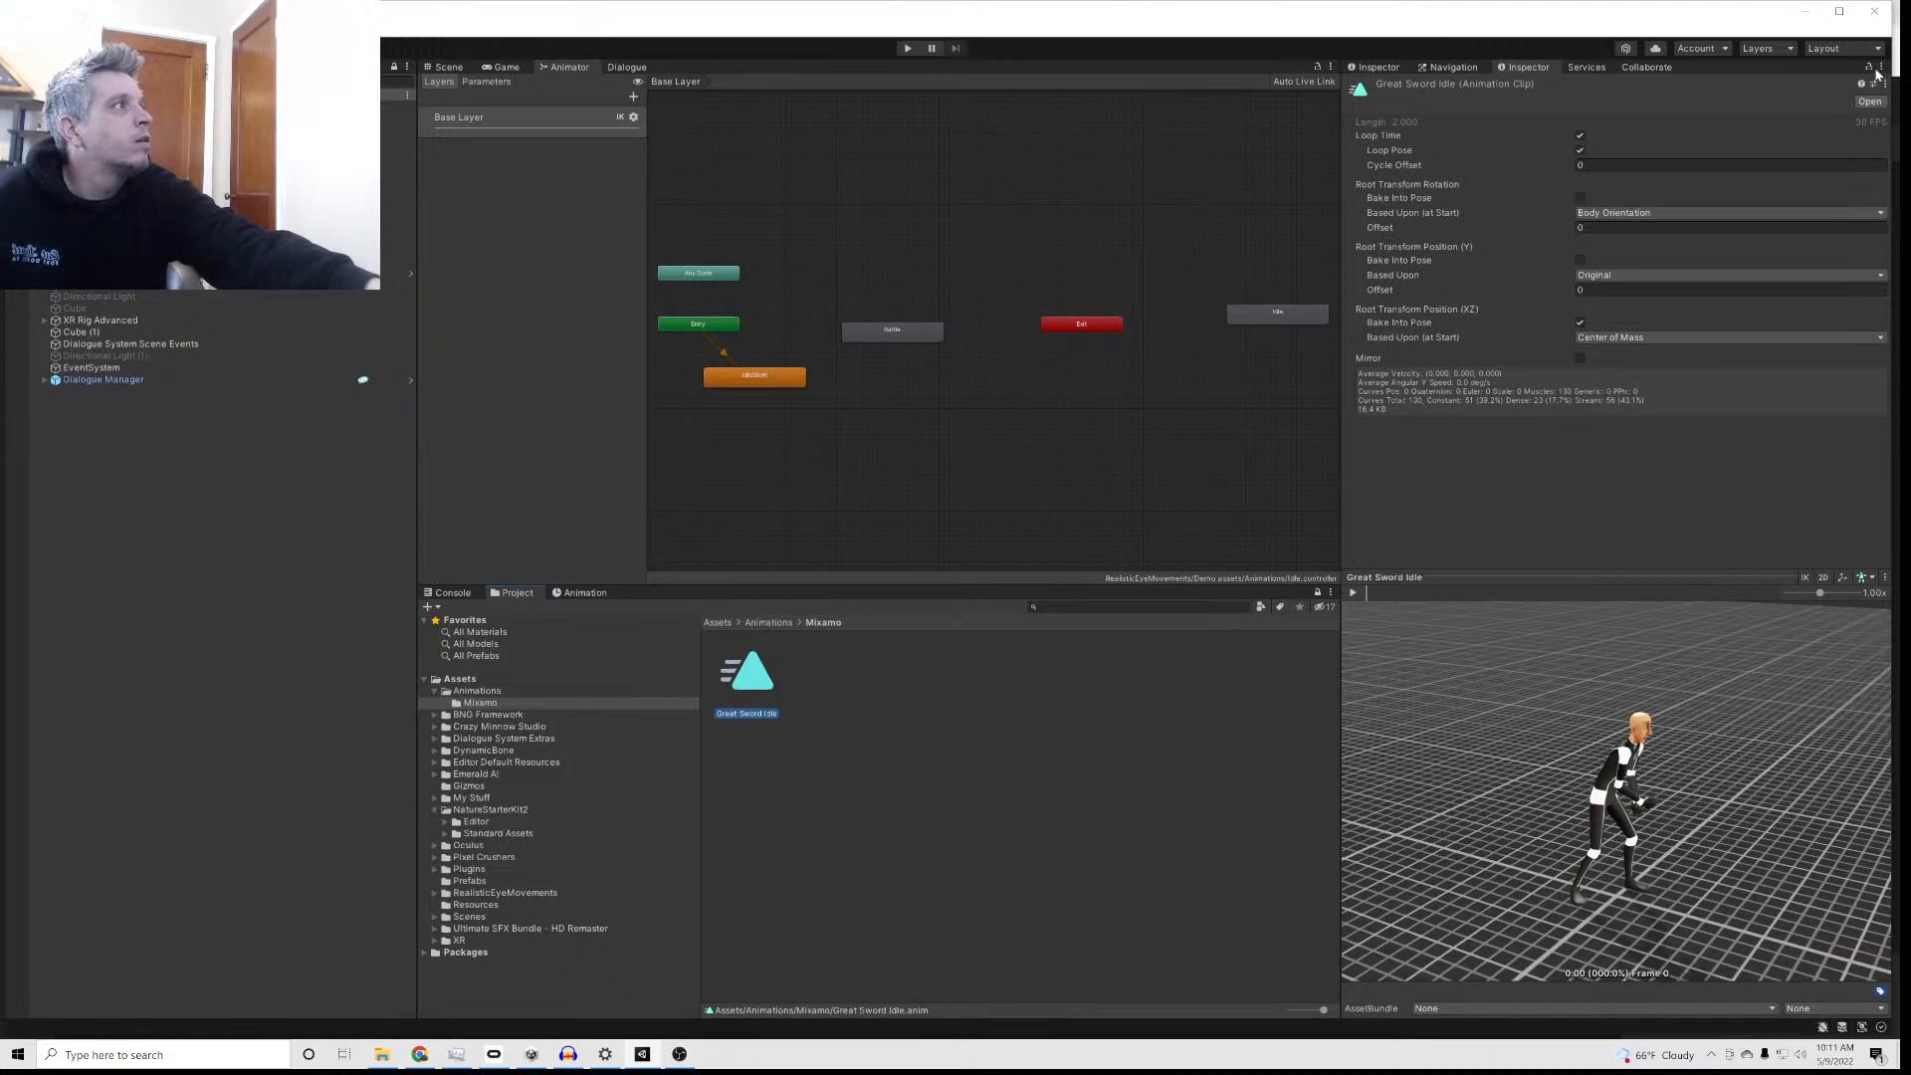
click(1871, 102)
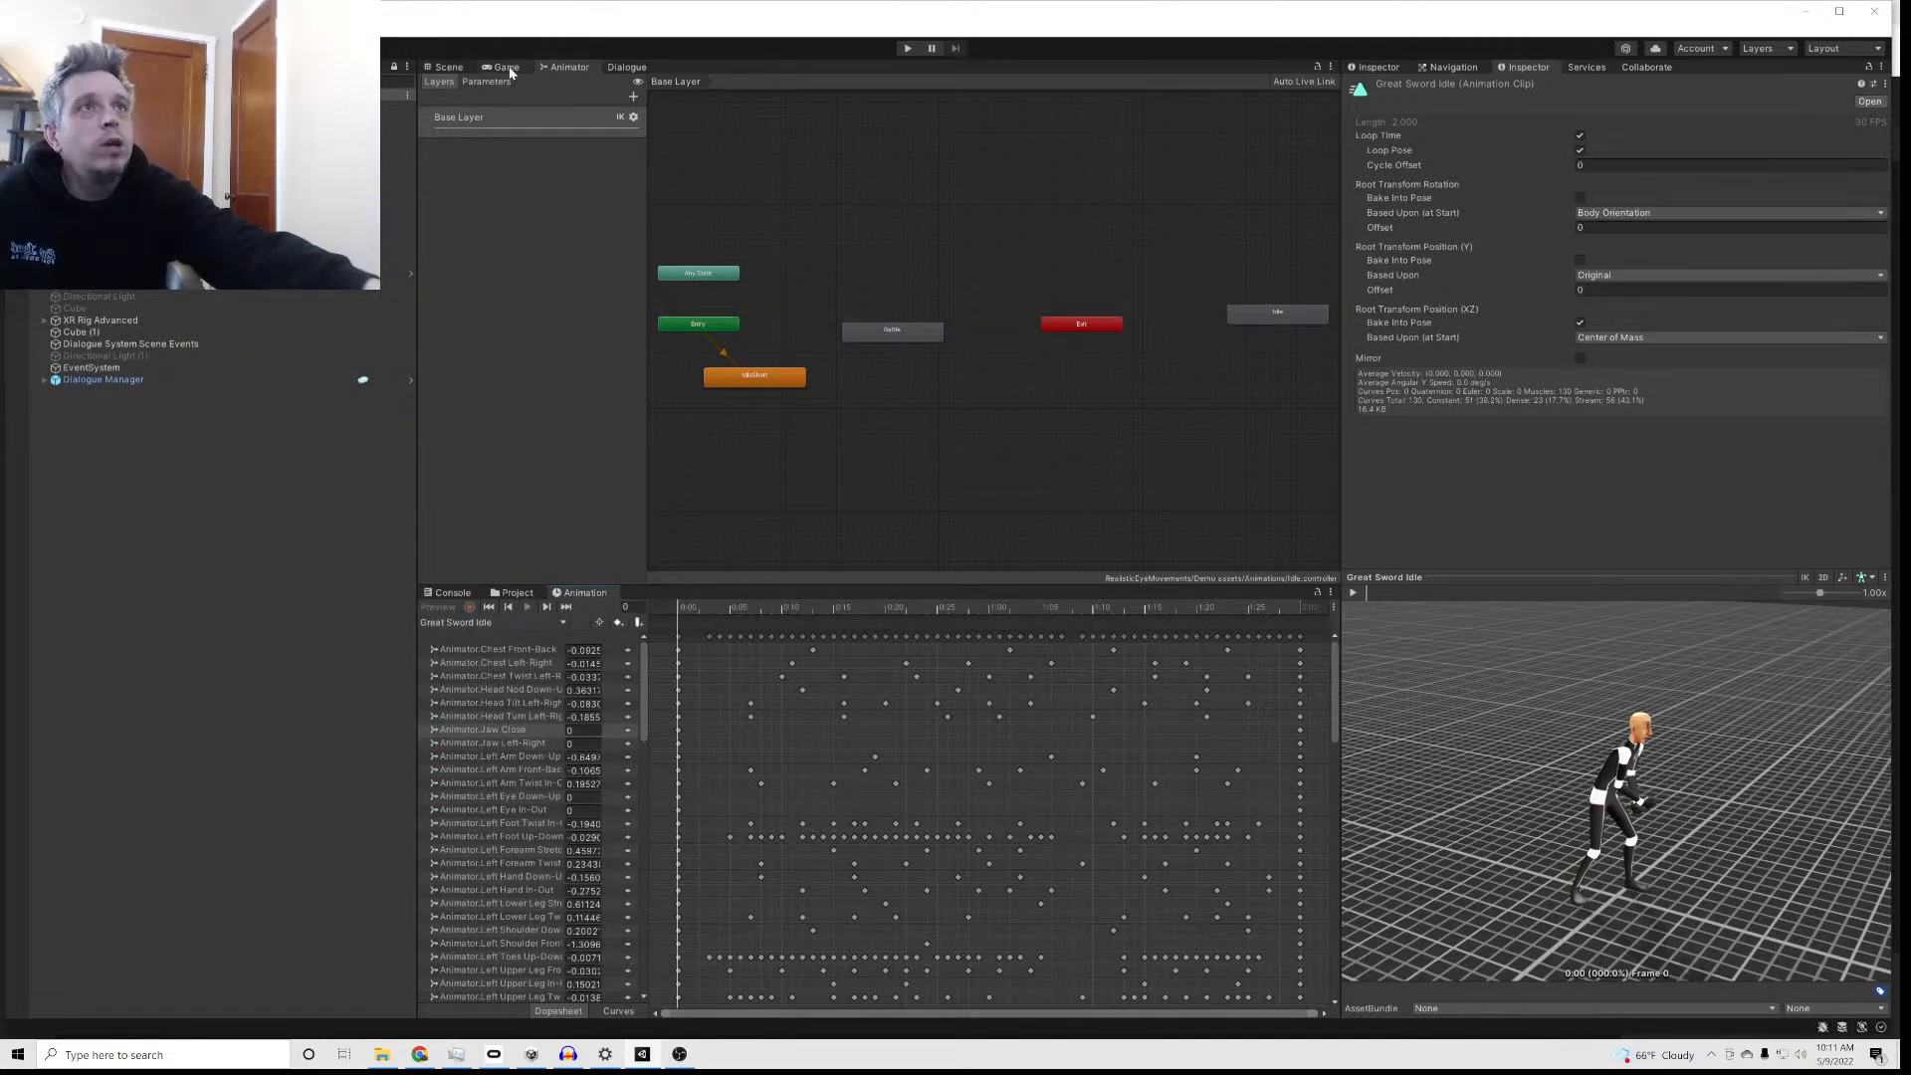
scroll(1719, 938, up, 3)
mouse_move(1614, 738)
mouse_down()
mouse_move(1471, 691)
mouse_move(1642, 742)
mouse_up()
right_drag(1643, 742, 1541, 715)
middle_drag(1540, 714, 1570, 798)
scroll(1569, 798, up, 5)
right_drag(1569, 798, 1570, 754)
middle_drag(1565, 771, 1557, 811)
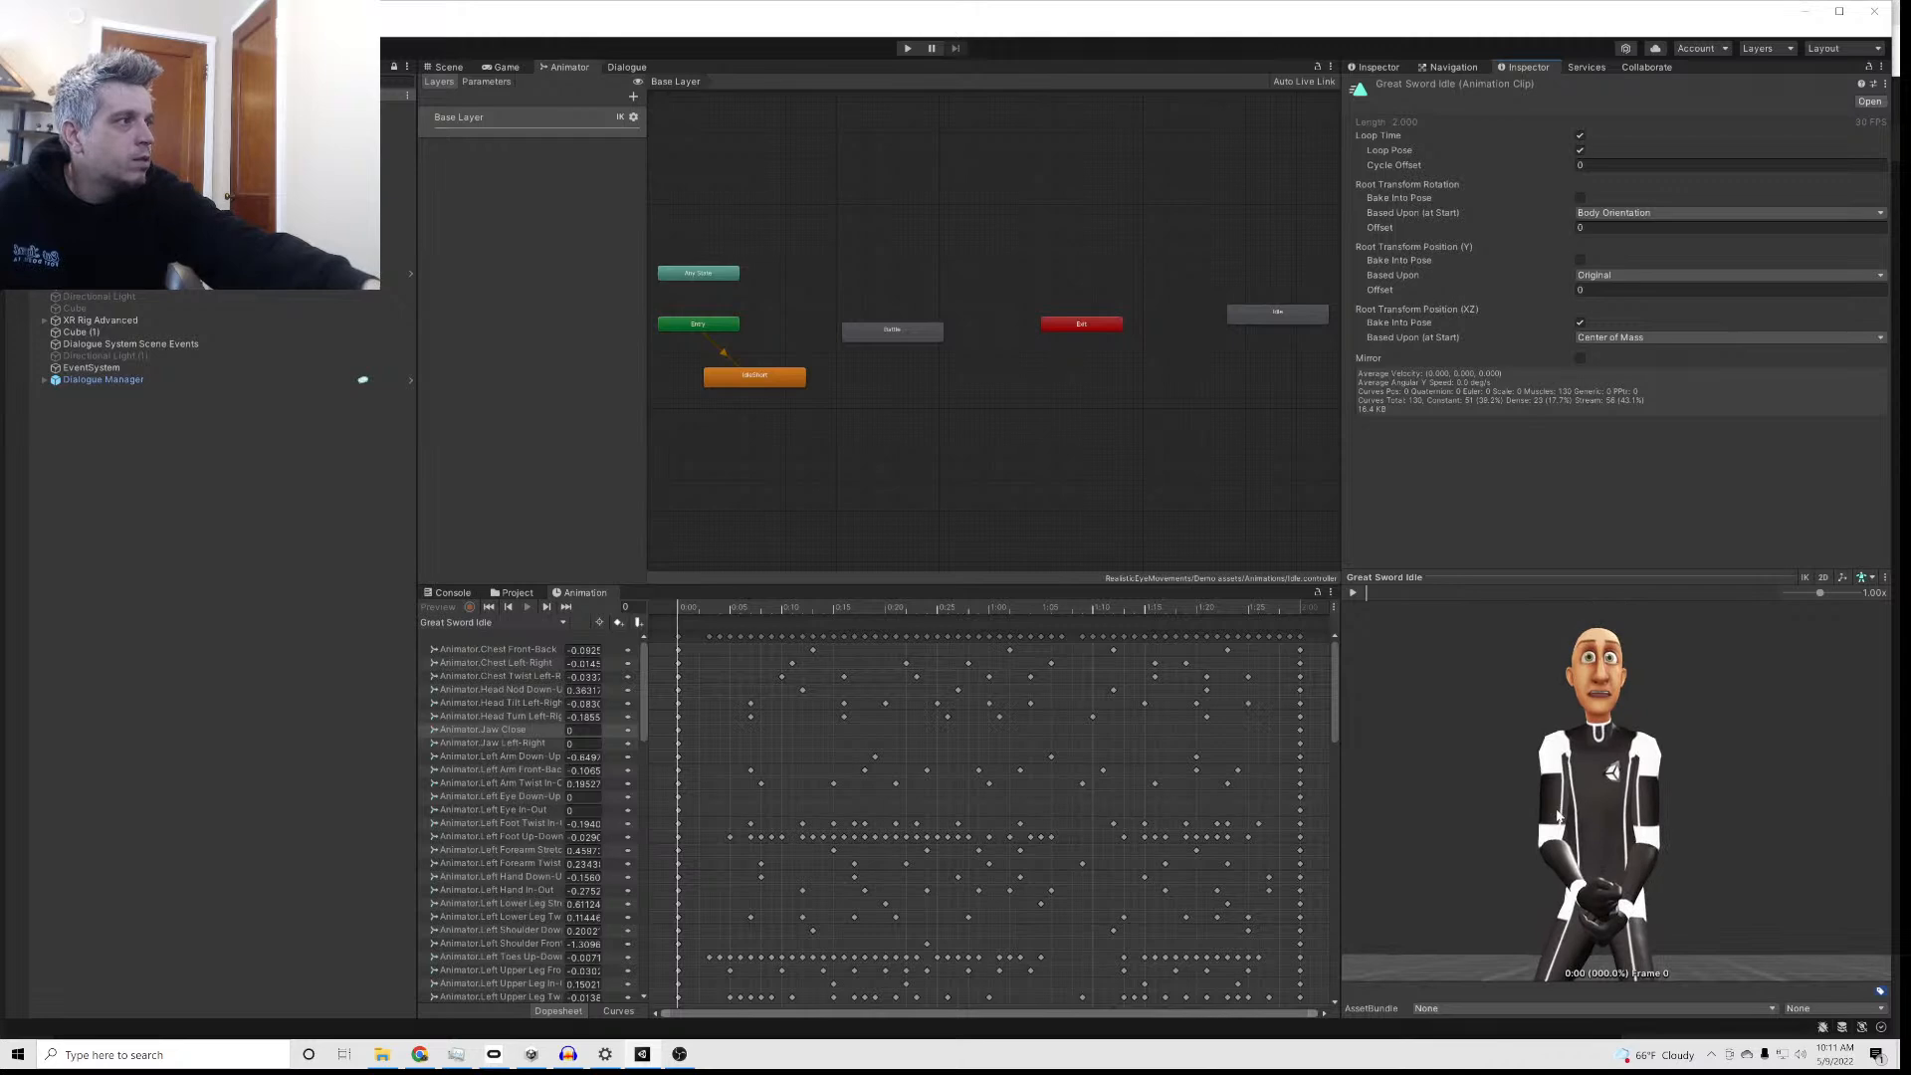
Step: Set the clip's Animator.Jaw Close value to 1 at the first frame and delete that property's last keyframe
click(582, 730)
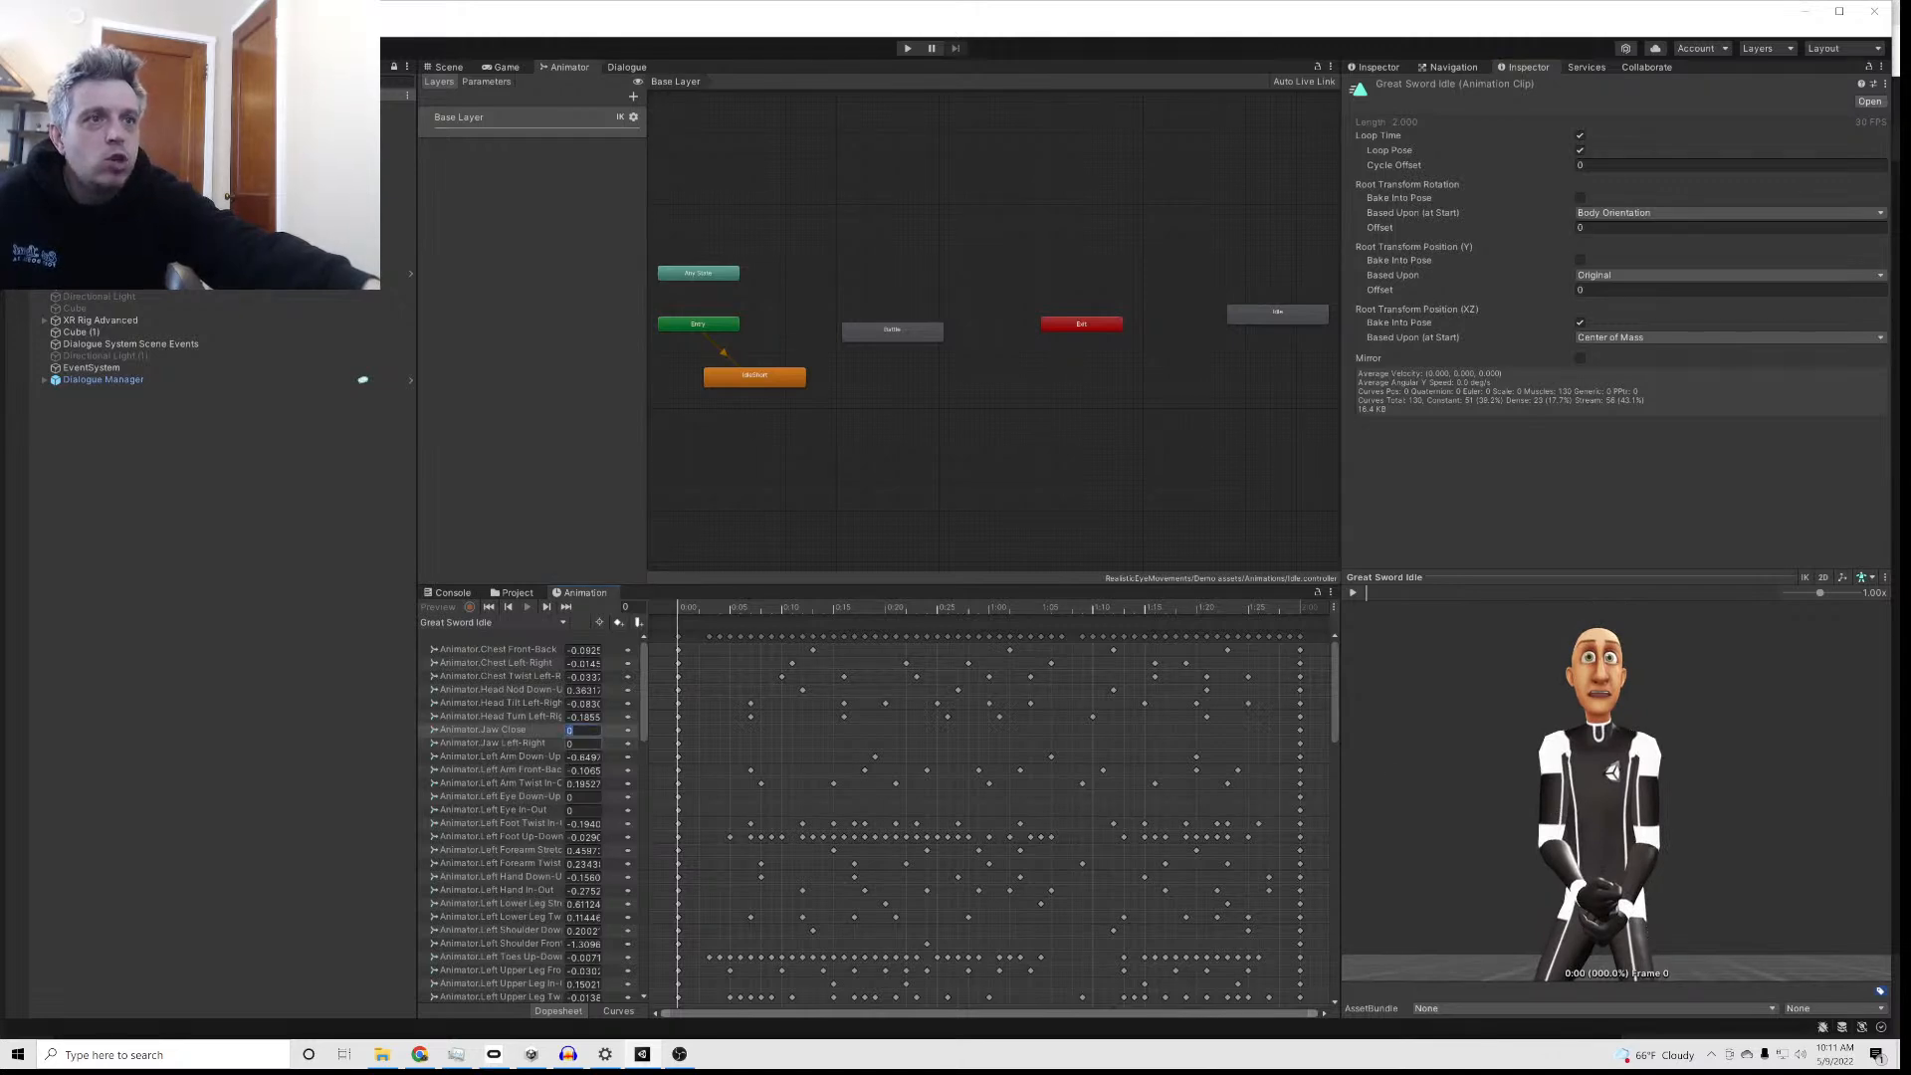
text(1)
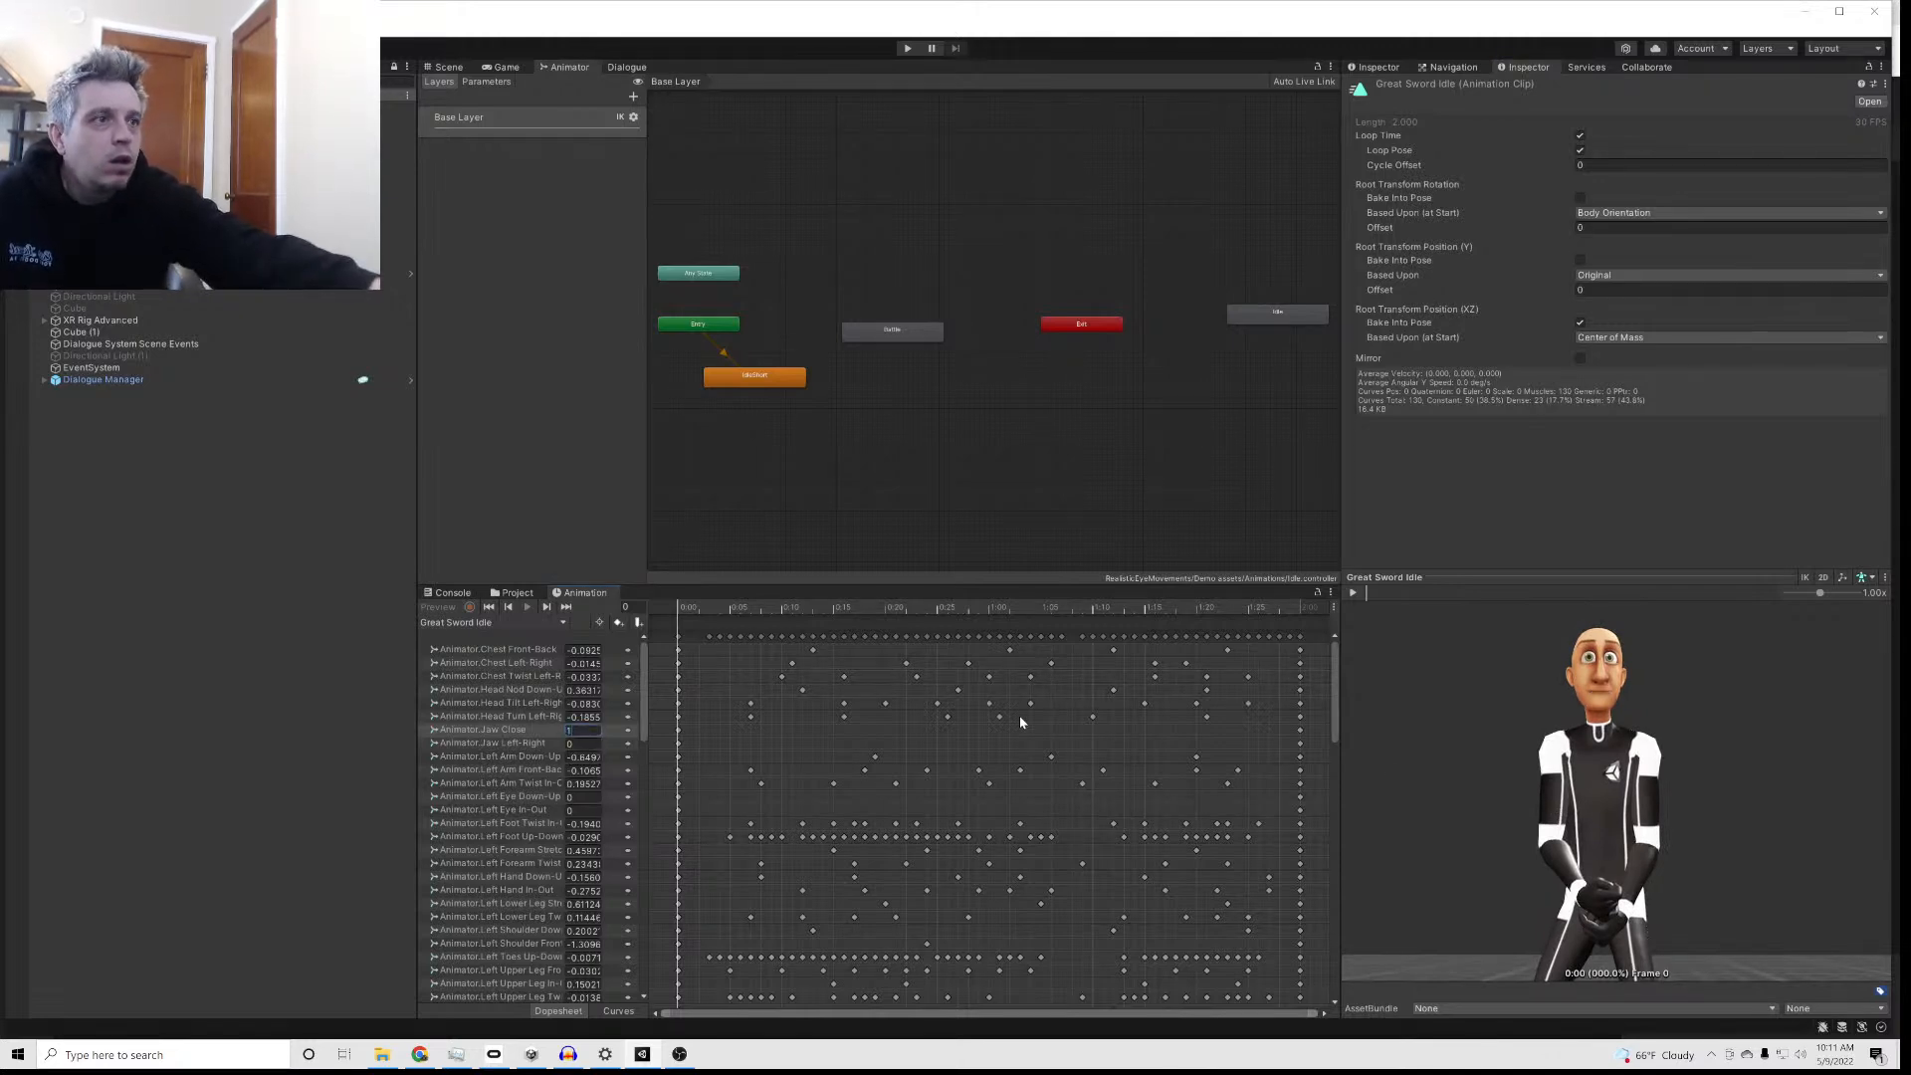
click(1300, 733)
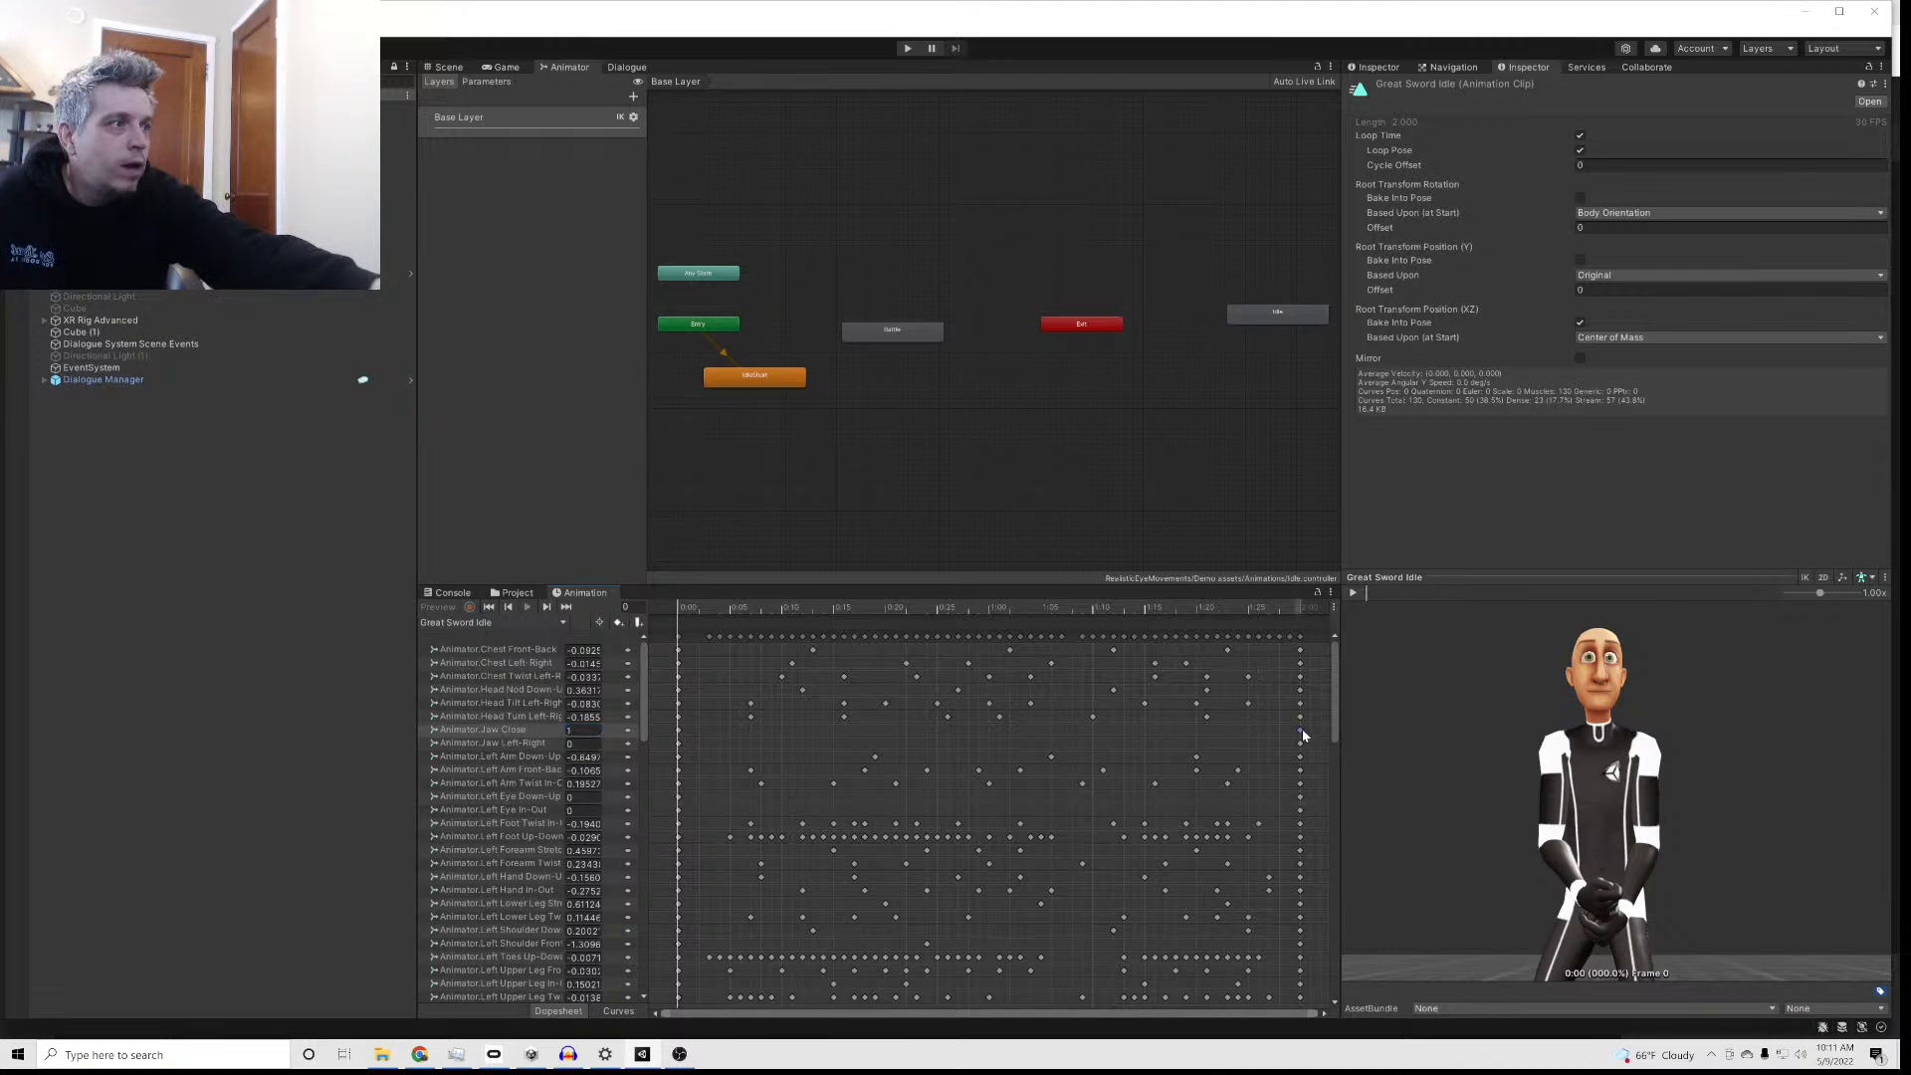
right_click(1302, 735)
click(1319, 758)
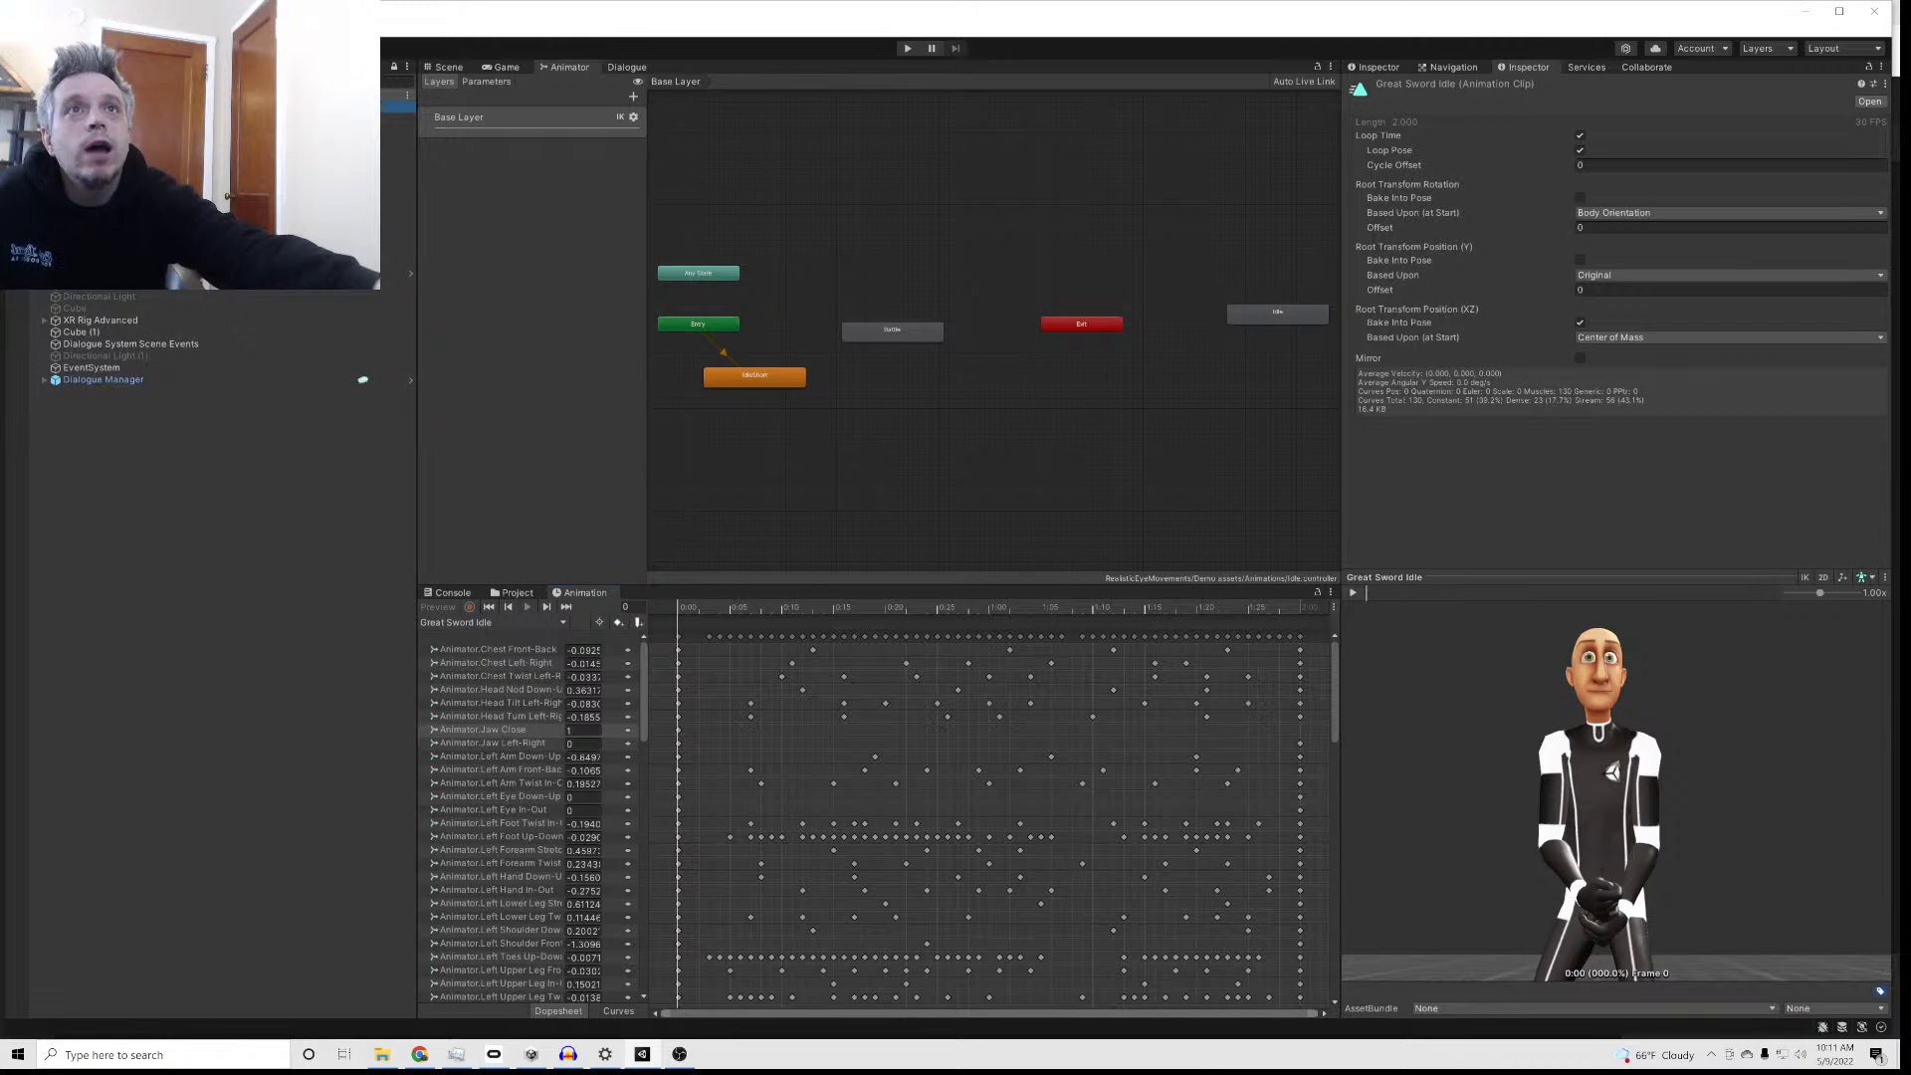
Step: Use the Anna2 character as the clip's preview model, frame her face and play the animation briefly
drag(1895, 899, 1560, 649)
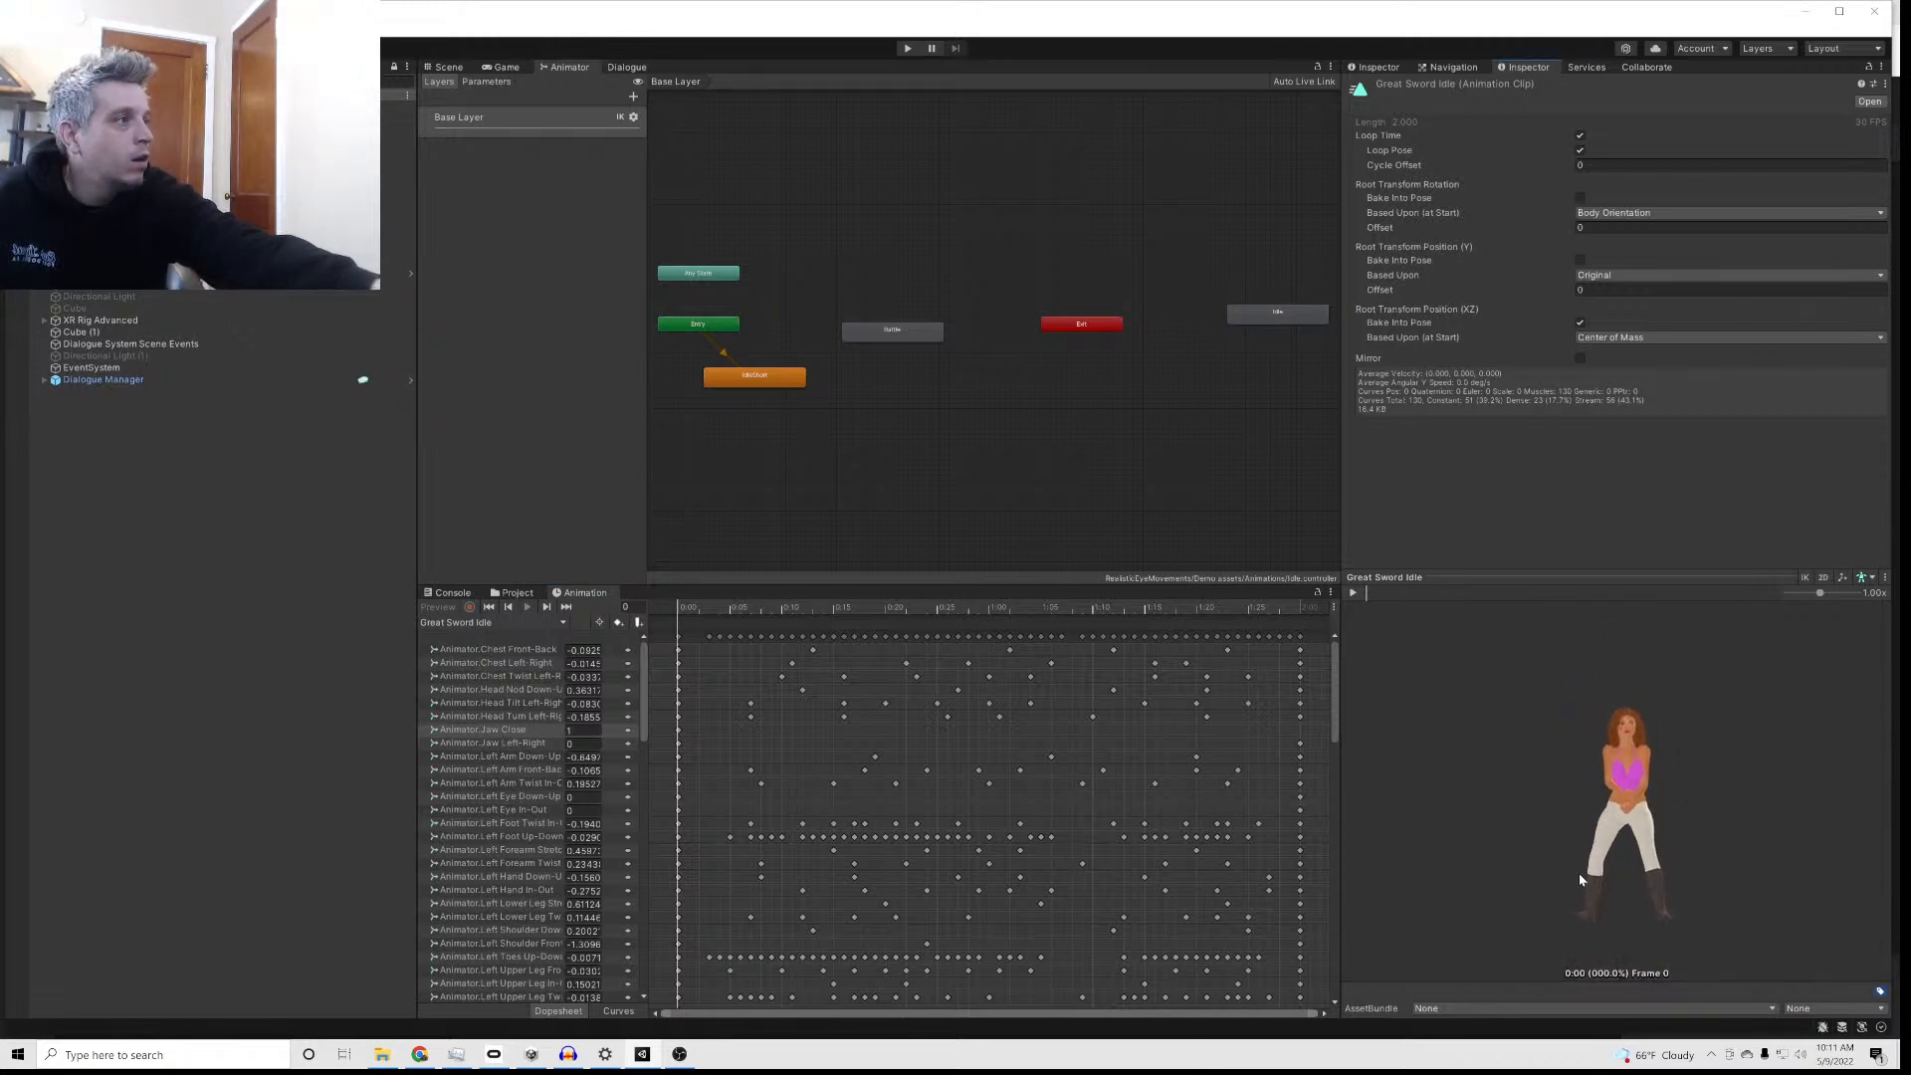
scroll(1596, 845, up, 7)
middle_drag(1580, 822, 1588, 876)
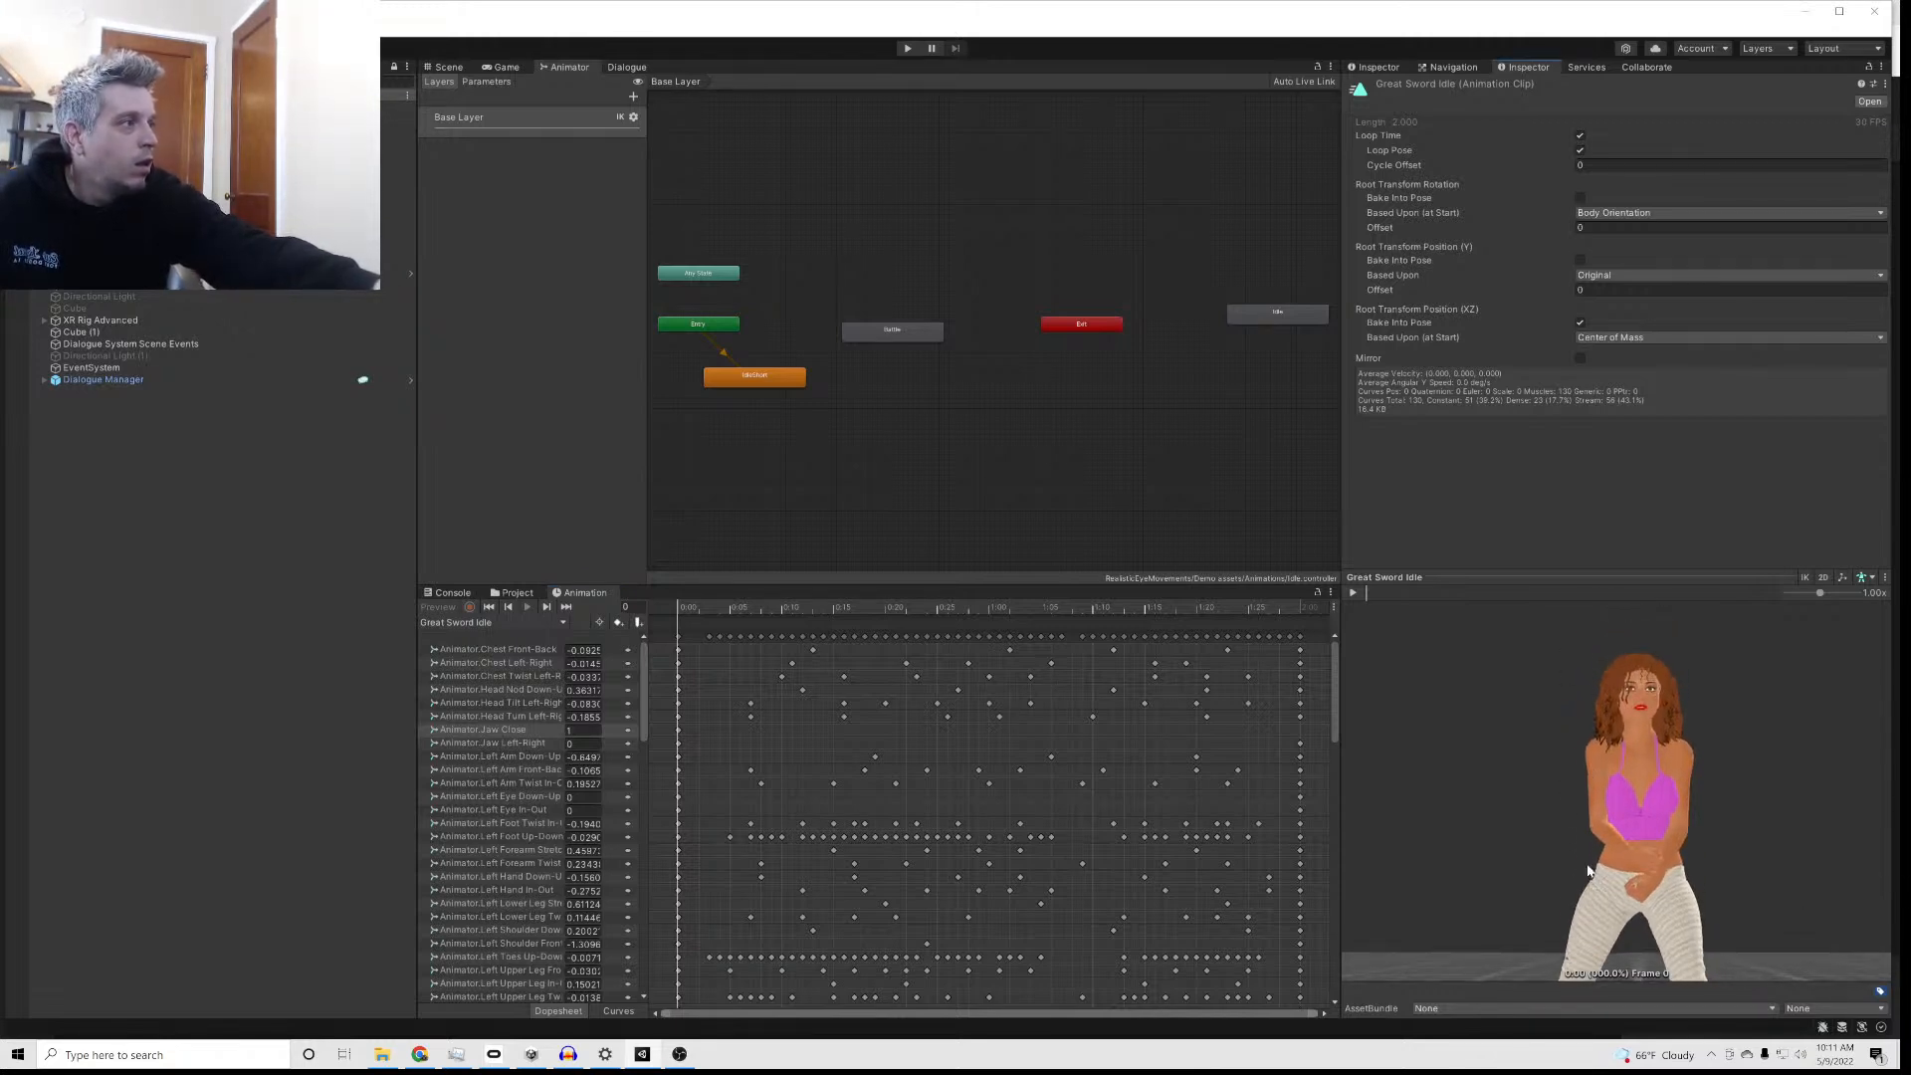
right_drag(1588, 816, 1592, 869)
drag(1592, 868, 1608, 802)
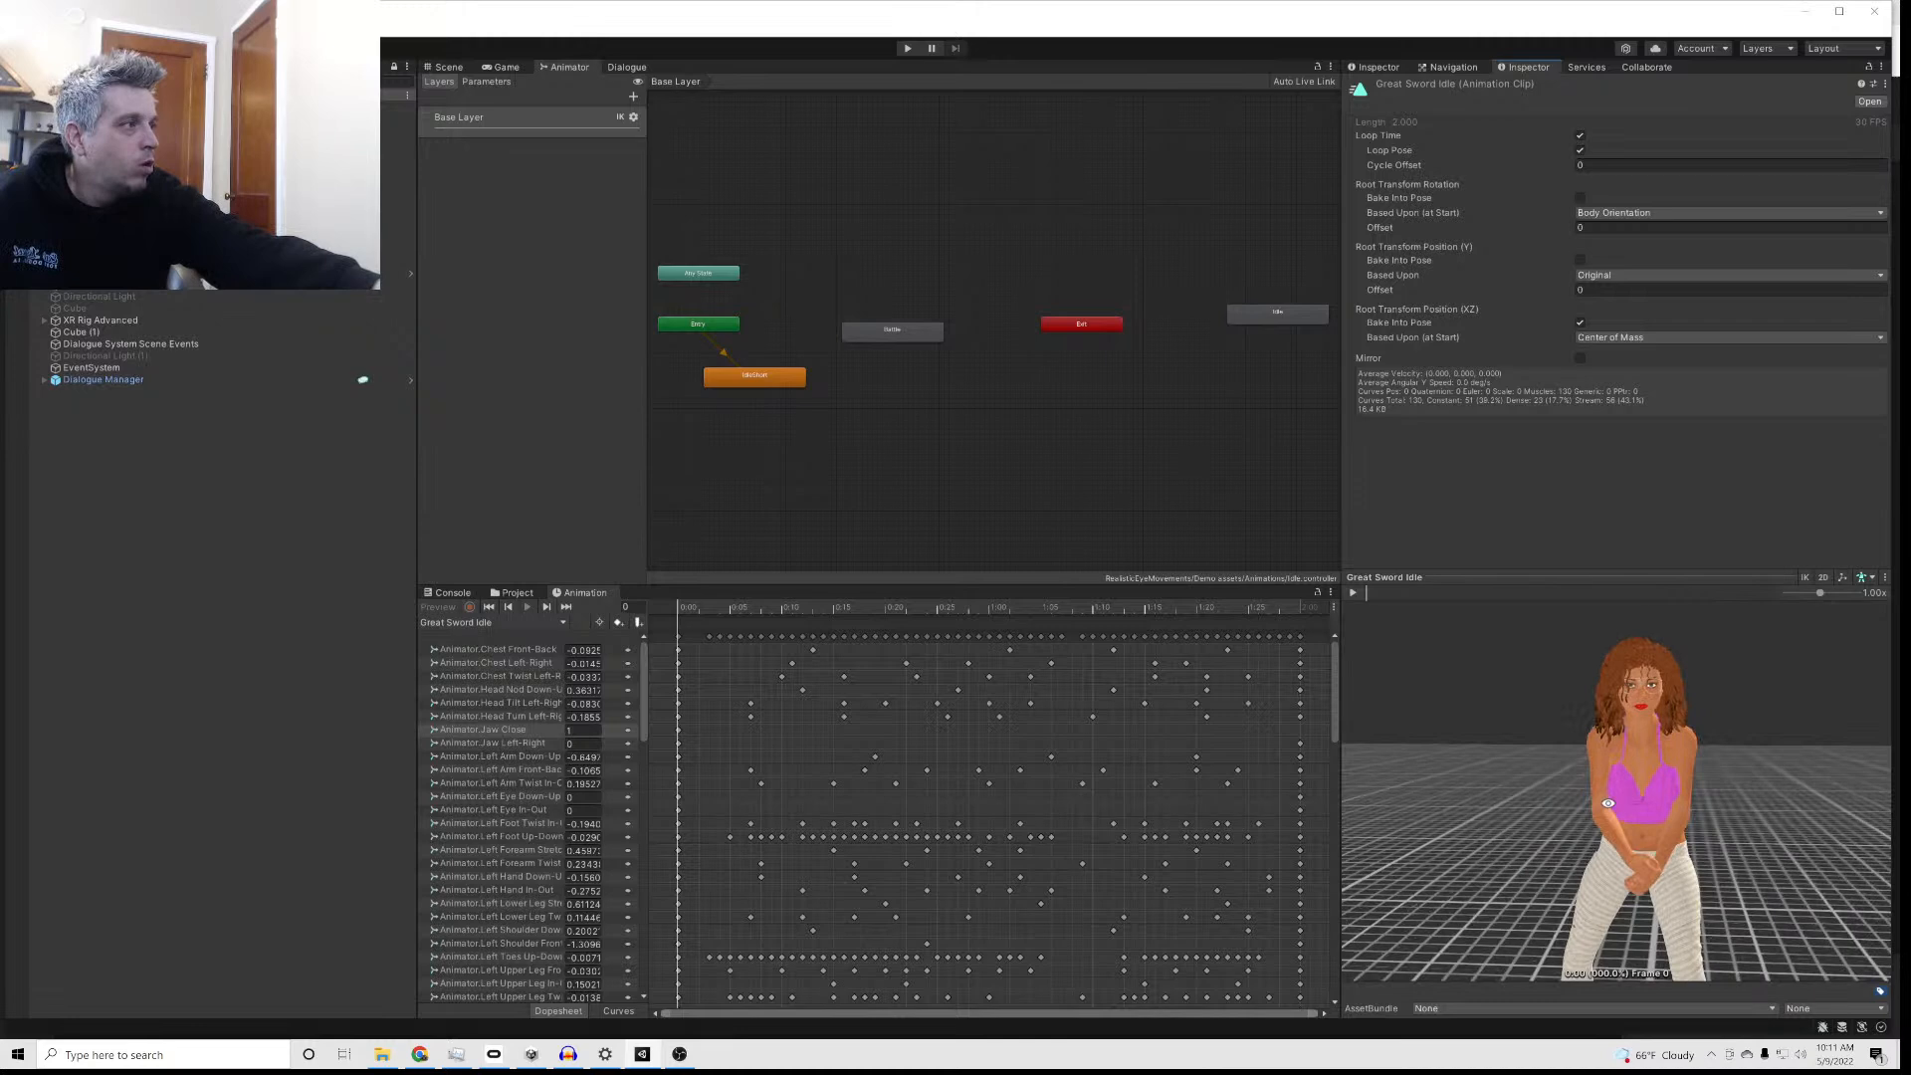
click(1354, 593)
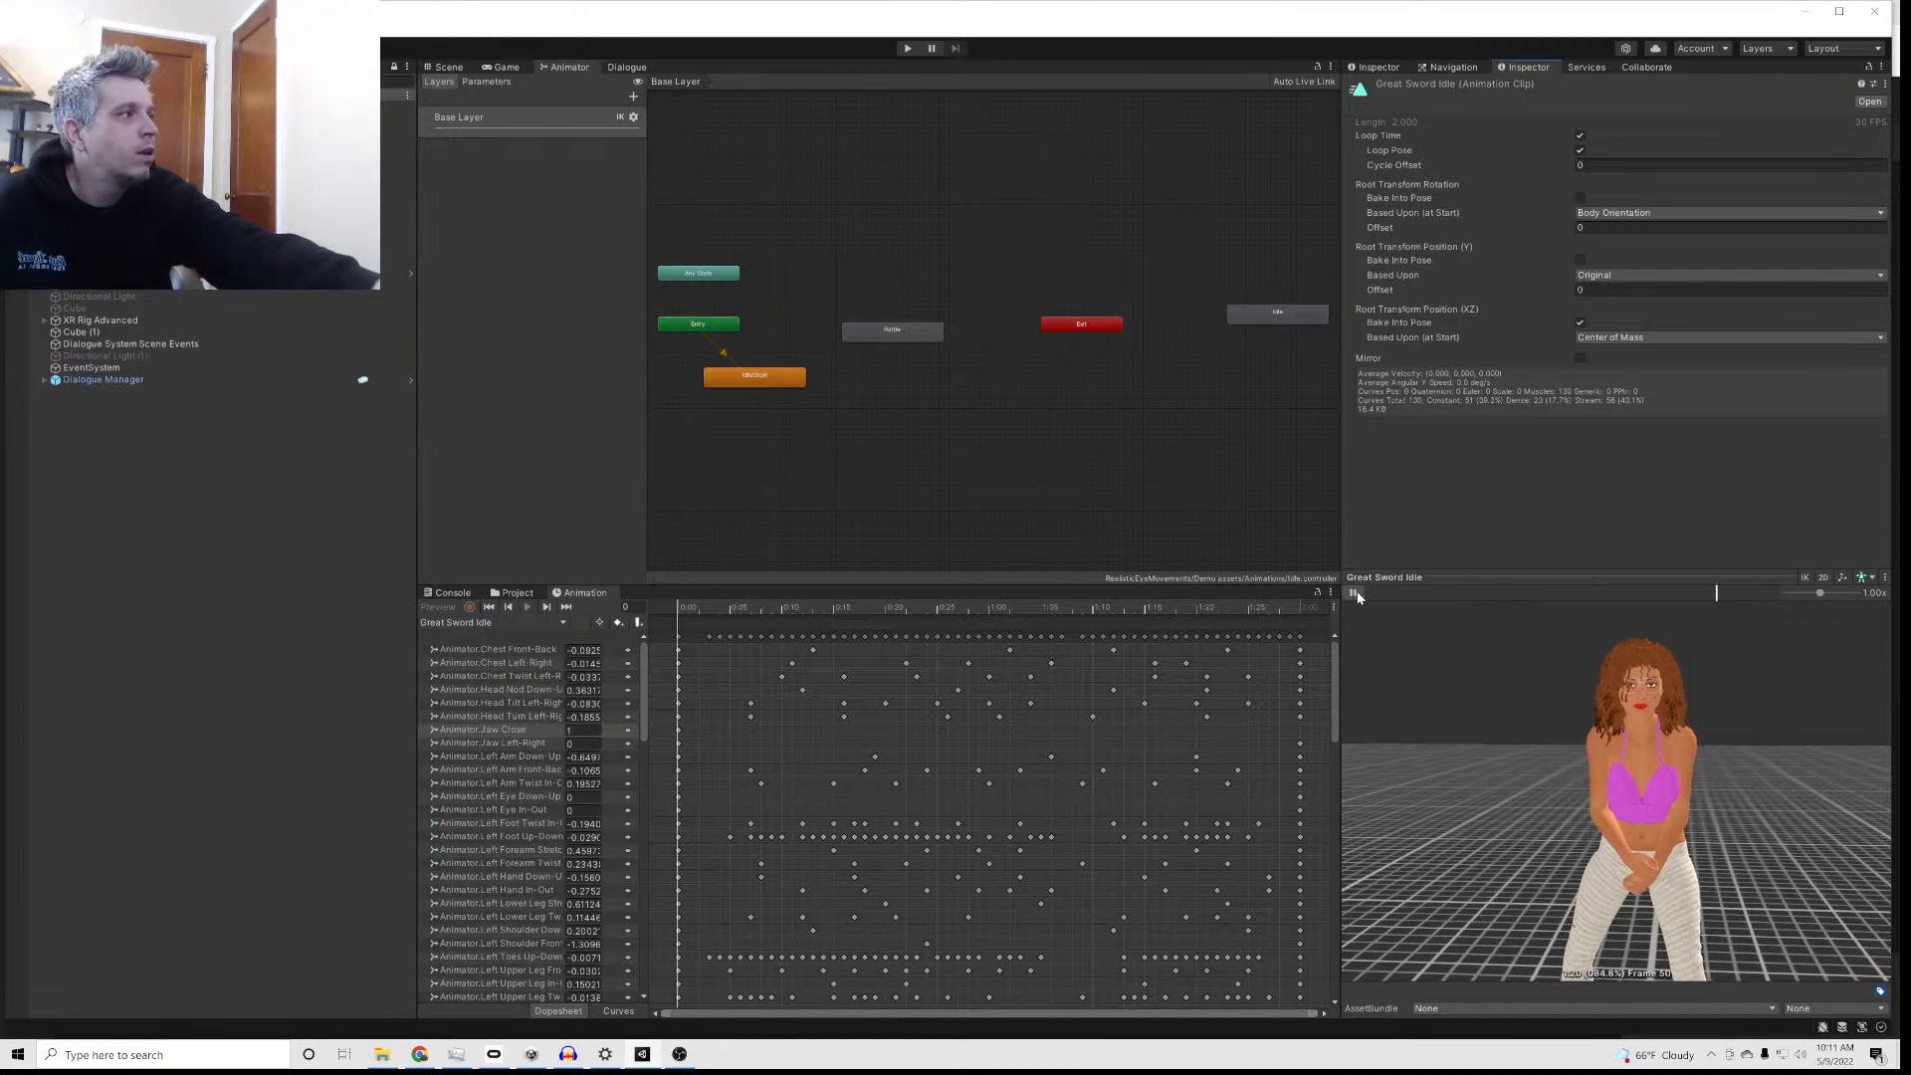
click(1357, 595)
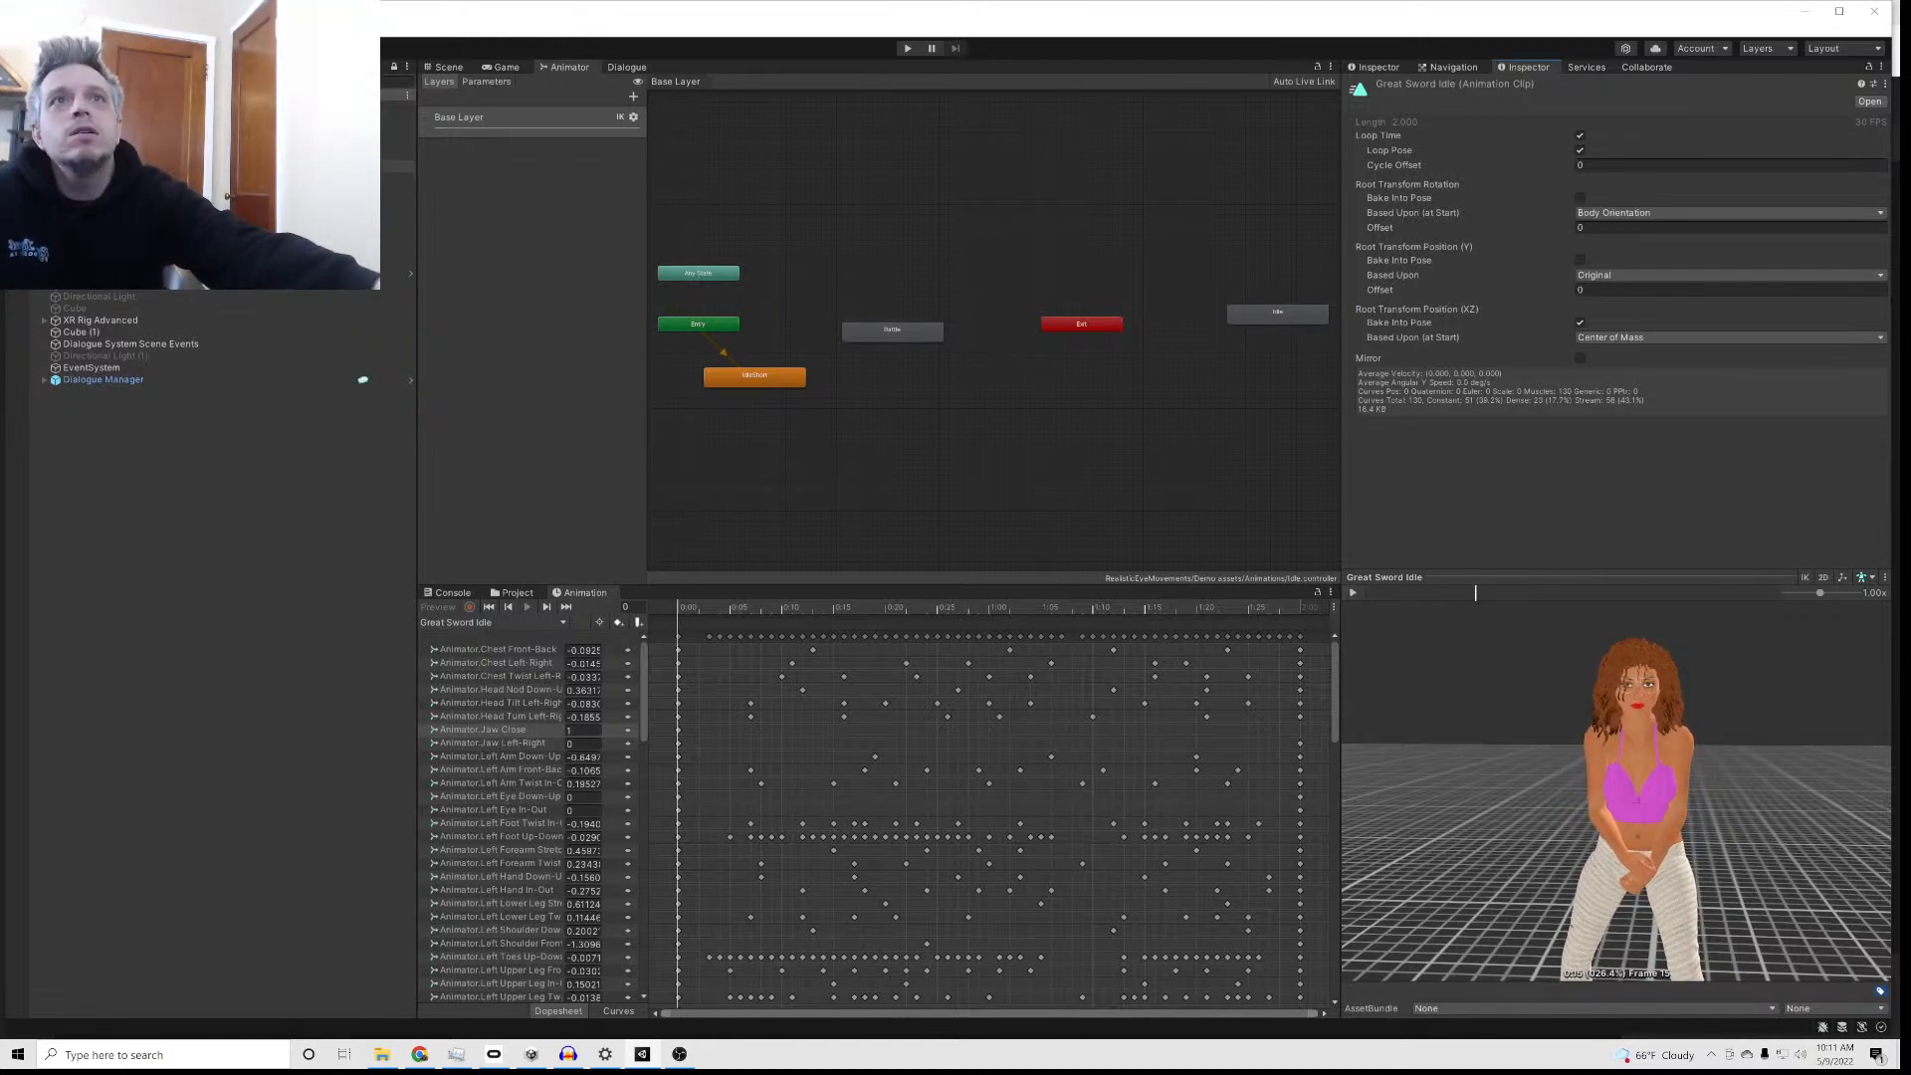
Step: Enable the Mesh Renderer of glasses.Shape, nested under the character's neckLower, neckUpper, head and glasses objects
scroll(199, 348, up, 1)
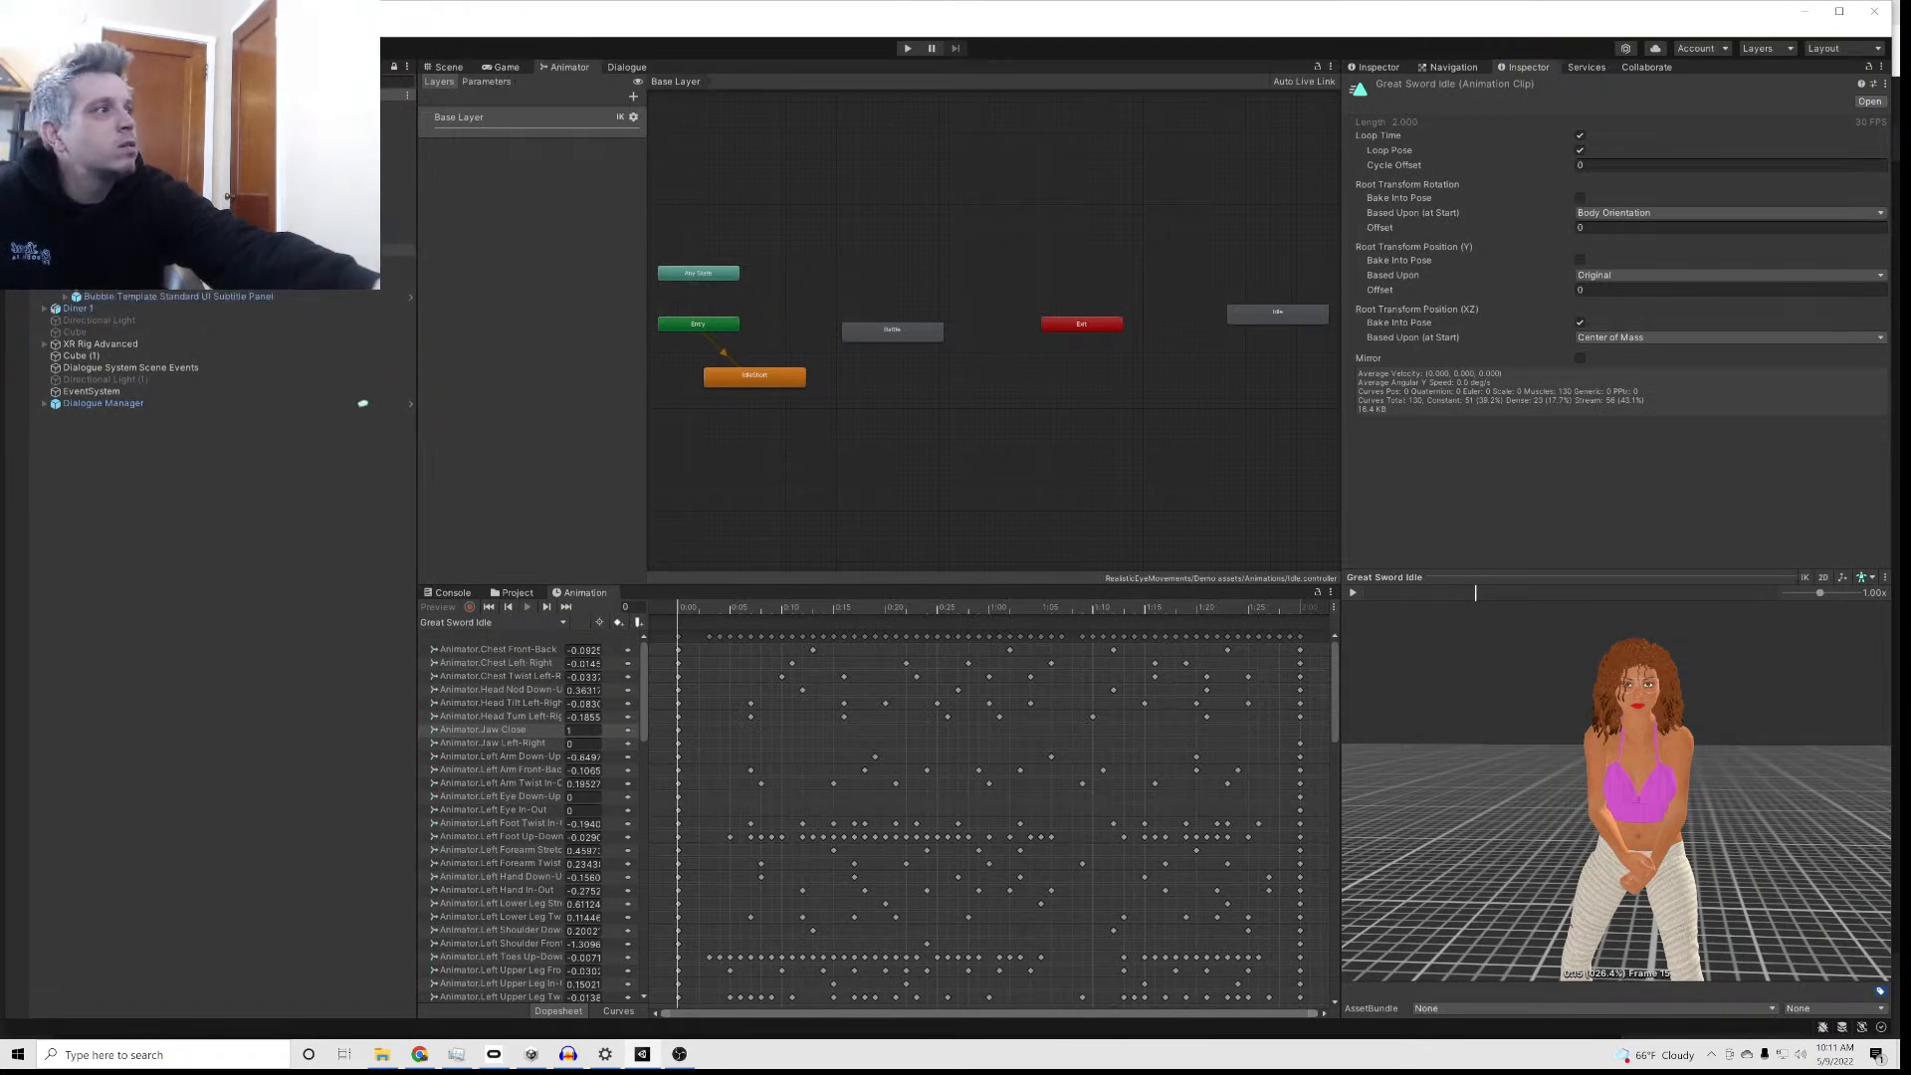
scroll(199, 349, up, 1)
scroll(159, 298, up, 2)
scroll(159, 299, up, 2)
scroll(159, 299, up, 2)
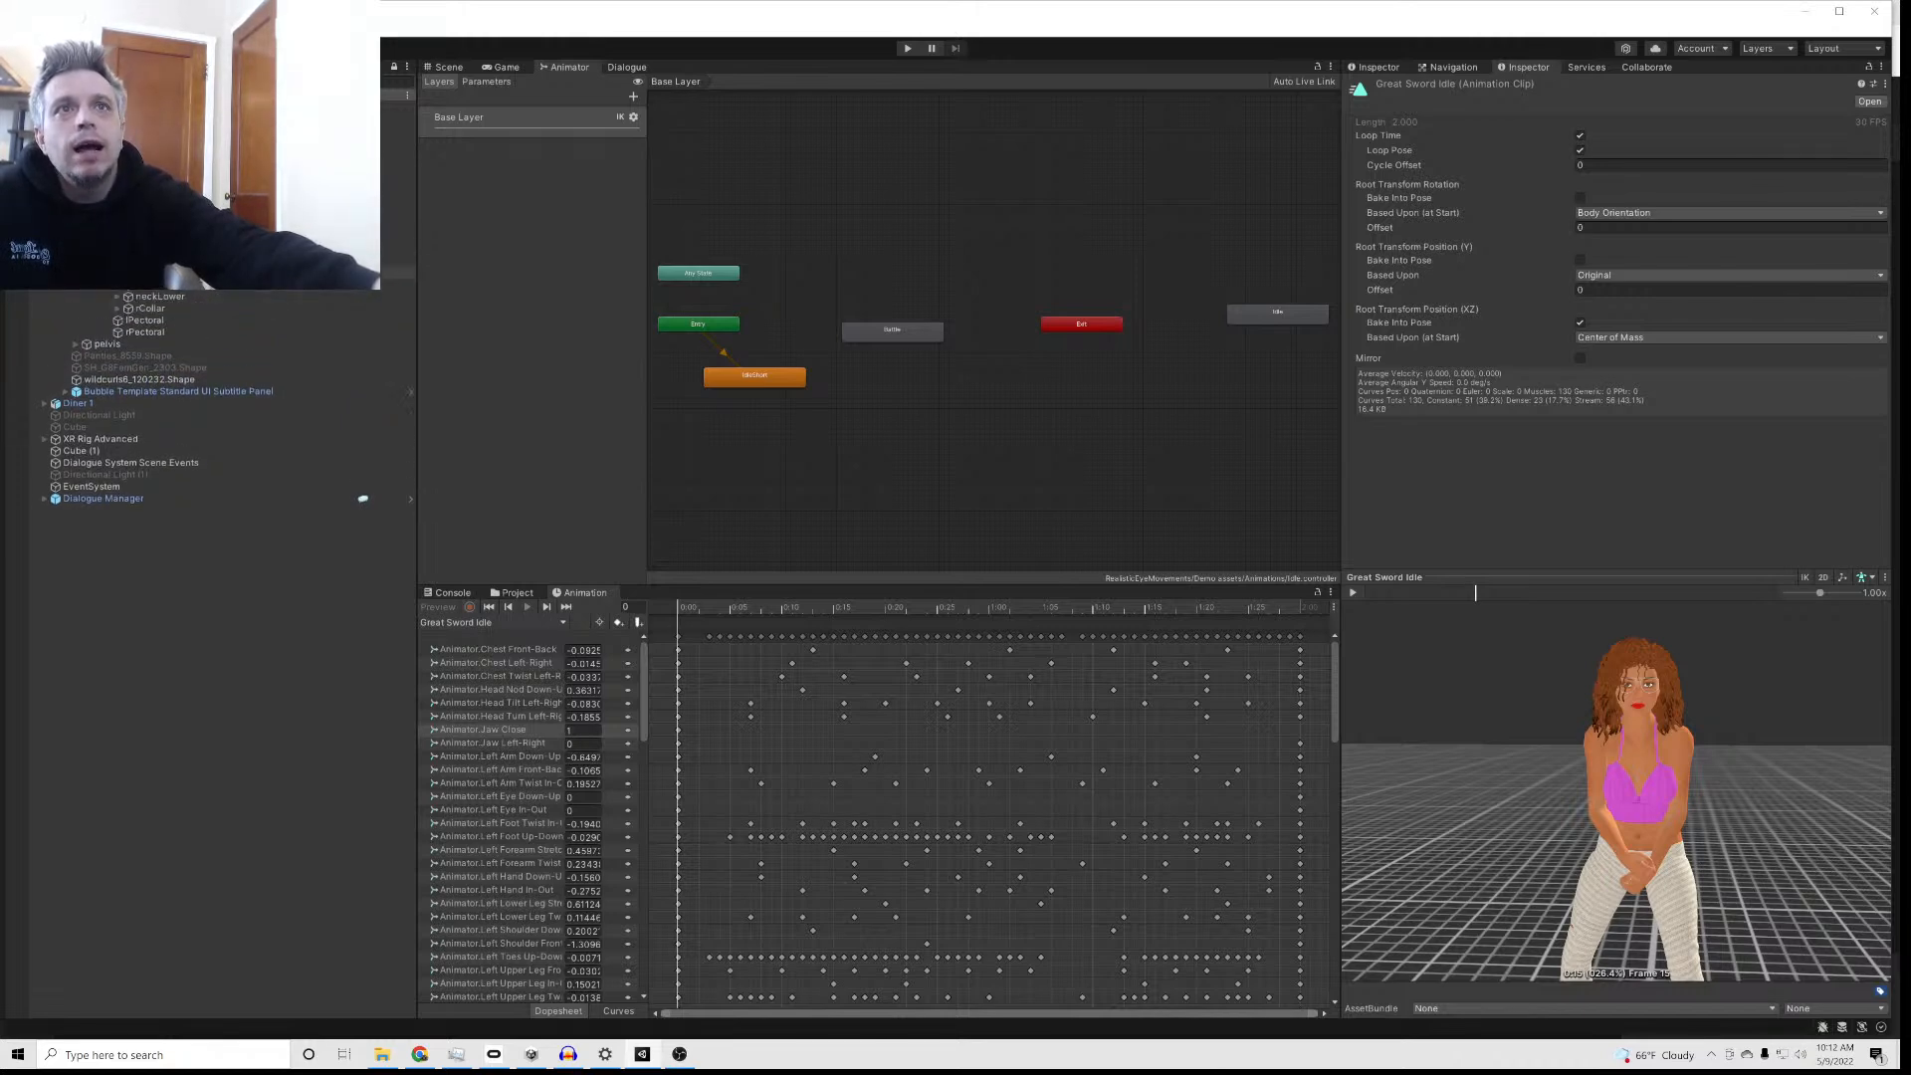
click(118, 296)
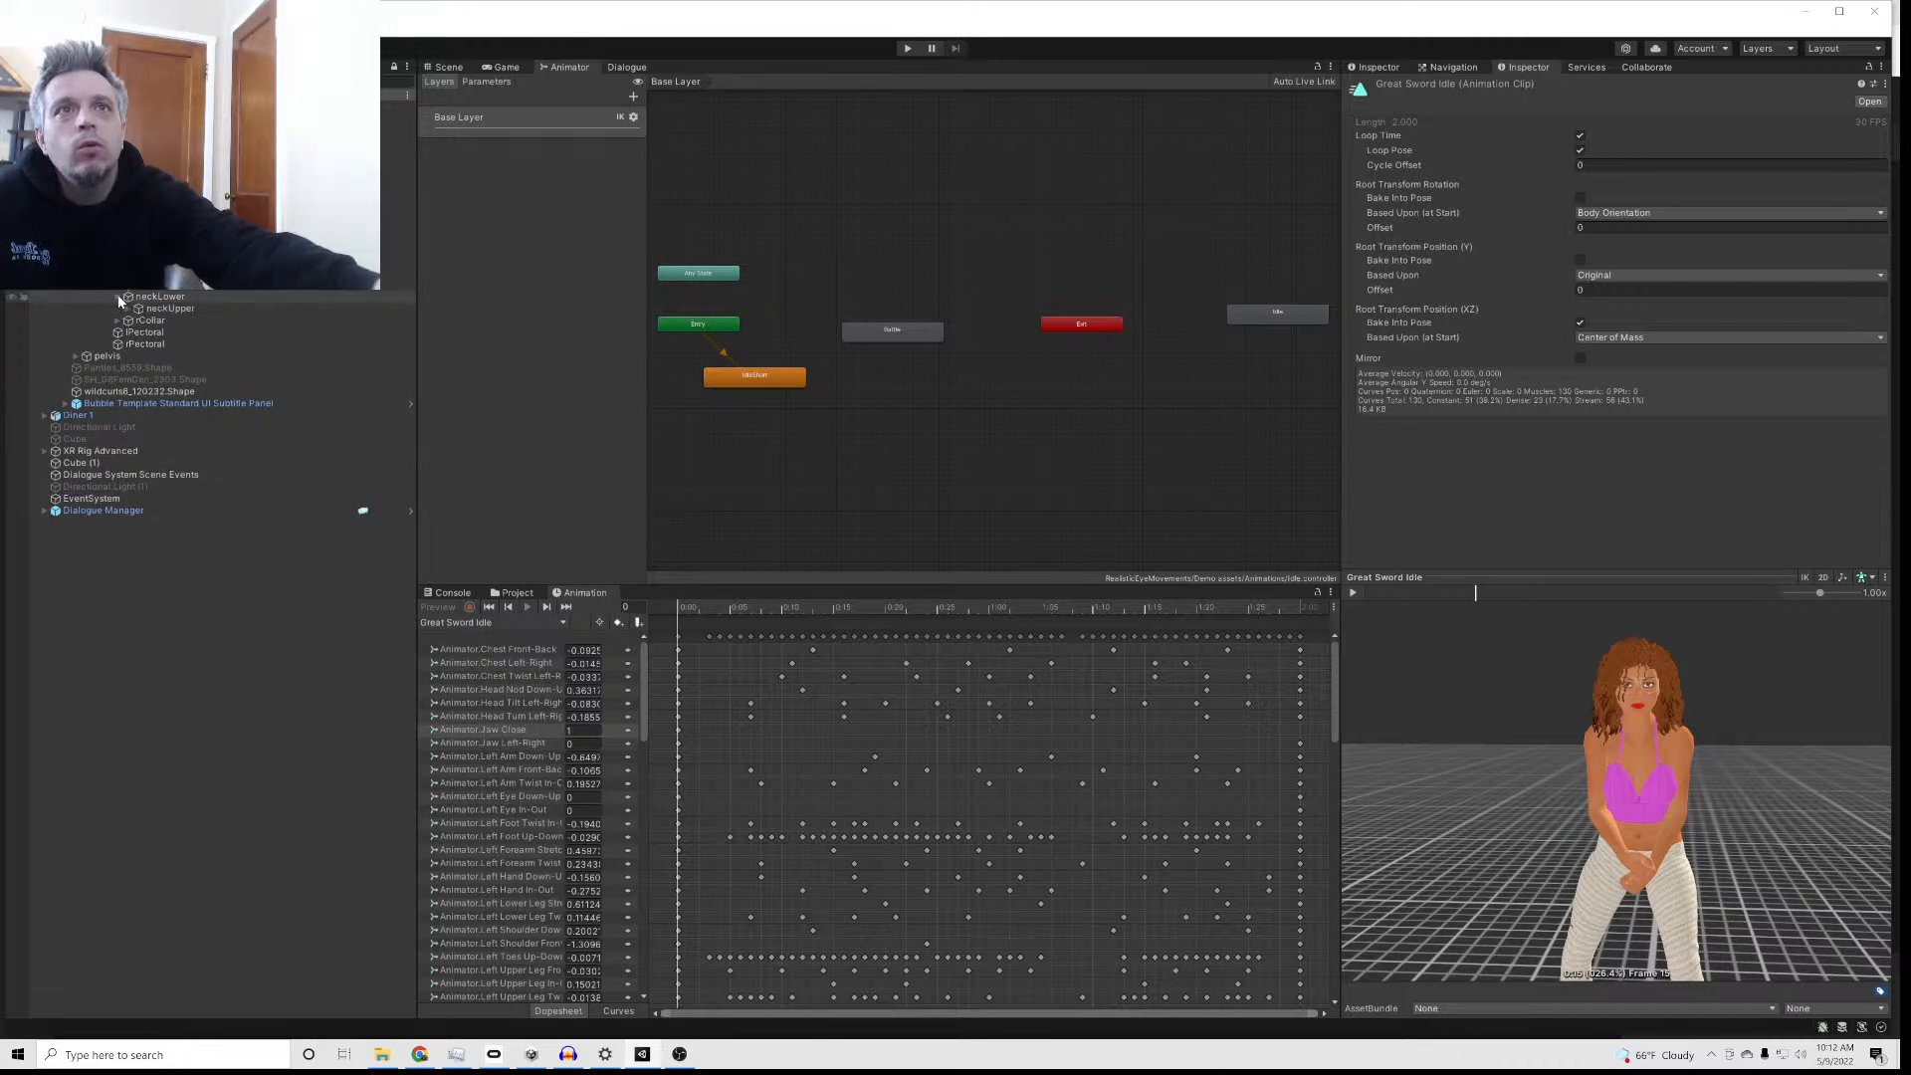
click(127, 309)
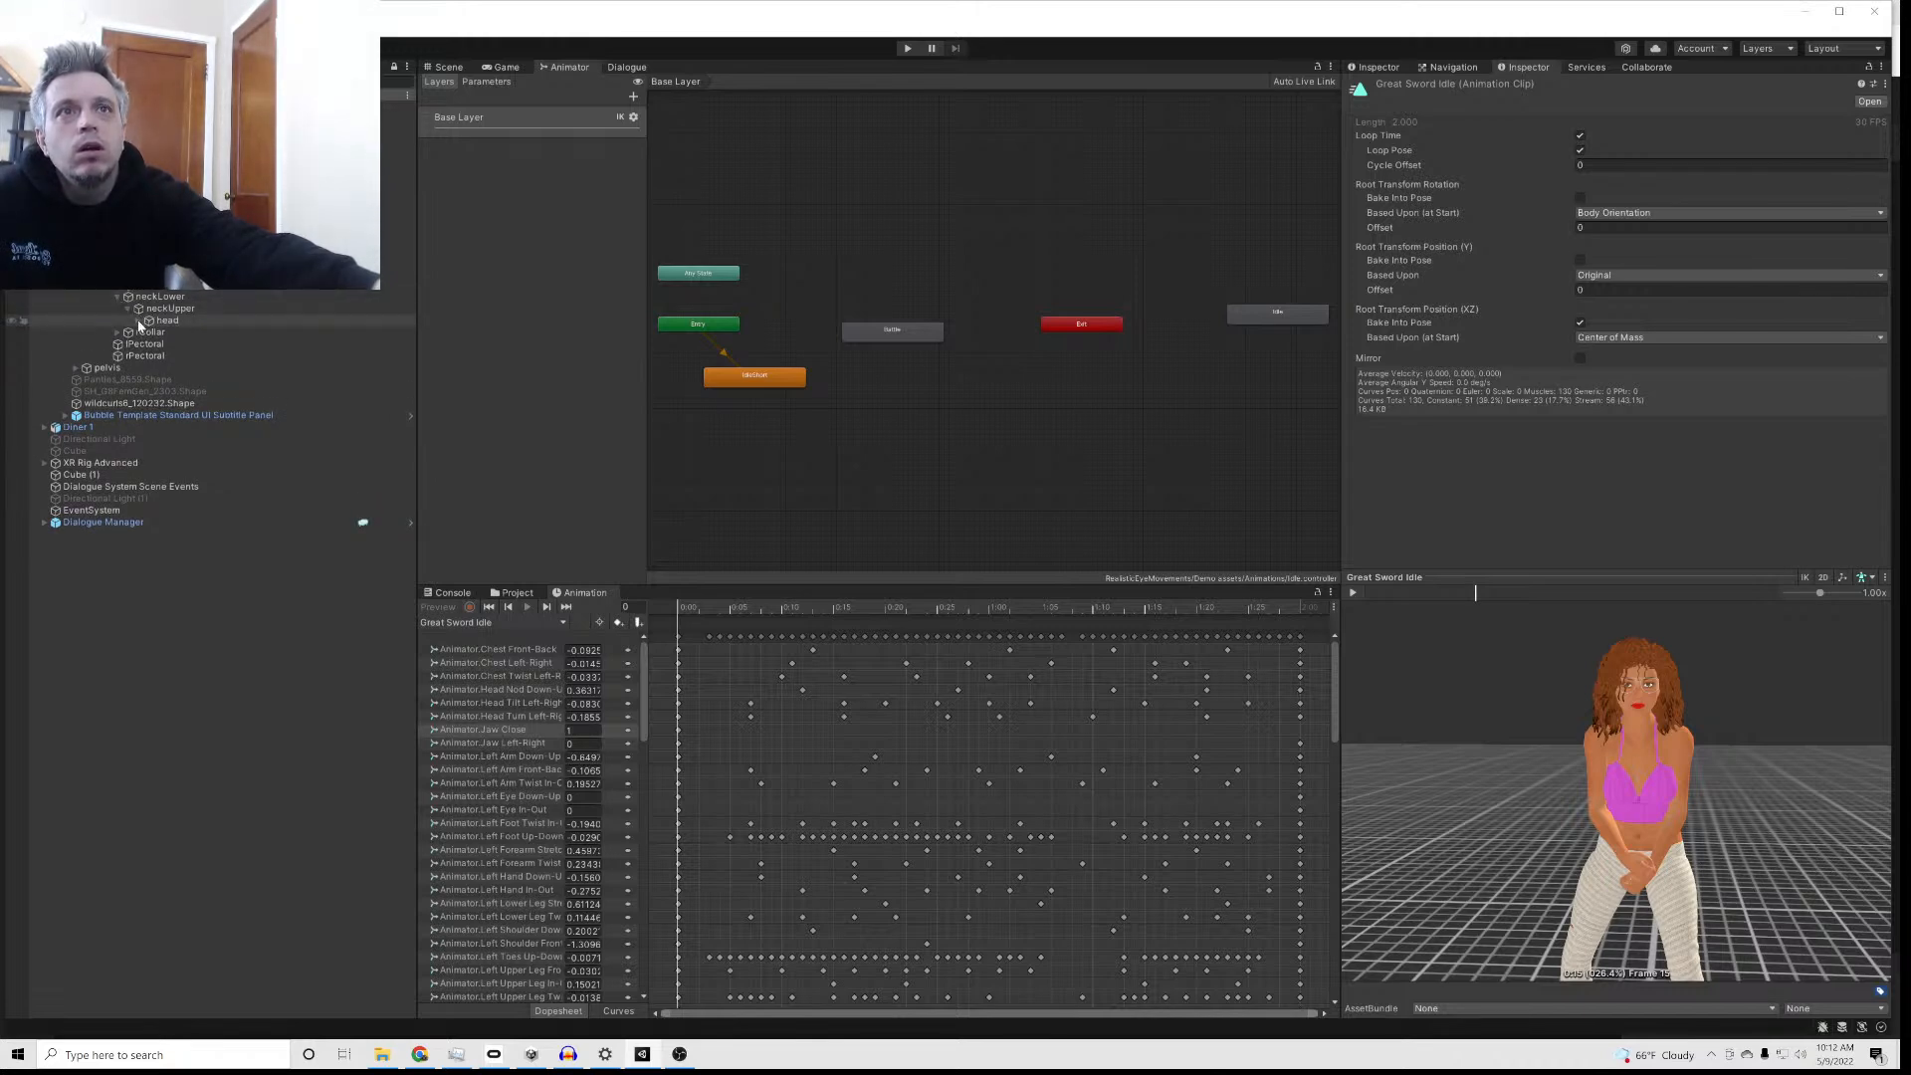
click(139, 322)
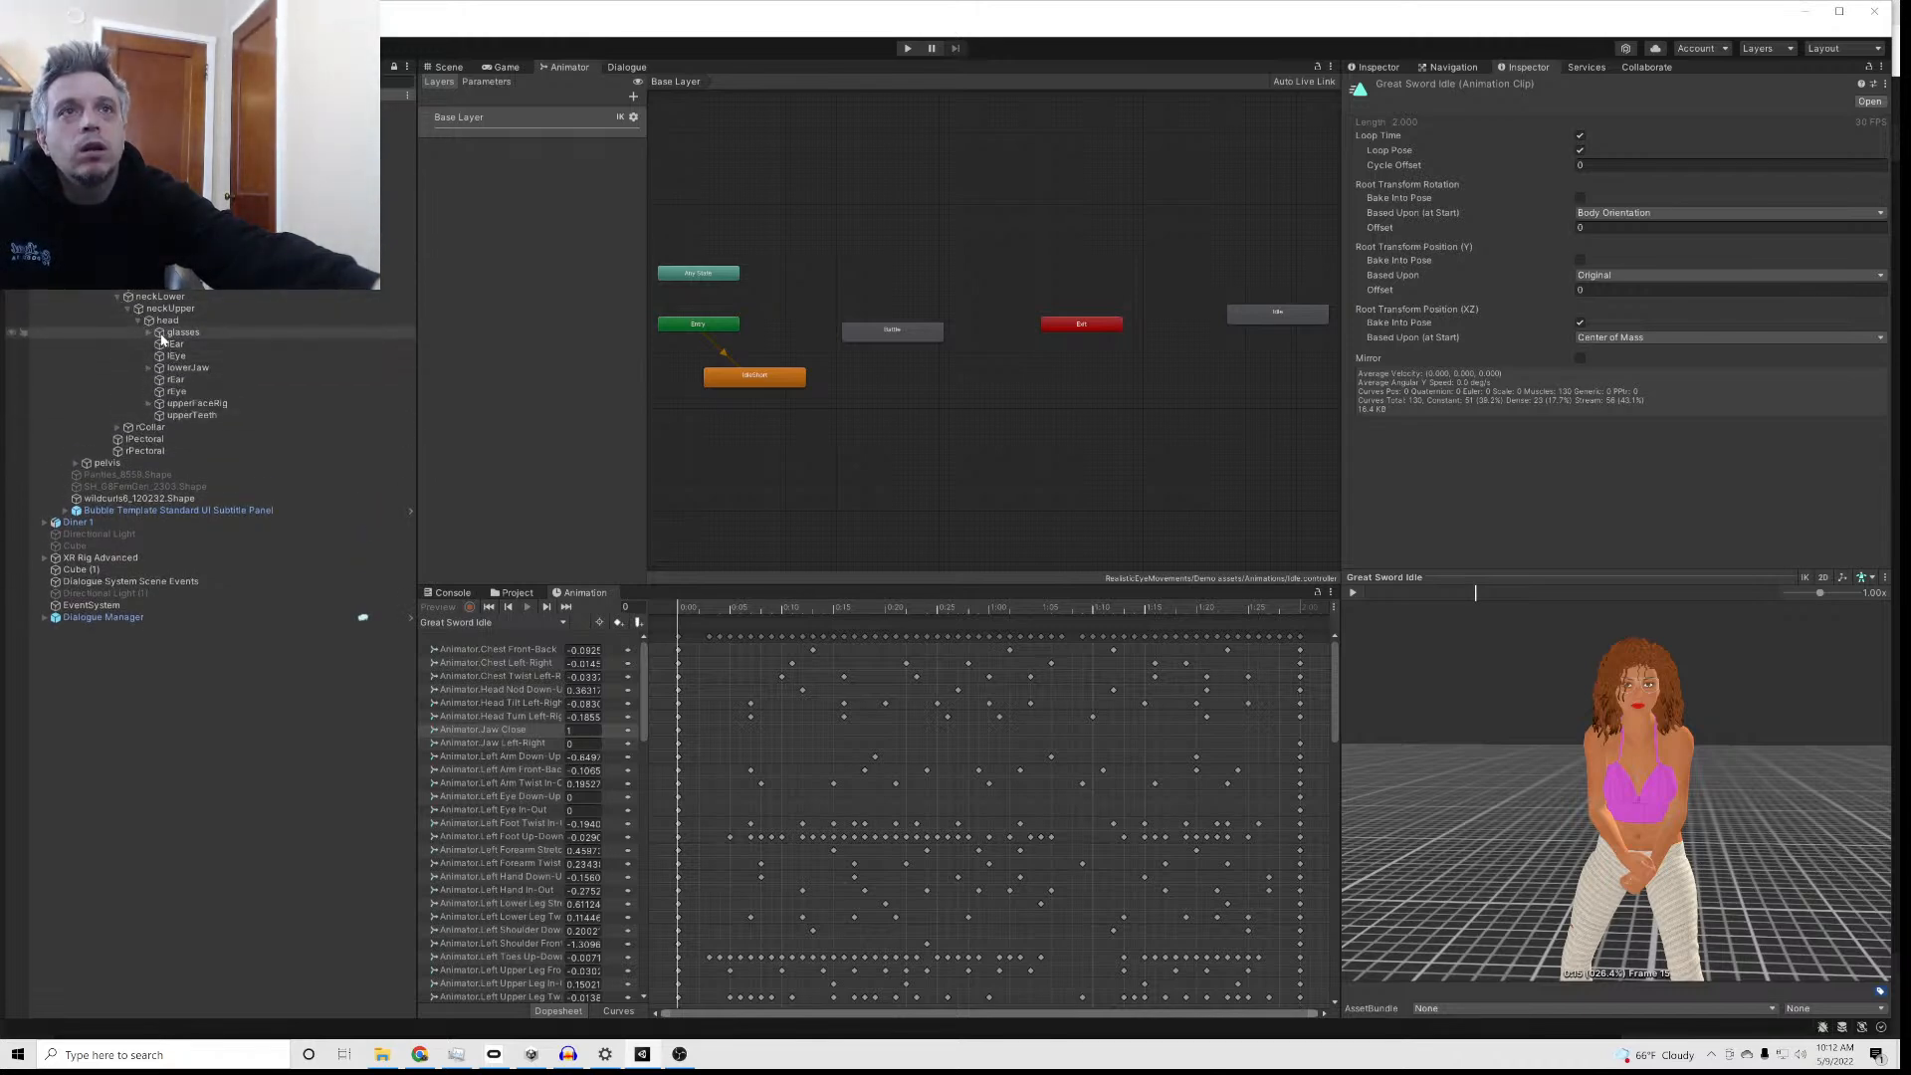
click(165, 335)
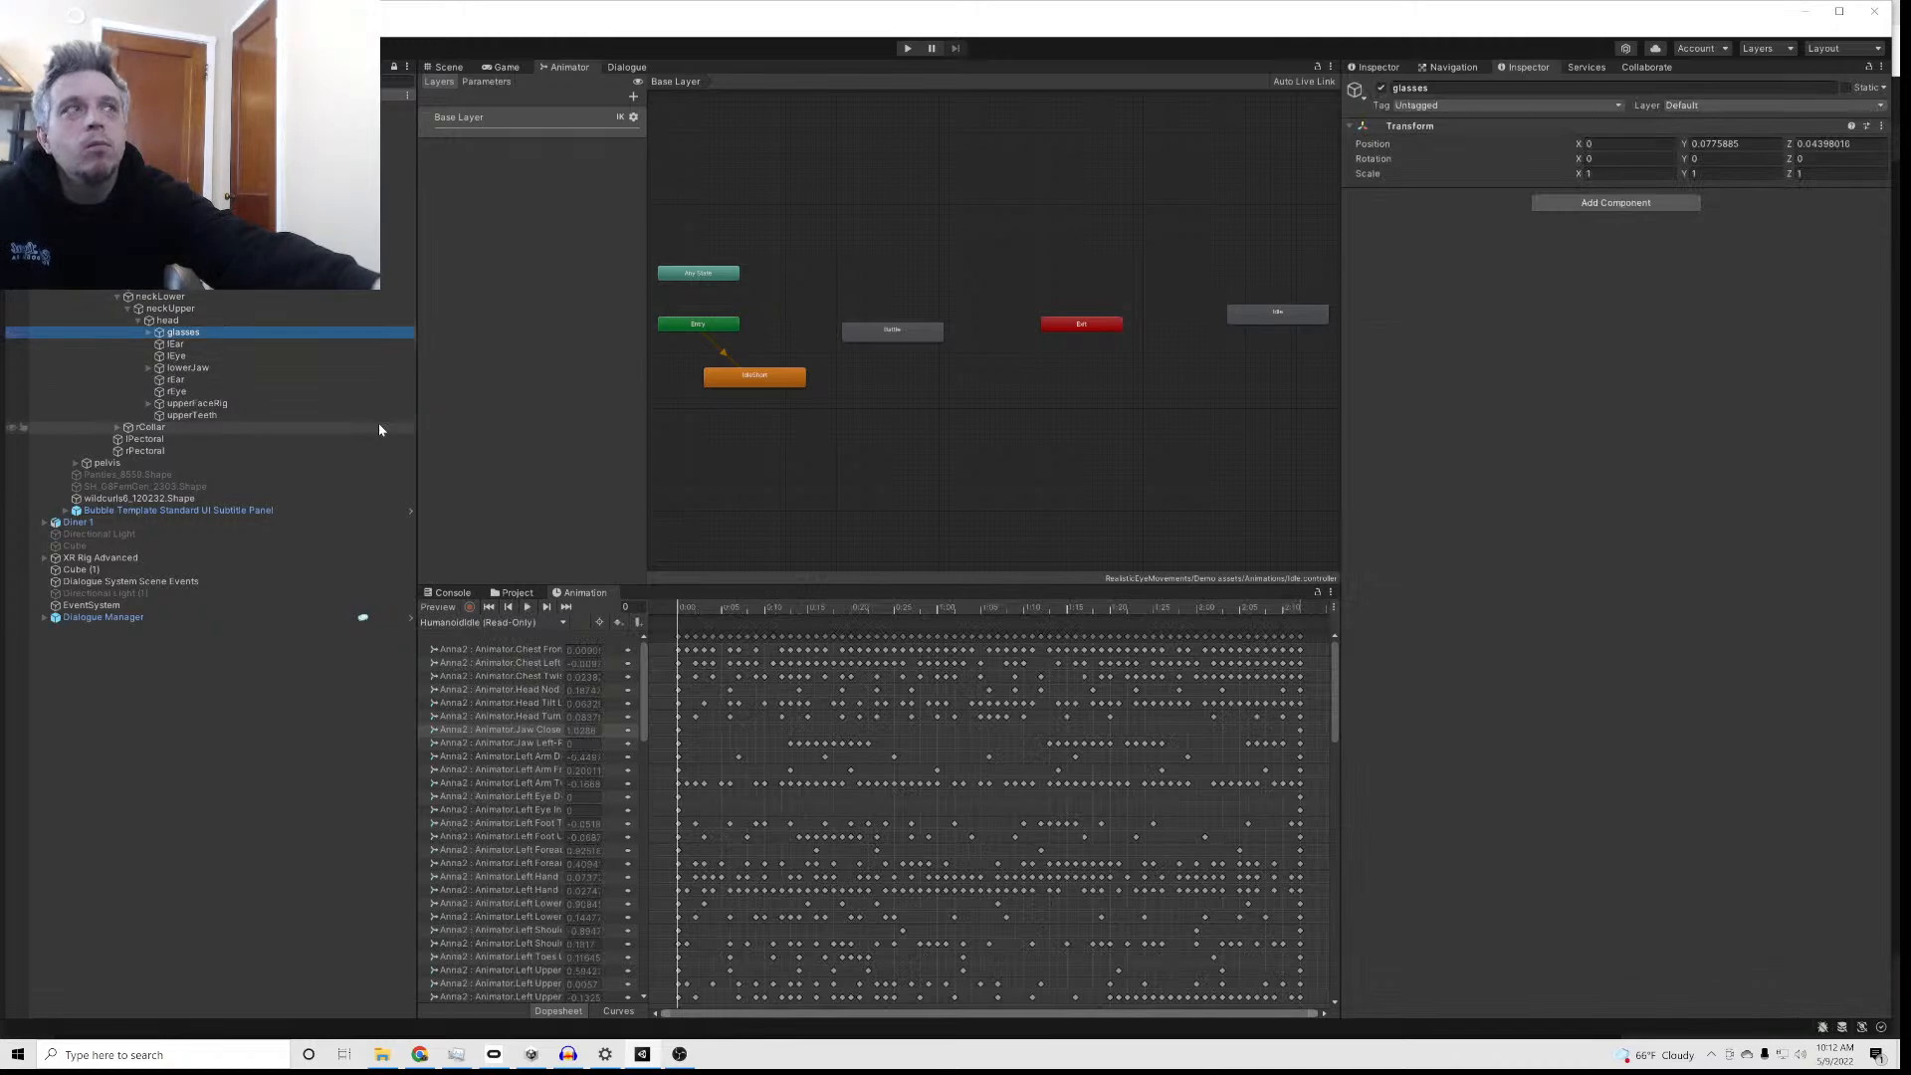
click(149, 333)
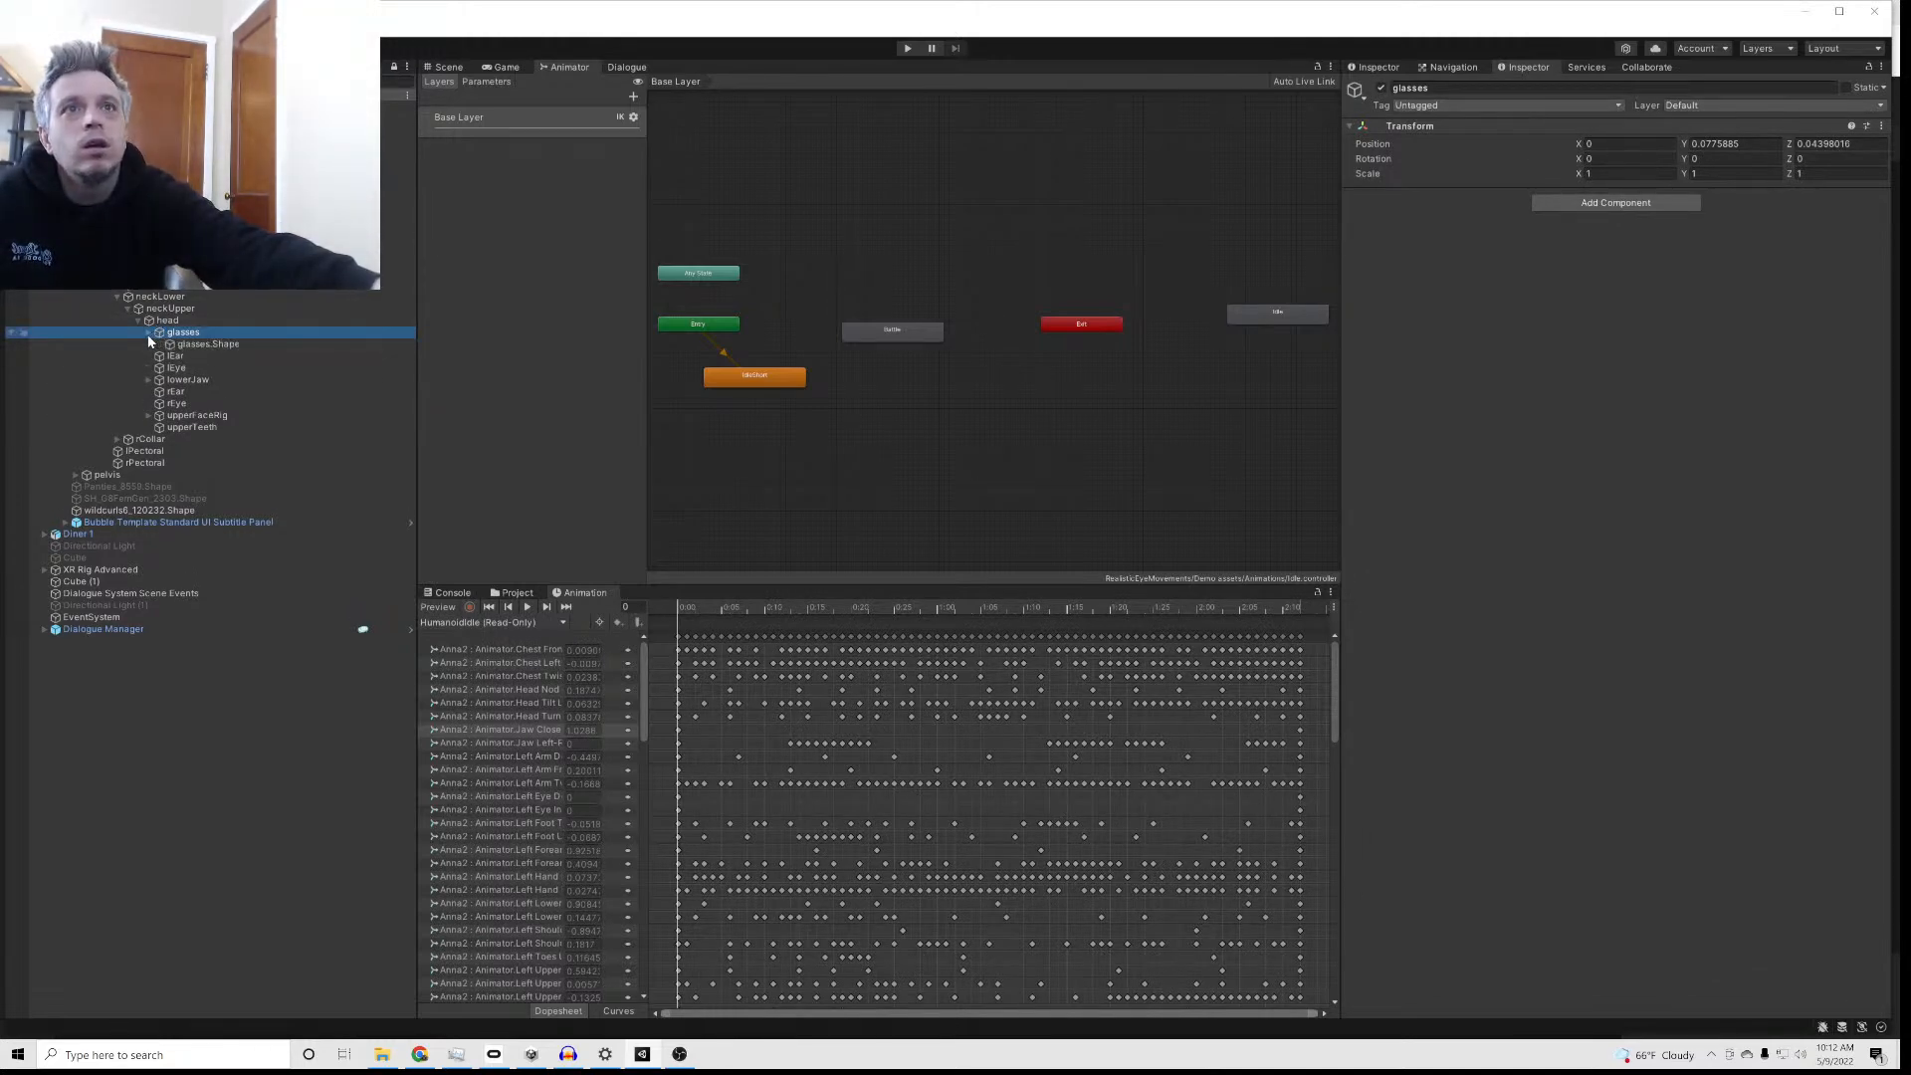
click(194, 344)
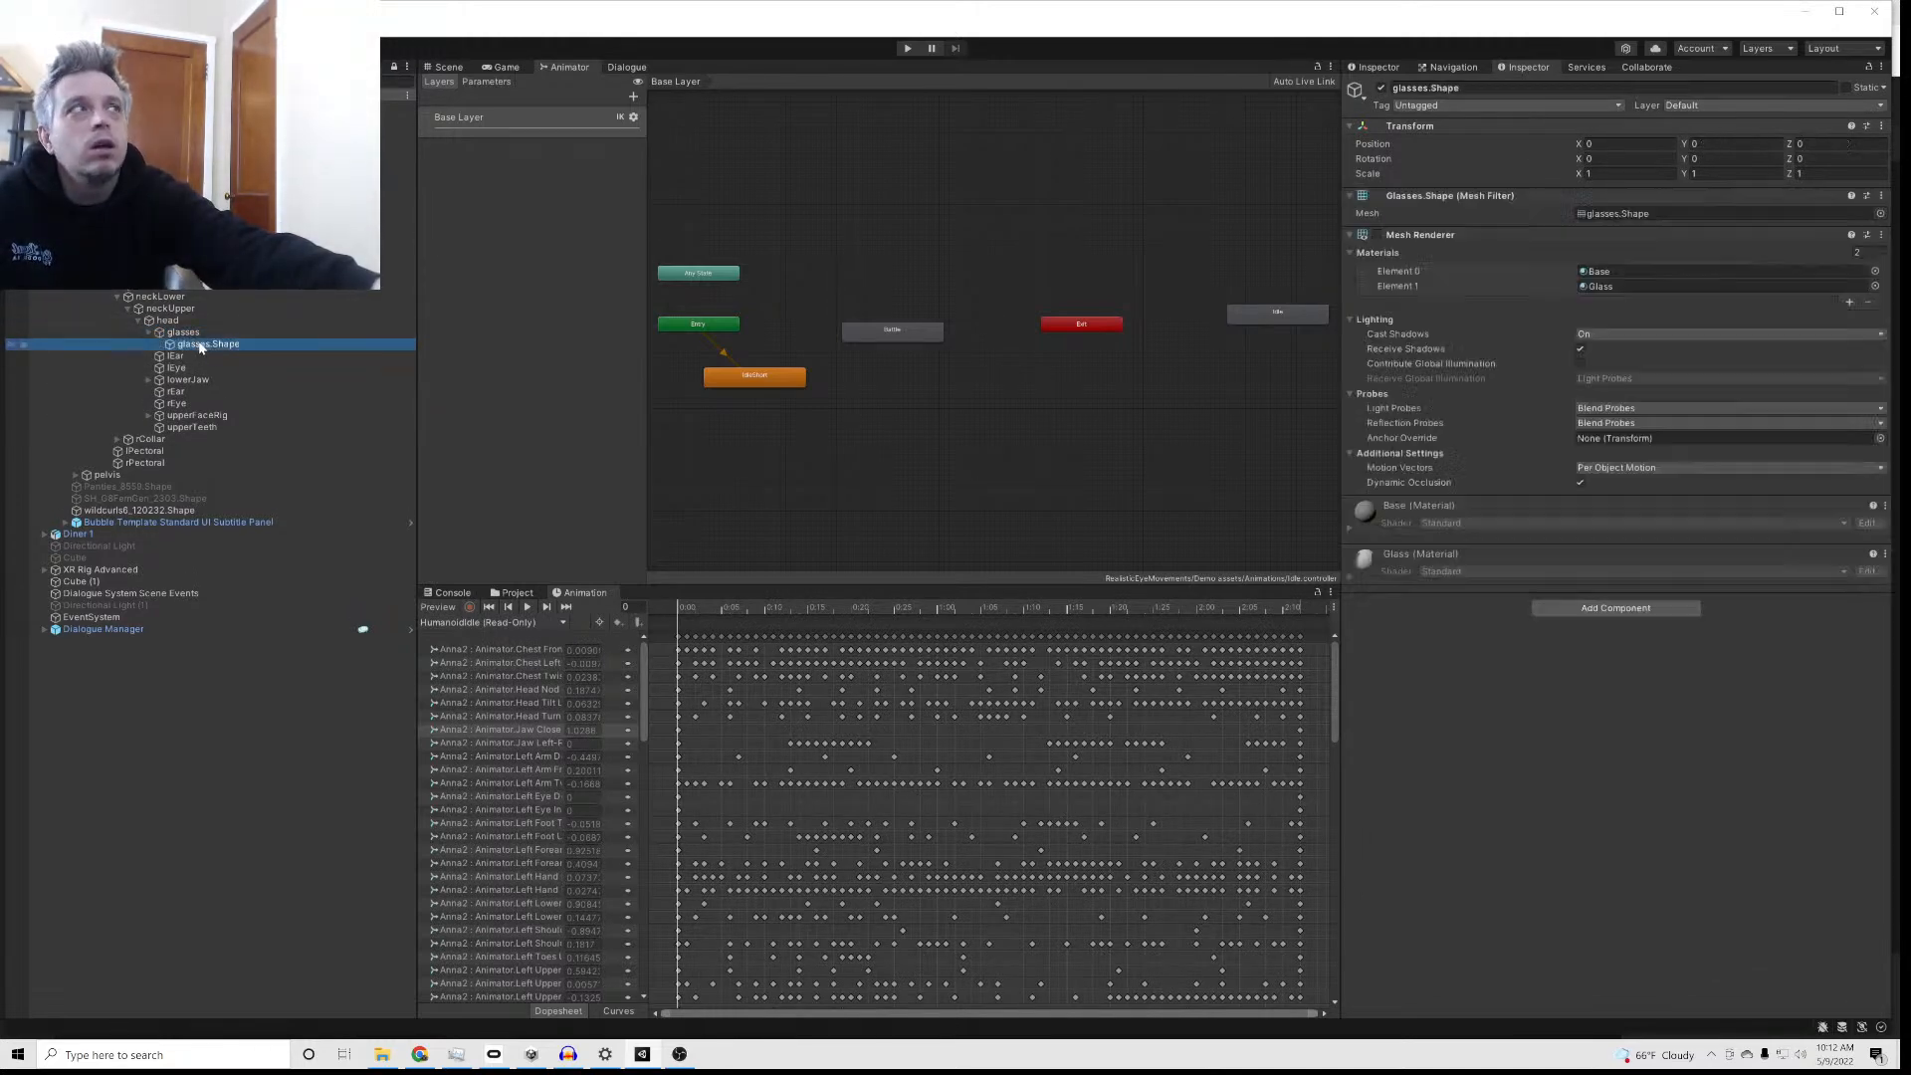
click(1377, 236)
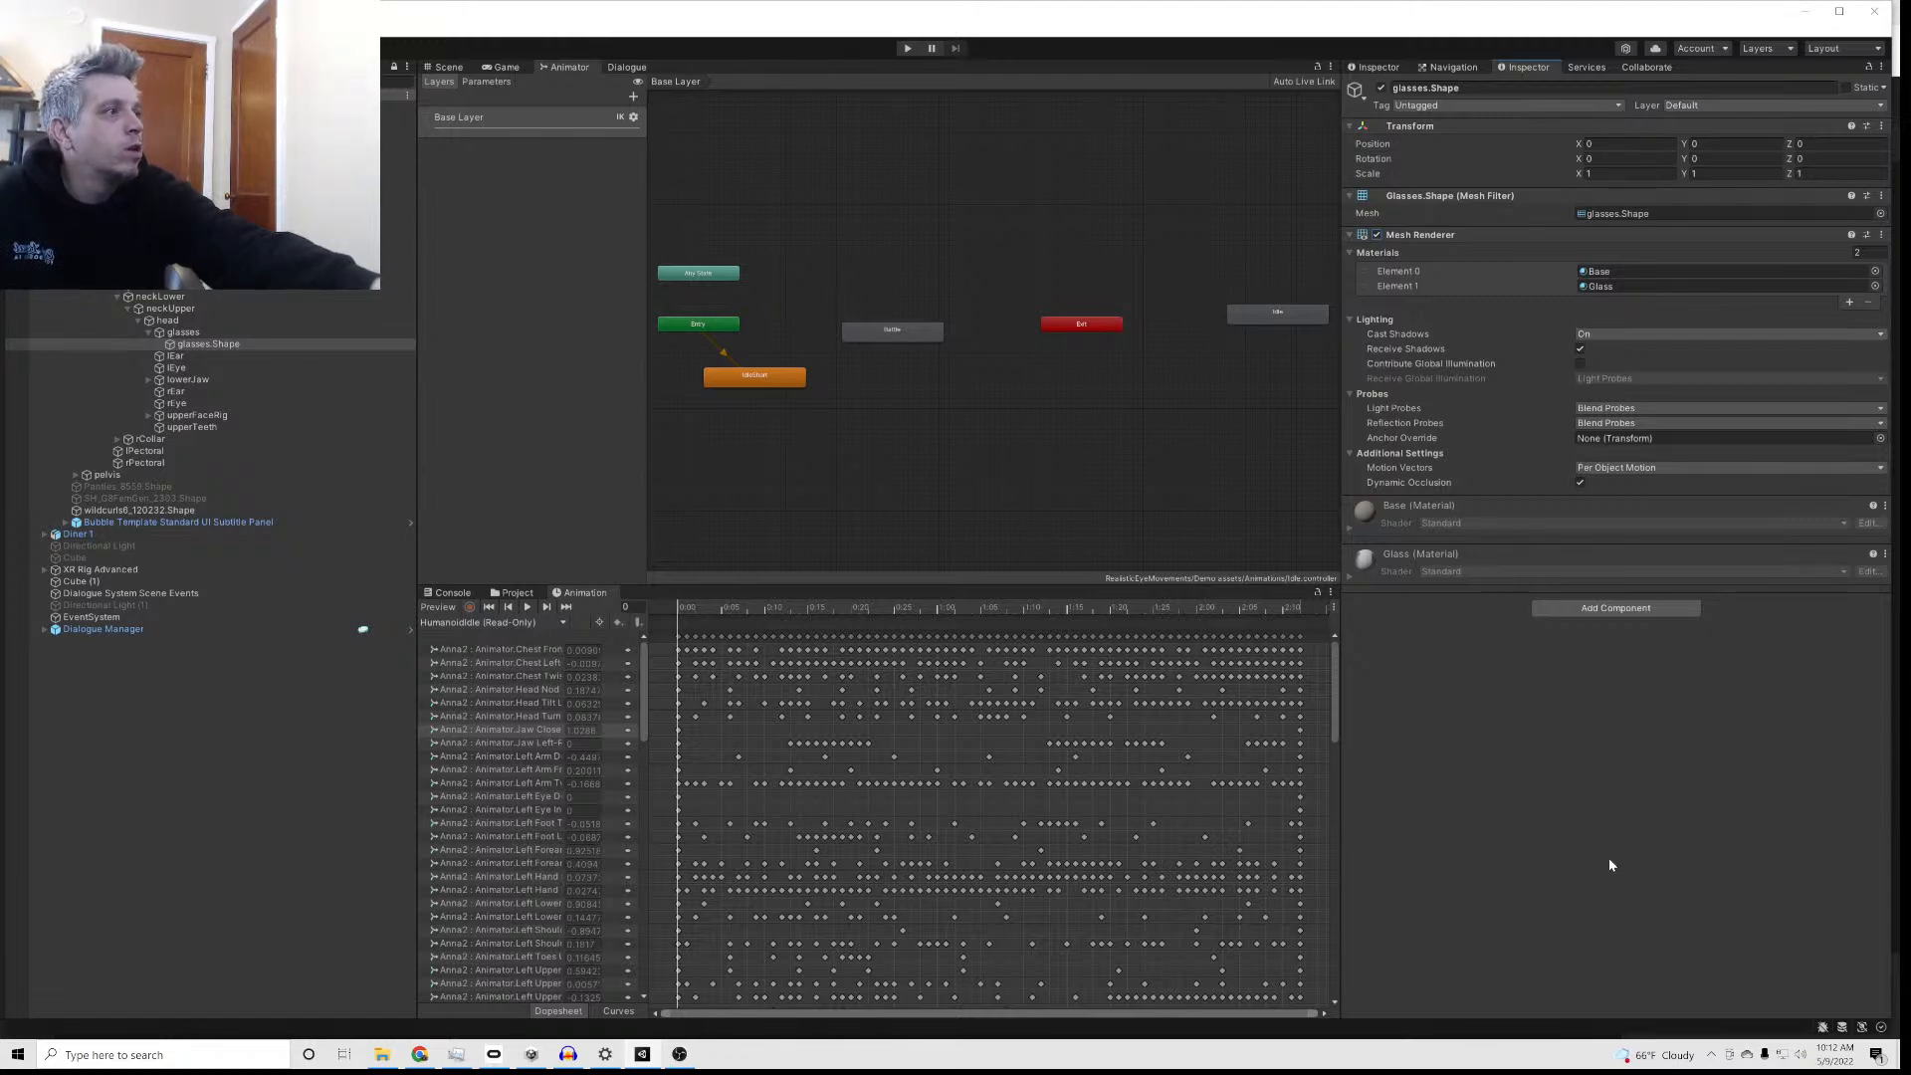
Step: Inspect the character's glasses up close in the scene view and locate their Glass material
click(1589, 286)
click(447, 67)
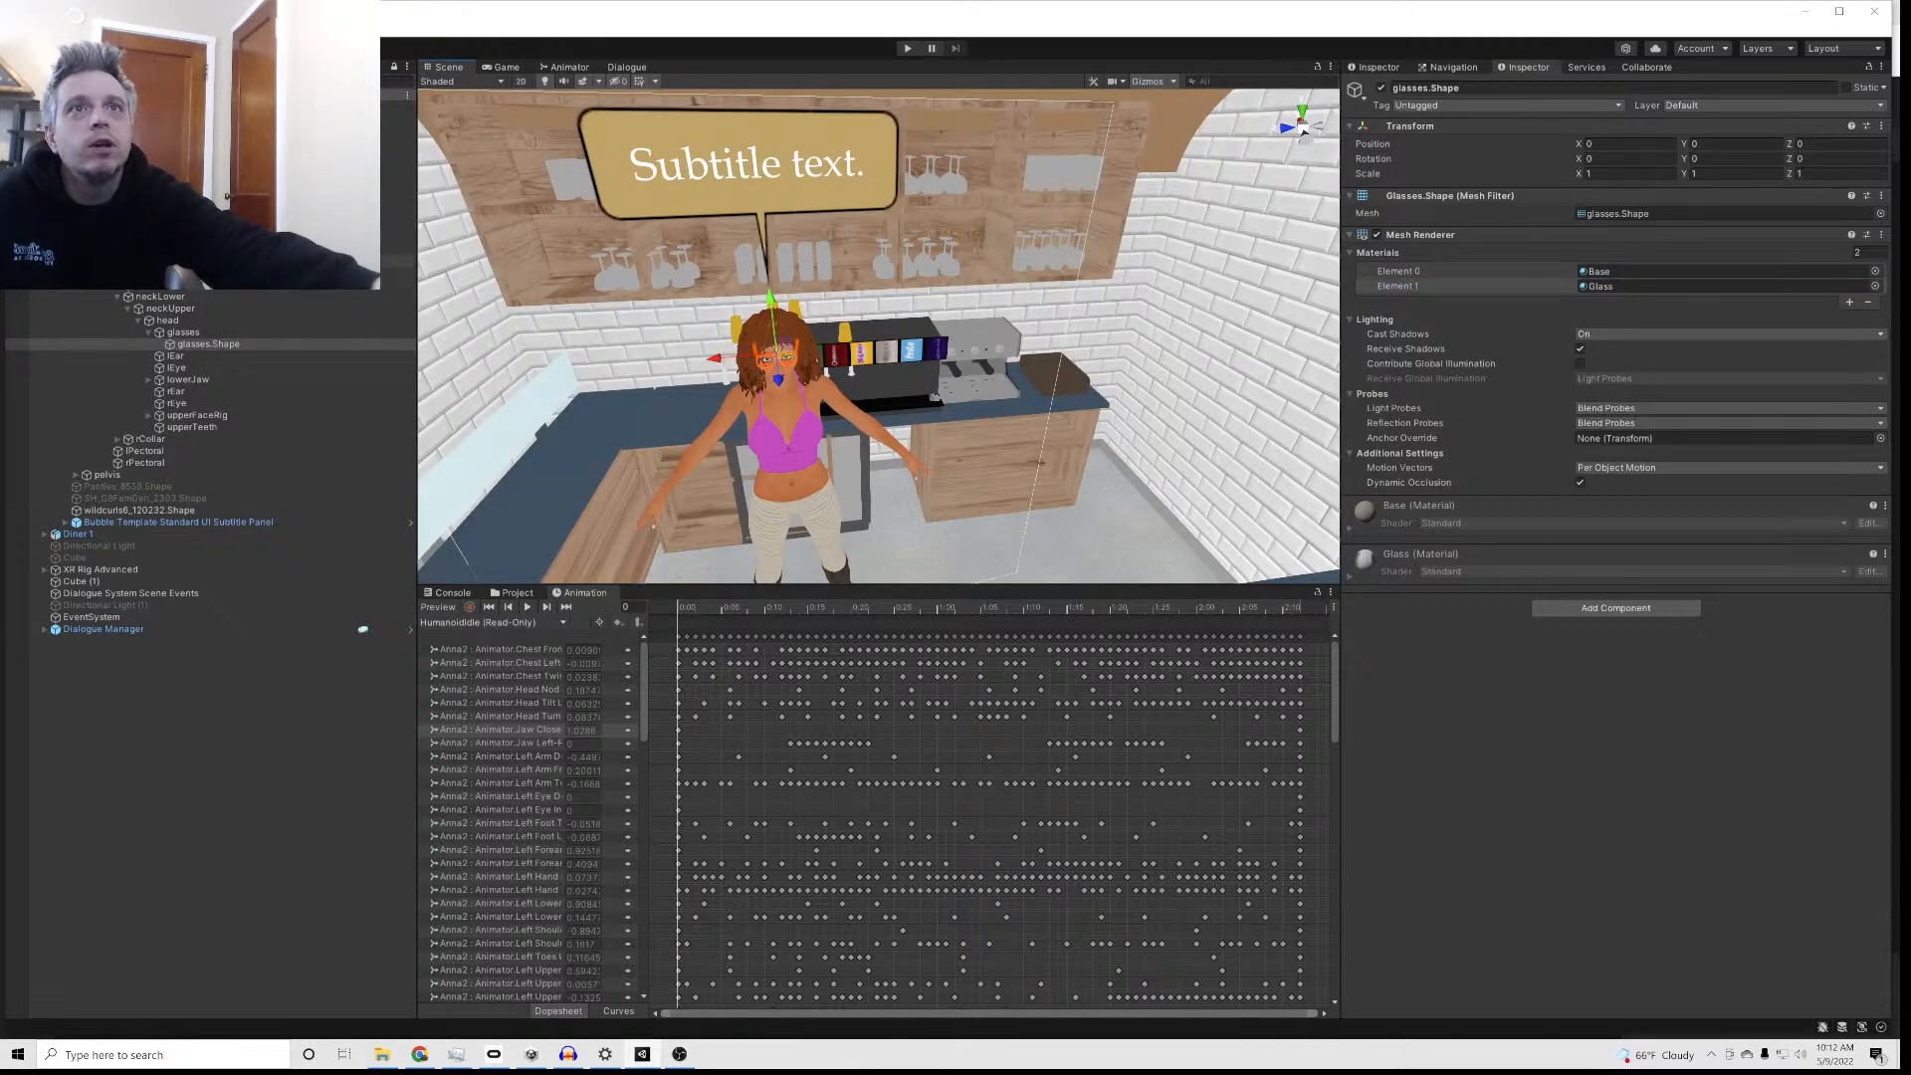
double_click(168, 344)
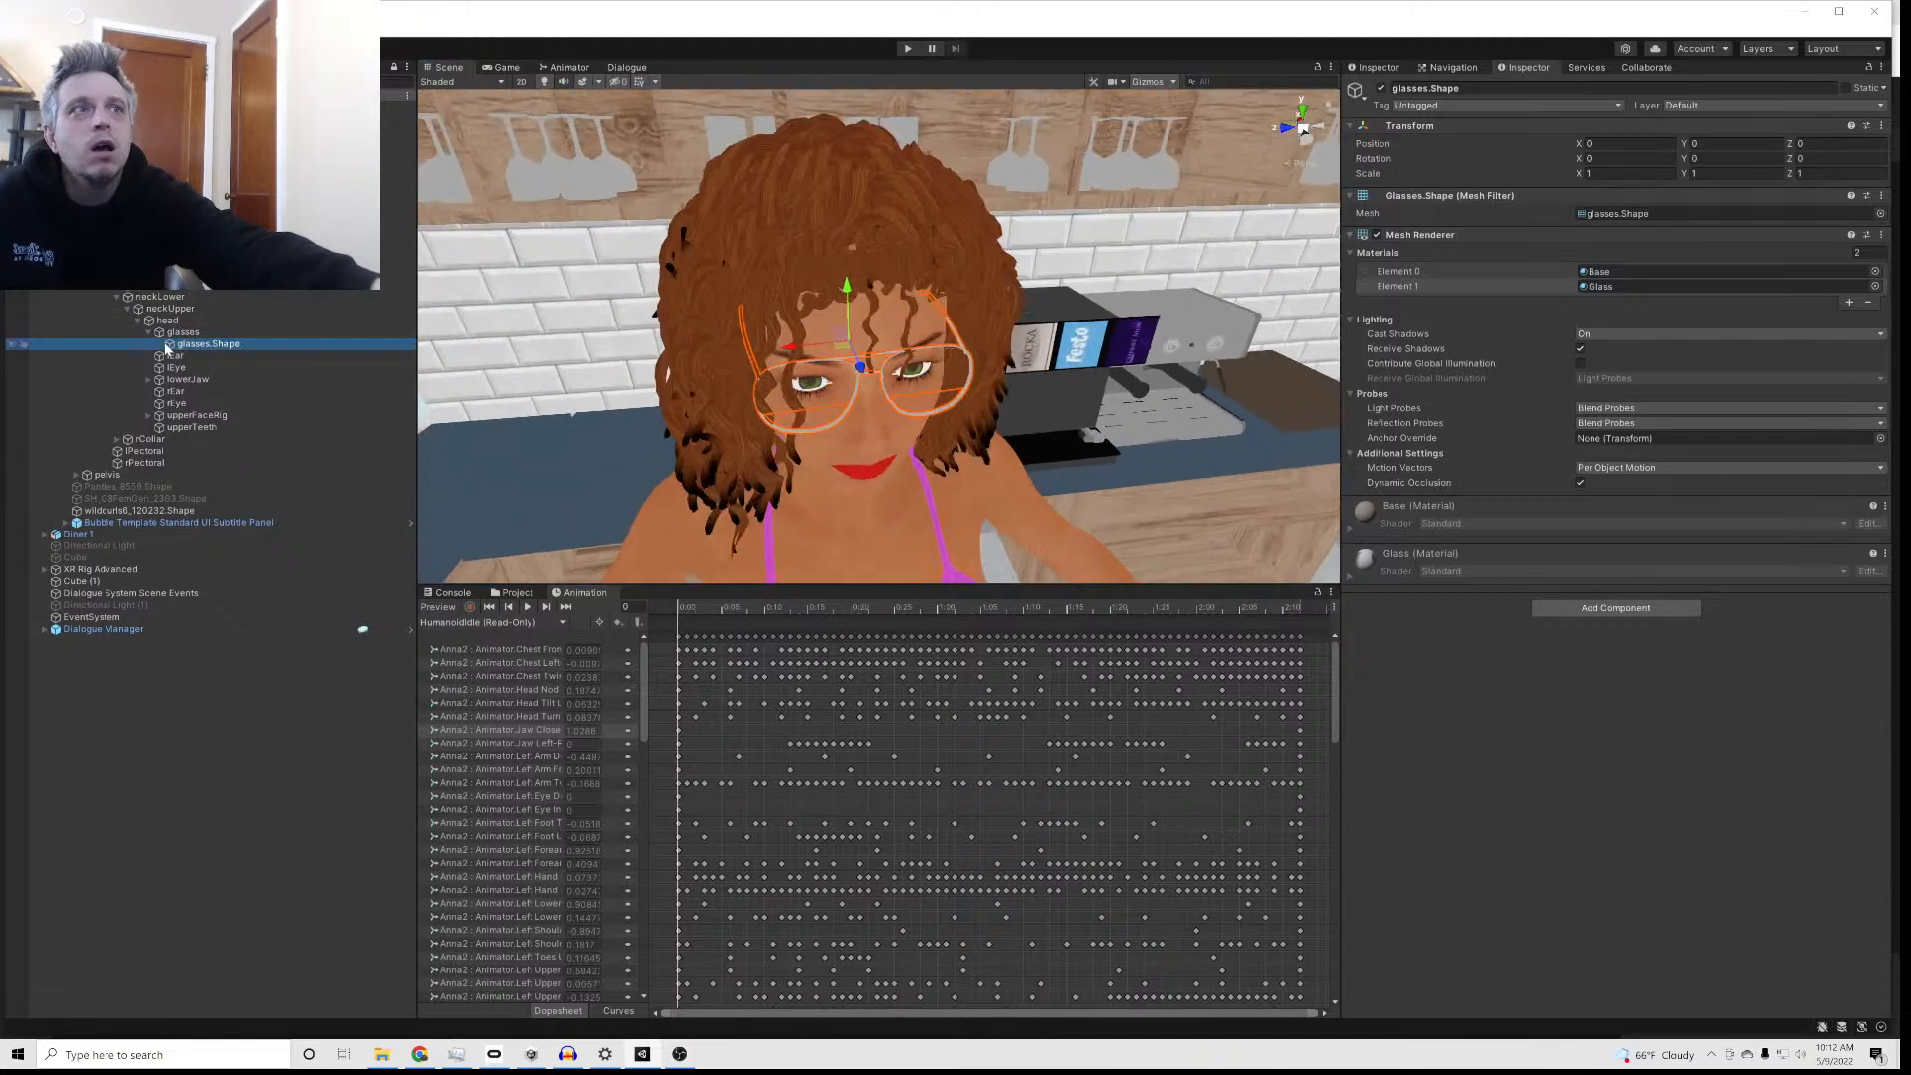
alt+drag(708, 337, 639, 184)
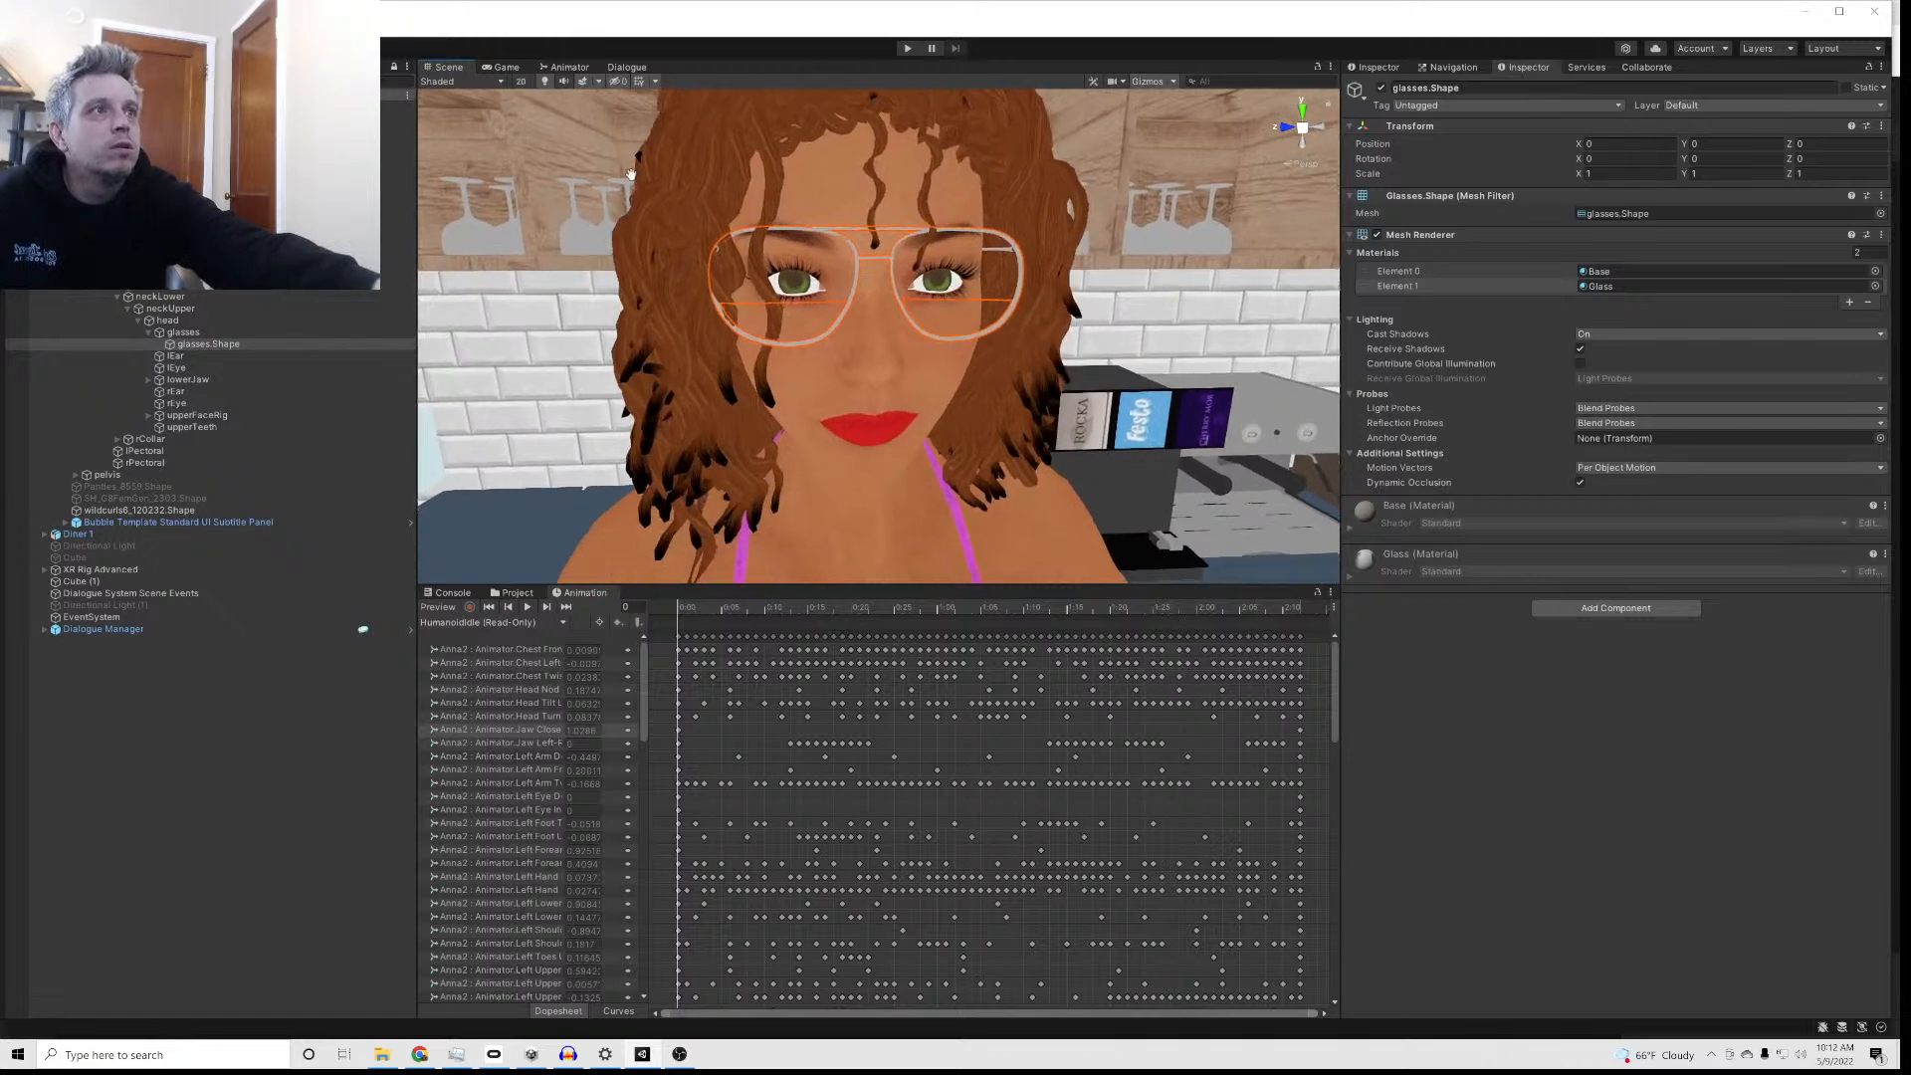
middle_drag(639, 184, 613, 160)
click(1632, 286)
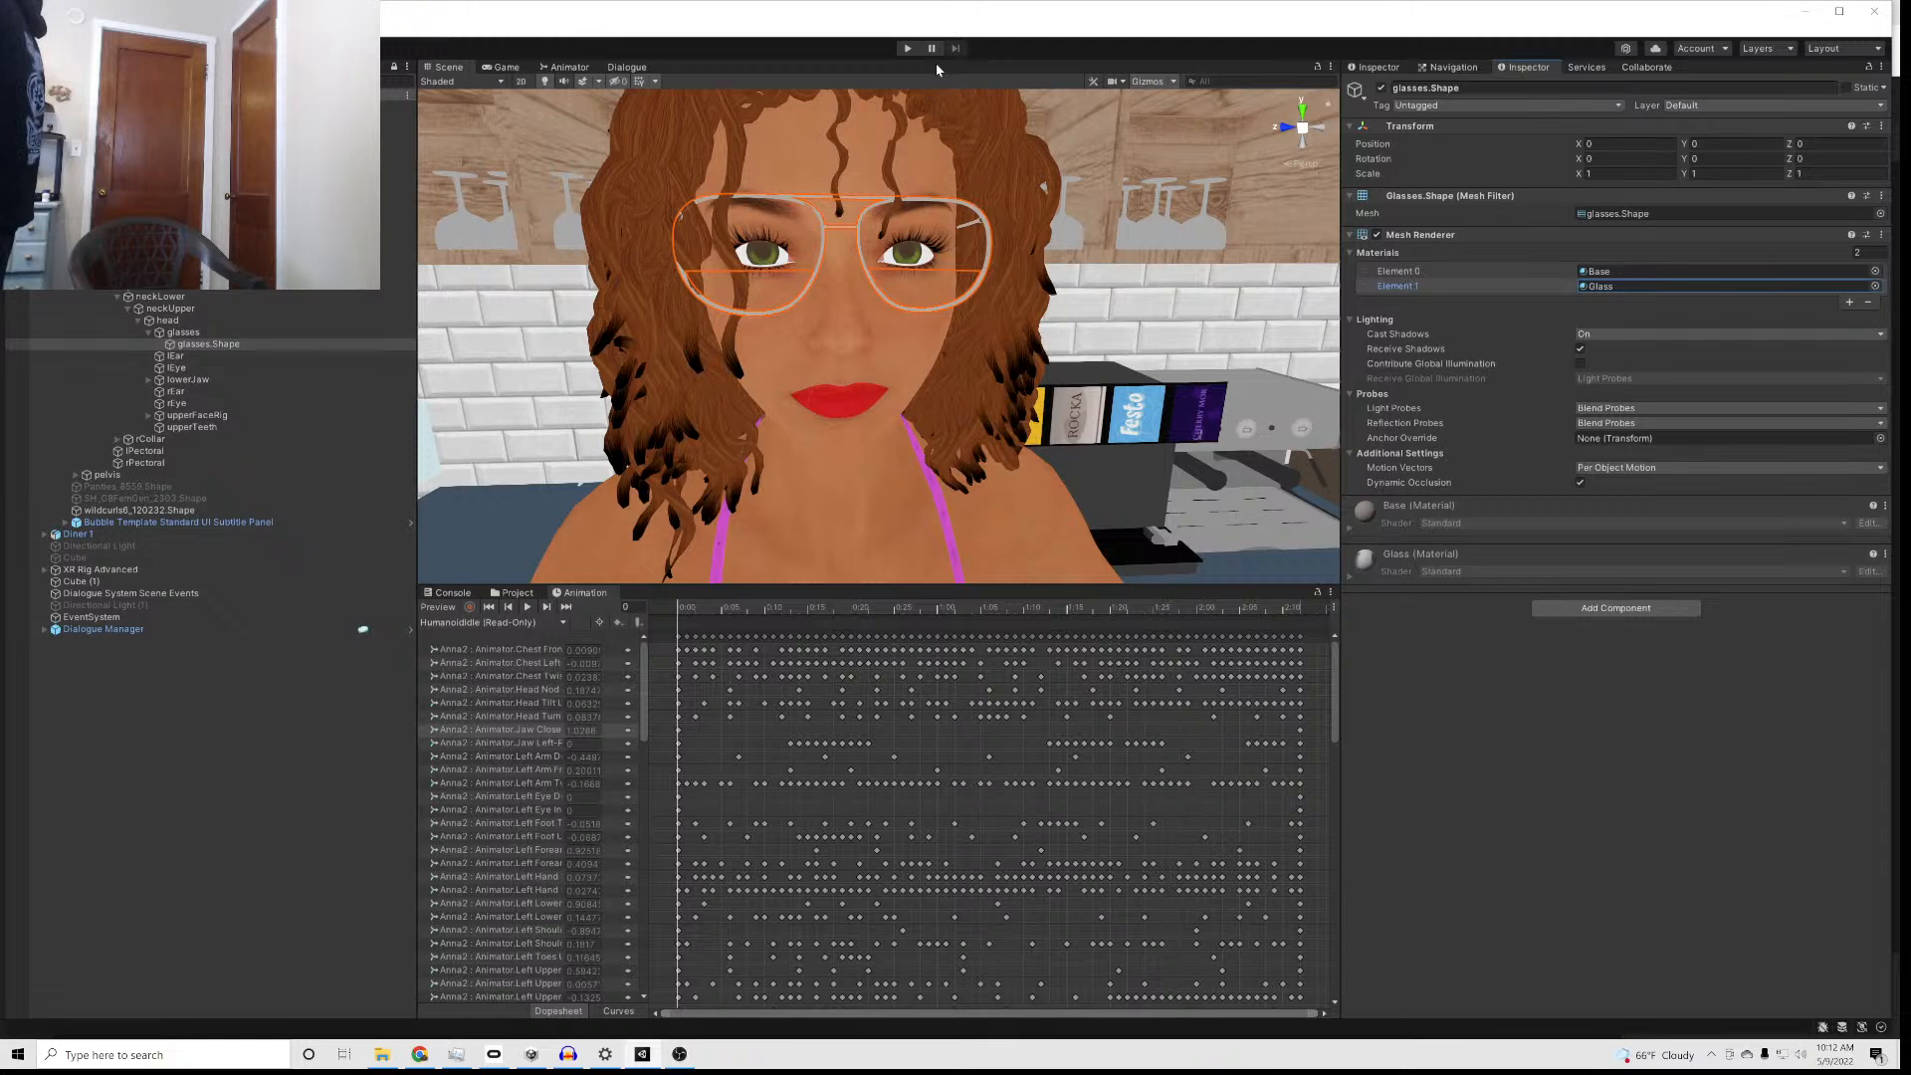
Step: Play-test the scene with the character's glasses enabled and stop the run
click(903, 50)
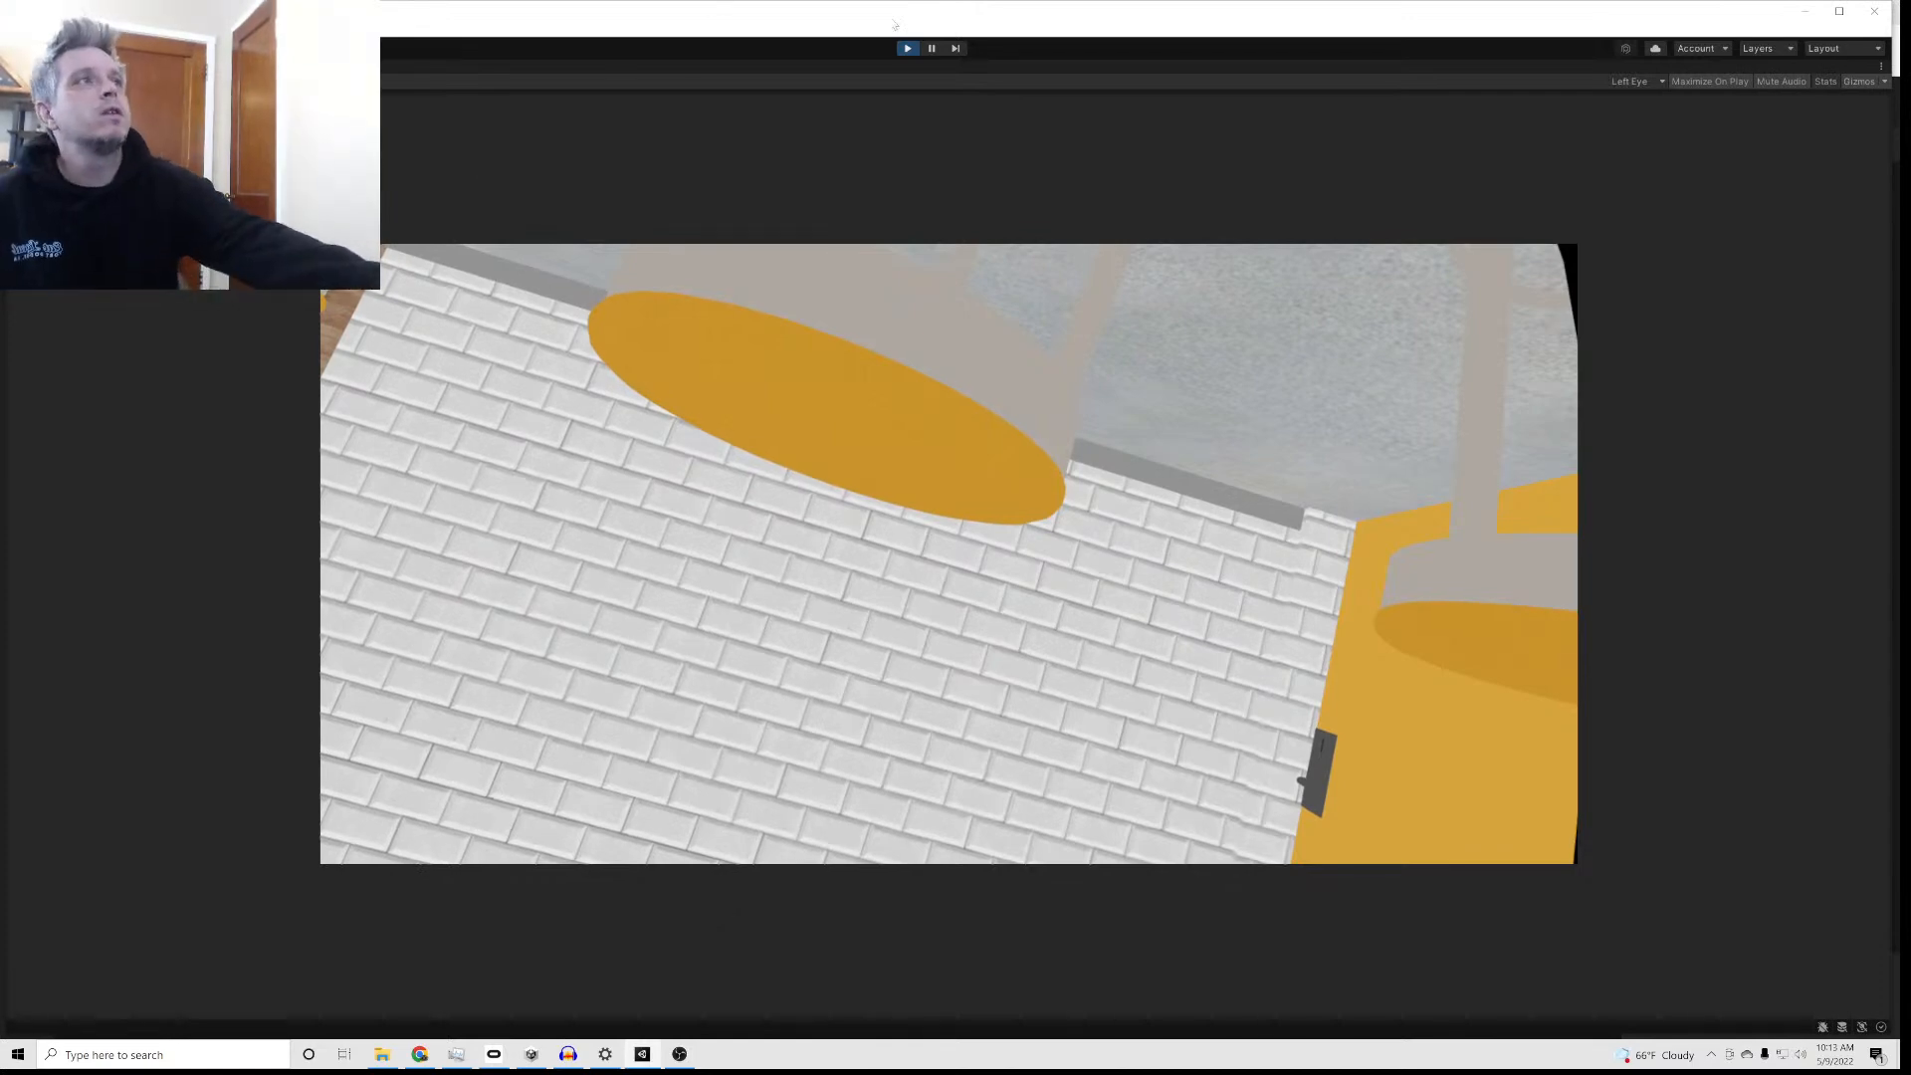
click(909, 48)
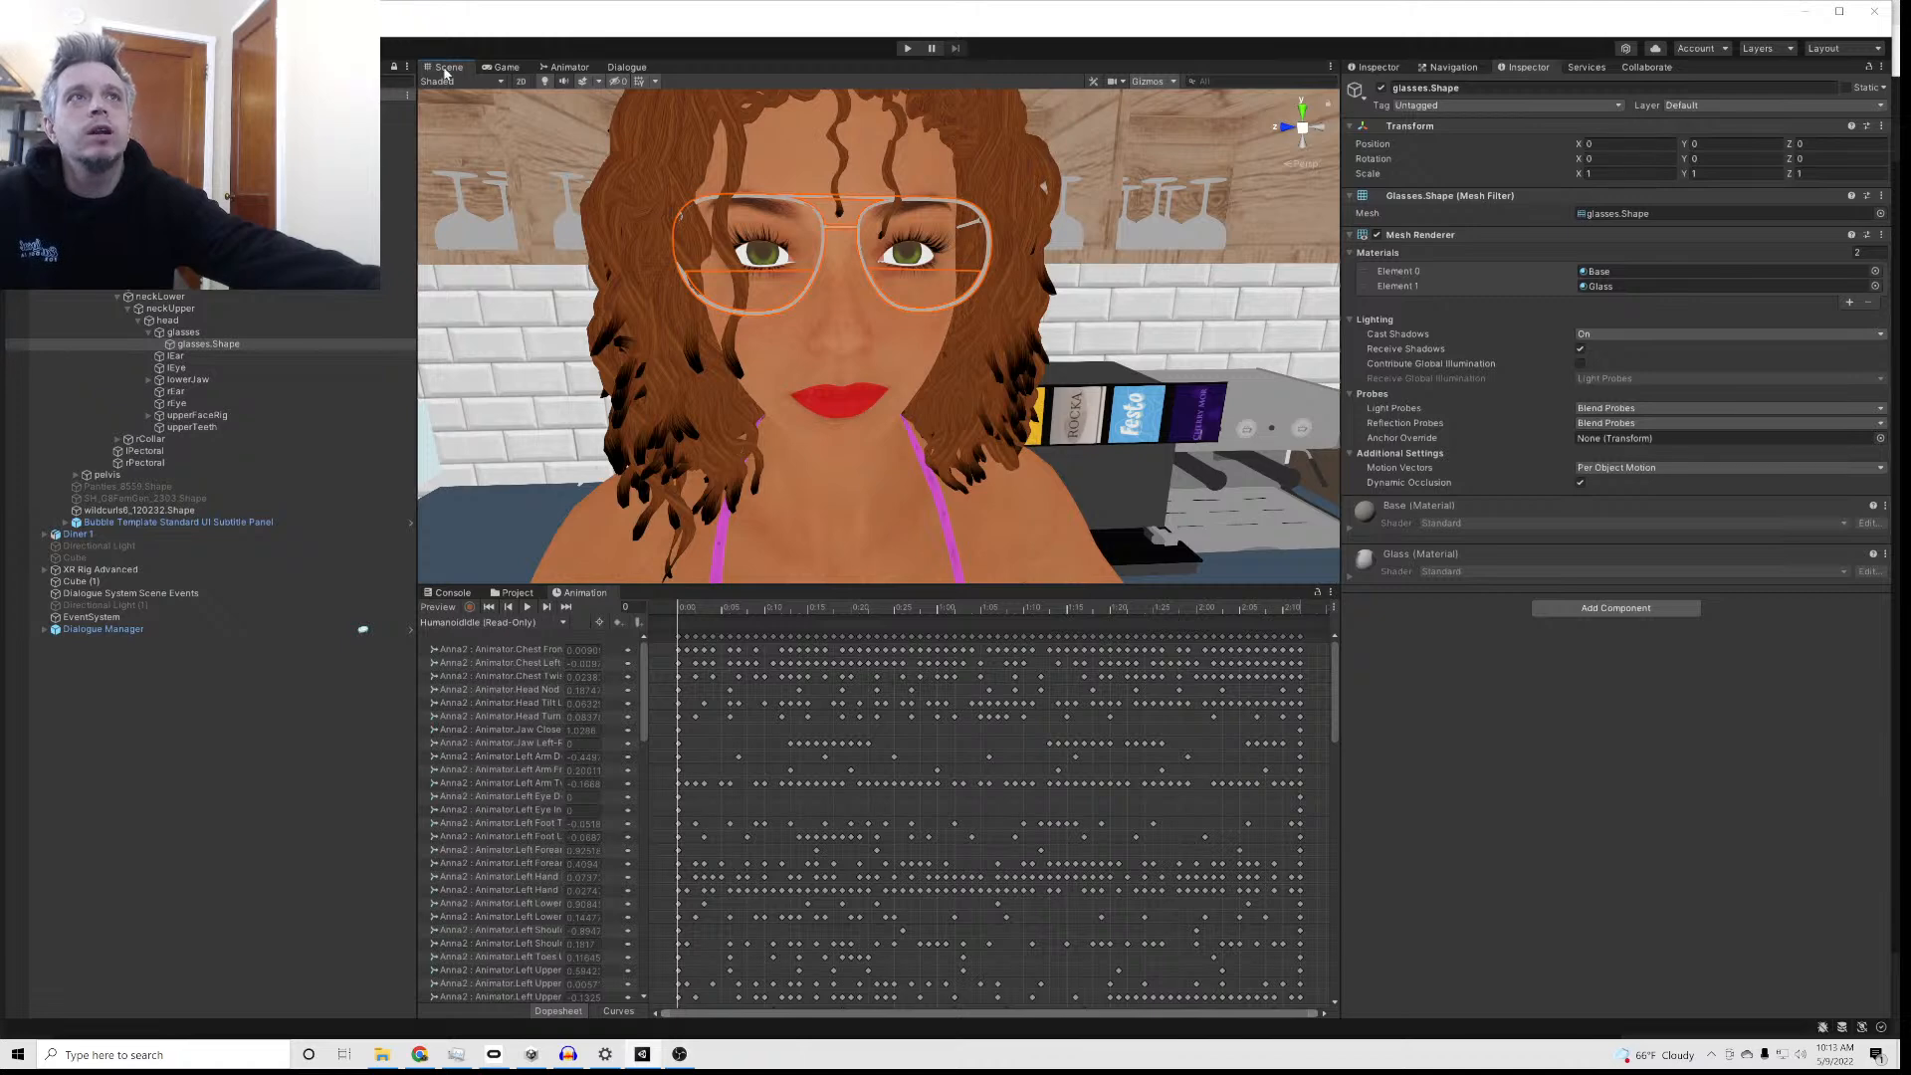
Step: Compare the keyframes of the Great Sword Idle clip with those of the HumanoidIdle clip
click(627, 67)
click(453, 67)
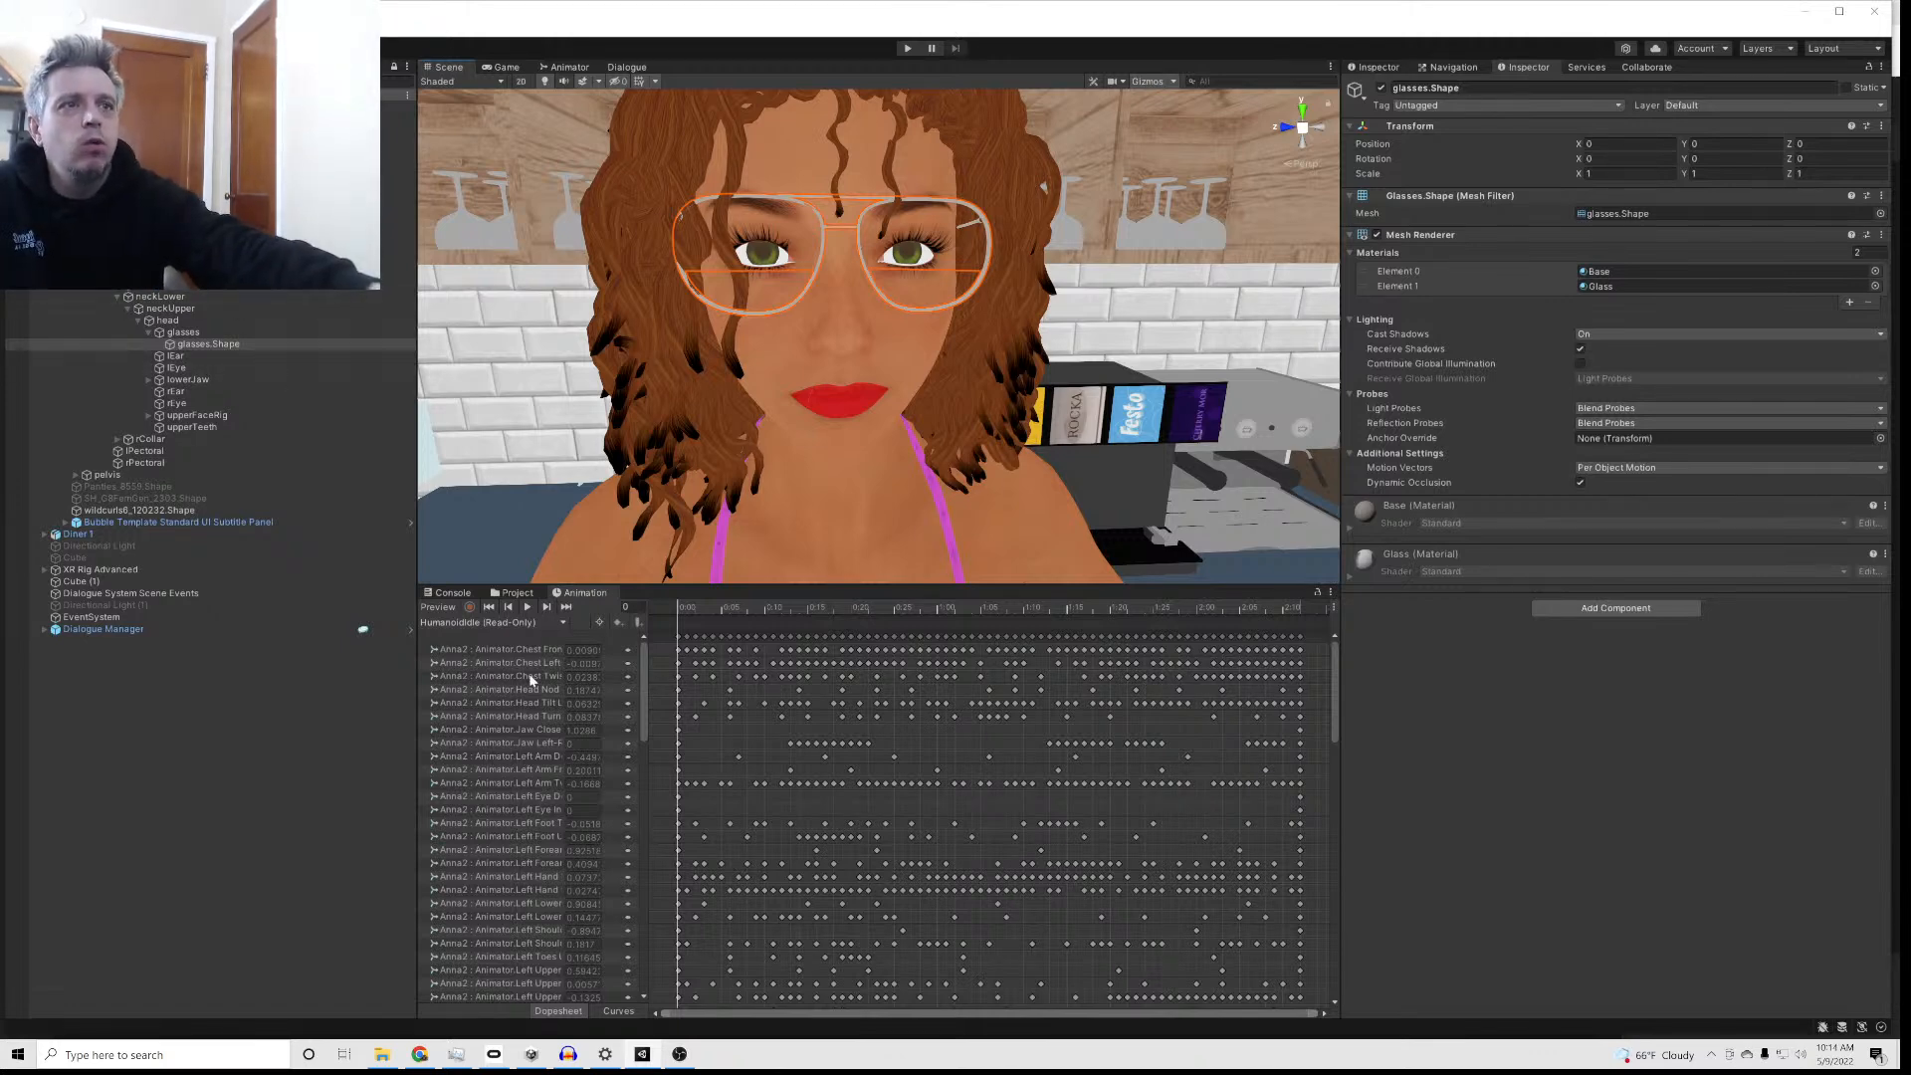
click(471, 623)
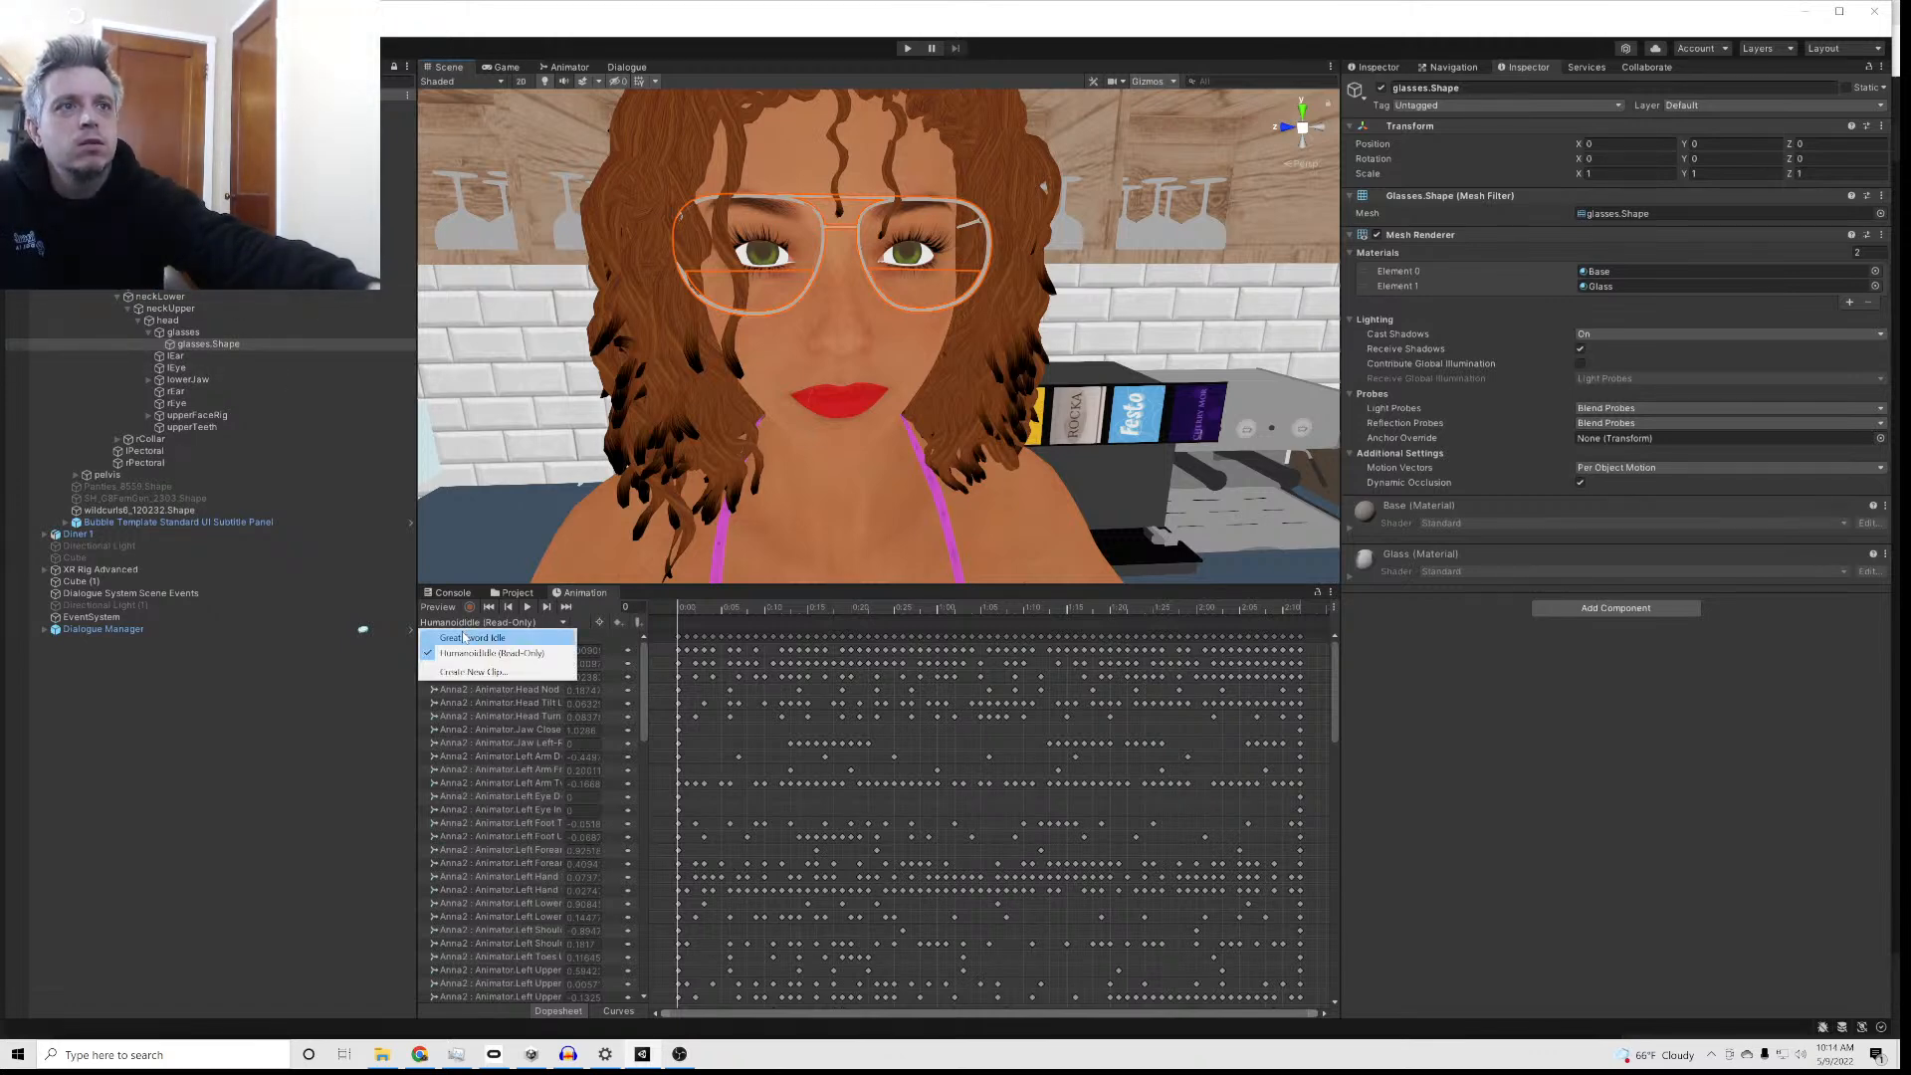
click(464, 637)
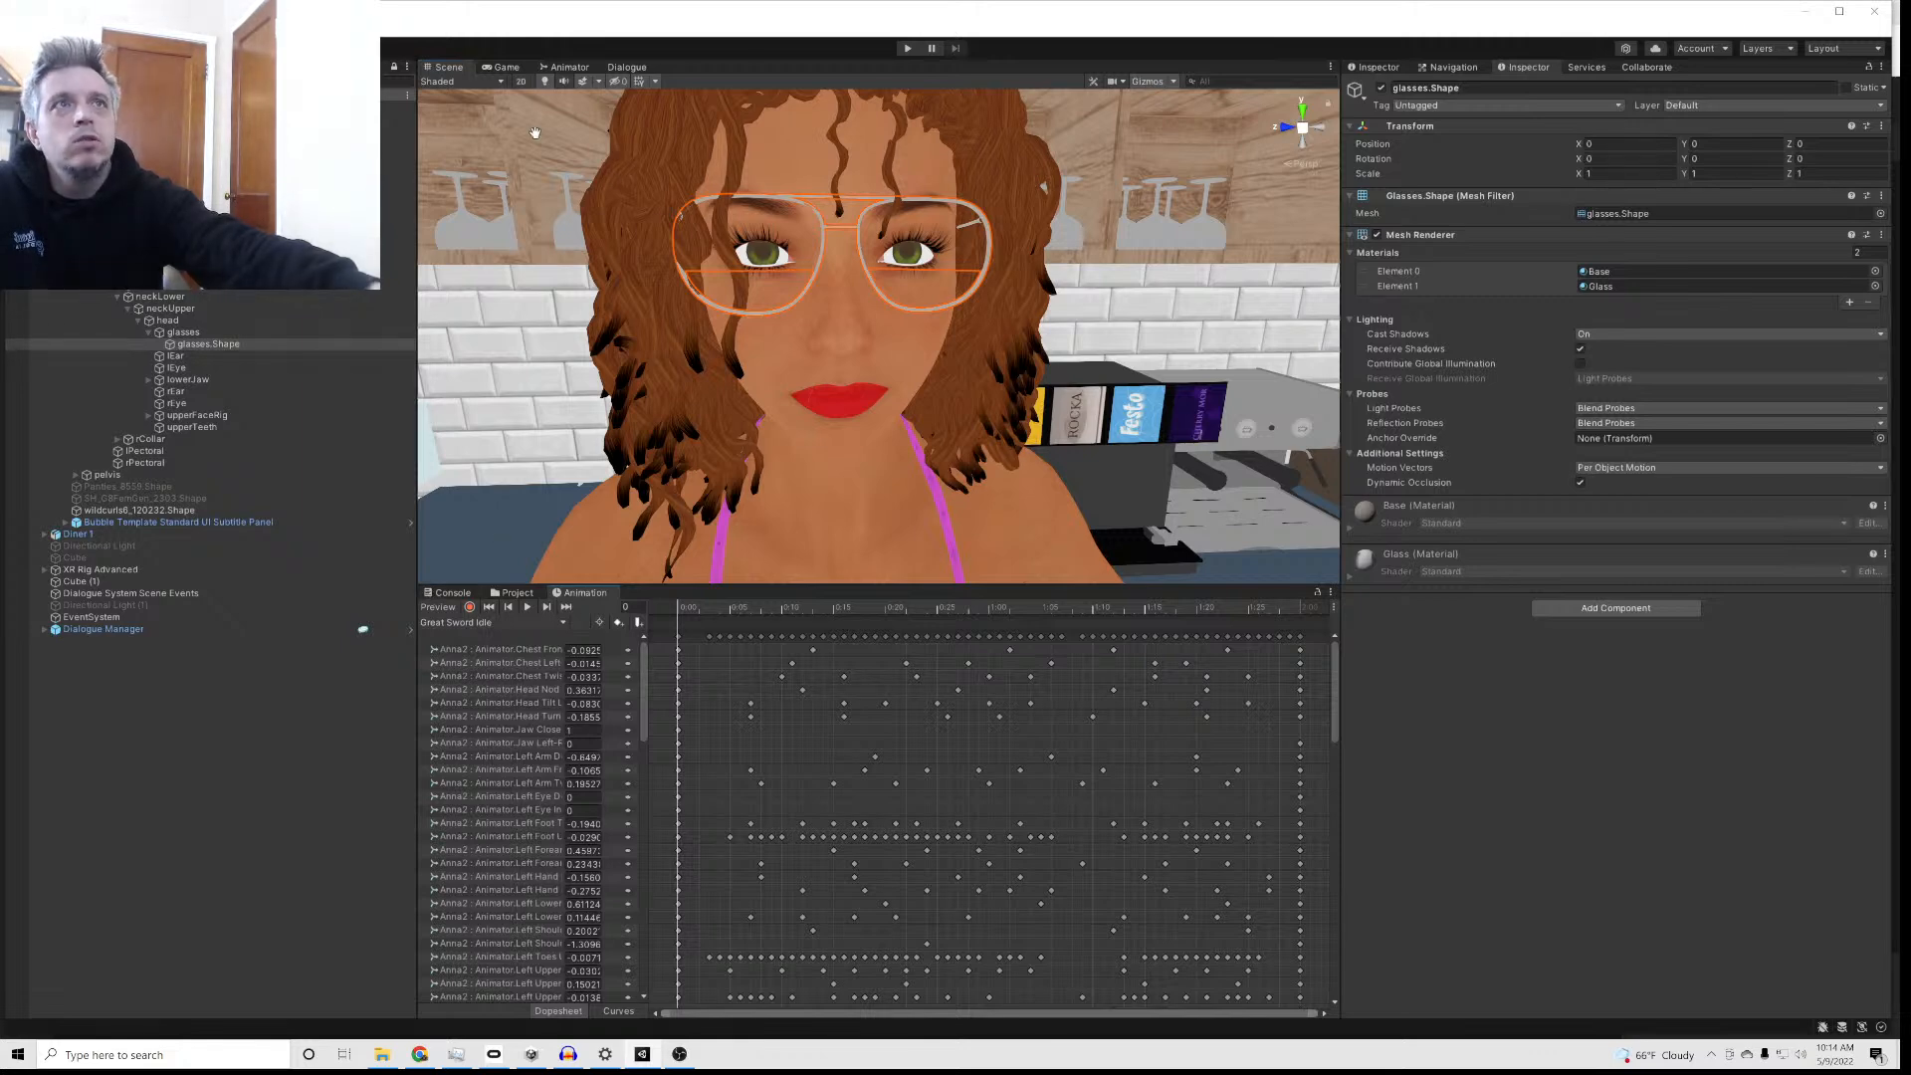
click(485, 625)
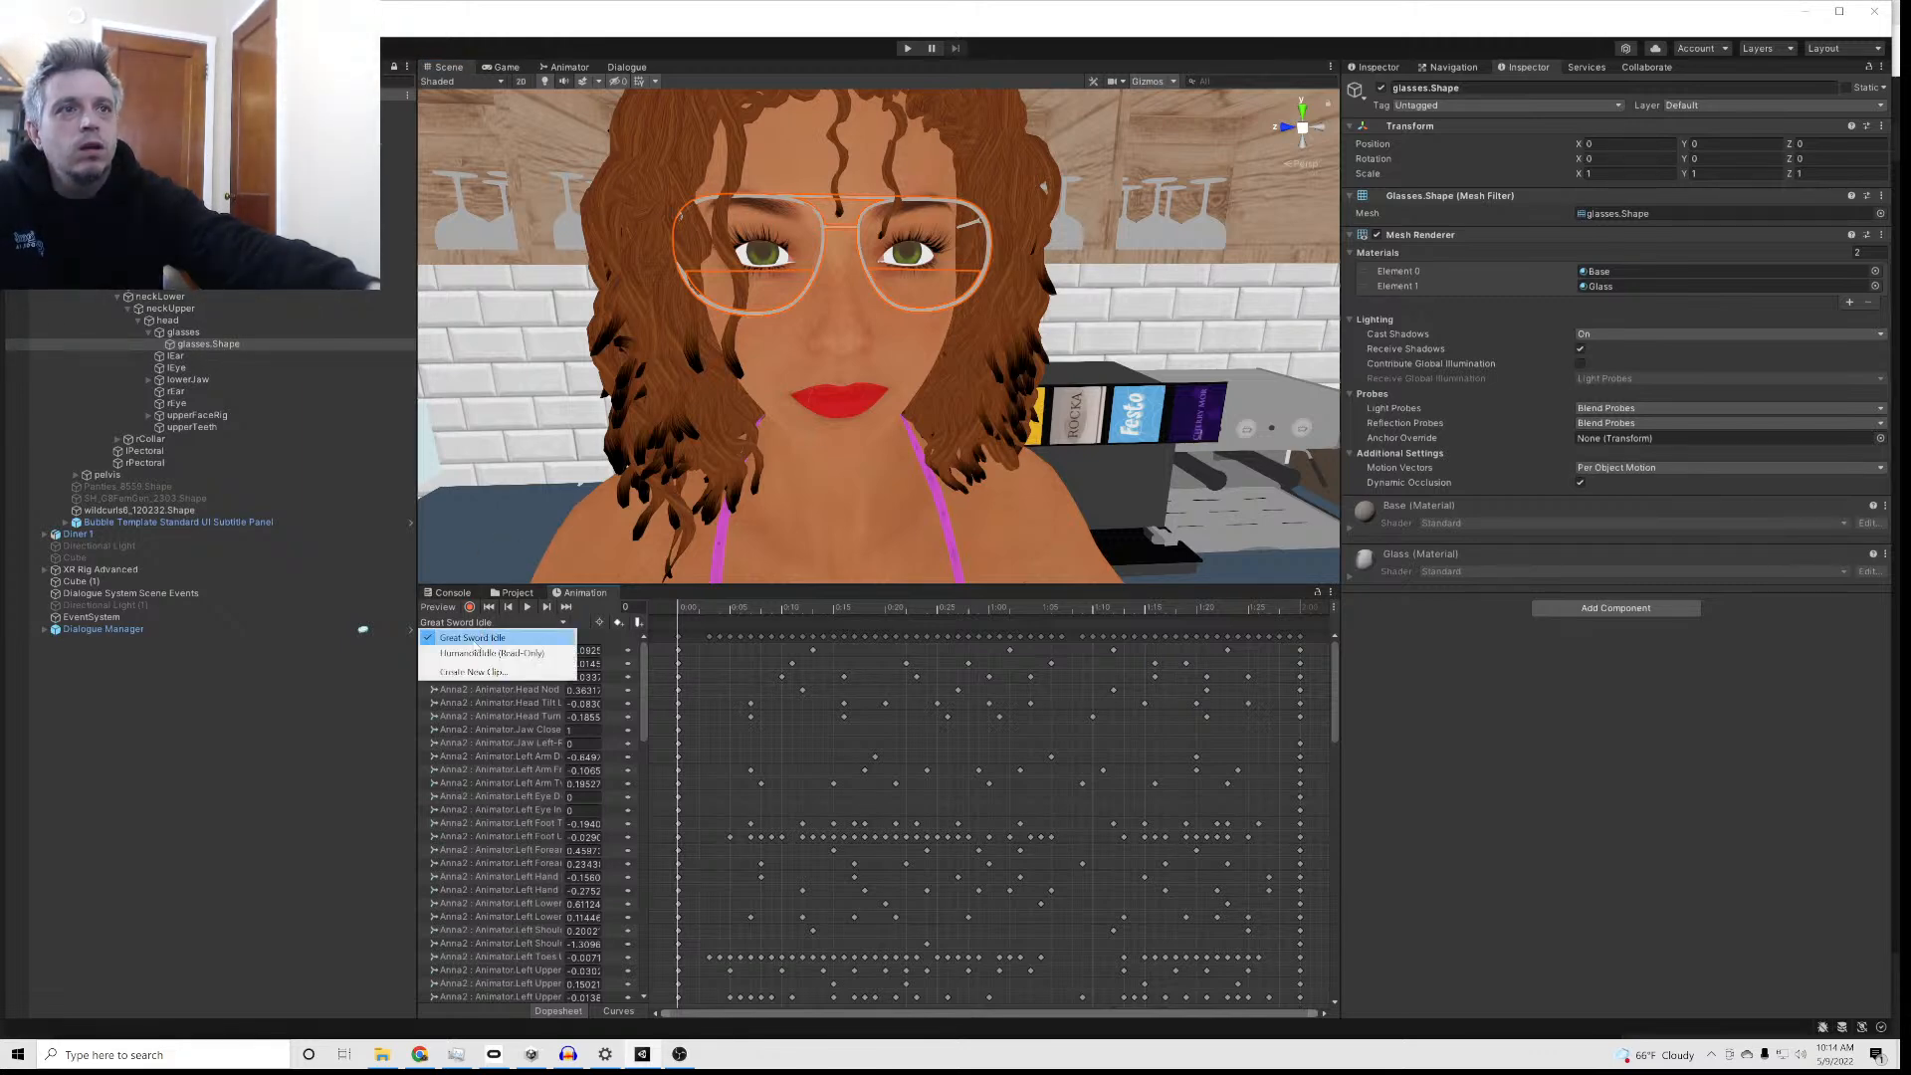
click(469, 656)
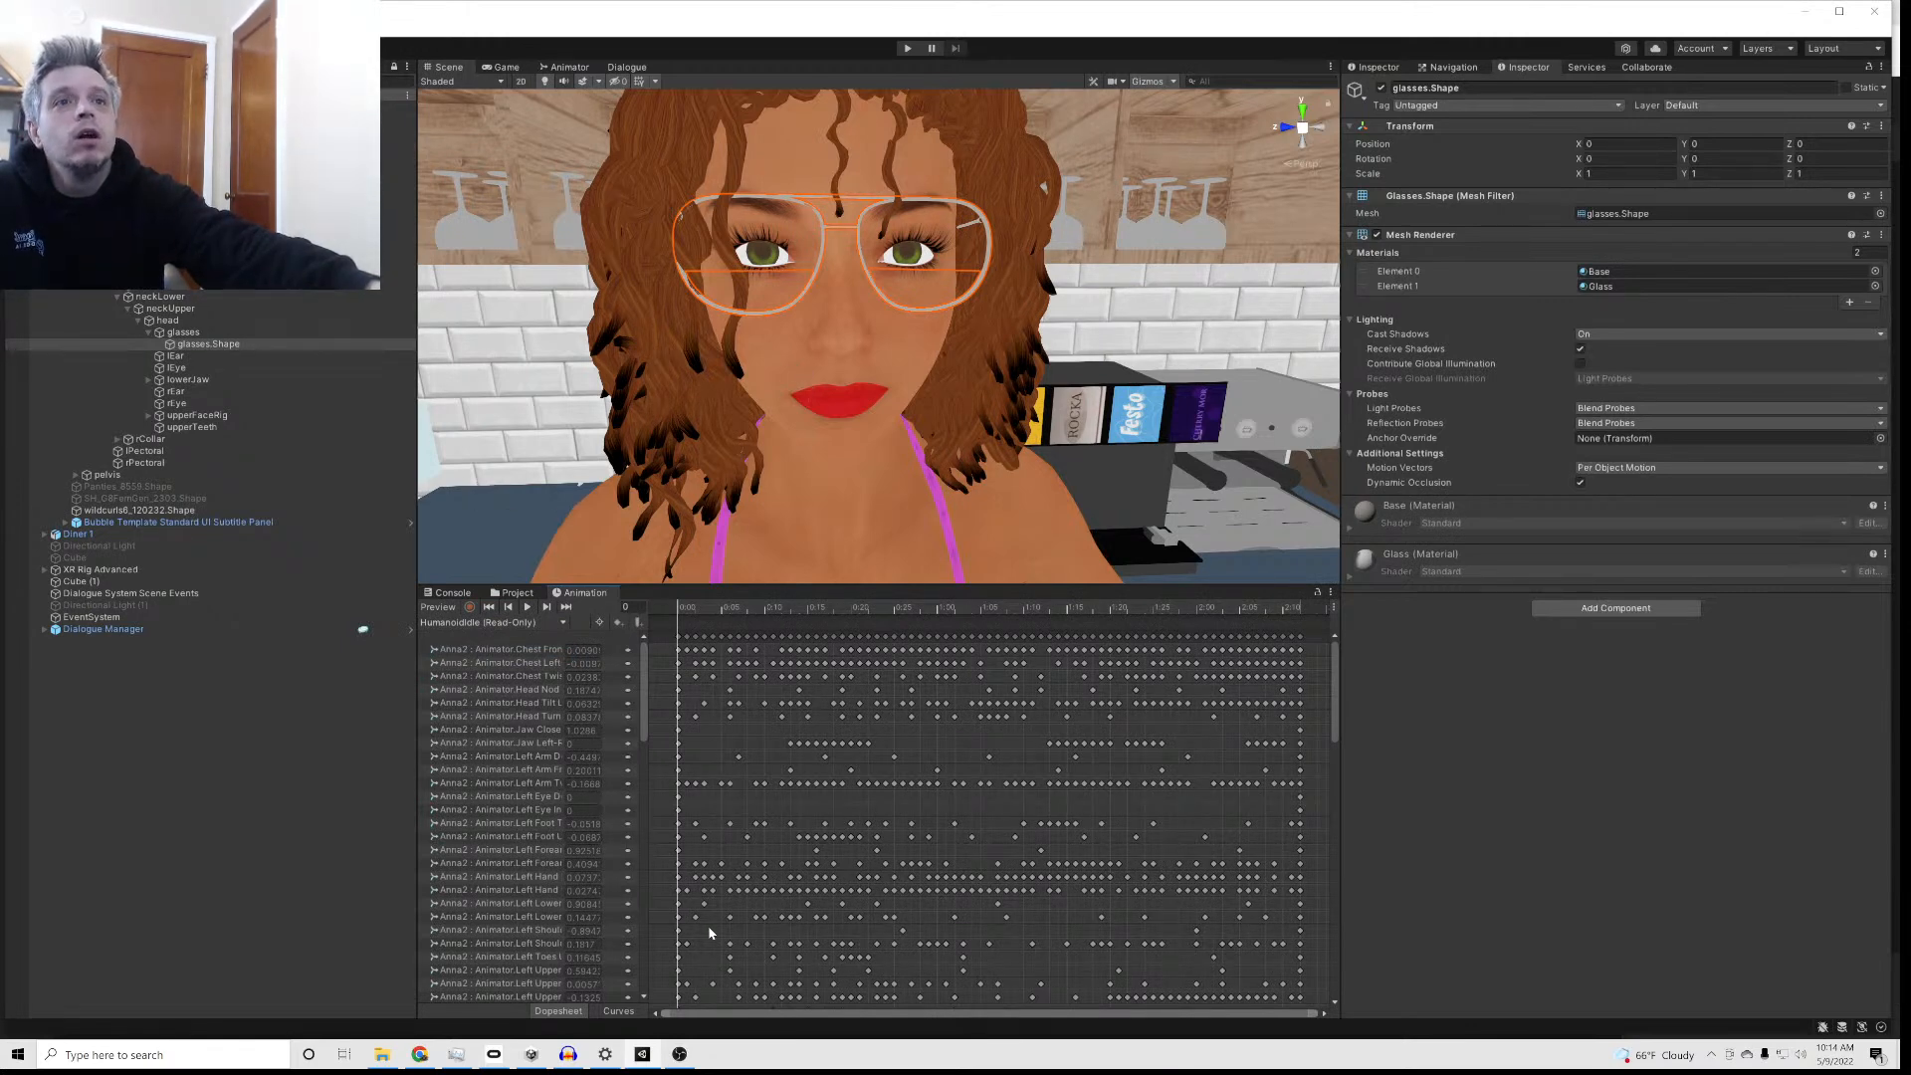
Step: Switch to the browser to check the stream dashboard and Mixamo animation library, and return to Unity
click(421, 1060)
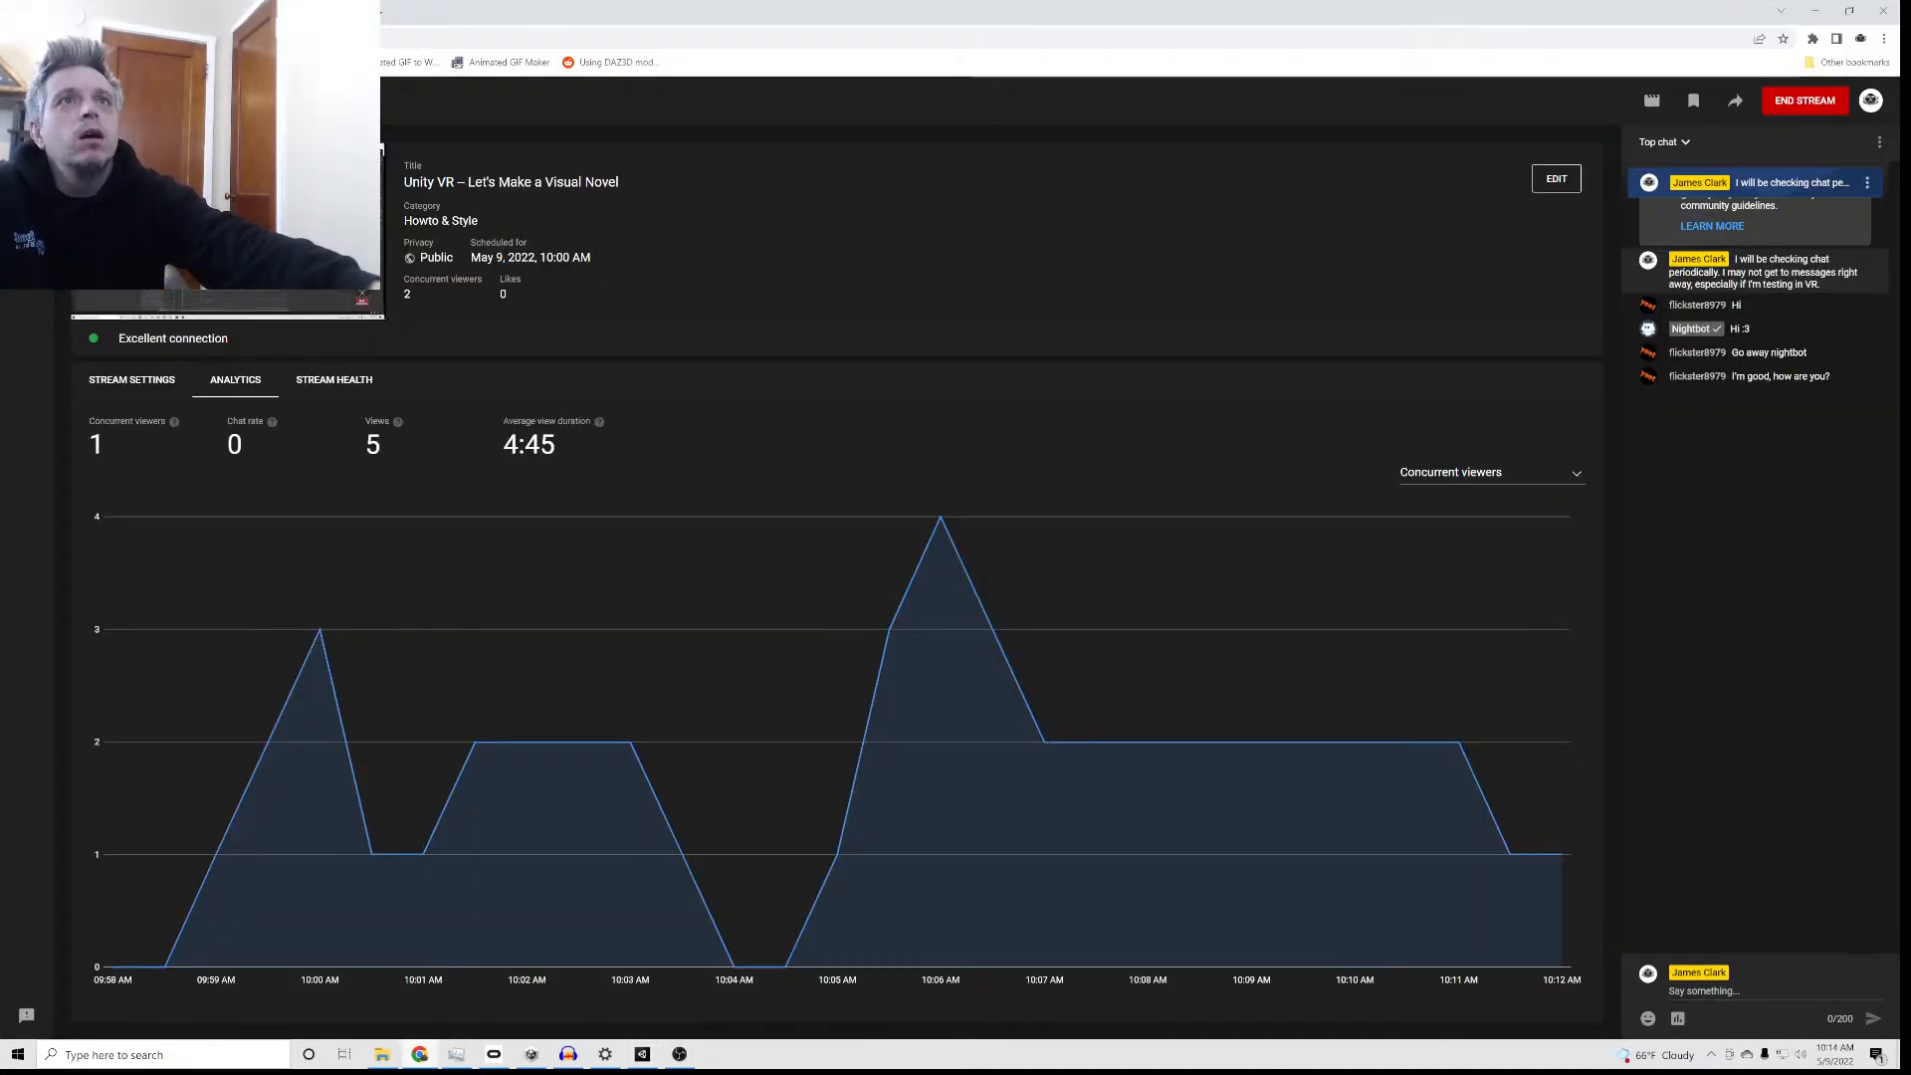
key(ctrl+Tab)
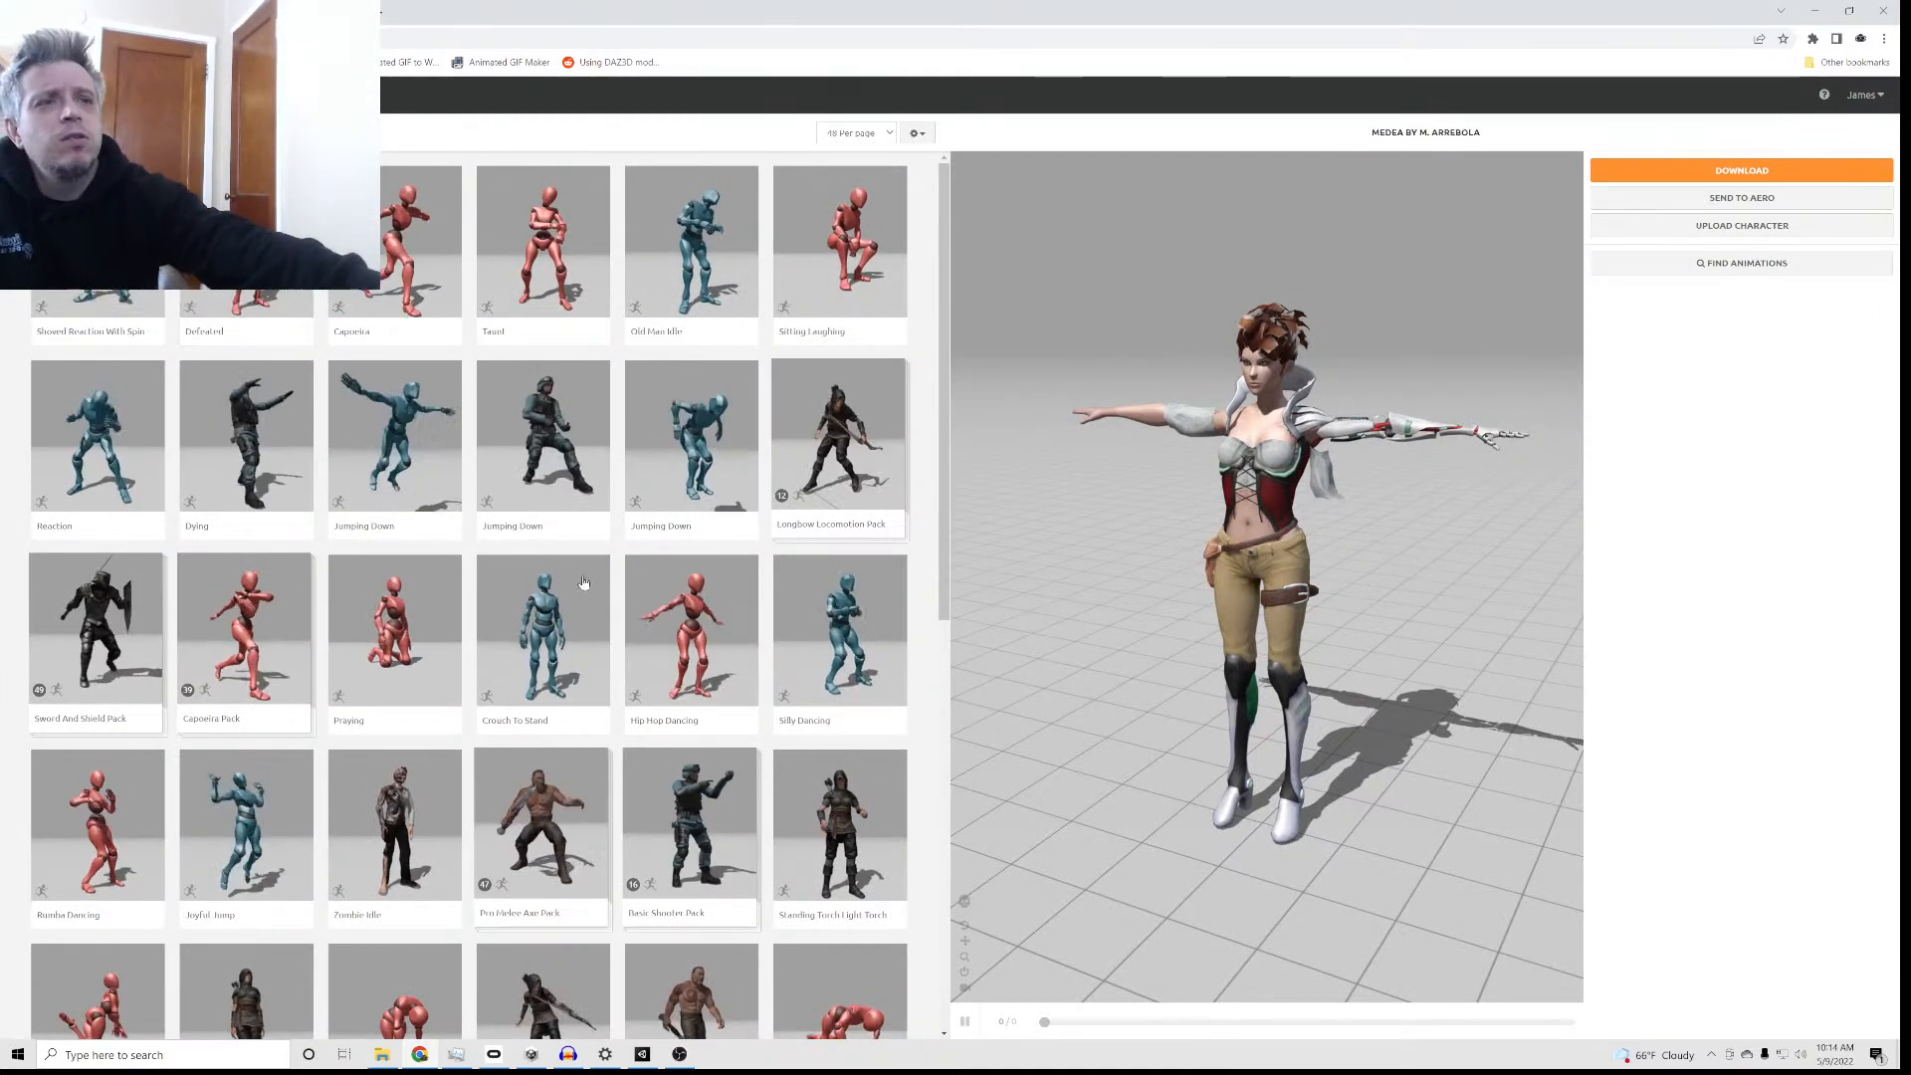
click(642, 1057)
Step: In the Meeting conversation, make room between START and Hello and add a child node directly under START
click(627, 67)
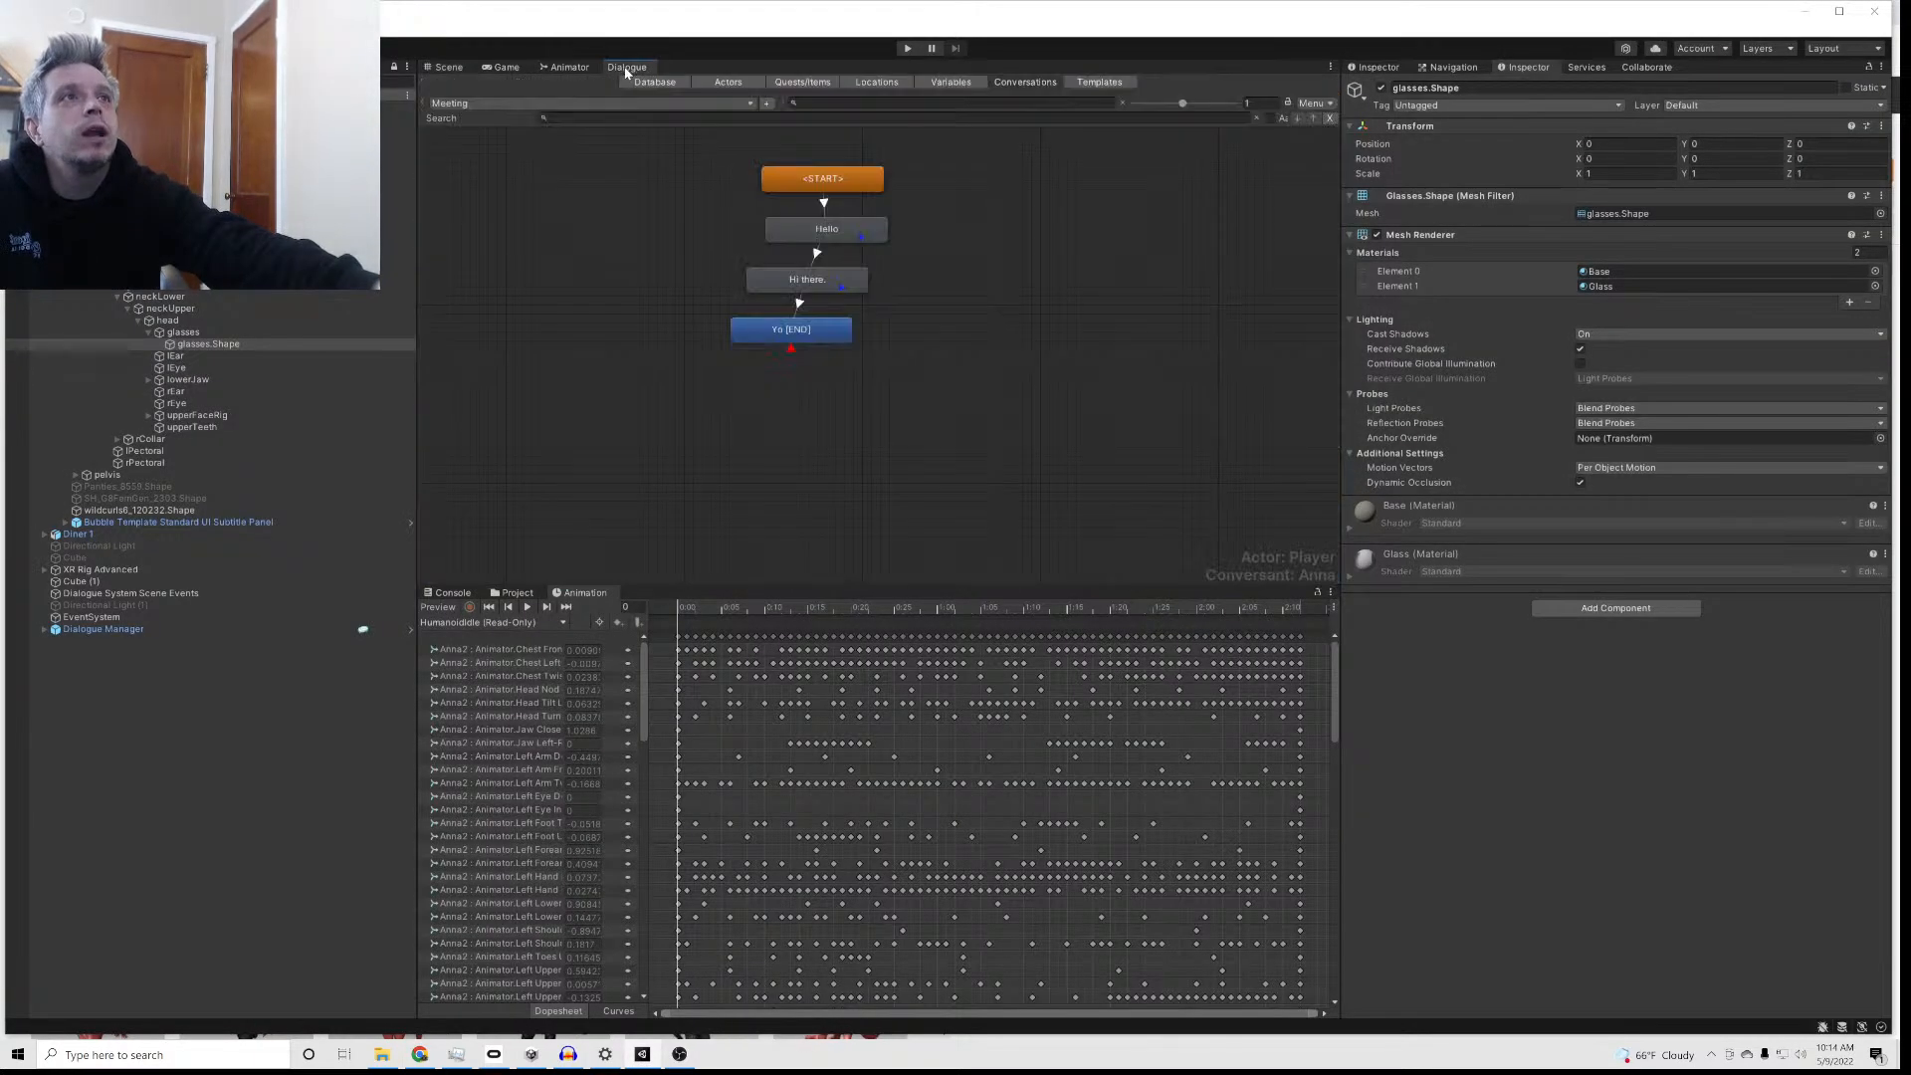
drag(811, 179, 808, 154)
mouse_move(806, 235)
mouse_down()
mouse_move(797, 301)
mouse_move(791, 256)
mouse_up()
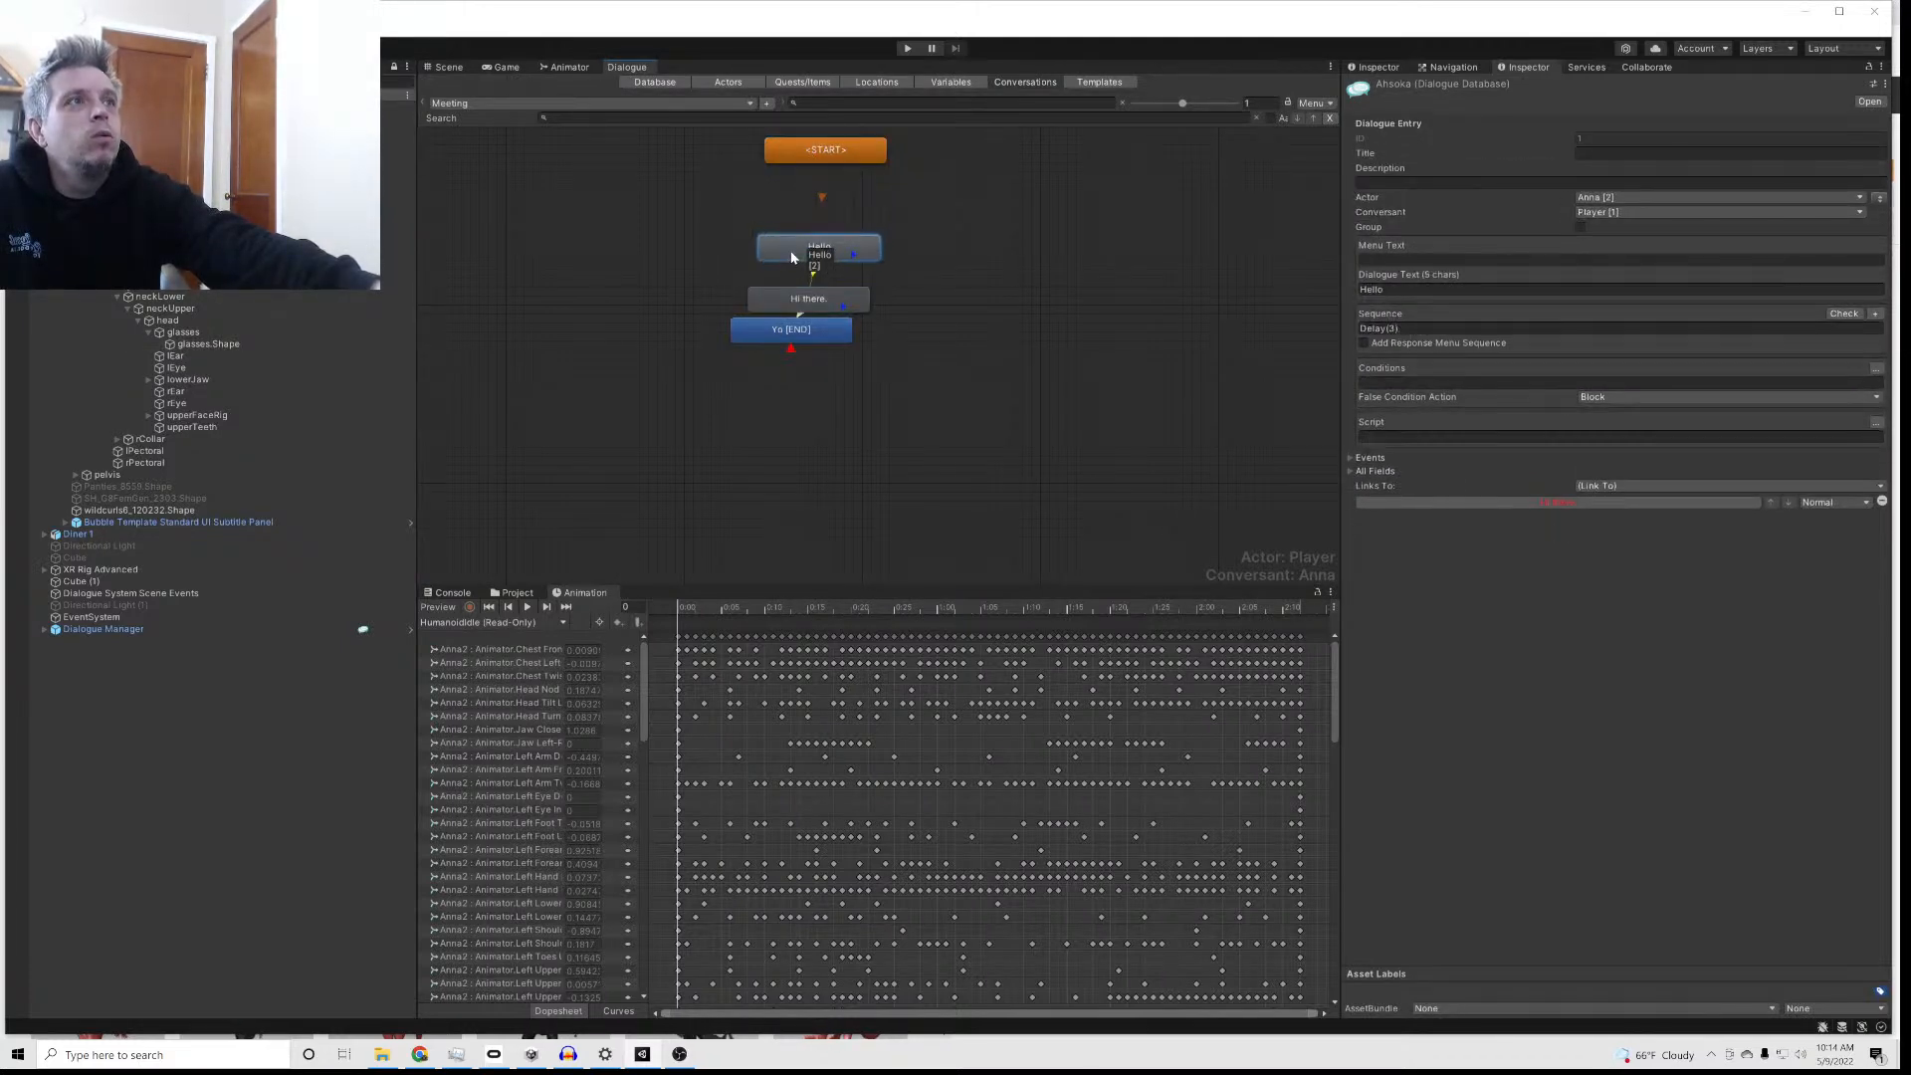
right_click(808, 158)
click(839, 181)
drag(838, 191, 842, 198)
Step: Set the new dialogue node's actor to Player and its conversant to Anna
click(1614, 197)
click(1612, 227)
click(1611, 212)
click(1613, 258)
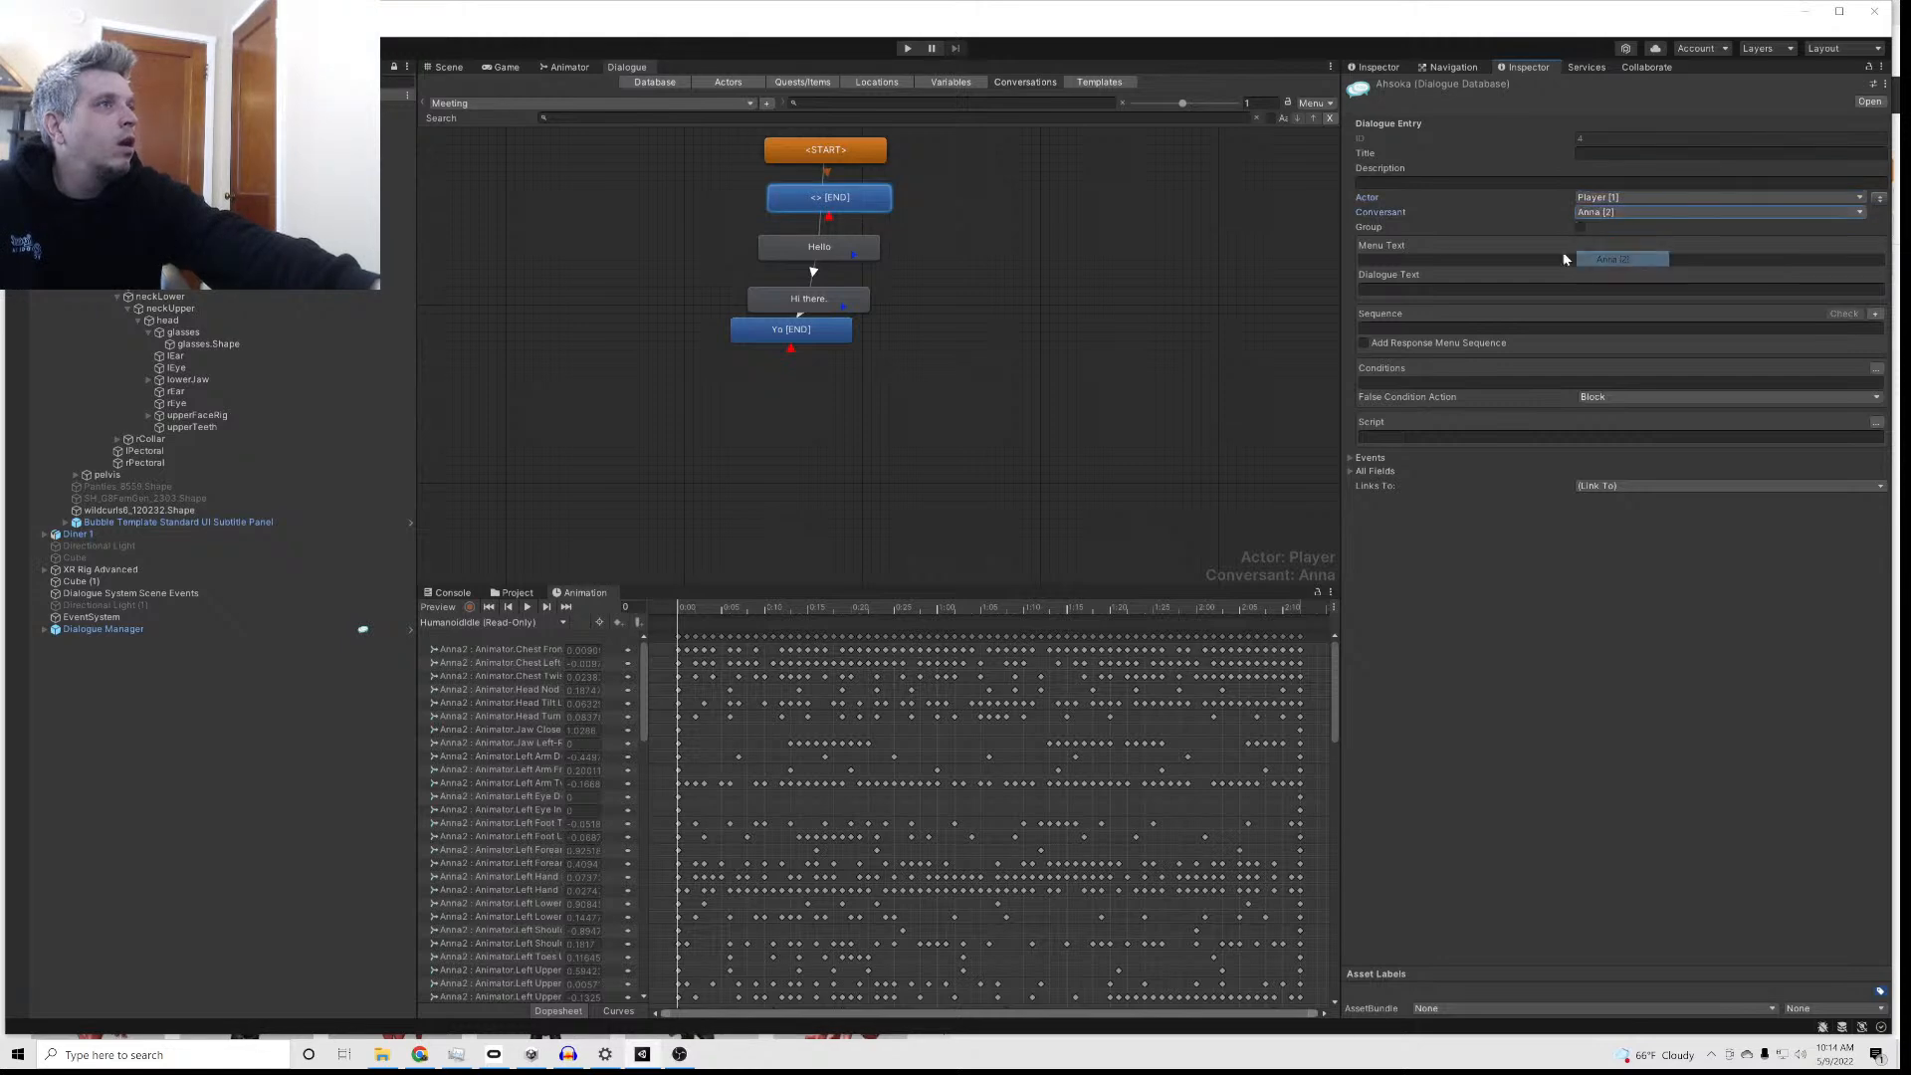
Step: Move the new node aside and delete the link between START and Hello
drag(826, 197, 1061, 208)
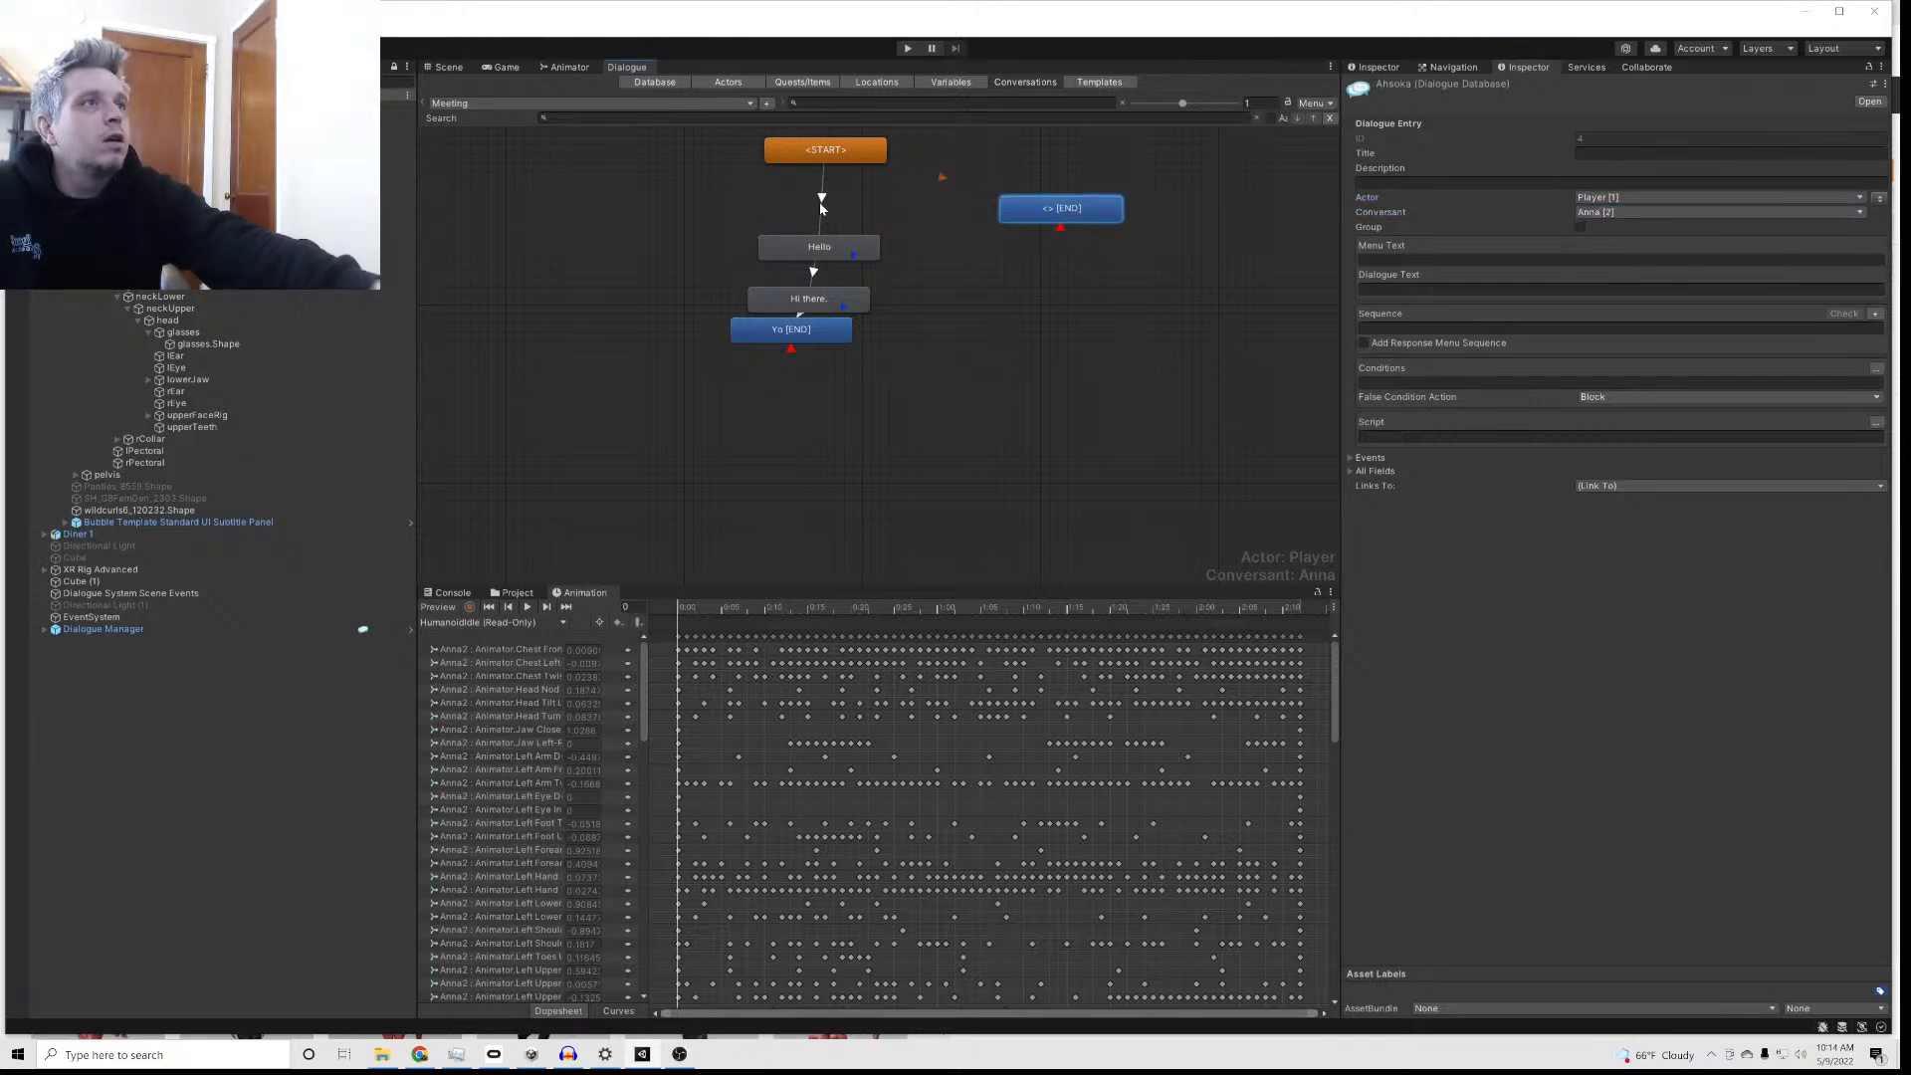
click(822, 198)
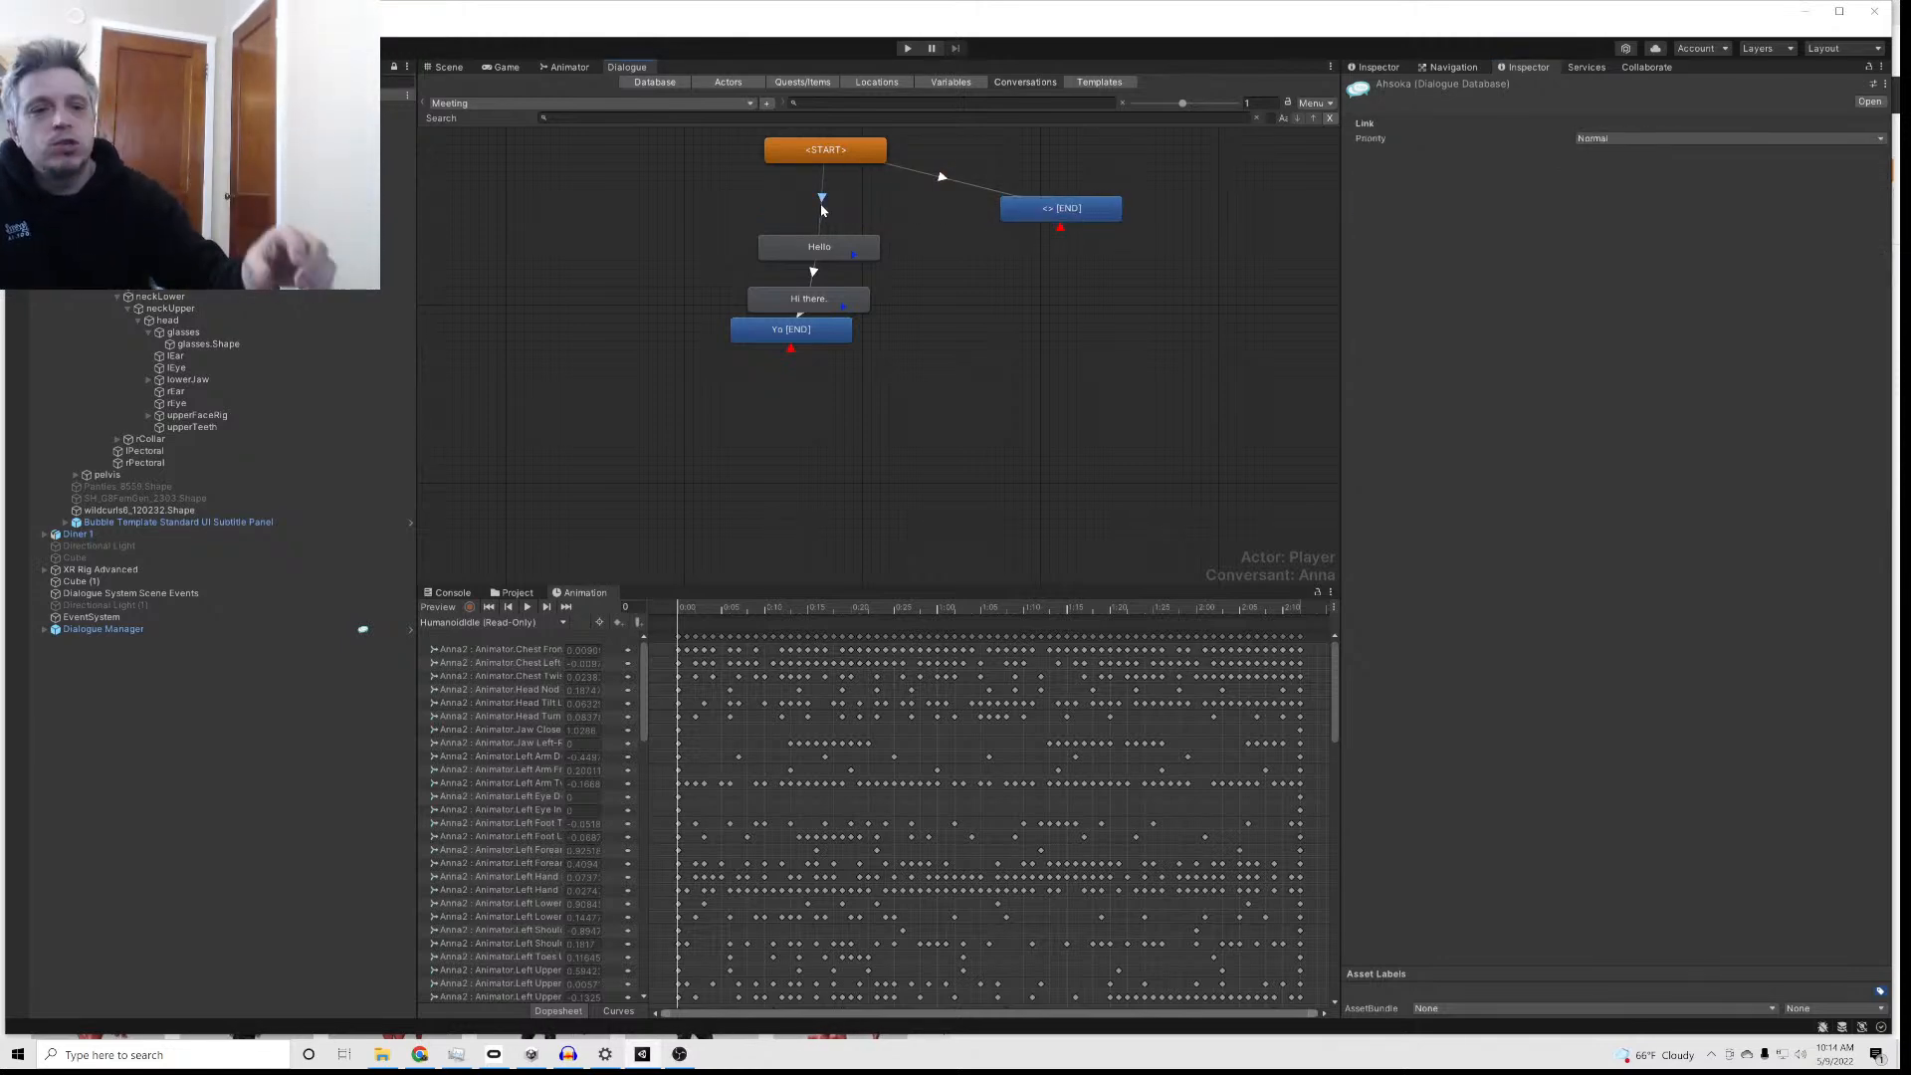
key(Delete)
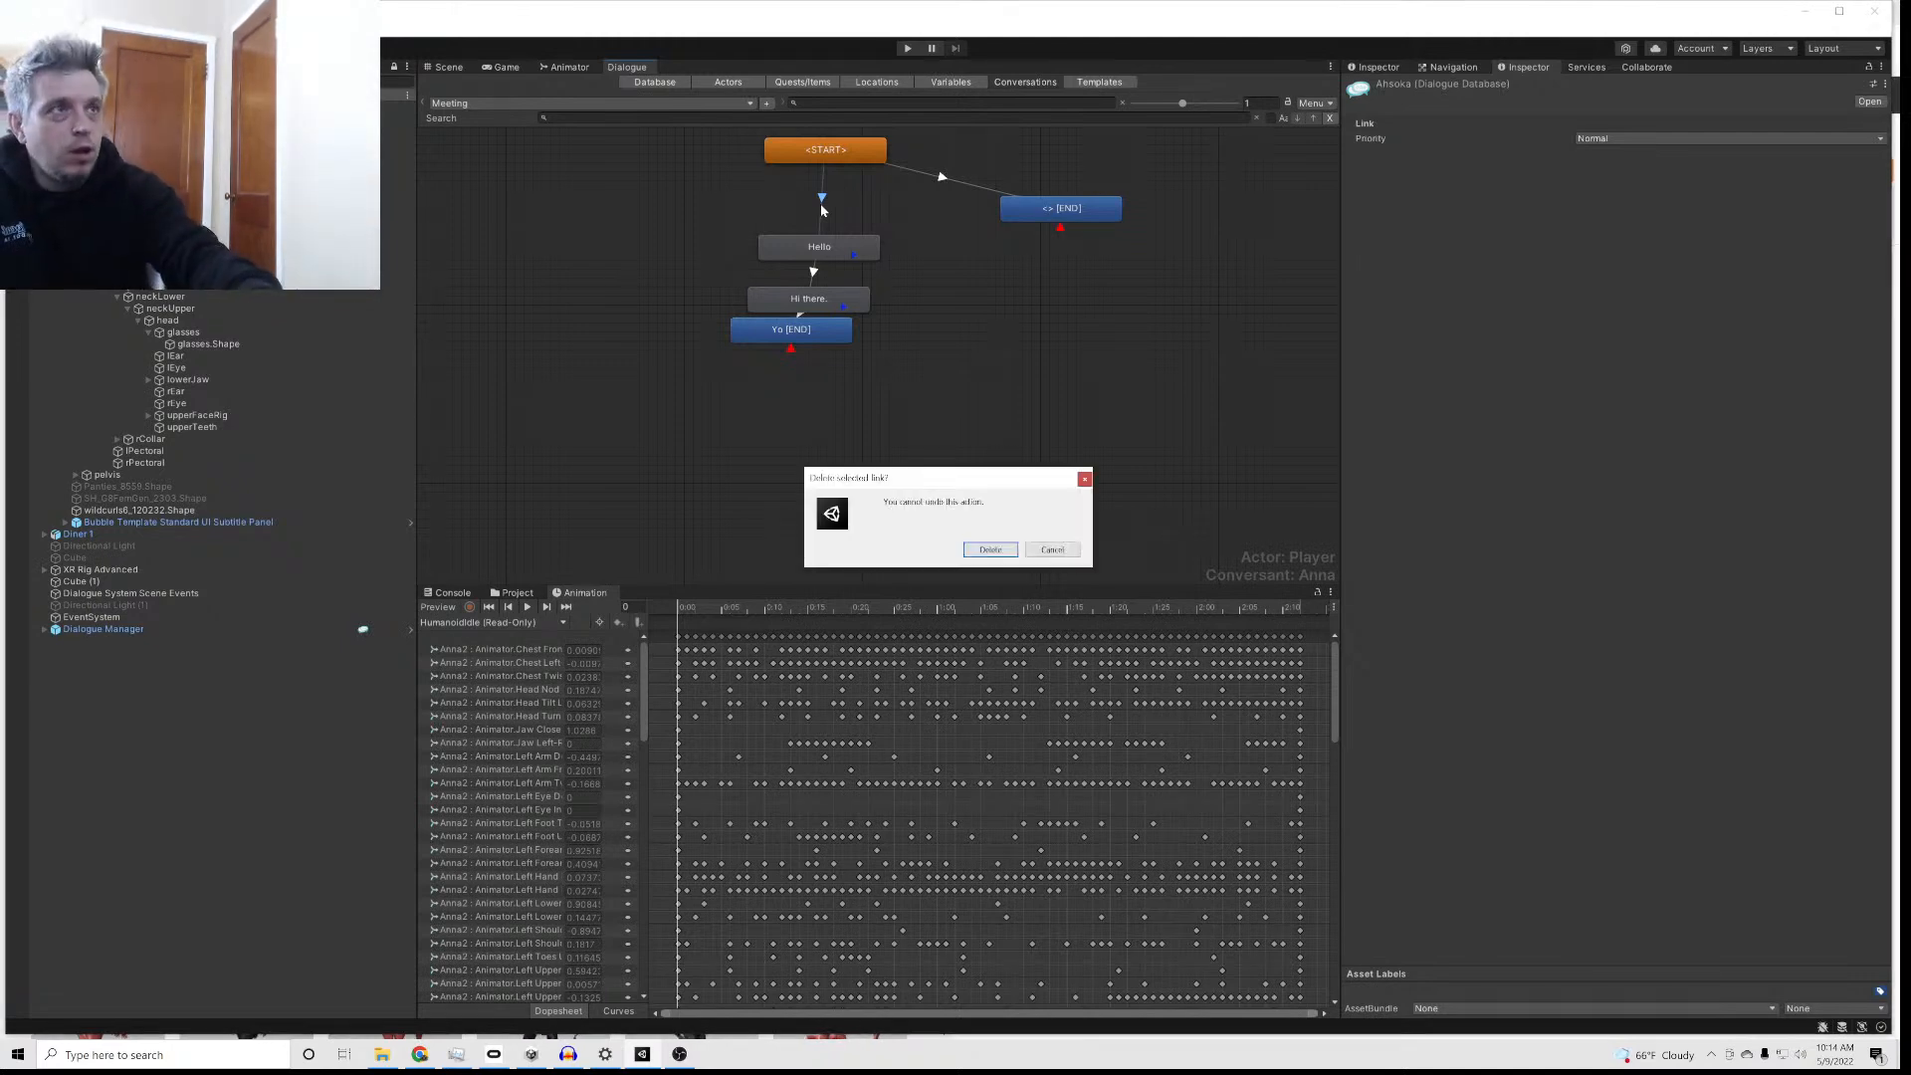
click(990, 549)
Step: Place the empty player node between START and Hello and link it to Hello
drag(1036, 215, 798, 196)
right_click(799, 194)
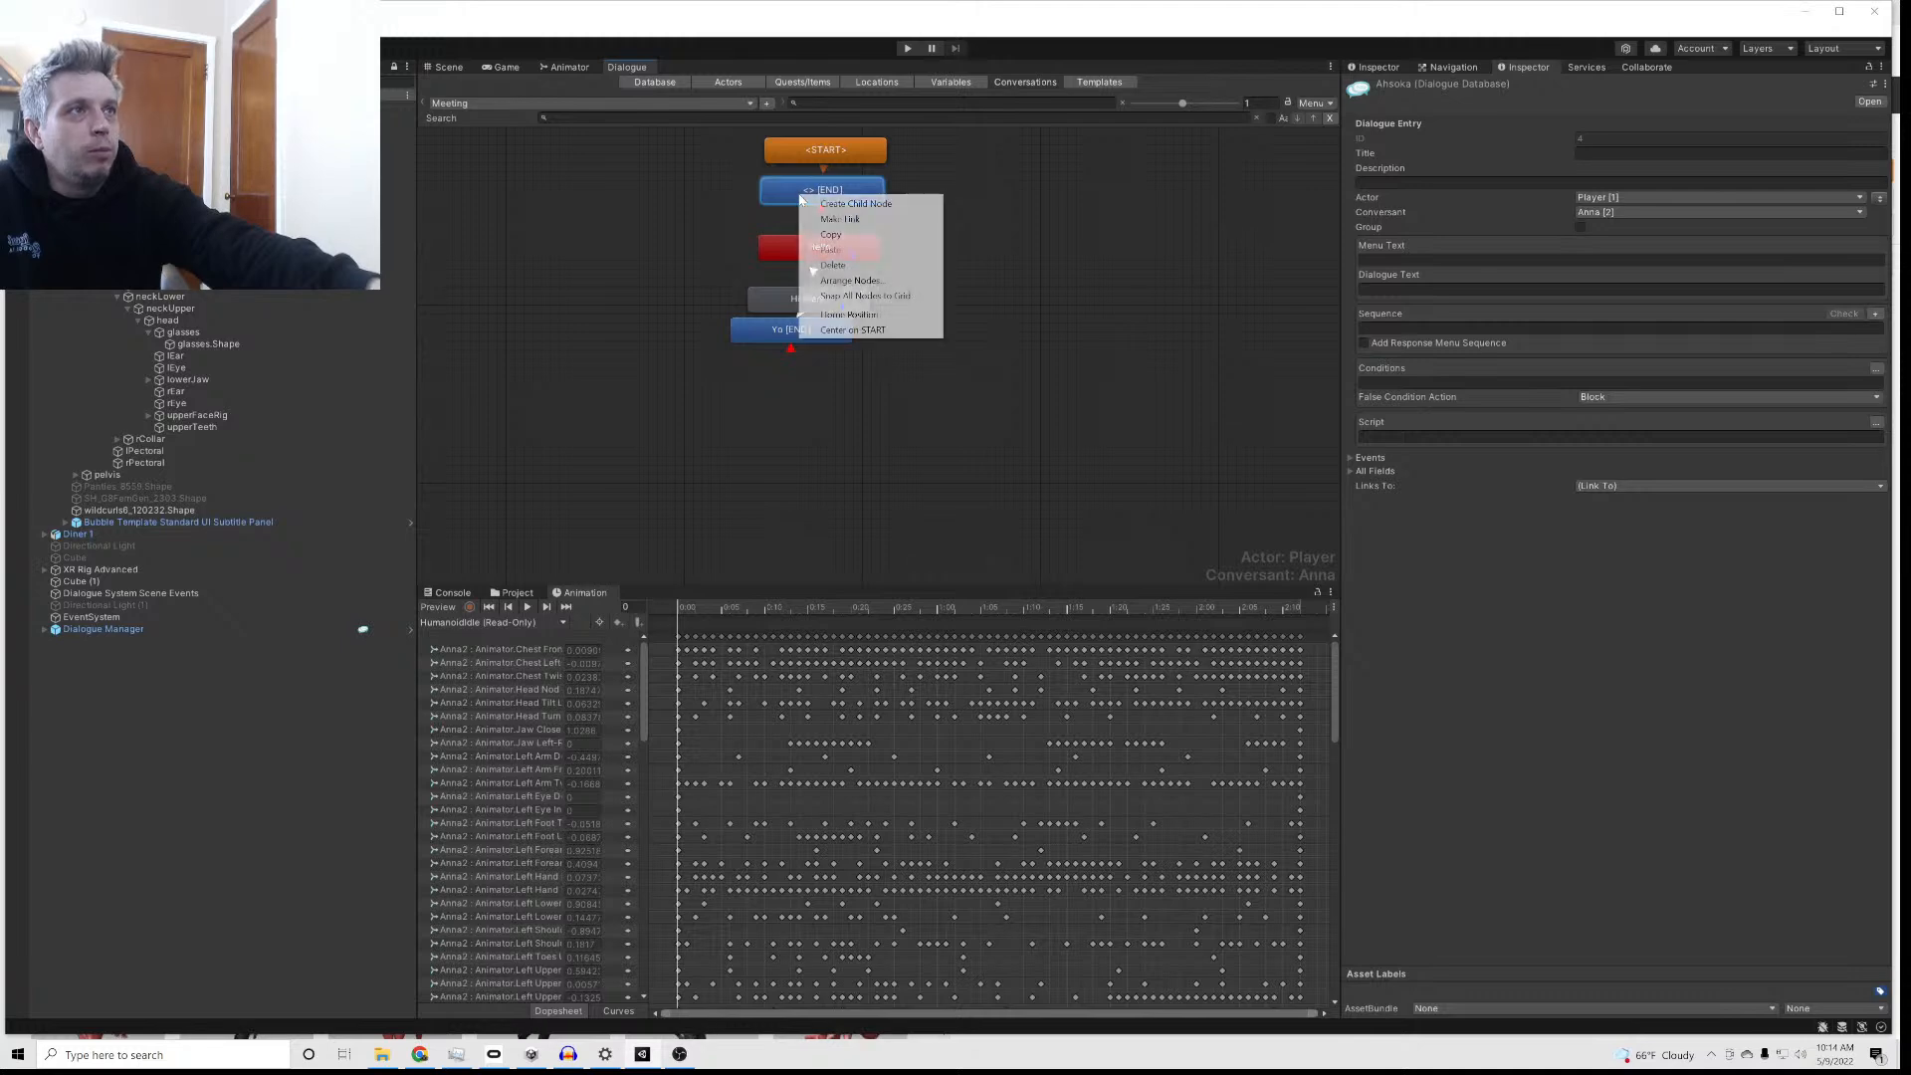
click(810, 219)
click(808, 253)
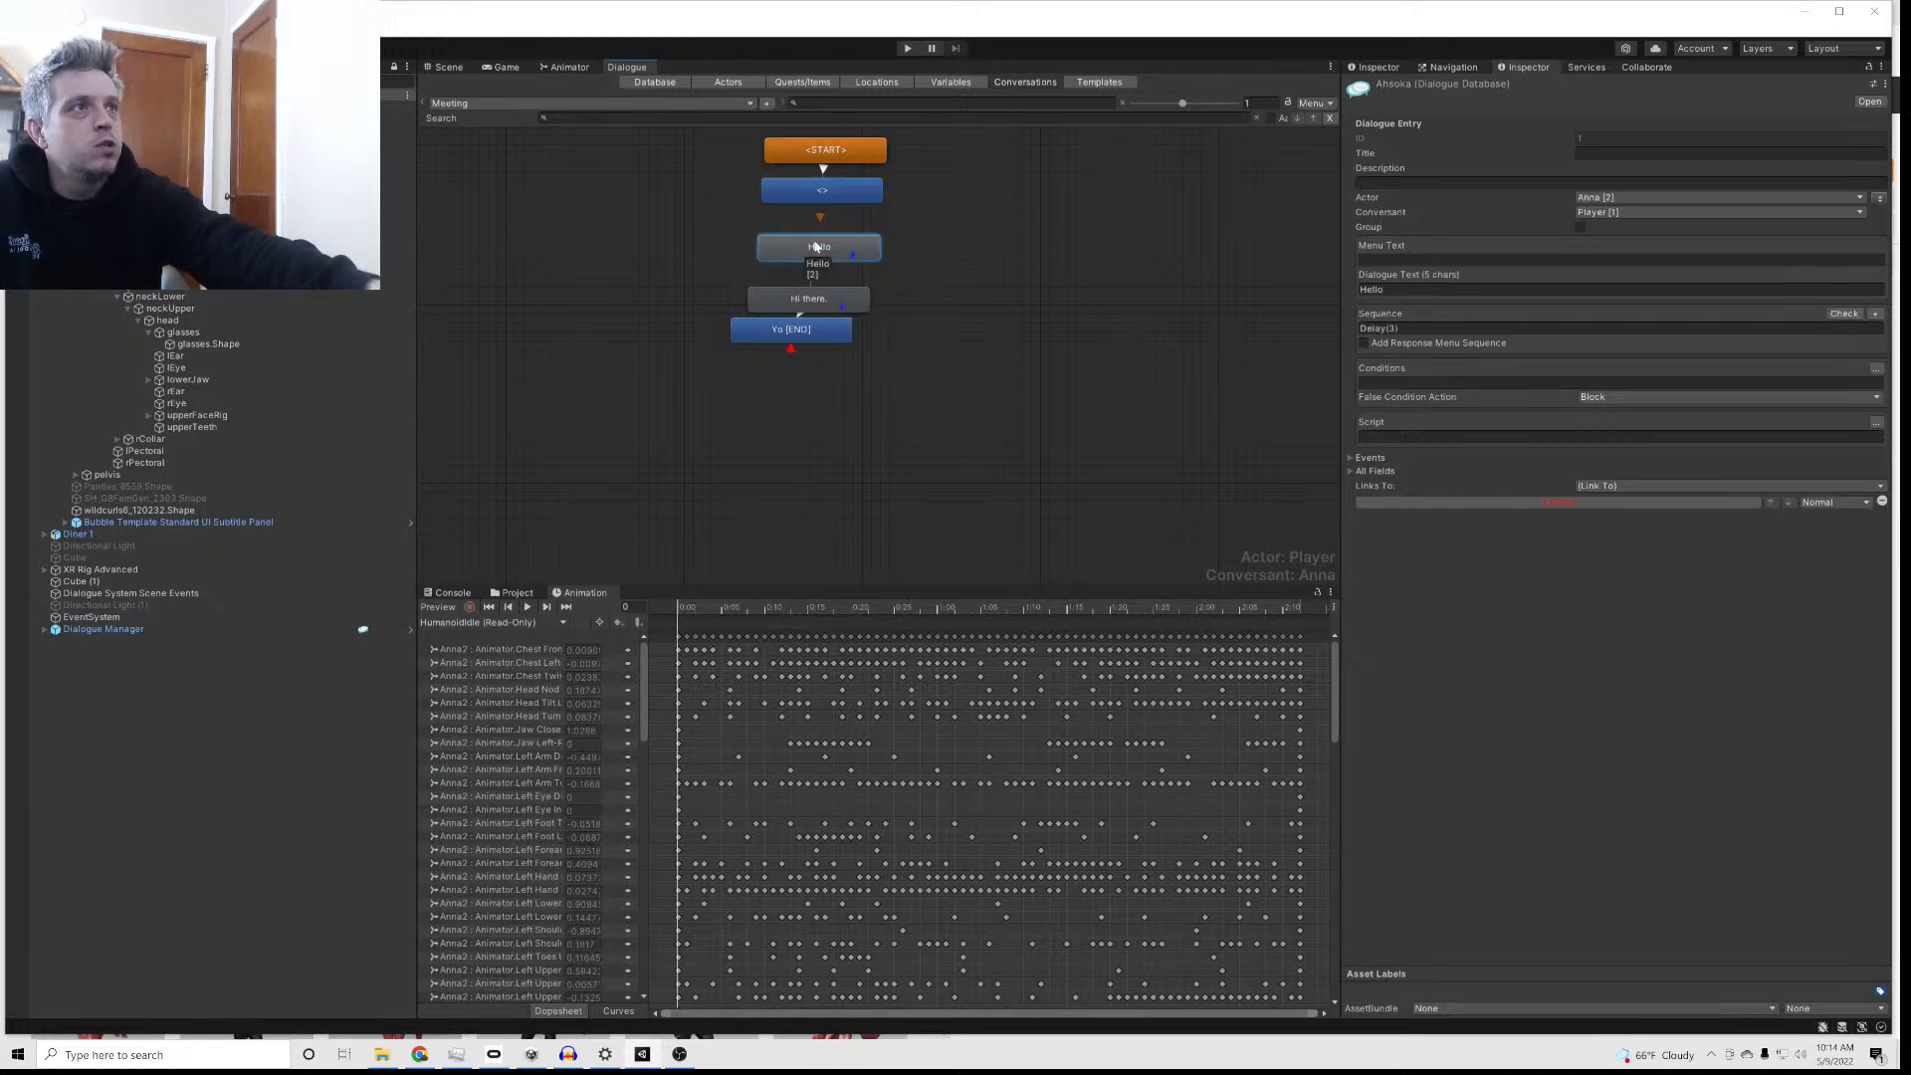
click(848, 206)
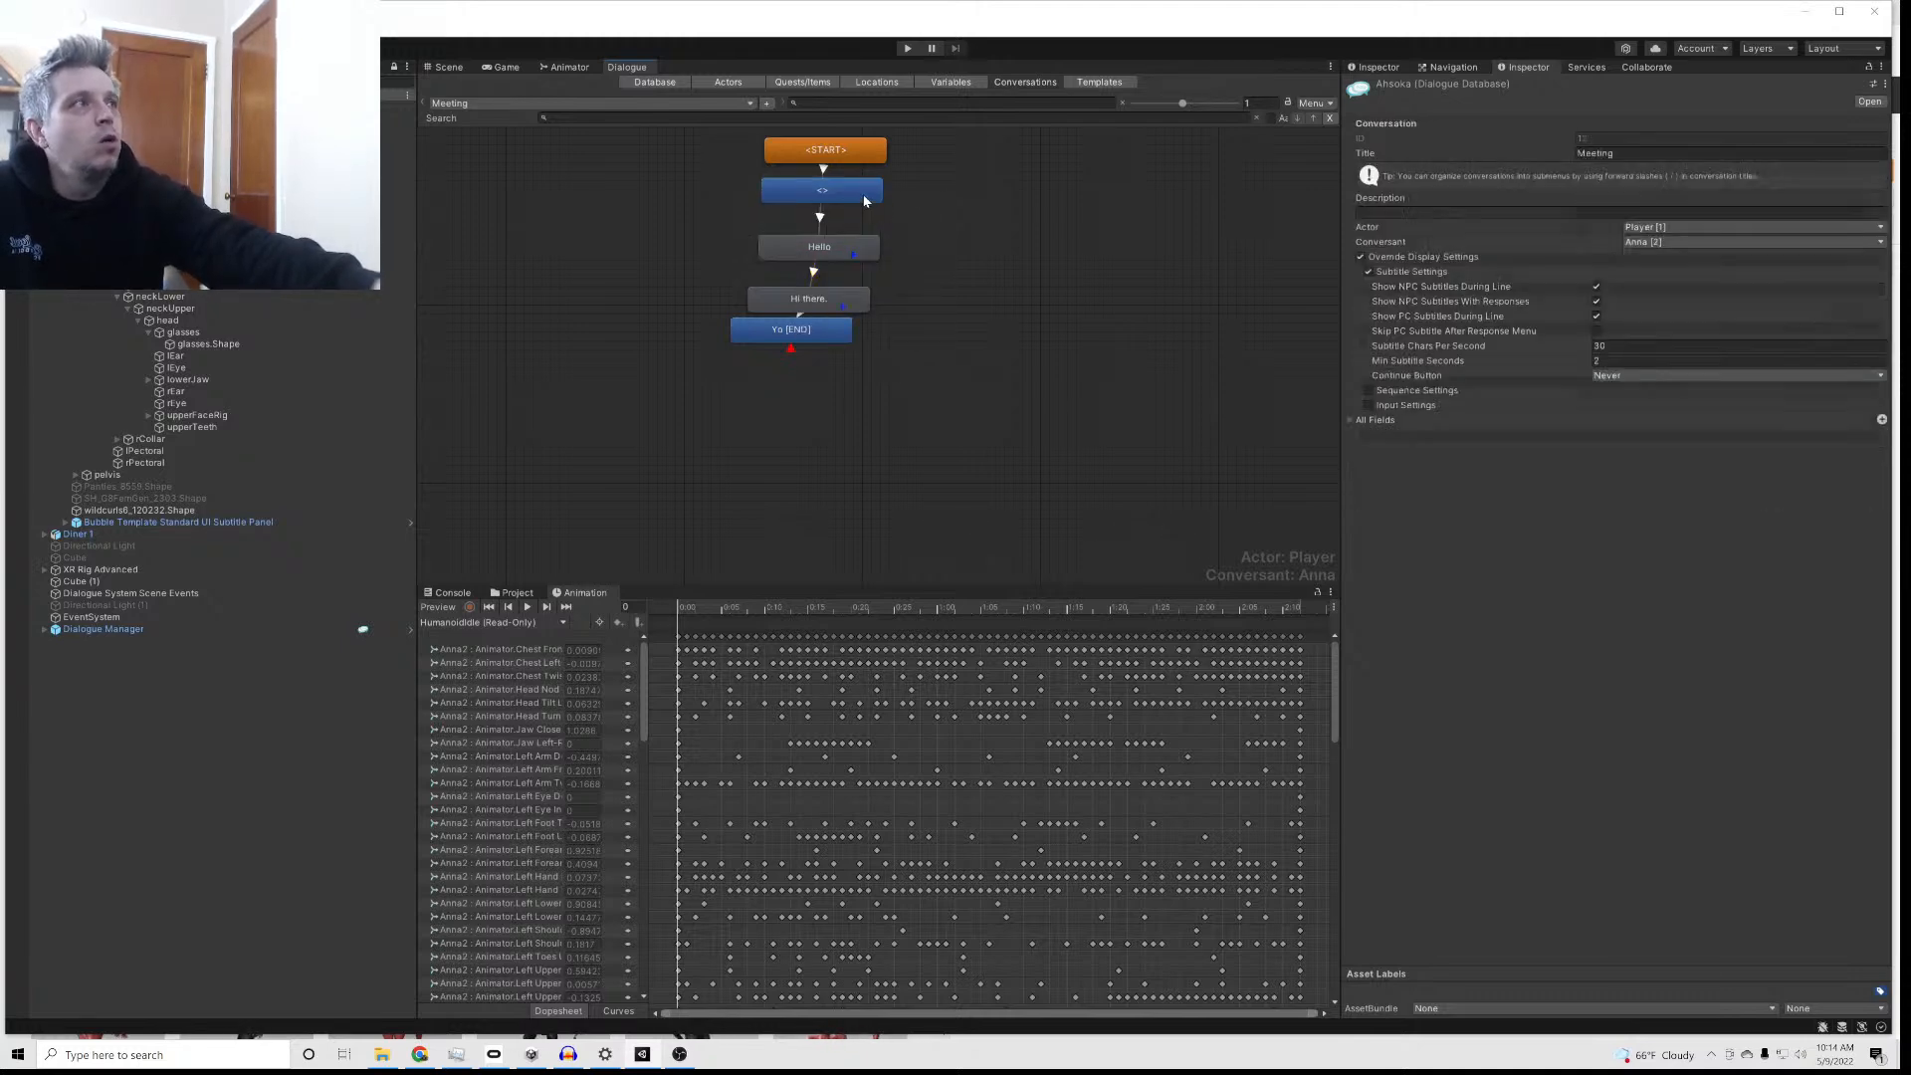
Step: Enter "How's it going." as the empty player node's Sequence
click(864, 196)
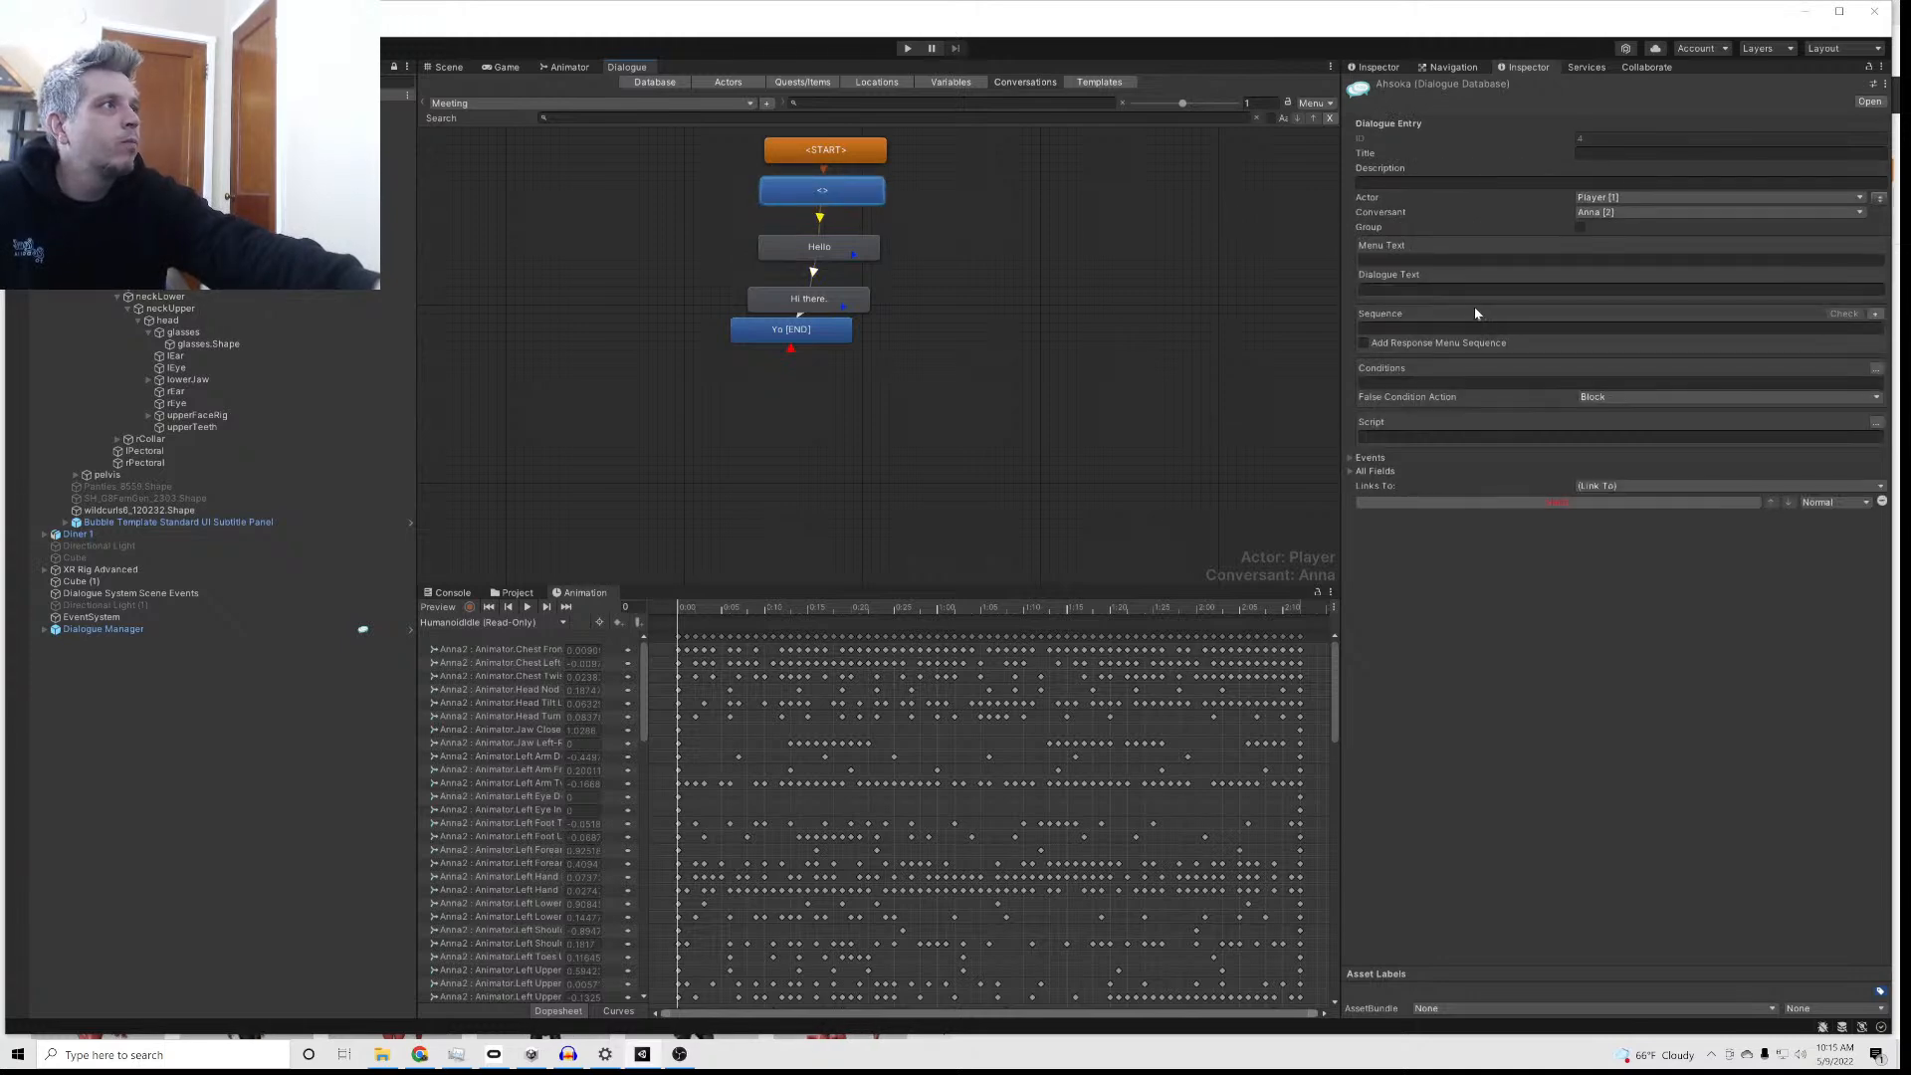
click(1456, 327)
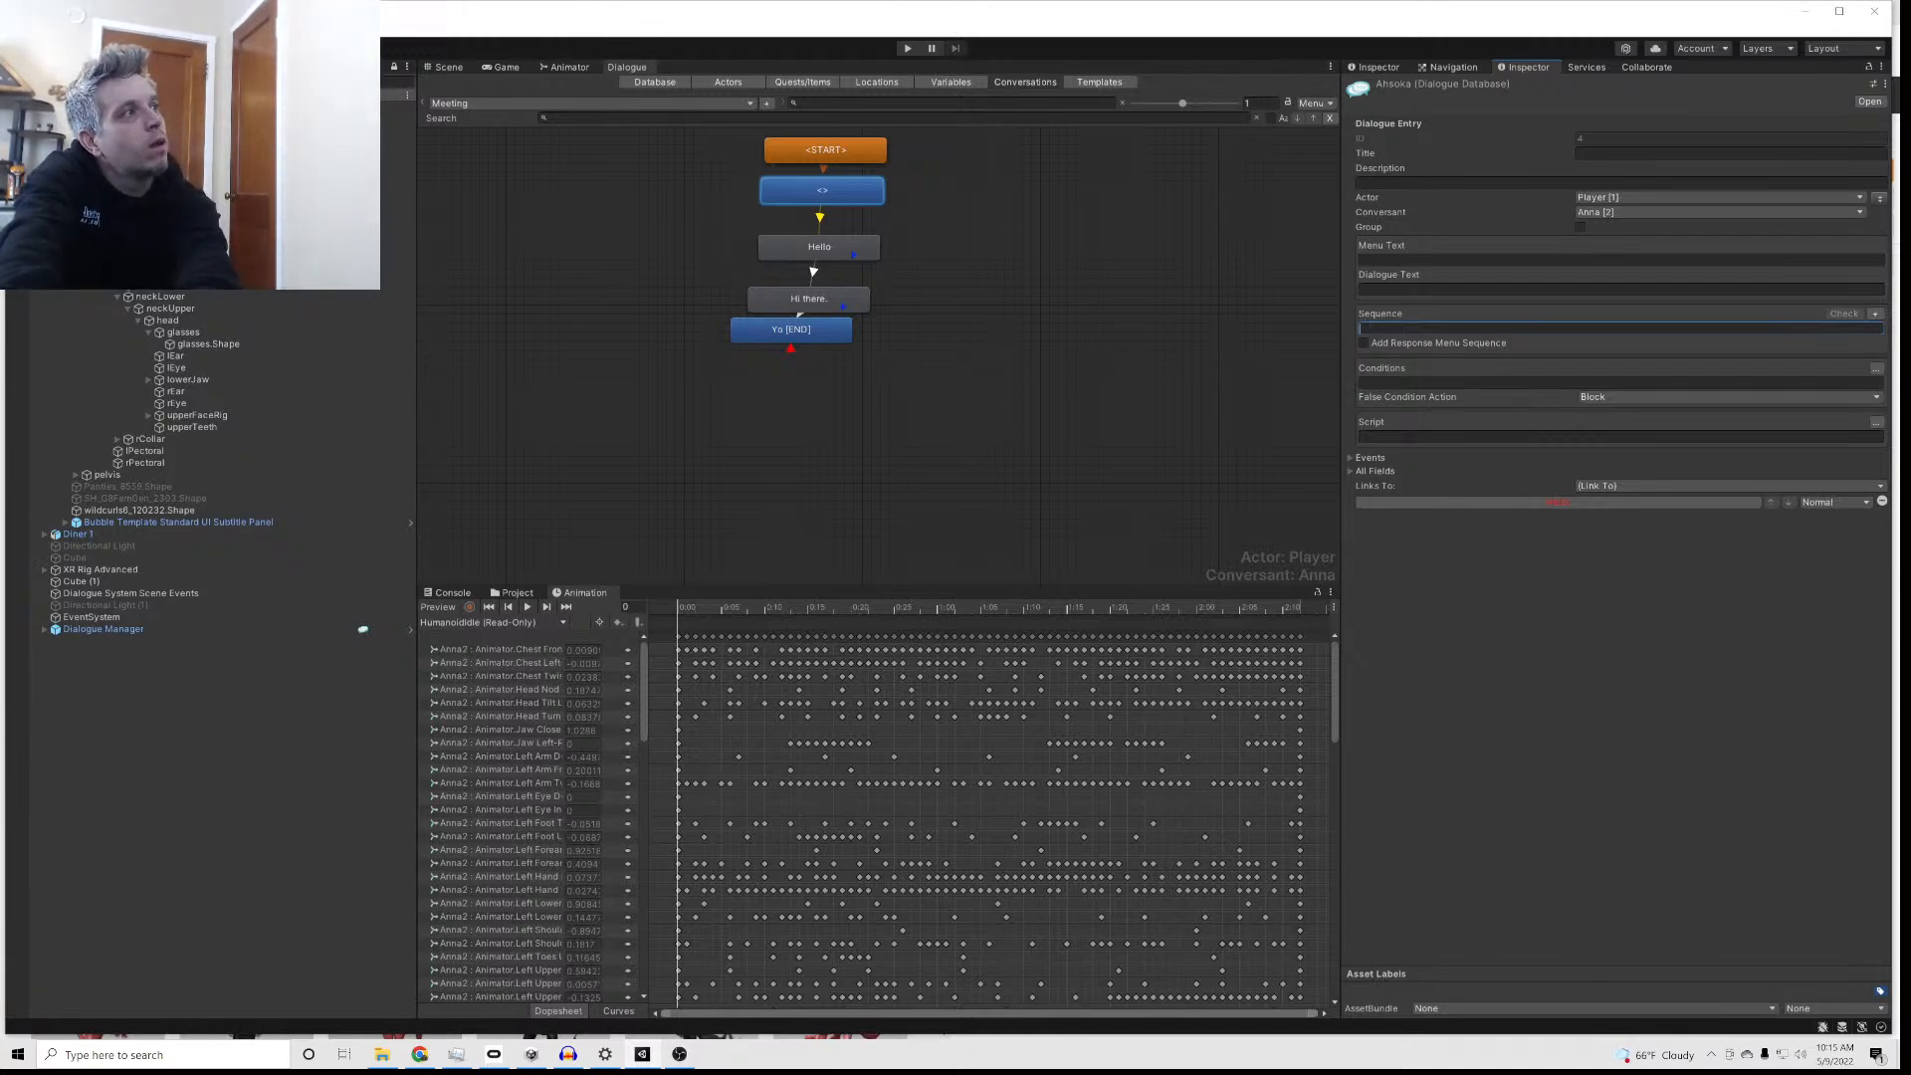
text(How's it going.)
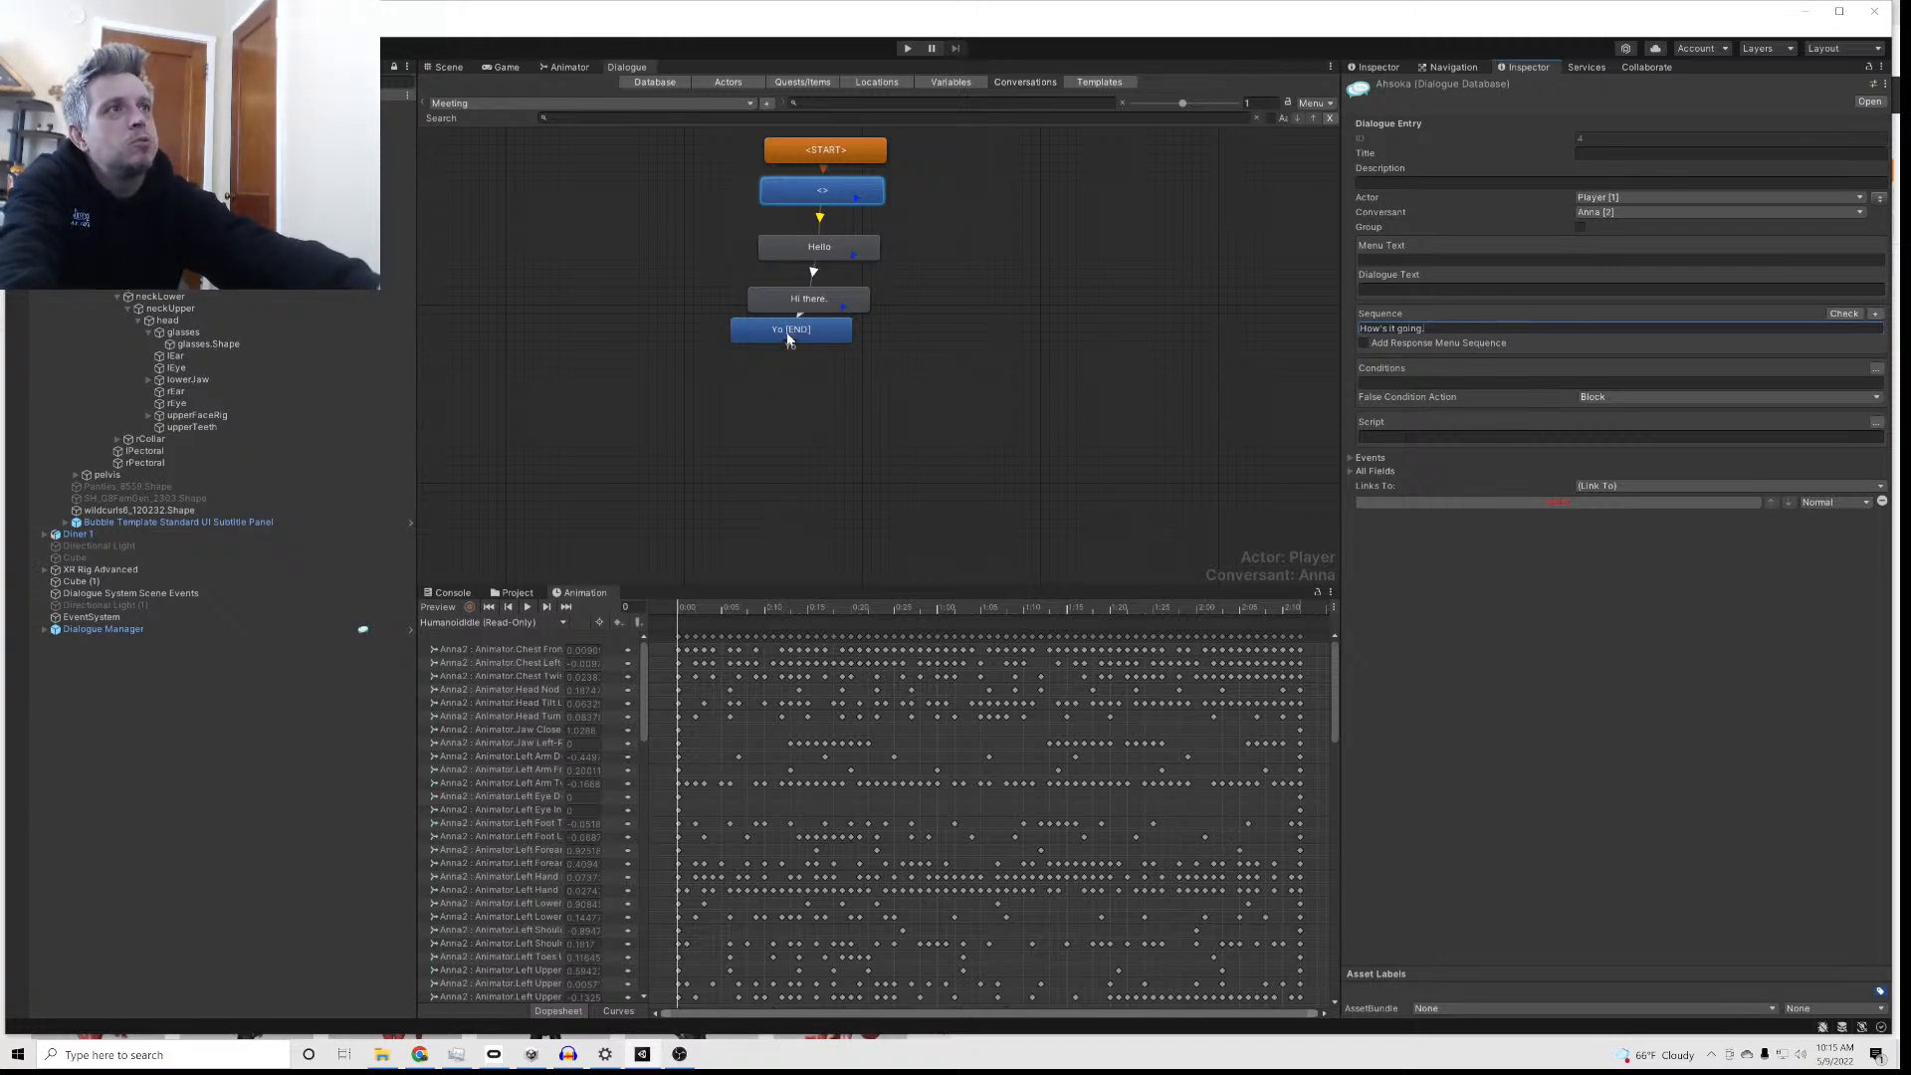
Step: Move the Yo, Hi there and Hello nodes lower and shift the empty player node slightly down
drag(787, 339, 786, 407)
drag(808, 298, 796, 356)
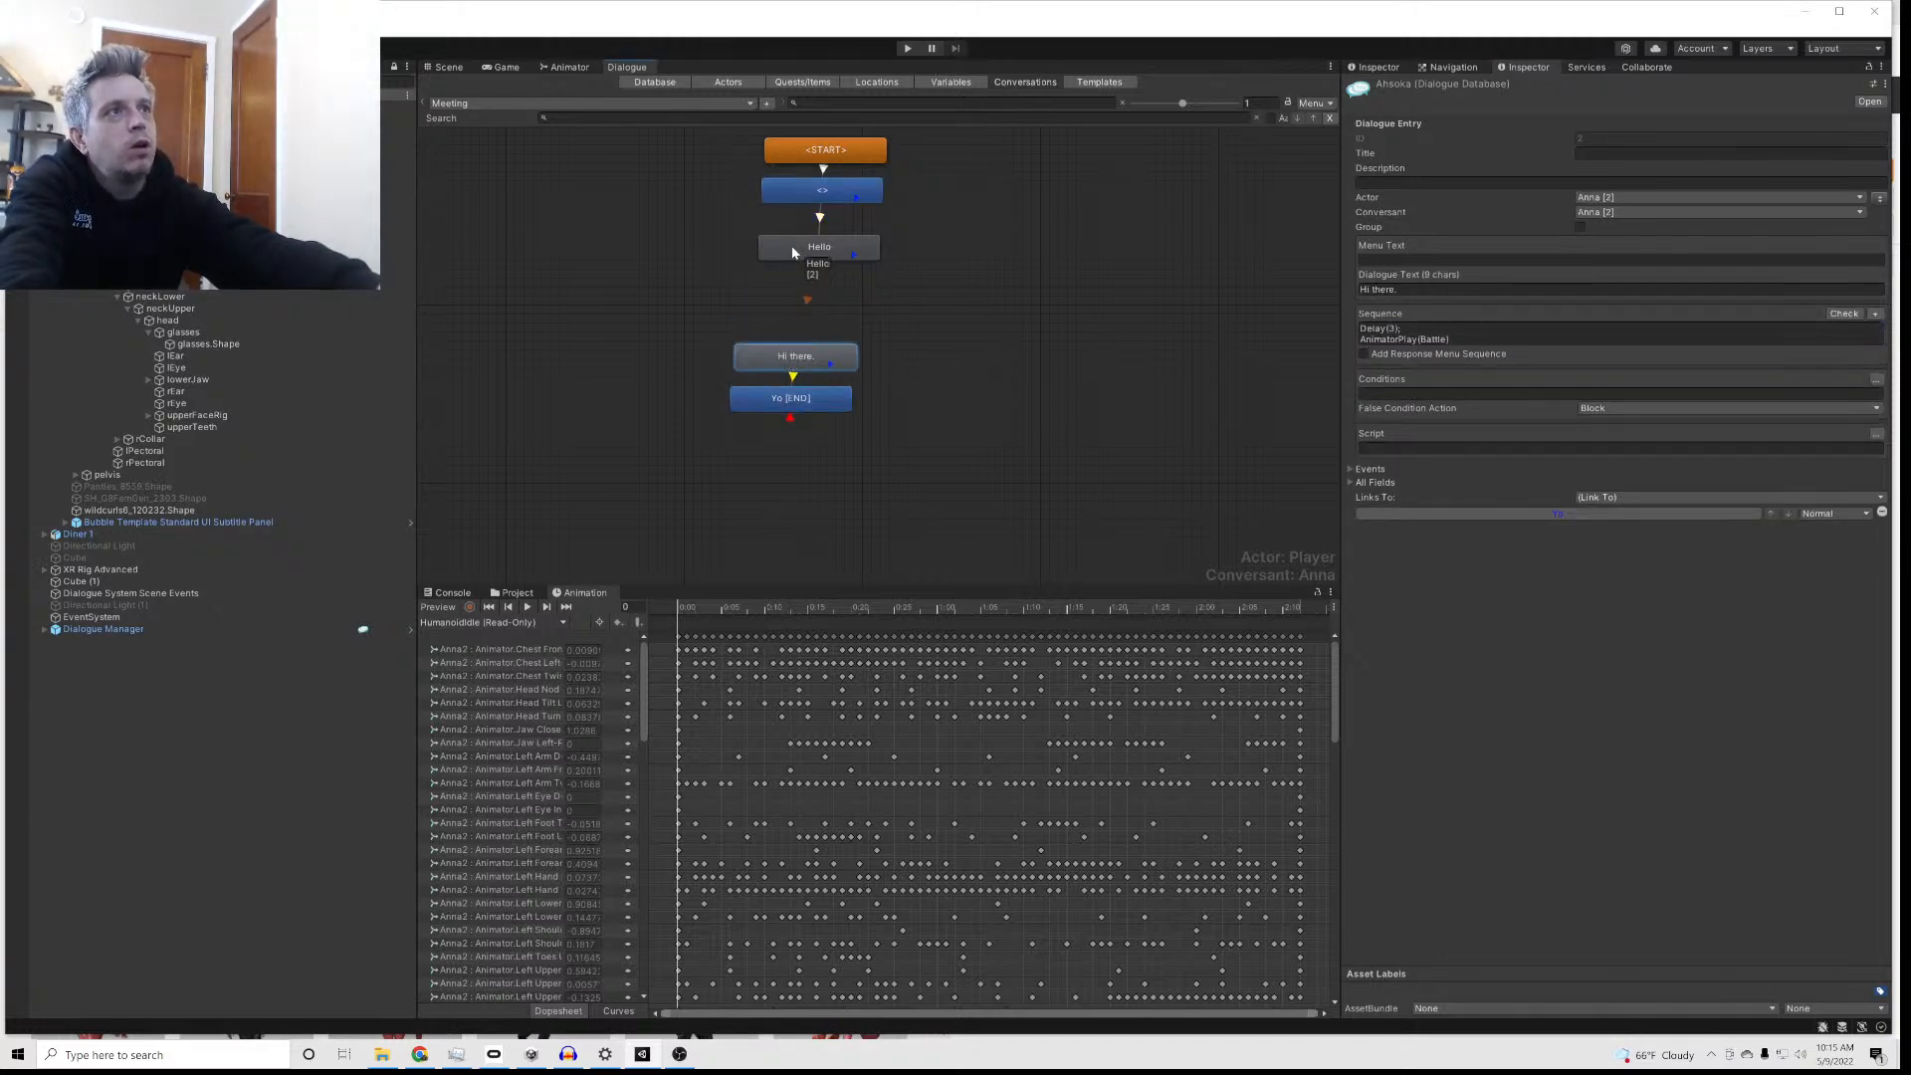
drag(794, 253, 781, 318)
drag(794, 192, 791, 209)
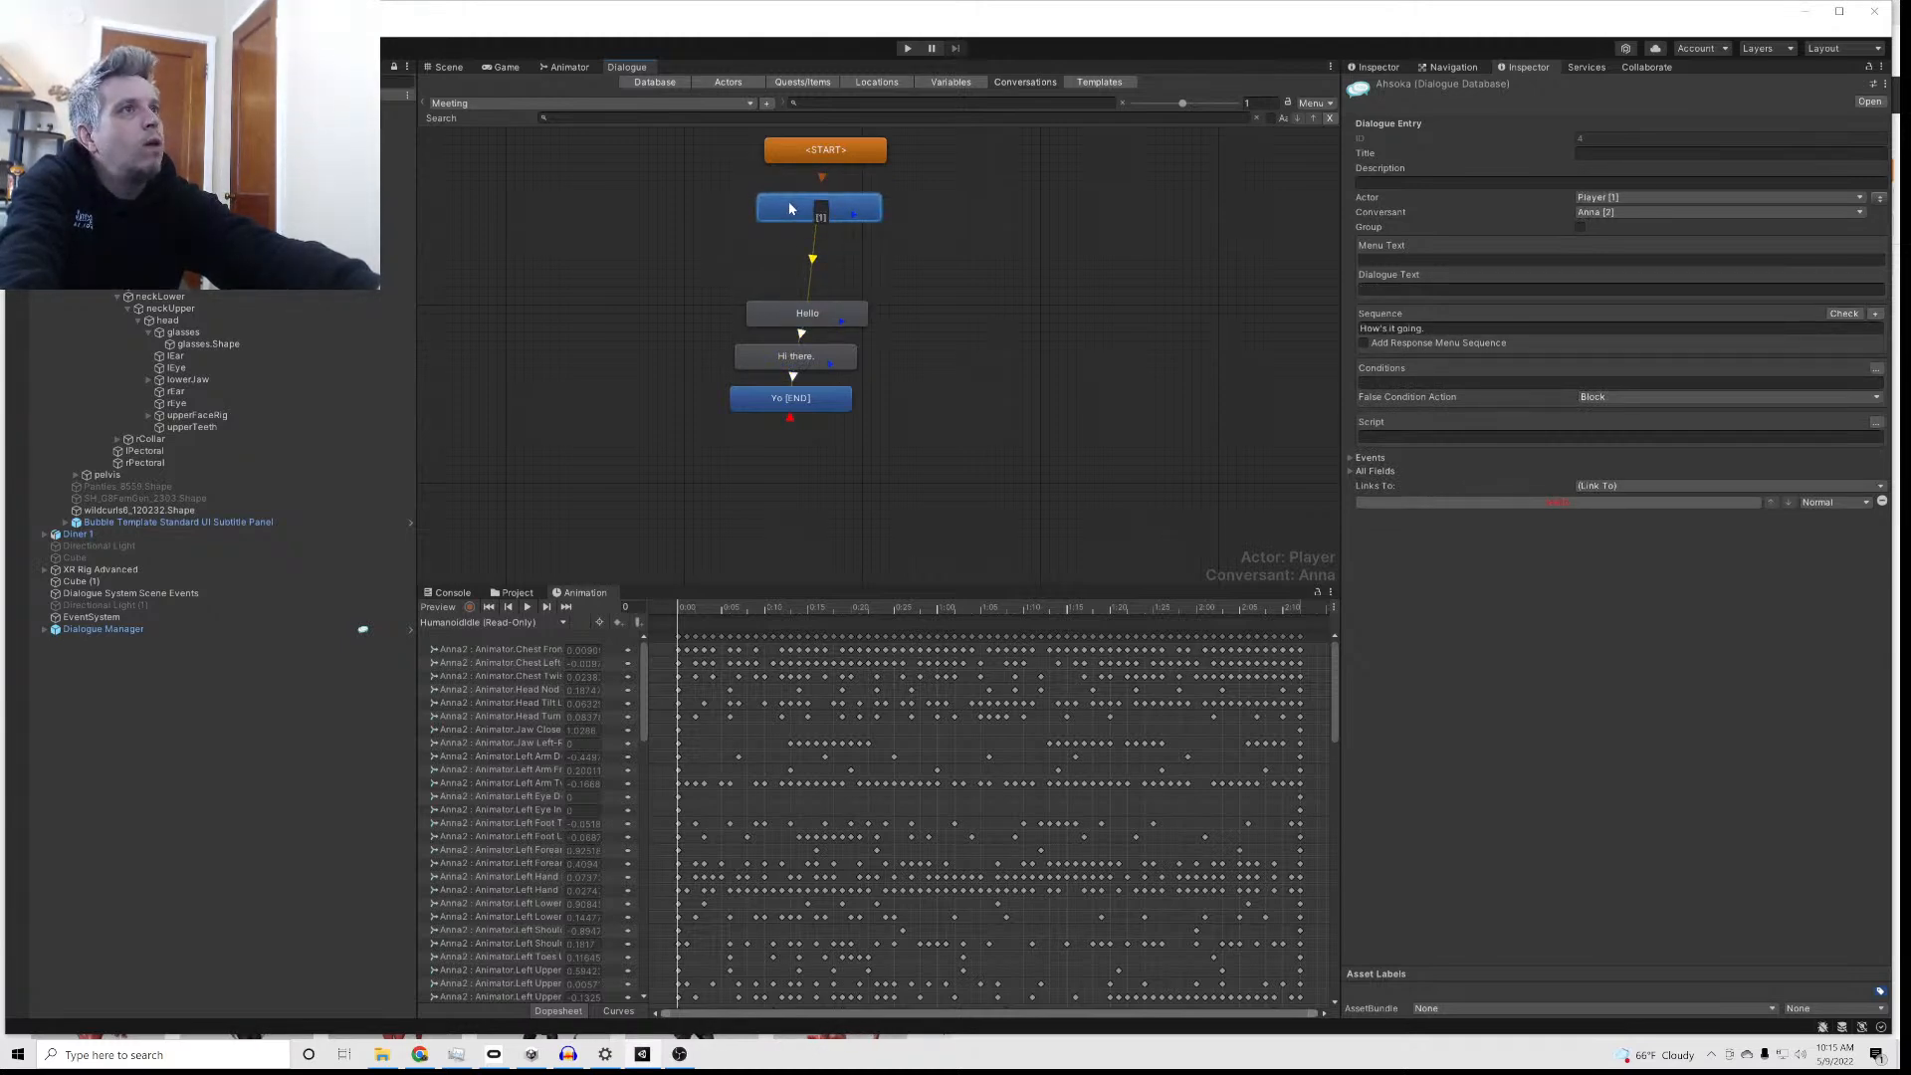
Step: Add a second child node under START and arrange the two child nodes side by side
right_click(814, 149)
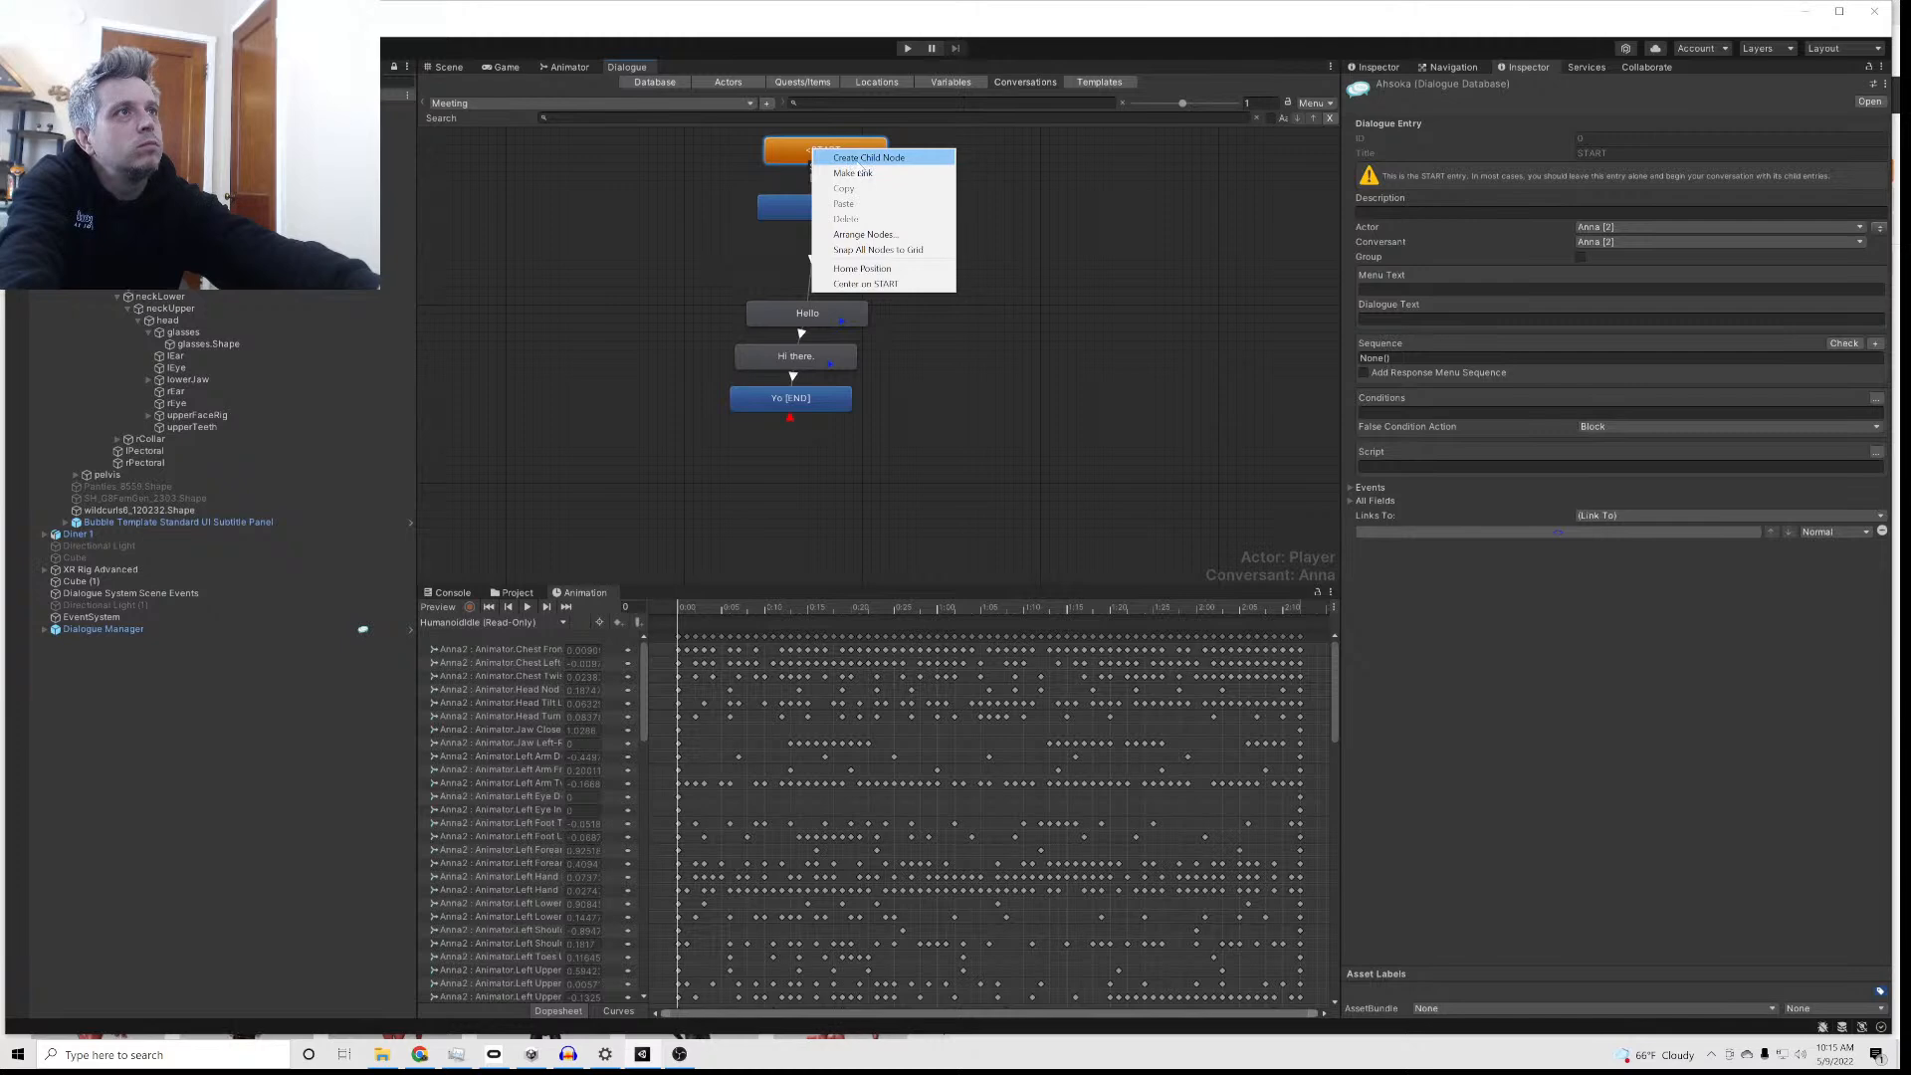
click(866, 158)
drag(853, 185, 799, 212)
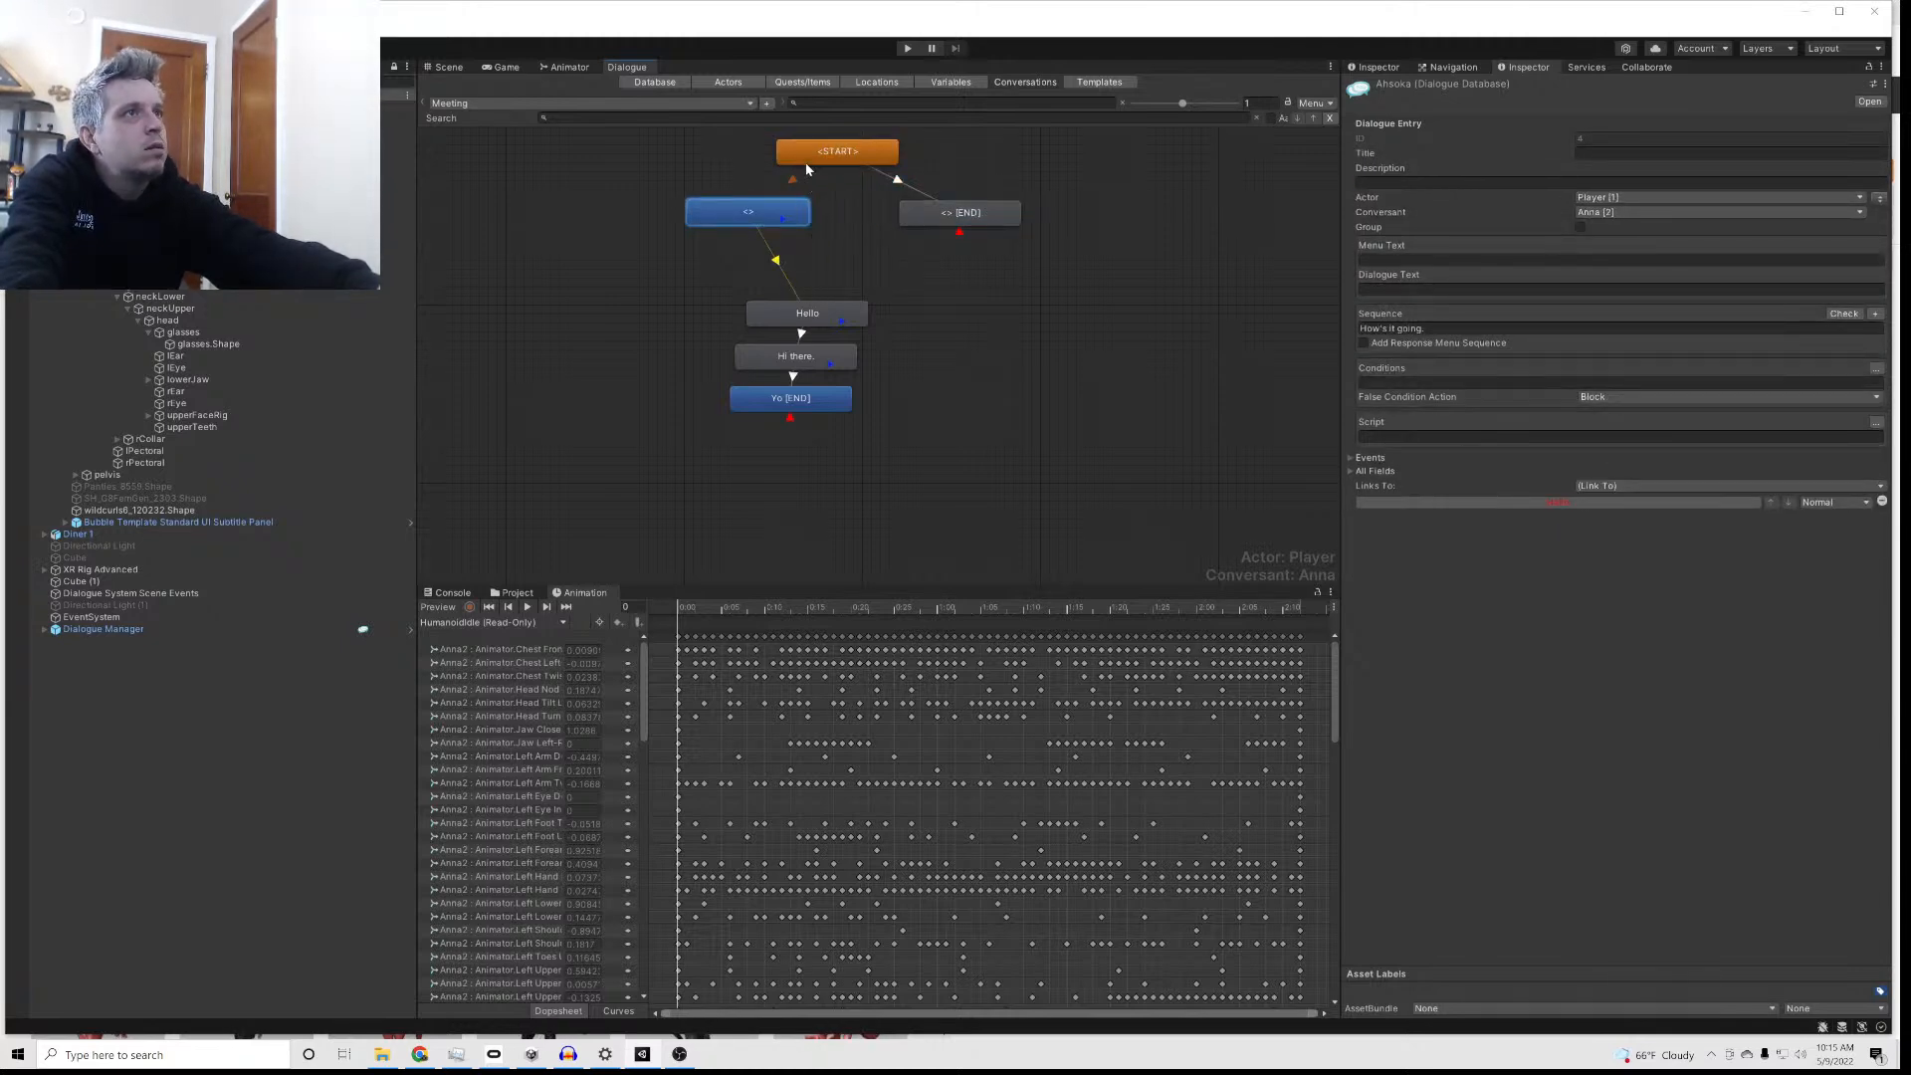
click(867, 255)
Step: Change the Sequence of the player node linked to Hello to "How's it going?"
click(787, 207)
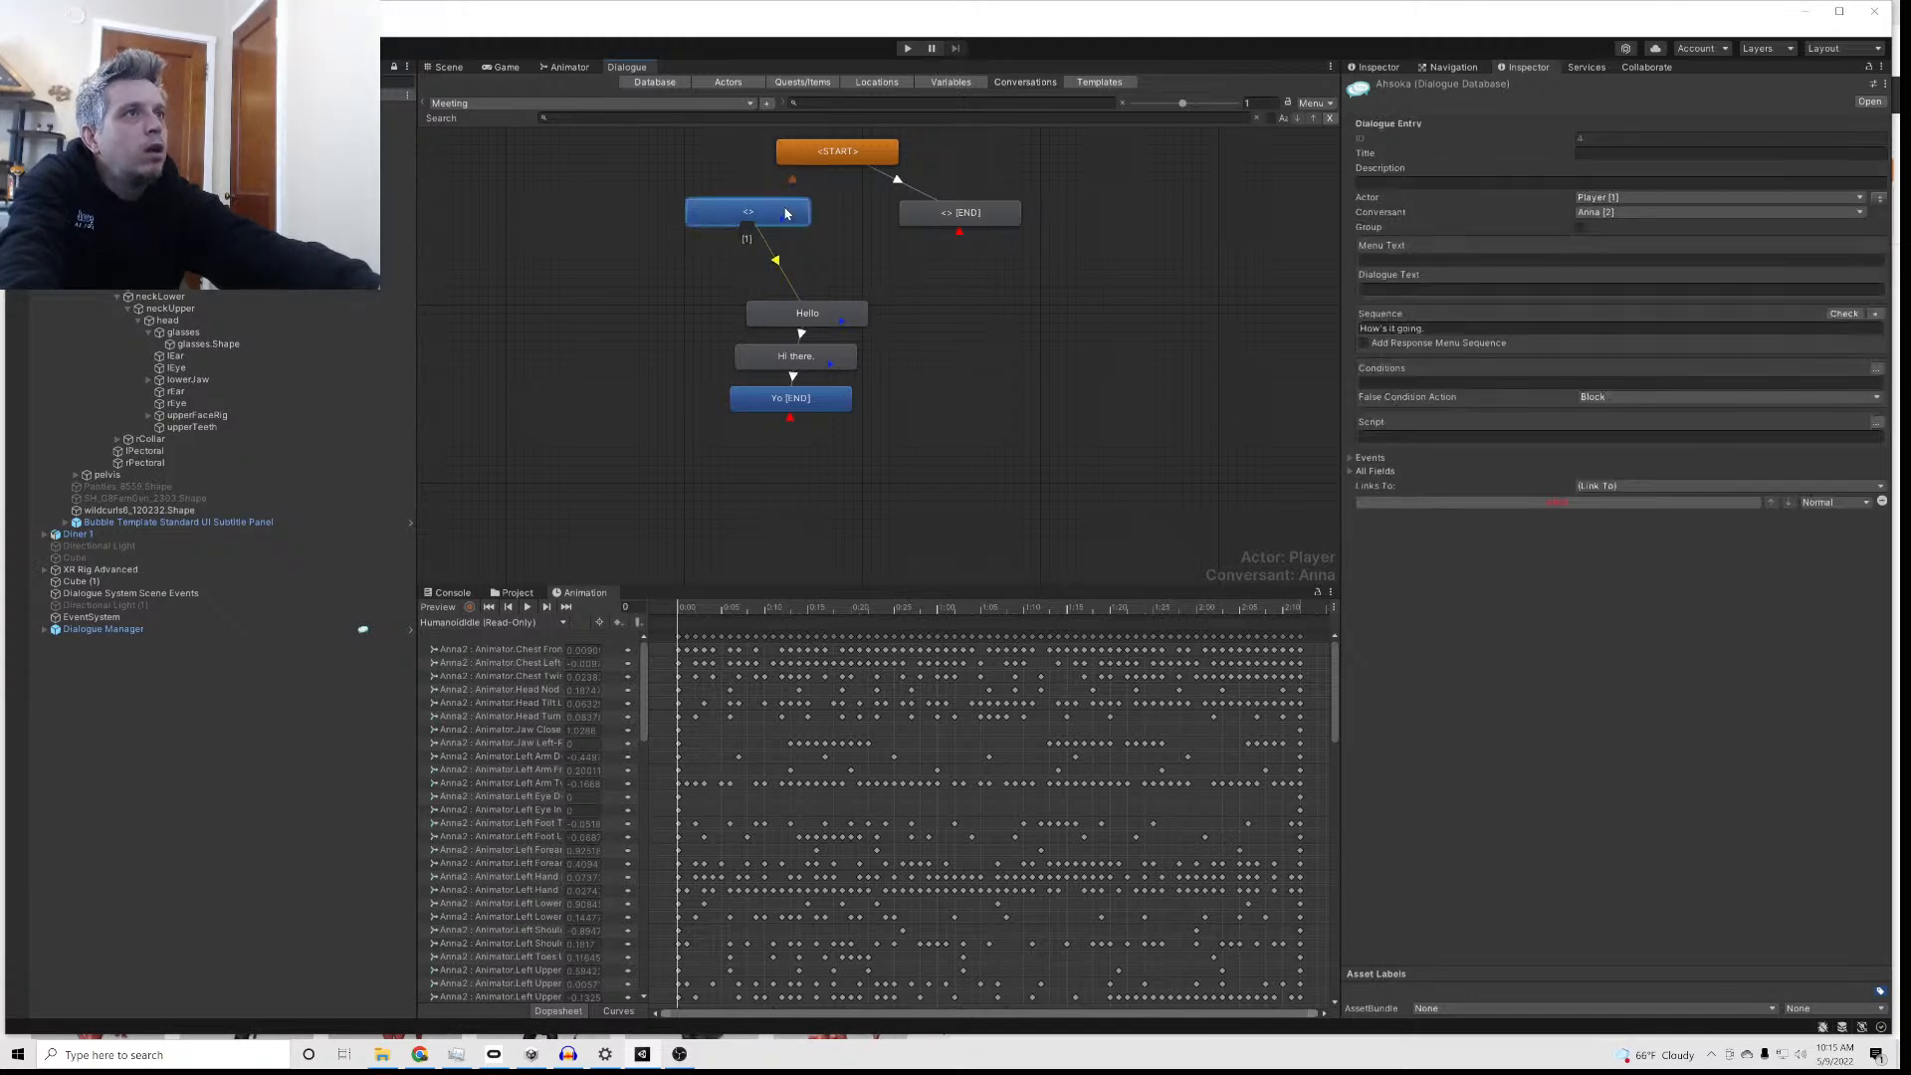
double_click(1427, 329)
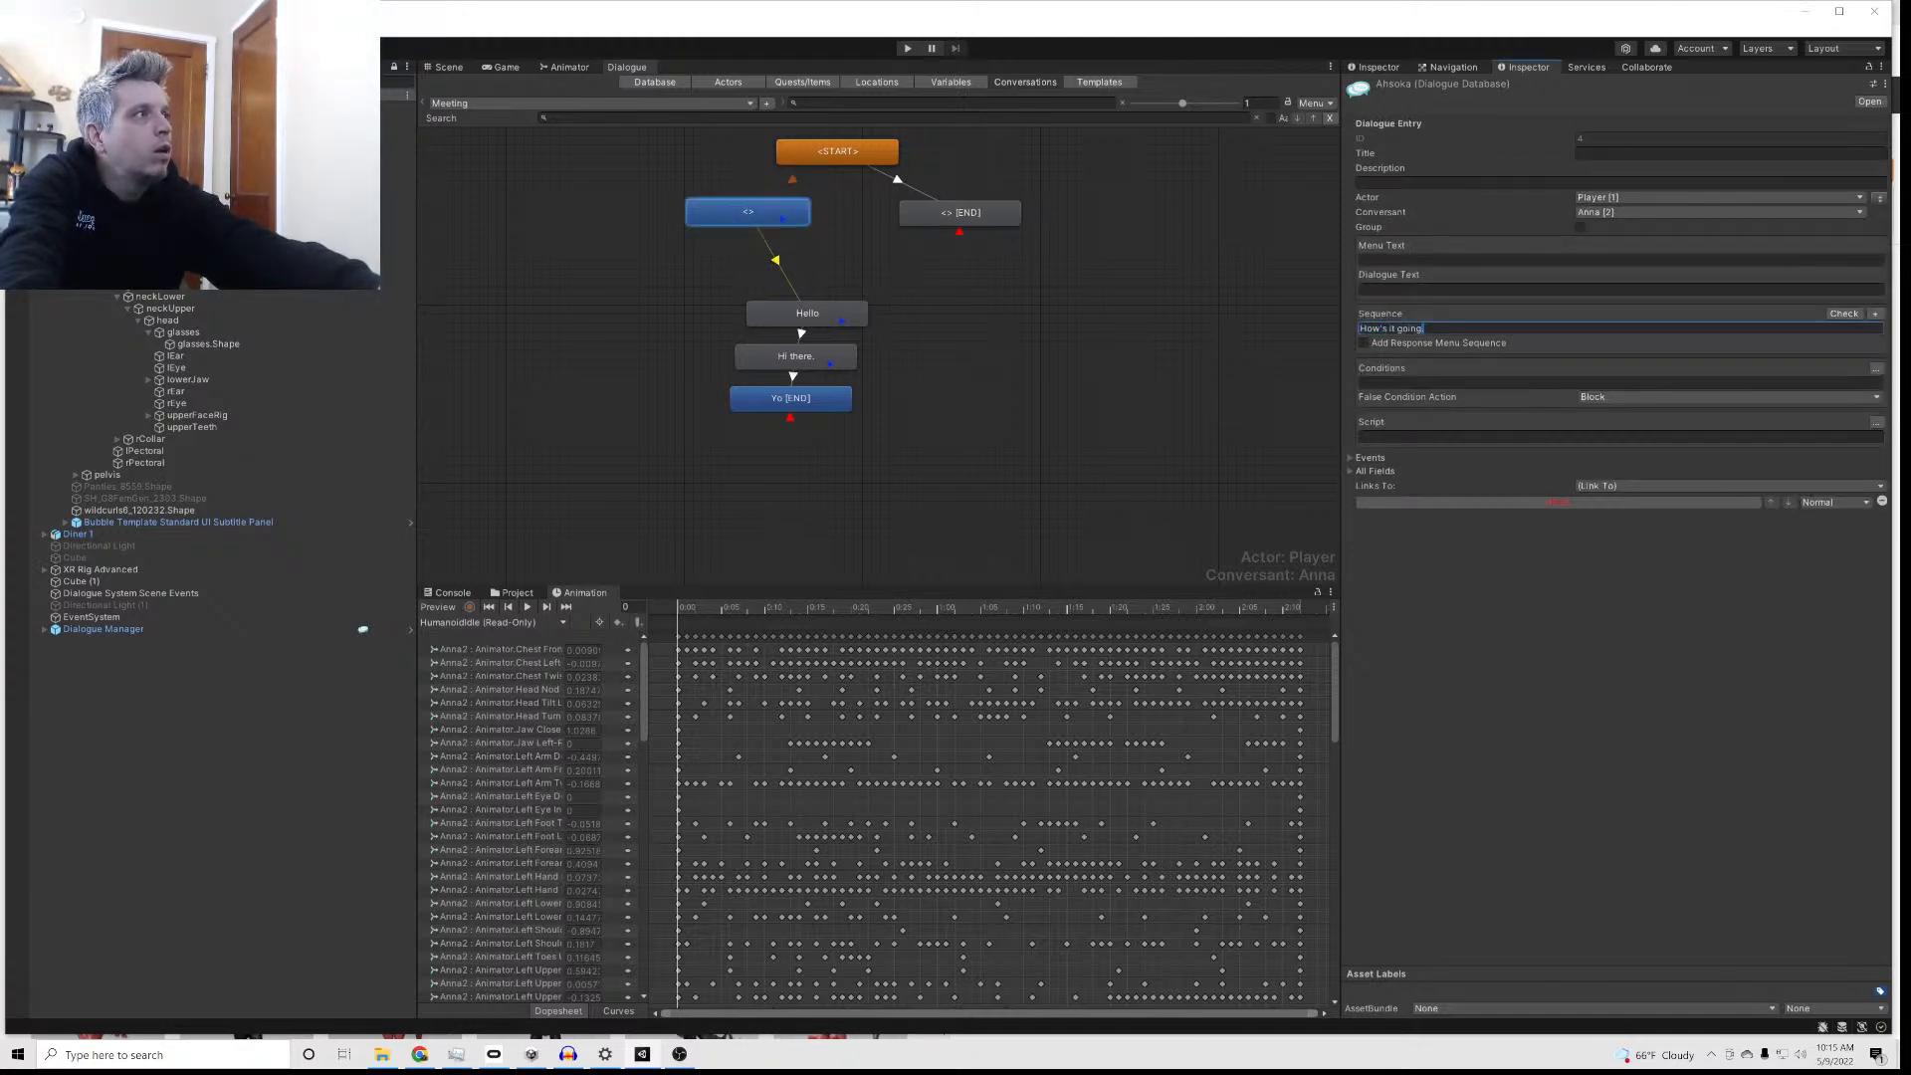
text(?)
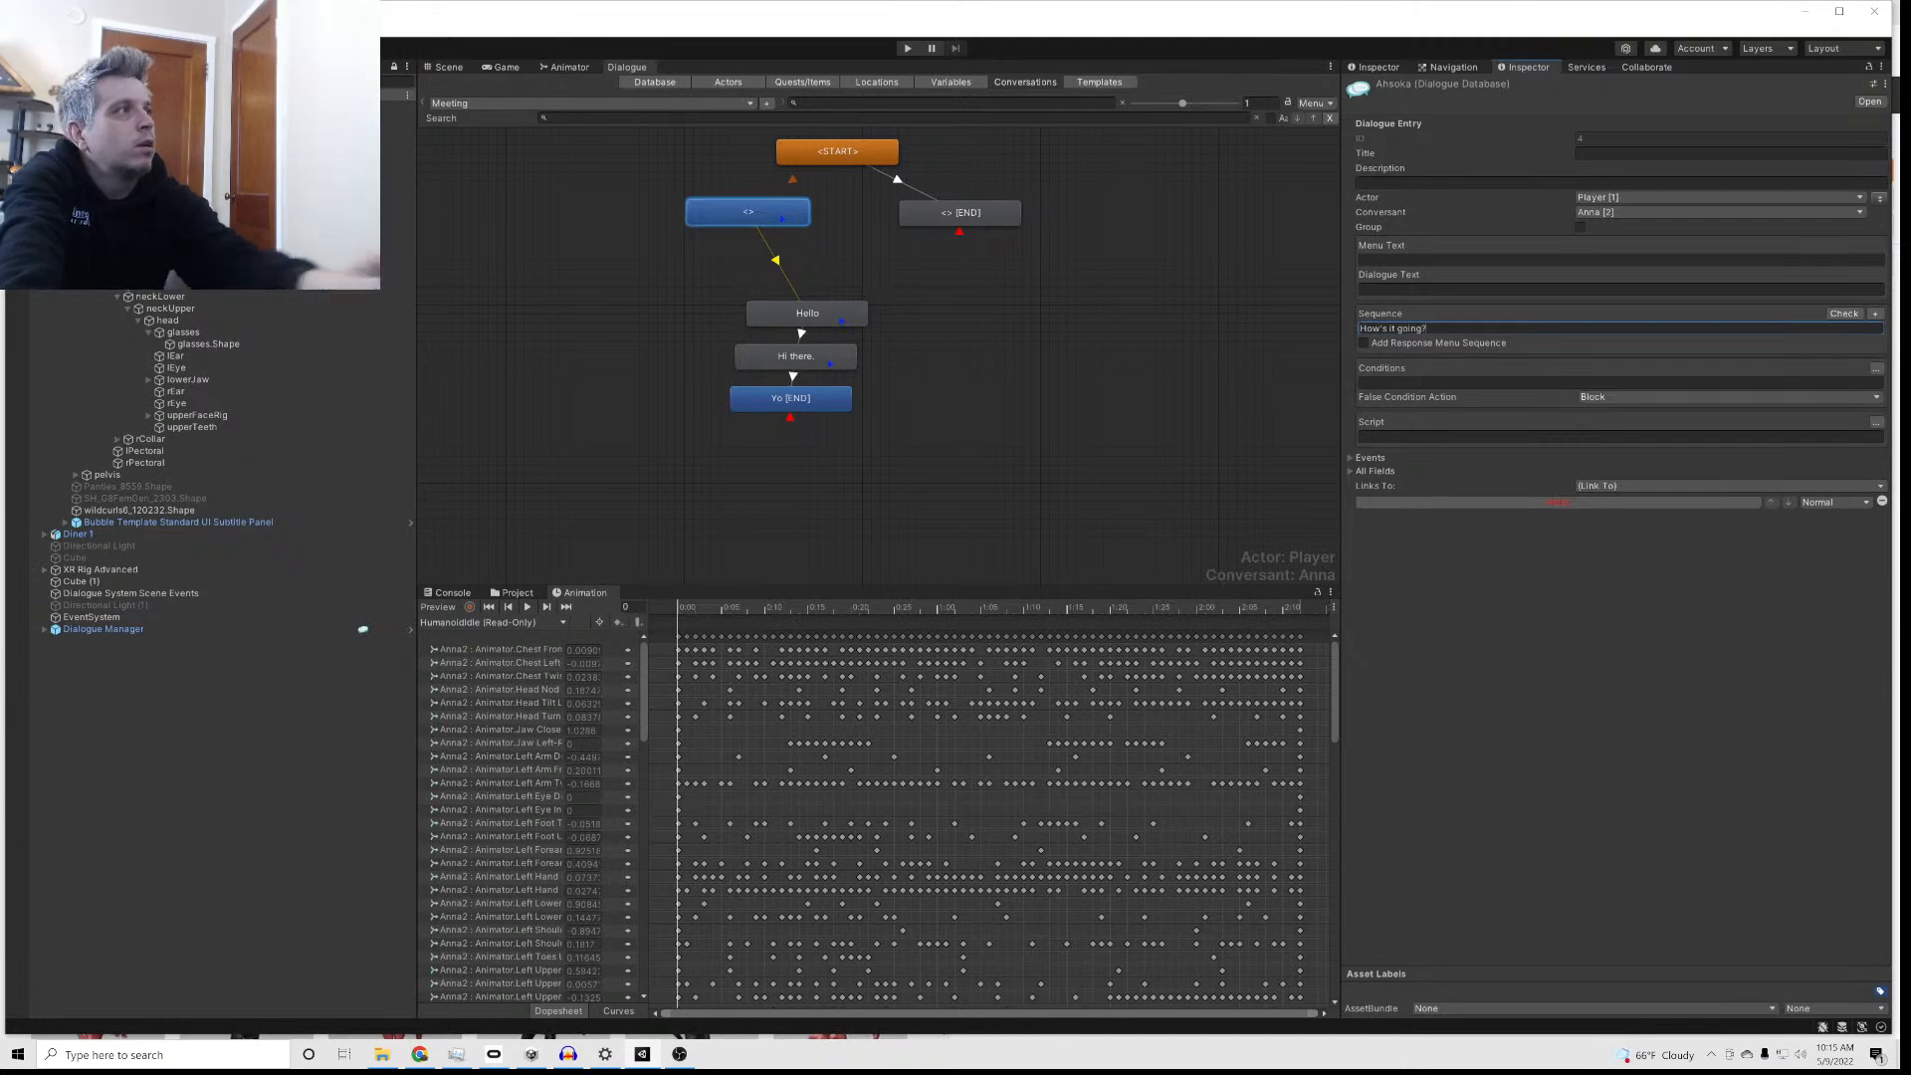
Step: Set the second START child node's actor to Player and its conversant to Anna
click(959, 212)
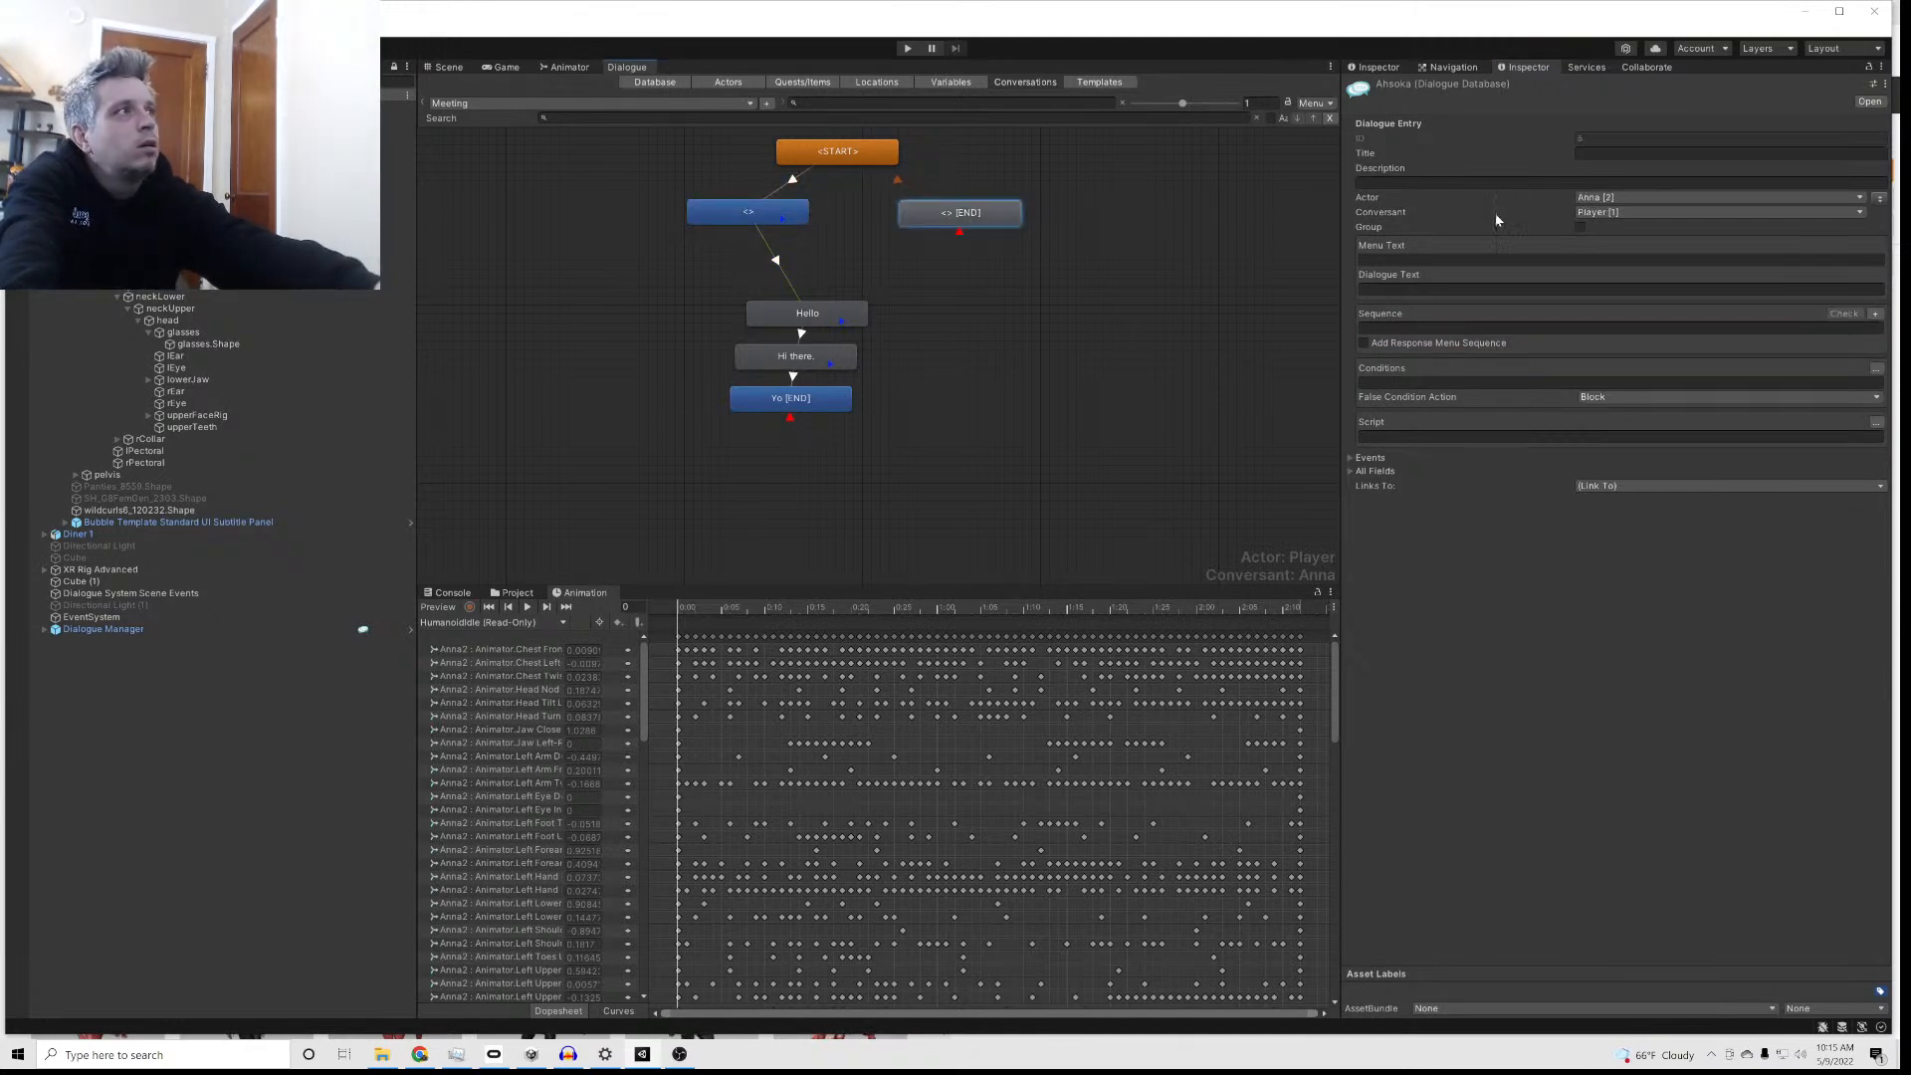
click(1588, 198)
click(1608, 223)
click(1608, 212)
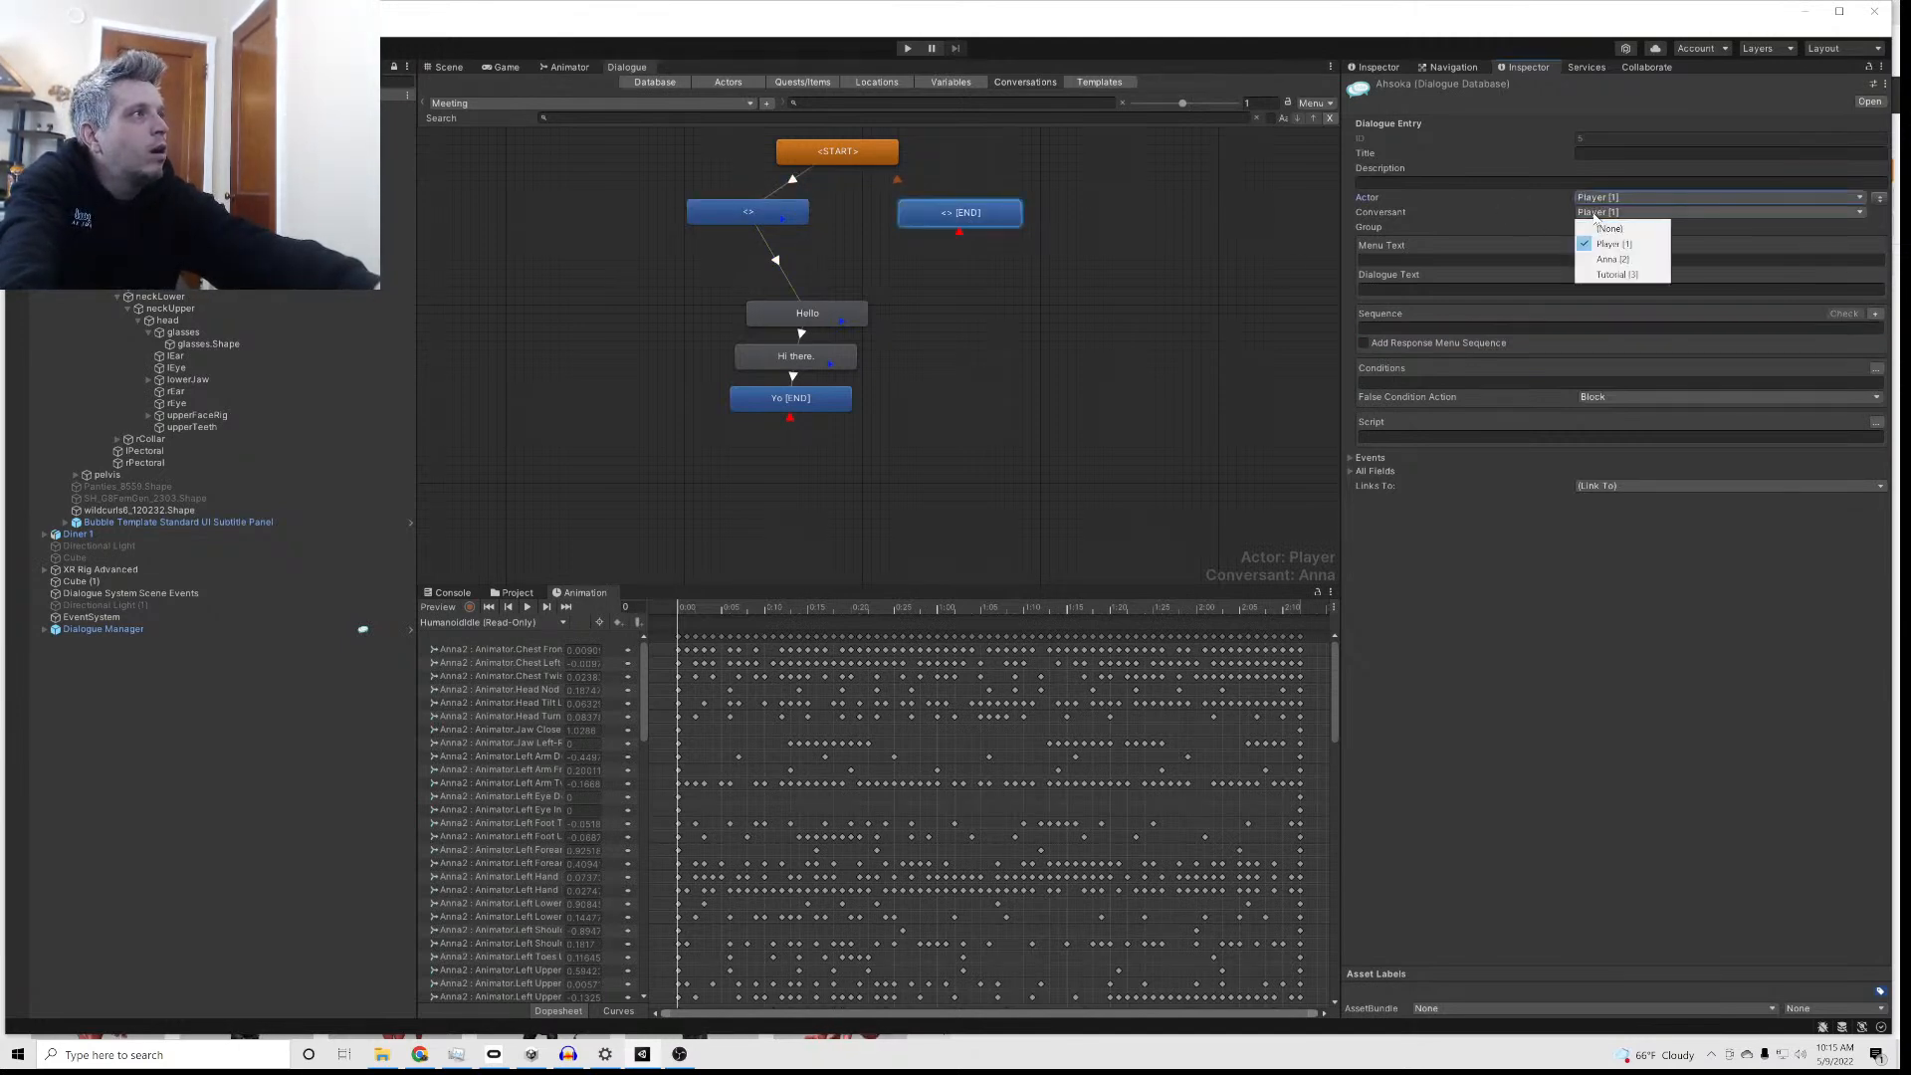
click(1612, 259)
Step: Reposition the two player nodes so they sit closer and nearly level beneath START
drag(969, 225, 937, 222)
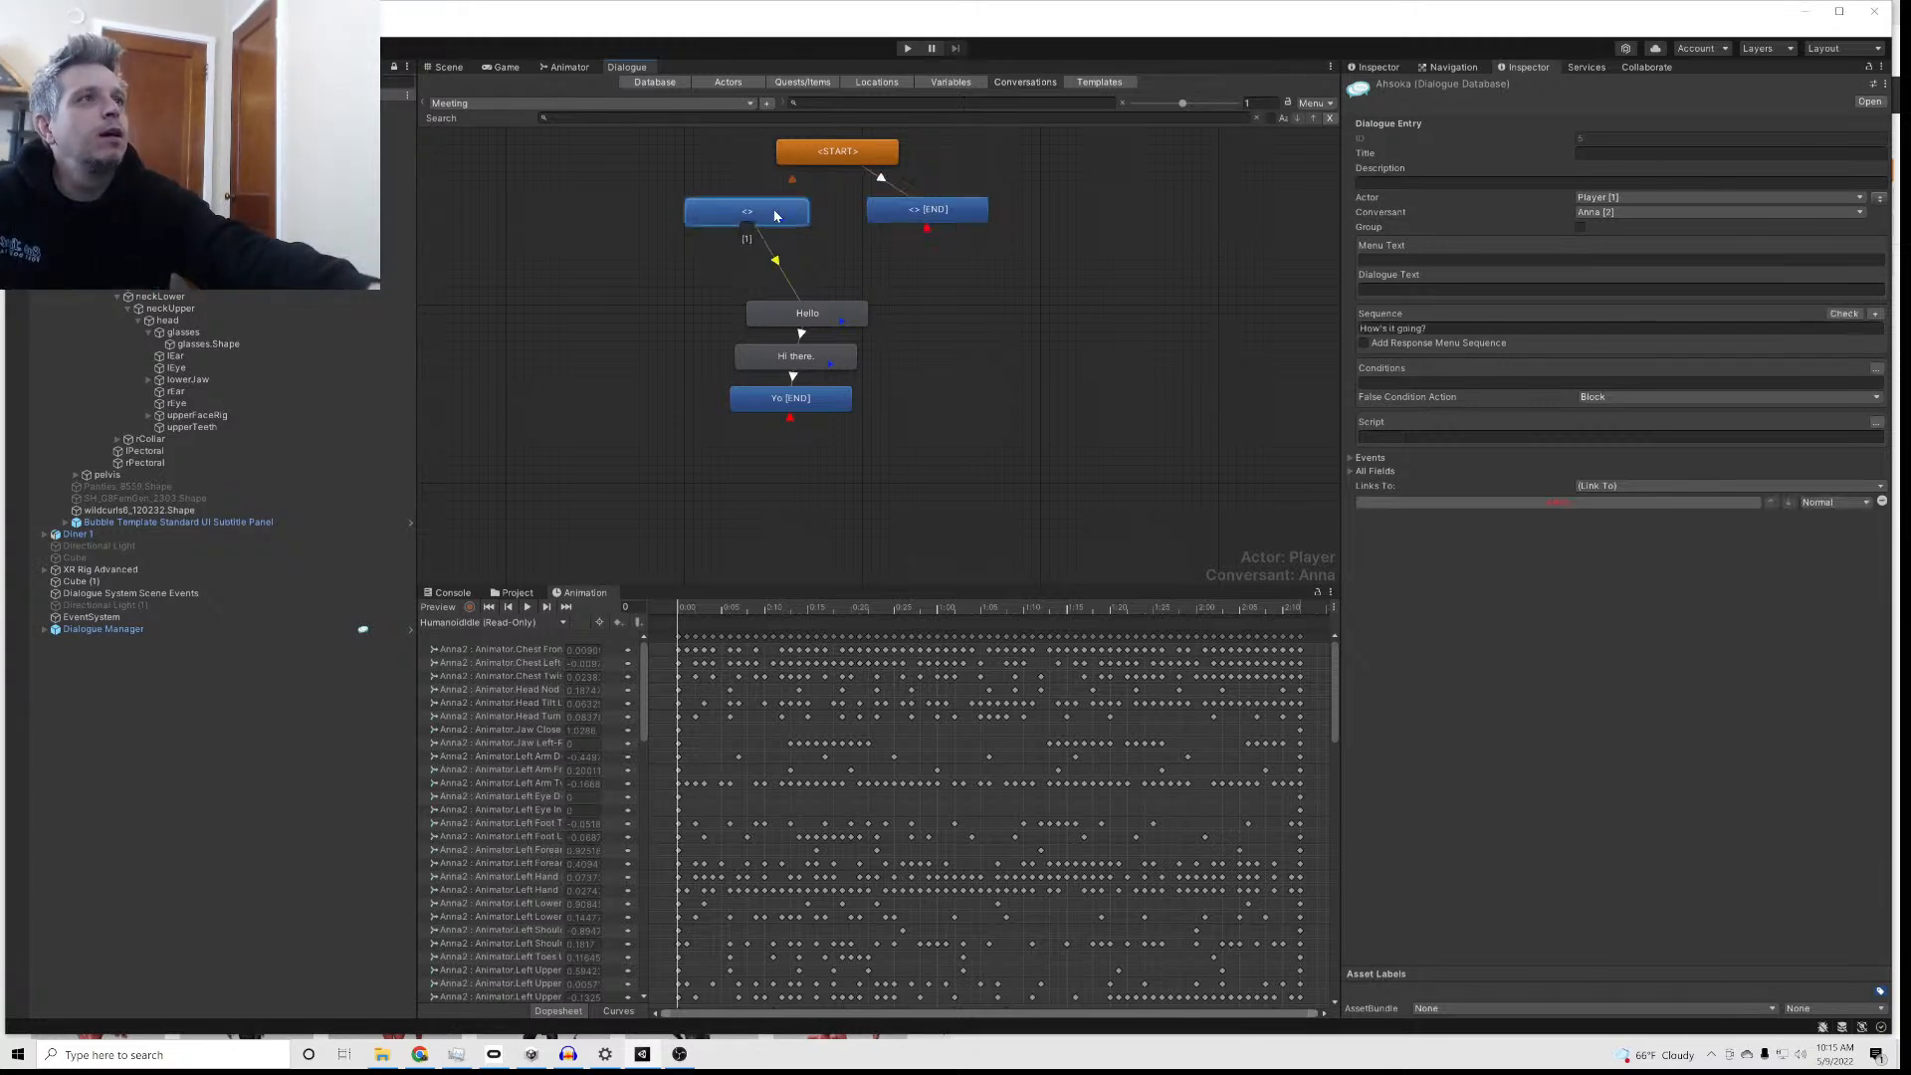
click(836, 162)
click(882, 211)
drag(746, 215, 744, 206)
Step: Set the second player node's Dialogue Text to "Hey there sexy."
click(890, 216)
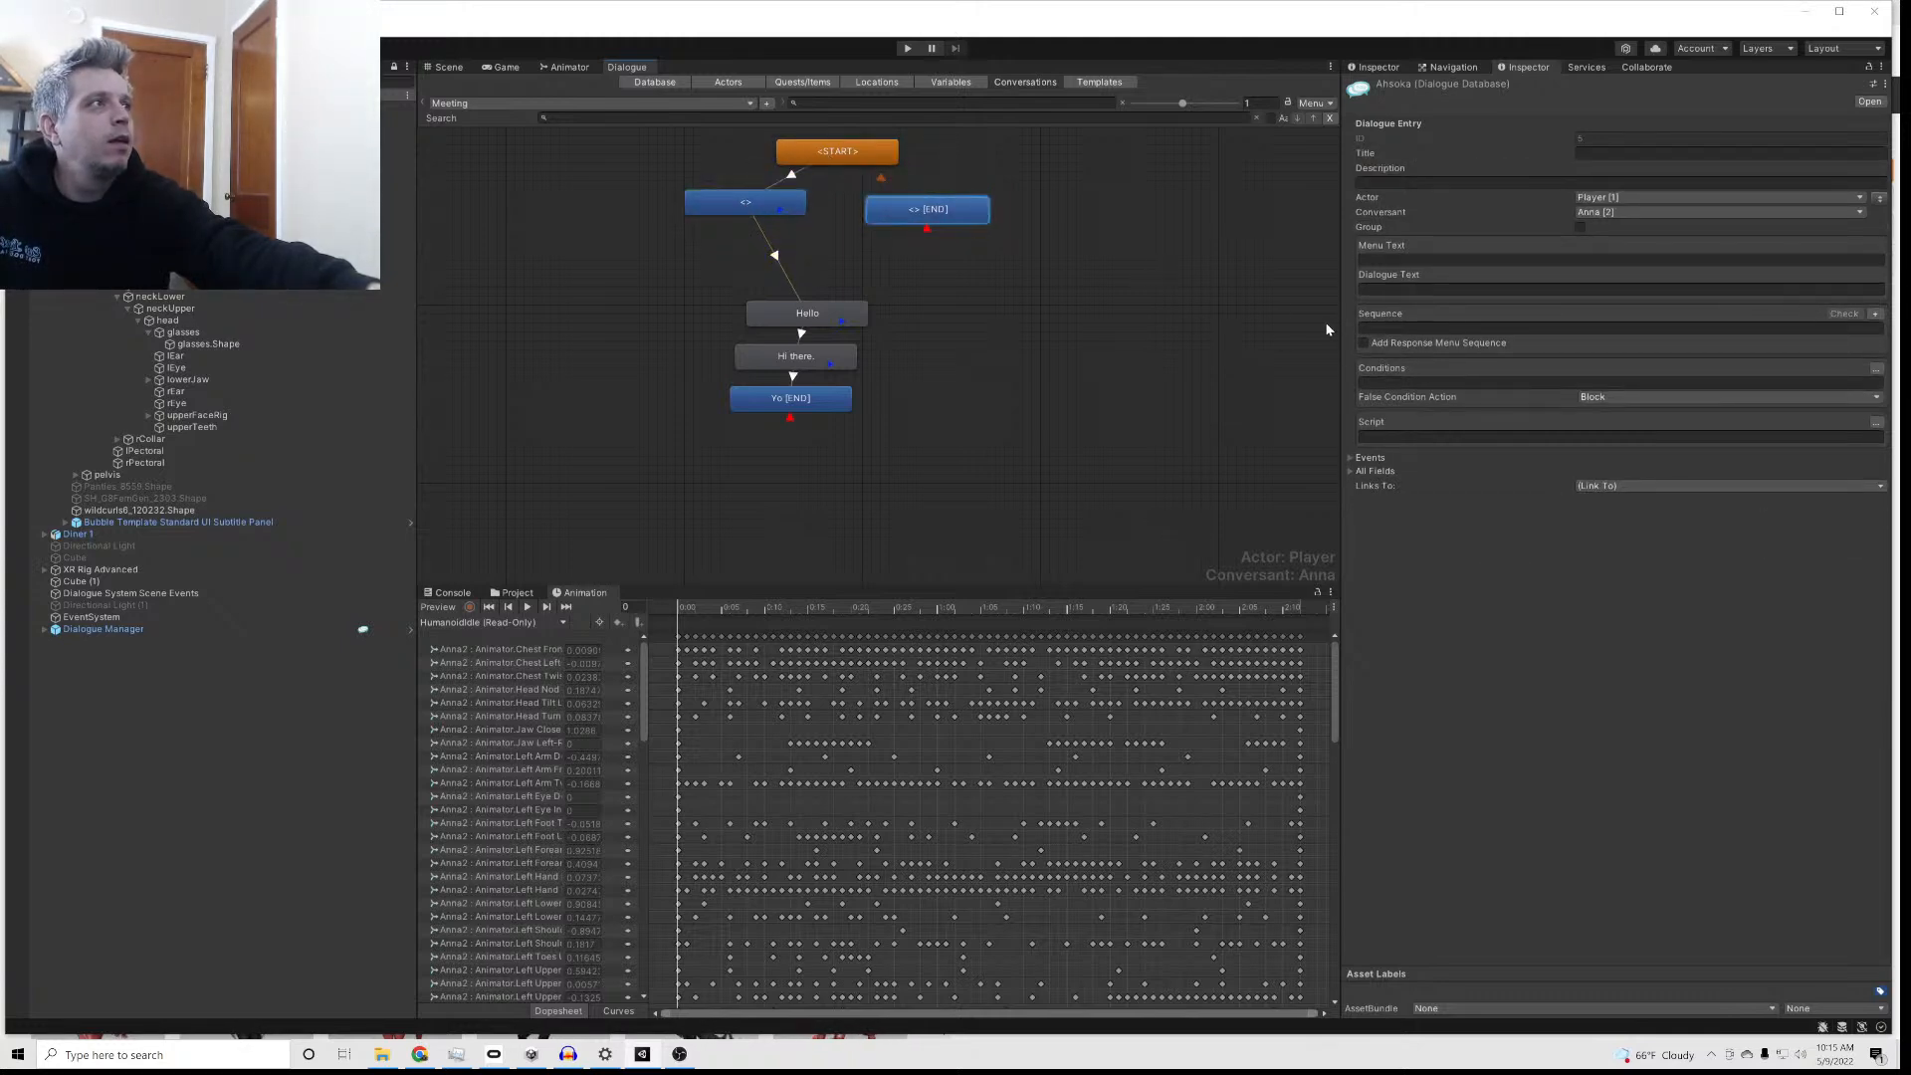
click(1401, 290)
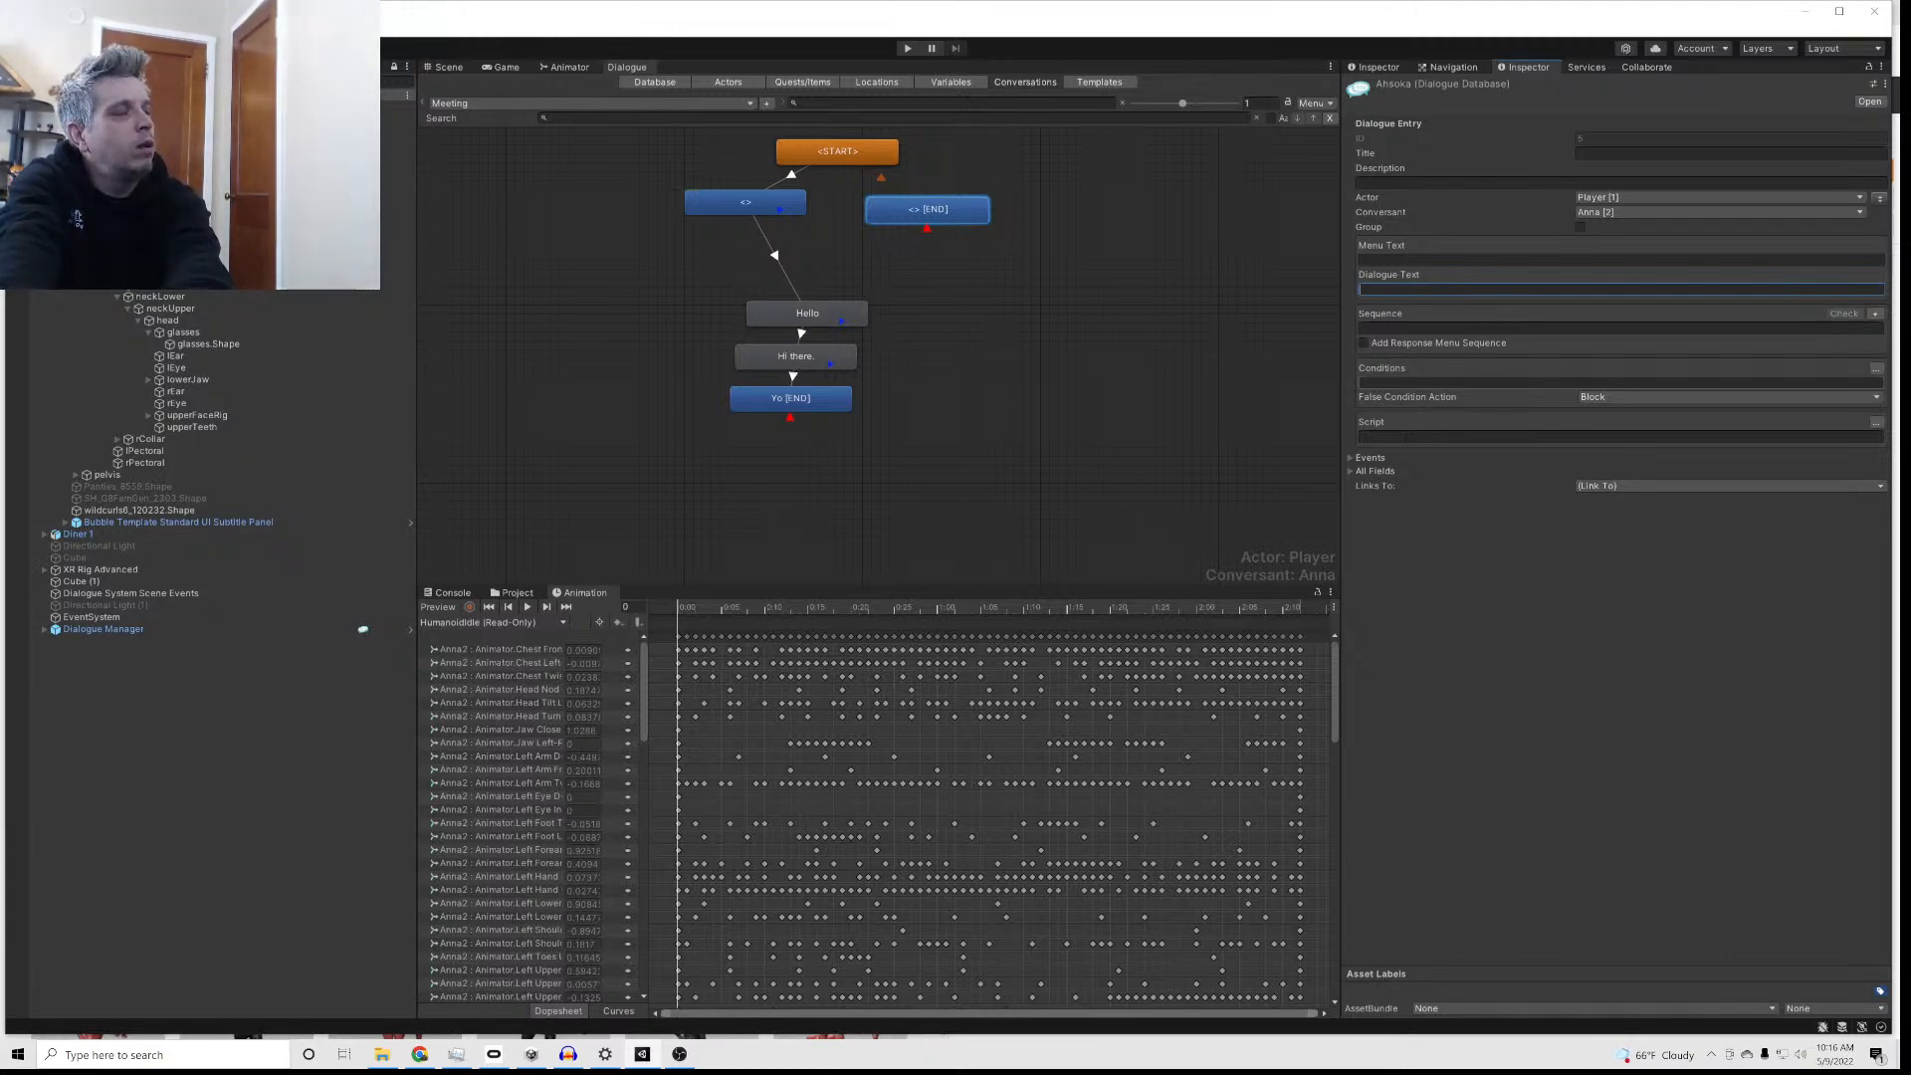
text(H)
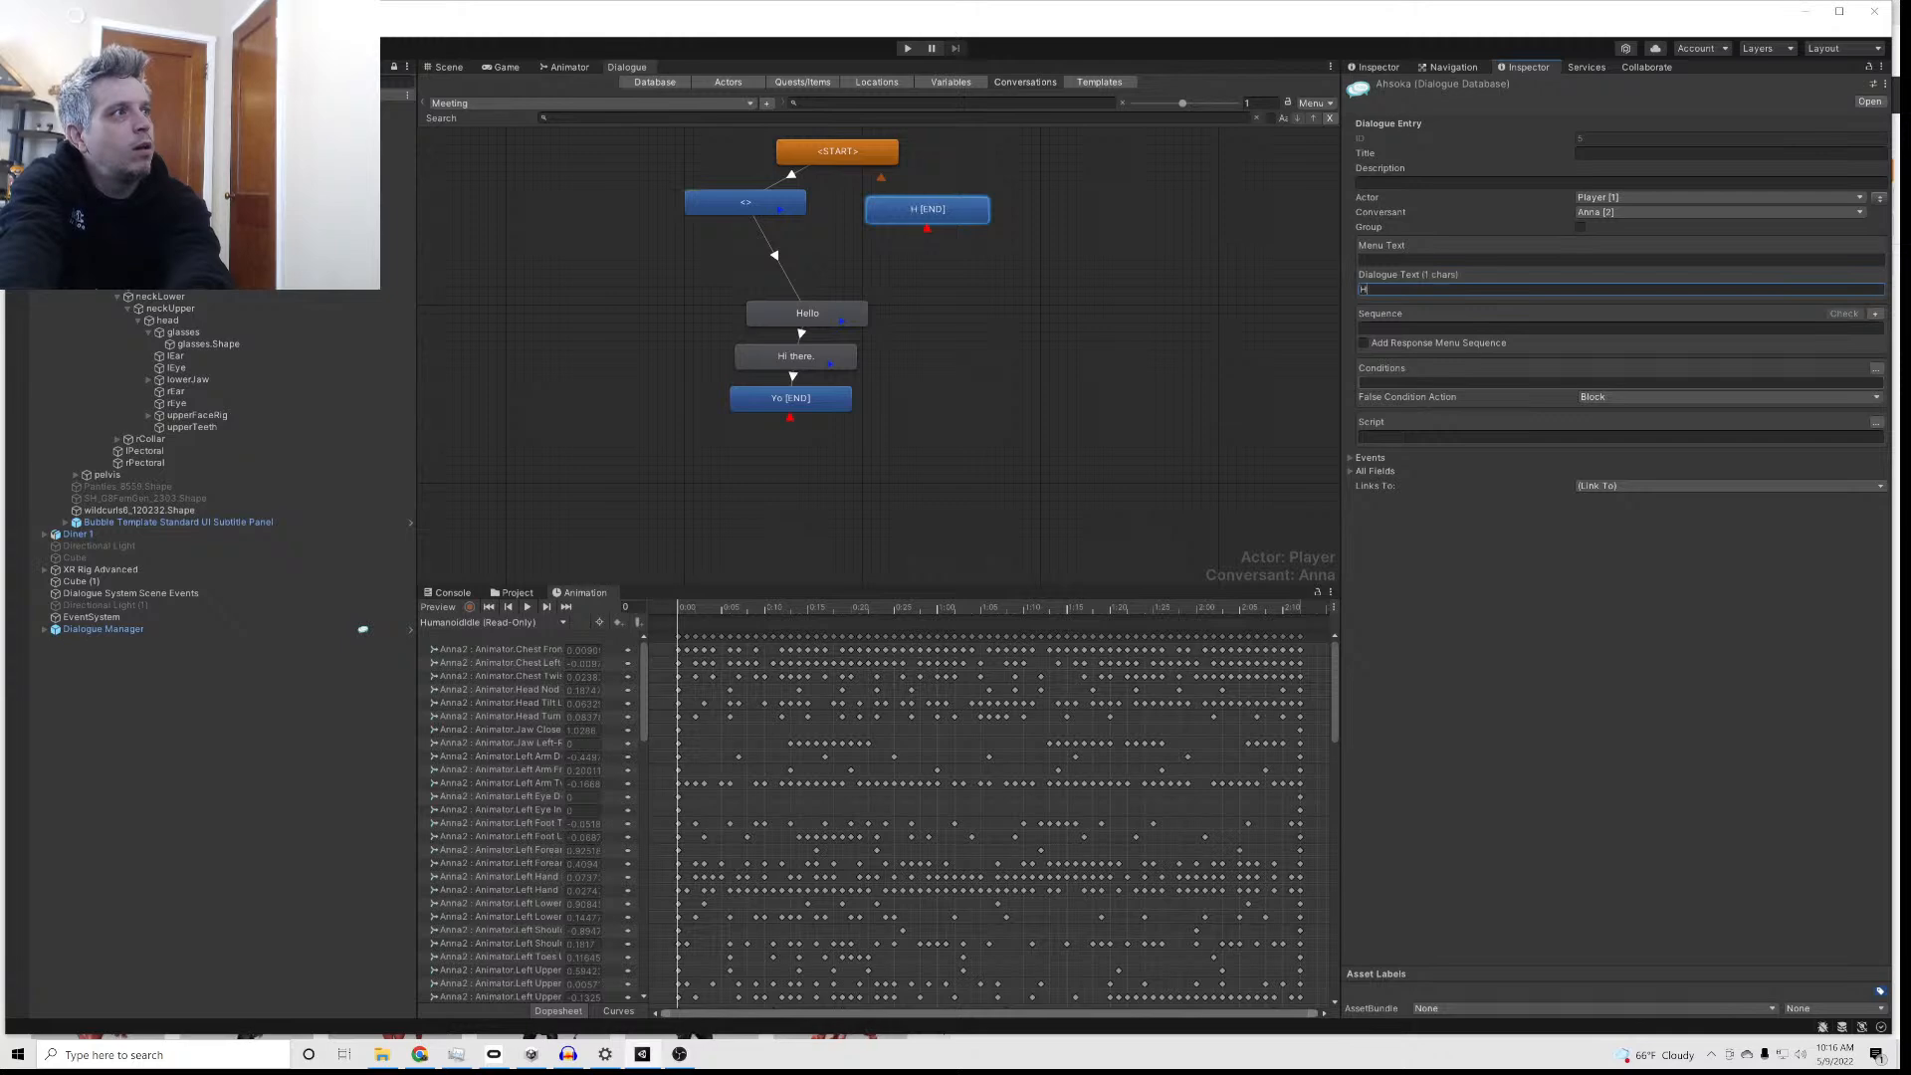
text(ey there sexy.)
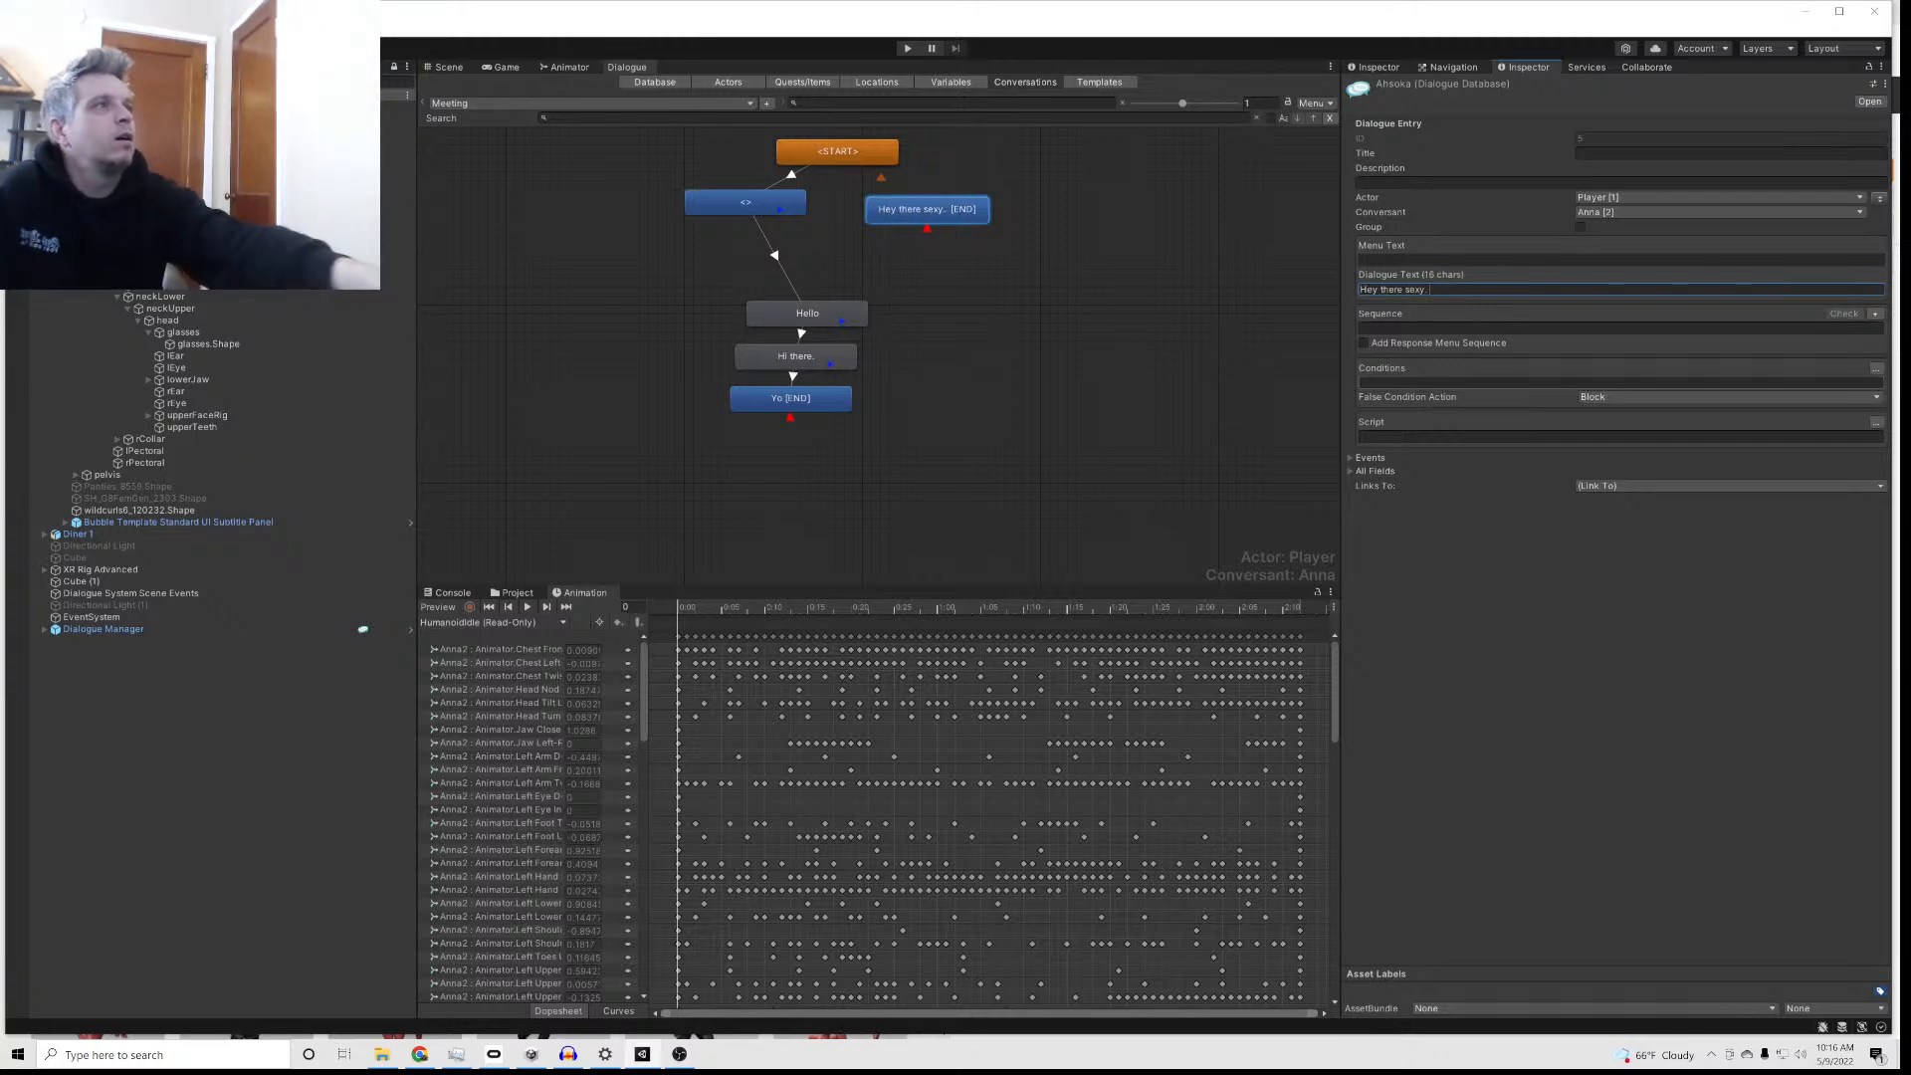
Step: Line up the Hello, Hi there and Yo nodes in a column beneath the first player node
drag(809, 325, 751, 266)
drag(758, 364, 719, 314)
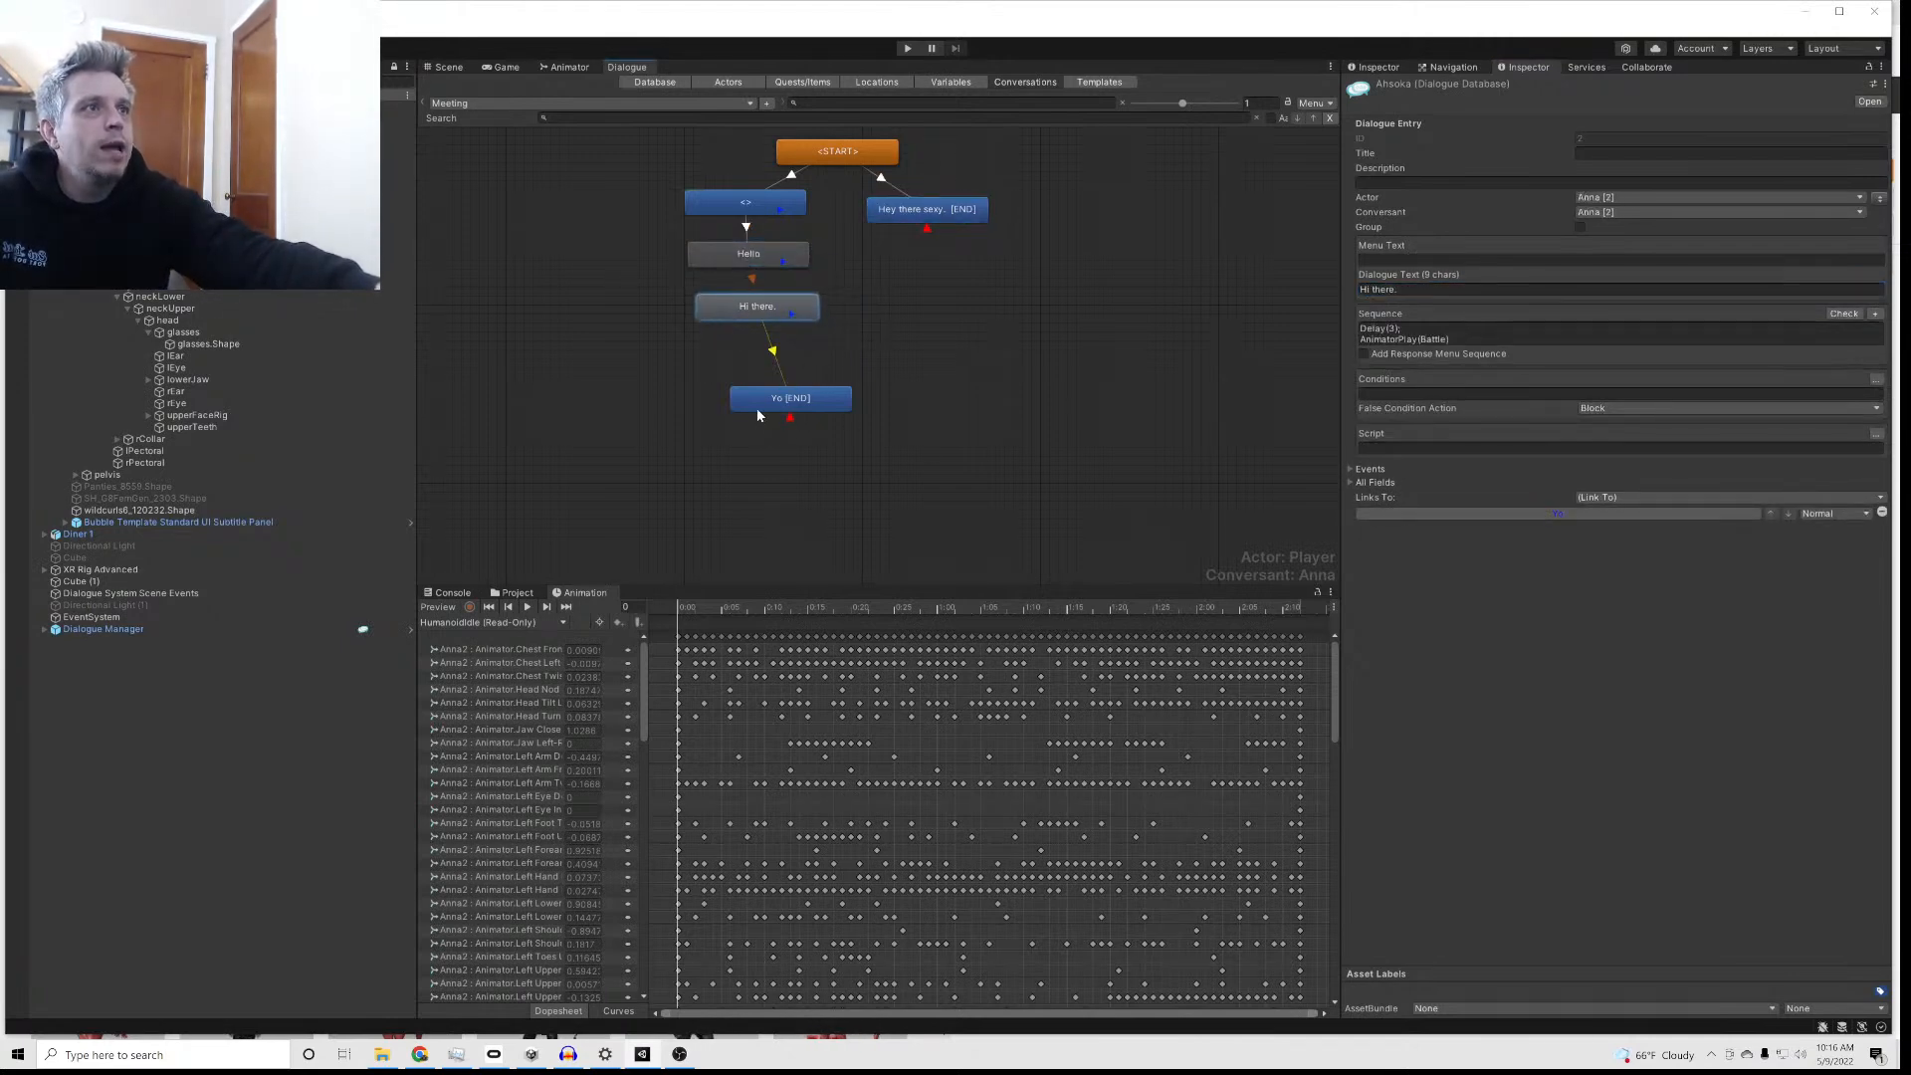
drag(757, 409, 733, 380)
click(759, 247)
Step: Create a child node under "Hey there sexy." with Dialogue Text "What the fuck did you just say? You don't know me like that."
click(890, 209)
right_click(897, 210)
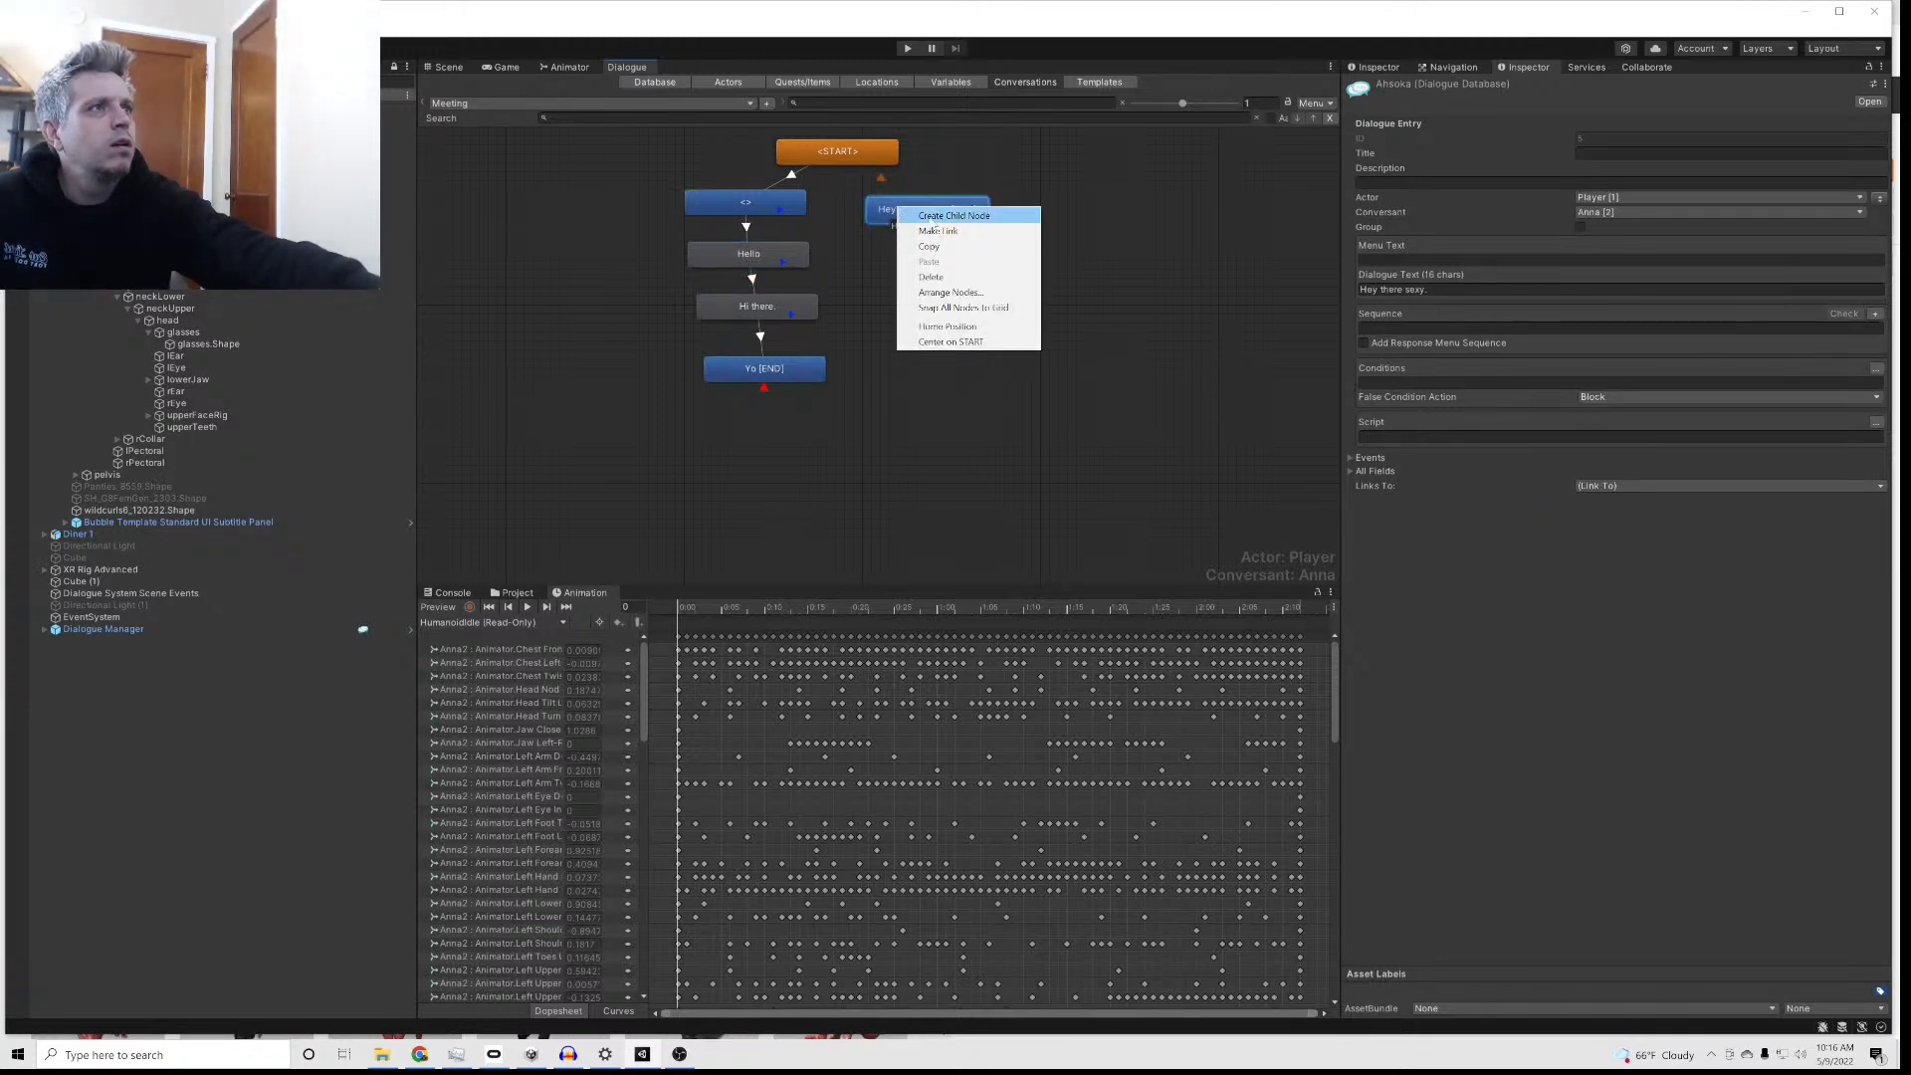
click(941, 216)
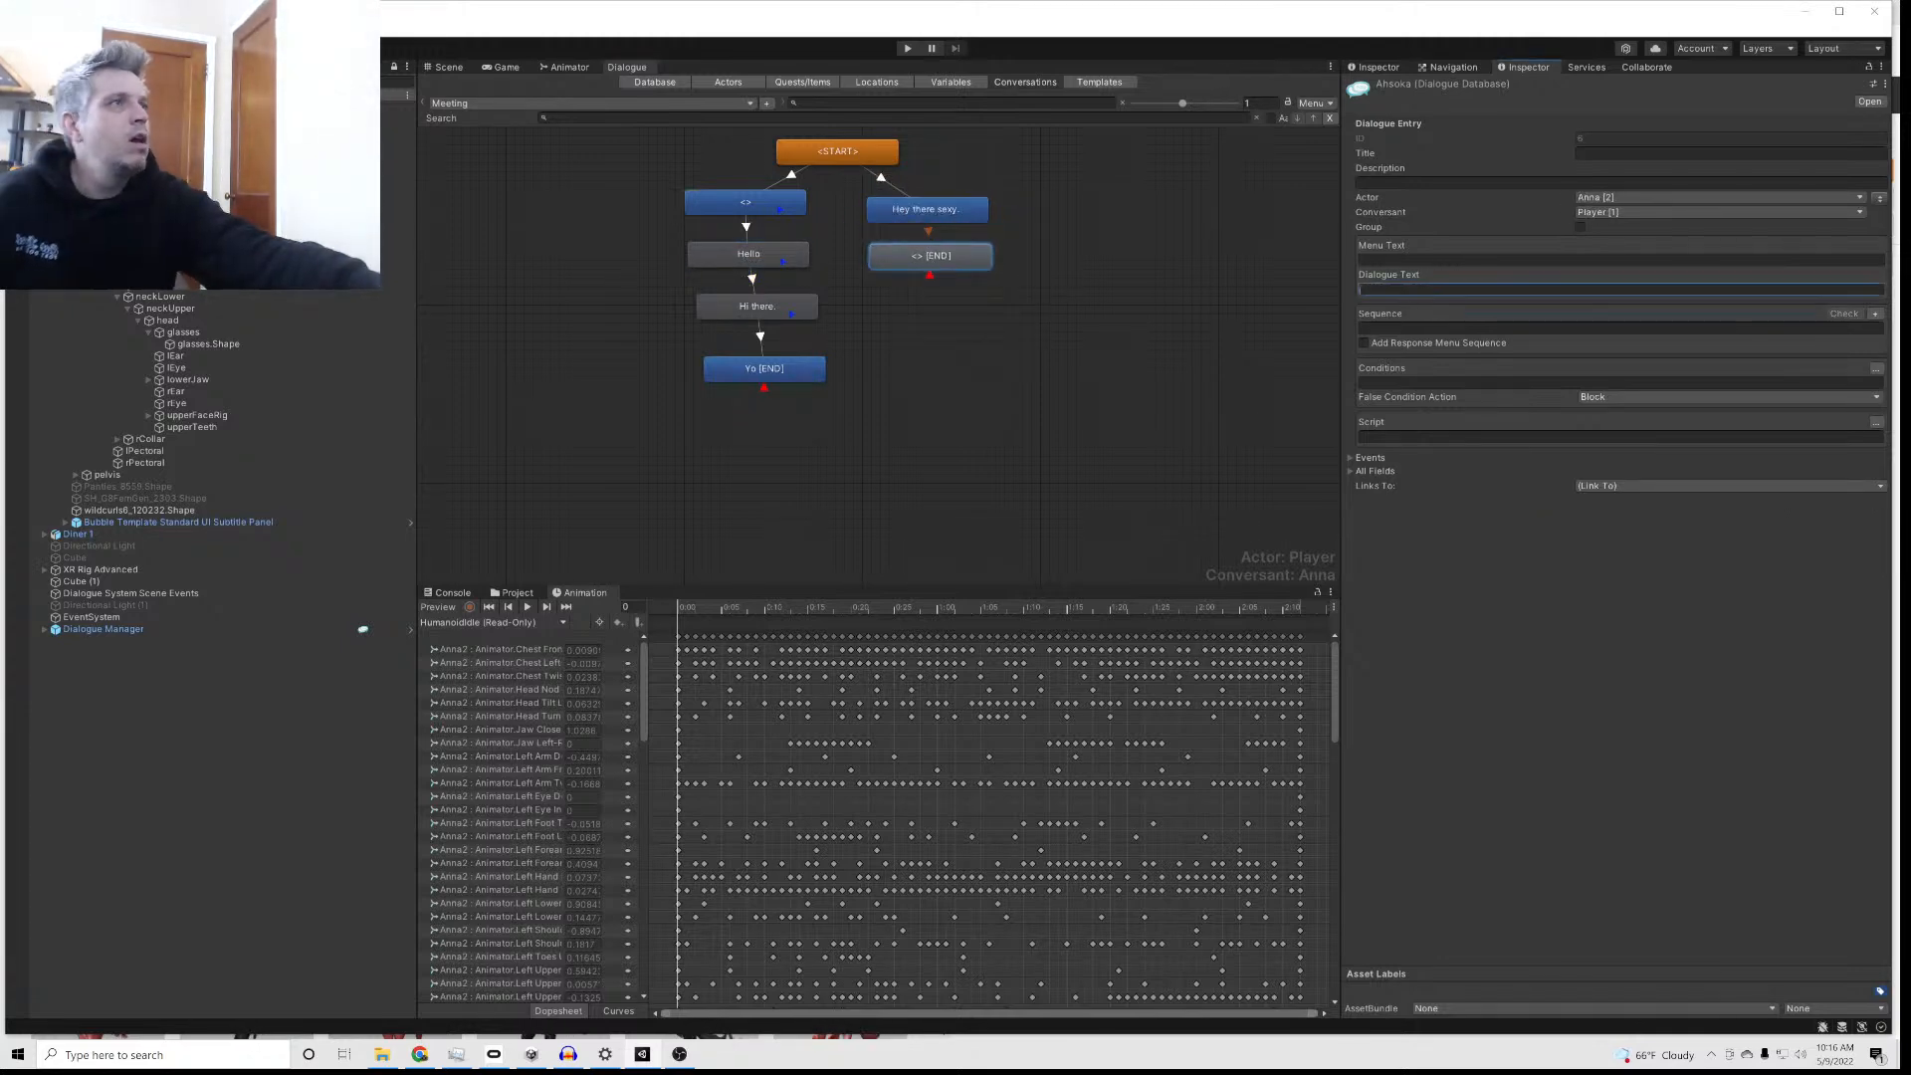
text(What the fuck did you j)
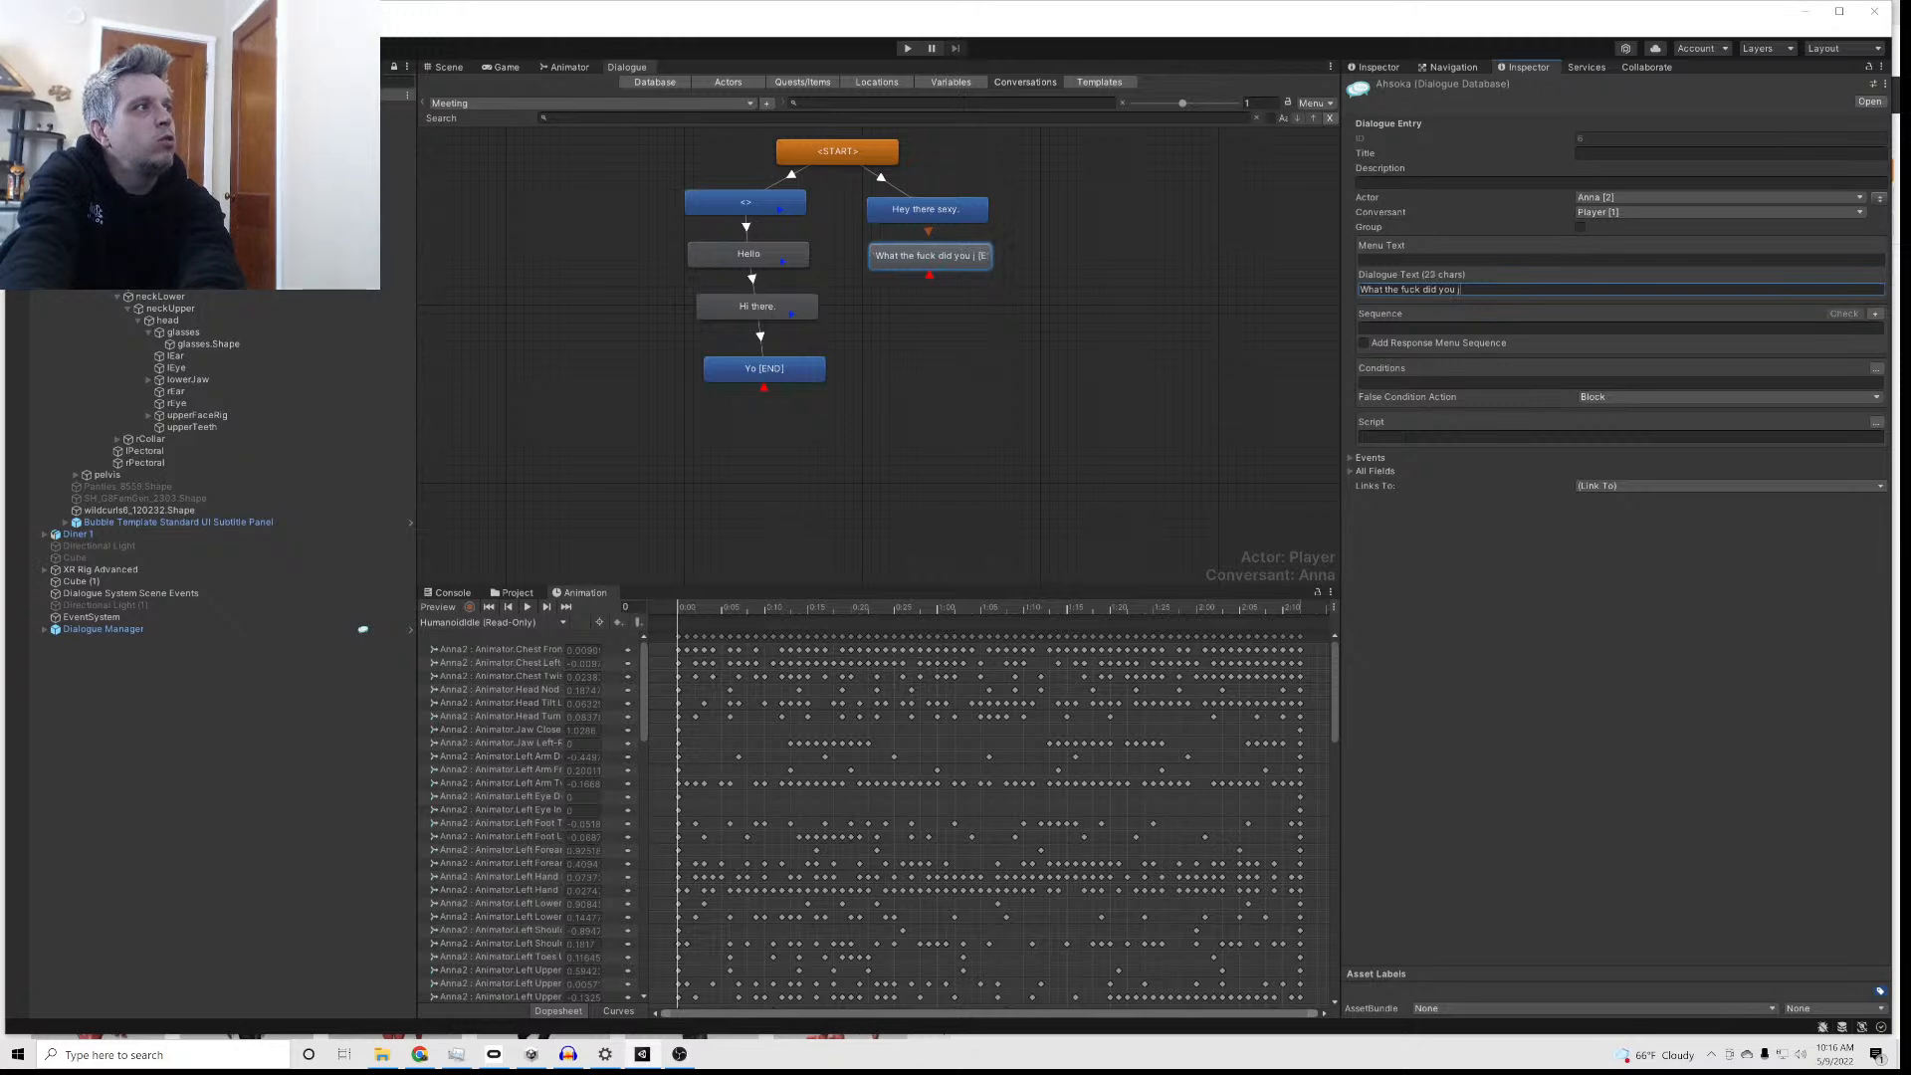
text(ust say?)
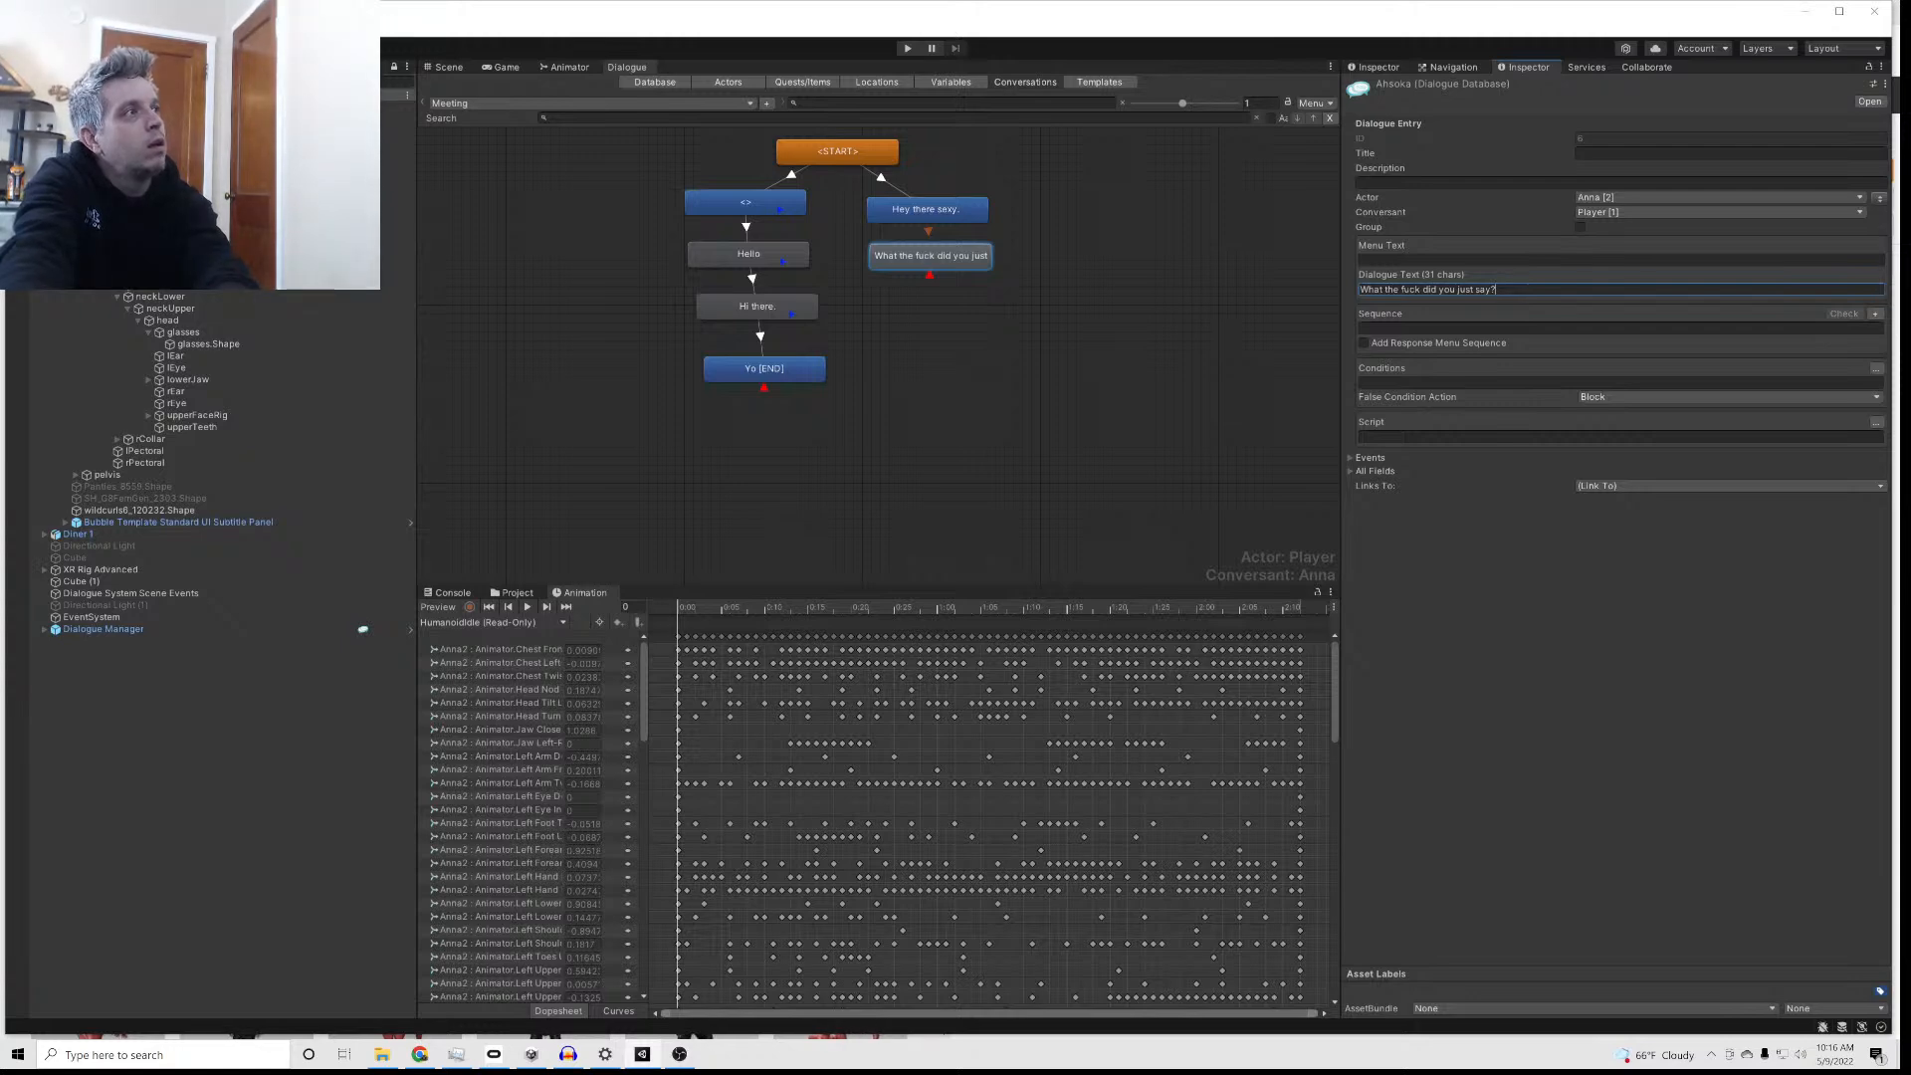
text( you do)
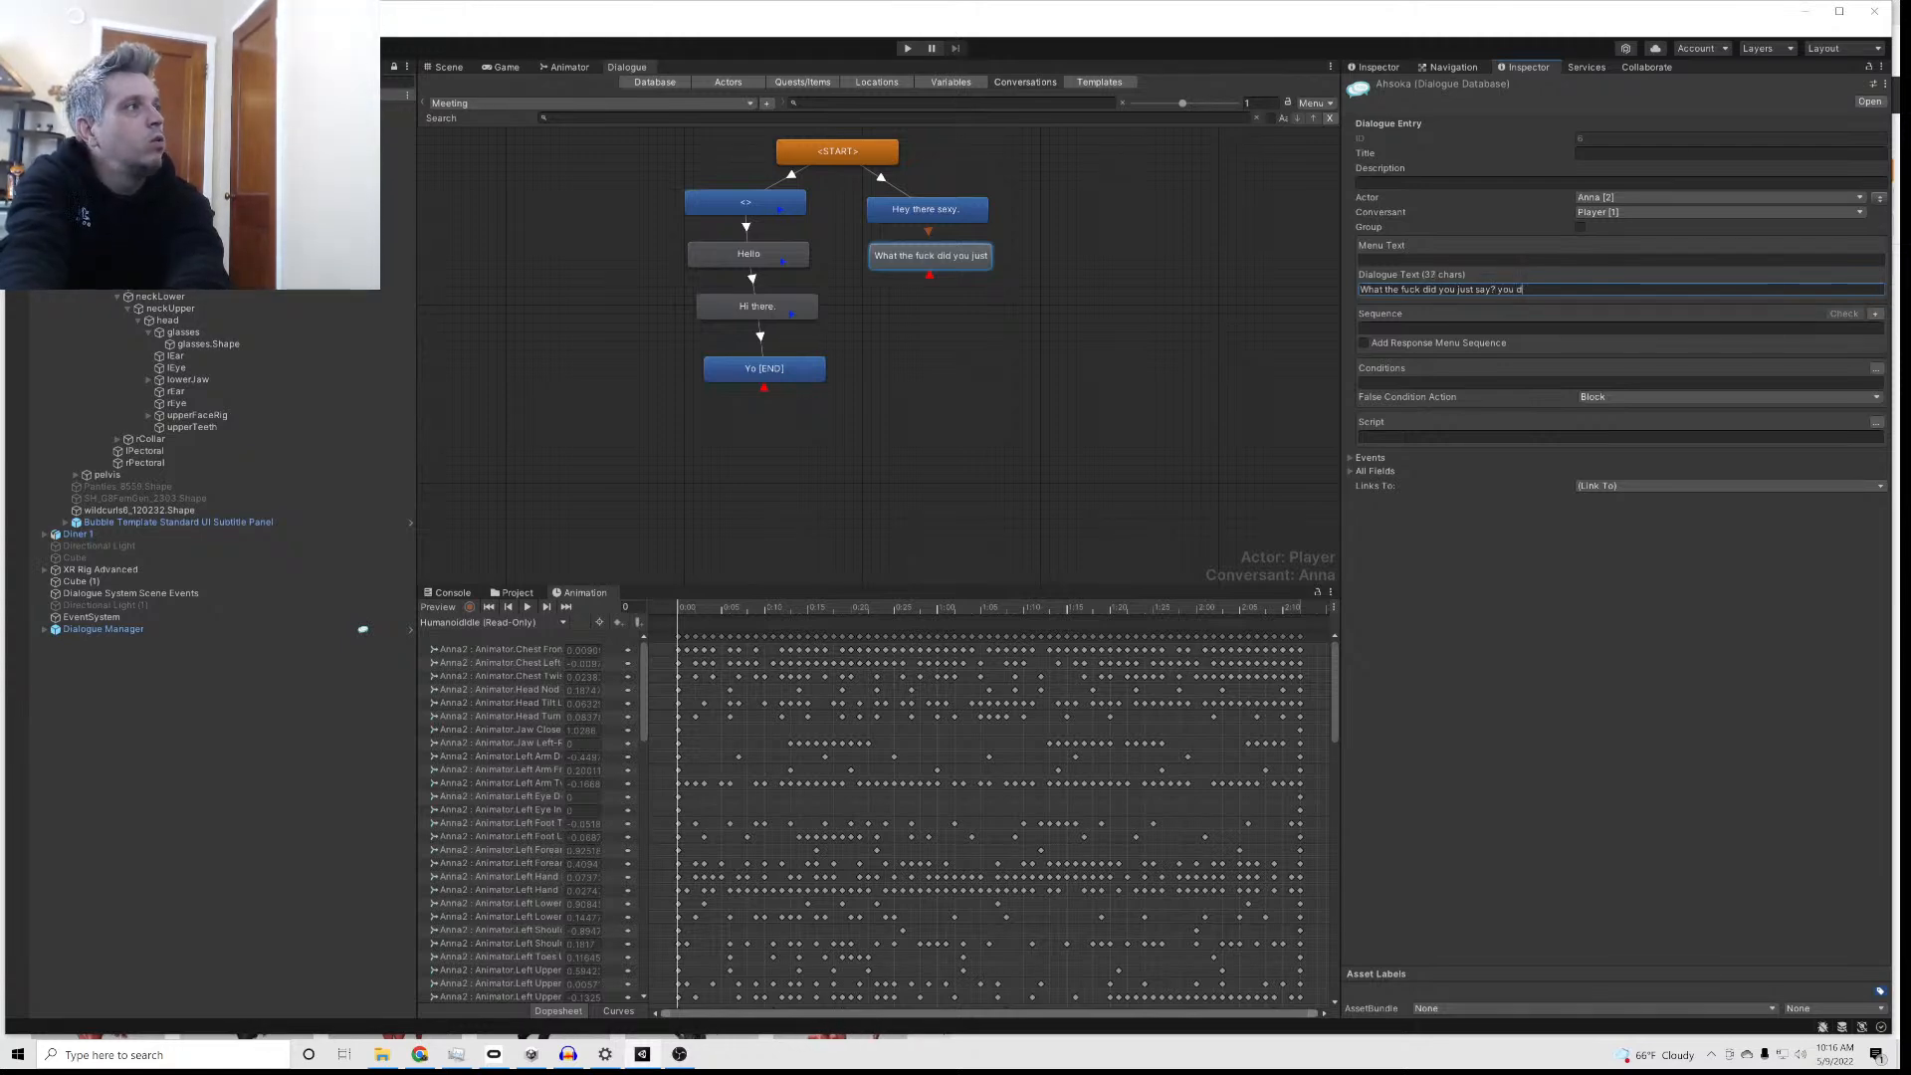
key(BackSpace)
key(BackSpace)
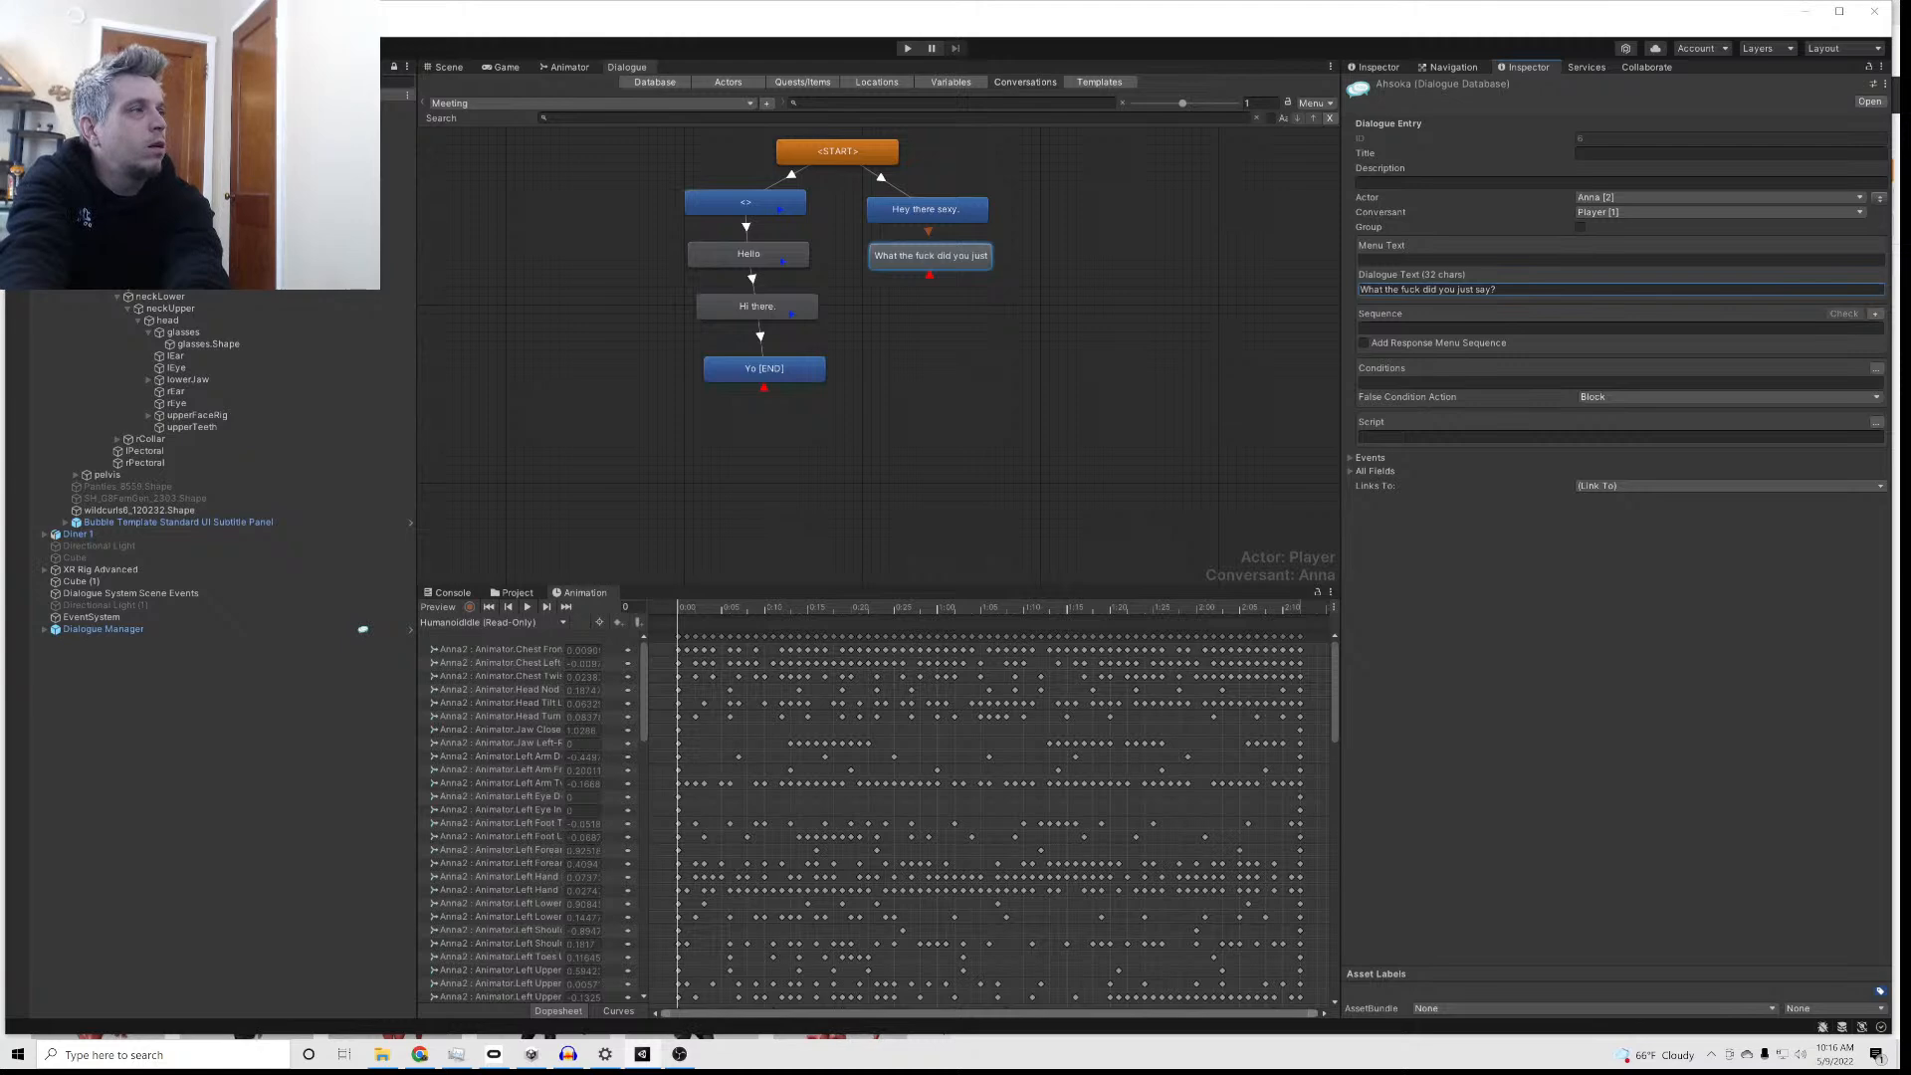
key(BackSpace)
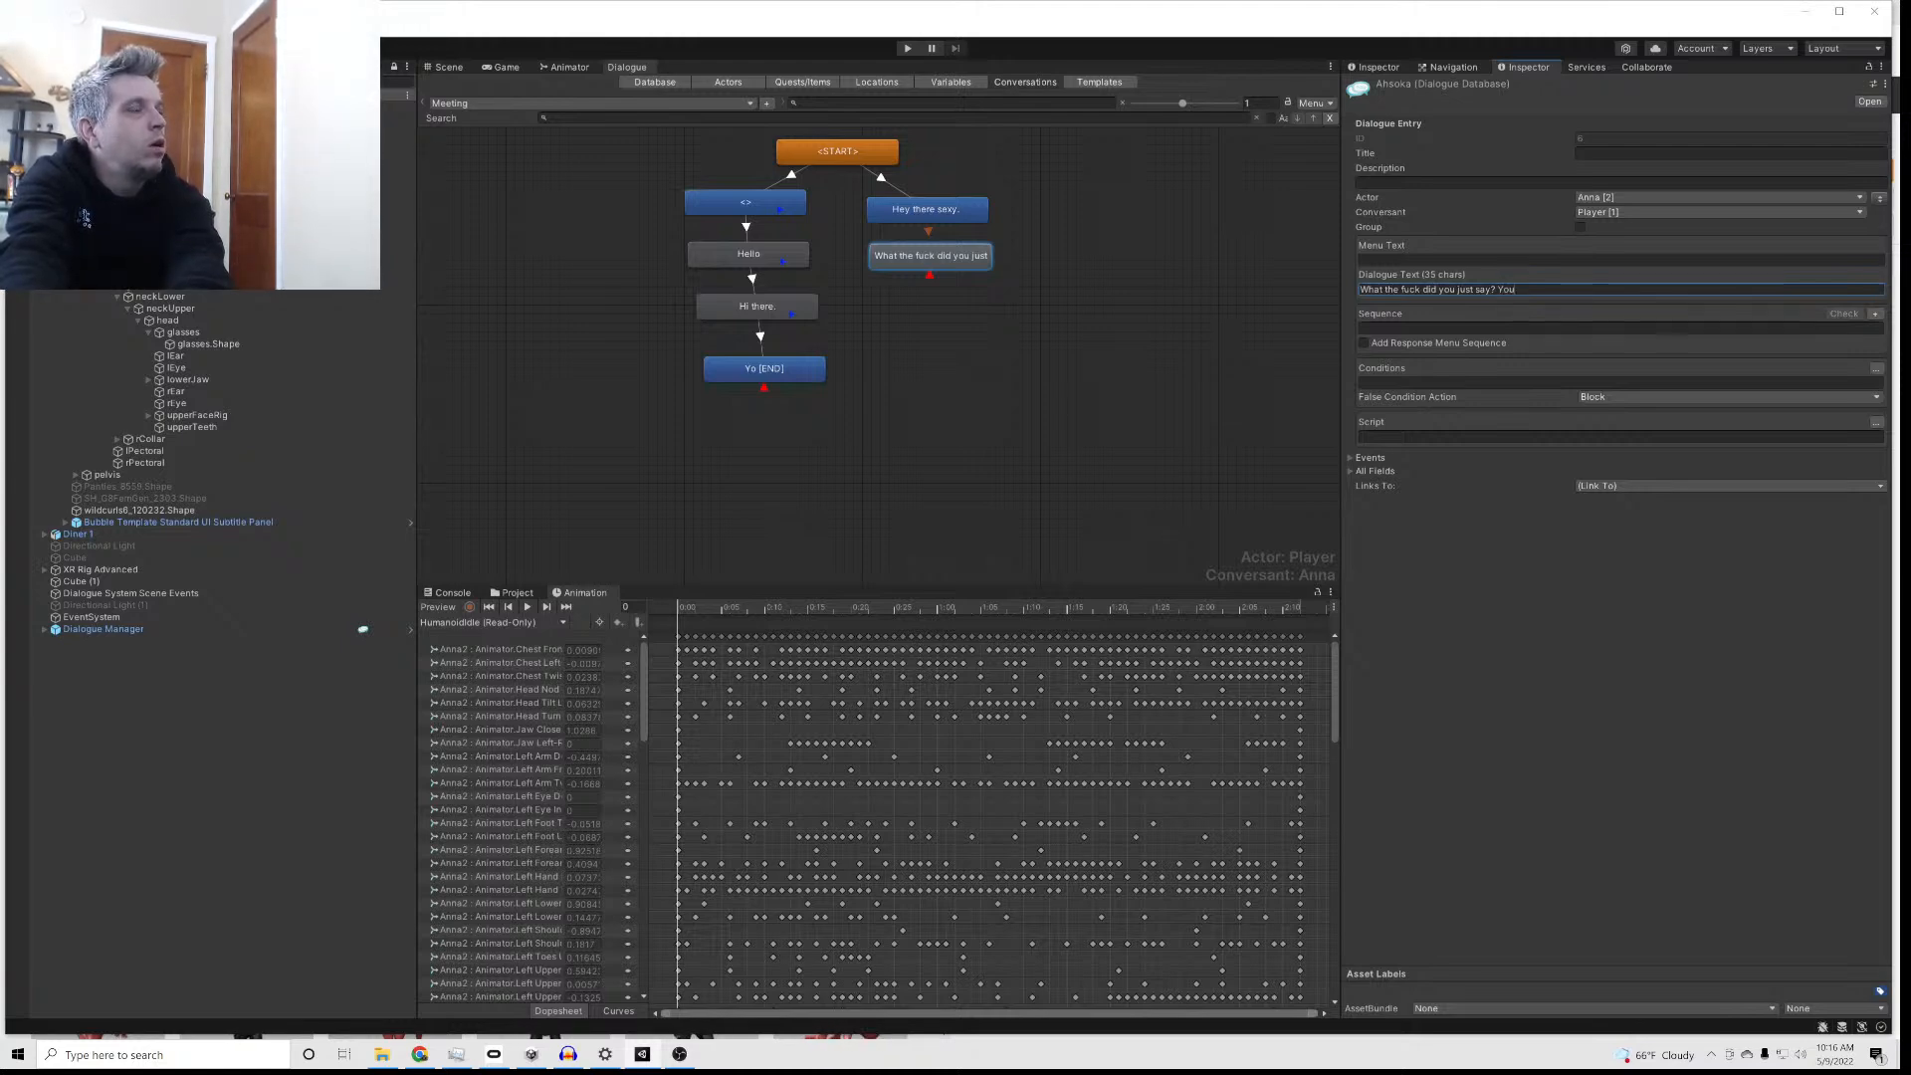
text(You do)
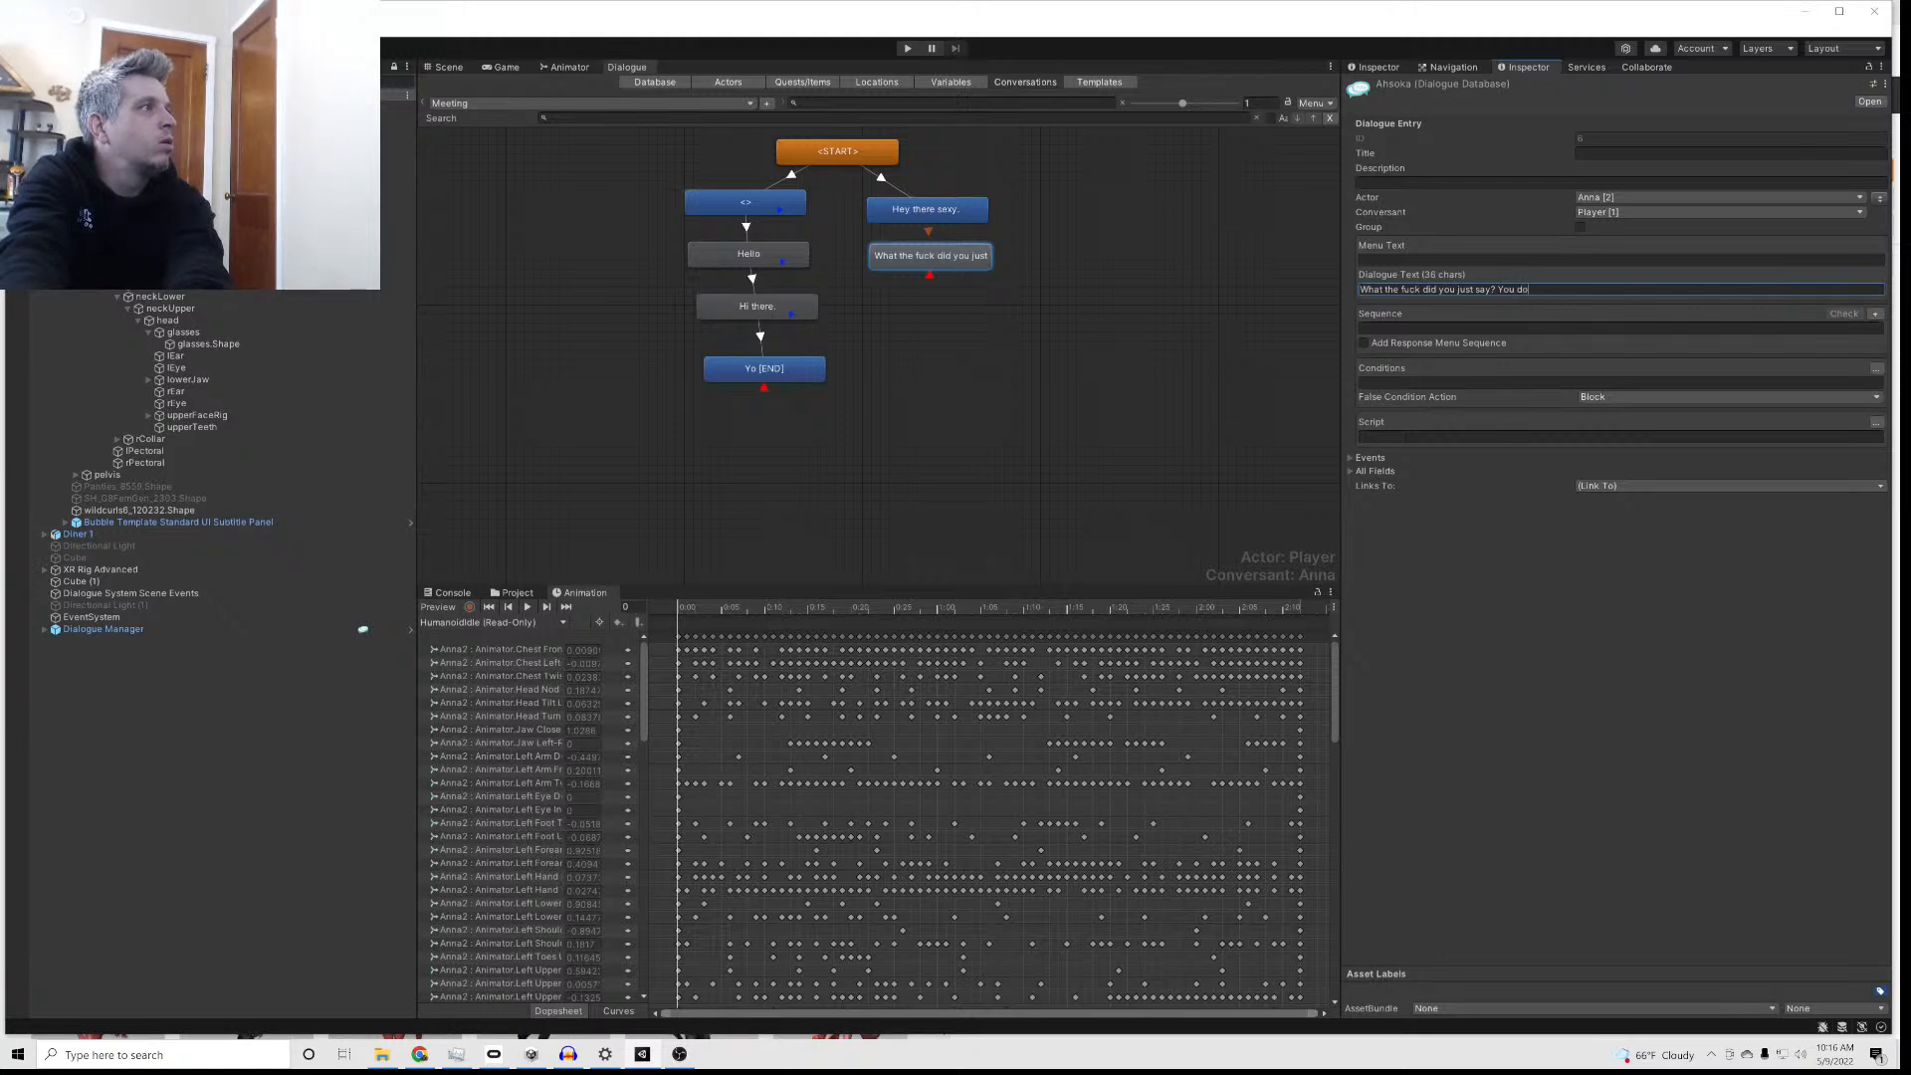
text(n't know me l)
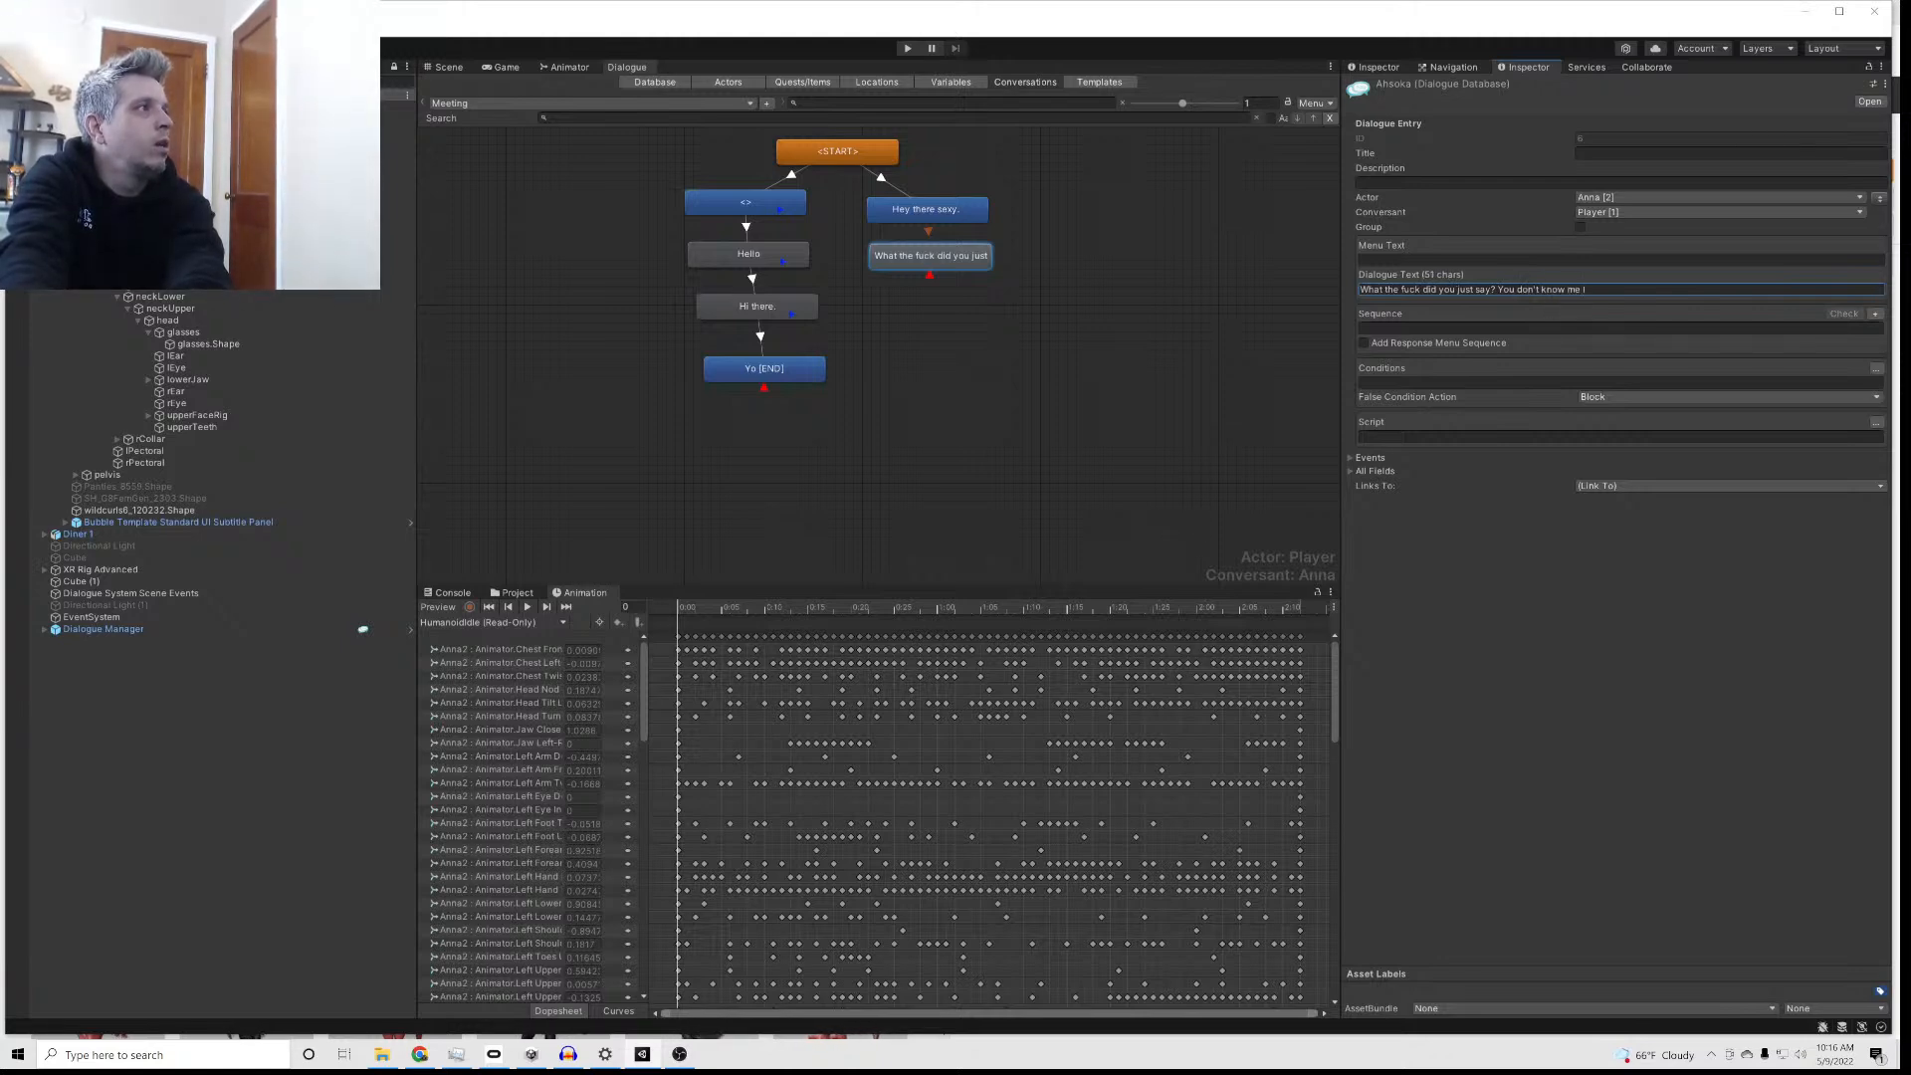
text(ike that.)
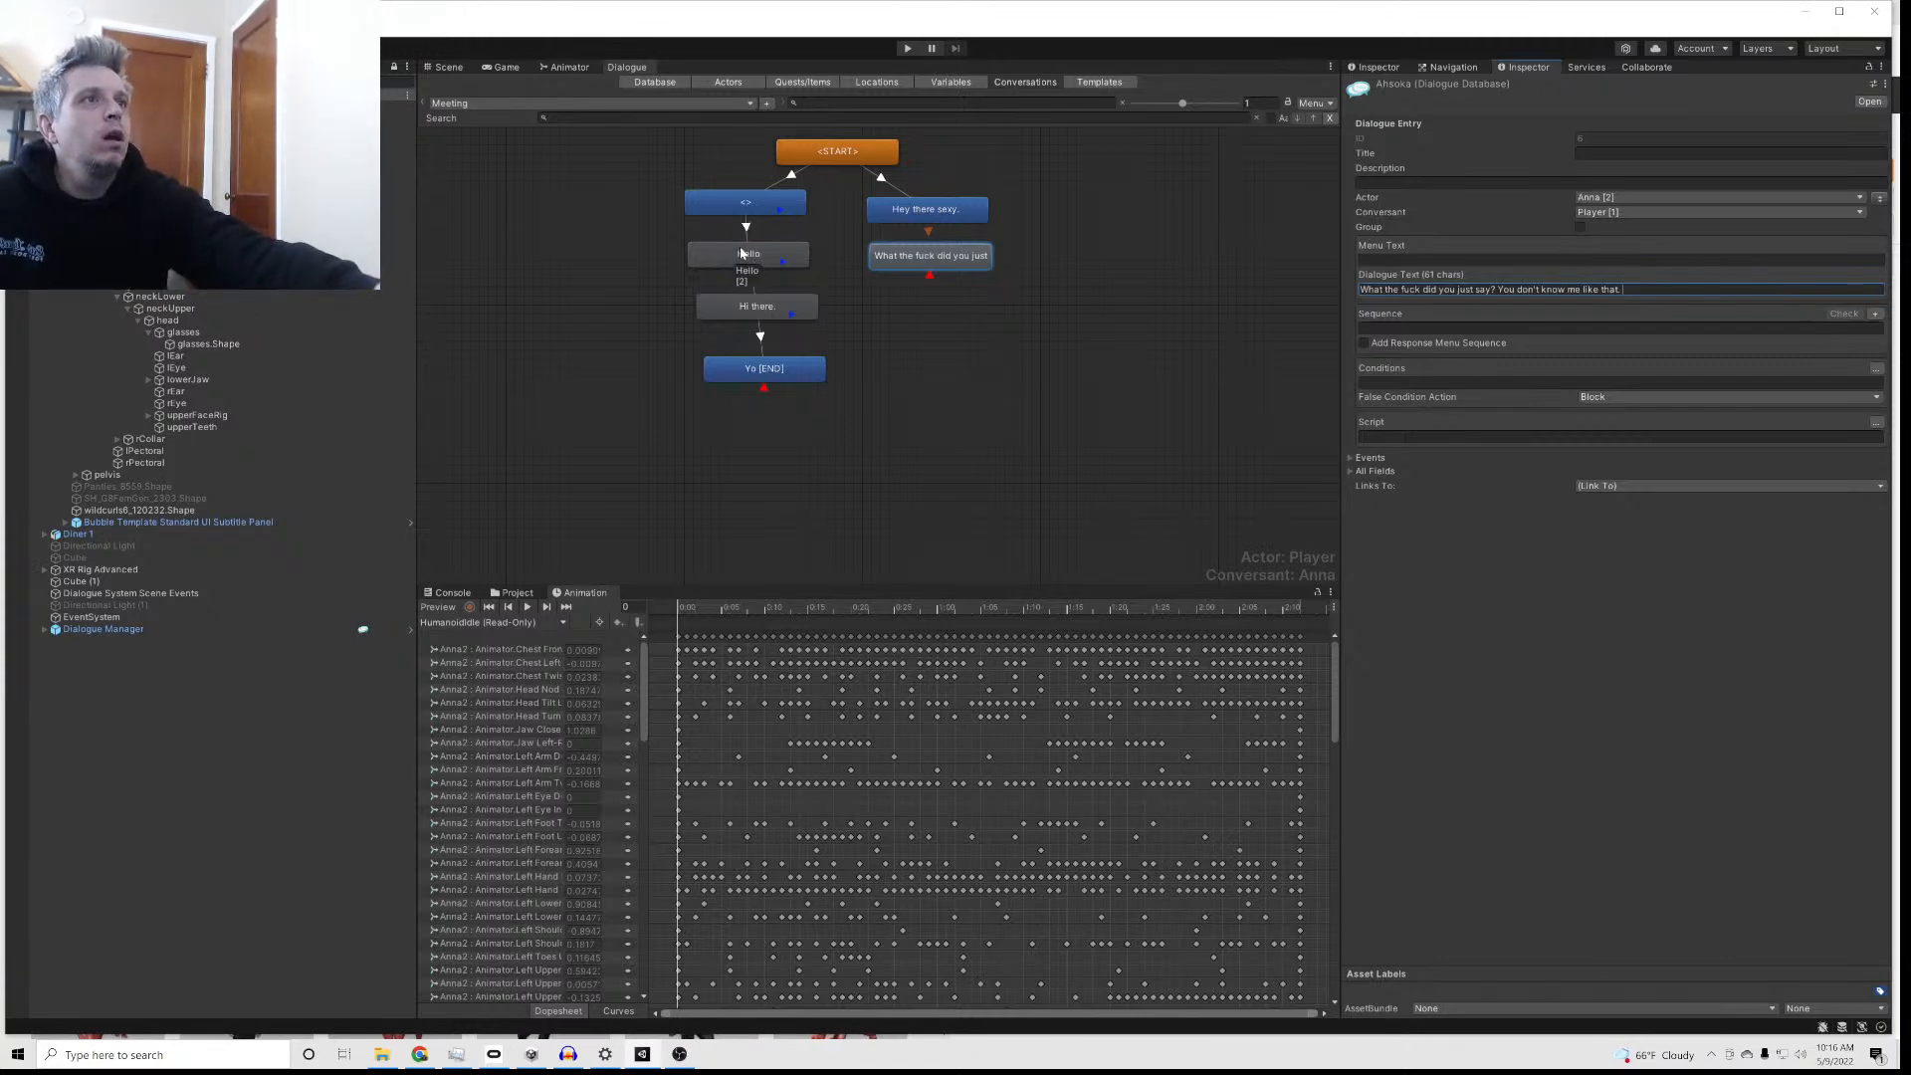
Step: Nudge the first player node and the Hello node slightly lower beneath START
drag(742, 255, 741, 270)
drag(741, 205, 747, 252)
click(752, 215)
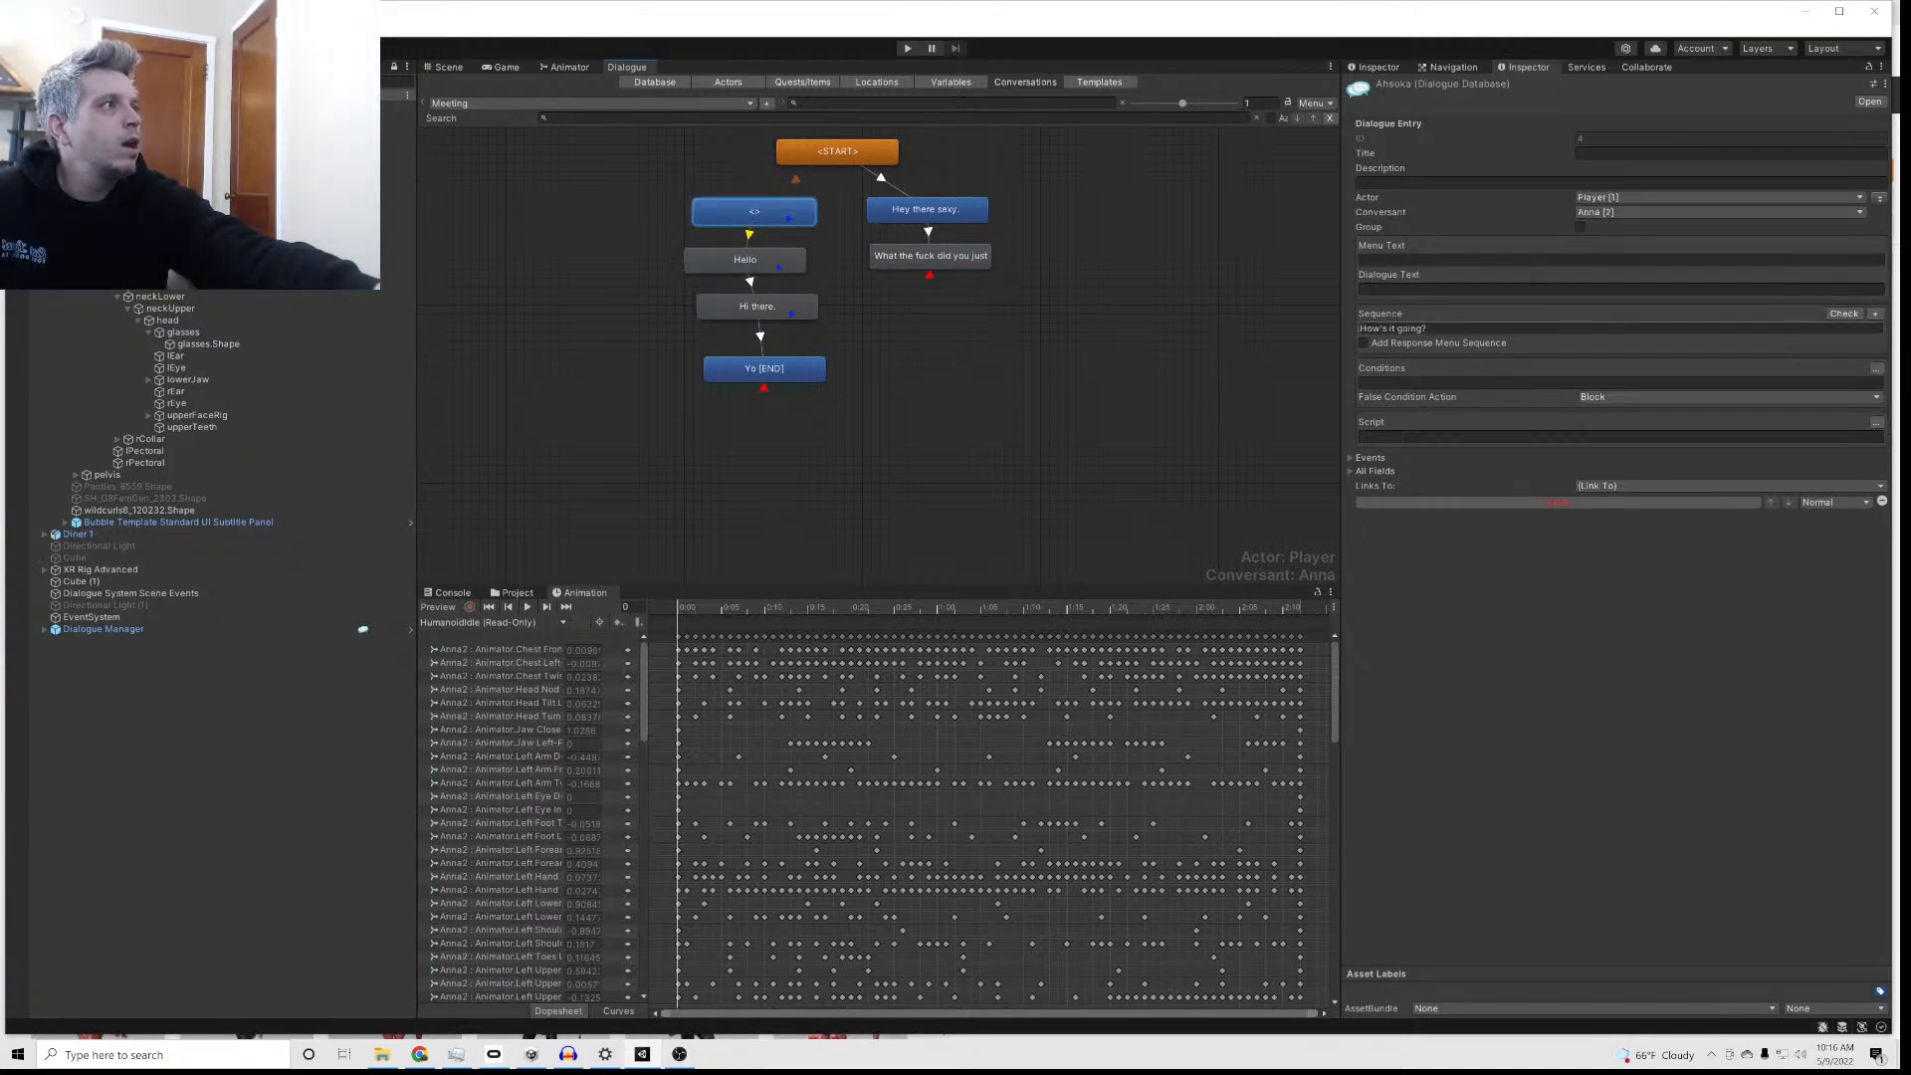
Step: Set the Hello node's Dialogue Text to "It's okay. Kind of boring today."
click(744, 261)
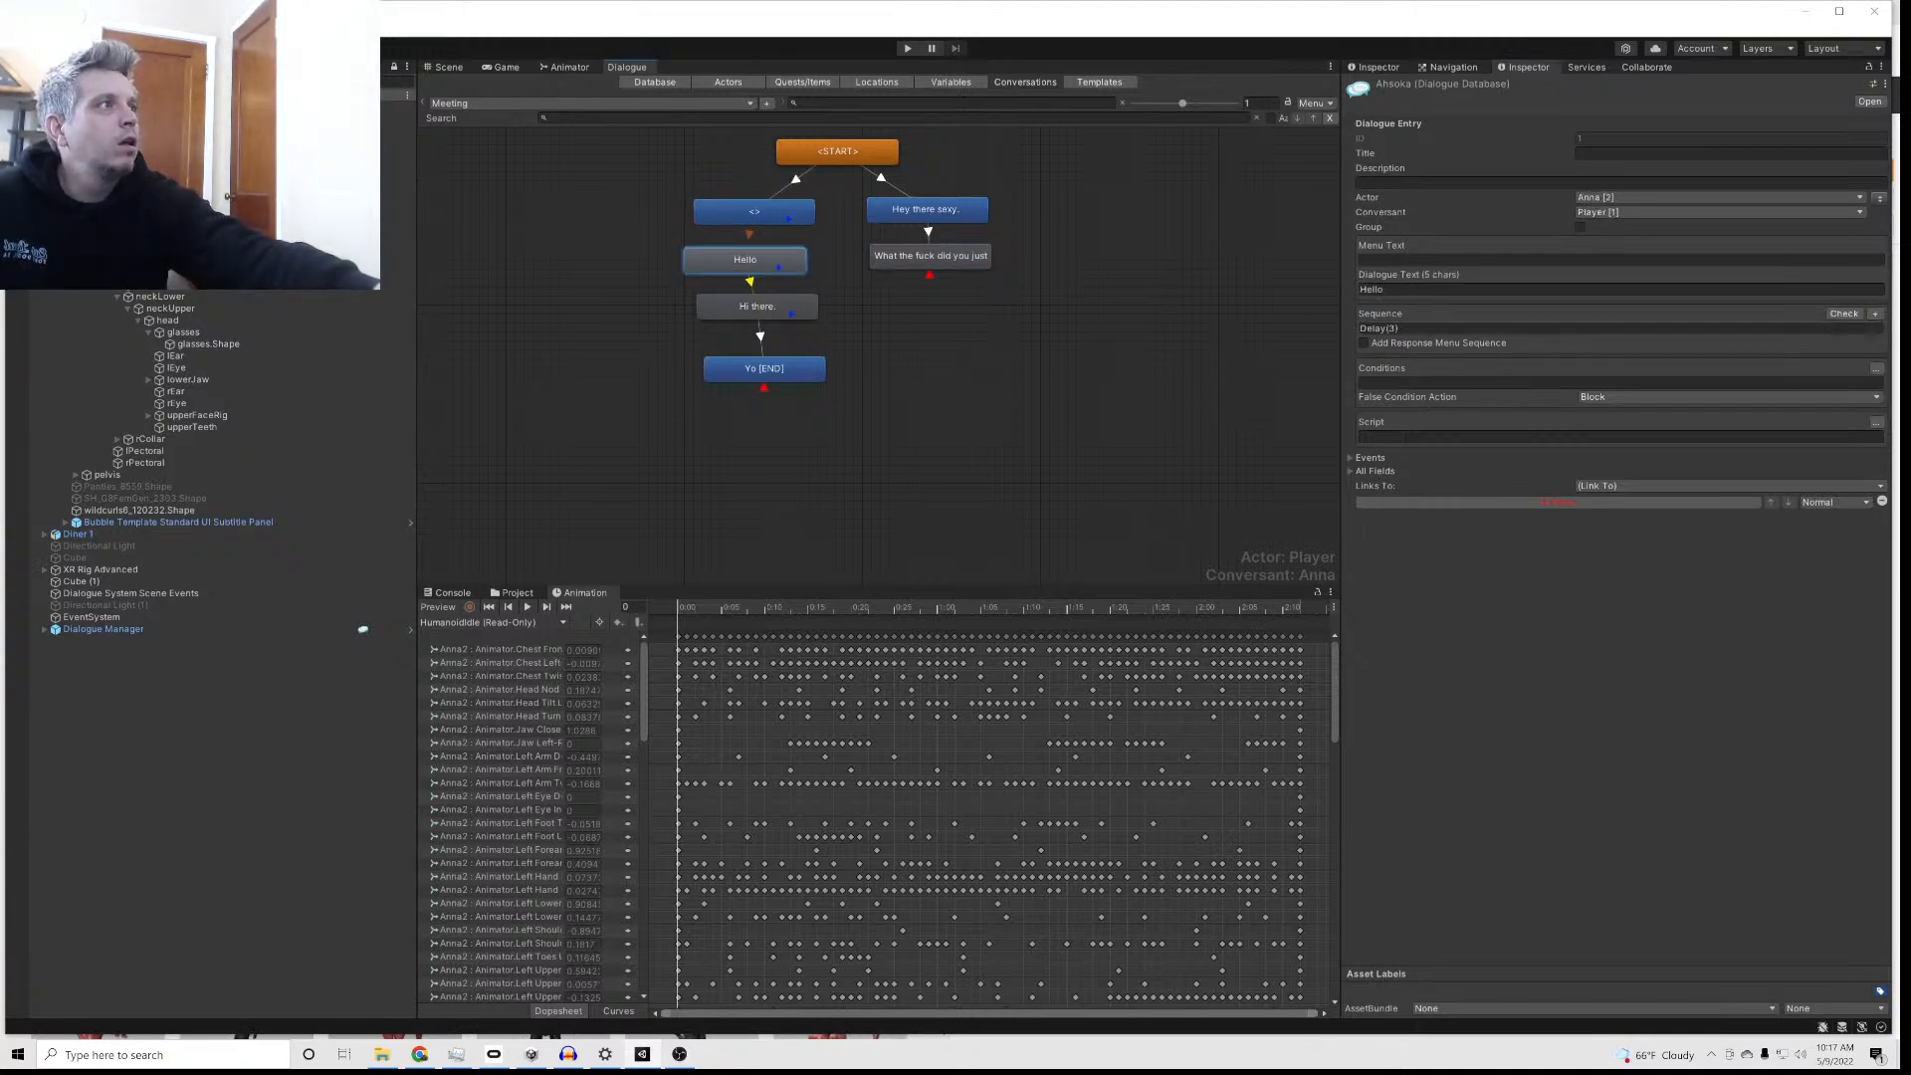
double_click(1380, 289)
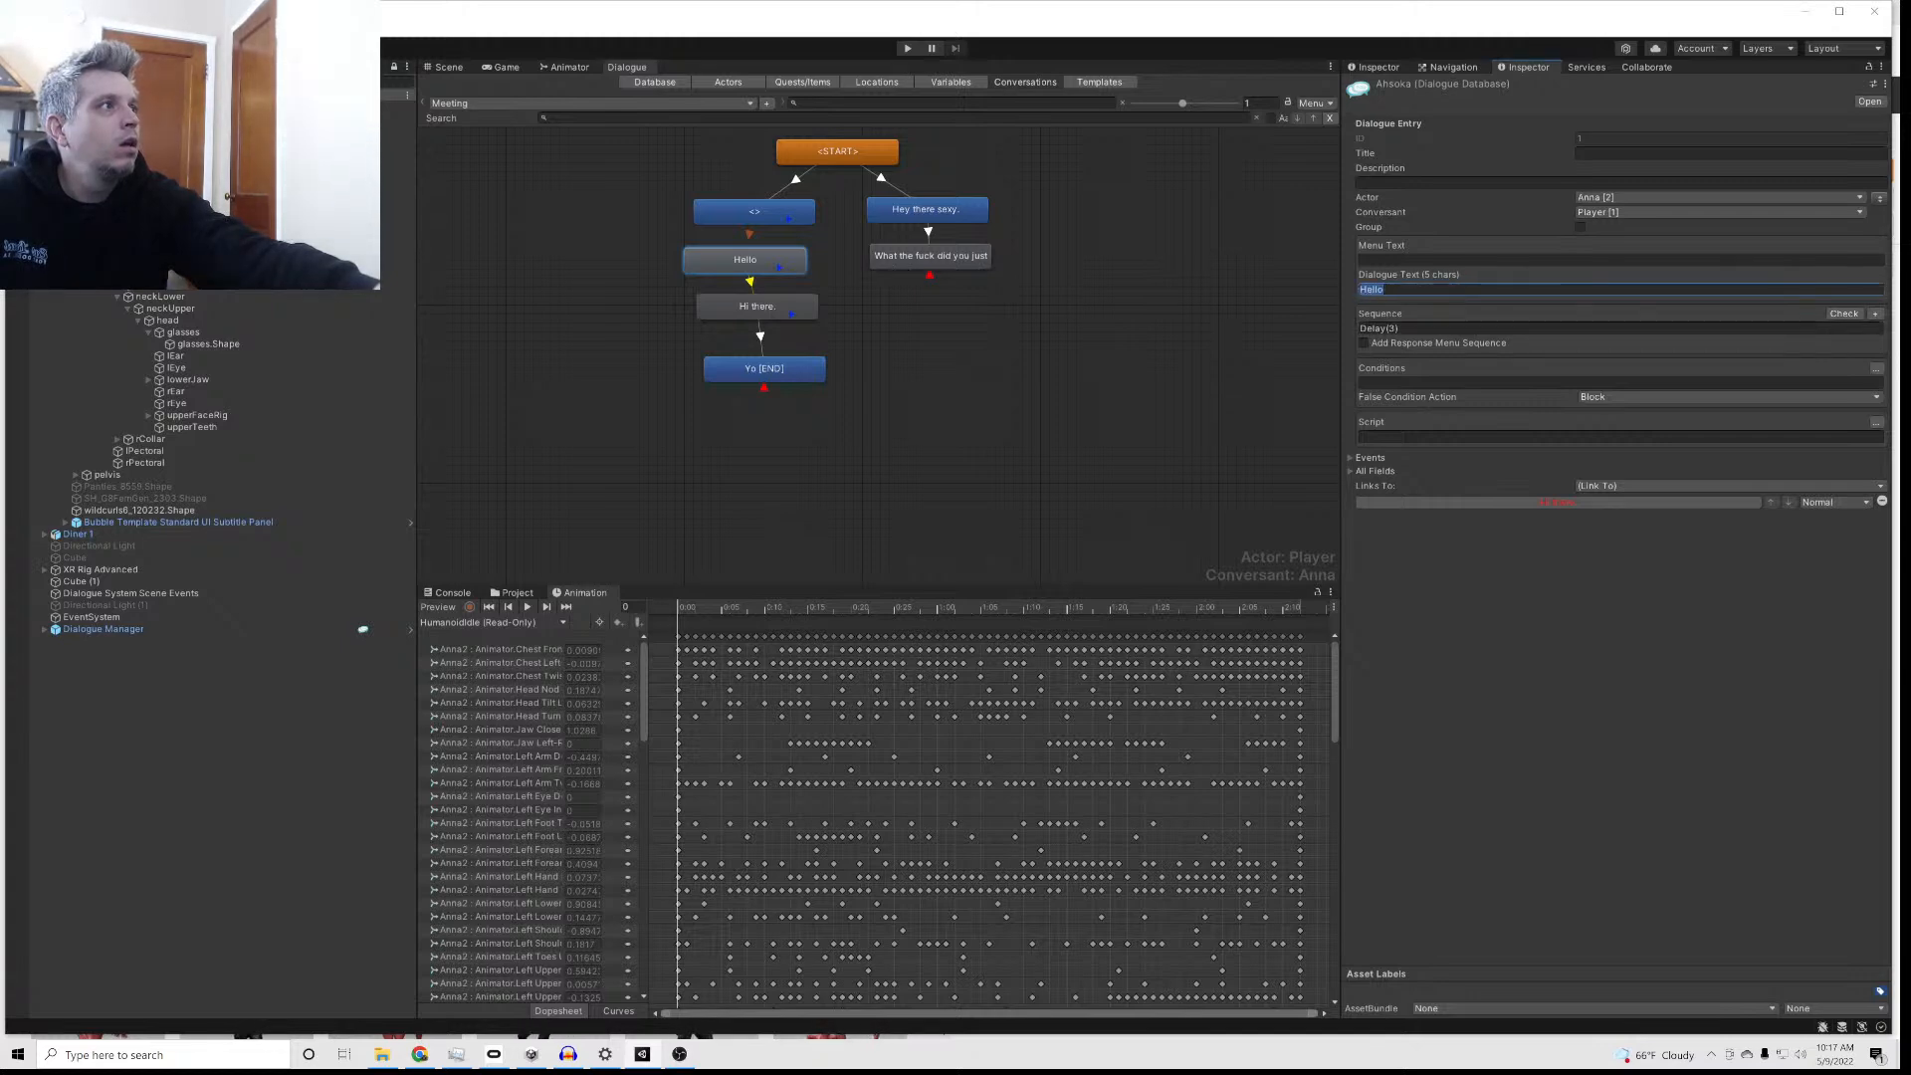
text(It's okay. )
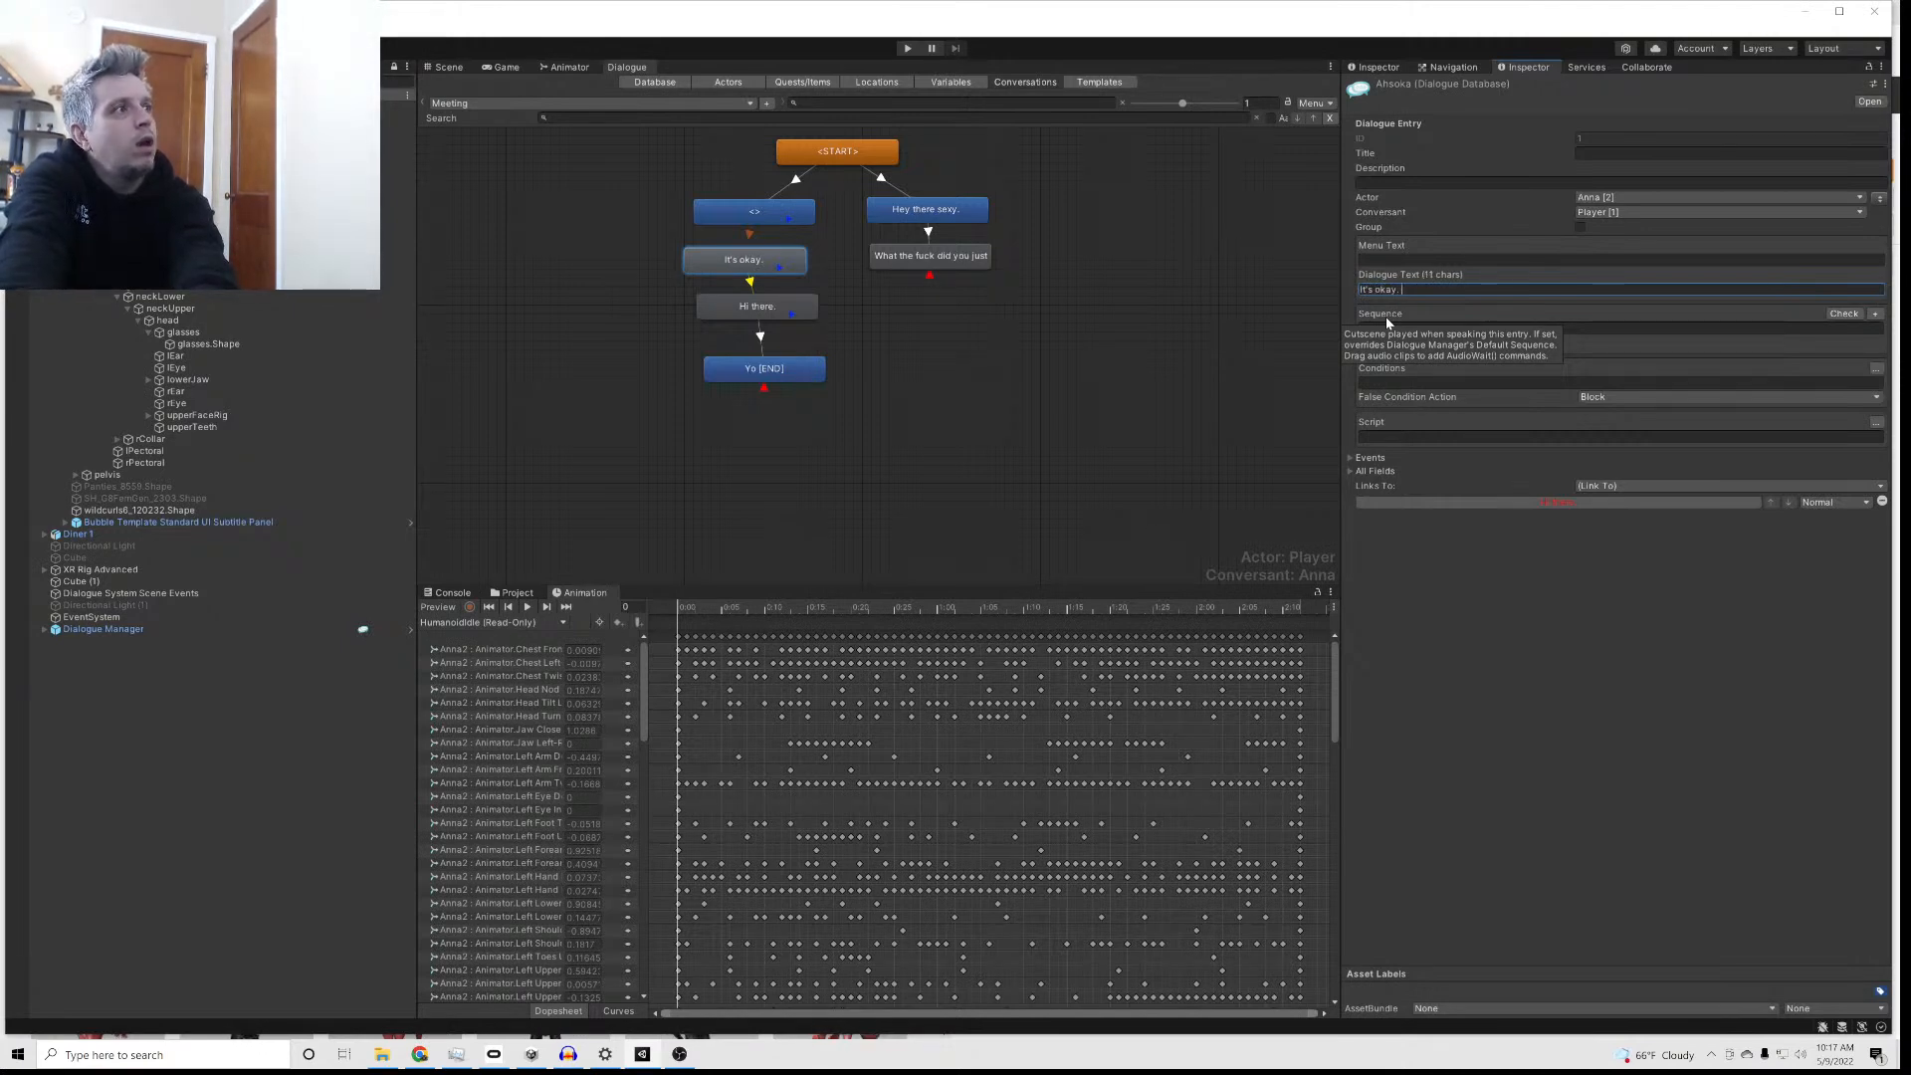
text(Ki)
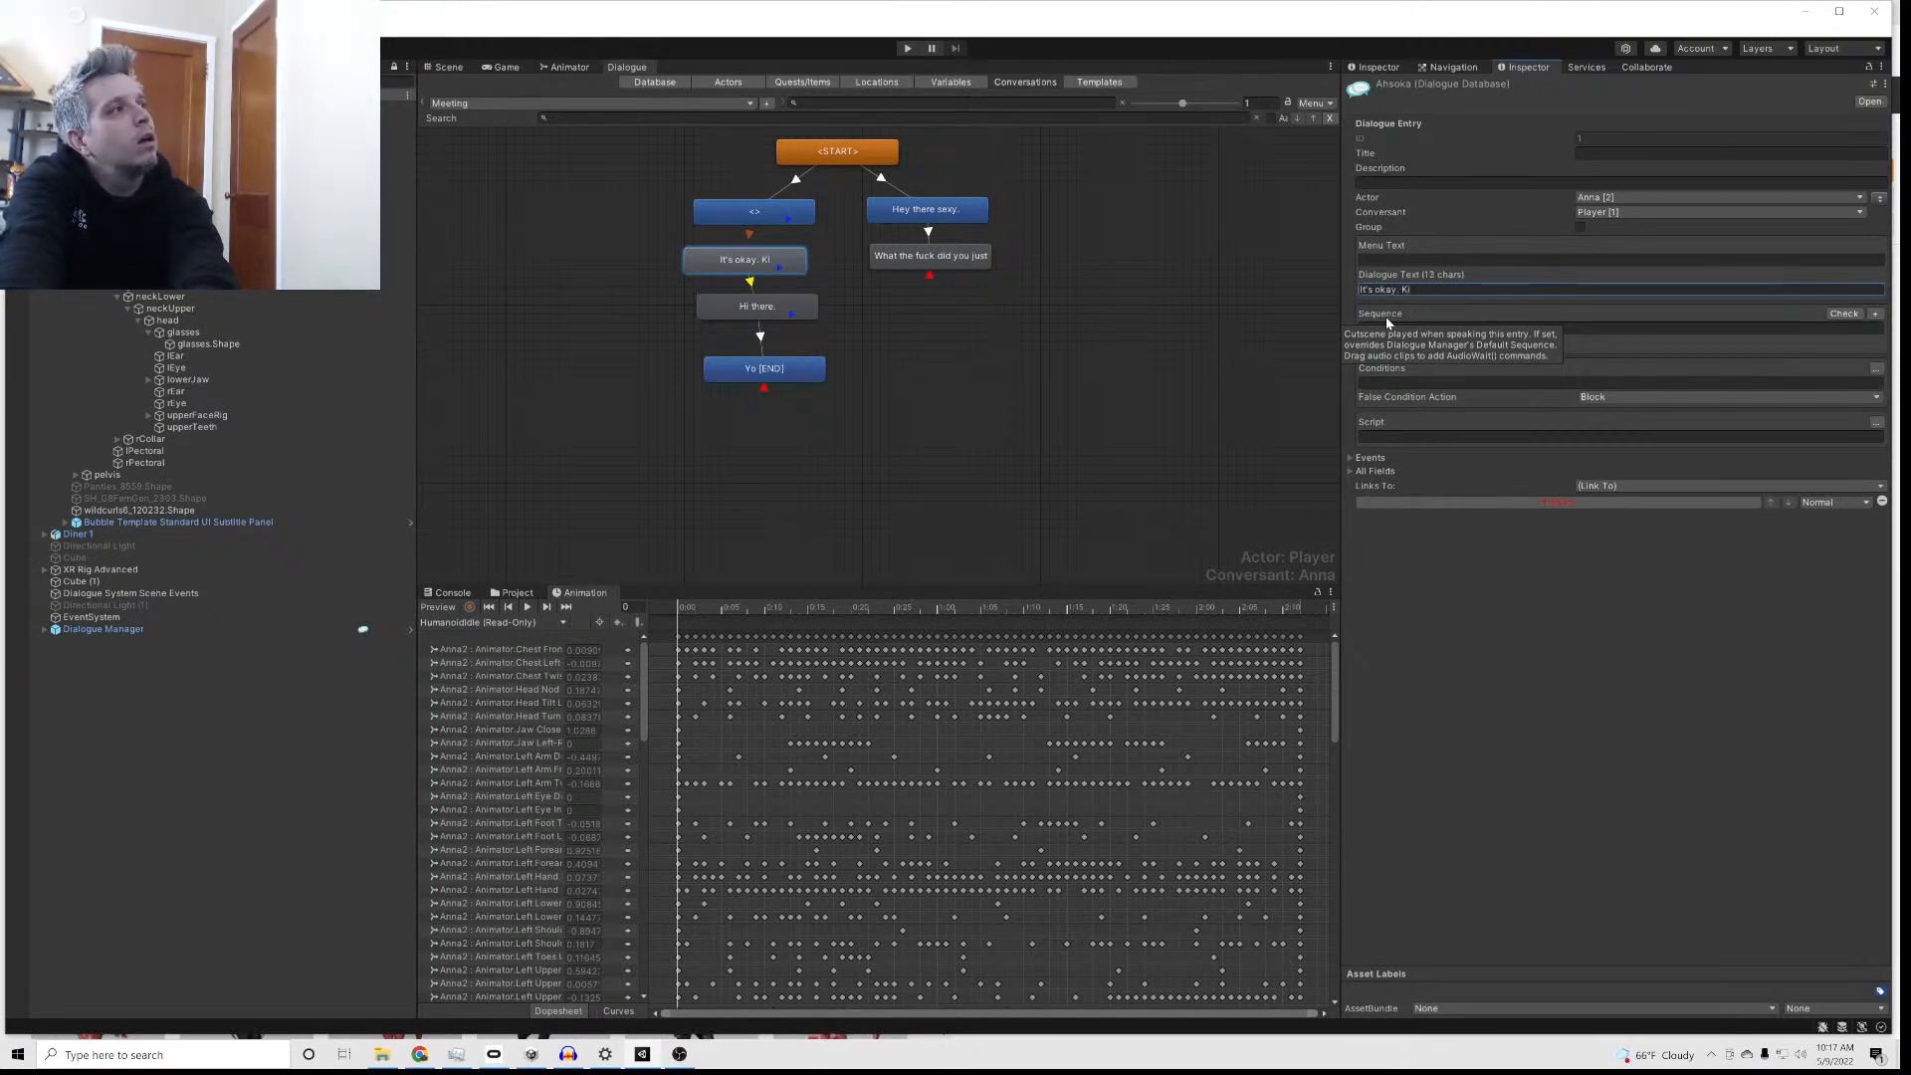
text(nd of boring )
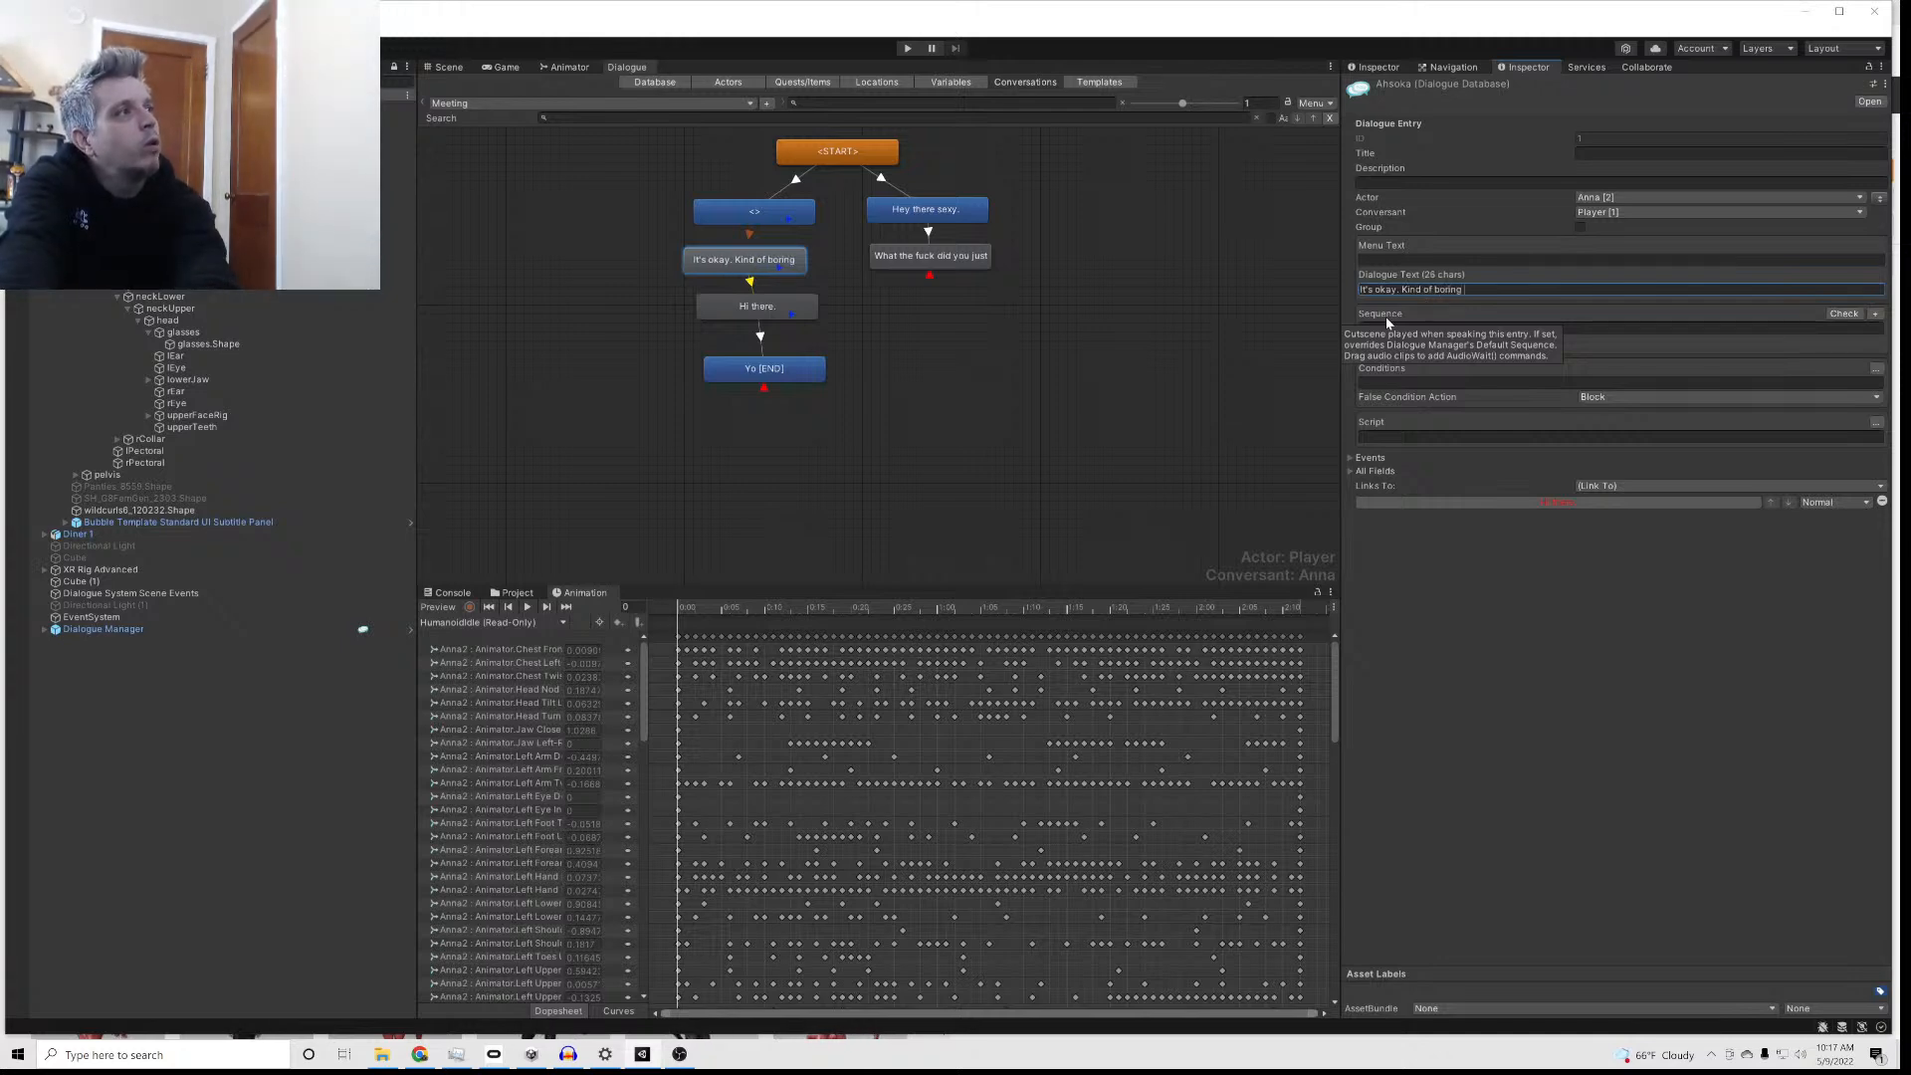
text(today.)
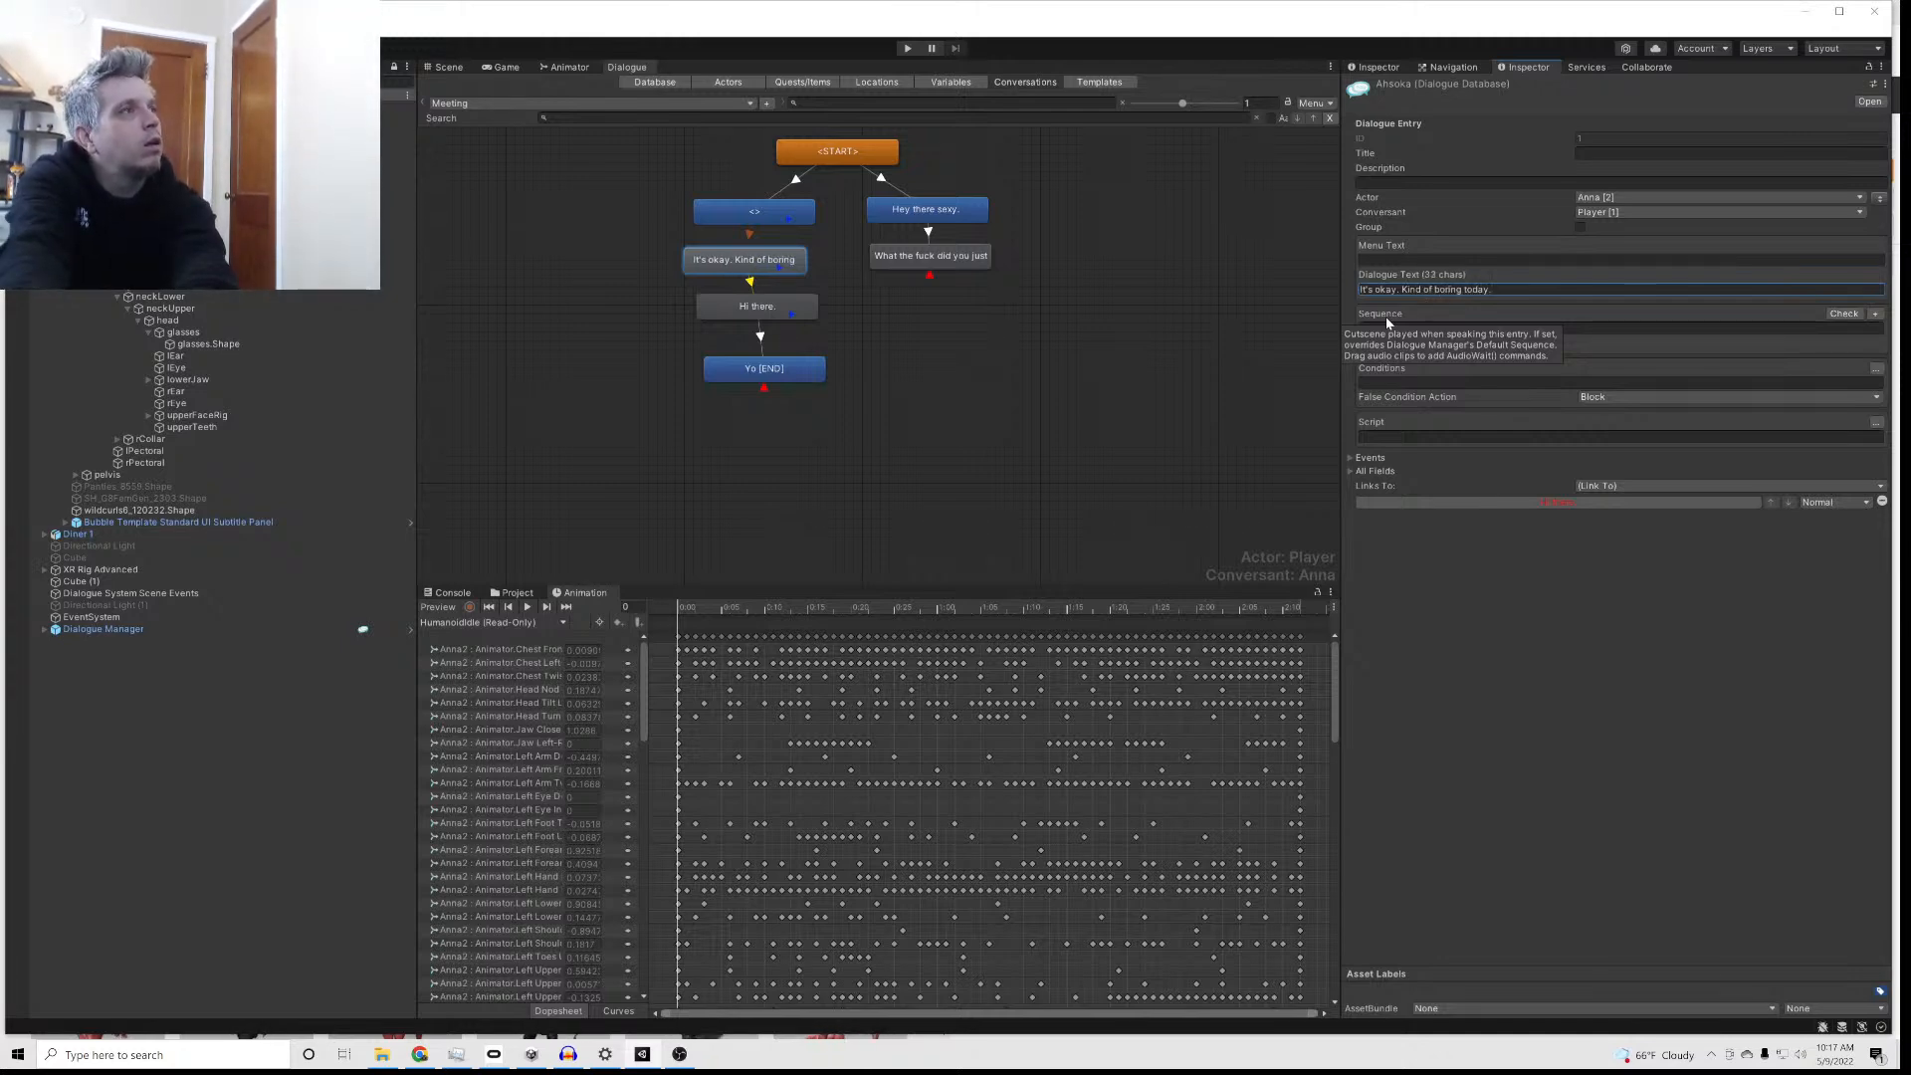
Step: Move the Hi there and Yo nodes lower to leave a gap beneath the "It's okay" node
click(804, 314)
click(791, 262)
click(786, 310)
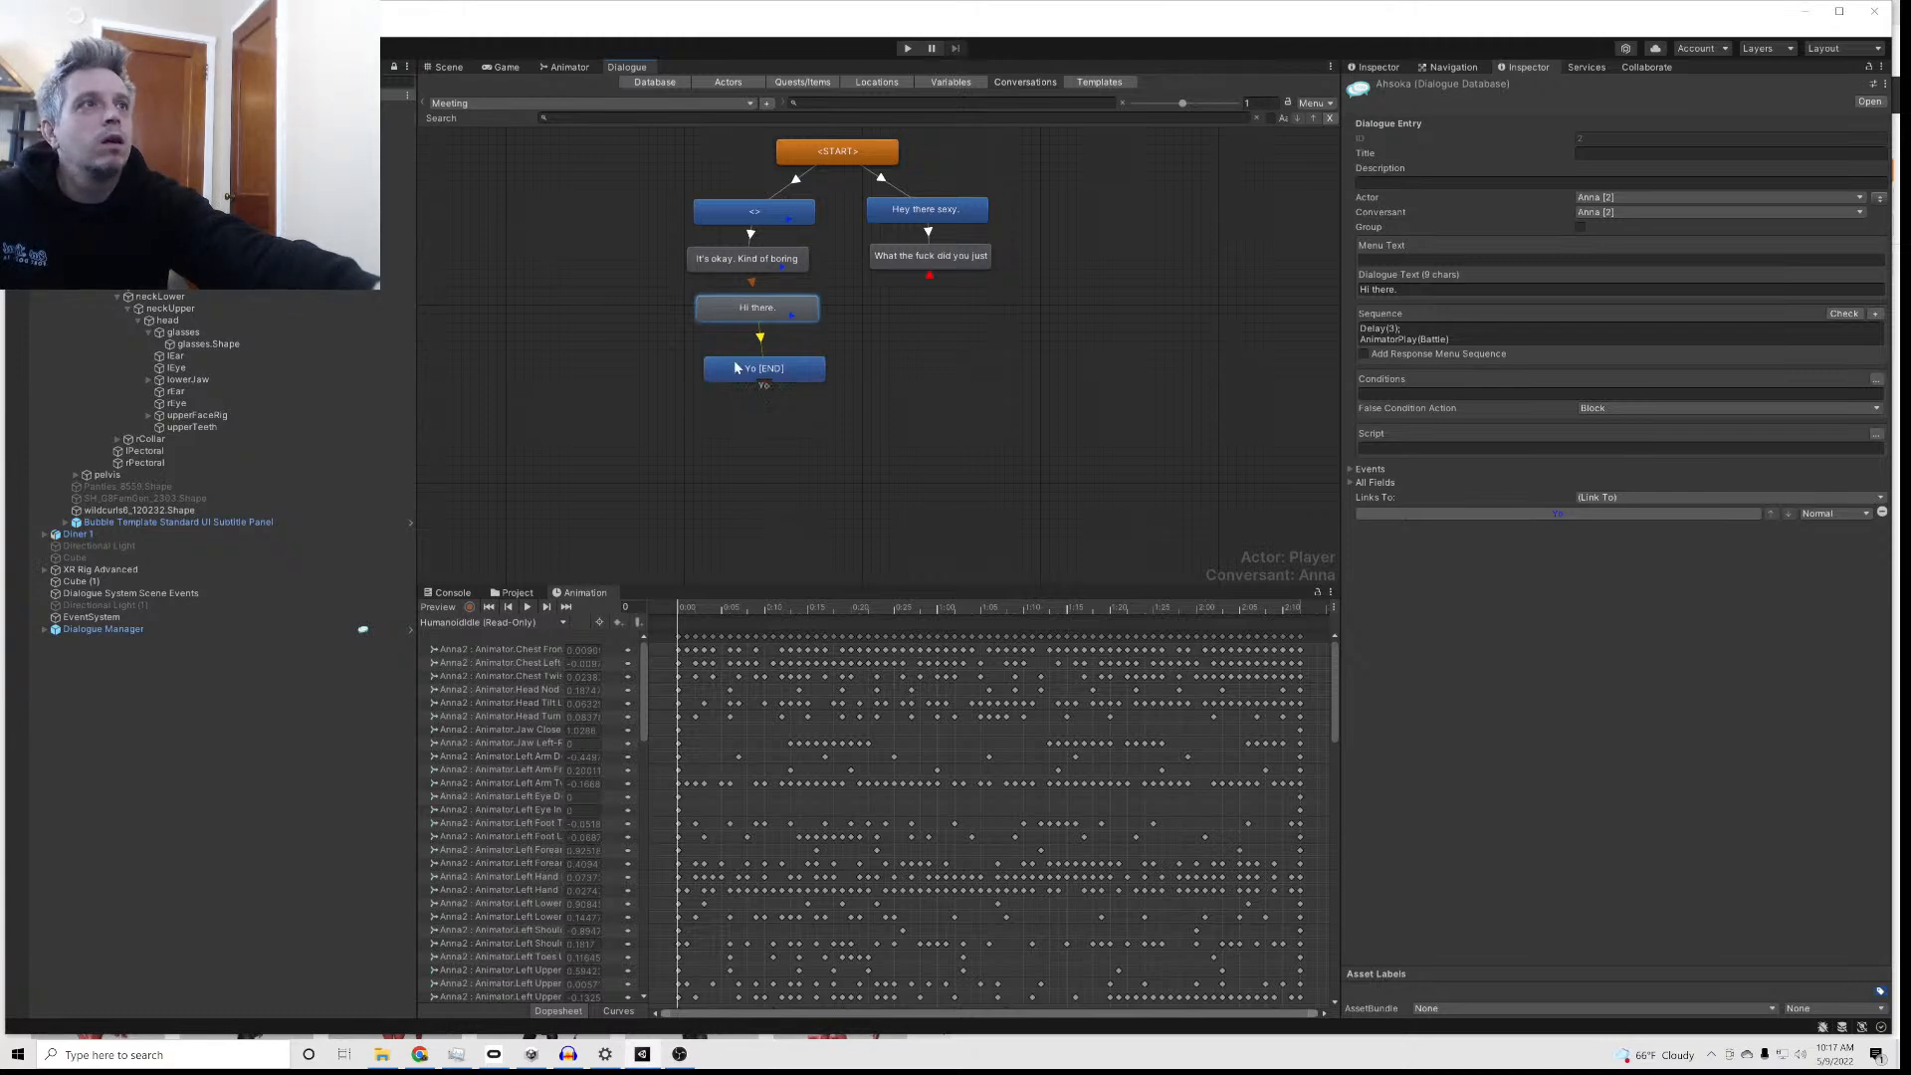
drag(765, 375, 757, 420)
drag(717, 308, 713, 348)
Step: Create a player child node under the "It's okay. Kind of boring today." node
click(748, 261)
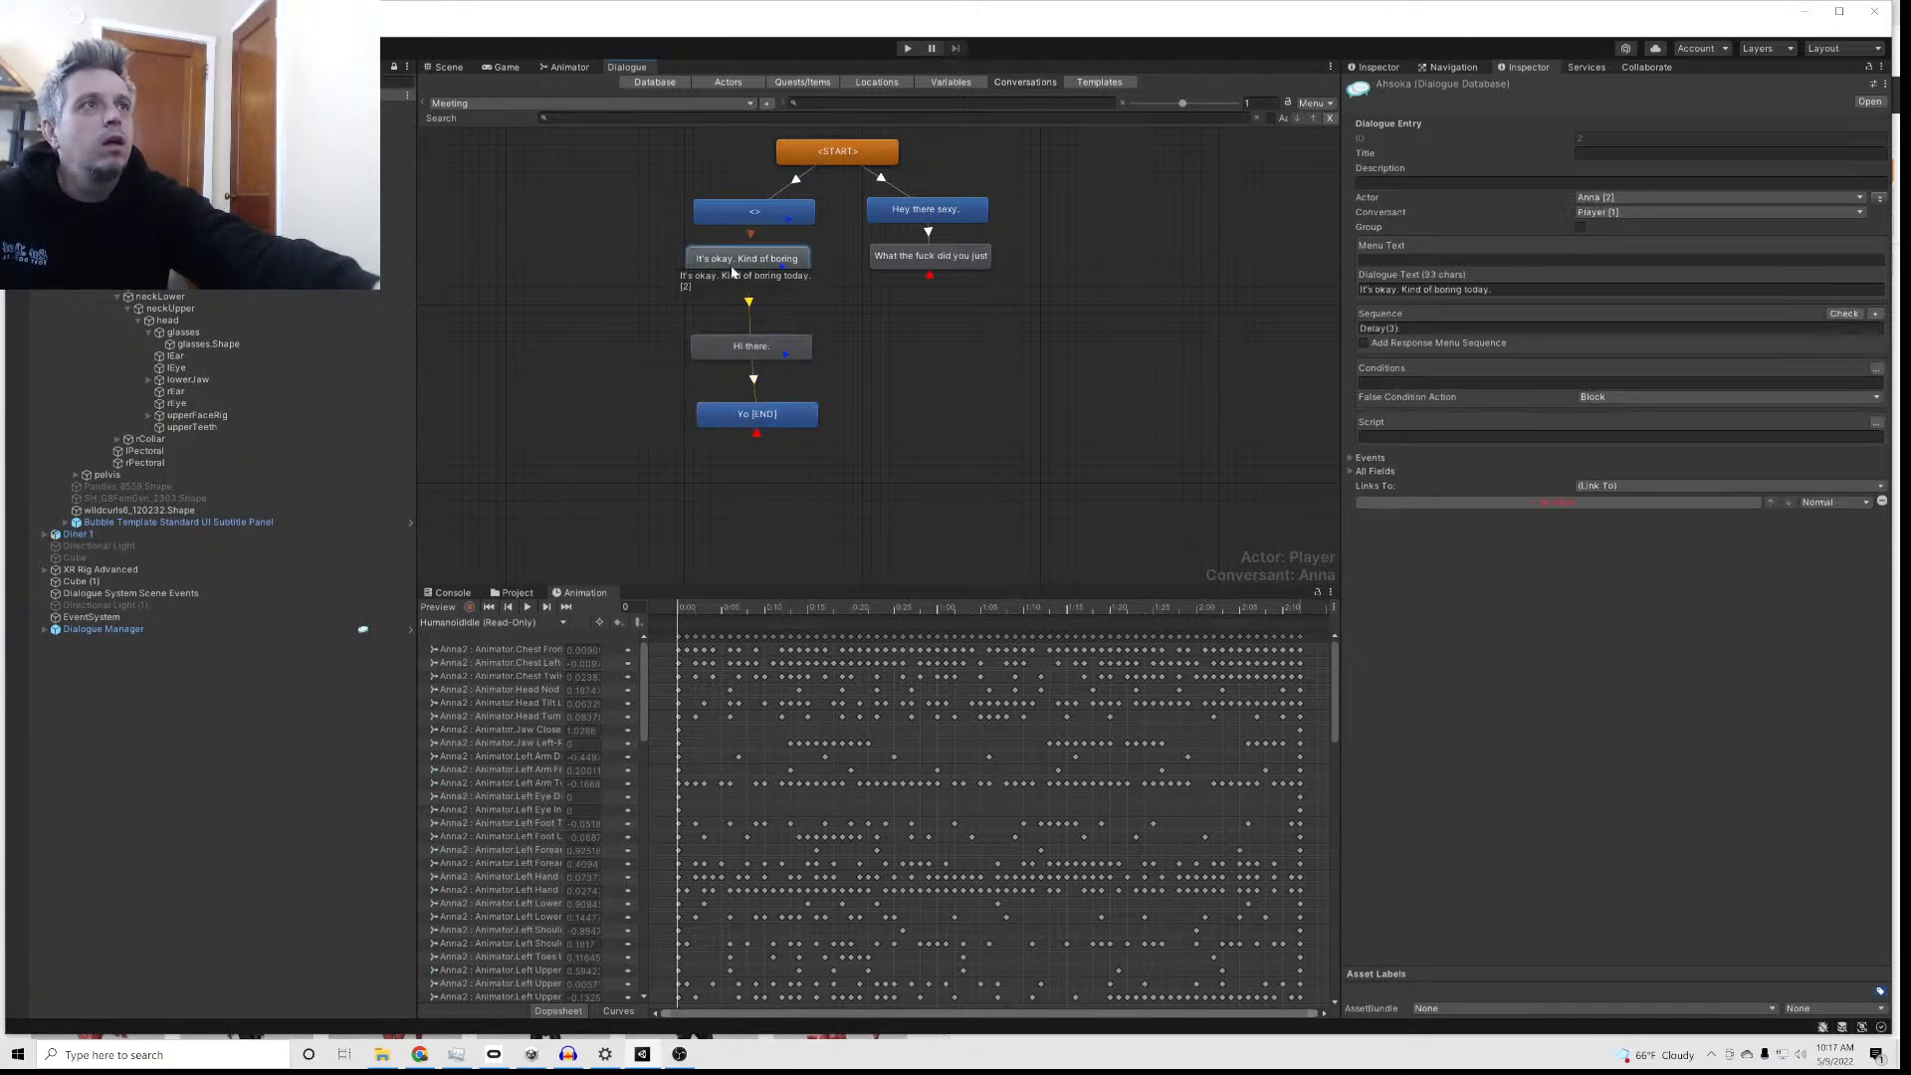
right_click(737, 268)
click(786, 272)
Step: Delete the link from the "It's okay" node to Hi there, moving Hi there aside to reach it
drag(736, 358, 841, 379)
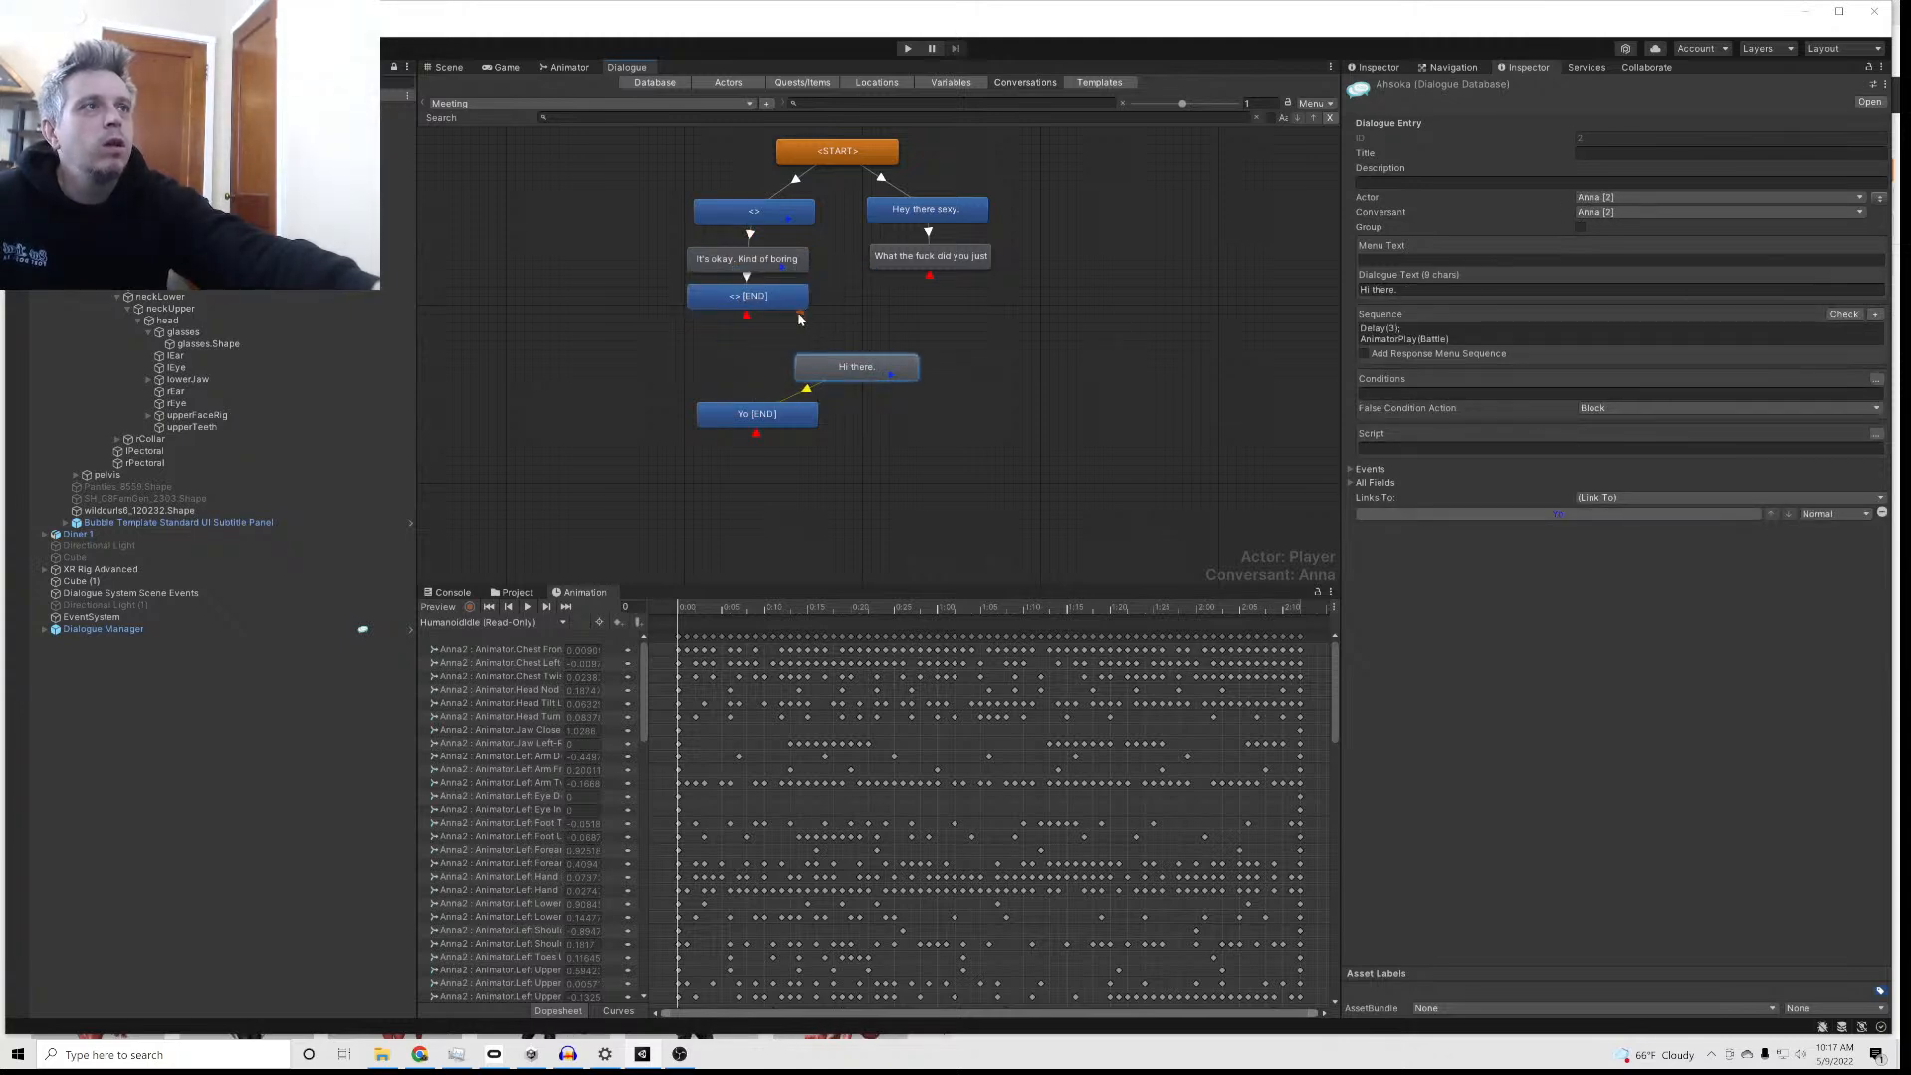
click(802, 313)
key(Delete)
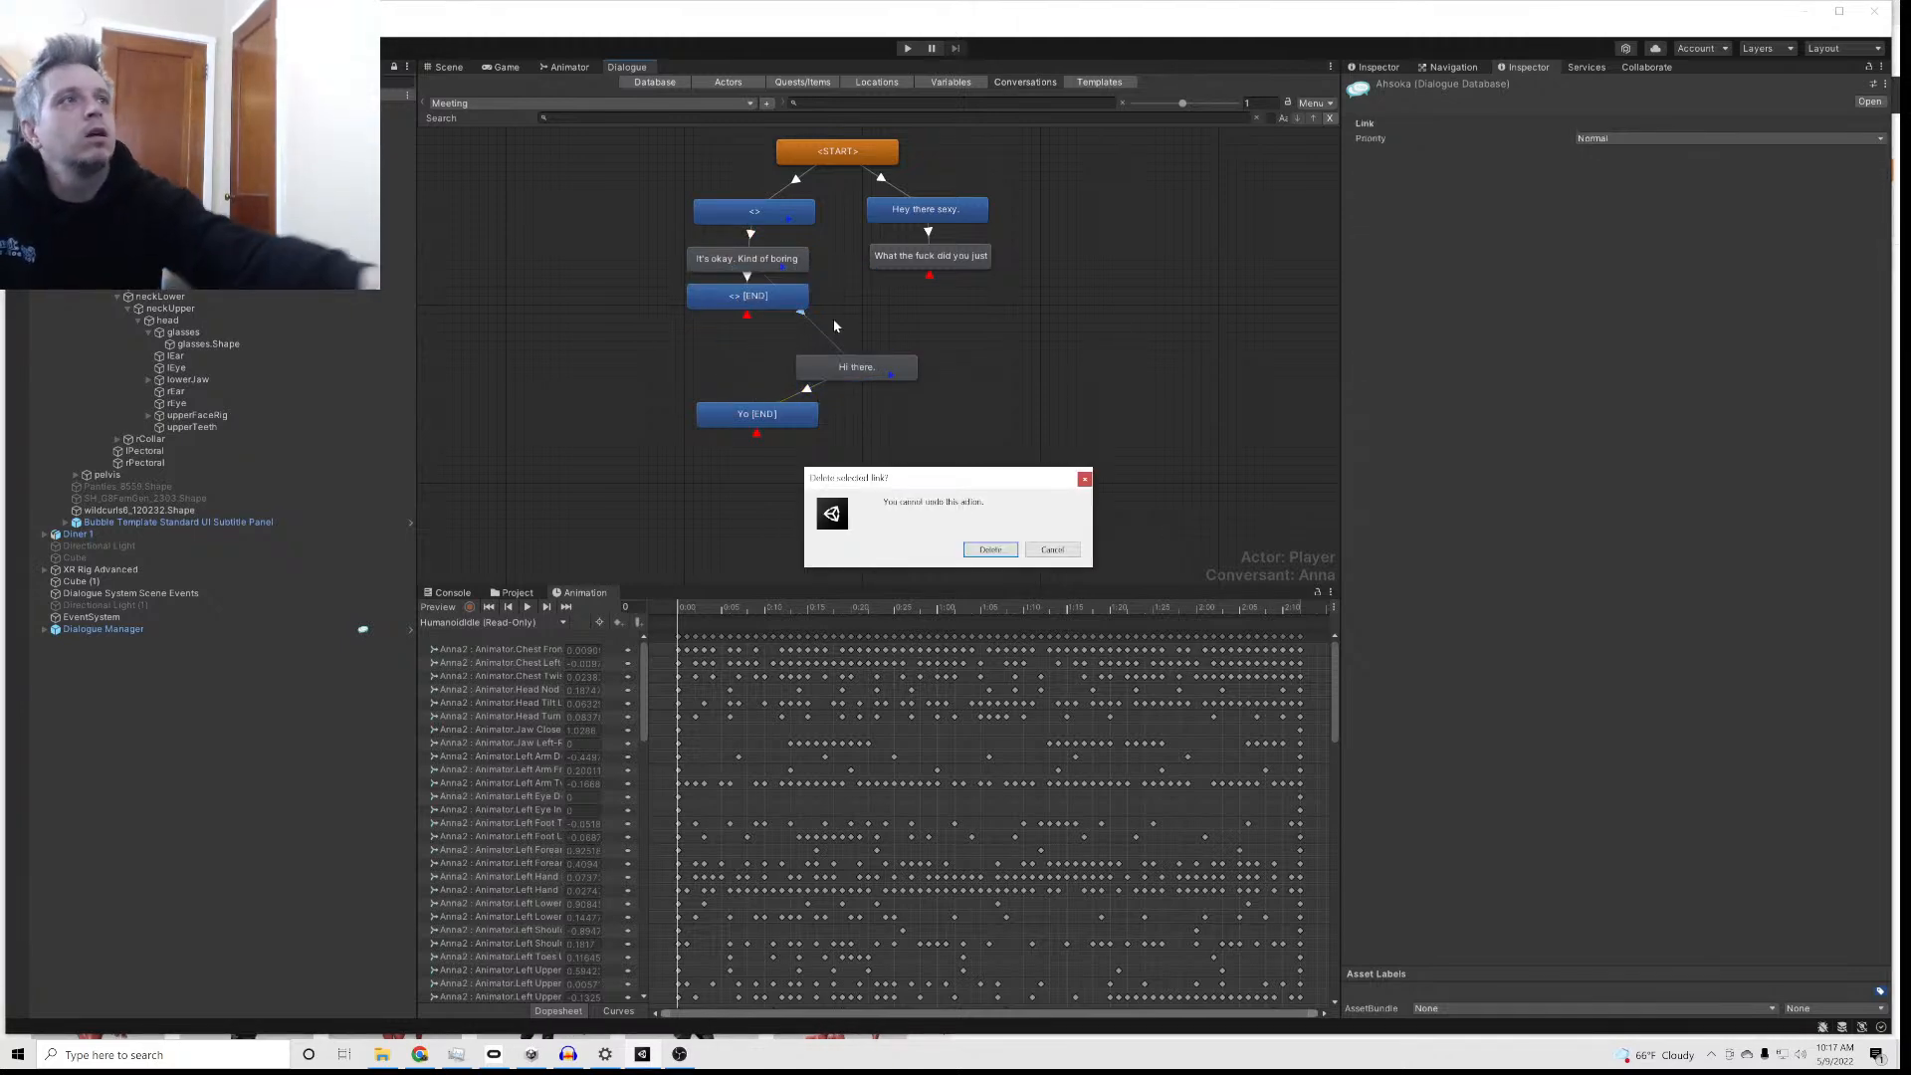
click(991, 549)
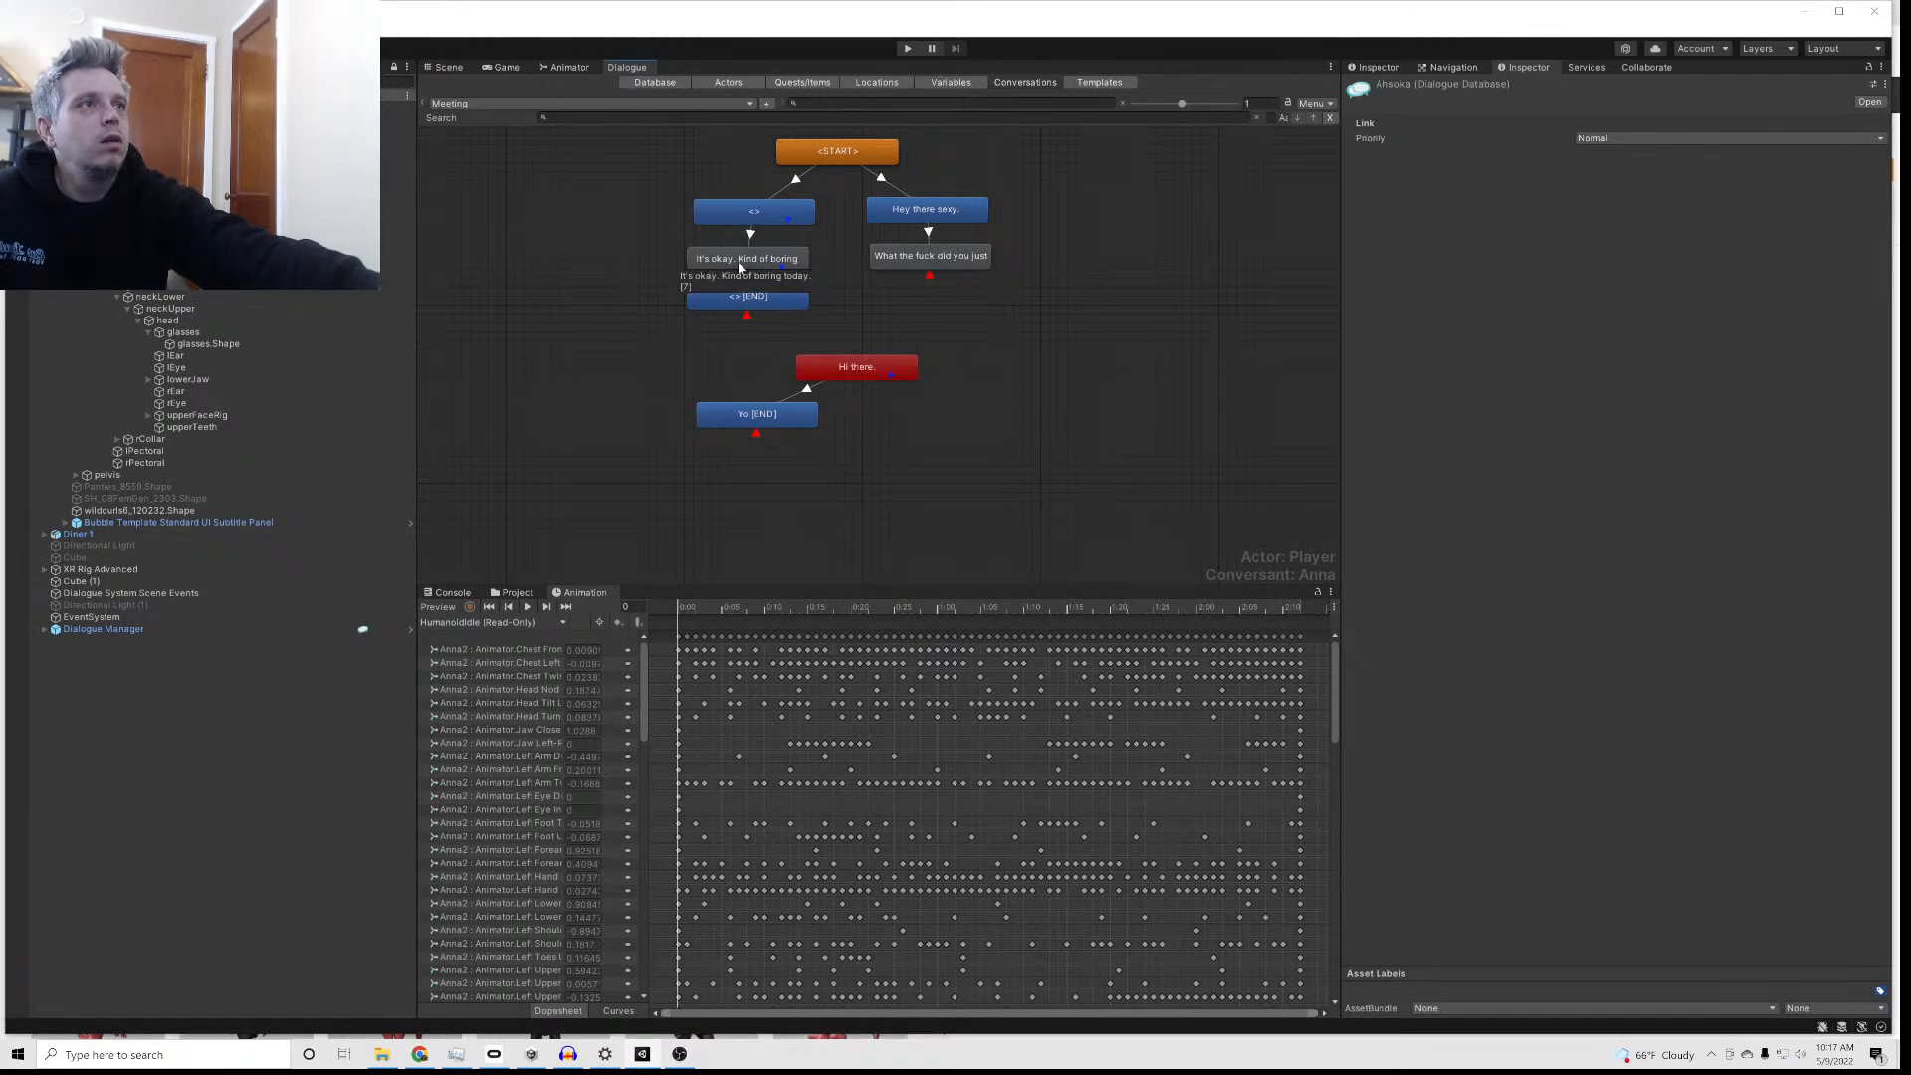
Step: Move Hi there back above Yo and open the new player node's Dialogue Text for editing
drag(856, 367, 754, 363)
click(740, 297)
click(1367, 289)
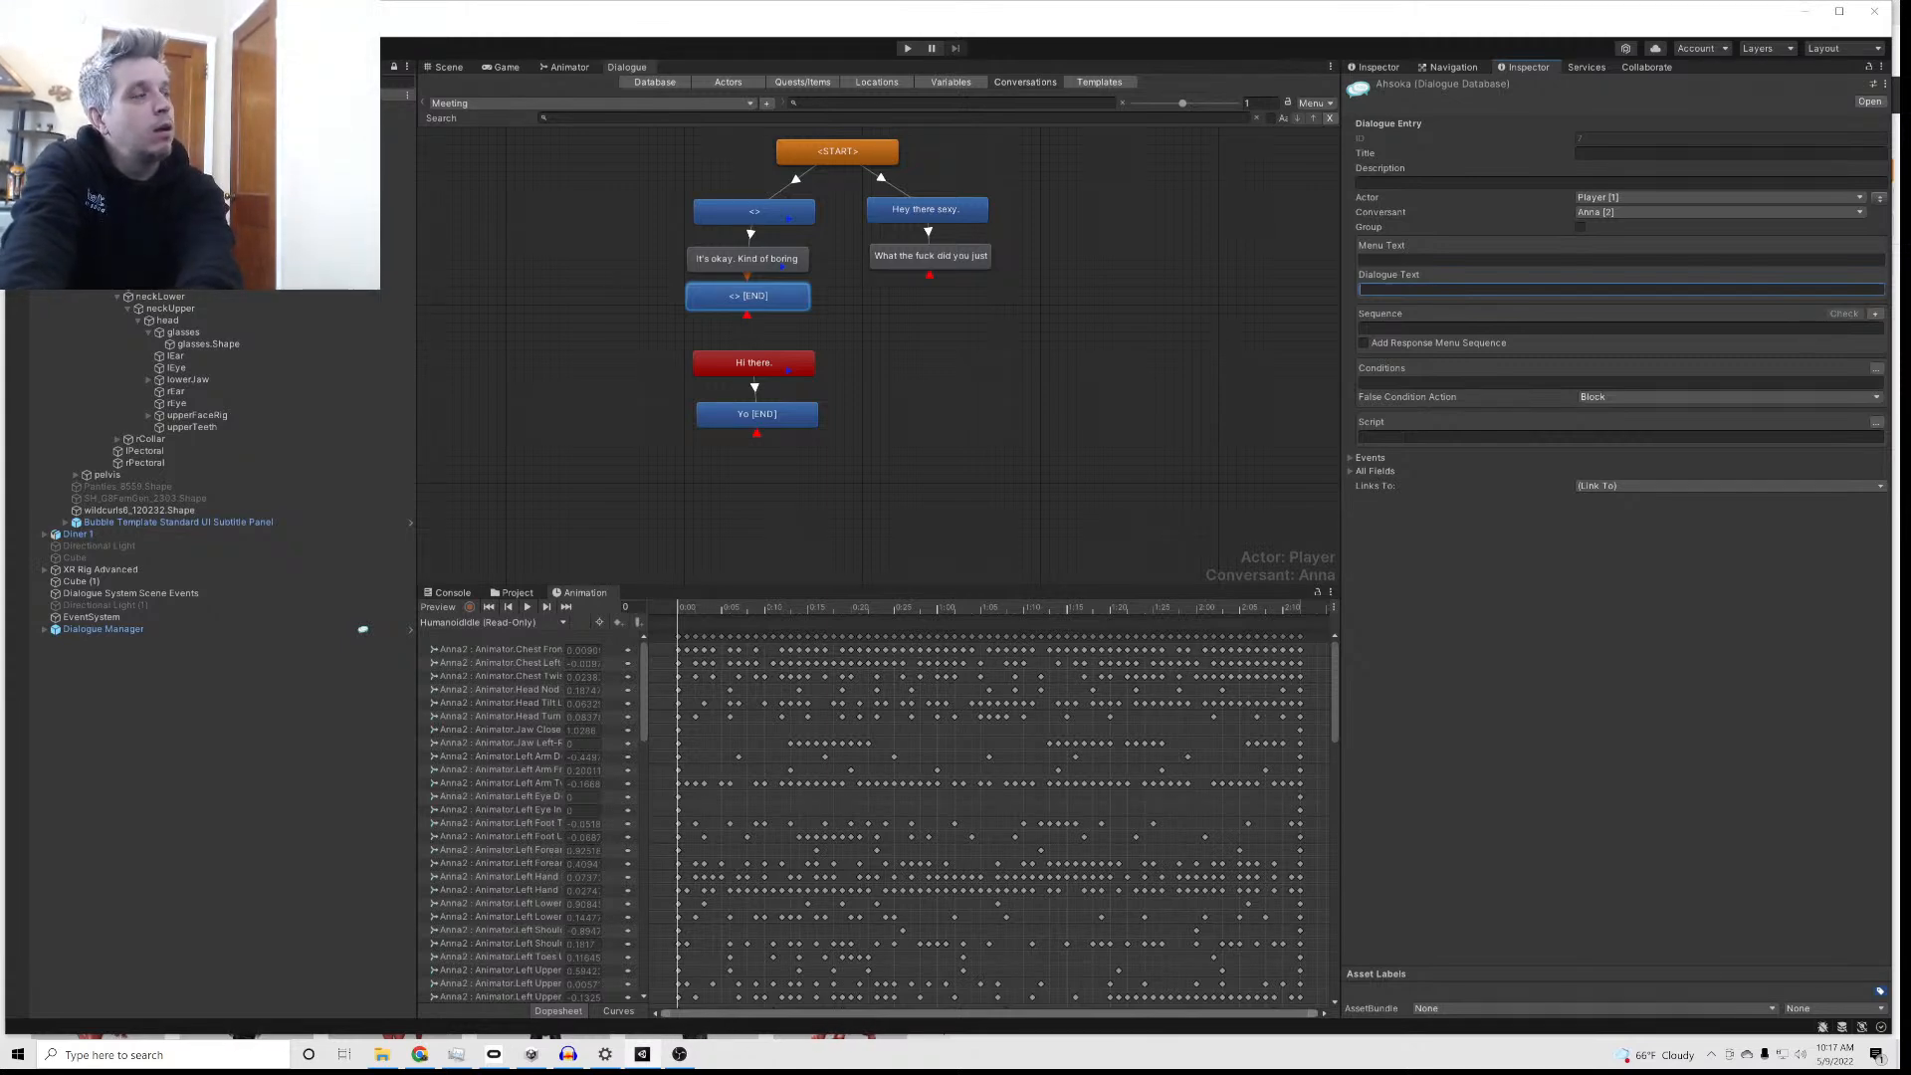
text(Boring, huh?)
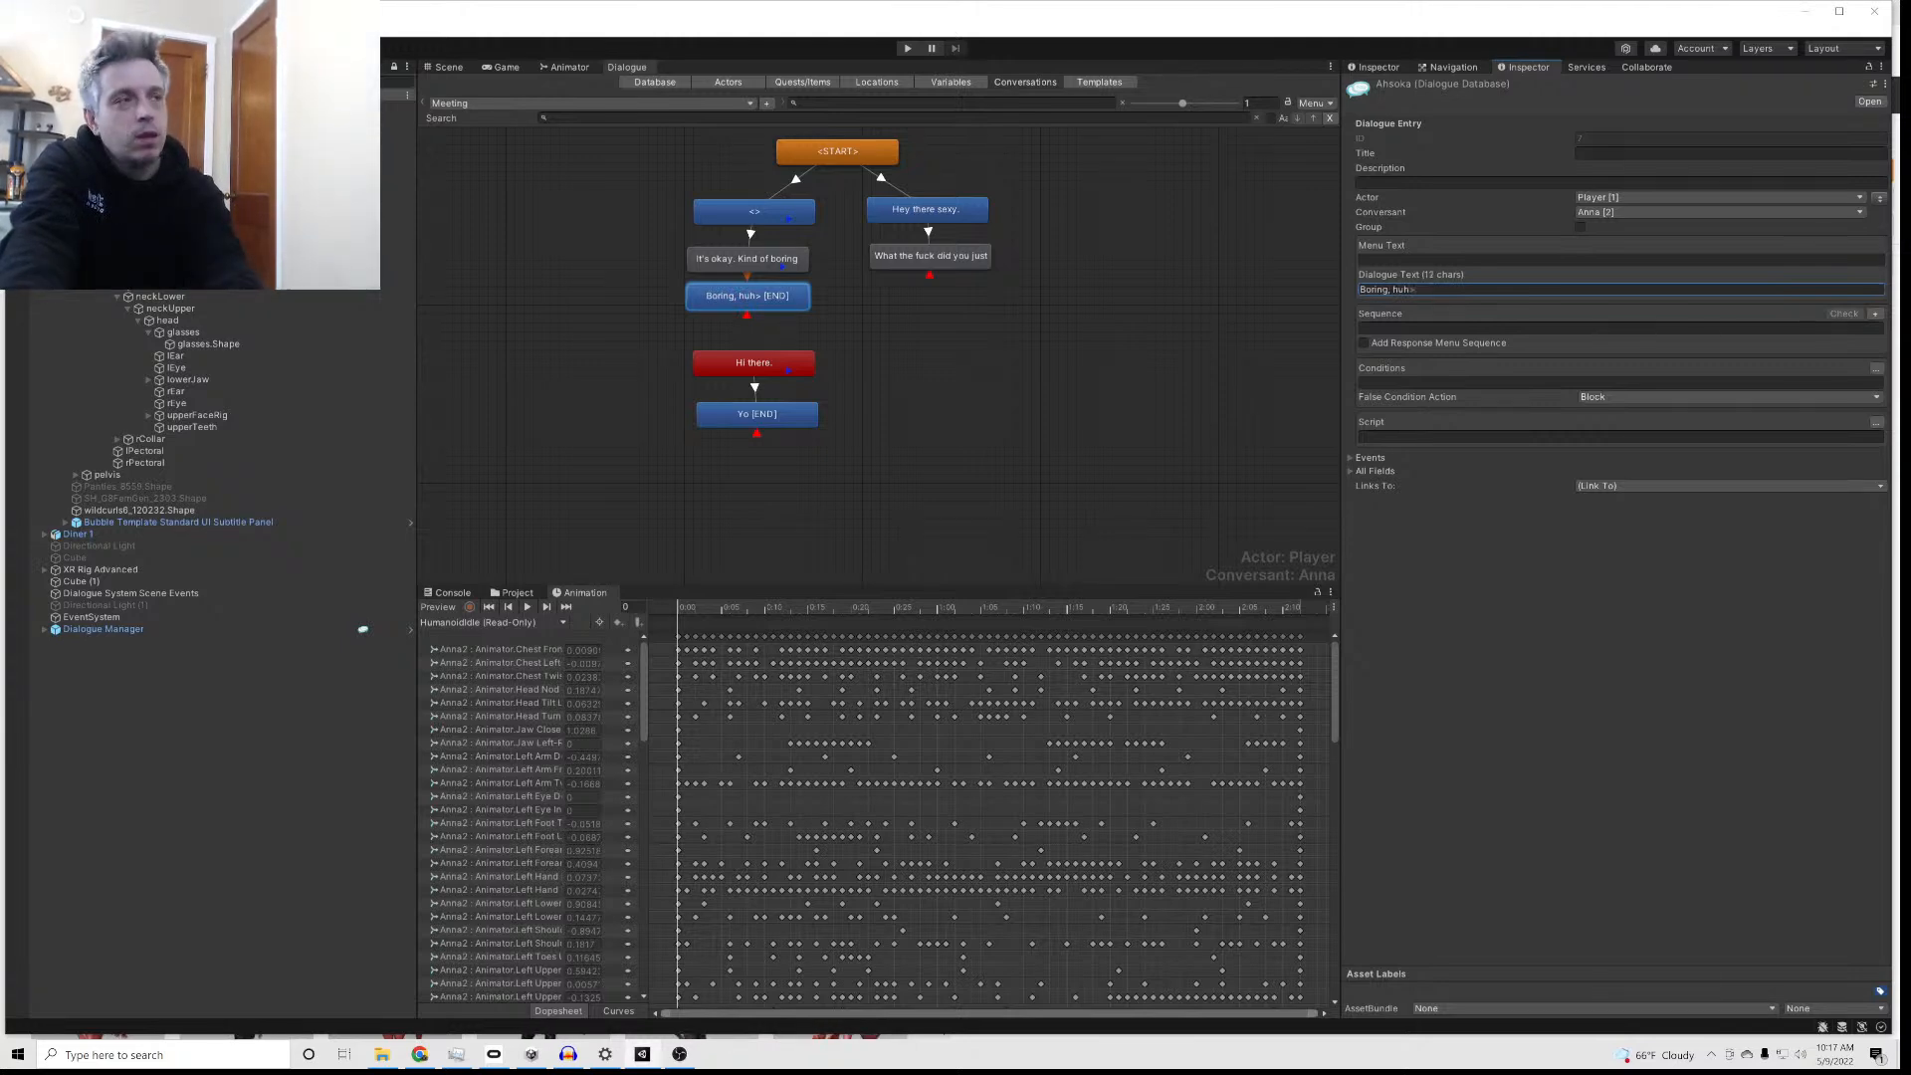
text( With how busy it is in here I)
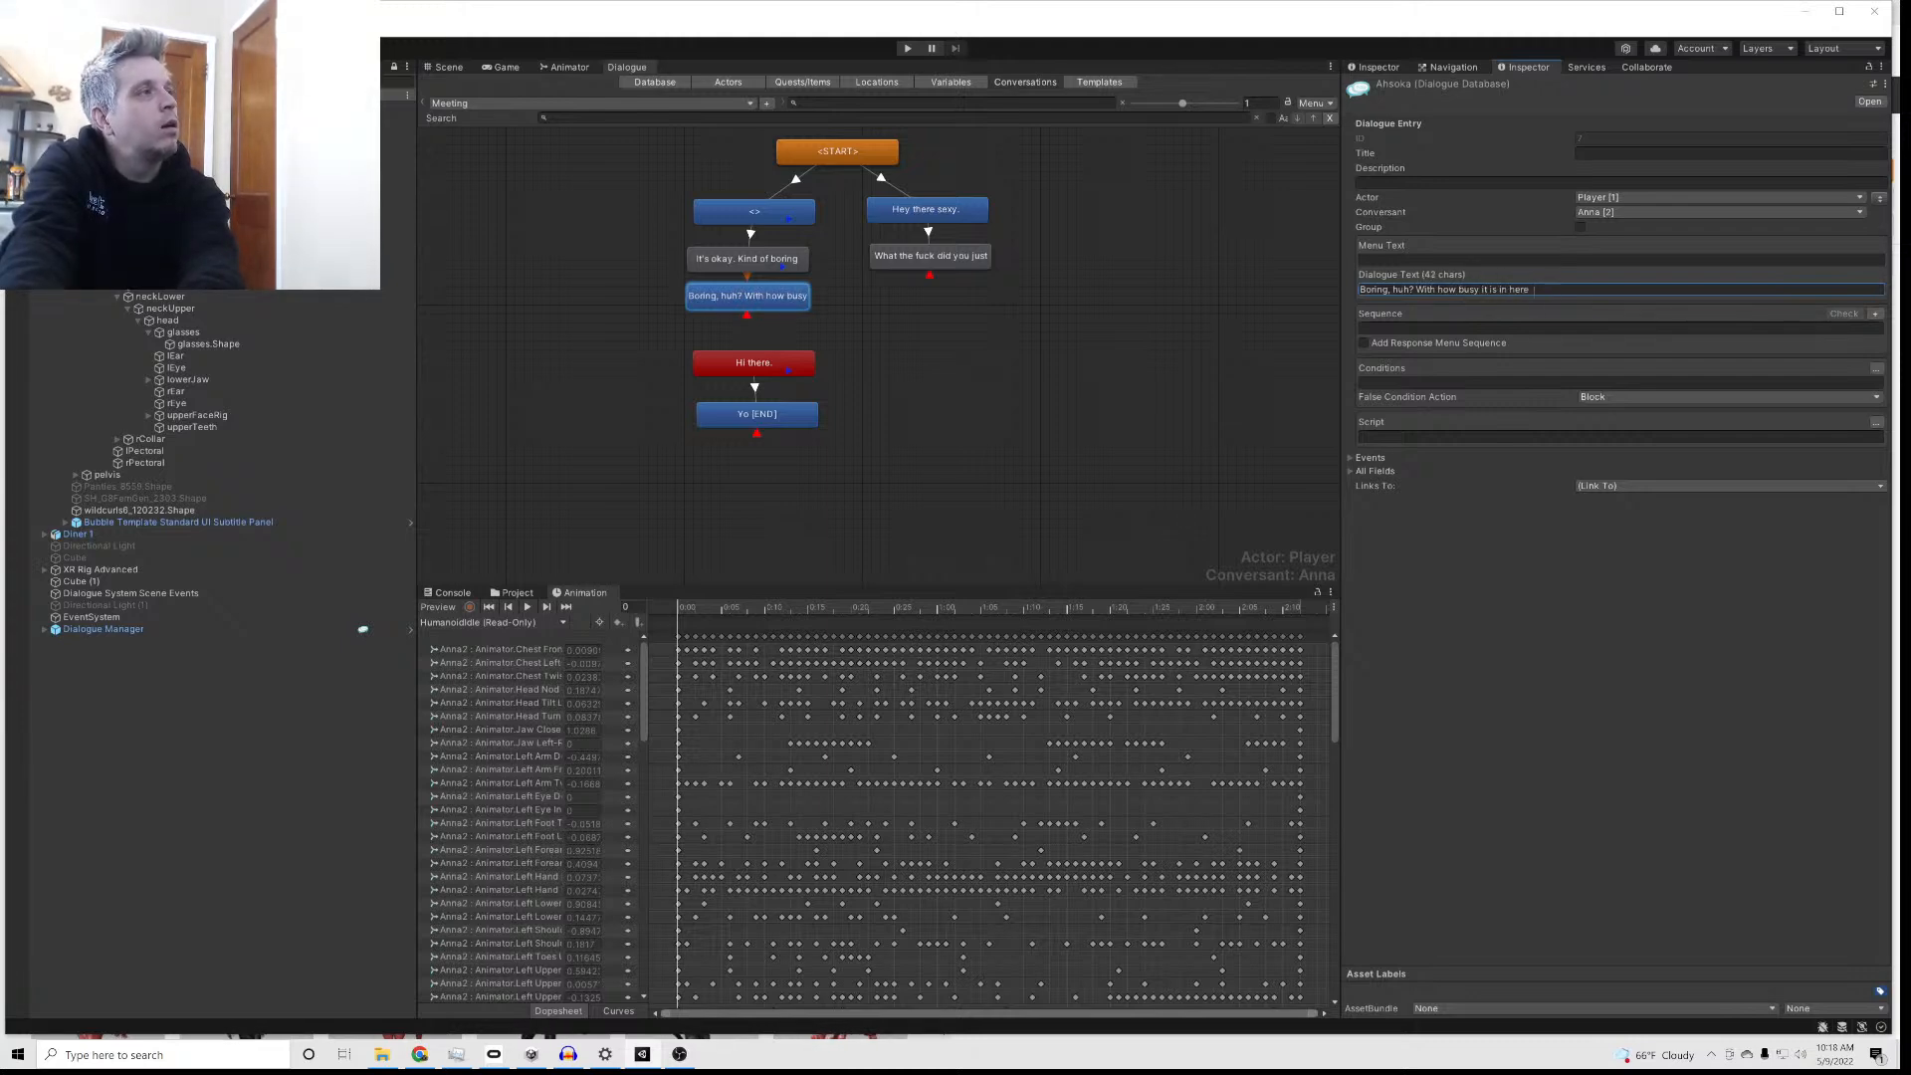
text(.)
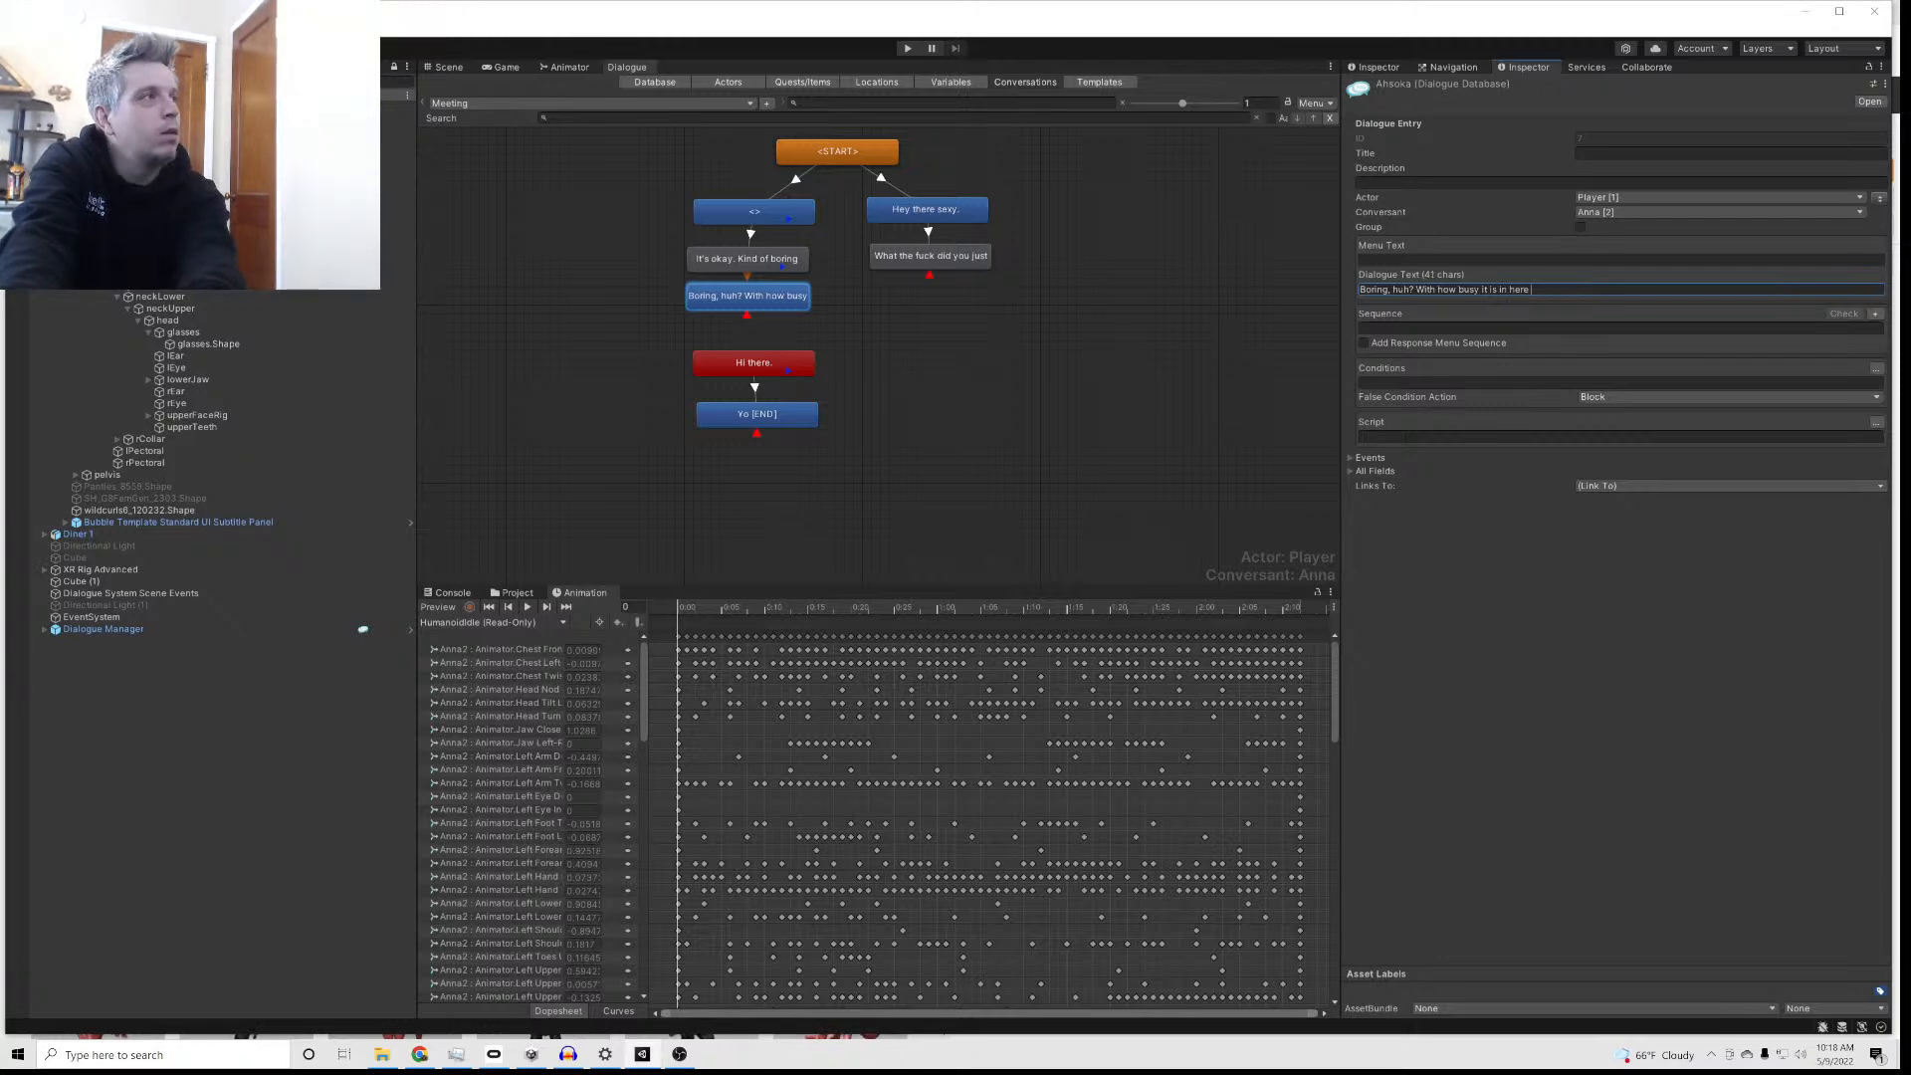
key(BackSpace)
key(BackSpace)
key(BackSpace)
key(BackSpace)
key(BackSpace)
key(BackSpace)
key(BackSpace)
key(BackSpace)
key(BackSpace)
key(BackSpace)
key(BackSpace)
key(BackSpace)
key(BackSpace)
key(BackSpace)
key(BackSpace)
key(BackSpace)
key(BackSpace)
key(BackSpace)
key(BackSpace)
key(BackSpace)
Step: Enter "How could you be bored? This place is hopping?" as the new player node's Dialogue Text
text(How could y)
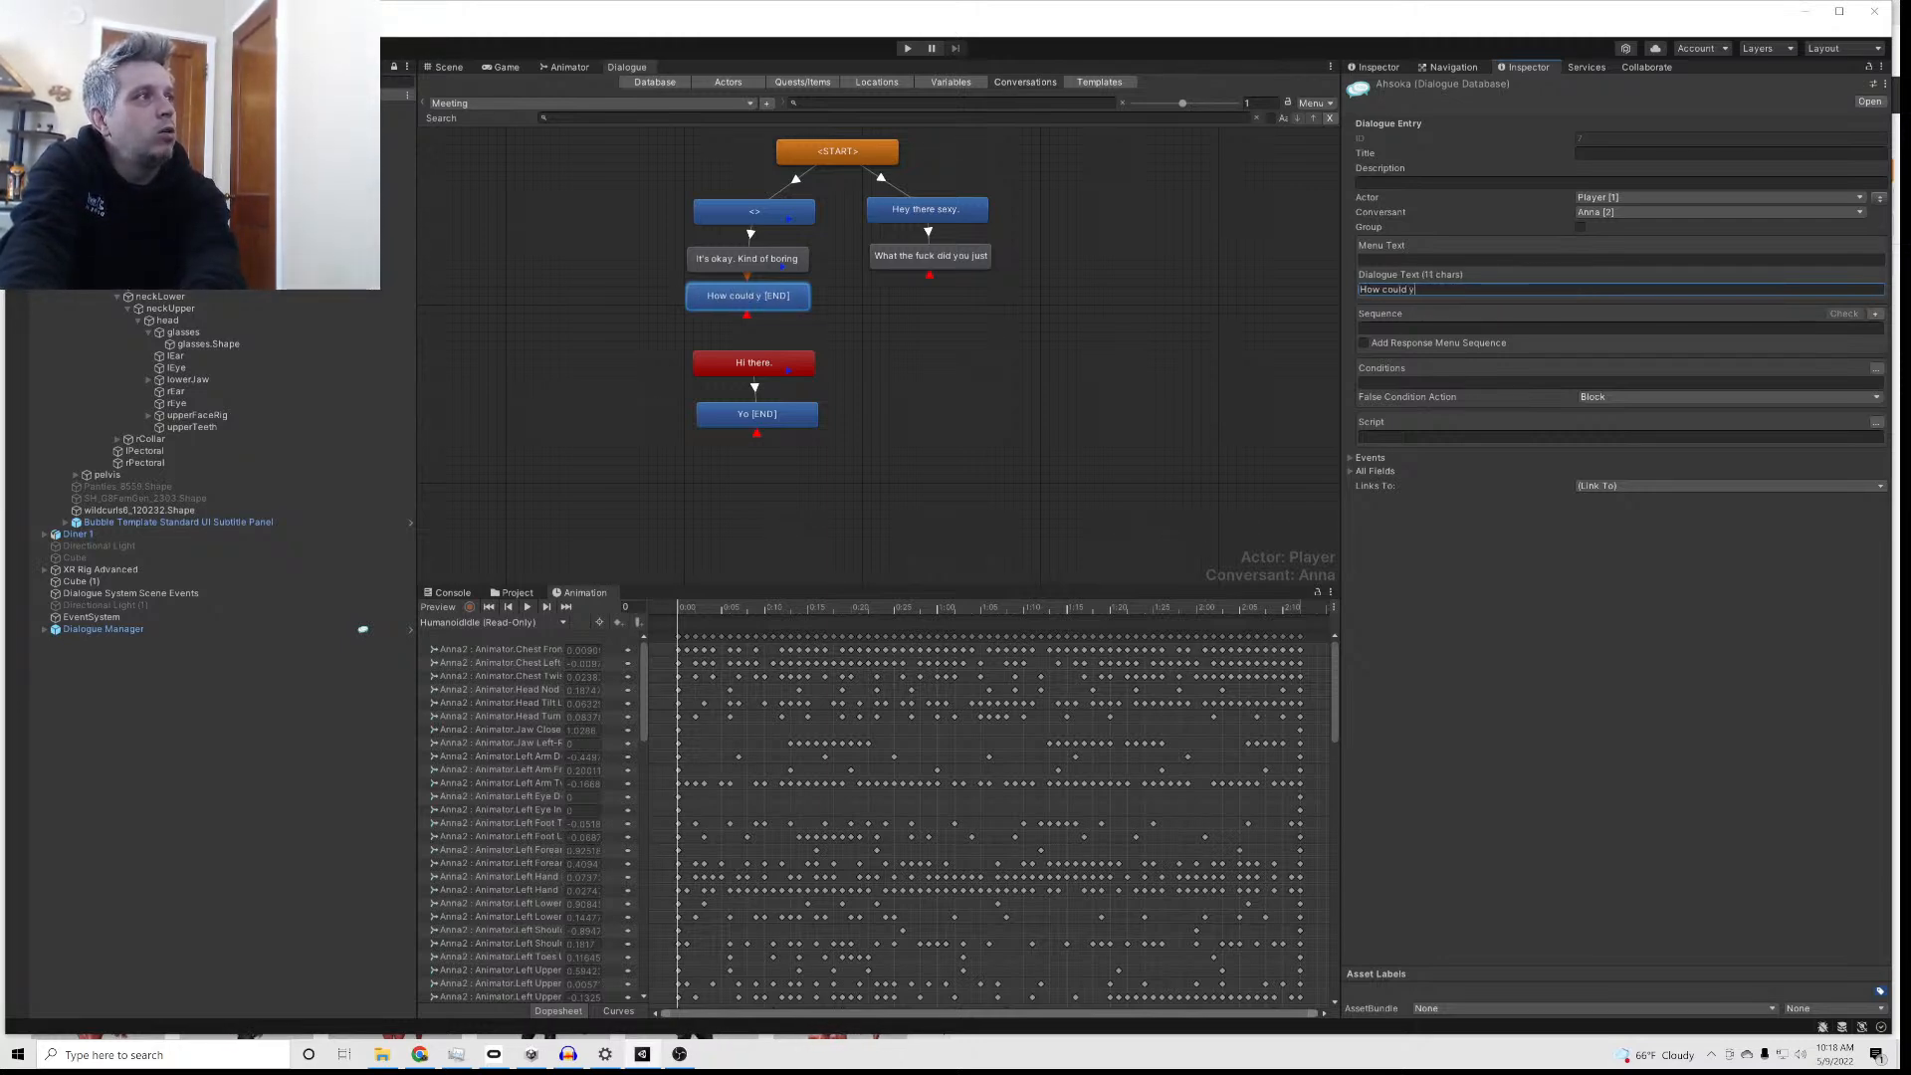
text(ou be )
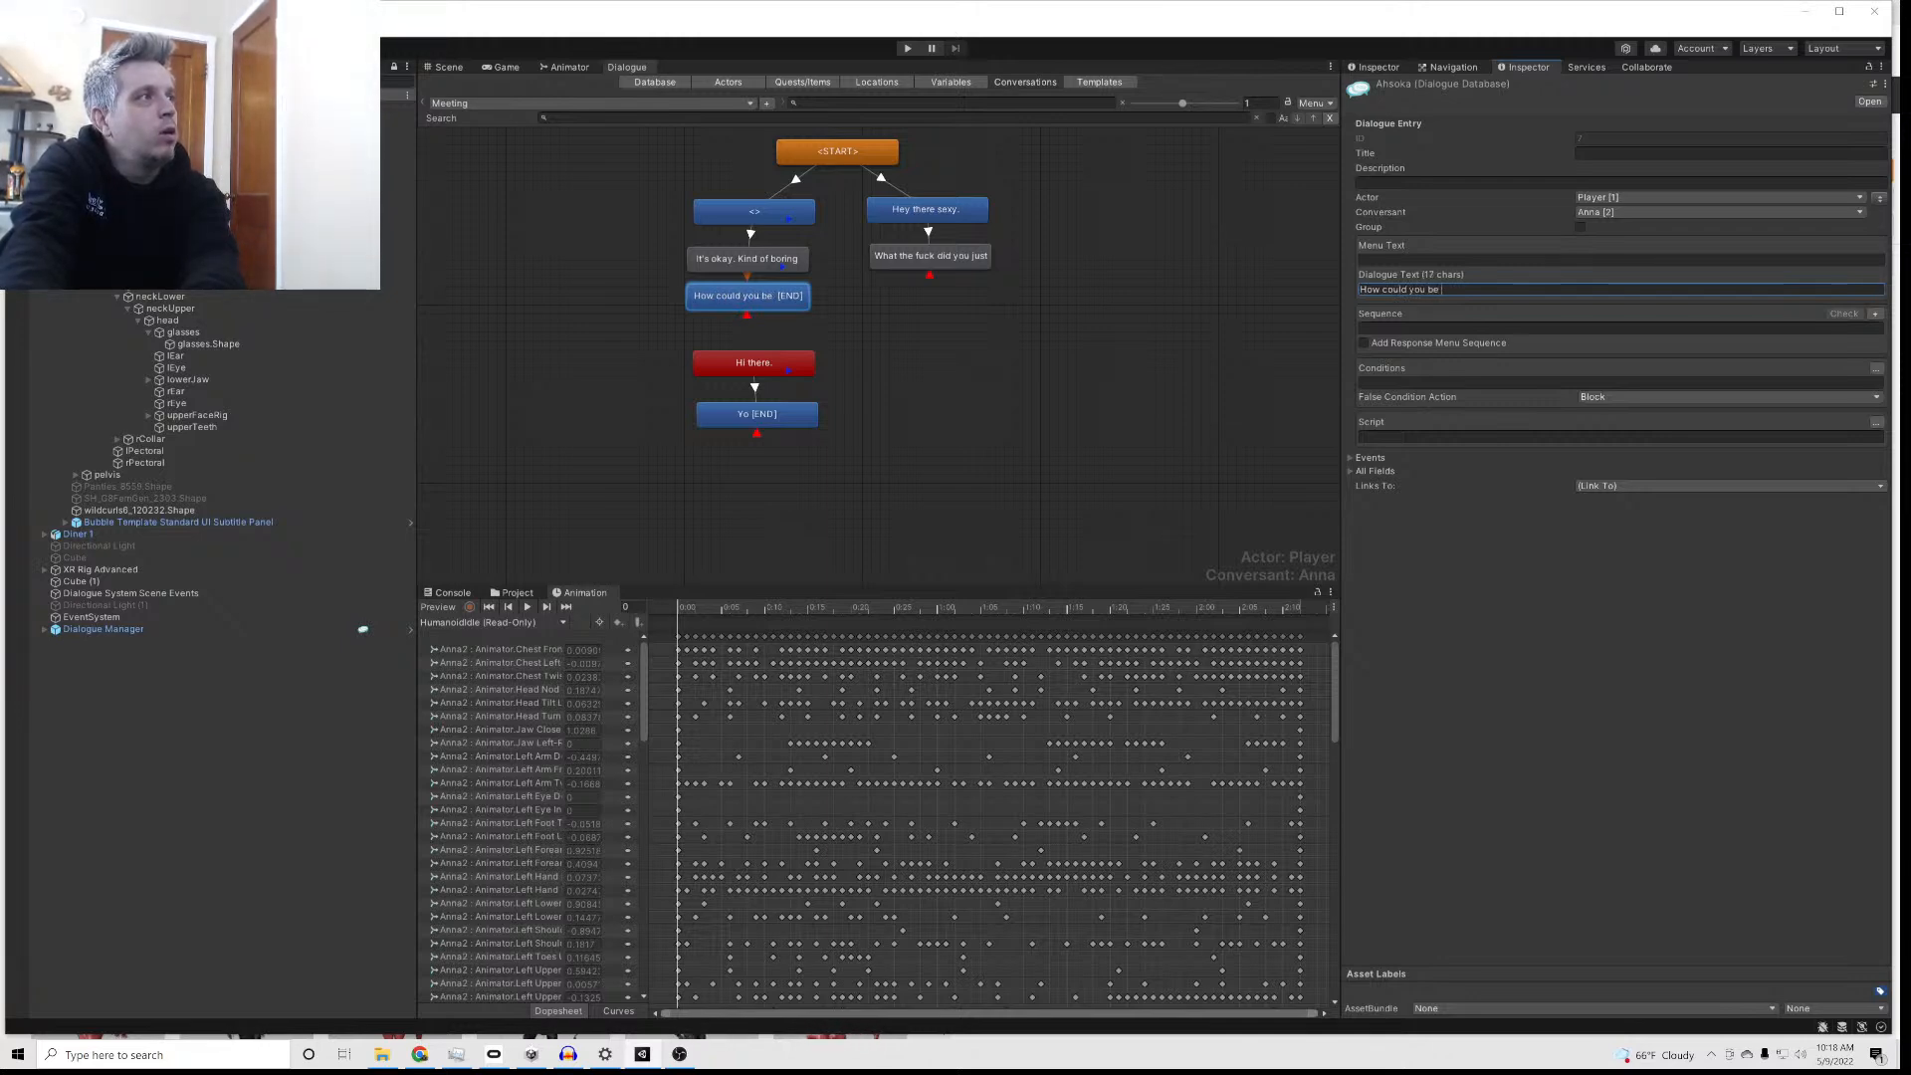
text(bored. This)
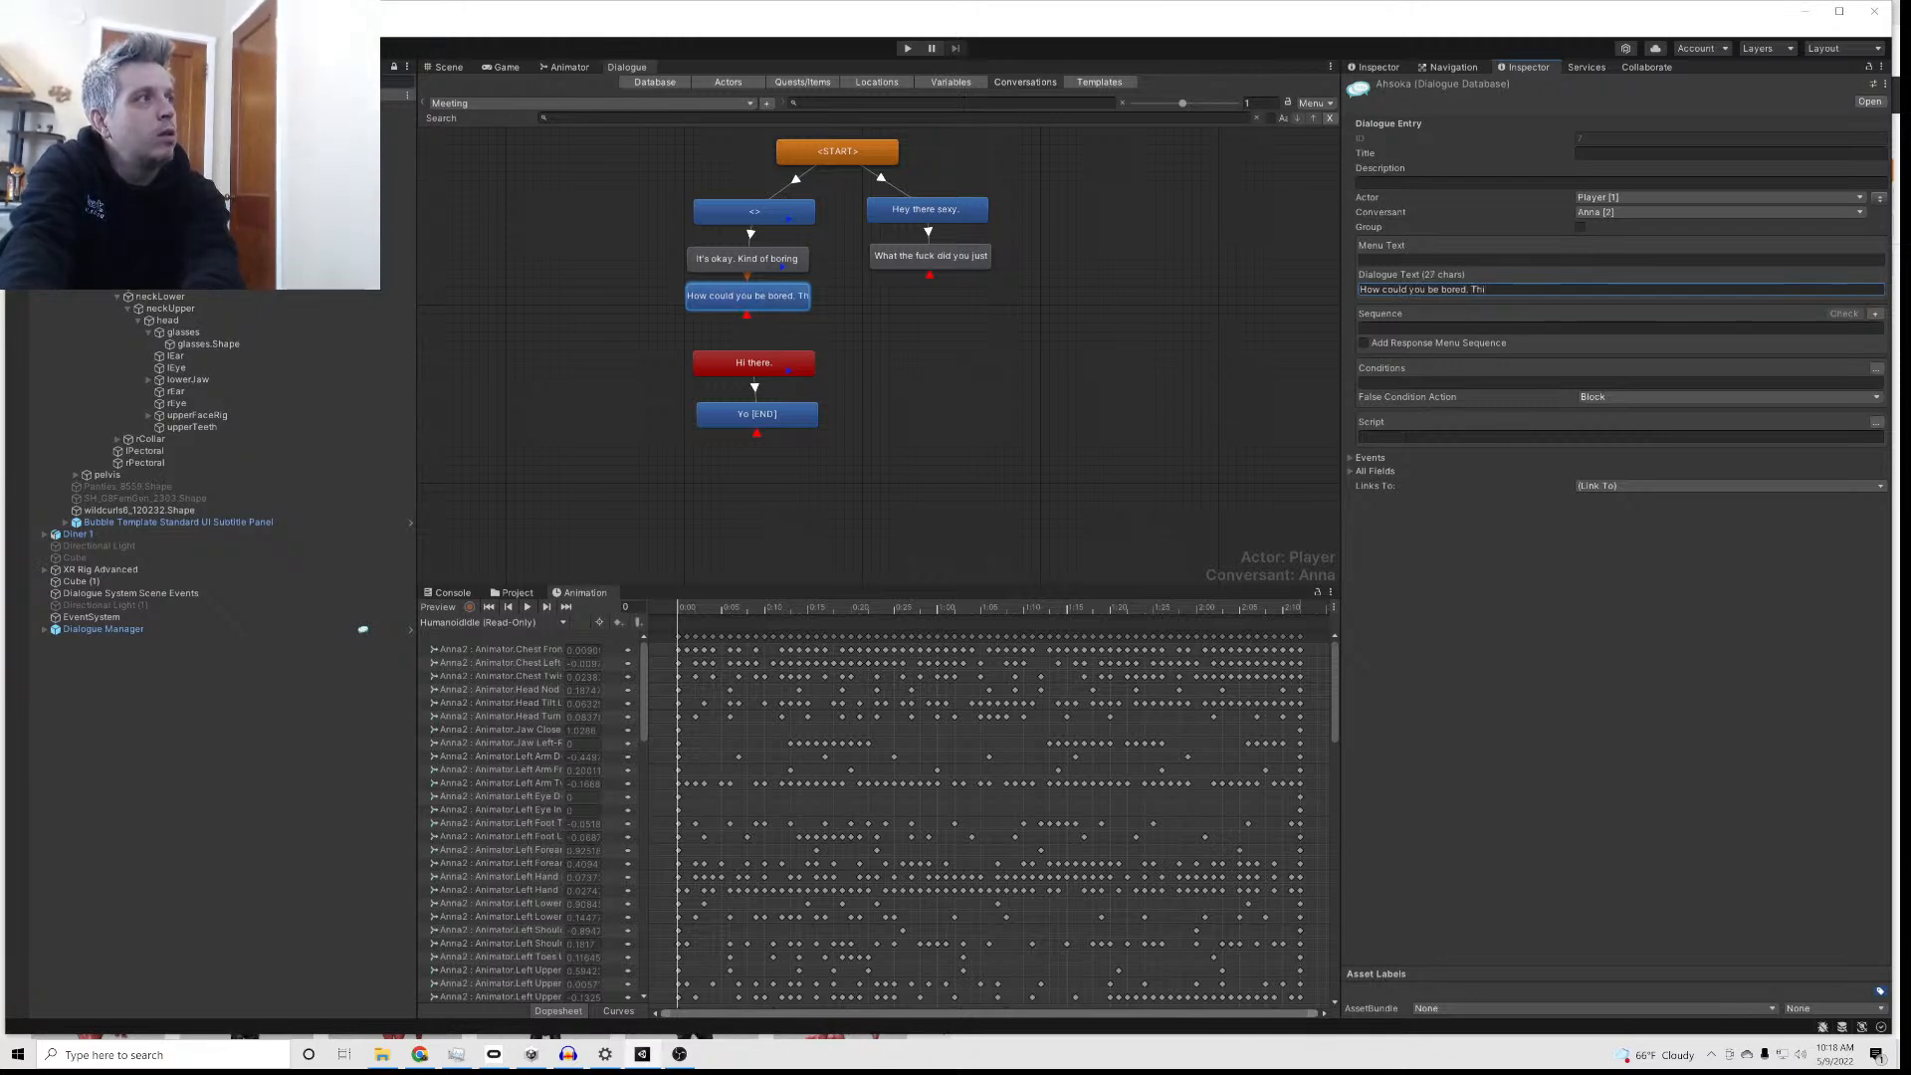
key(BackSpace)
key(BackSpace)
key(BackSpace)
key(BackSpace)
key(BackSpace)
text(? )
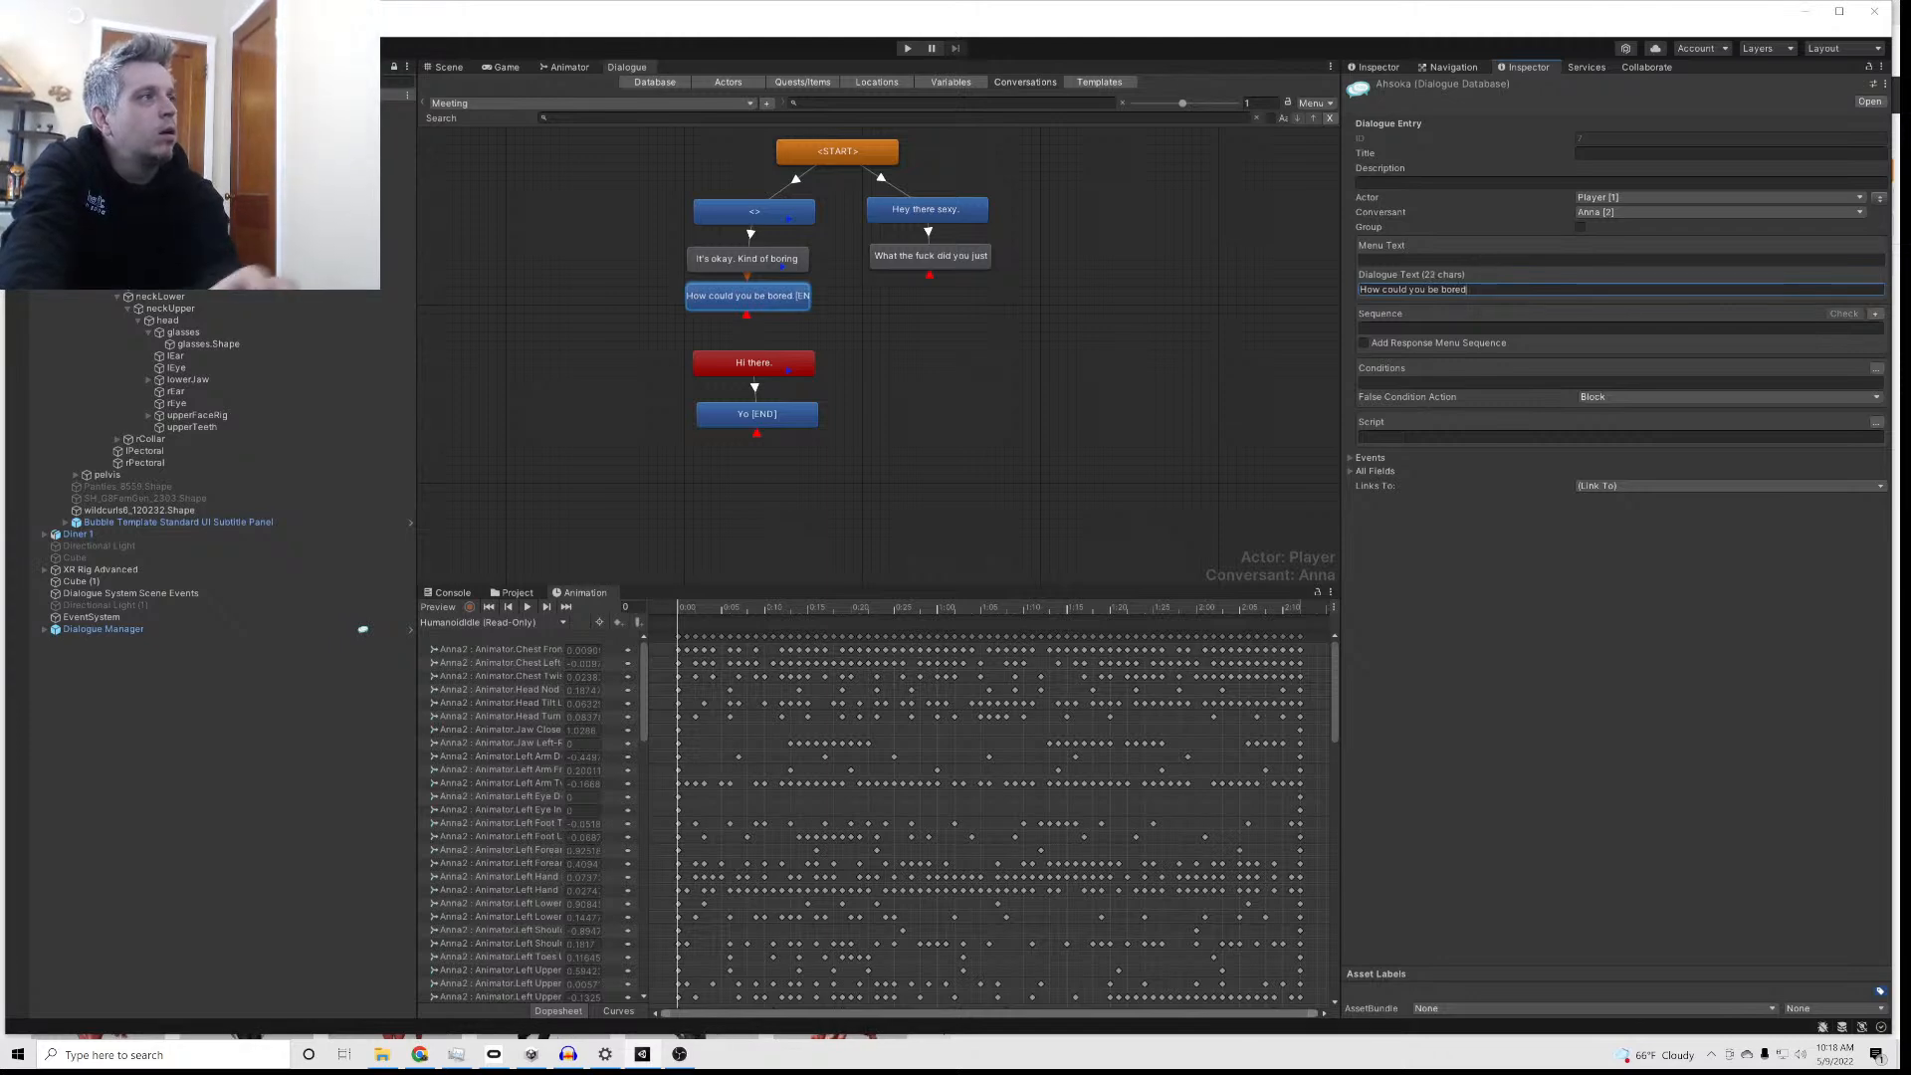
text(This place is hoo)
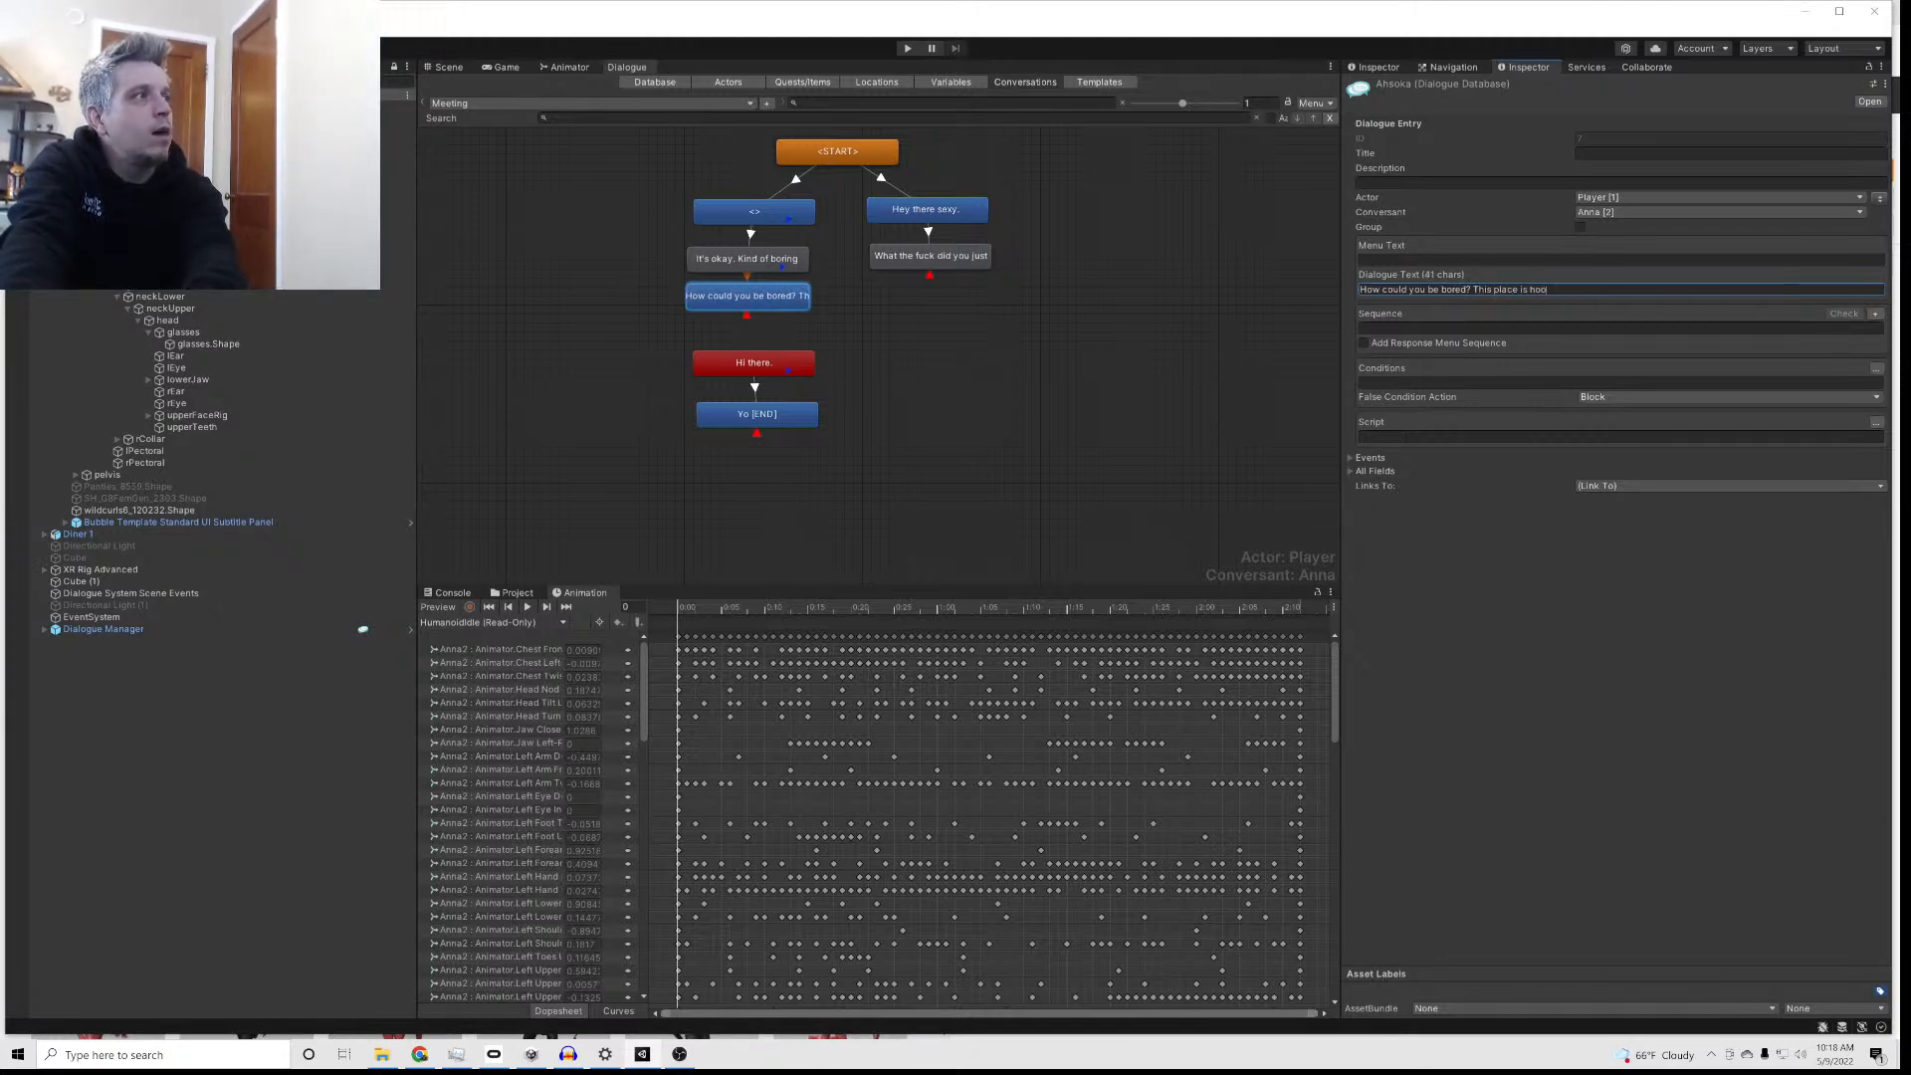
text(pin)
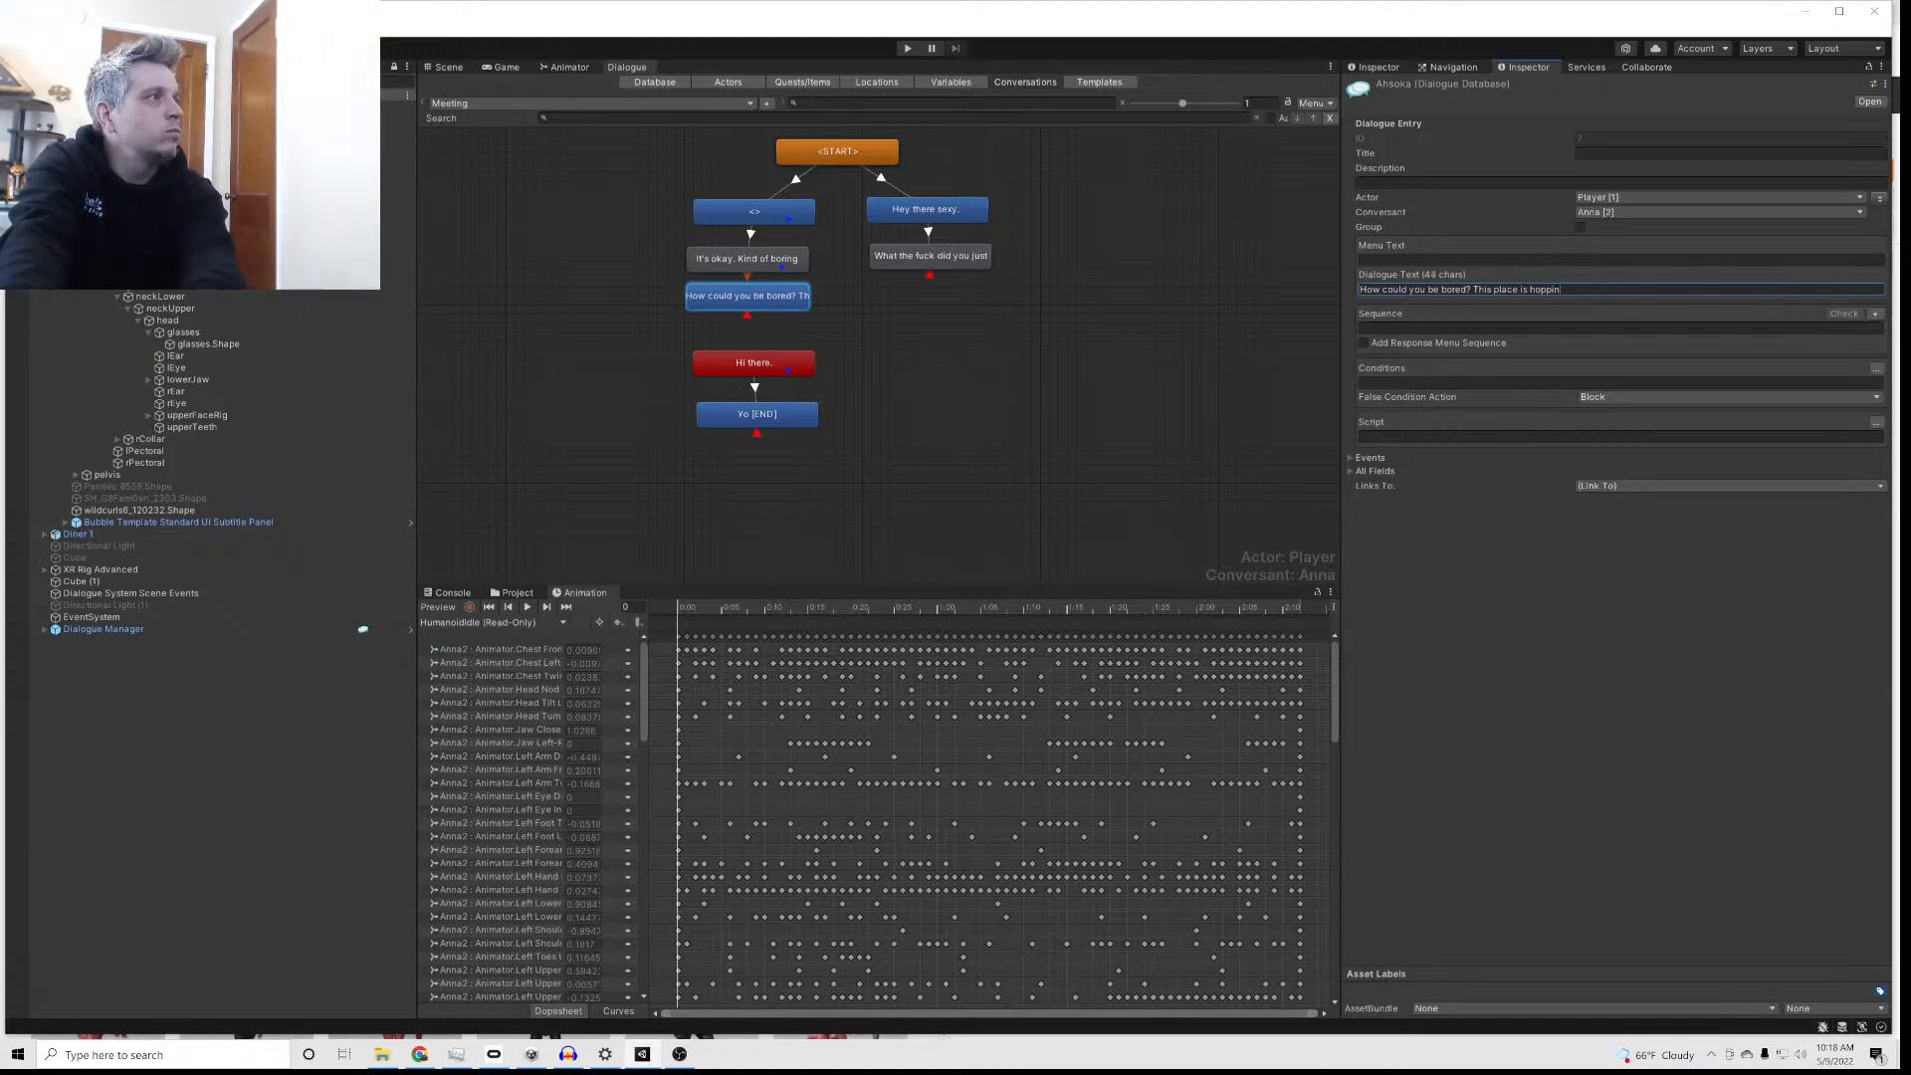
text(g?)
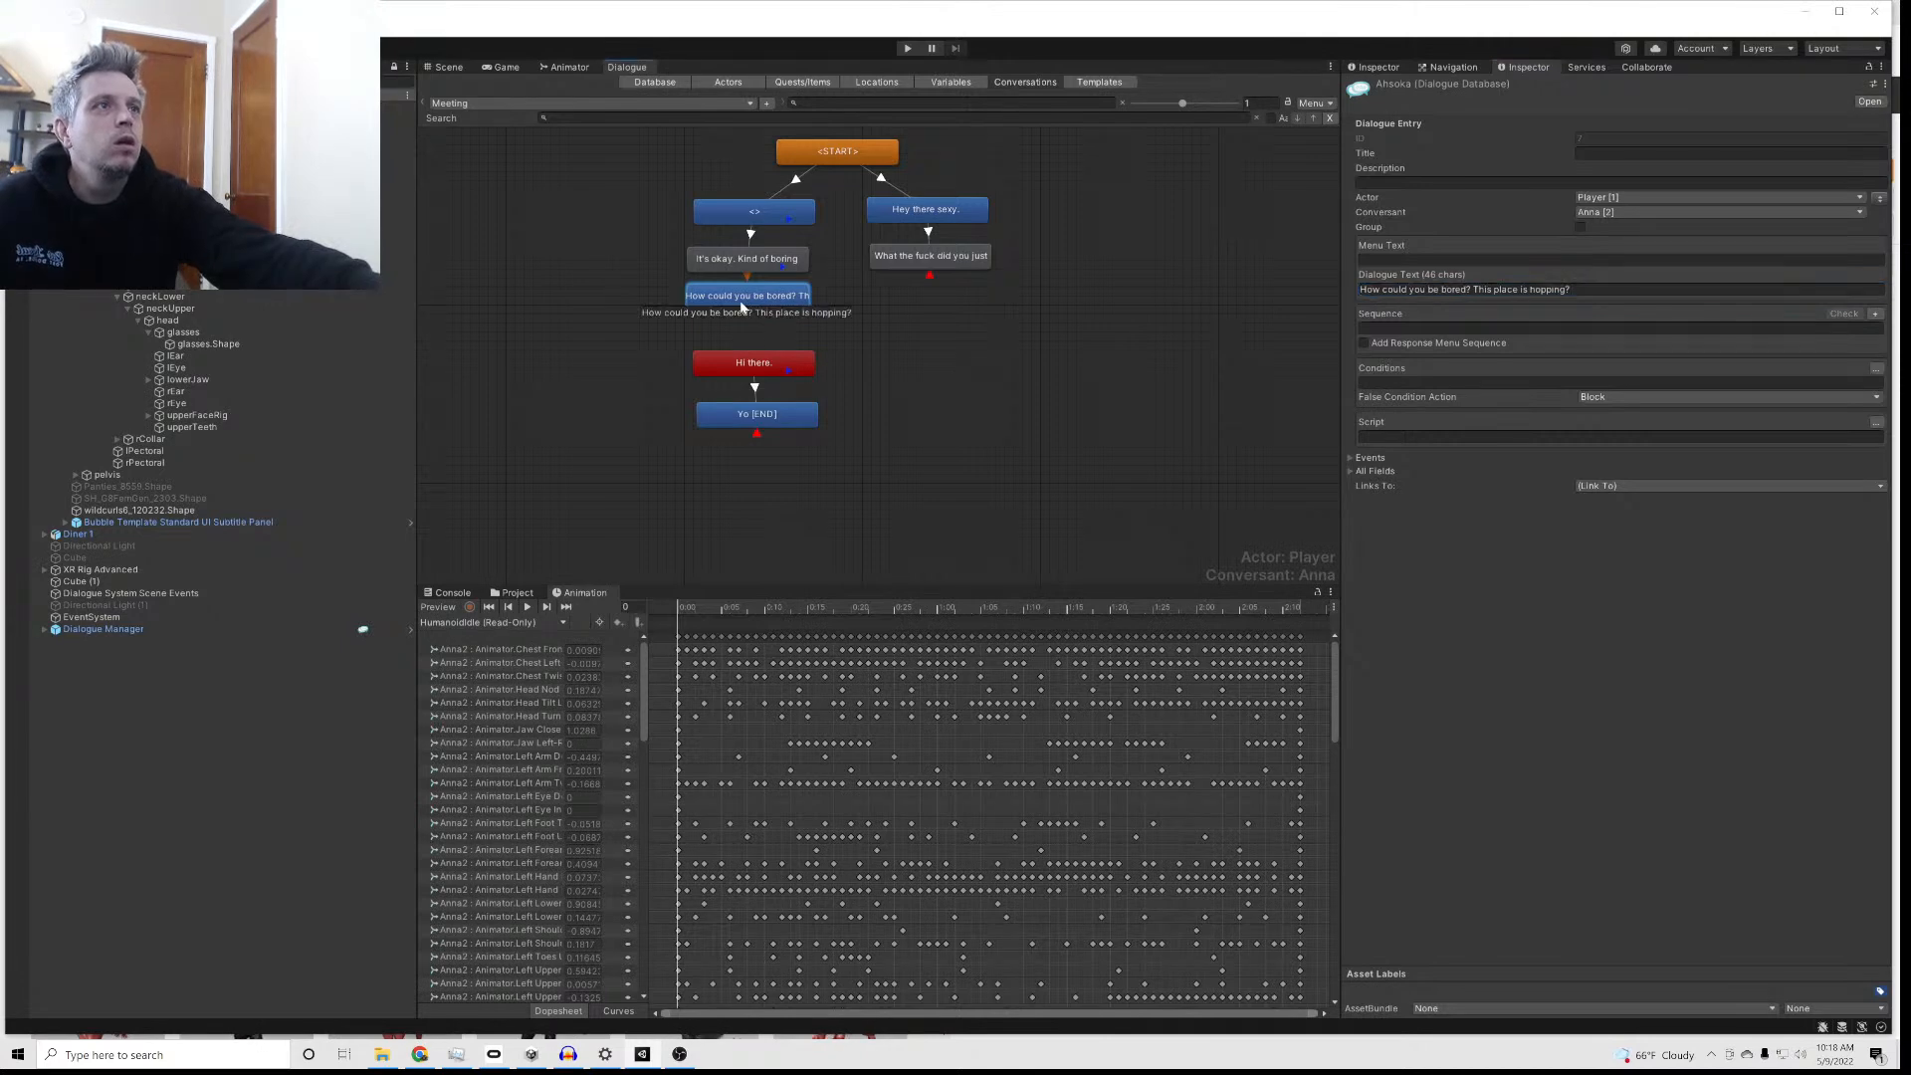
Step: Link the "How could you be bored?" player node to the Hi there node beneath it
right_click(743, 303)
click(781, 324)
click(737, 350)
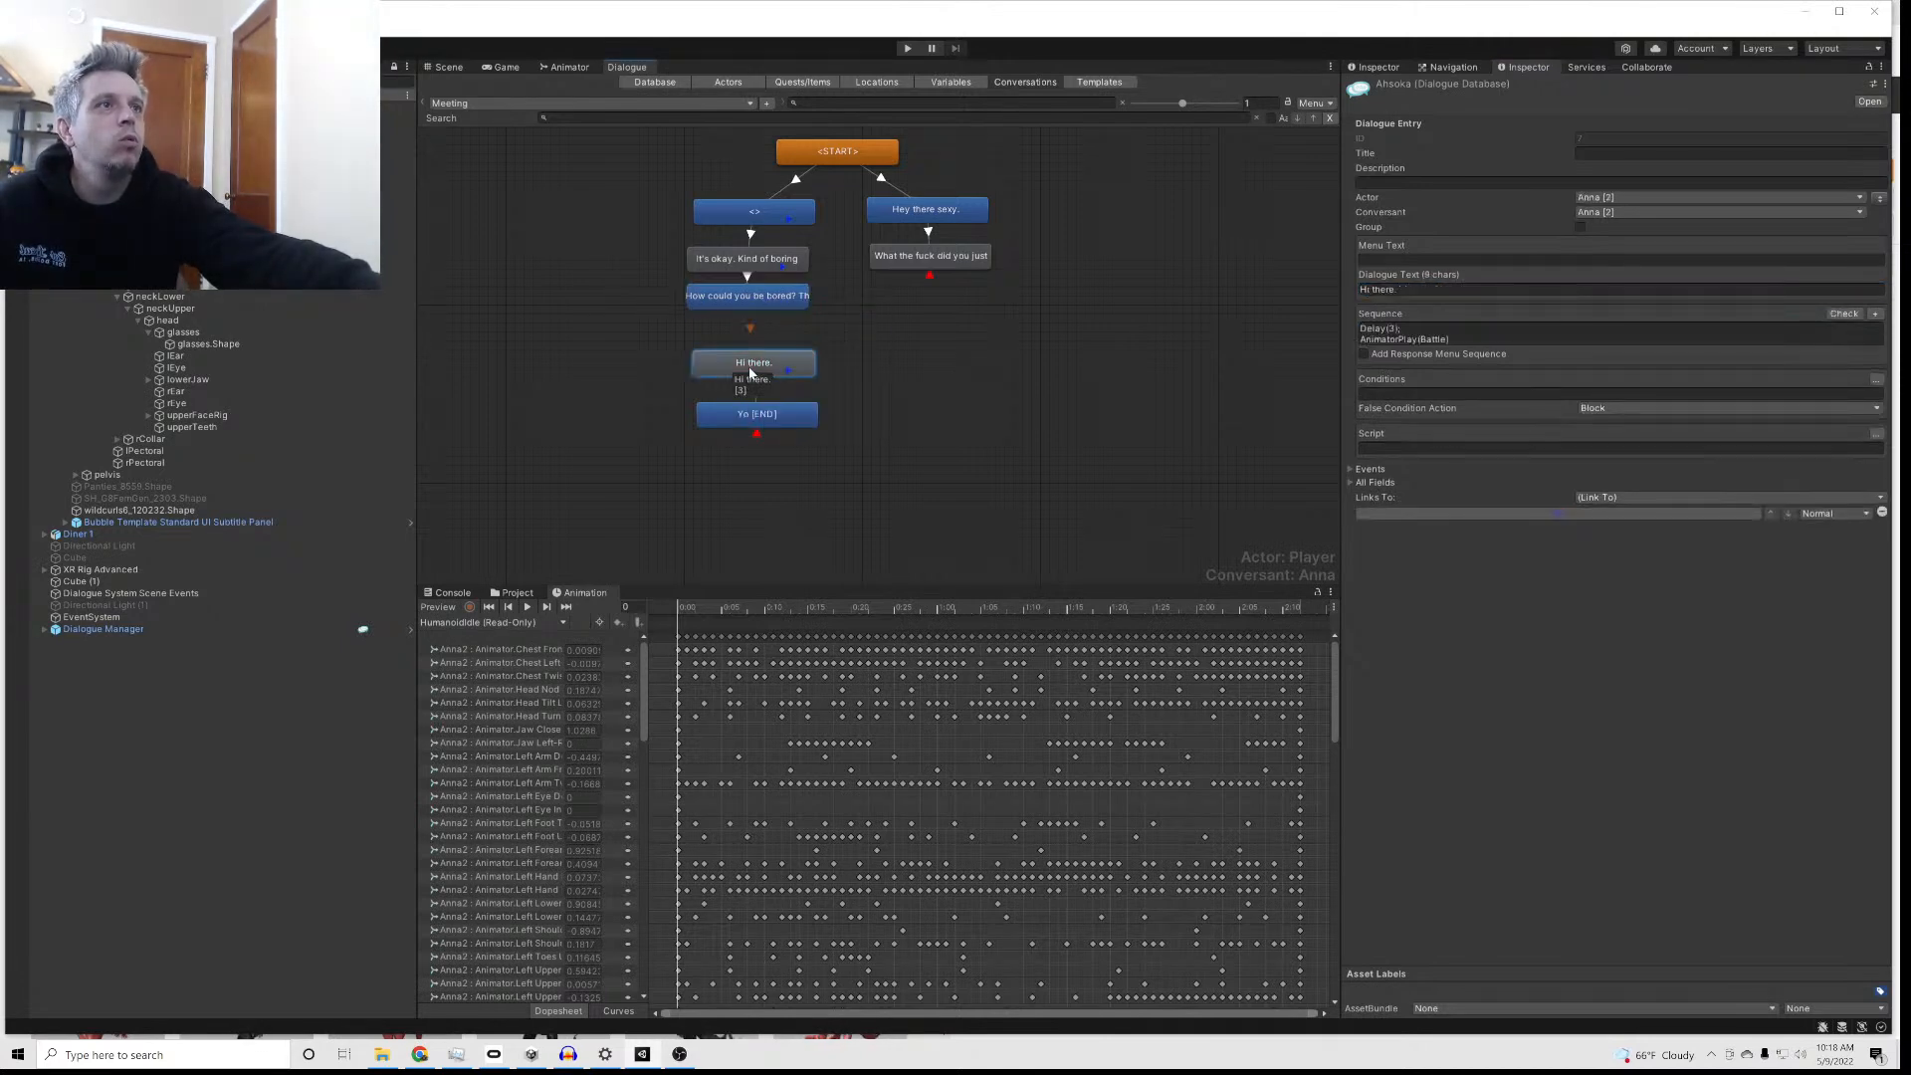
click(741, 300)
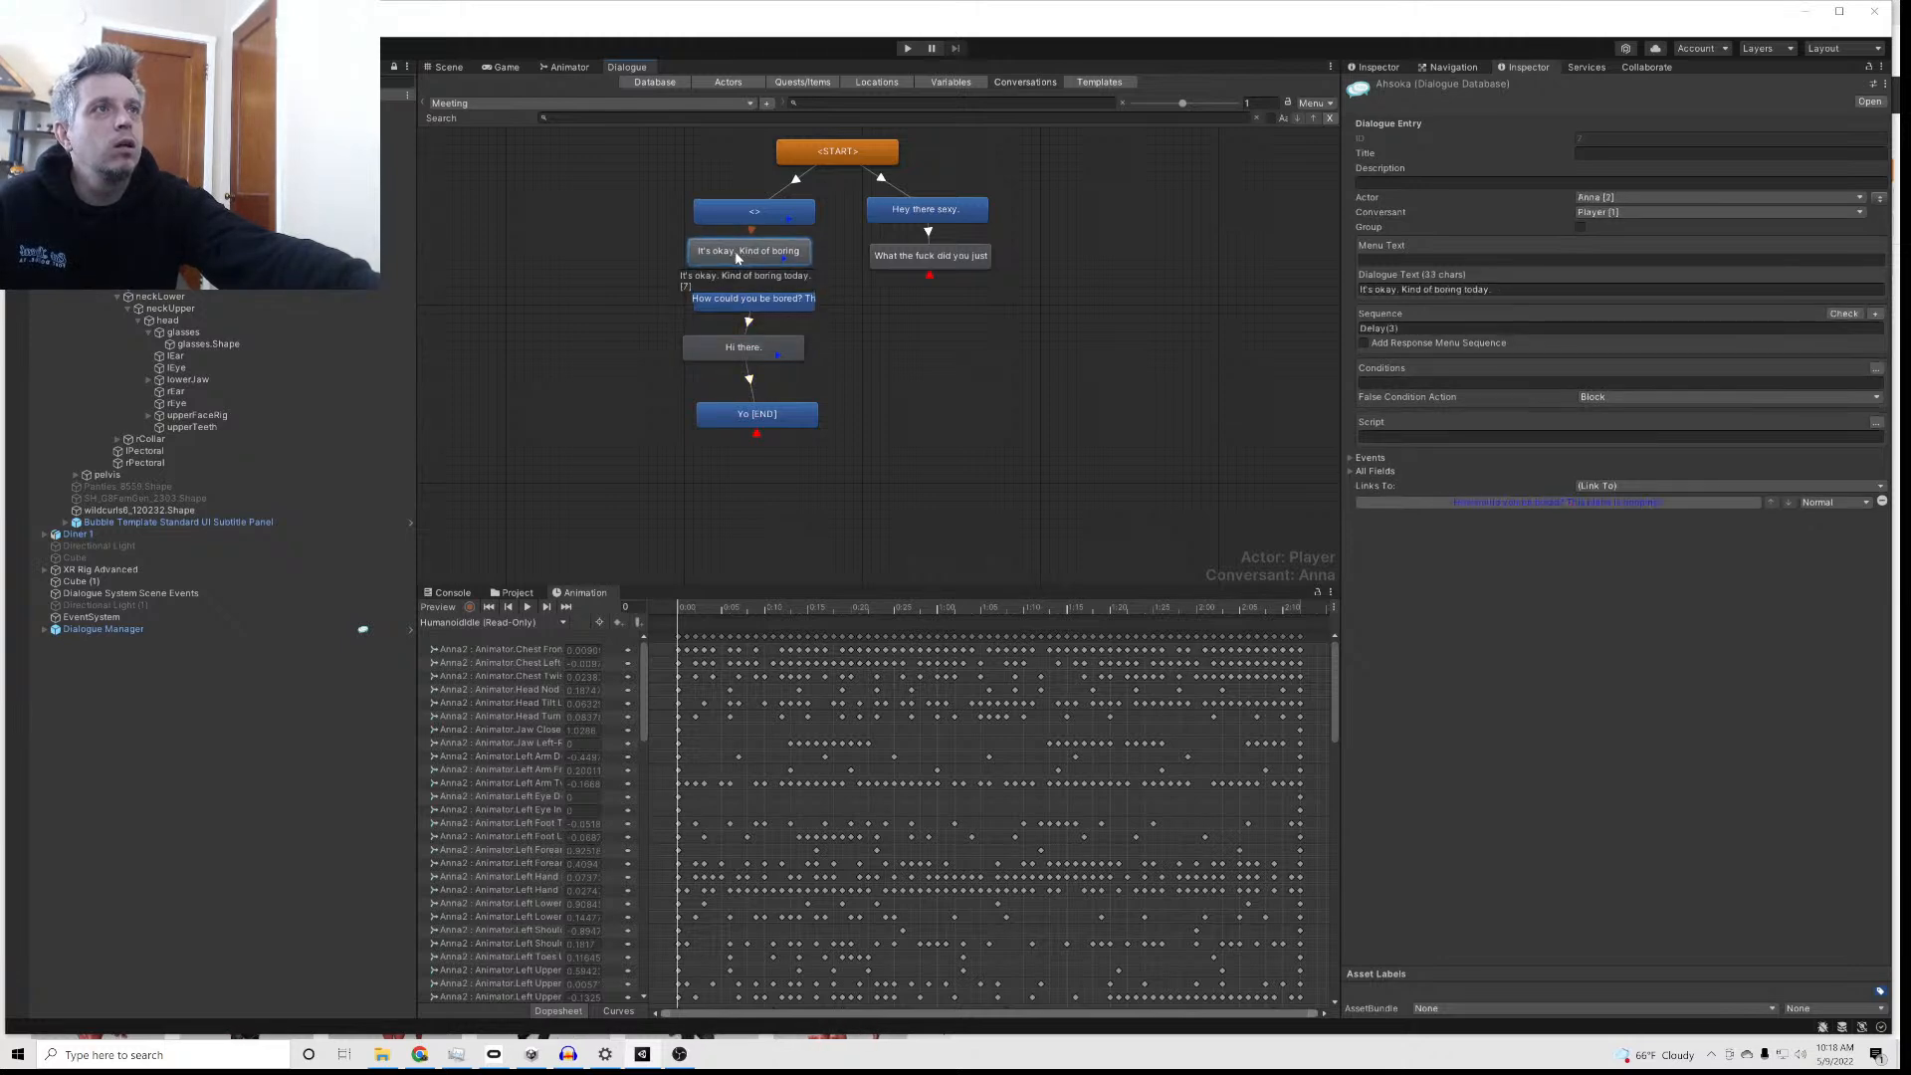
Step: Line up the Hi there and Yo nodes beneath "How could you be bored?" and select Anna's reply under "Hey there sexy."
drag(732, 351, 742, 338)
click(741, 409)
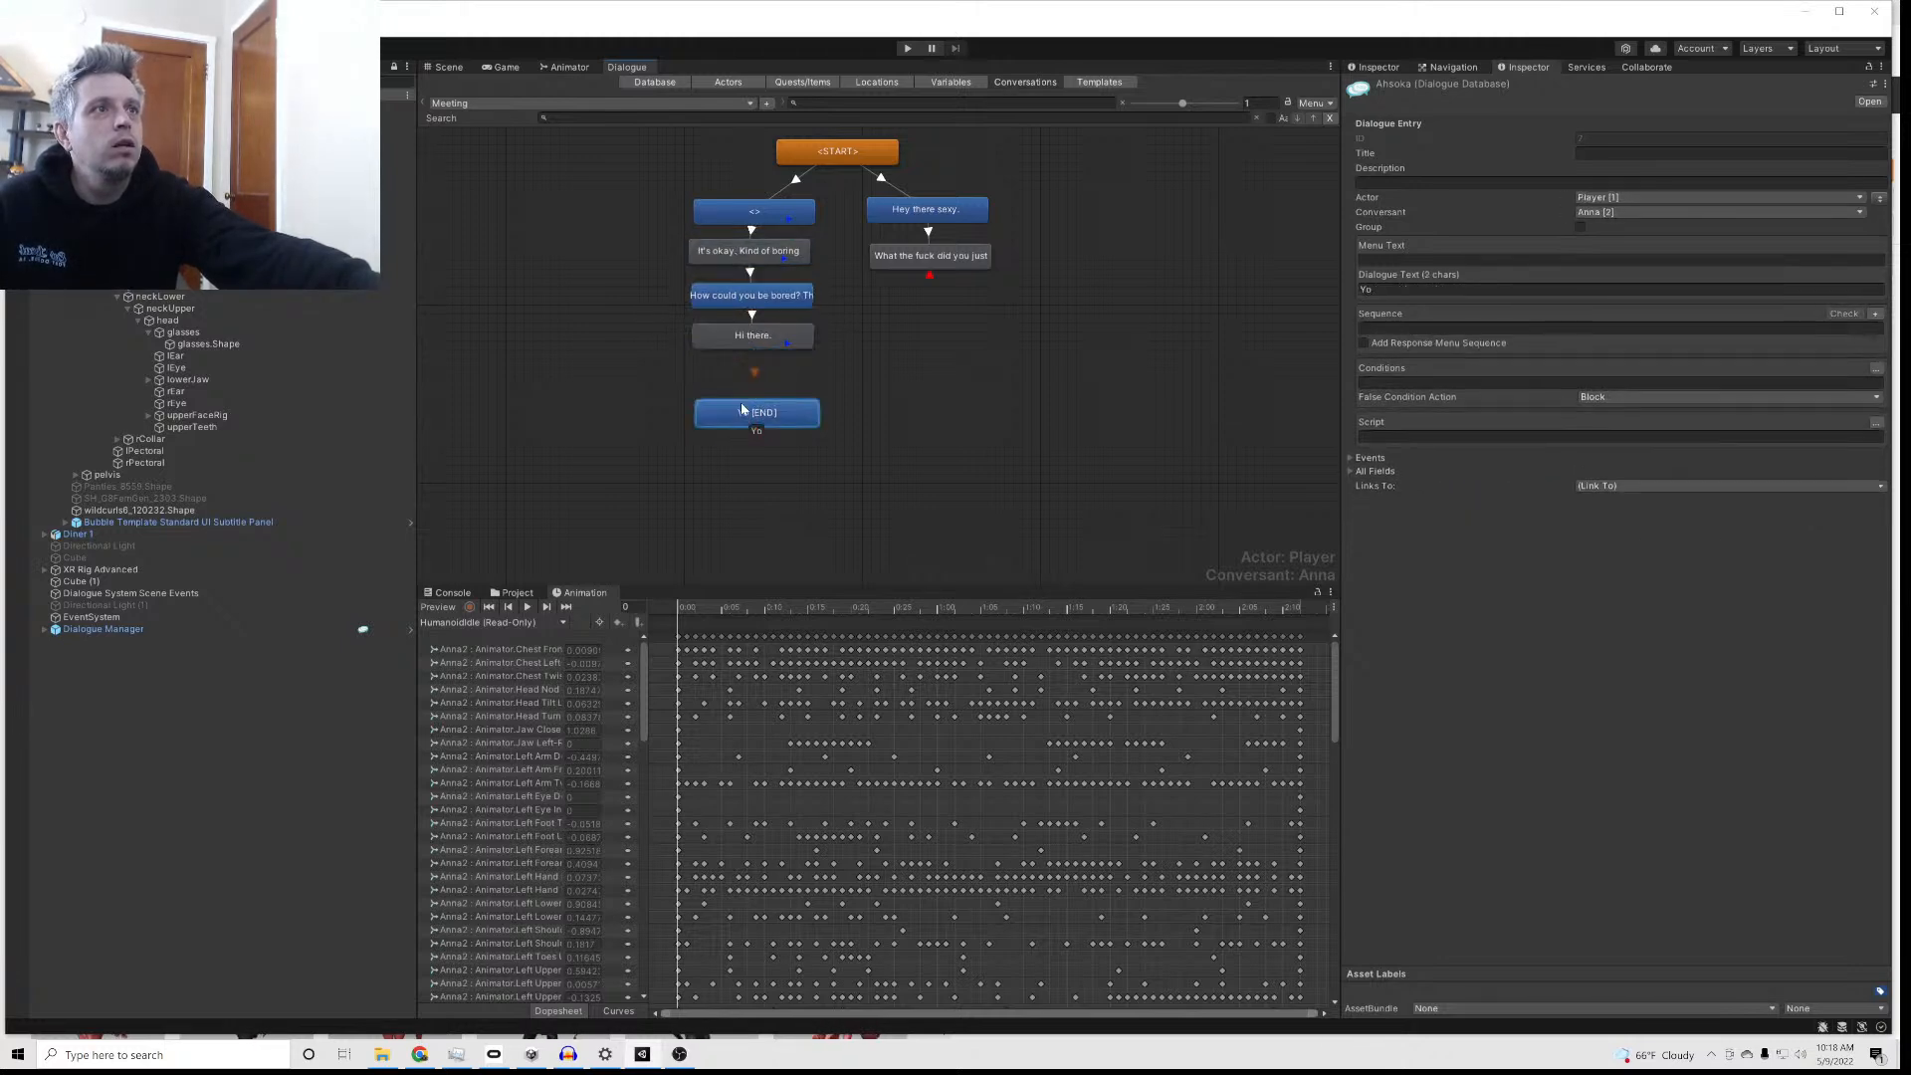
click(904, 257)
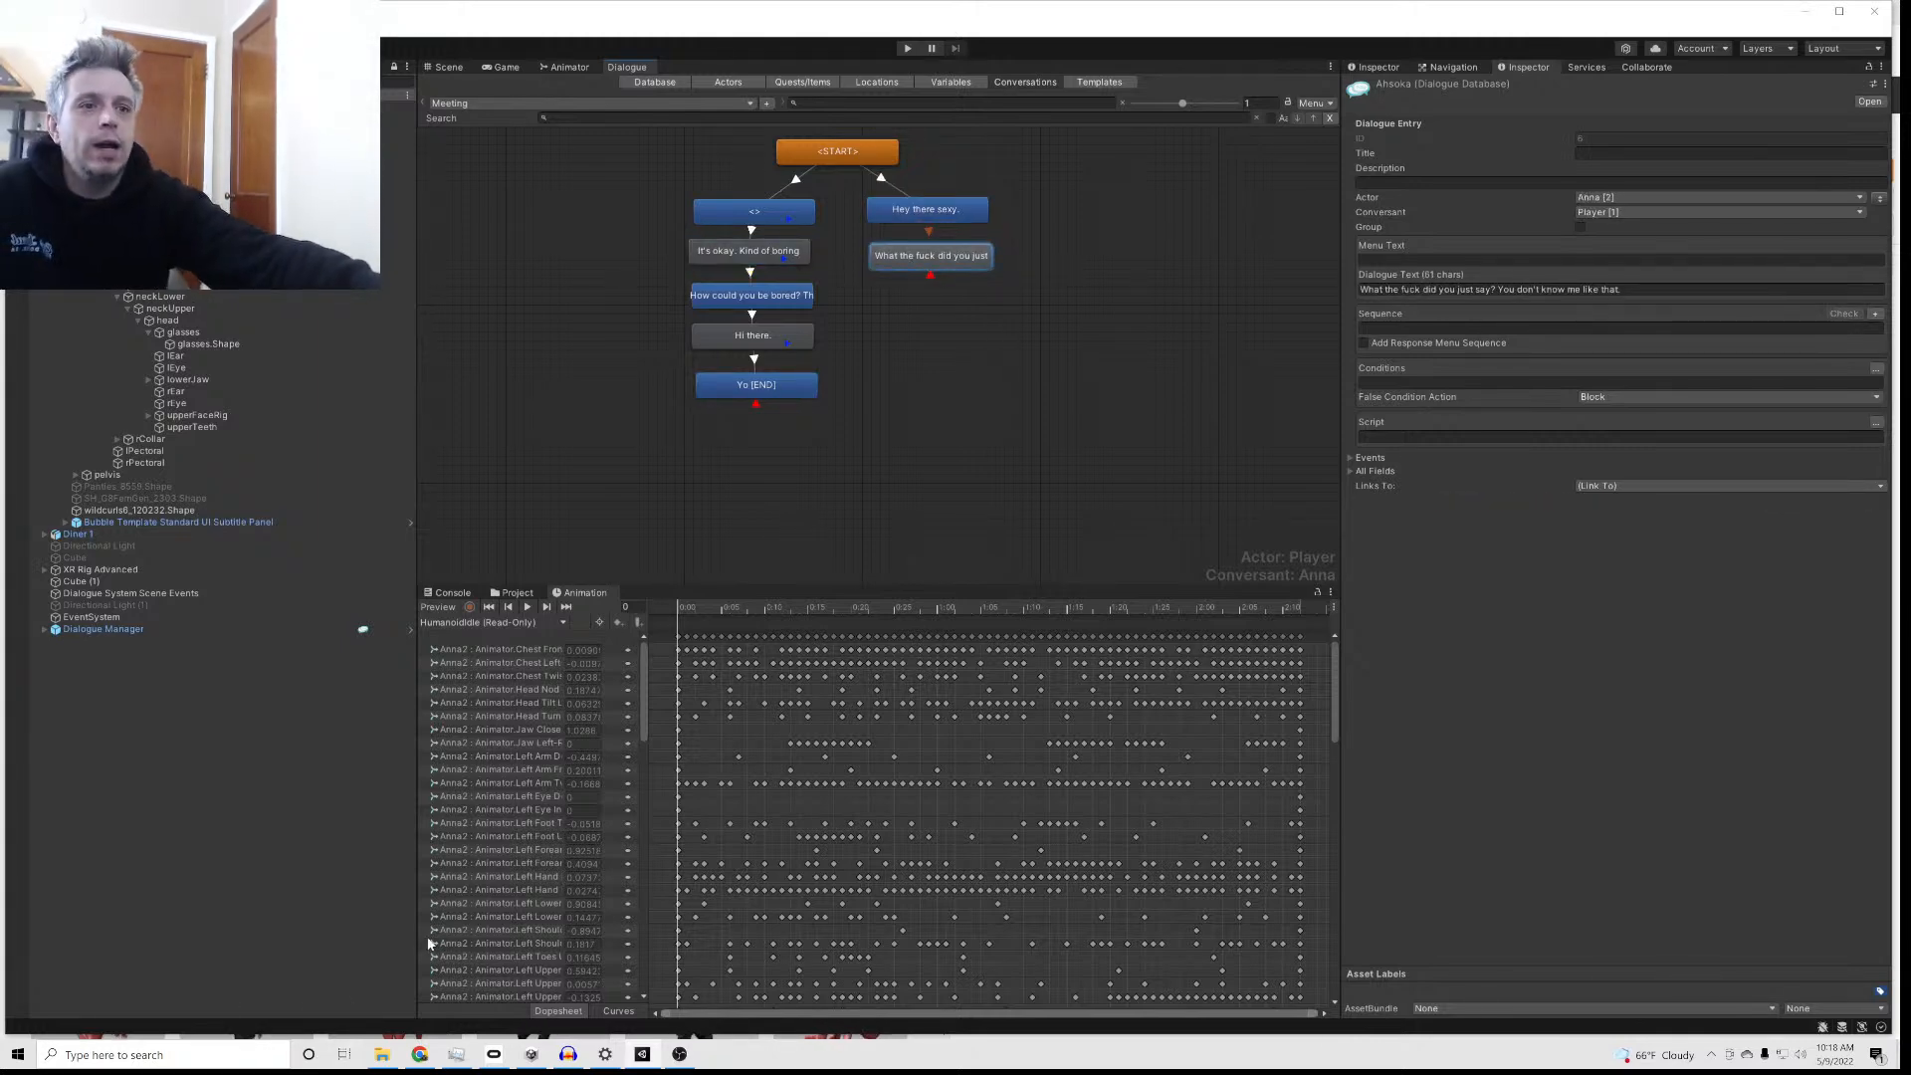
Step: Switch to Mixamo in the browser and browse the first pages of its animation library for a reaction matching Anna's offended reply
click(420, 1056)
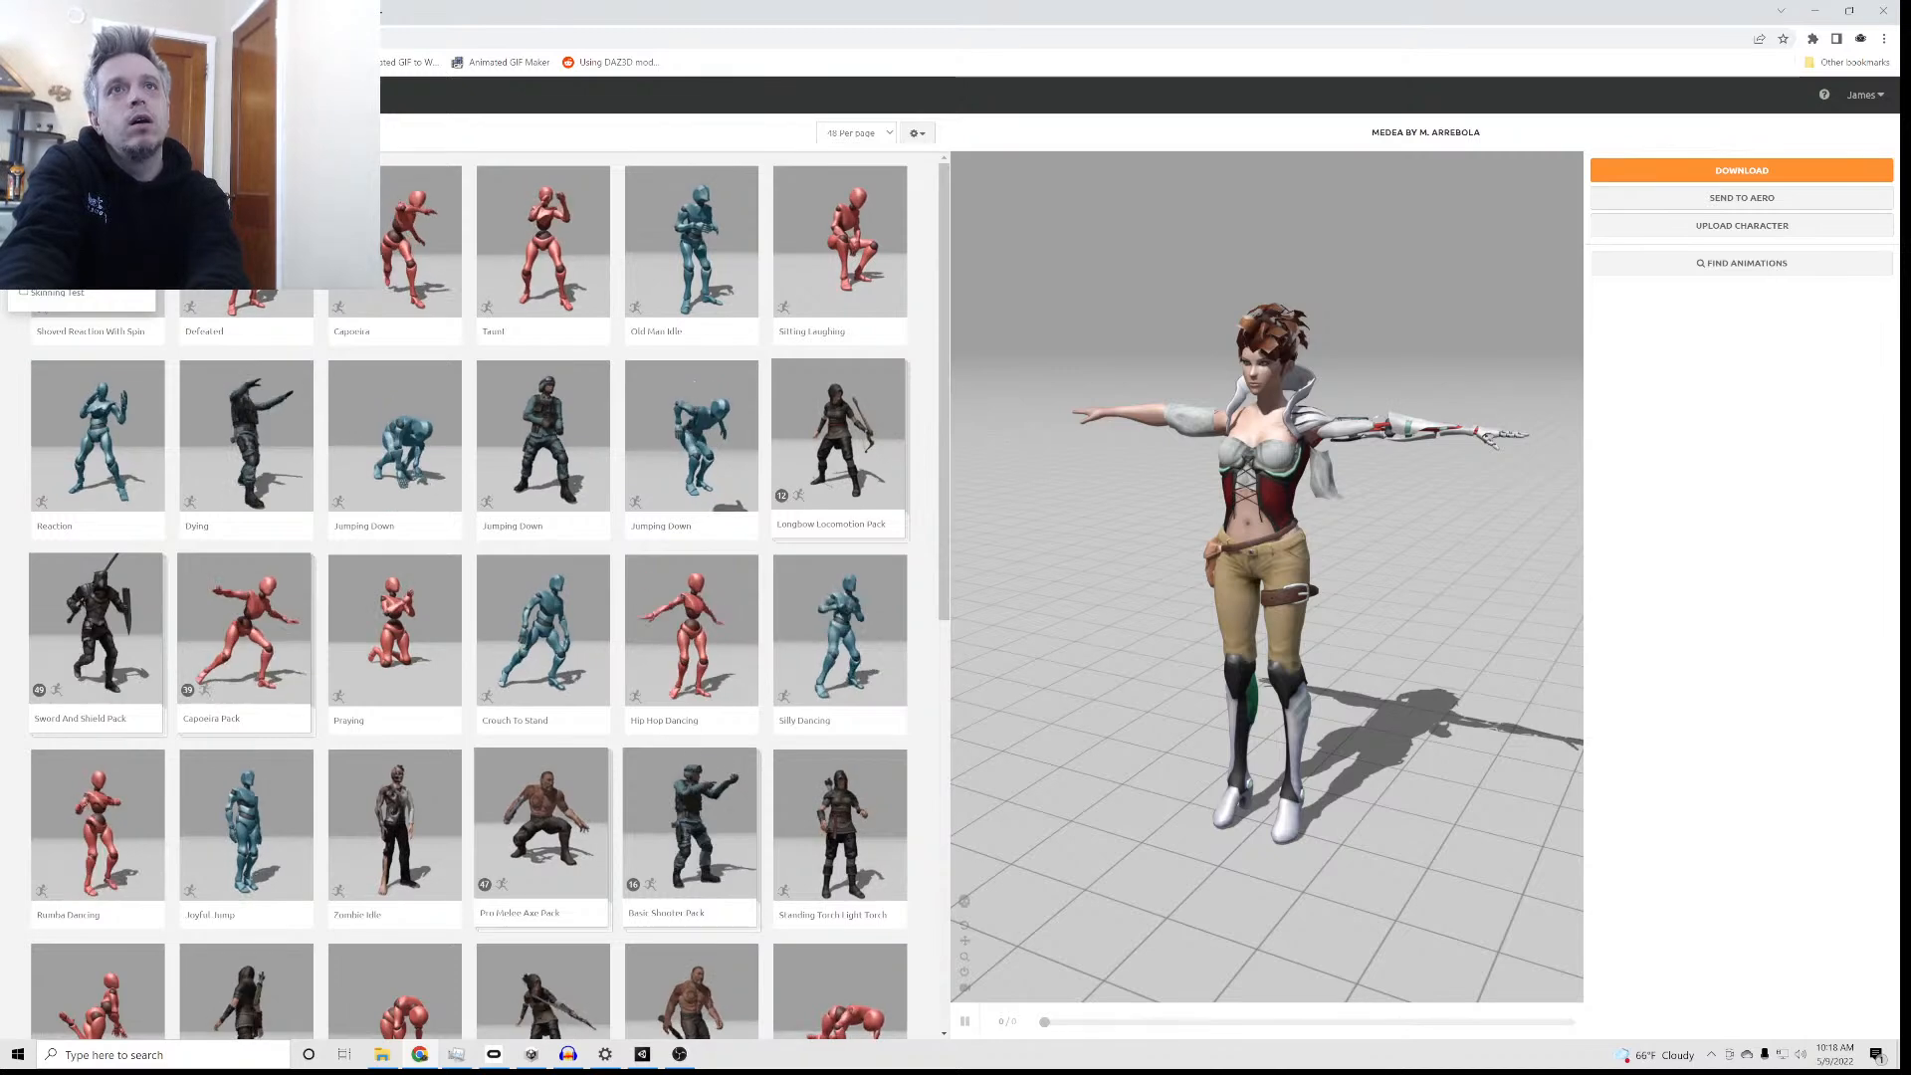
key(Return)
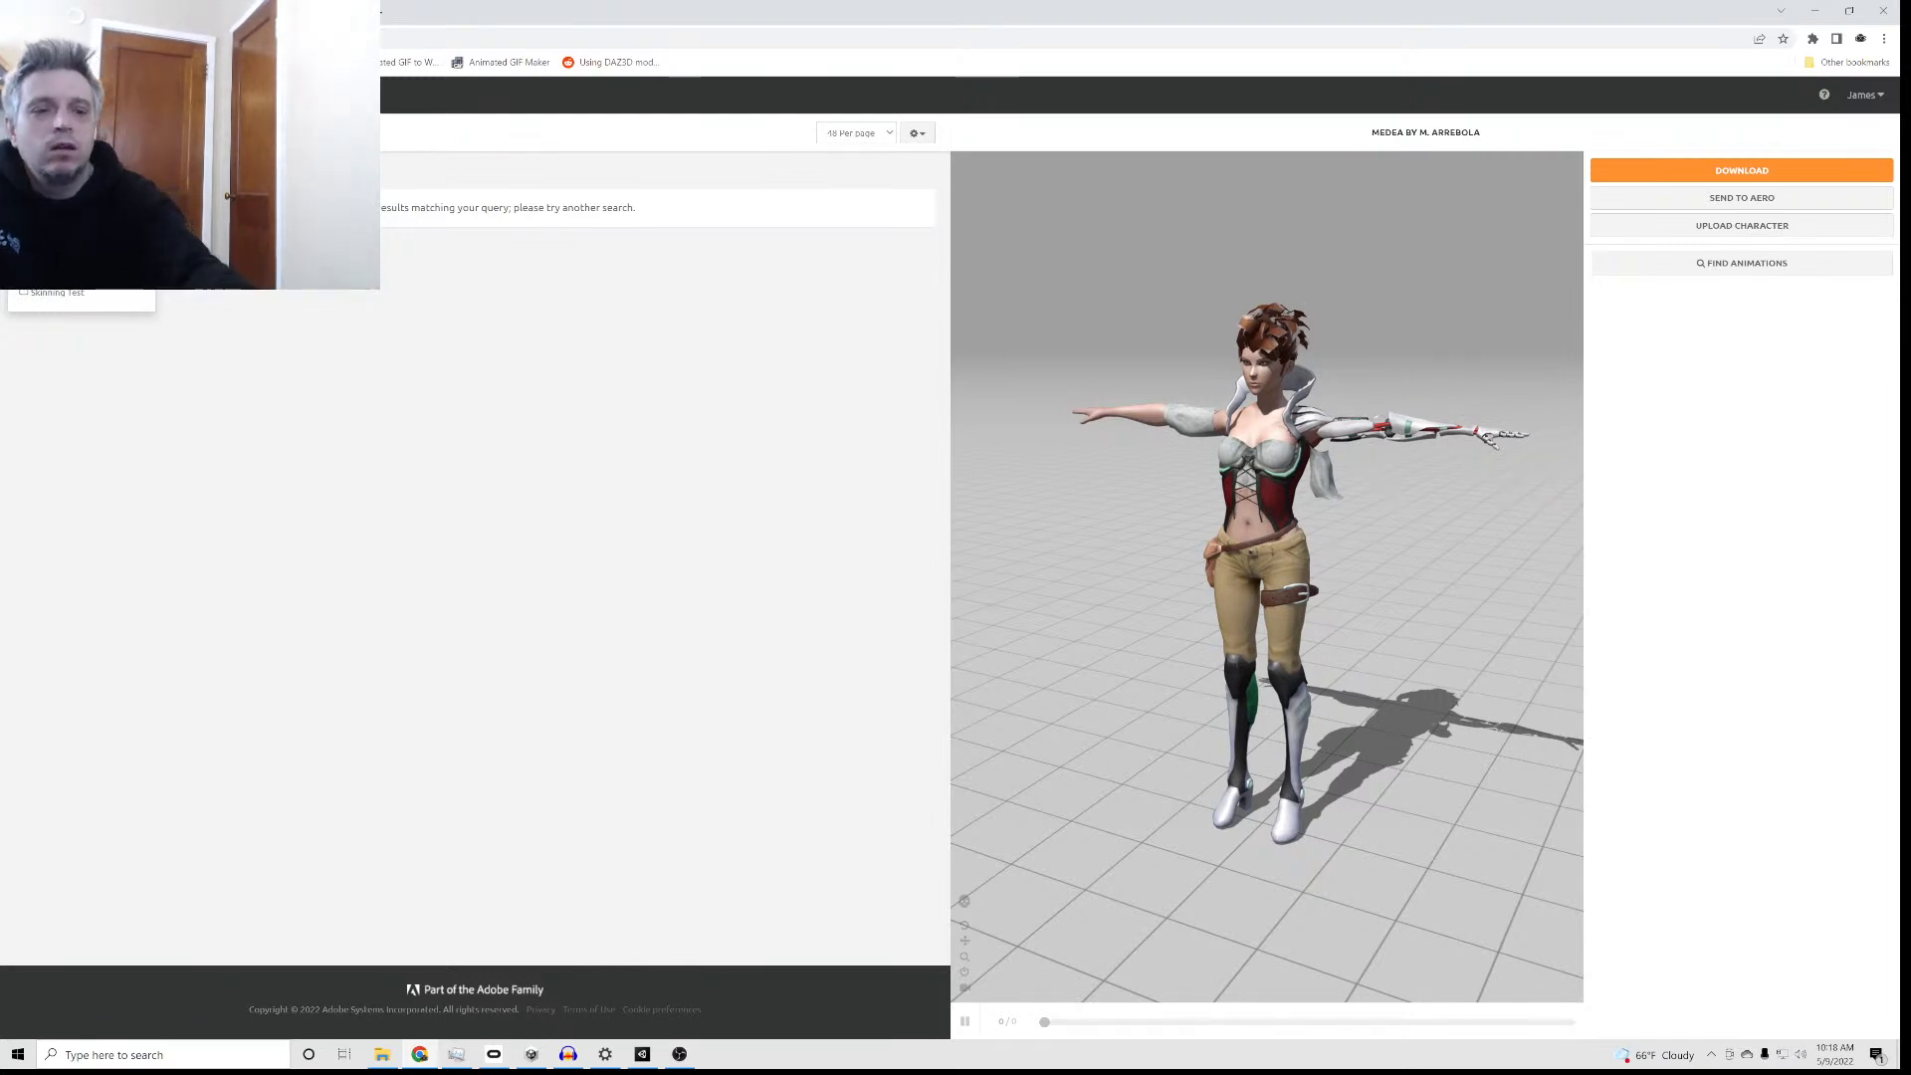
click(171, 95)
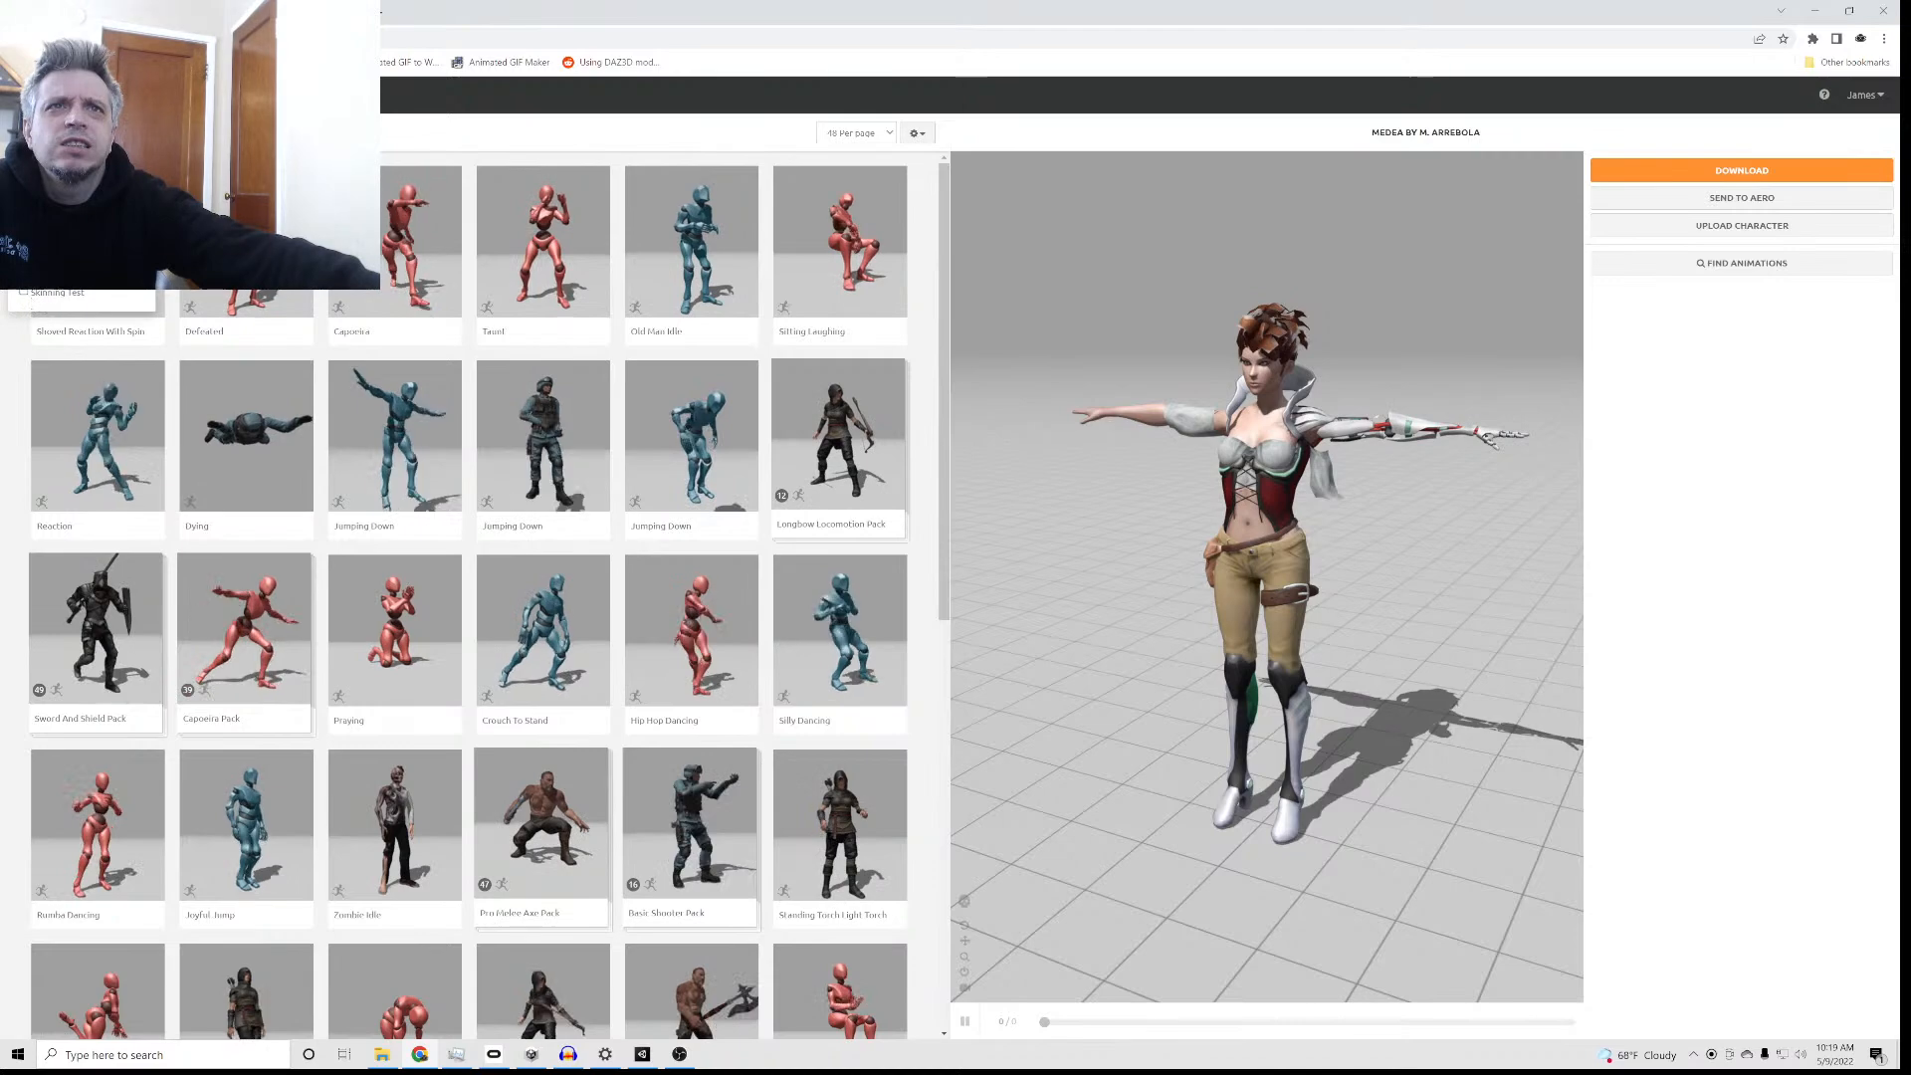
scroll(508, 543, down, 5)
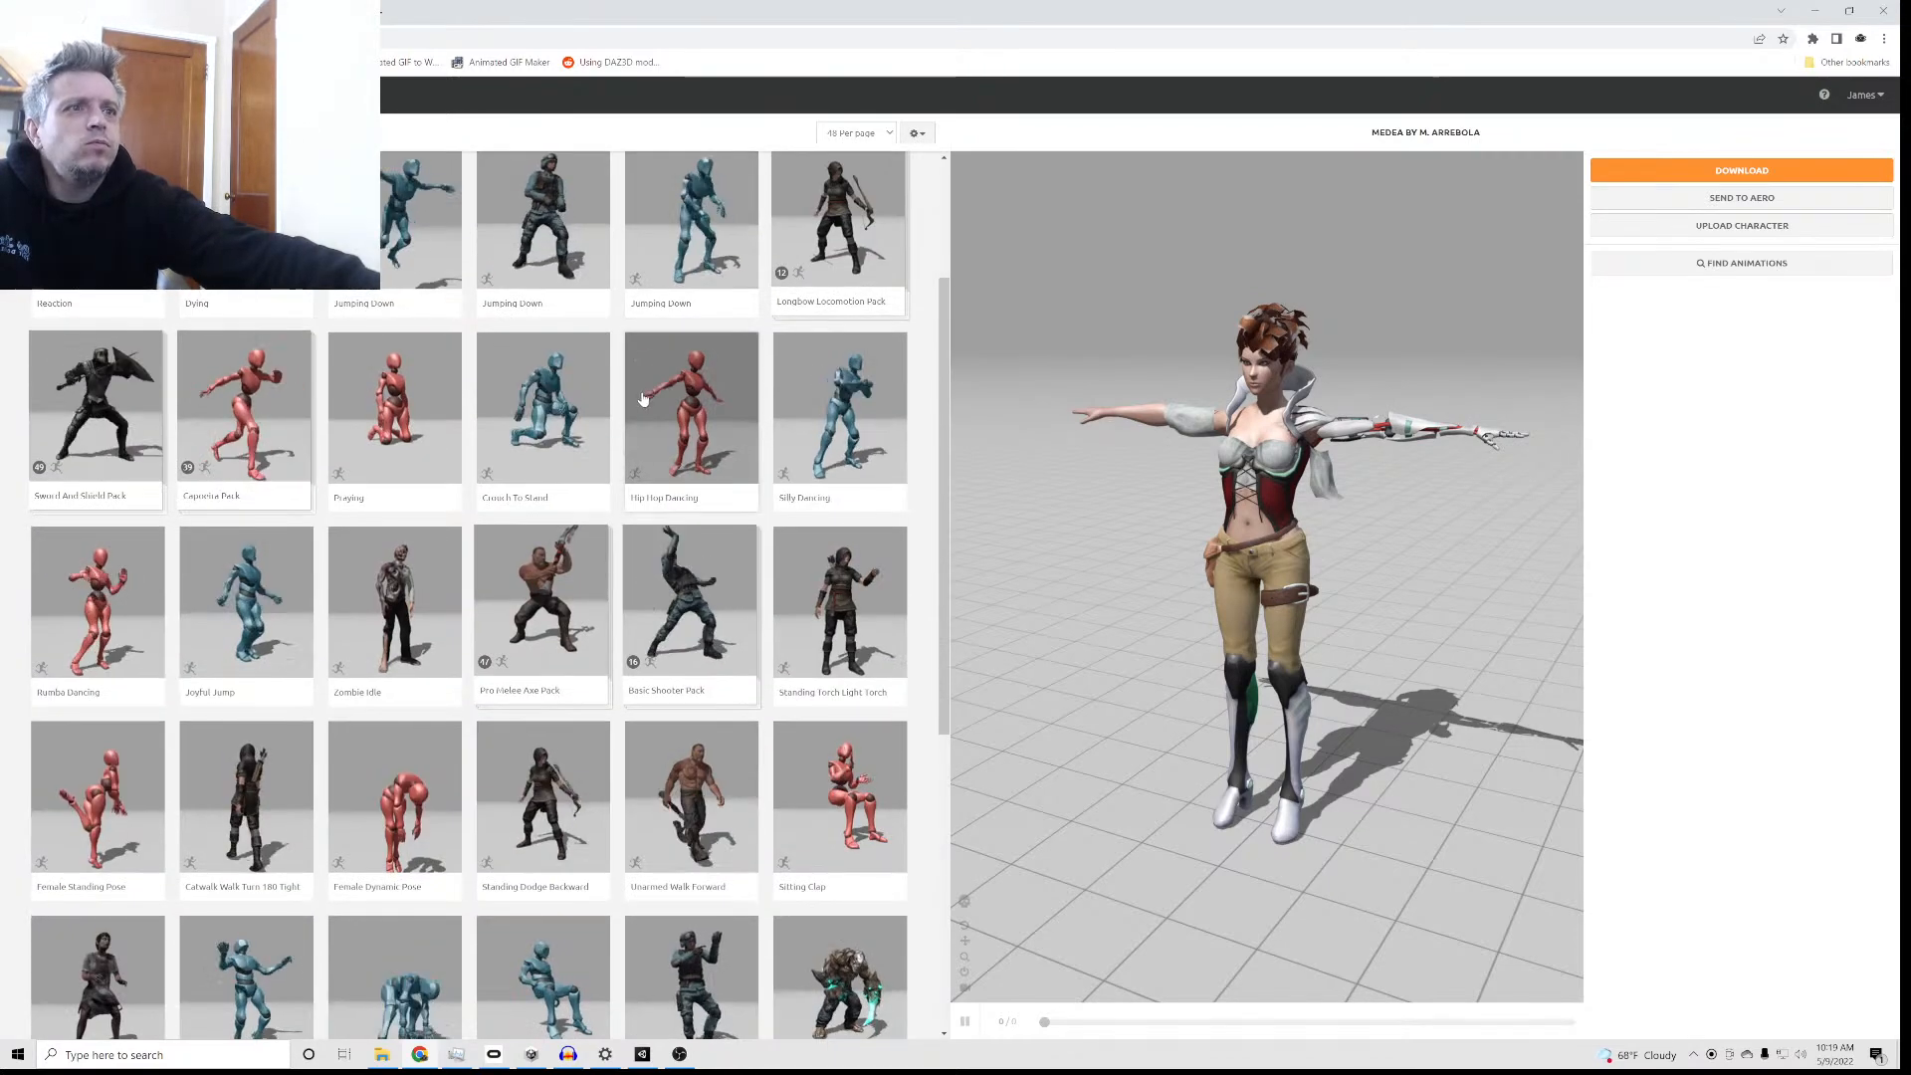
scroll(508, 542, down, 3)
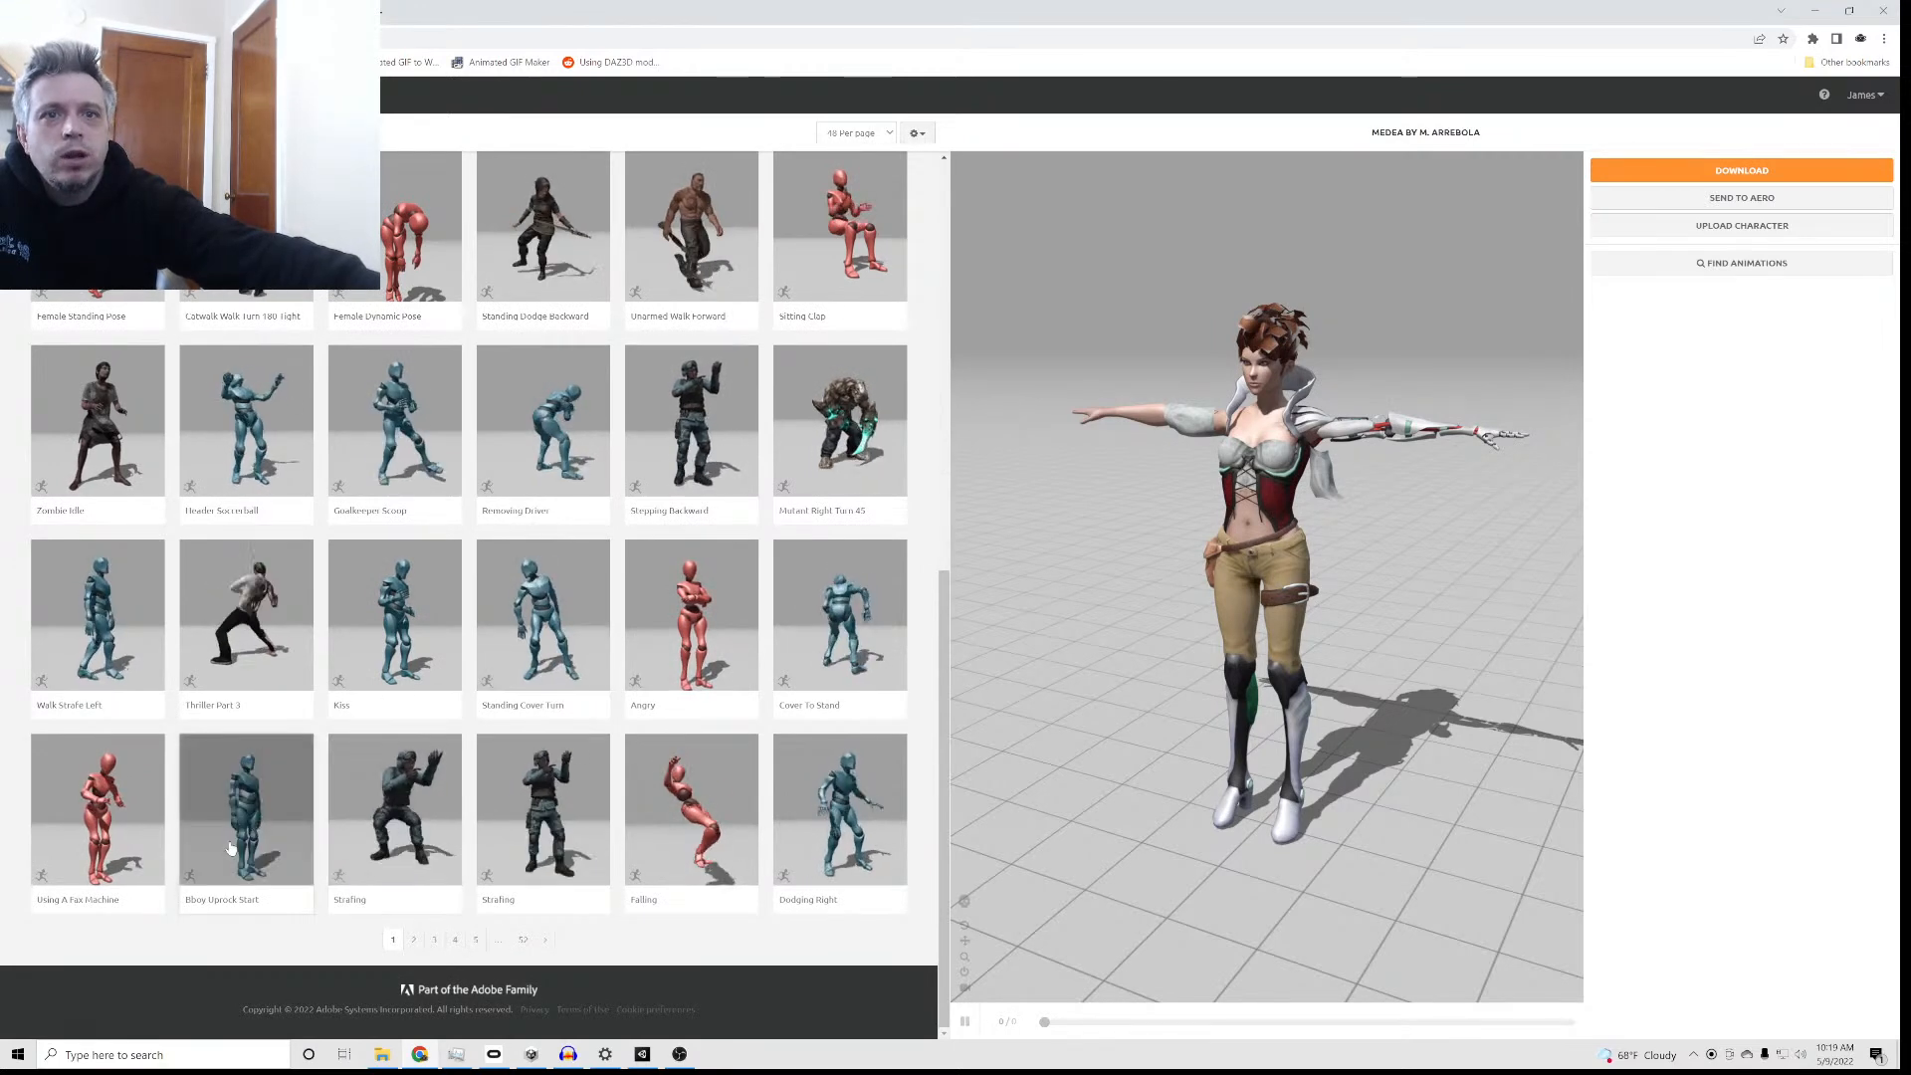
click(415, 941)
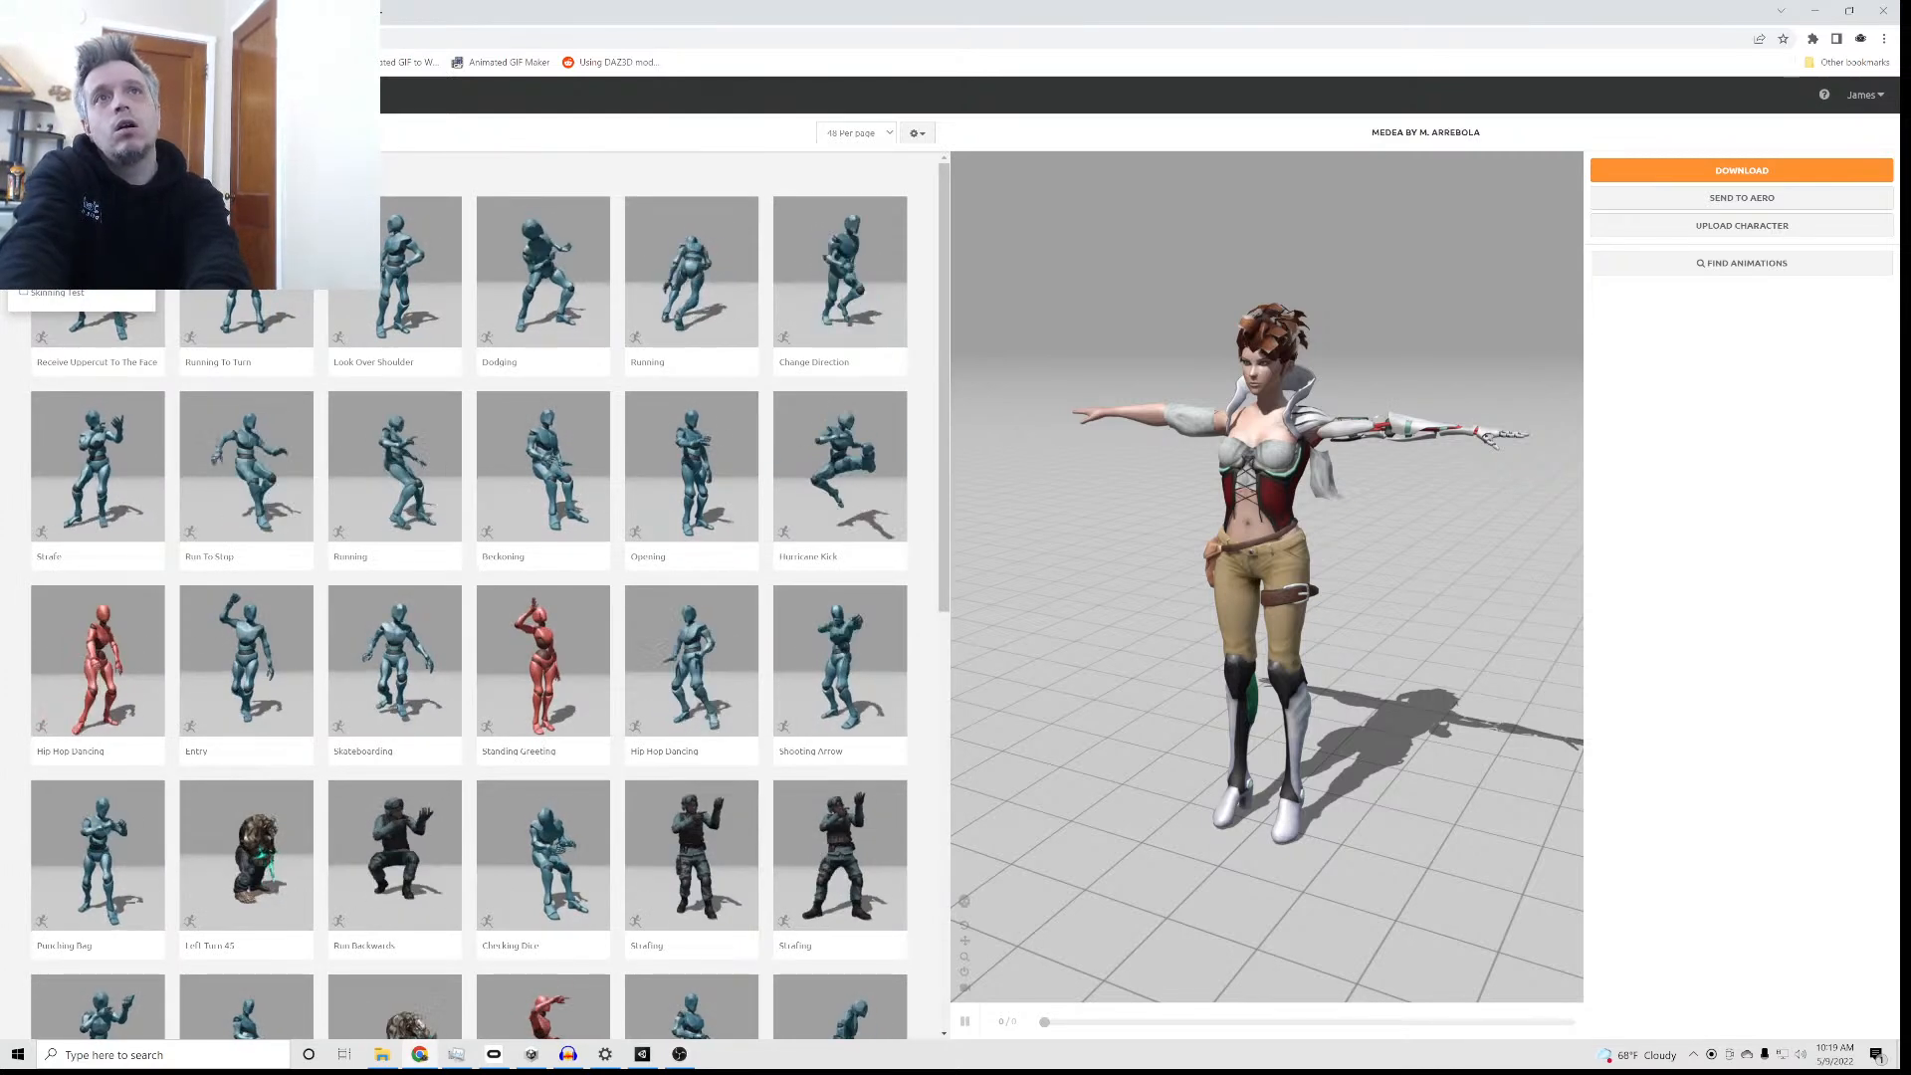
Step: Search the Mixamo library with other terms and look through the standing and sitting poses for a suitable reaction
key(Return)
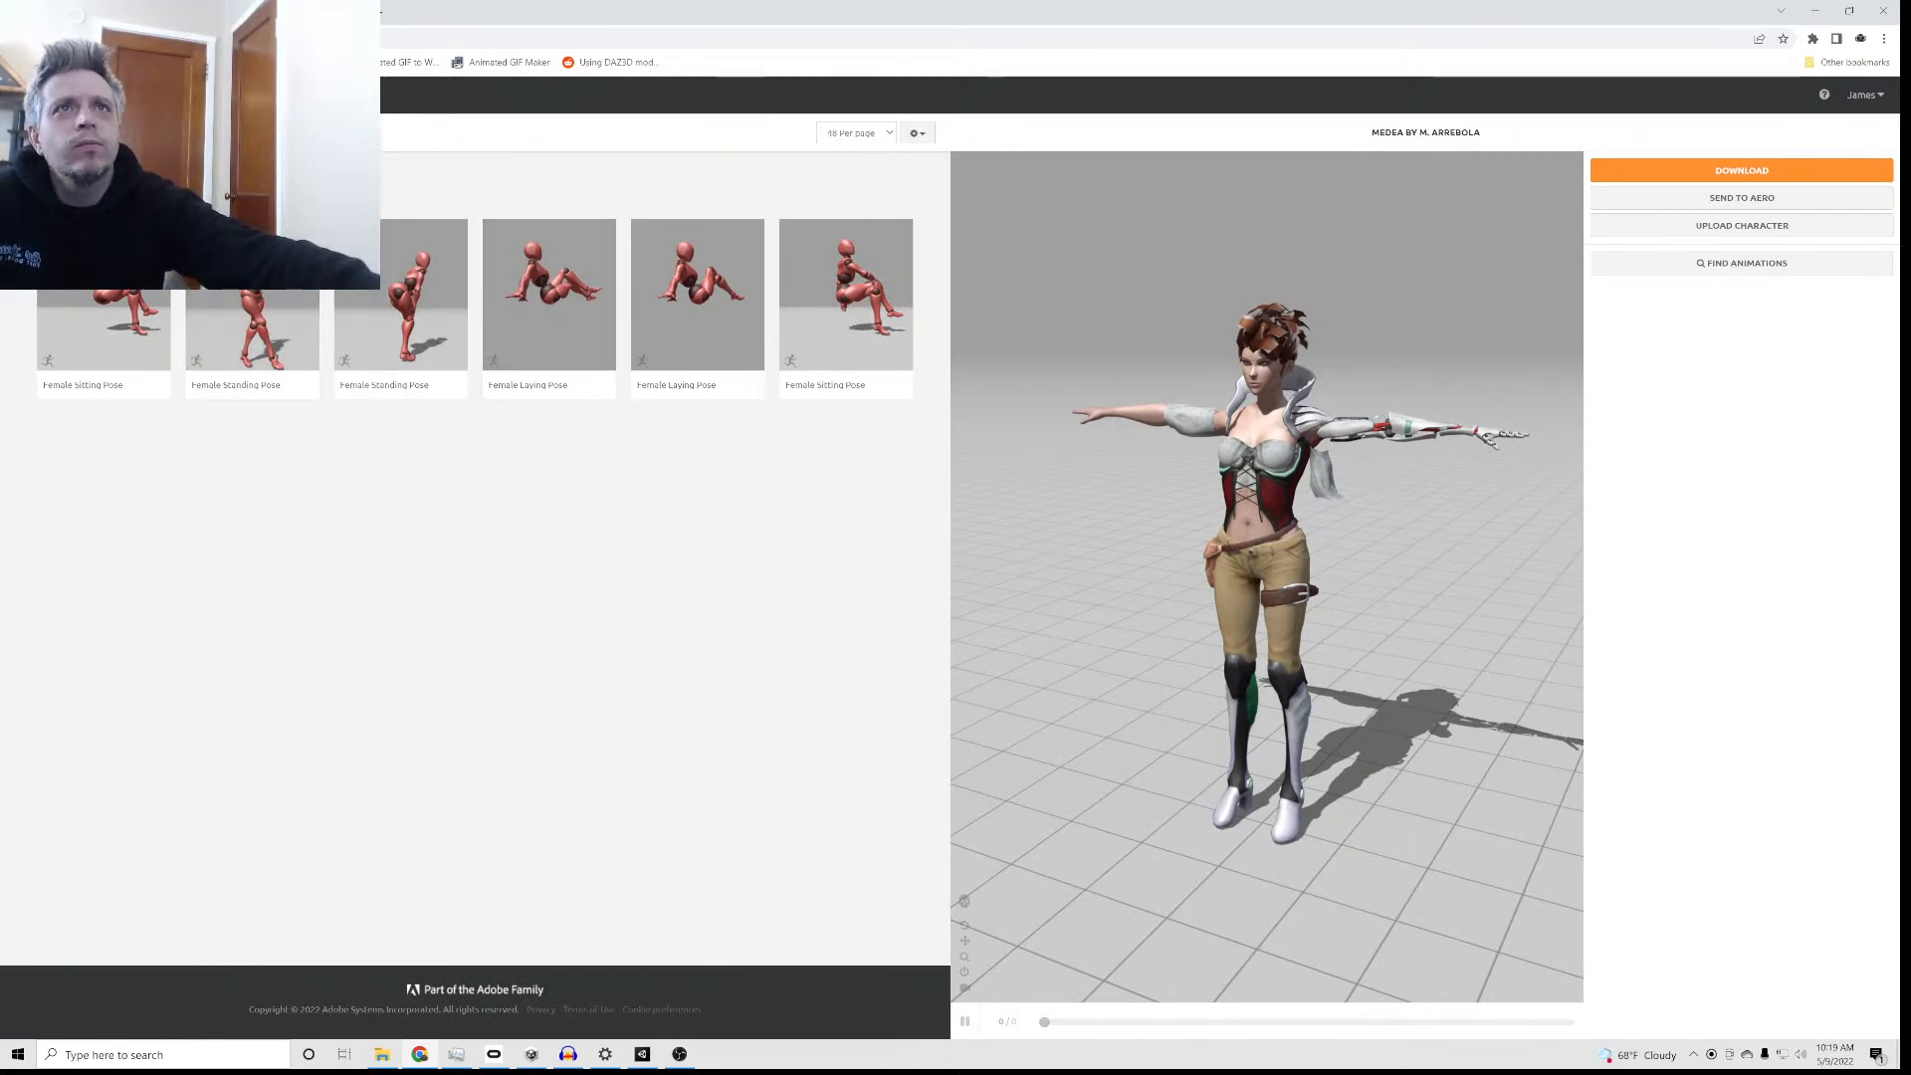
click(50, 252)
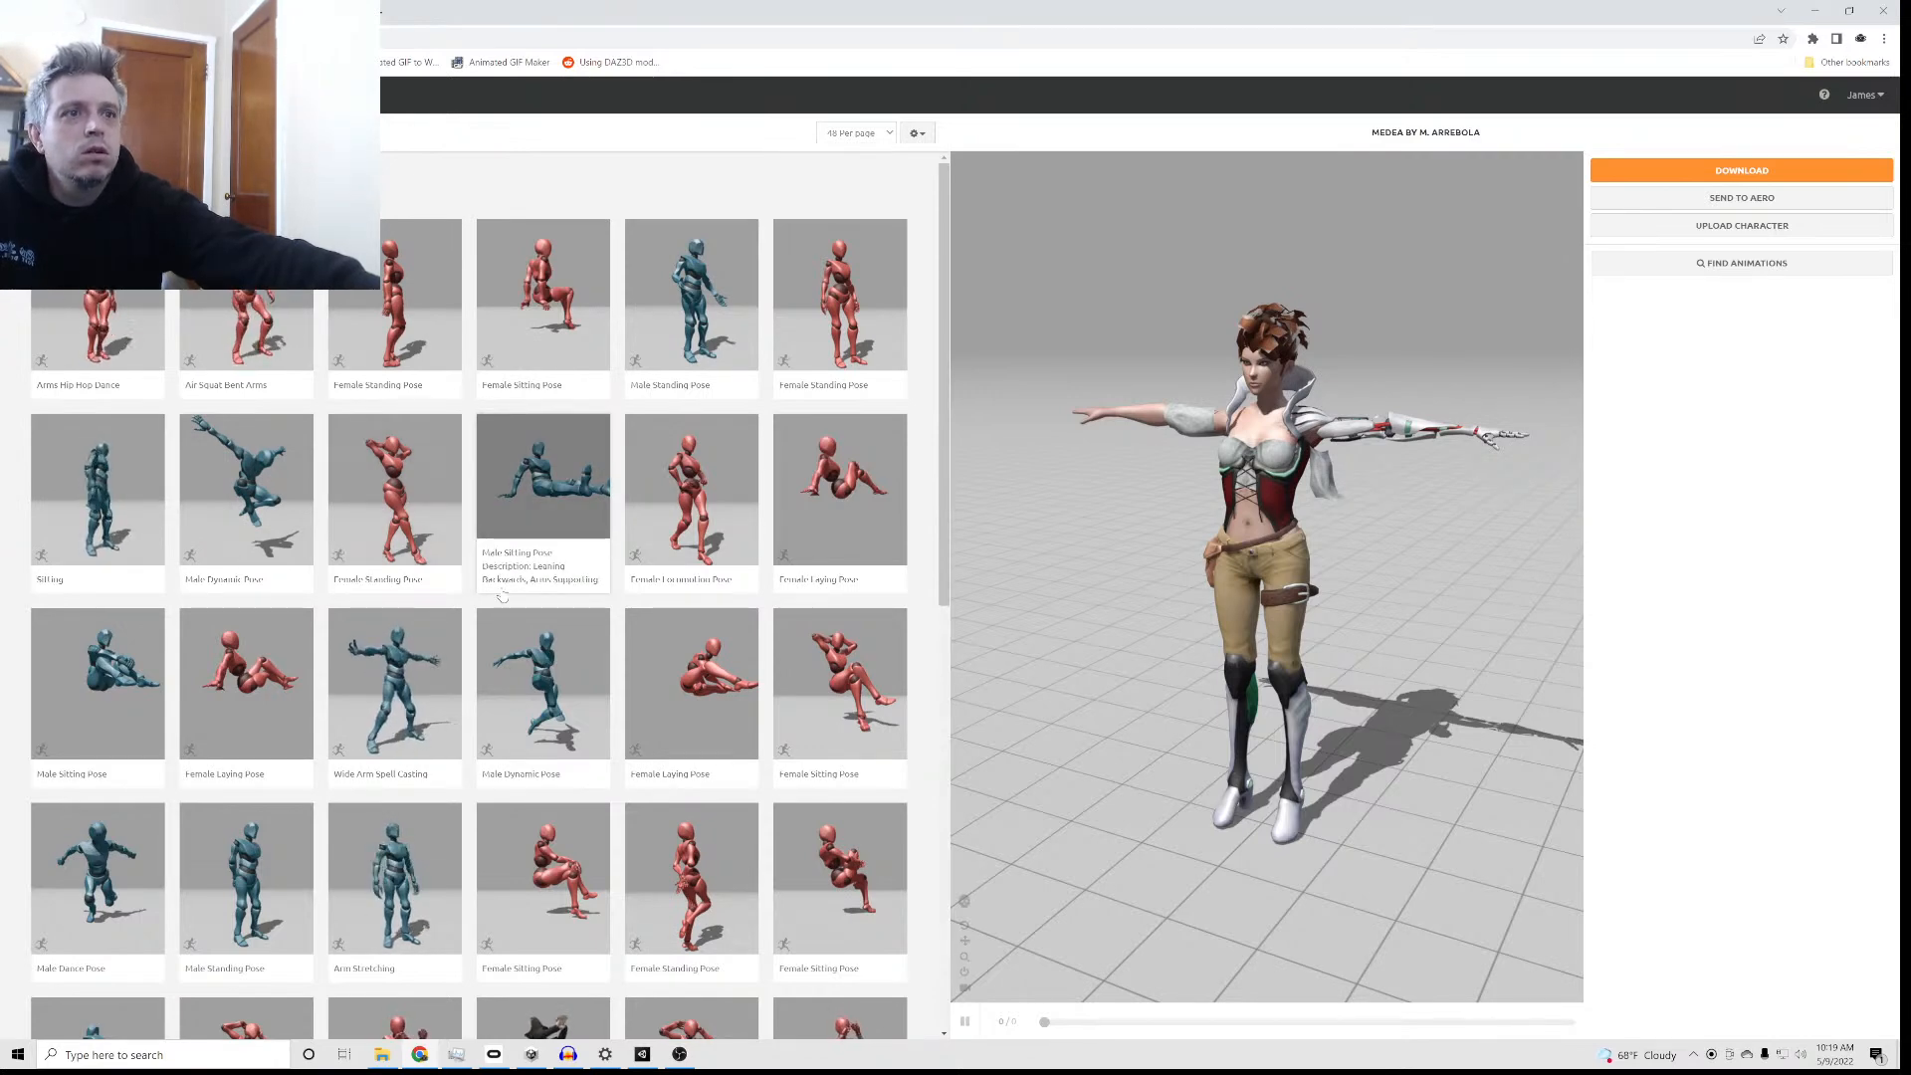
scroll(502, 595, down, 2)
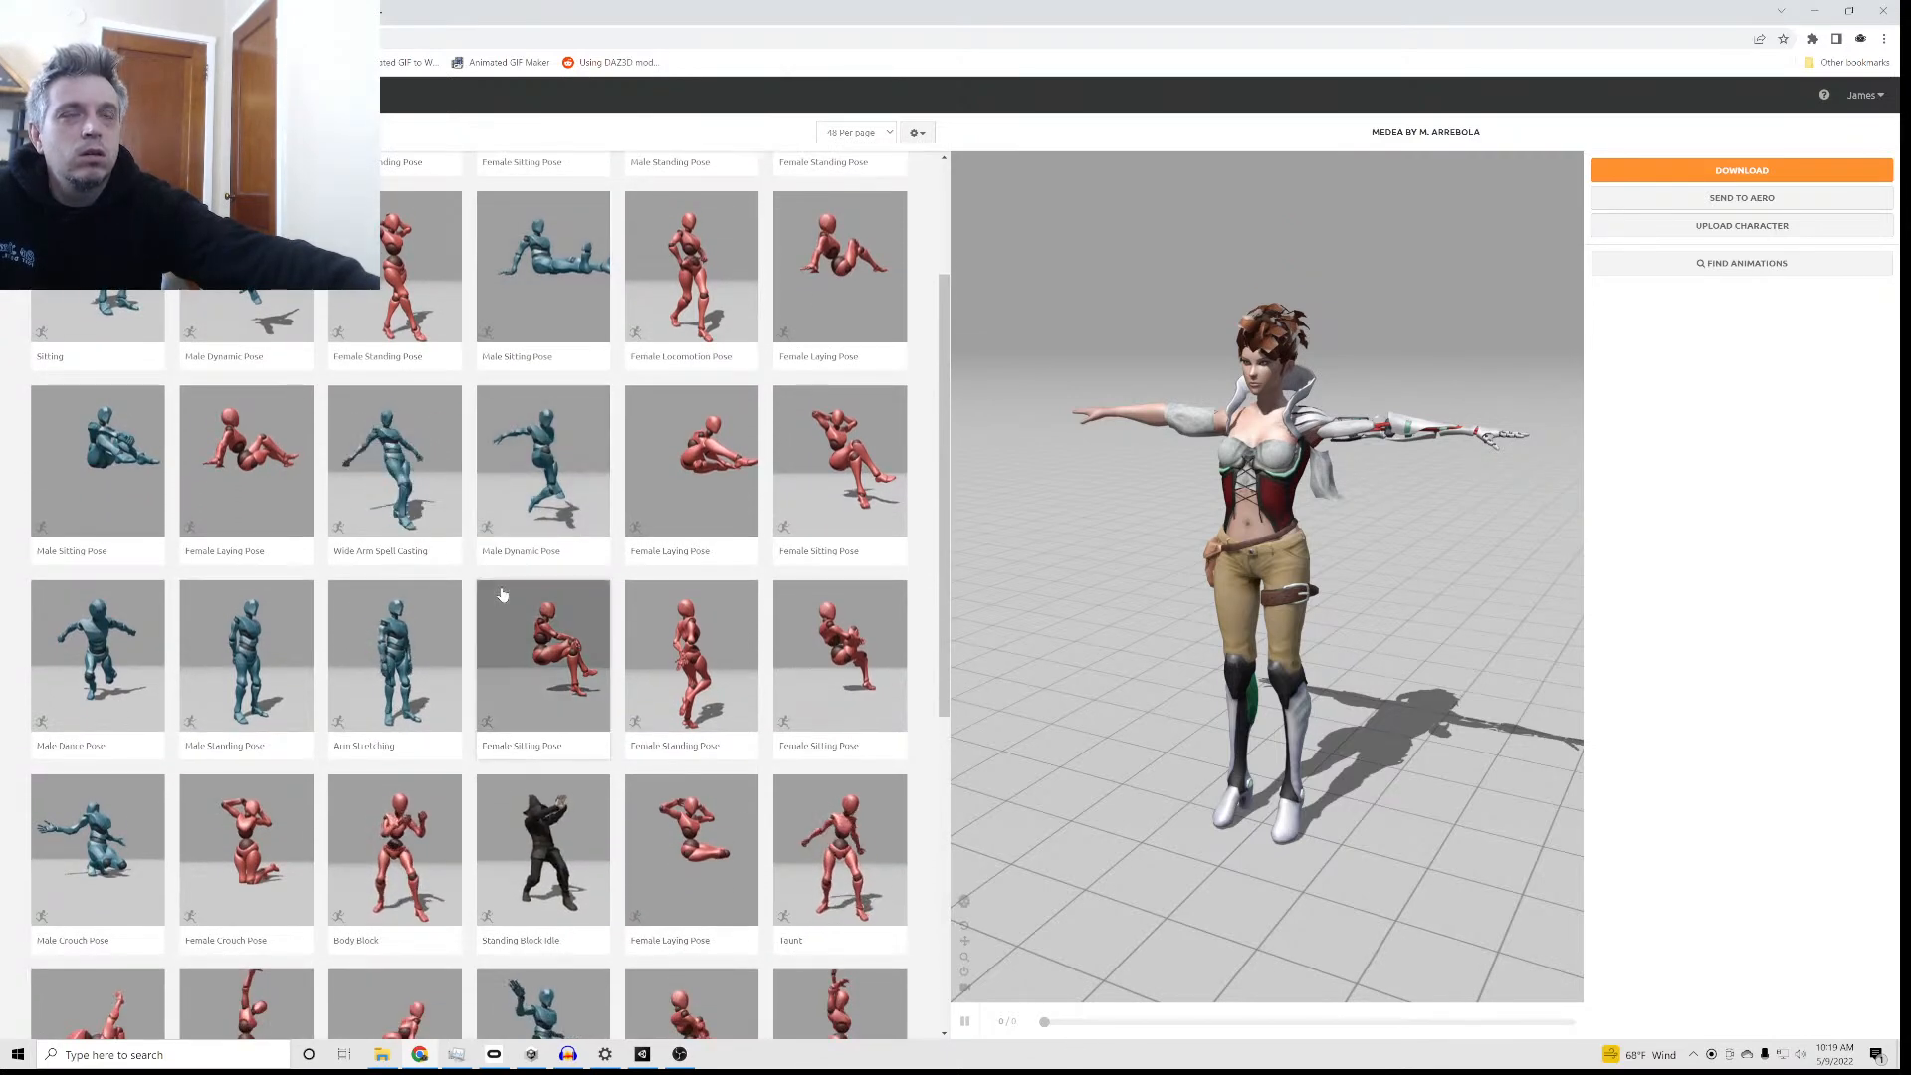
scroll(502, 592, down, 2)
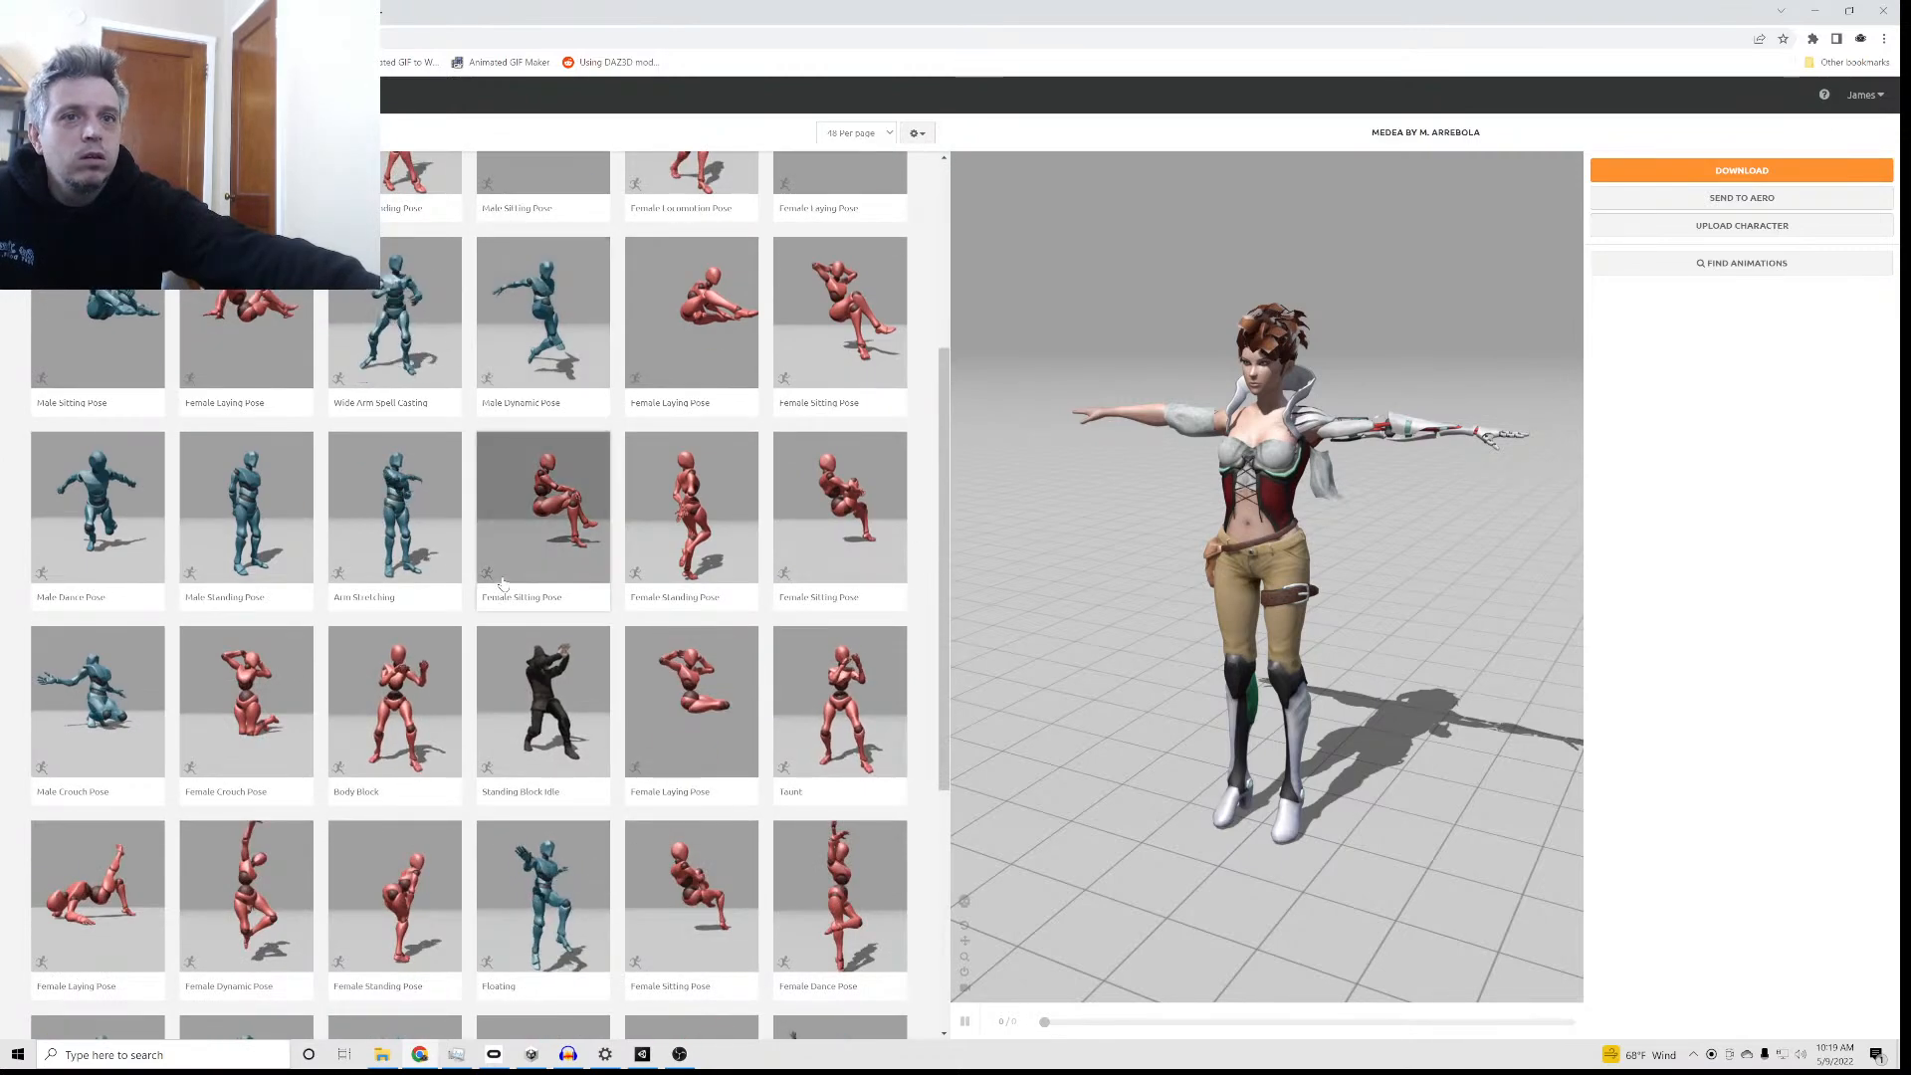
scroll(503, 588, down, 5)
scroll(499, 594, up, 6)
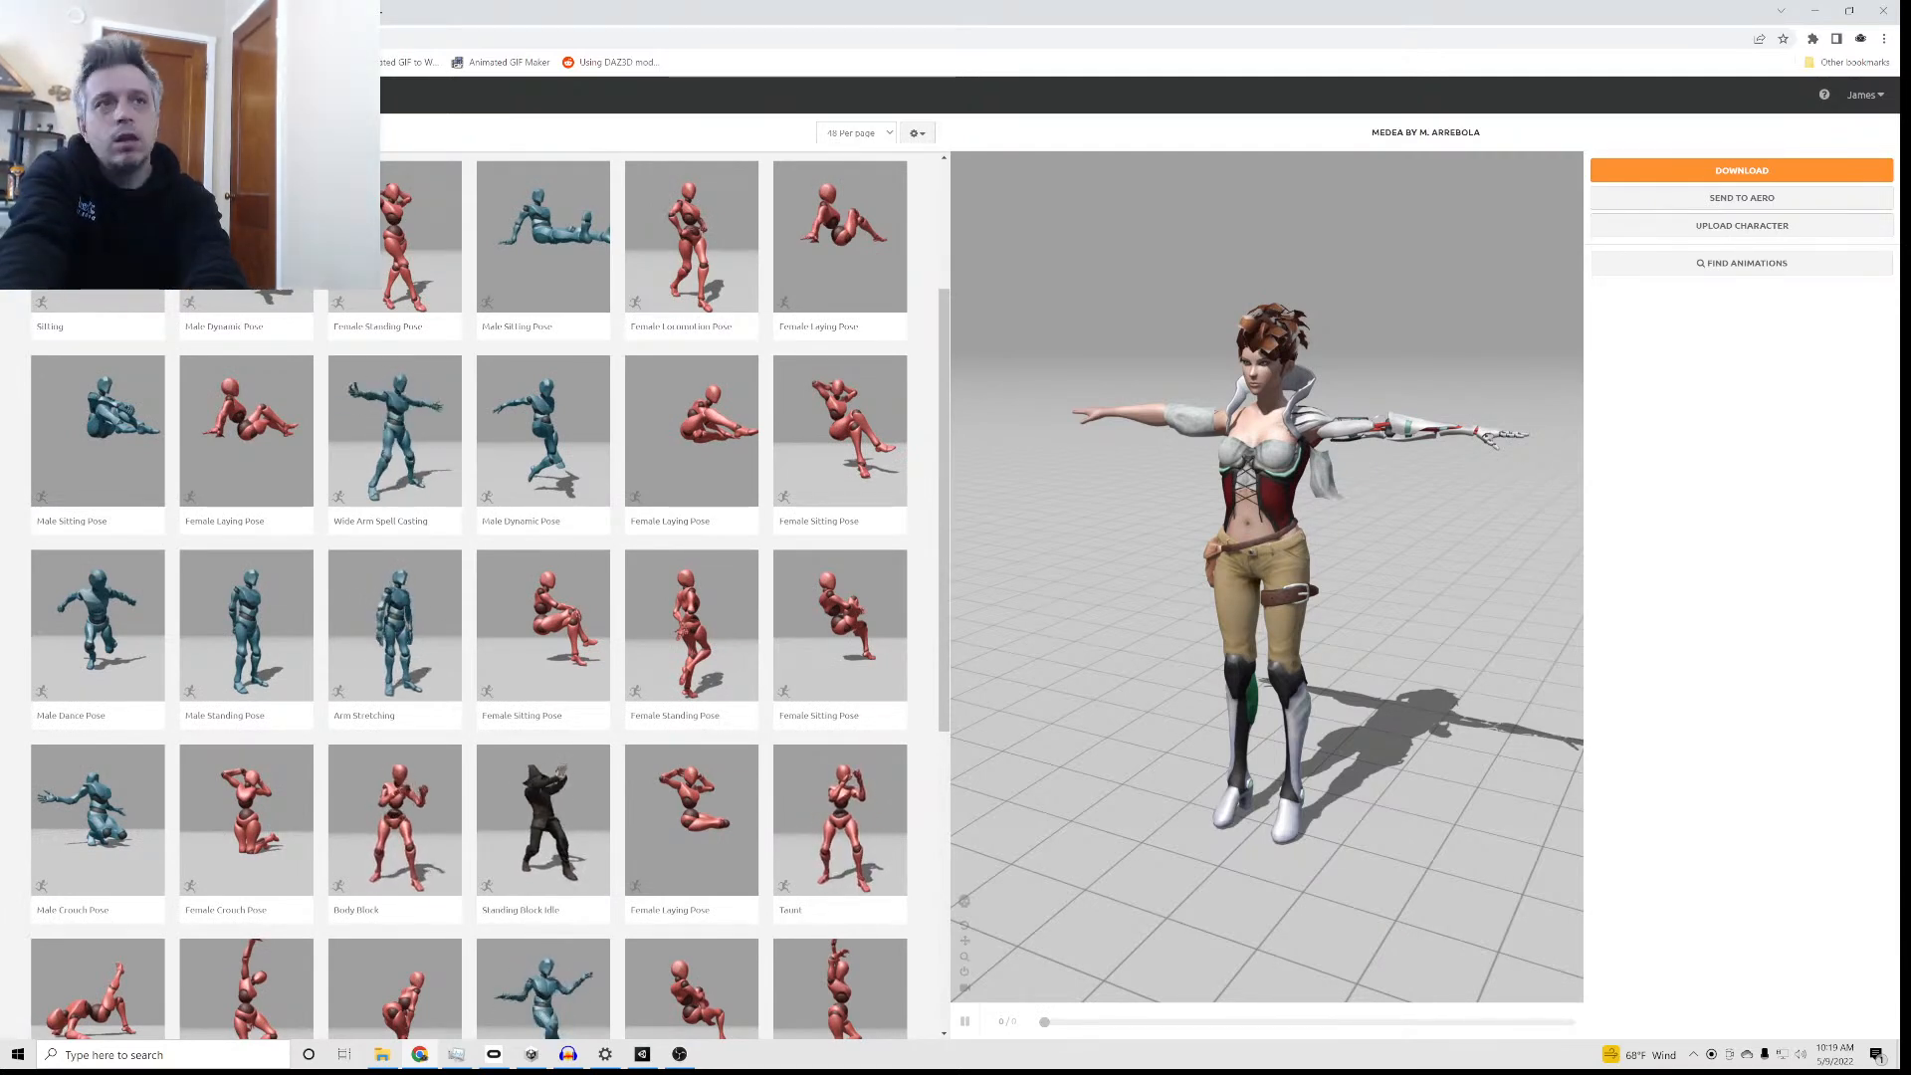
Step: Search Mixamo for angry animations and preview Angry, Angry Point and both standing Angry Gesture clips on the Medea character
key(Return)
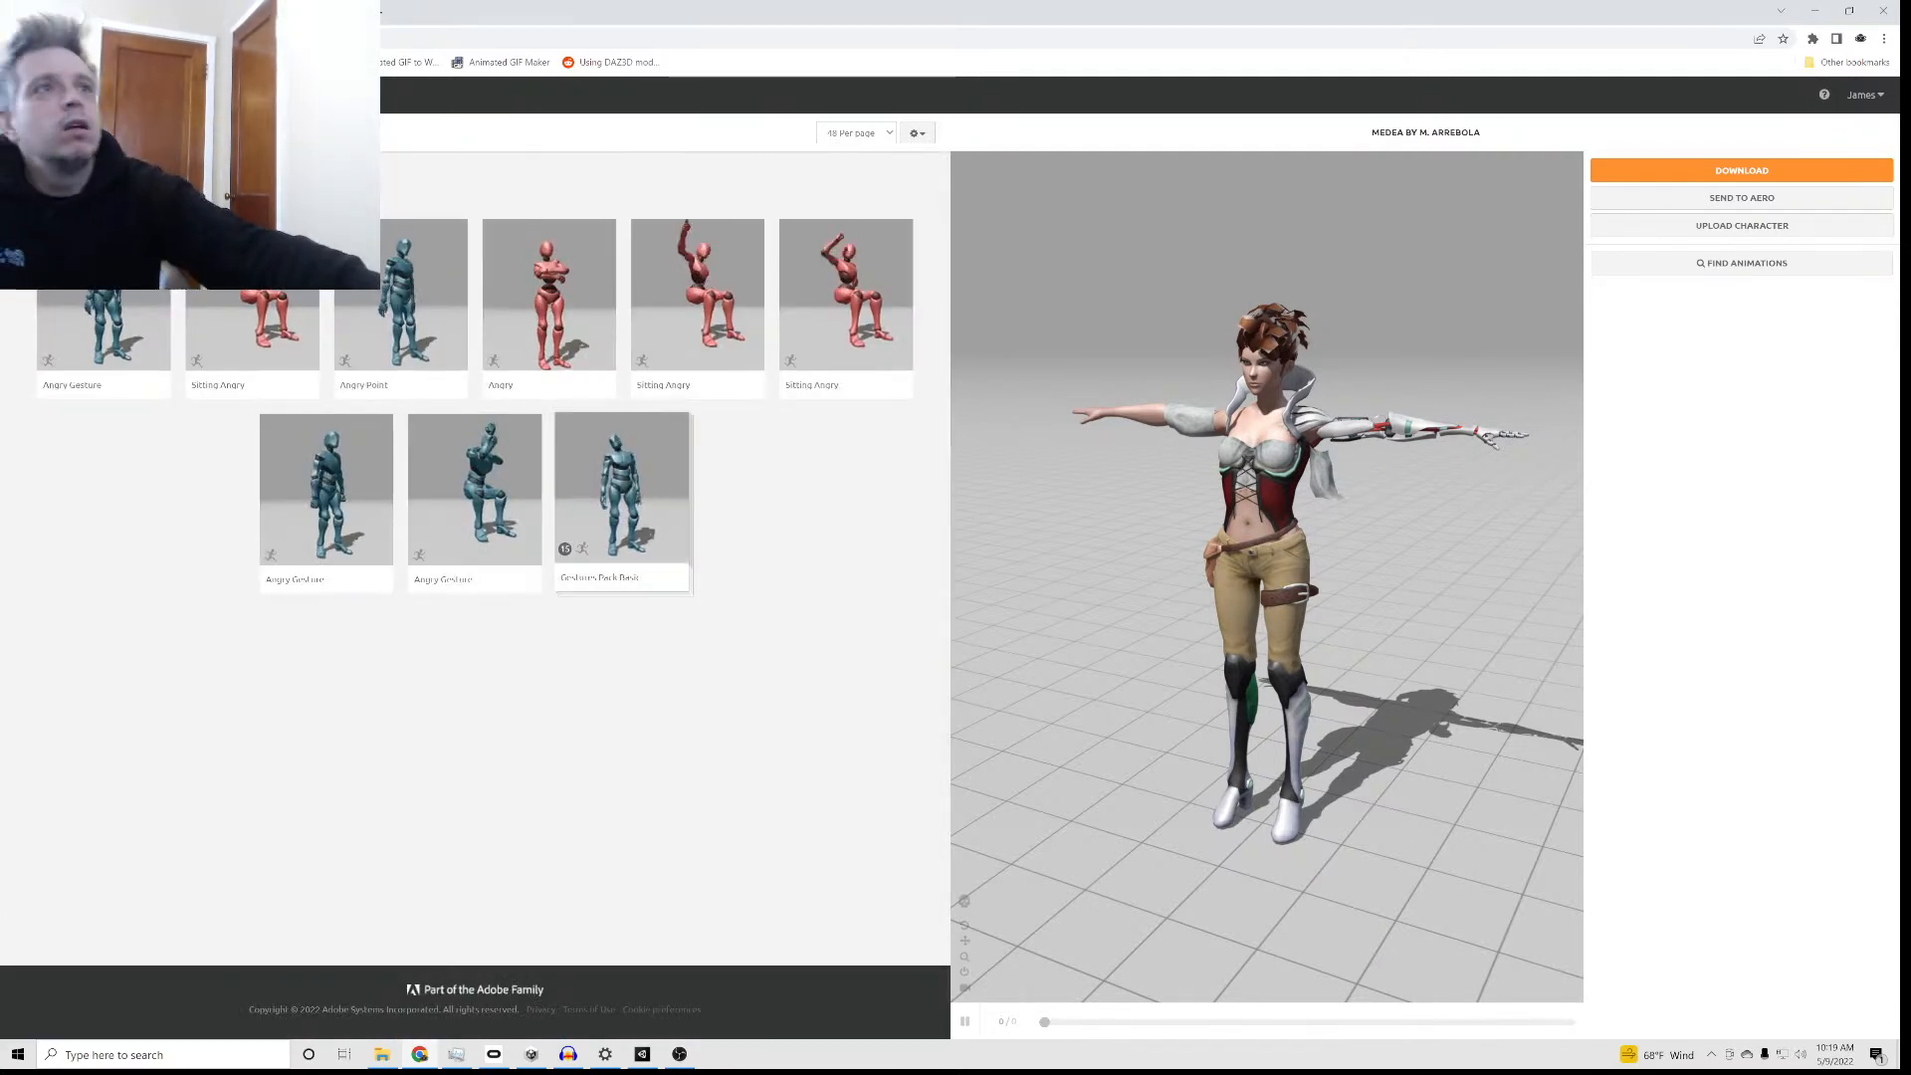
click(548, 299)
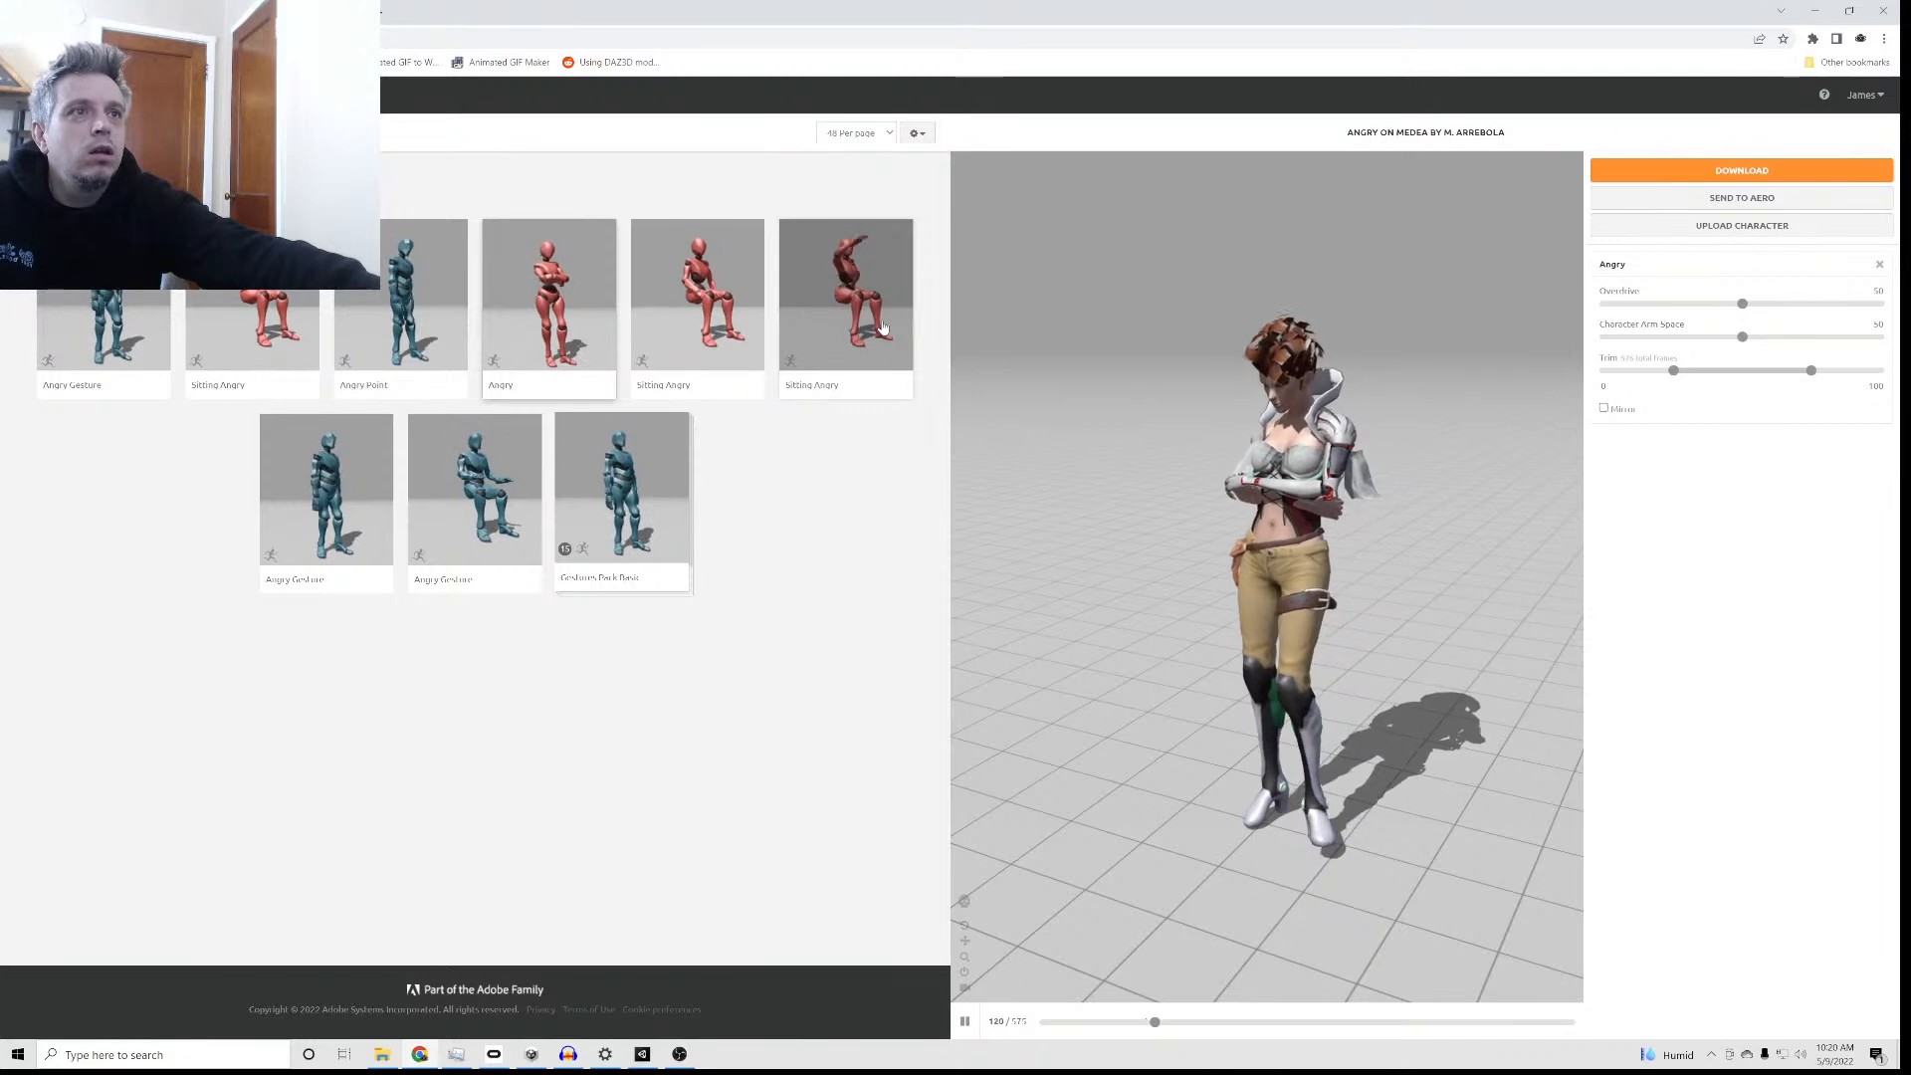
click(348, 528)
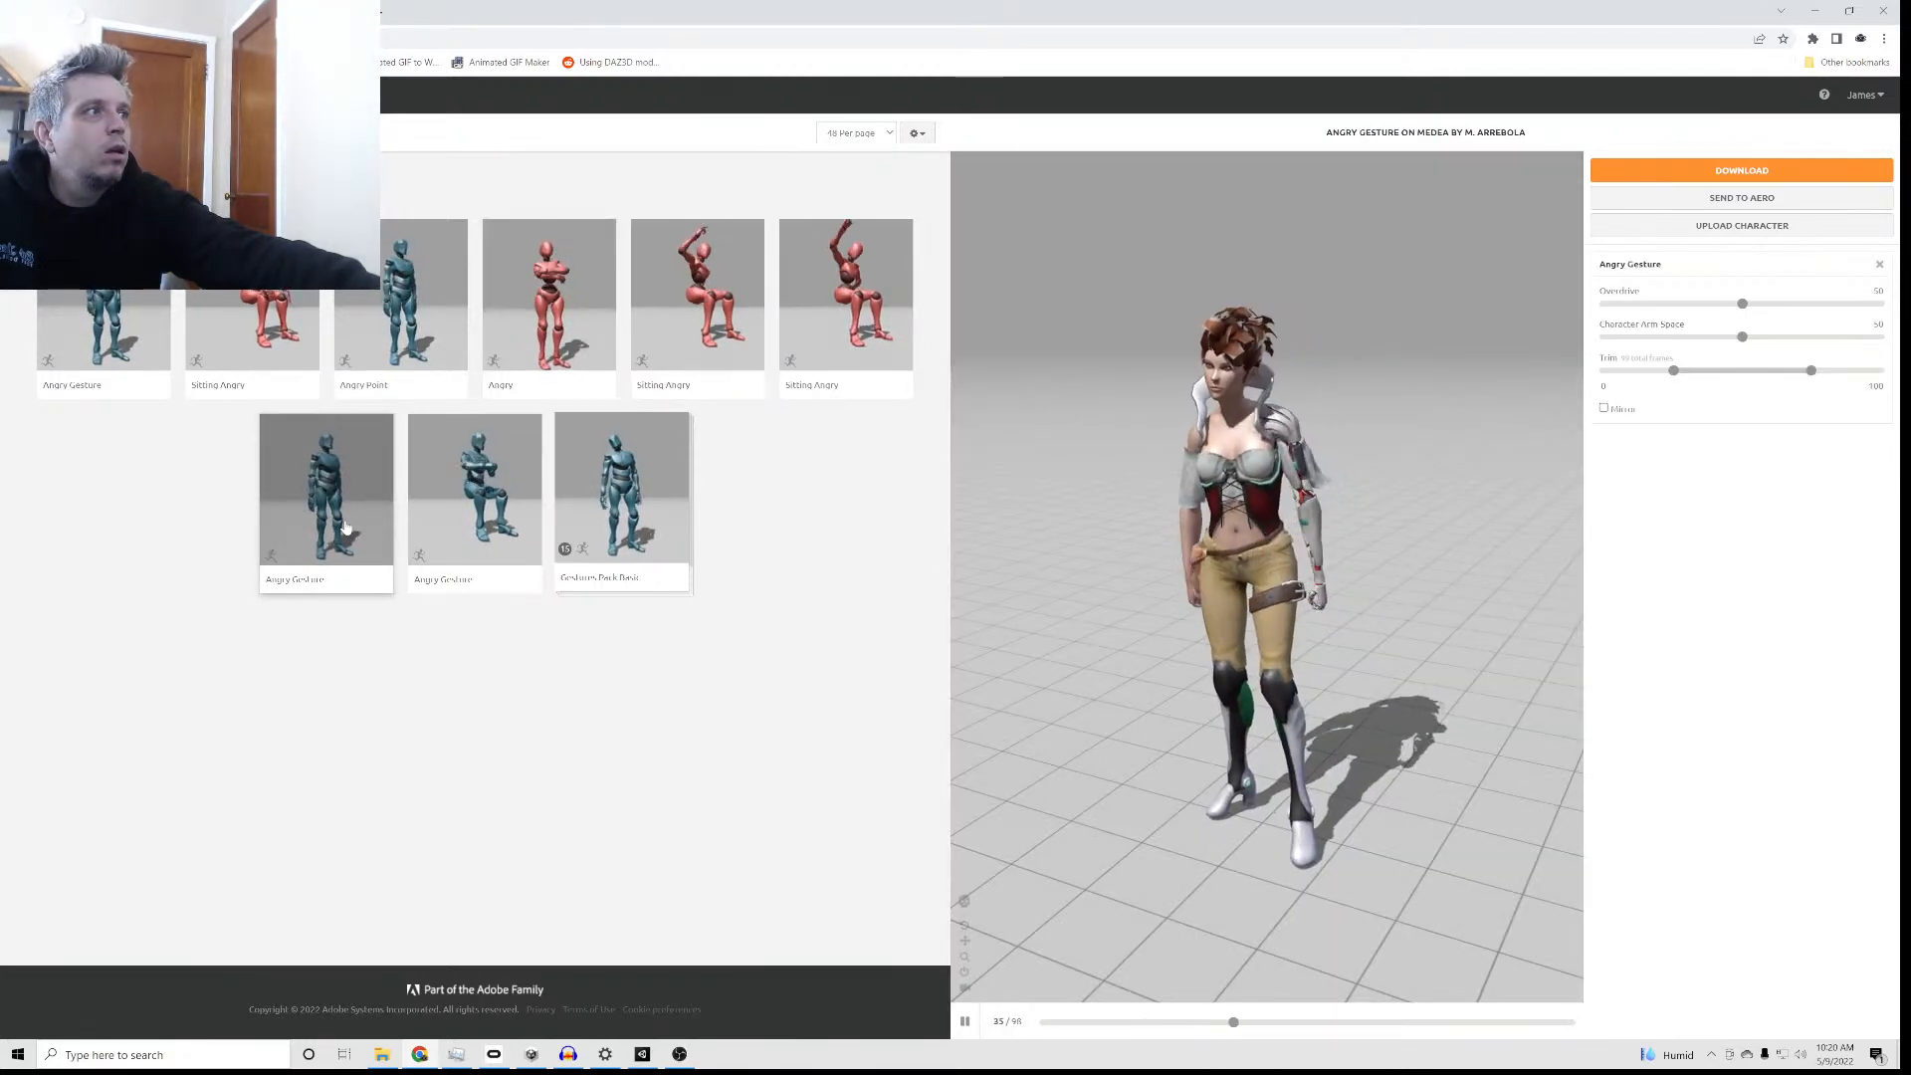
click(549, 298)
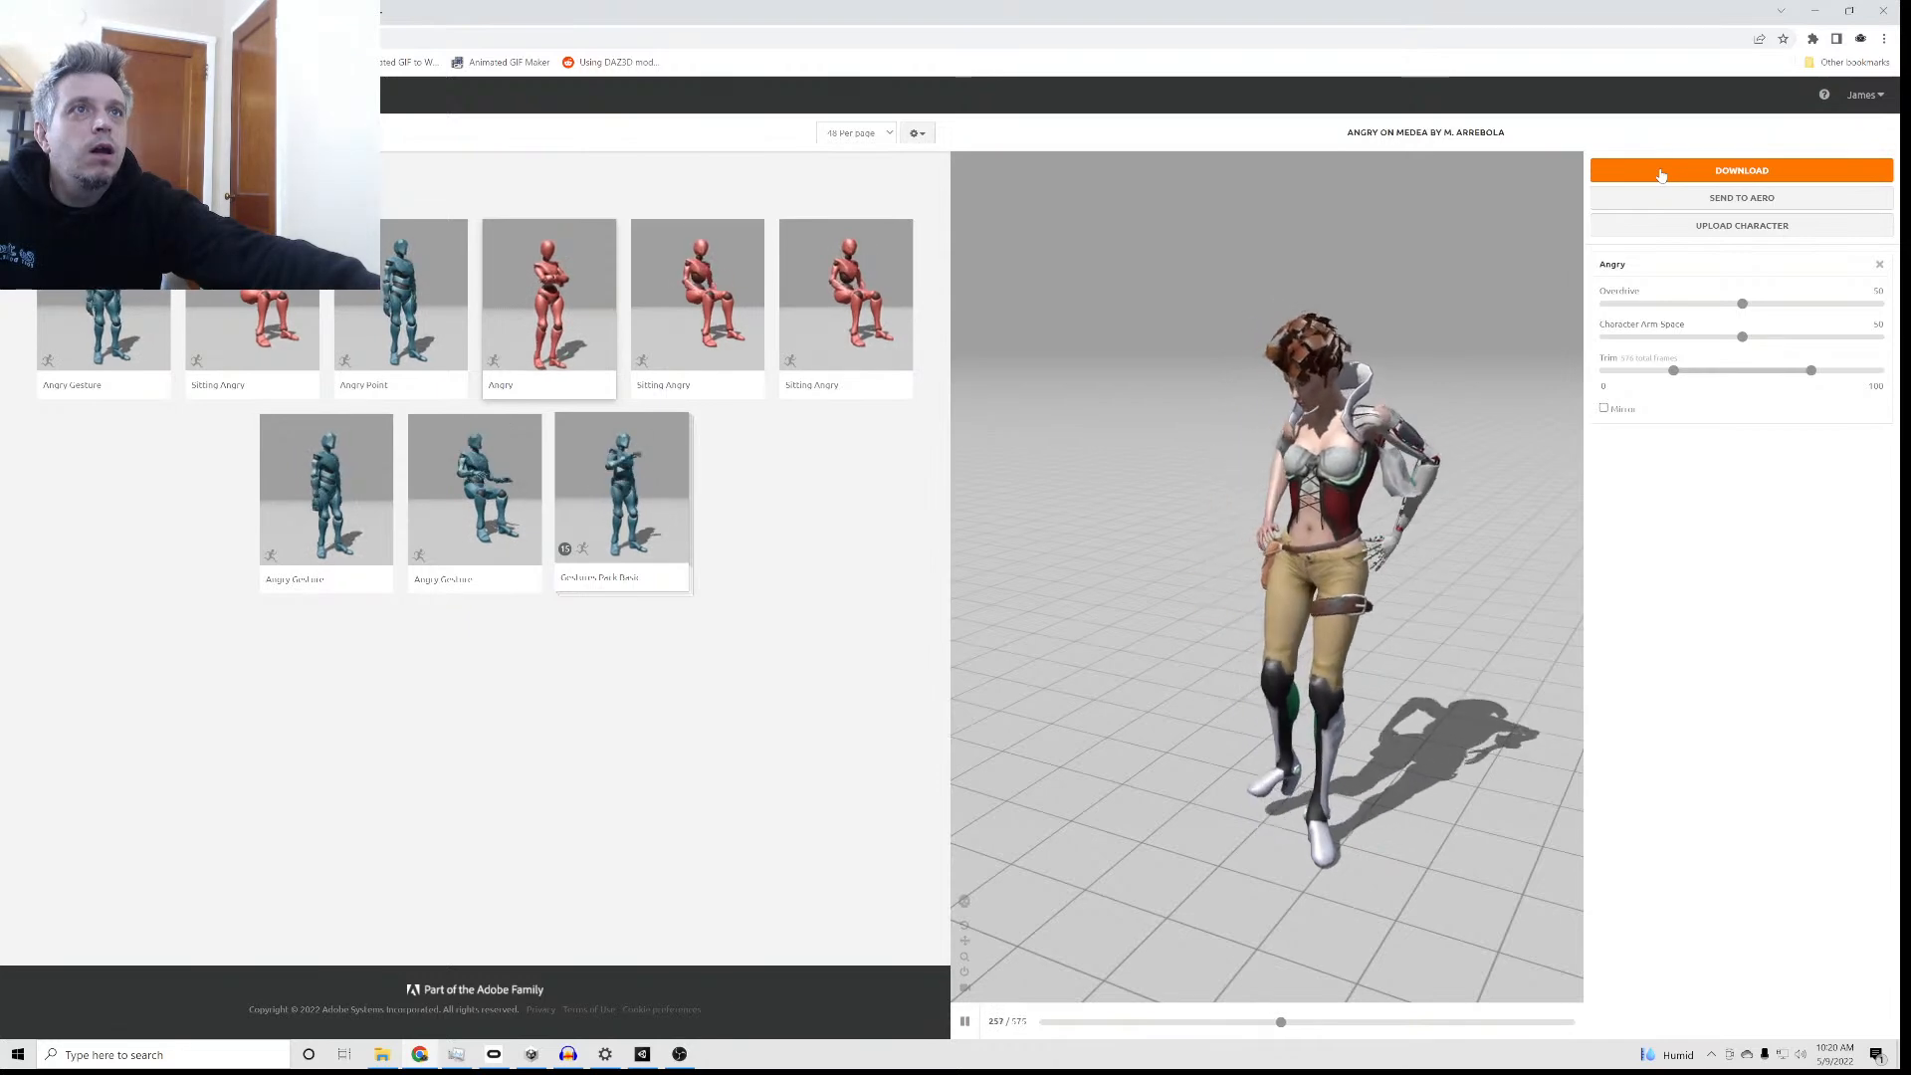
click(378, 328)
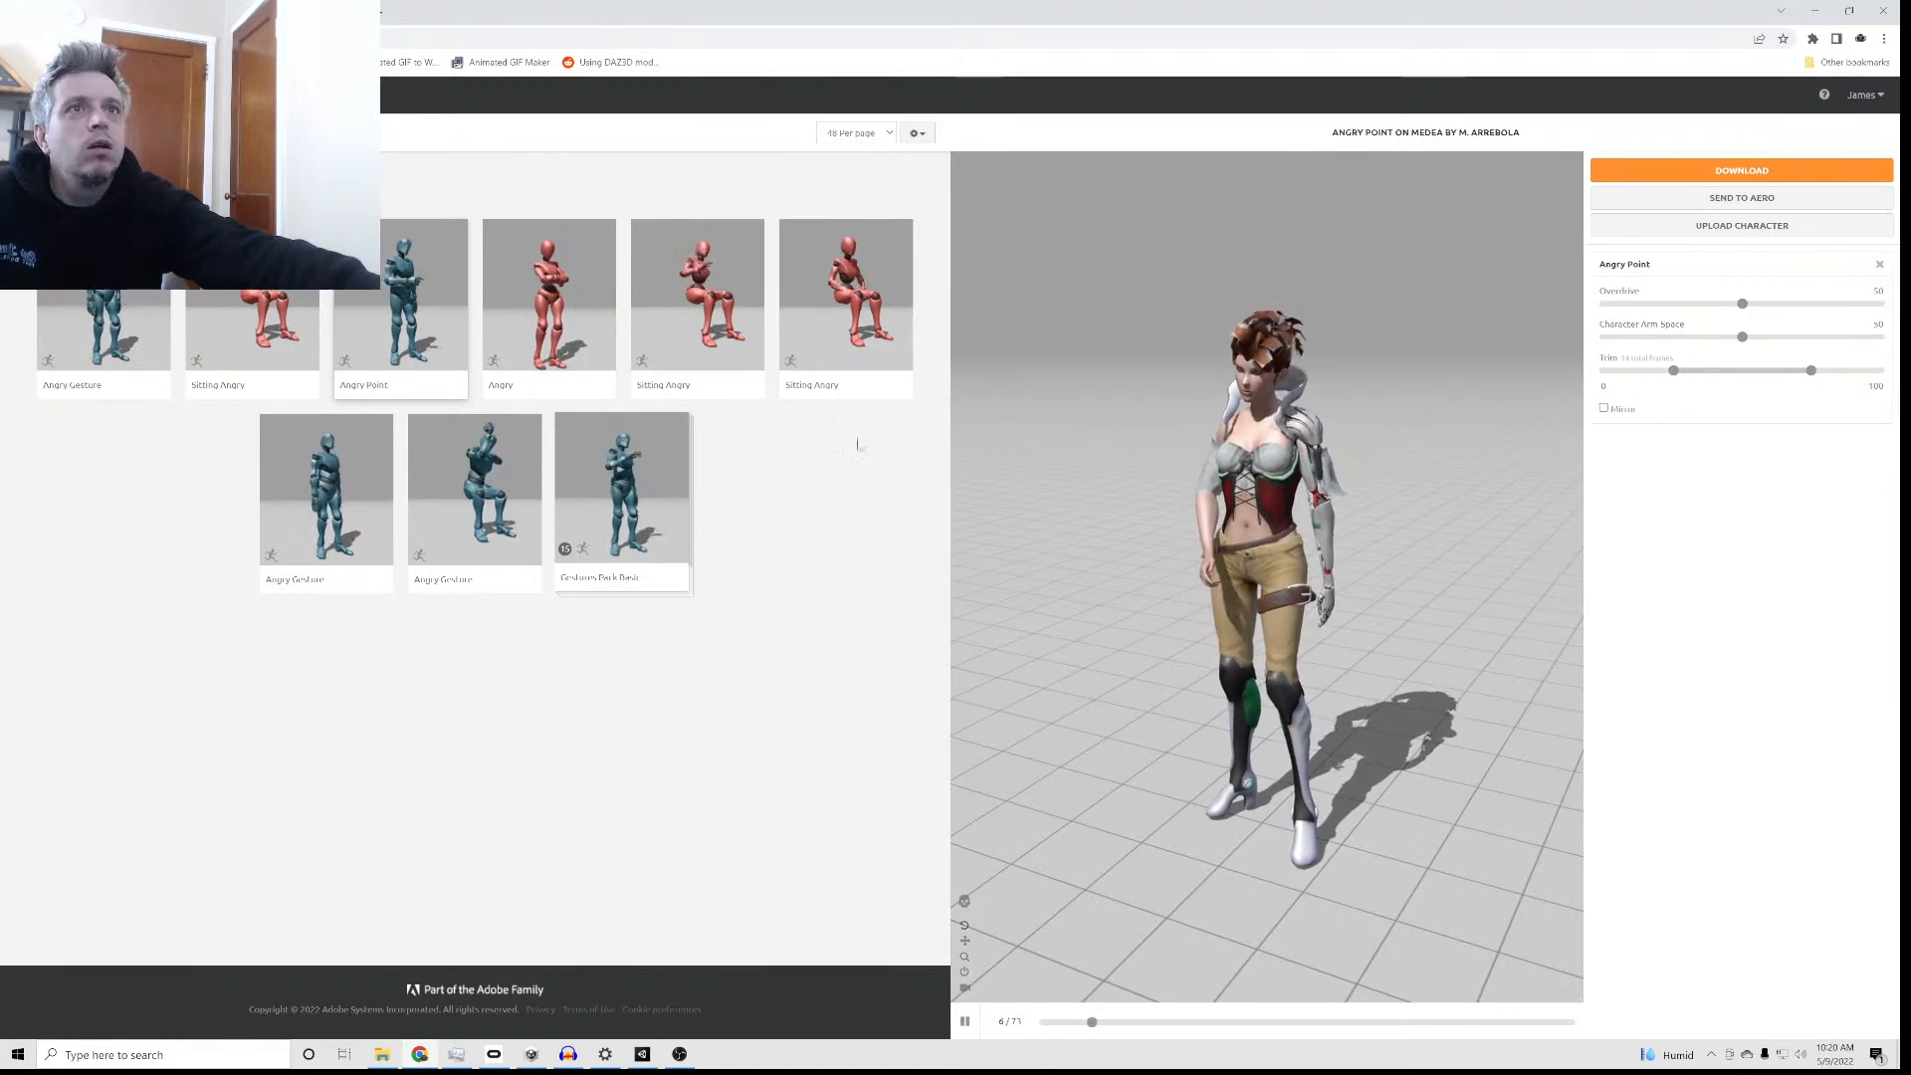
click(99, 334)
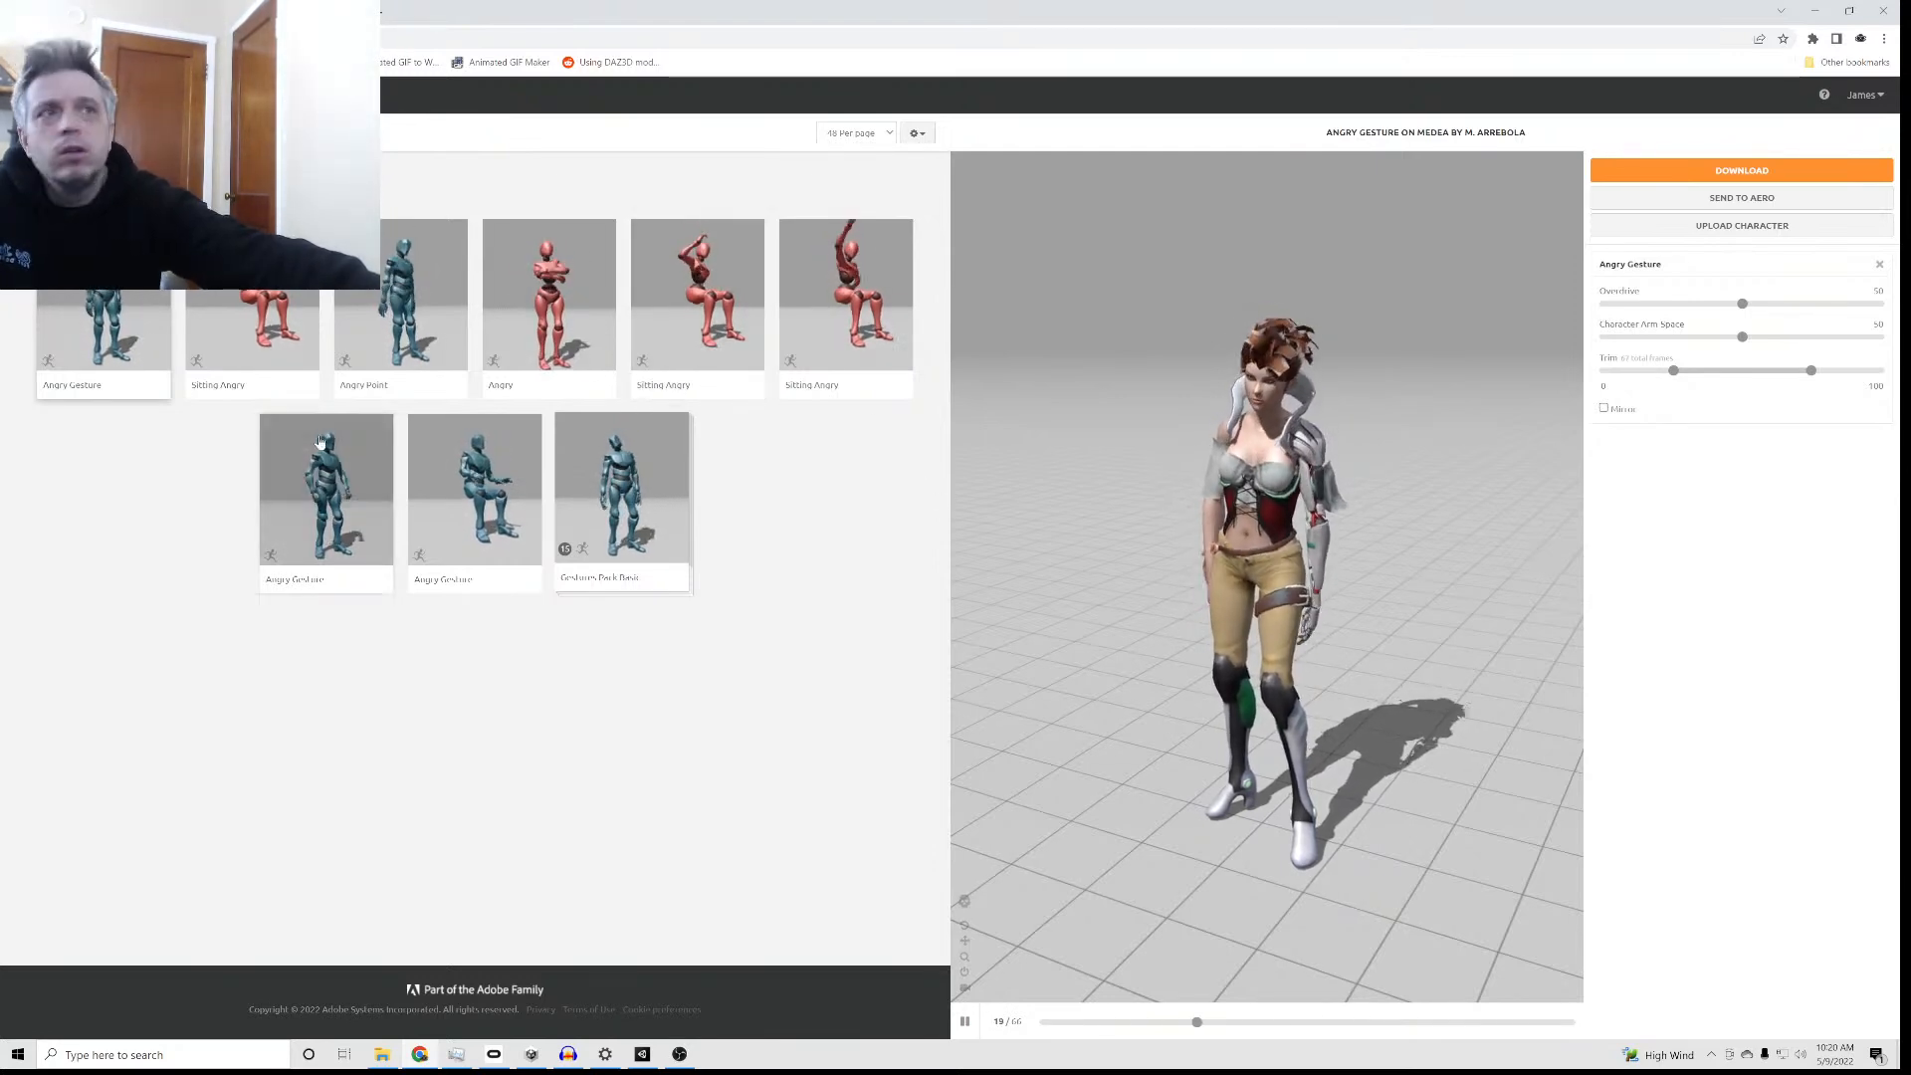
click(339, 438)
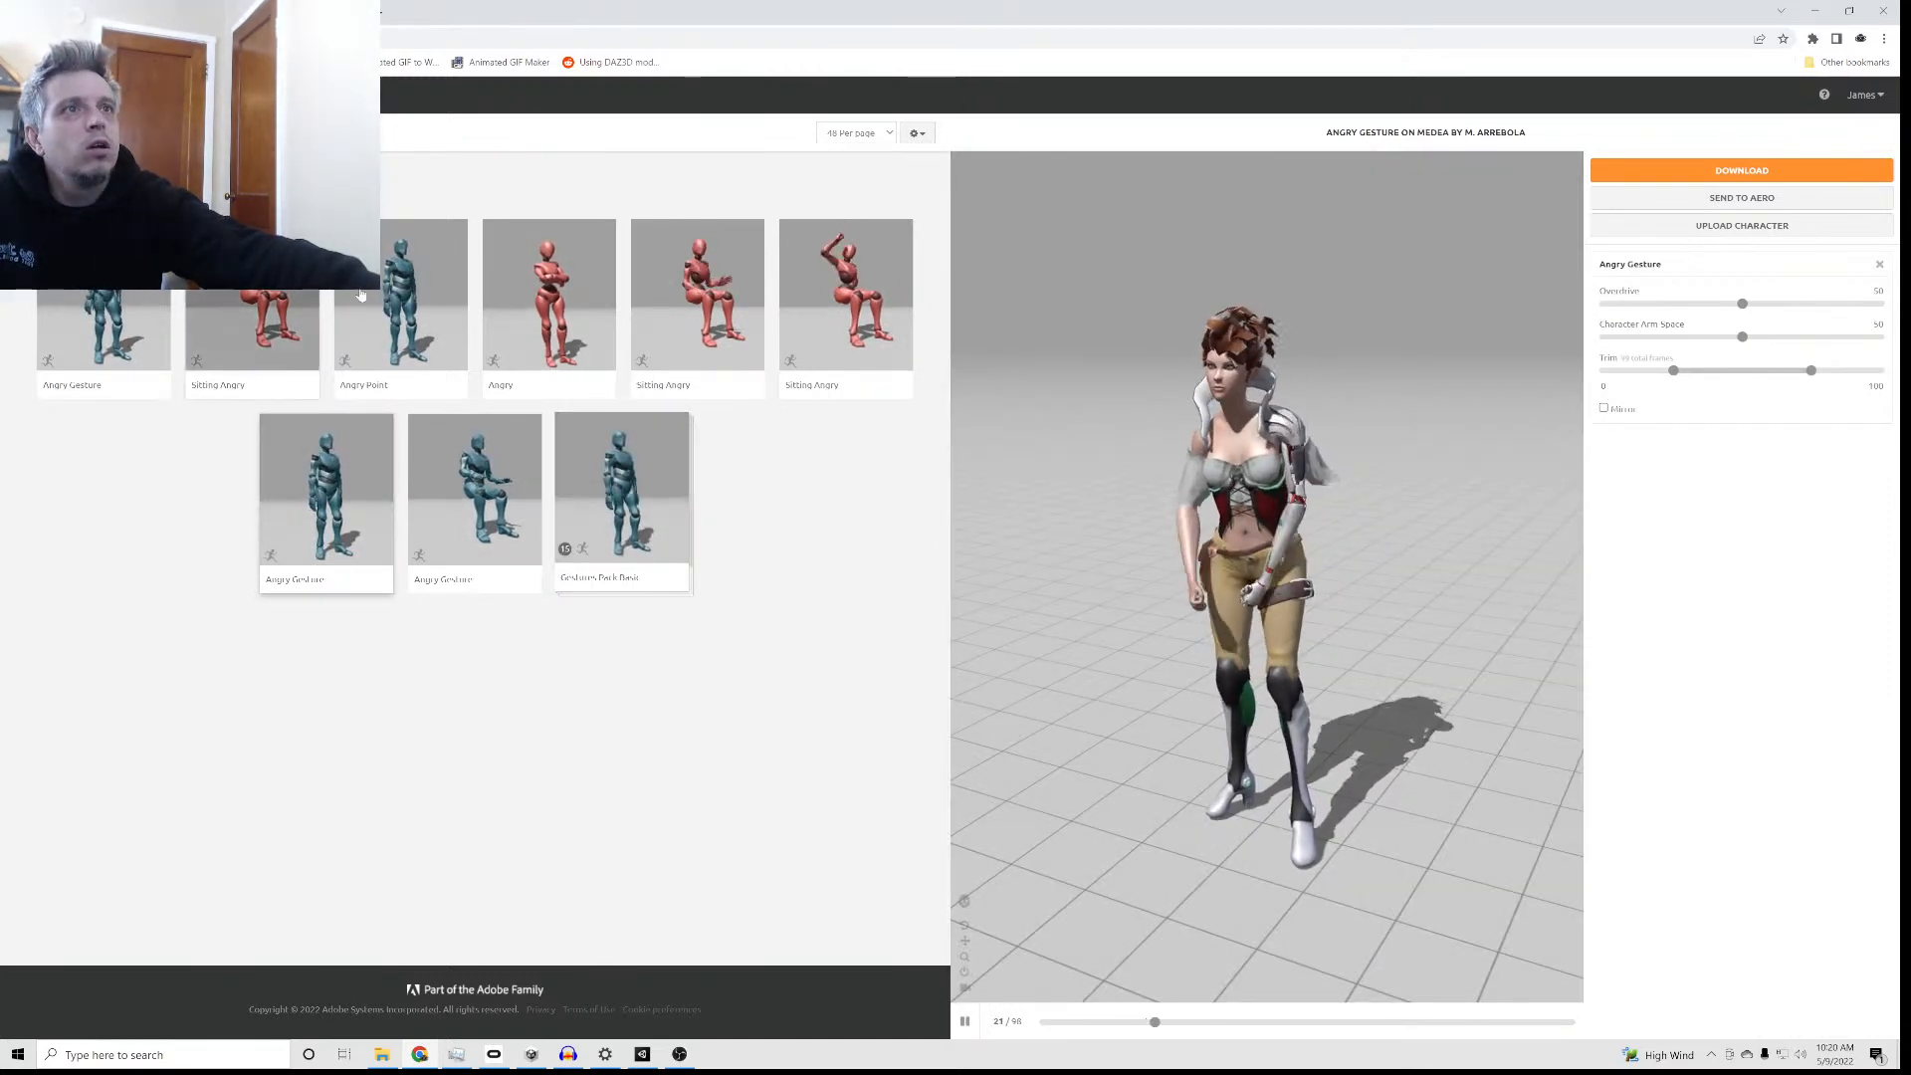
Step: Download the Angry Point animation in FBX for Unity format without skin
click(370, 332)
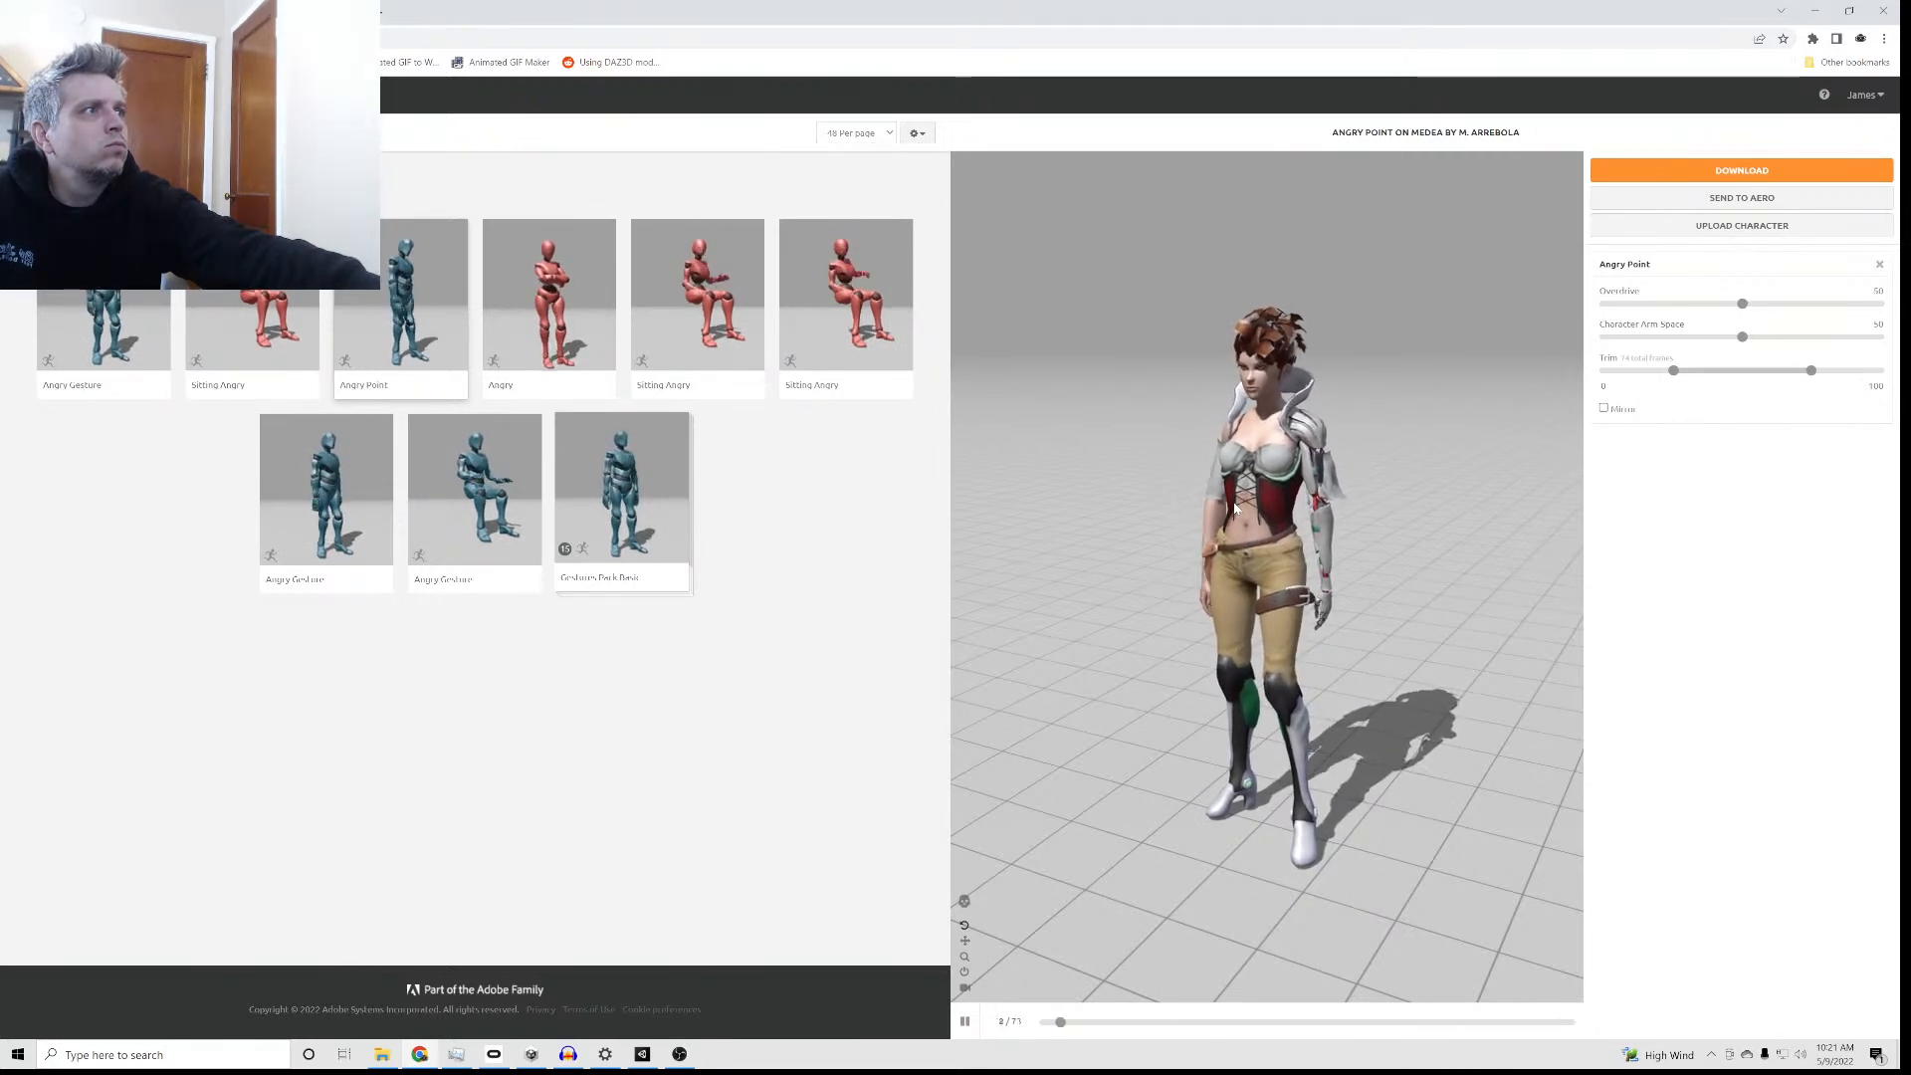
click(1633, 179)
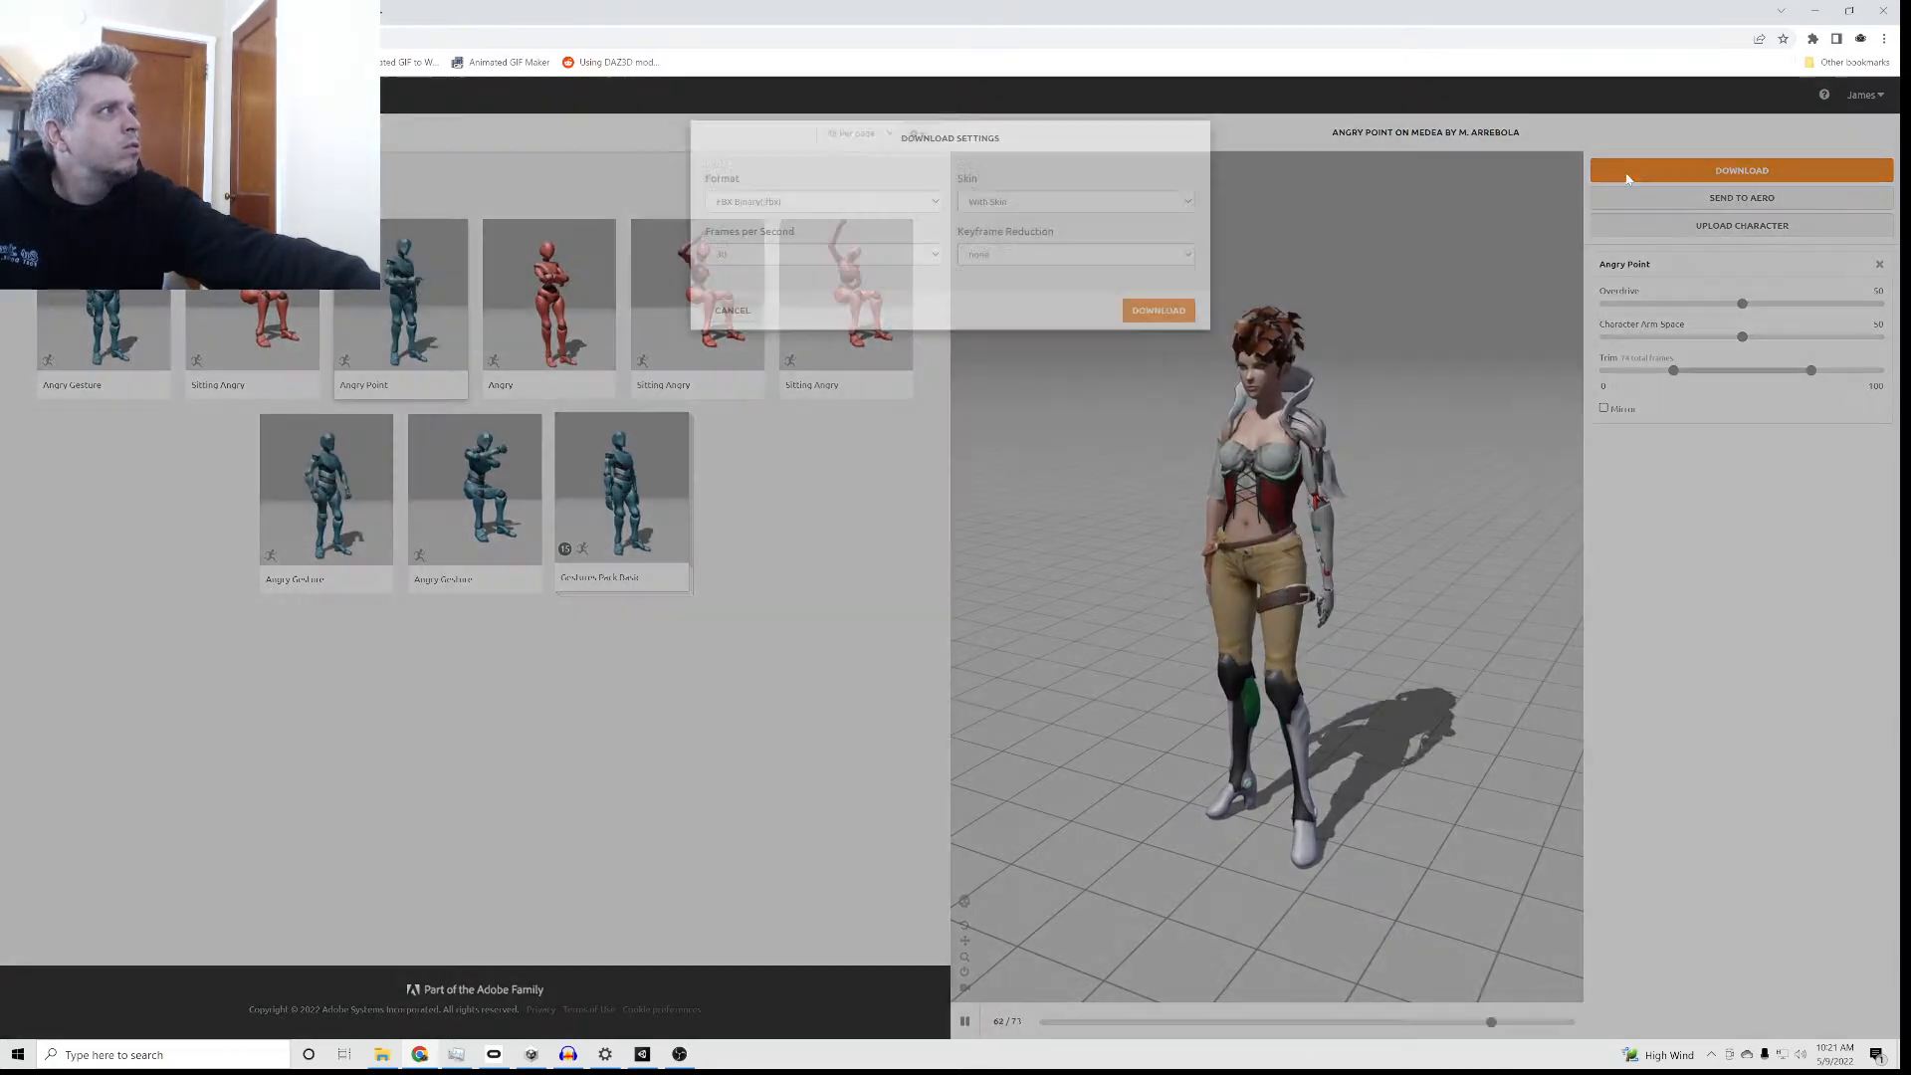
click(779, 233)
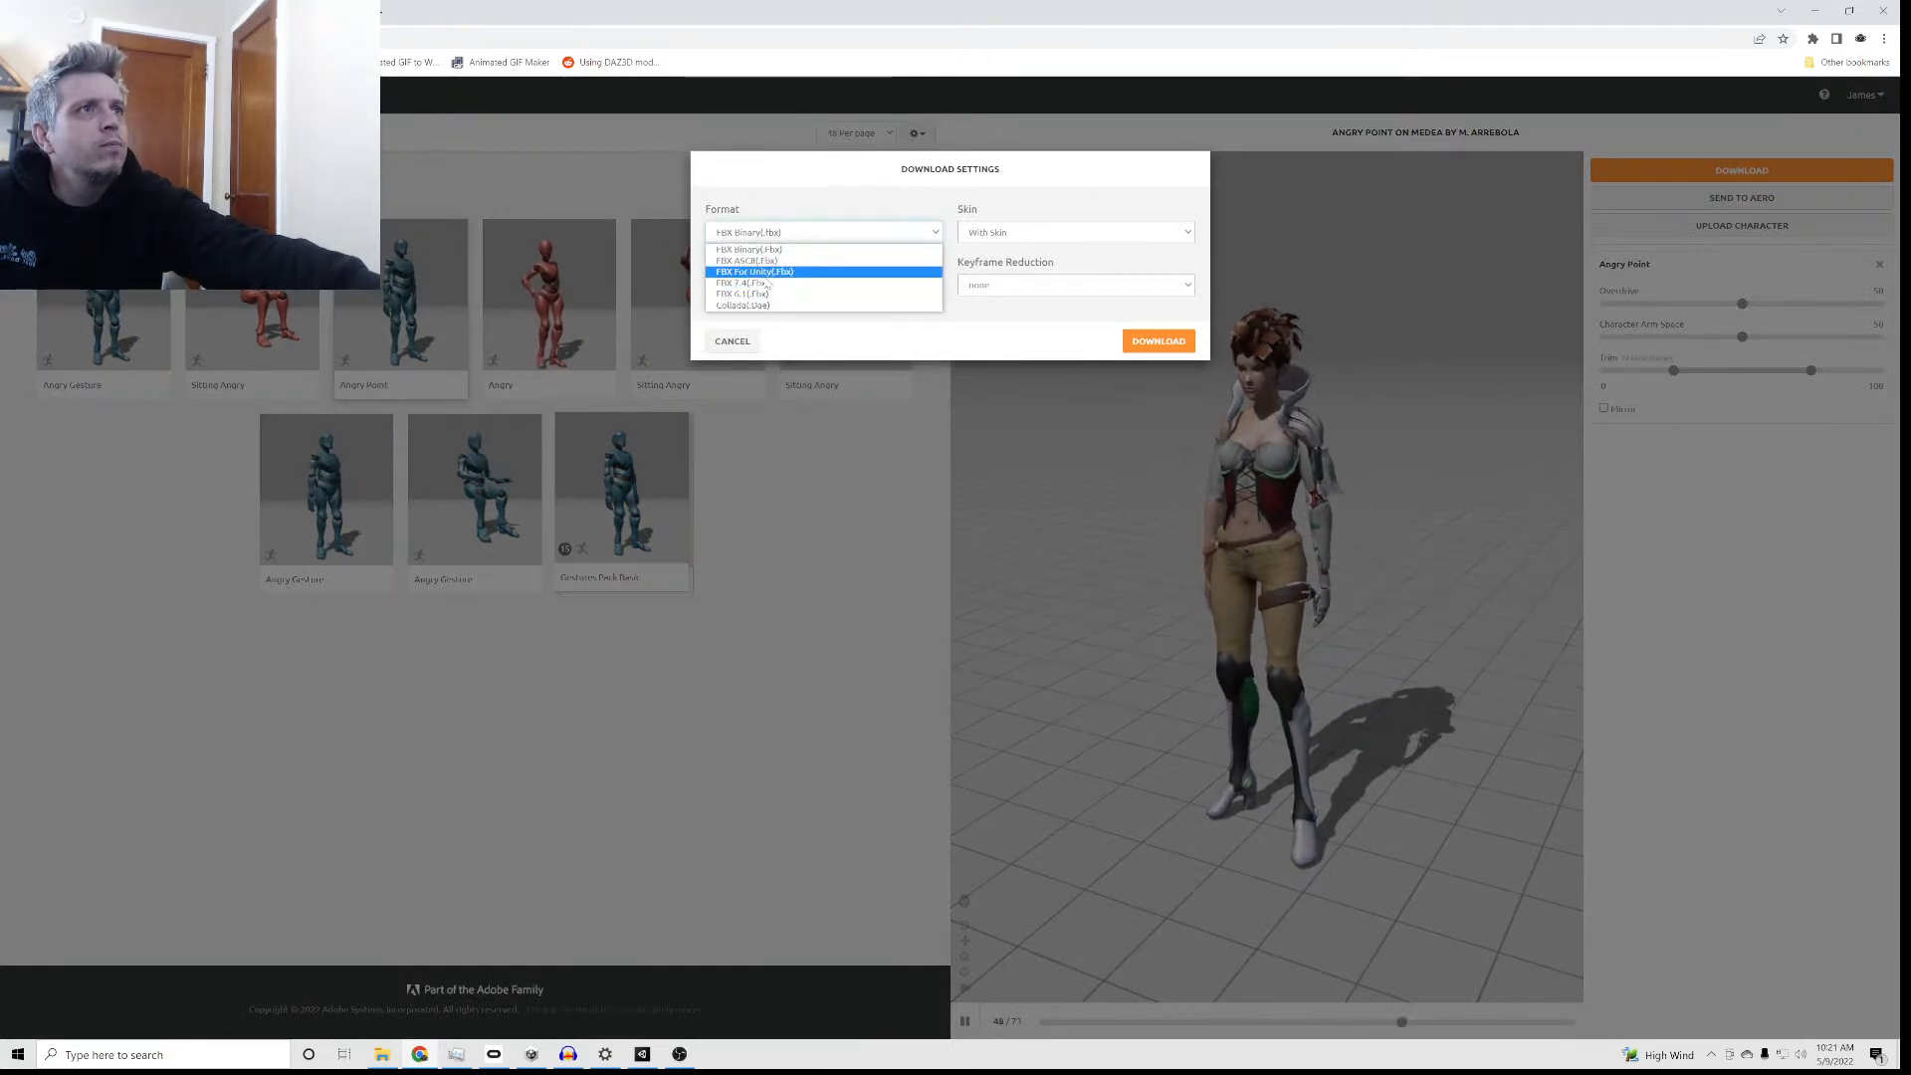
click(756, 272)
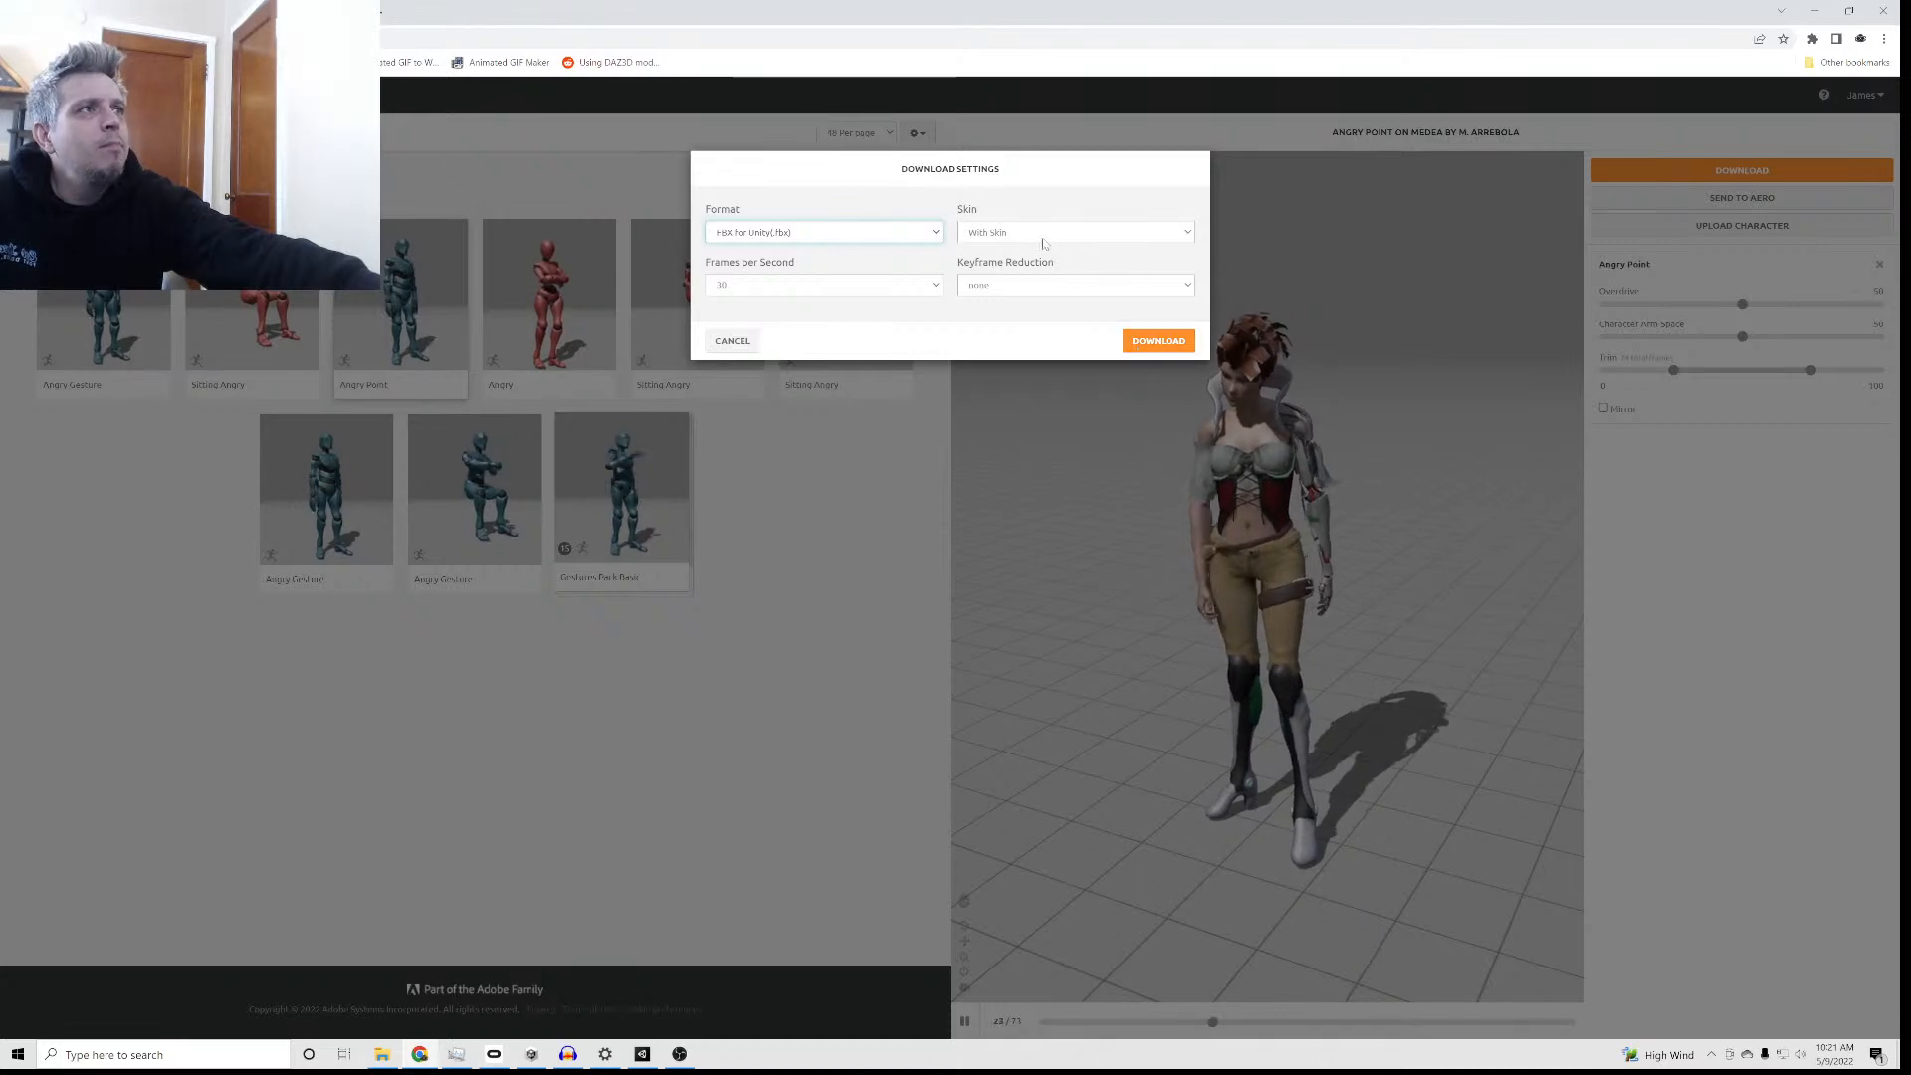
click(1004, 234)
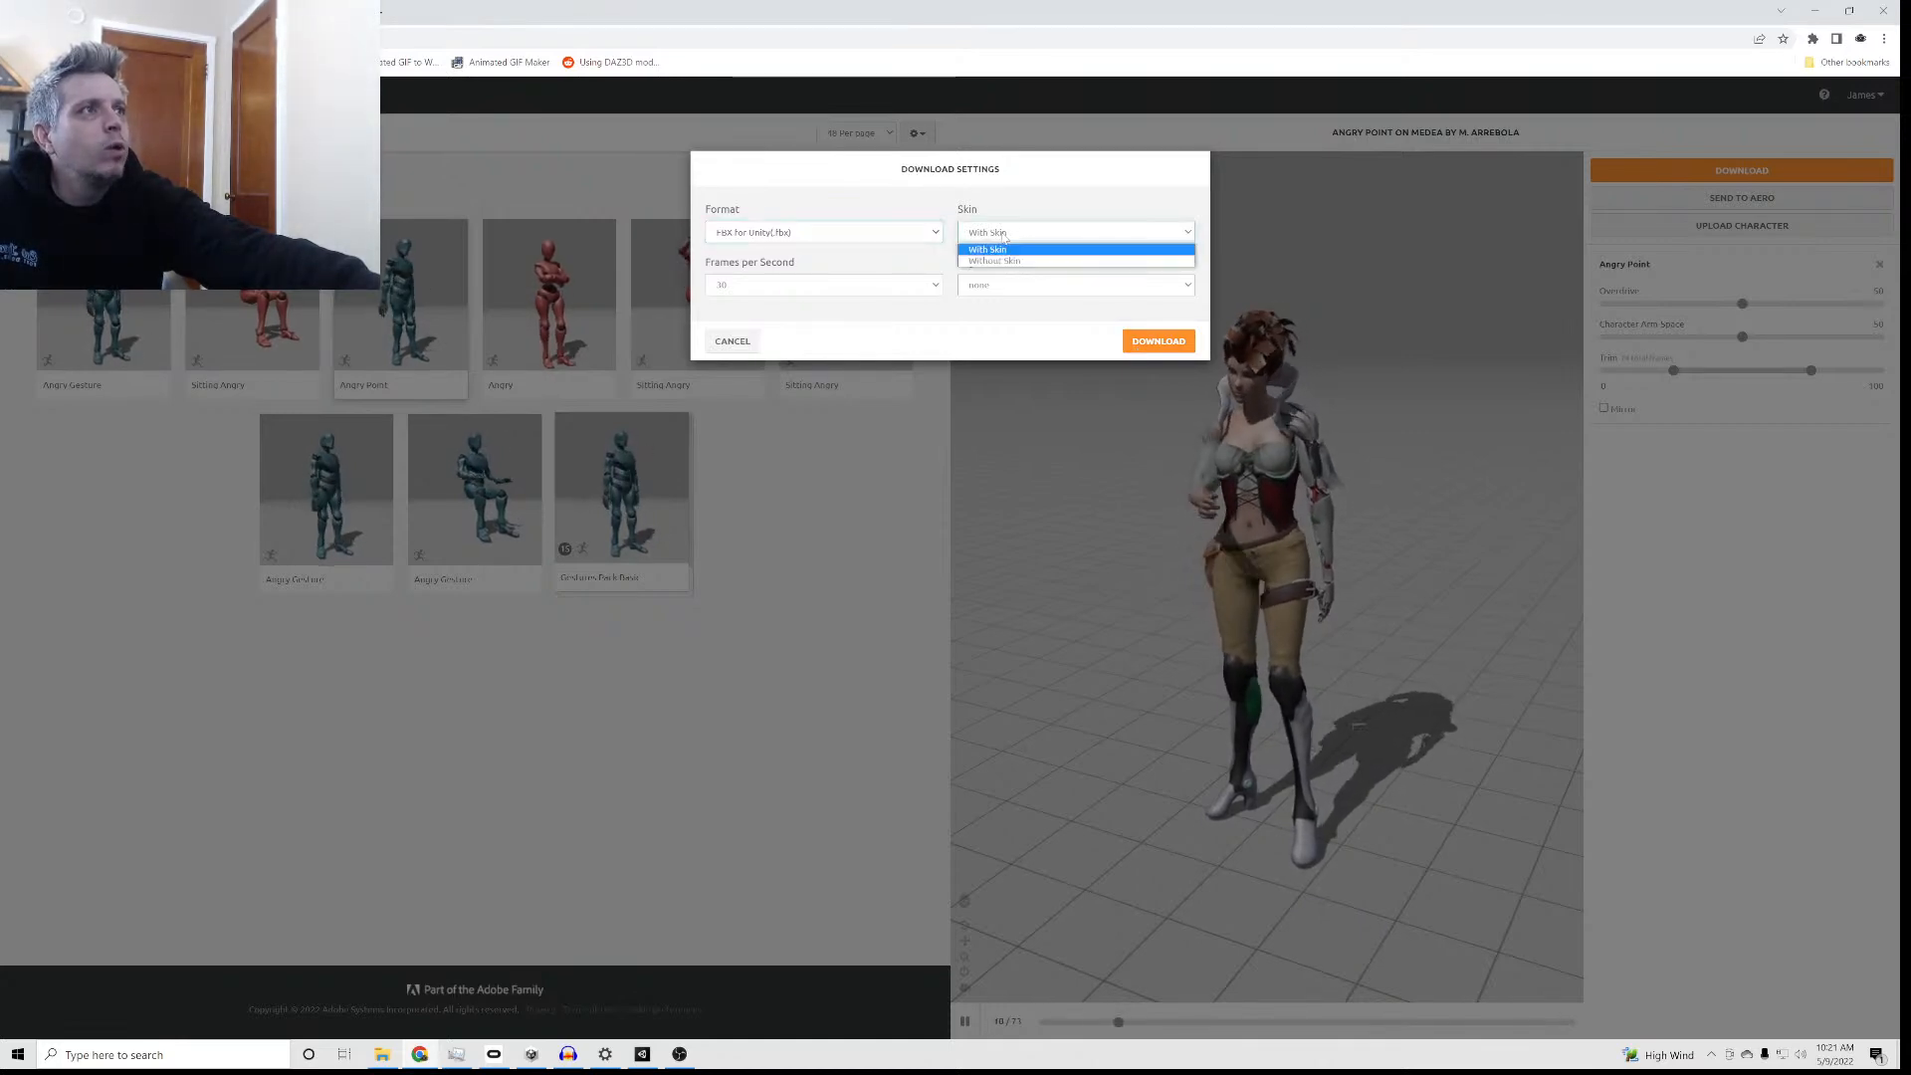
click(1004, 261)
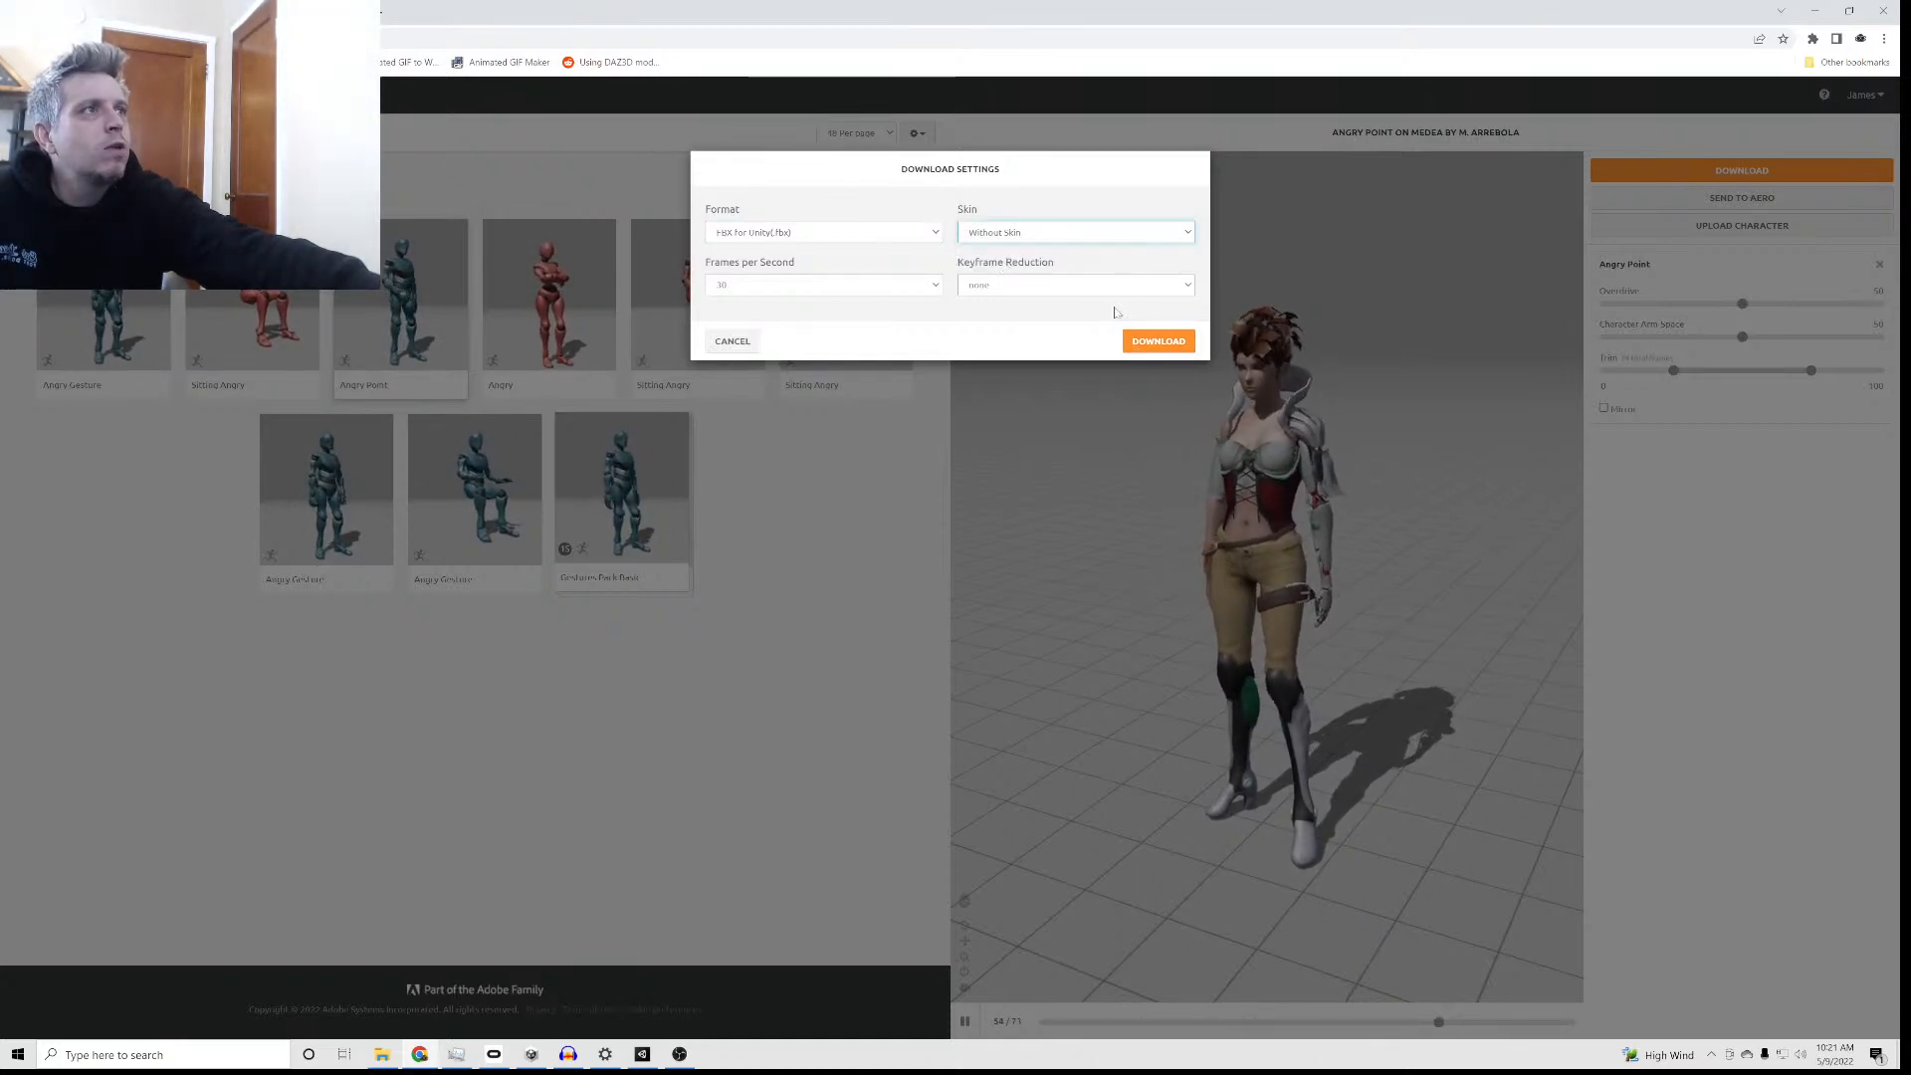
click(1165, 342)
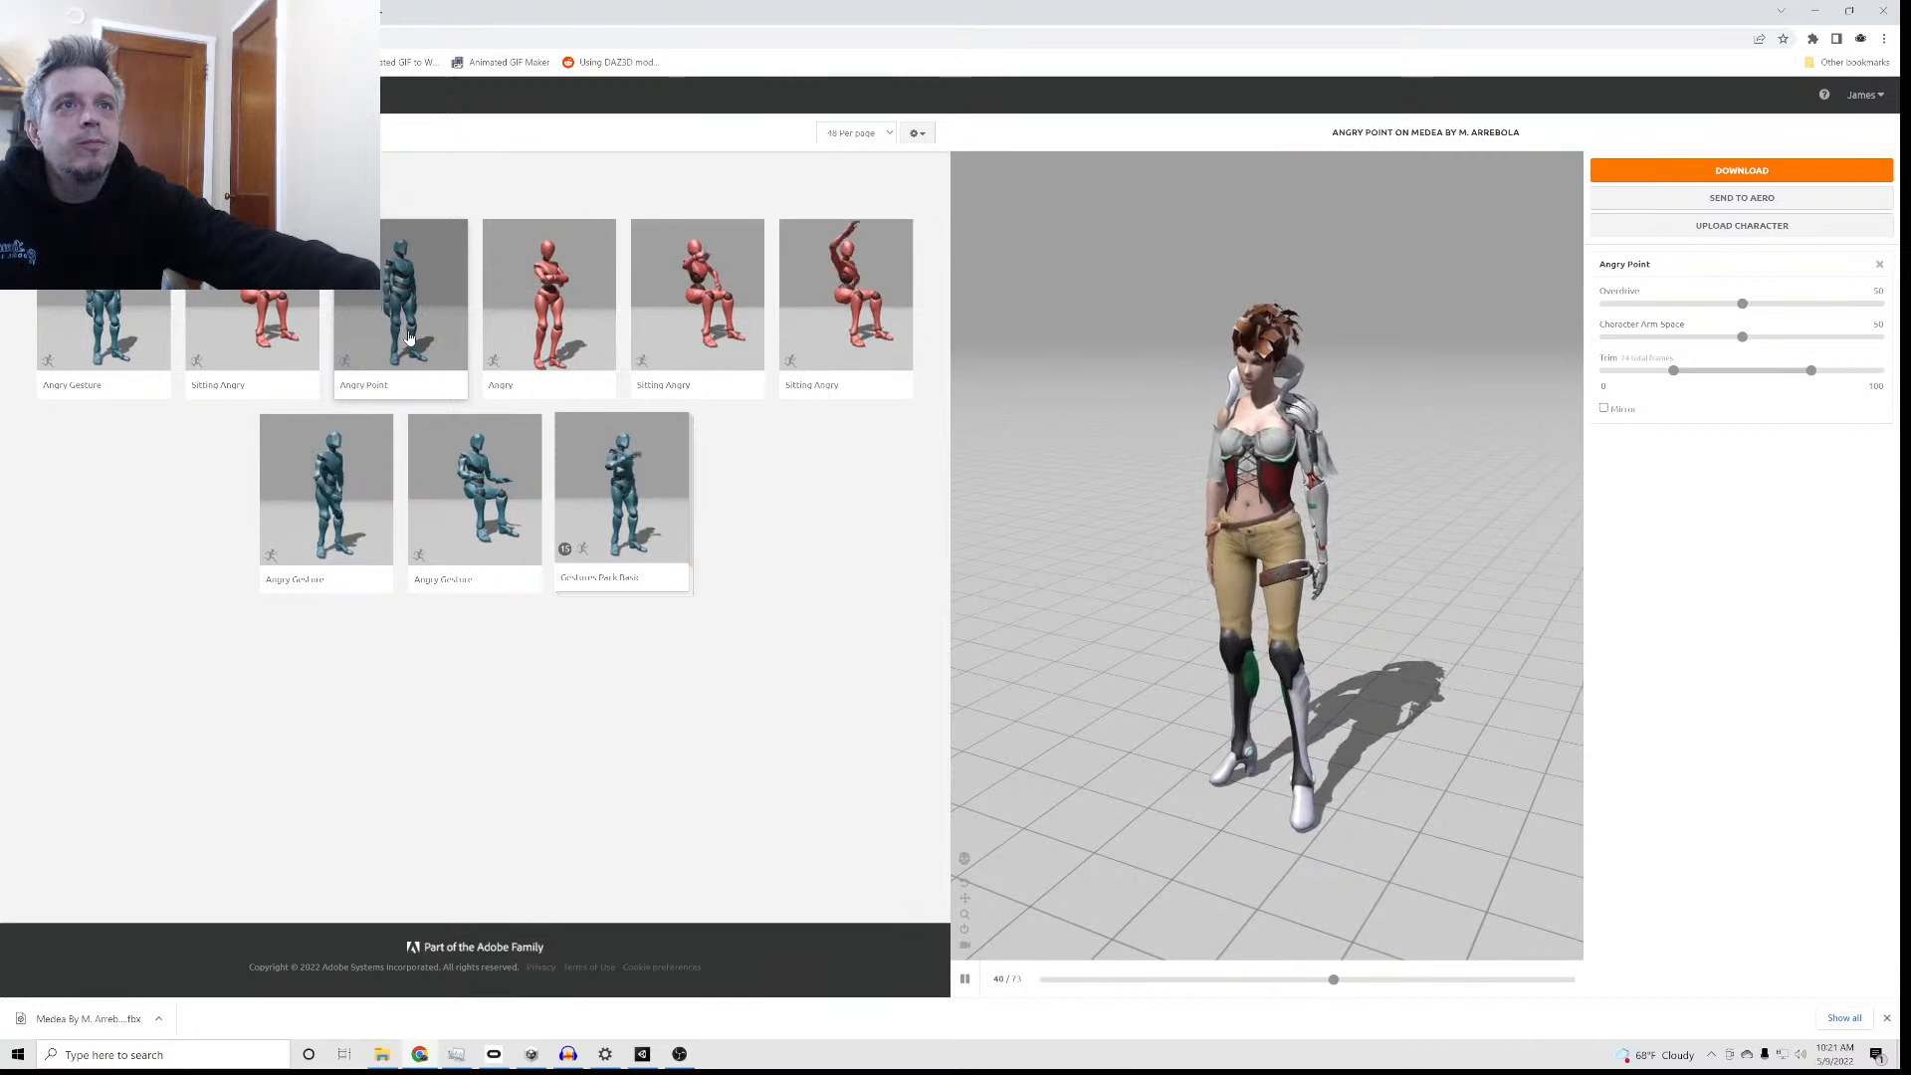
Step: Download the standing Angry Gesture animation from the second row as FBX for Unity without skin
click(351, 507)
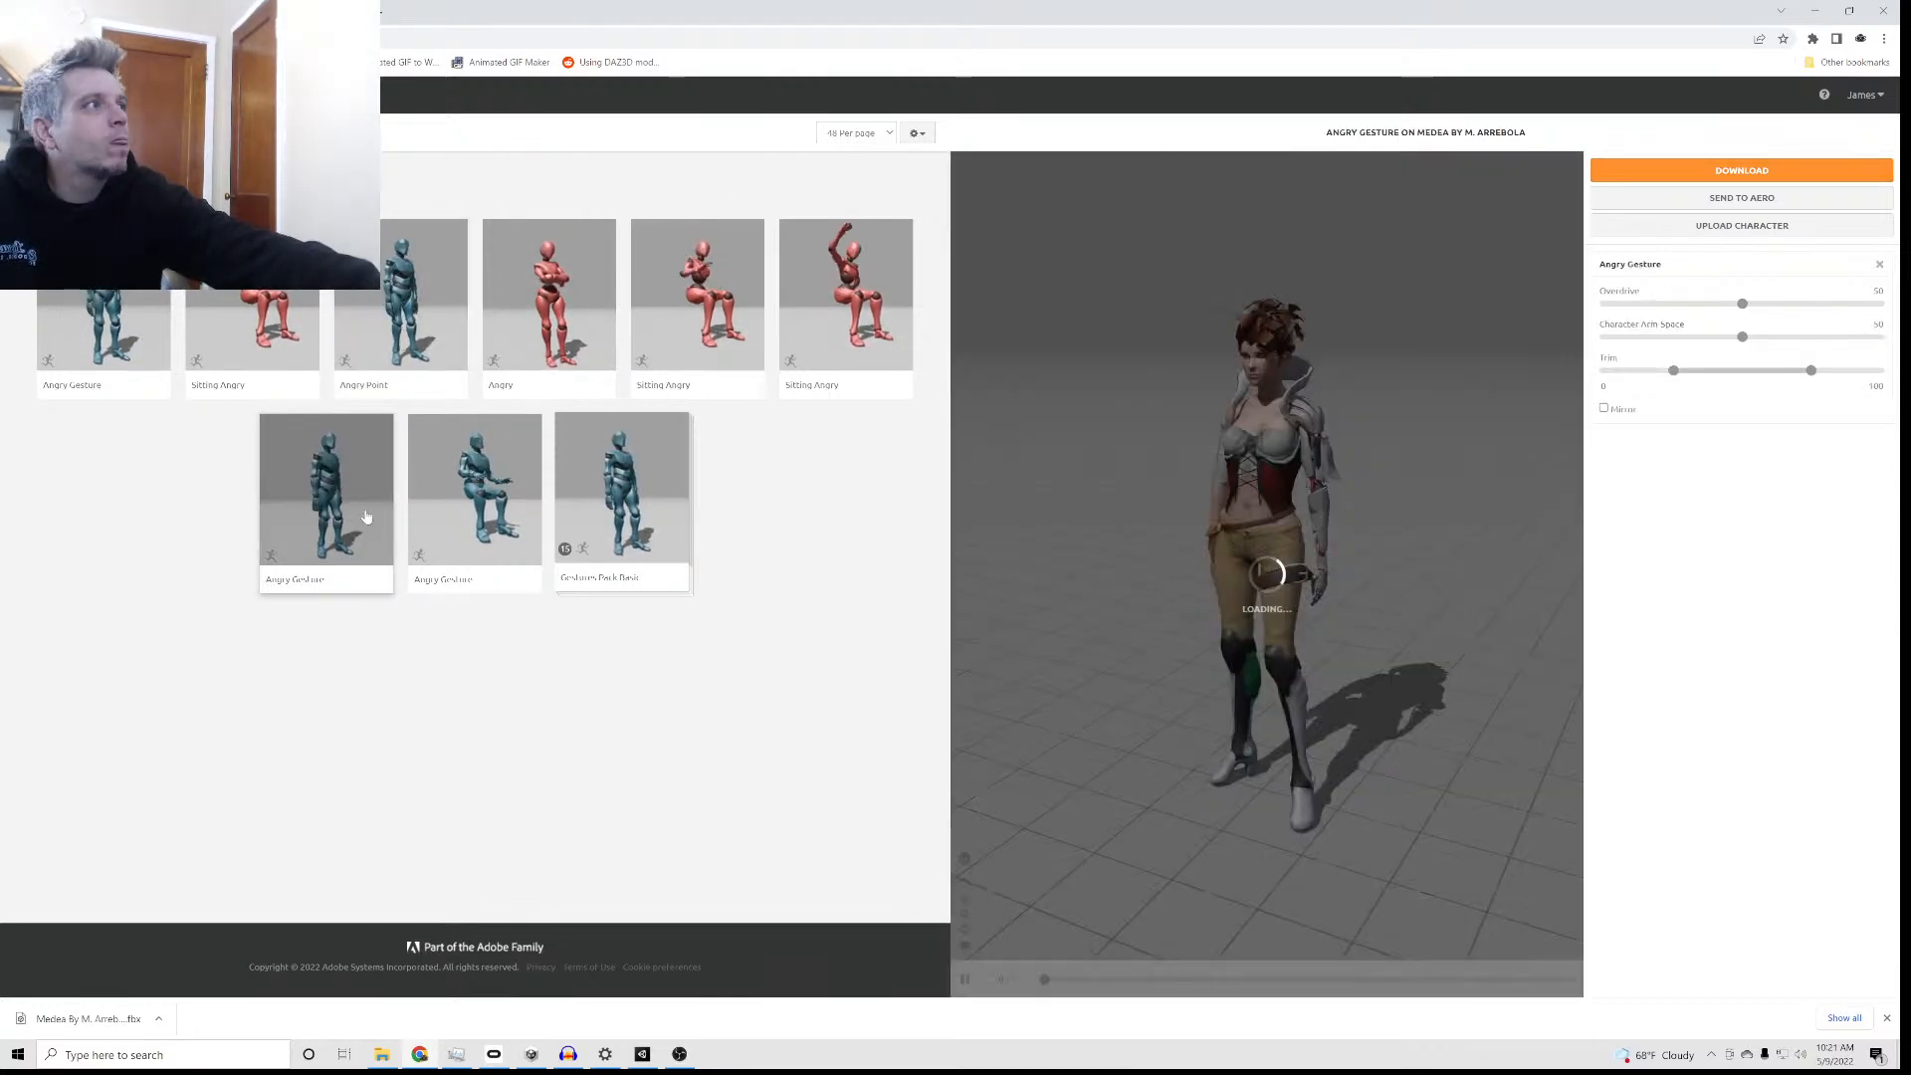
click(1714, 175)
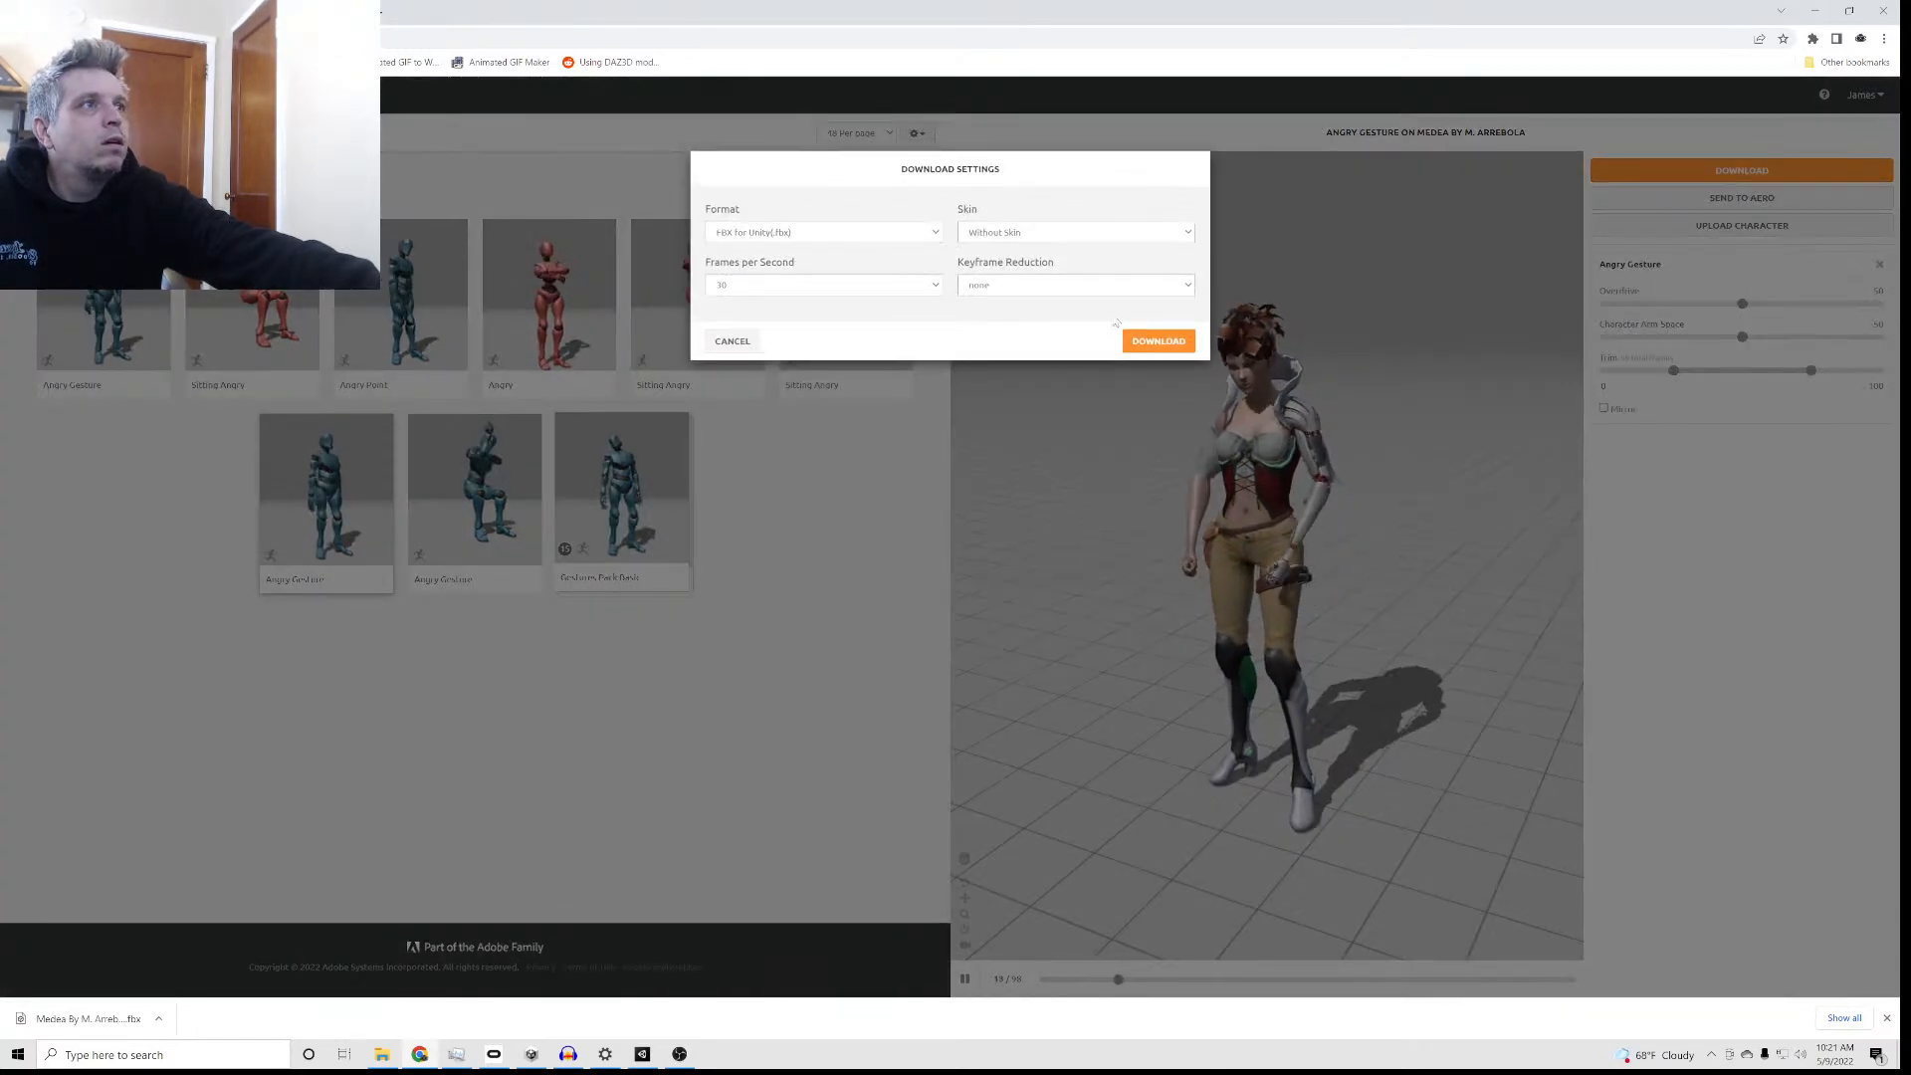
click(1157, 340)
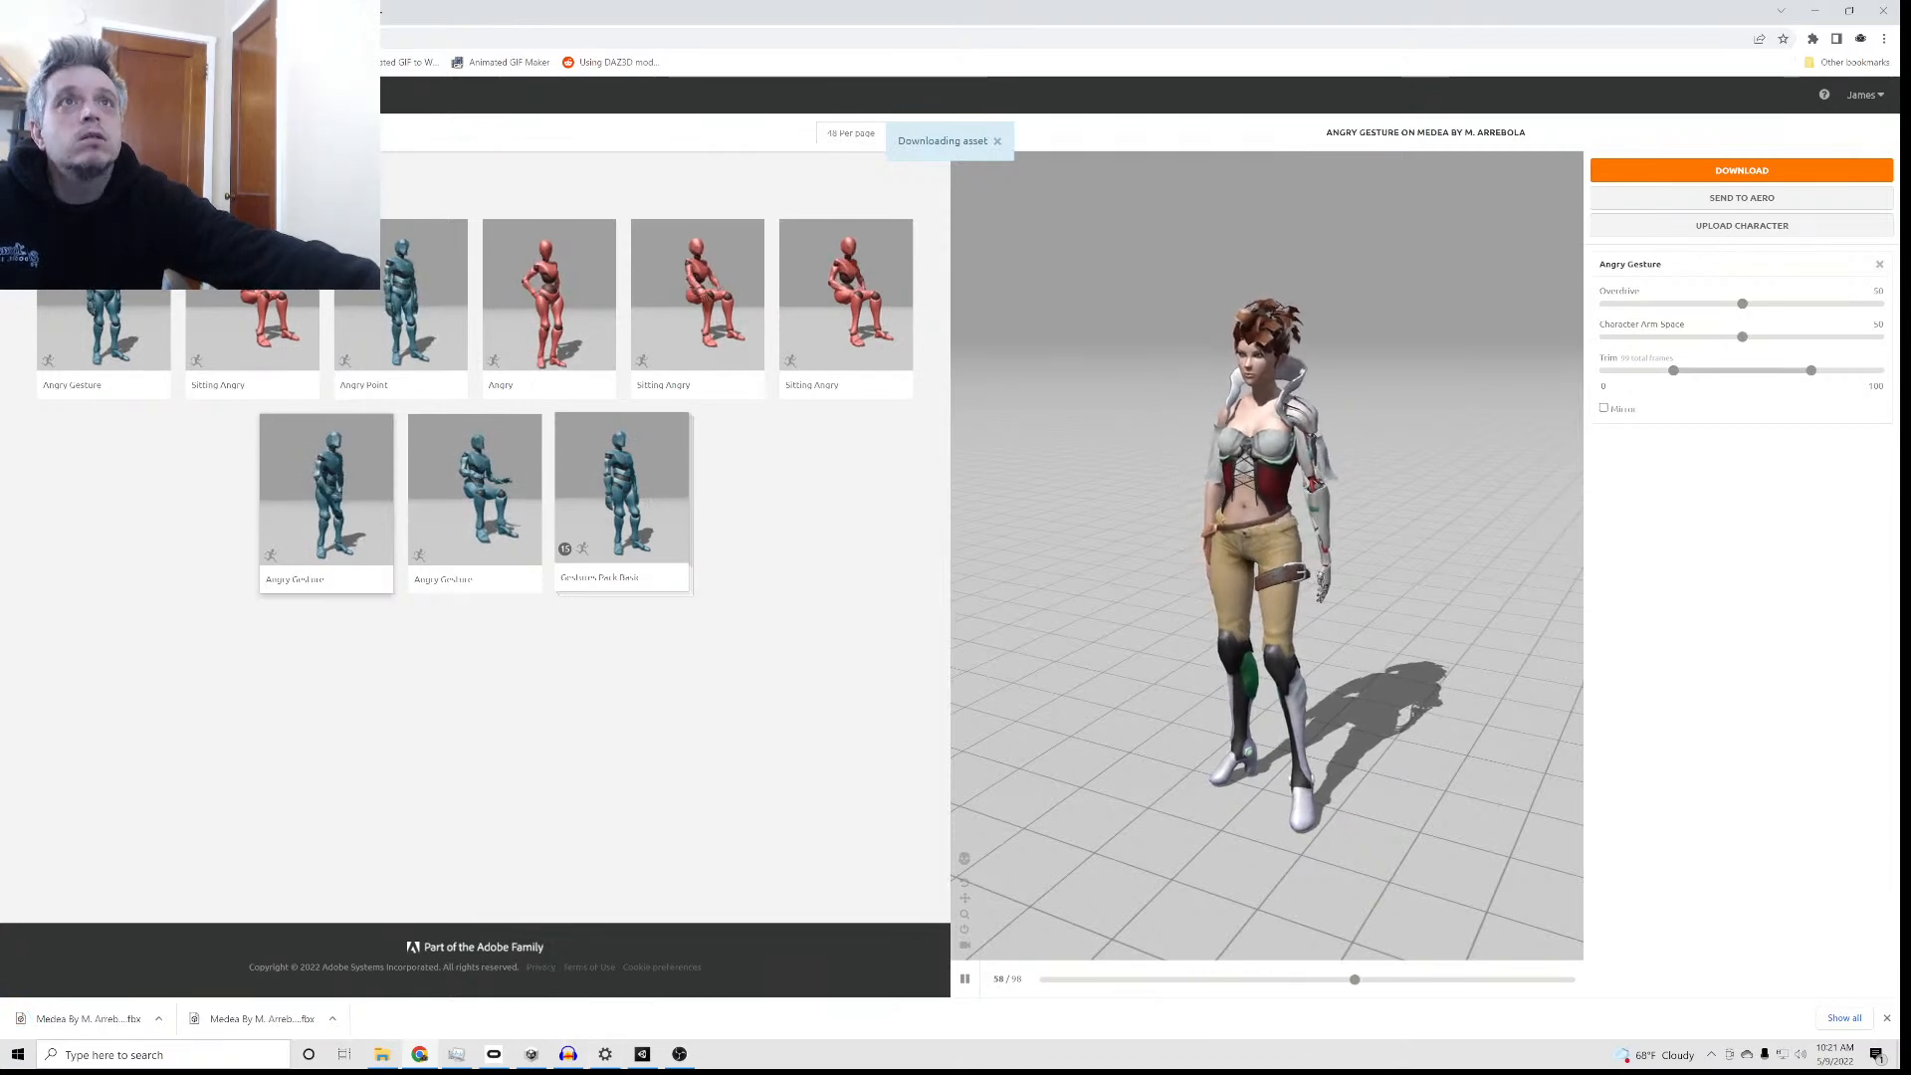
key(Return)
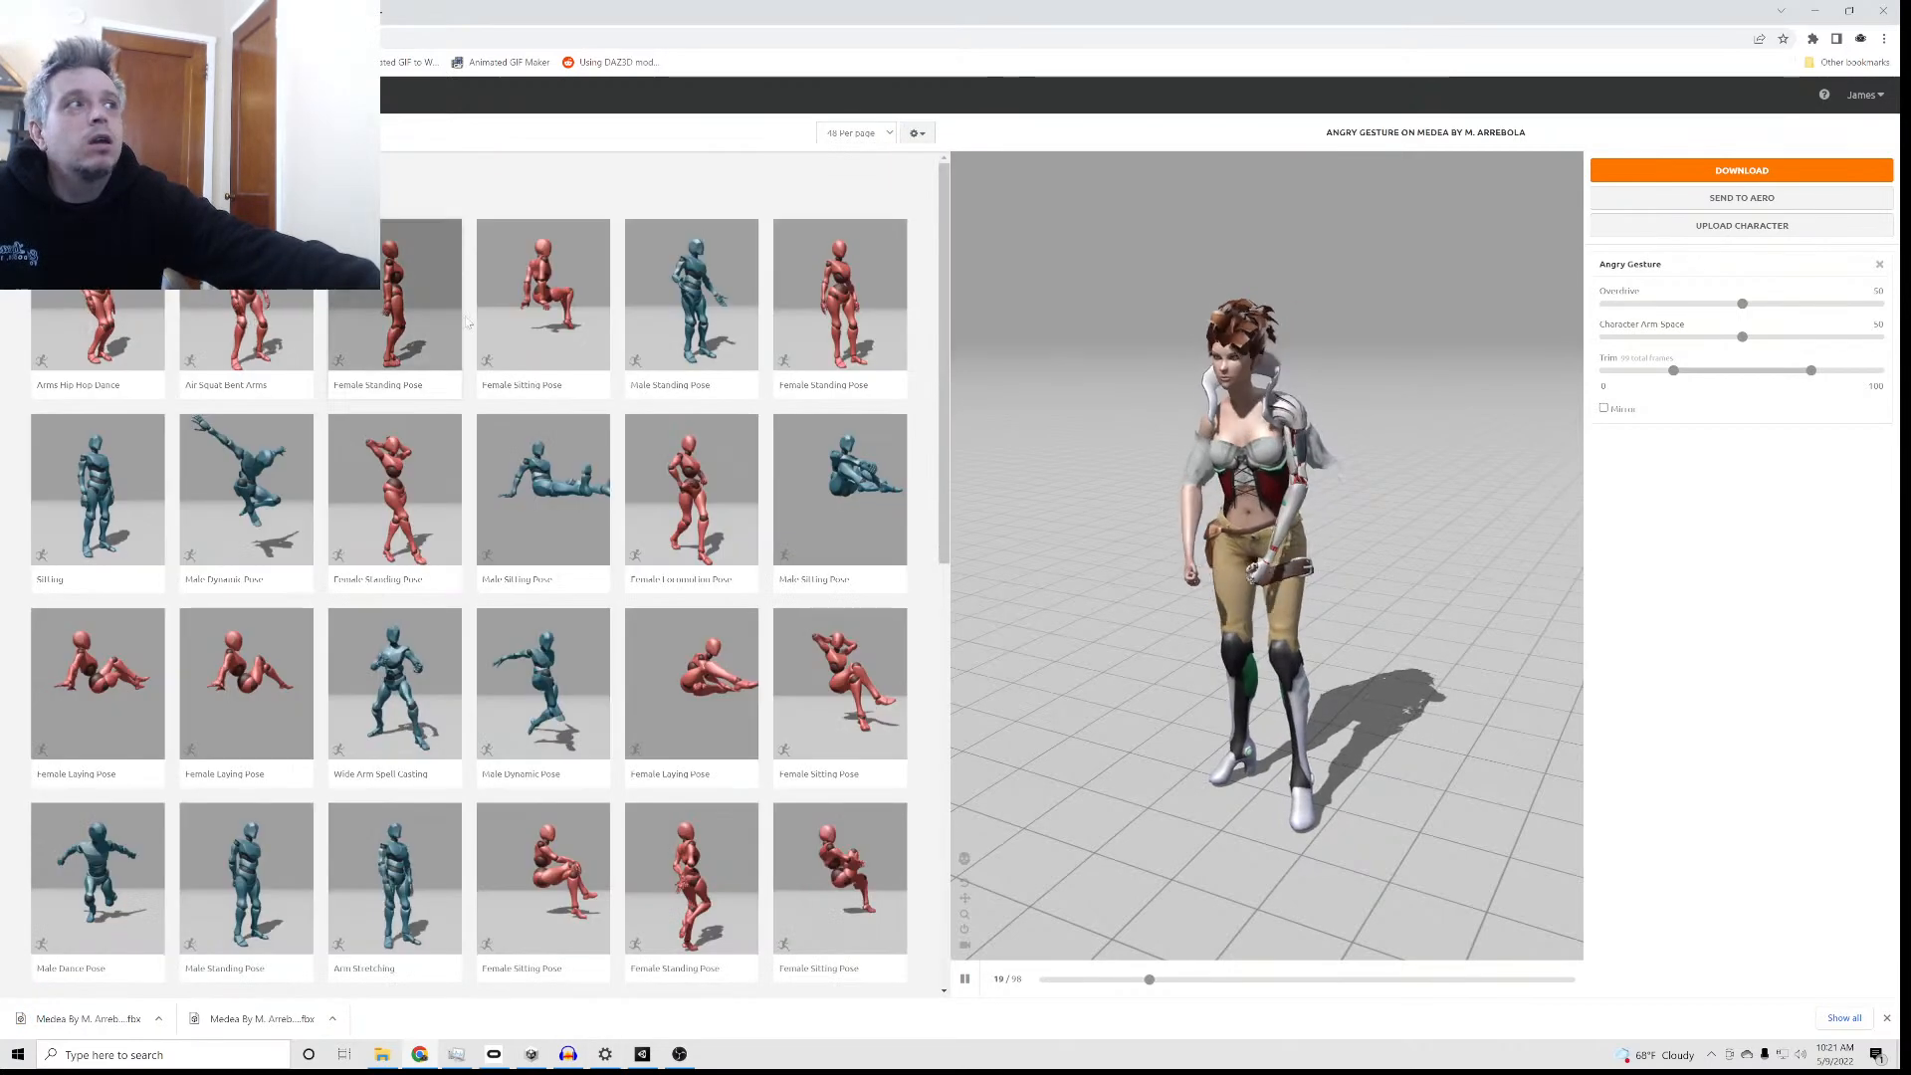
Step: Import the downloaded Angry Gesture and Angry Point FBX files from Downloads into the Unity project's Animations folder
click(642, 1055)
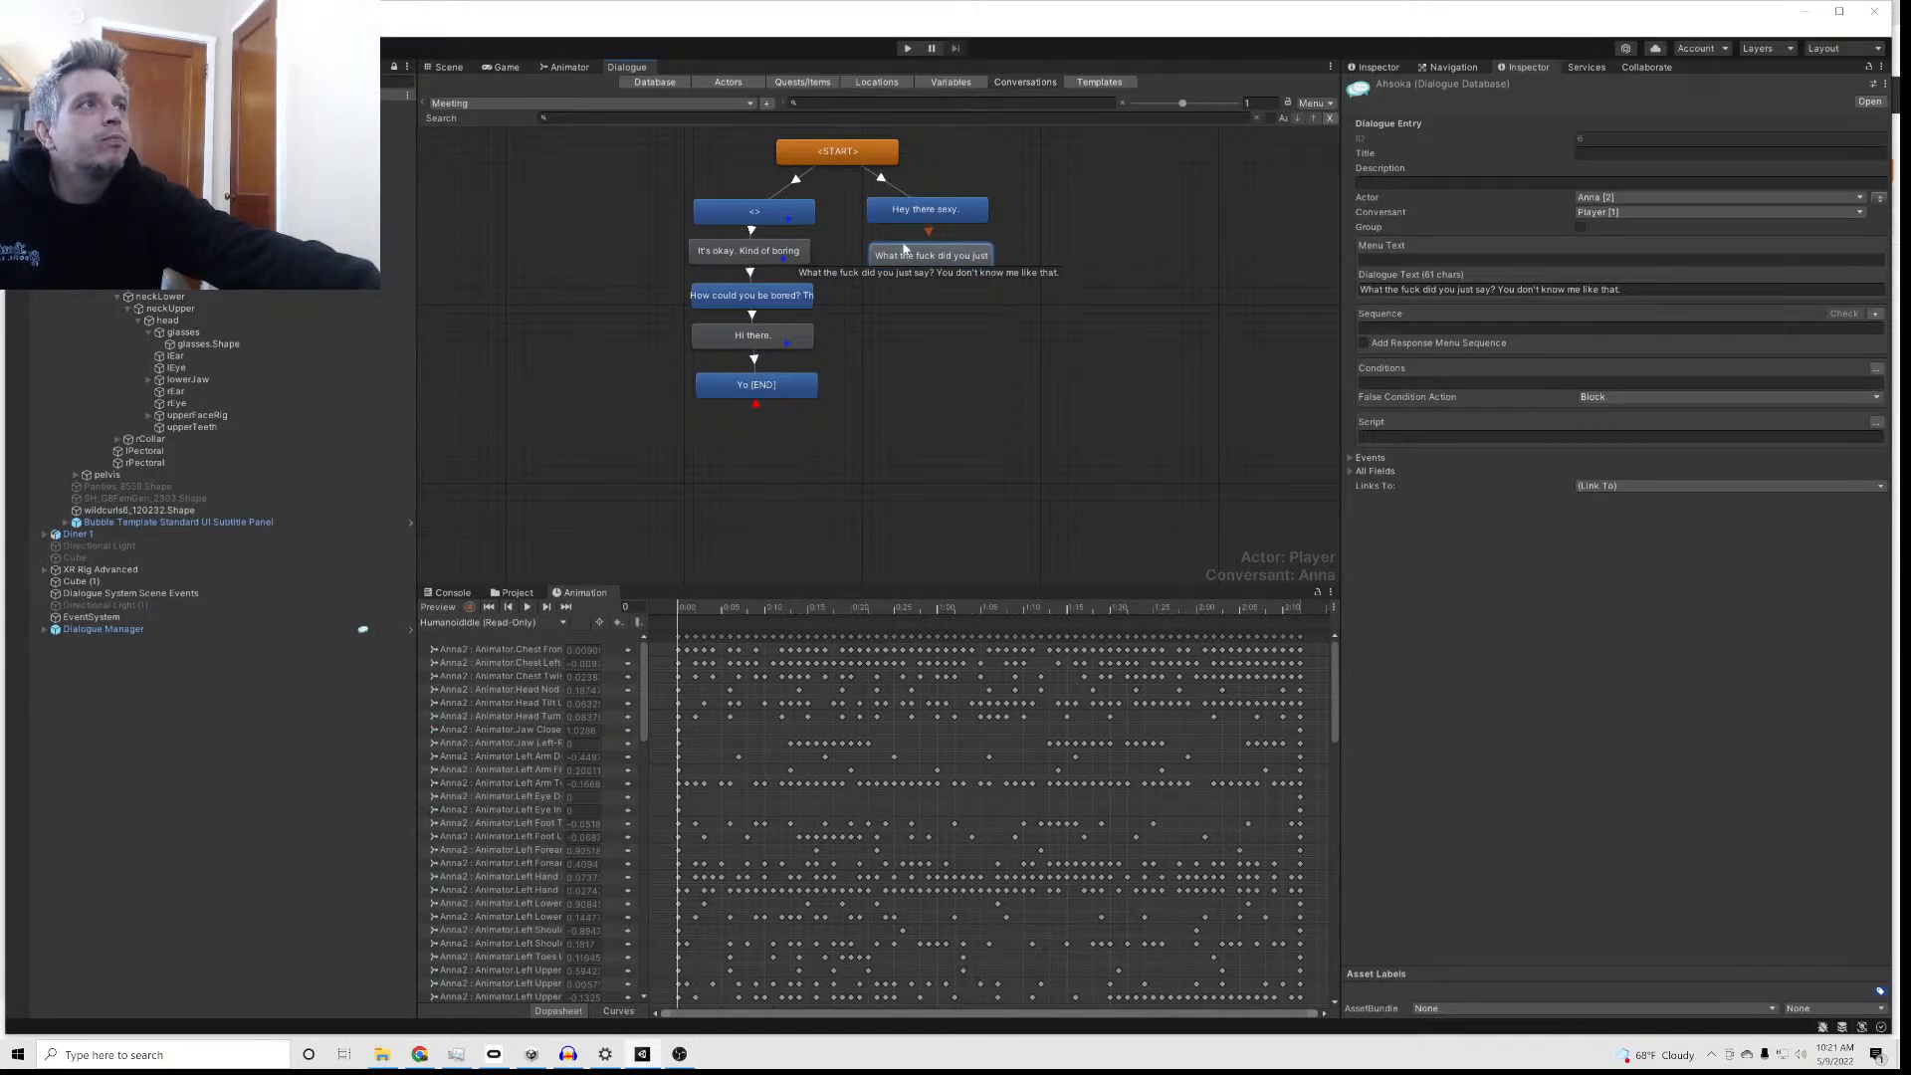
click(509, 593)
click(760, 624)
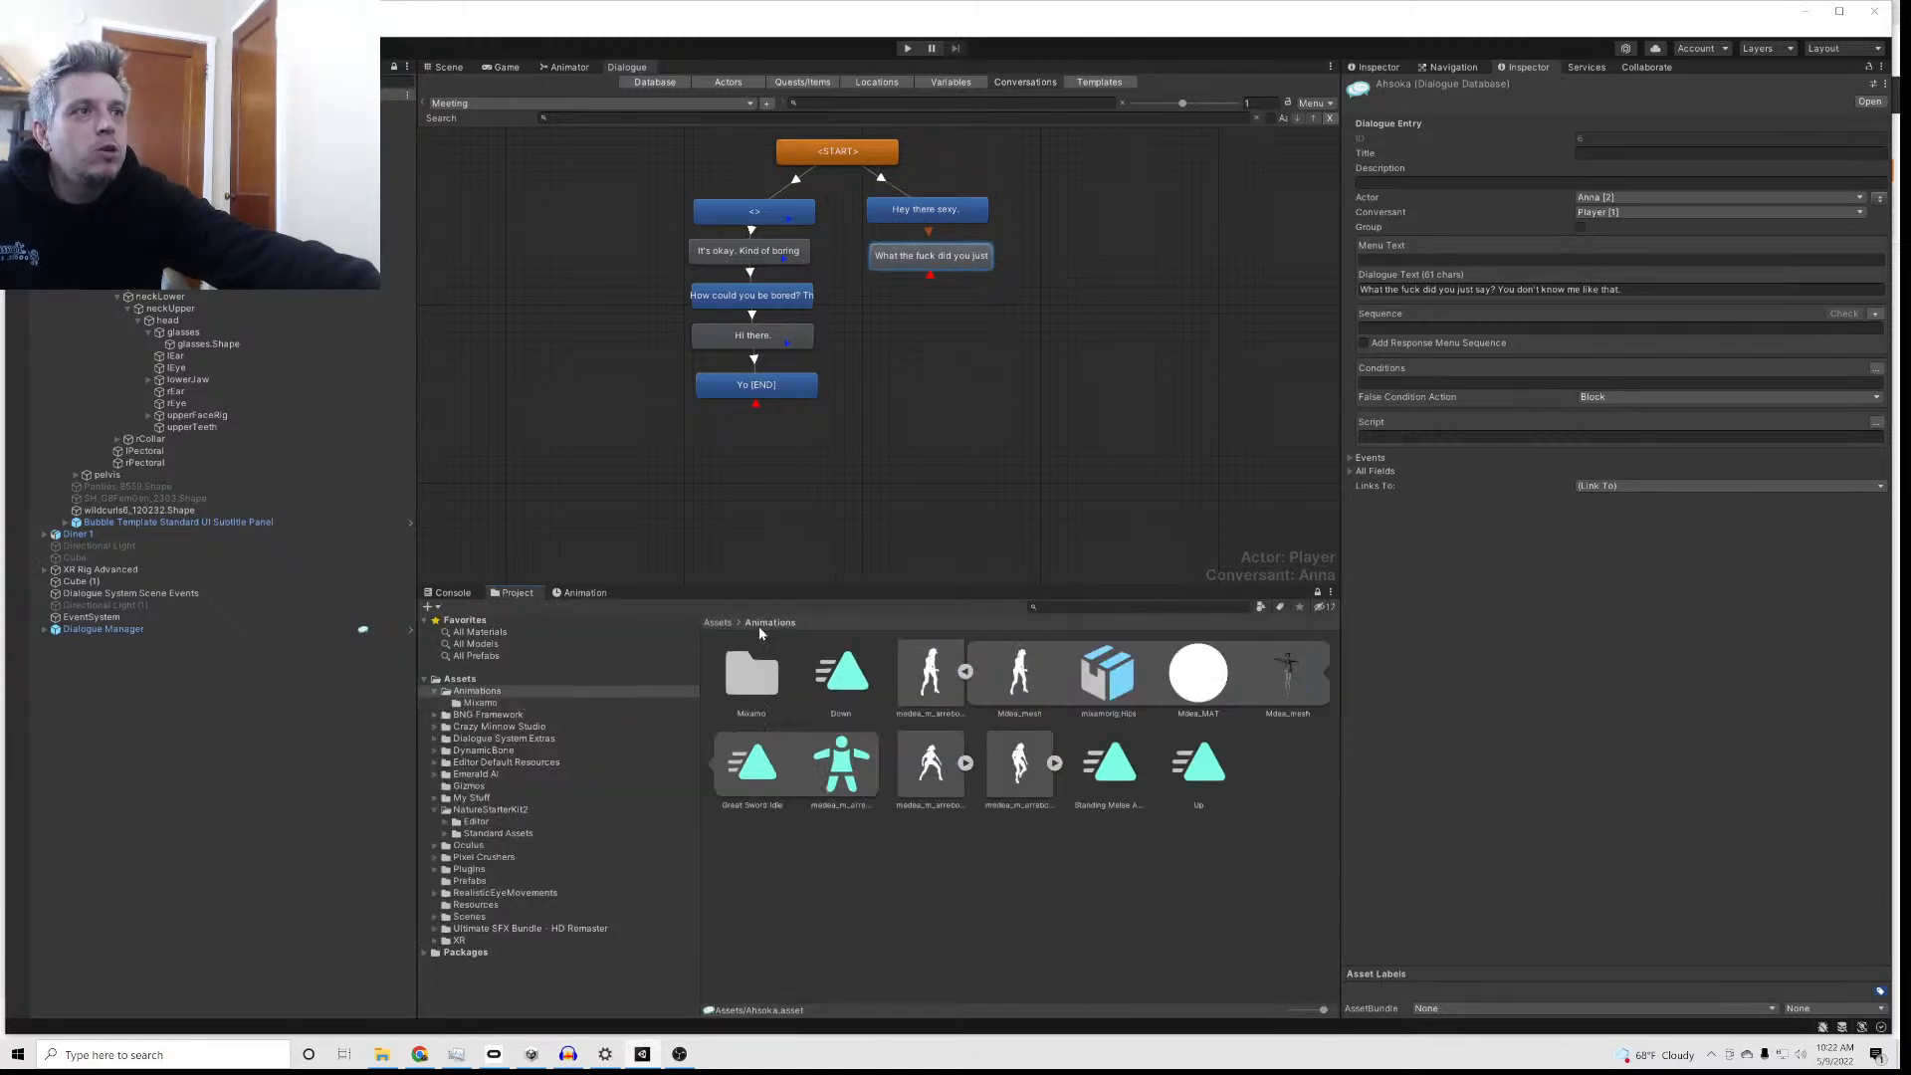
click(381, 1055)
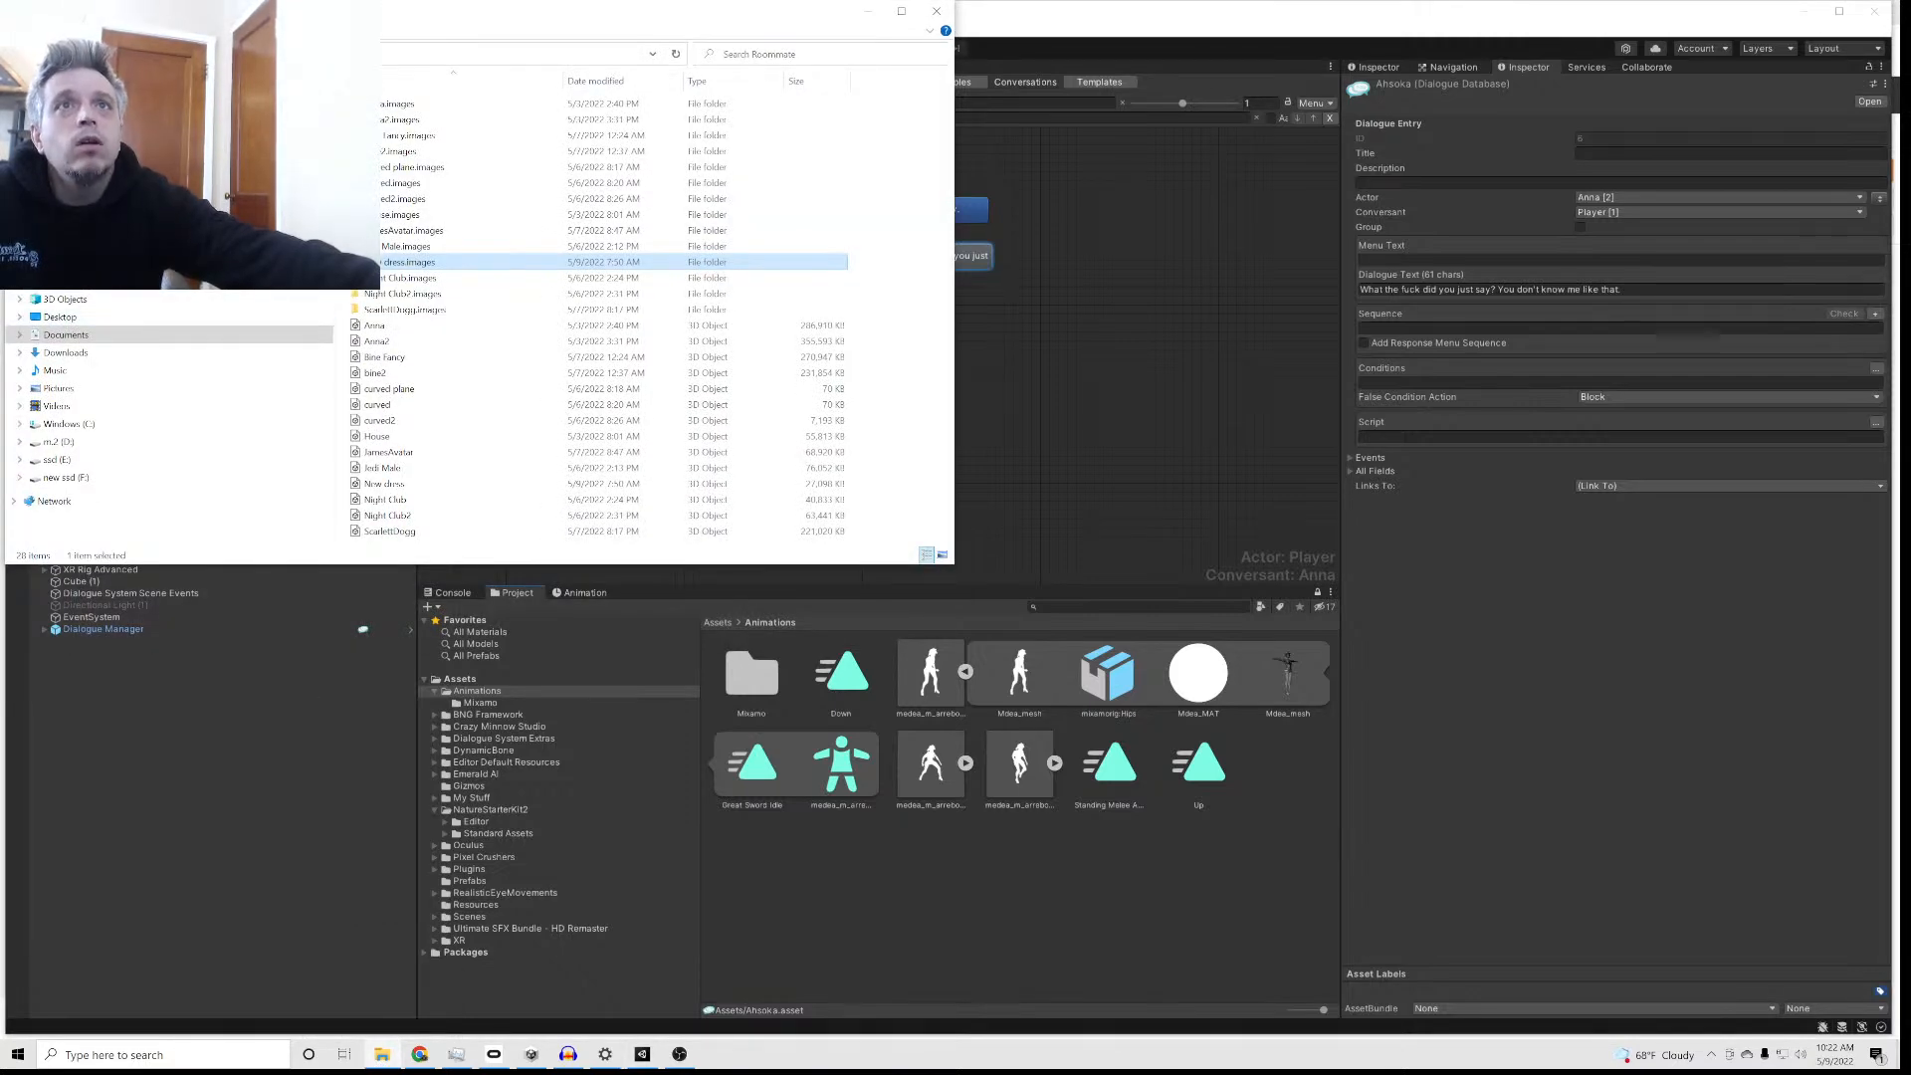
click(65, 352)
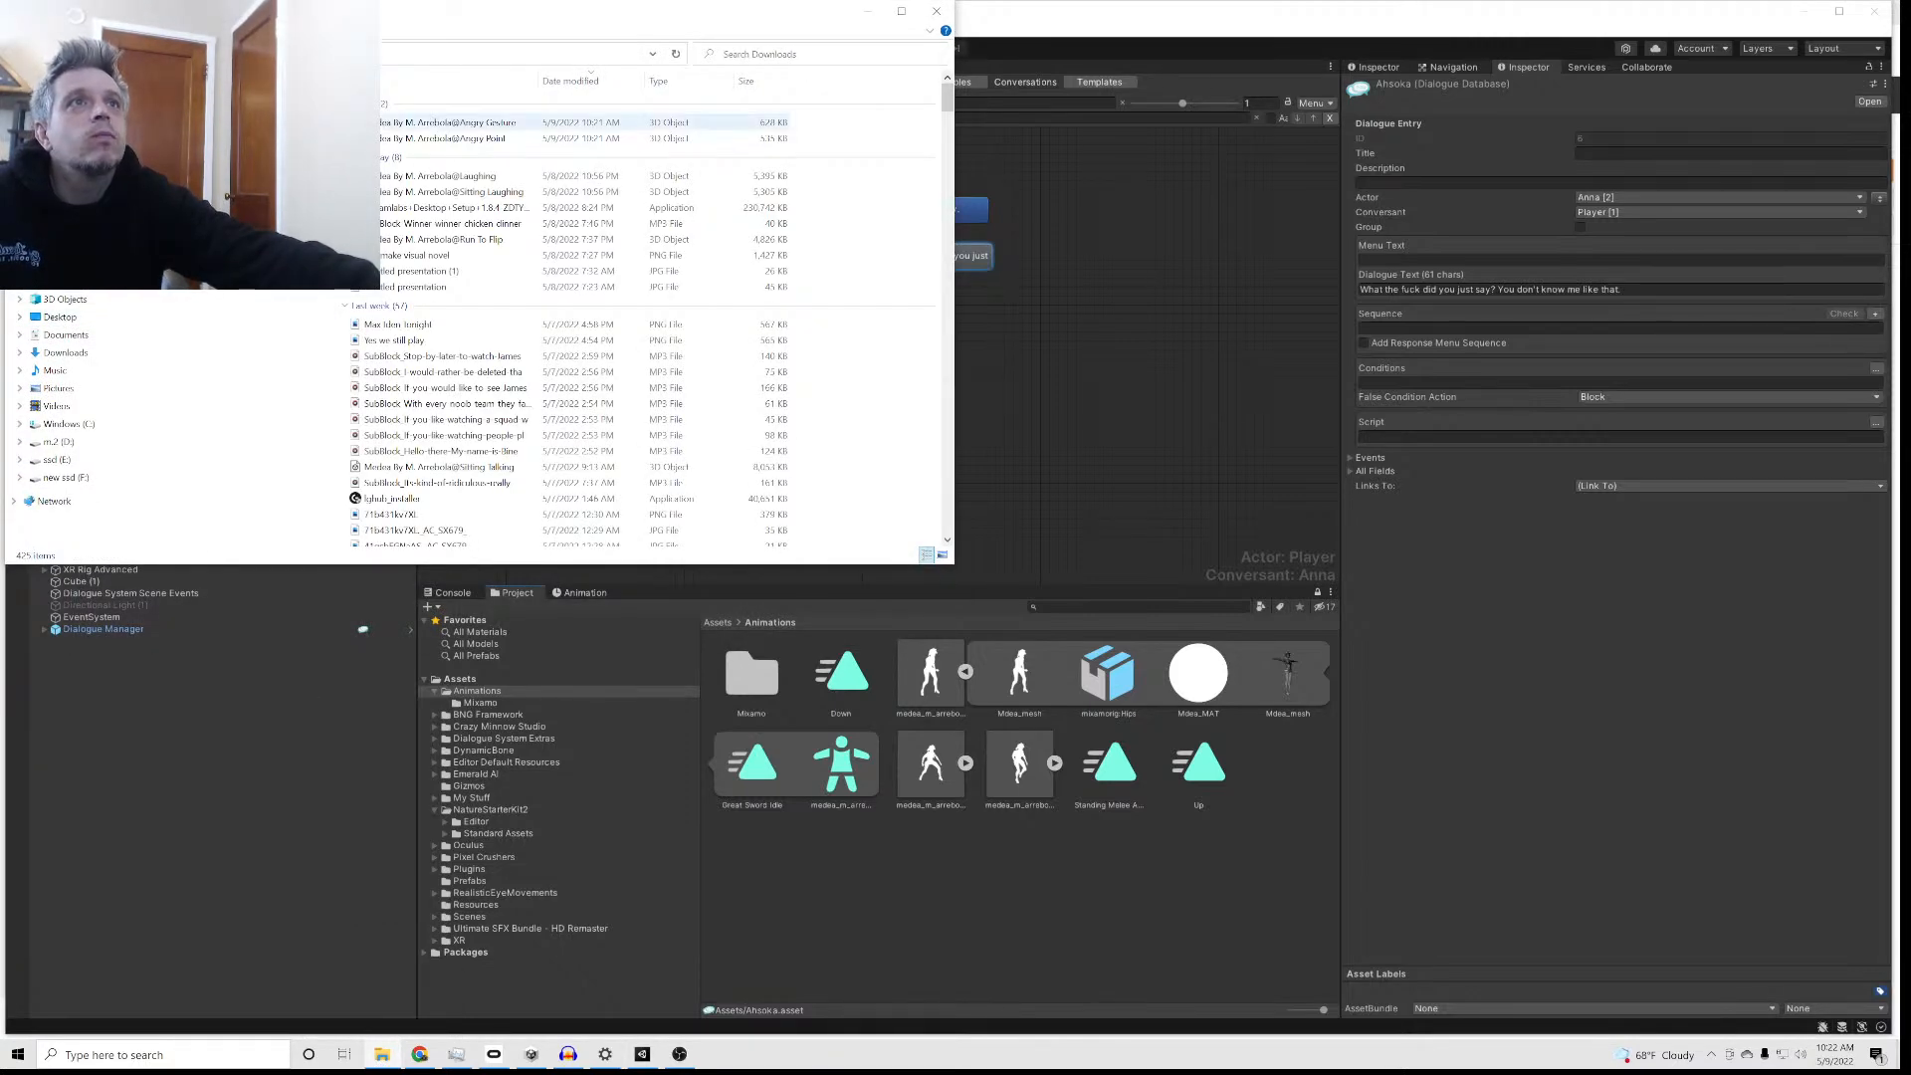
click(388, 122)
shift+click(384, 140)
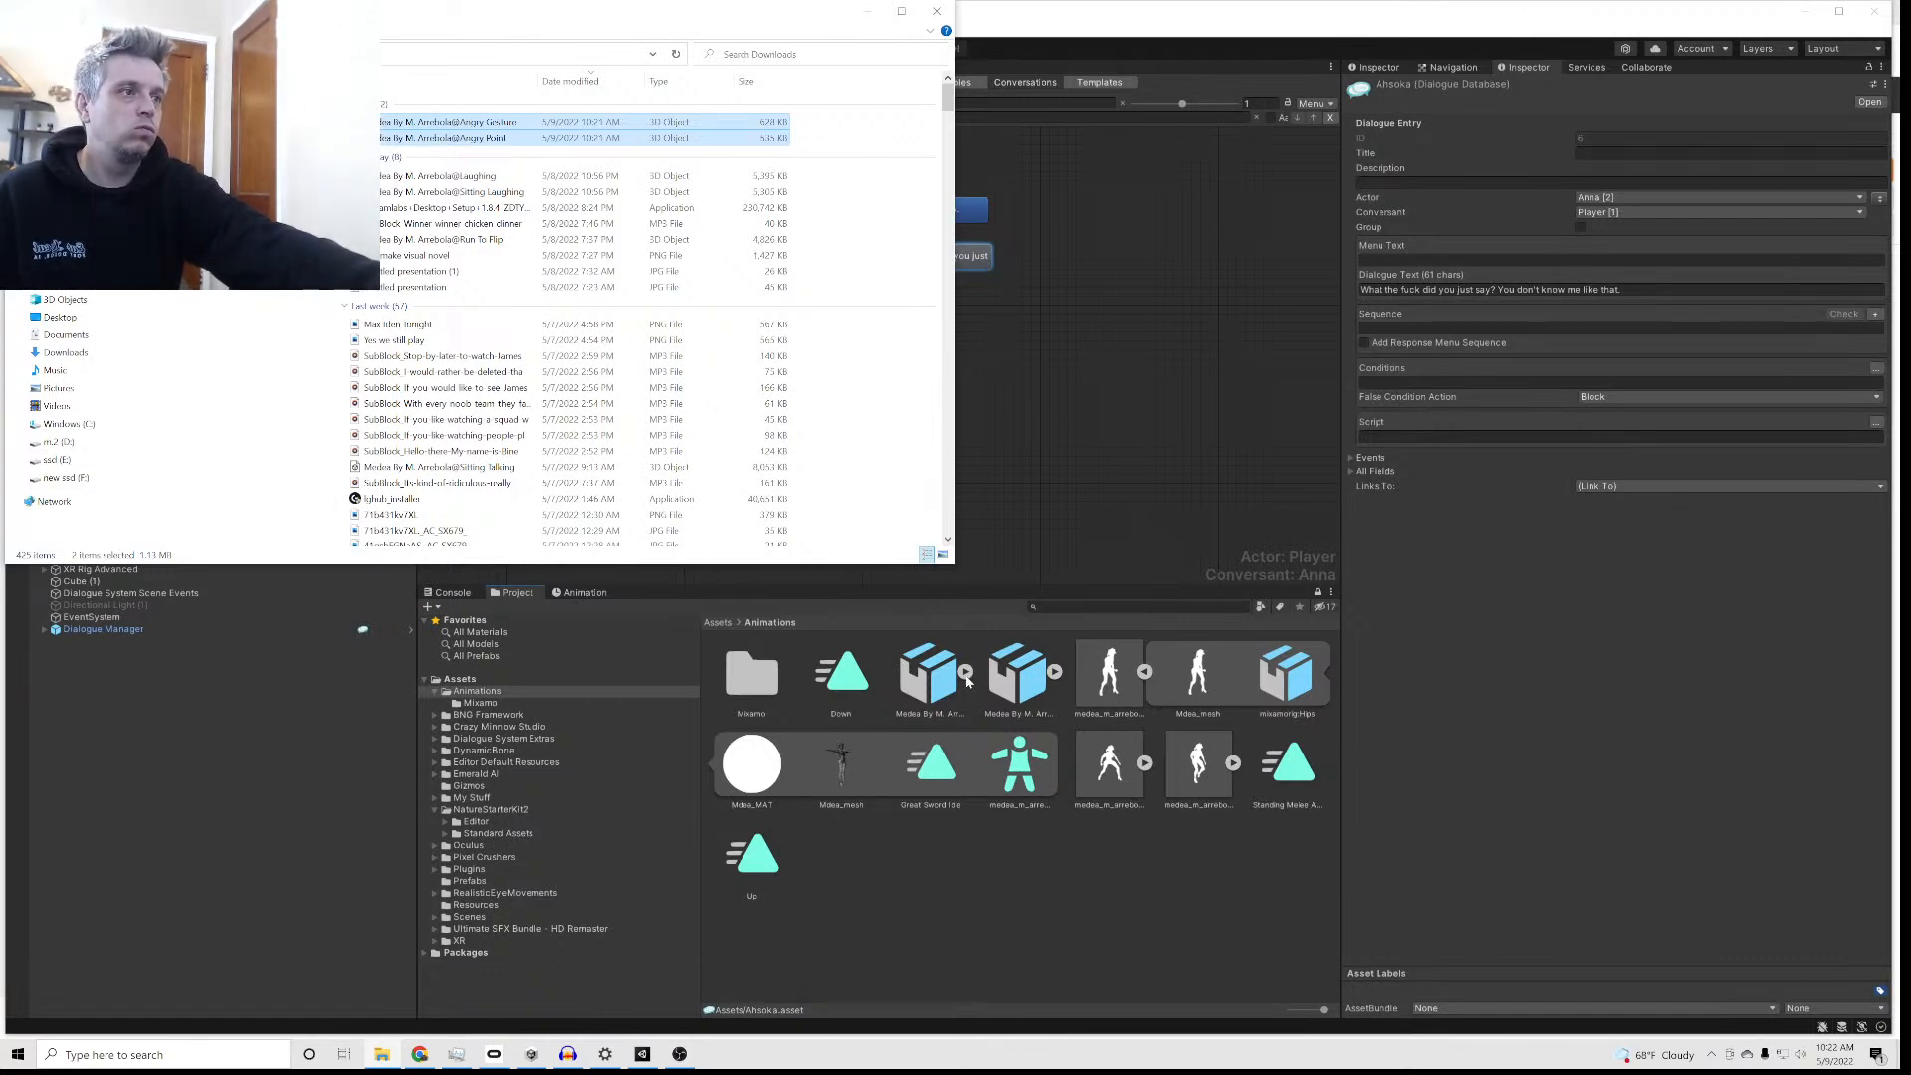
Step: Duplicate the Angry Gesture clip out of its imported FBX model as a standalone animation
click(967, 679)
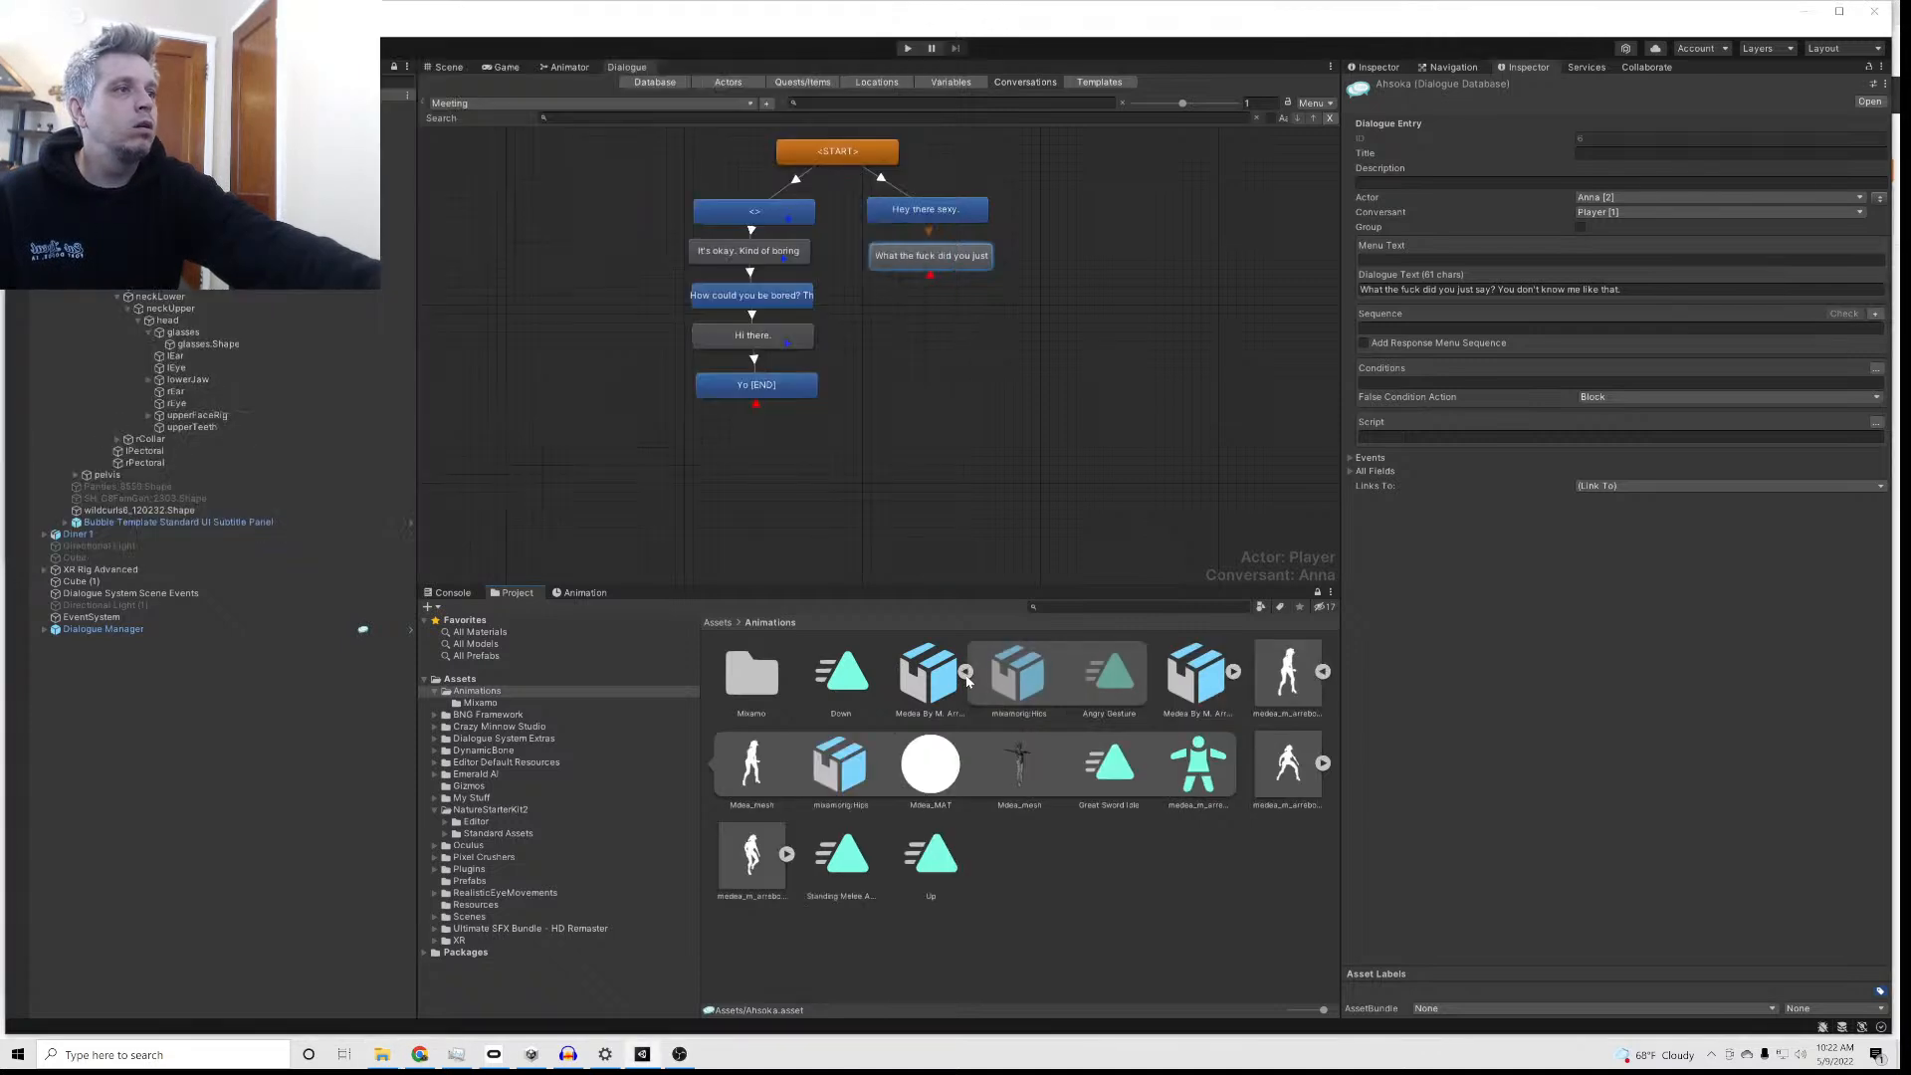
click(1110, 687)
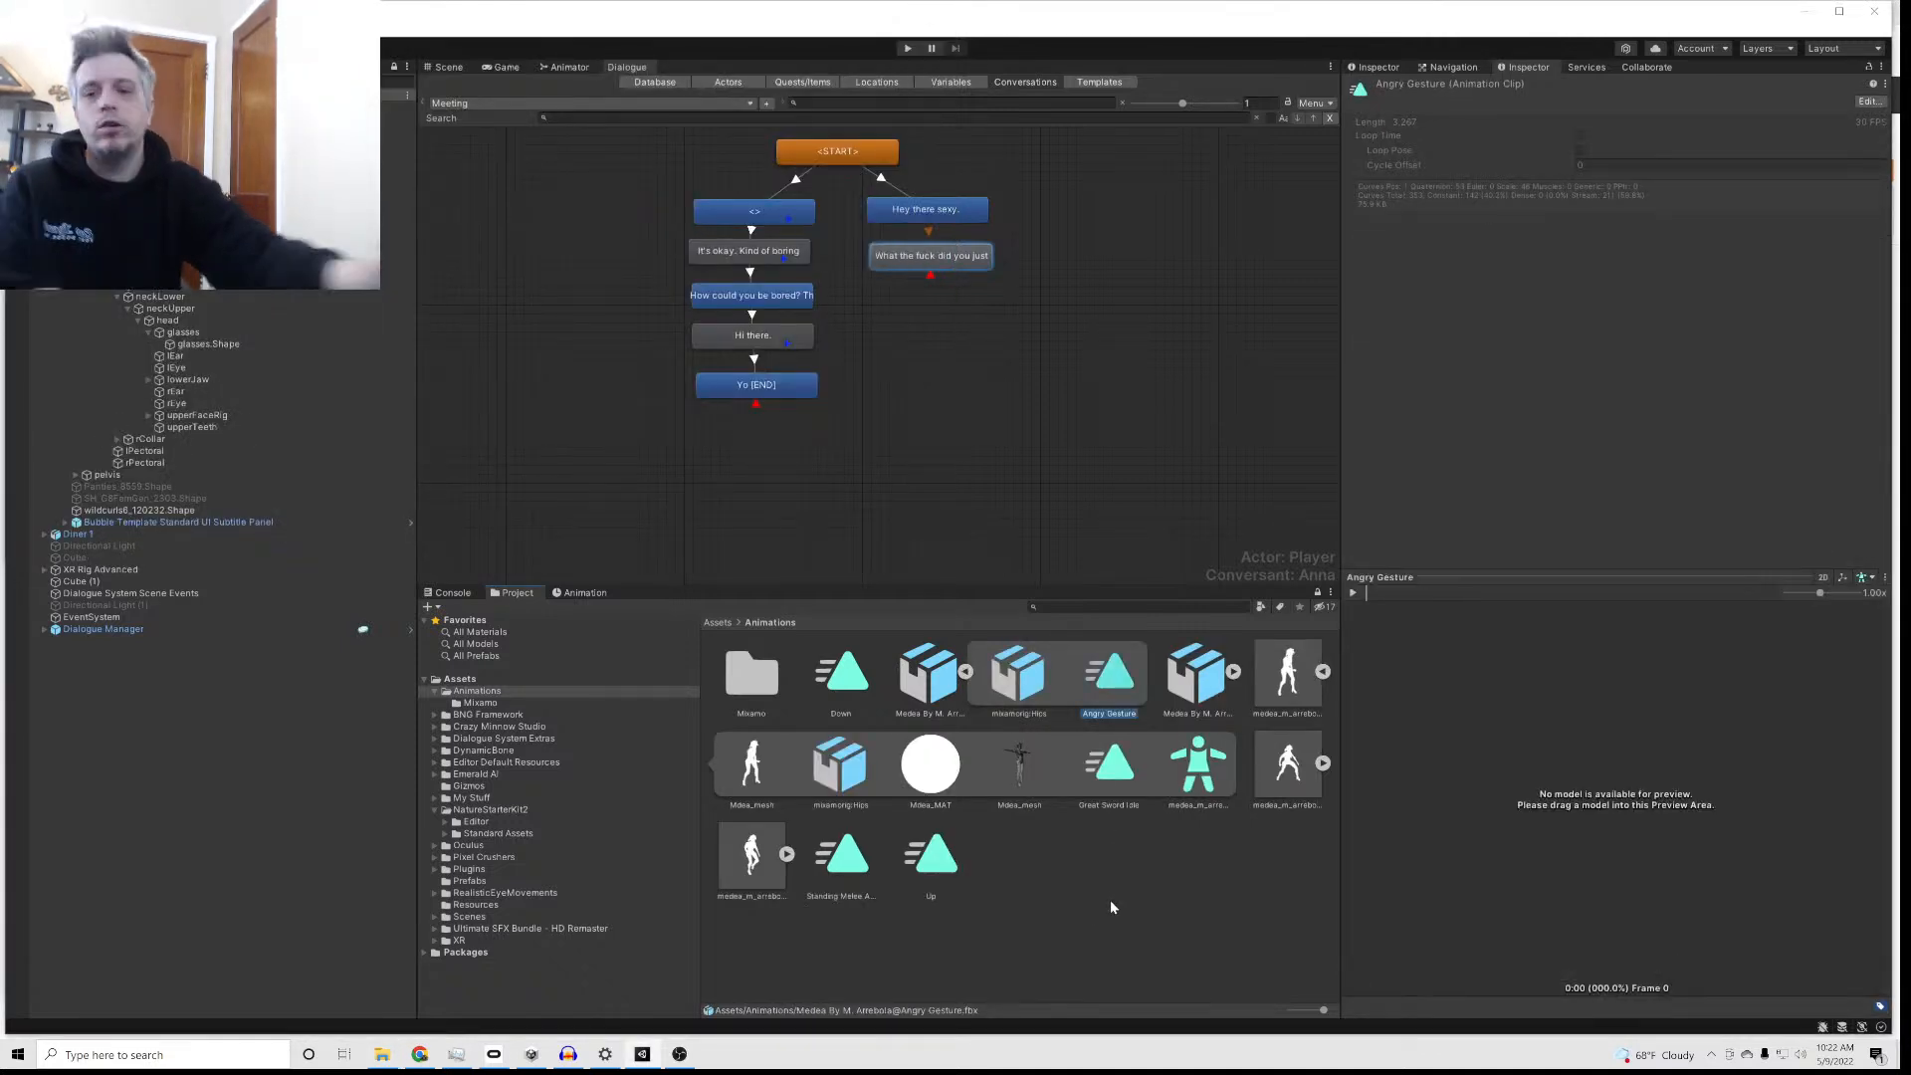
key(ctrl+d)
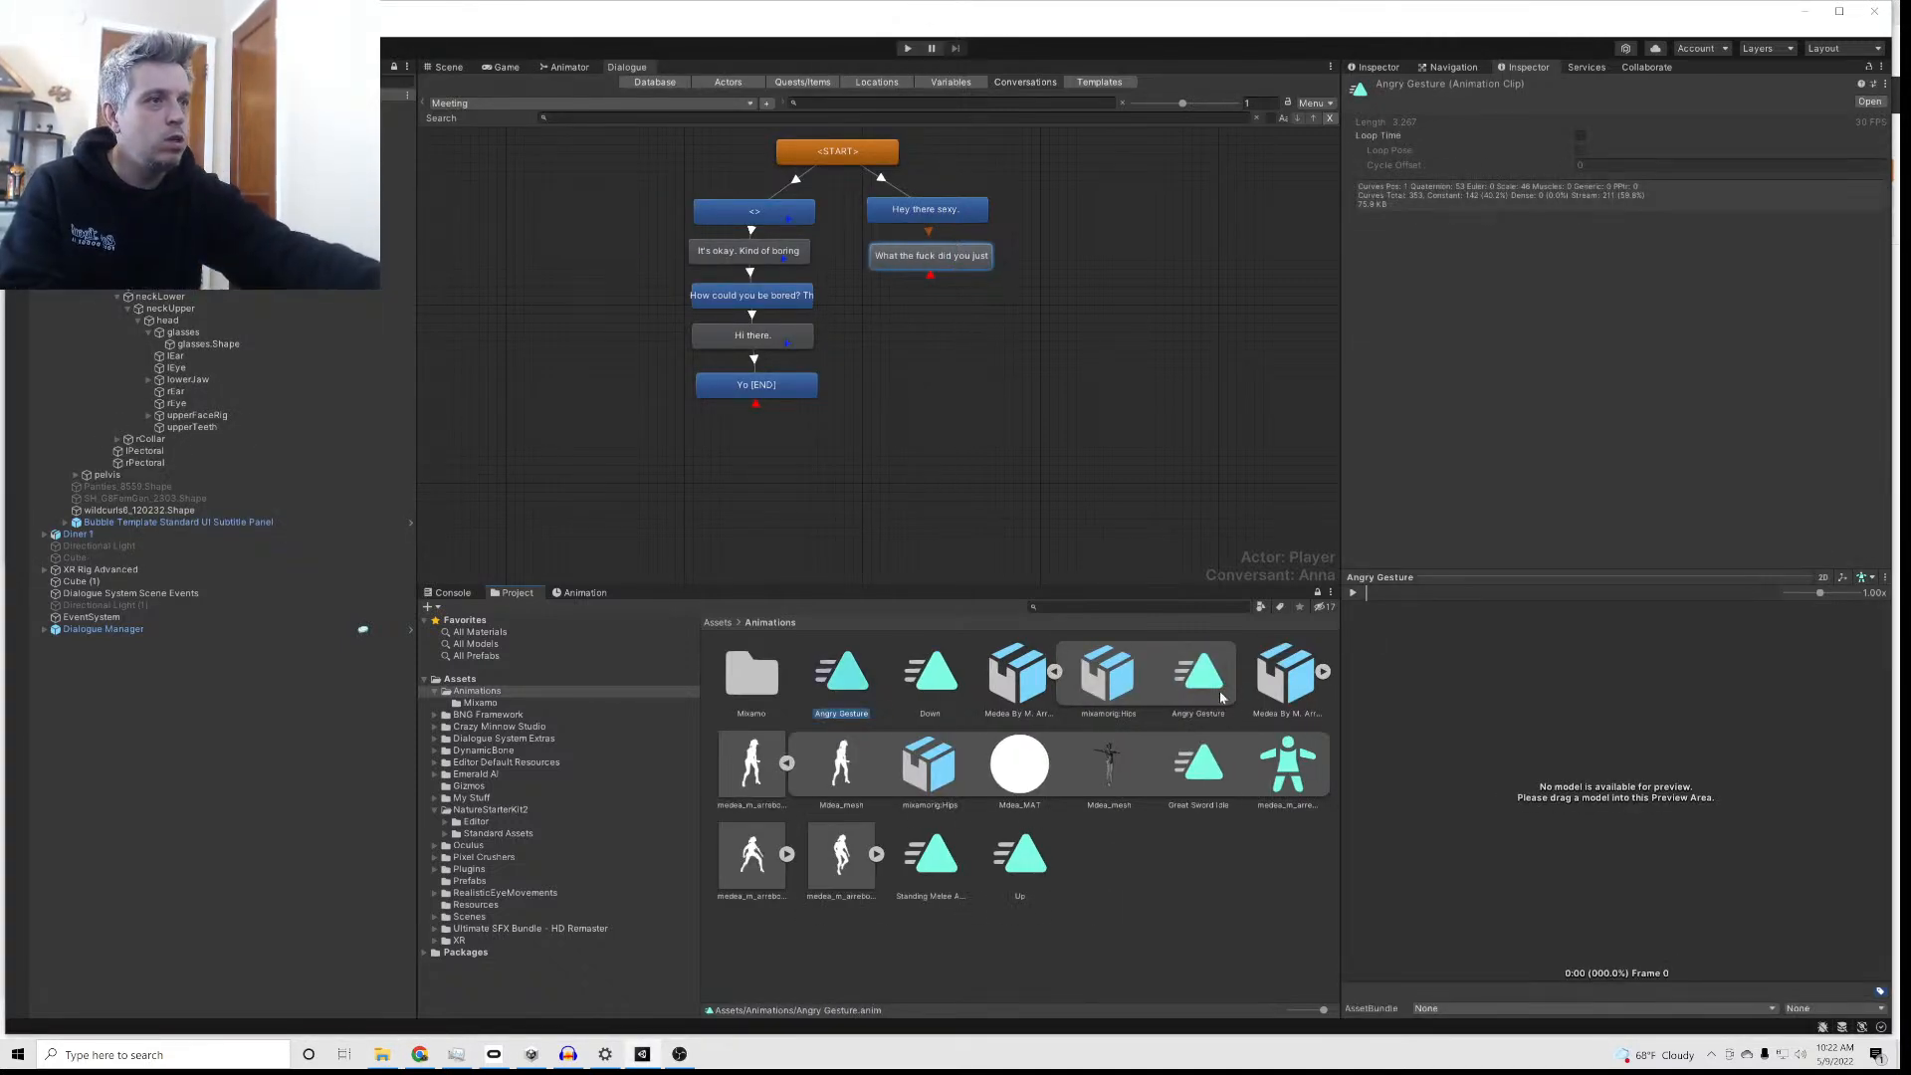
click(1053, 677)
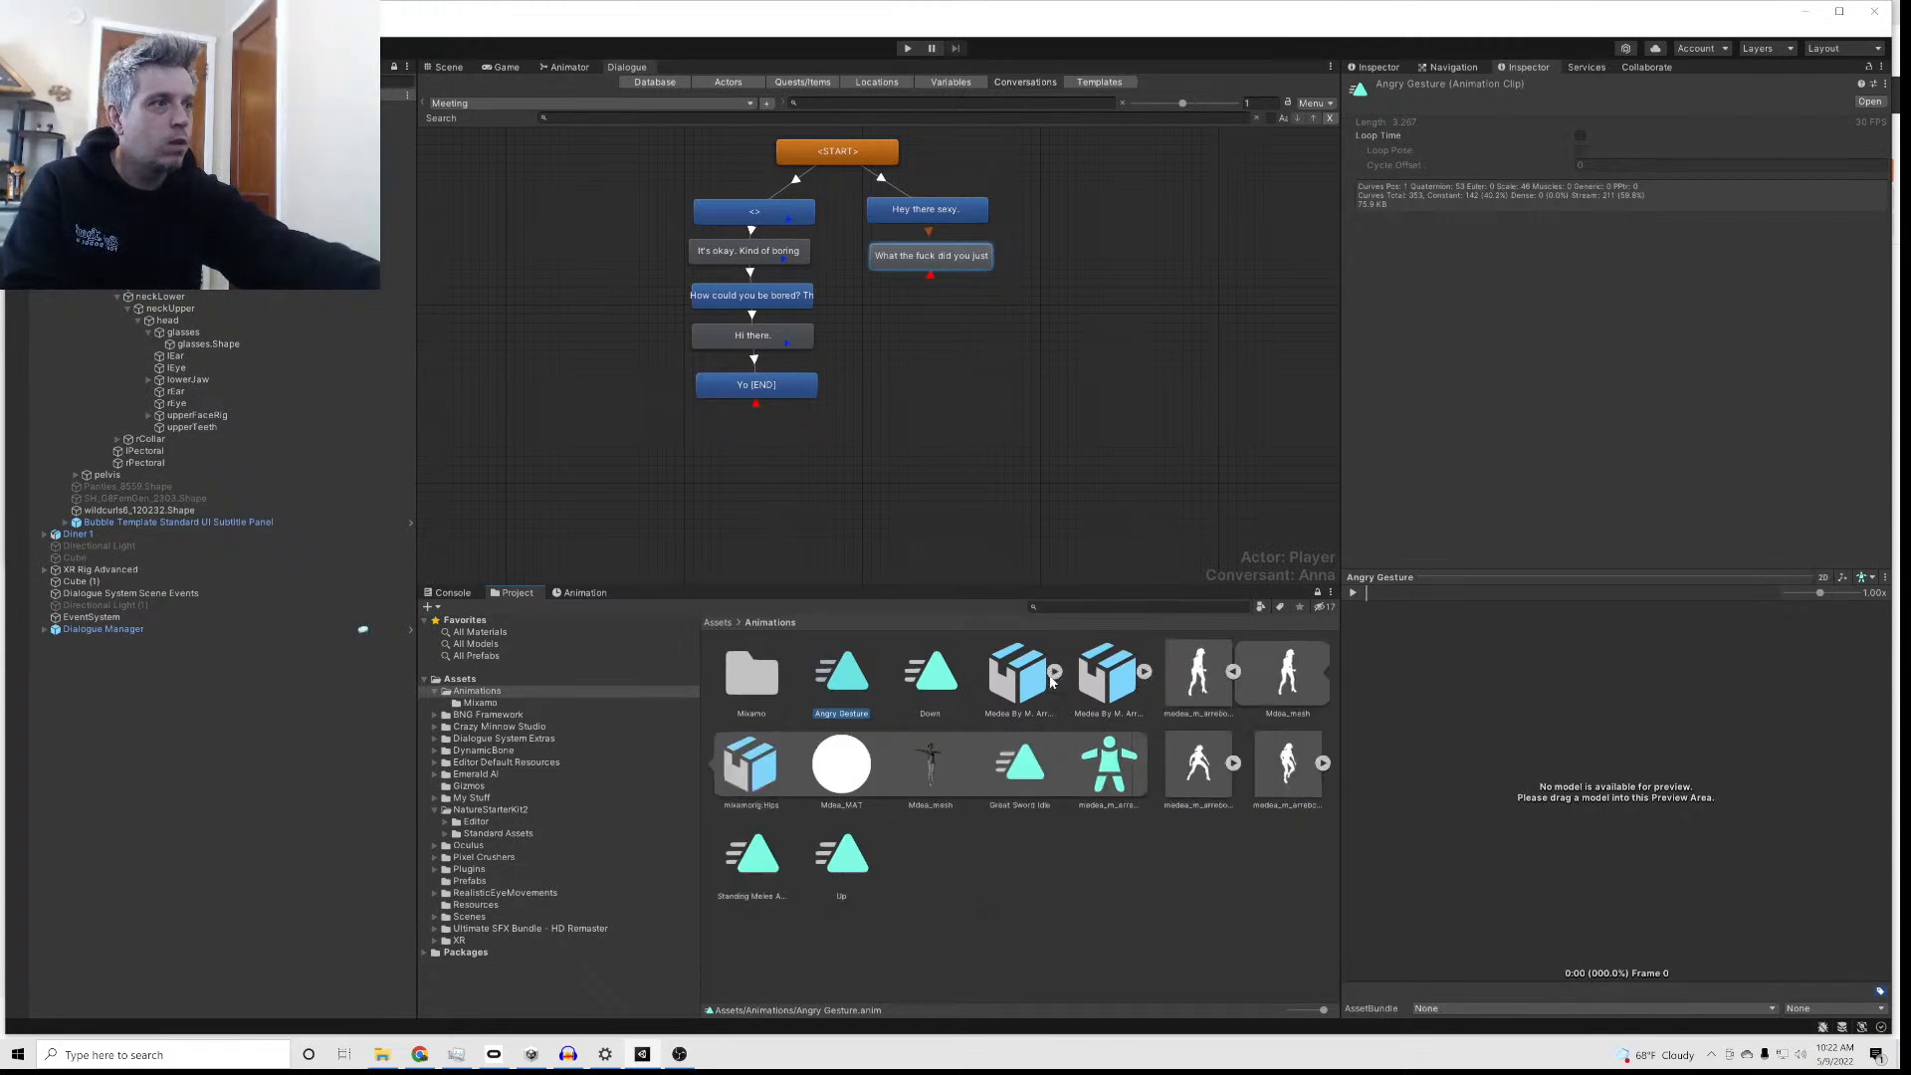
Step: Duplicate the Angry Point clip out of its FBX model and move both standalone clips into the Mixamo folder
click(1145, 672)
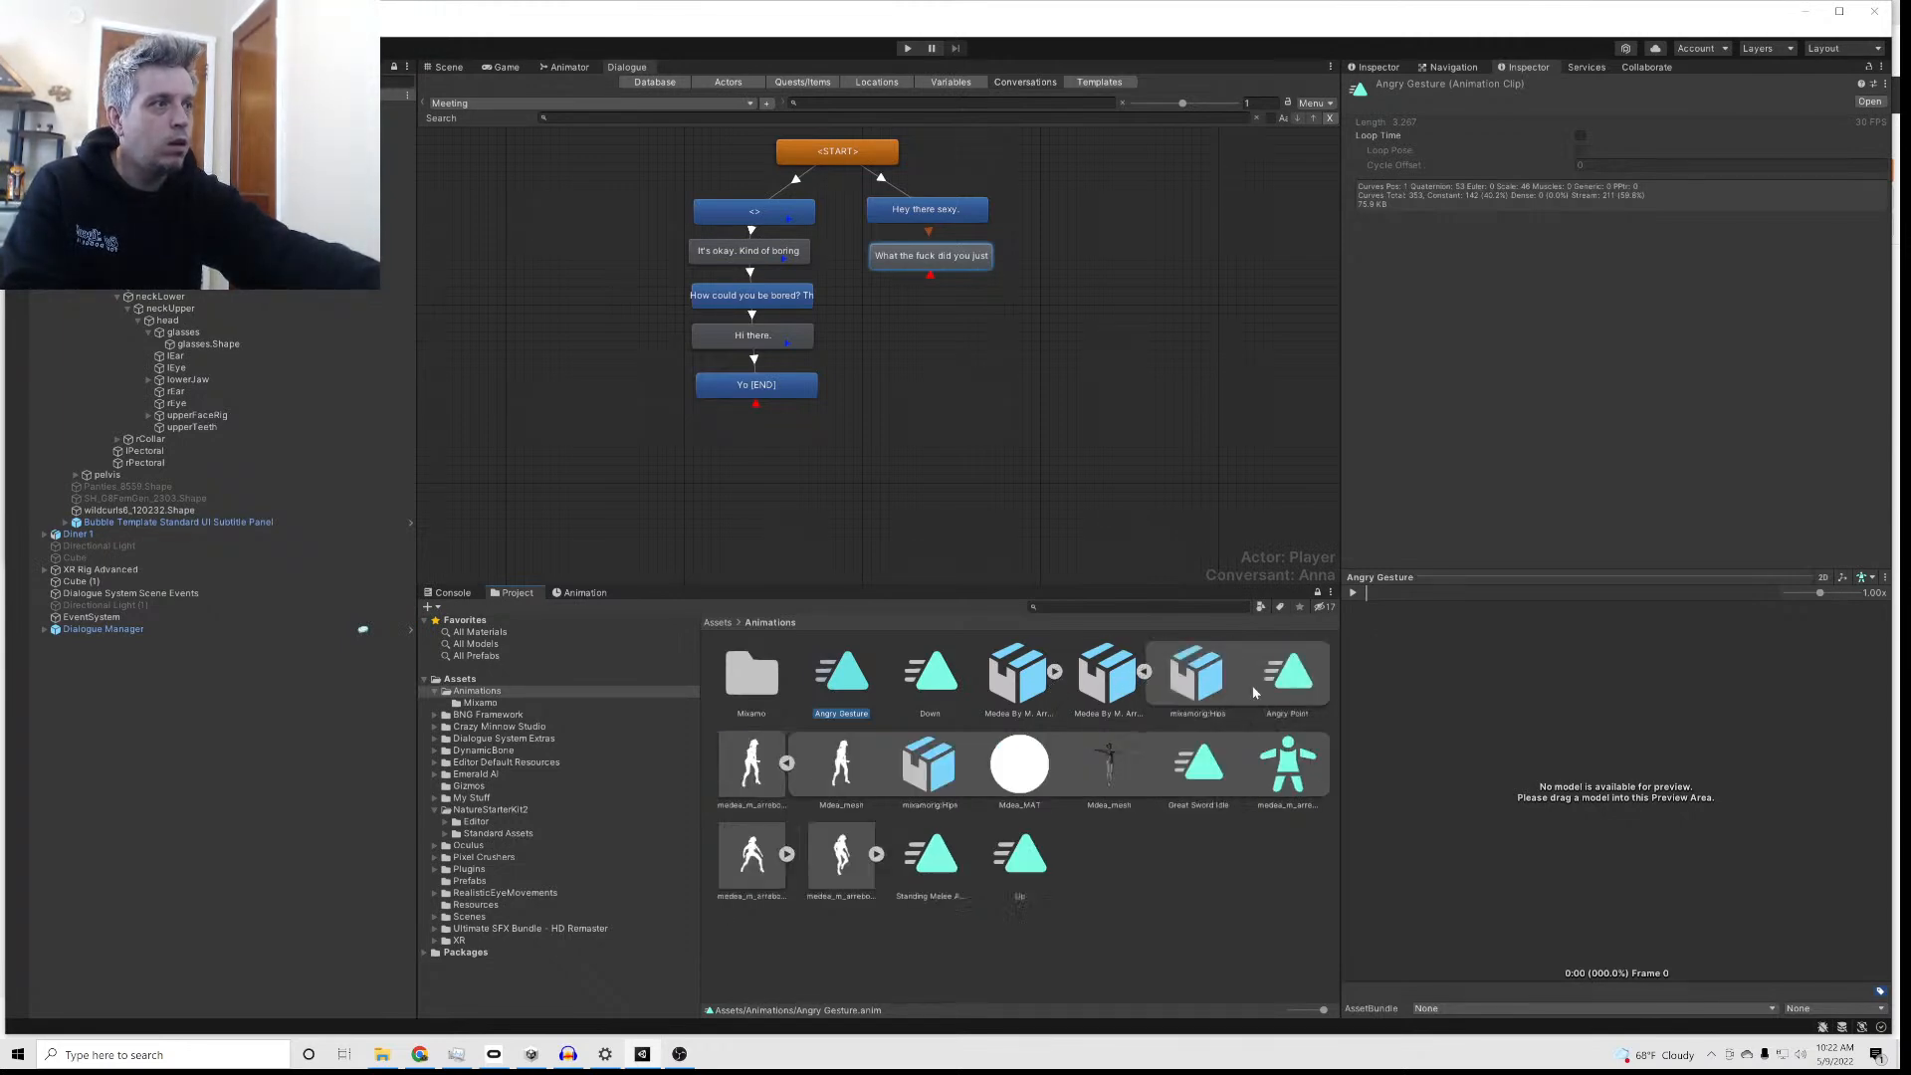
click(1285, 685)
key(ctrl+d)
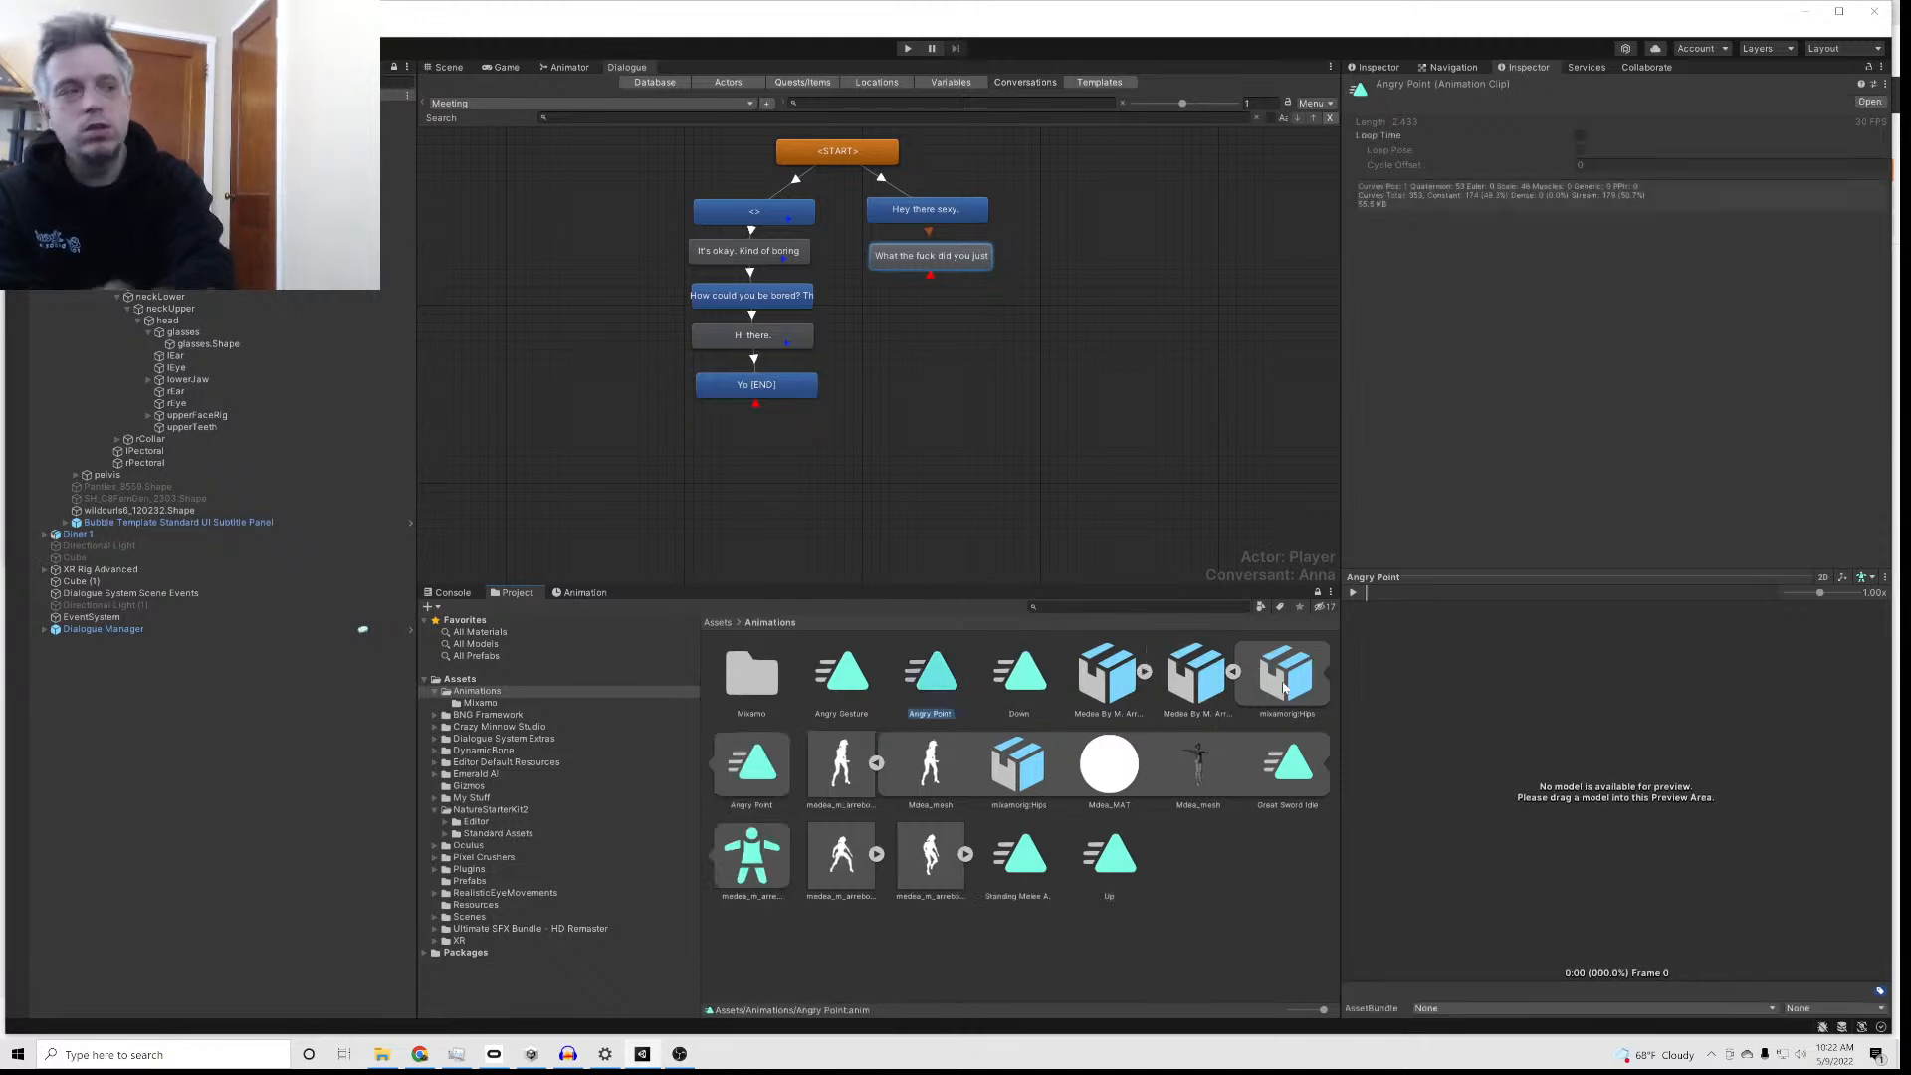
drag(848, 680, 756, 693)
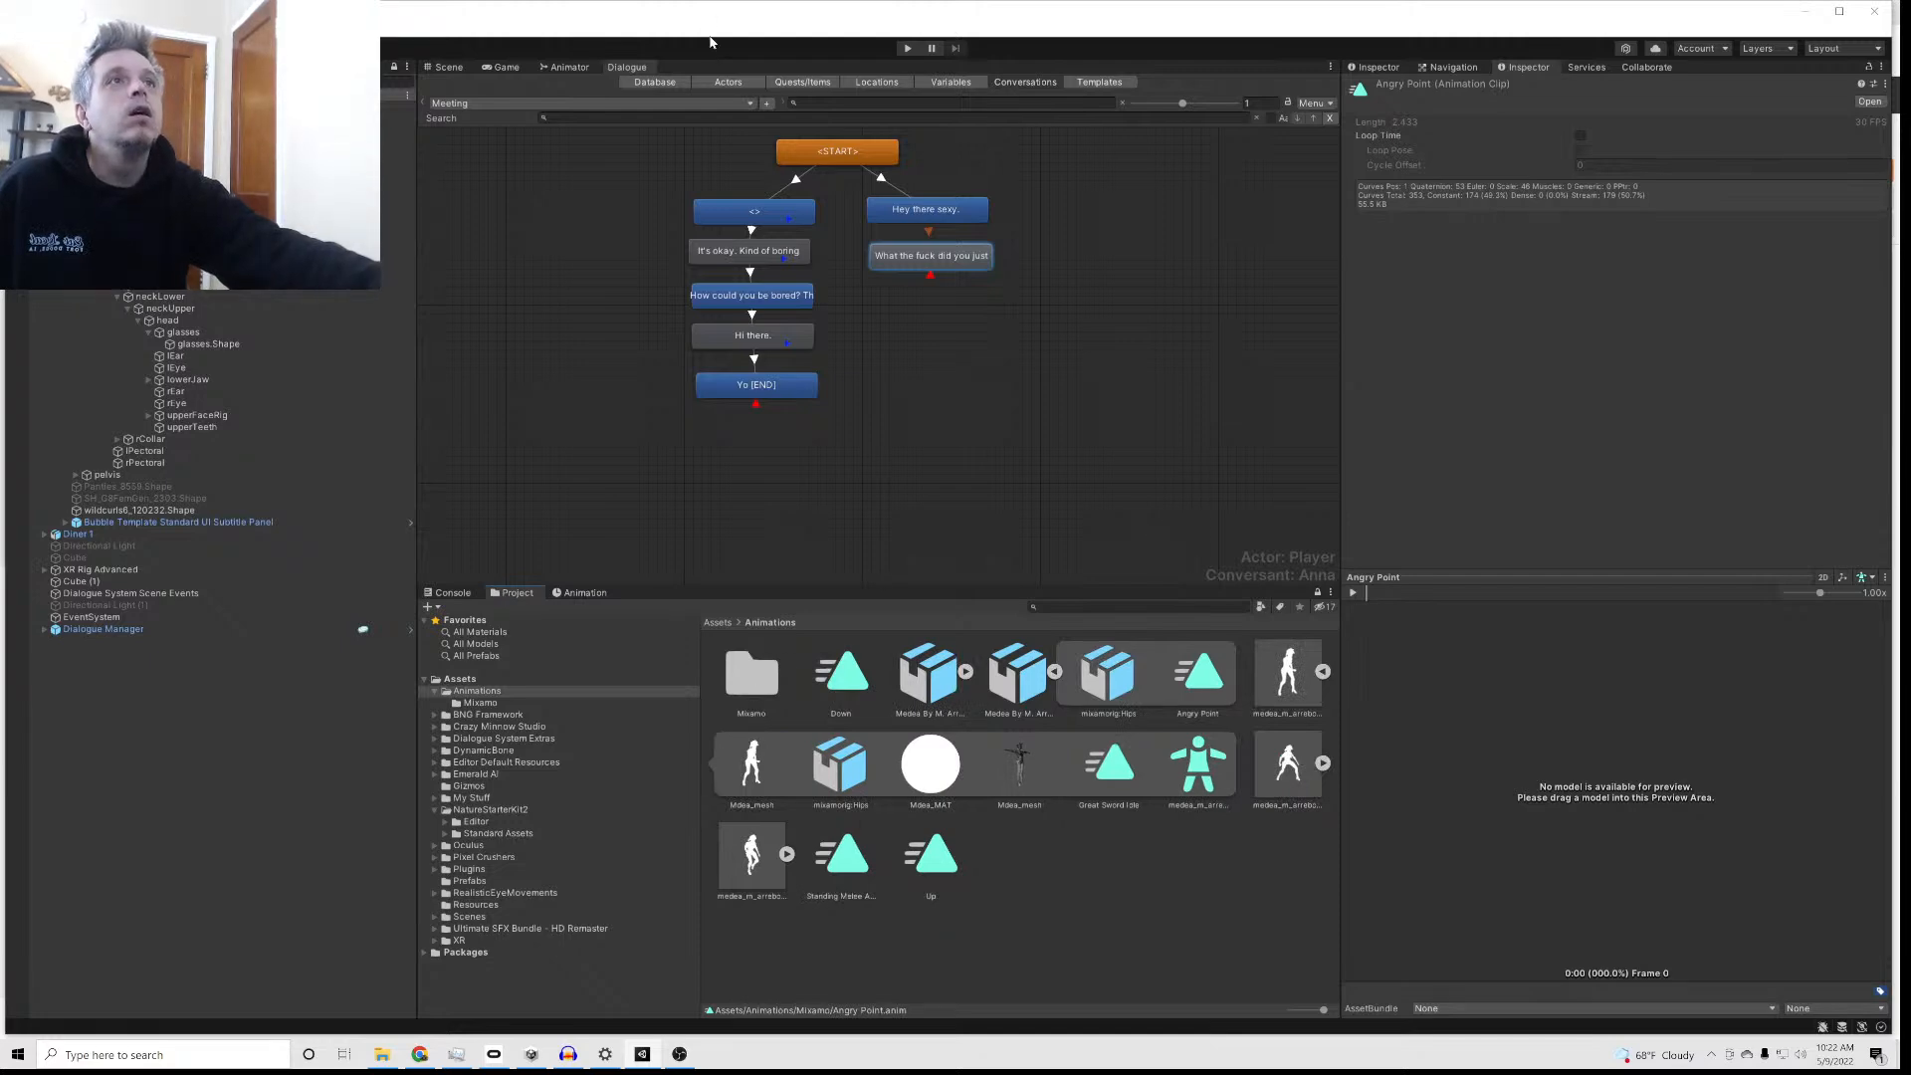
Step: Tidy the Entry and default states in the Idle animator controller and add the Angry Gesture and Angry Point clips as states
click(564, 67)
drag(762, 384, 716, 366)
click(745, 273)
click(715, 349)
double_click(750, 684)
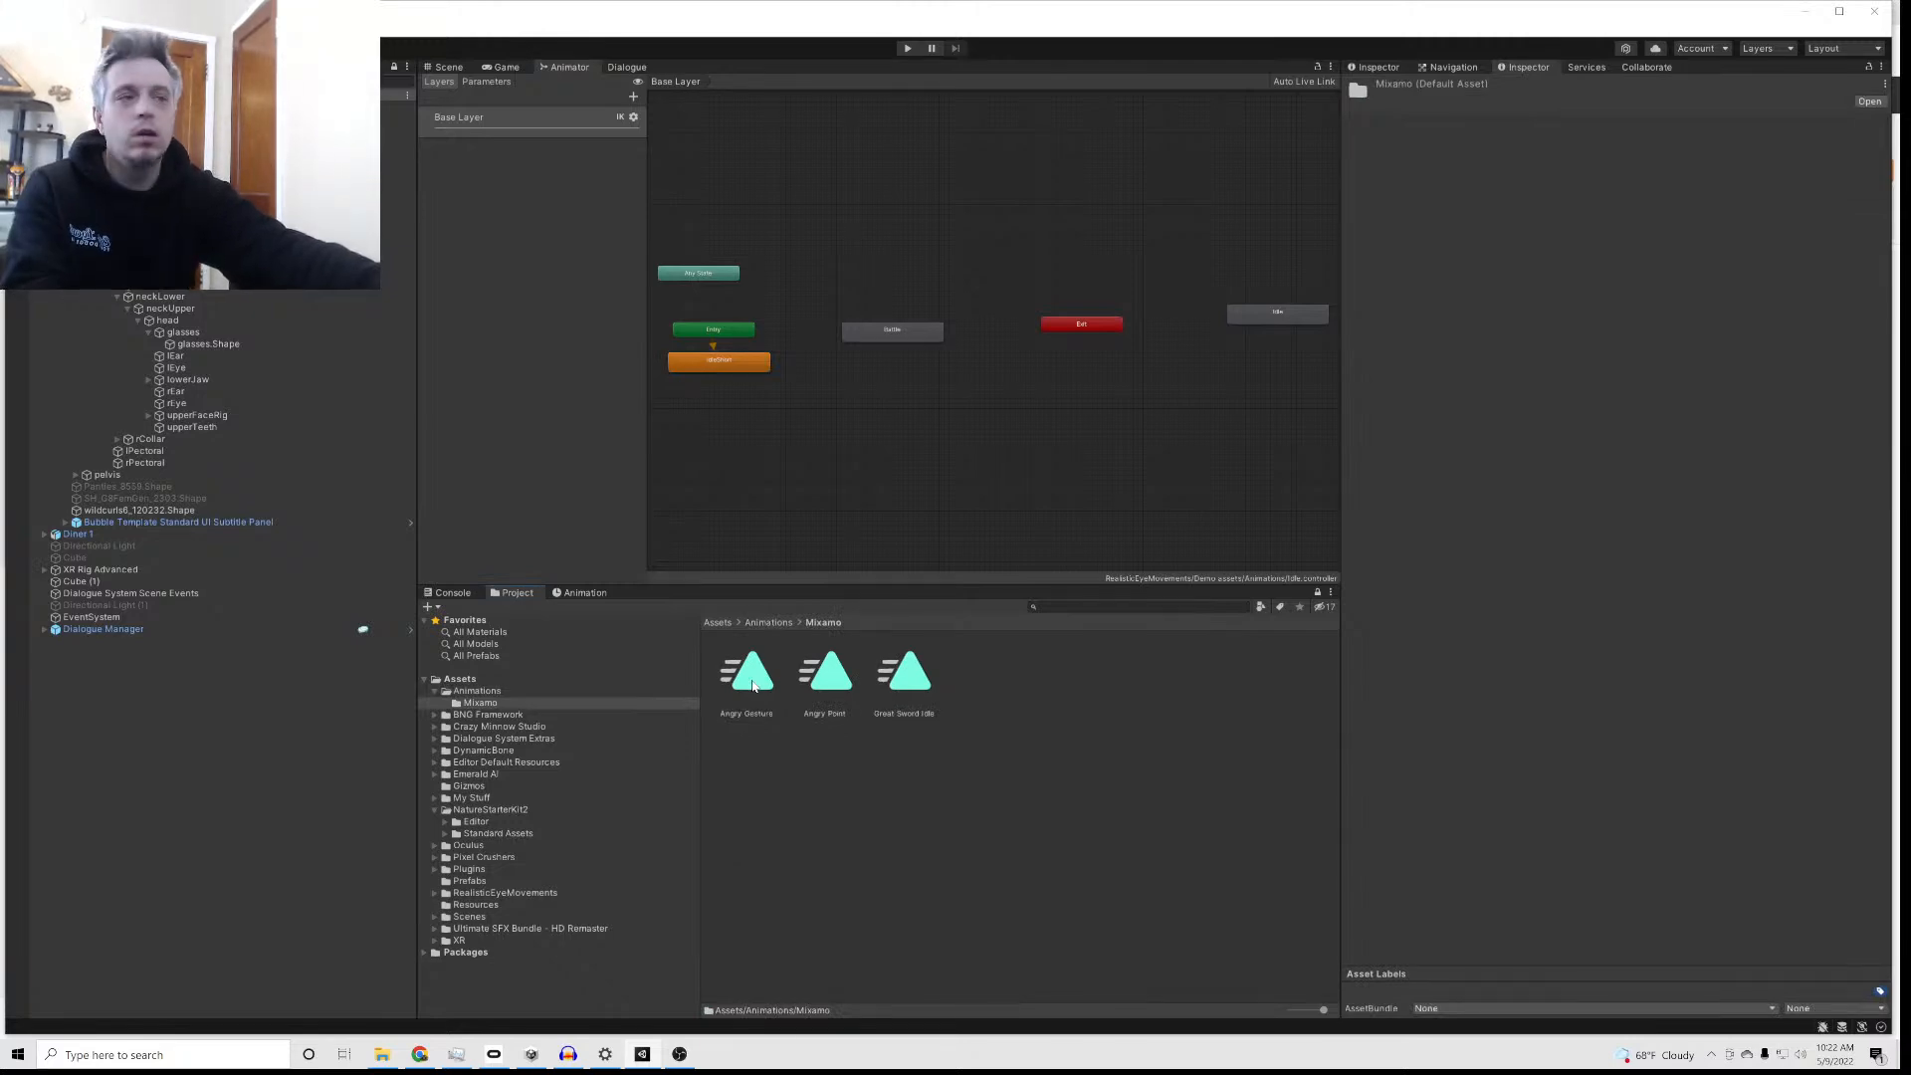
click(753, 683)
ctrl+click(834, 690)
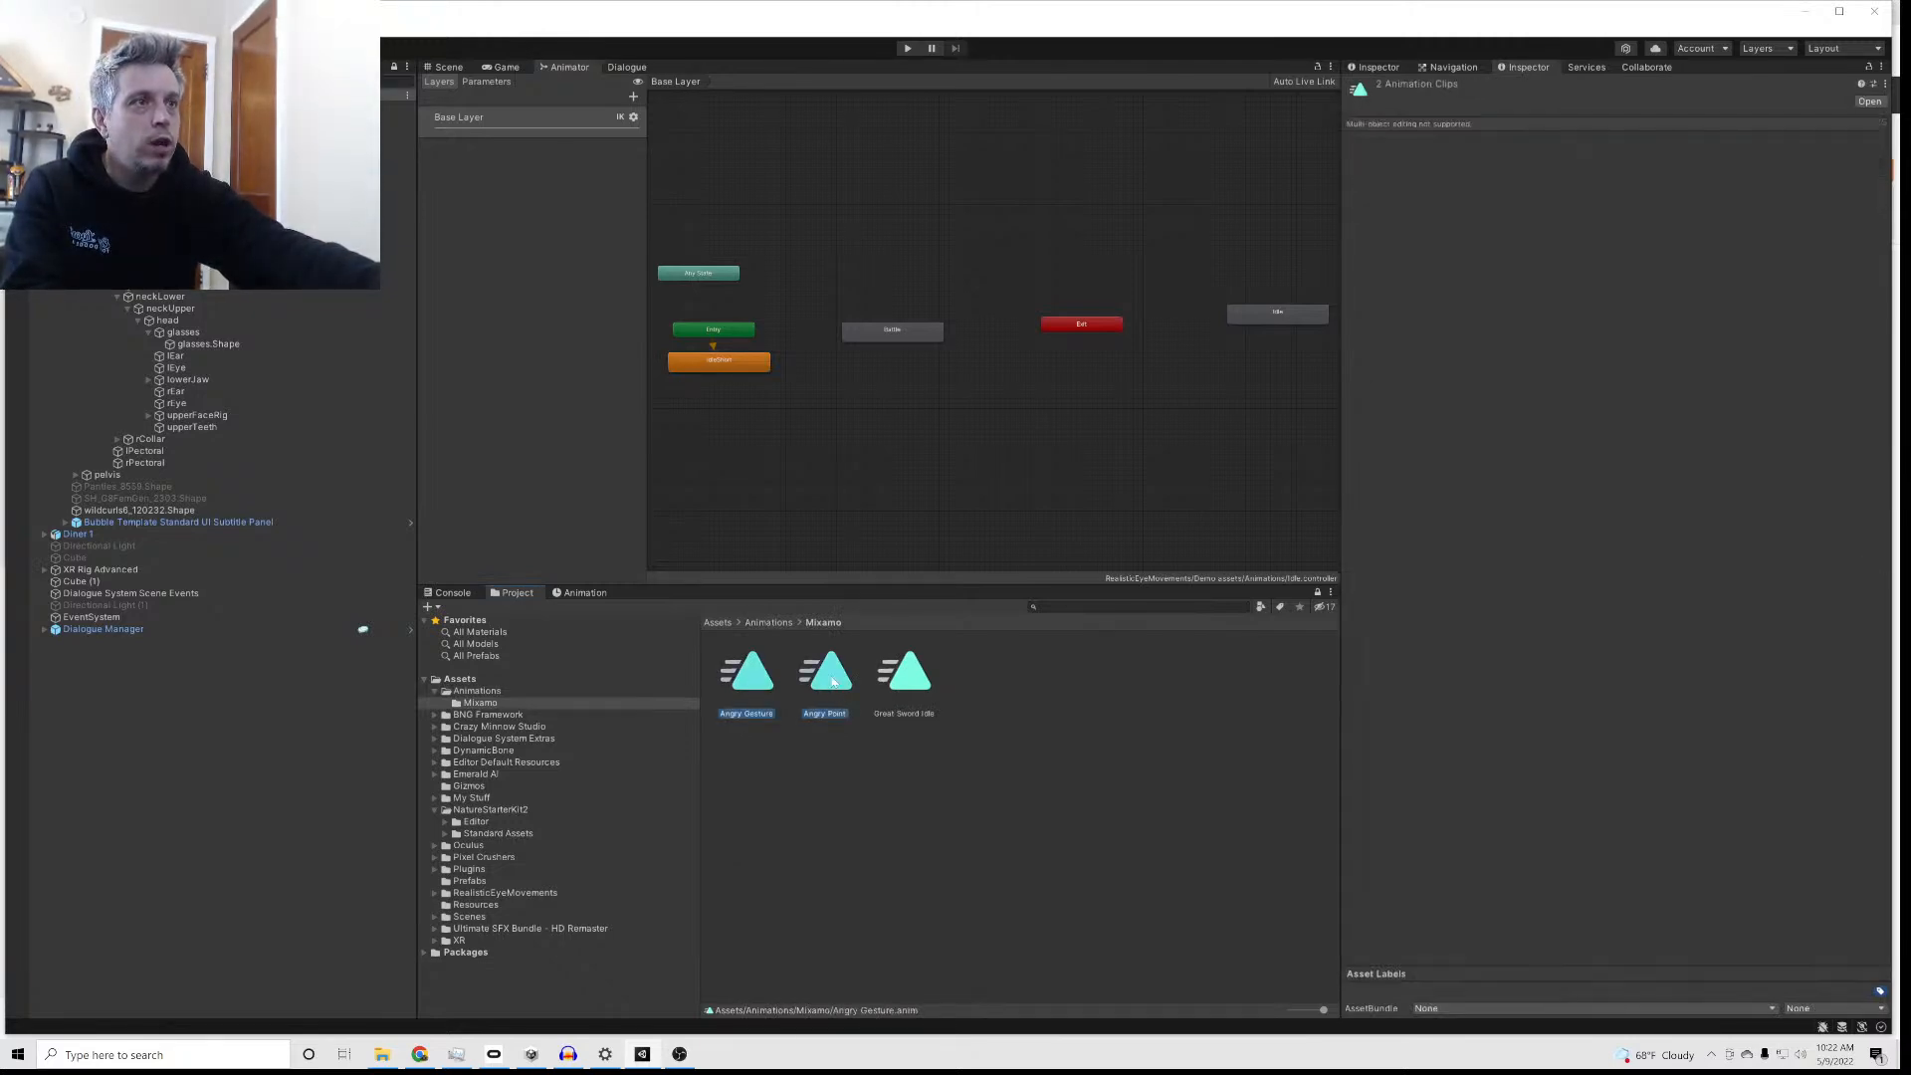
drag(834, 690, 833, 448)
click(830, 450)
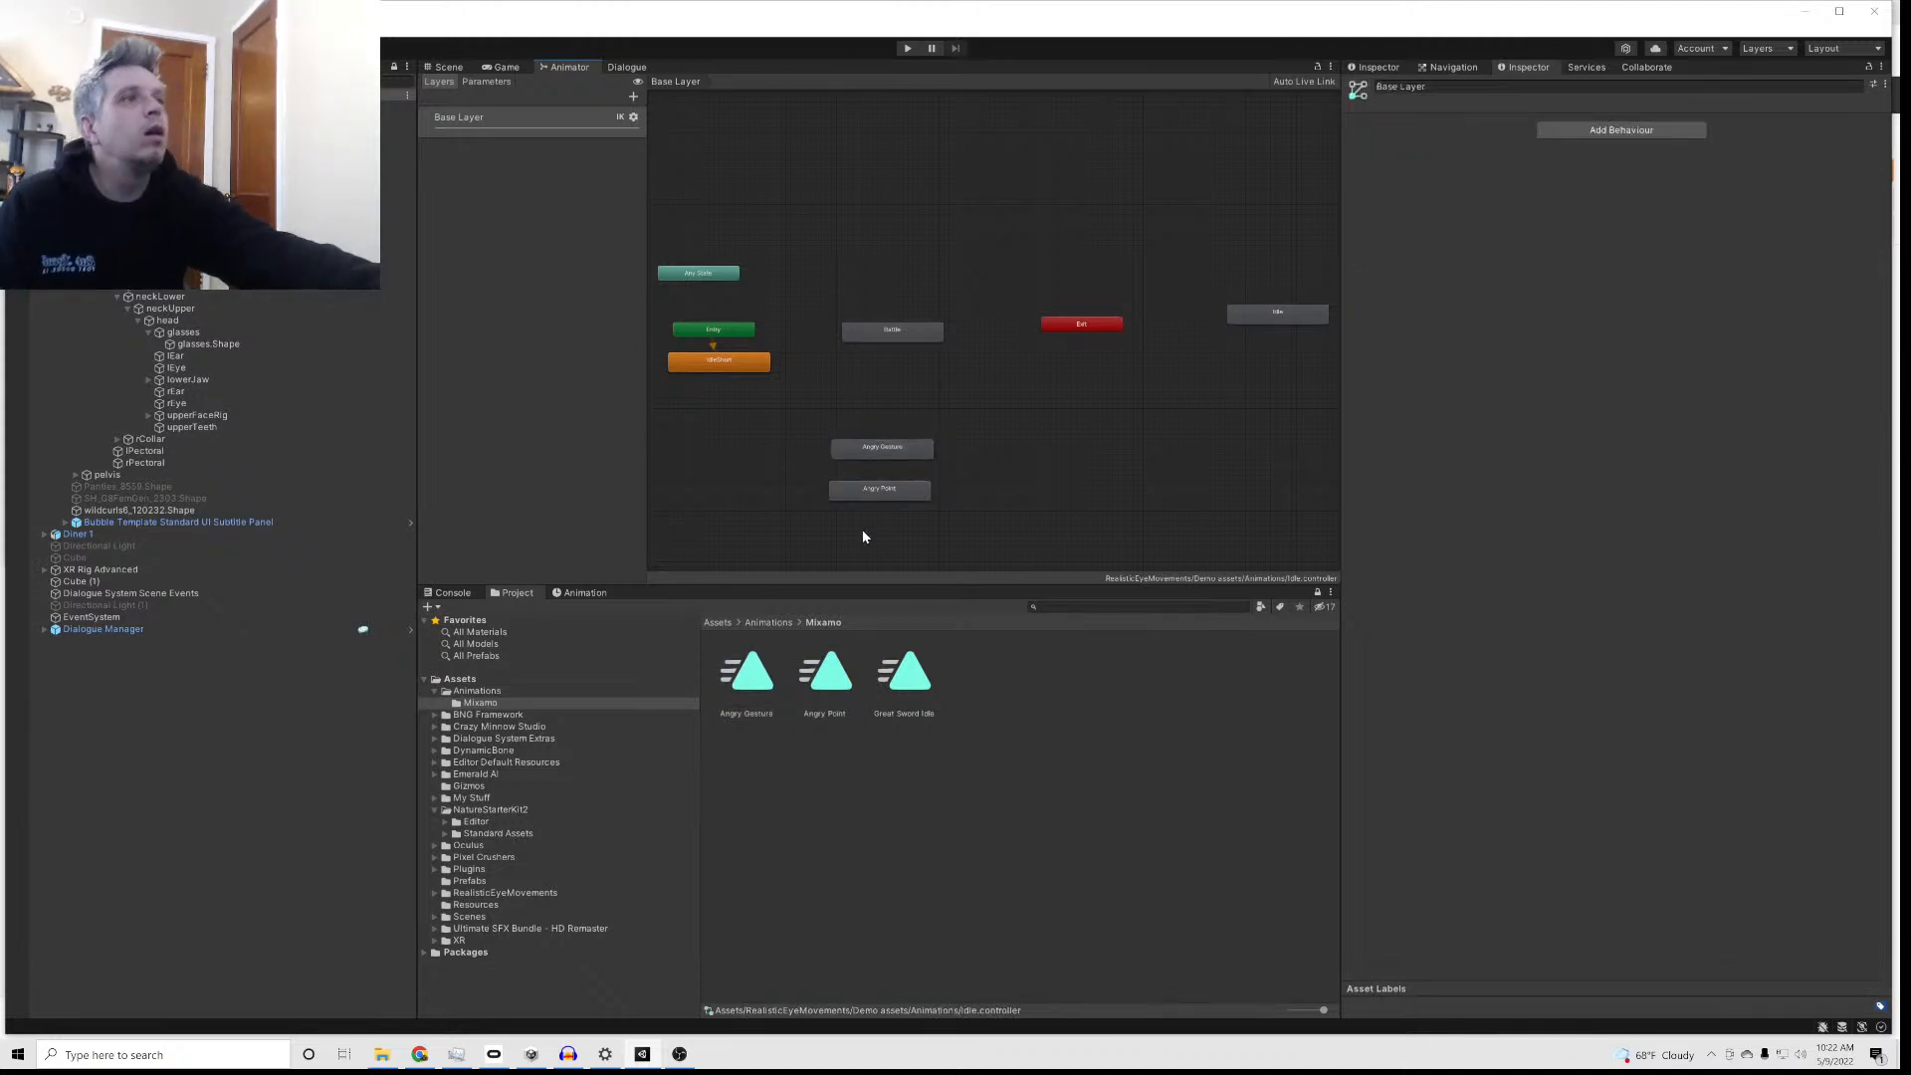
Step: Make a transition from the Angry Point state to Angry Gesture and align Angry Point beneath it
click(861, 497)
right_click(861, 497)
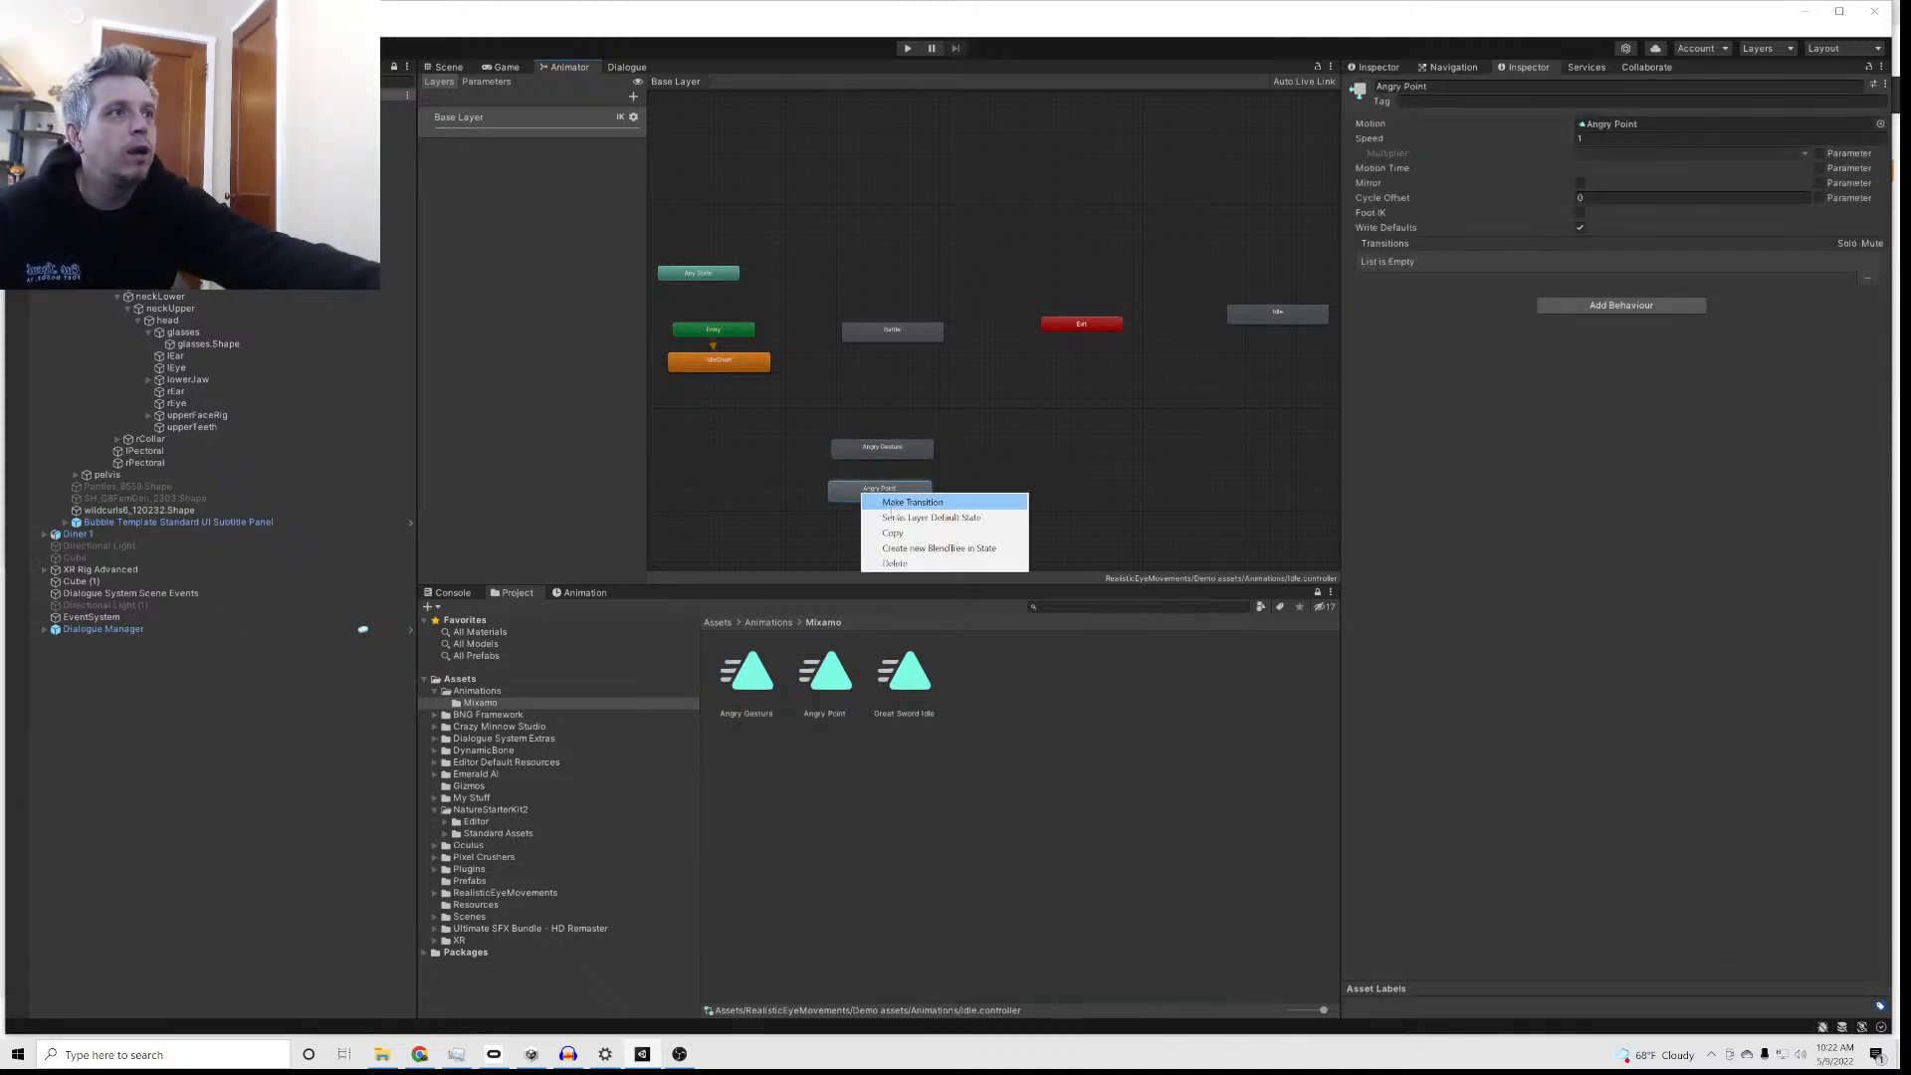
click(900, 502)
click(846, 453)
drag(886, 500, 889, 498)
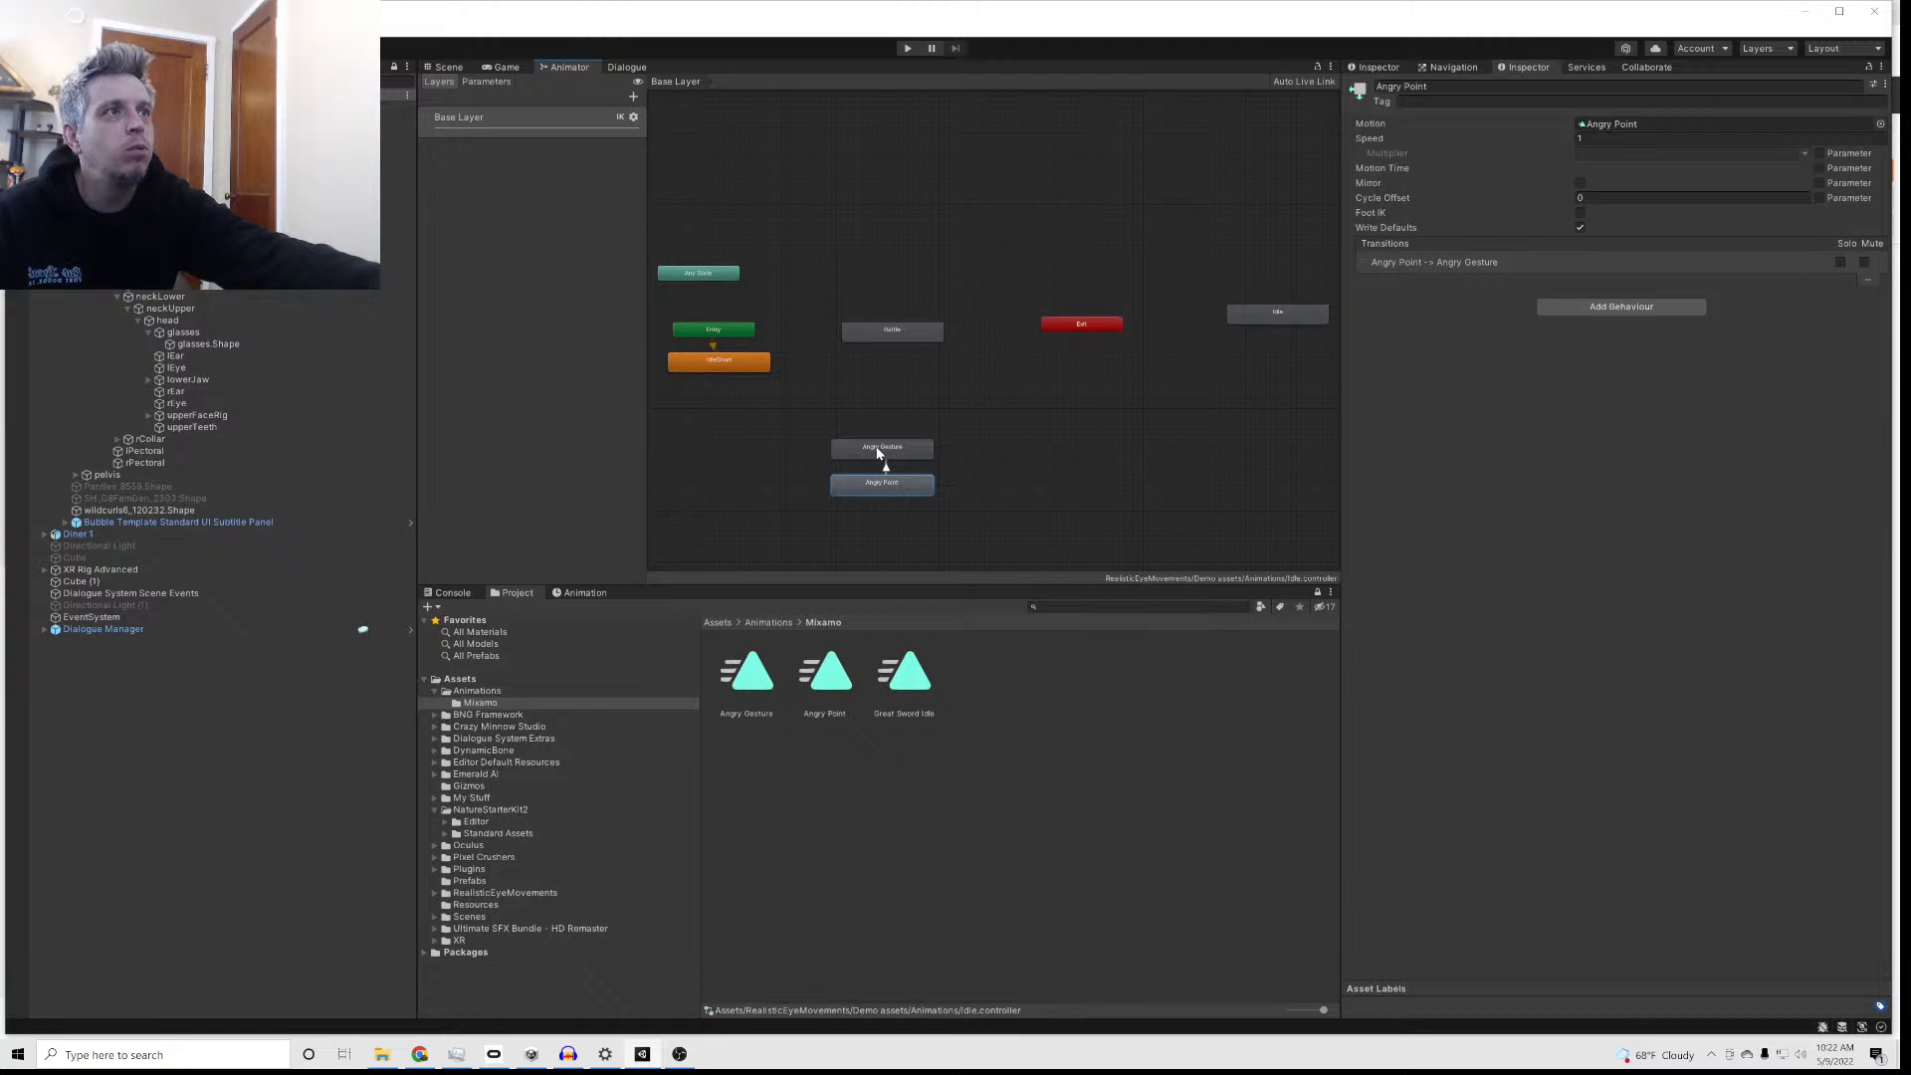
Step: Move both angry states below the default idle state and make a transition from Angry Gesture to that idle state
drag(877, 452, 750, 417)
drag(838, 488, 751, 430)
right_click(752, 430)
click(791, 435)
click(725, 366)
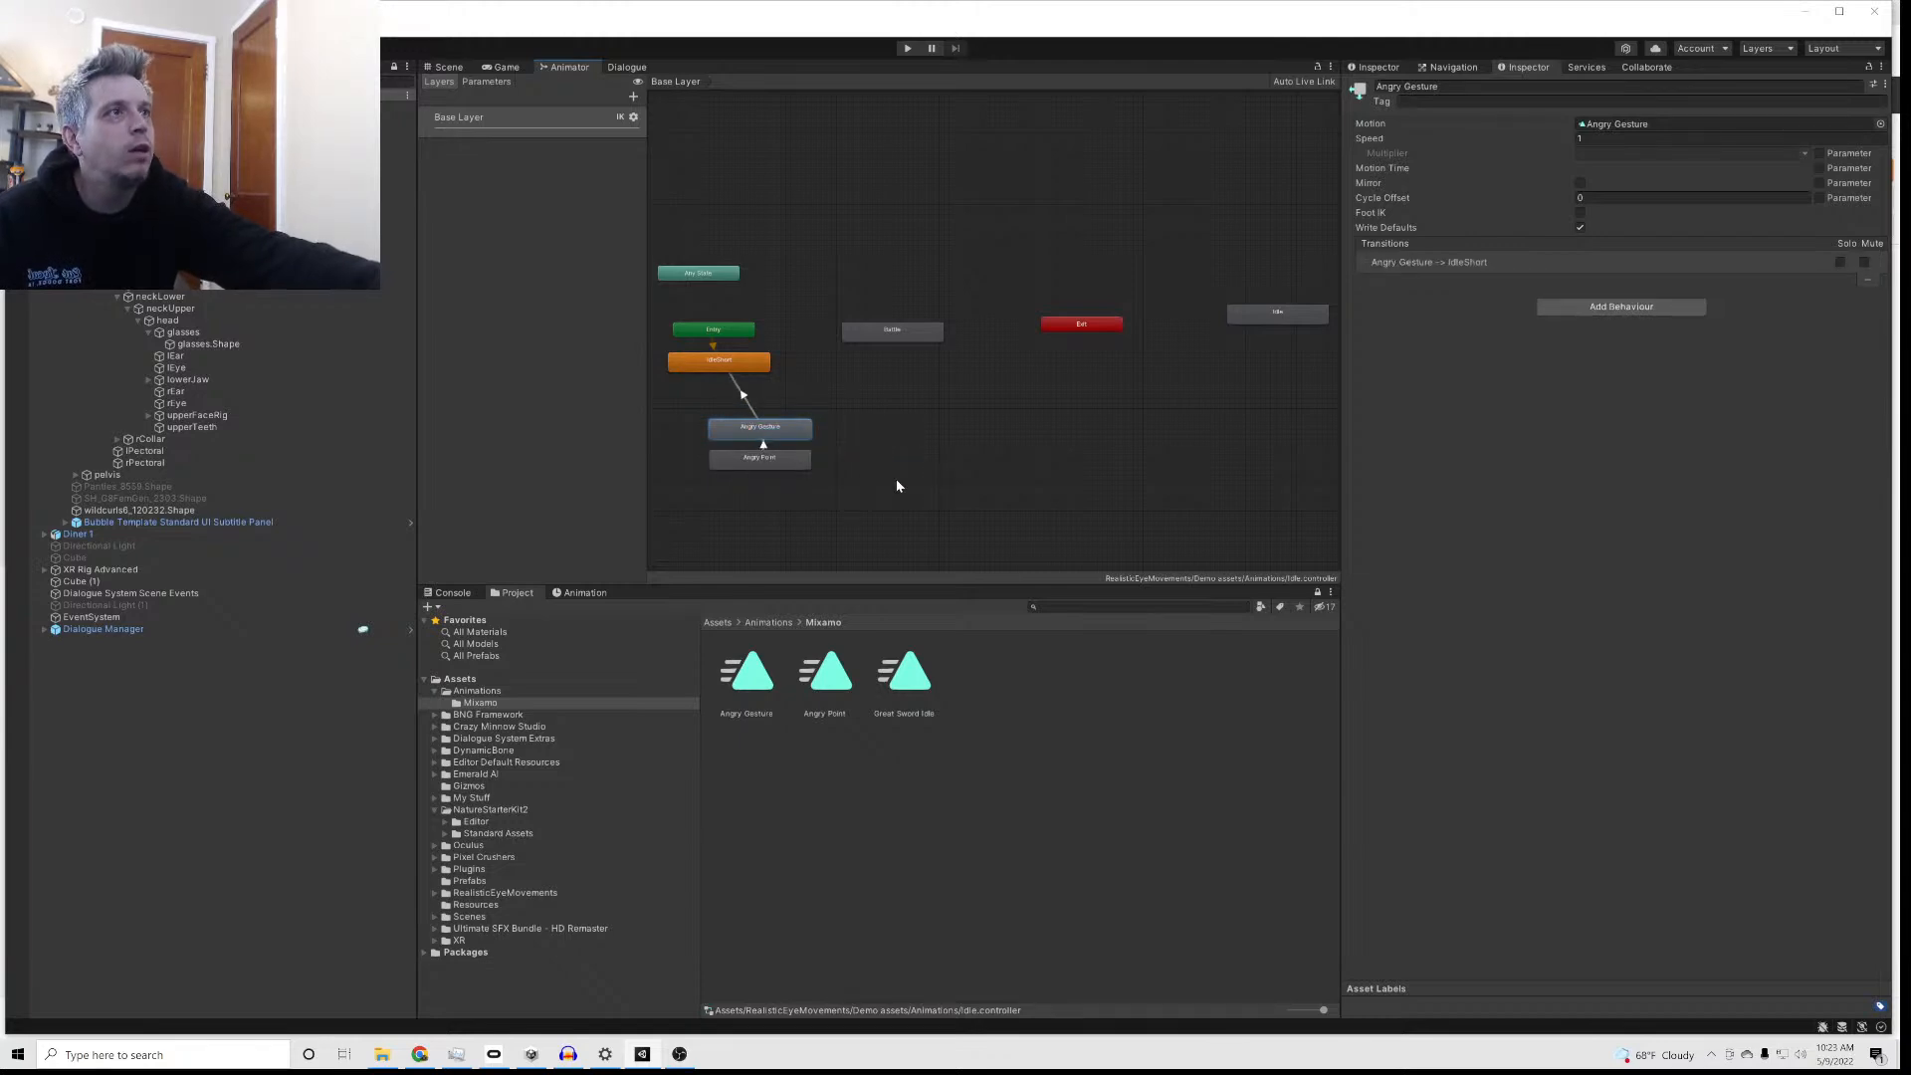
Step: Rename the Angry Point animator state as Angry
click(748, 696)
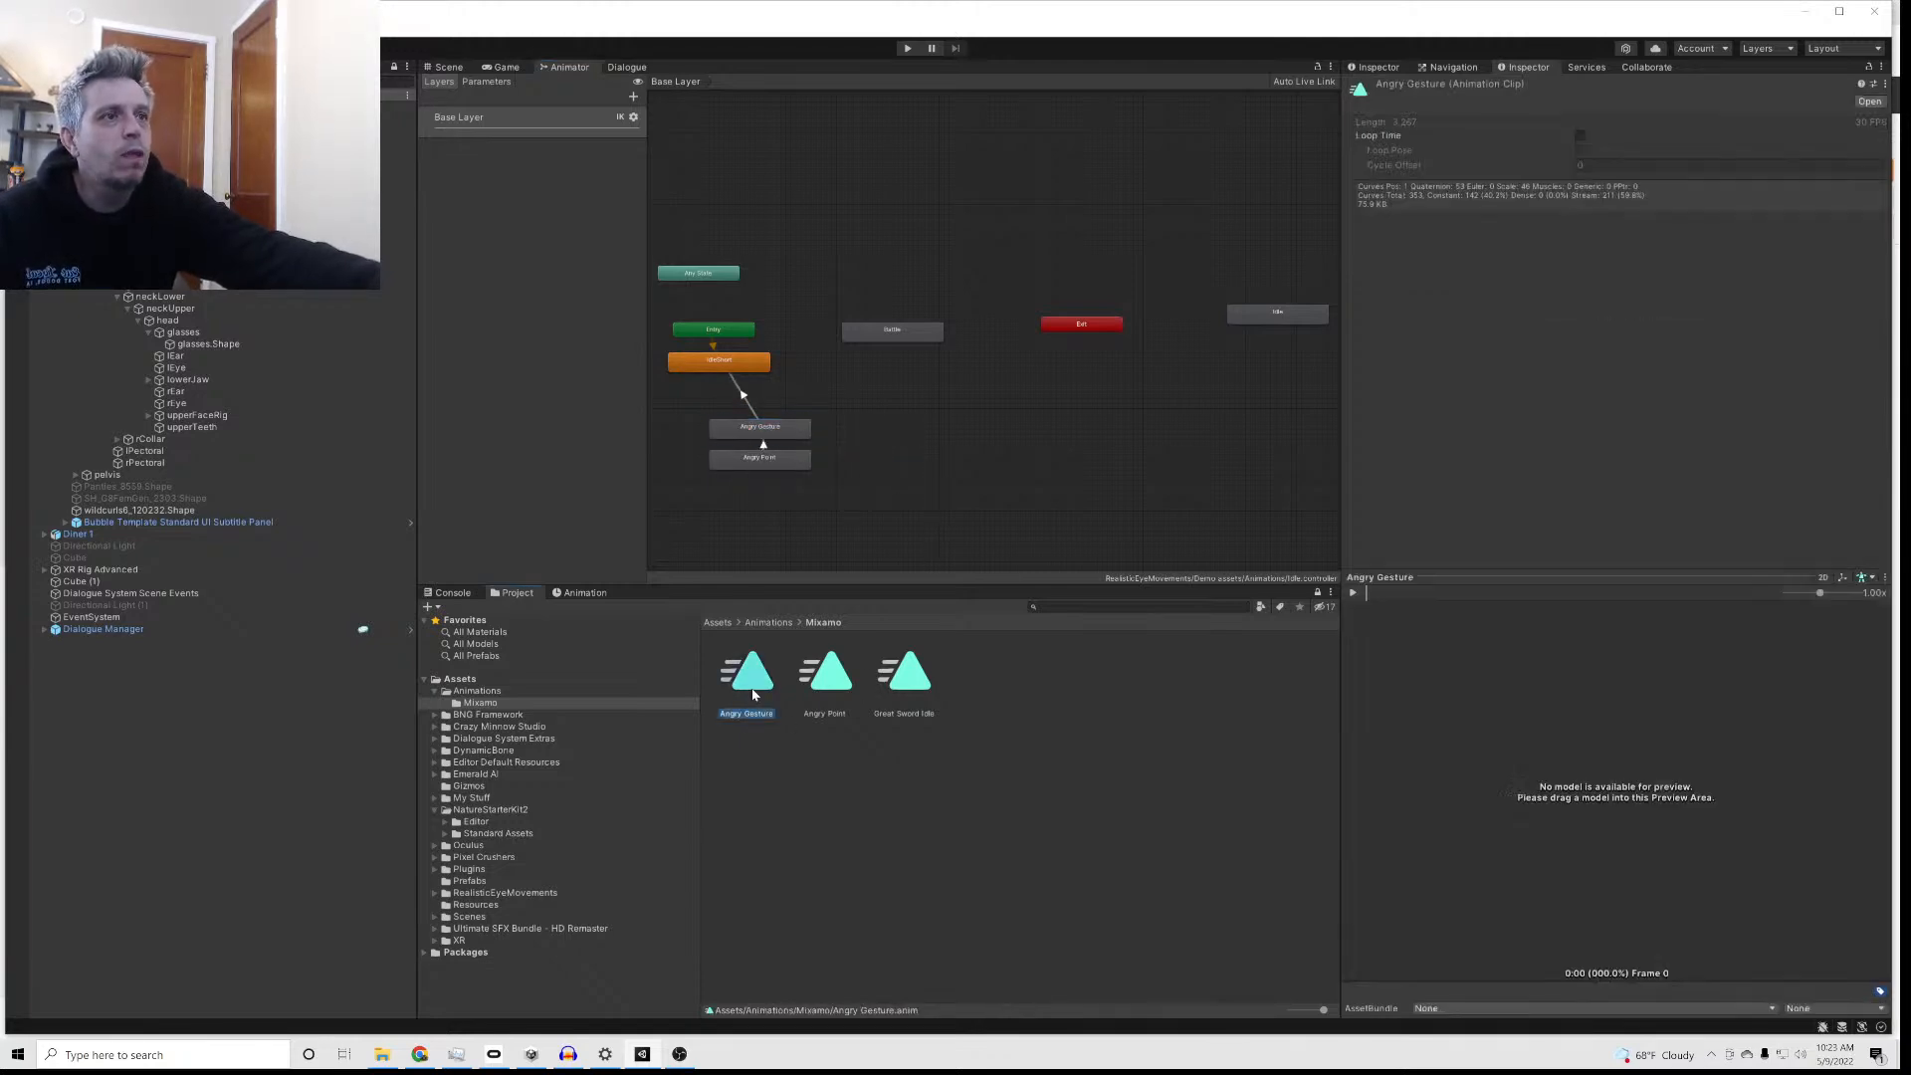
click(735, 457)
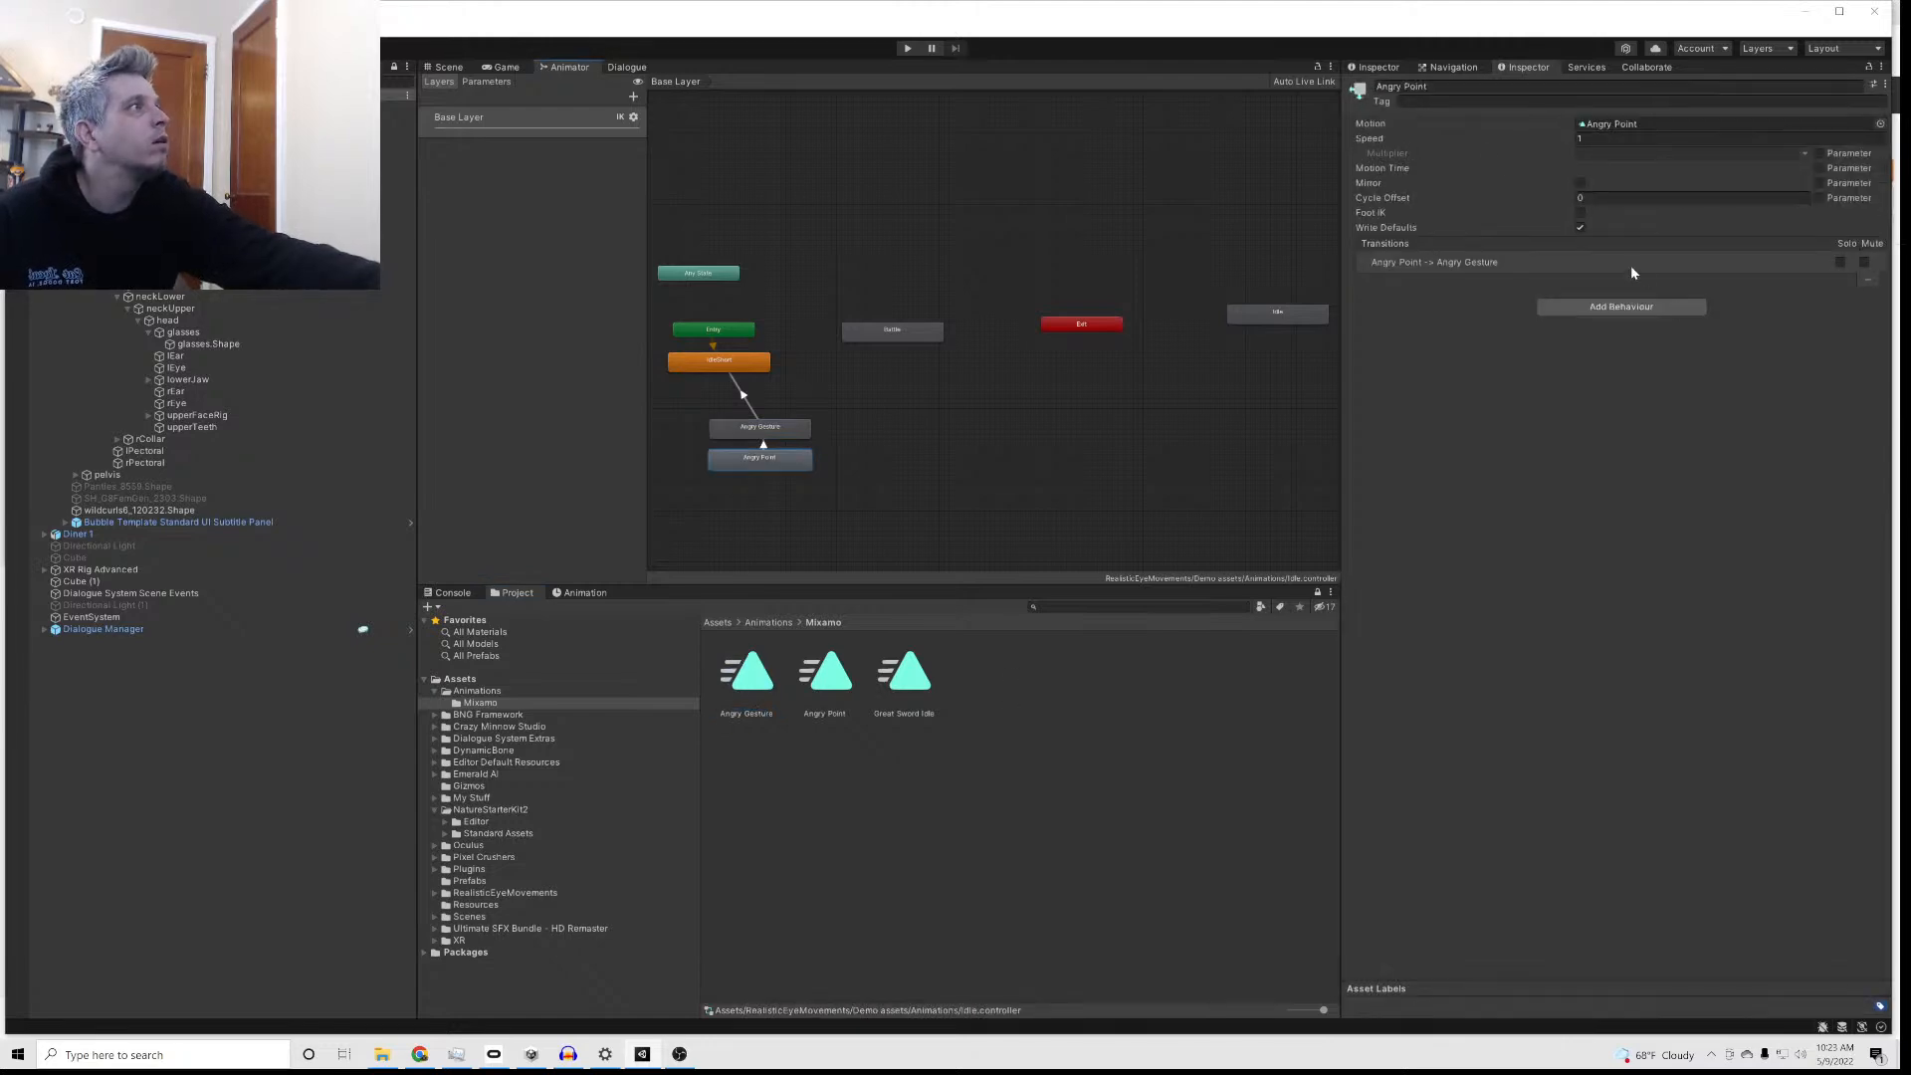
click(1398, 88)
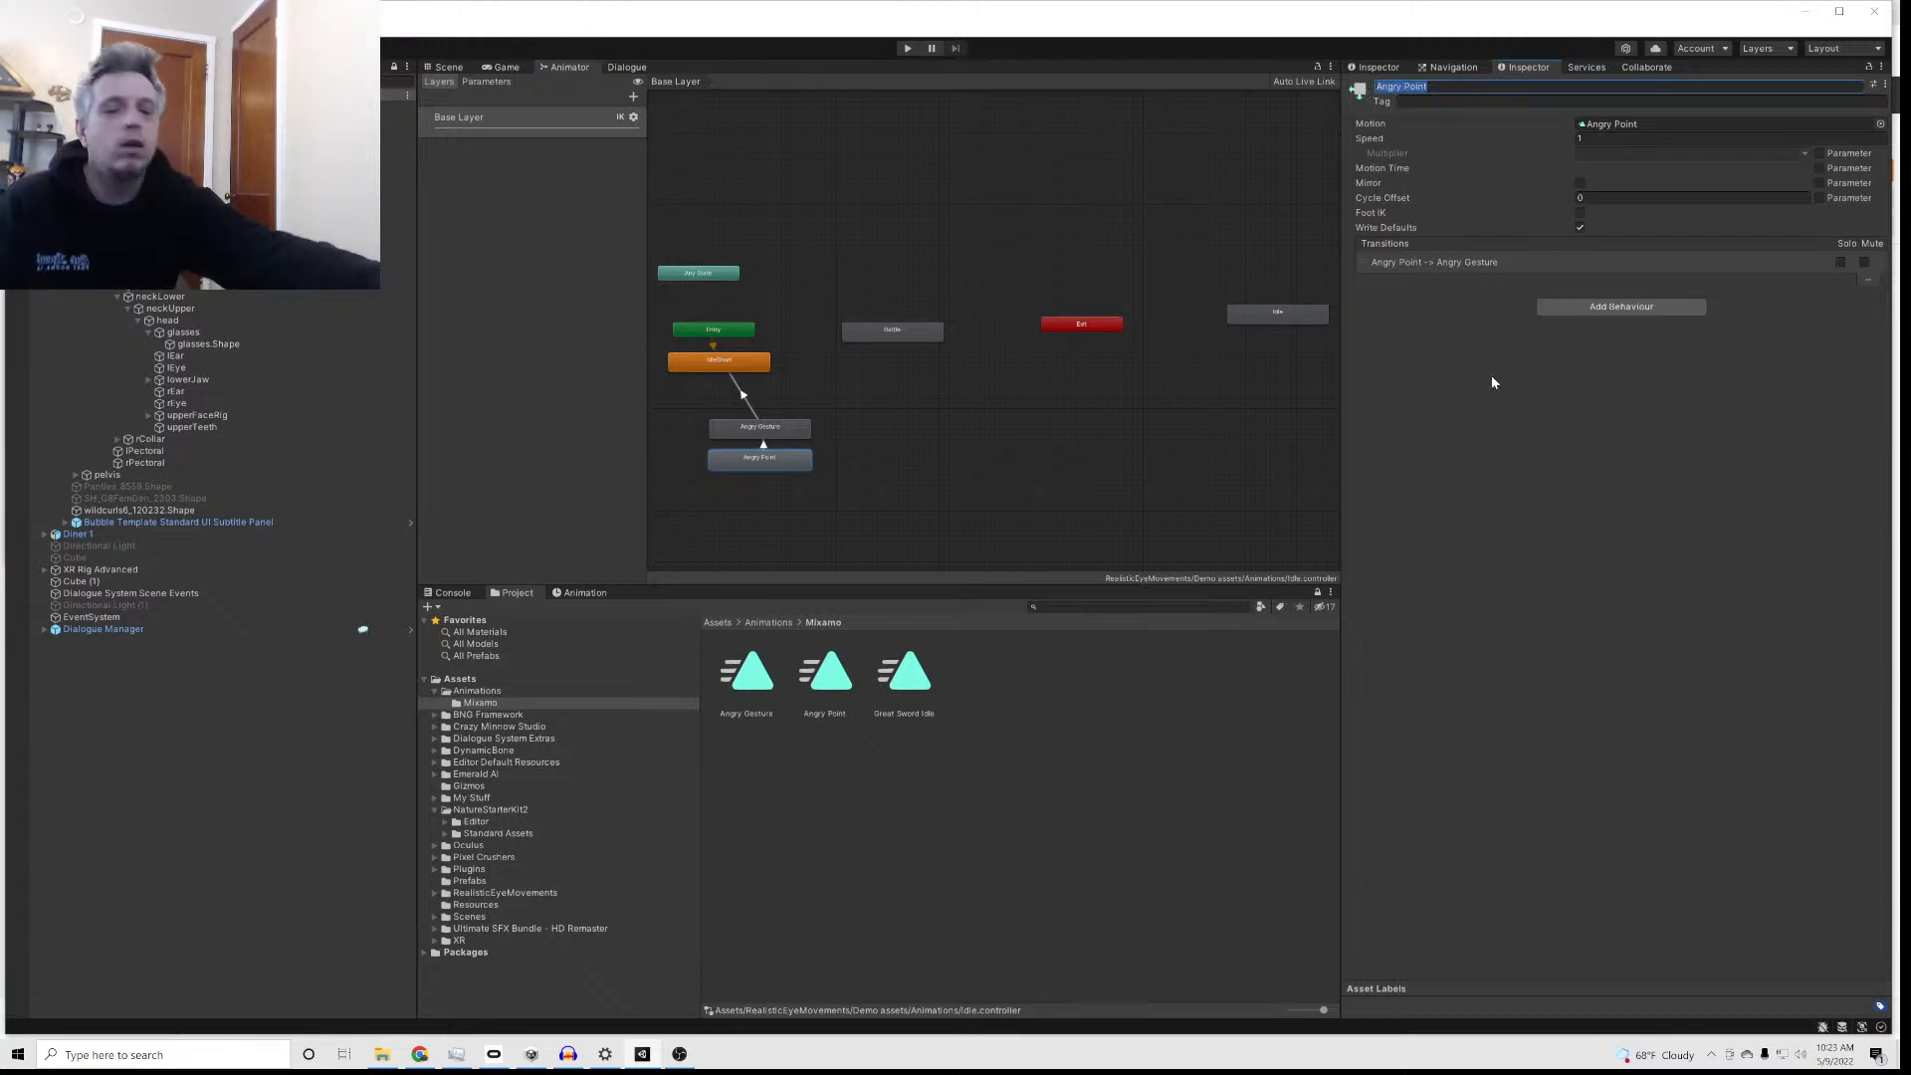
text(A)
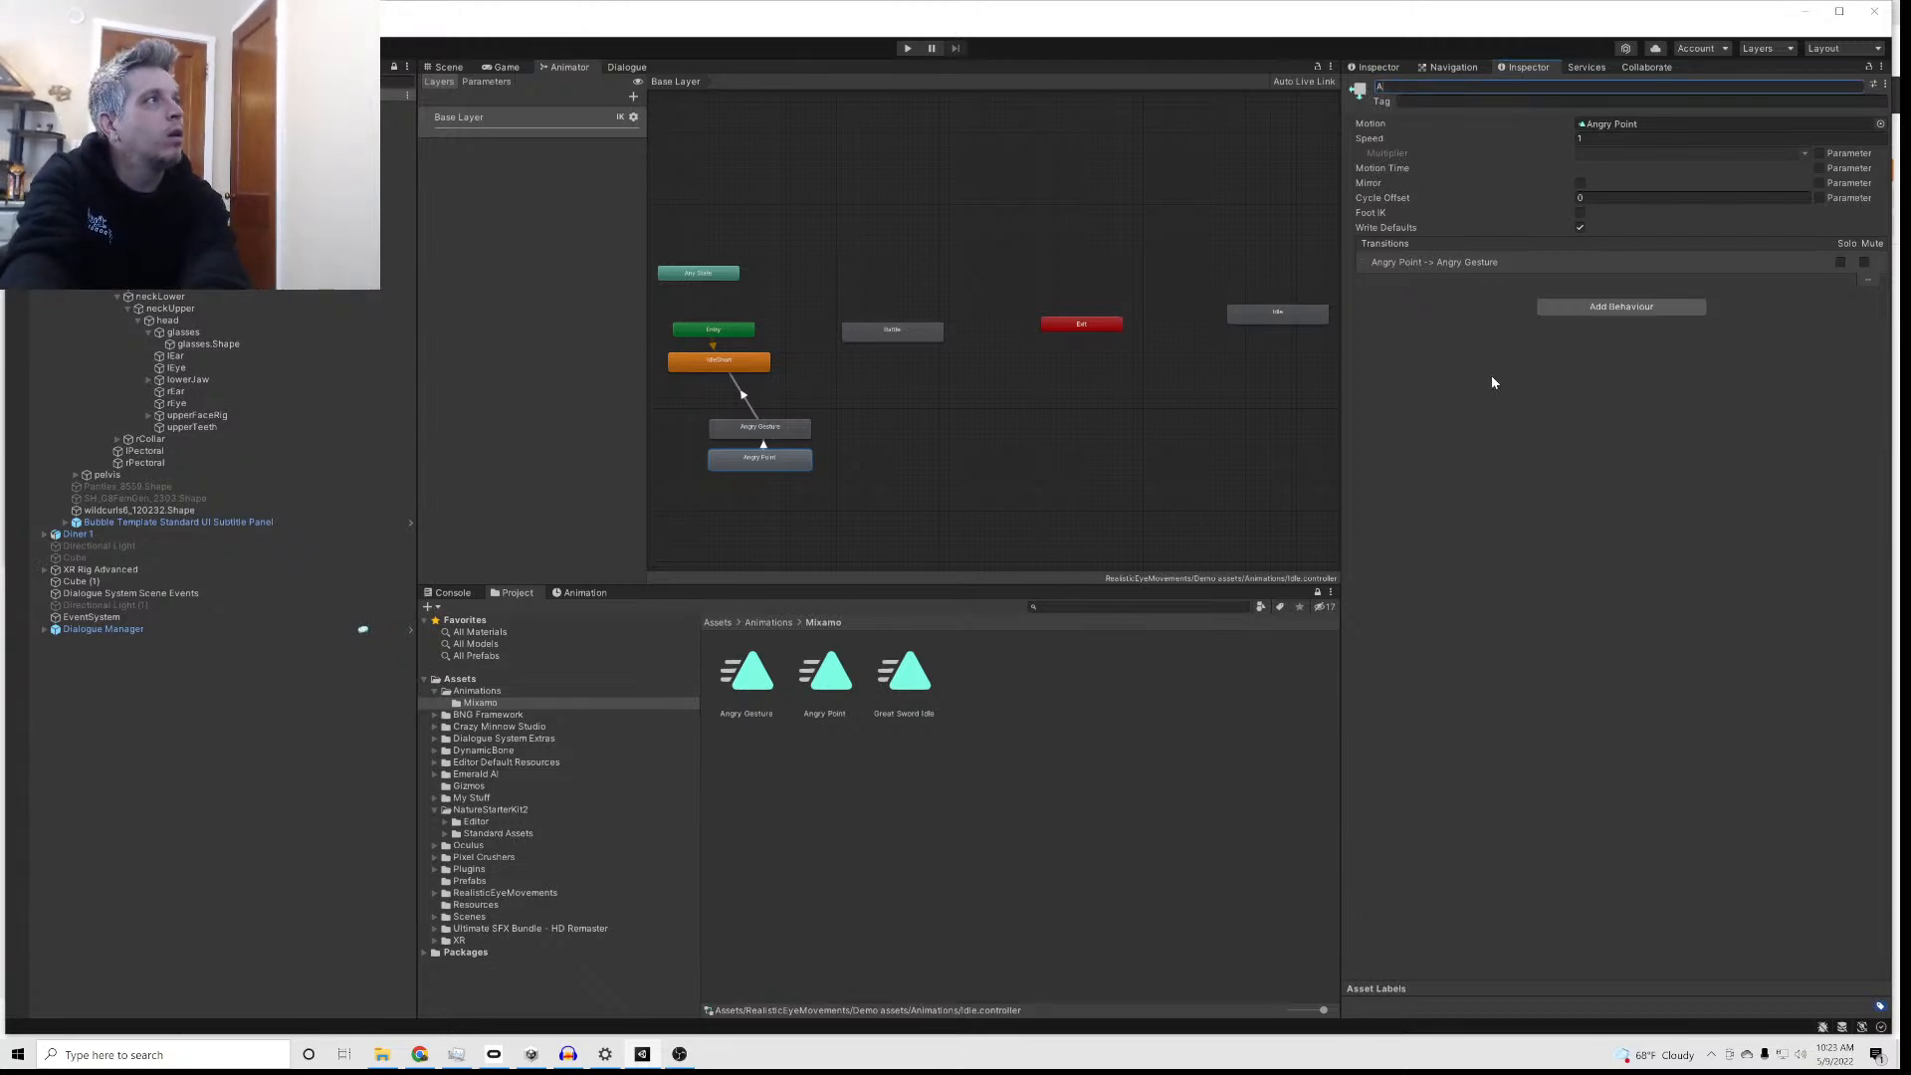
text(ngry)
key(Return)
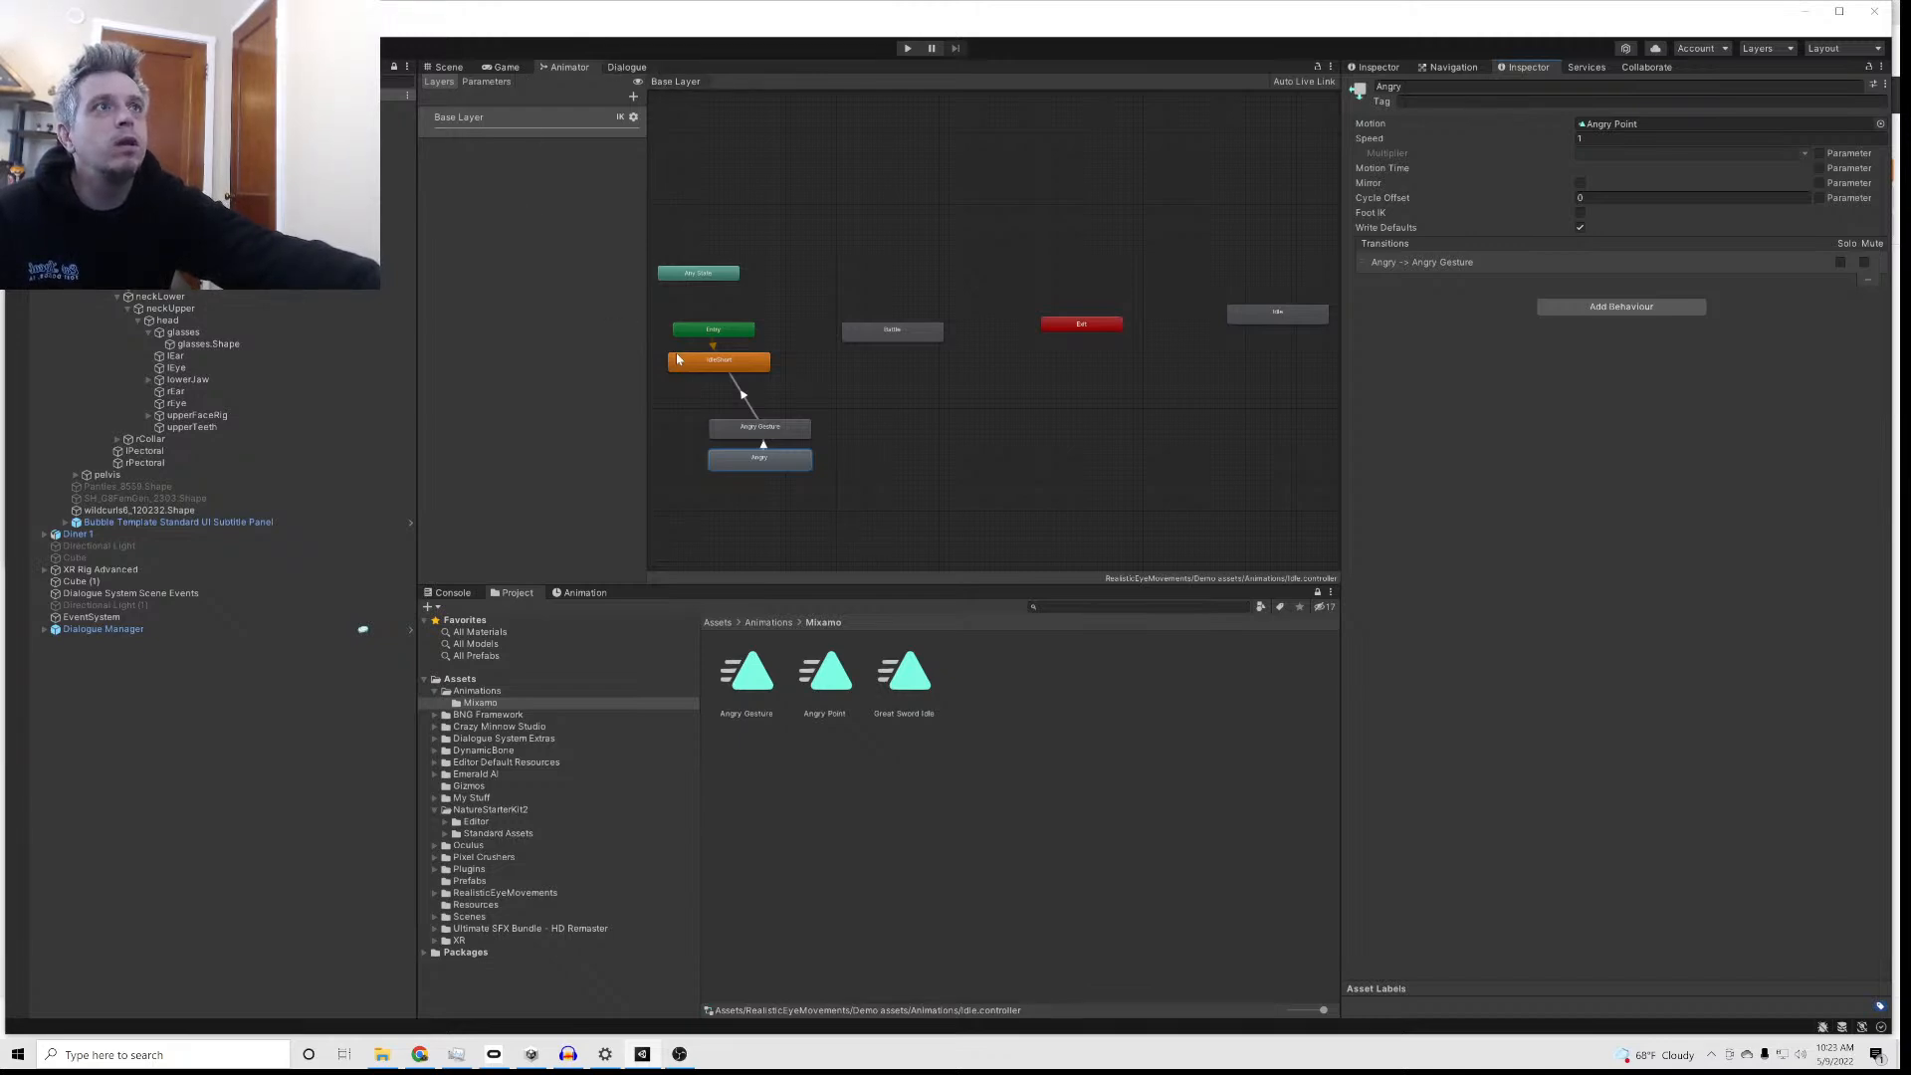
Step: Open the Angry Point clip's keyframes and load that clip on Anna2 in the animation timeline
click(852, 689)
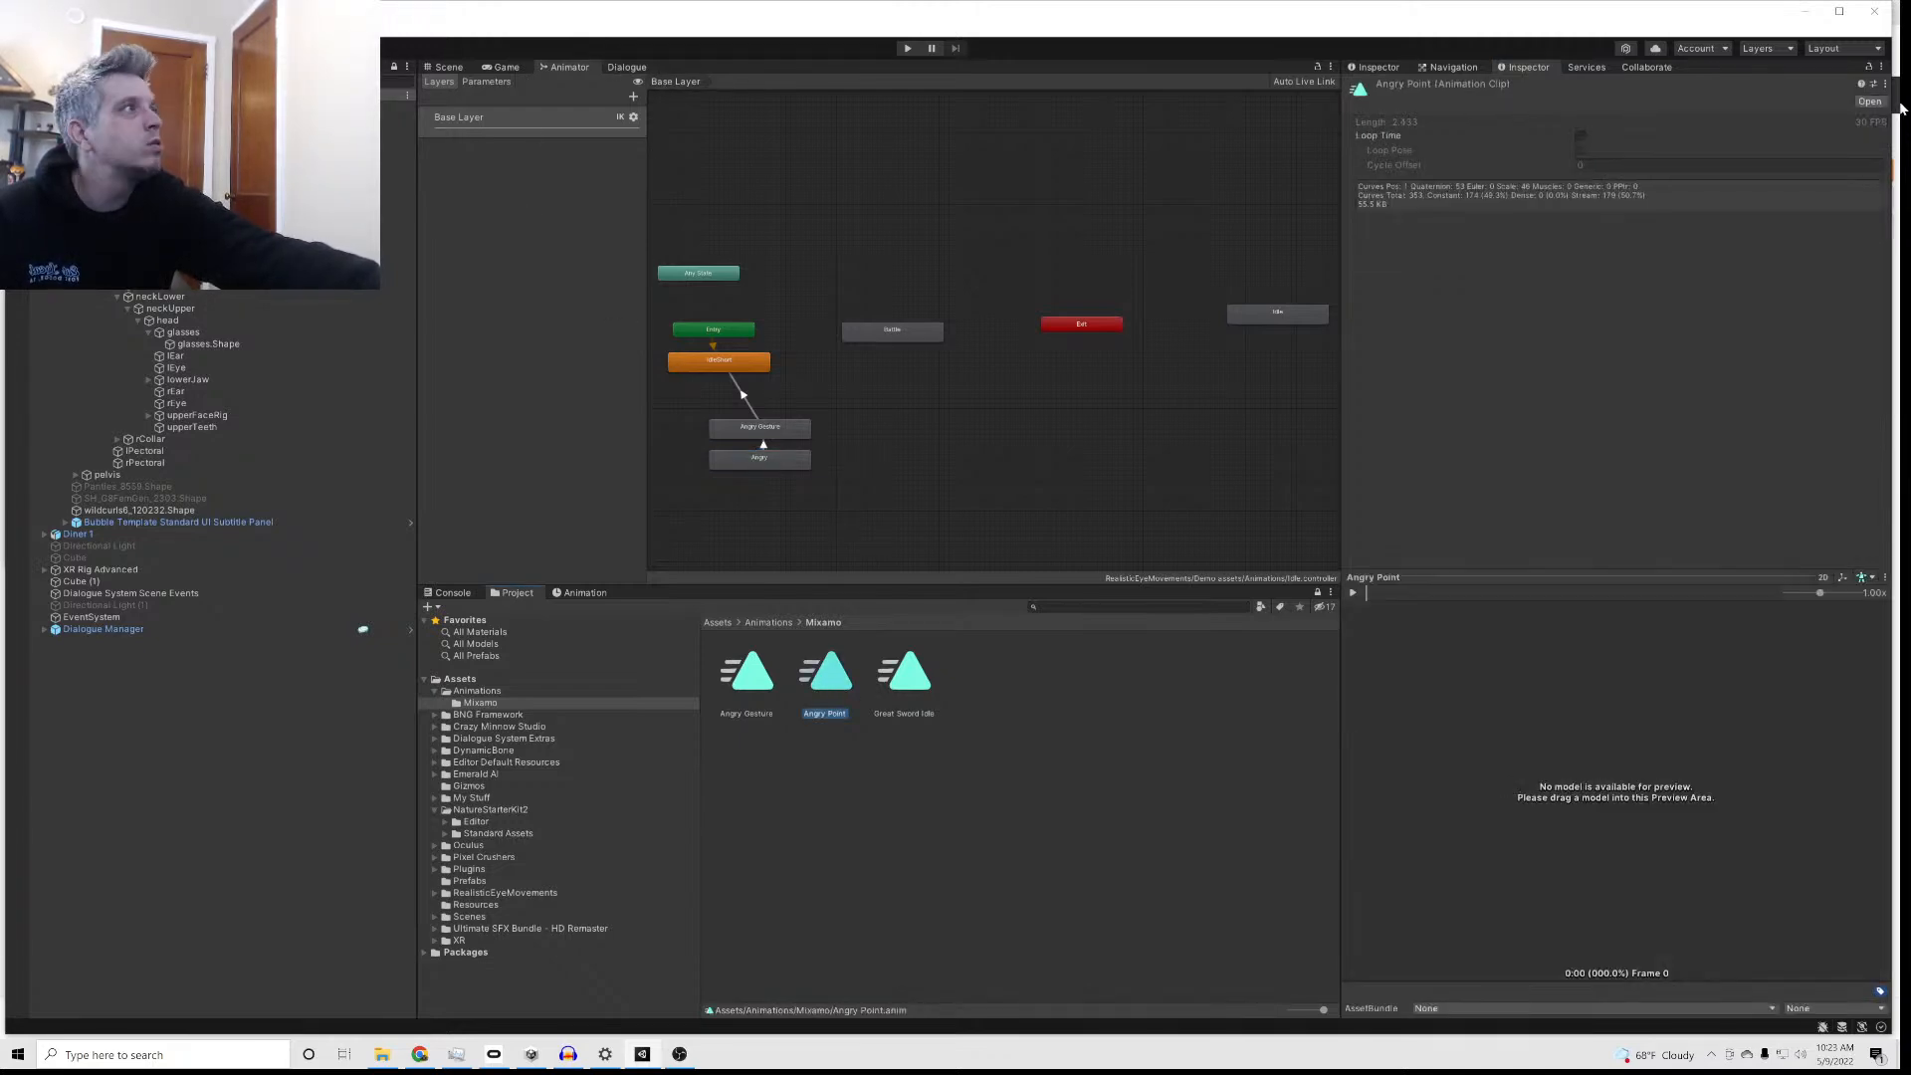
click(1869, 101)
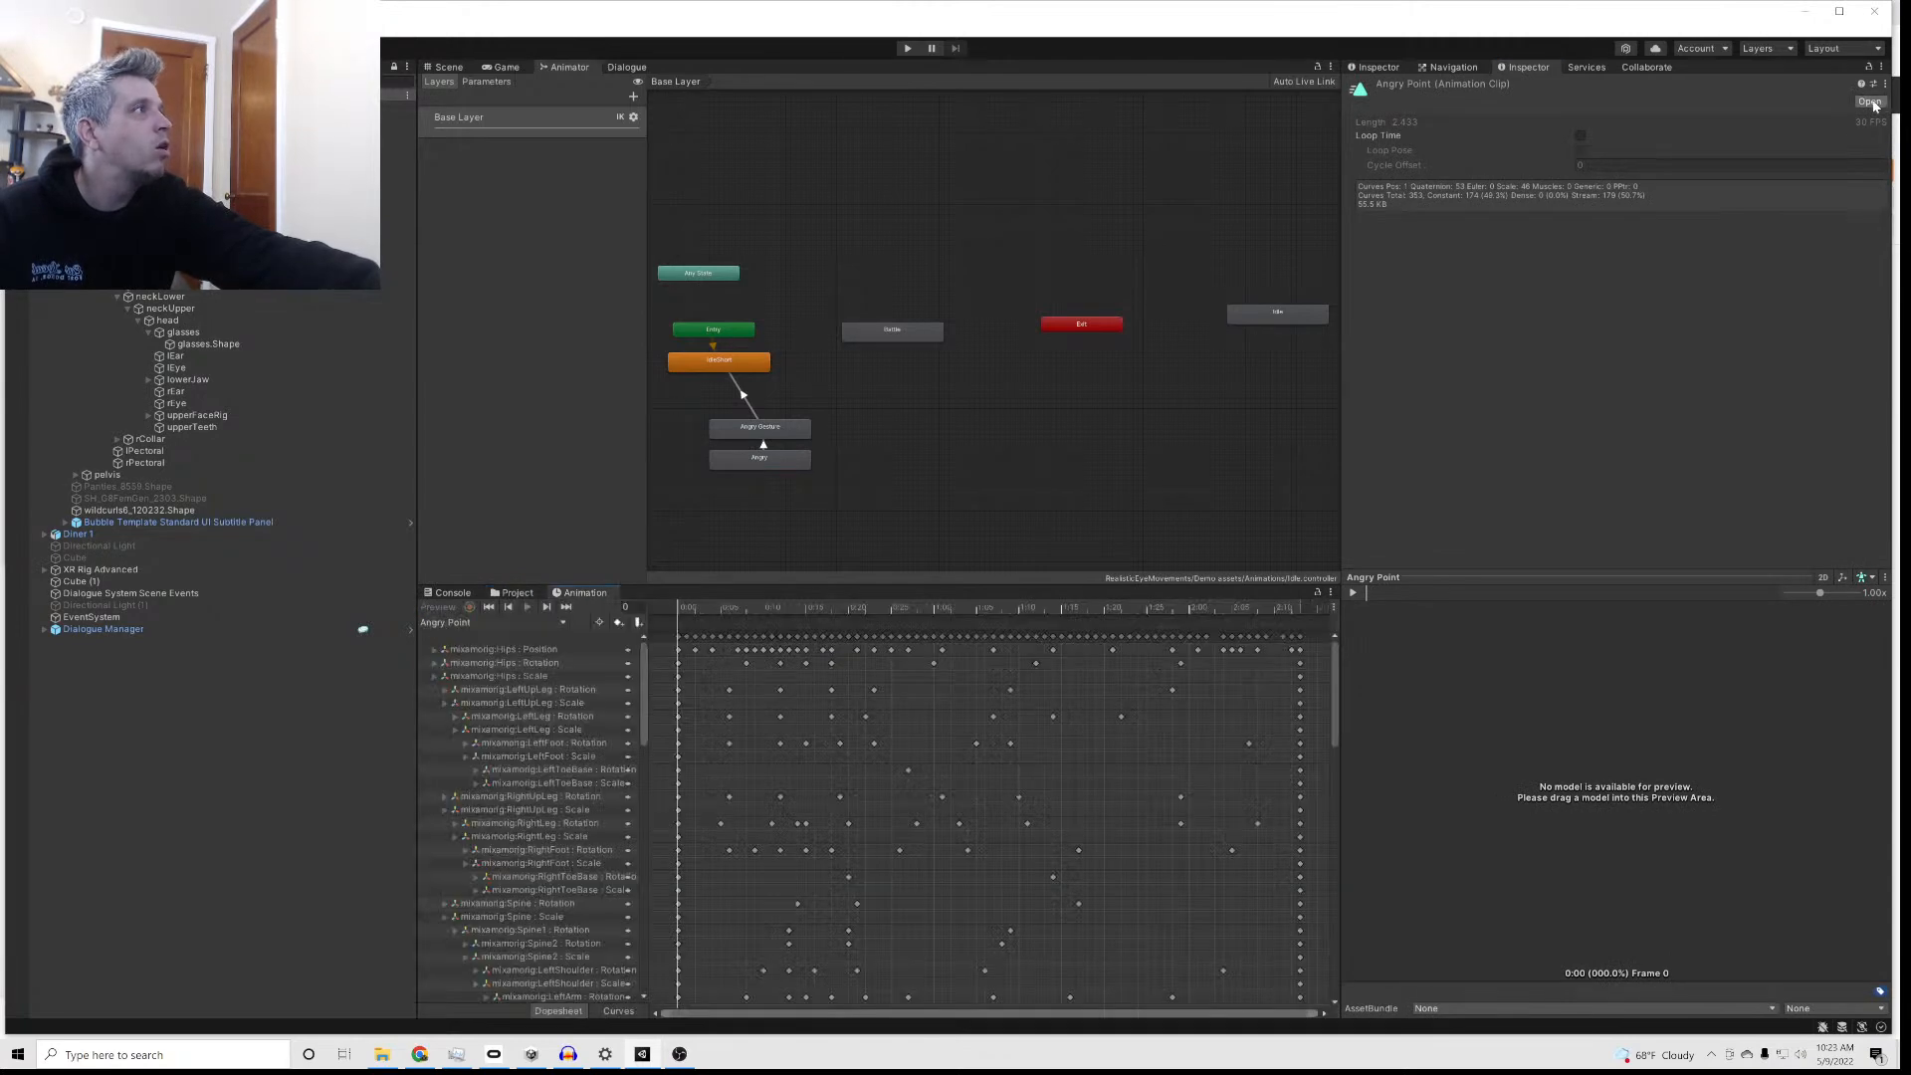
click(199, 107)
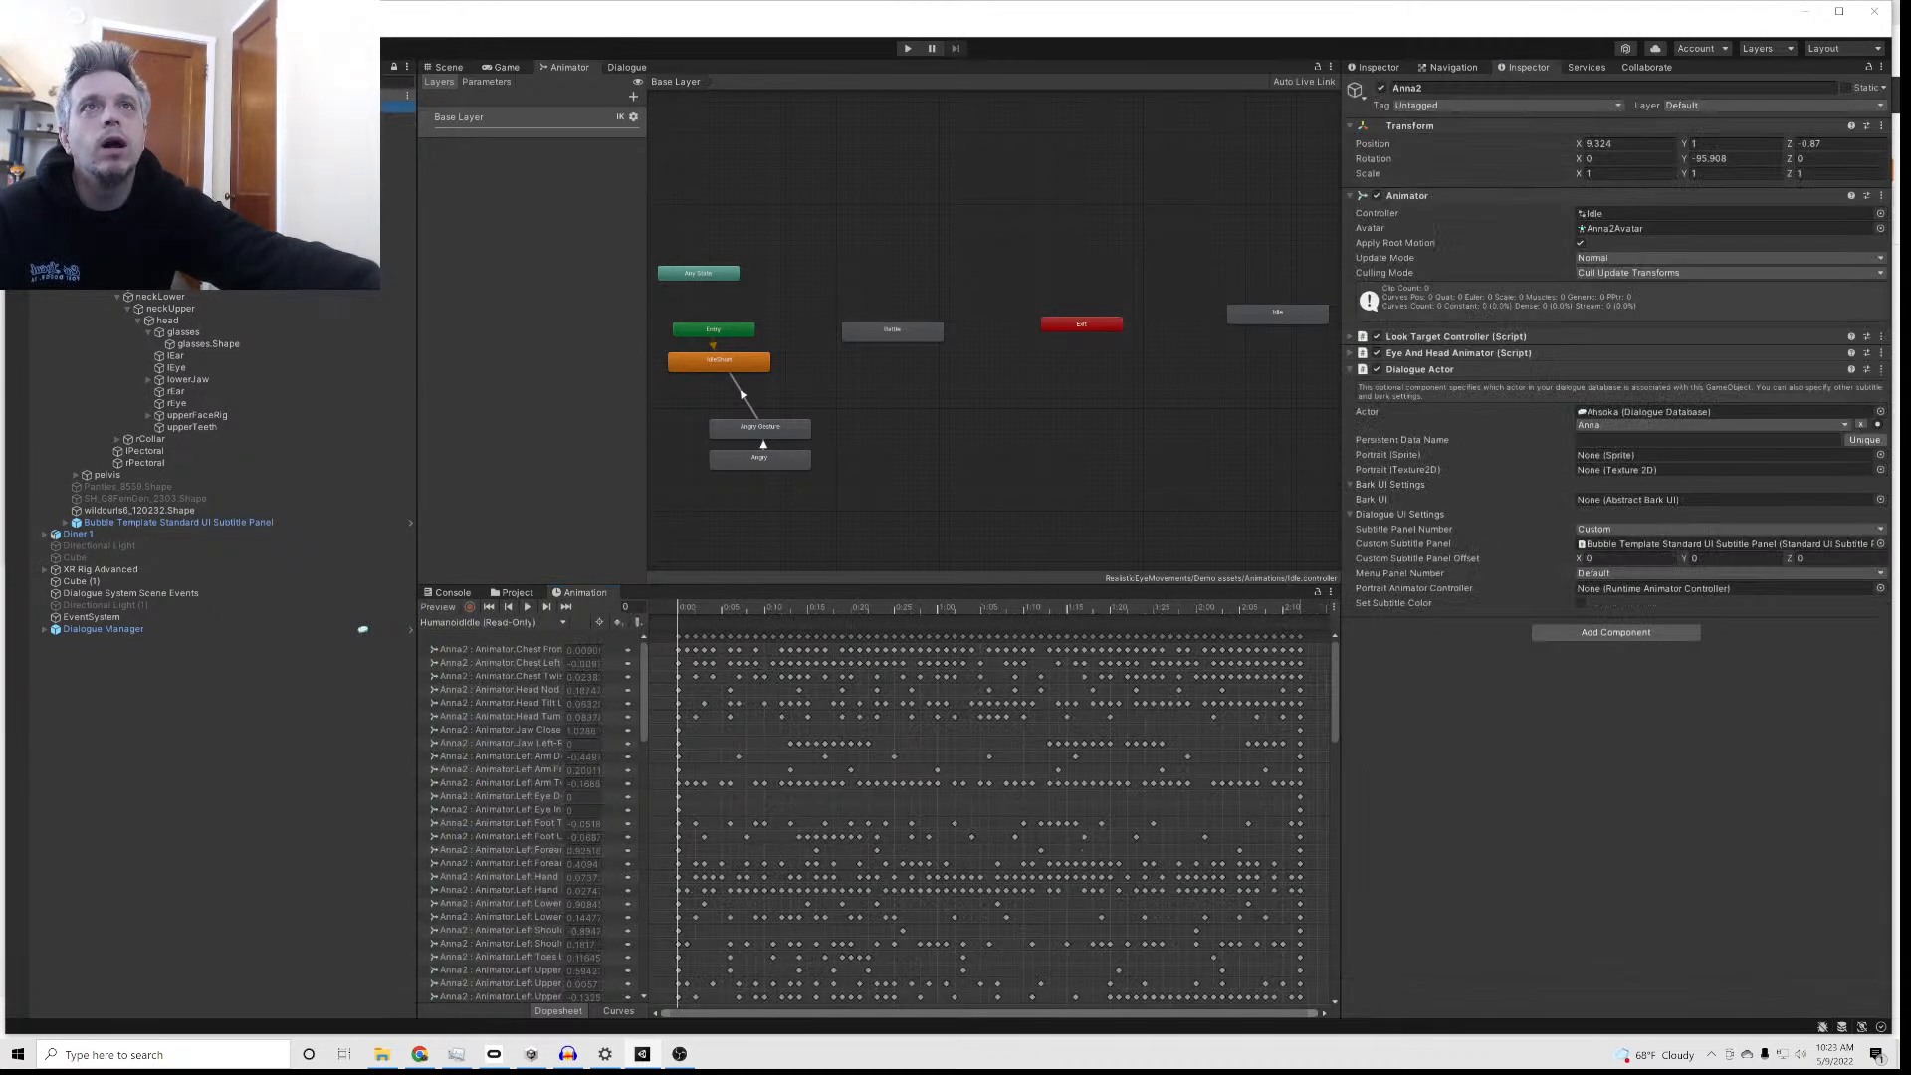
click(545, 622)
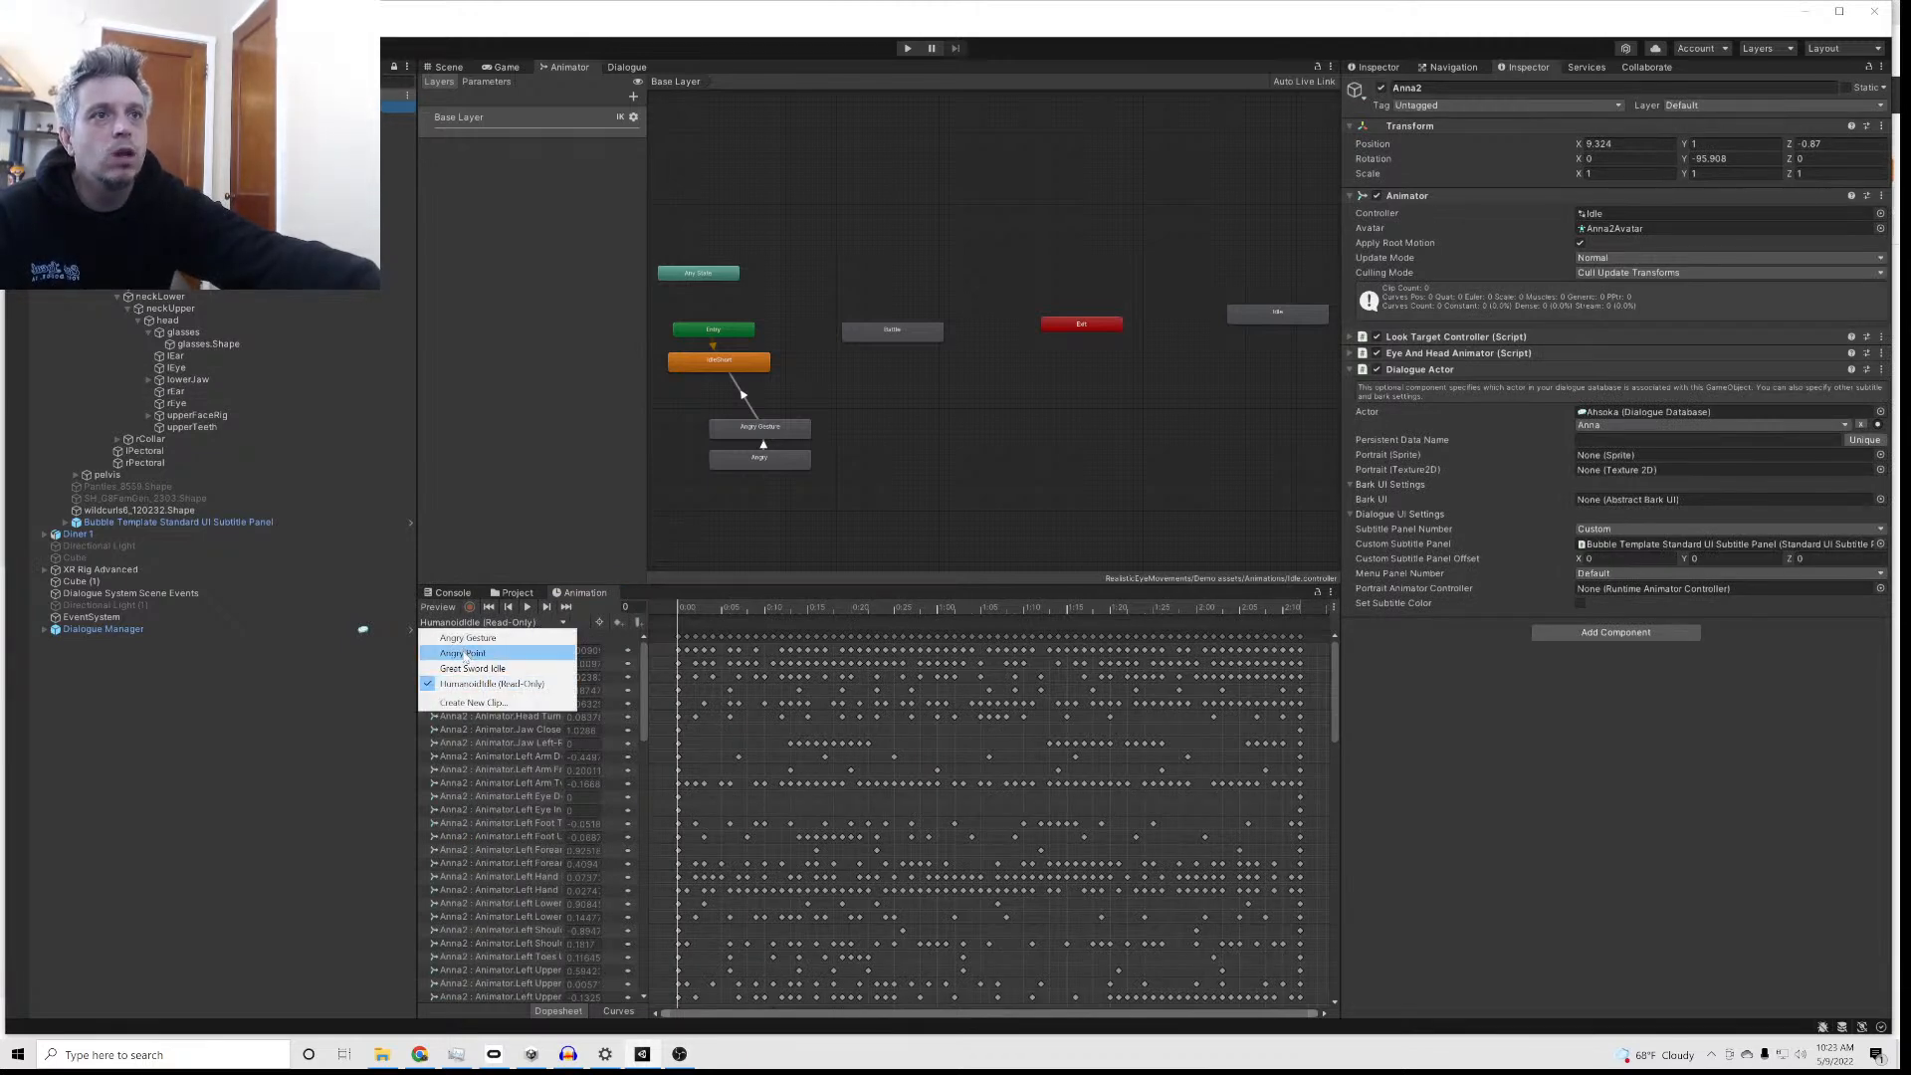
click(465, 654)
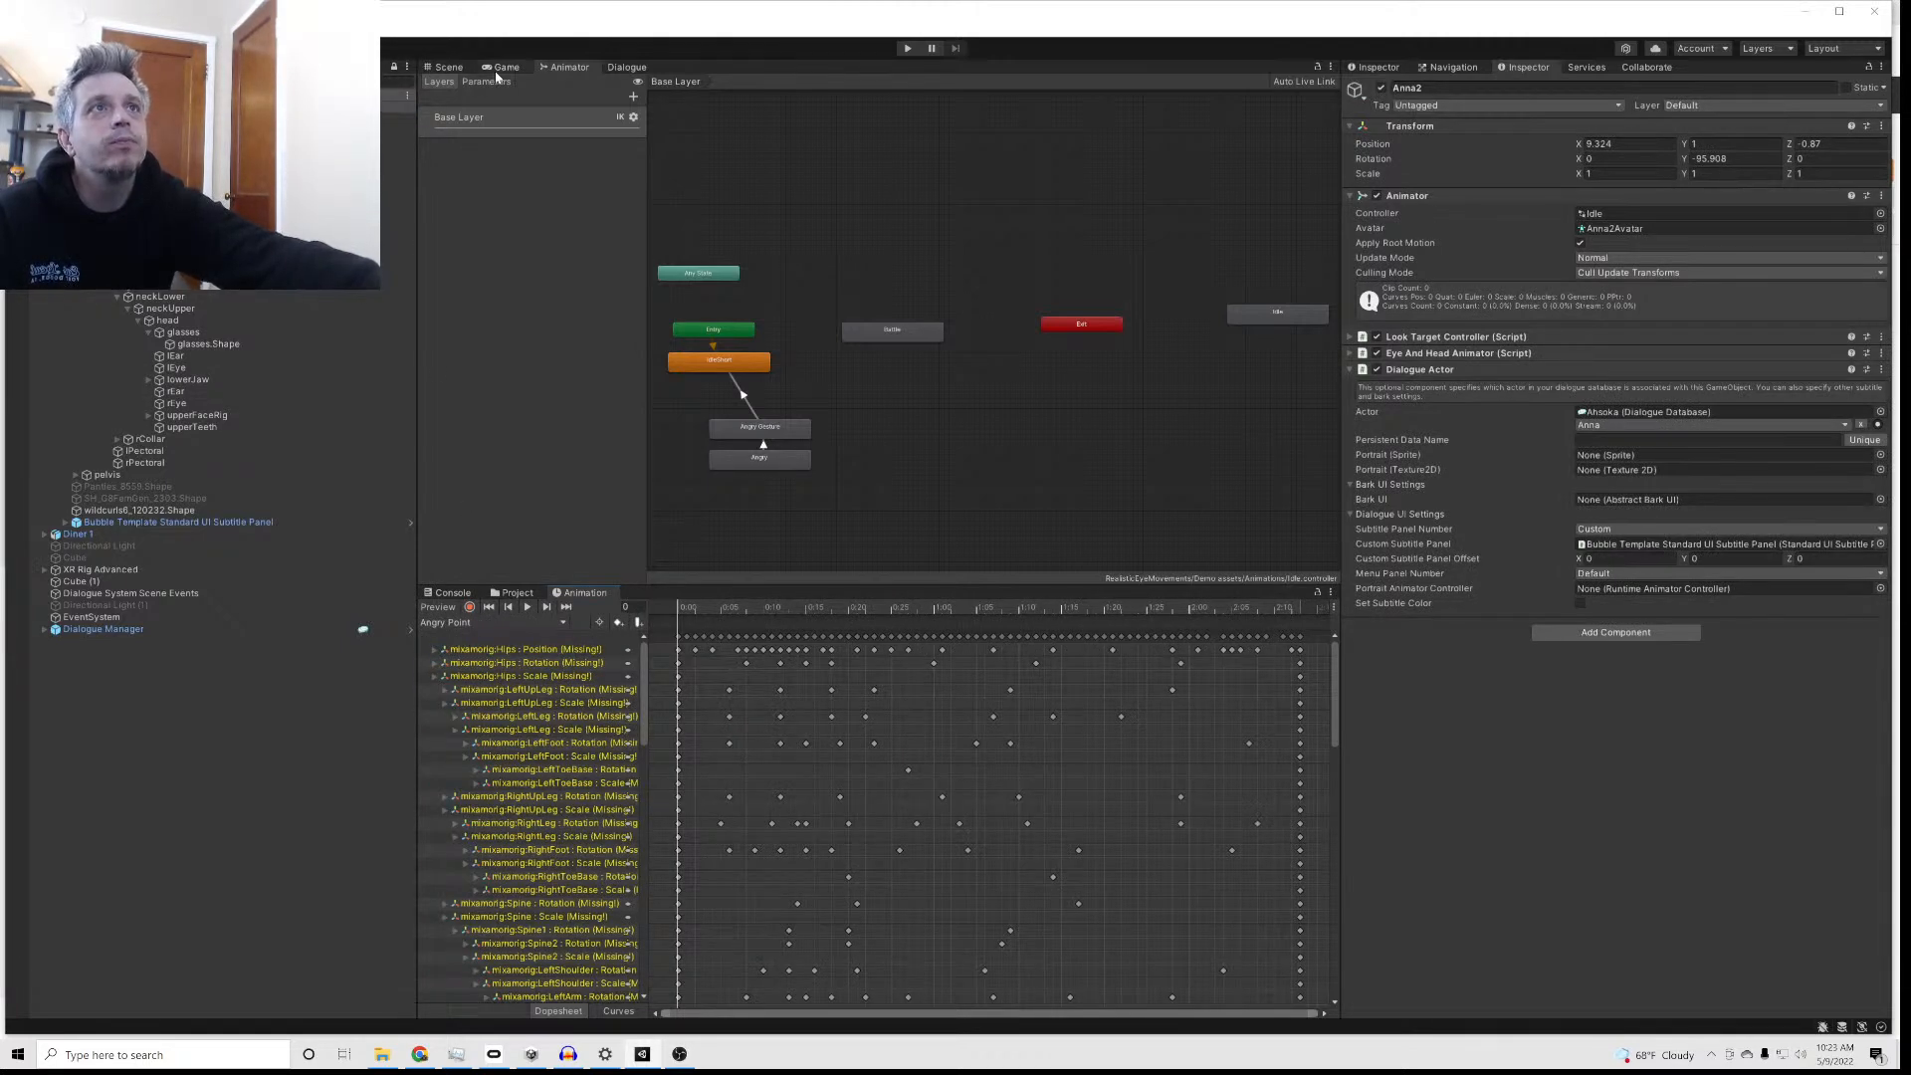
Step: Scrub the Angry Point clip in the scene and frame Anna2 to examine how the character is posed
click(453, 70)
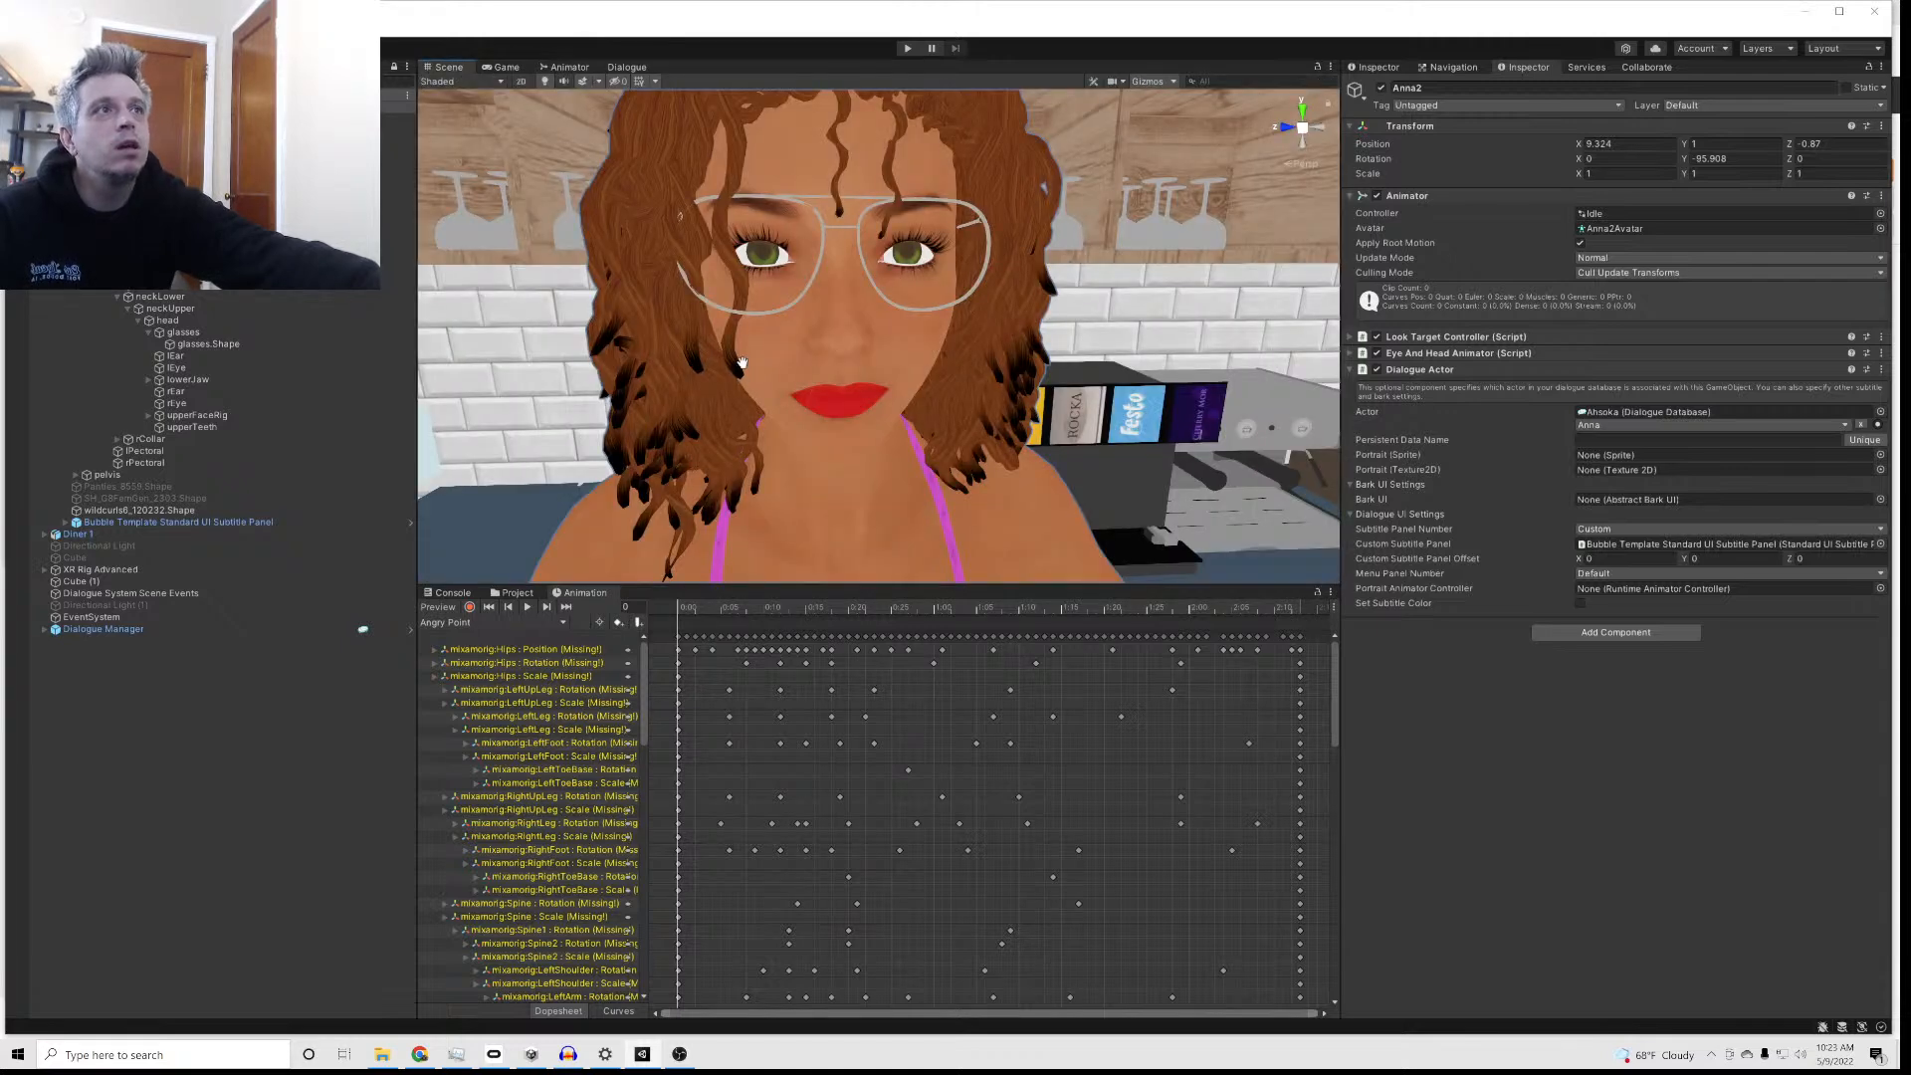
drag(705, 609, 670, 627)
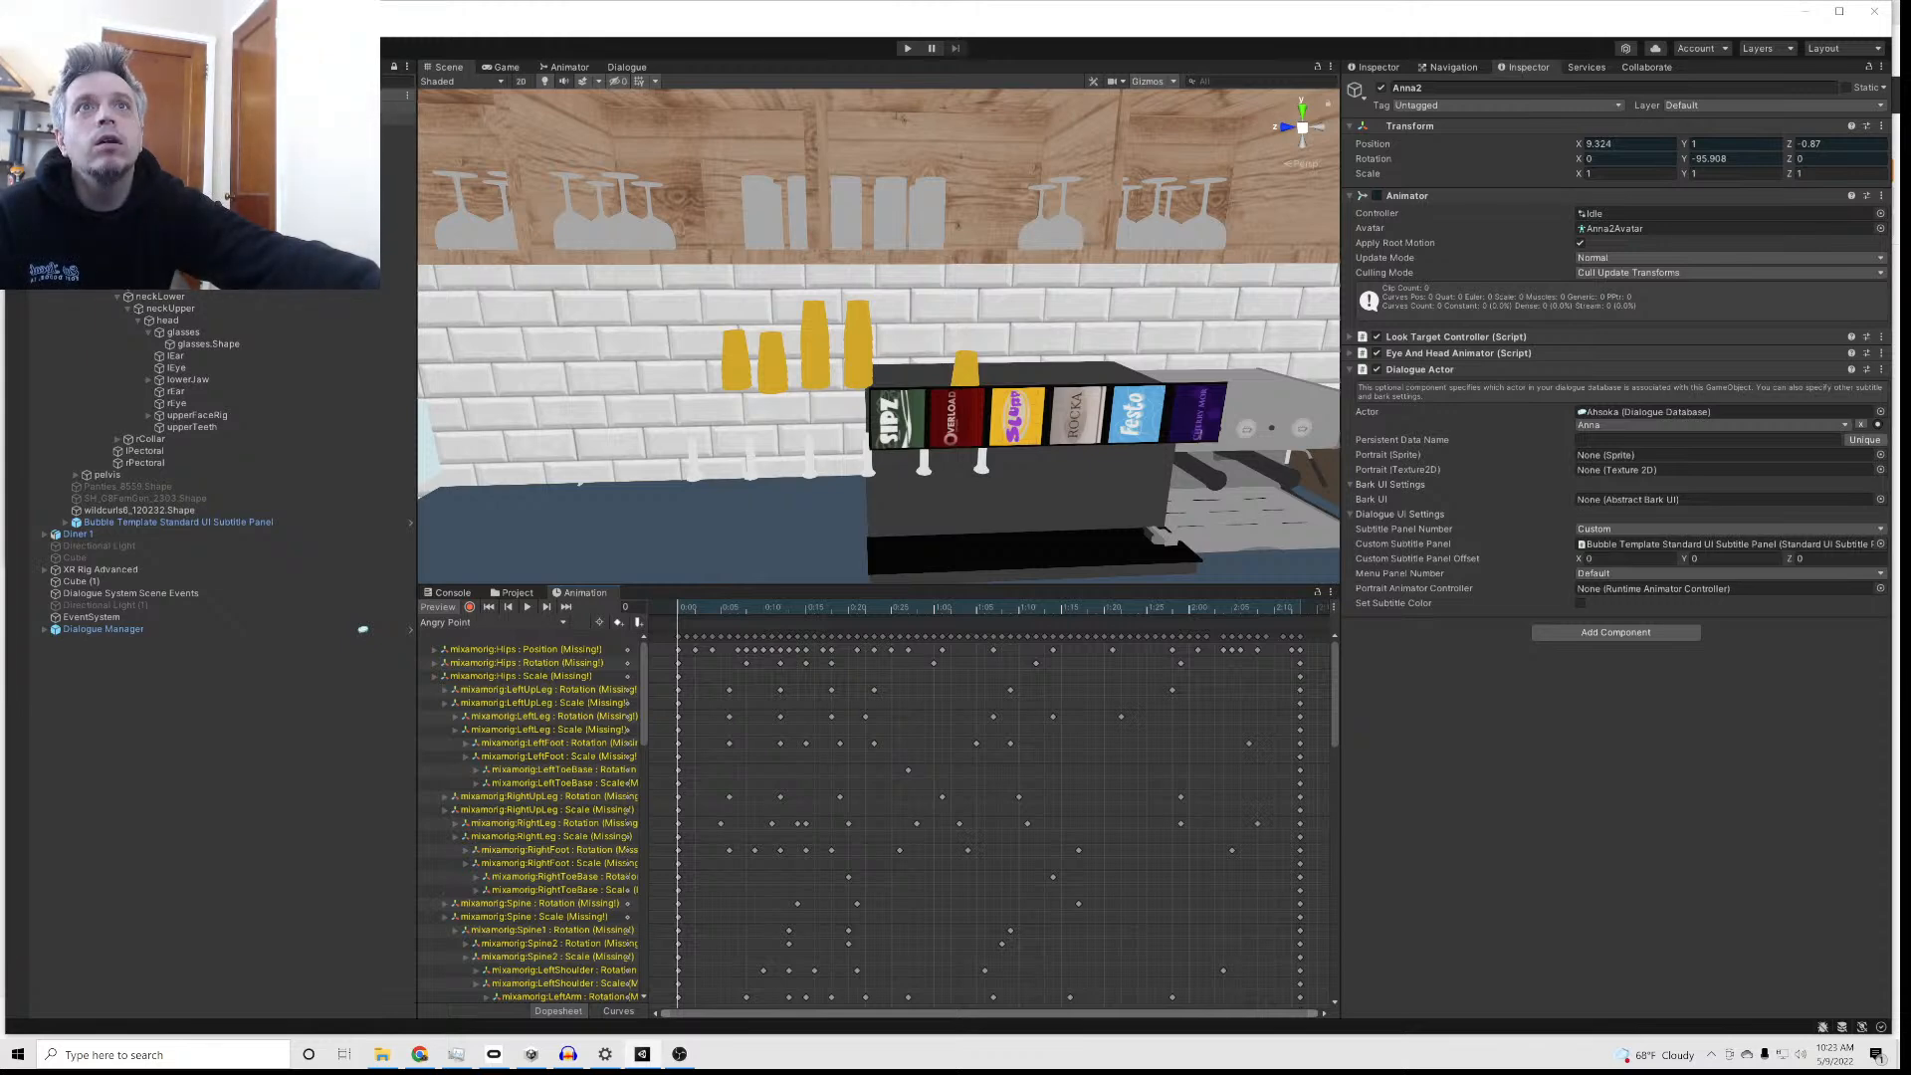
key(f)
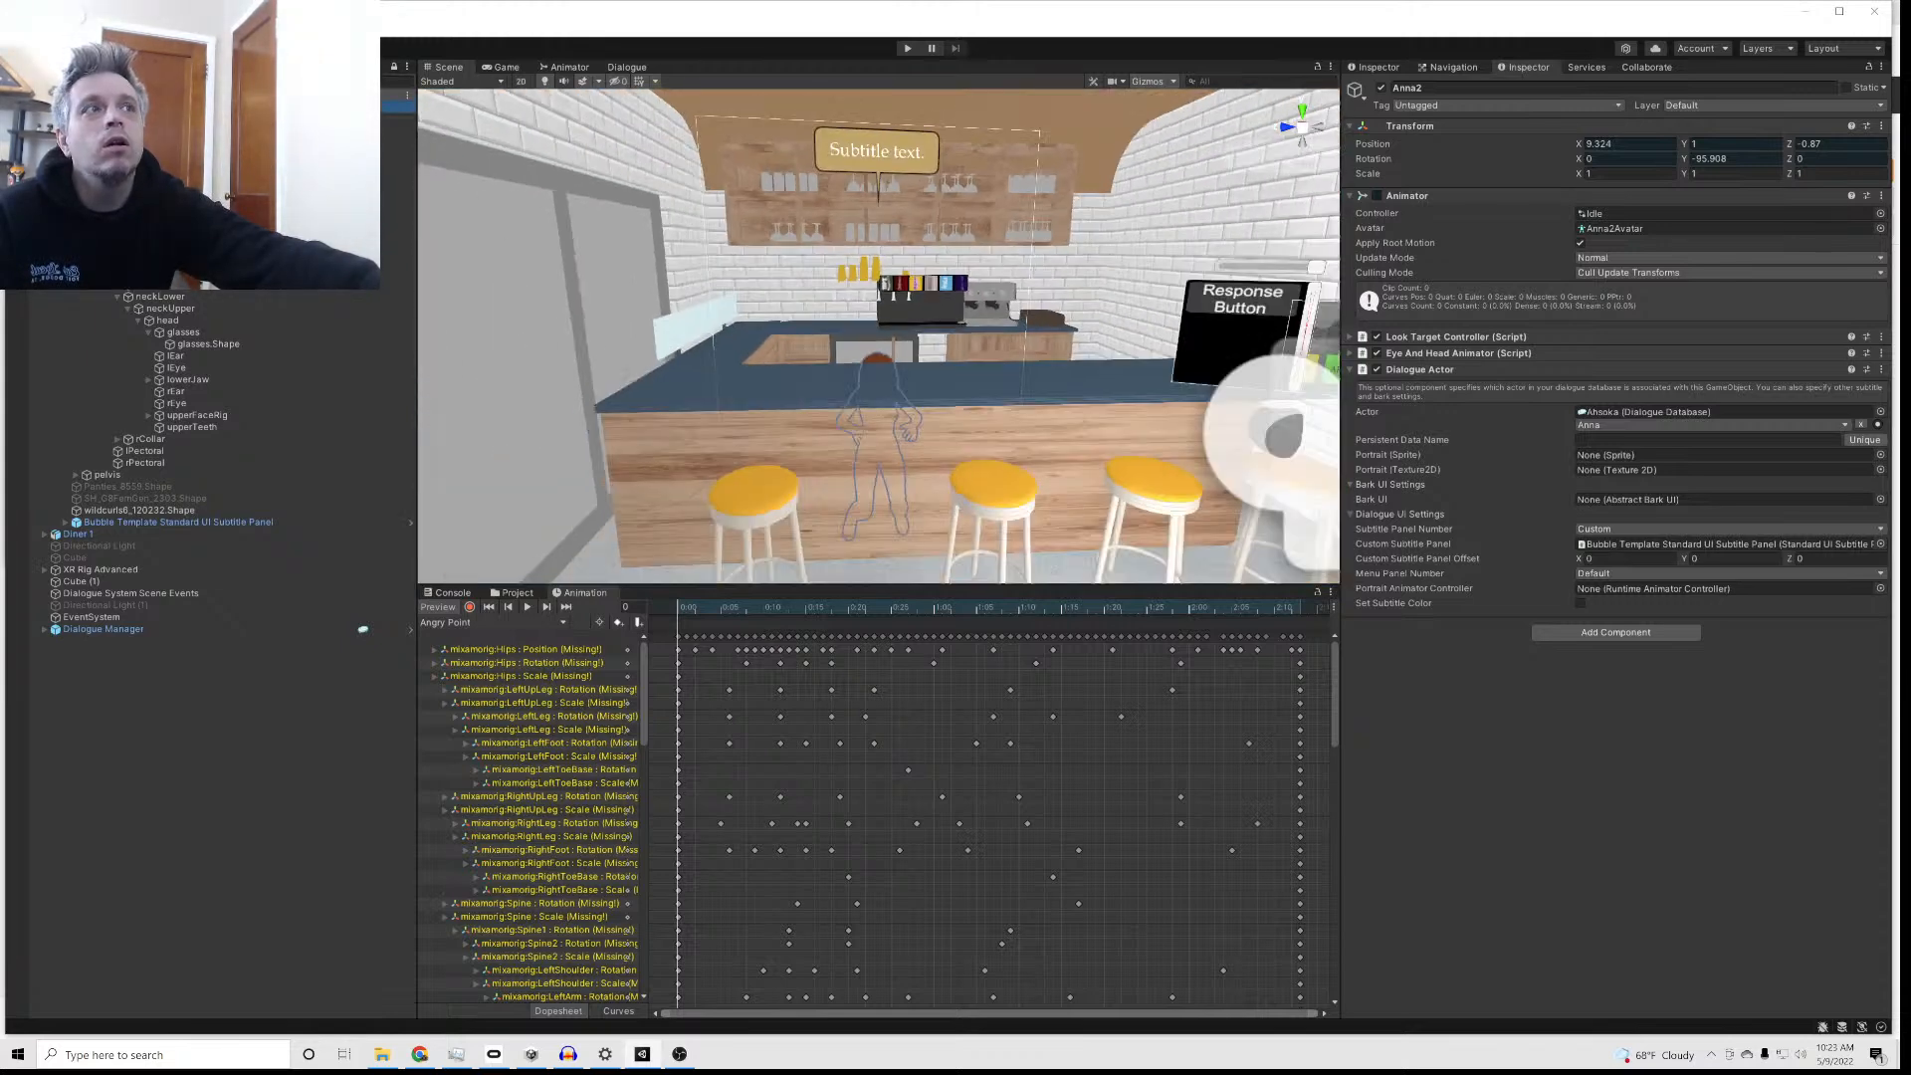
scroll(768, 318, up, 12)
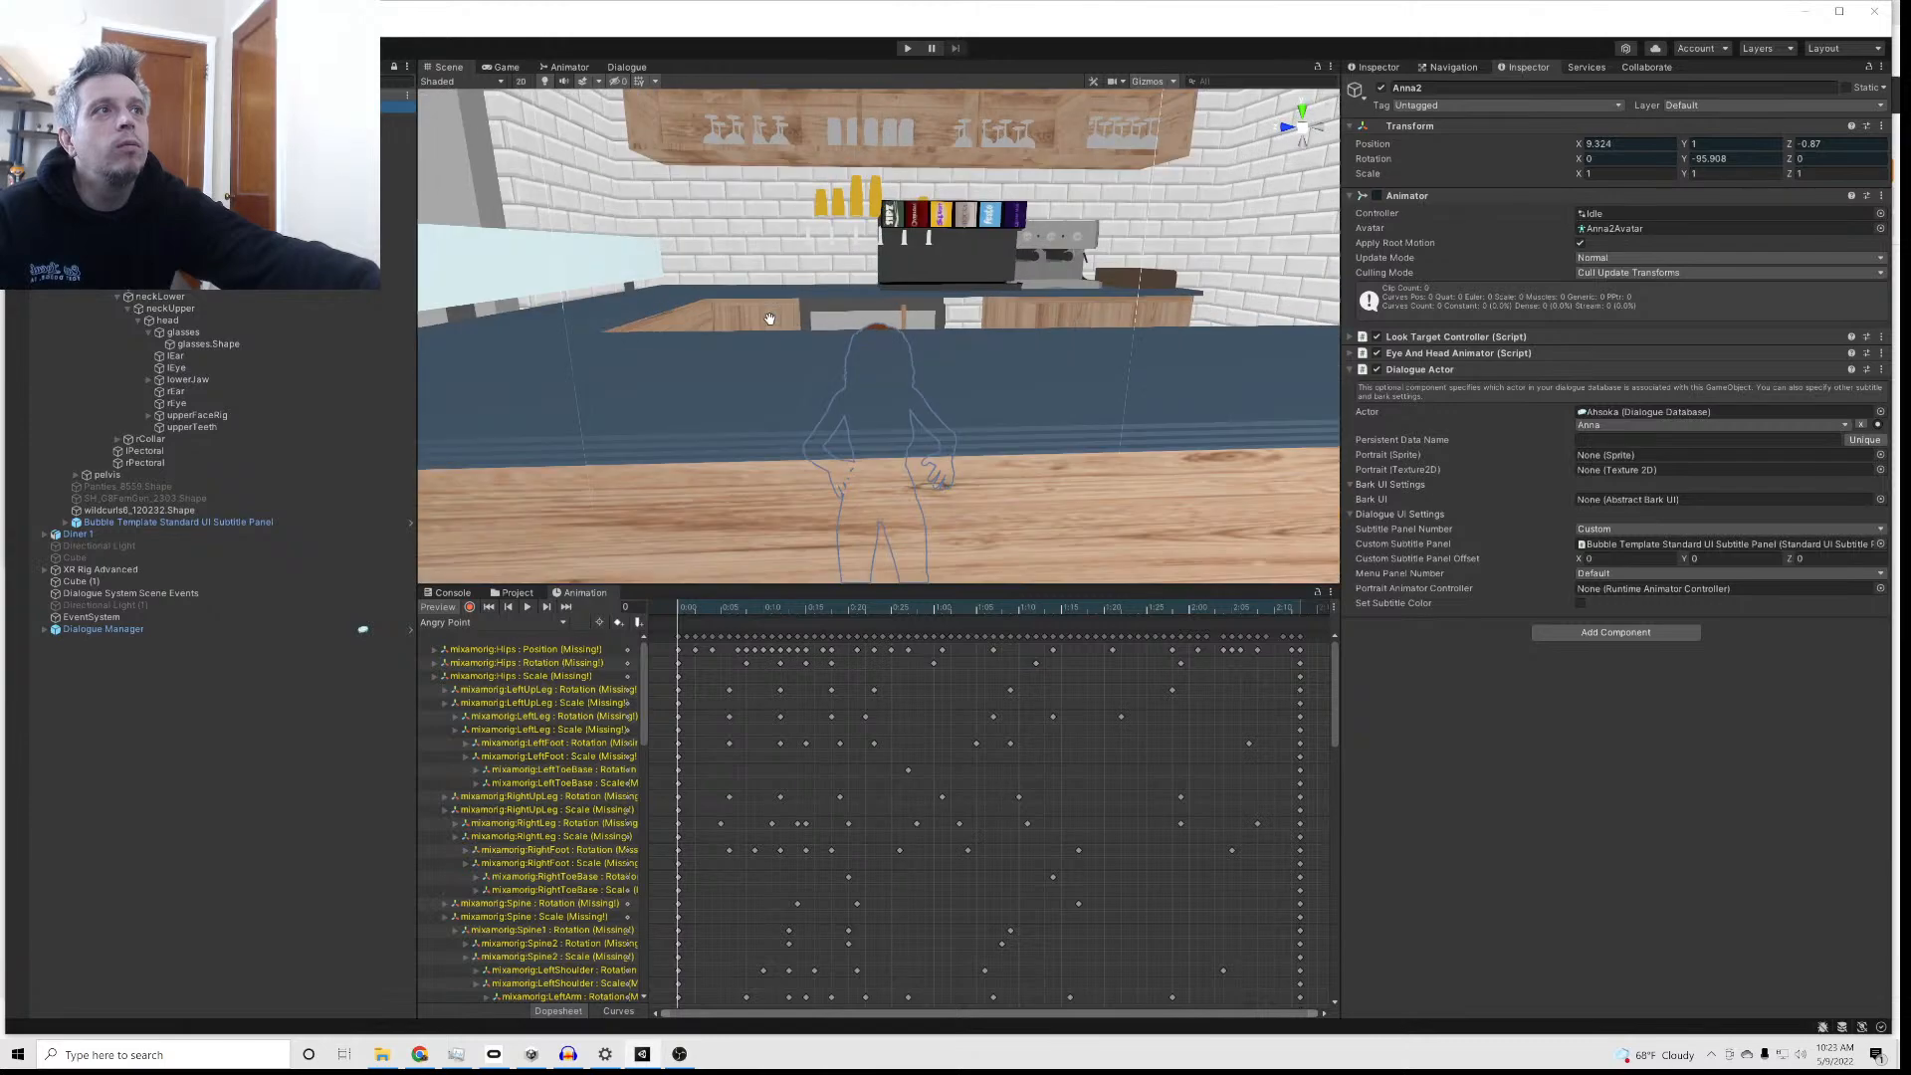
scroll(768, 318, down, 4)
scroll(769, 318, down, 8)
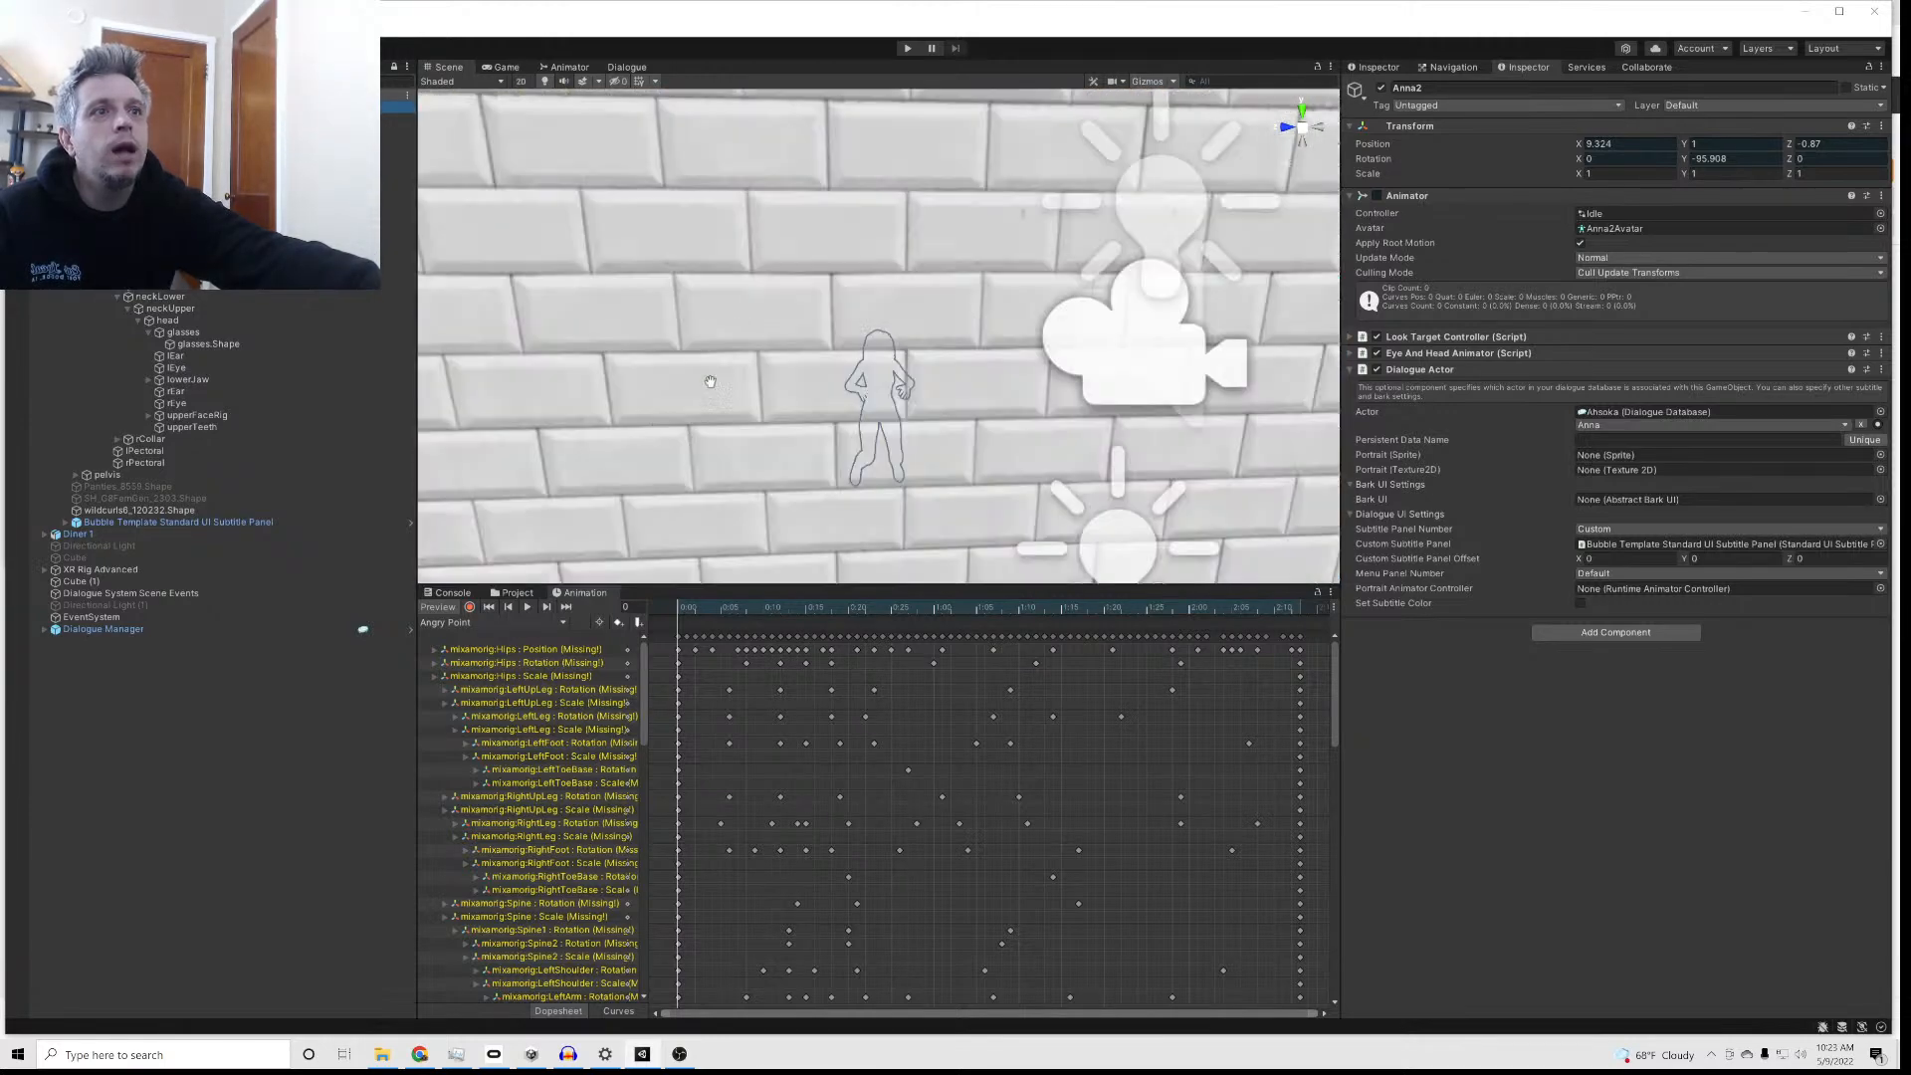
Step: Delete the extracted Angry Gesture and Angry Point clips from the Mixamo animations folder
click(516, 593)
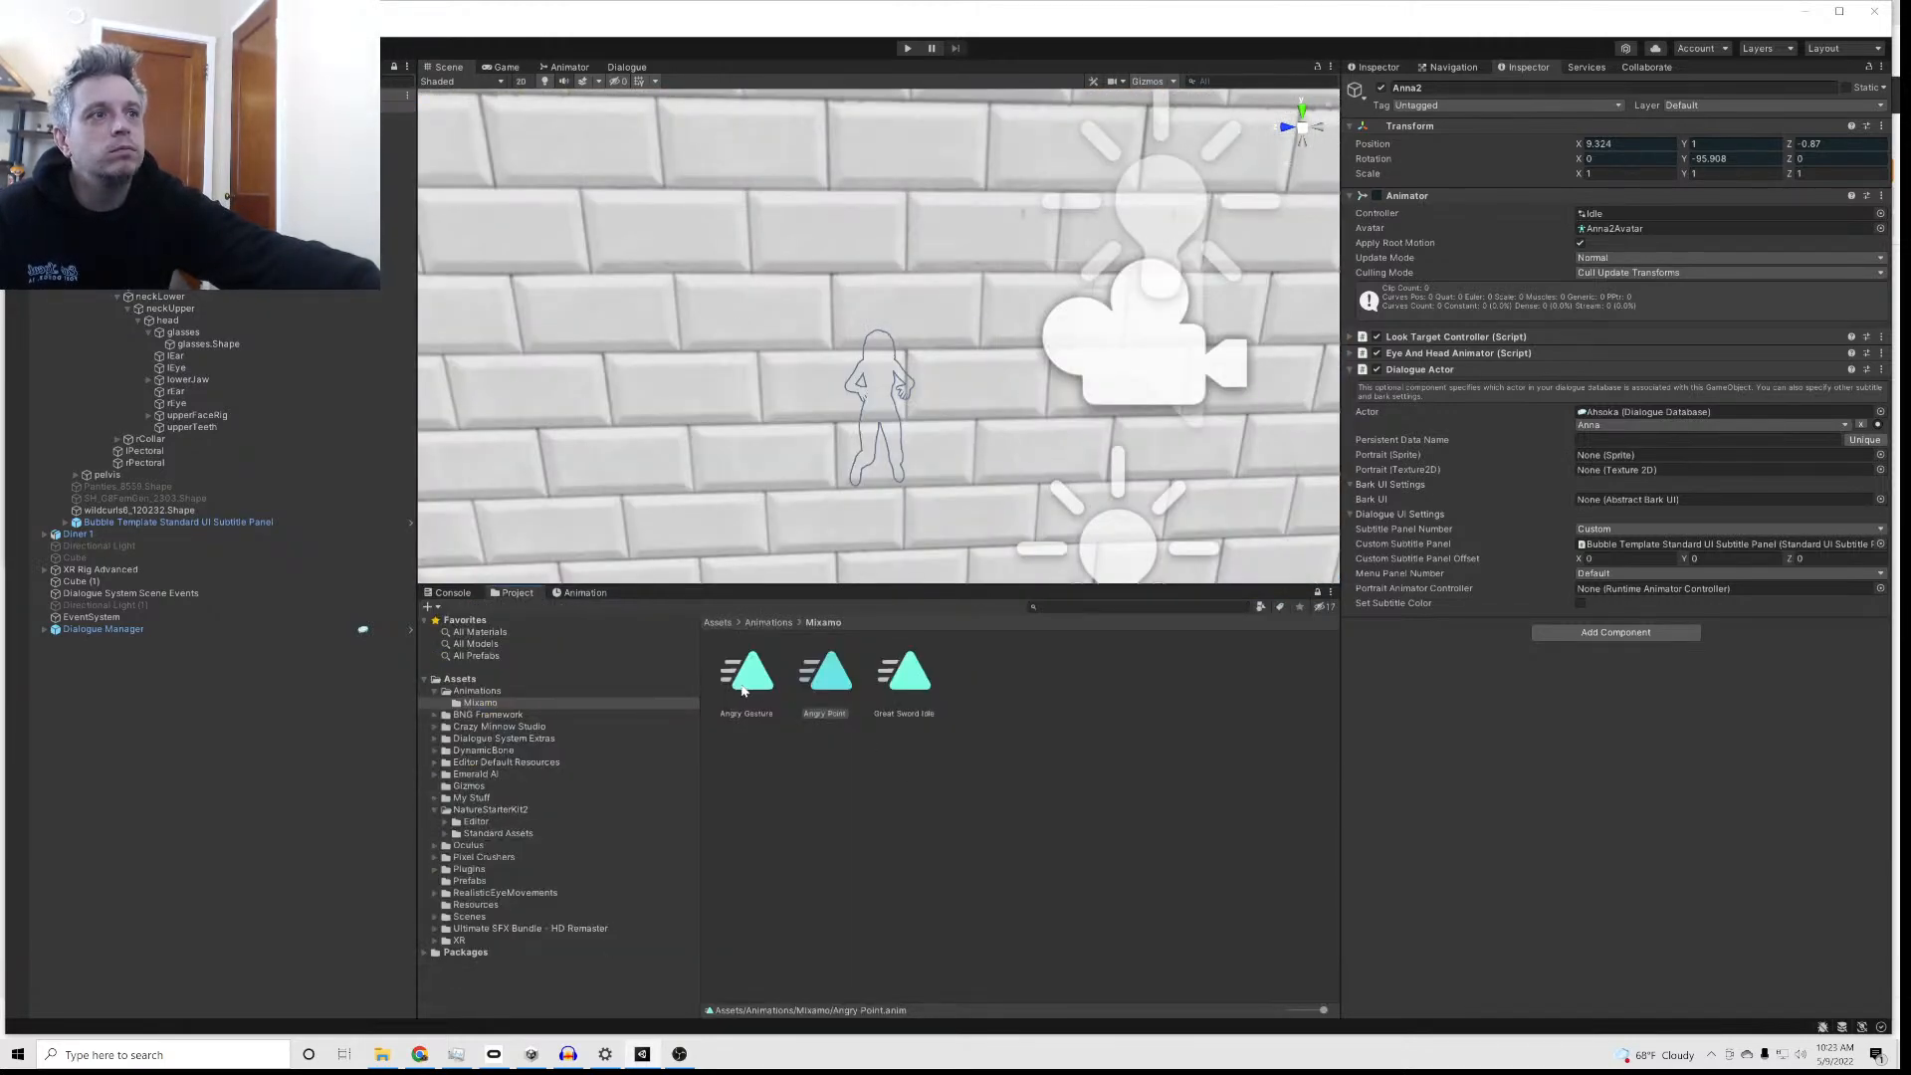
key(Left)
key(Delete)
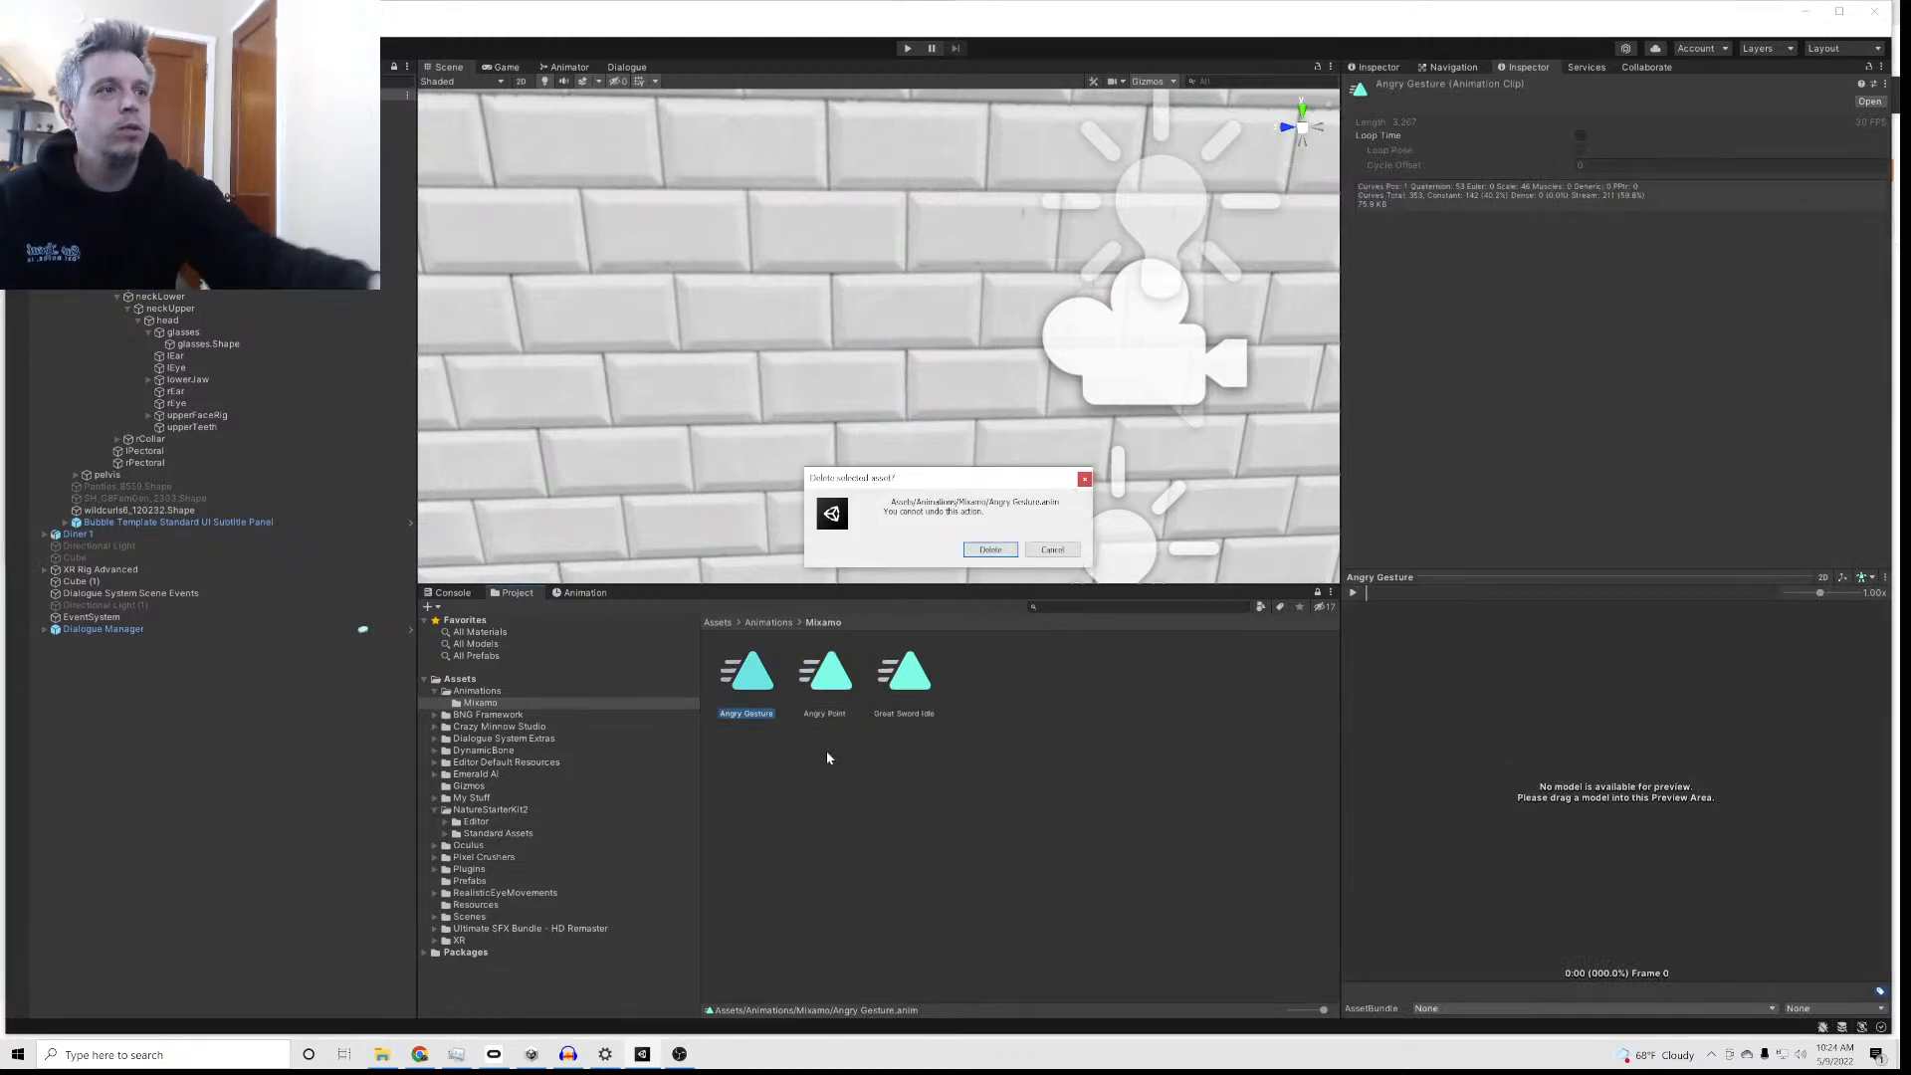
click(989, 550)
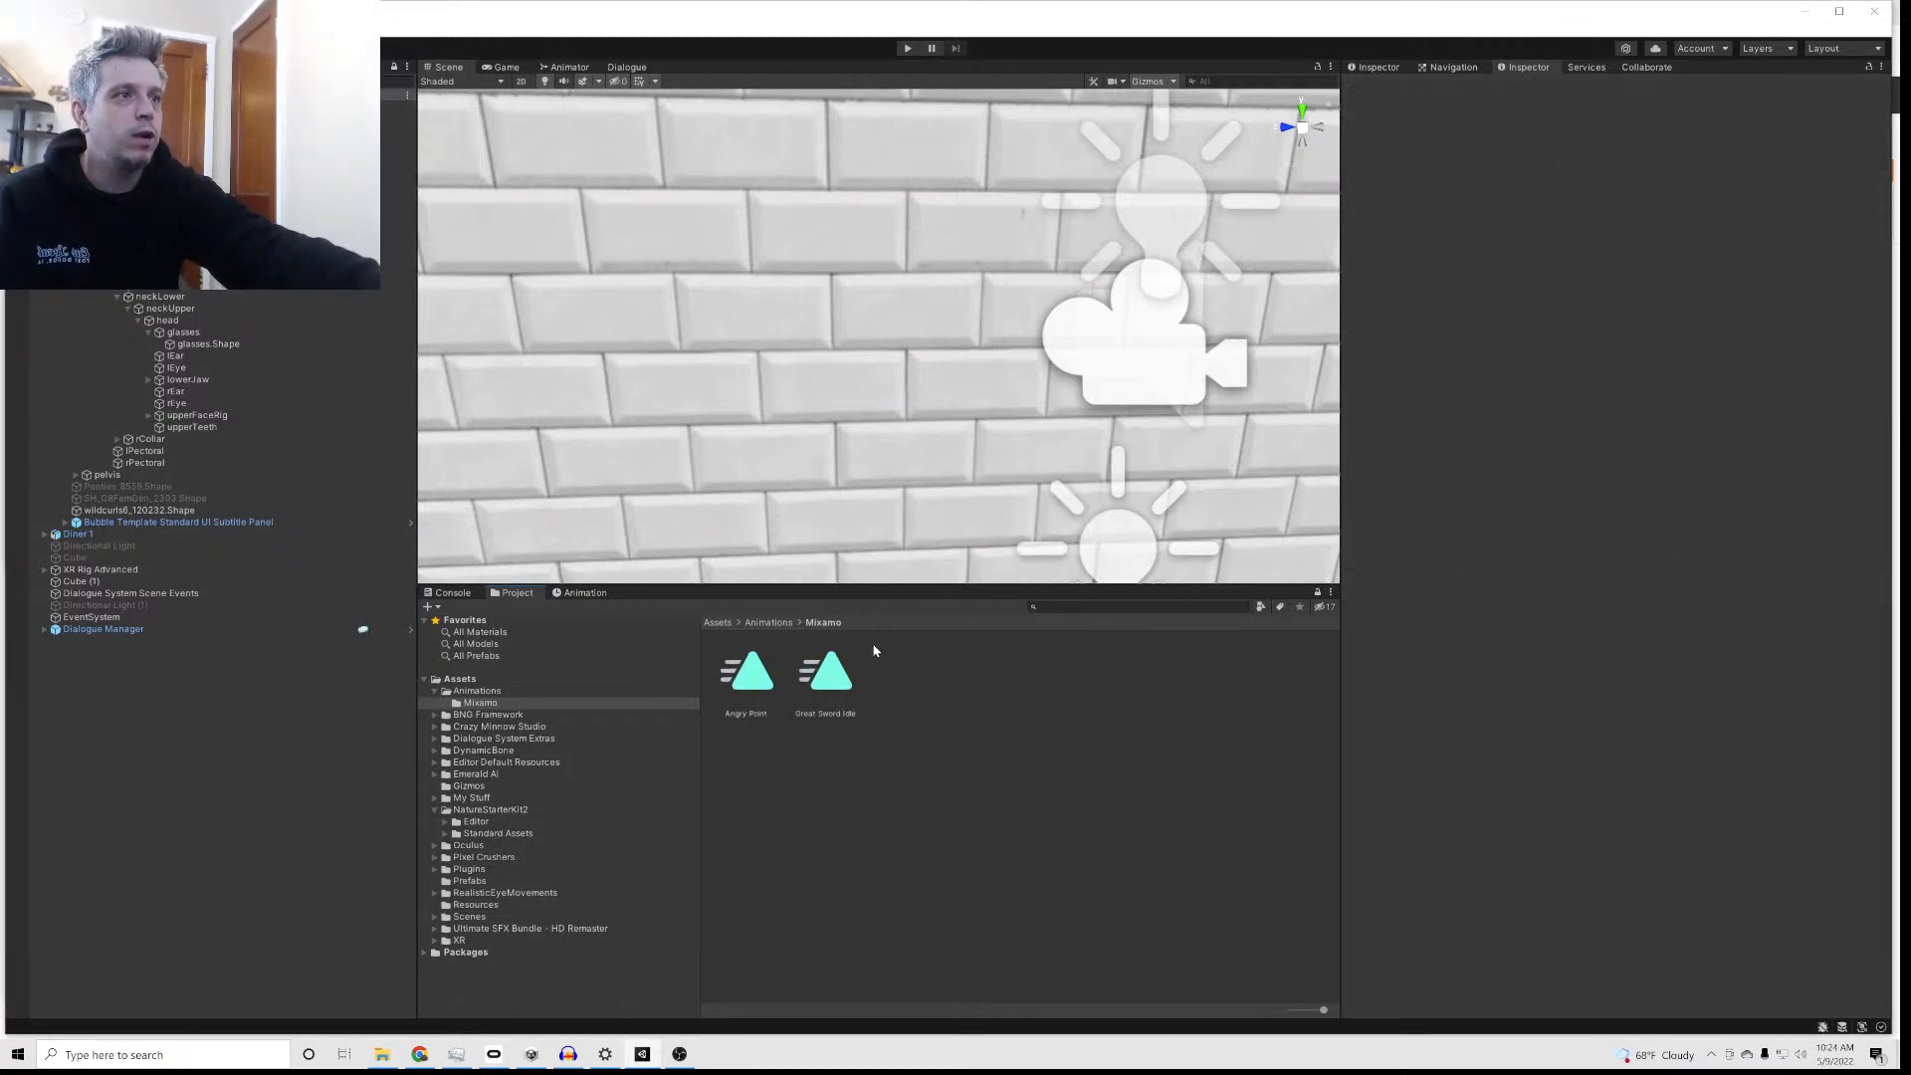
click(769, 690)
key(Delete)
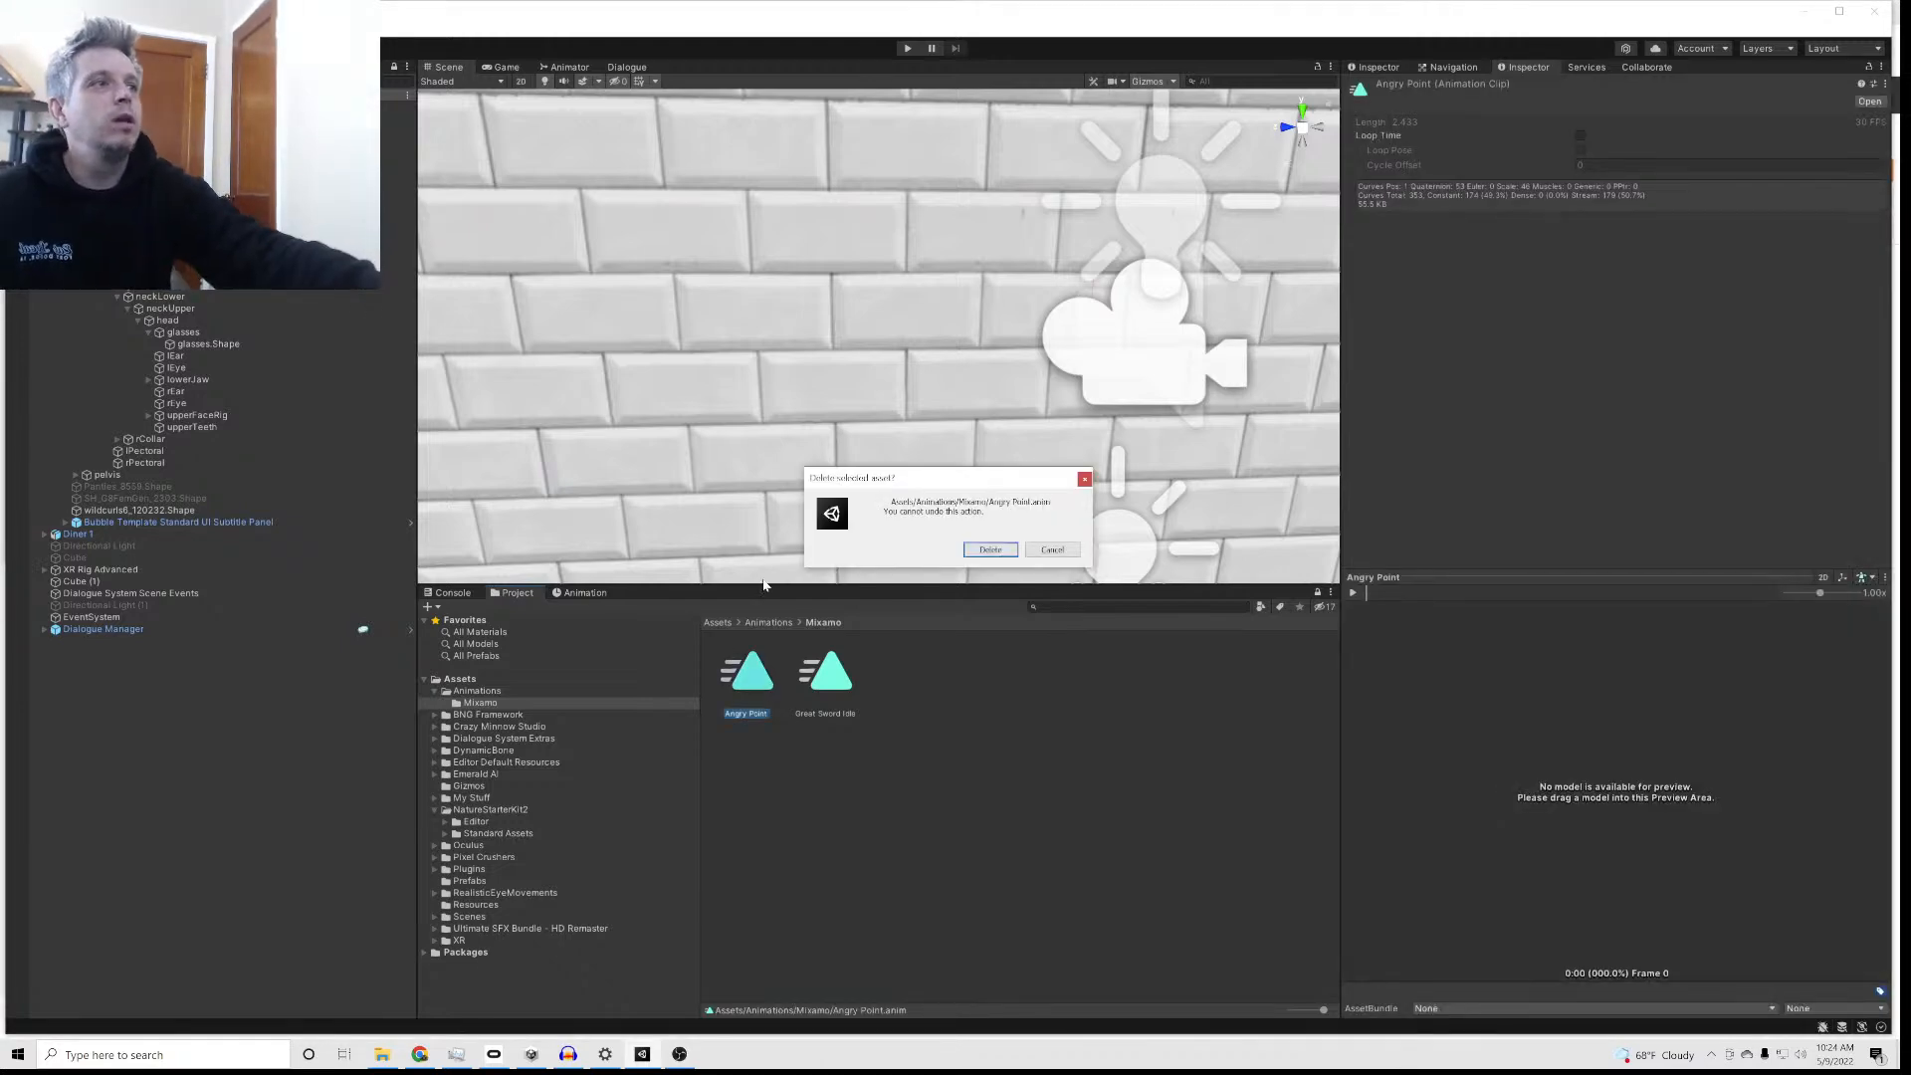
click(988, 553)
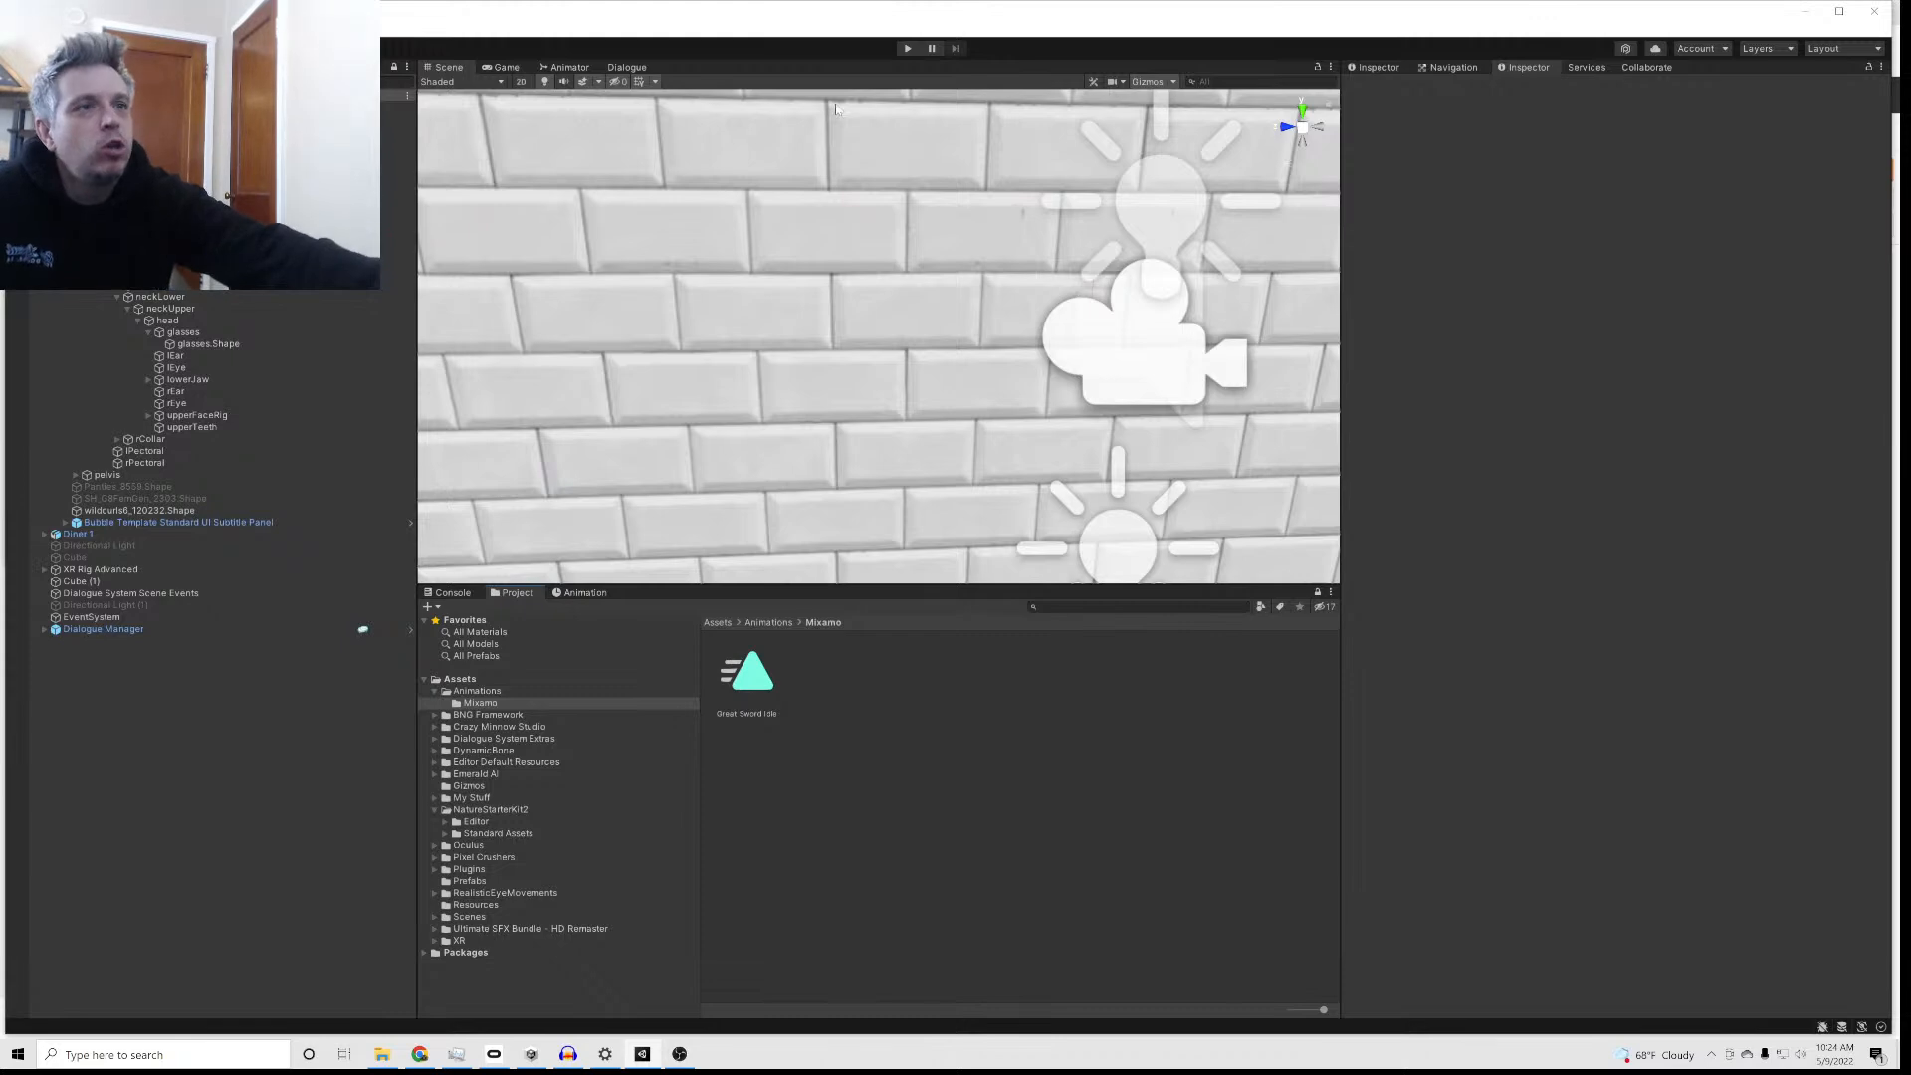
Step: Set the rig animation type of both imported Medea angry models in the Animations folder to Humanoid
click(626, 67)
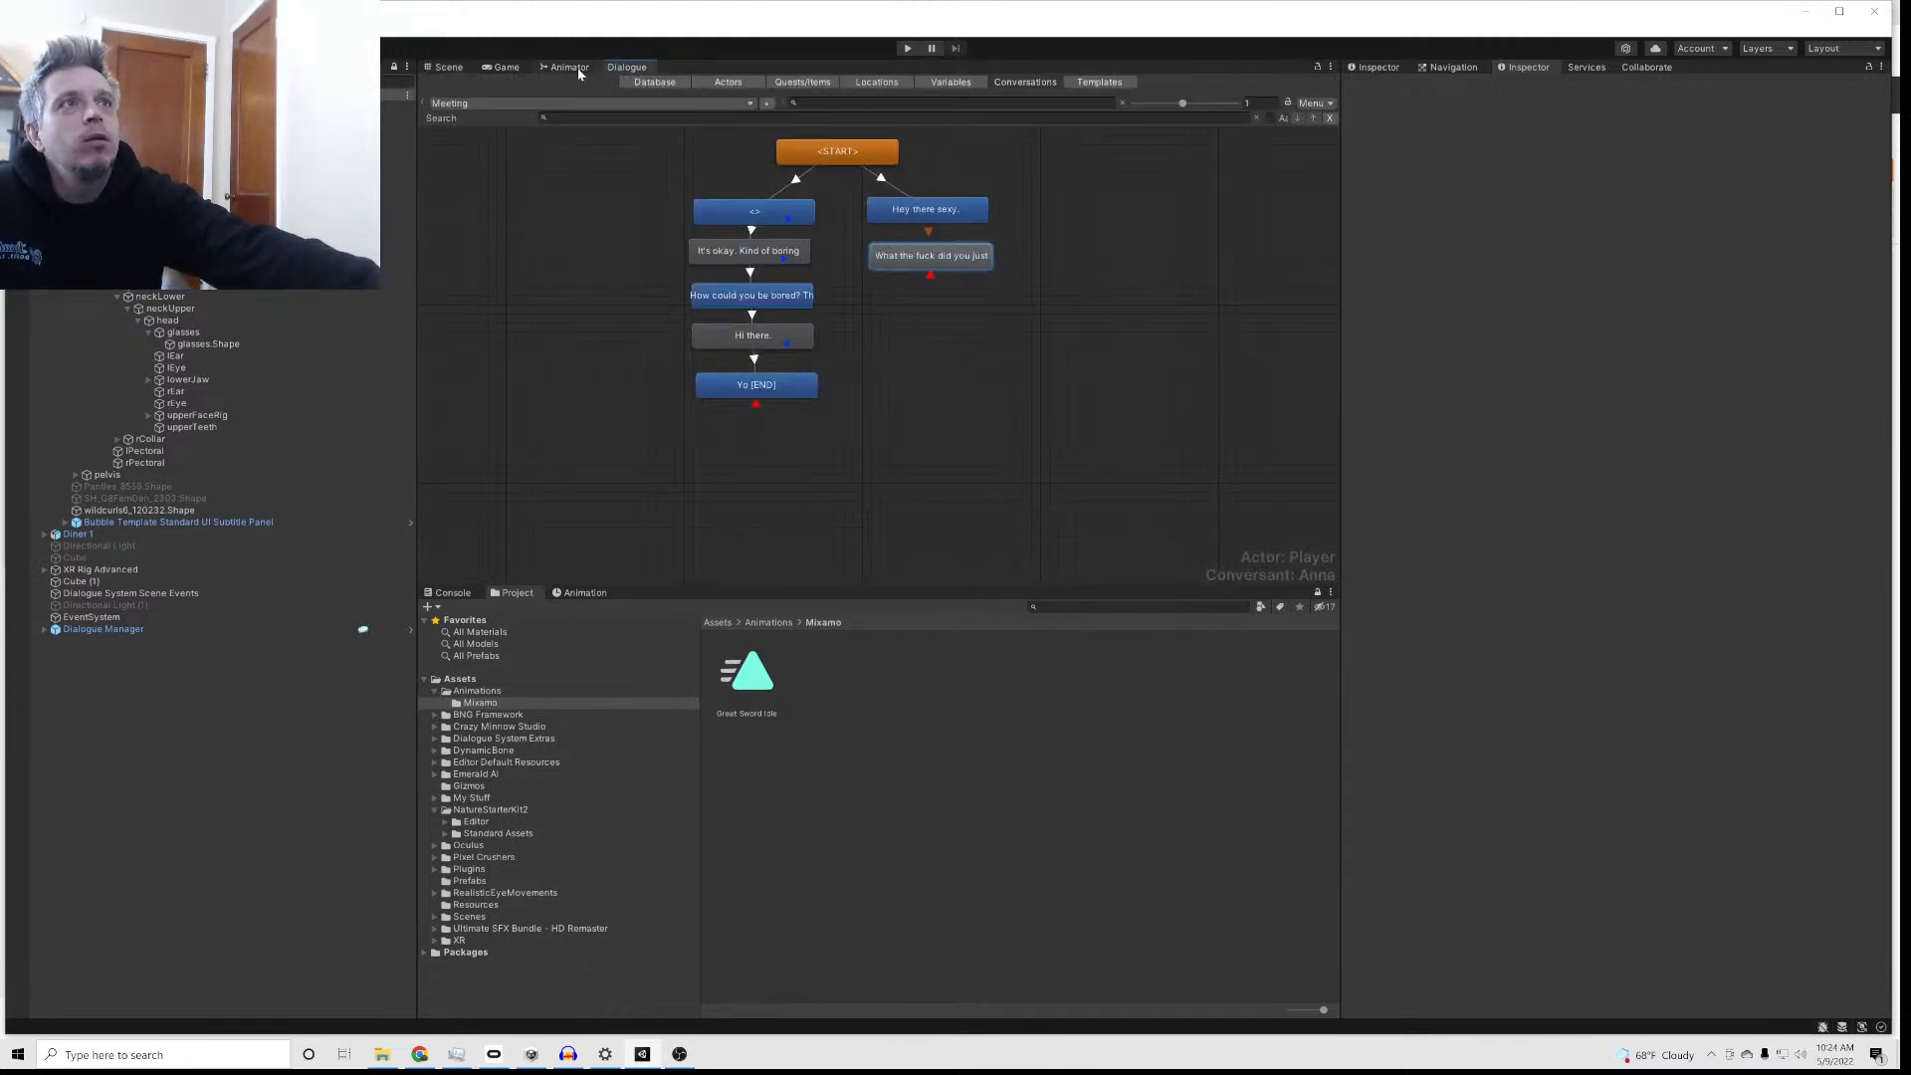
click(768, 623)
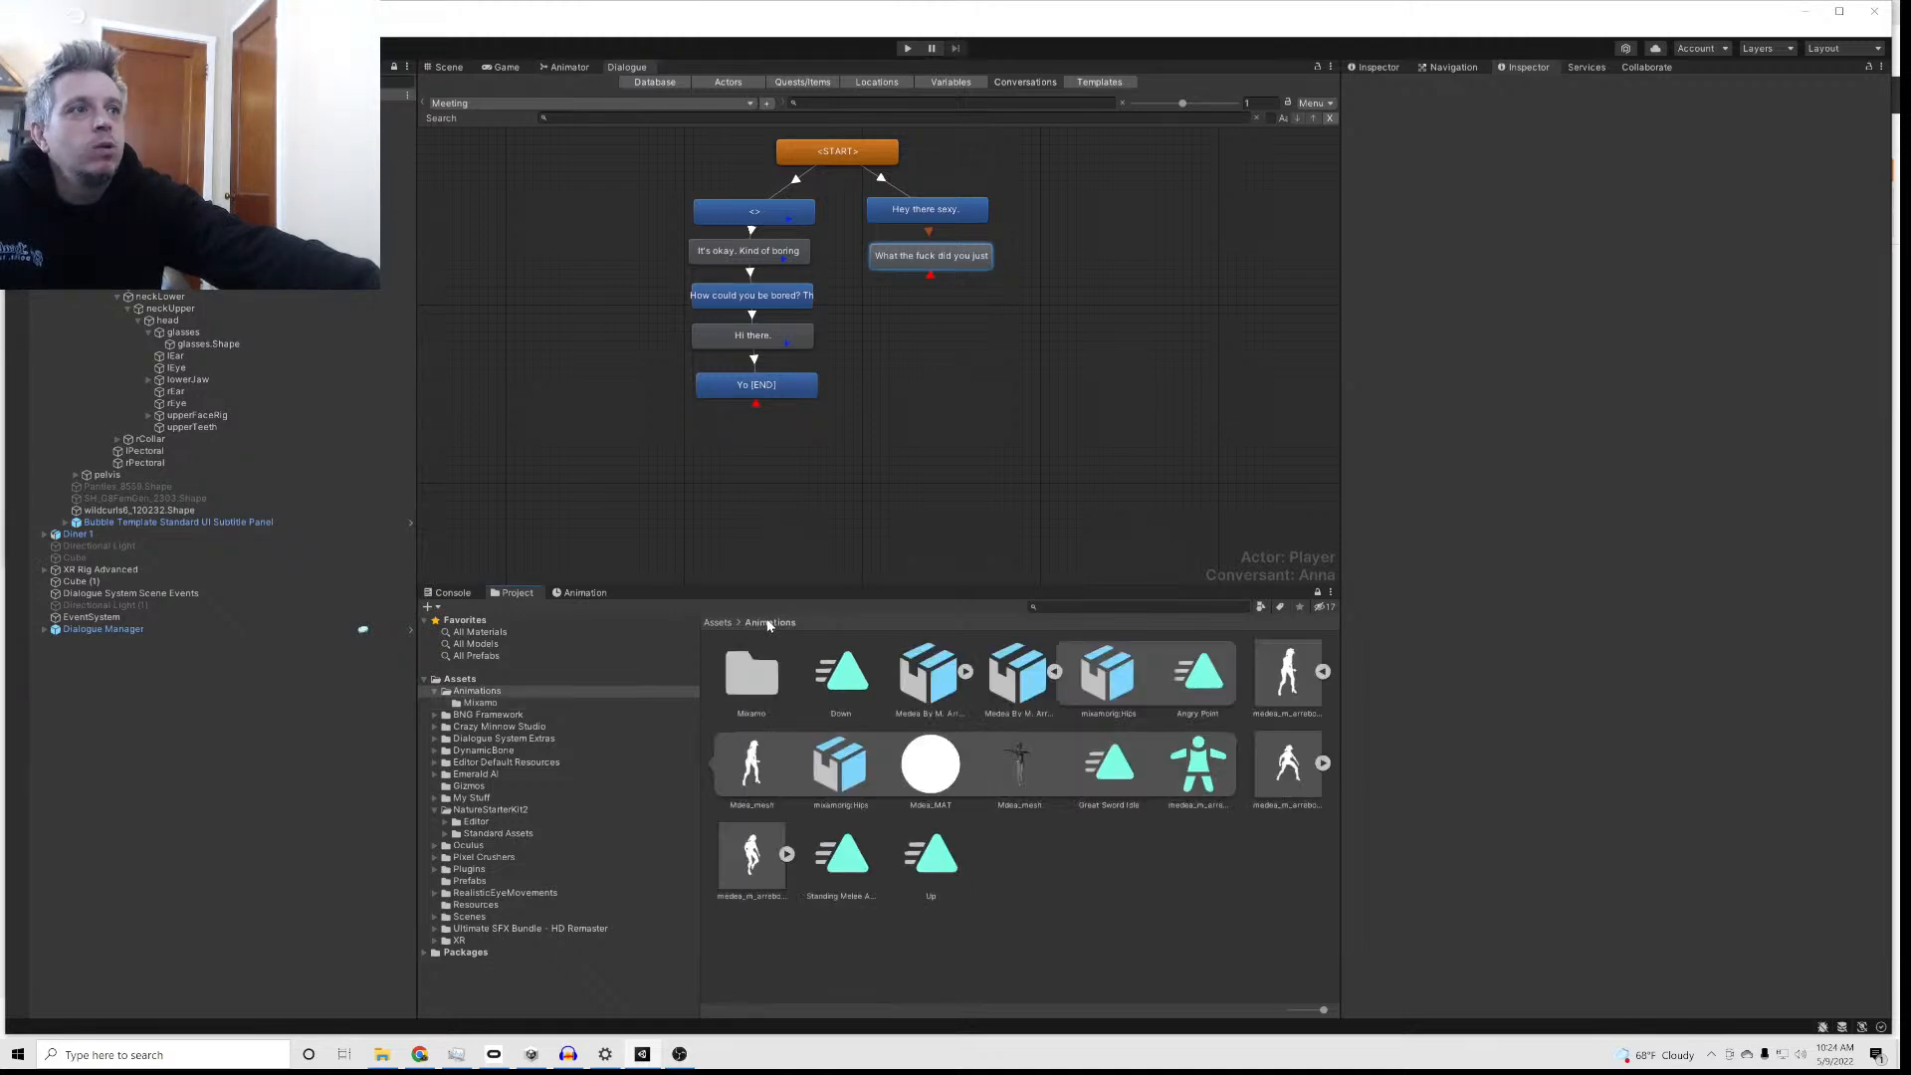
shift+click(912, 680)
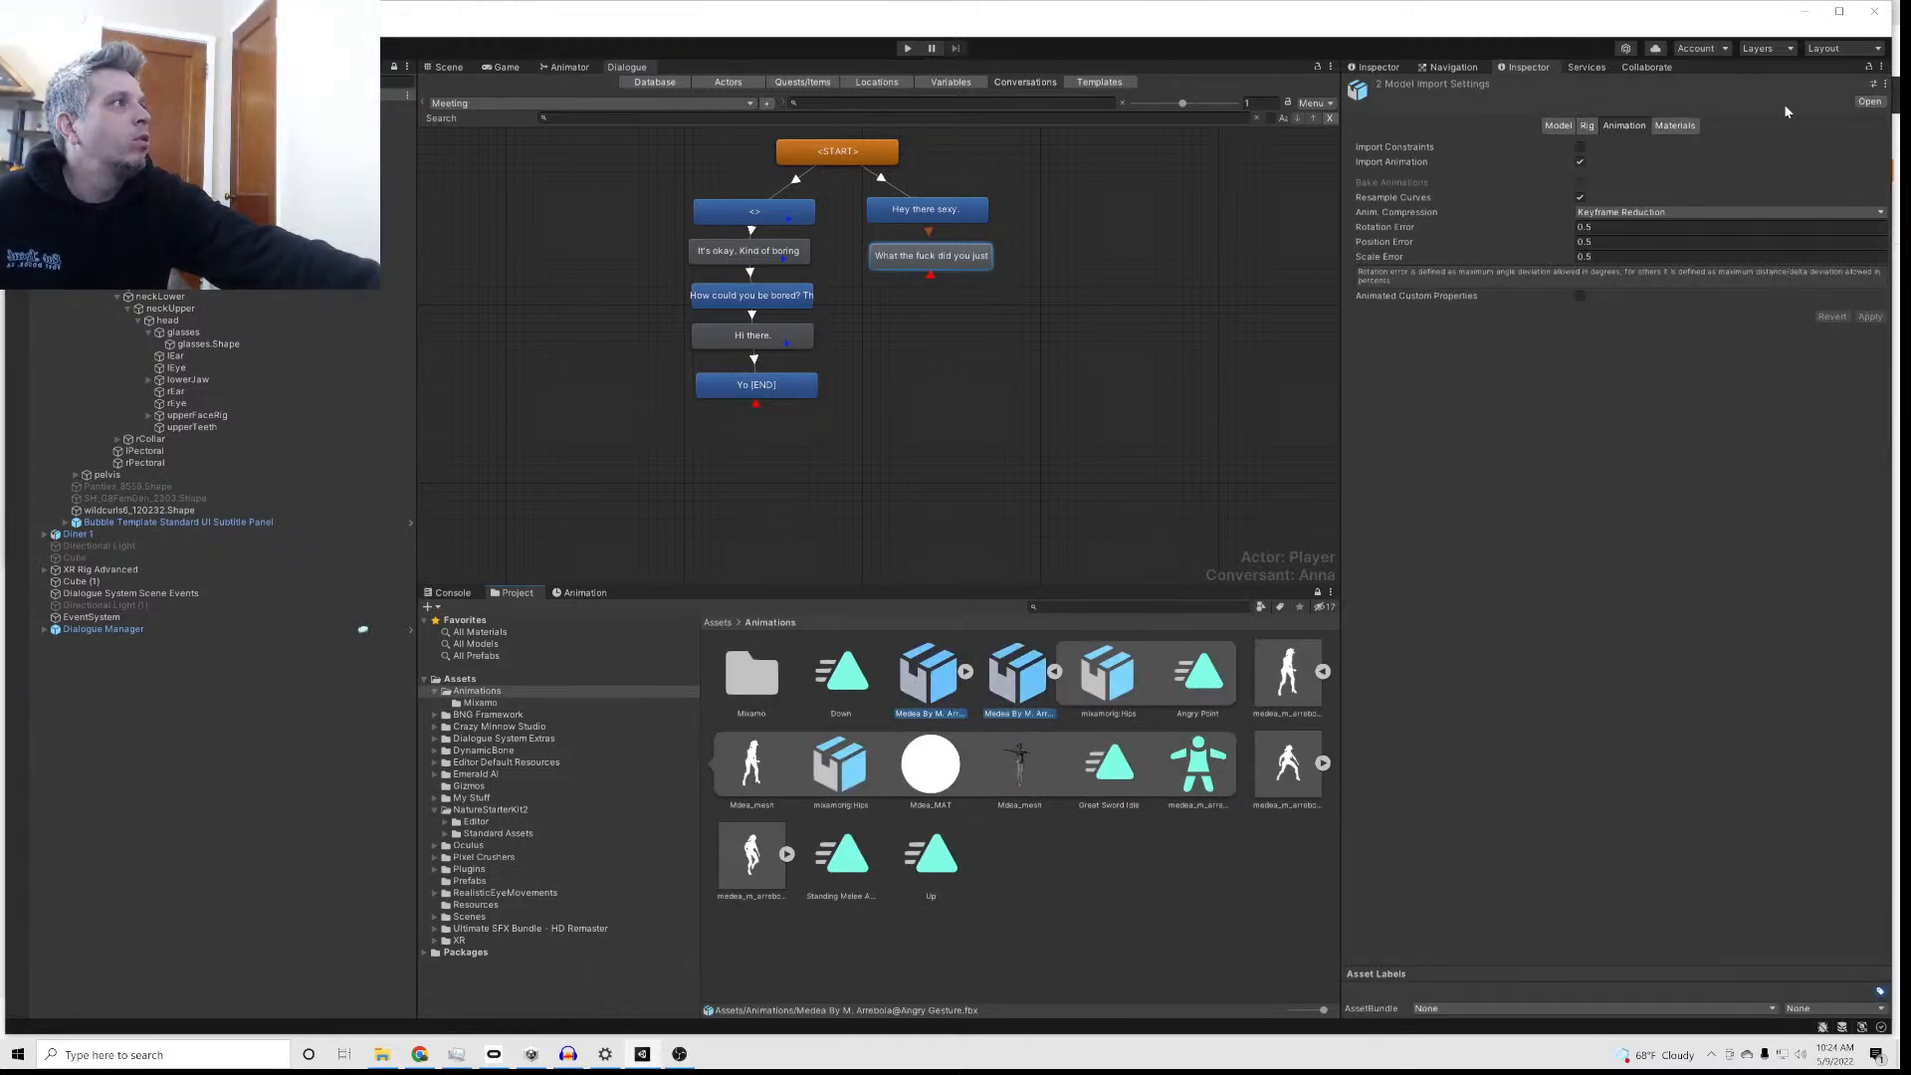
click(1584, 127)
click(1632, 147)
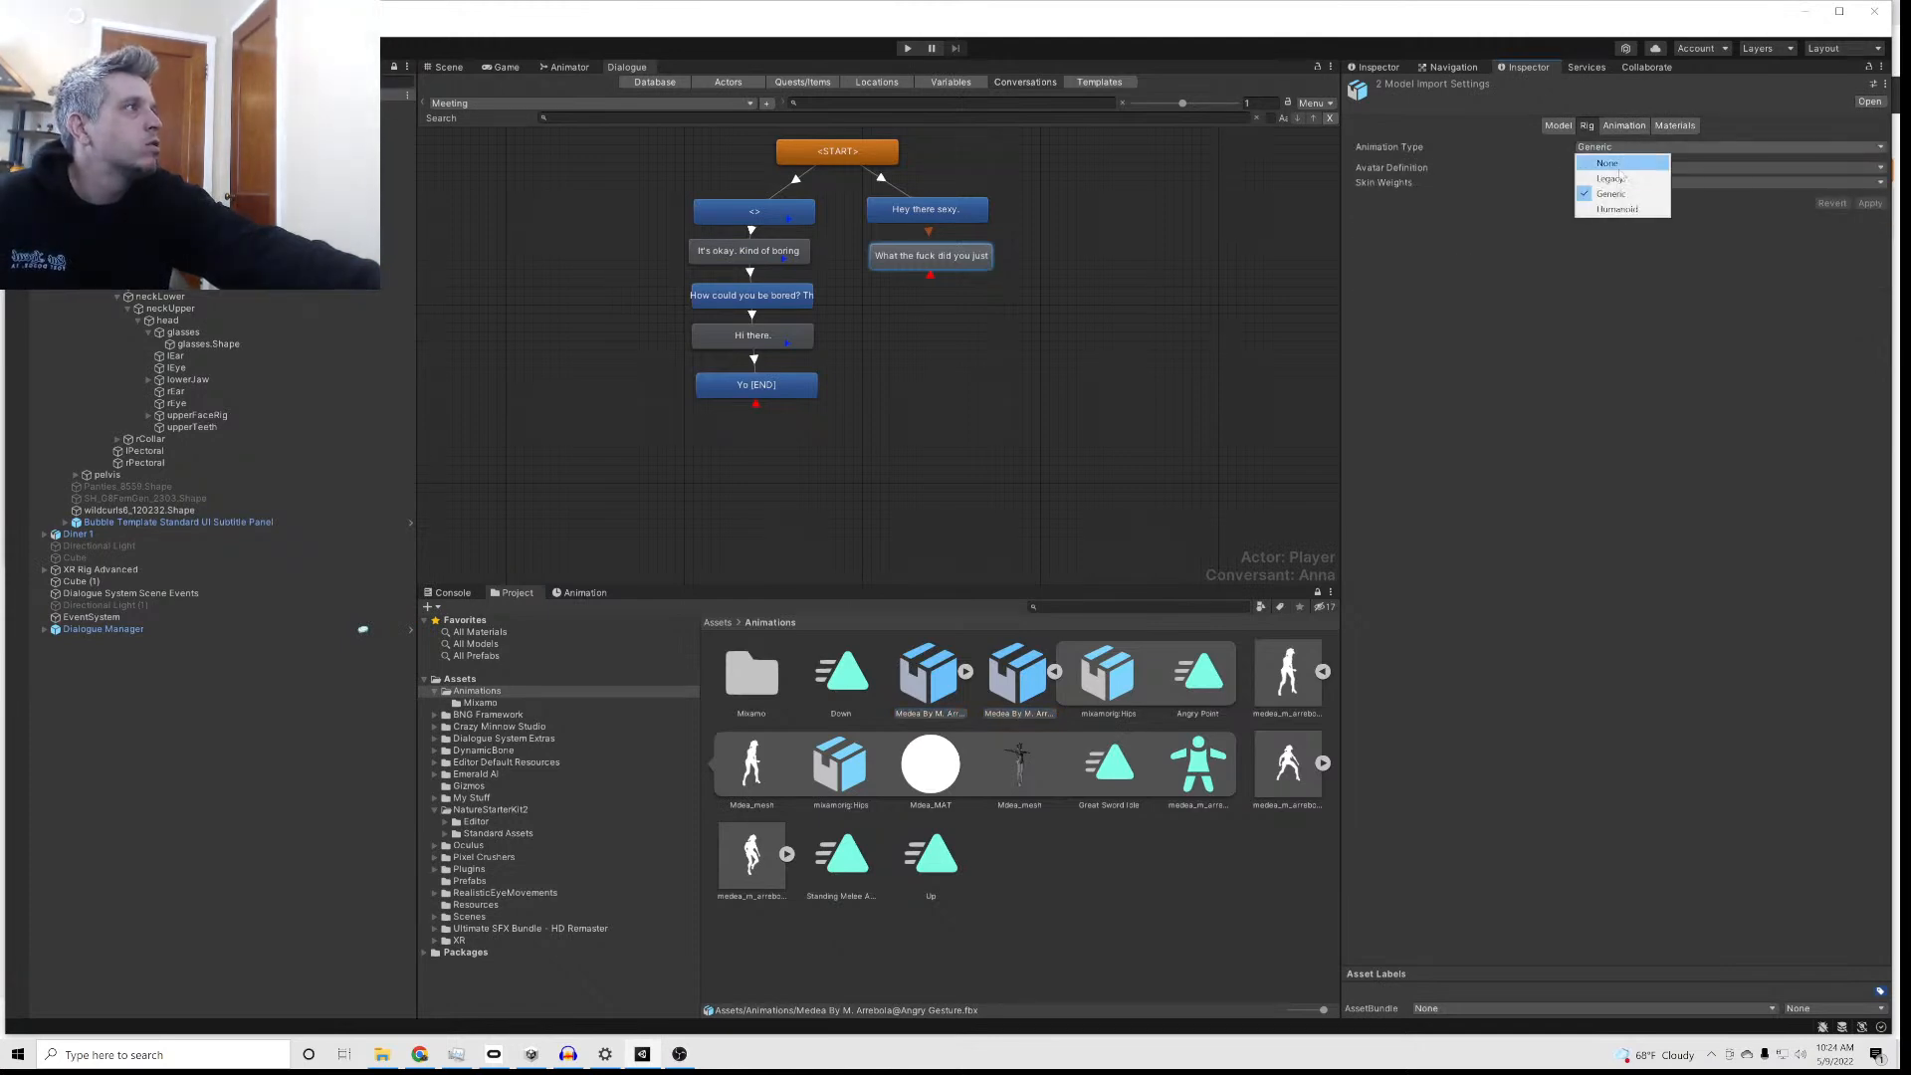
click(1612, 204)
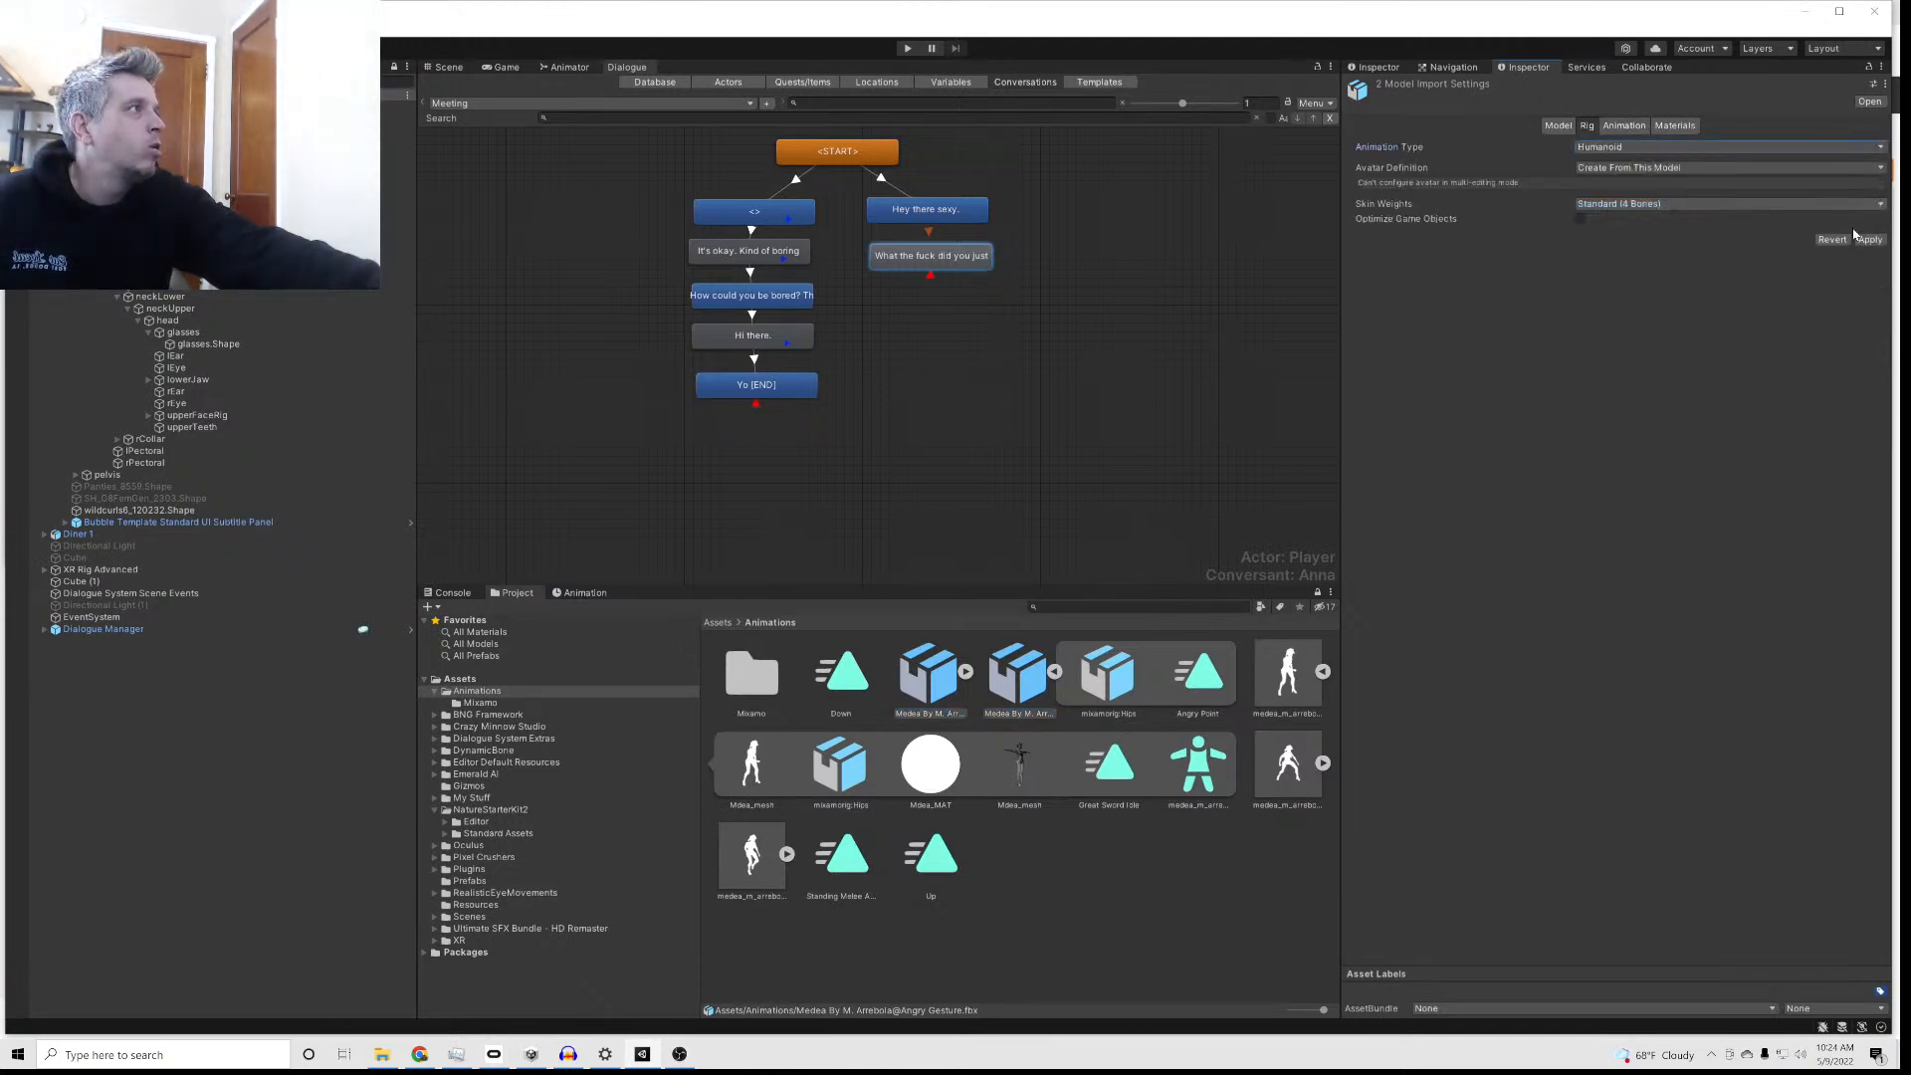
Step: Try to have both angry models copy their avatar definition from Anna2Avatar and apply the rig settings
click(1646, 169)
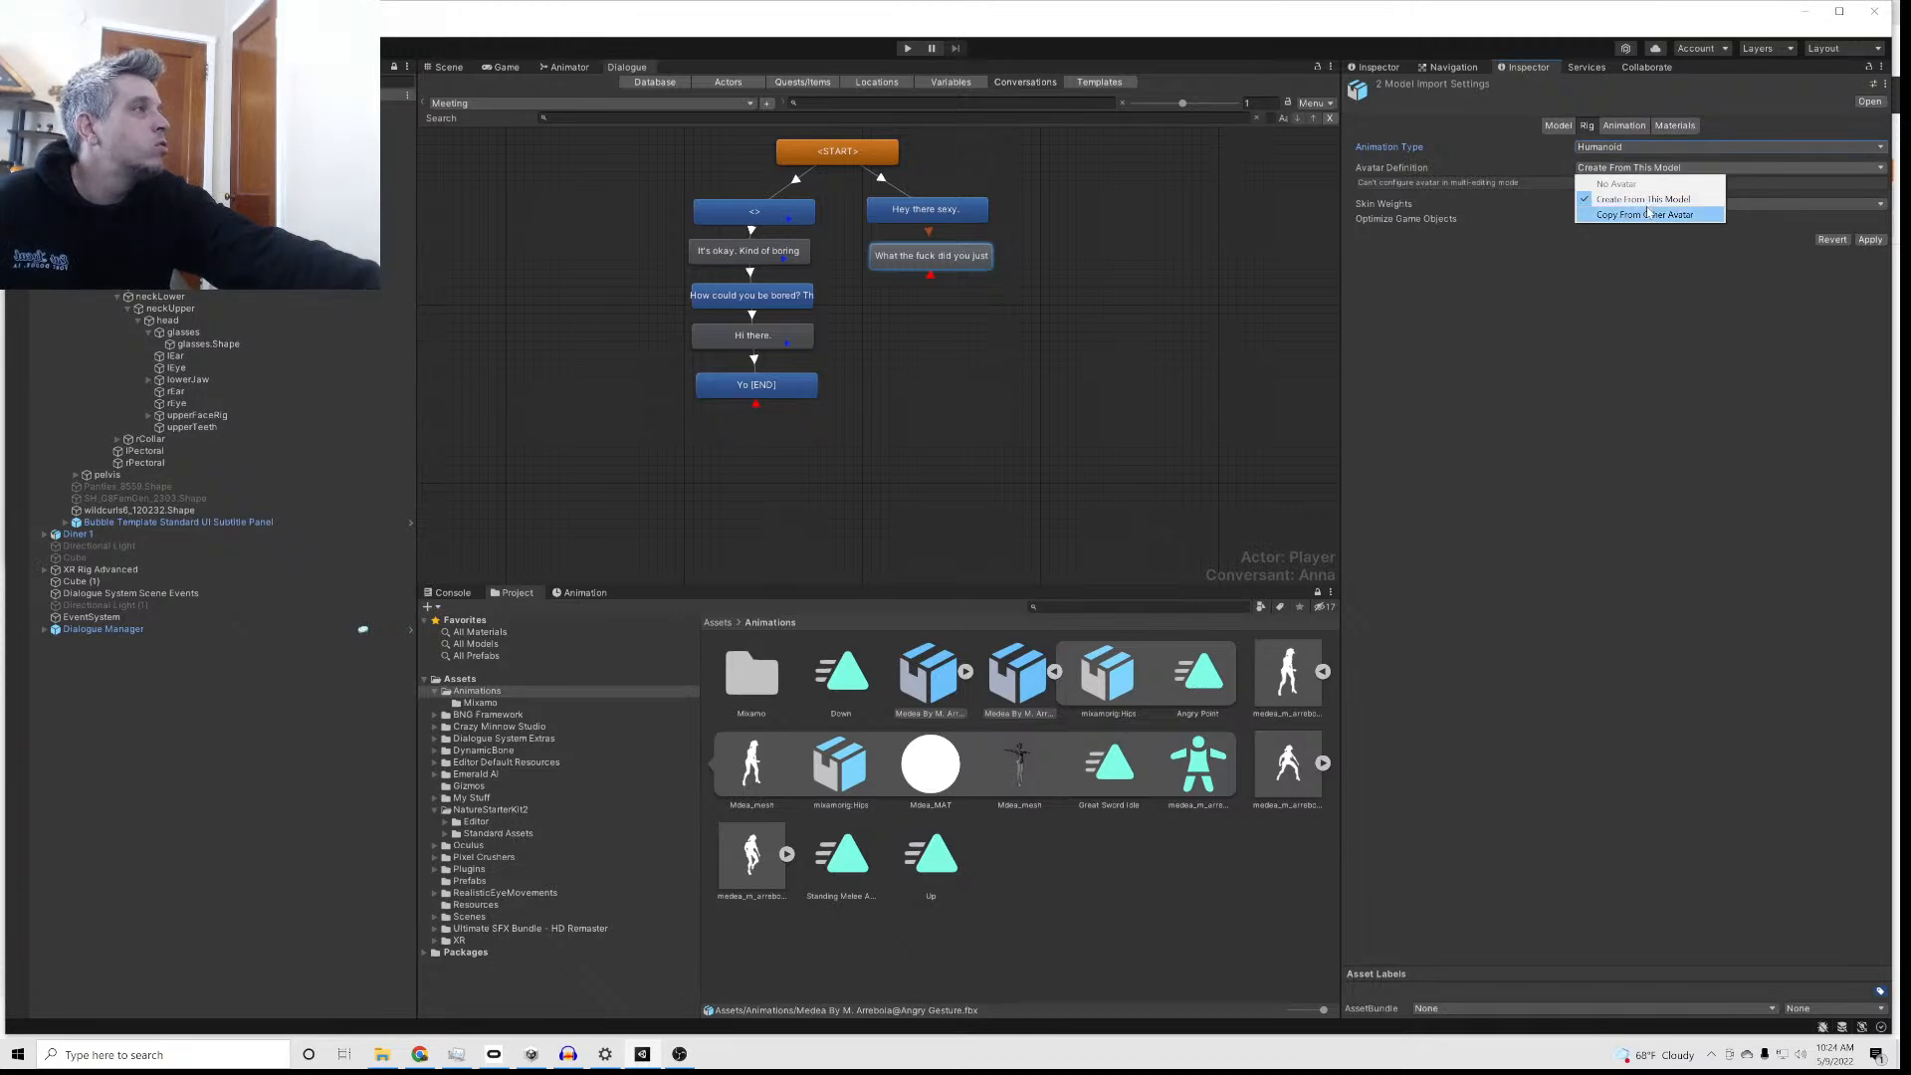
click(1644, 214)
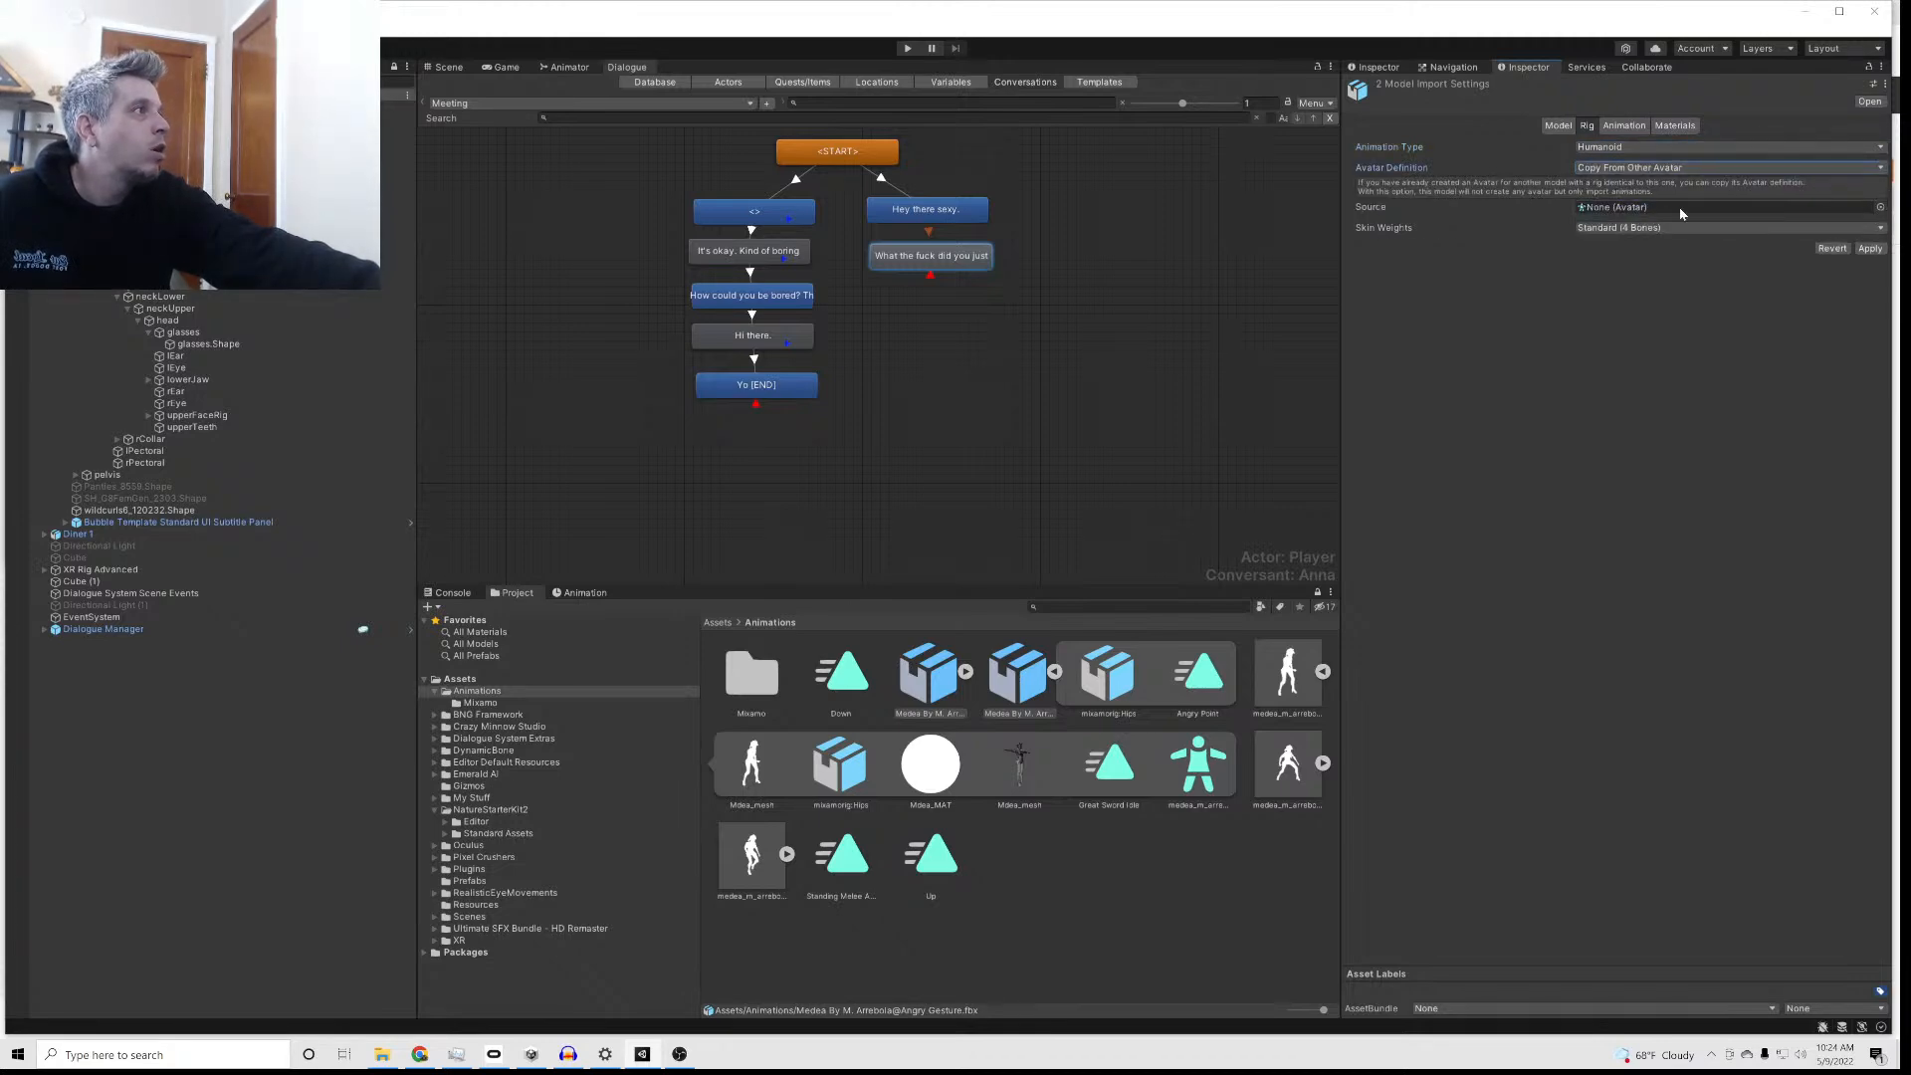
click(1879, 207)
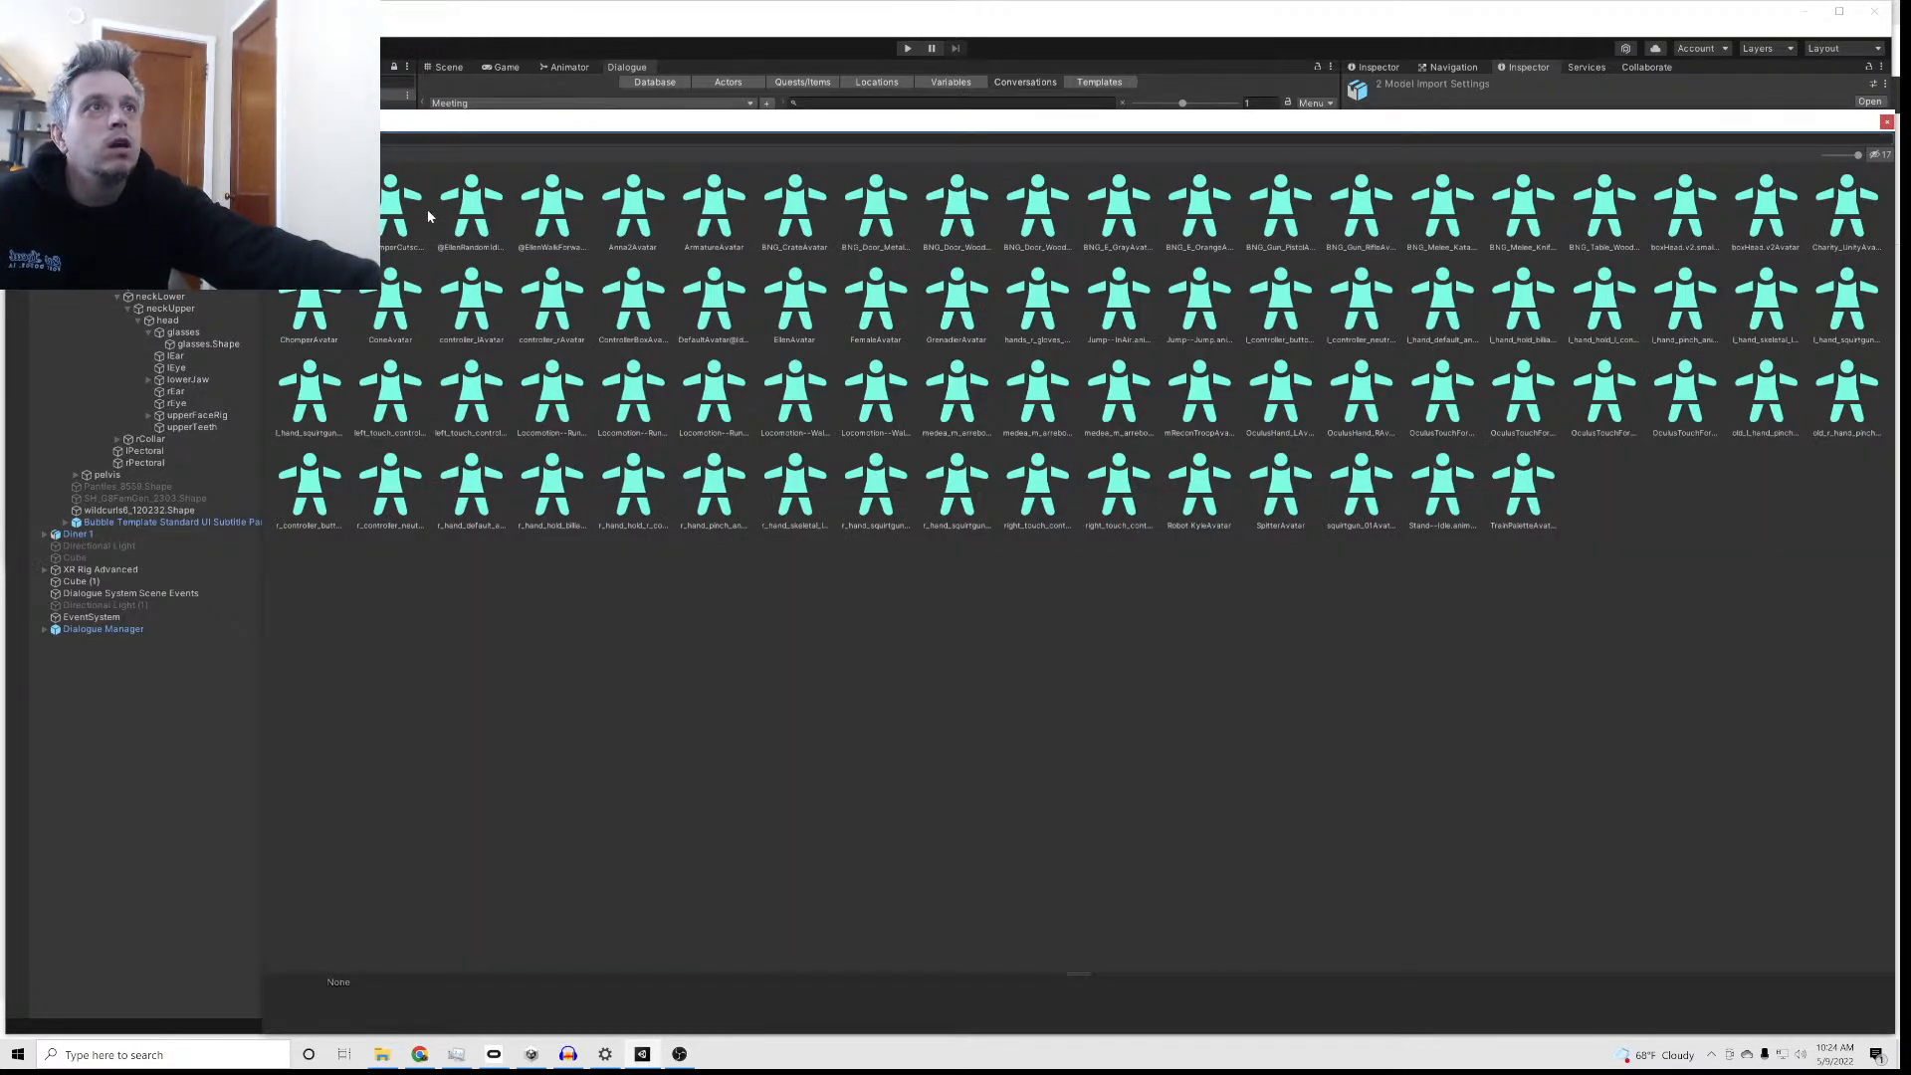
double_click(632, 209)
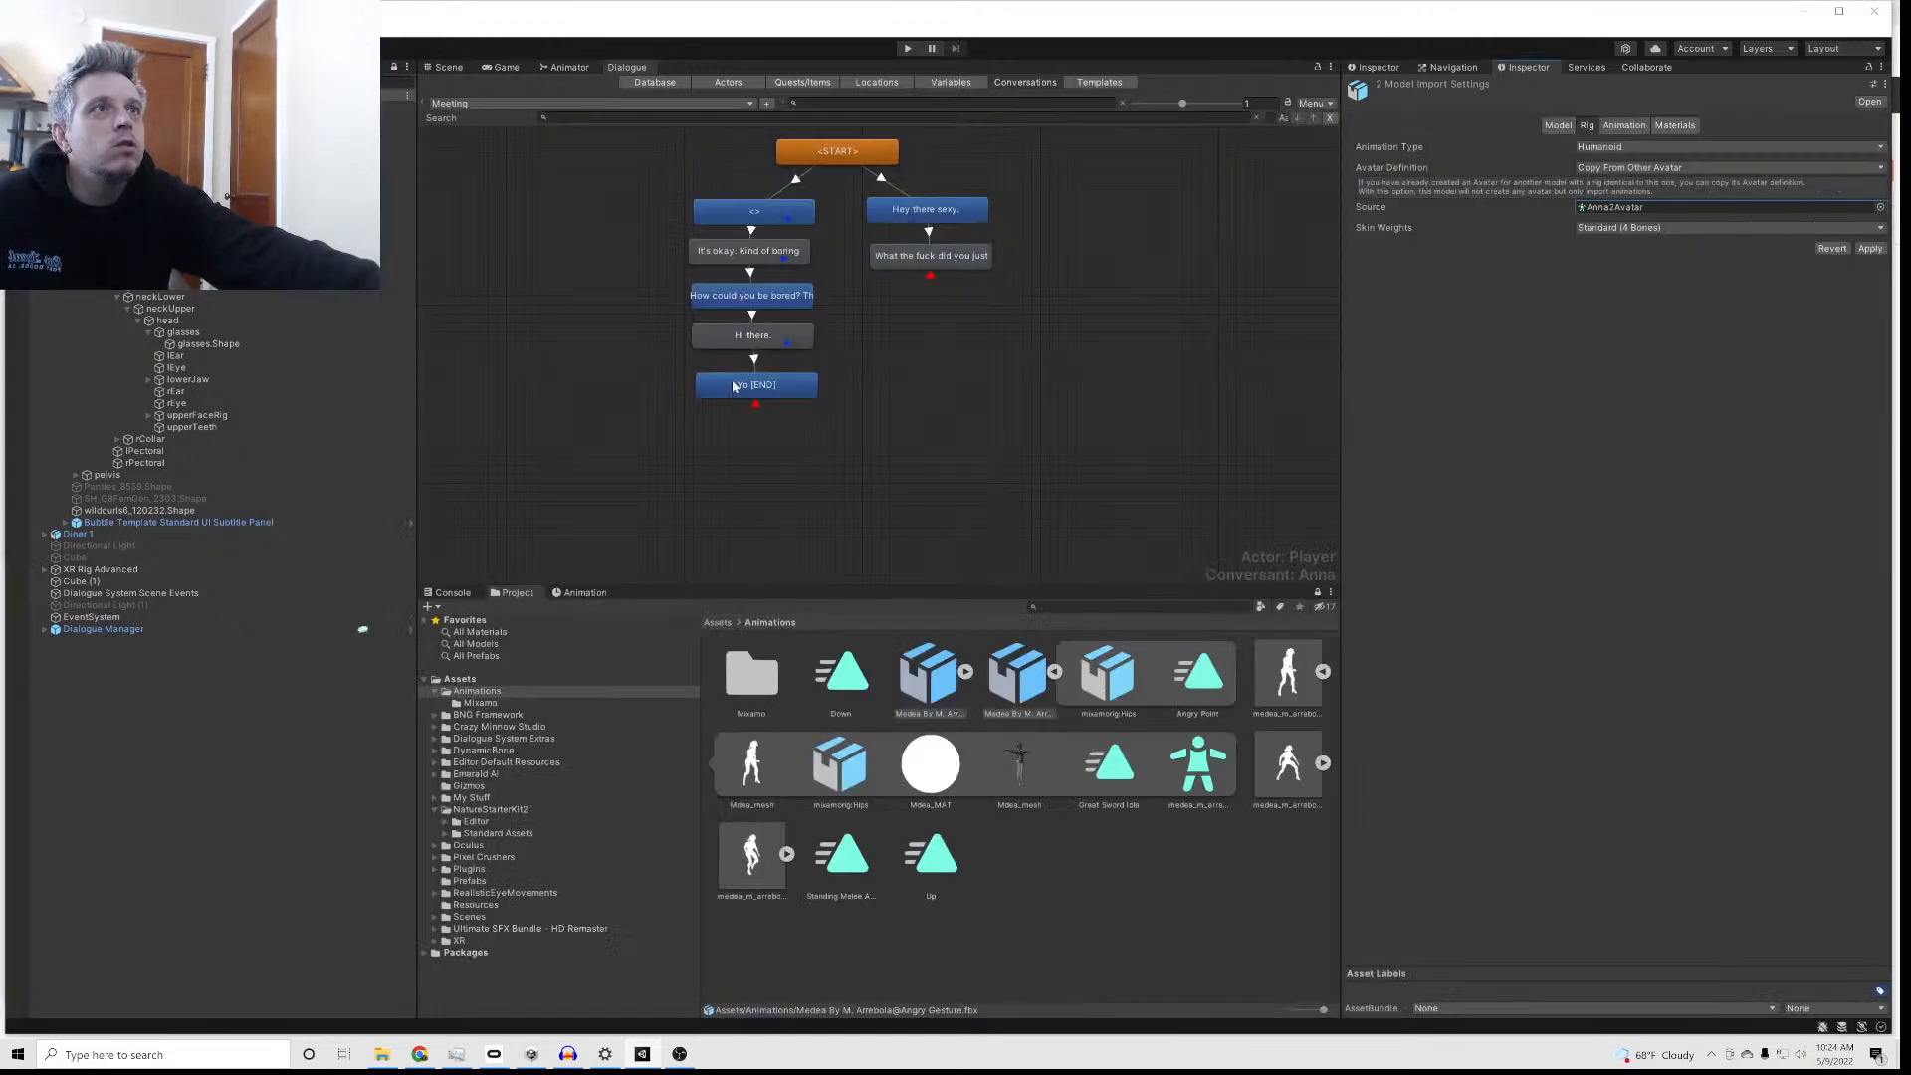
click(1867, 251)
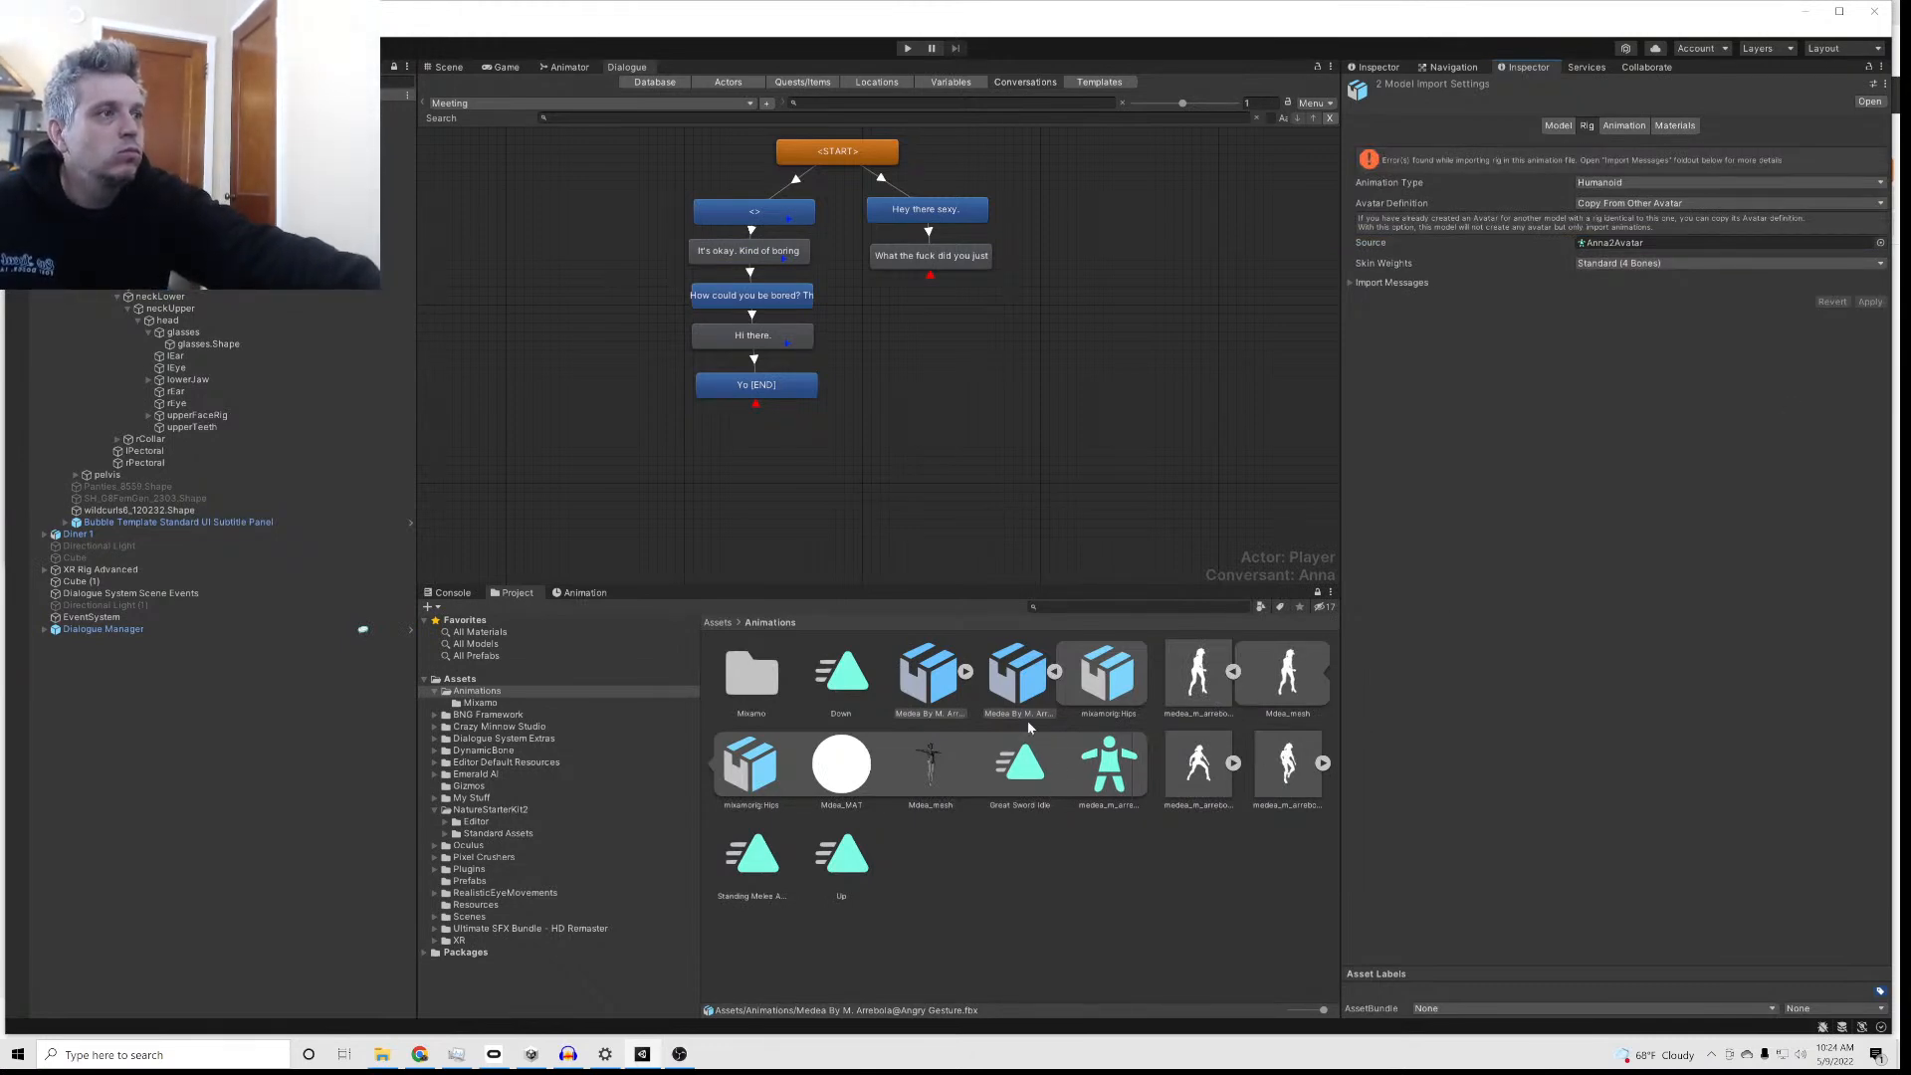
Step: Examine the sub-assets of the Angry Gesture model and the rig import settings of both angry models
click(967, 674)
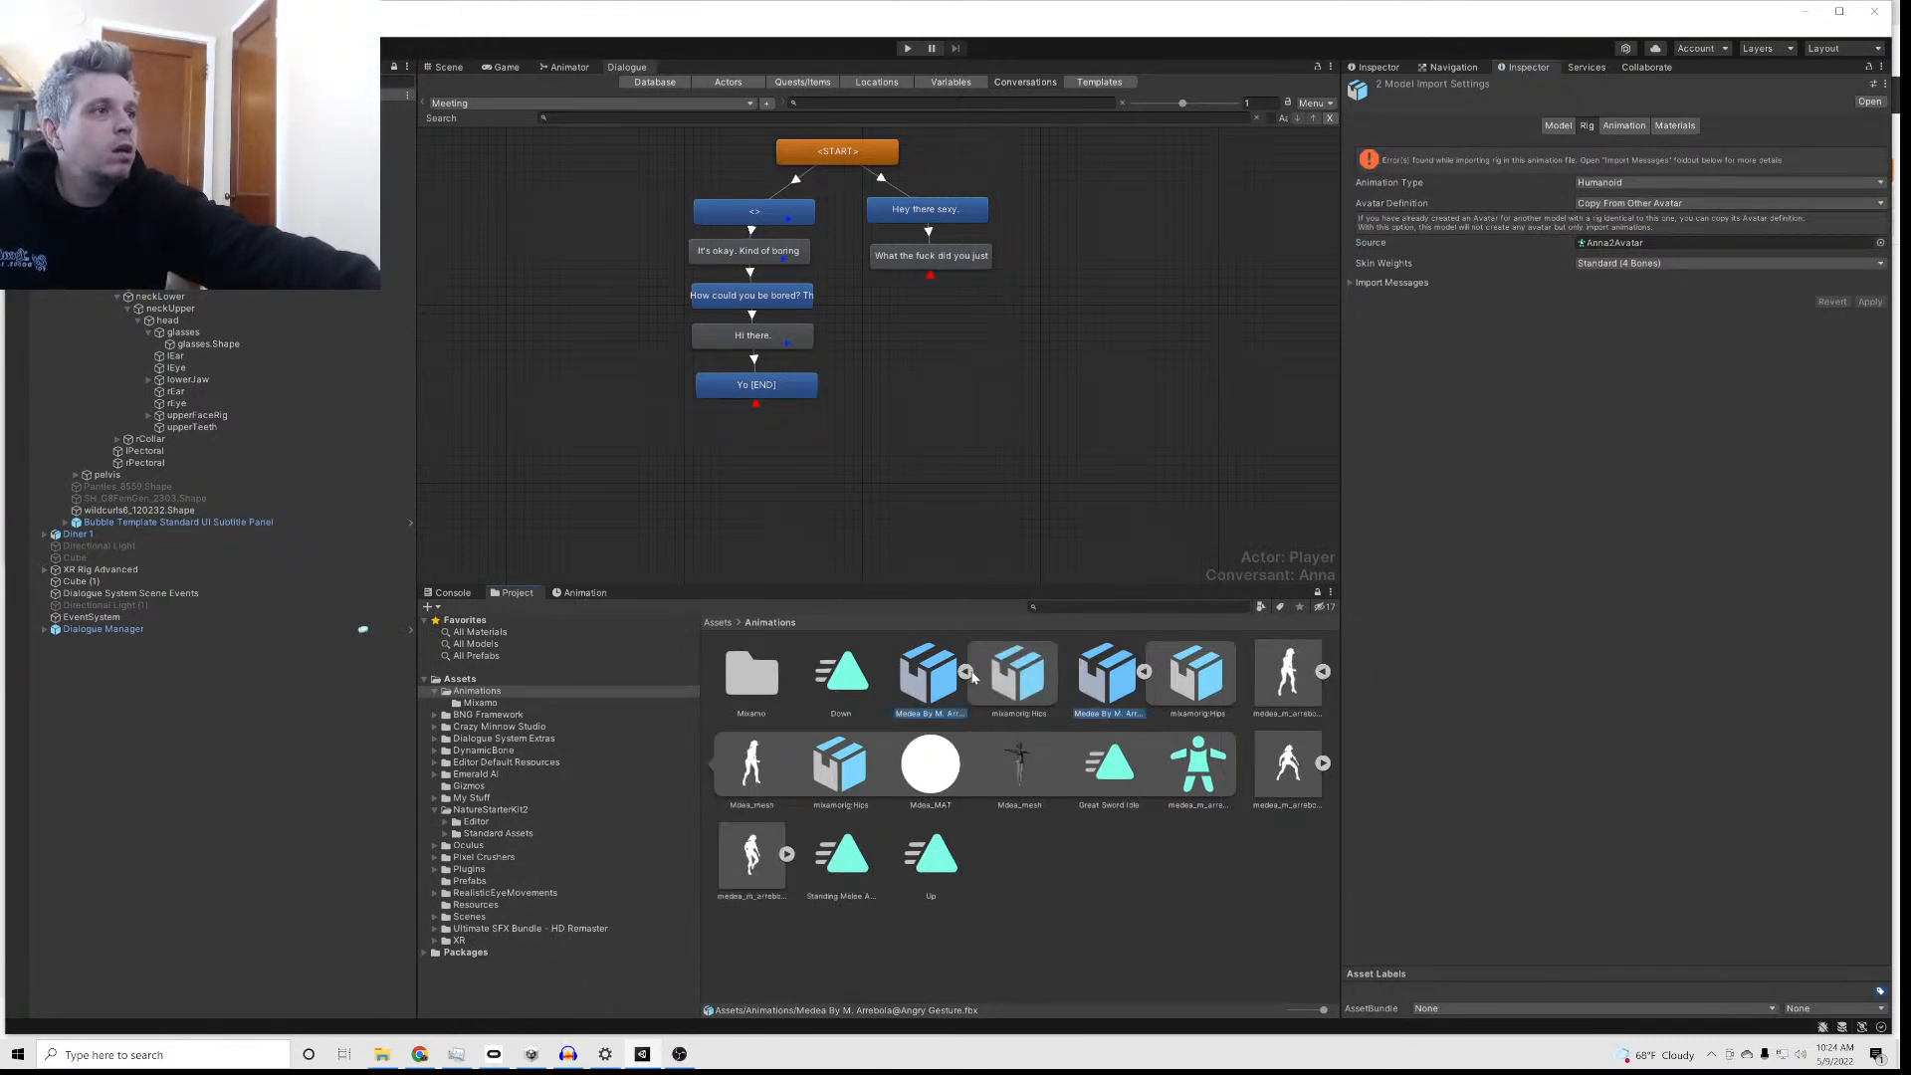
click(965, 676)
click(964, 676)
click(992, 694)
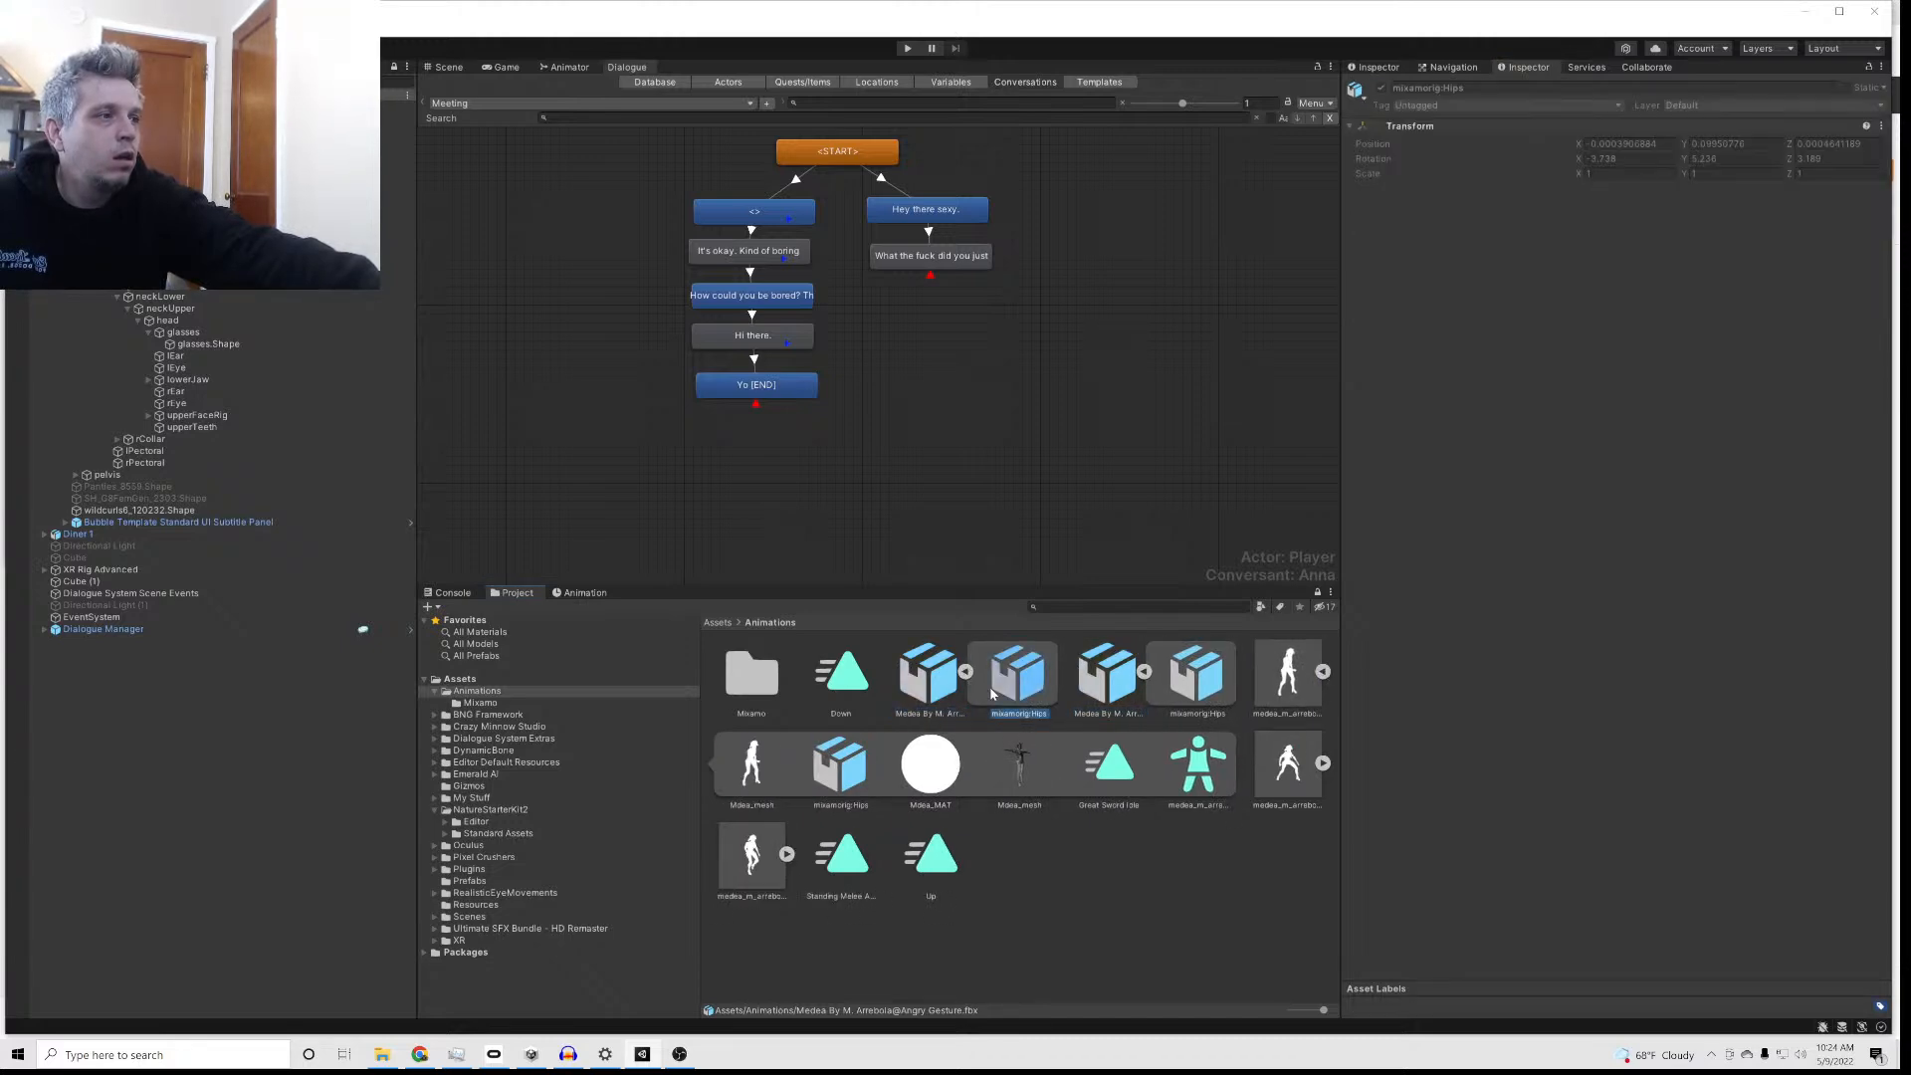
click(965, 674)
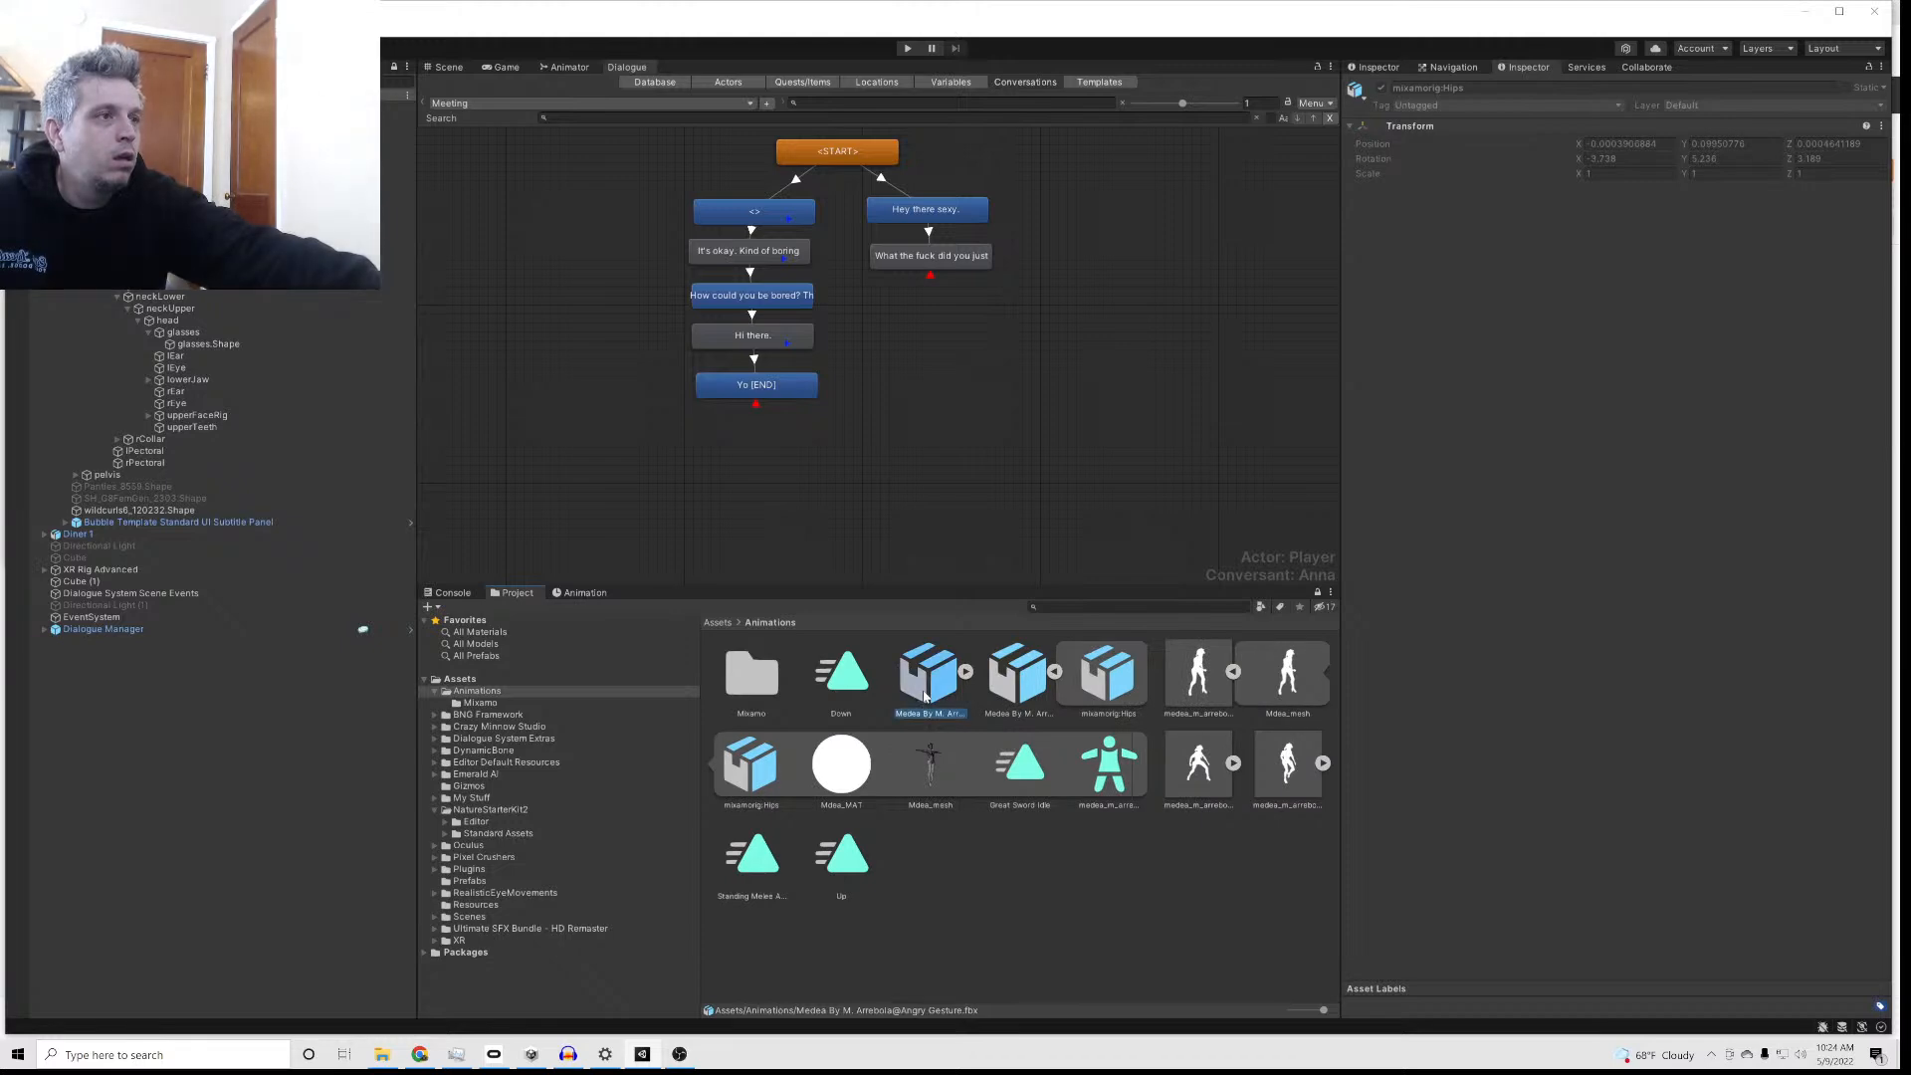
click(940, 715)
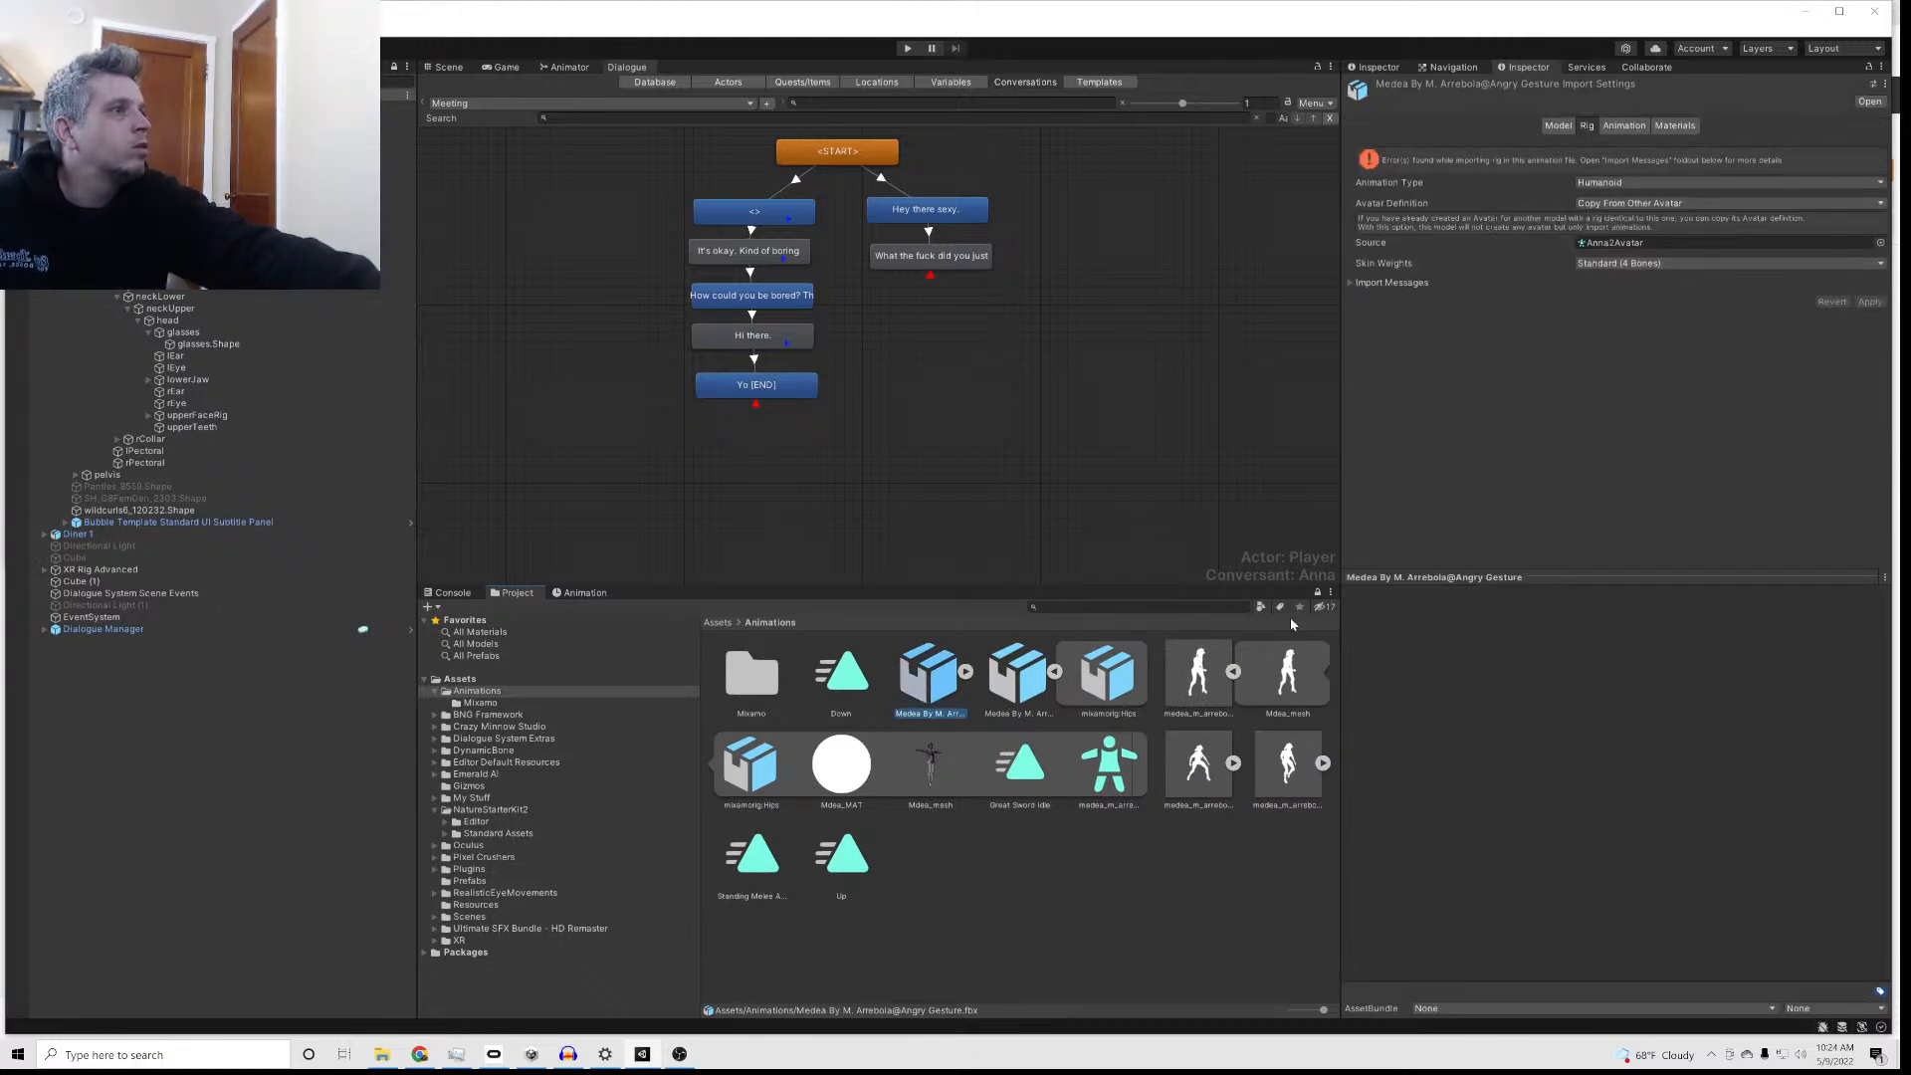
click(1014, 685)
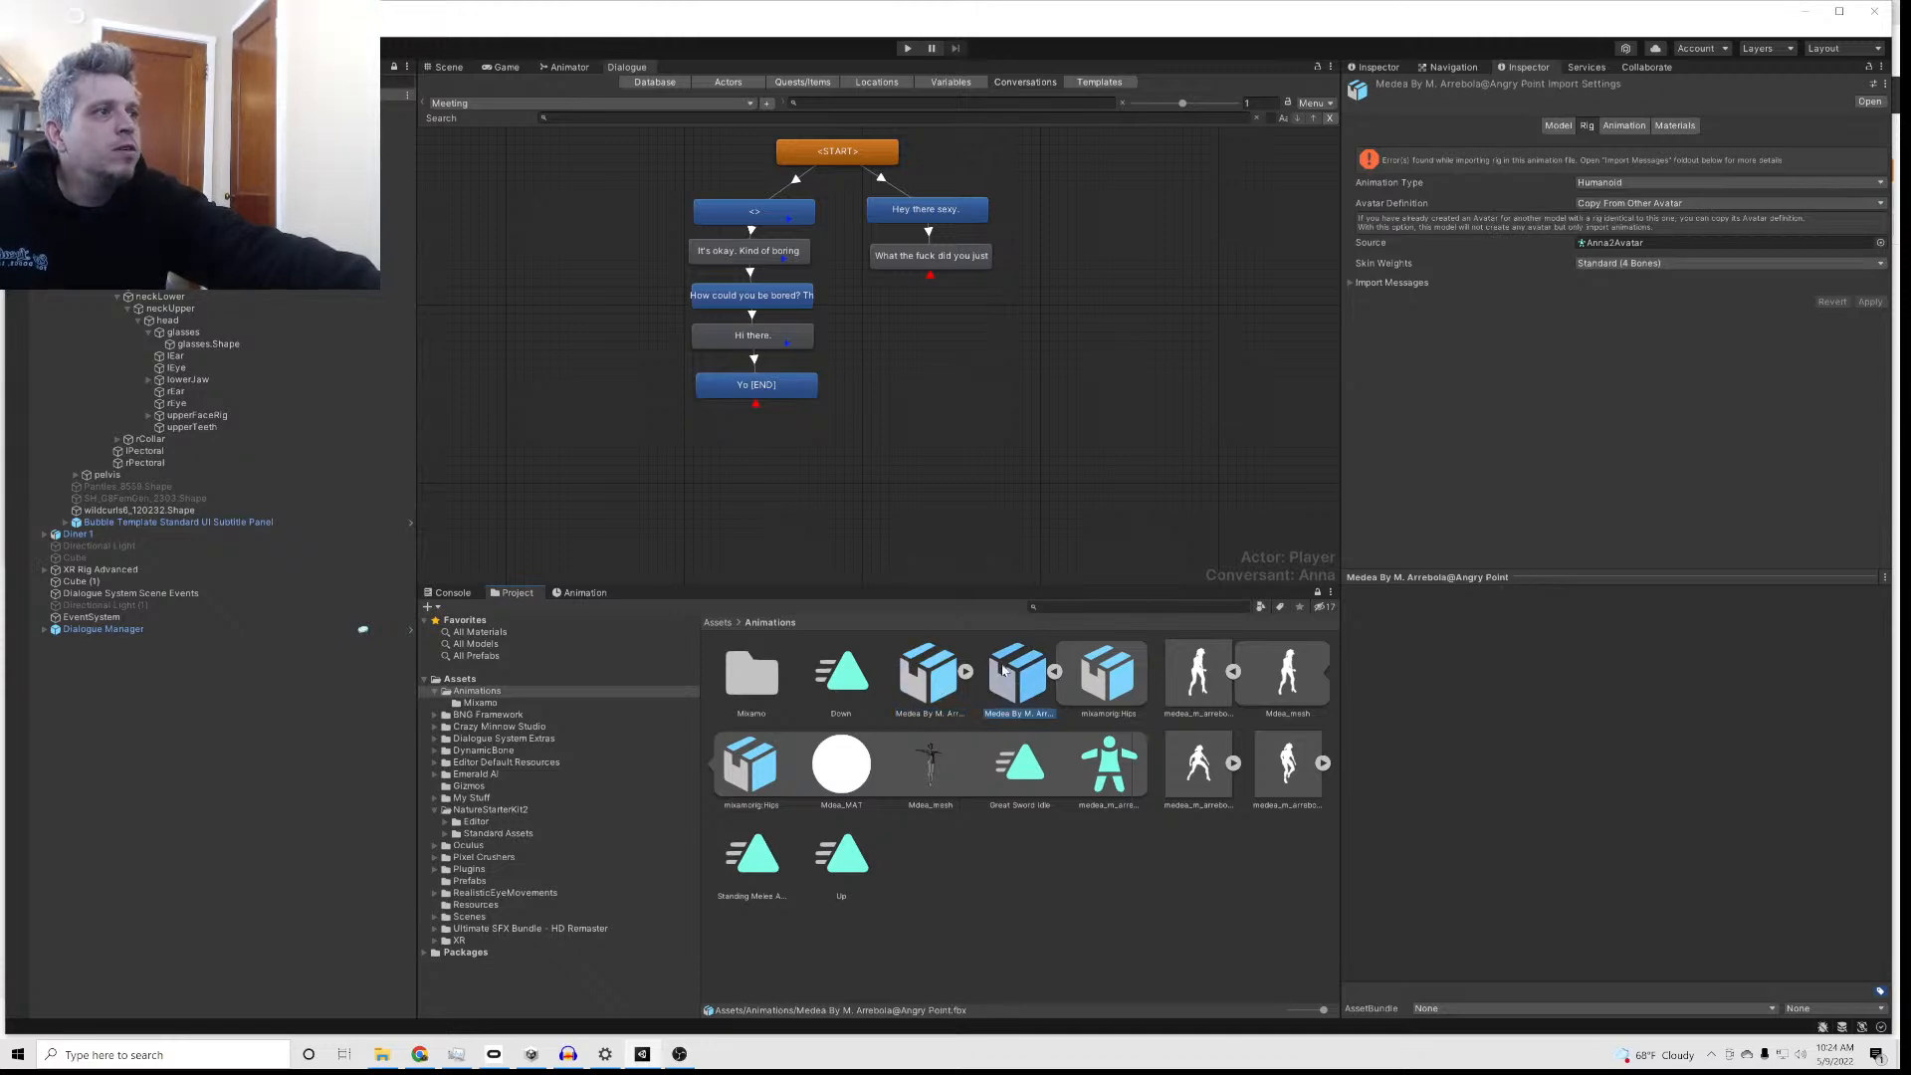
Step: Change the Angry Gesture model's avatar definition to Create From This Model
click(945, 692)
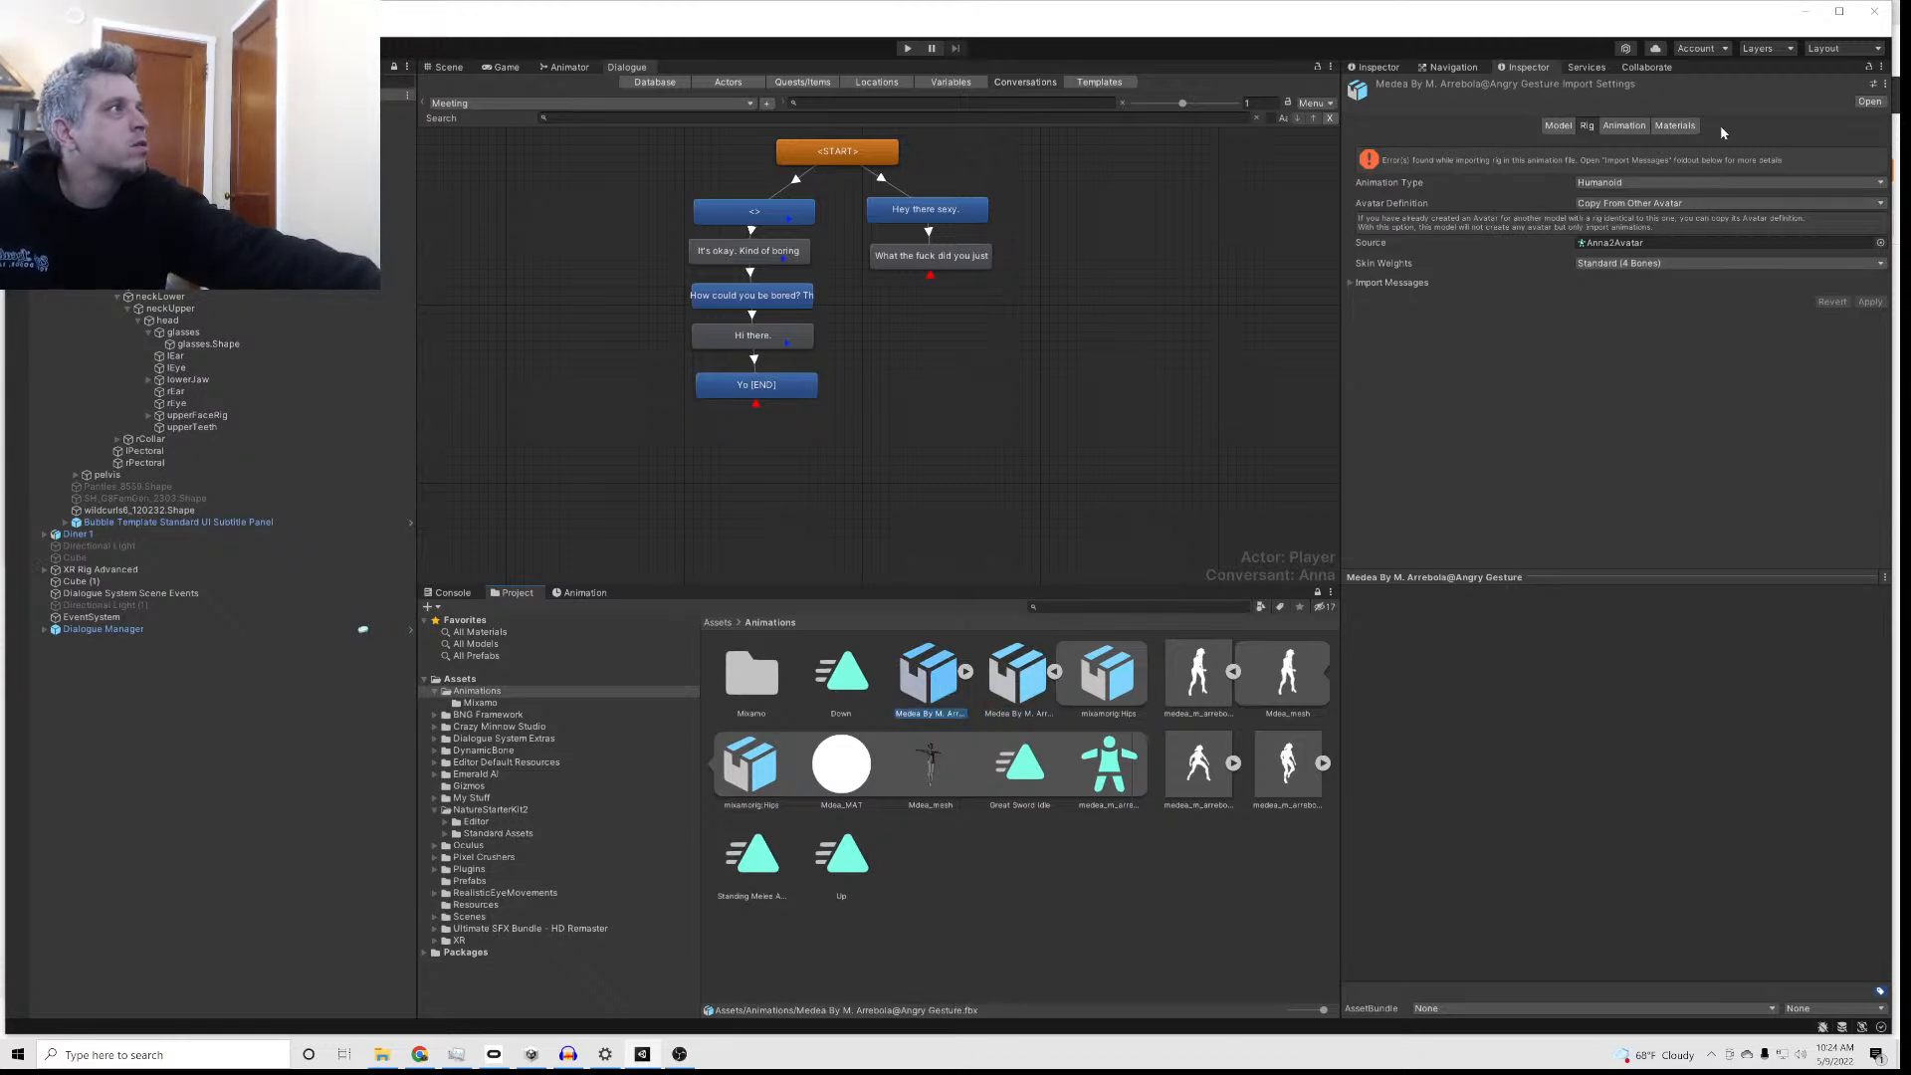
click(1660, 203)
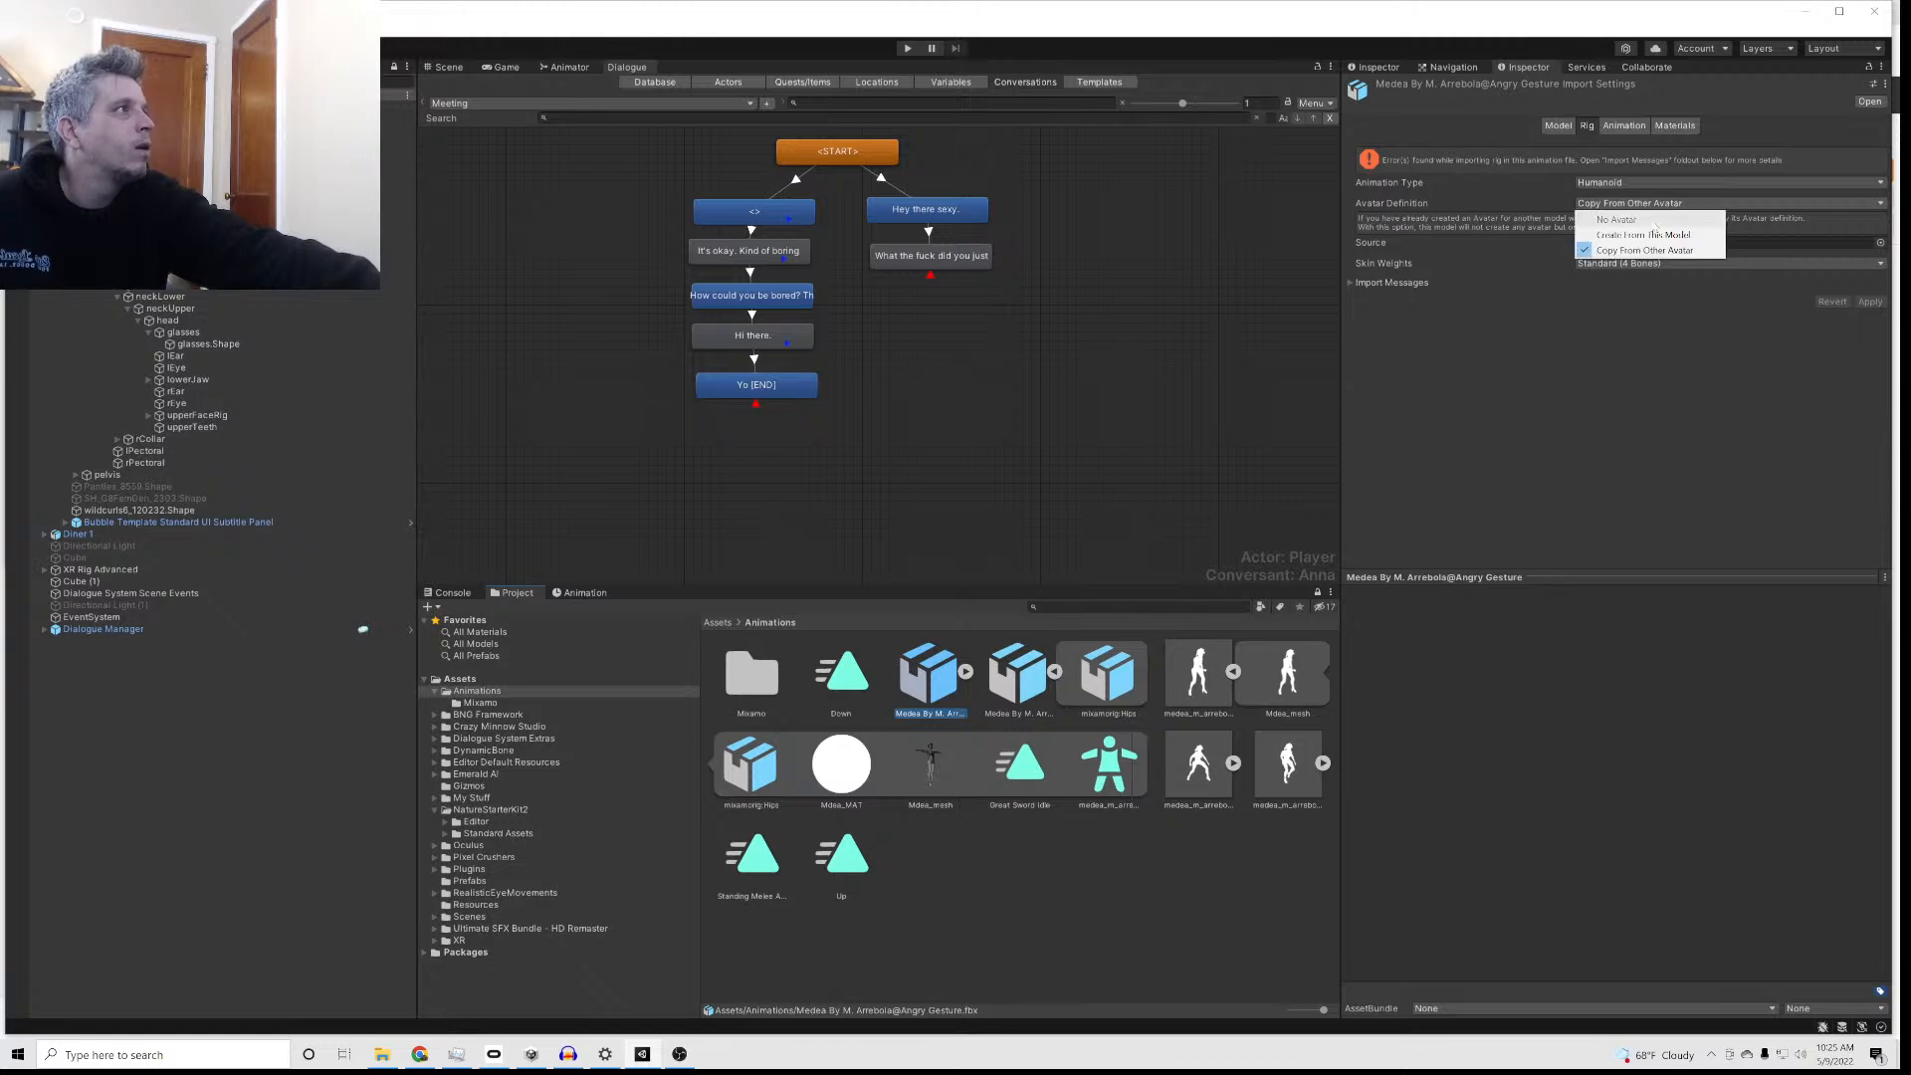
click(1632, 229)
Step: Change the Angry Point model's avatar definition to Create From This Model and apply the rig settings
click(1017, 674)
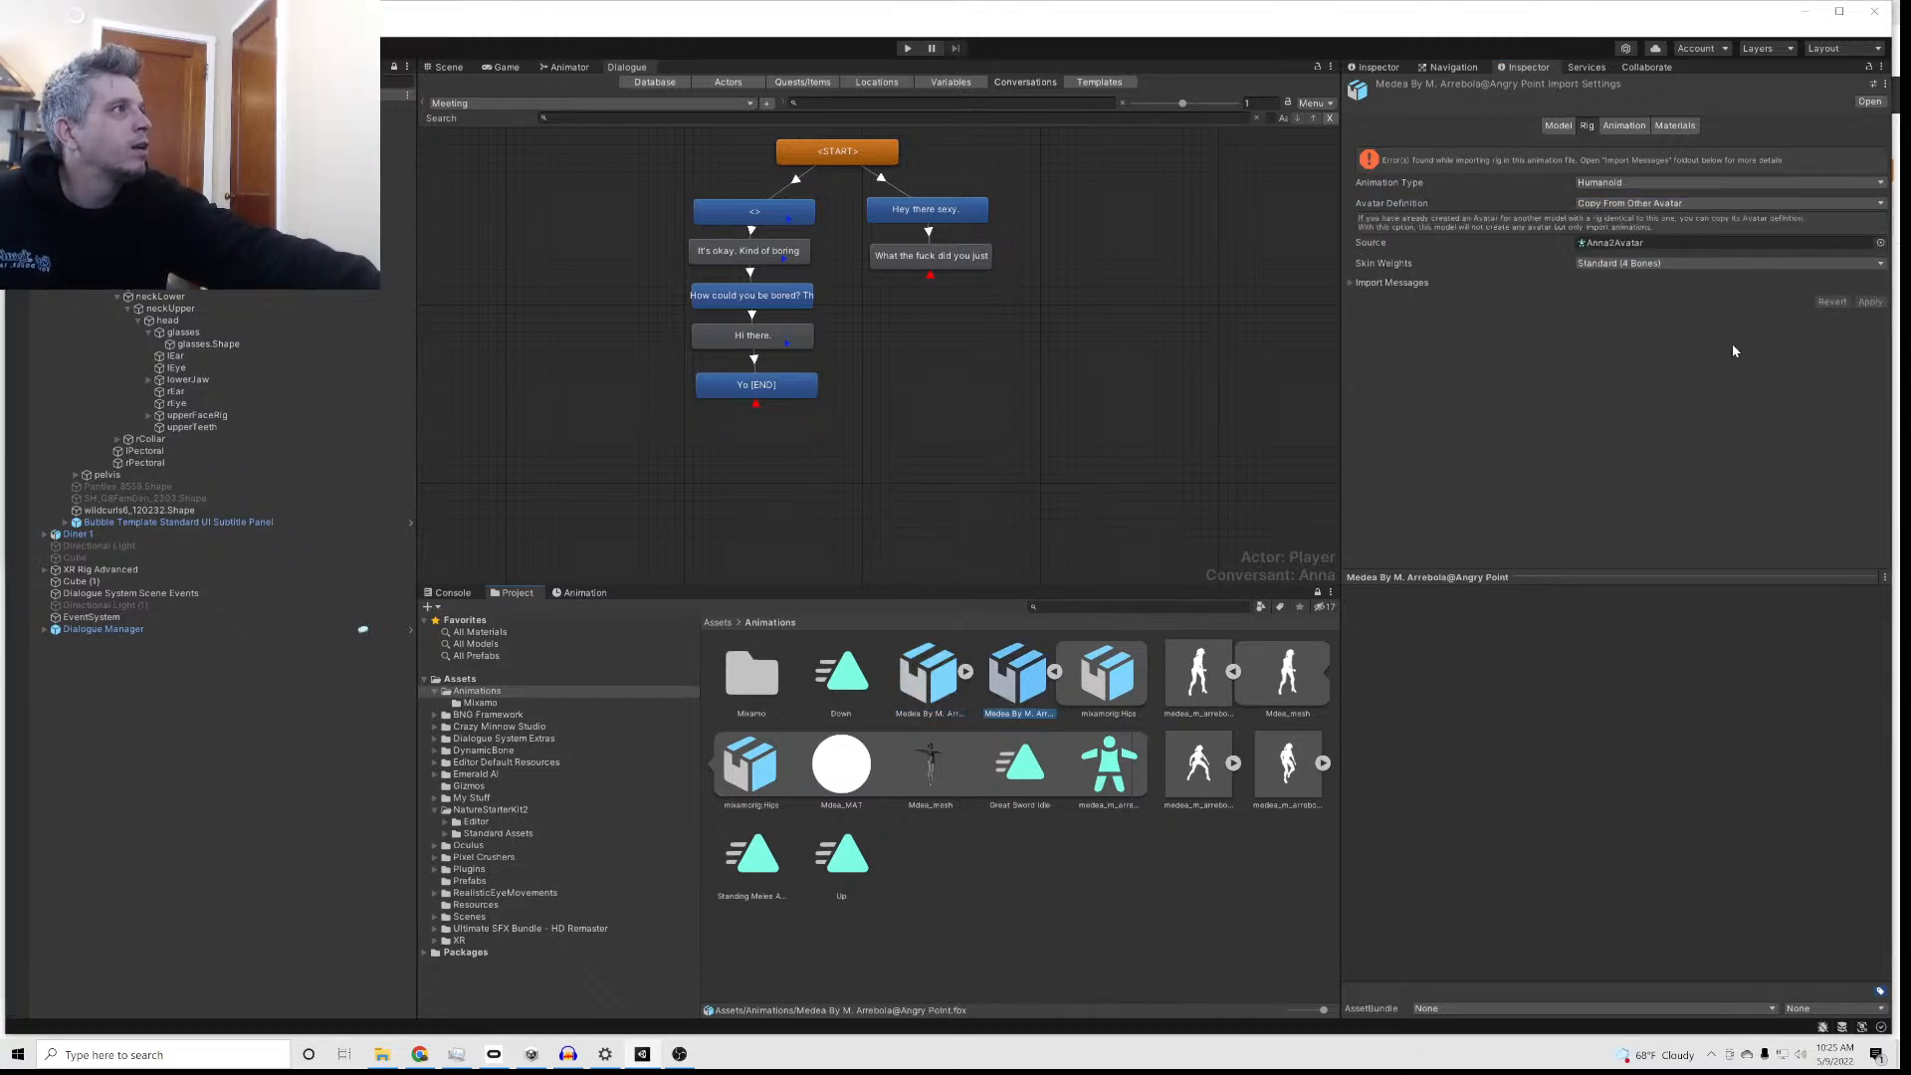
click(965, 673)
click(966, 673)
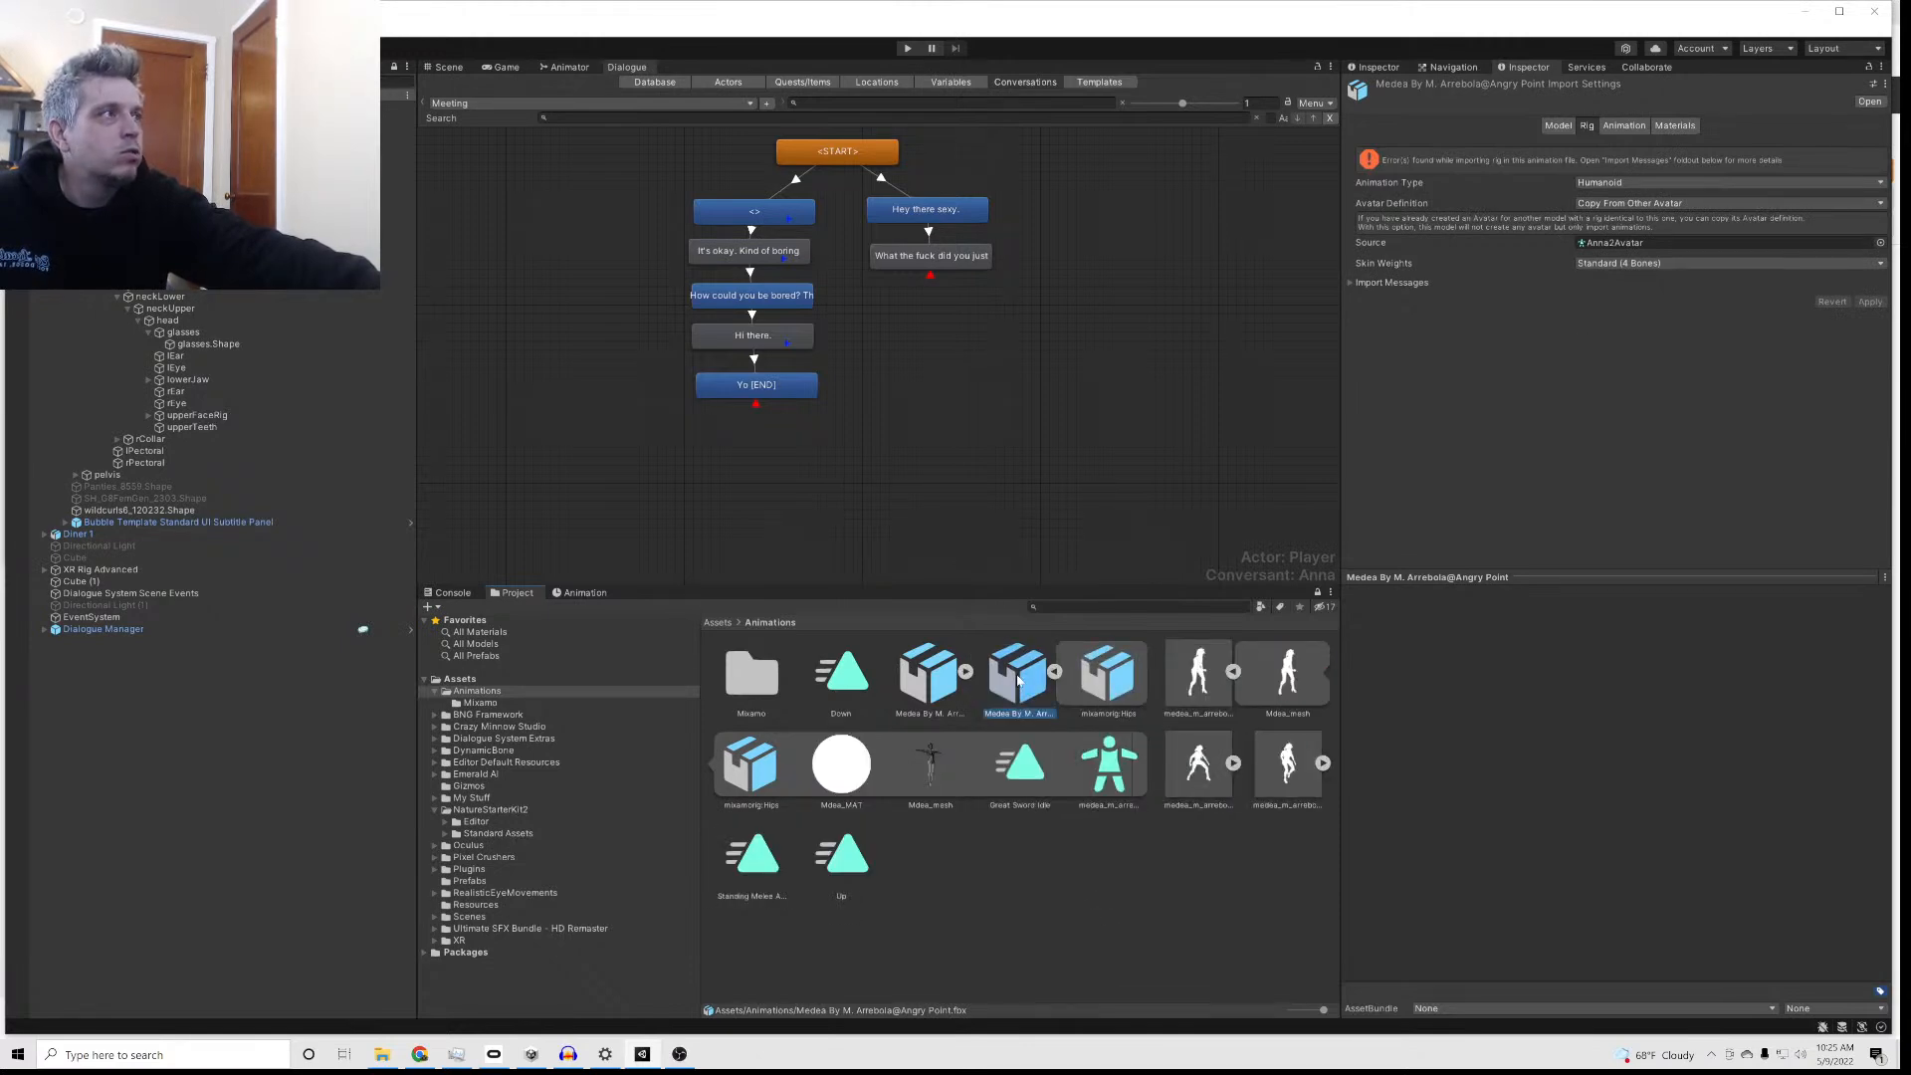
click(1620, 203)
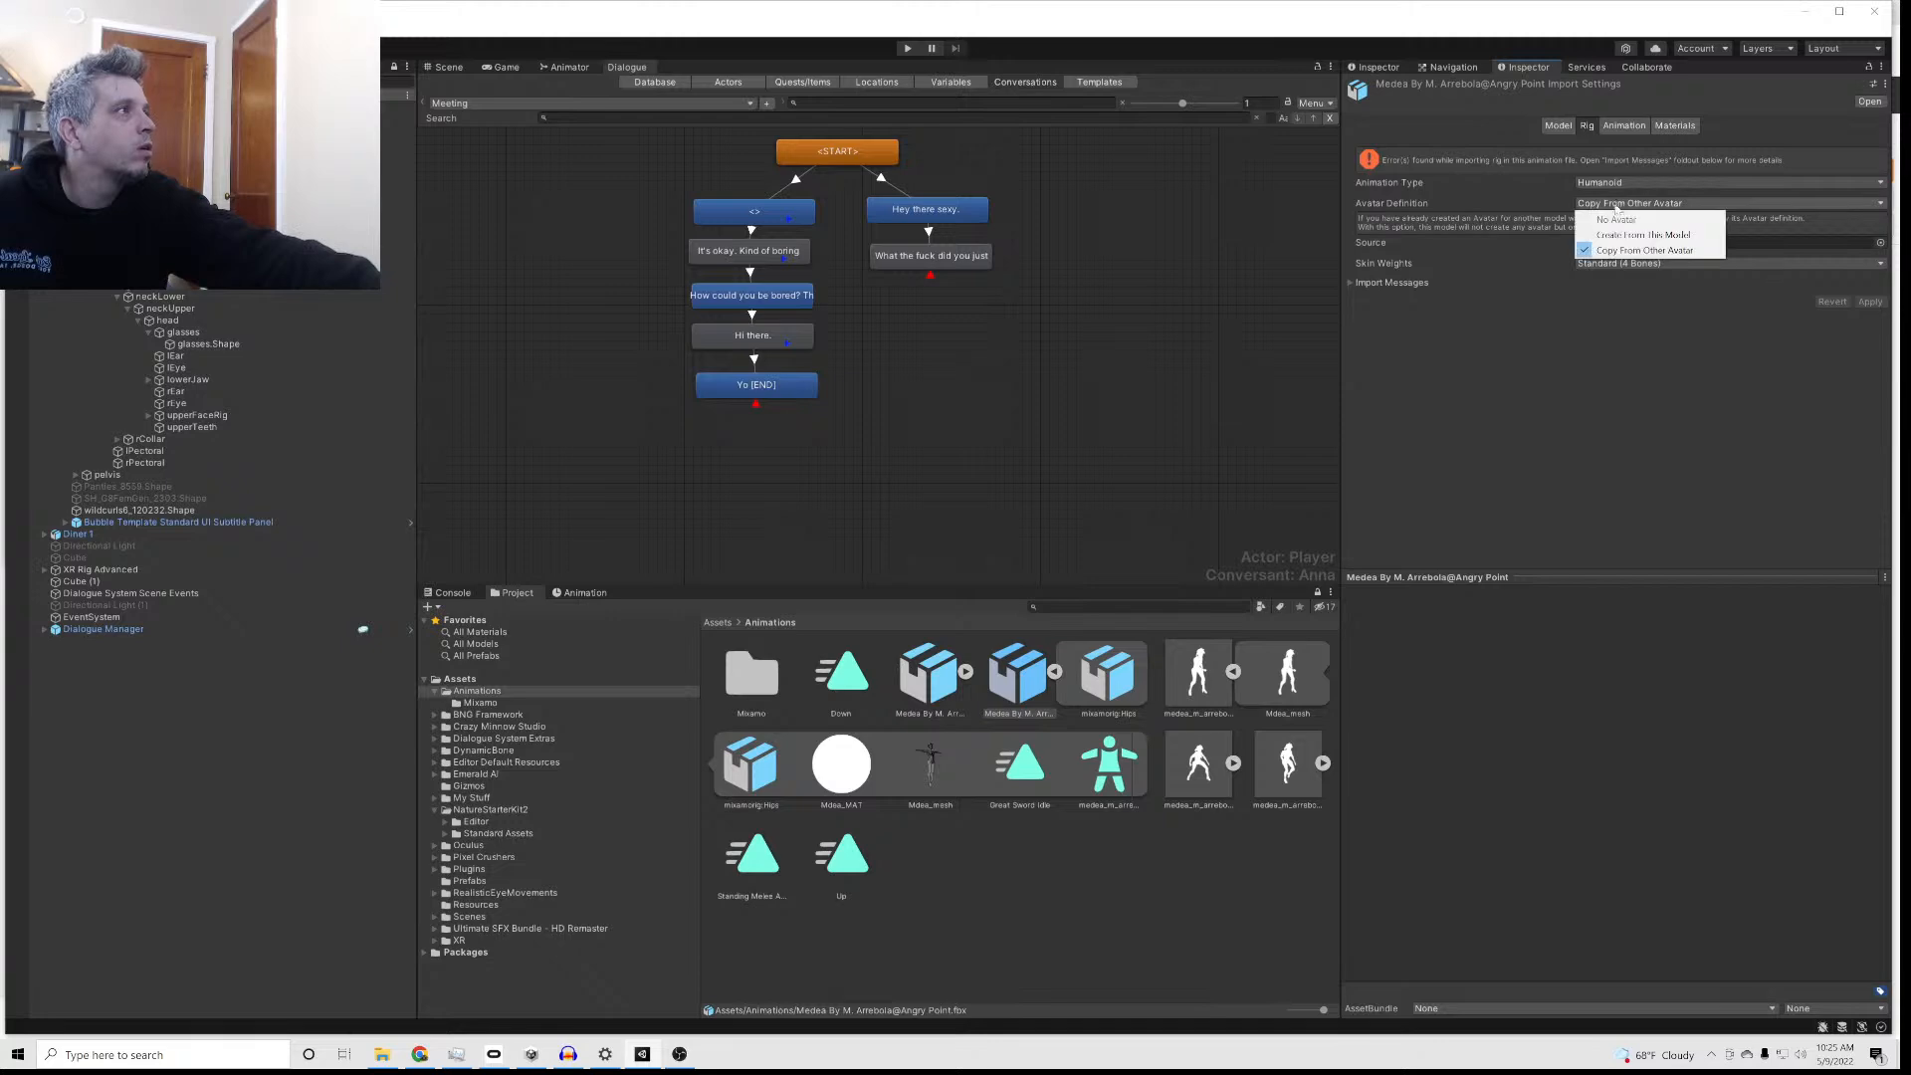
click(1632, 228)
click(1869, 307)
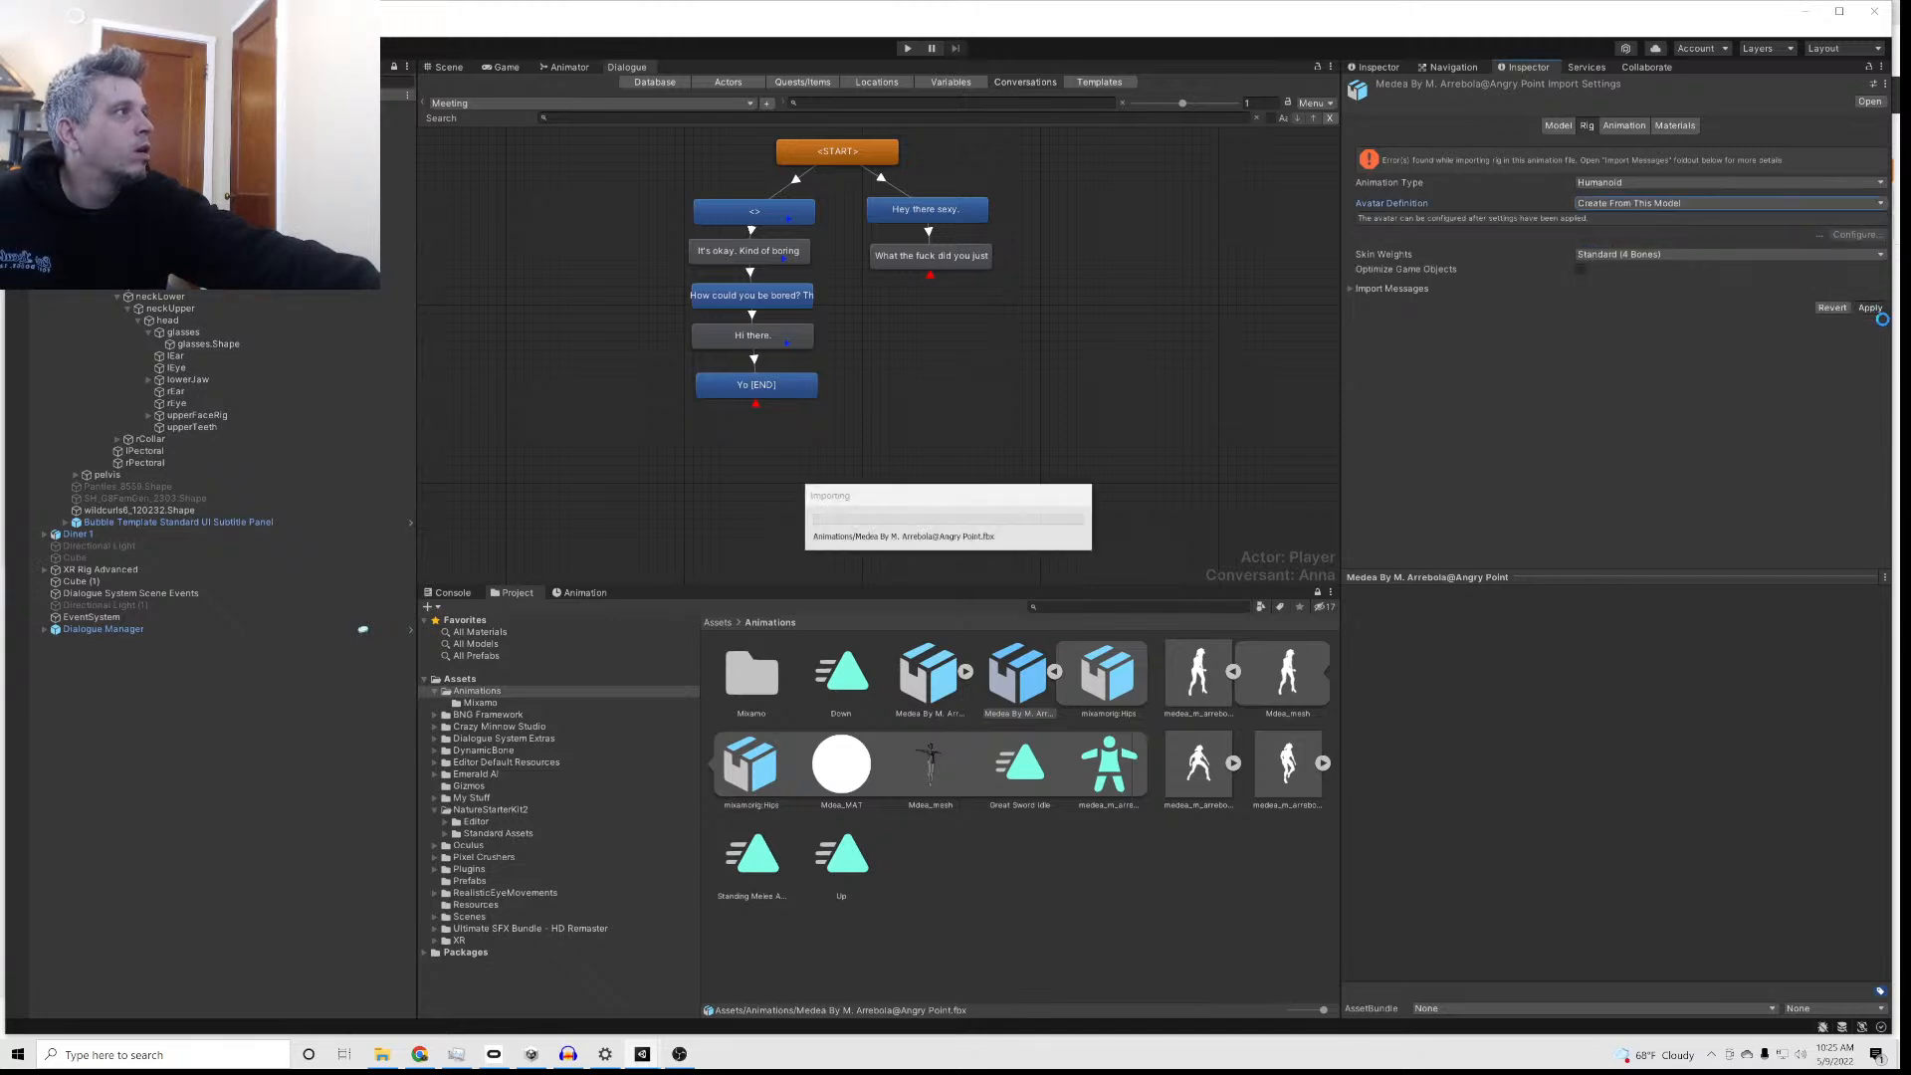
Step: Play a preview of the reimported Angry Gesture clip and check how the character moves
click(965, 672)
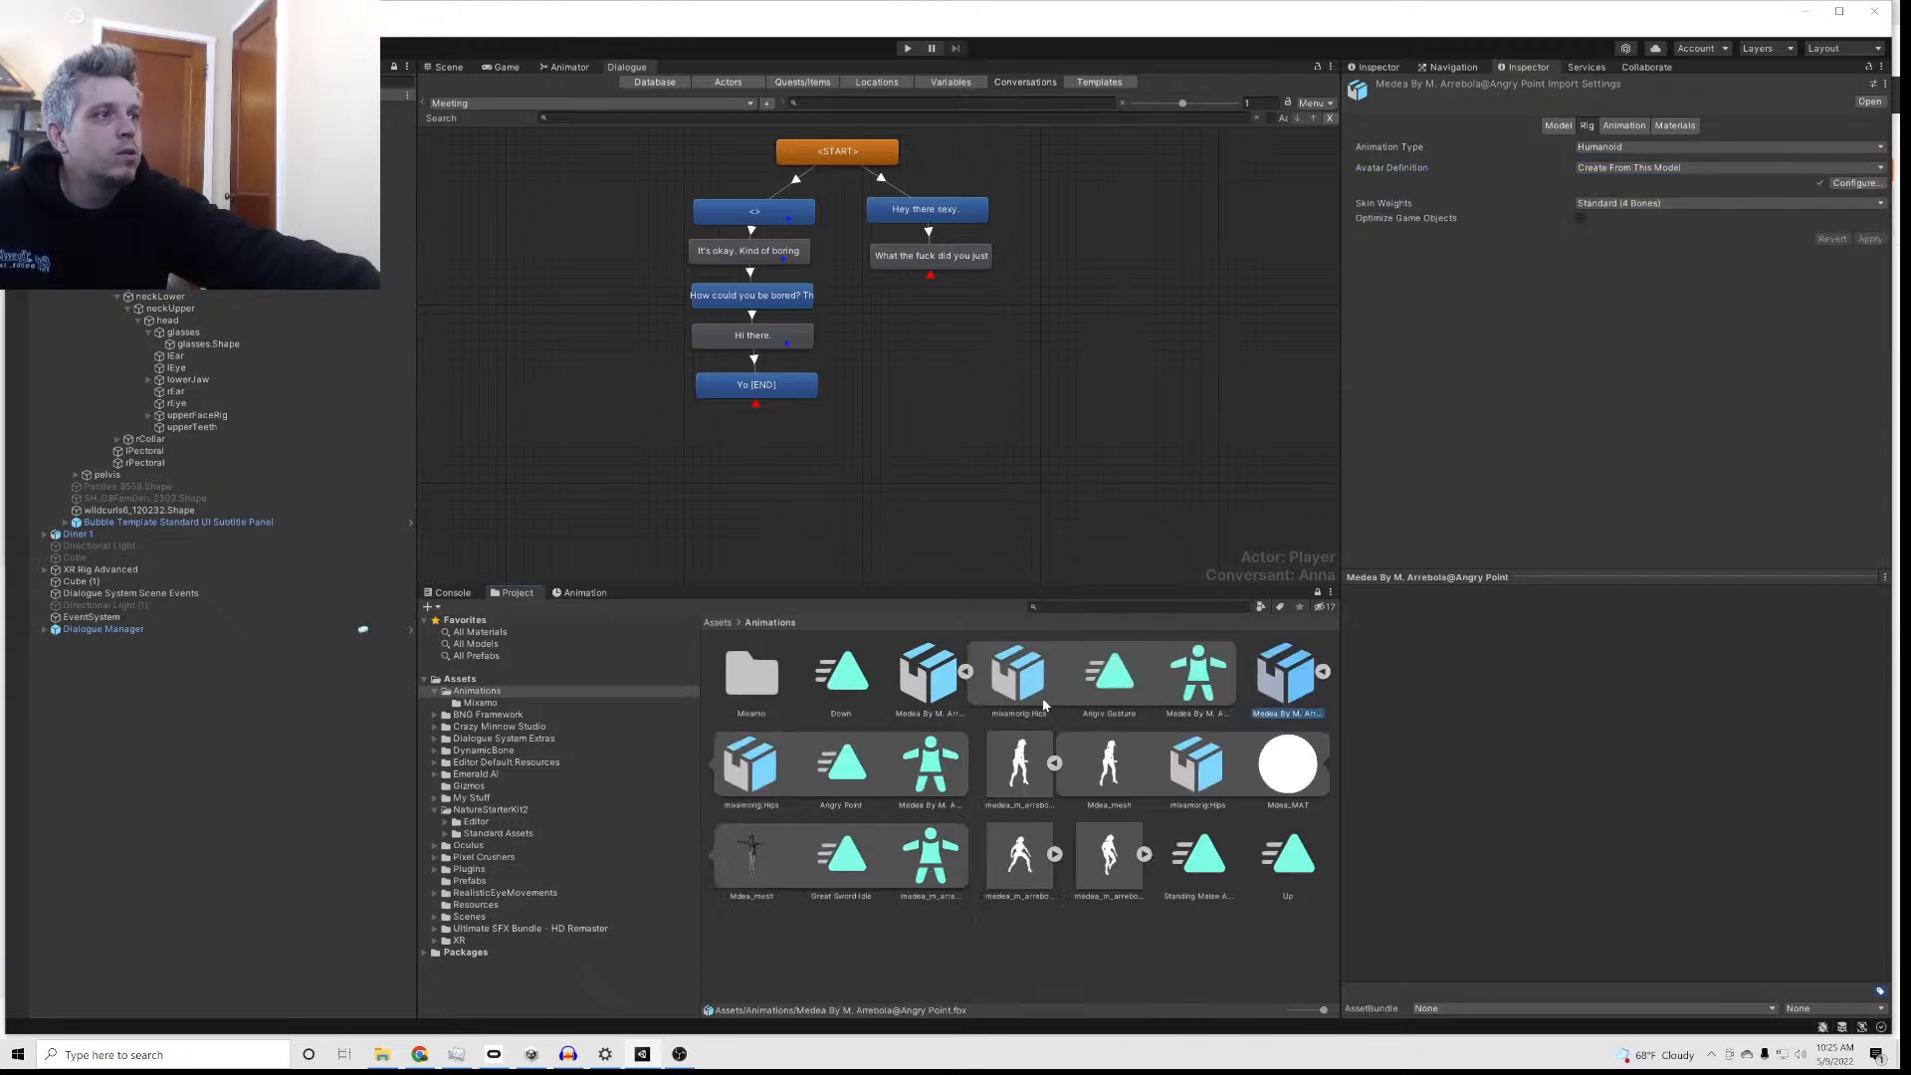
click(1109, 676)
drag(1463, 730, 1467, 657)
click(1354, 593)
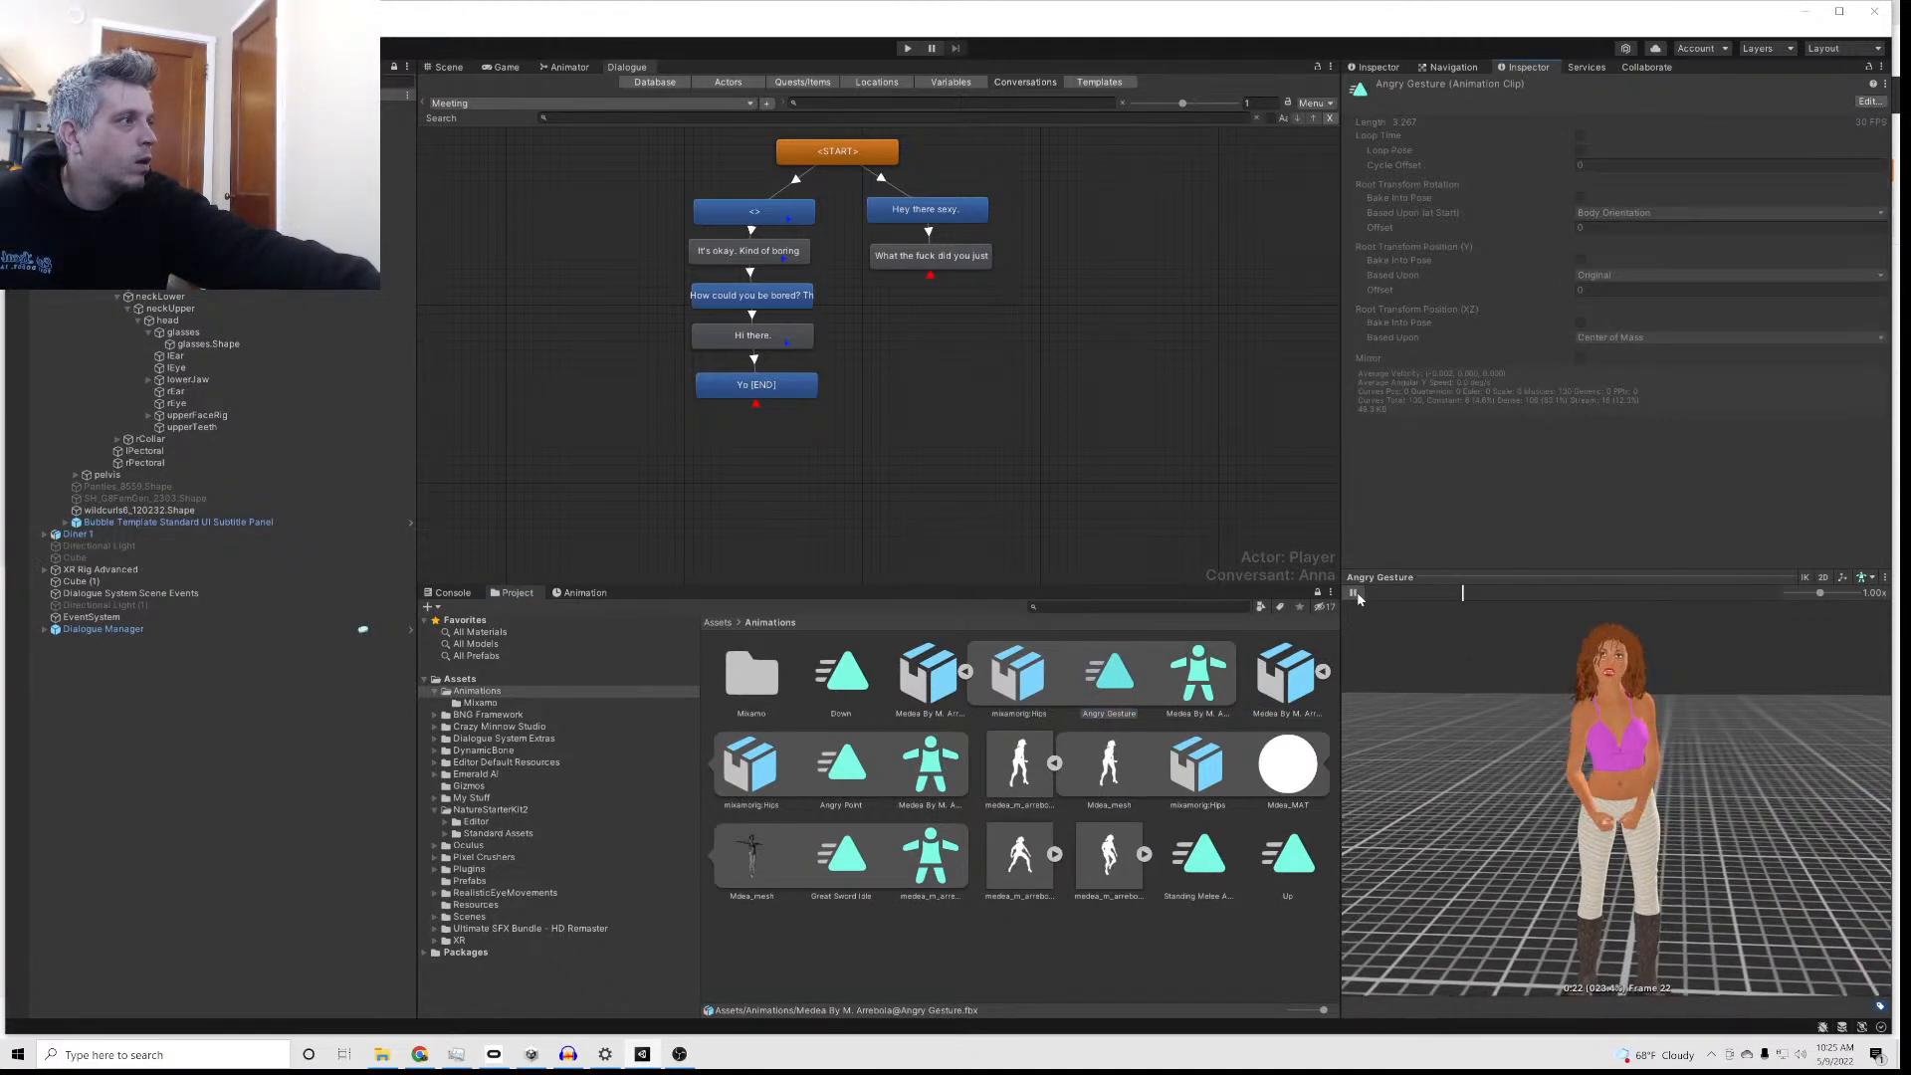
click(1123, 677)
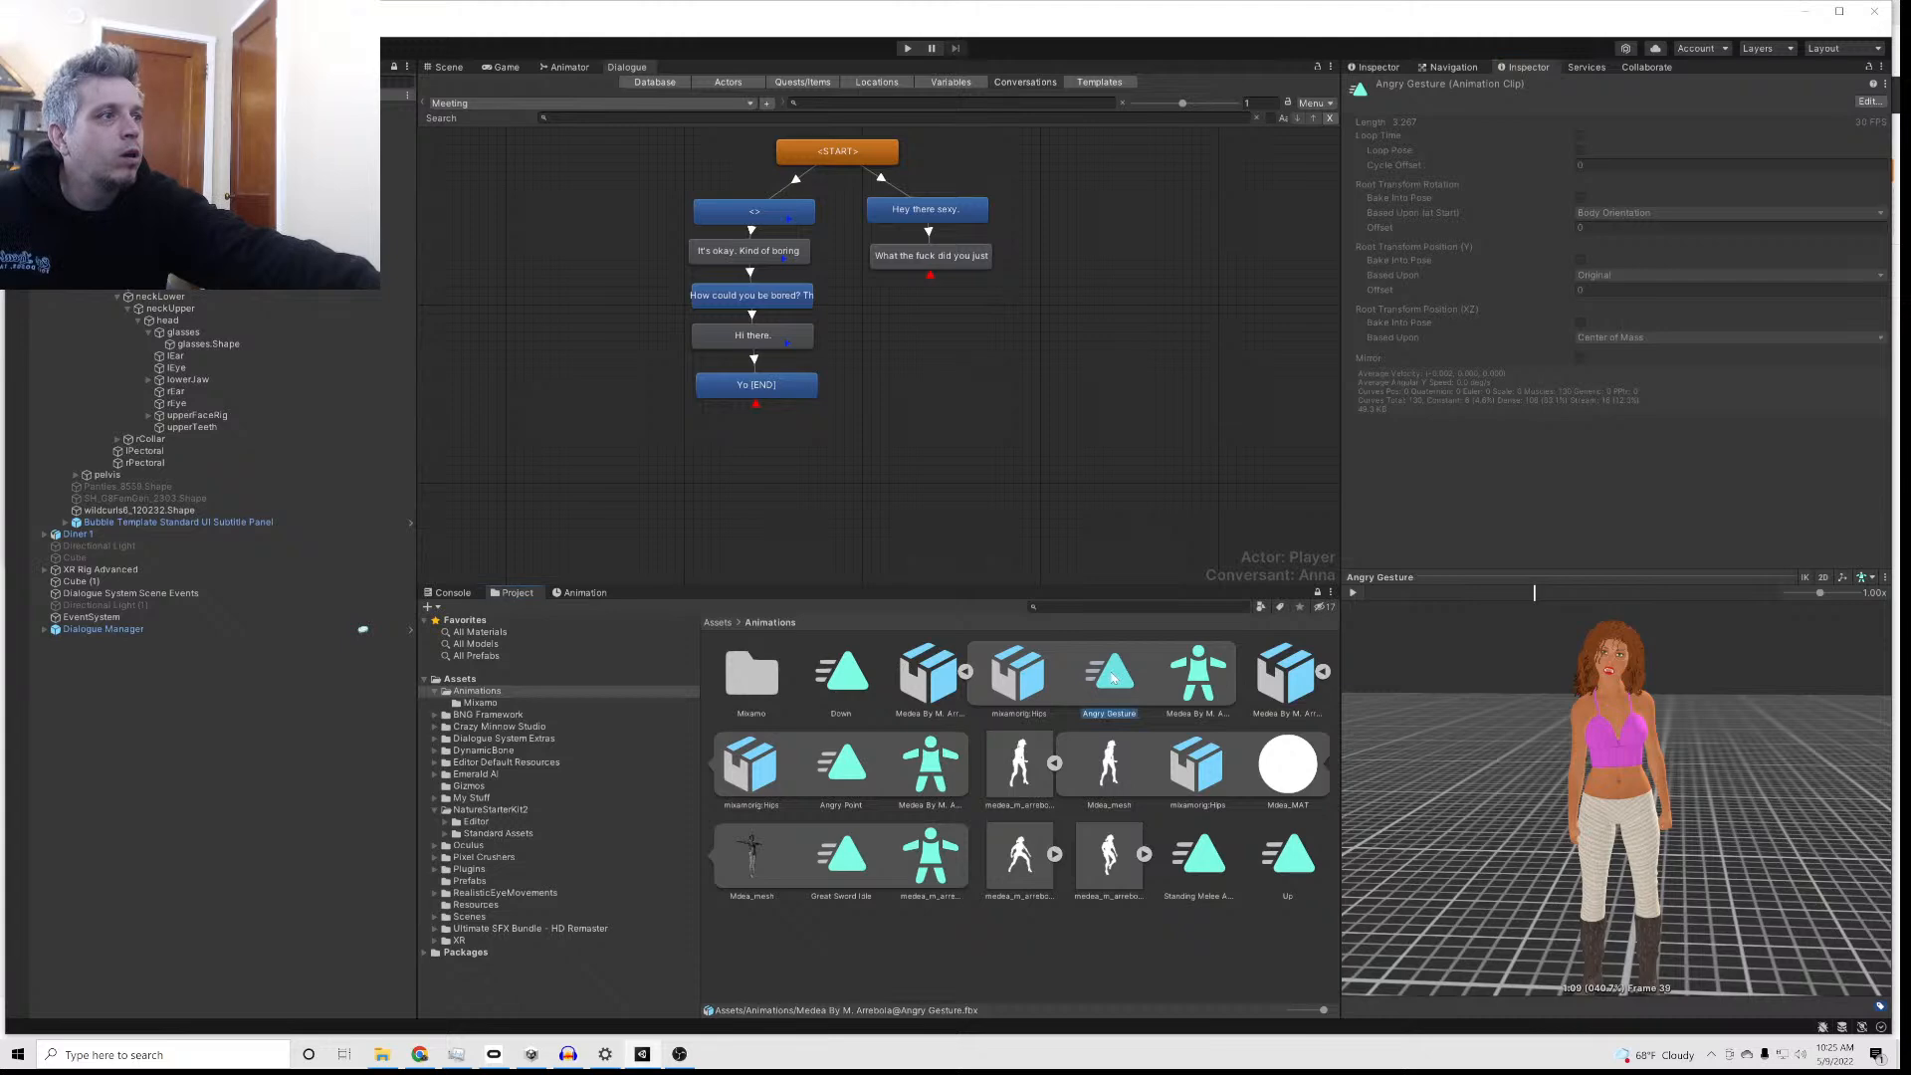
Step: Duplicate the Angry Point and Angry Gesture clips out of their models as standalone clips in the Animations folder
click(1322, 672)
click(1324, 672)
click(854, 778)
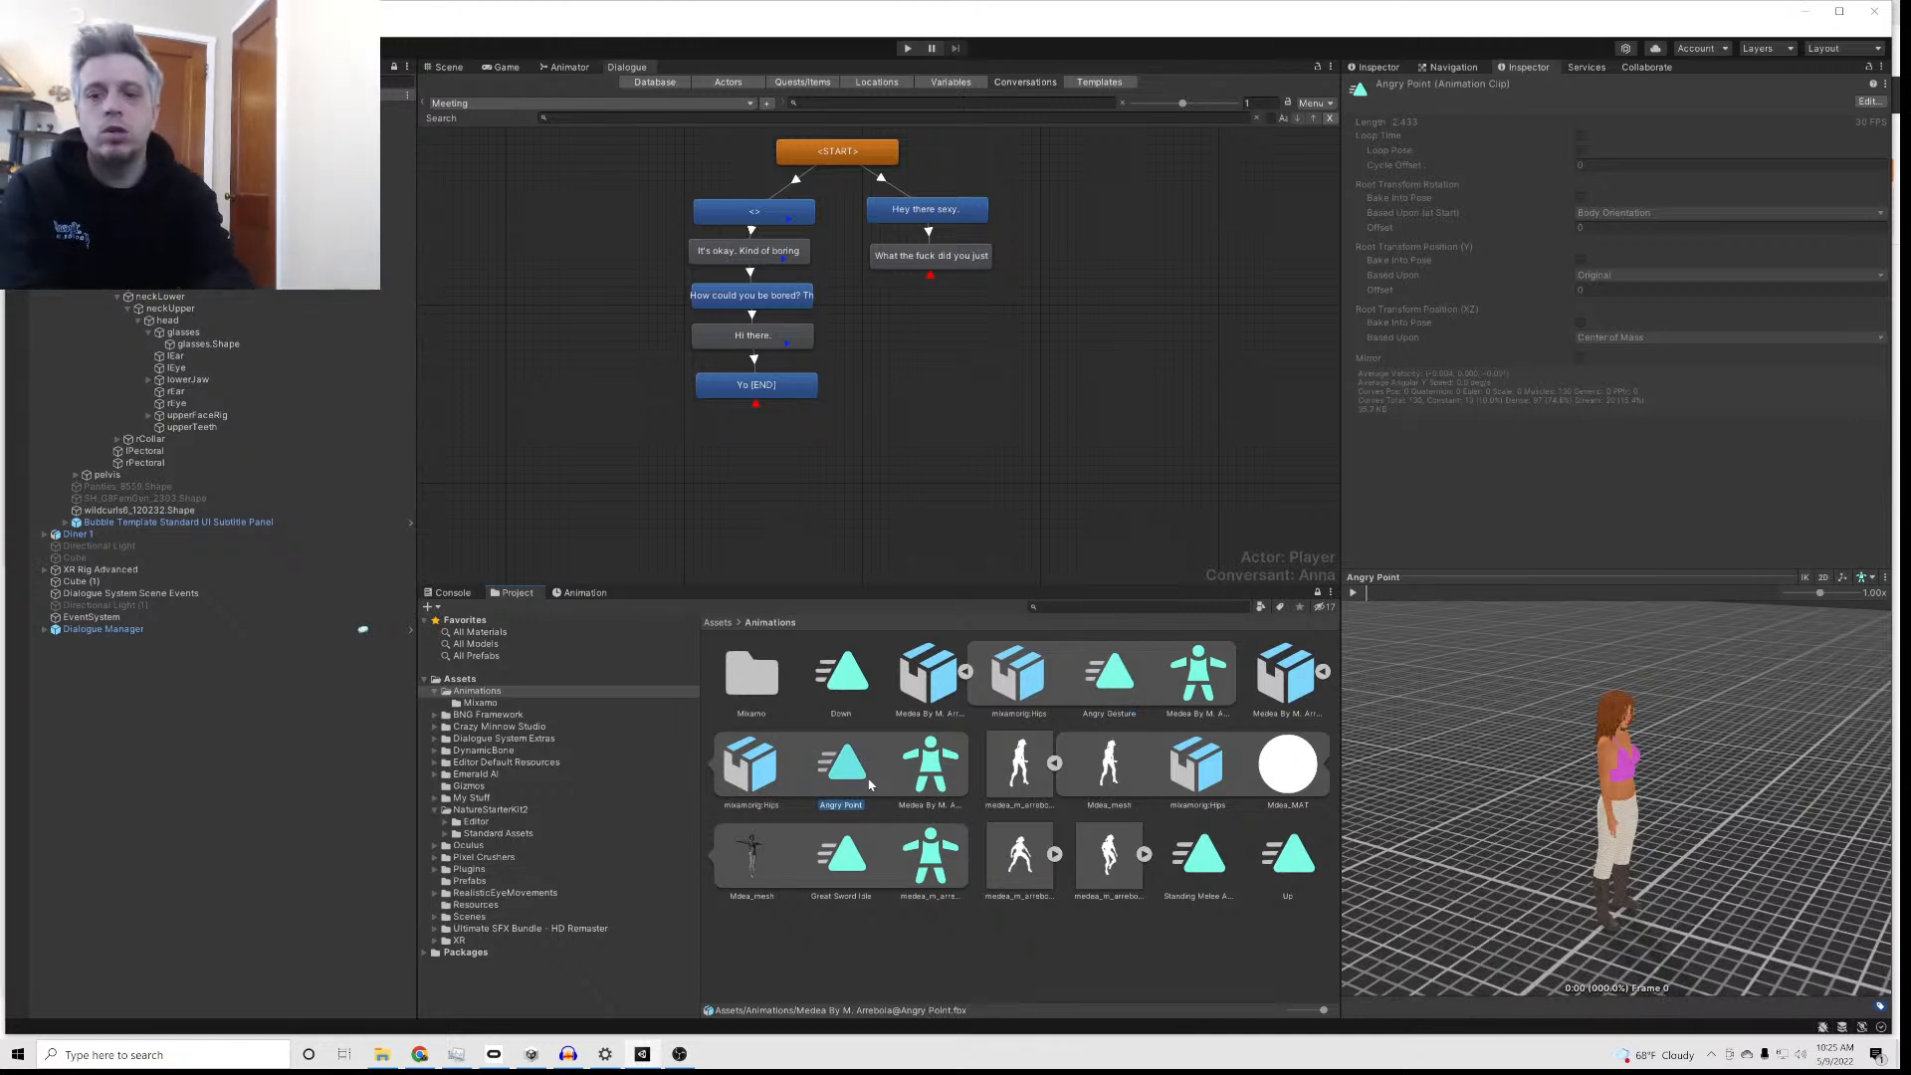
key(ctrl+d)
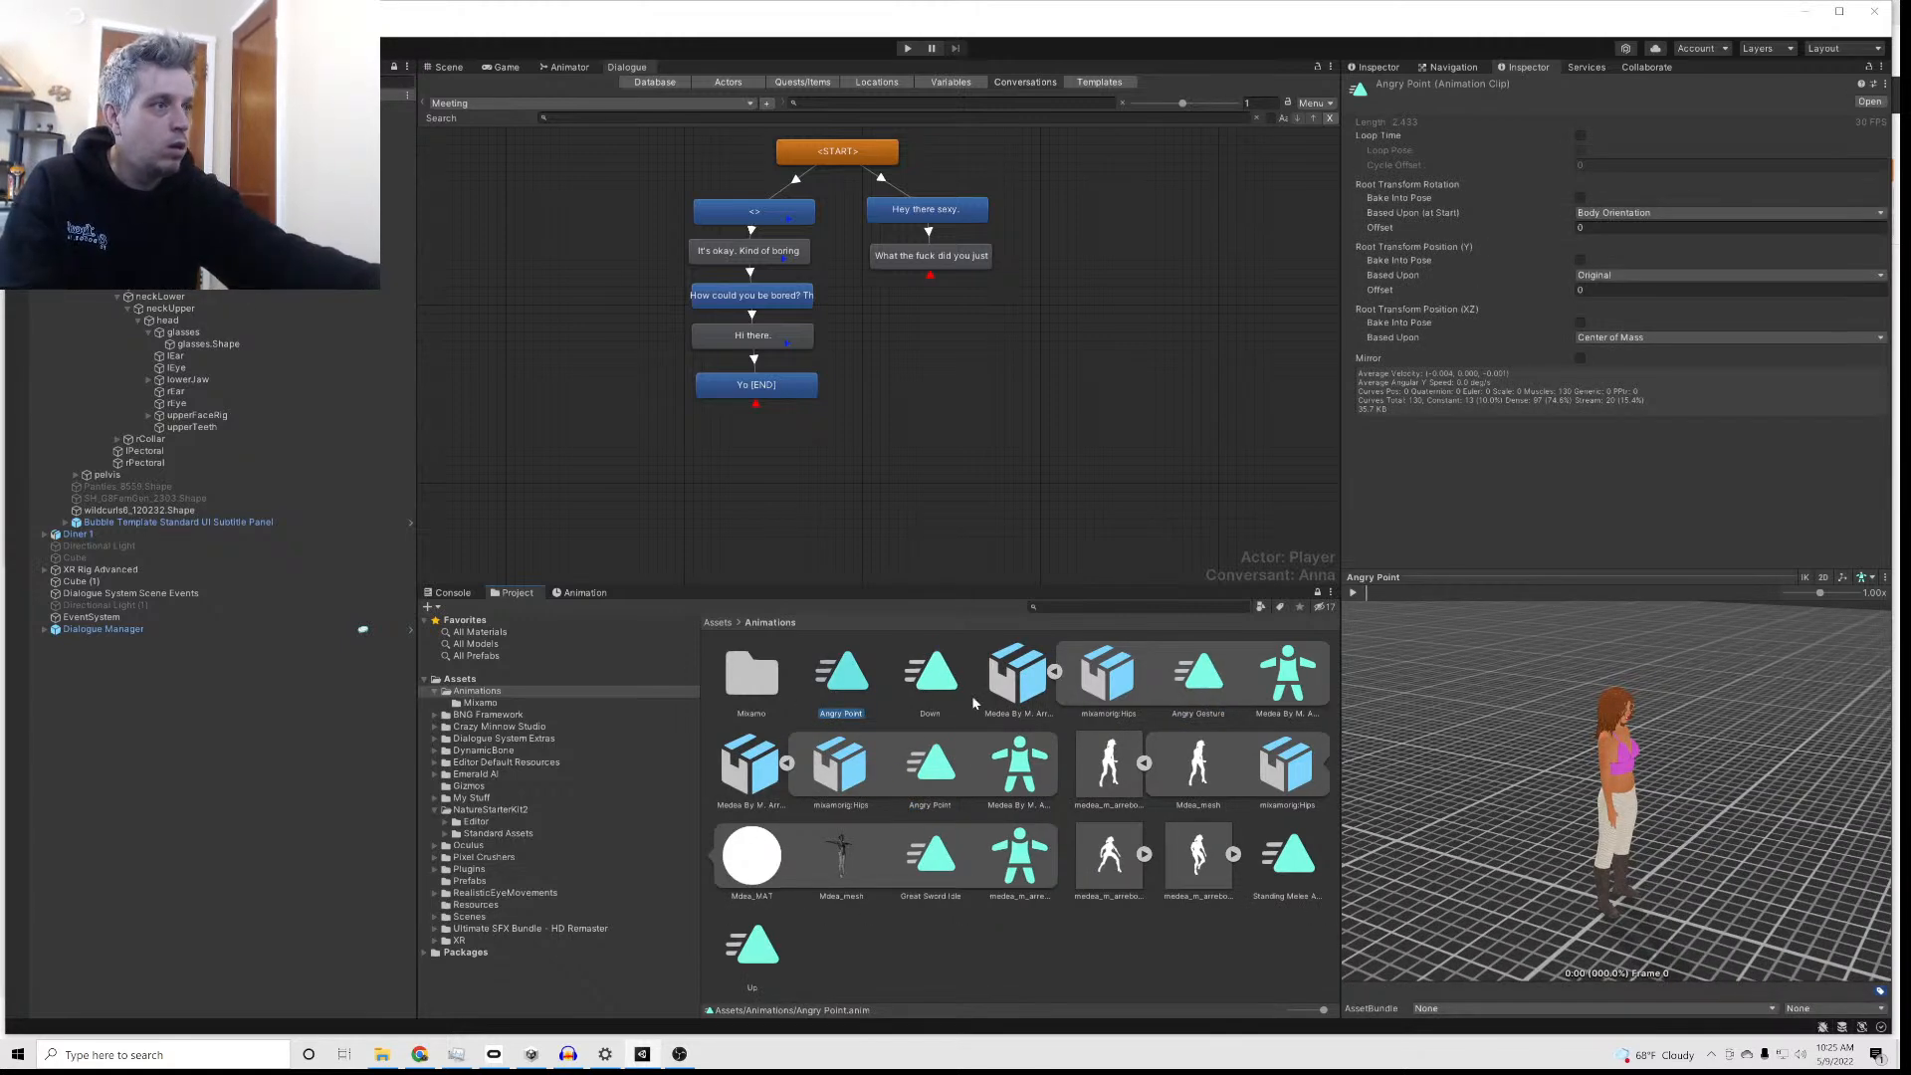
click(1205, 689)
key(ctrl+d)
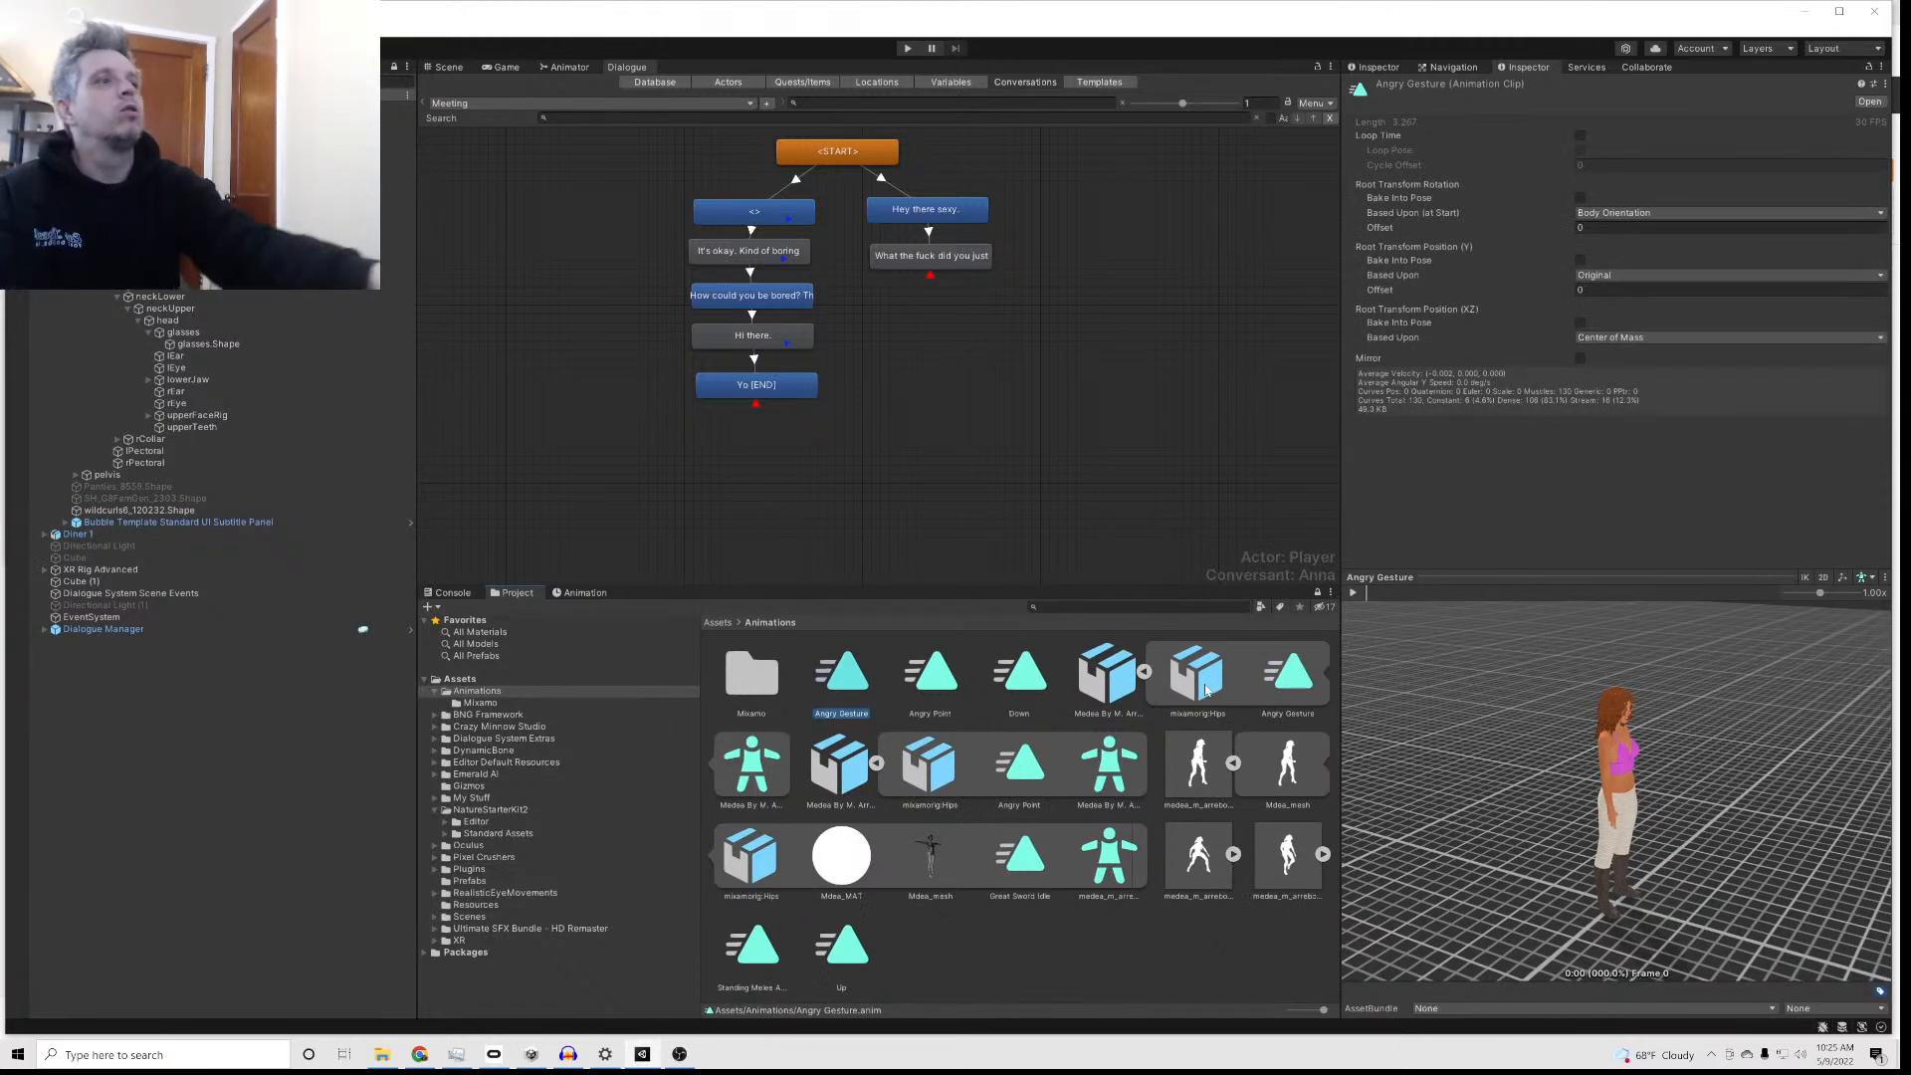
Step: Assign the standalone Angry Point clip as the Angry state's motion and the Angry Gesture clip to the Angry Gesture state
click(566, 67)
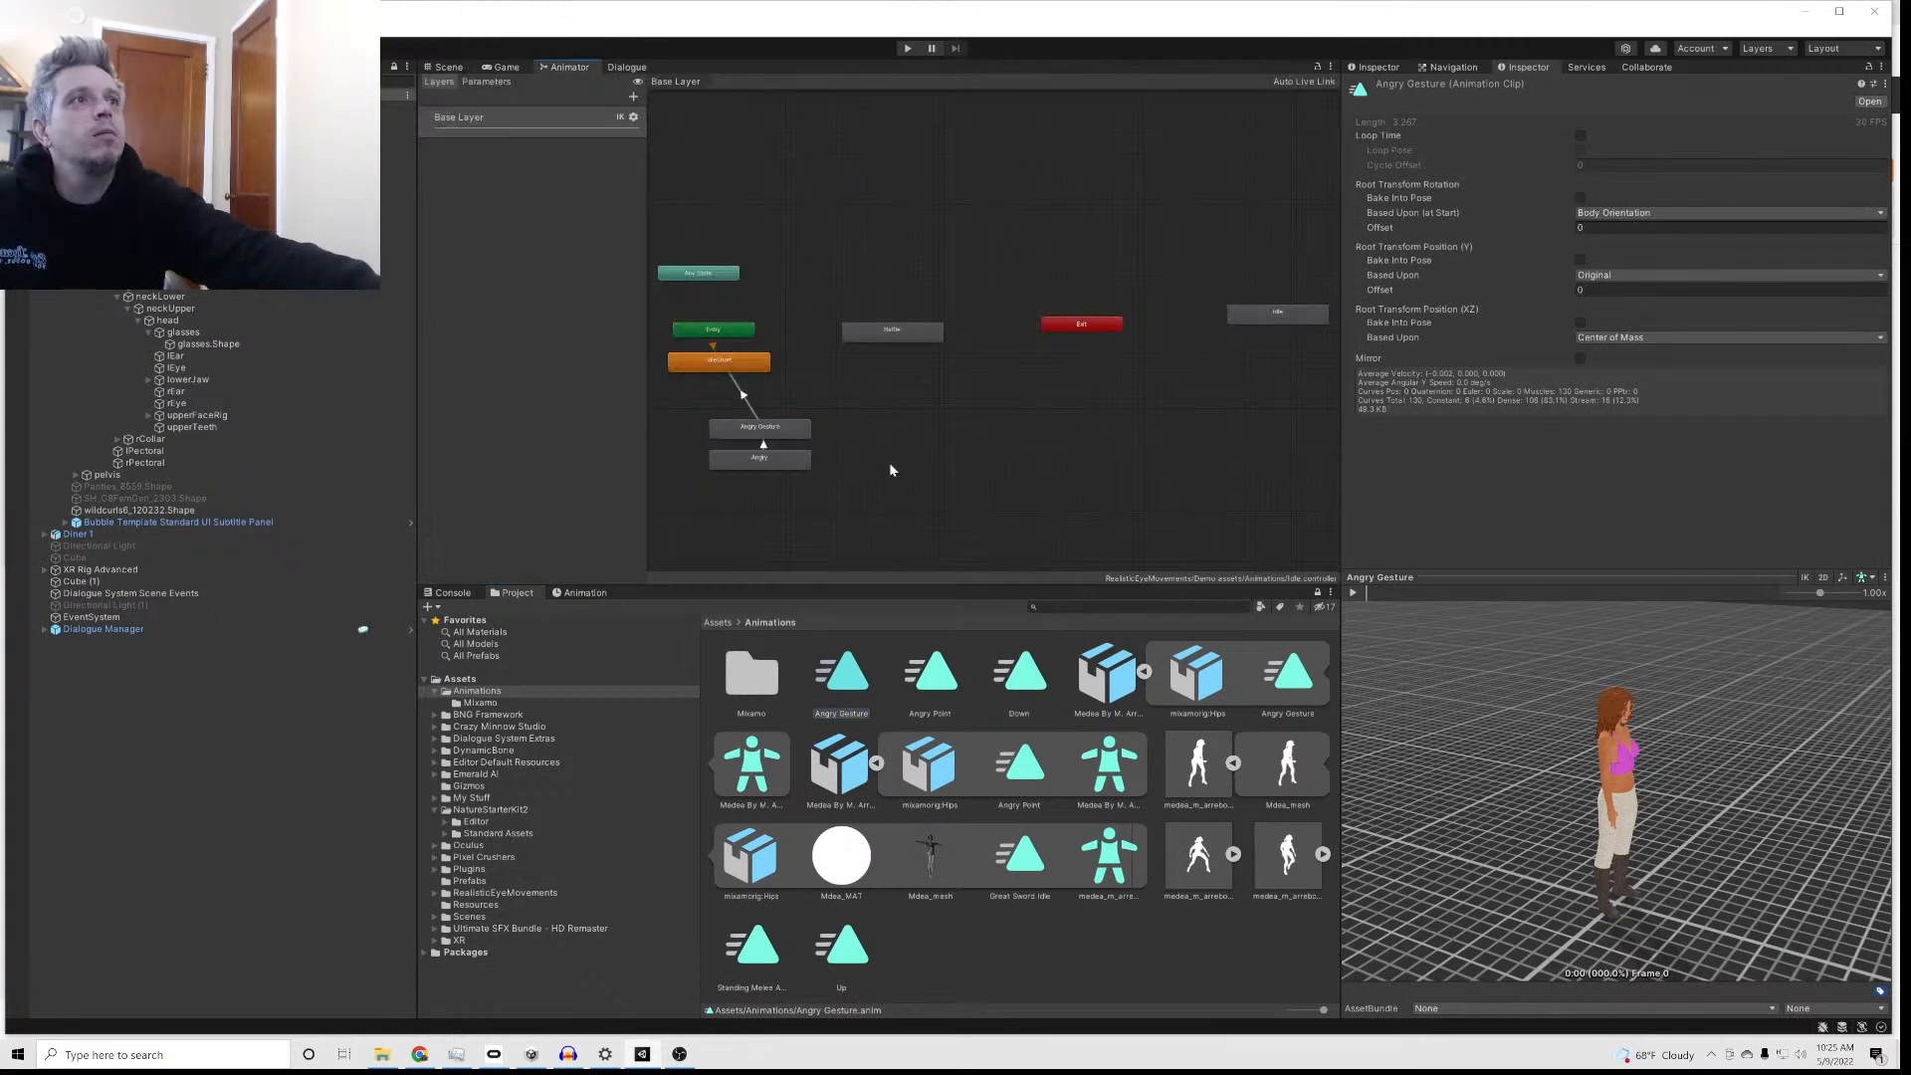
click(779, 456)
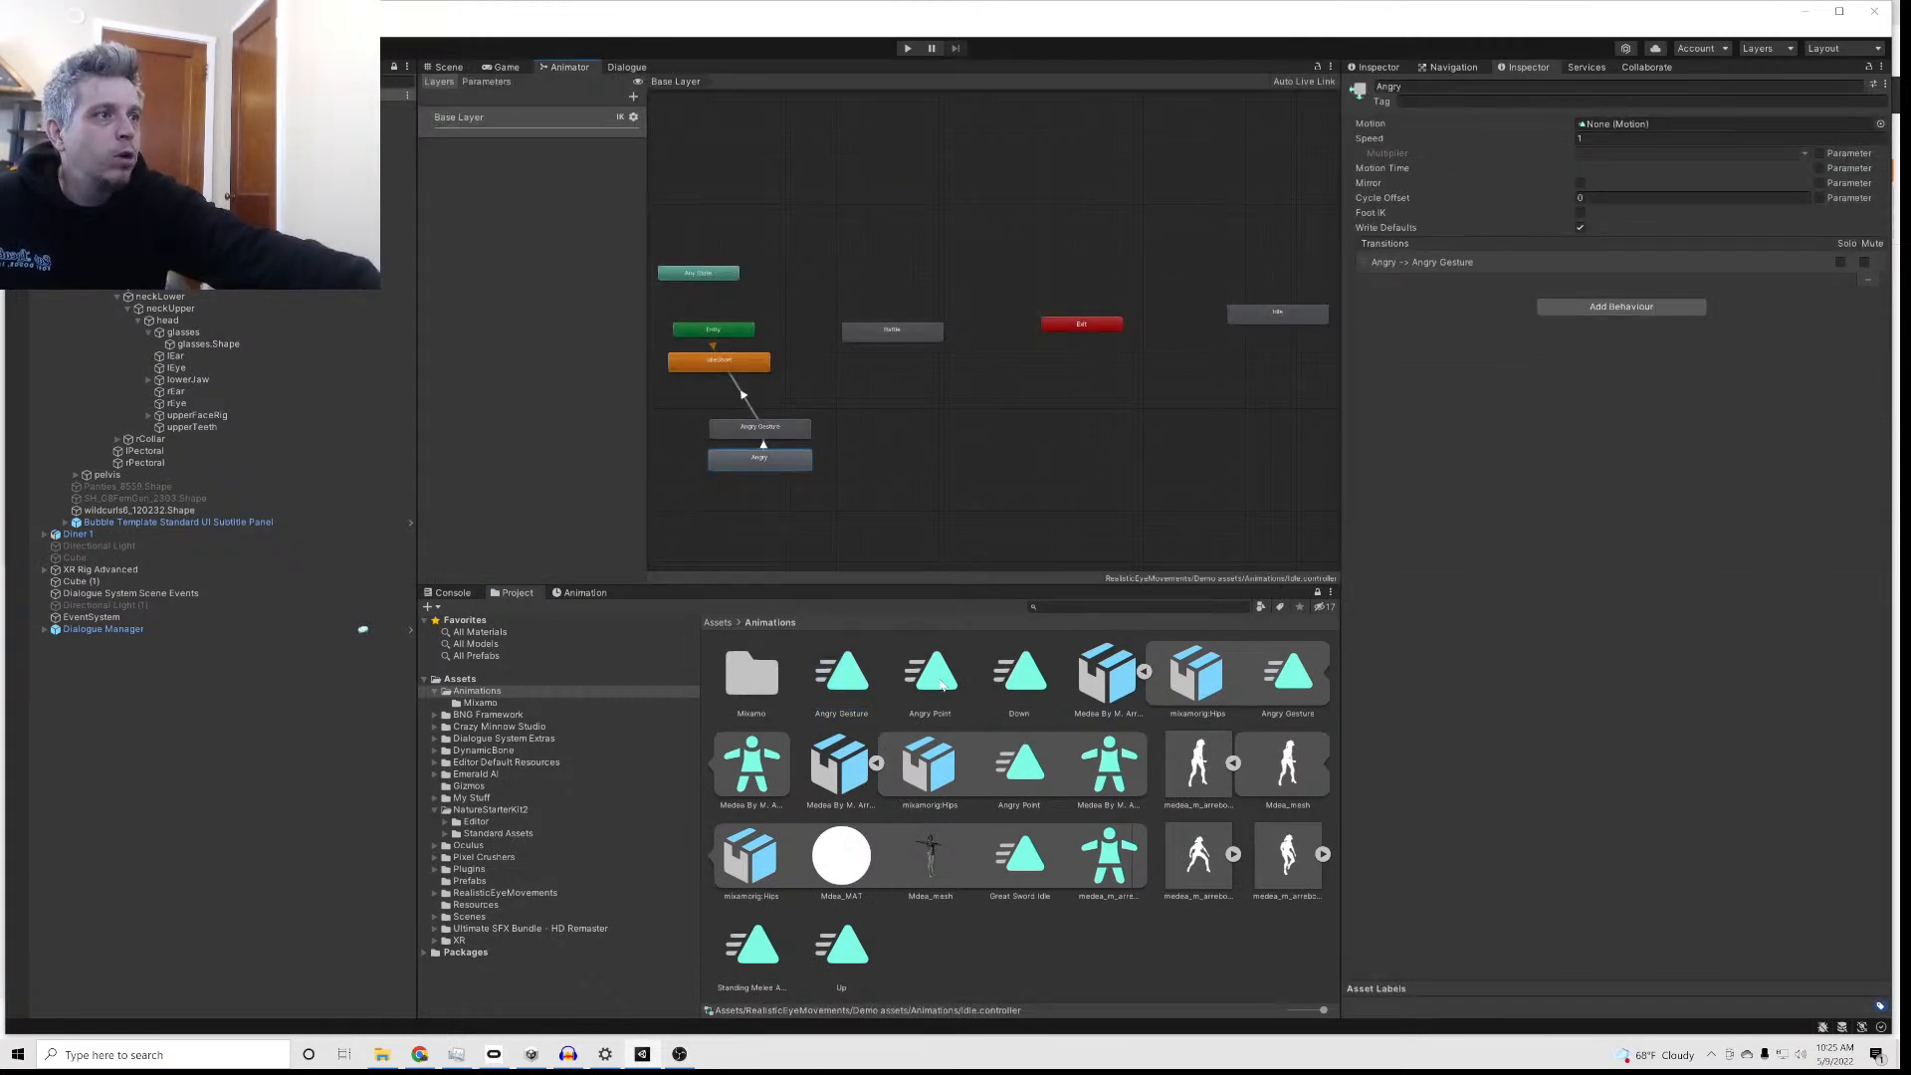
drag(934, 688, 1637, 126)
click(743, 430)
drag(844, 687, 1658, 130)
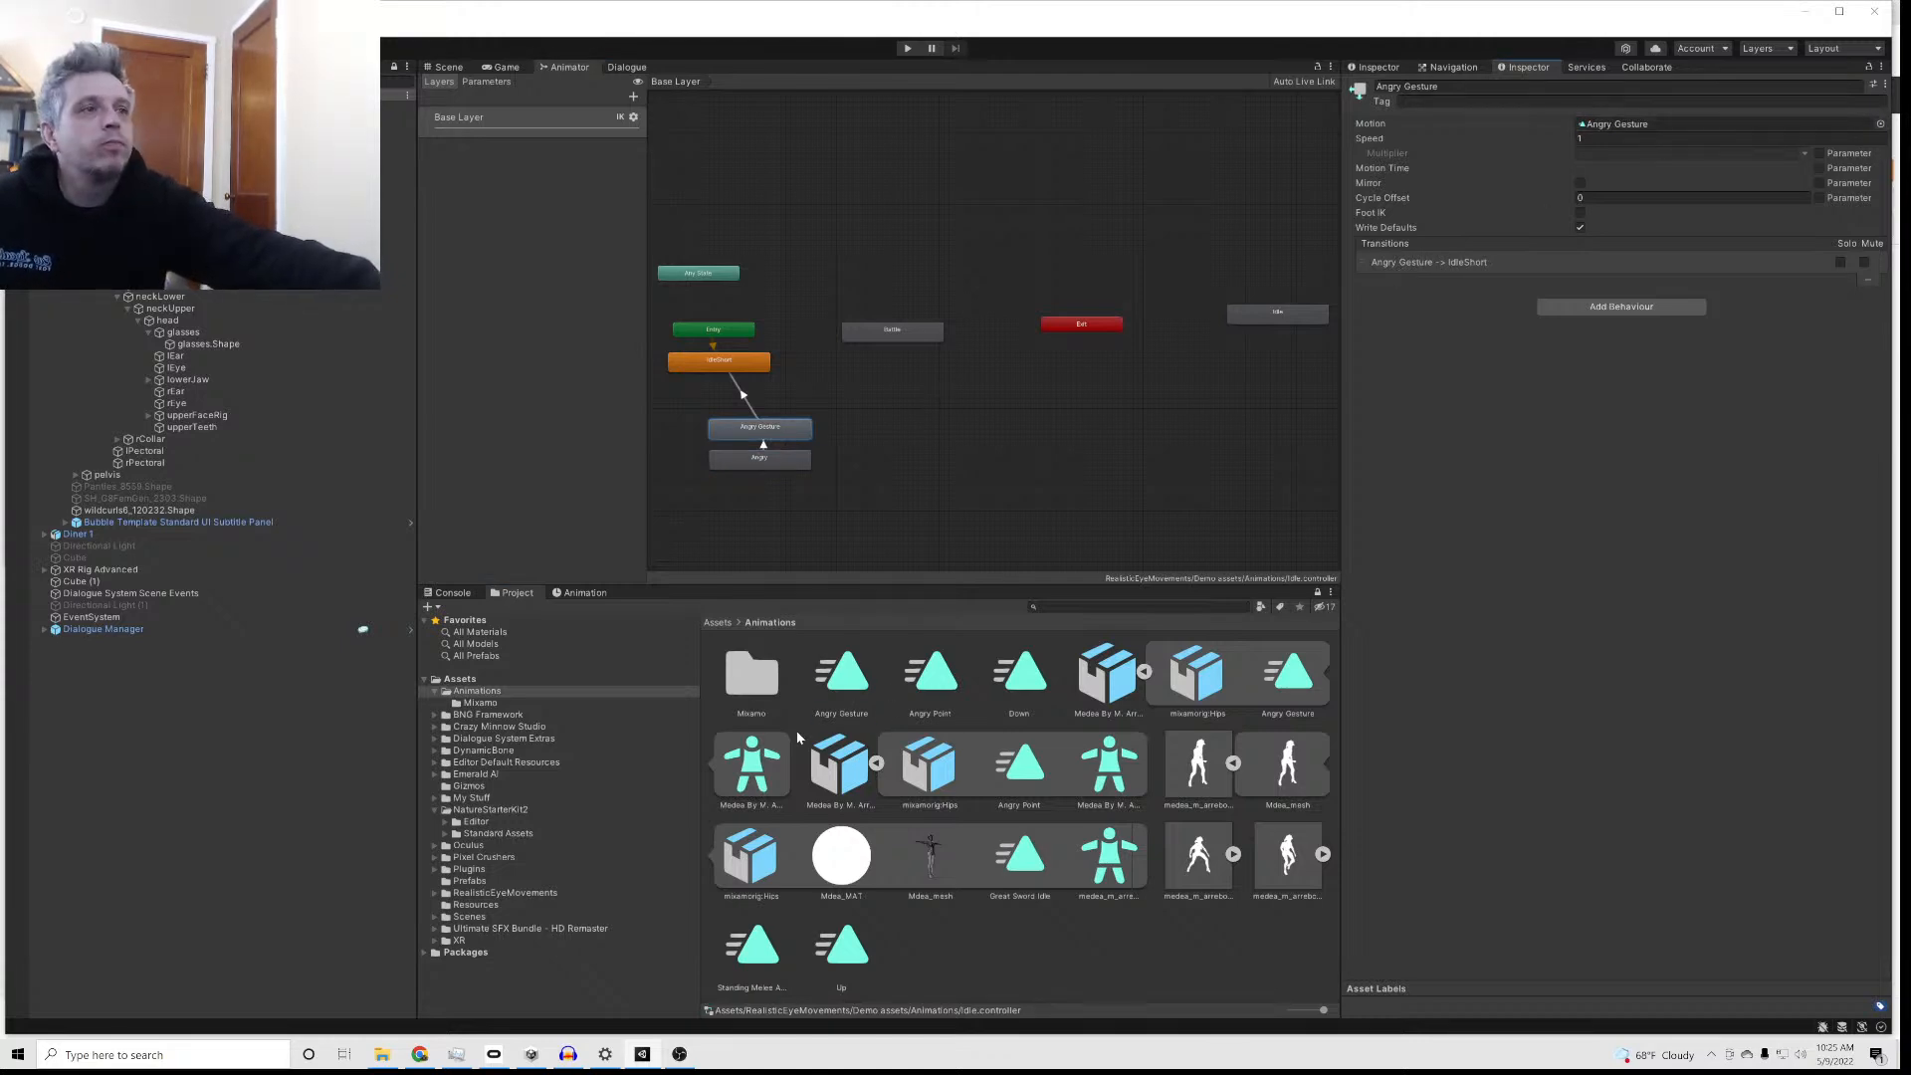
Step: Load the Angry Point clip for the Anna2 character in the Animation window and preview its first frame in the scene
click(940, 677)
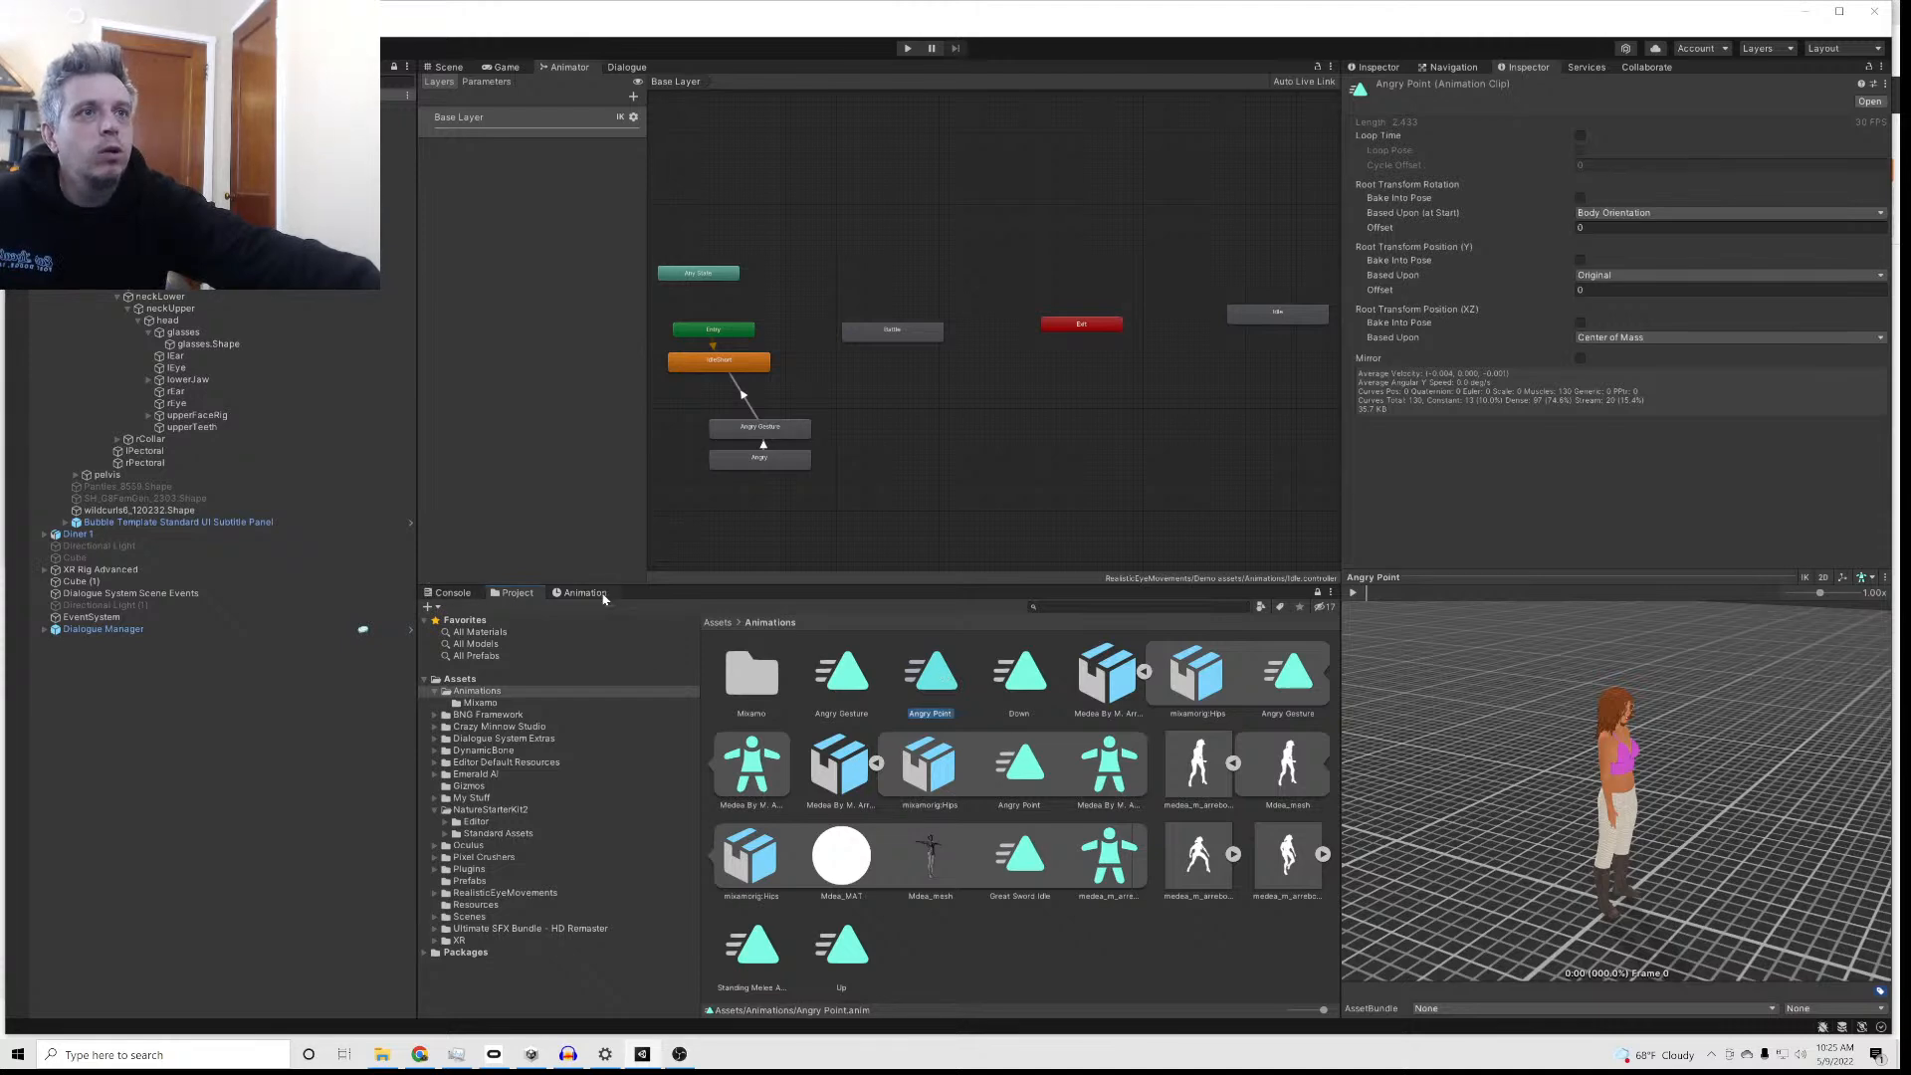
click(209, 107)
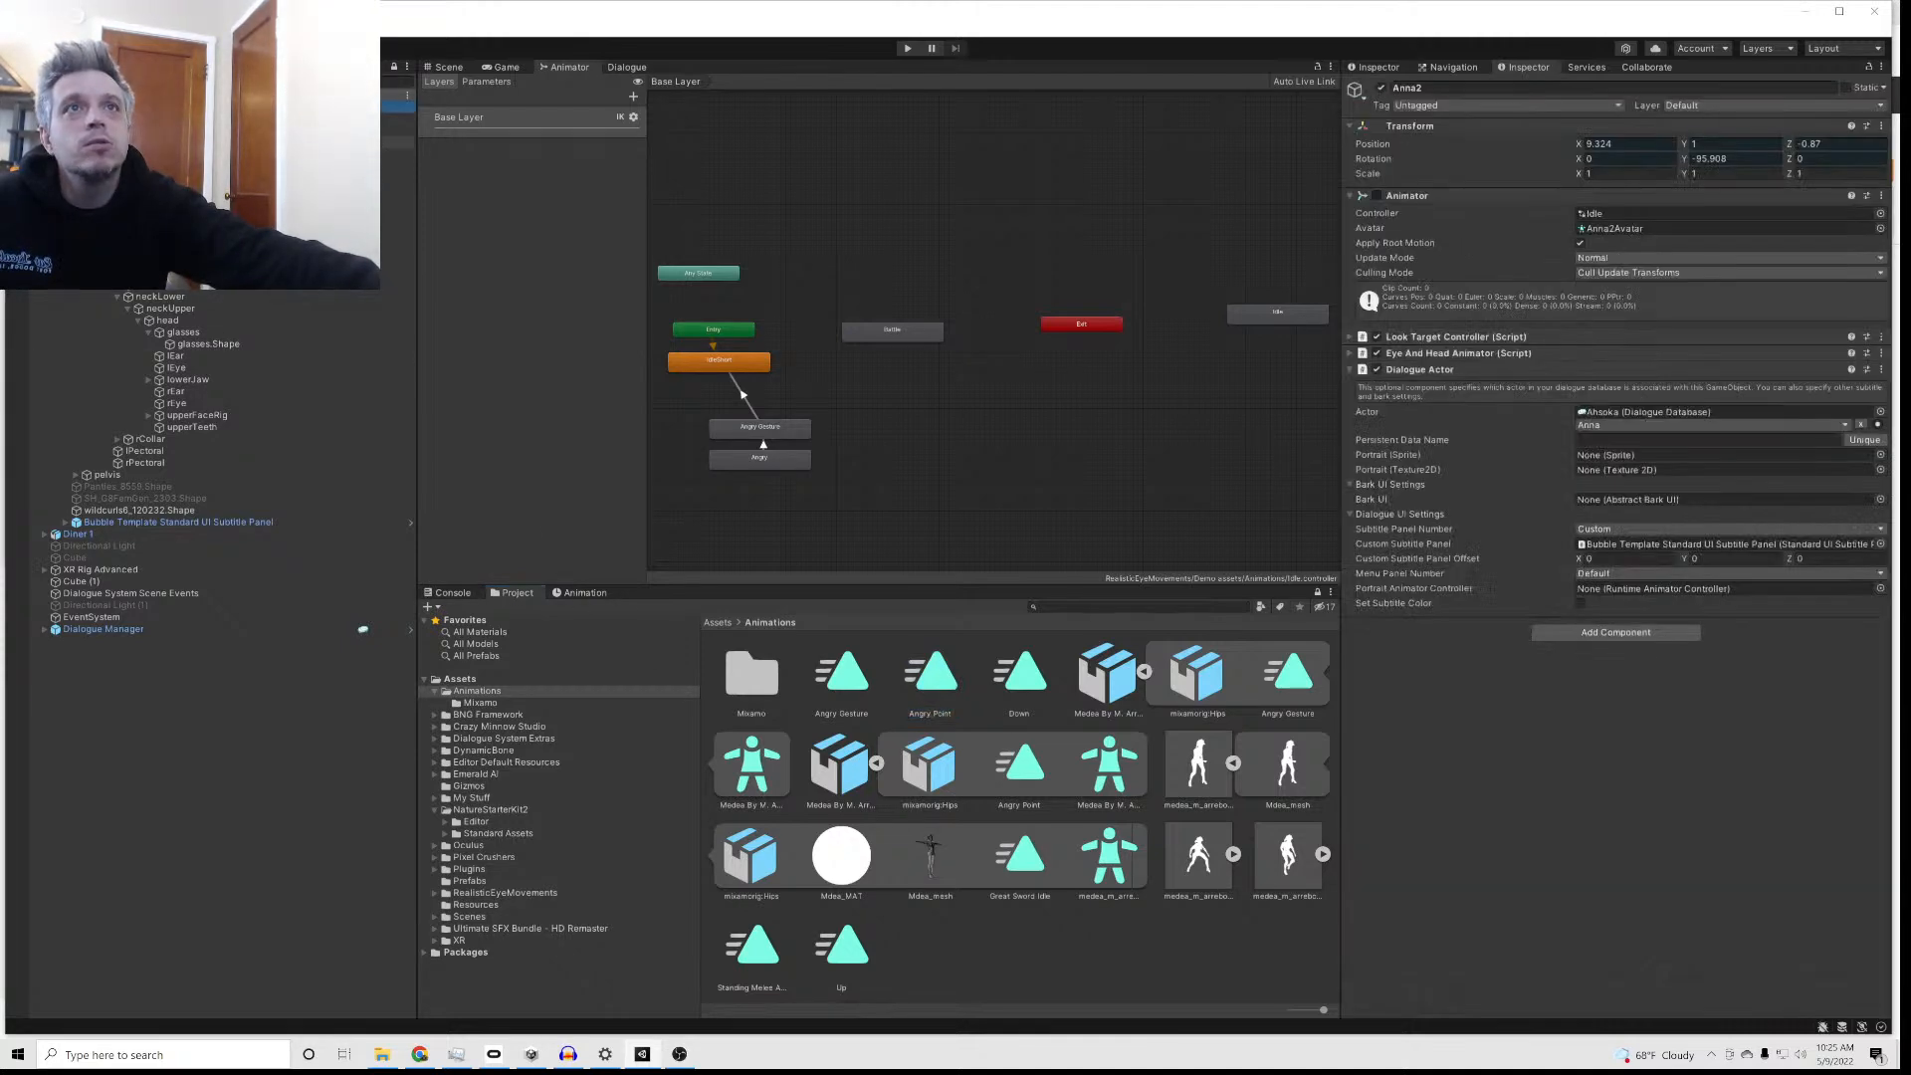
click(579, 593)
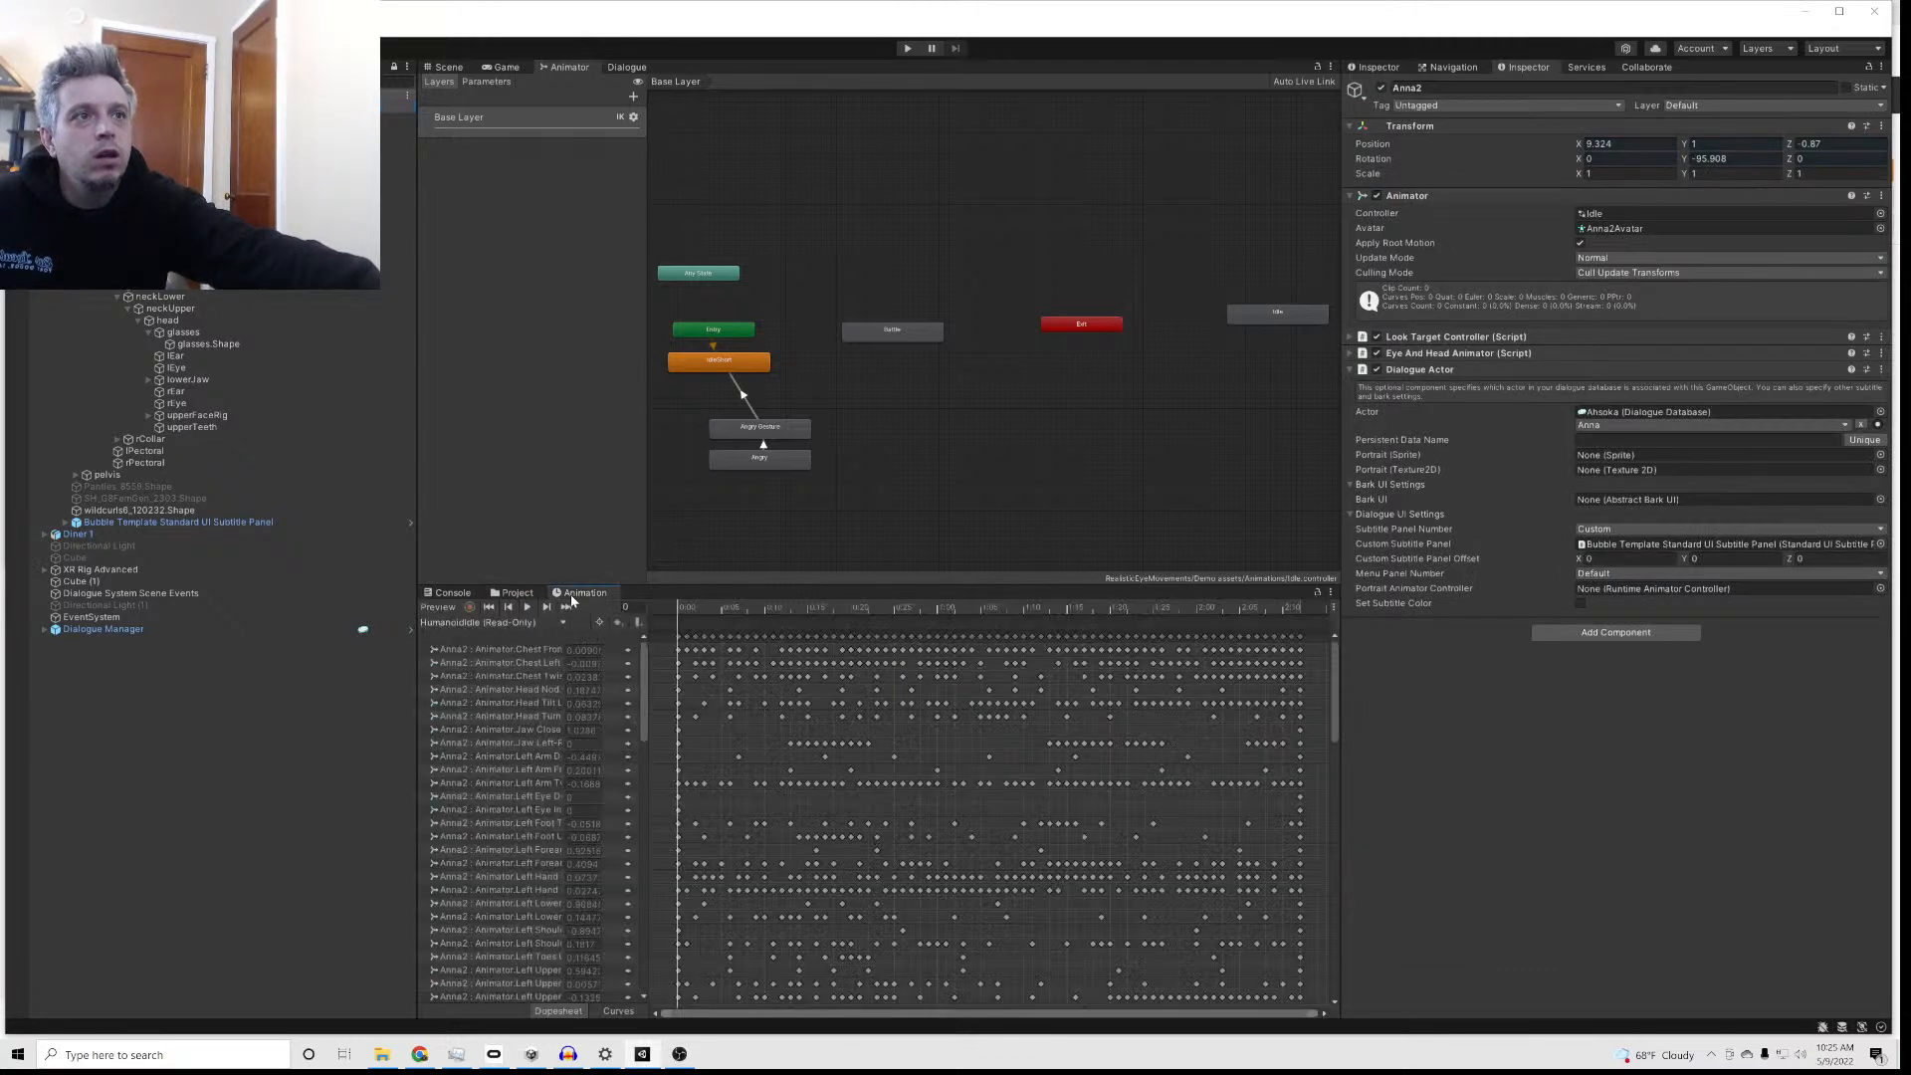
click(539, 623)
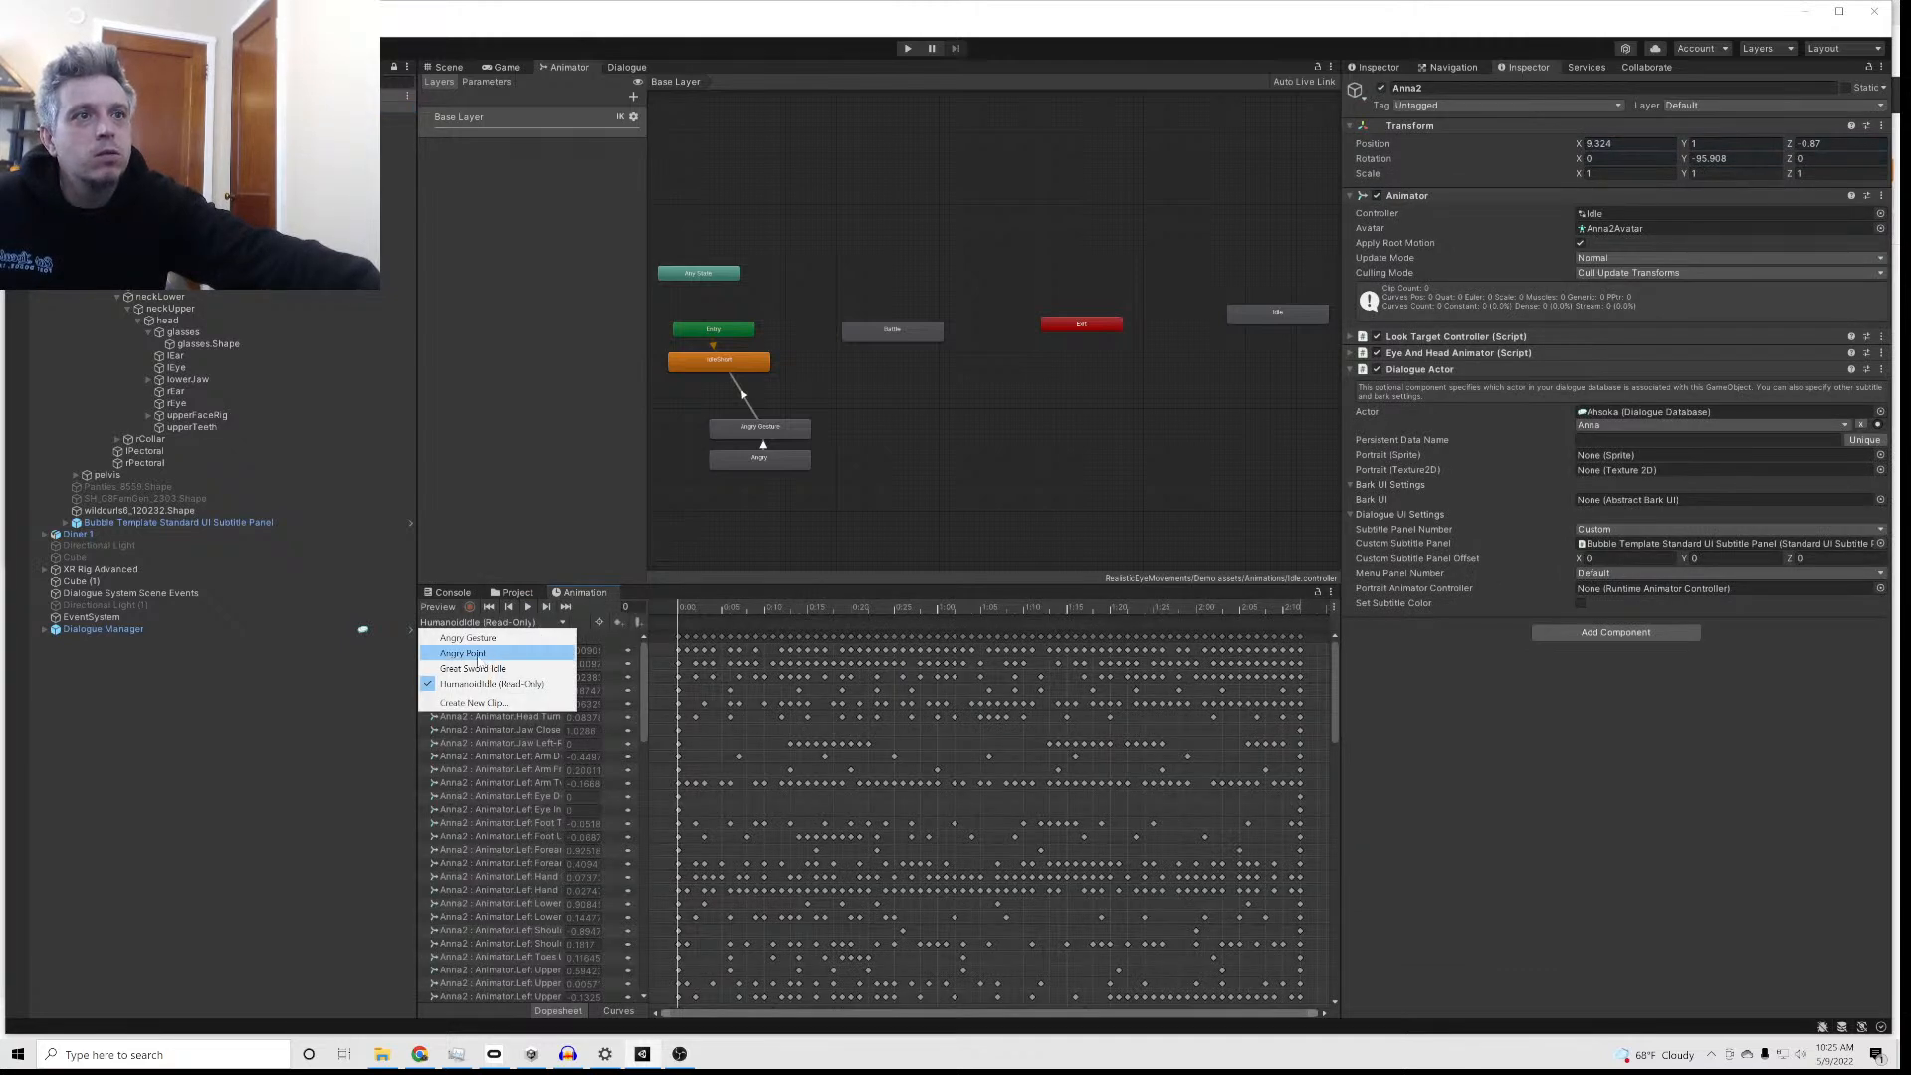
click(513, 648)
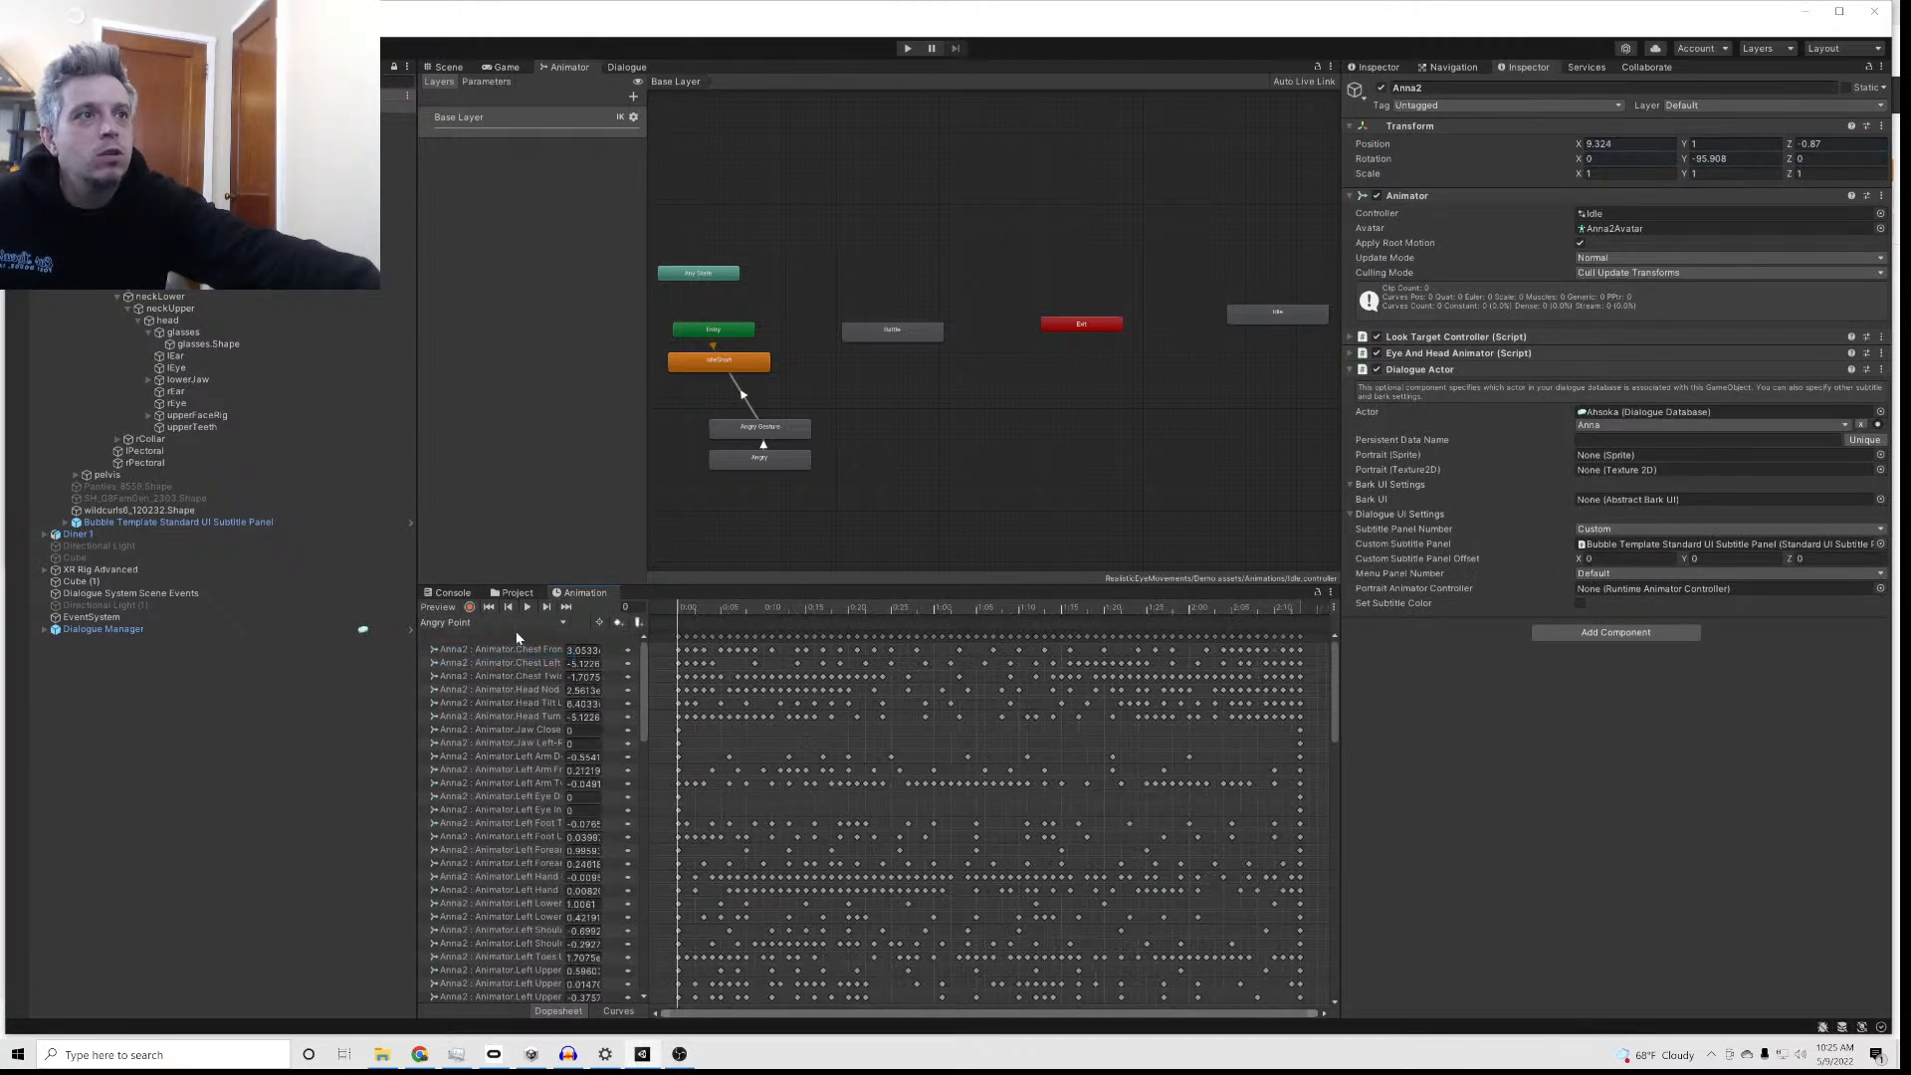
click(444, 67)
mouse_move(685, 607)
mouse_down()
mouse_move(783, 609)
mouse_move(677, 609)
mouse_up()
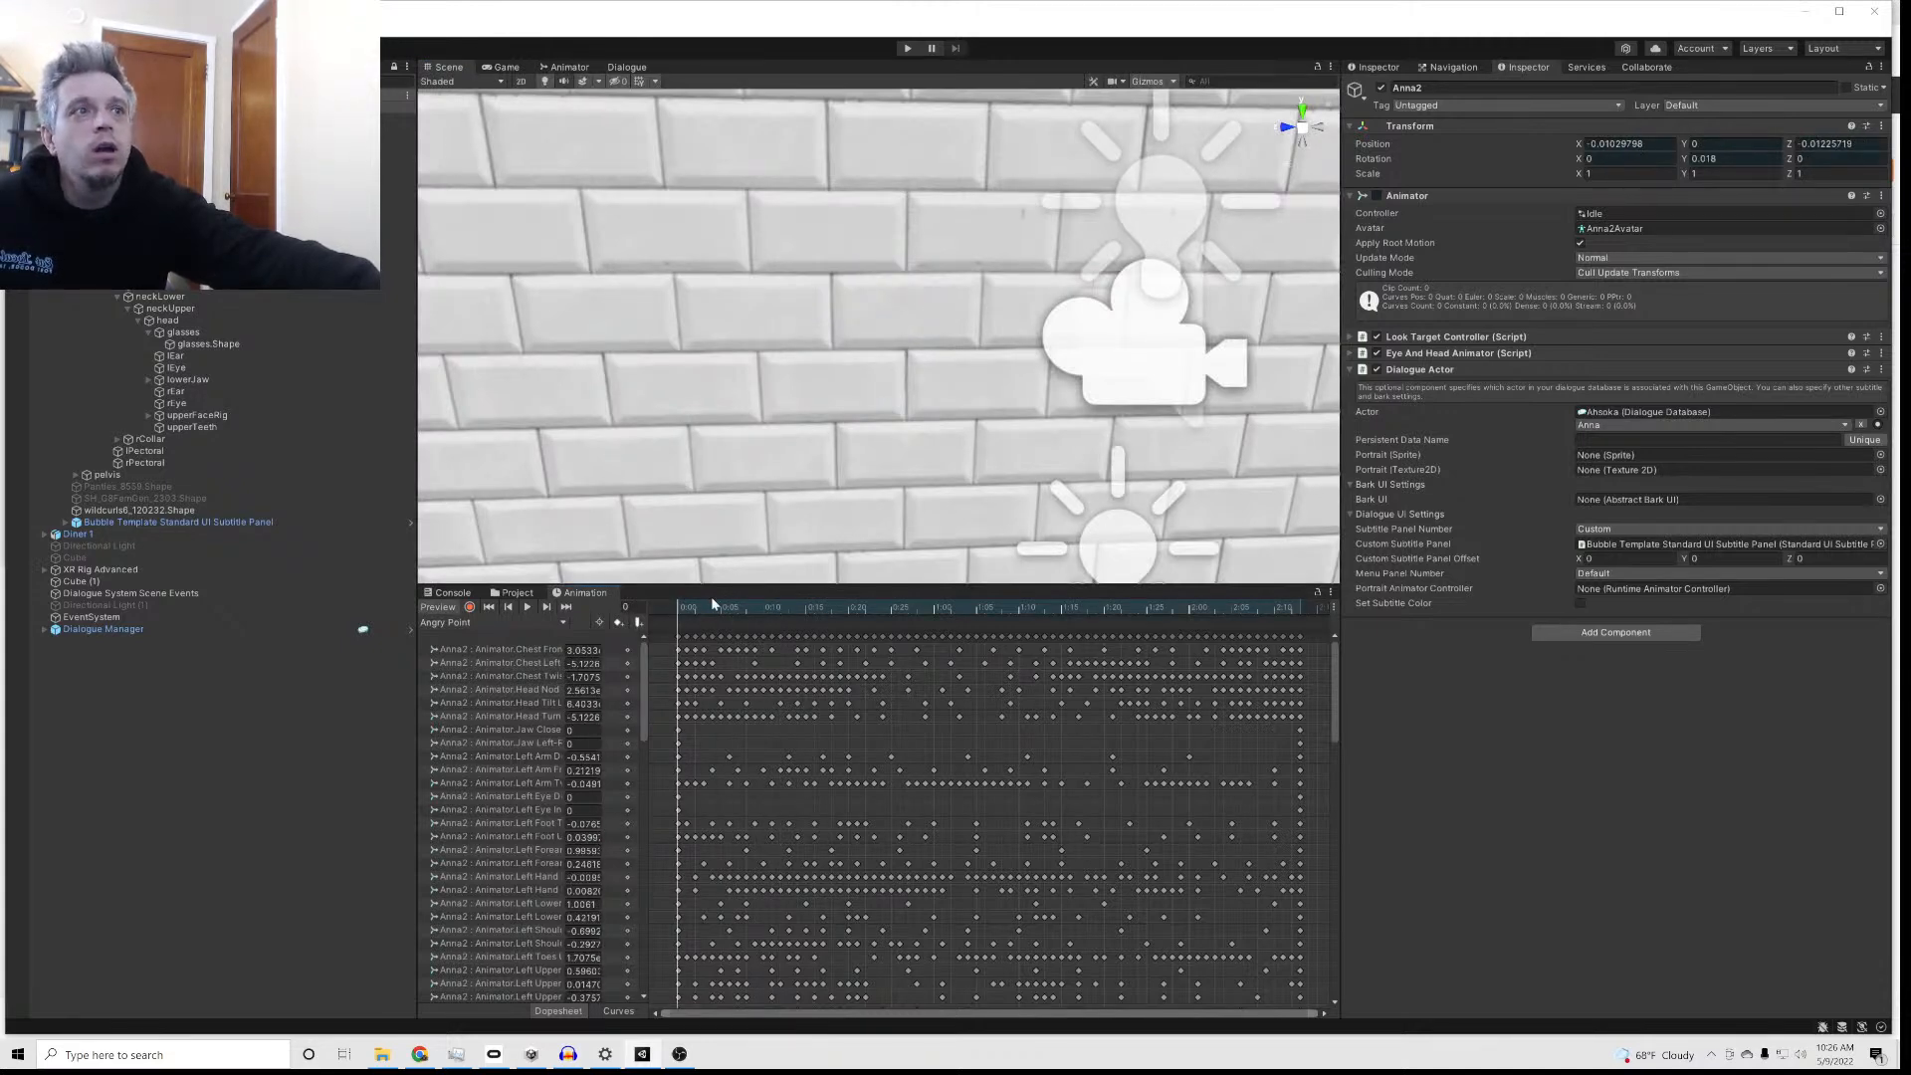
Step: Focus the scene on Anna2 and examine her previewed Angry Point pose inside the diner
double_click(85, 107)
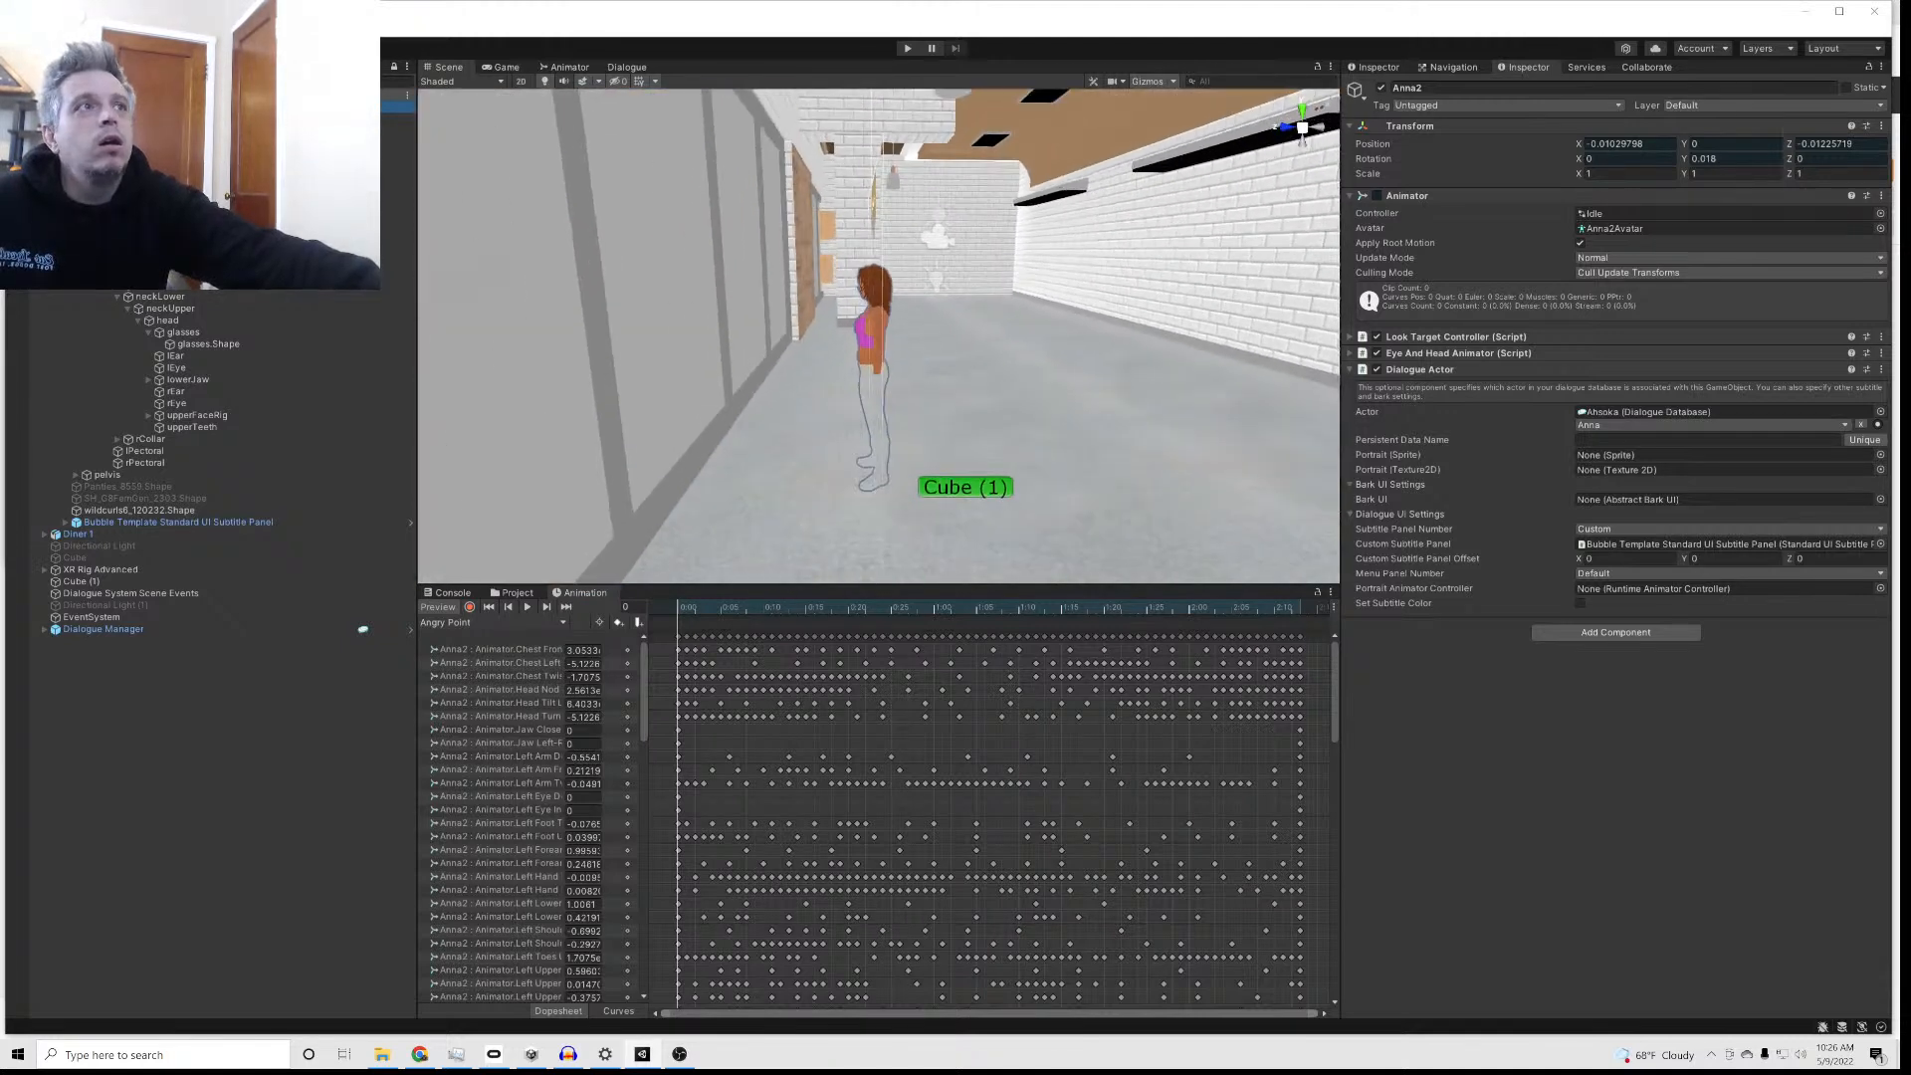
drag(714, 294, 885, 414)
right_drag(886, 413, 985, 426)
scroll(972, 426, up, 3)
drag(731, 408, 1361, 367)
right_drag(1085, 359, 1249, 354)
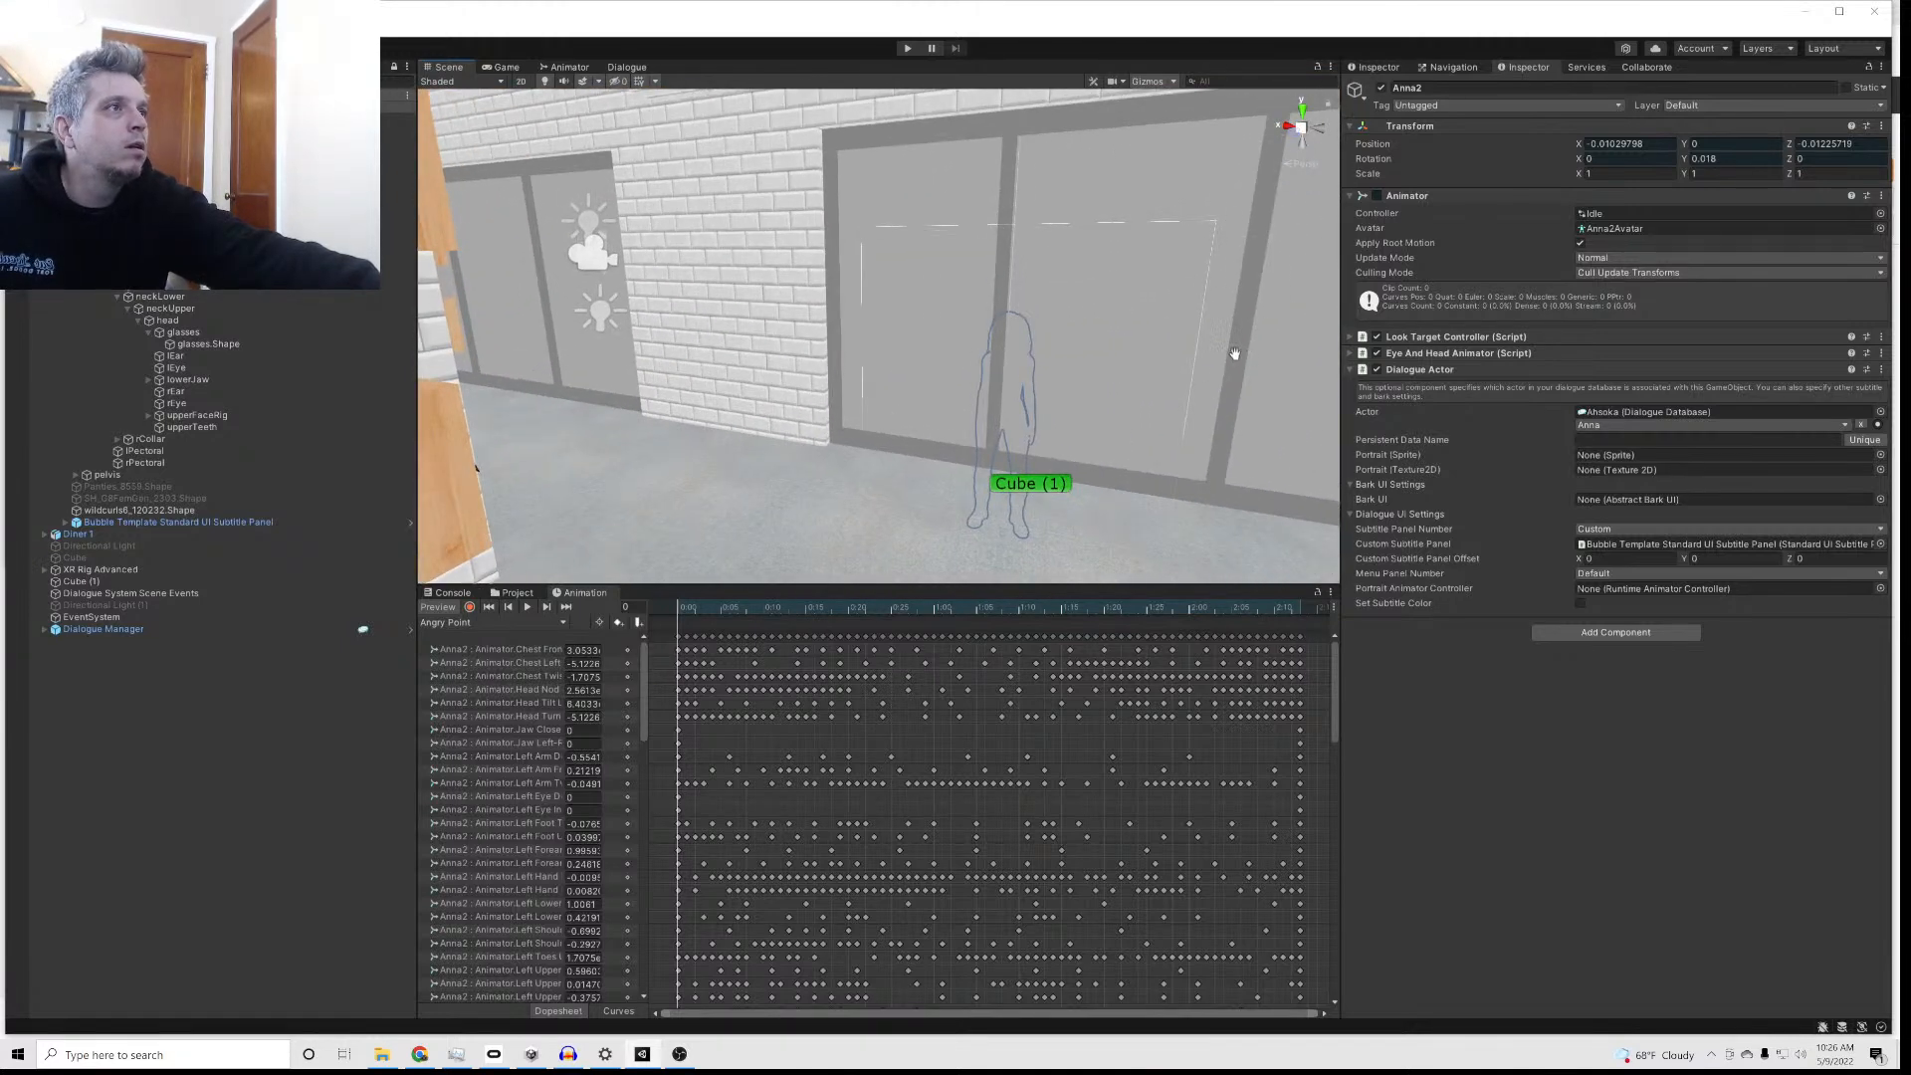
scroll(1232, 353, up, 5)
scroll(1193, 351, down, 5)
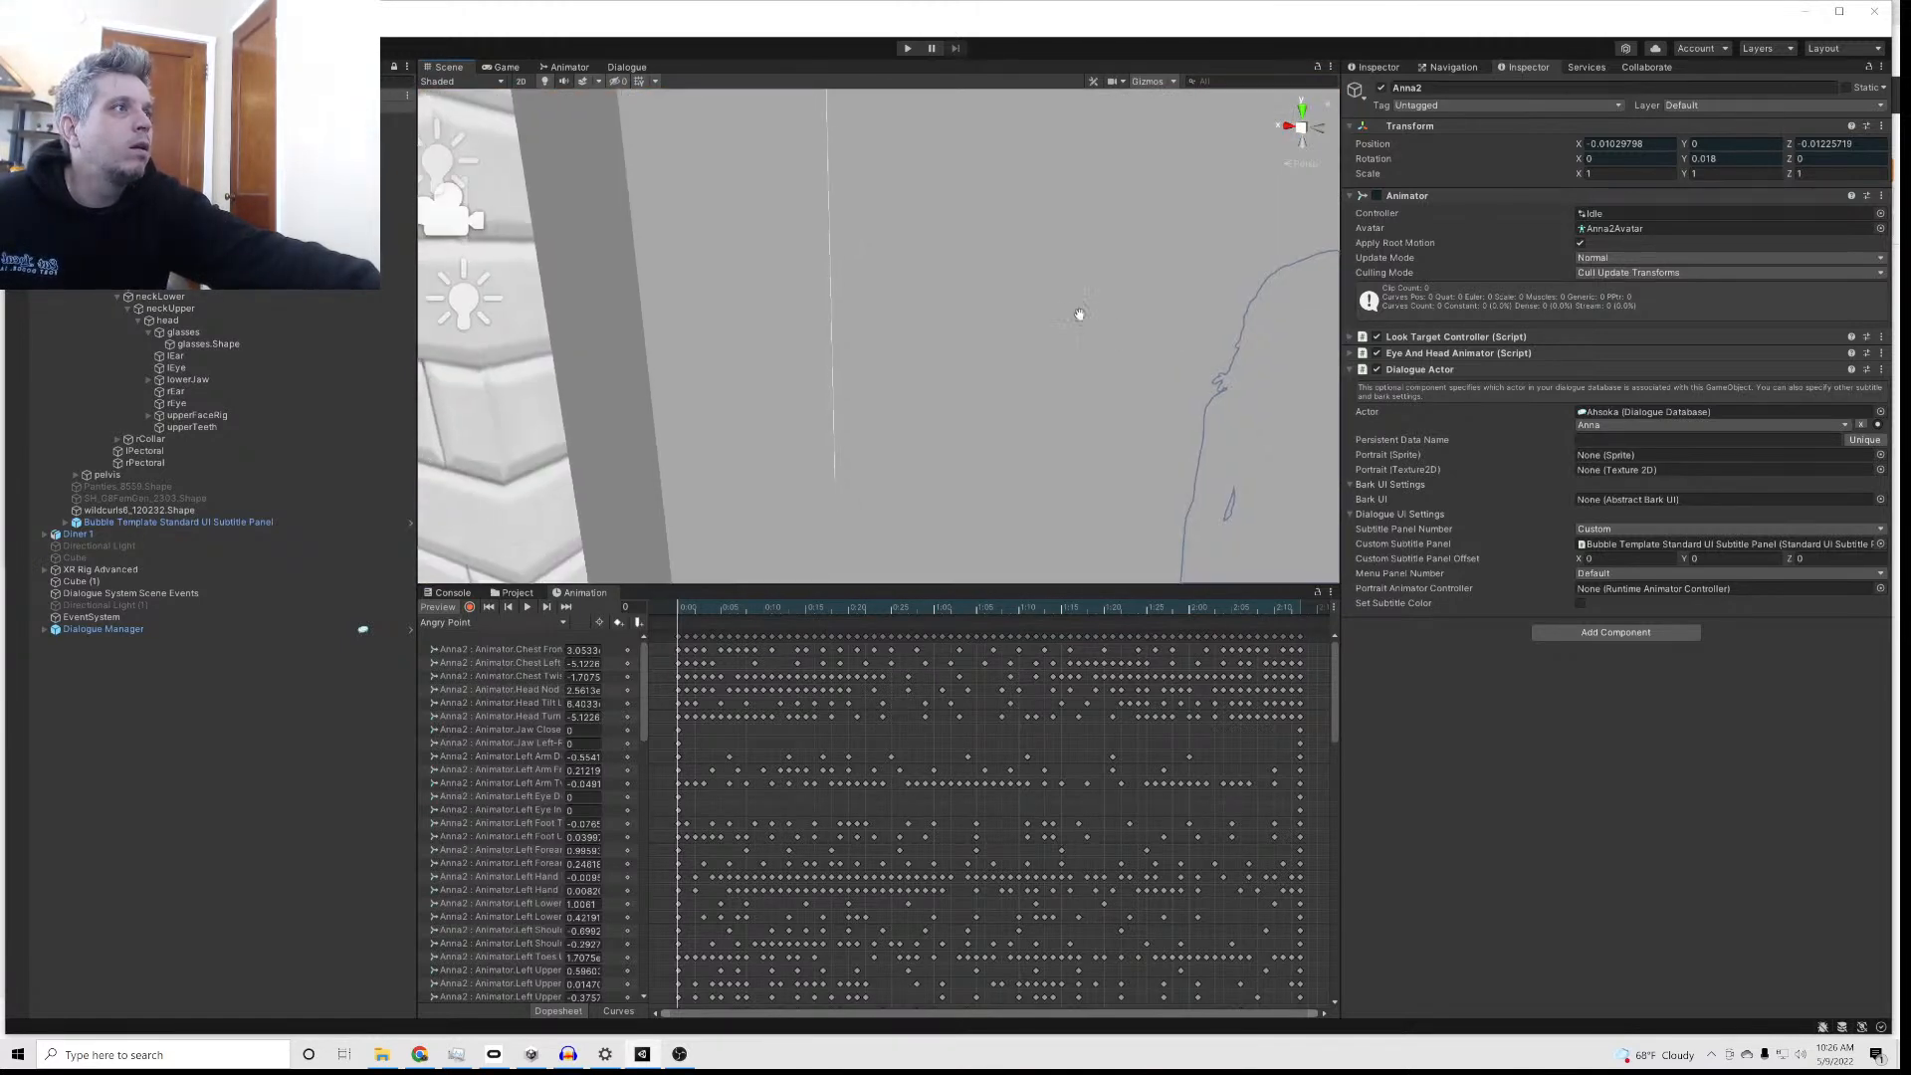
Step: Deactivate the Diner 1 object and reselect Anna2 with the scene focused on her
click(89, 534)
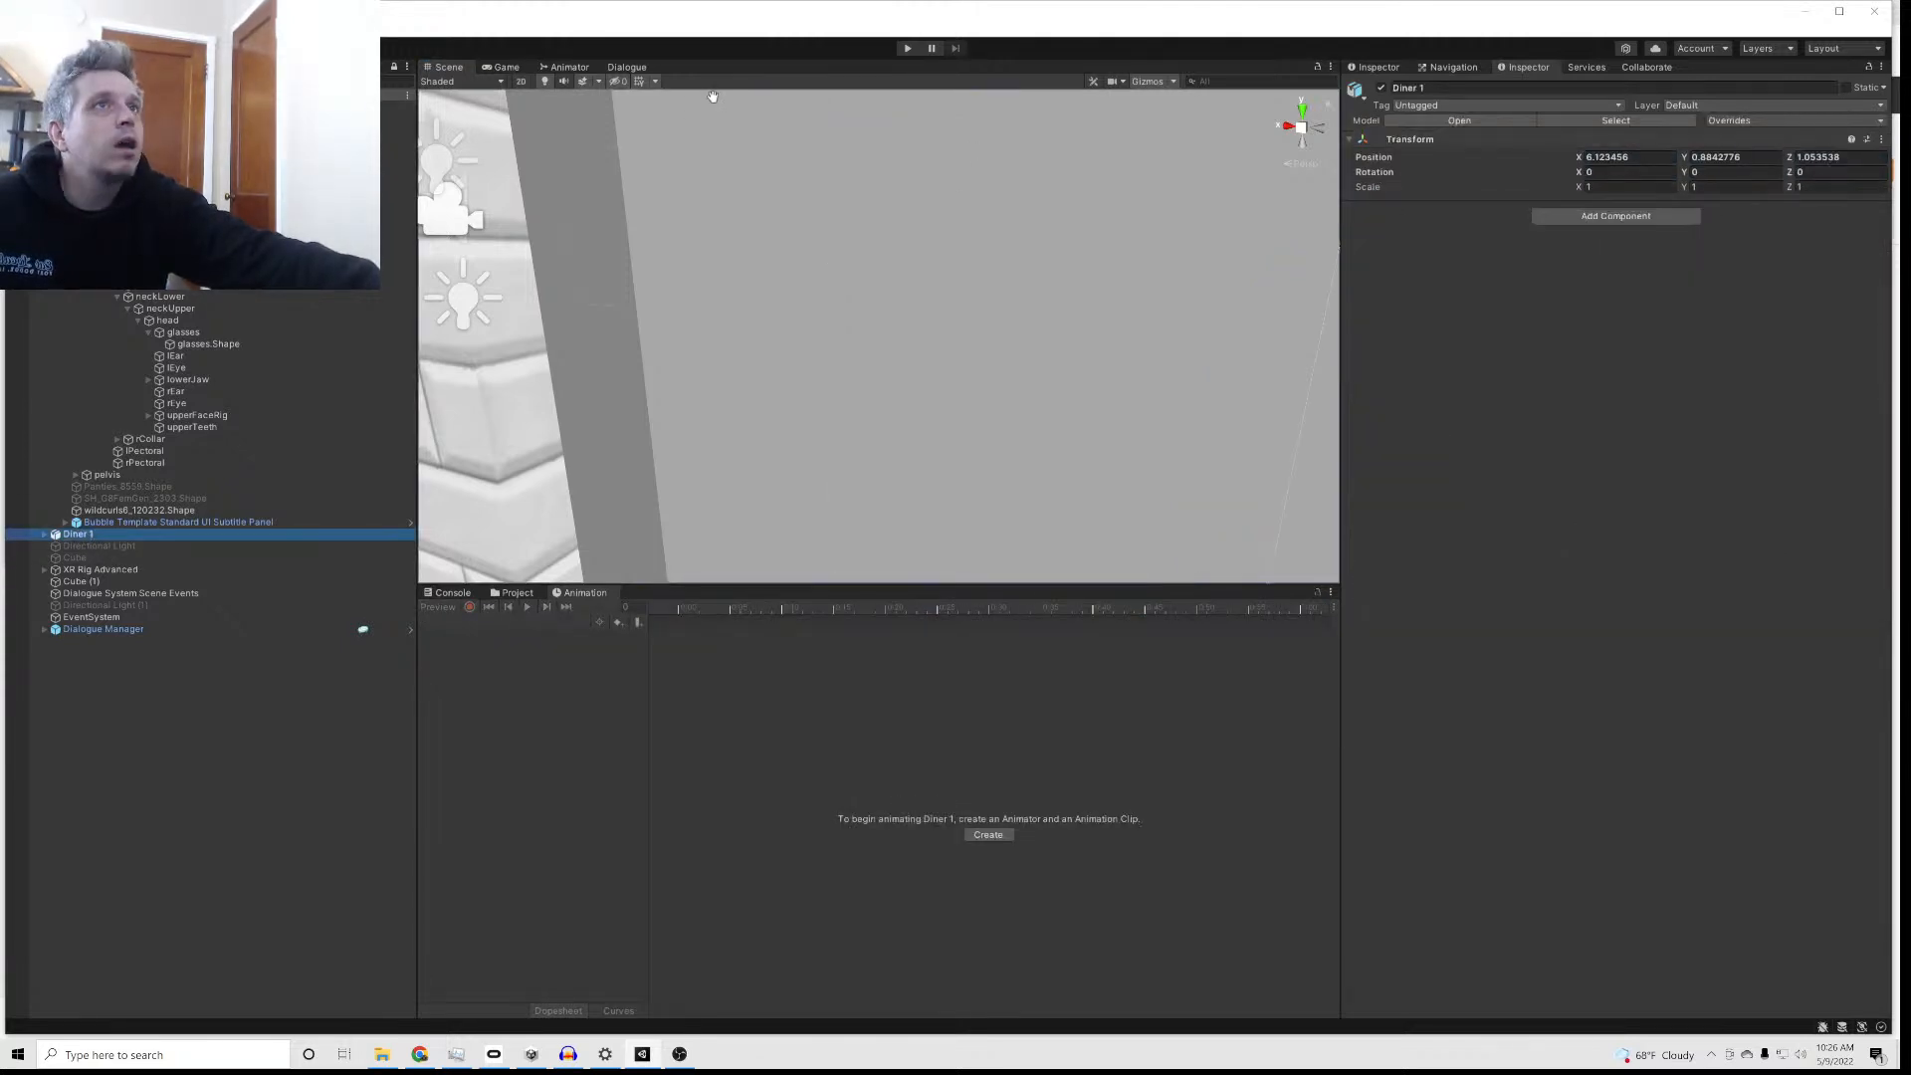
click(1382, 88)
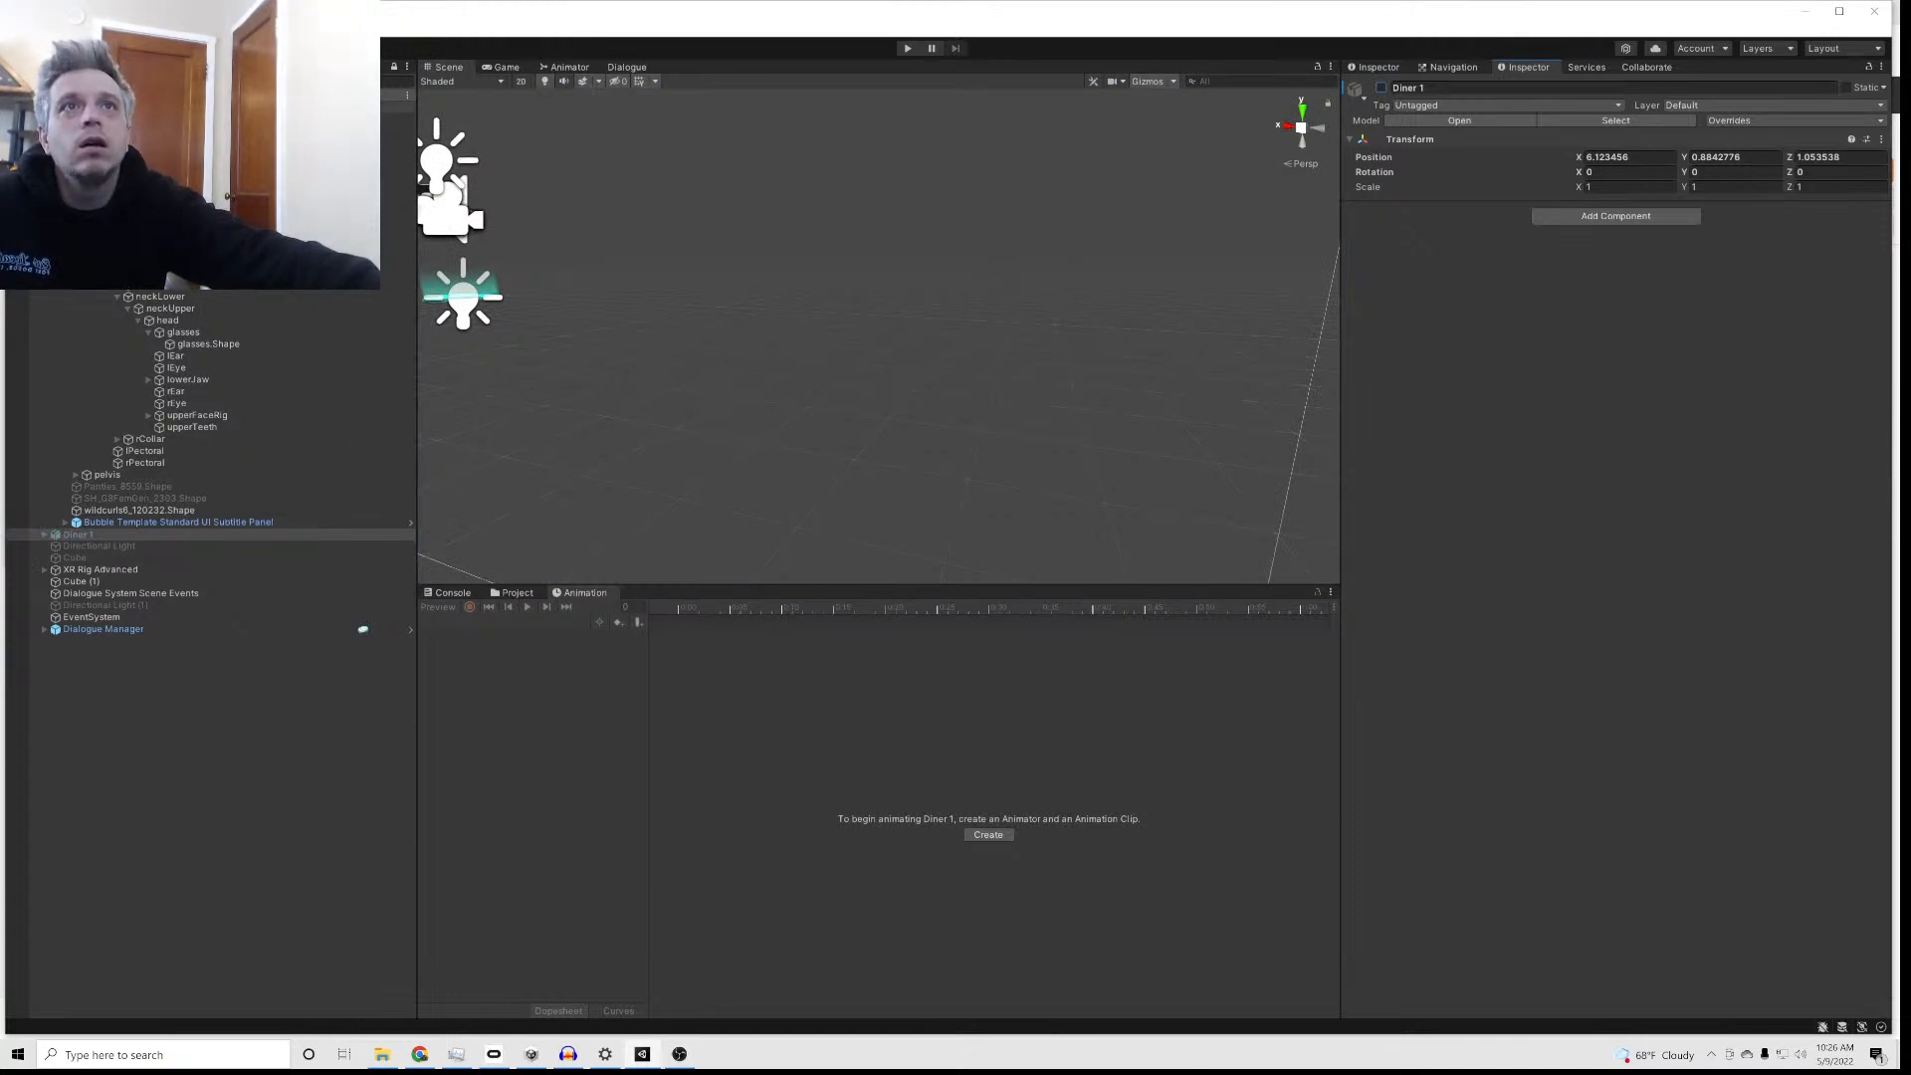
click(84, 107)
double_click(83, 106)
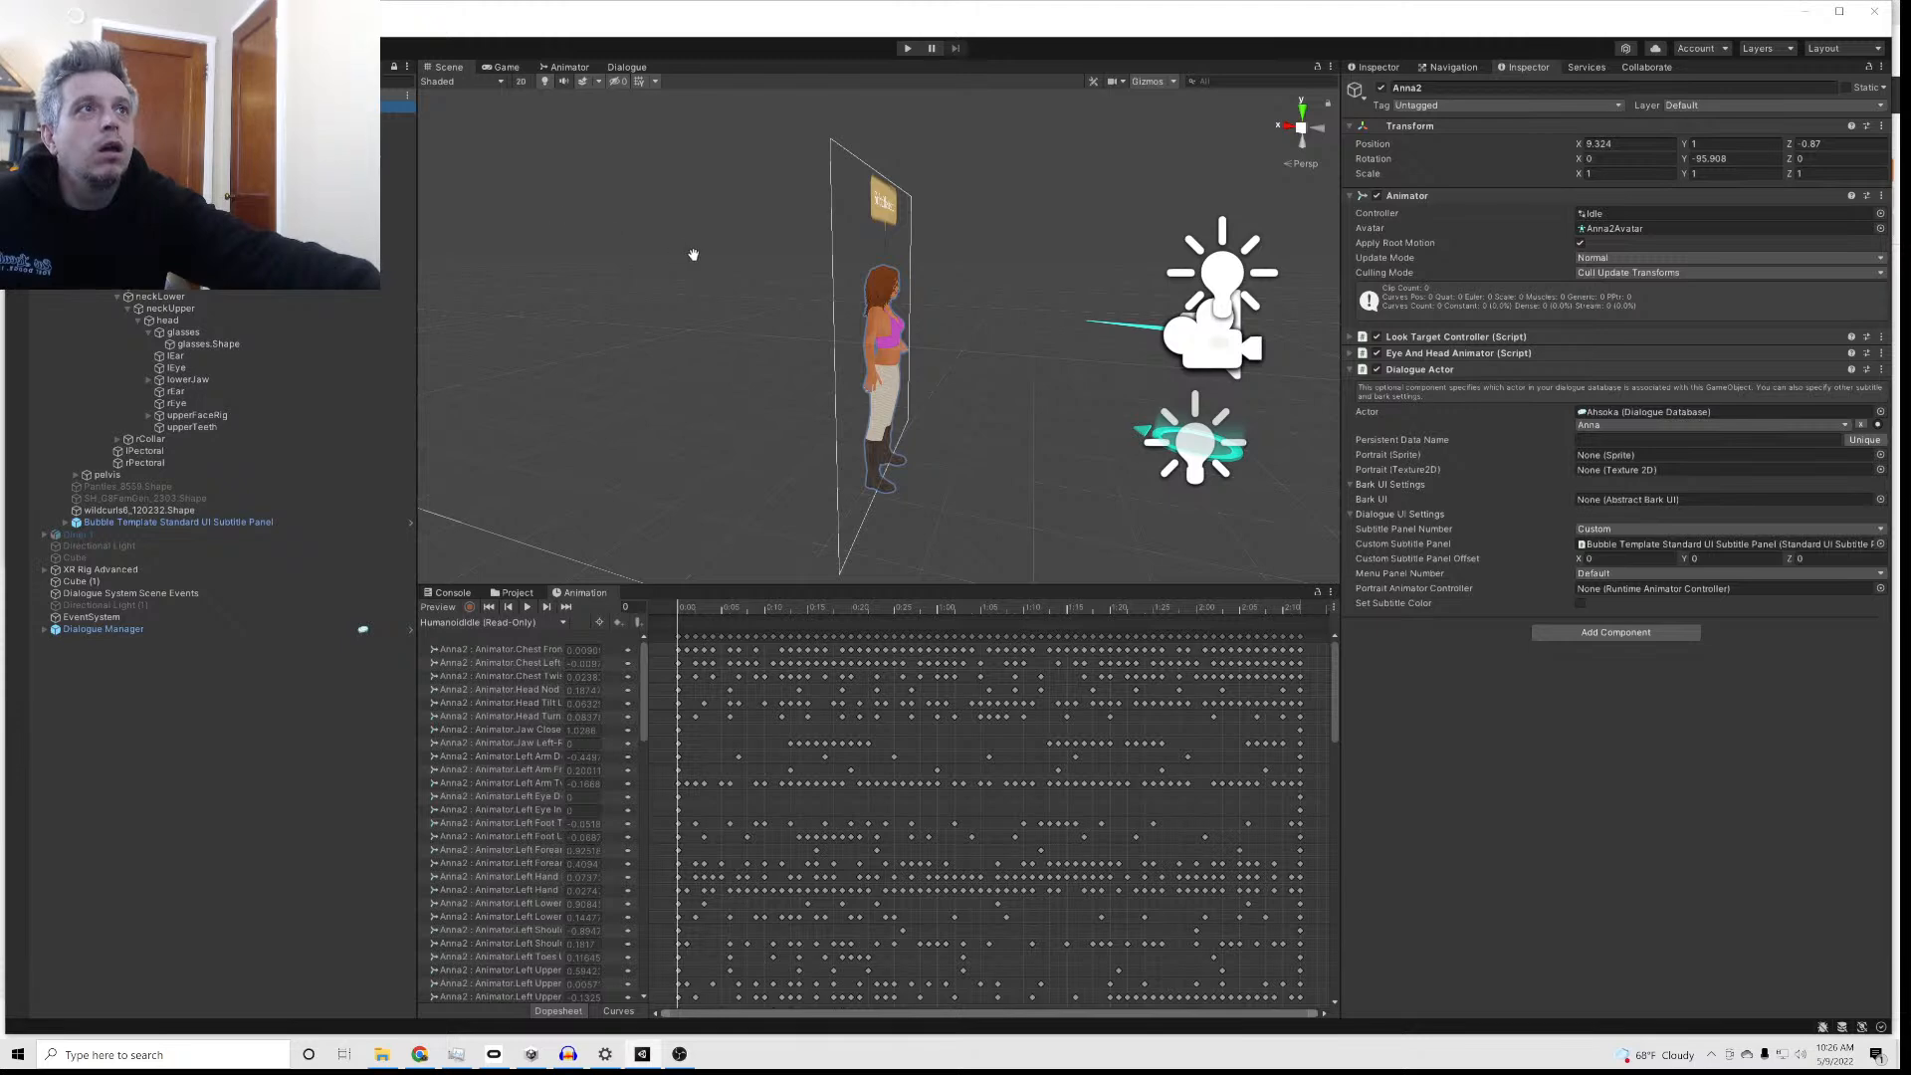
Step: Preview an early frame of Anna2's HumanoidIdle clip and examine her face and upper body up close
drag(690, 254, 427, 319)
scroll(550, 318, up, 6)
right_drag(667, 324, 525, 329)
drag(526, 329, 520, 332)
scroll(660, 364, down, 2)
click(745, 607)
drag(750, 609, 750, 609)
click(100, 107)
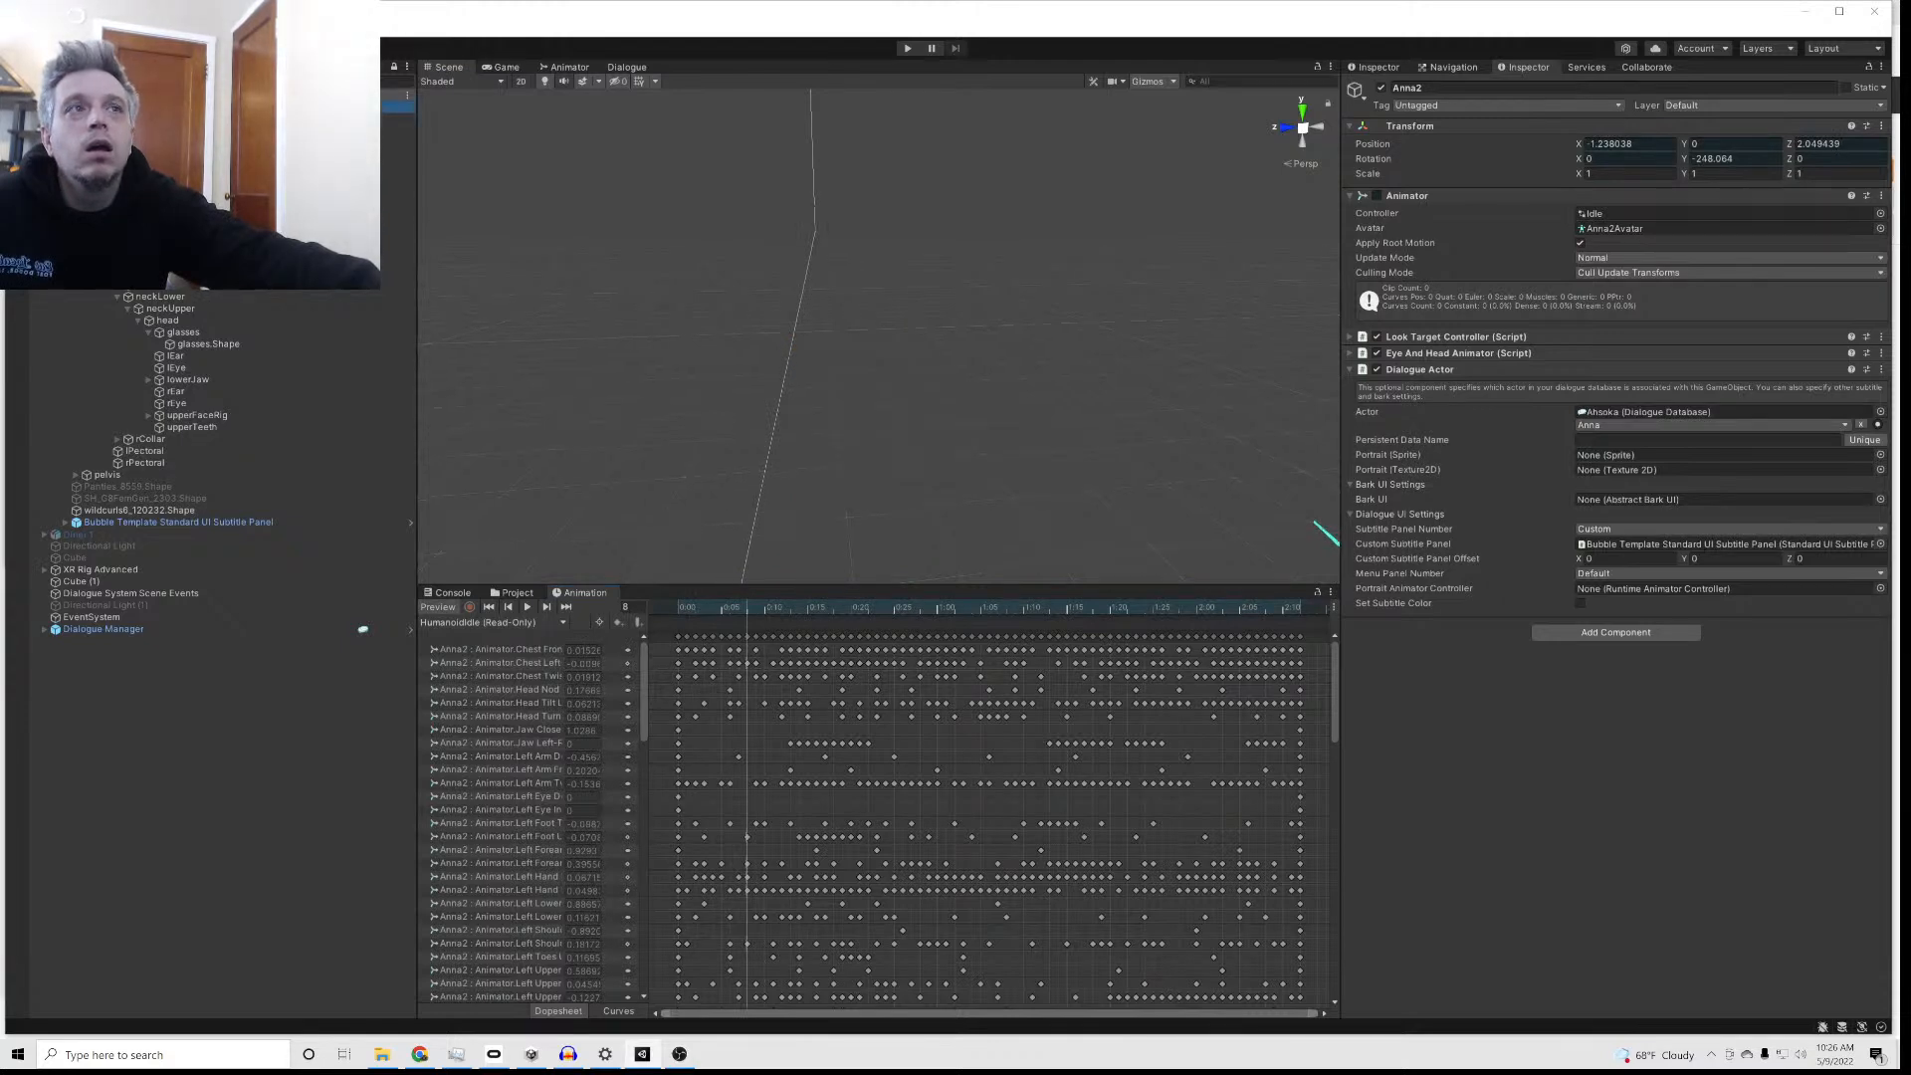
alt+drag(637, 244, 1091, 247)
scroll(1092, 246, up, 5)
middle_drag(916, 221, 1120, 467)
alt+drag(1120, 467, 998, 205)
middle_drag(998, 205, 1057, 422)
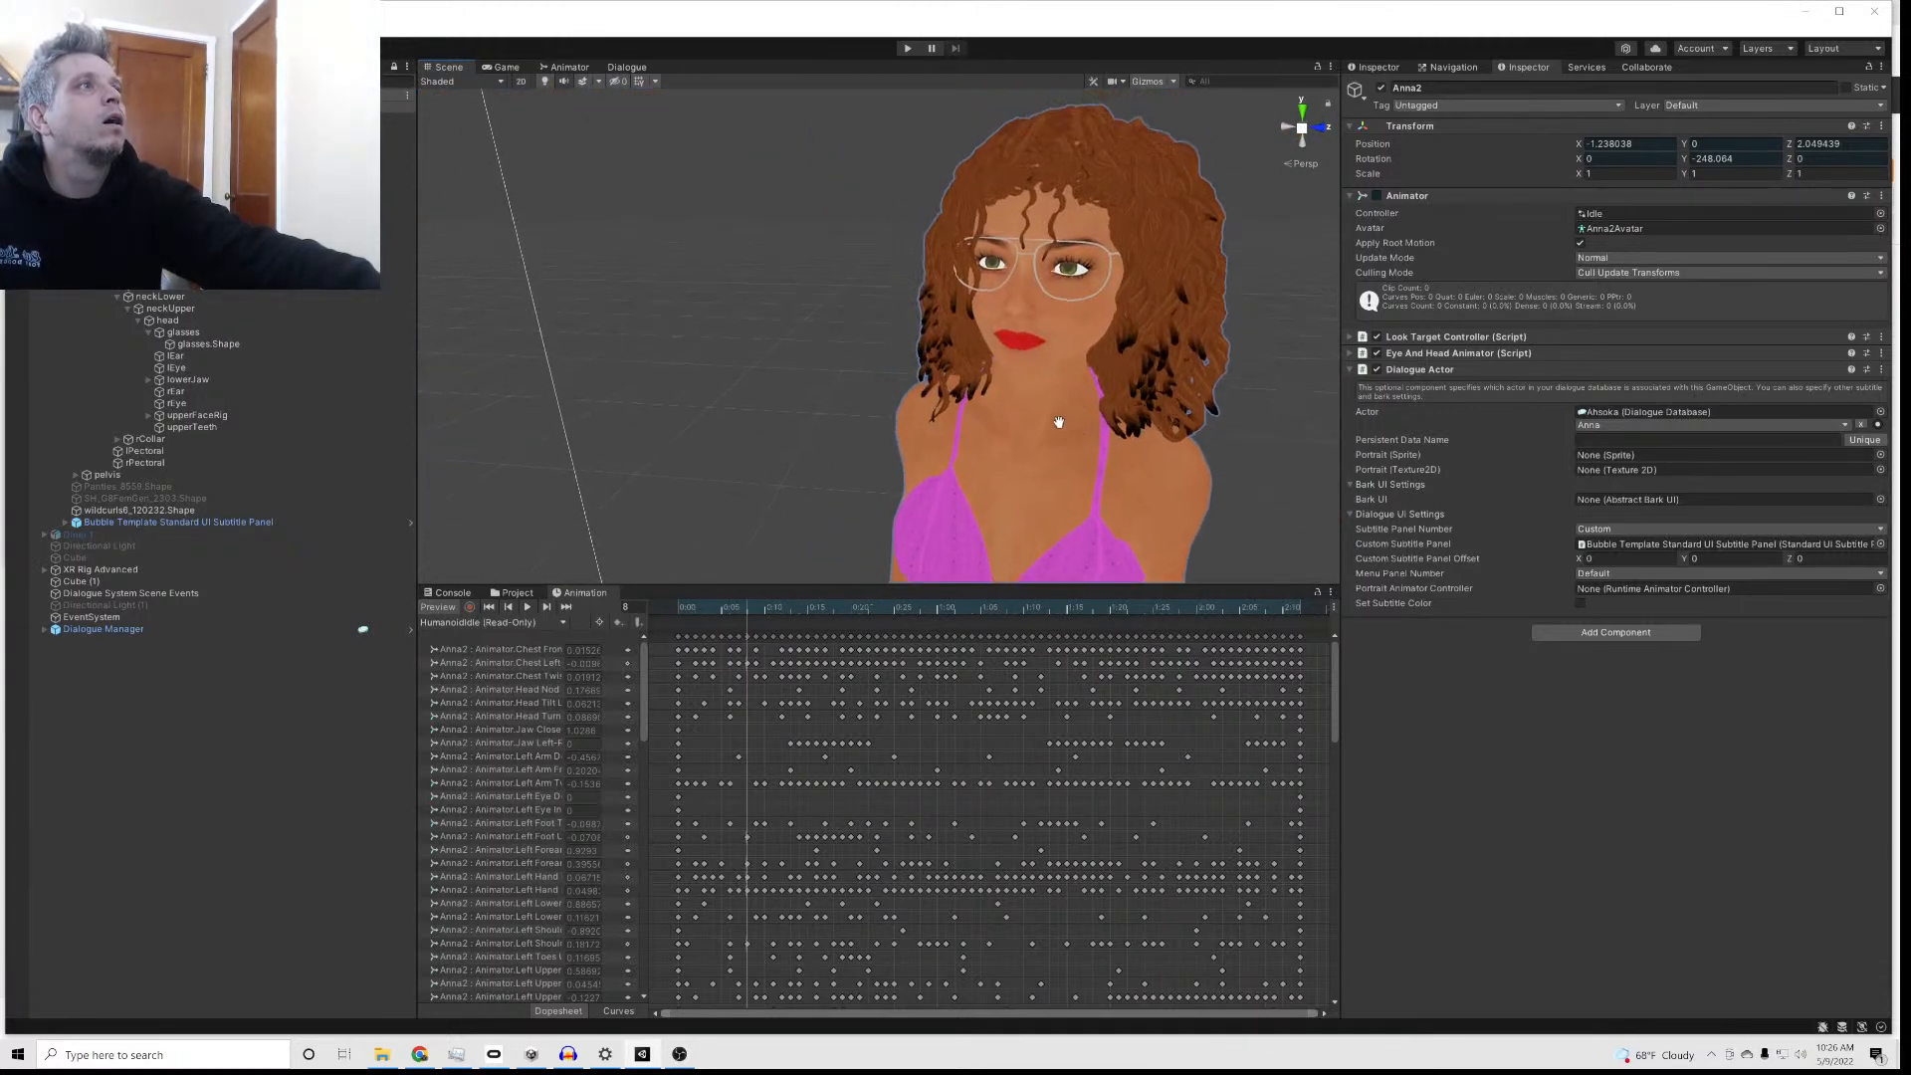
scroll(1061, 403, down, 3)
scroll(984, 398, down, 3)
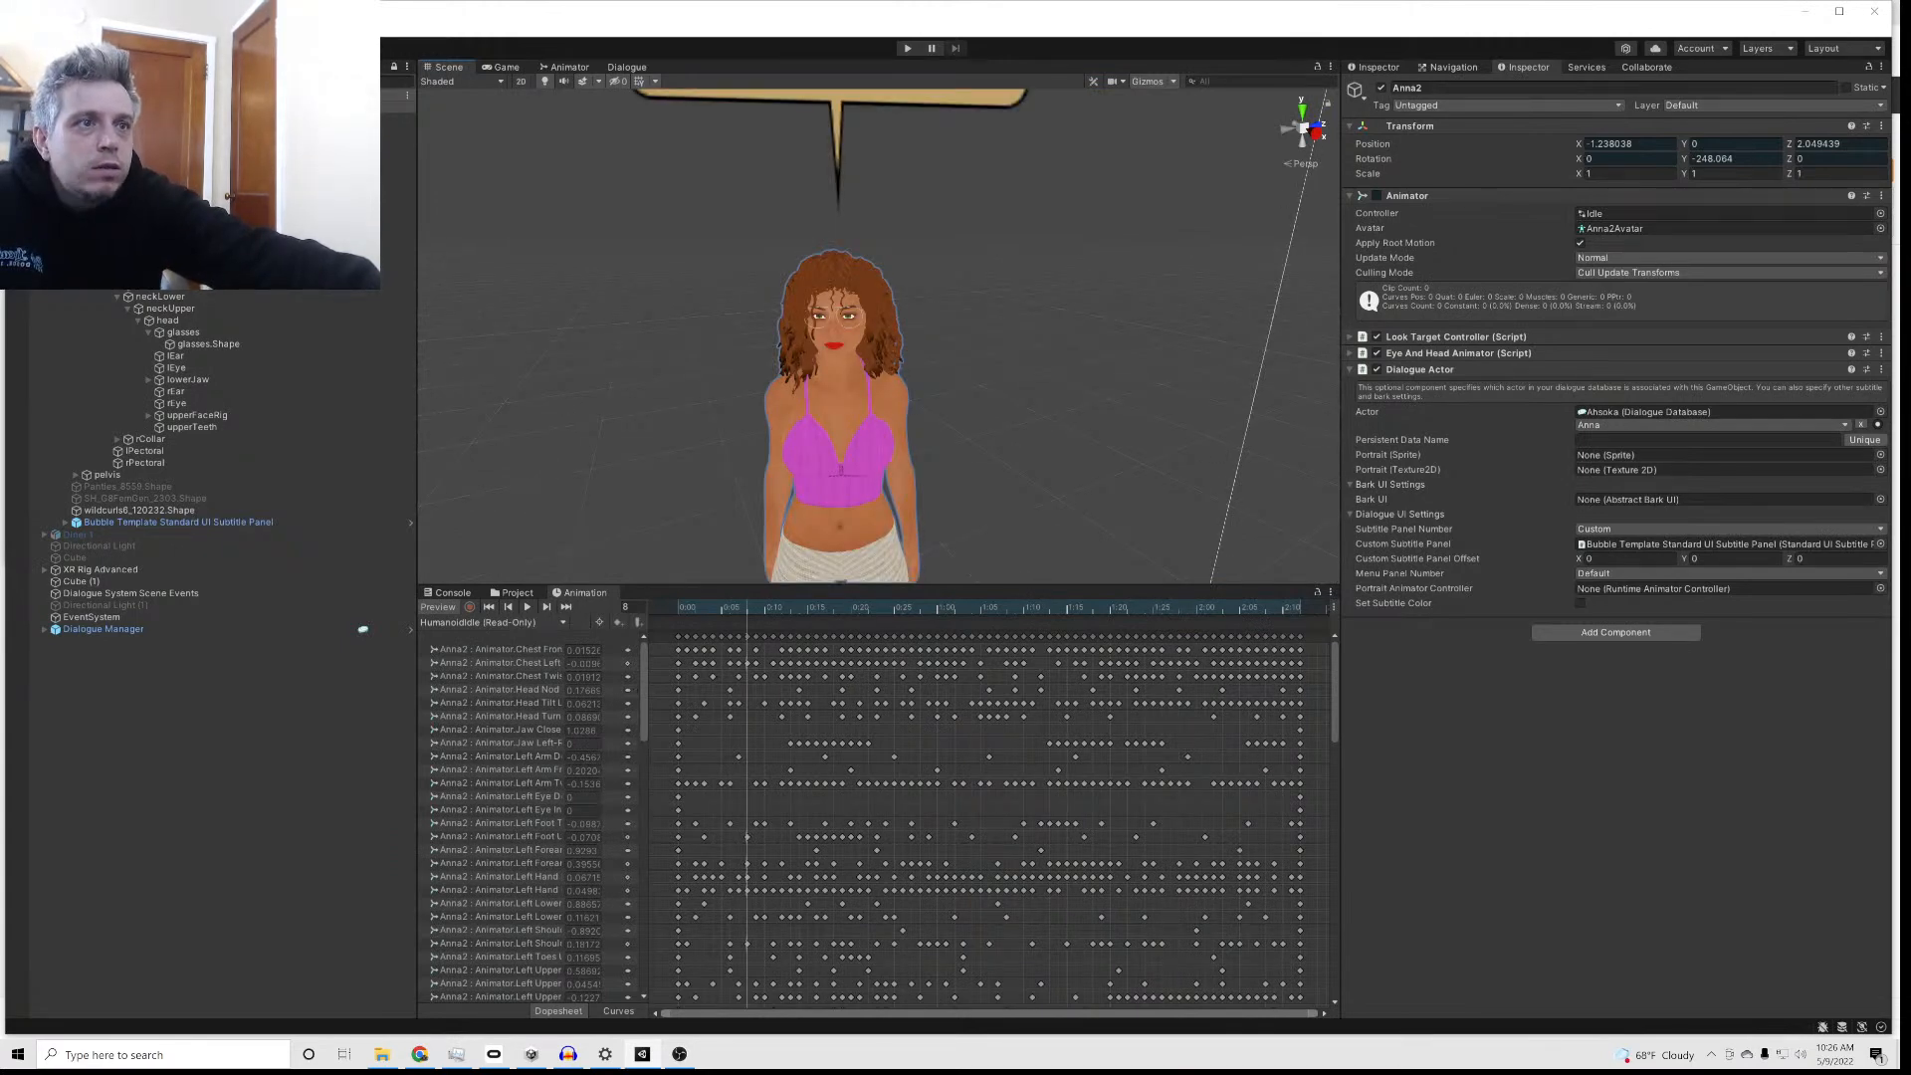
Step: Preview the start of the Angry Gesture clip on Anna2 and switch the Animation window to the Angry Point clip
click(519, 625)
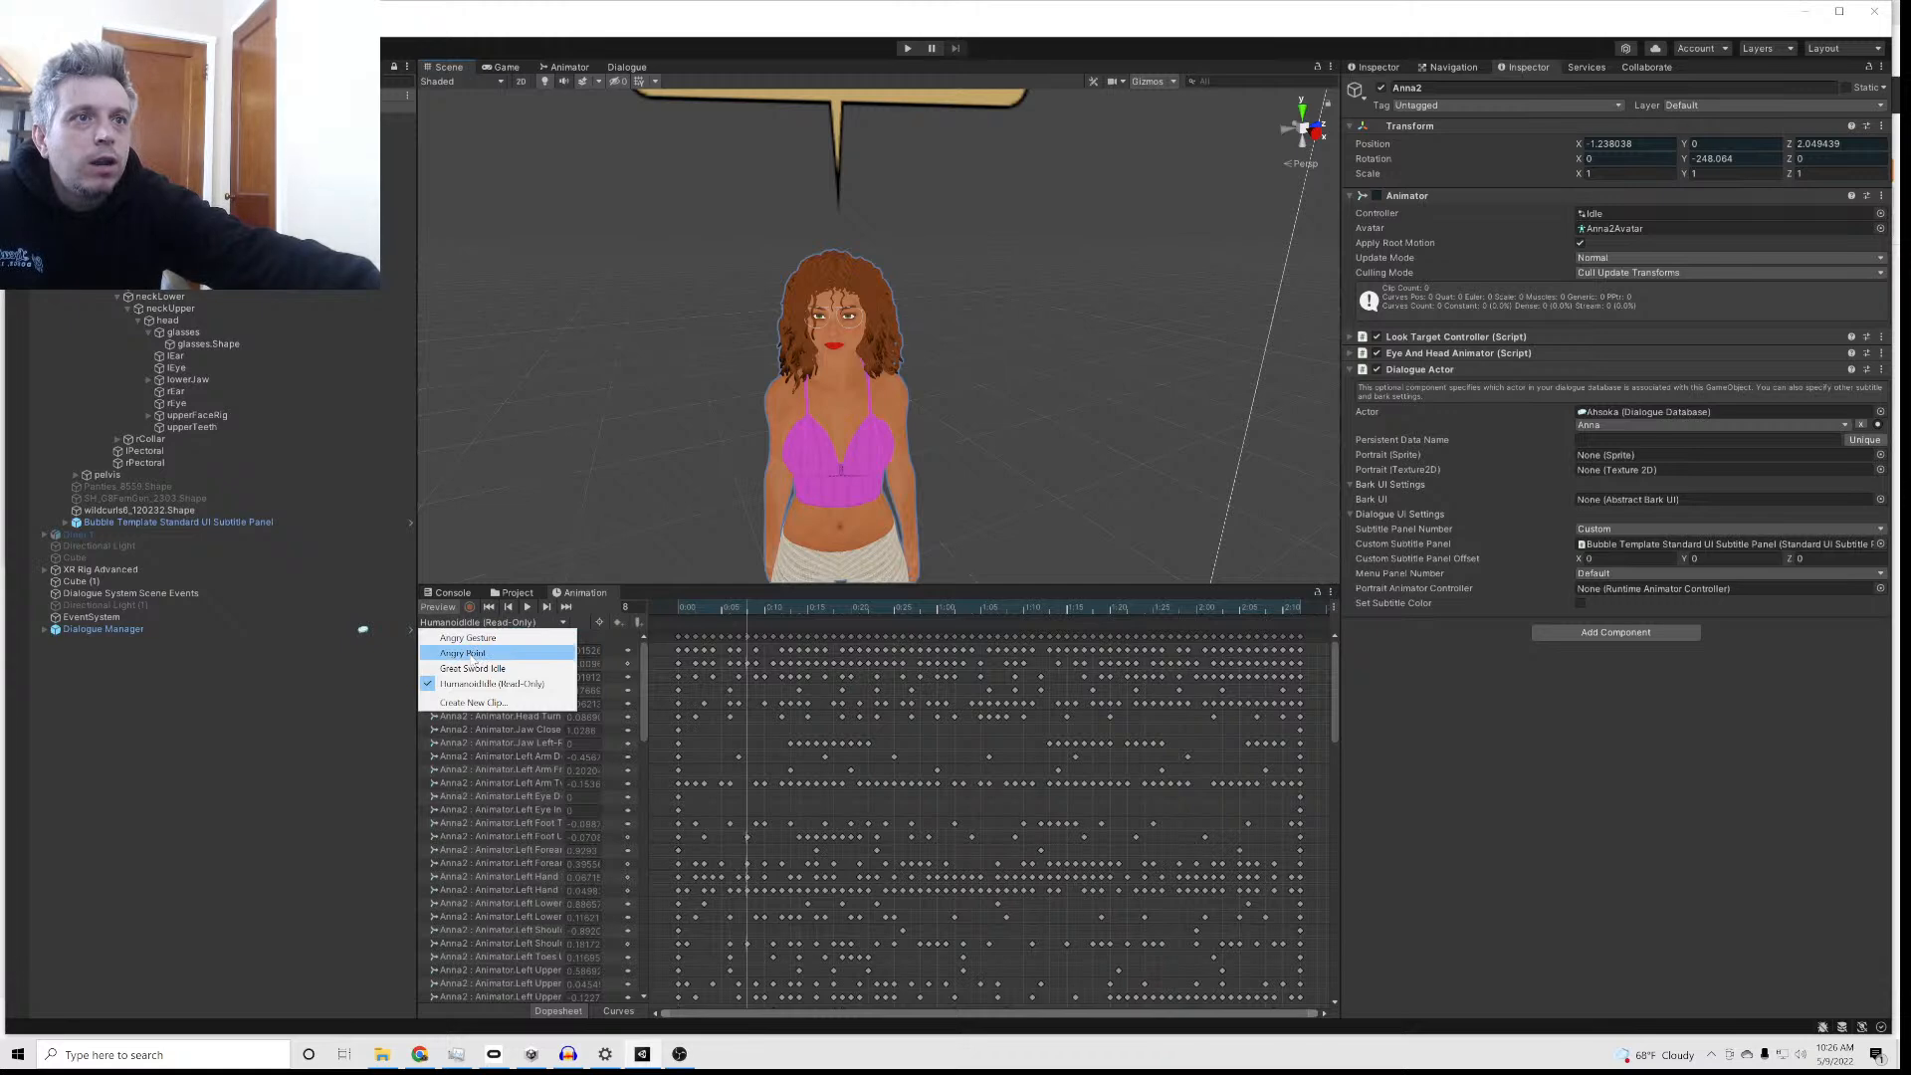
click(458, 638)
mouse_move(693, 610)
mouse_down()
mouse_move(741, 609)
mouse_move(674, 612)
mouse_up()
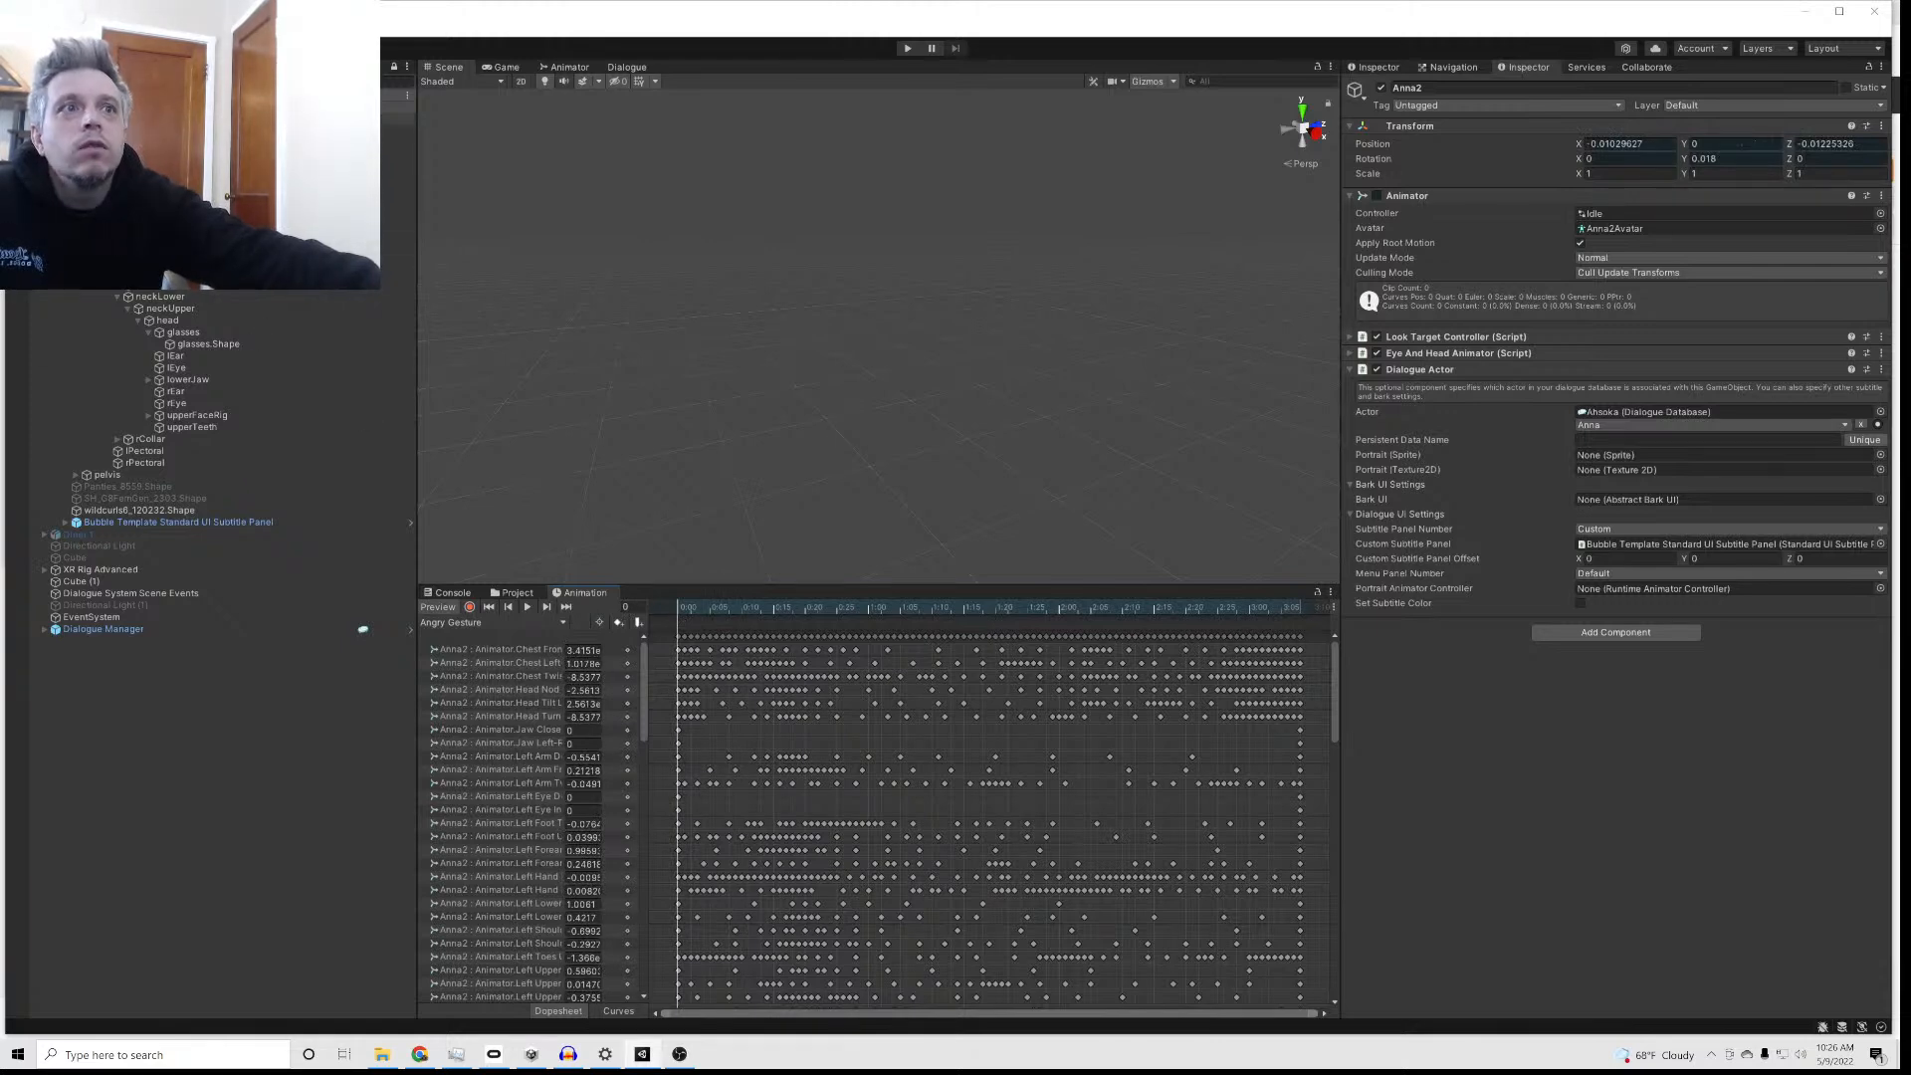
click(511, 621)
click(497, 653)
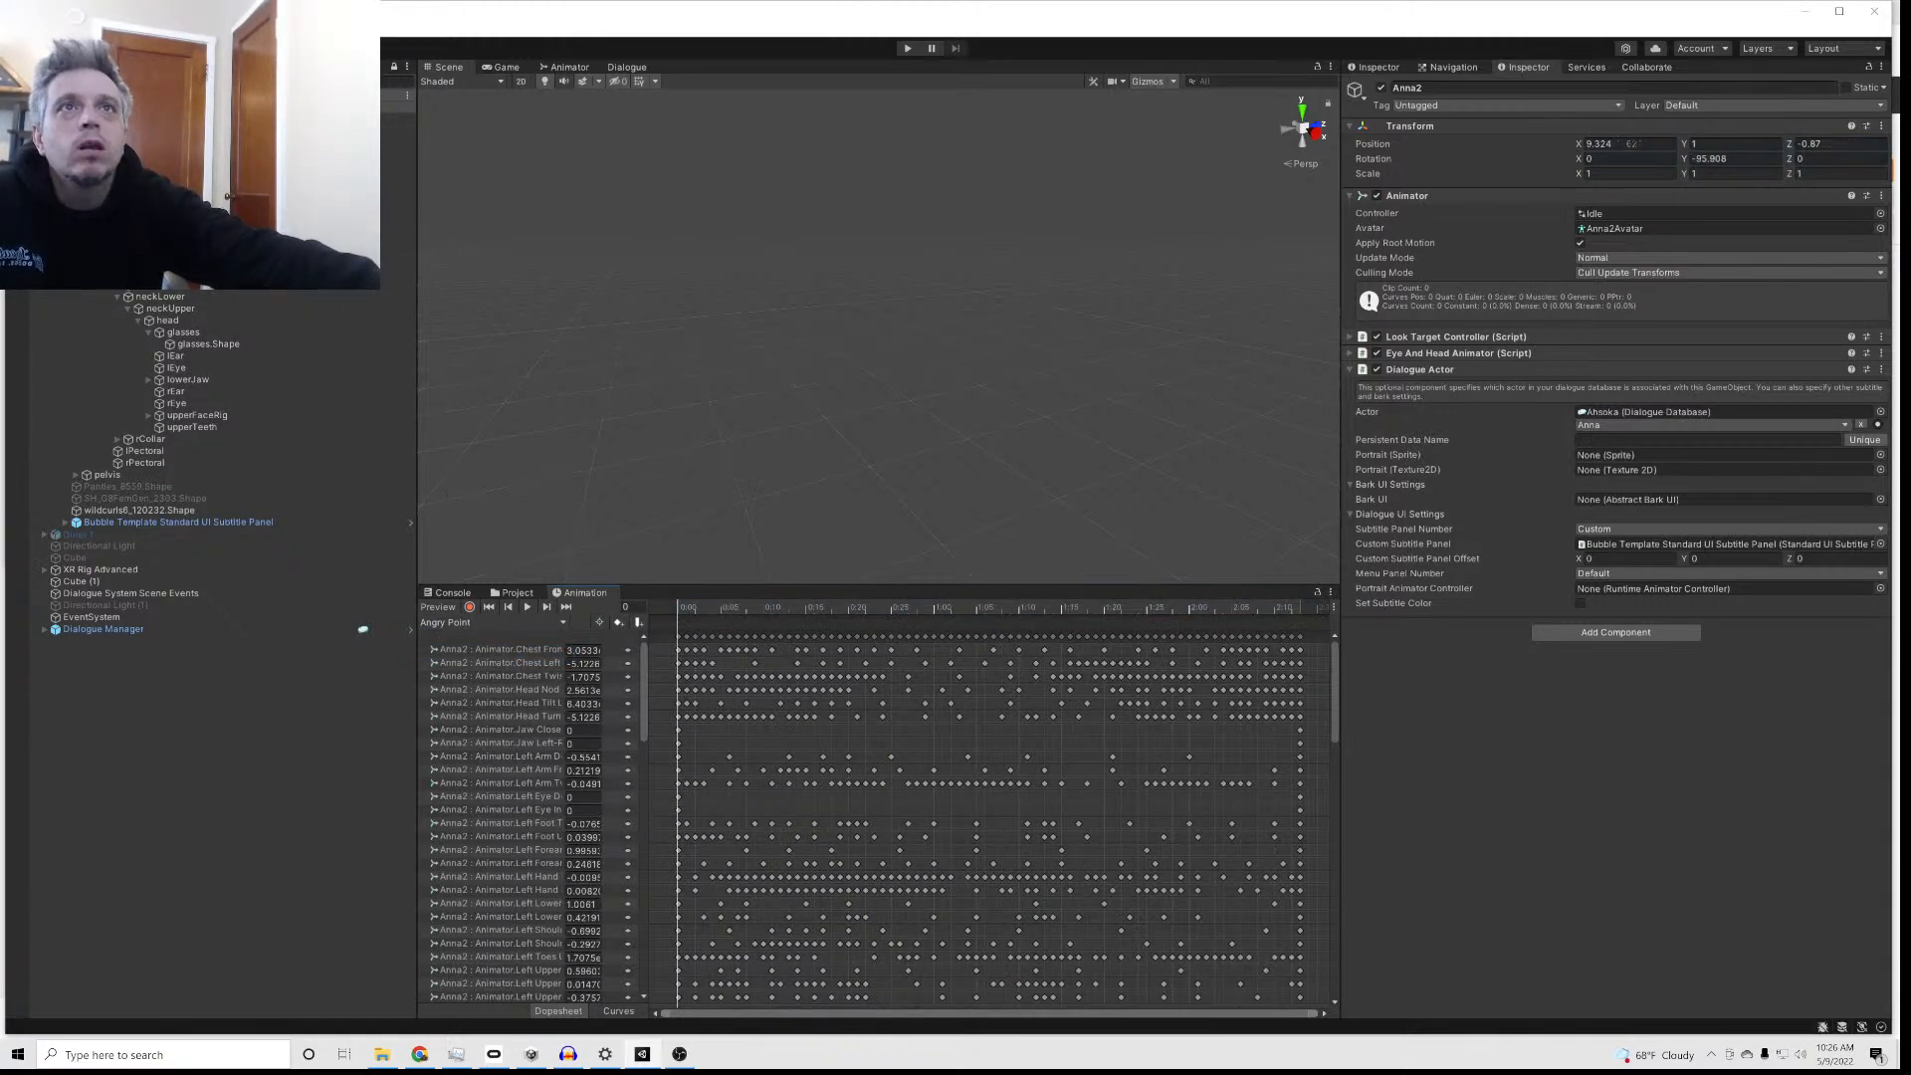
Step: Focus the scene on Anna2 and examine her face and upper body from the front
double_click(80, 107)
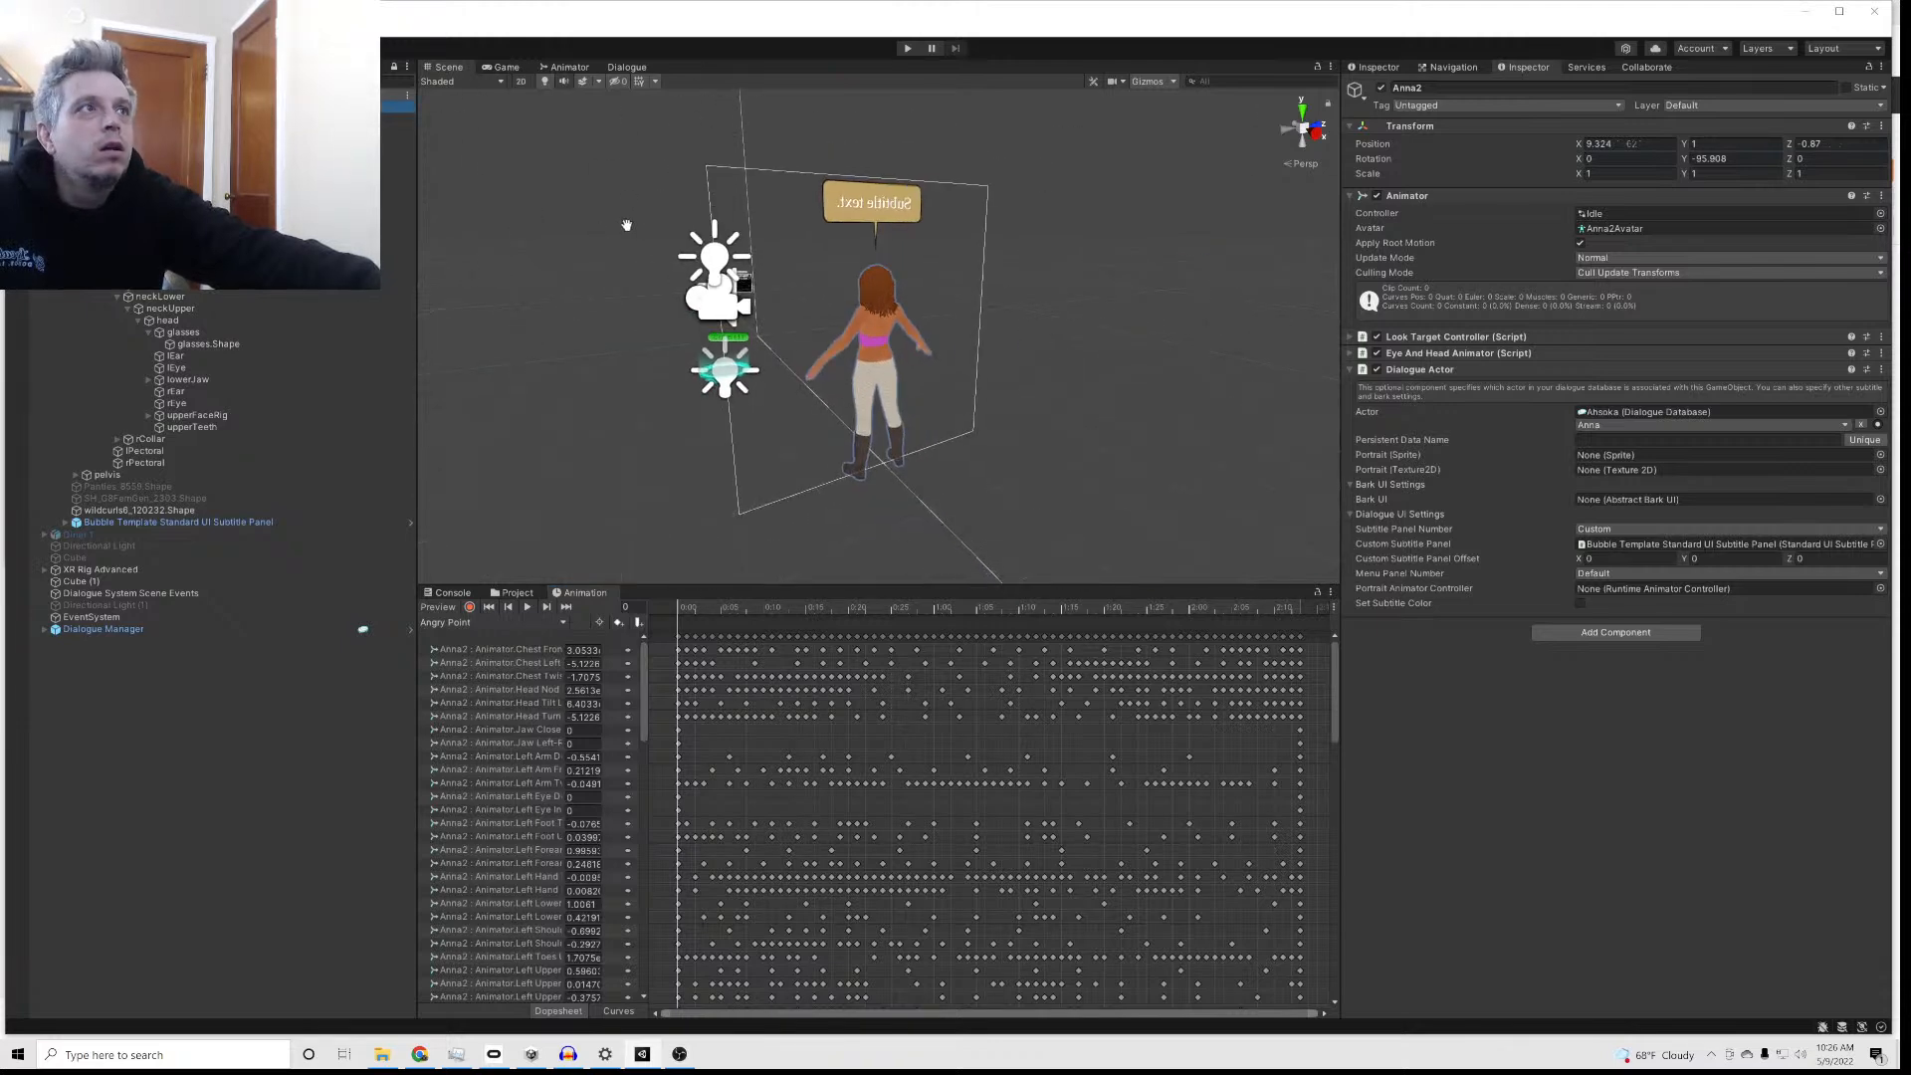
middle_drag(627, 226, 895, 474)
right_drag(903, 478, 979, 514)
middle_drag(863, 481, 1105, 448)
scroll(1063, 436, up, 5)
right_drag(936, 436, 1161, 424)
scroll(868, 478, up, 6)
right_drag(766, 451, 1004, 359)
middle_drag(845, 522, 802, 145)
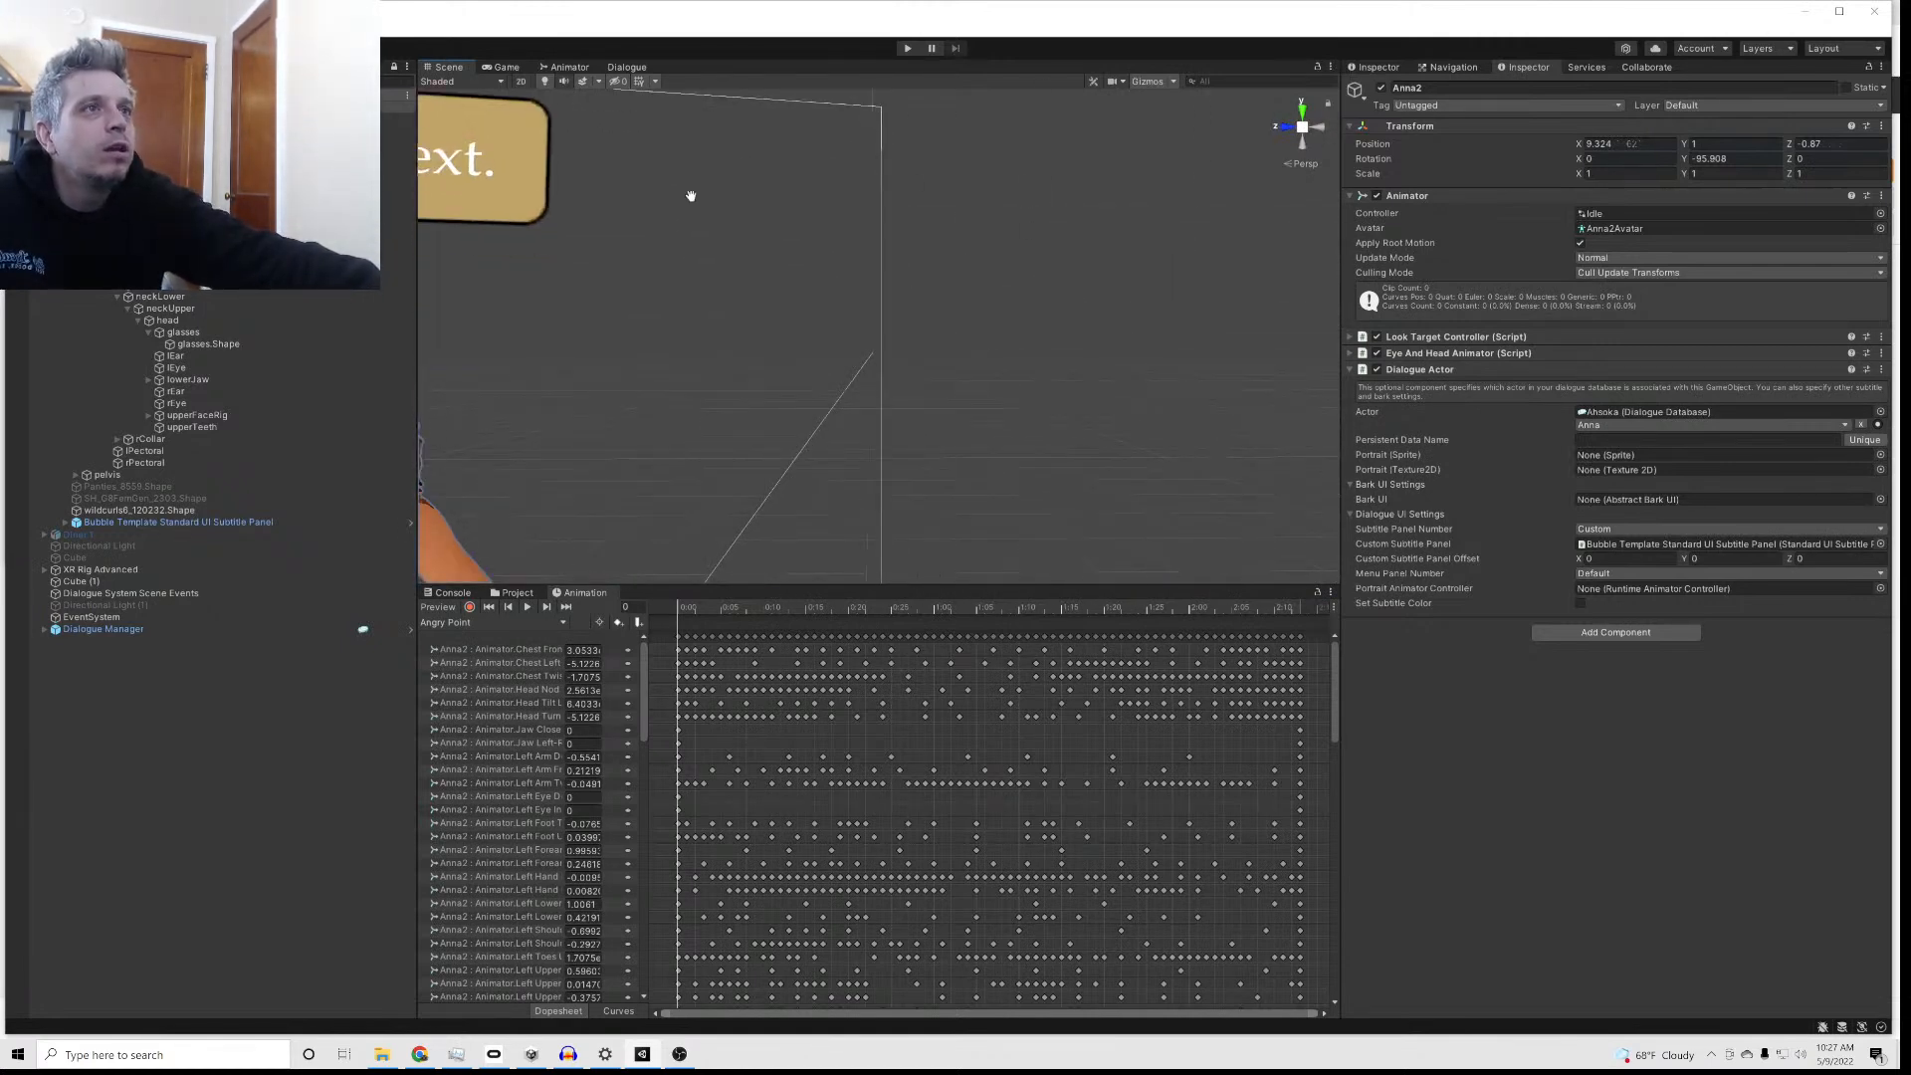
middle_drag(587, 291, 810, 295)
middle_drag(714, 371, 936, 346)
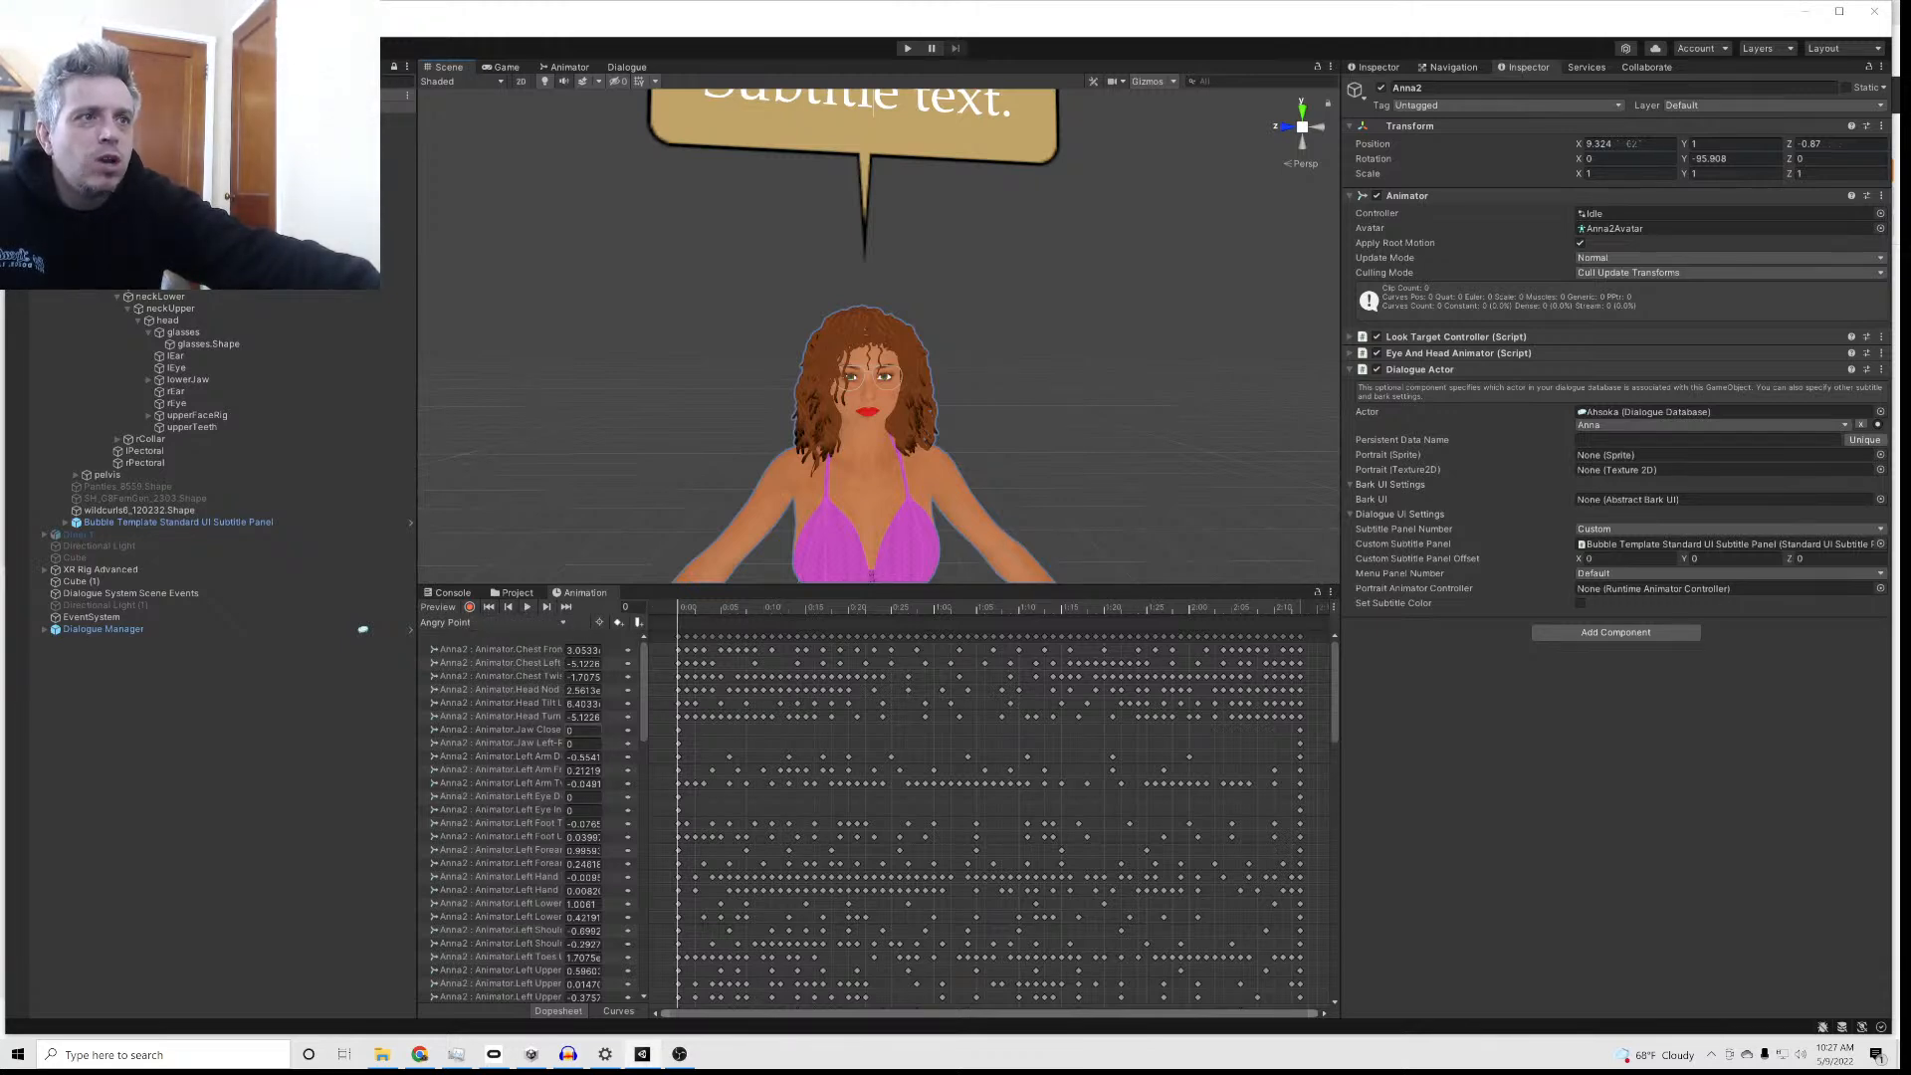
Step: Play the Angry Point clip on Anna2 and check her pose and open mouth from the front
click(526, 606)
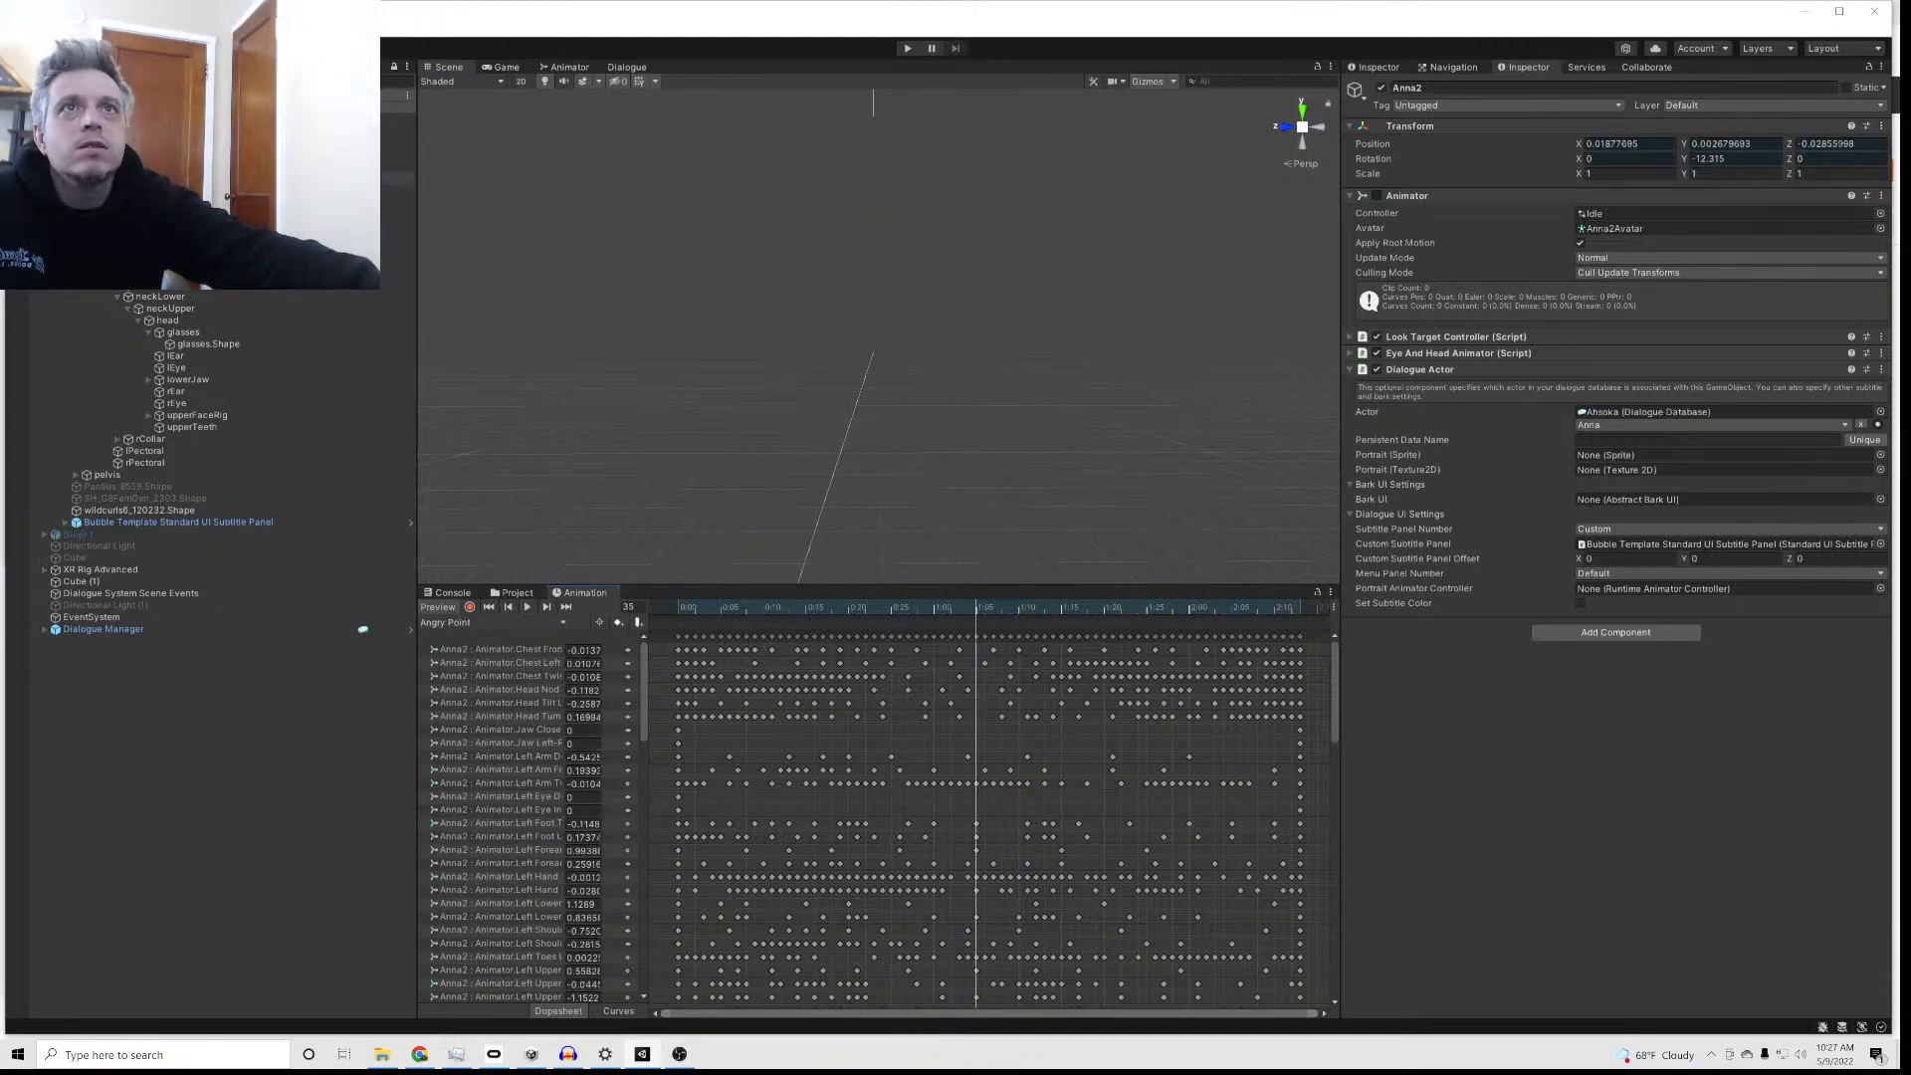
scroll(521, 278, down, 5)
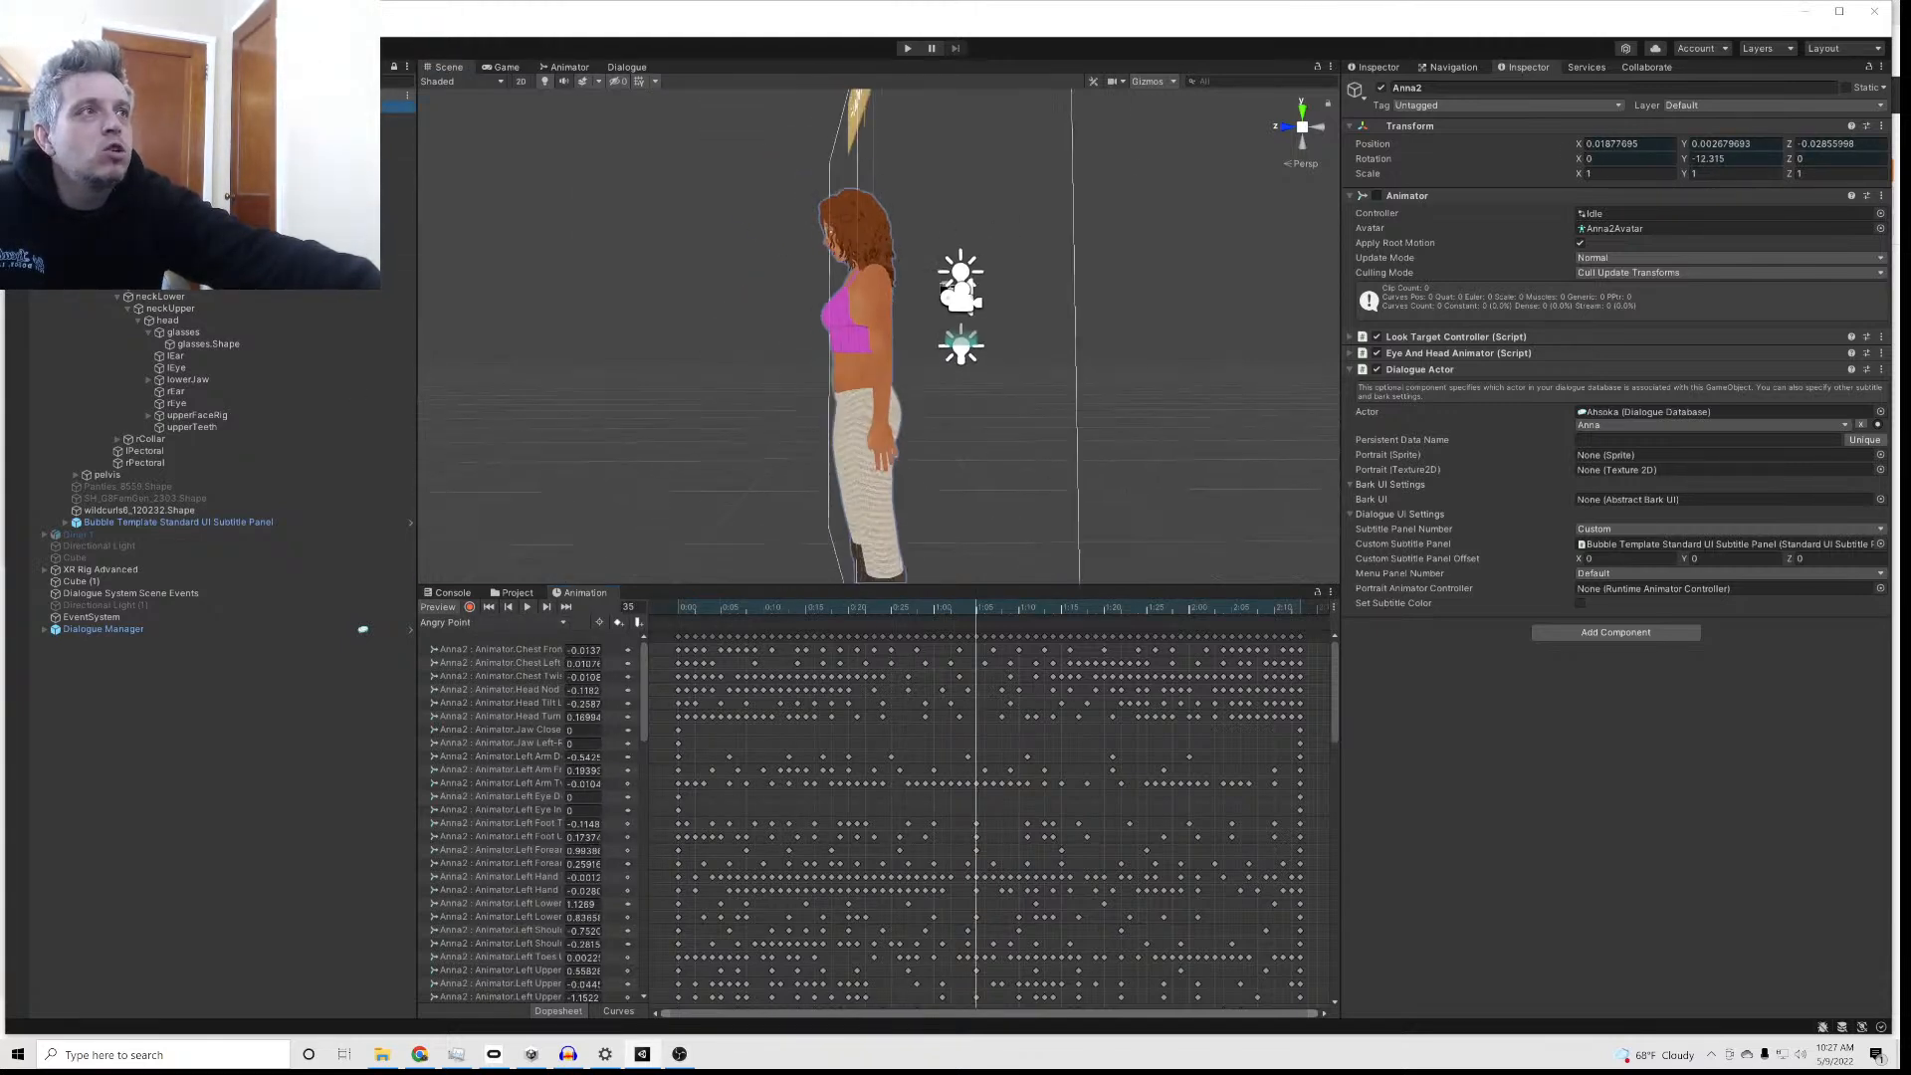
middle_drag(520, 278, 869, 384)
scroll(845, 365, up, 3)
key(f)
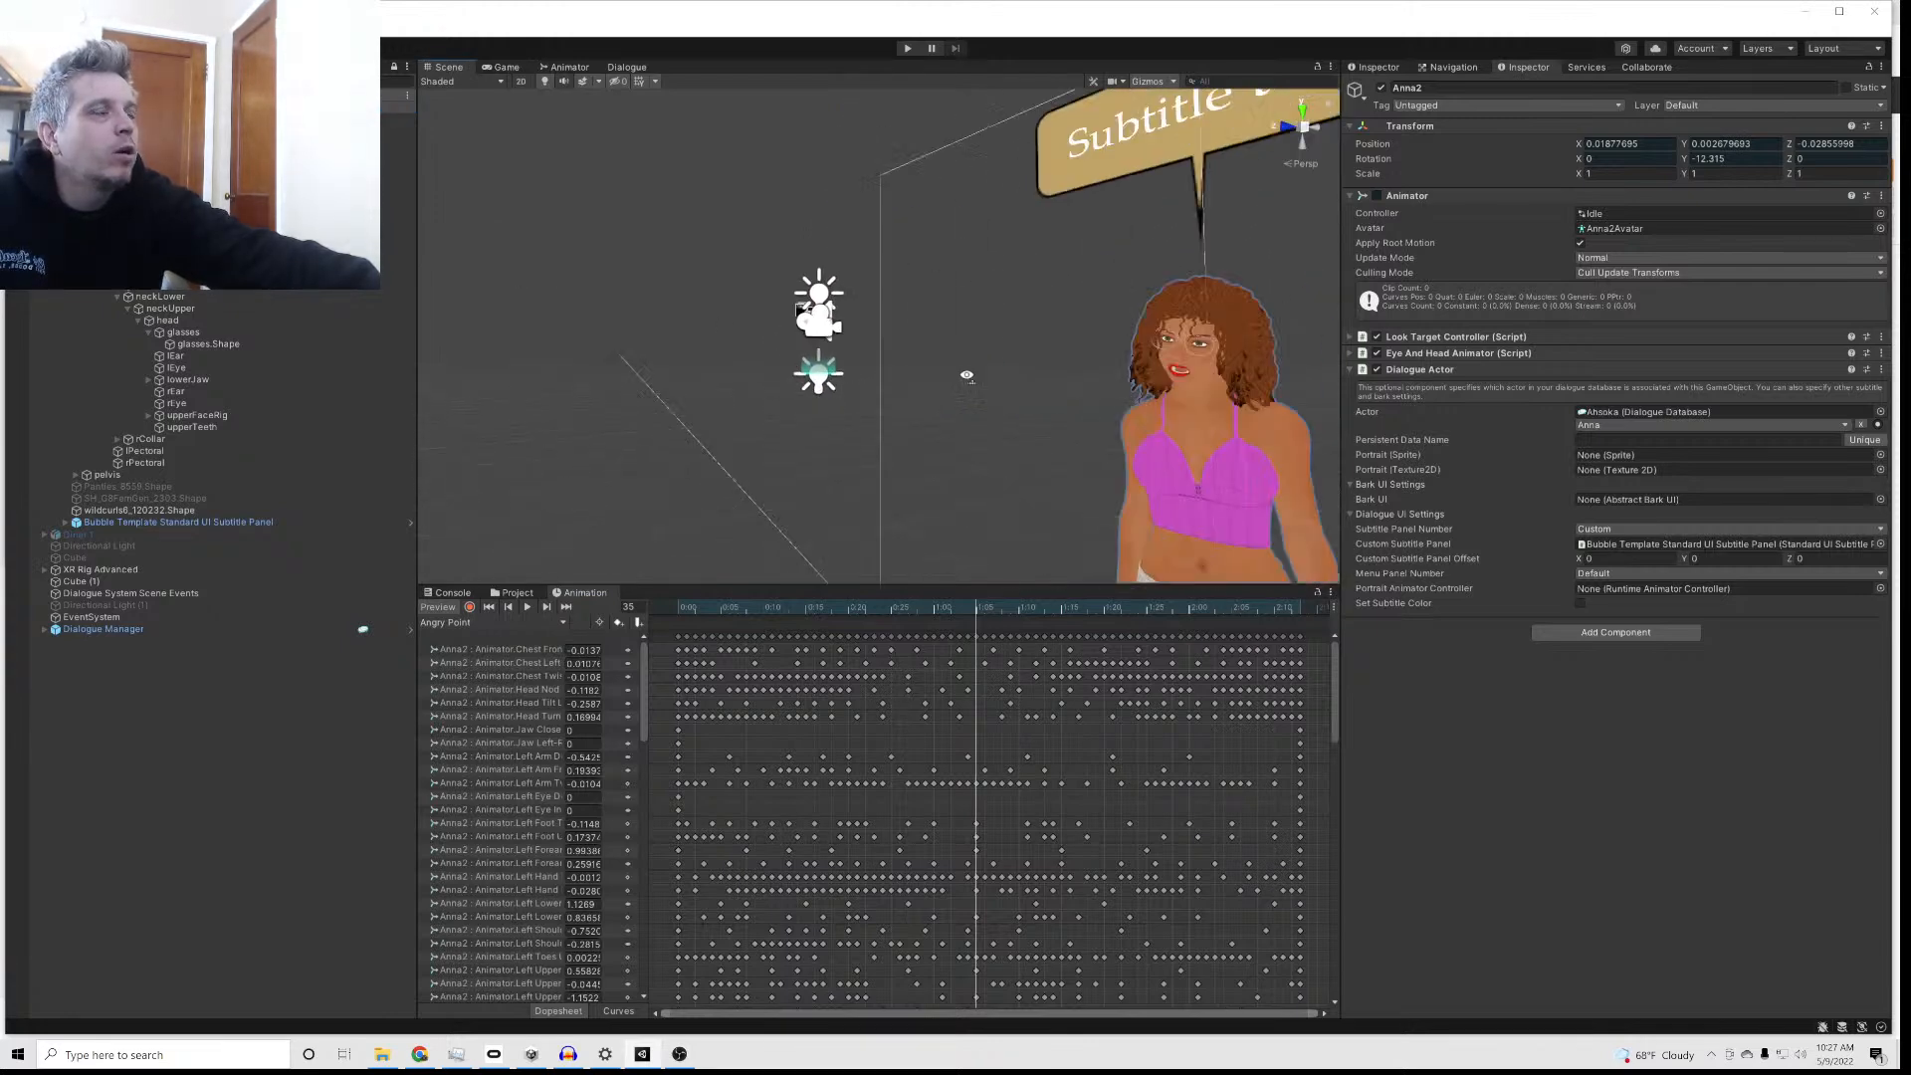
alt+drag(770, 358, 846, 427)
Step: Set Jaw Close to 1 at the first frame of the Angry Point clip and delete that property's last key
drag(961, 615, 677, 624)
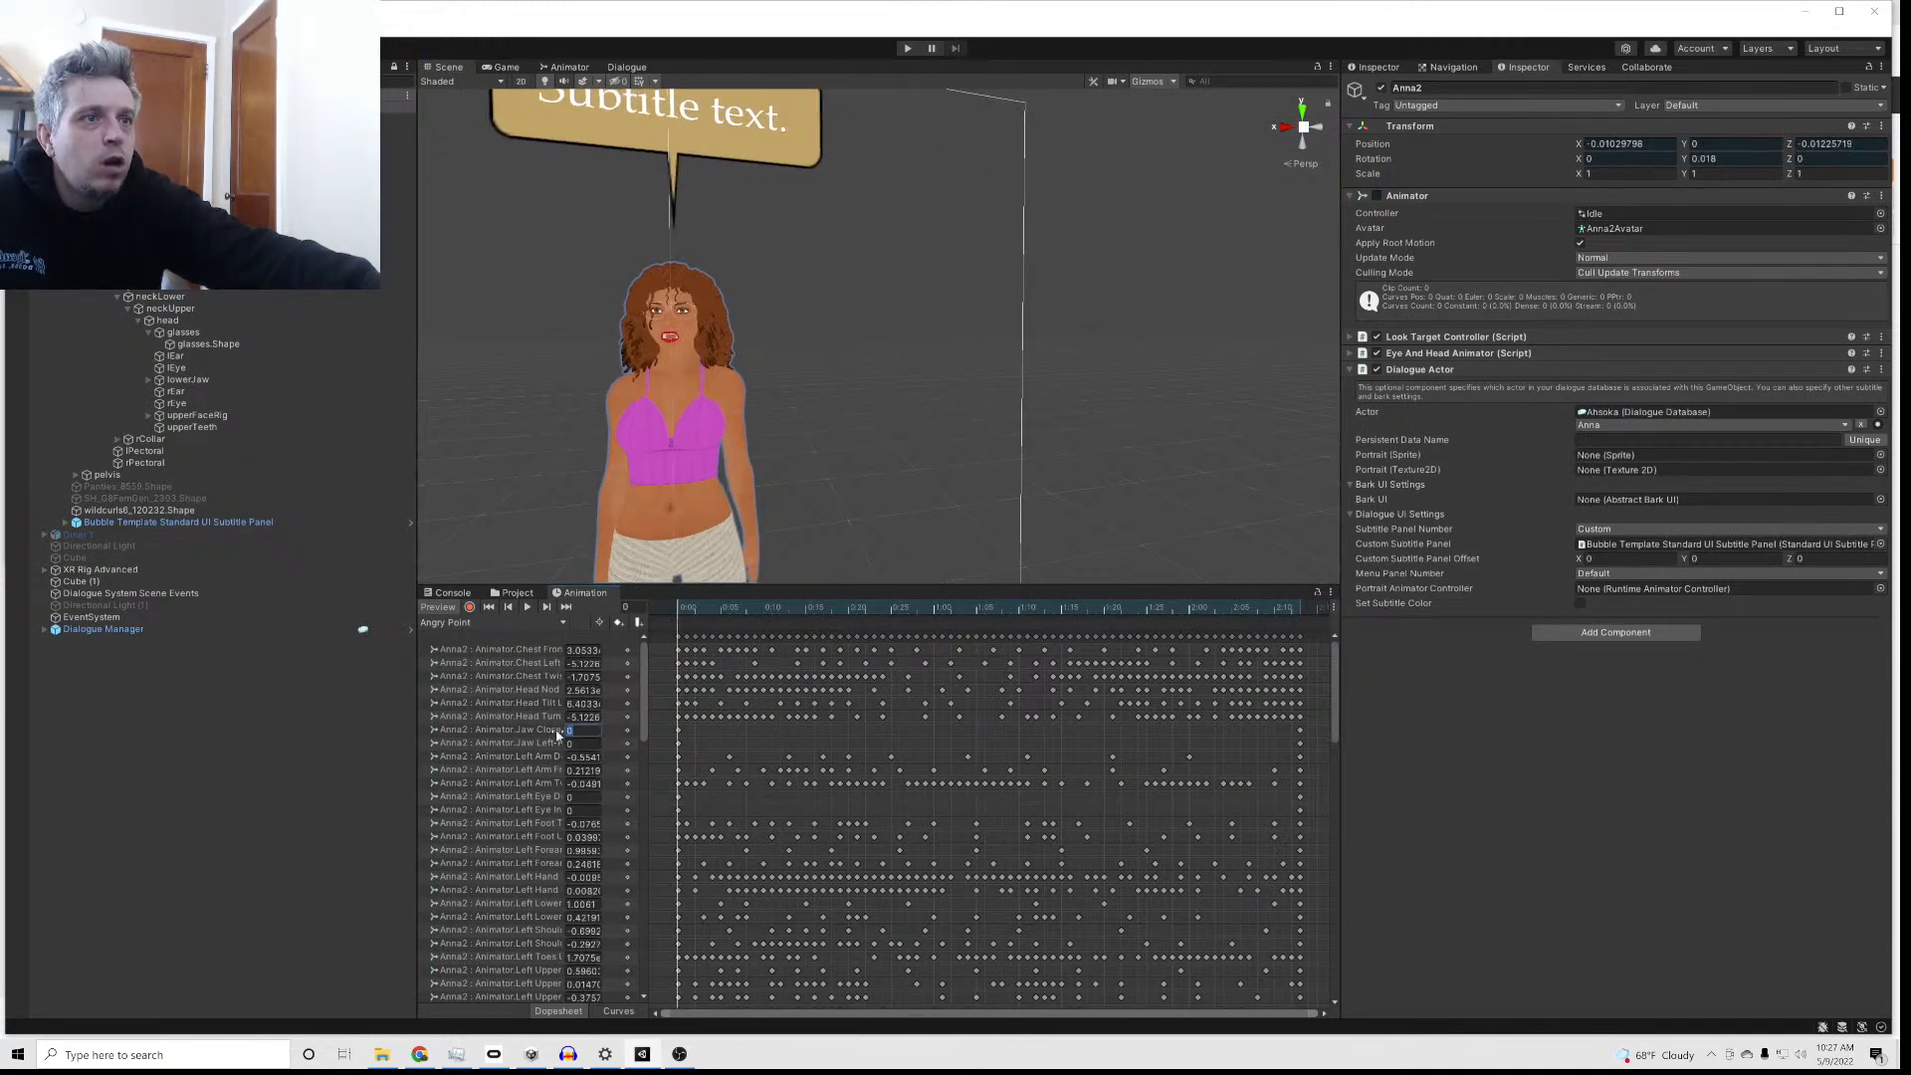
text(1)
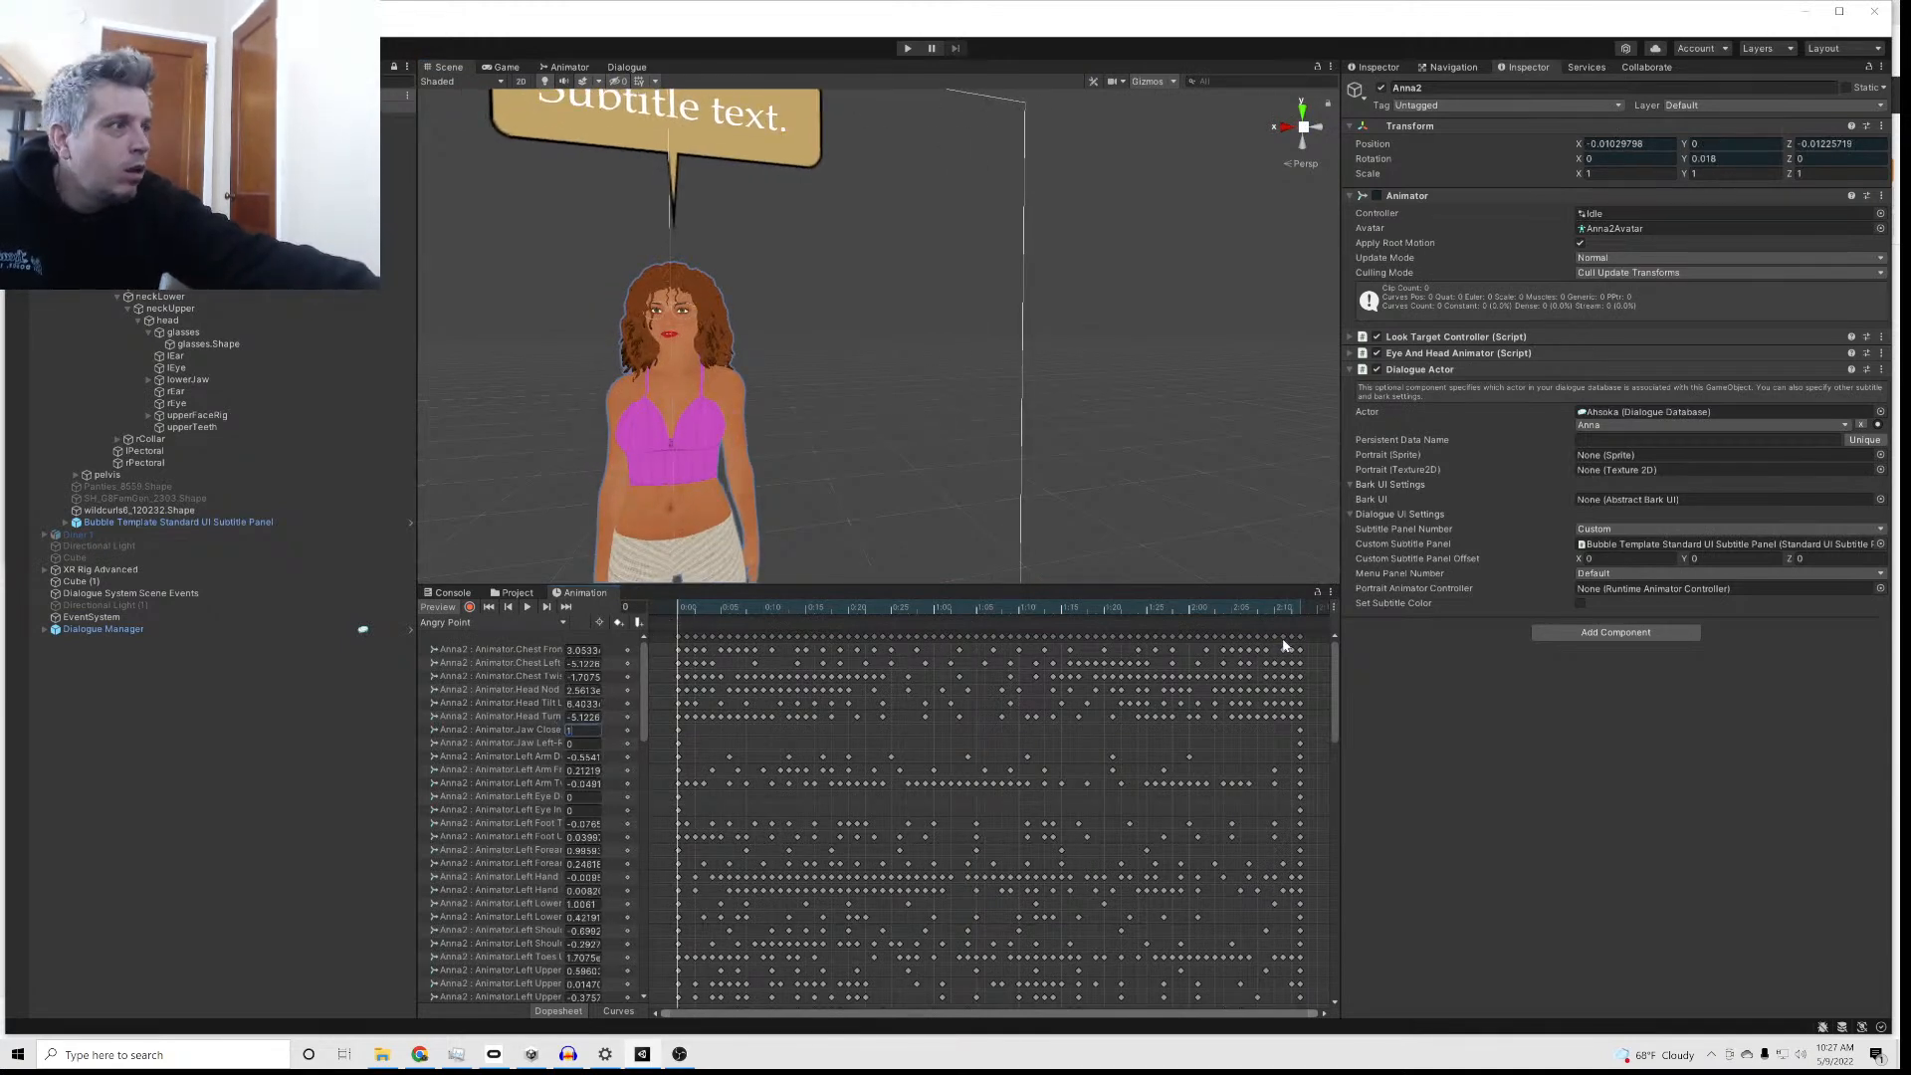
click(1298, 726)
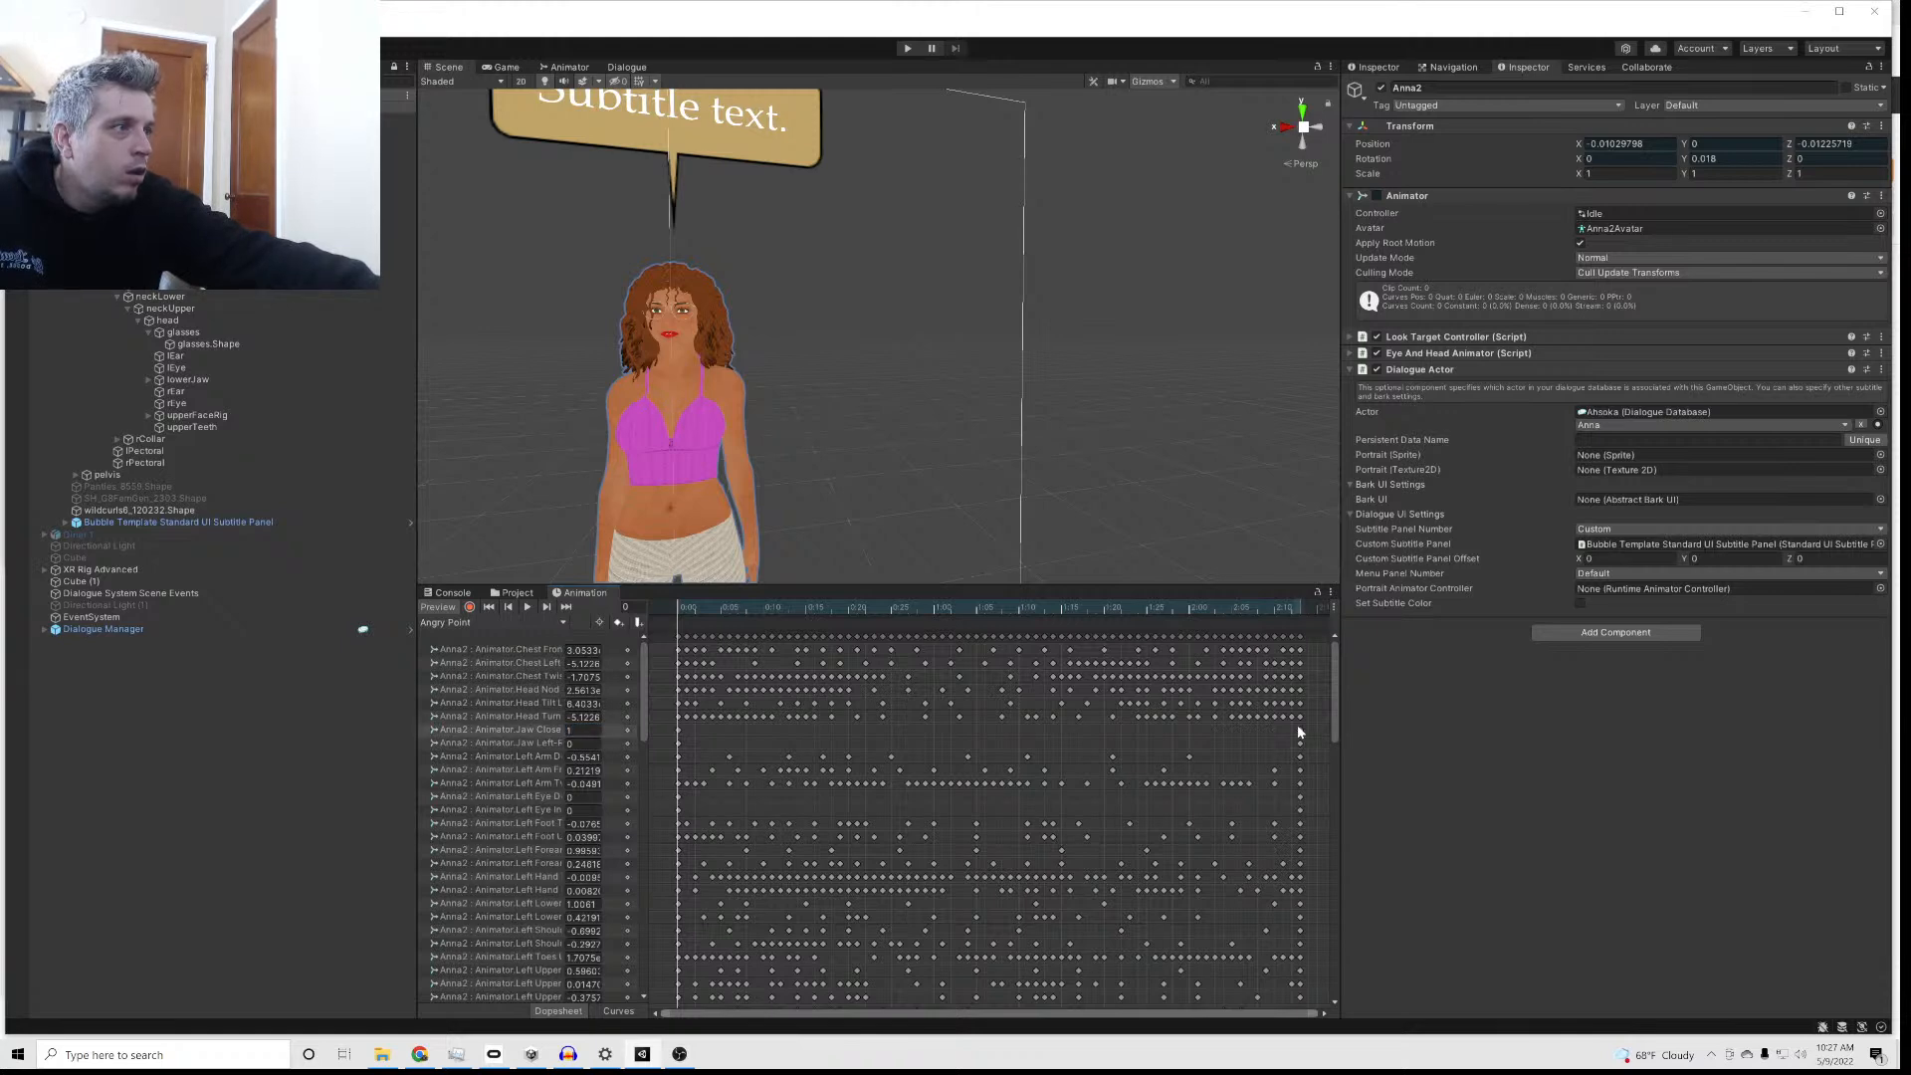
right_click(1300, 735)
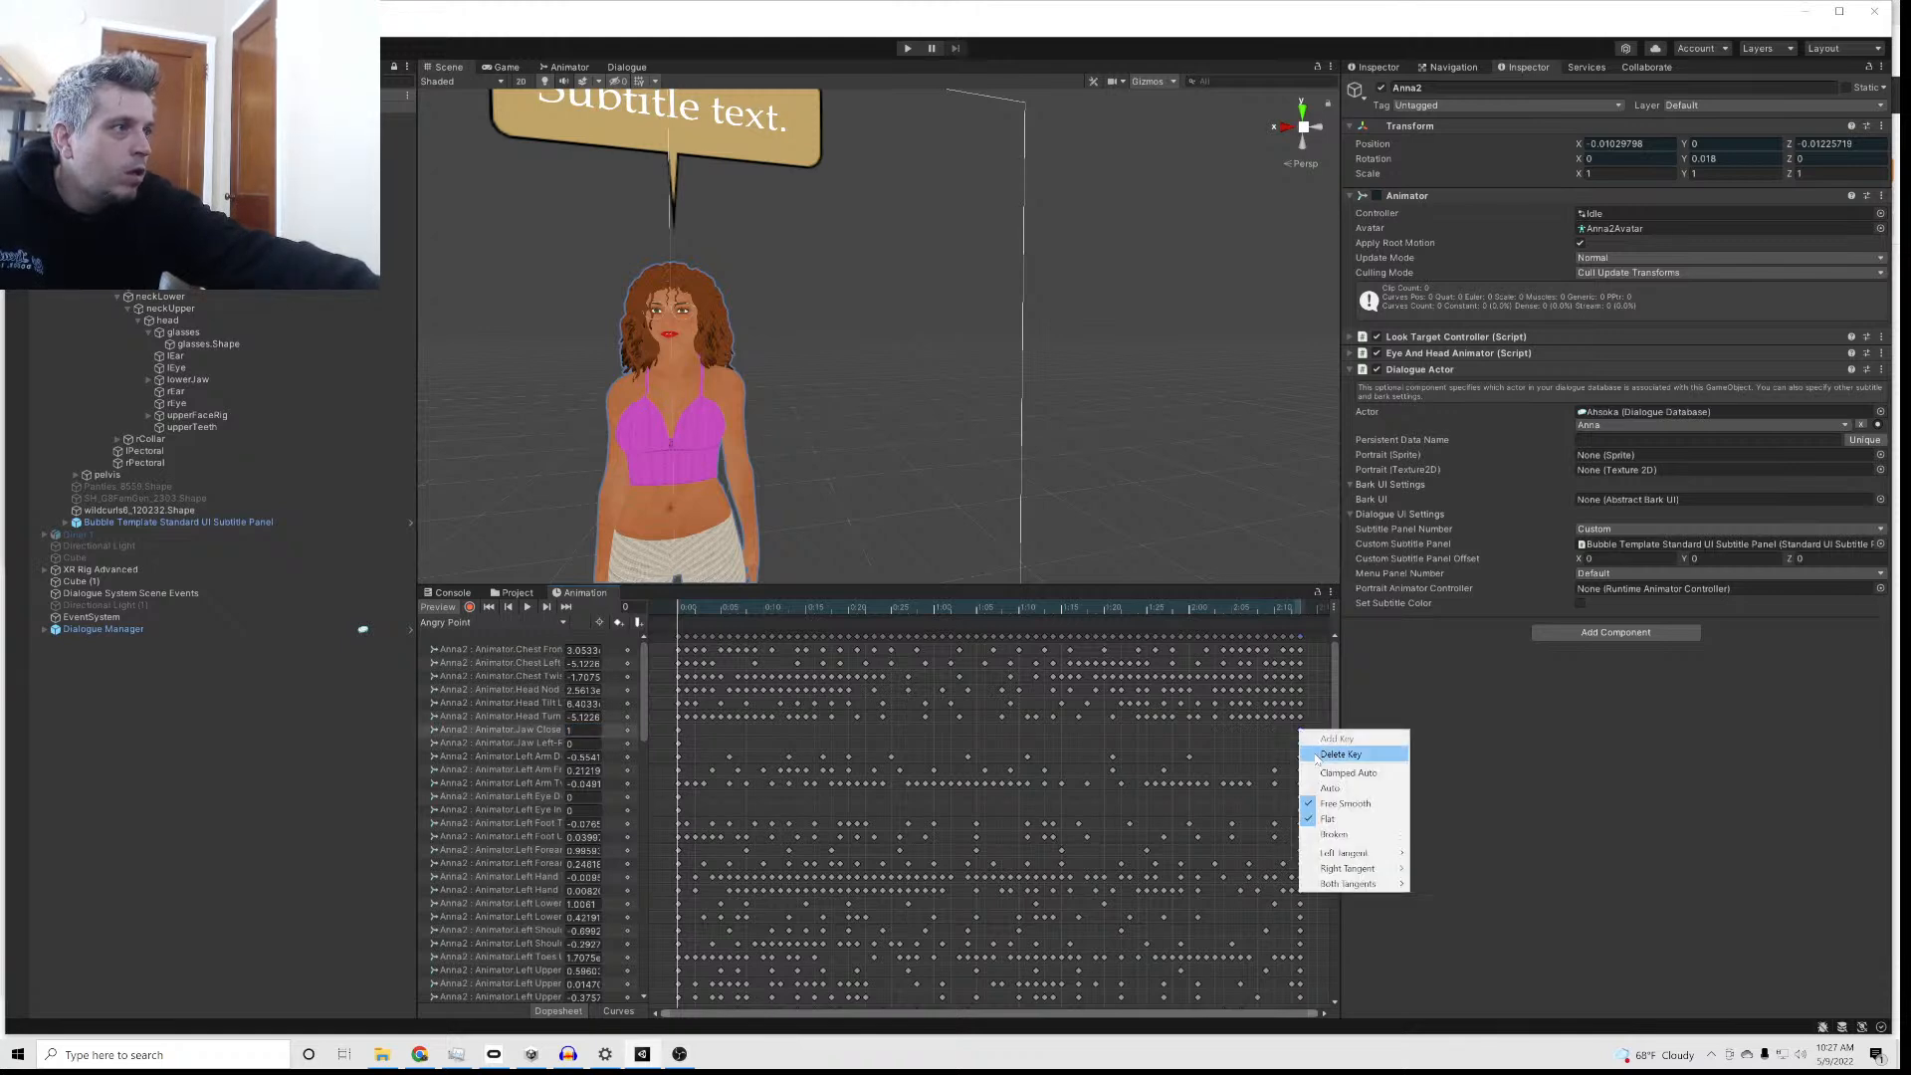
click(1318, 743)
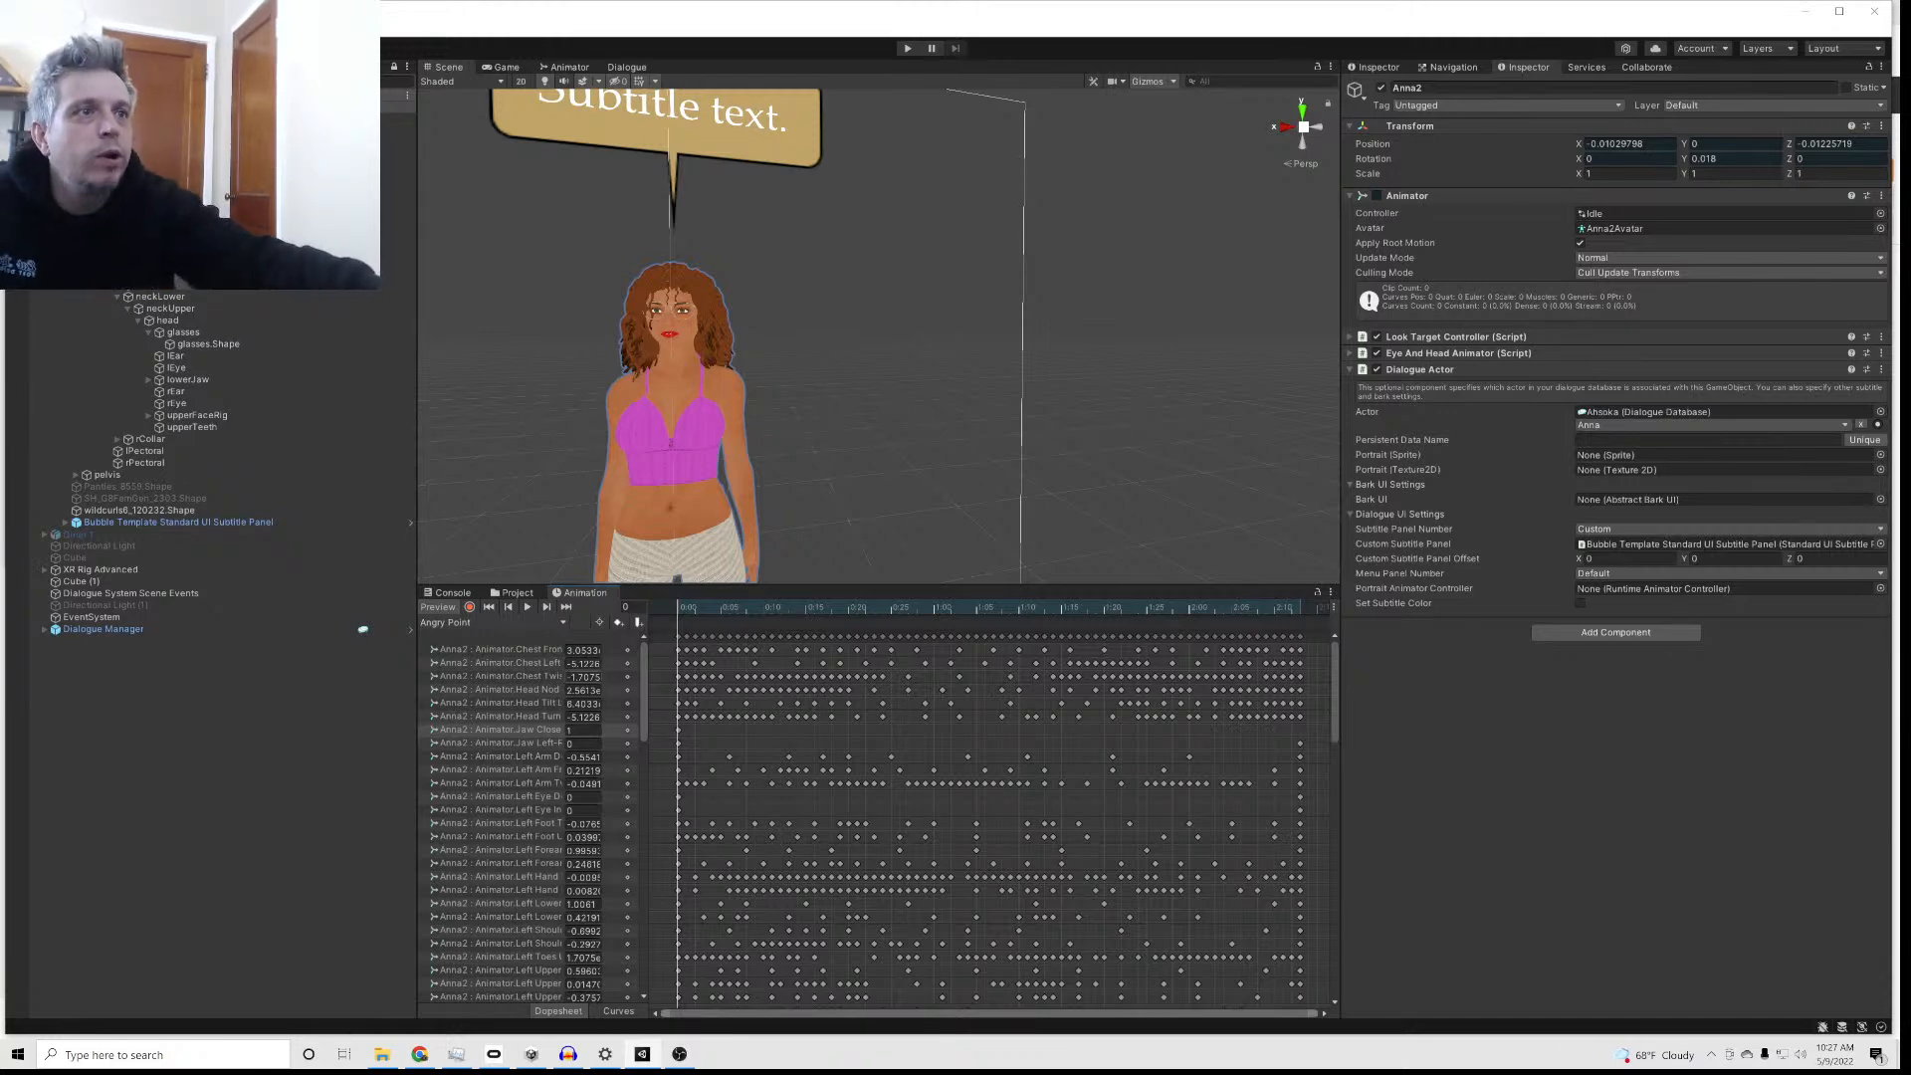
Step: Add the Genesis8Female.Shape blend shapes 01 to 30 Chic Moods to the Angry Point clip as animated properties
drag(643, 693, 665, 1053)
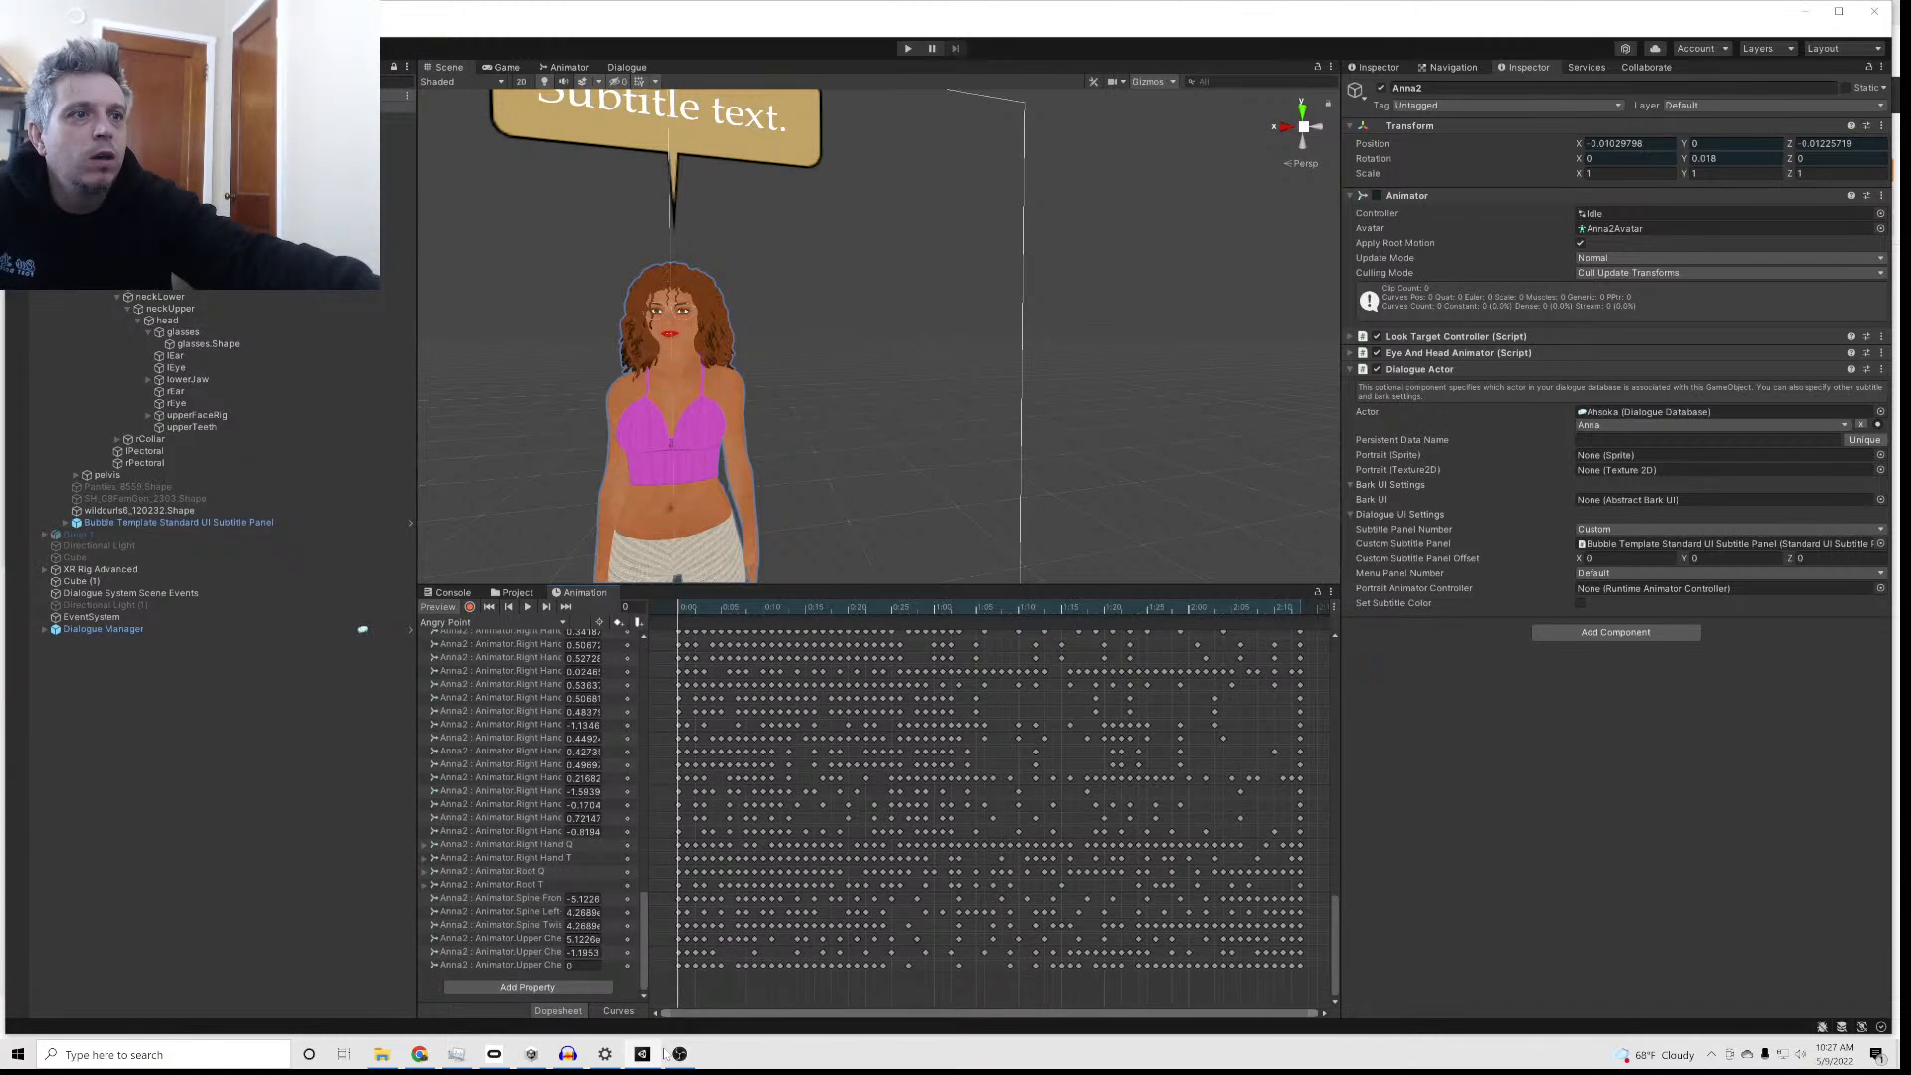
click(527, 987)
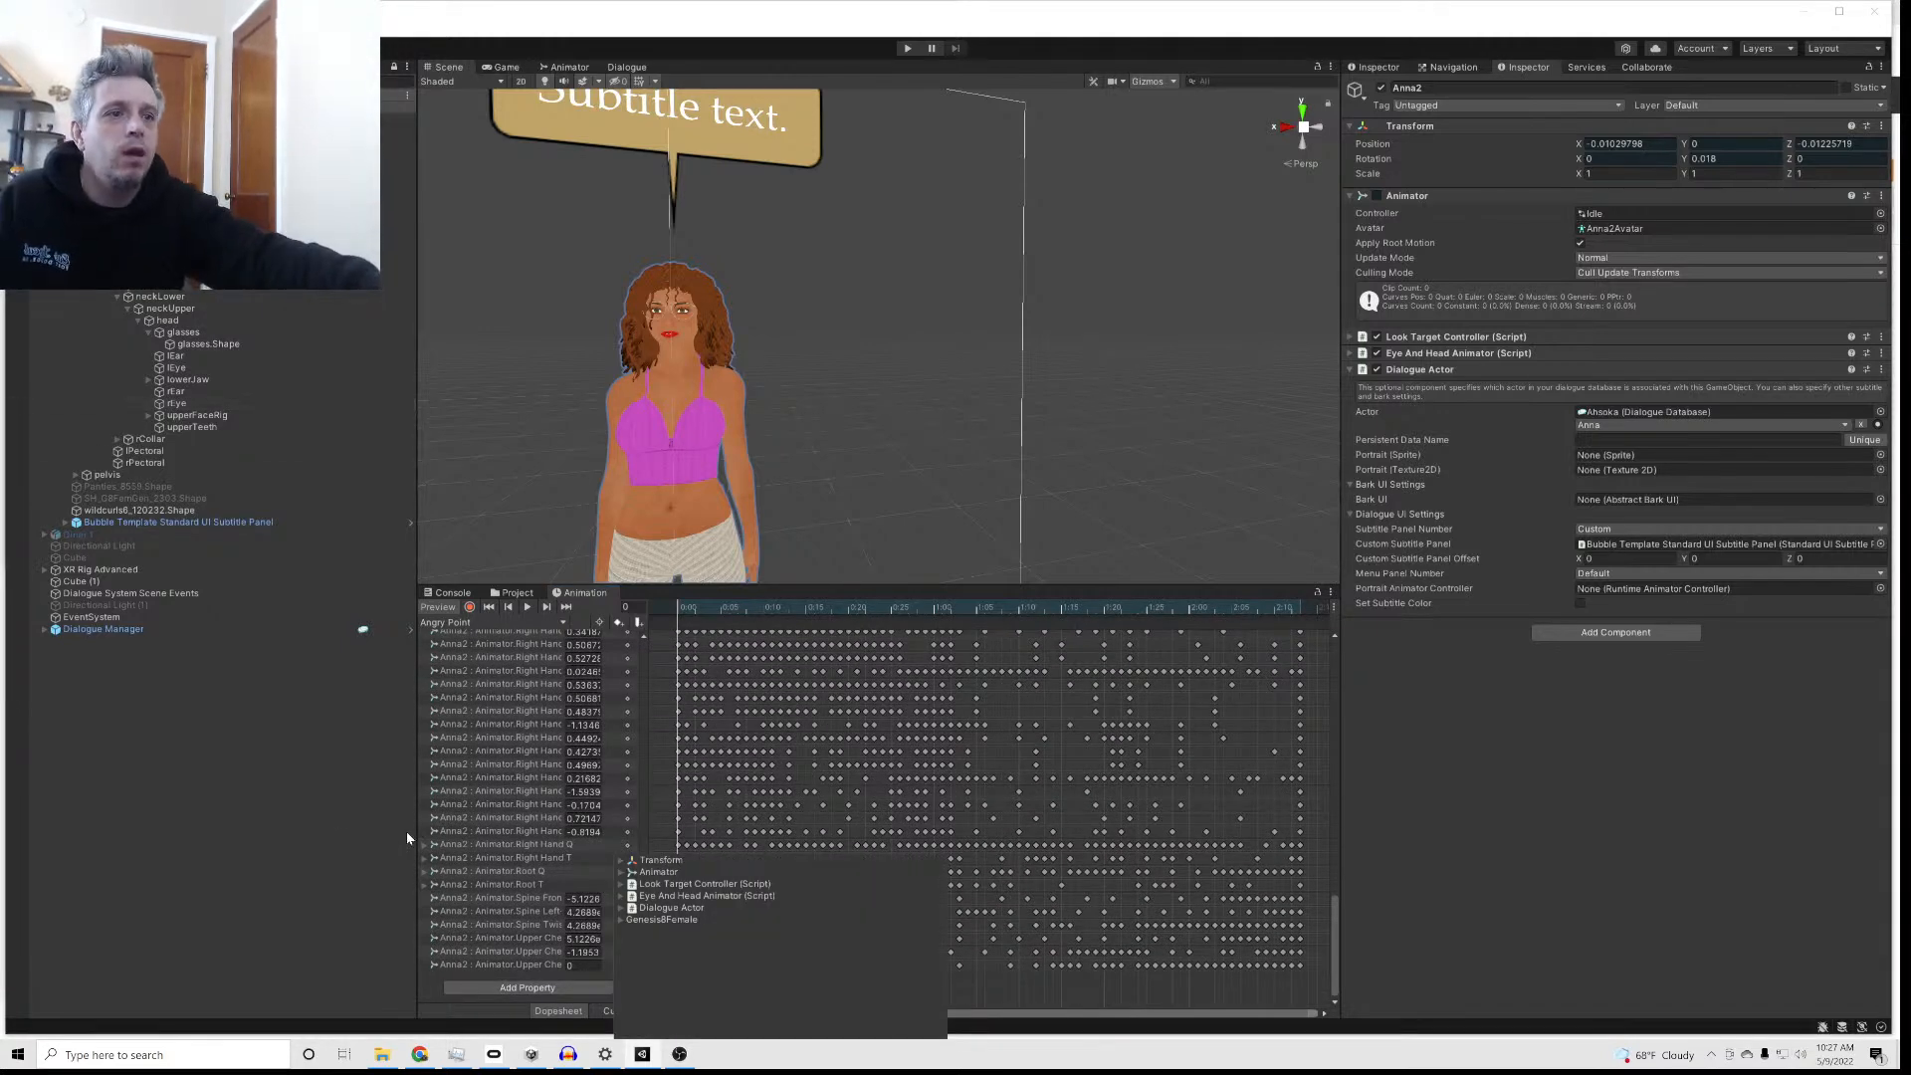
click(621, 919)
scroll(686, 980, down, 1)
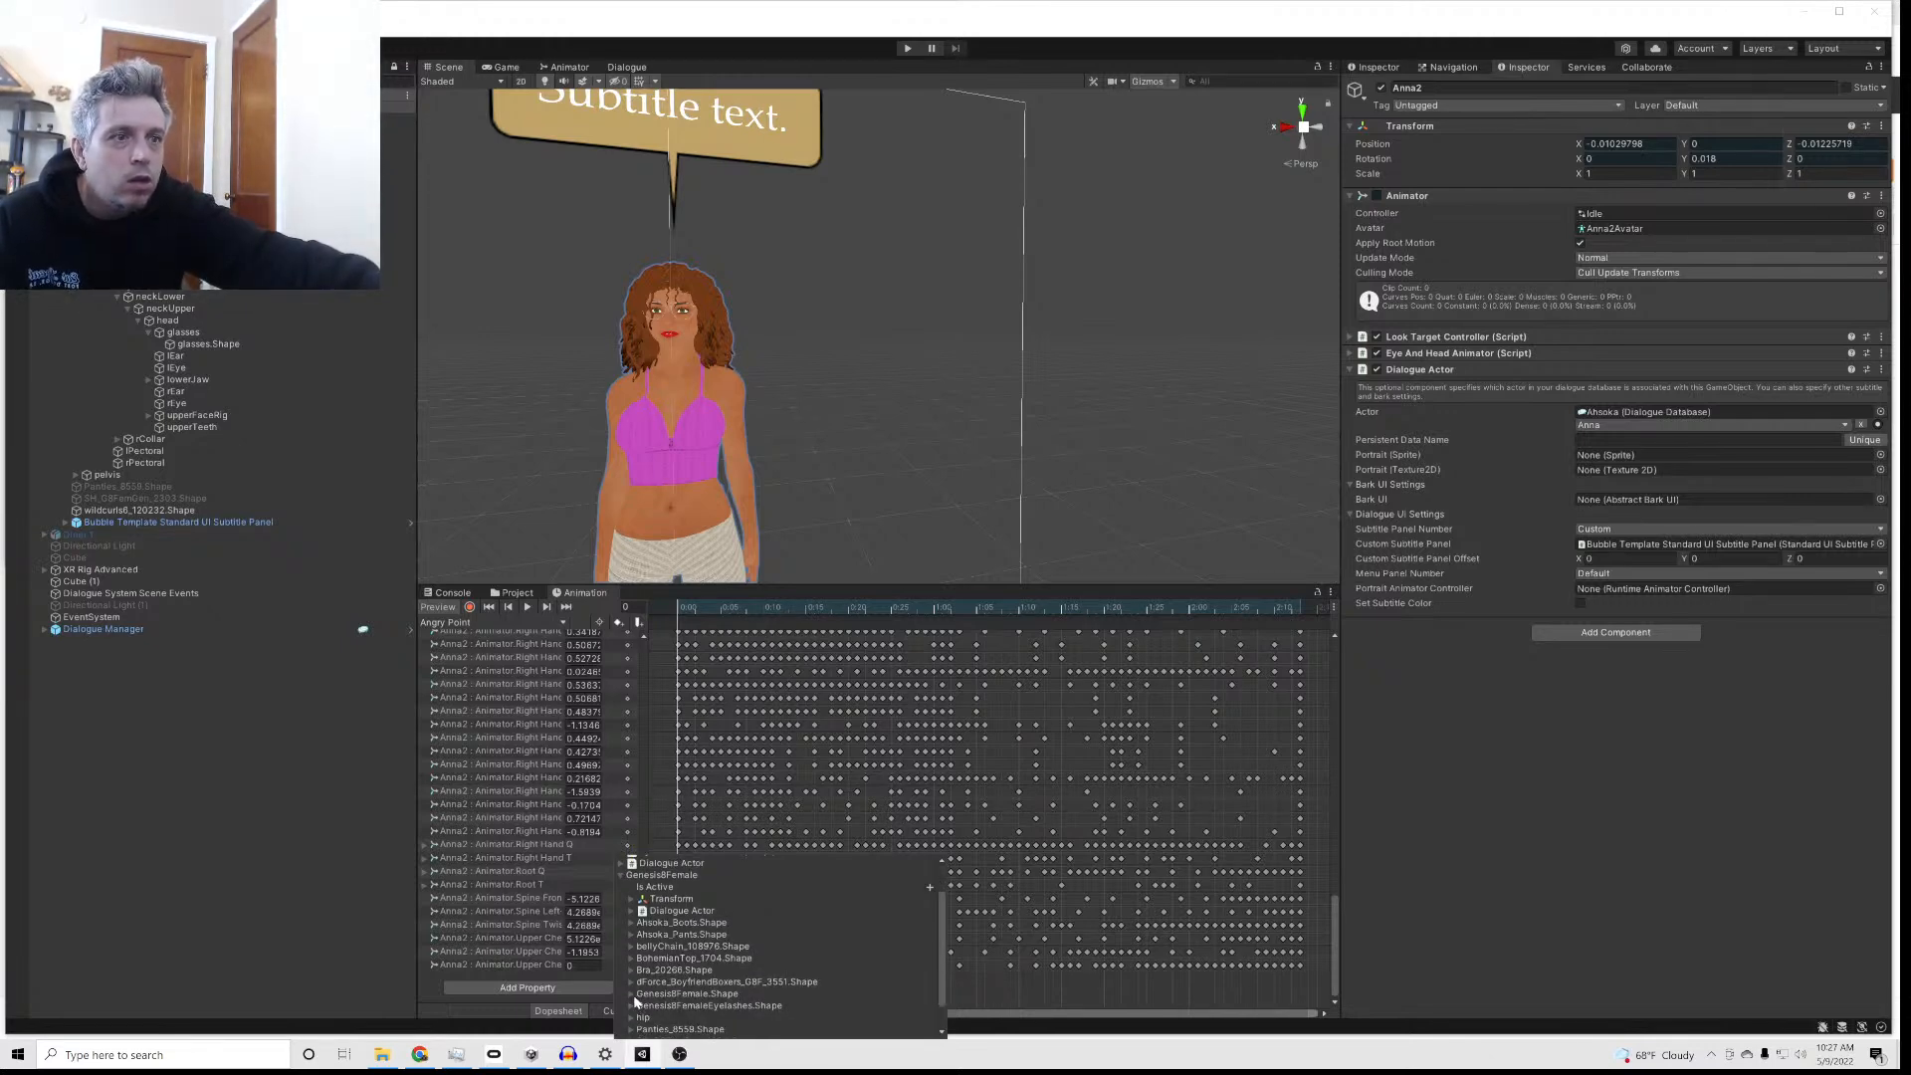
click(631, 993)
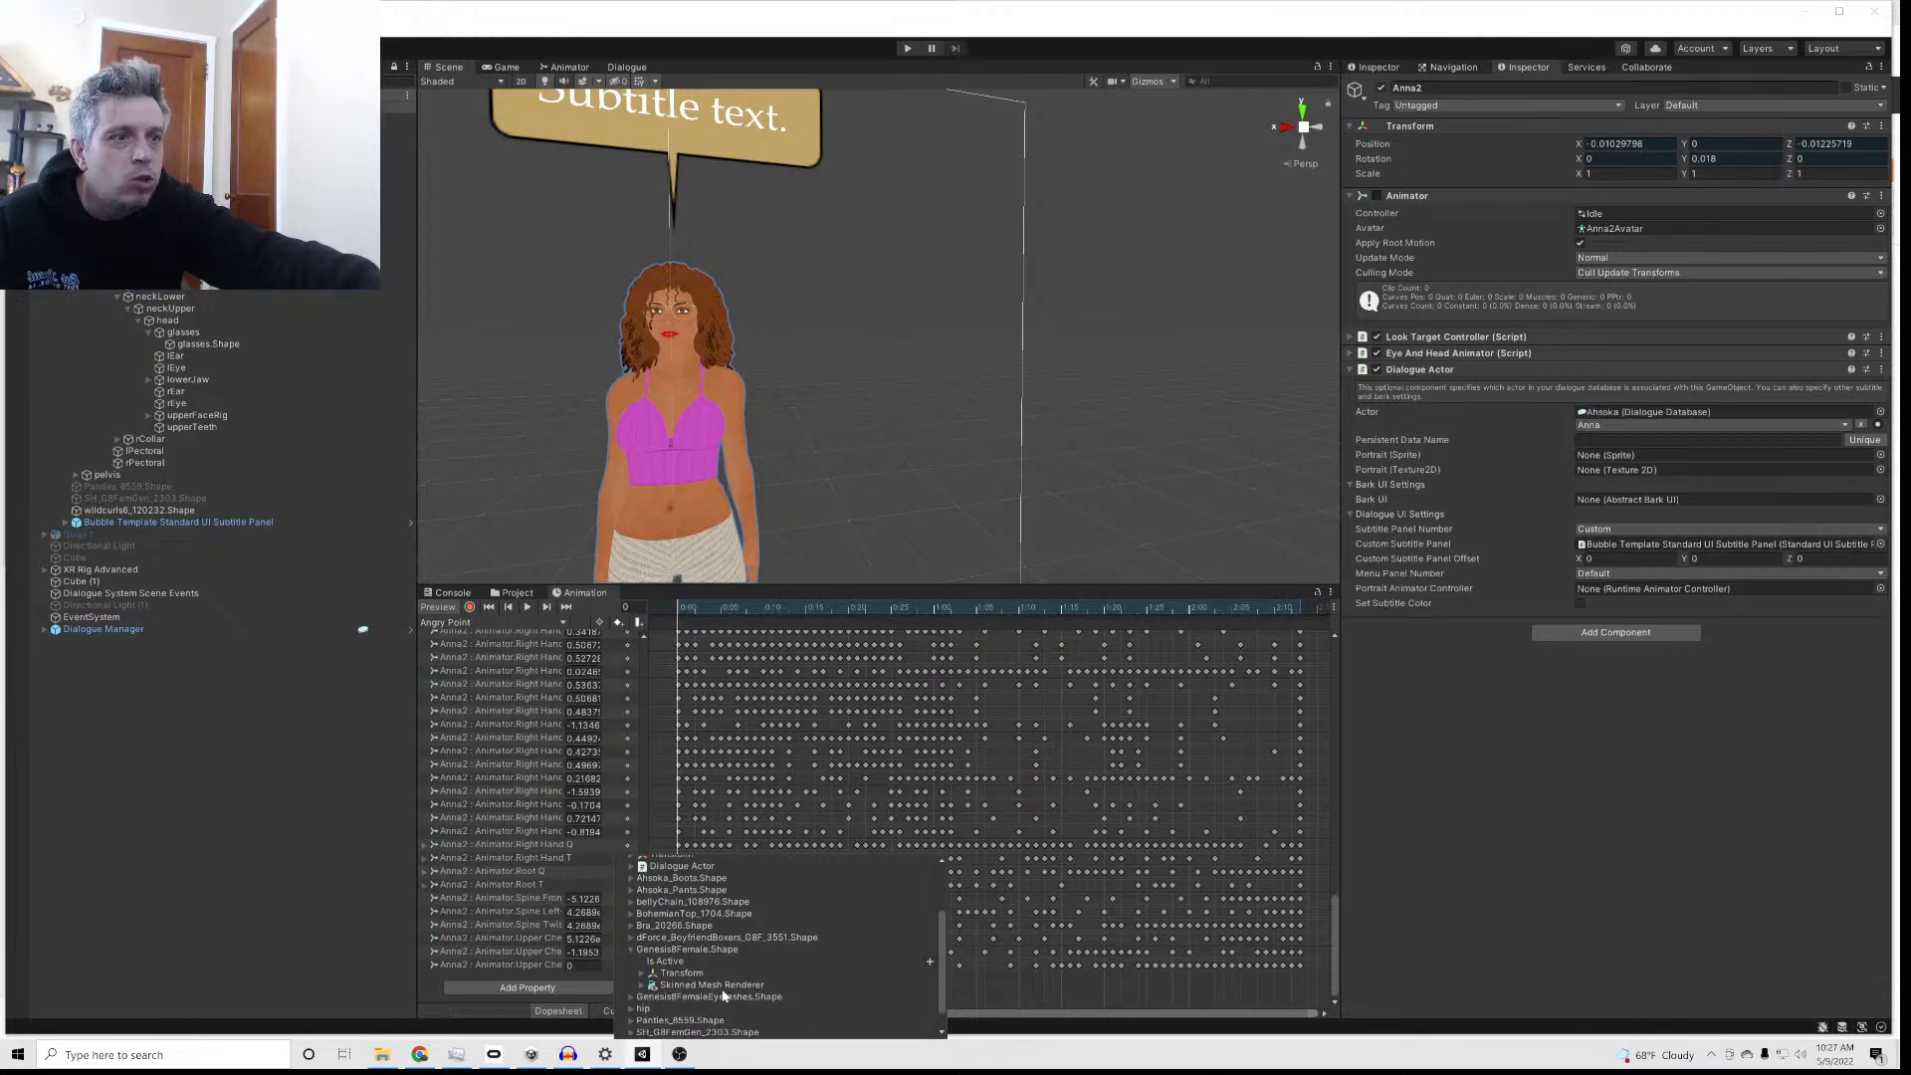
click(642, 985)
scroll(685, 993, down, 4)
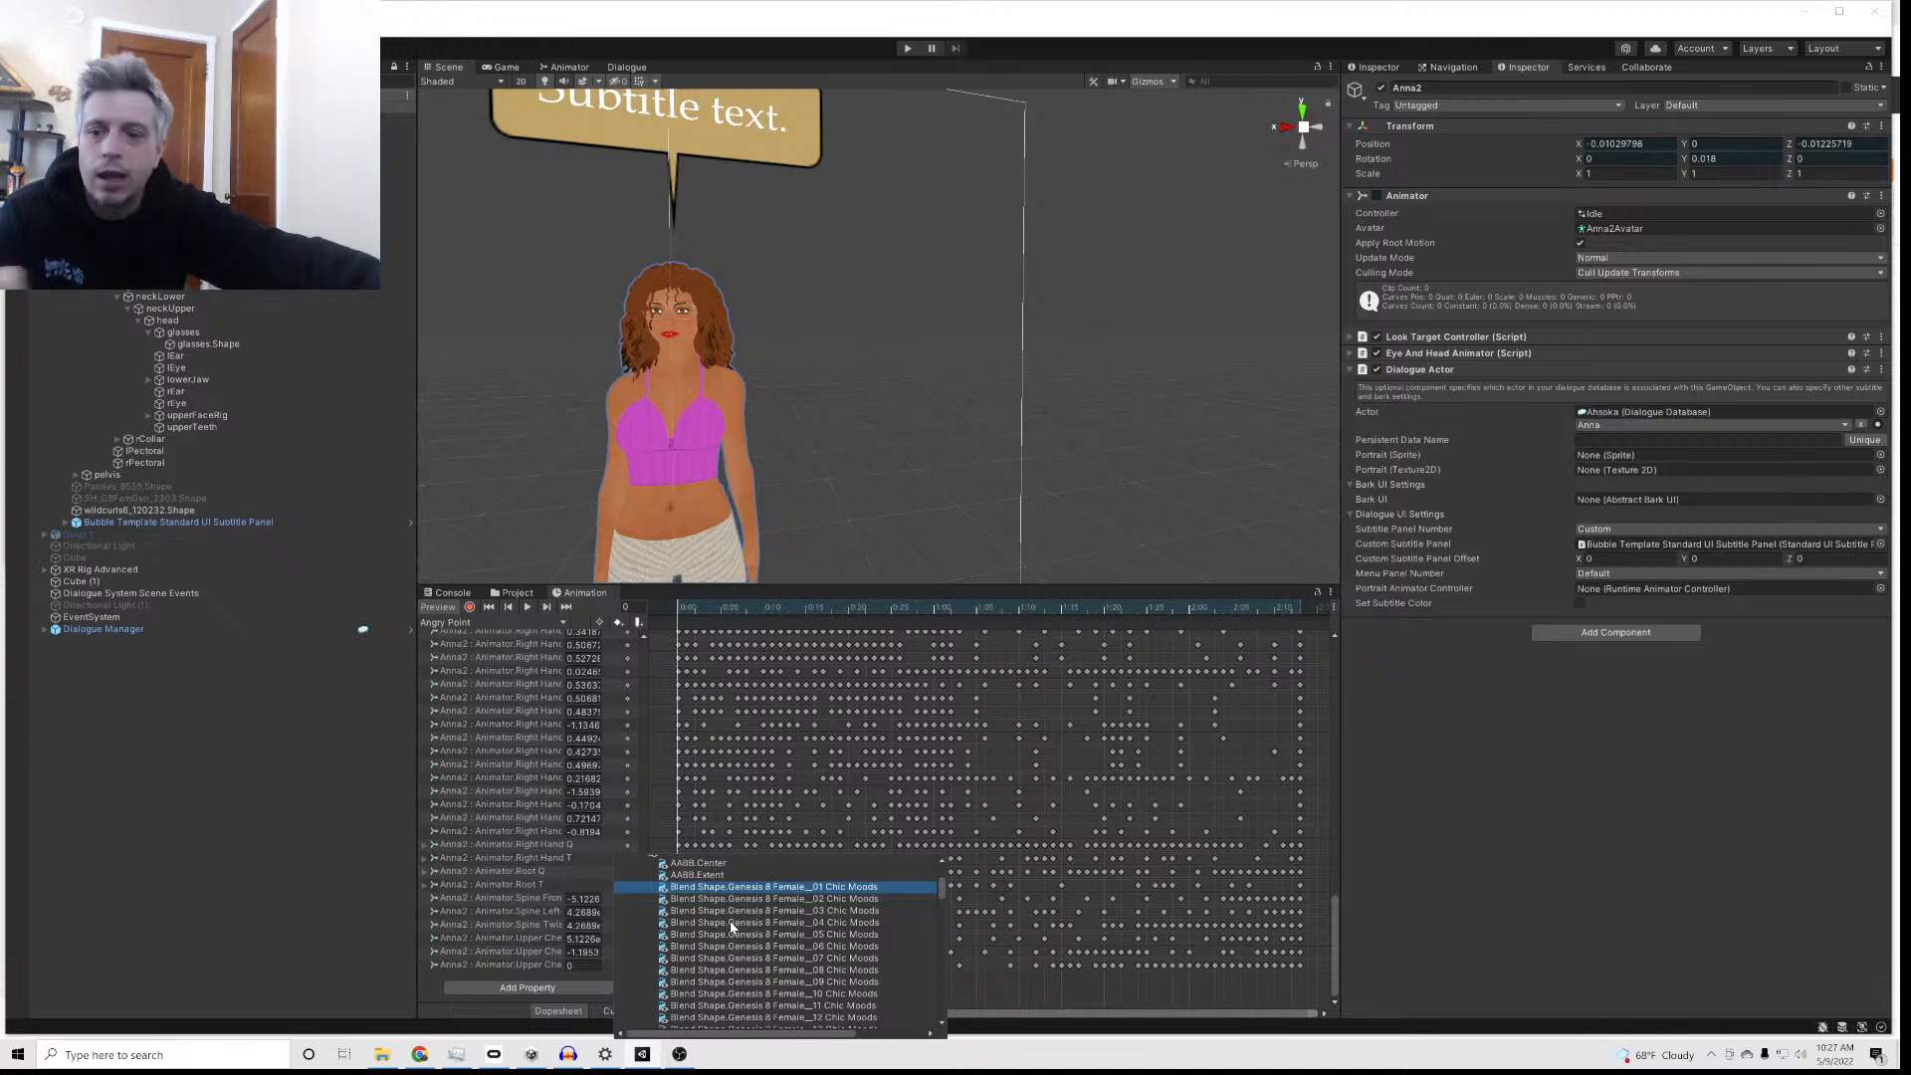
scroll(744, 956, down, 3)
scroll(743, 955, down, 5)
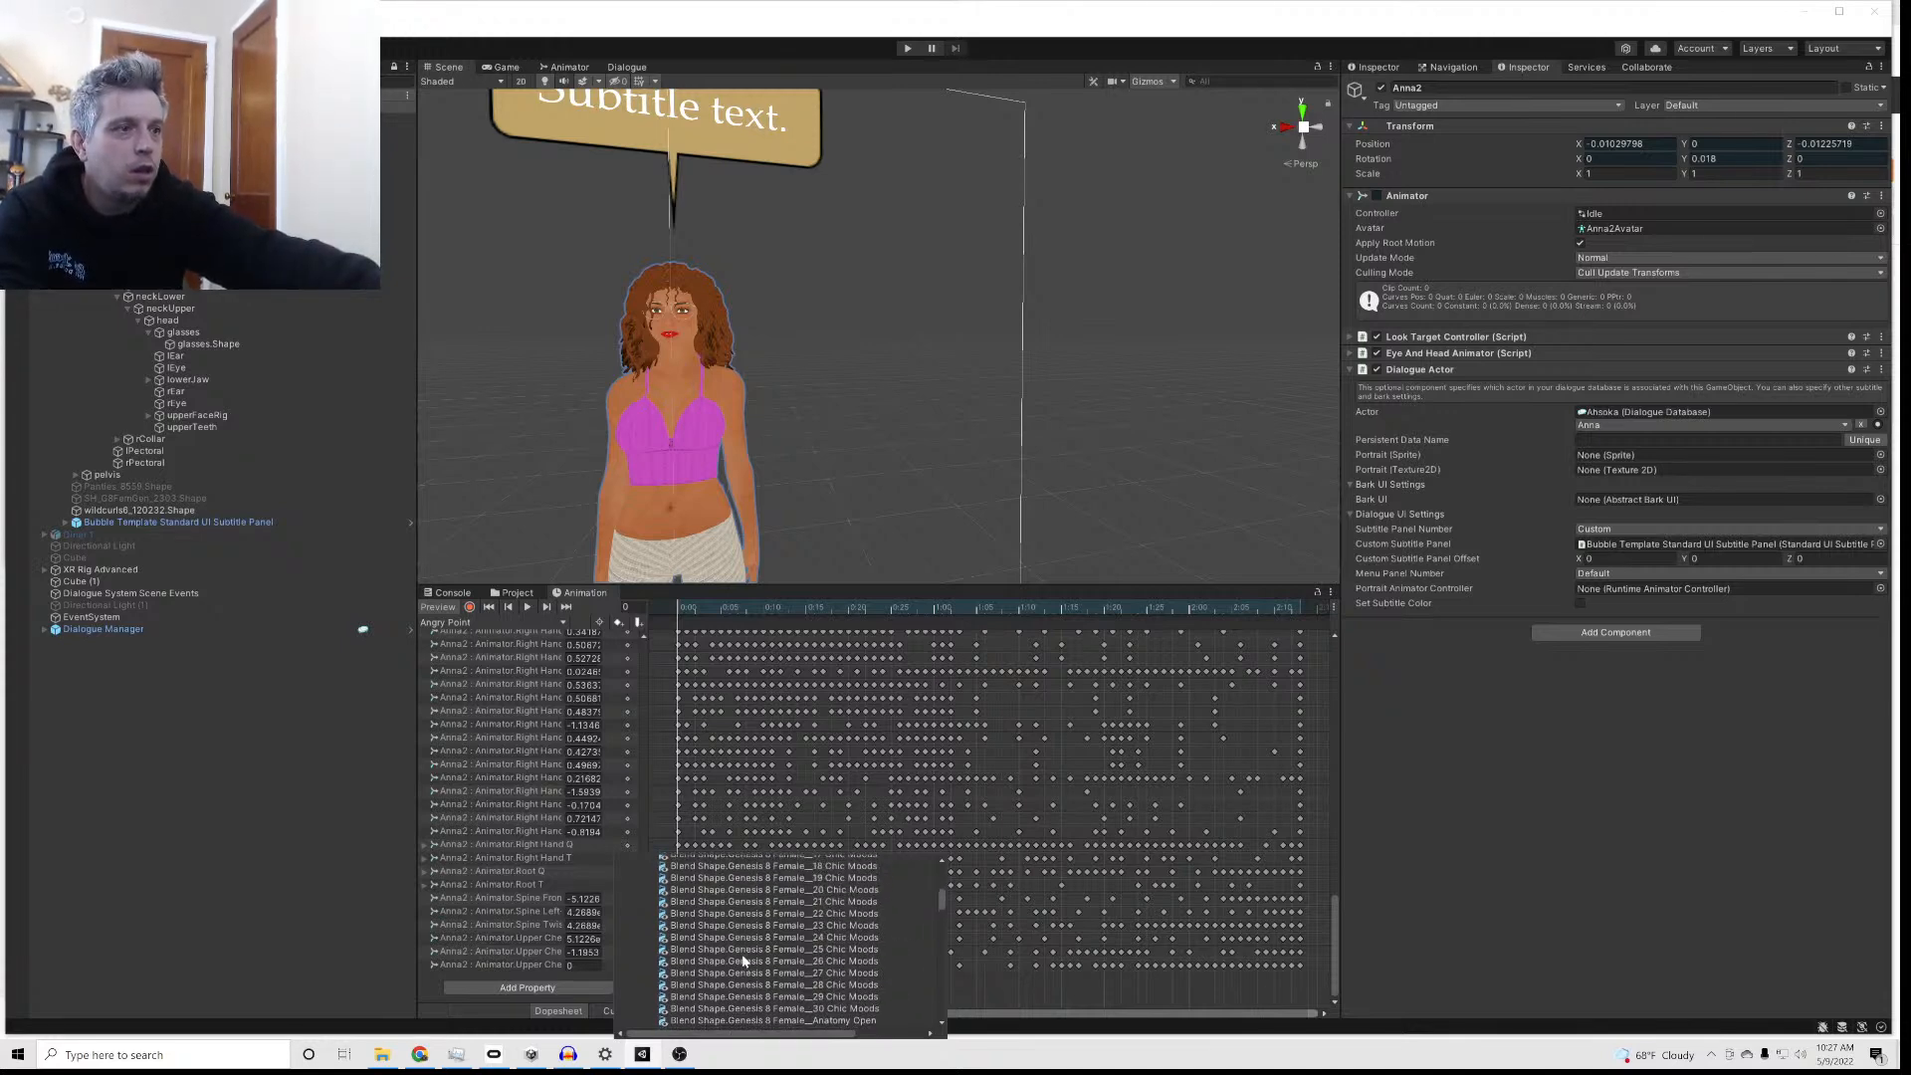
shift+click(843, 965)
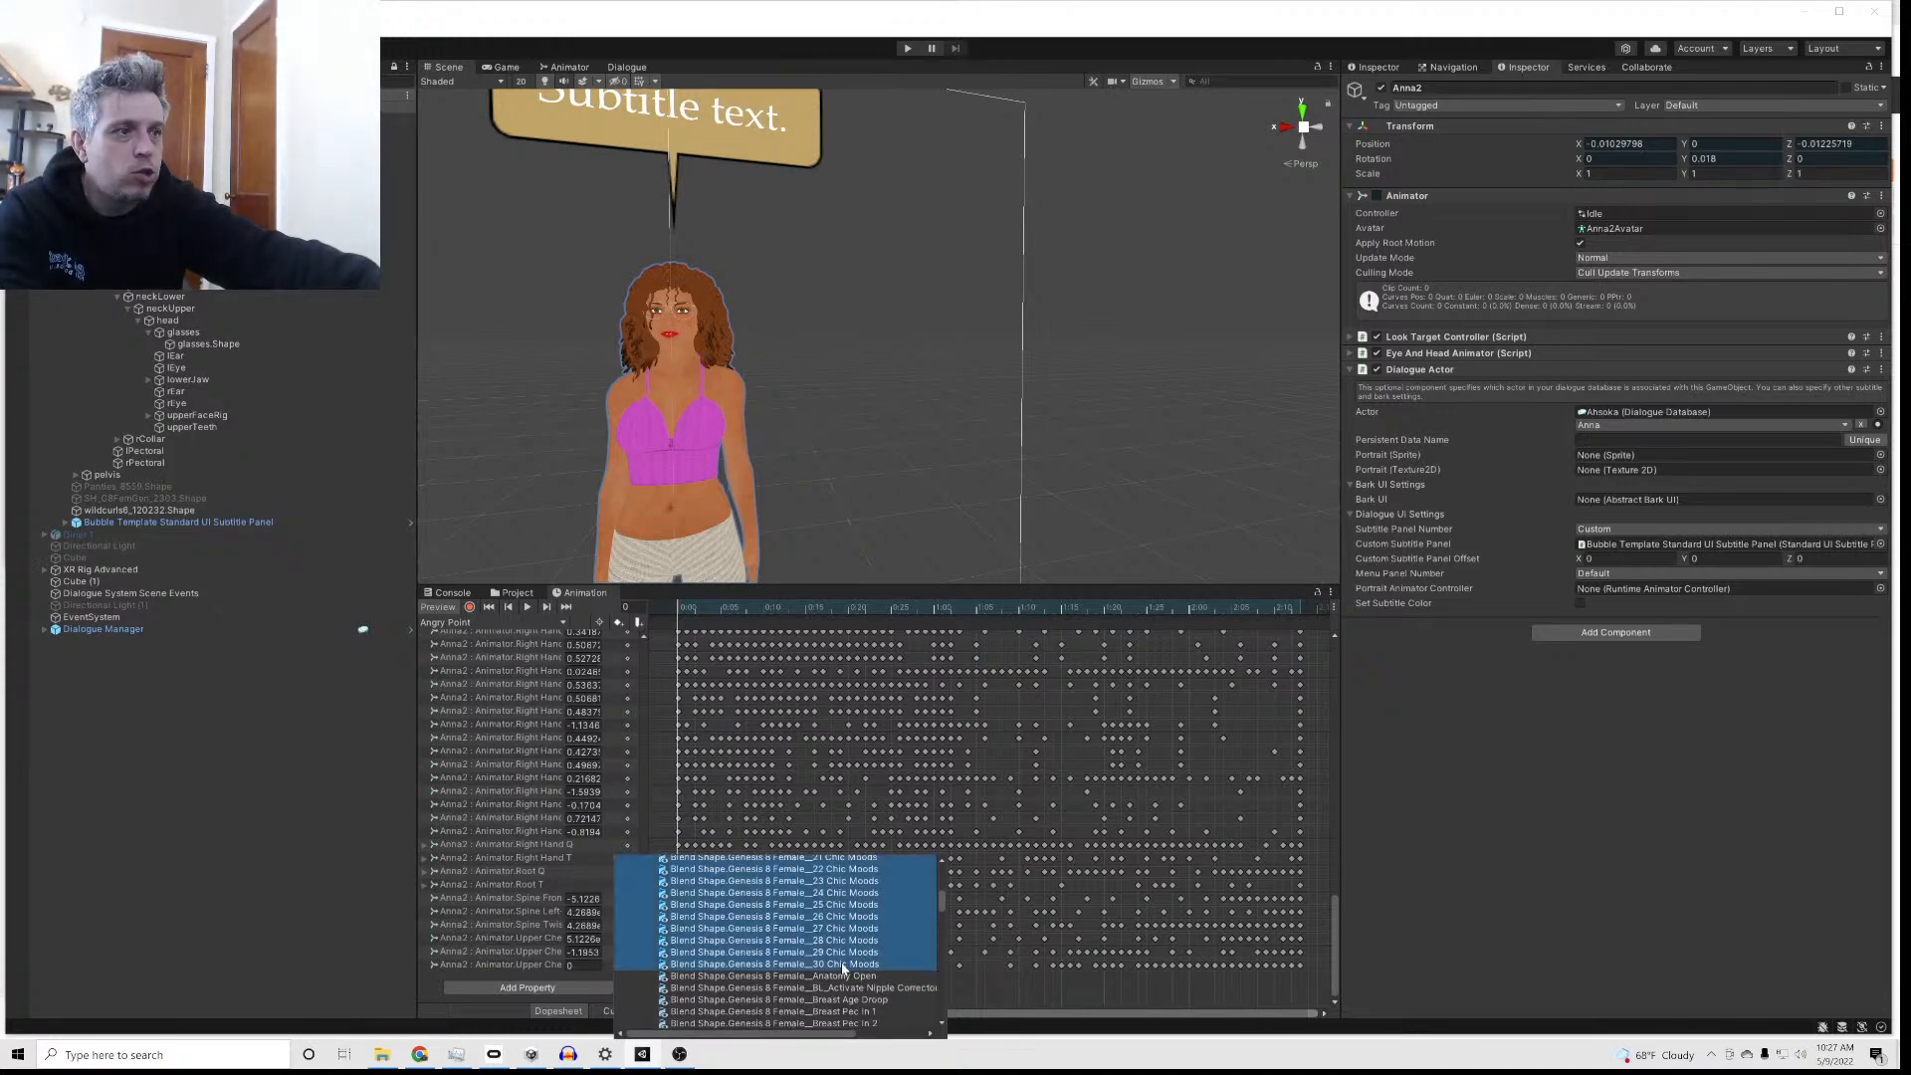
right_click(843, 965)
click(885, 962)
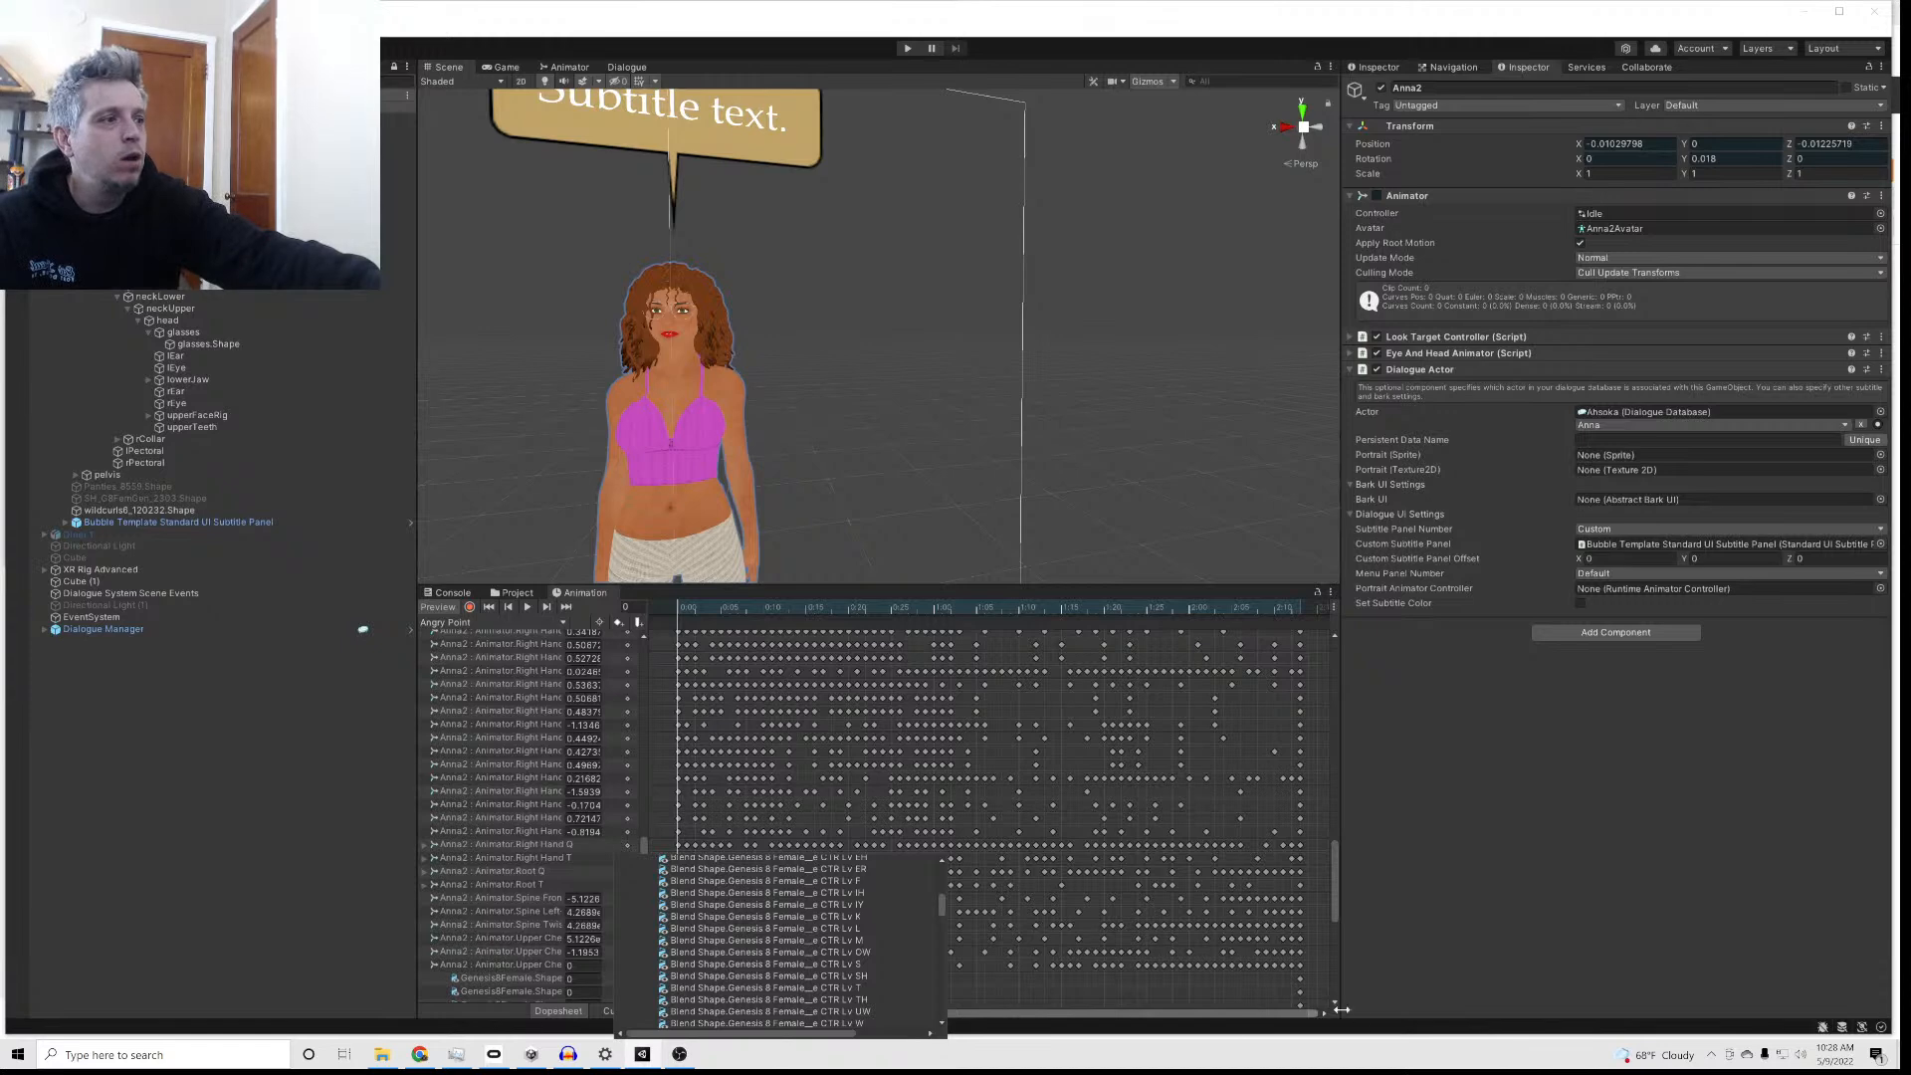
click(1393, 982)
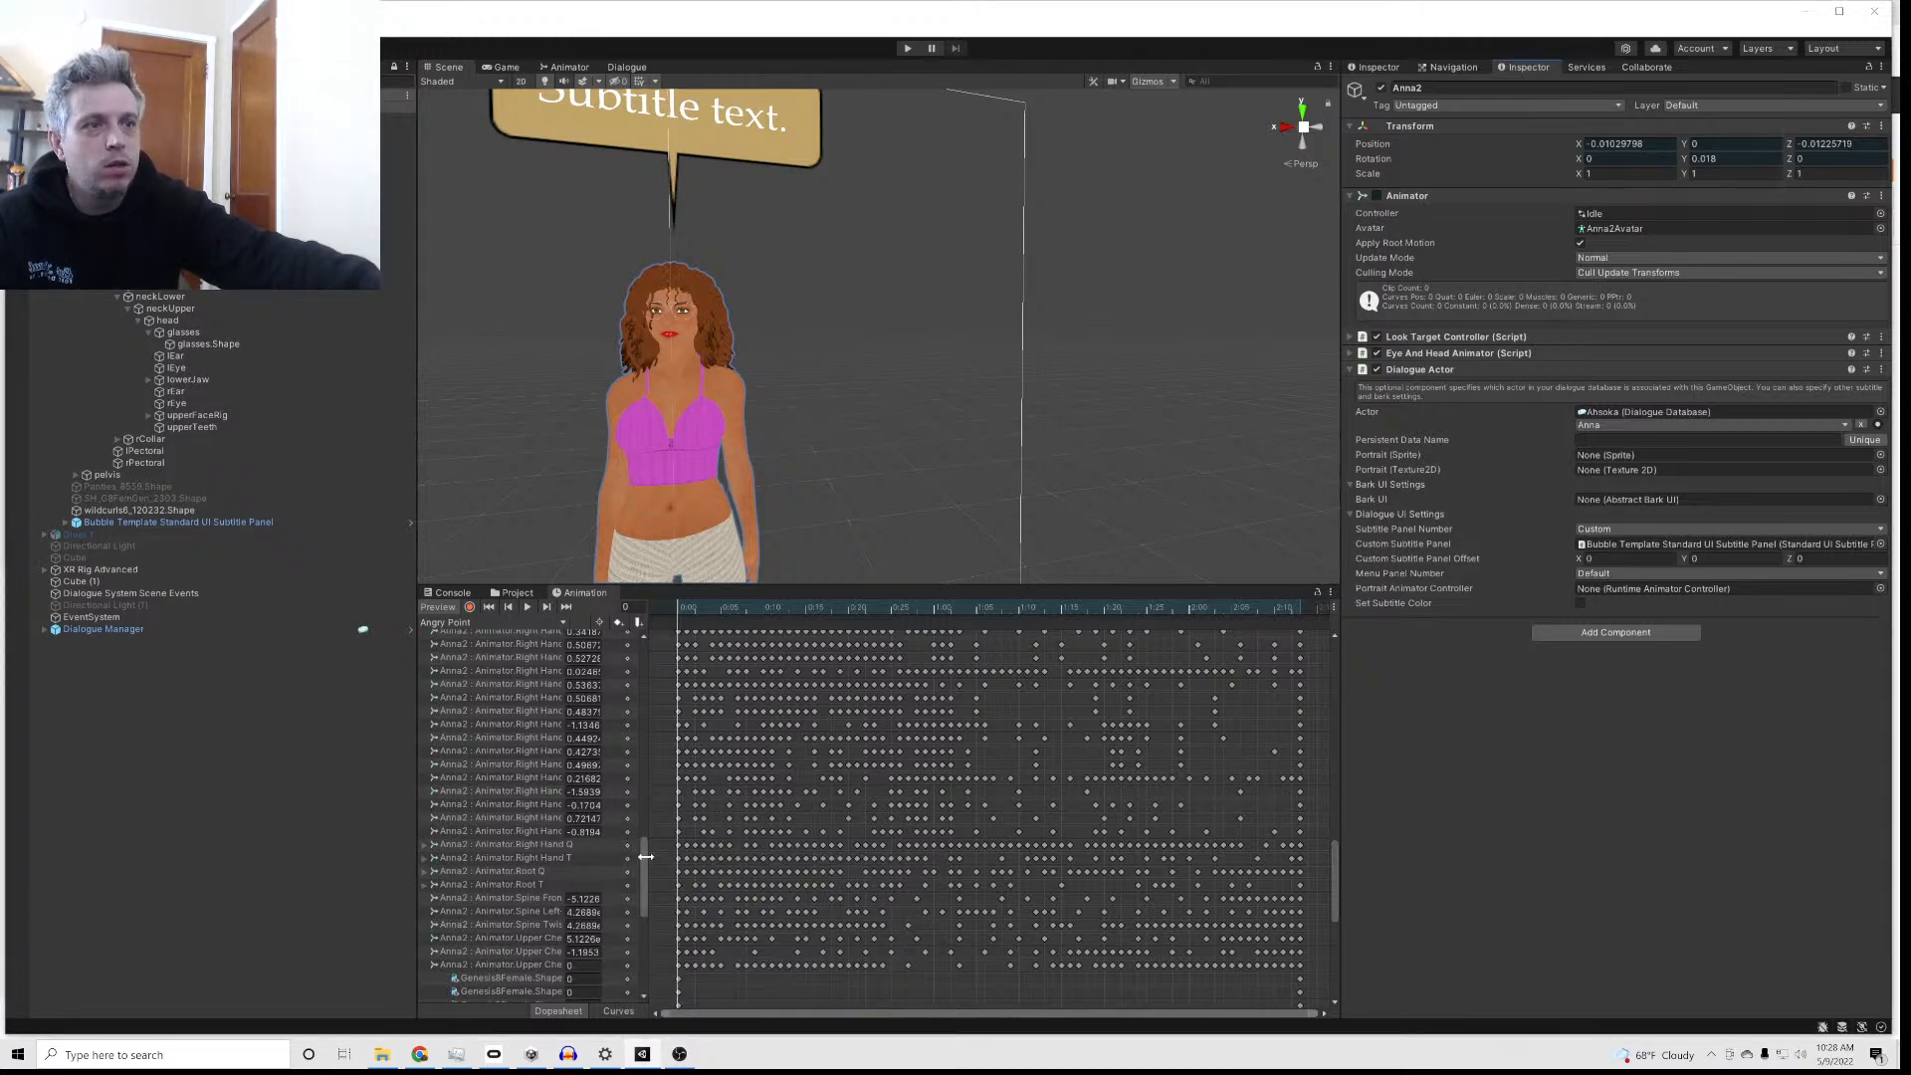
Step: Select the 01 Chic Moods blend shape property and widen the property list so the full names fit
drag(646, 880, 640, 925)
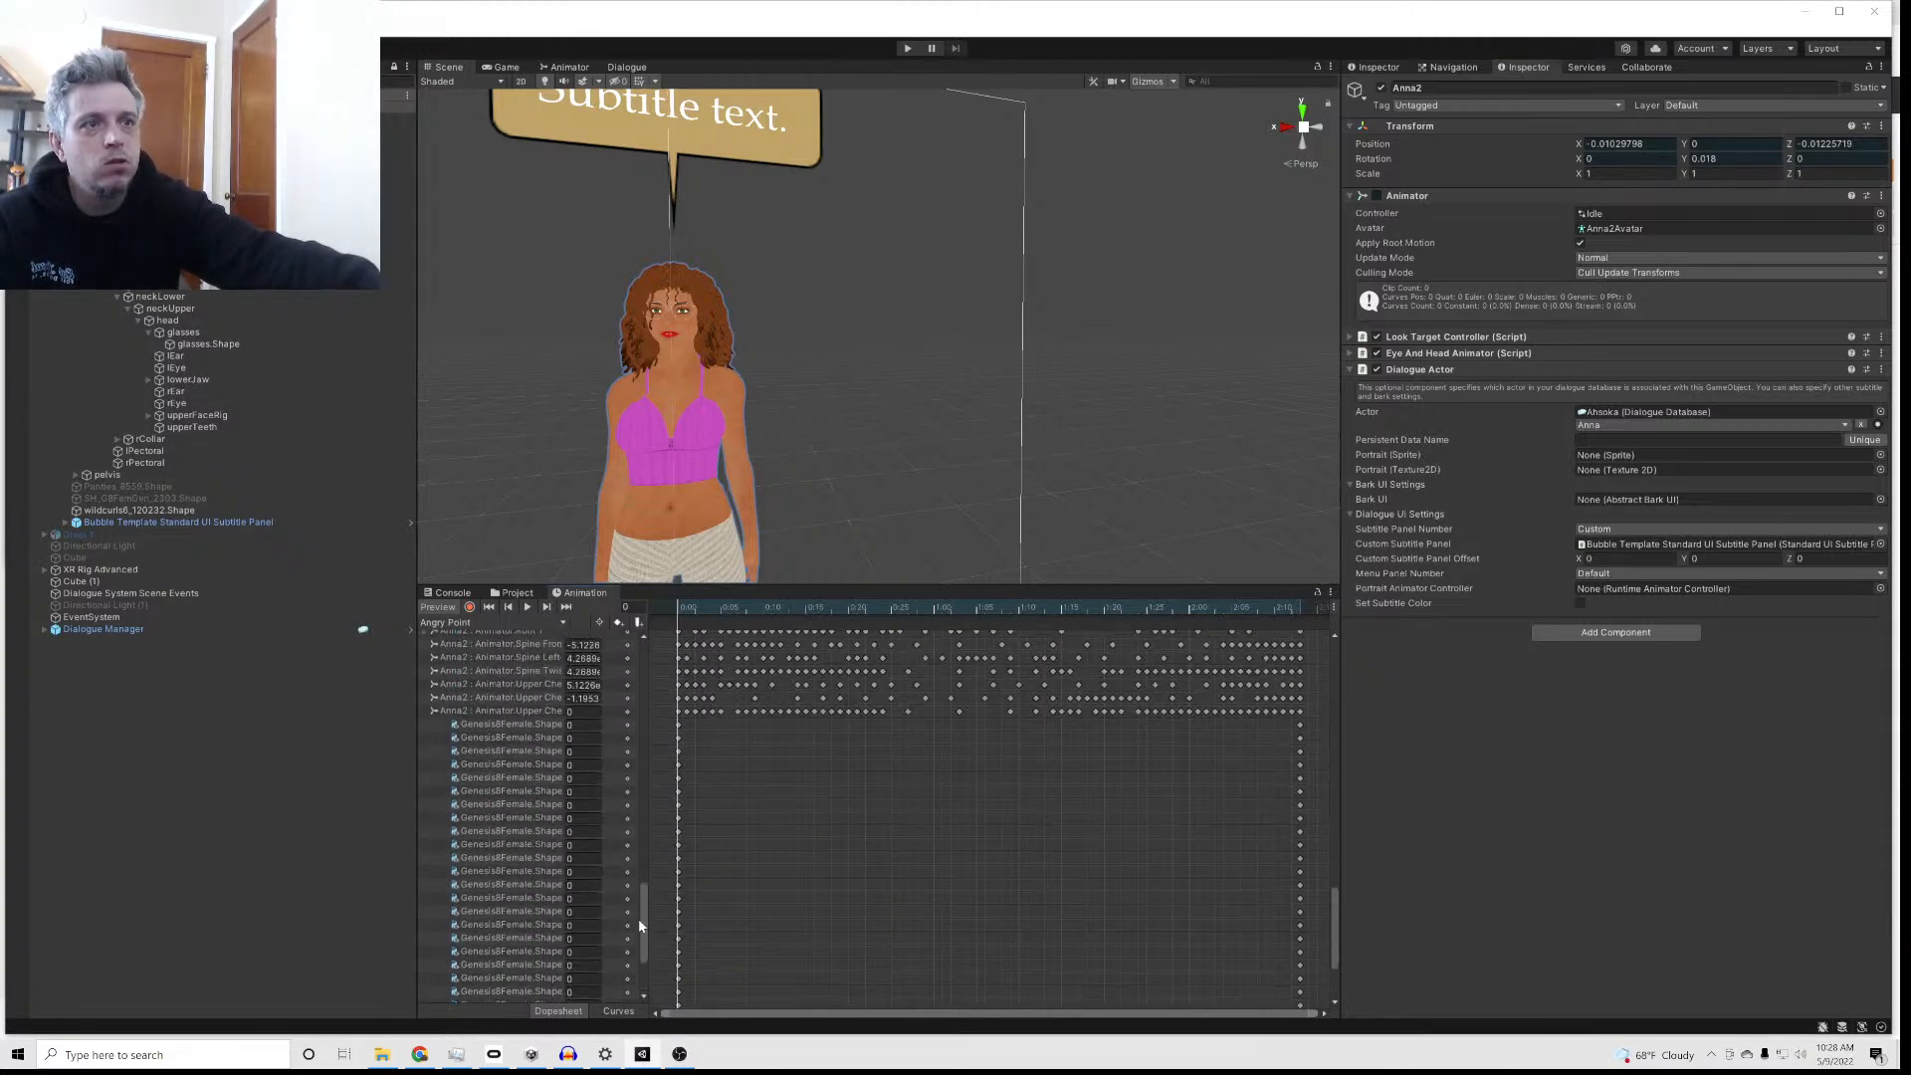
click(477, 727)
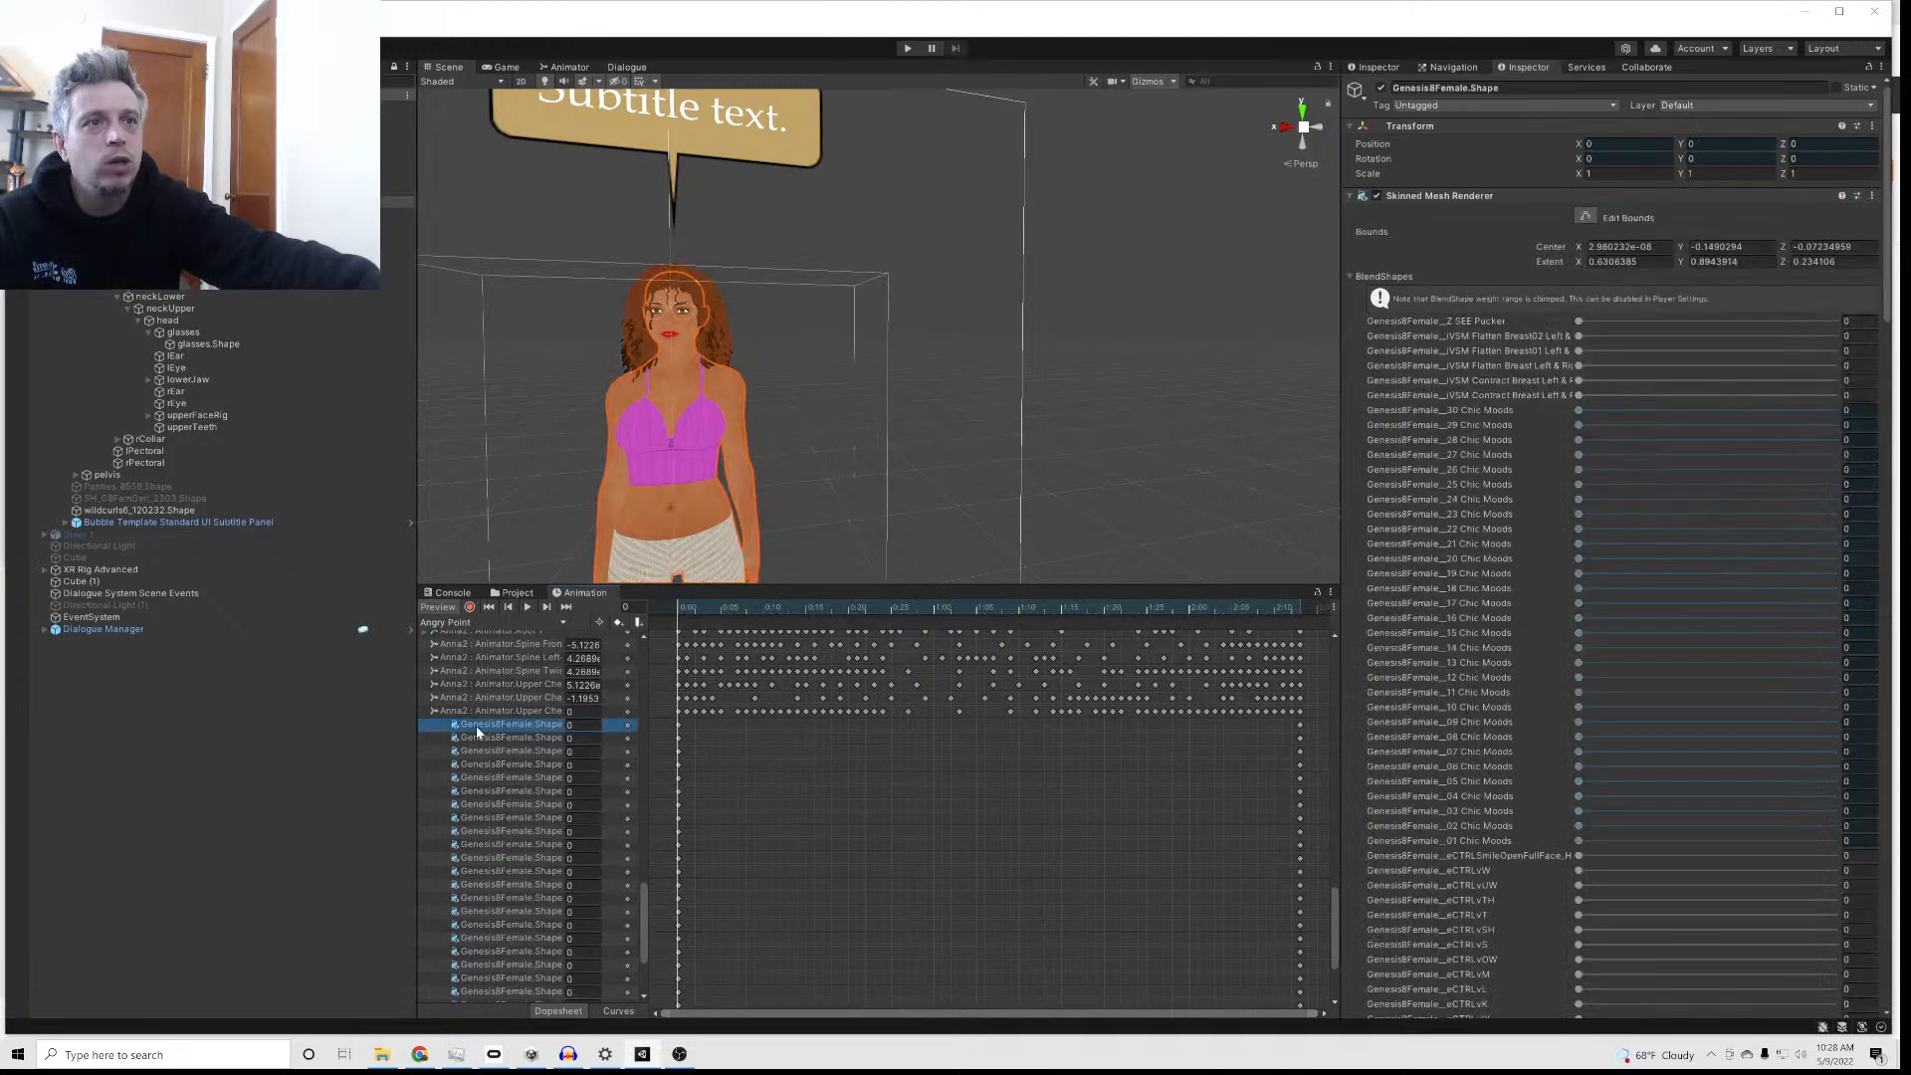
drag(648, 654, 1024, 682)
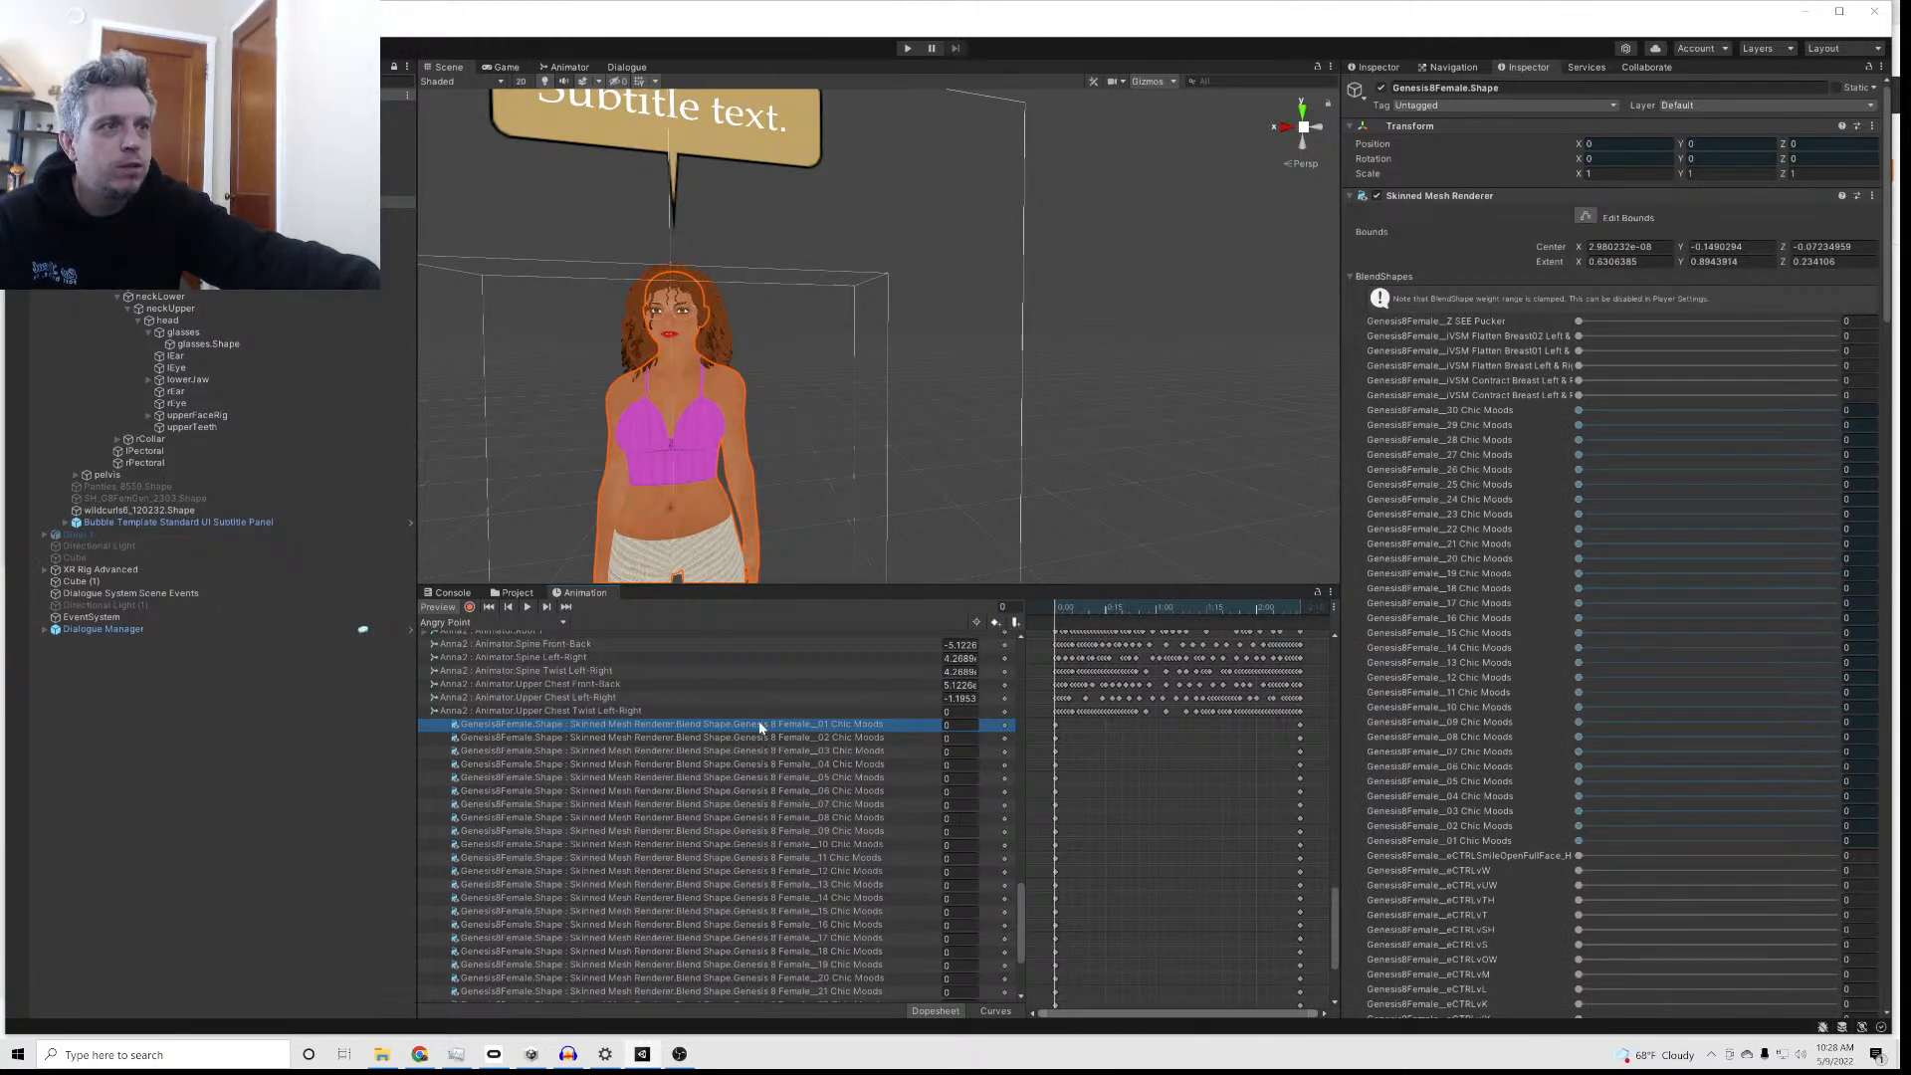
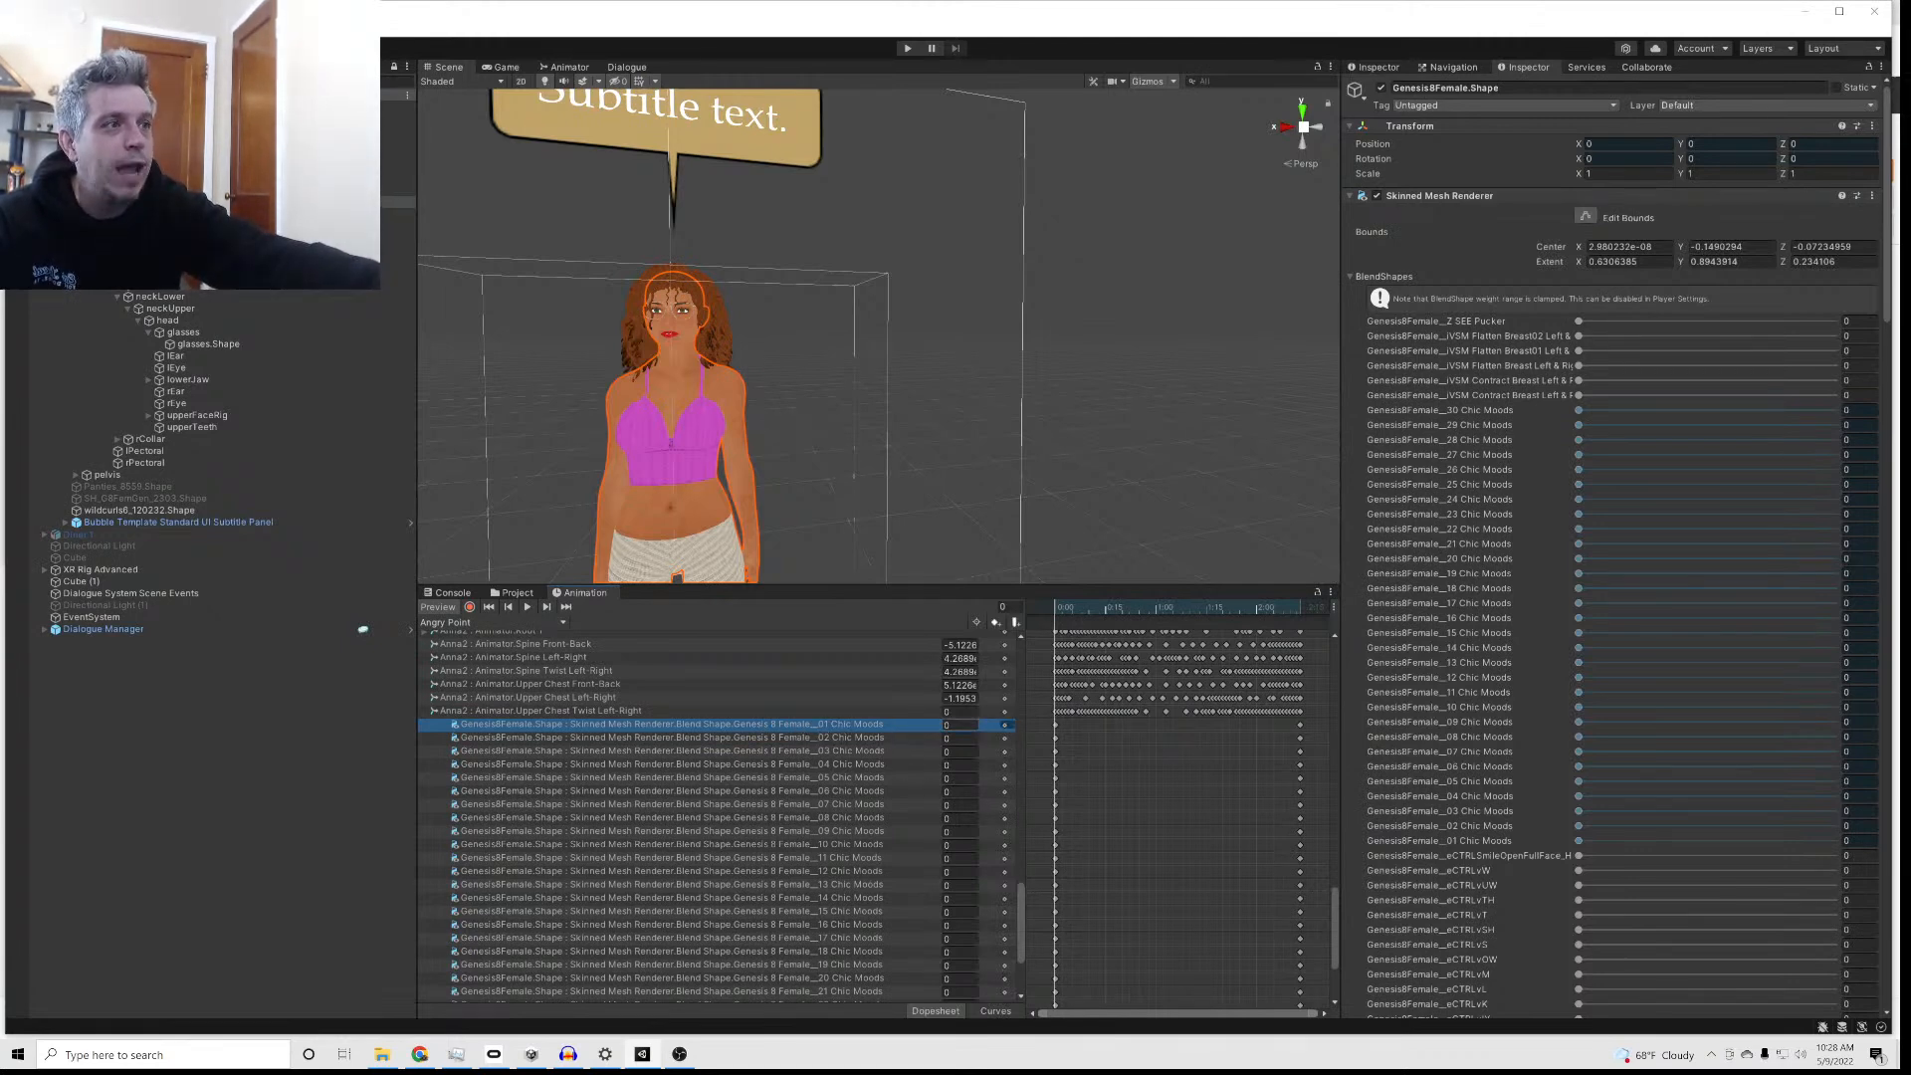
Step: Try the 01 Chic Moods blend shape at 100 on Anna2's face and clear the value again
click(946, 725)
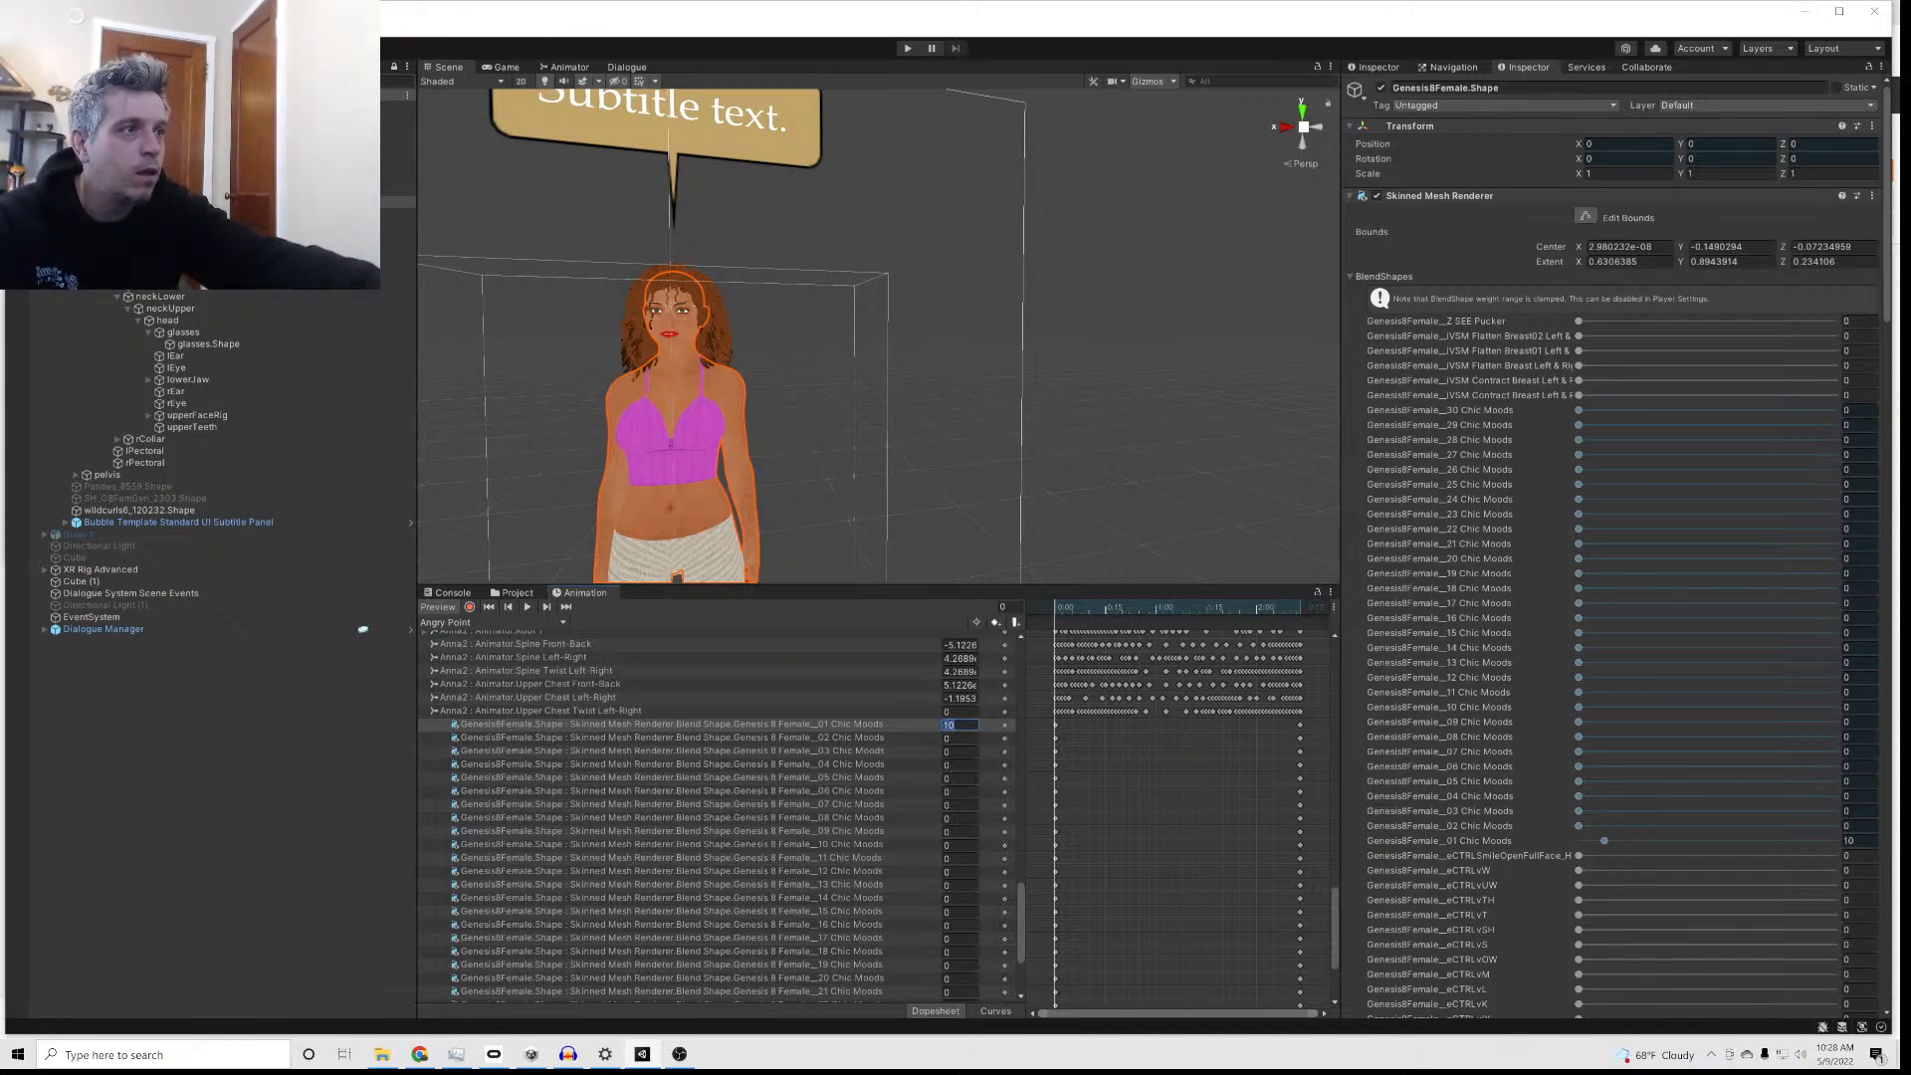
text(0)
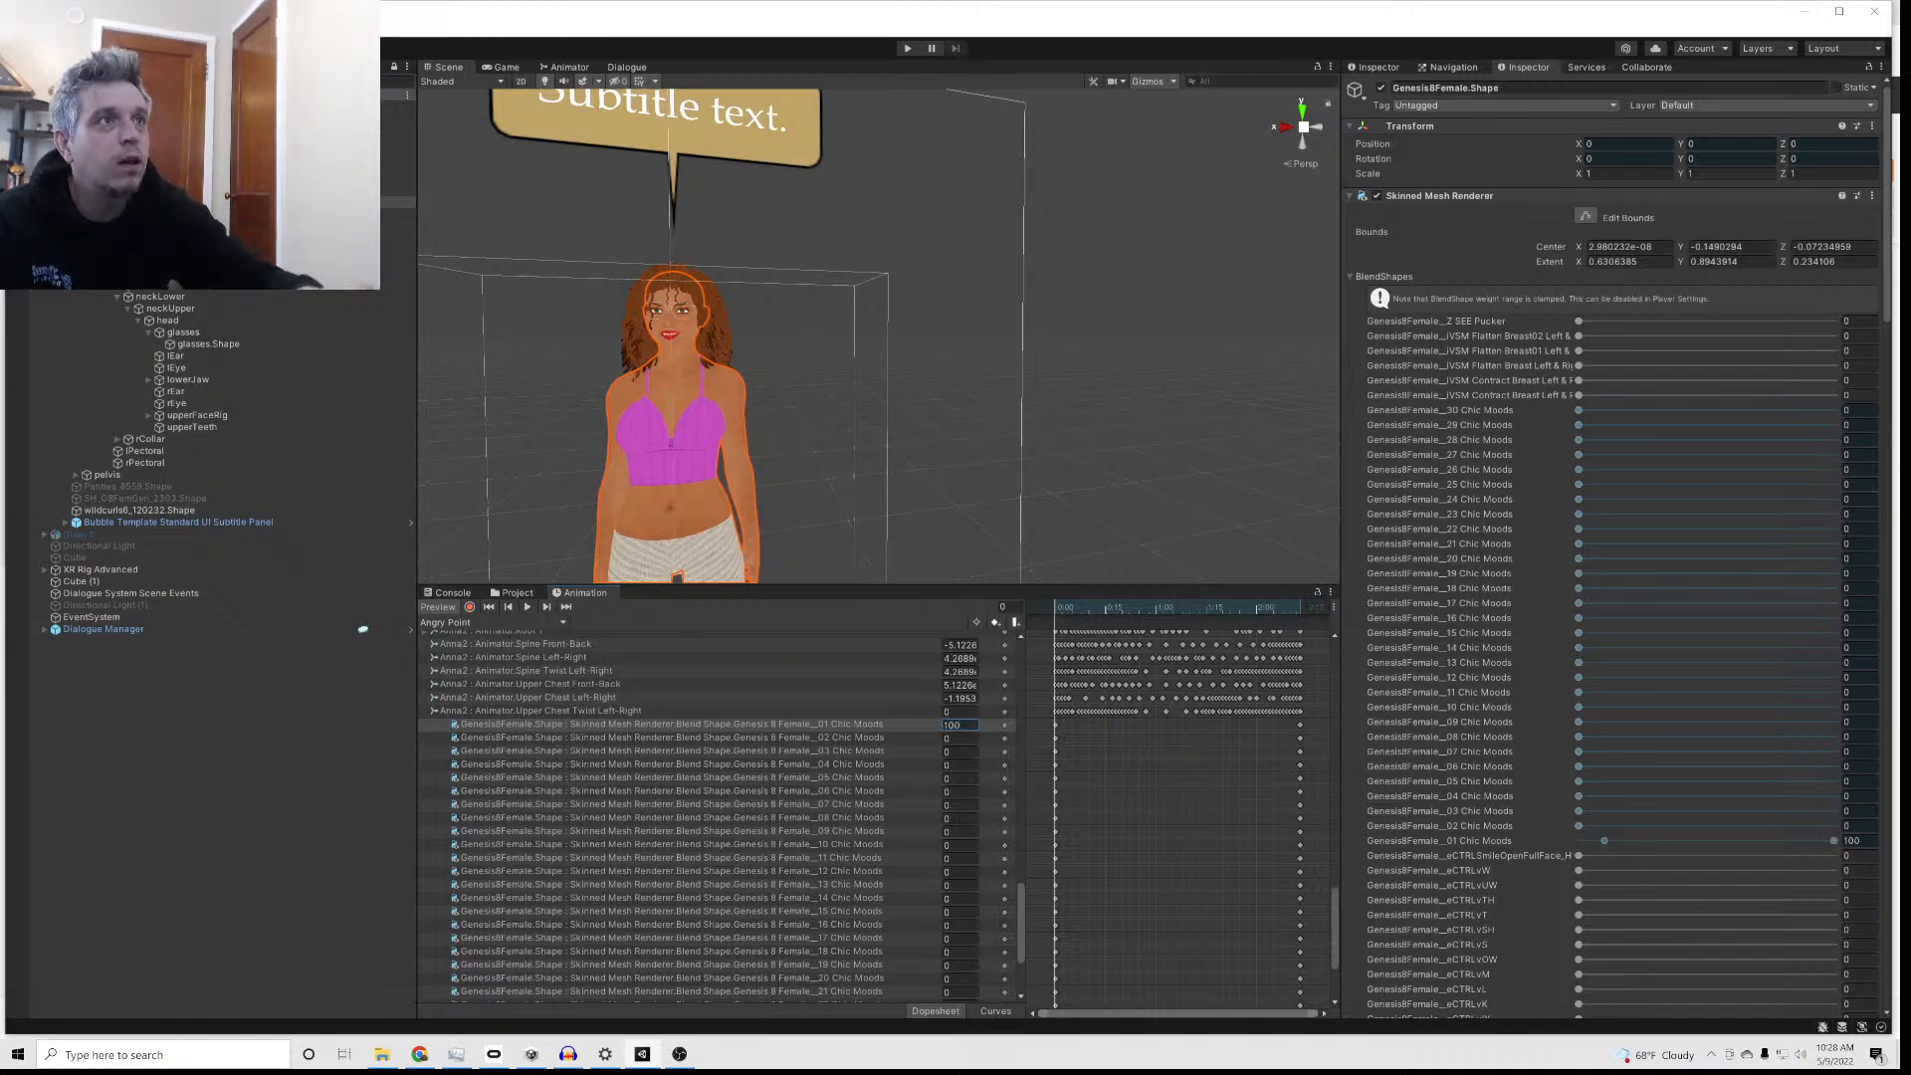
key(BackSpace)
key(BackSpace)
key(BackSpace)
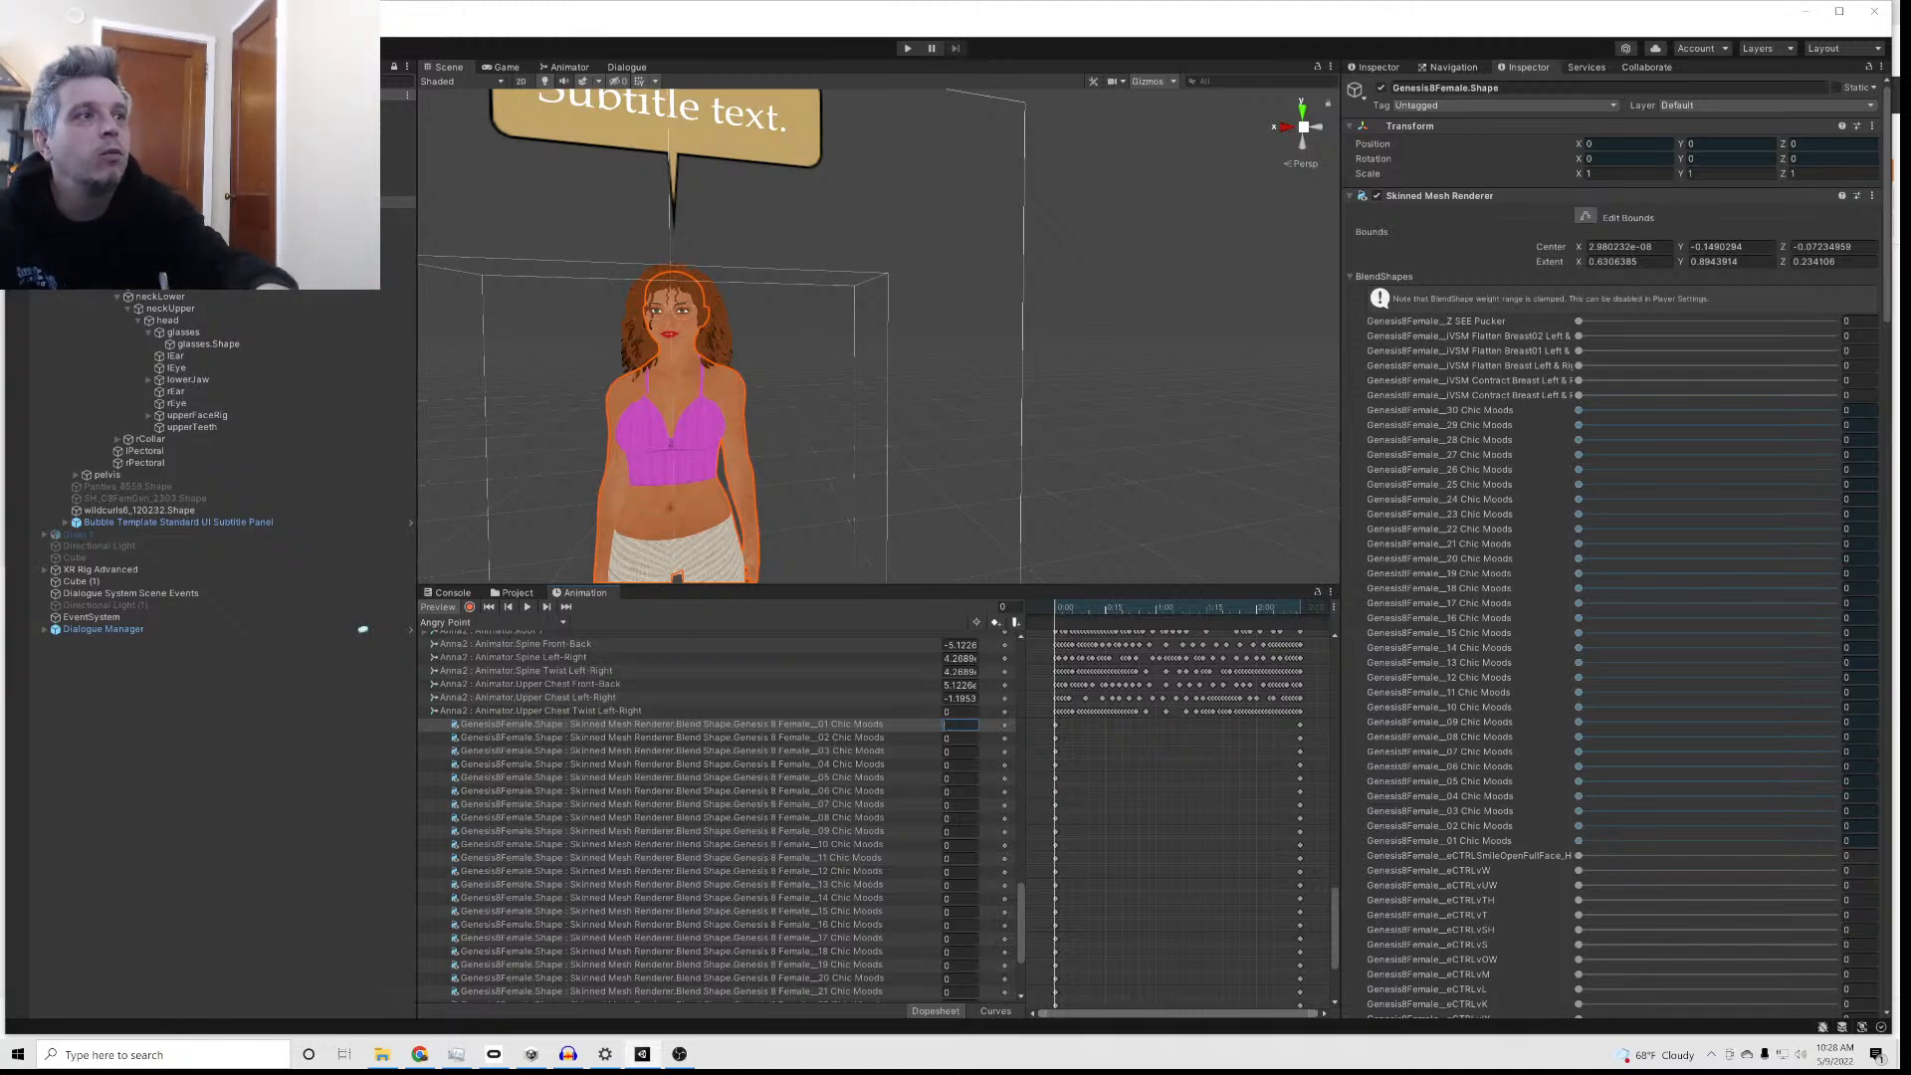
key(Tab)
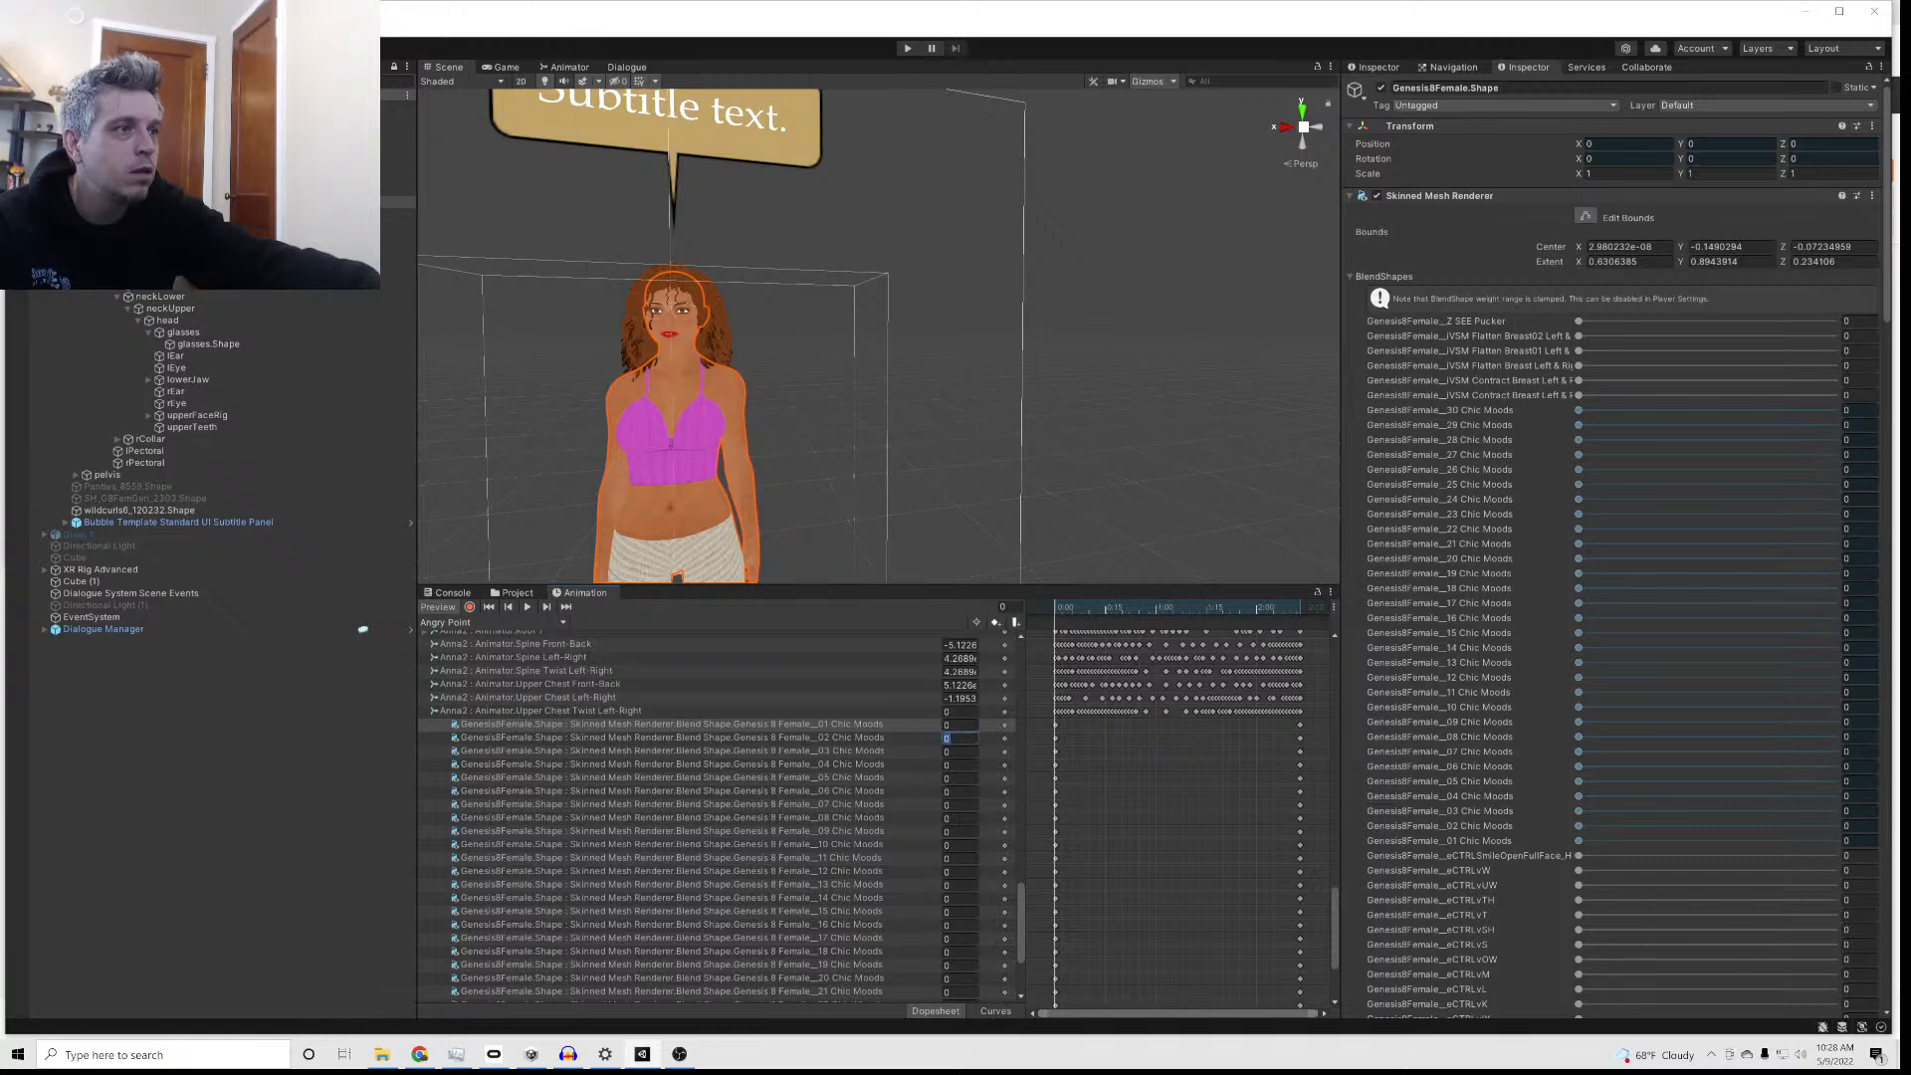
Step: Try the 02 Chic Moods blend shape at 100 on Anna2's face and clear the value again
text(100)
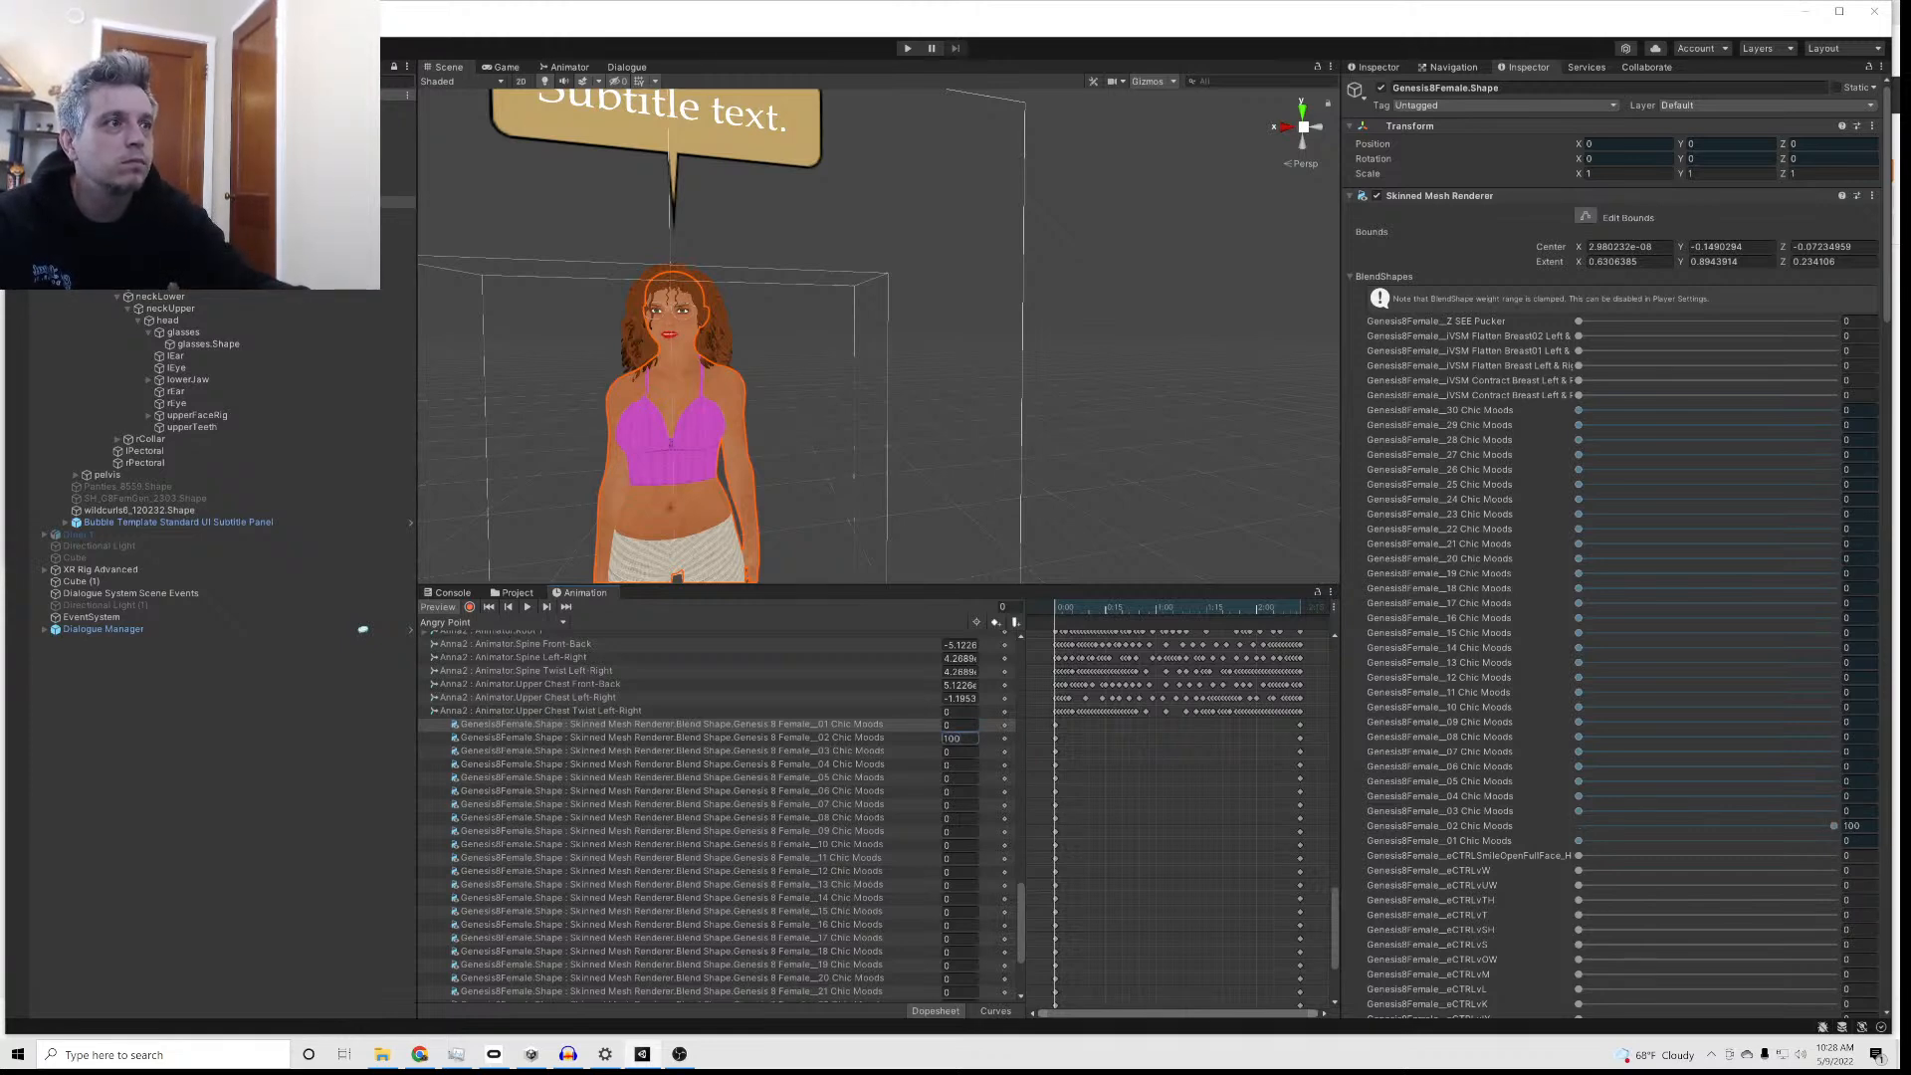
key(BackSpace)
key(BackSpace)
key(BackSpace)
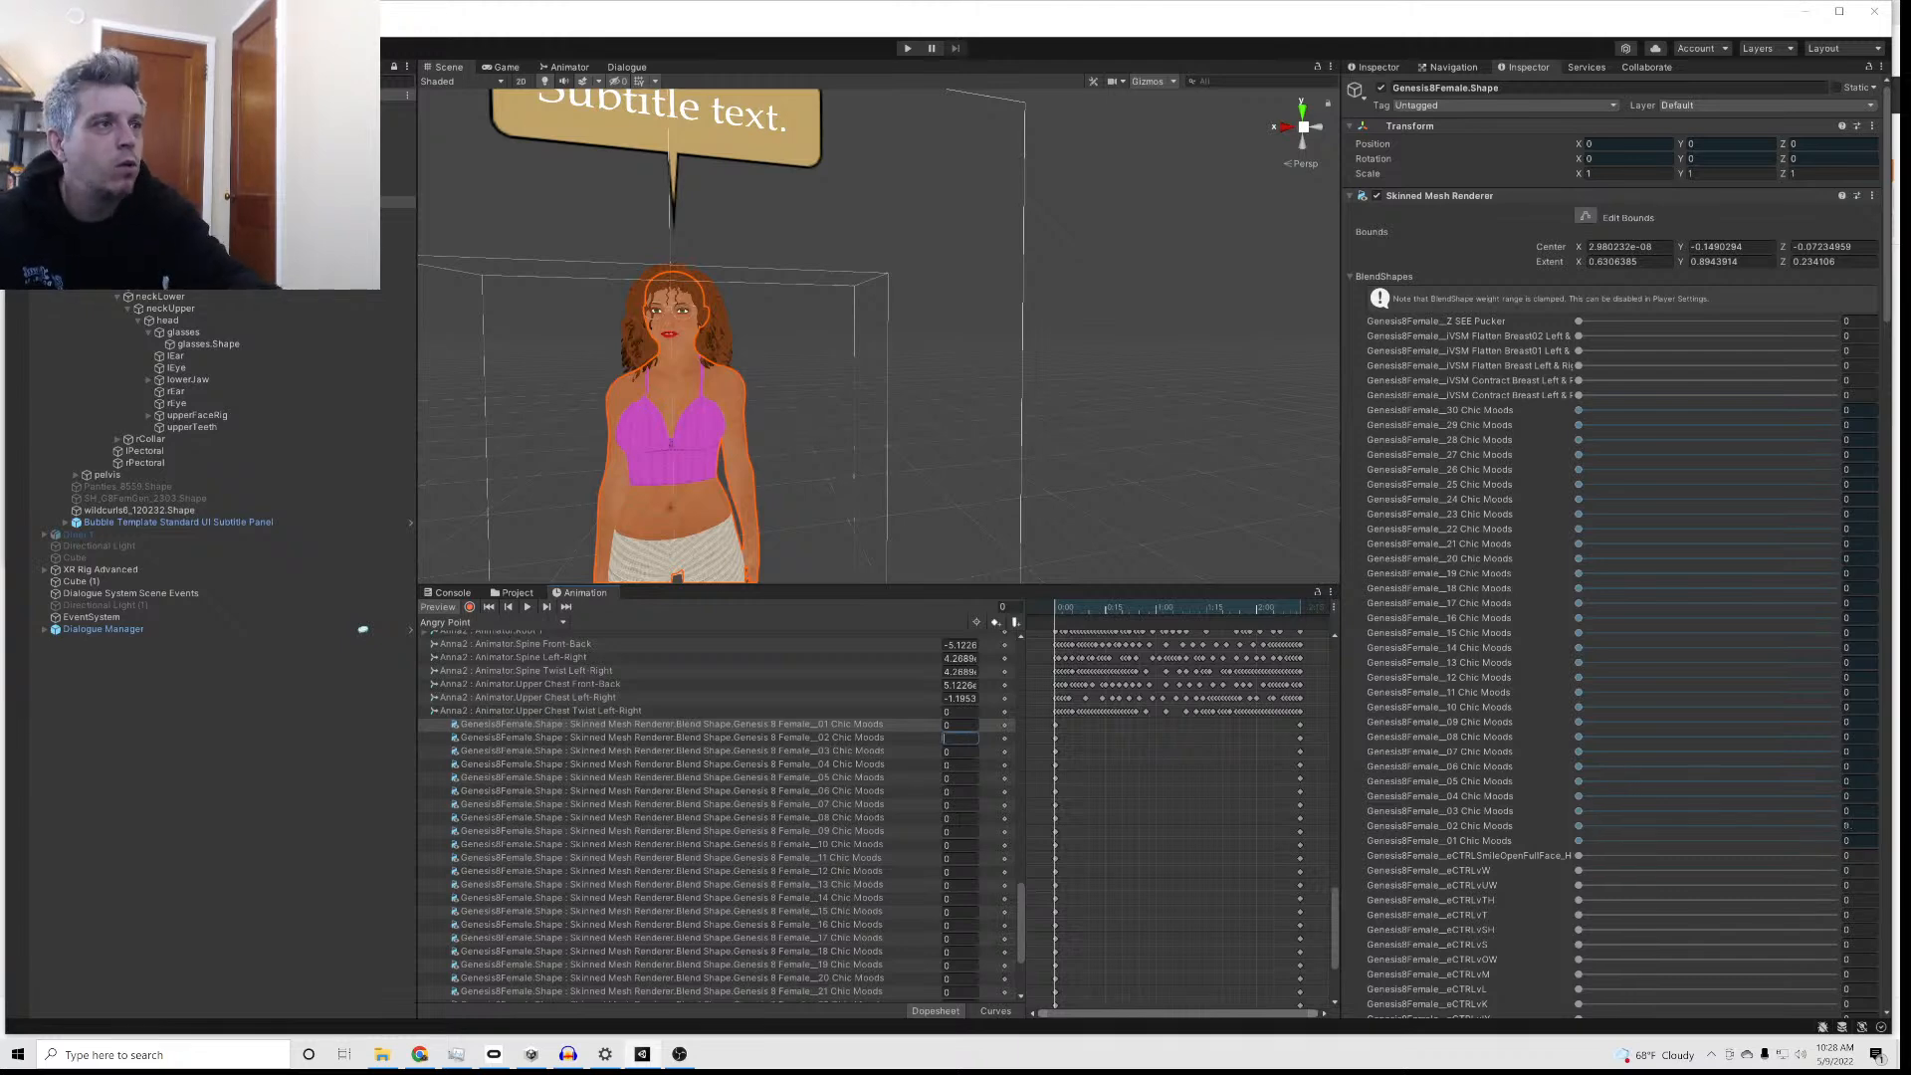
click(959, 751)
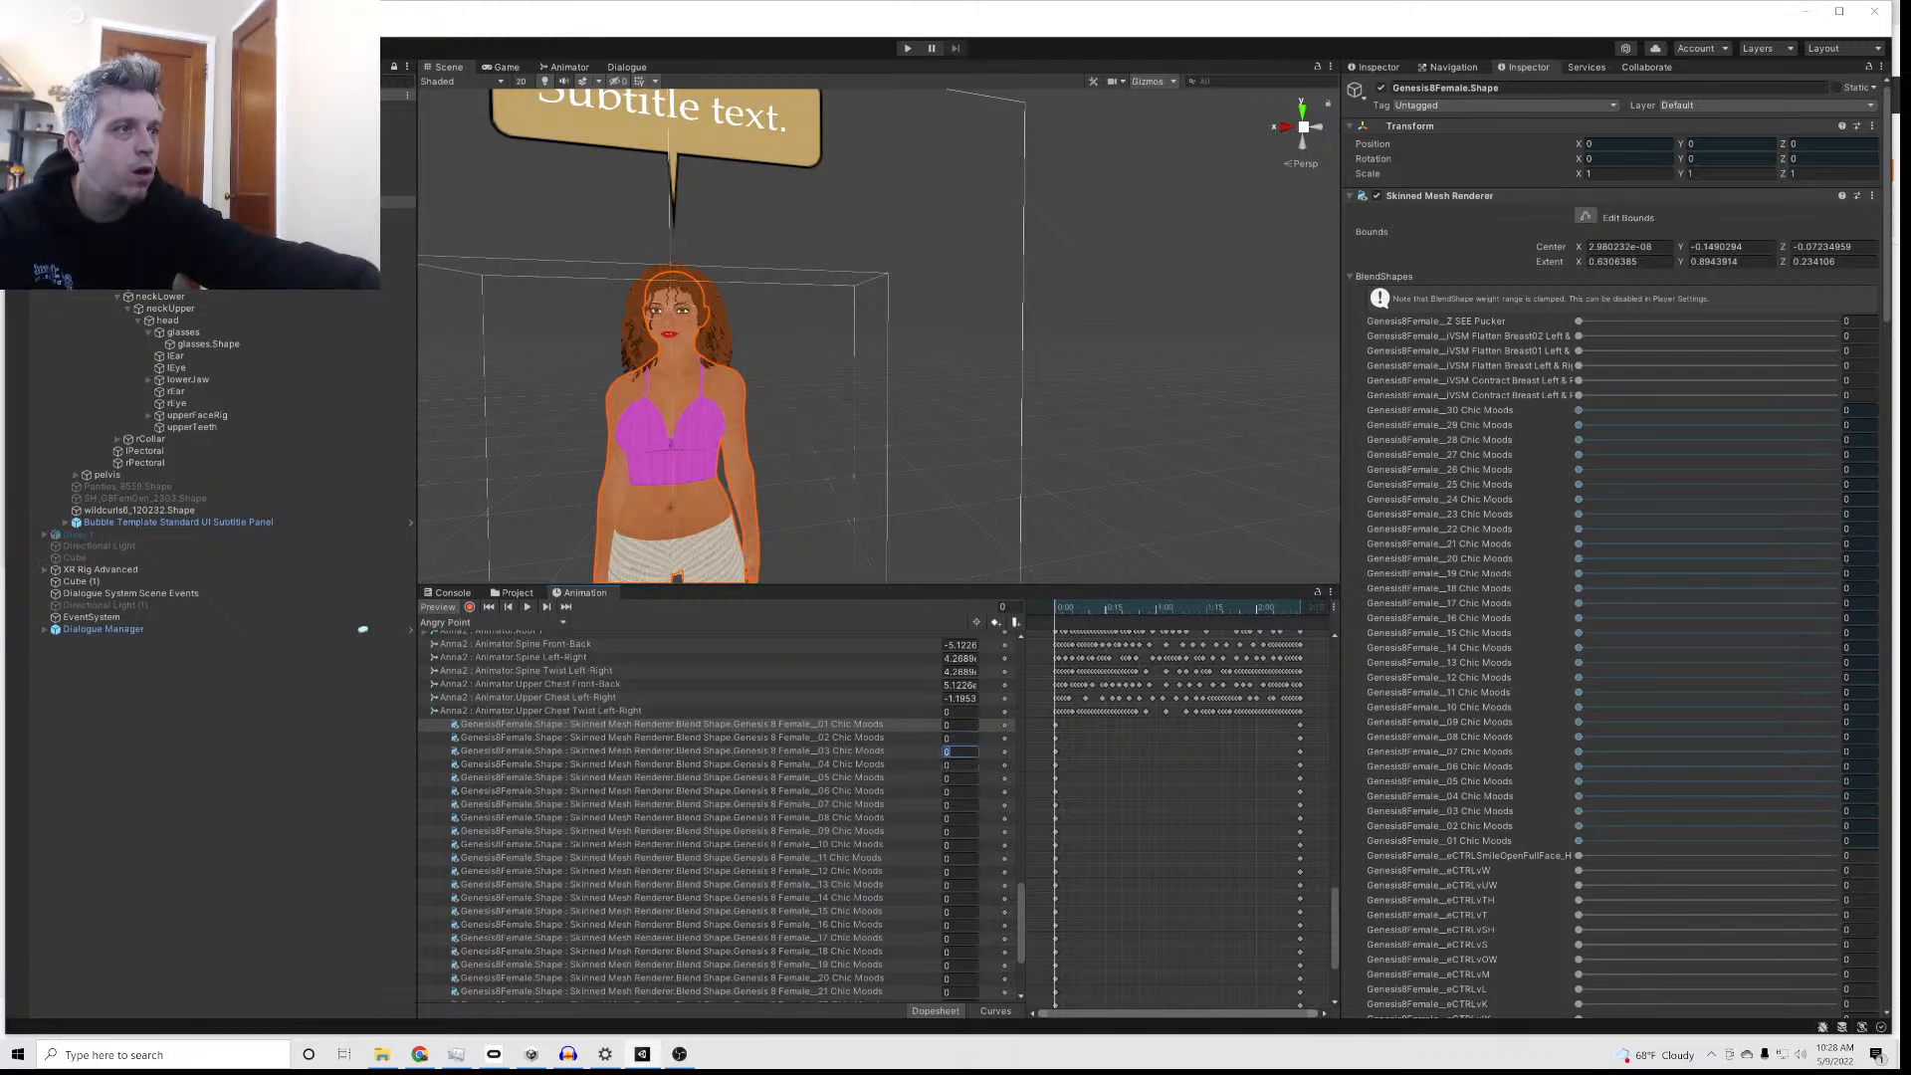
Step: Try the 03, 04 and 05 Chic Moods blend shapes at 100 one by one, clearing each value after checking the face
text(100)
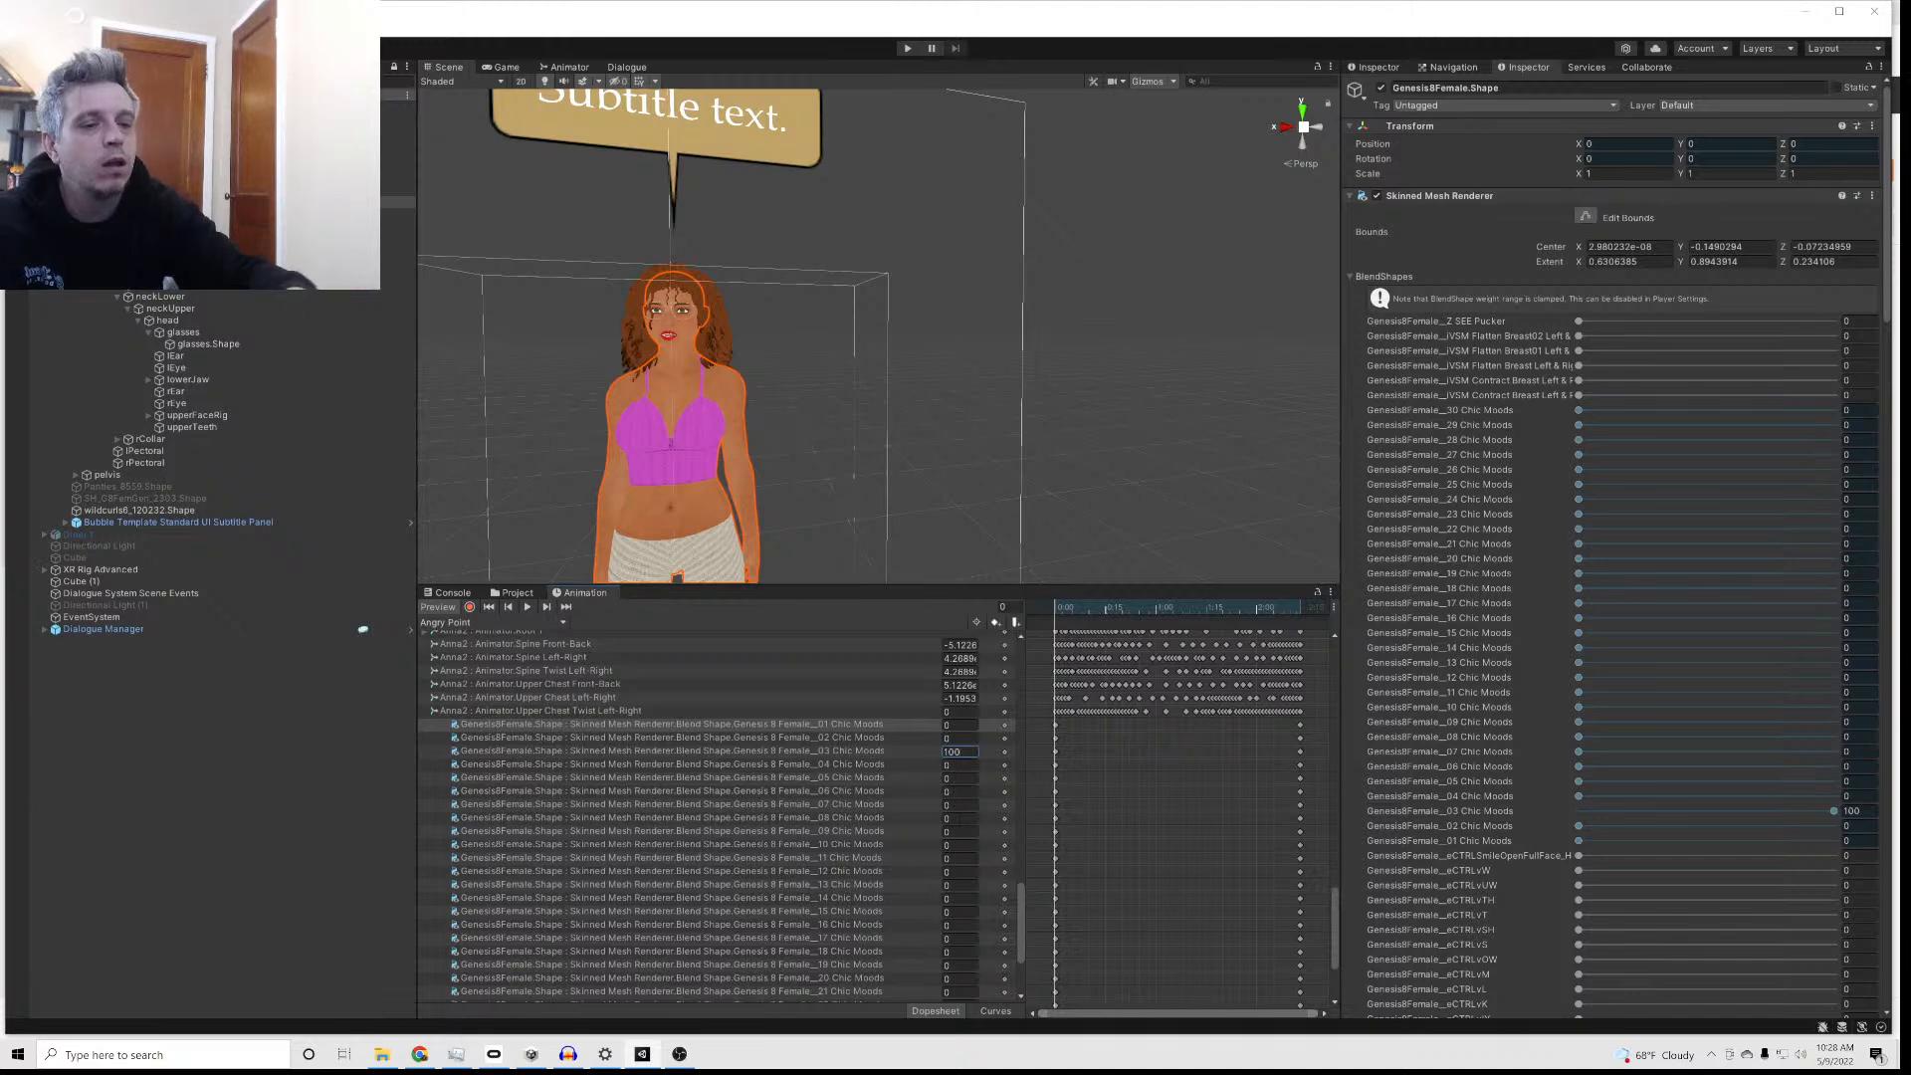
key(BackSpace)
key(BackSpace)
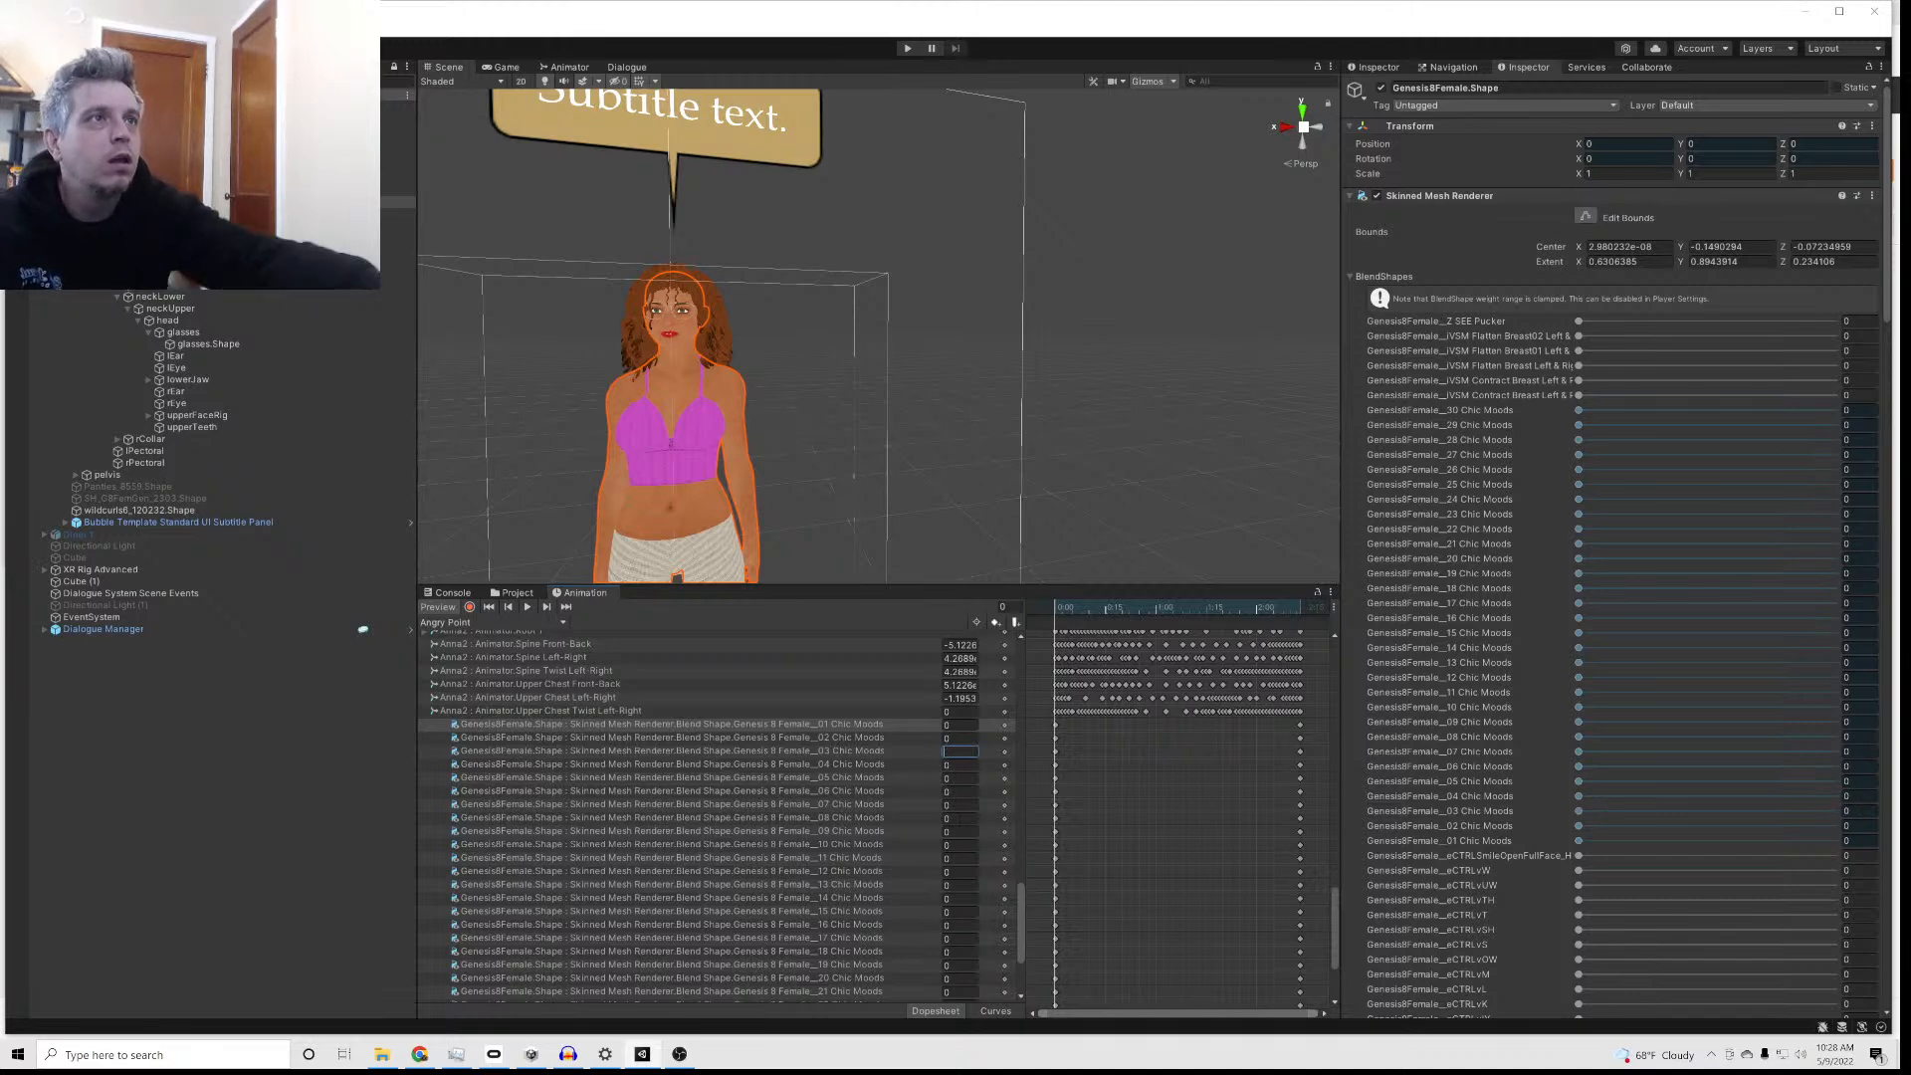
click(959, 765)
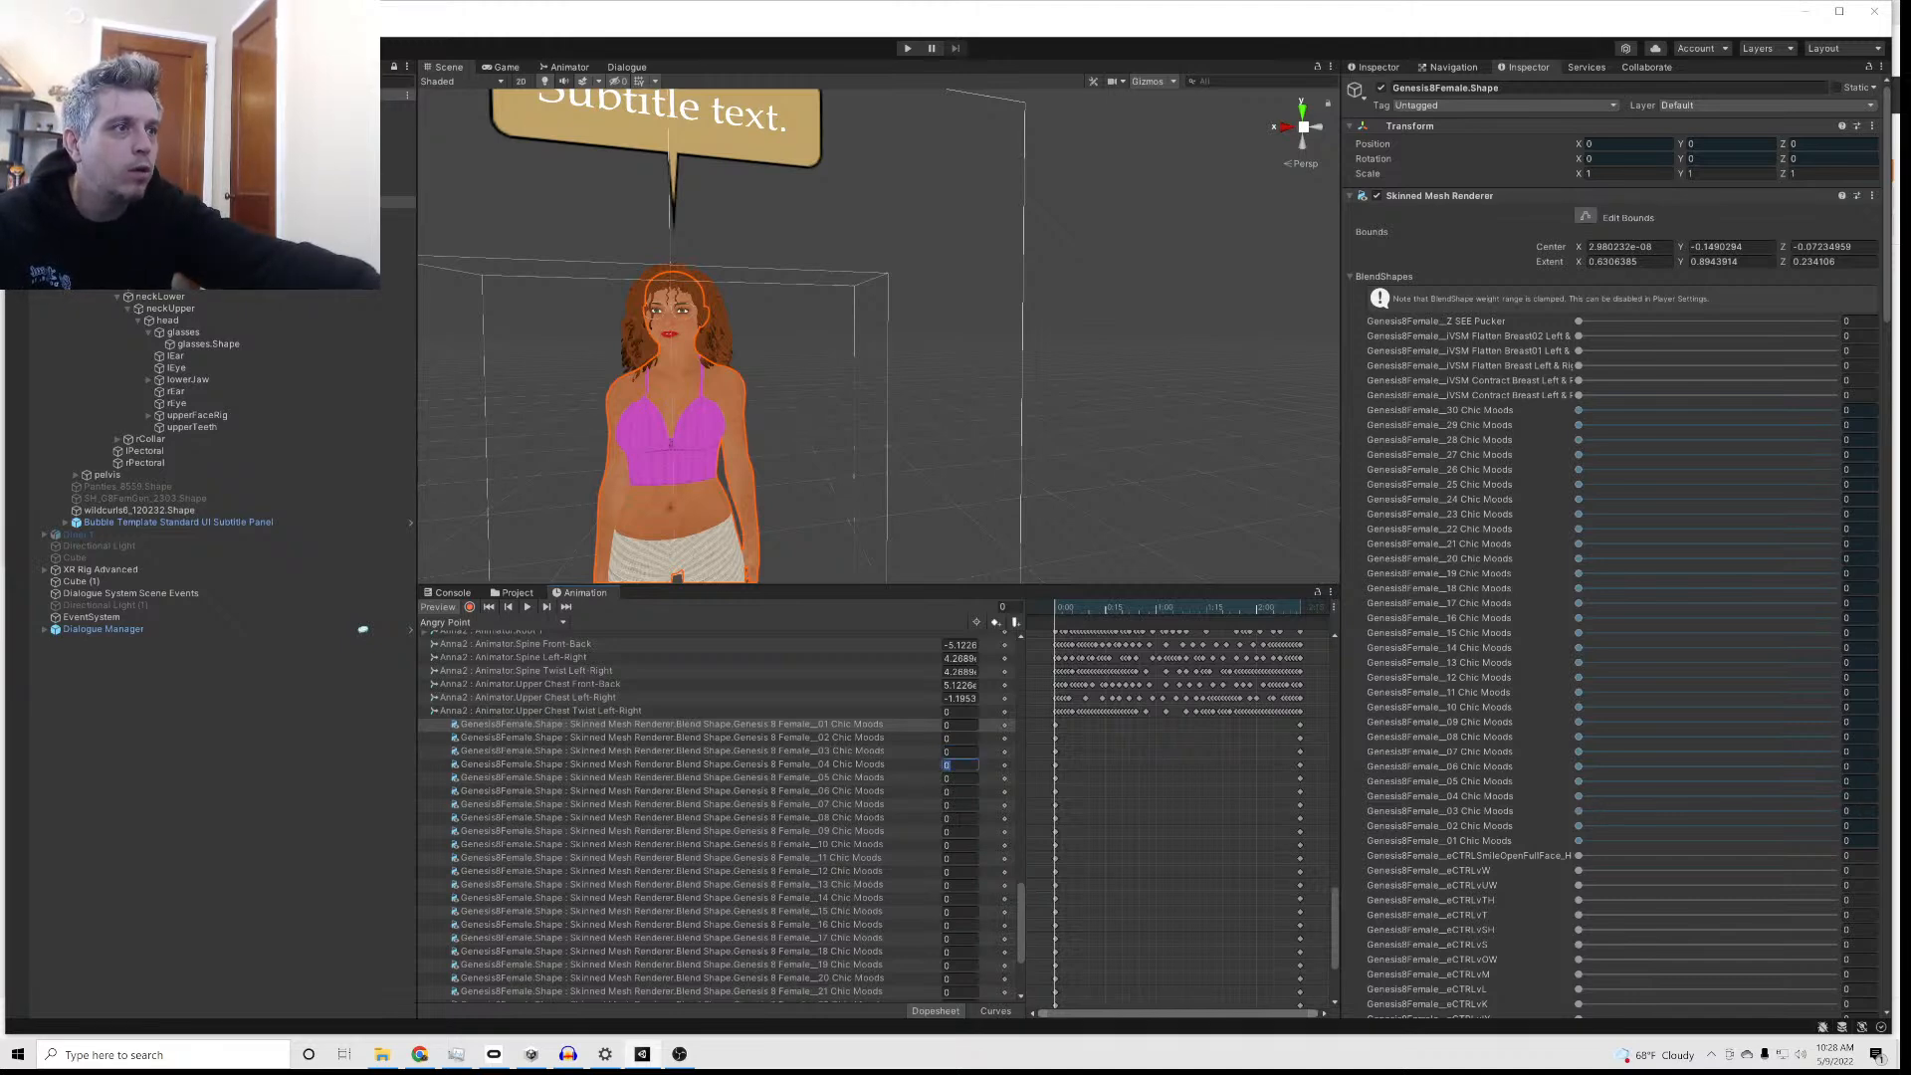
text(100)
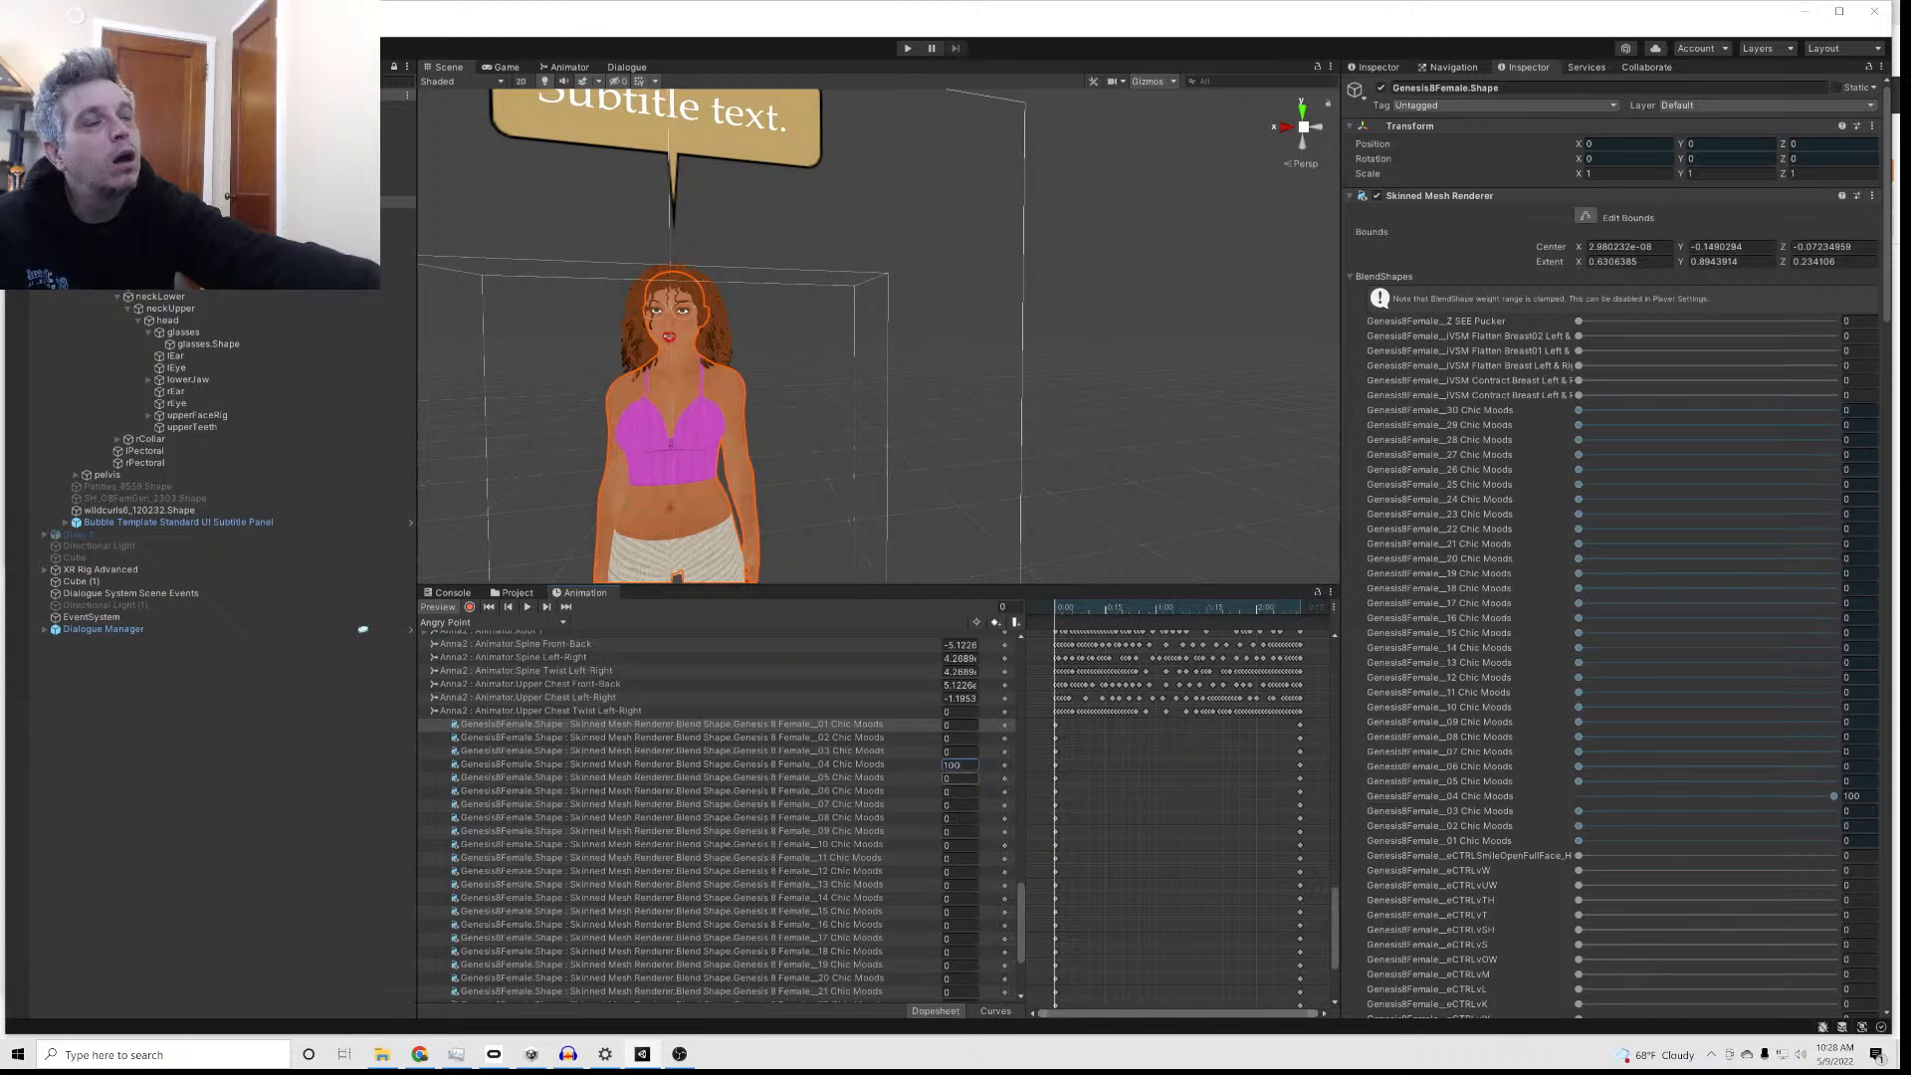
key(BackSpace)
key(BackSpace)
key(BackSpace)
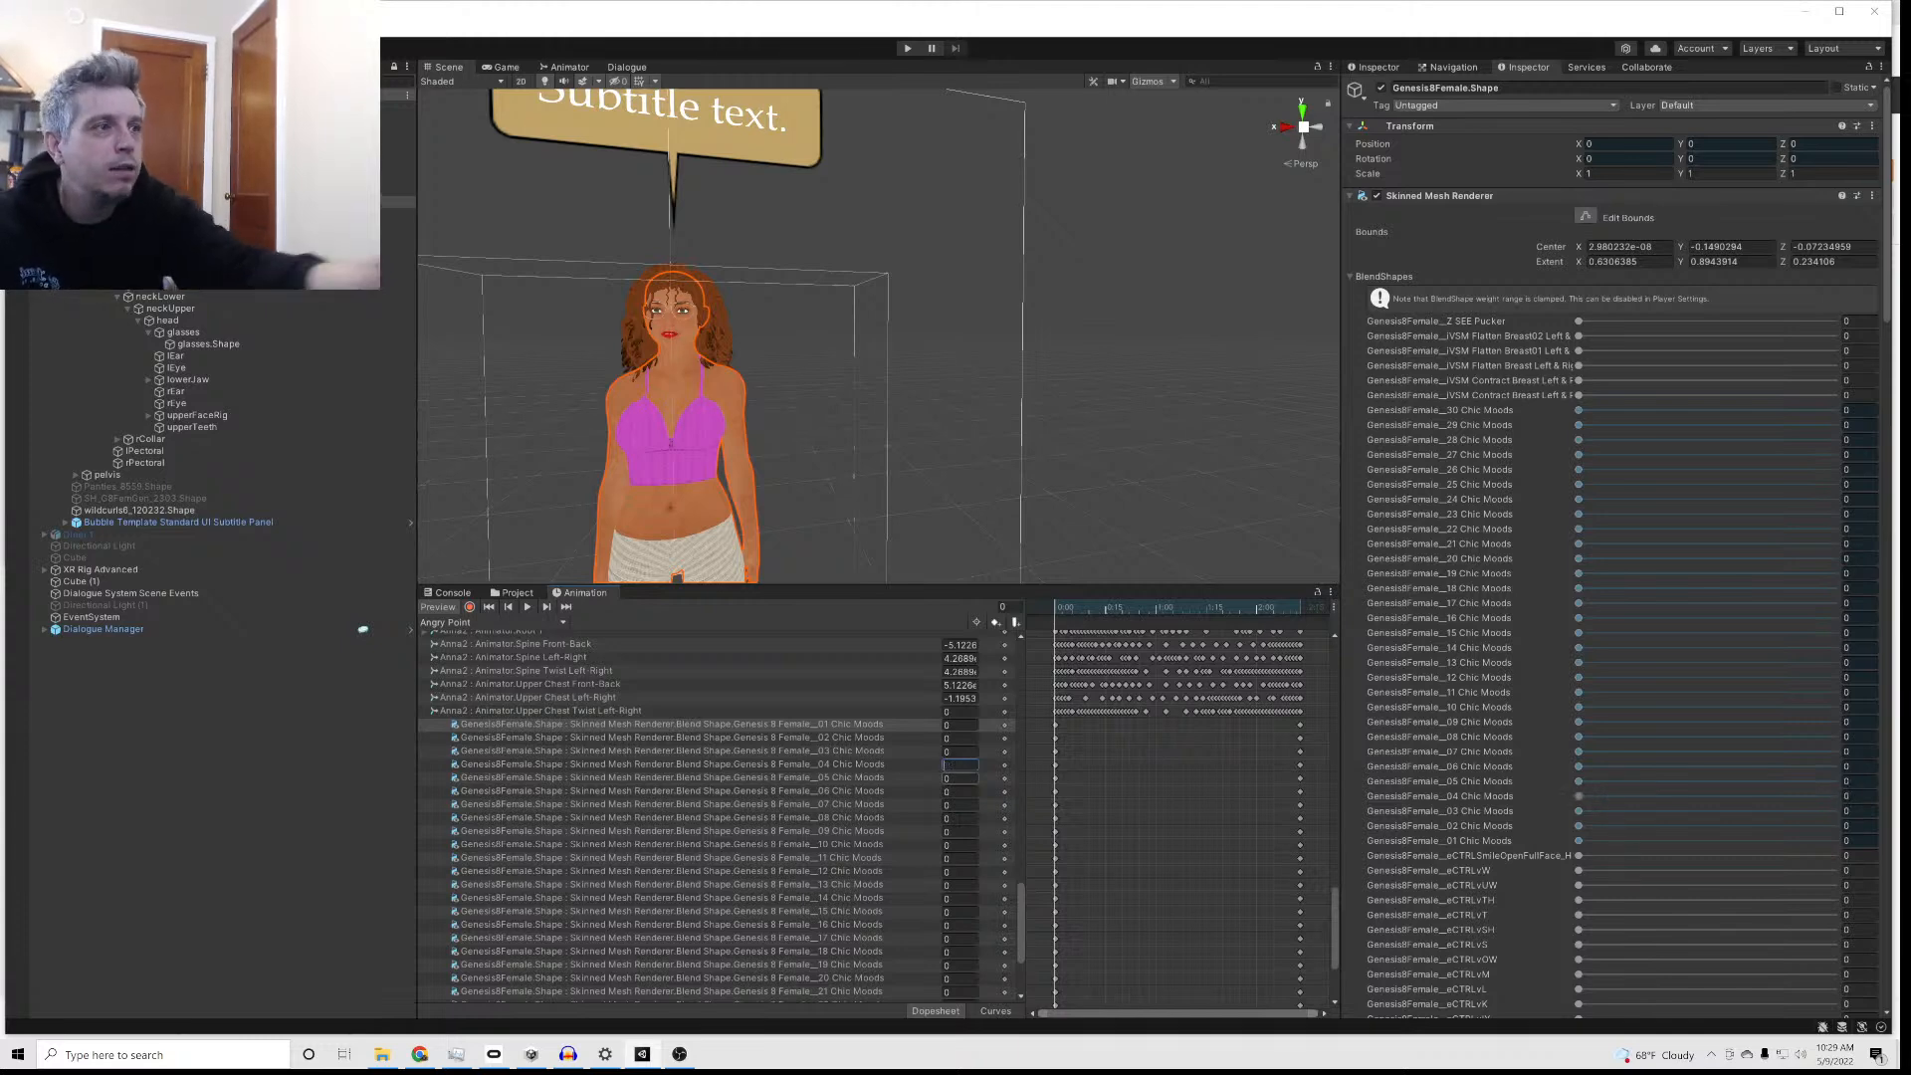
click(960, 778)
text(100)
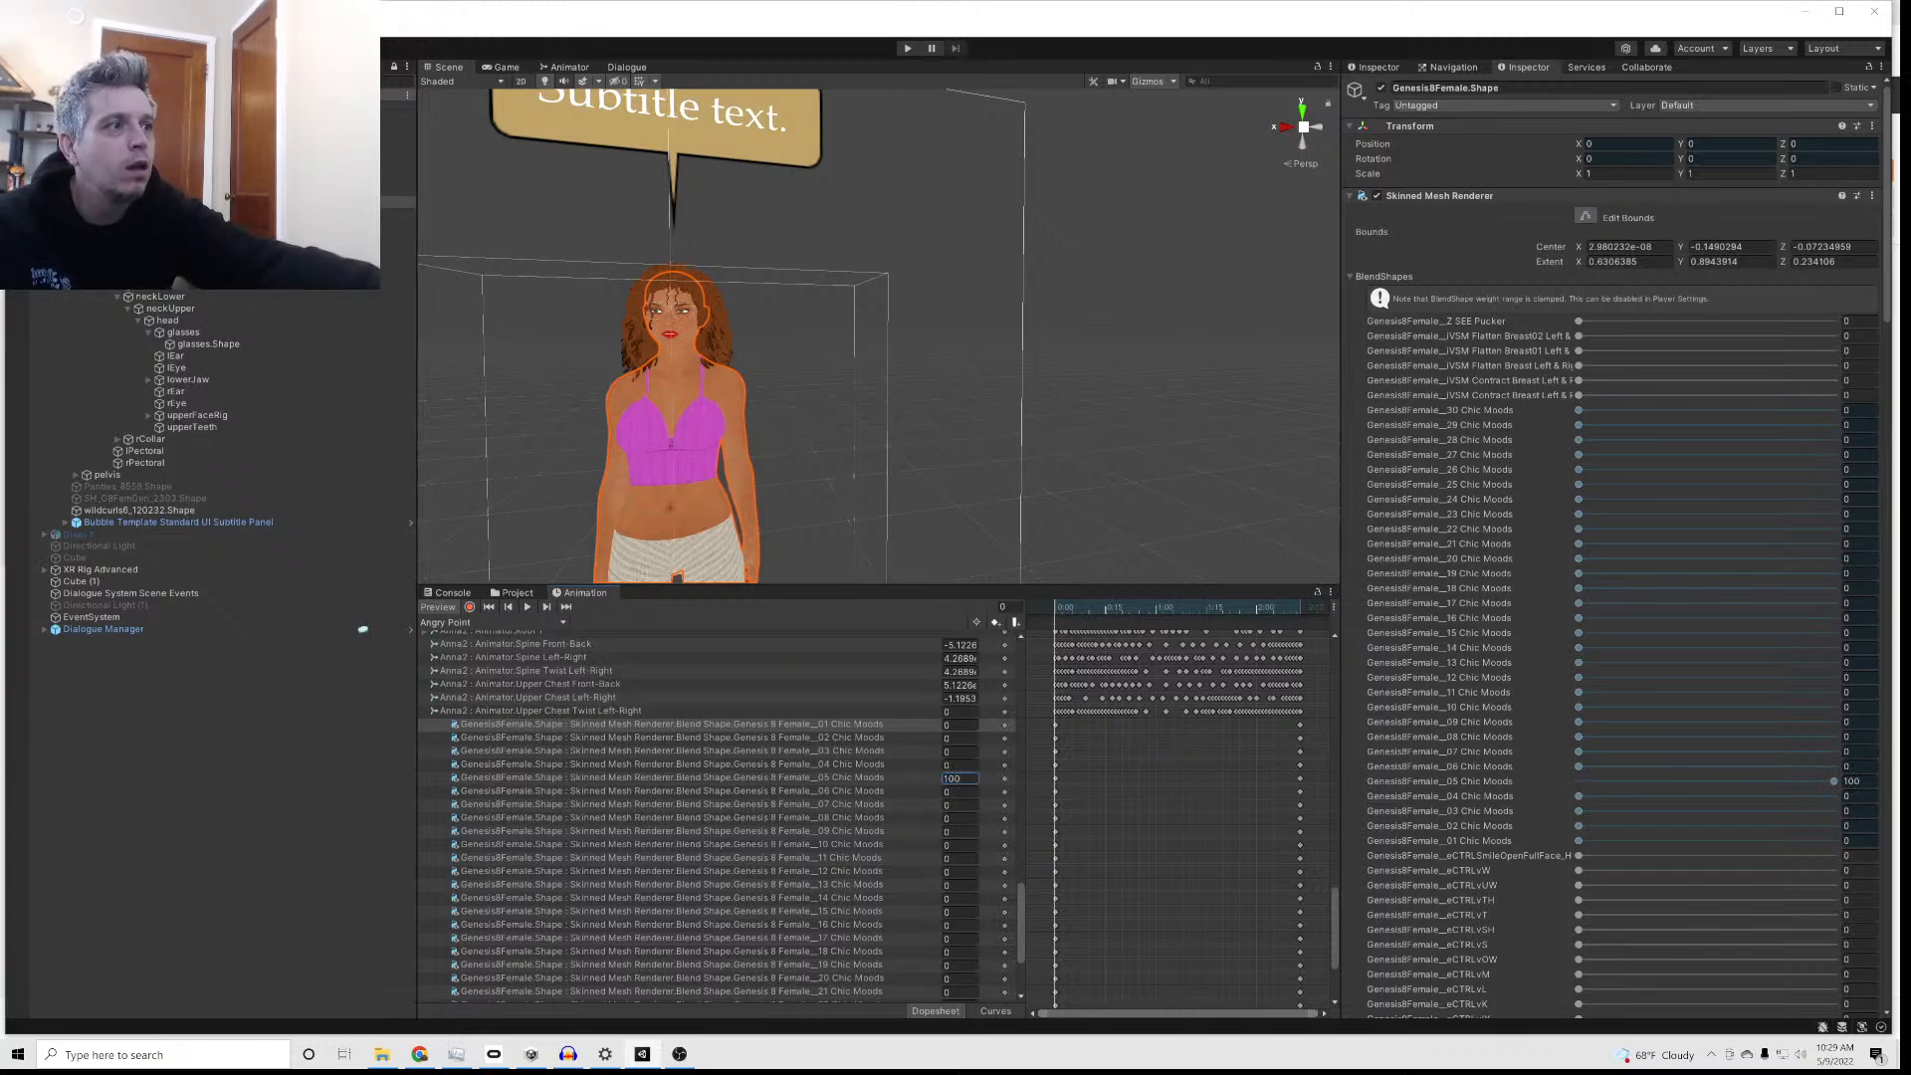
key(BackSpace)
Step: Set the 02 Chic Moods blend shape to 100 at frames 0 and 73 of the Angry Point clip, and preview the animation
click(961, 739)
text(100)
click(1194, 870)
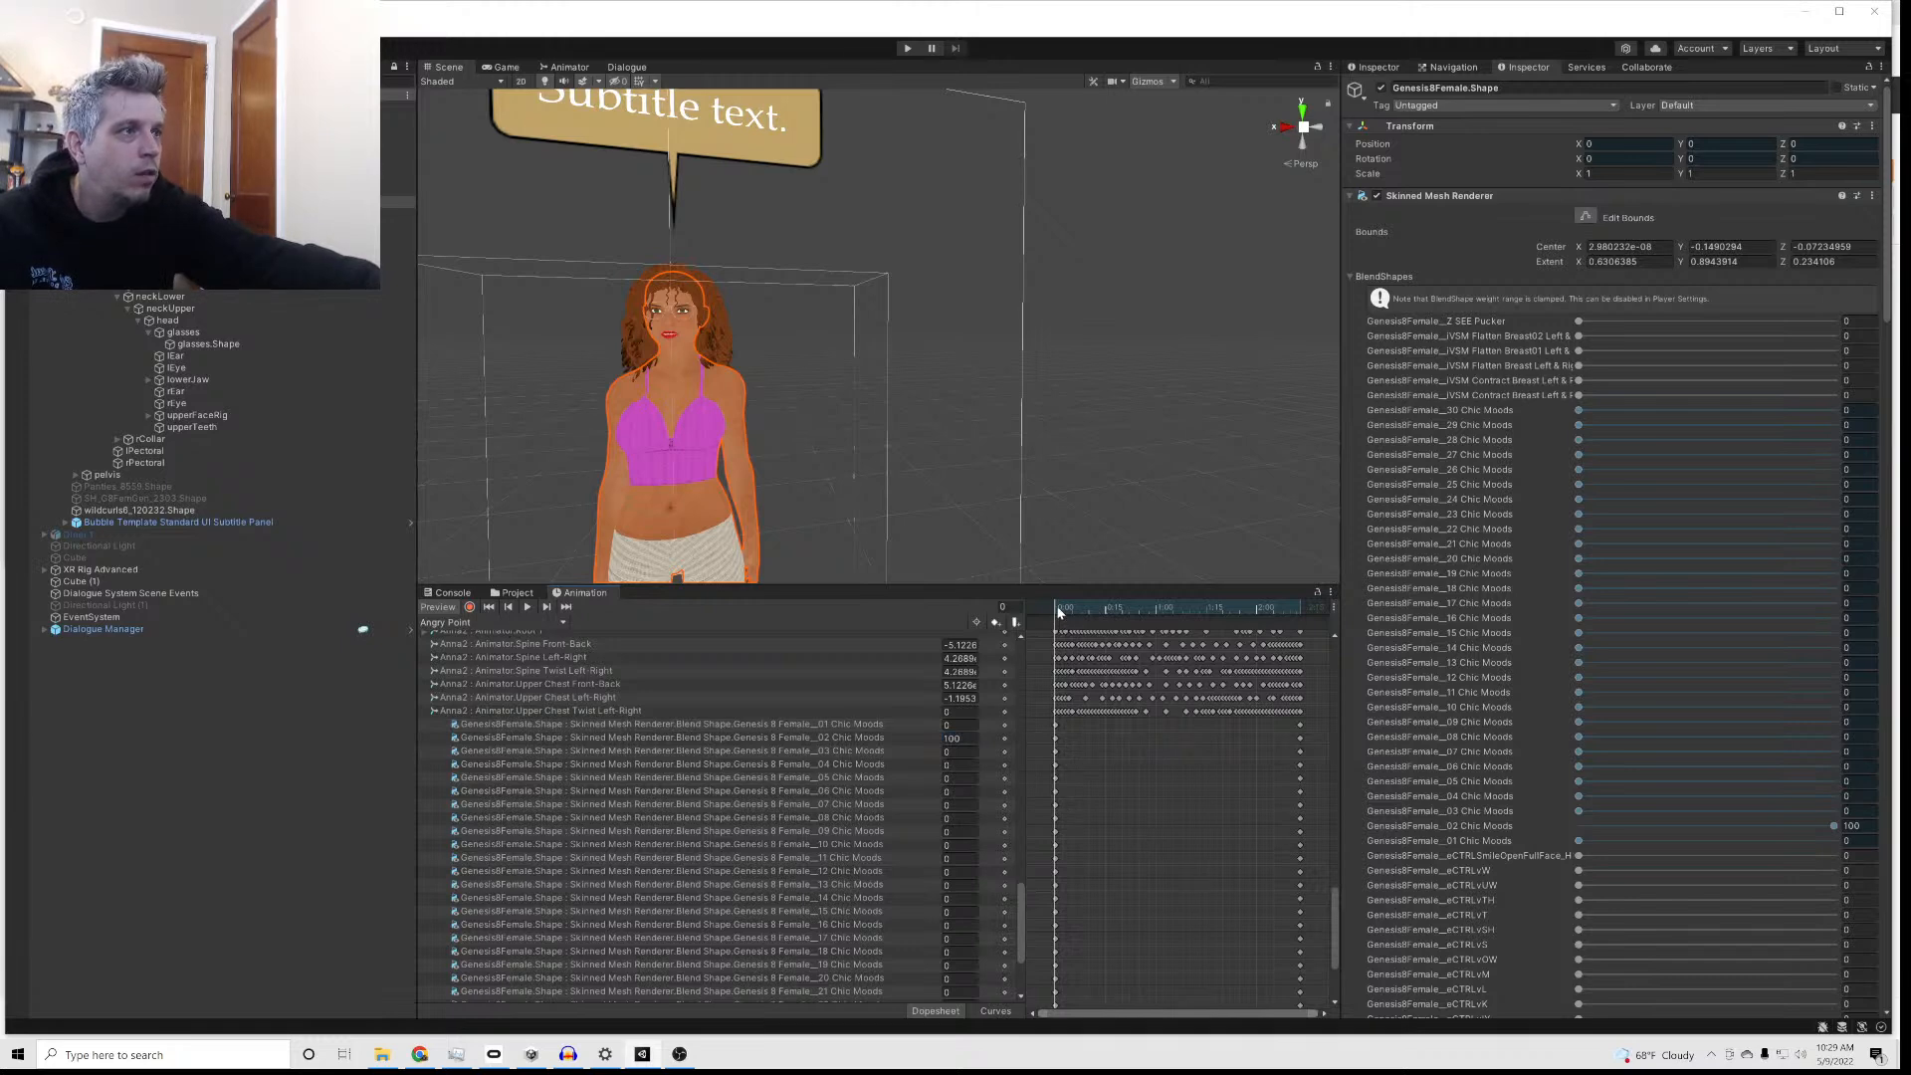
drag(1058, 611, 1302, 658)
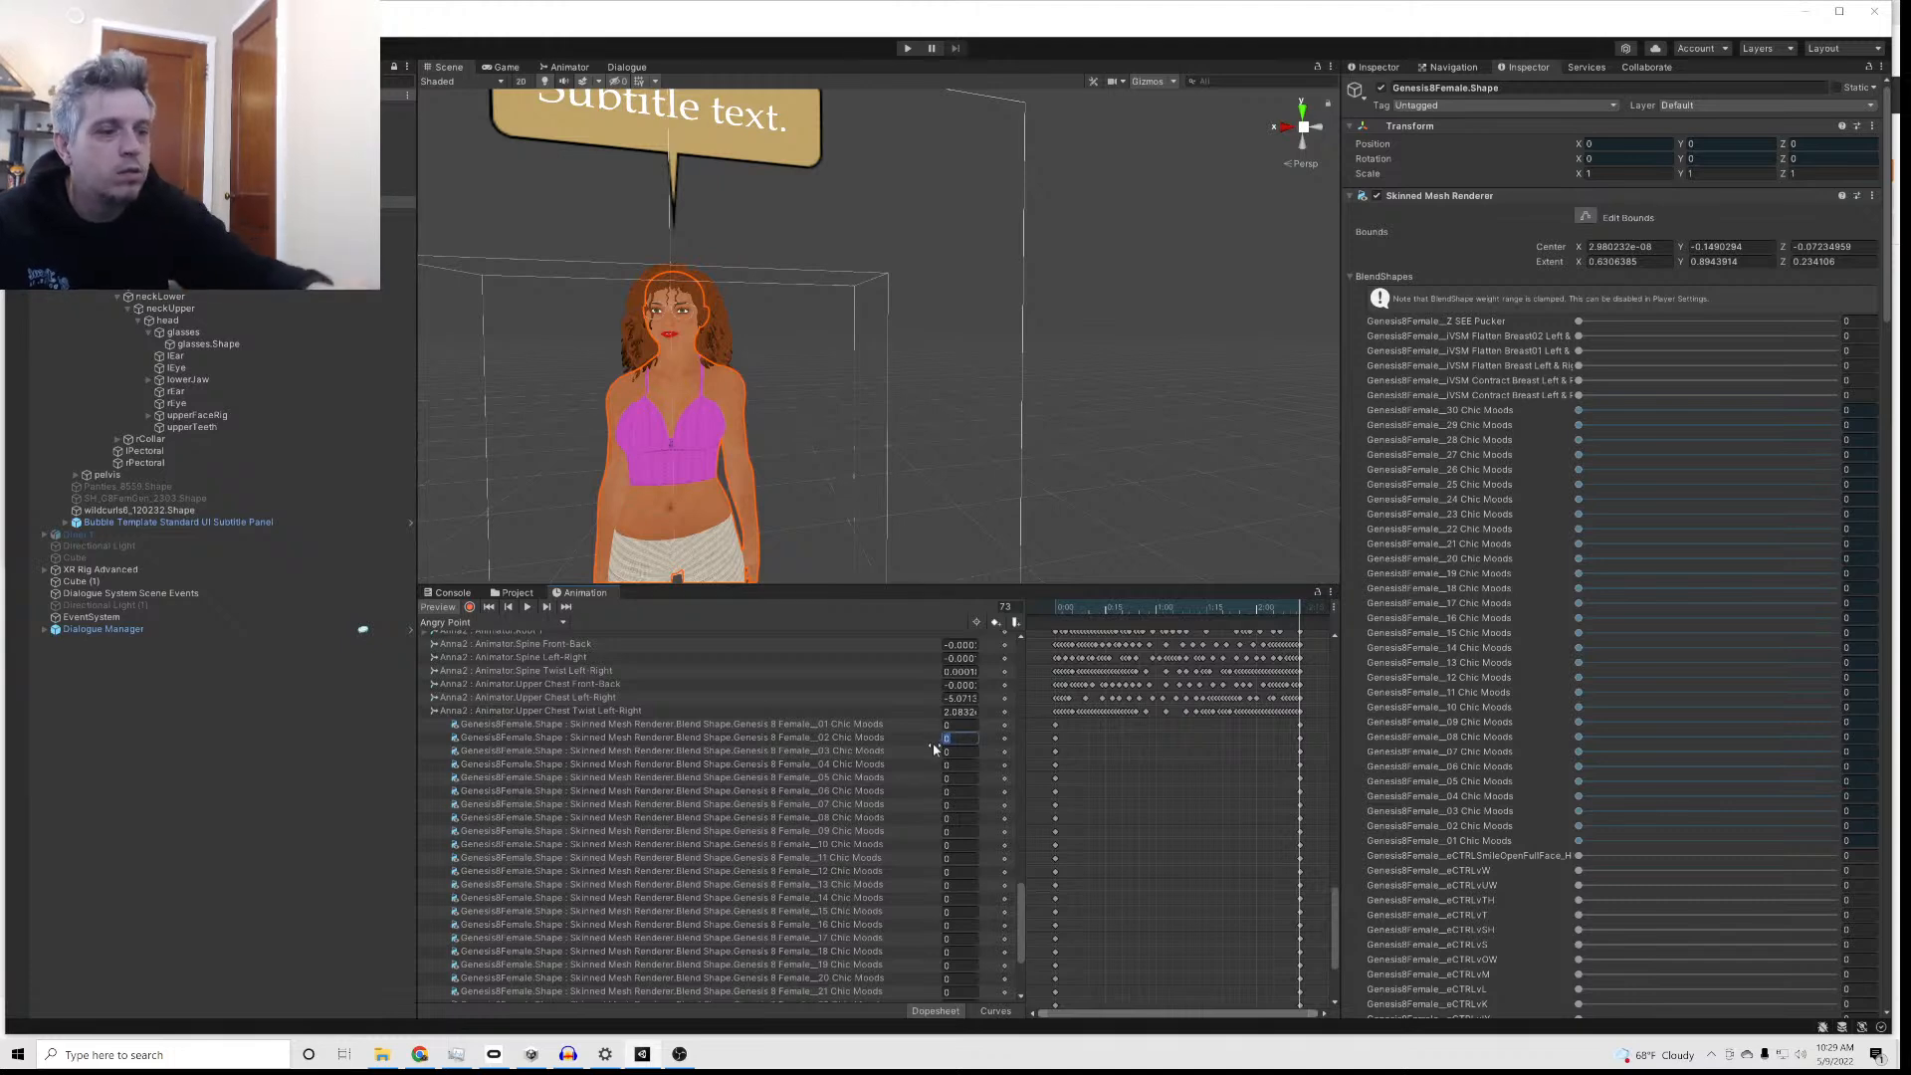
text(100)
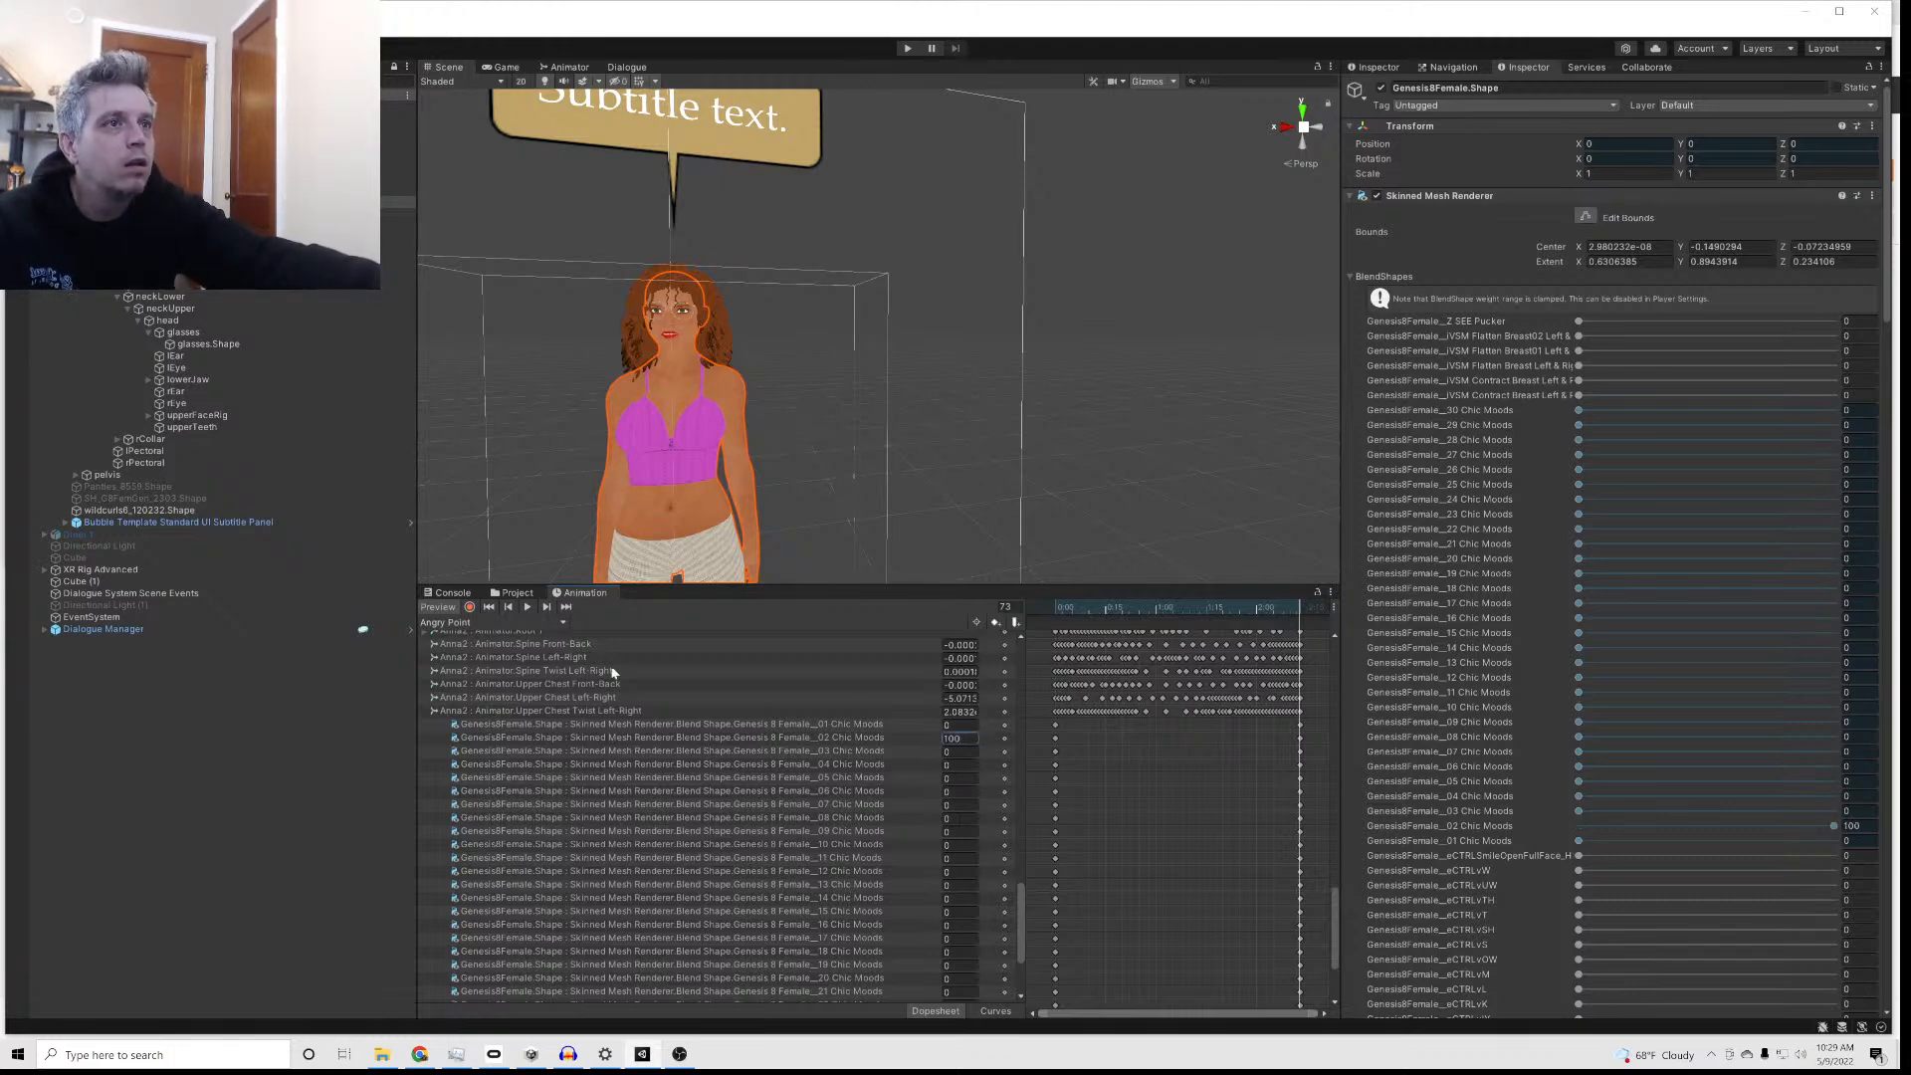
click(529, 606)
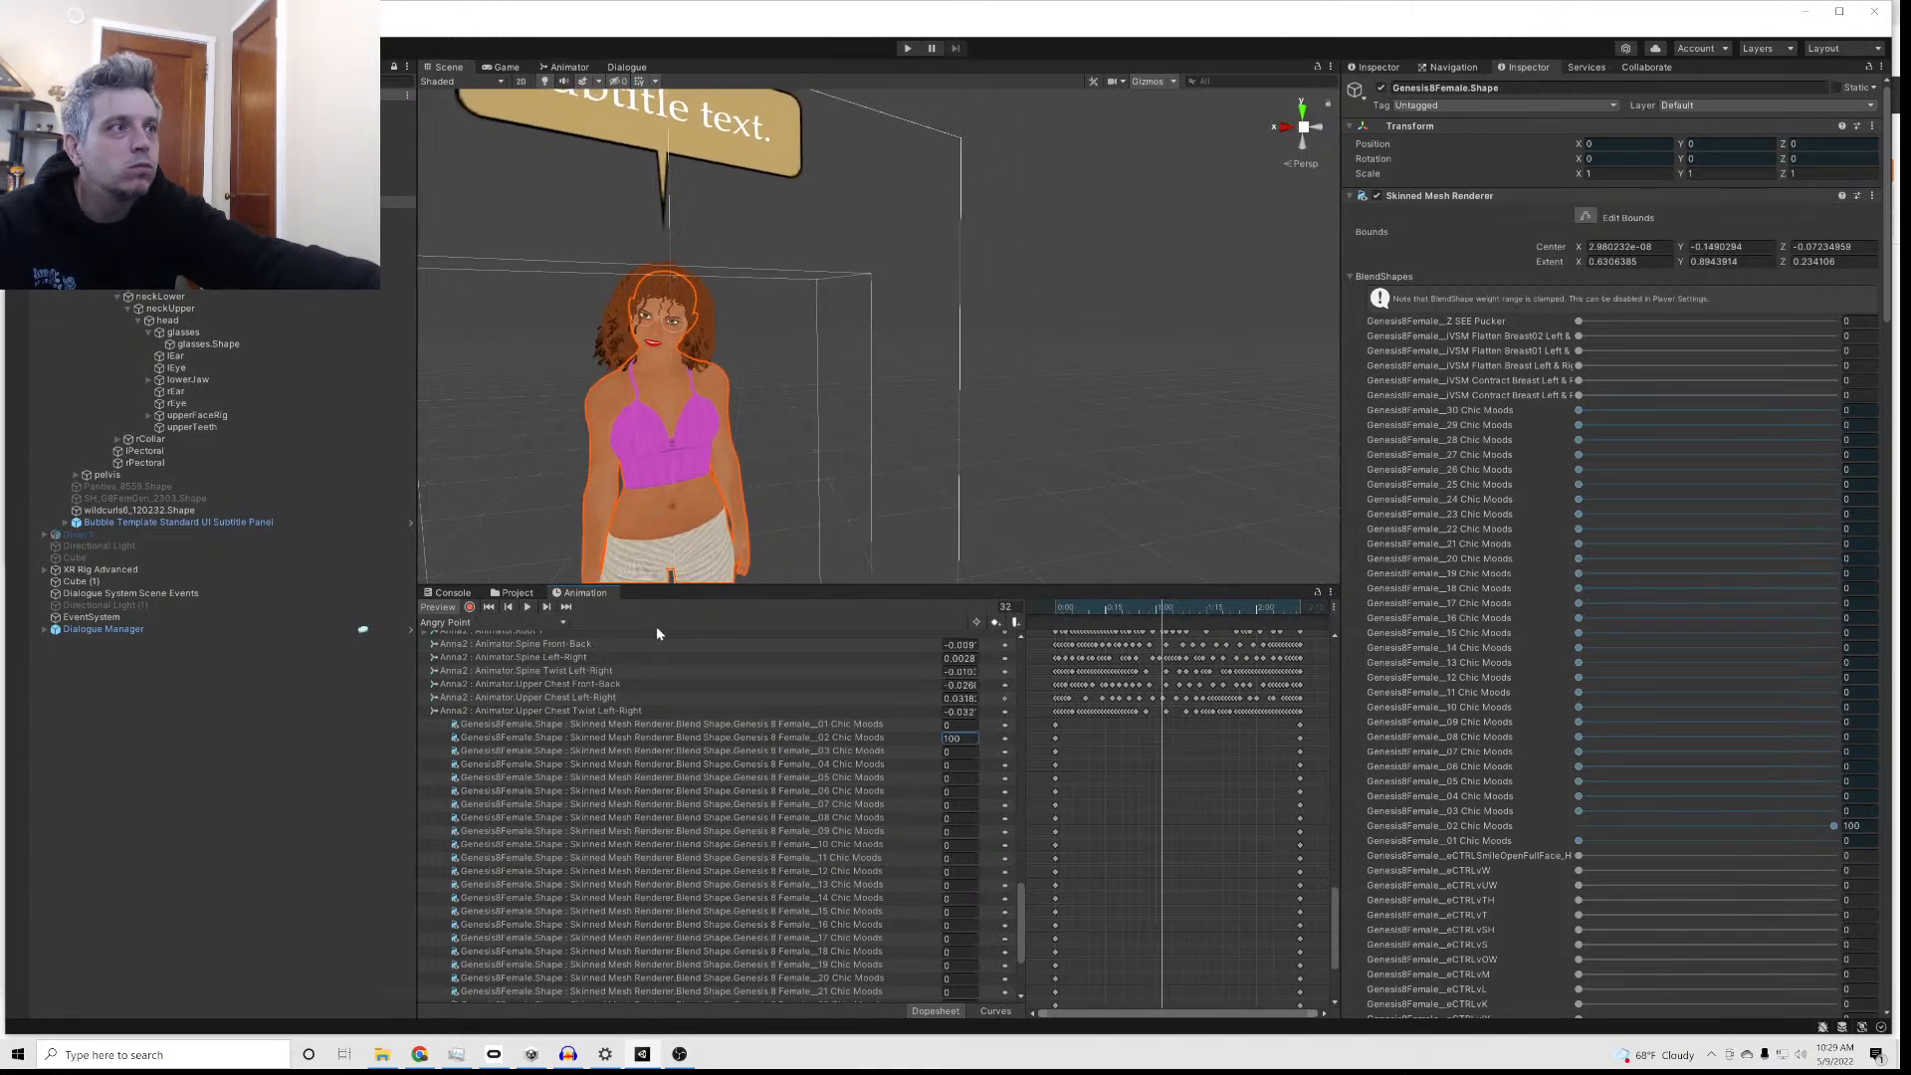
drag(1169, 609, 1057, 612)
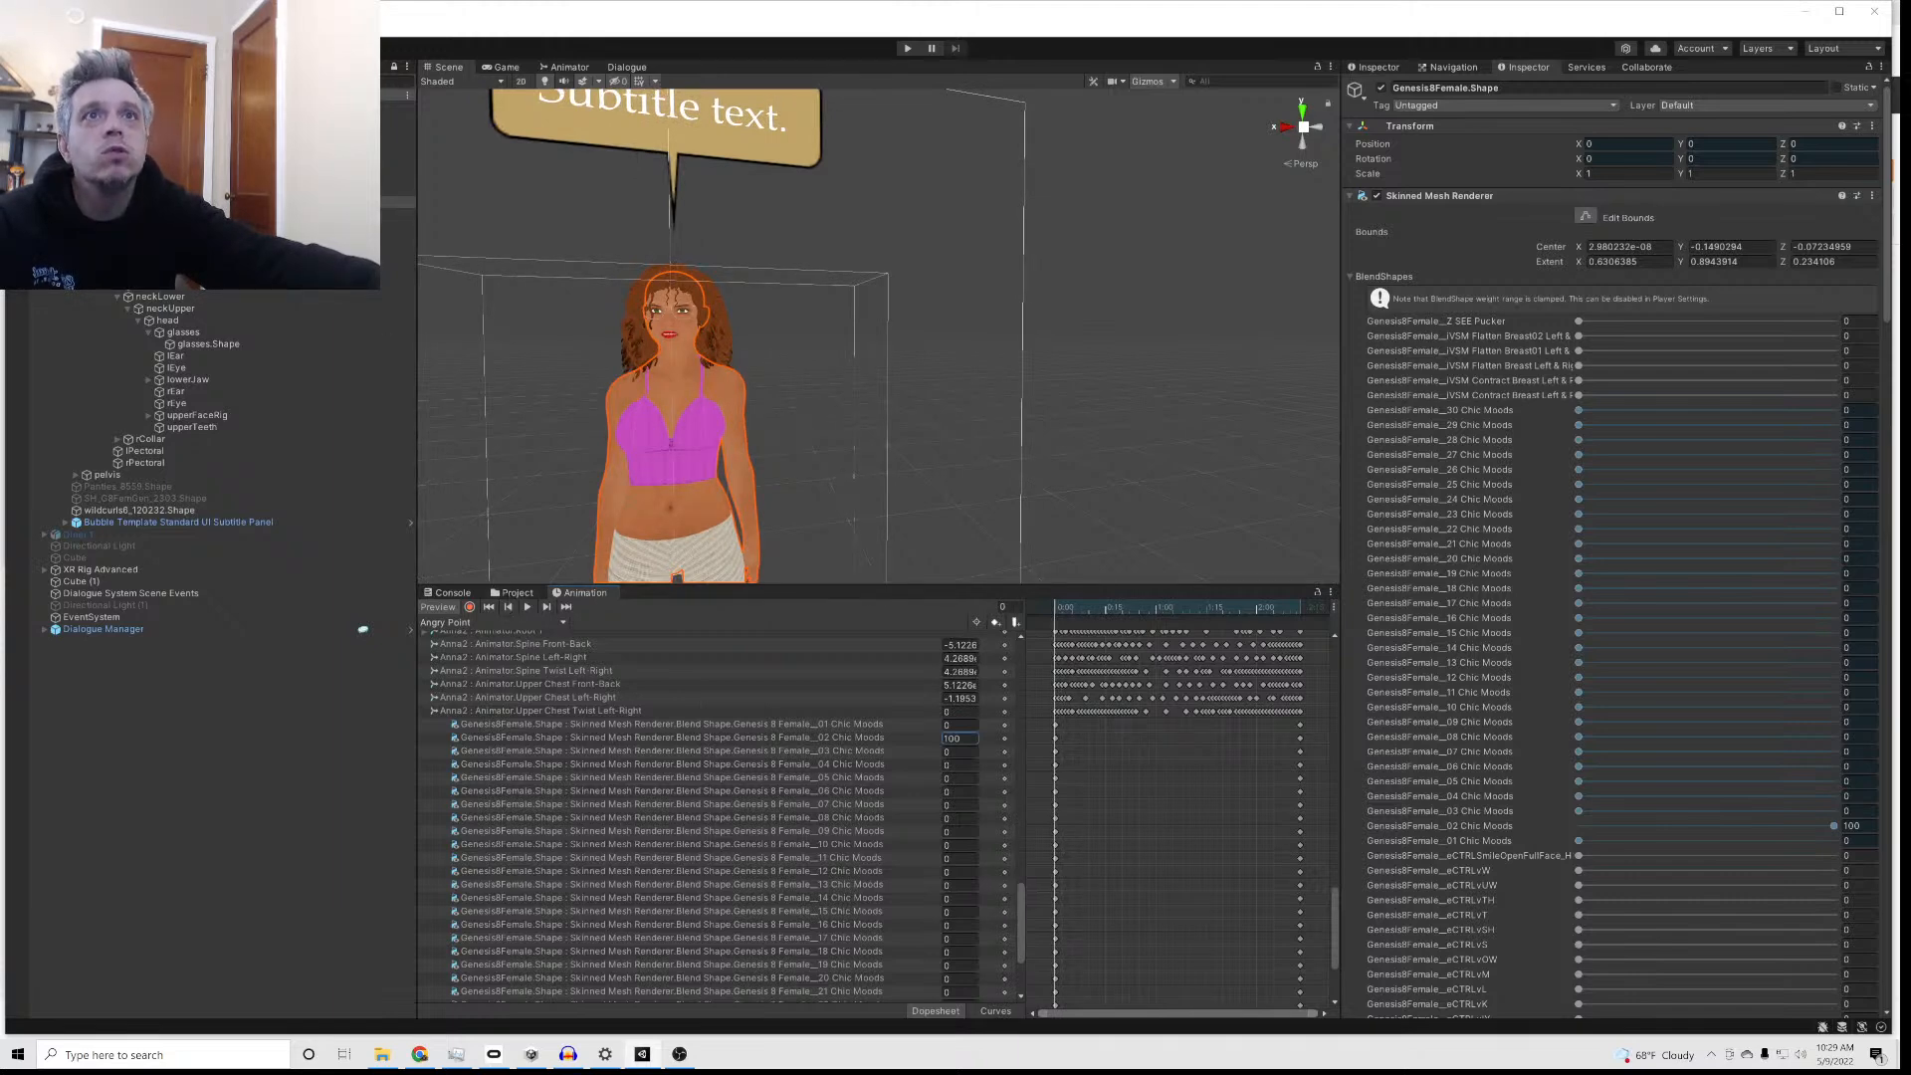
Step: Switch to the Angry Gesture clip and add the 01 to 30 Chic Moods blend shapes of Genesis8Female.Shape as animated properties
click(485, 627)
click(481, 643)
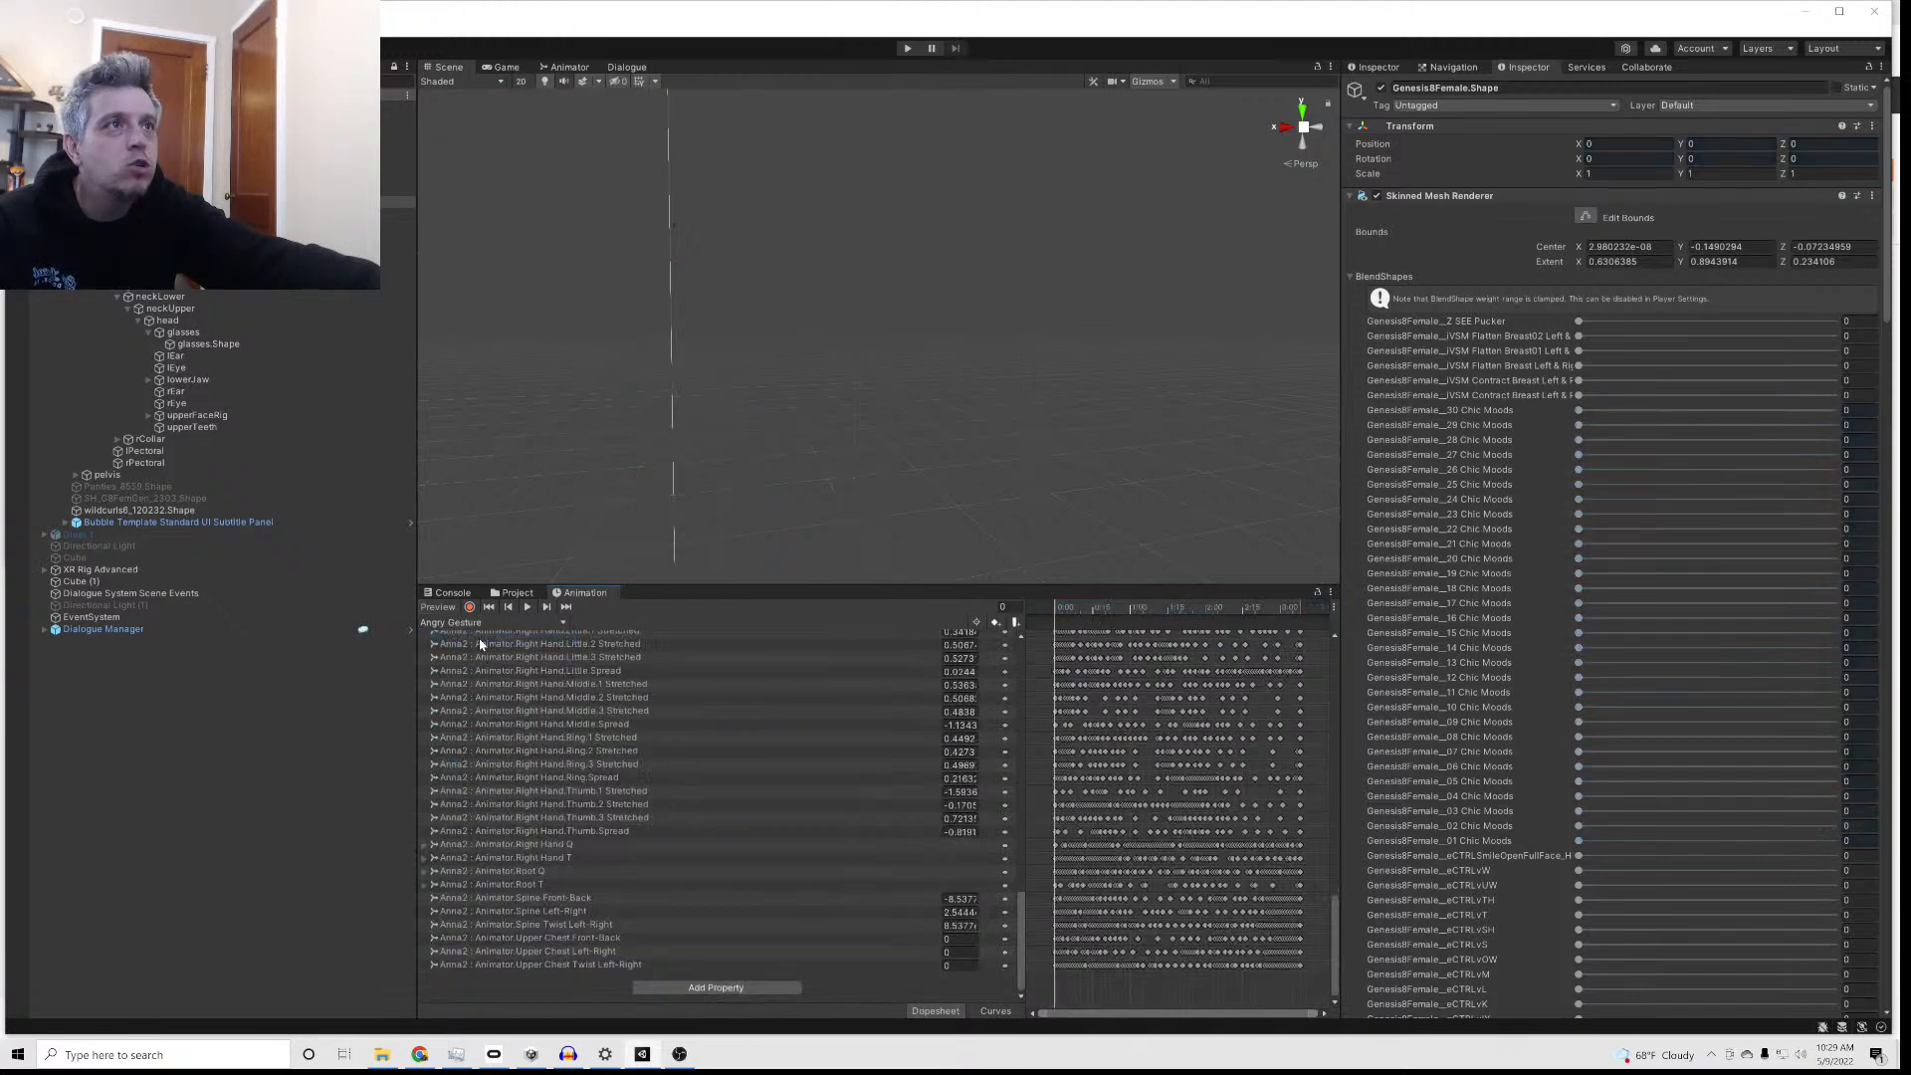
click(715, 987)
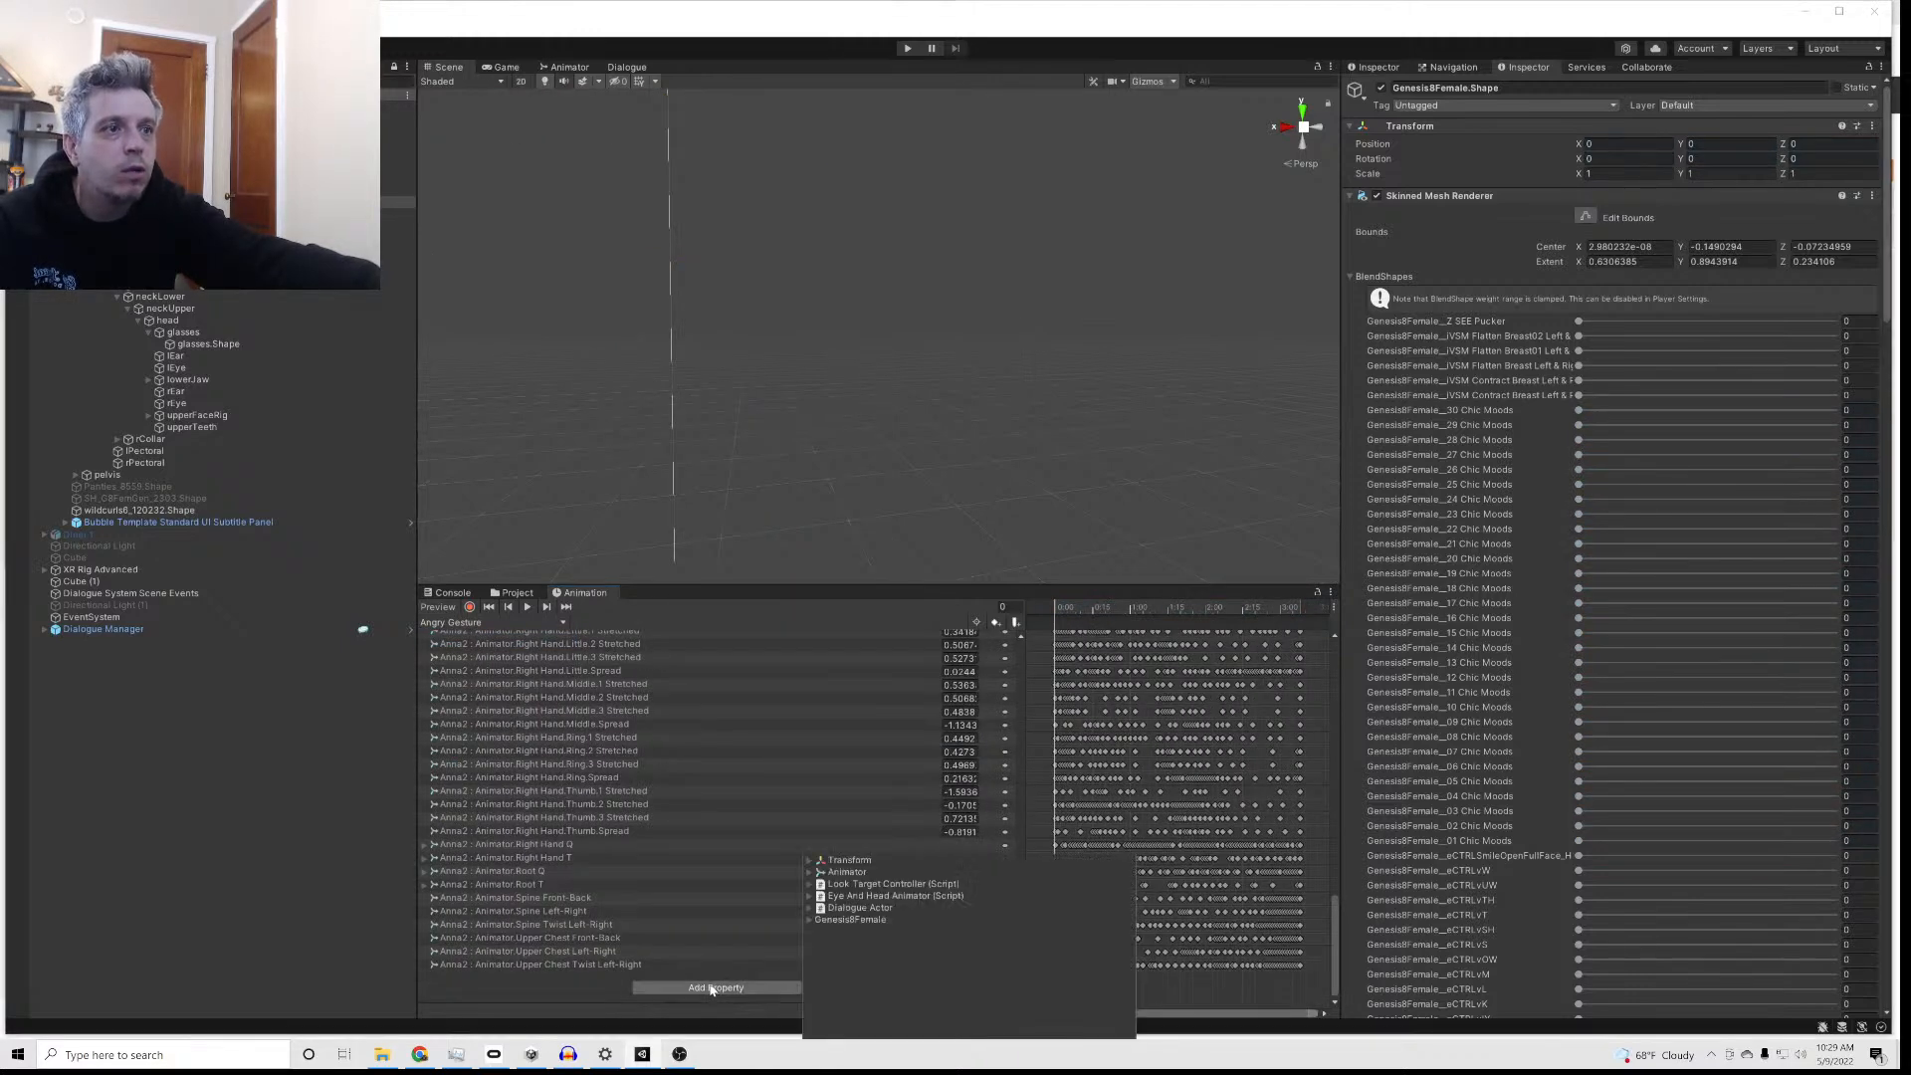
click(810, 920)
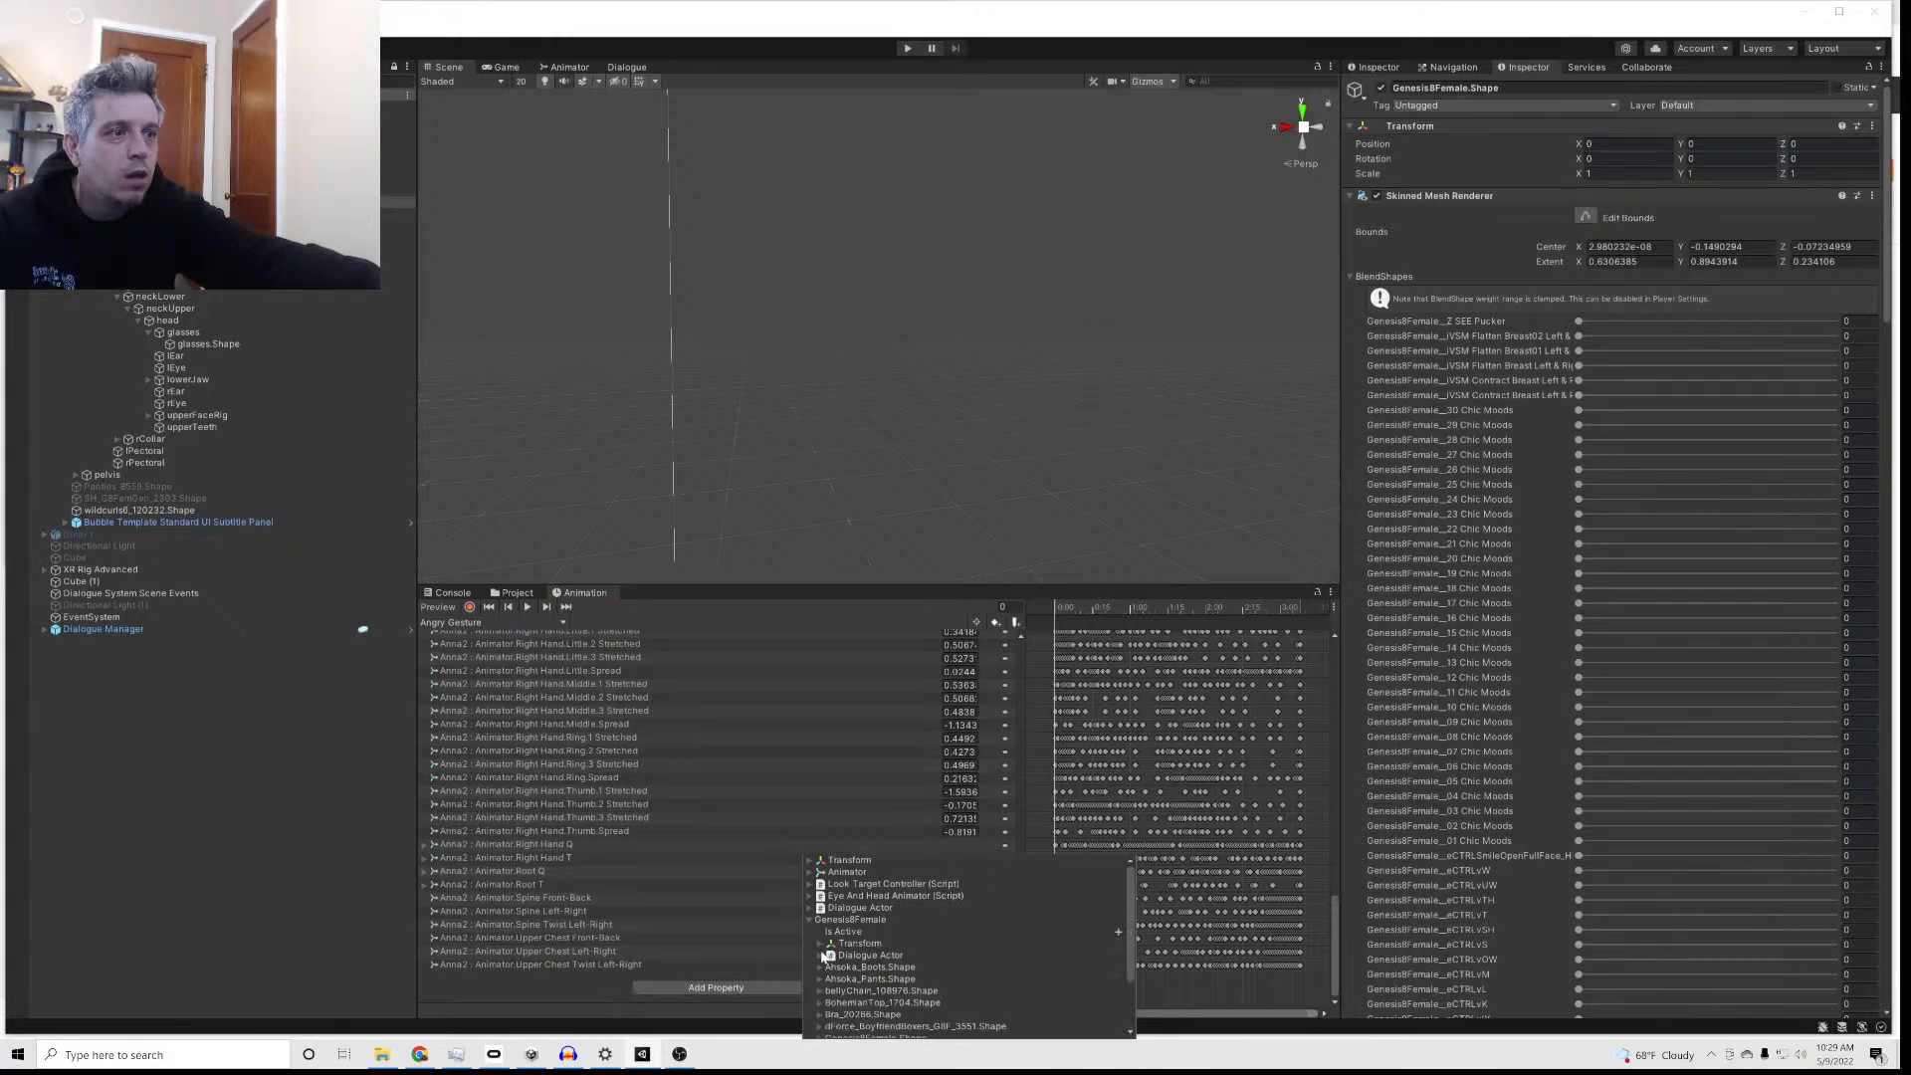
scroll(827, 993, down, 2)
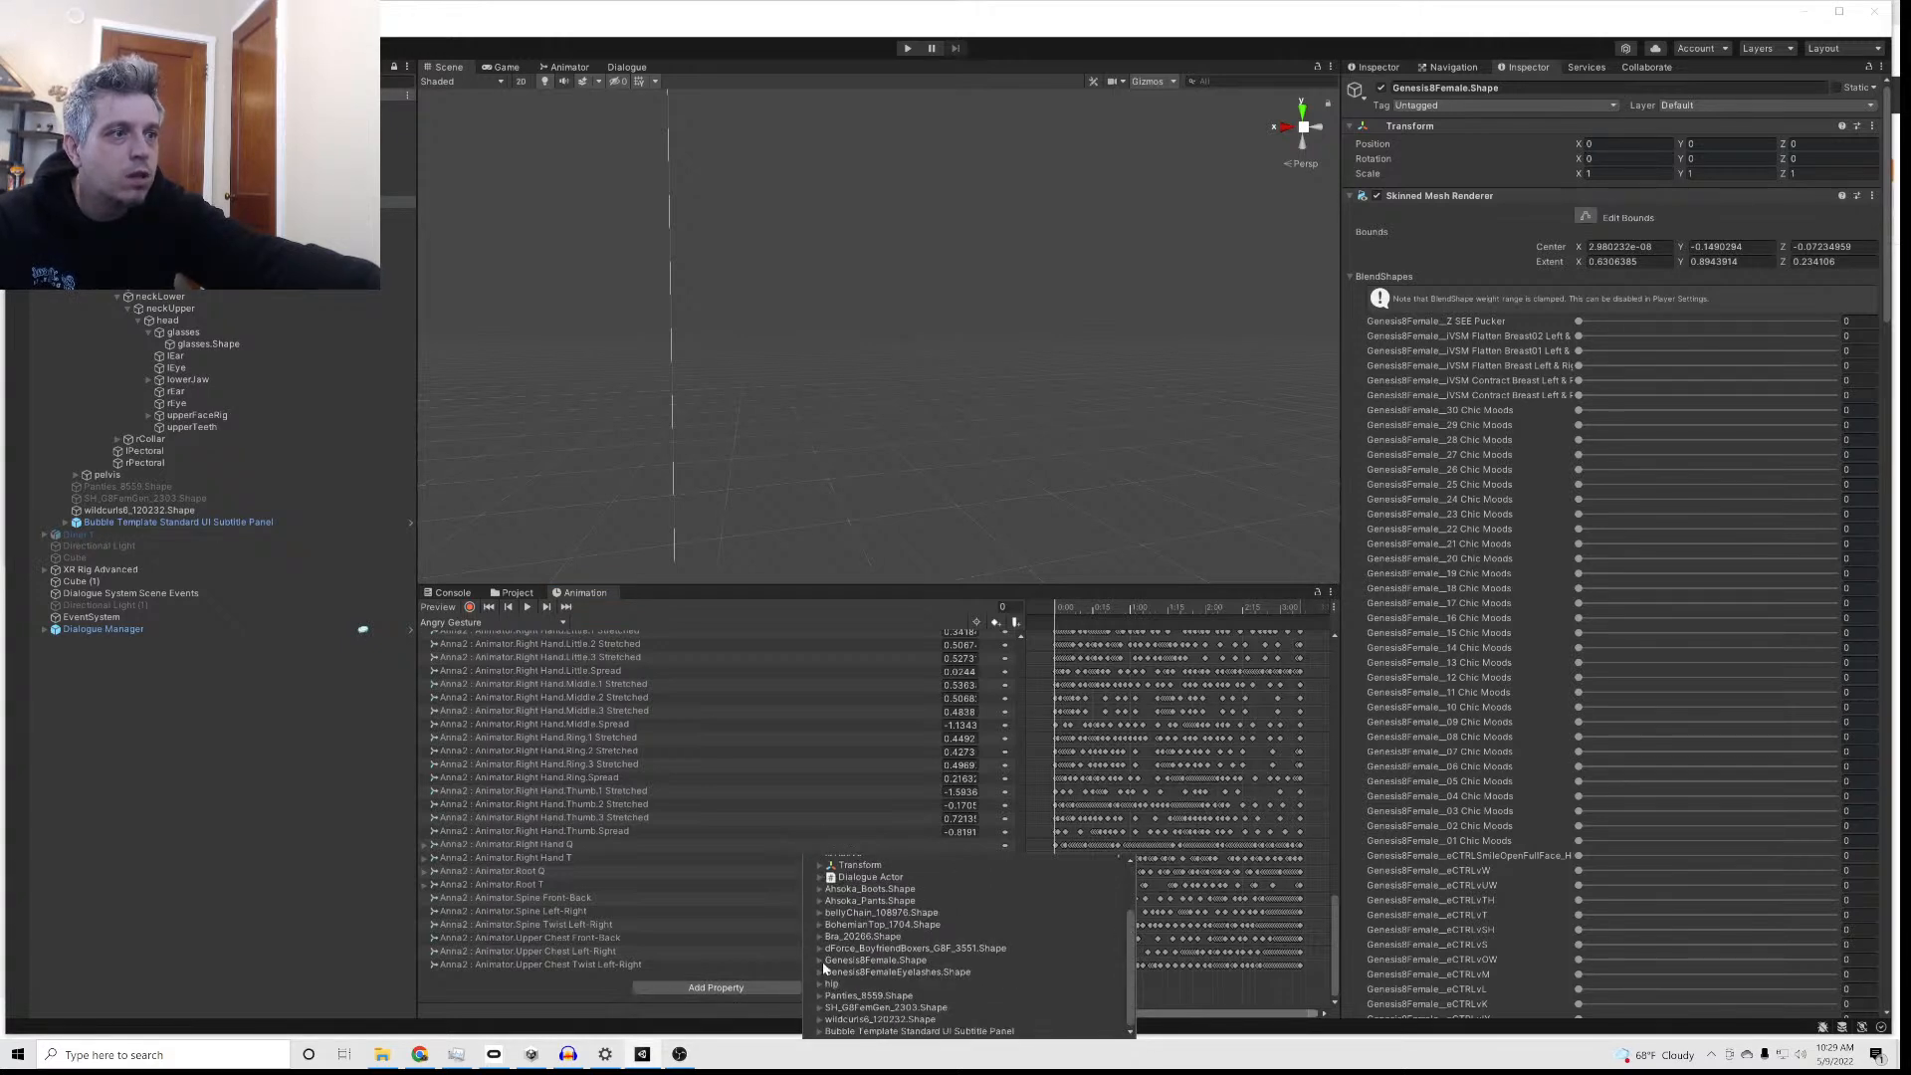
click(820, 959)
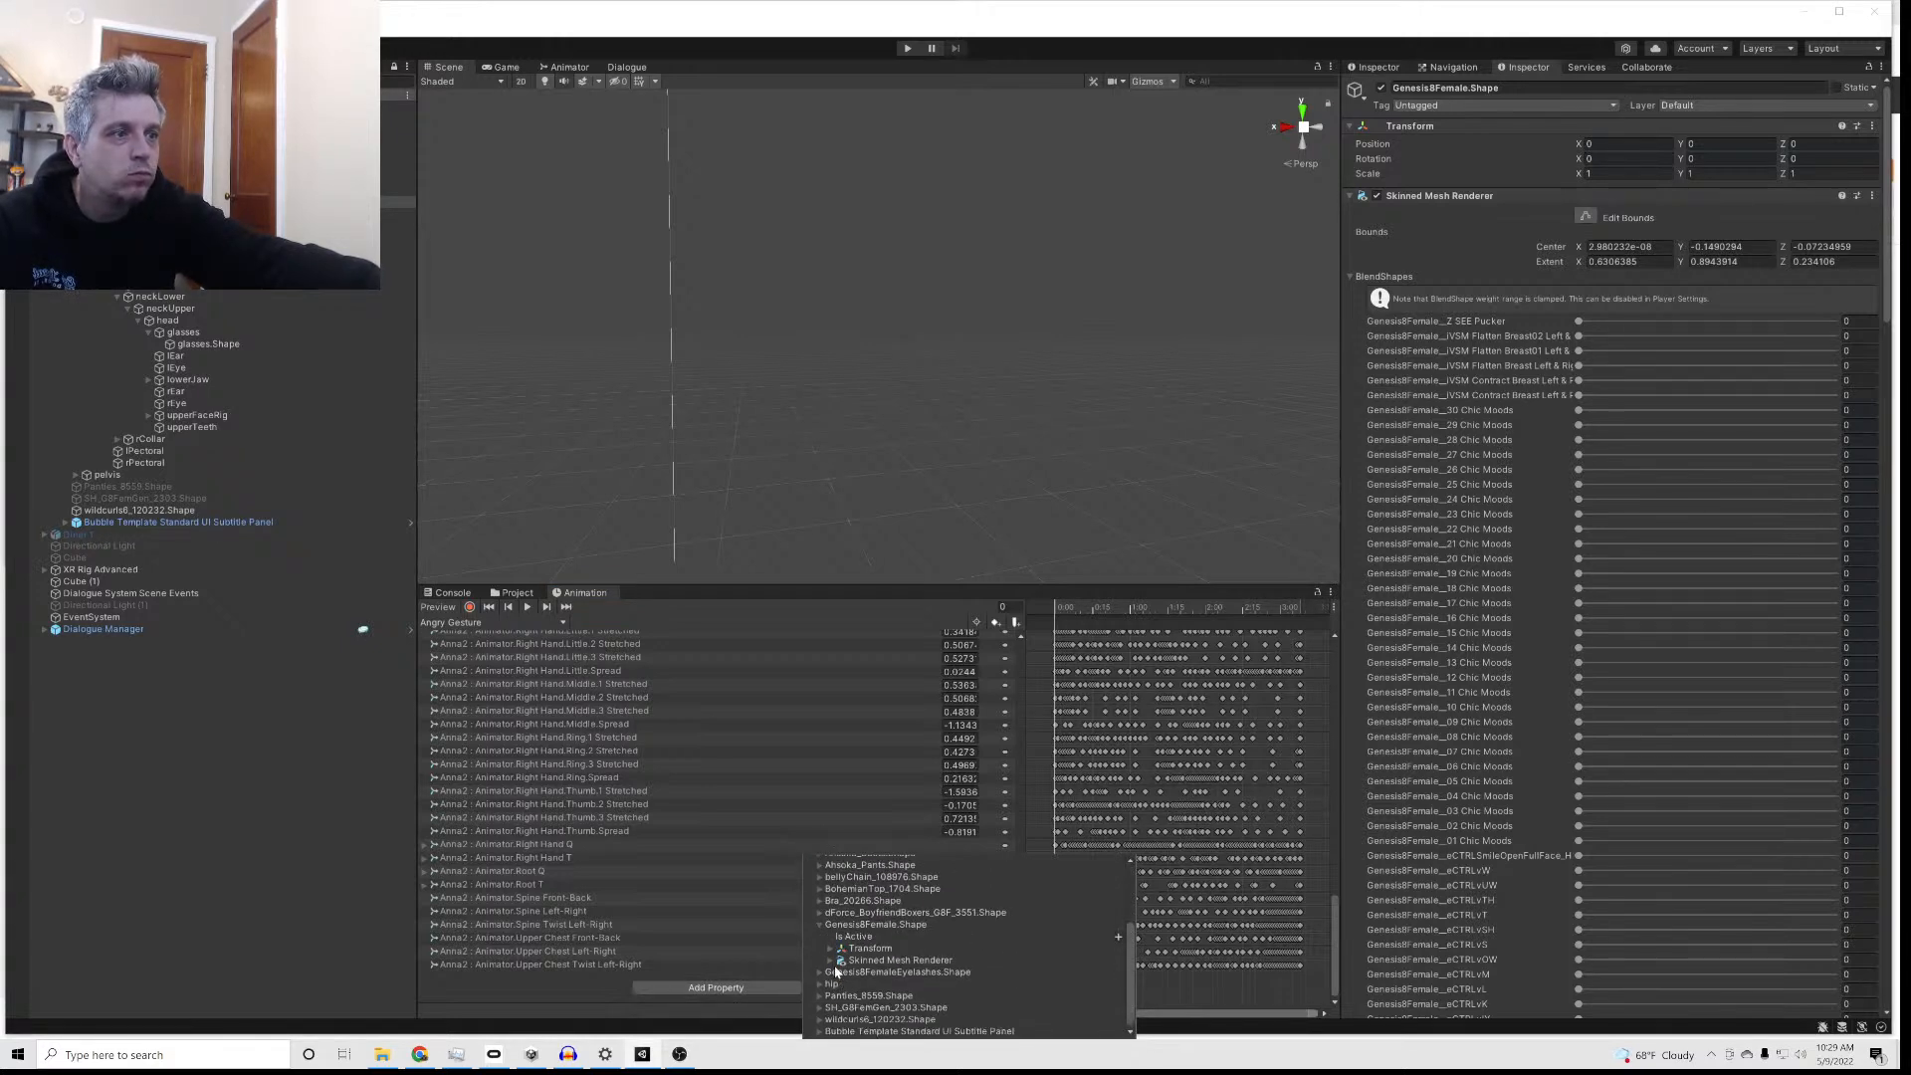
click(830, 960)
scroll(846, 985, down, 1)
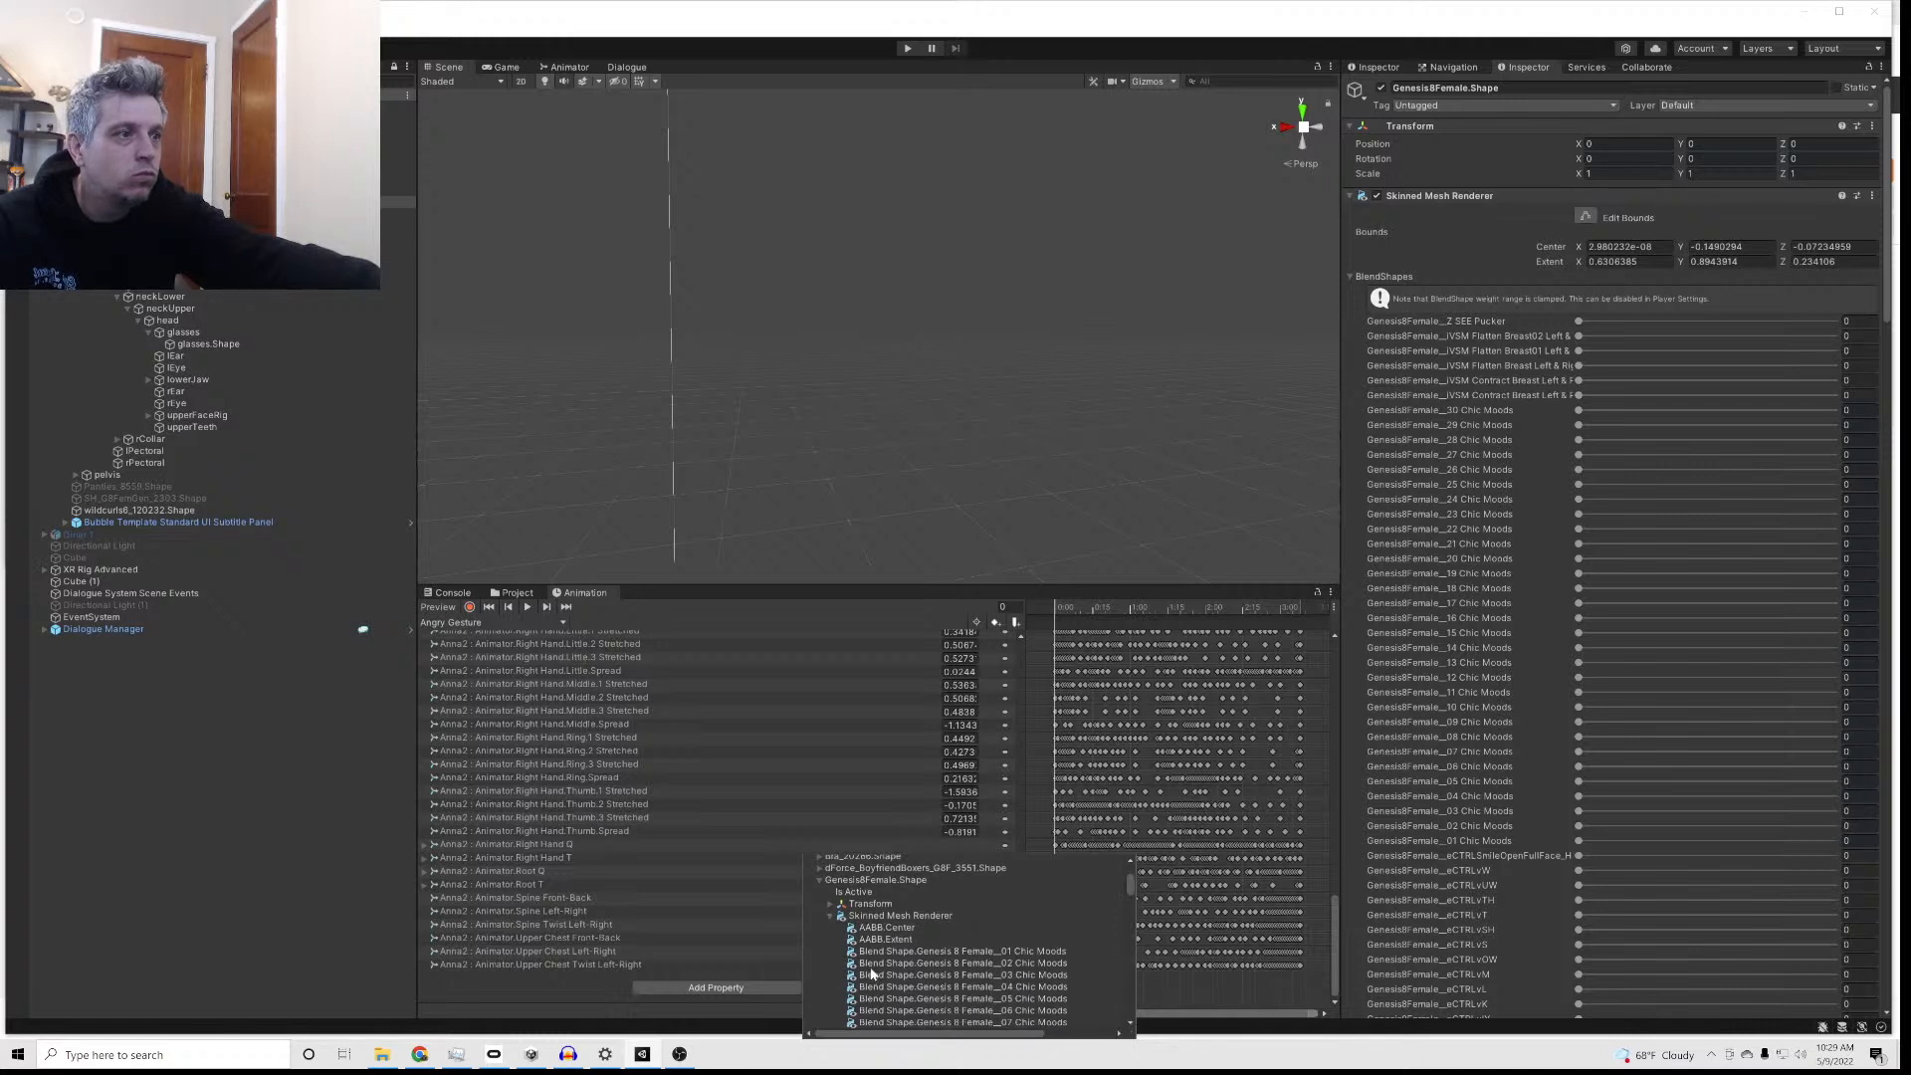
scroll(866, 963, down, 2)
scroll(869, 975, down, 6)
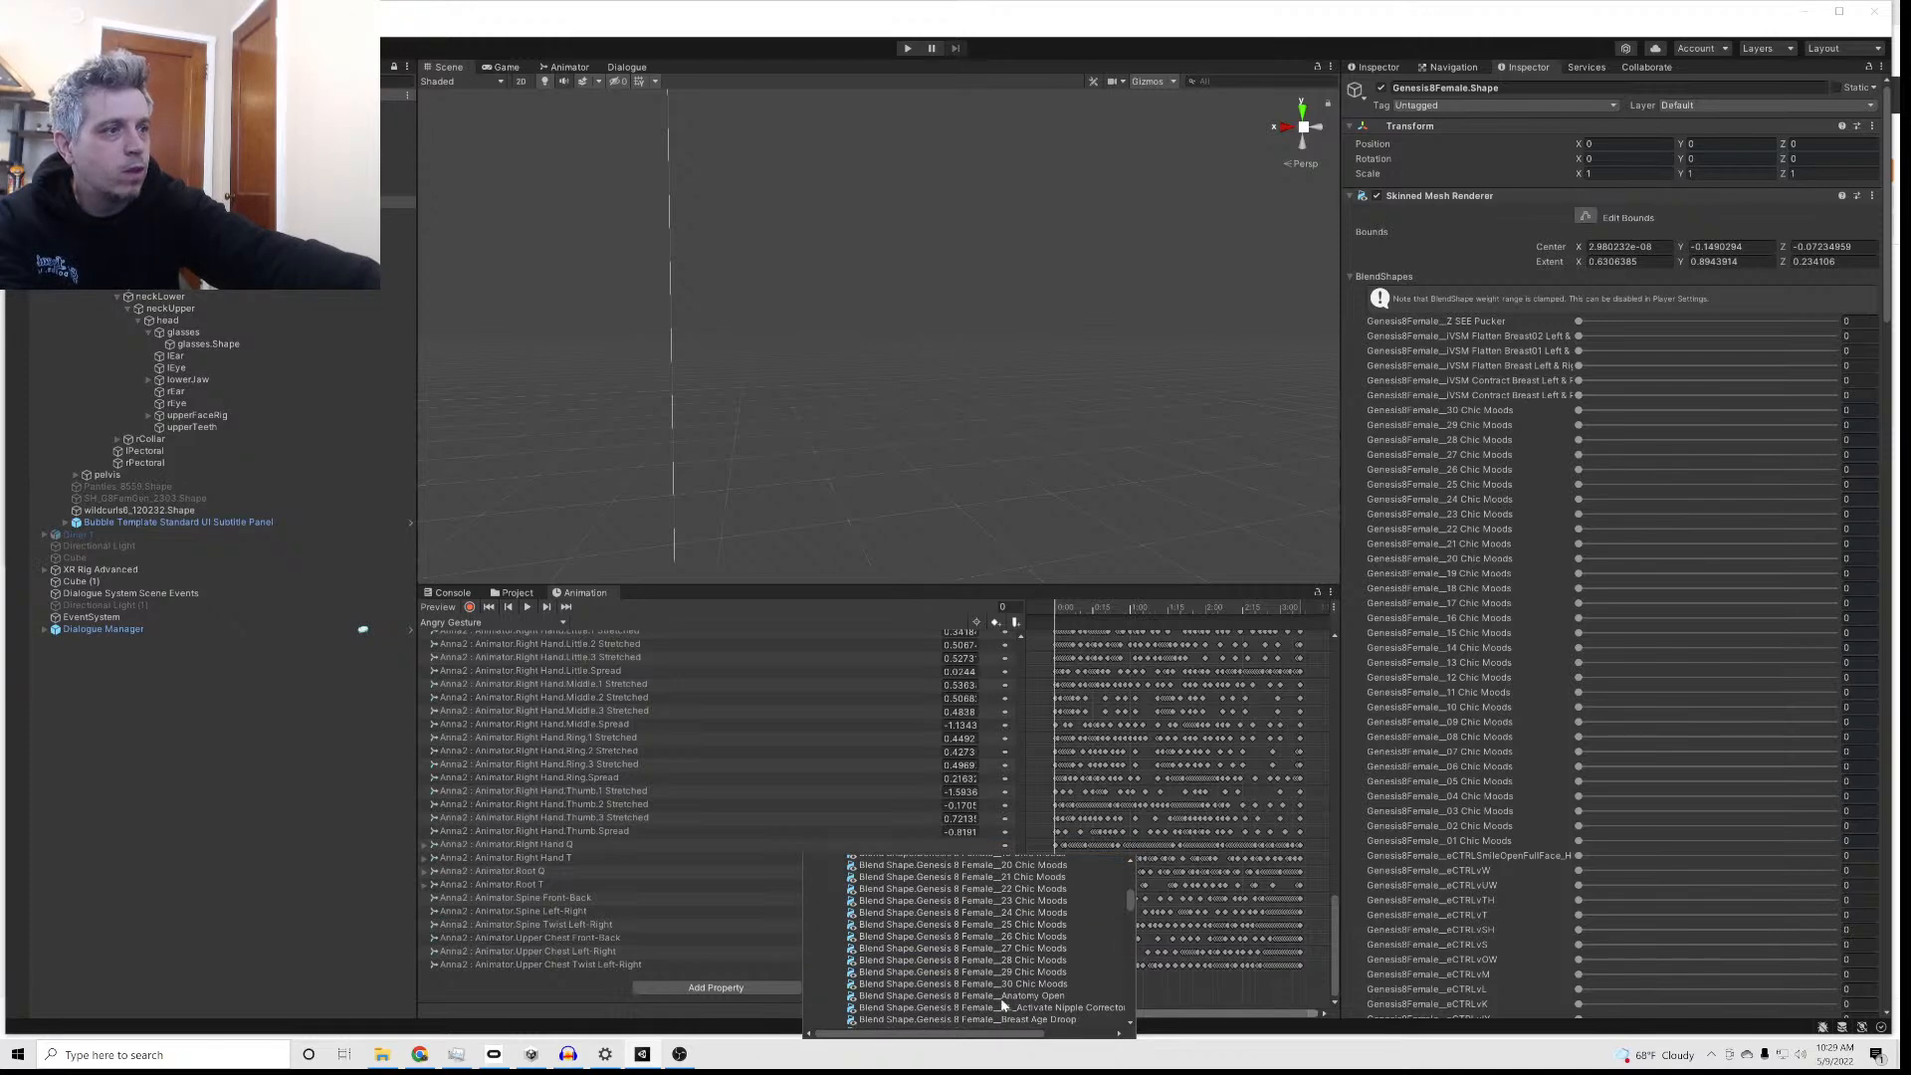
shift+click(1000, 983)
right_click(998, 979)
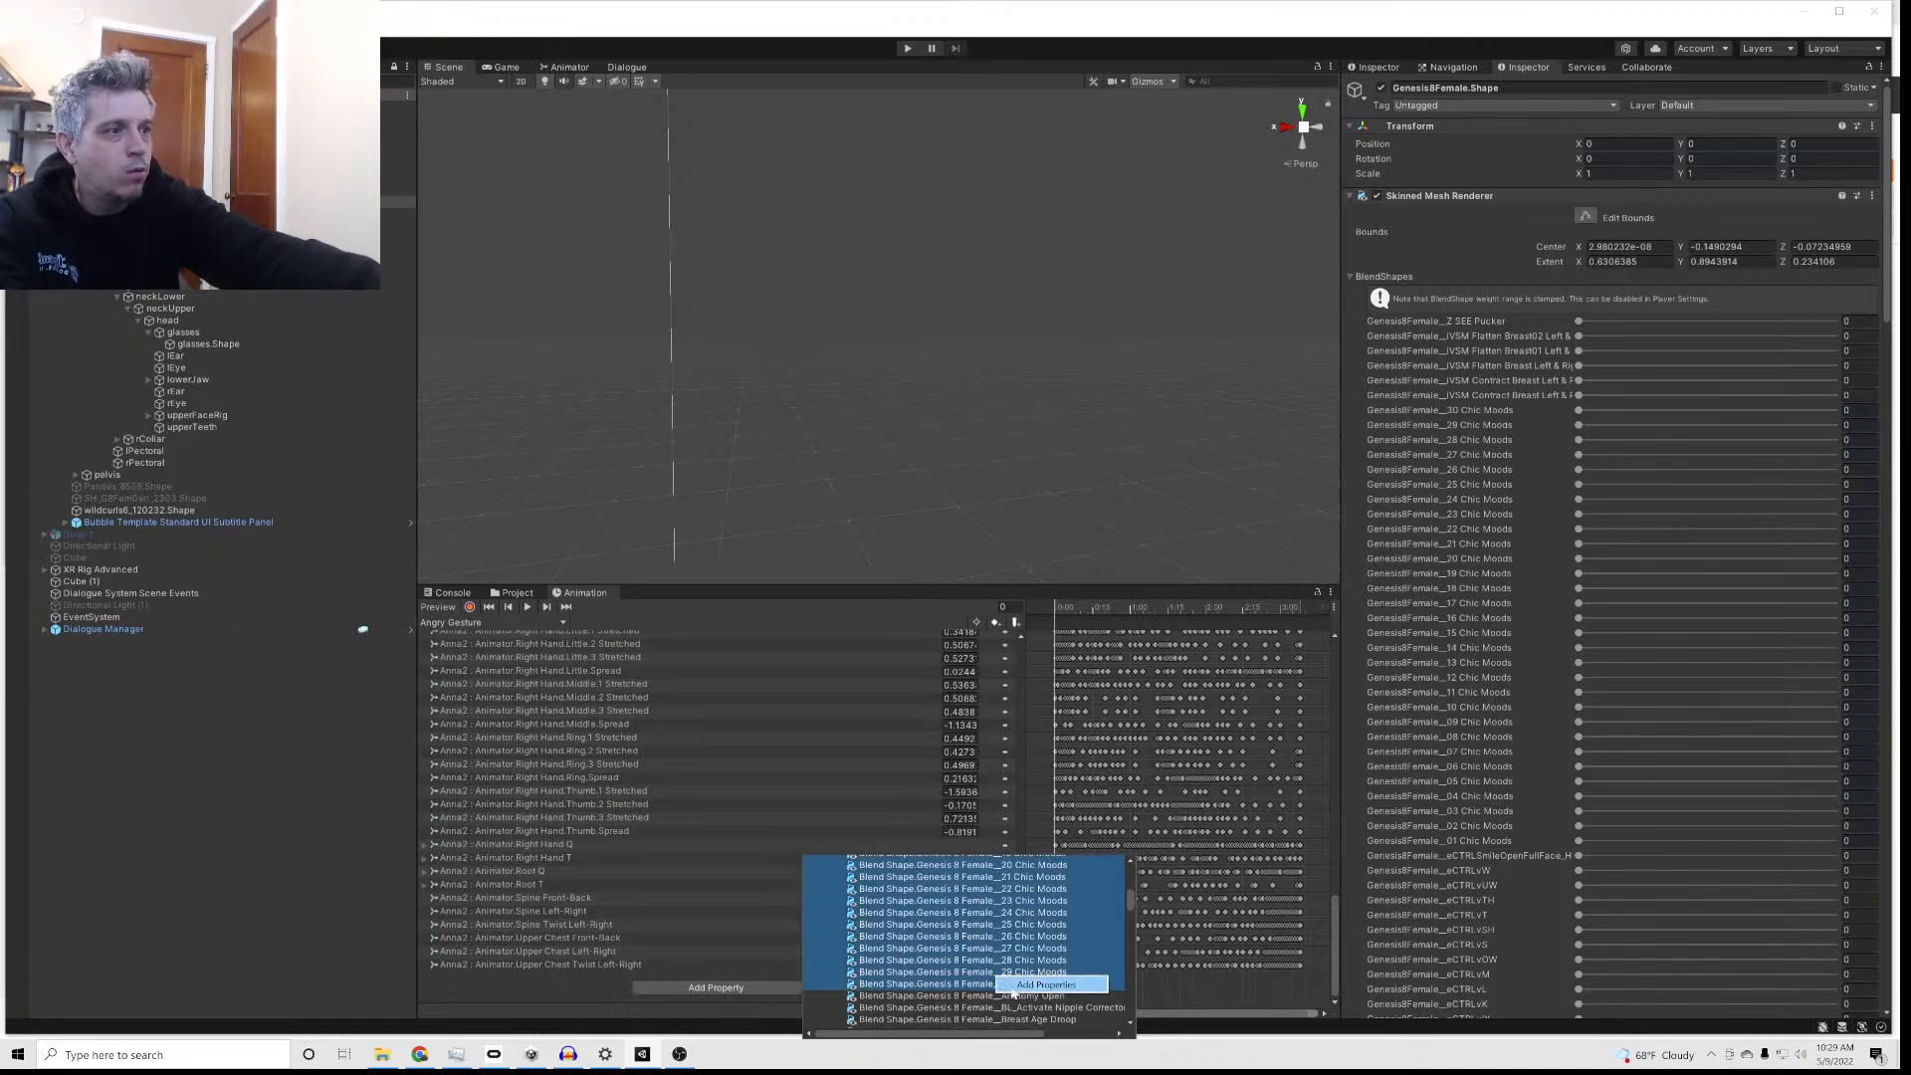
click(1035, 985)
Step: Set Jaw Close to 1 at frame 0 of the Angry Gesture clip and delete that property's last keyframe
click(729, 779)
drag(1020, 886, 1024, 670)
click(561, 732)
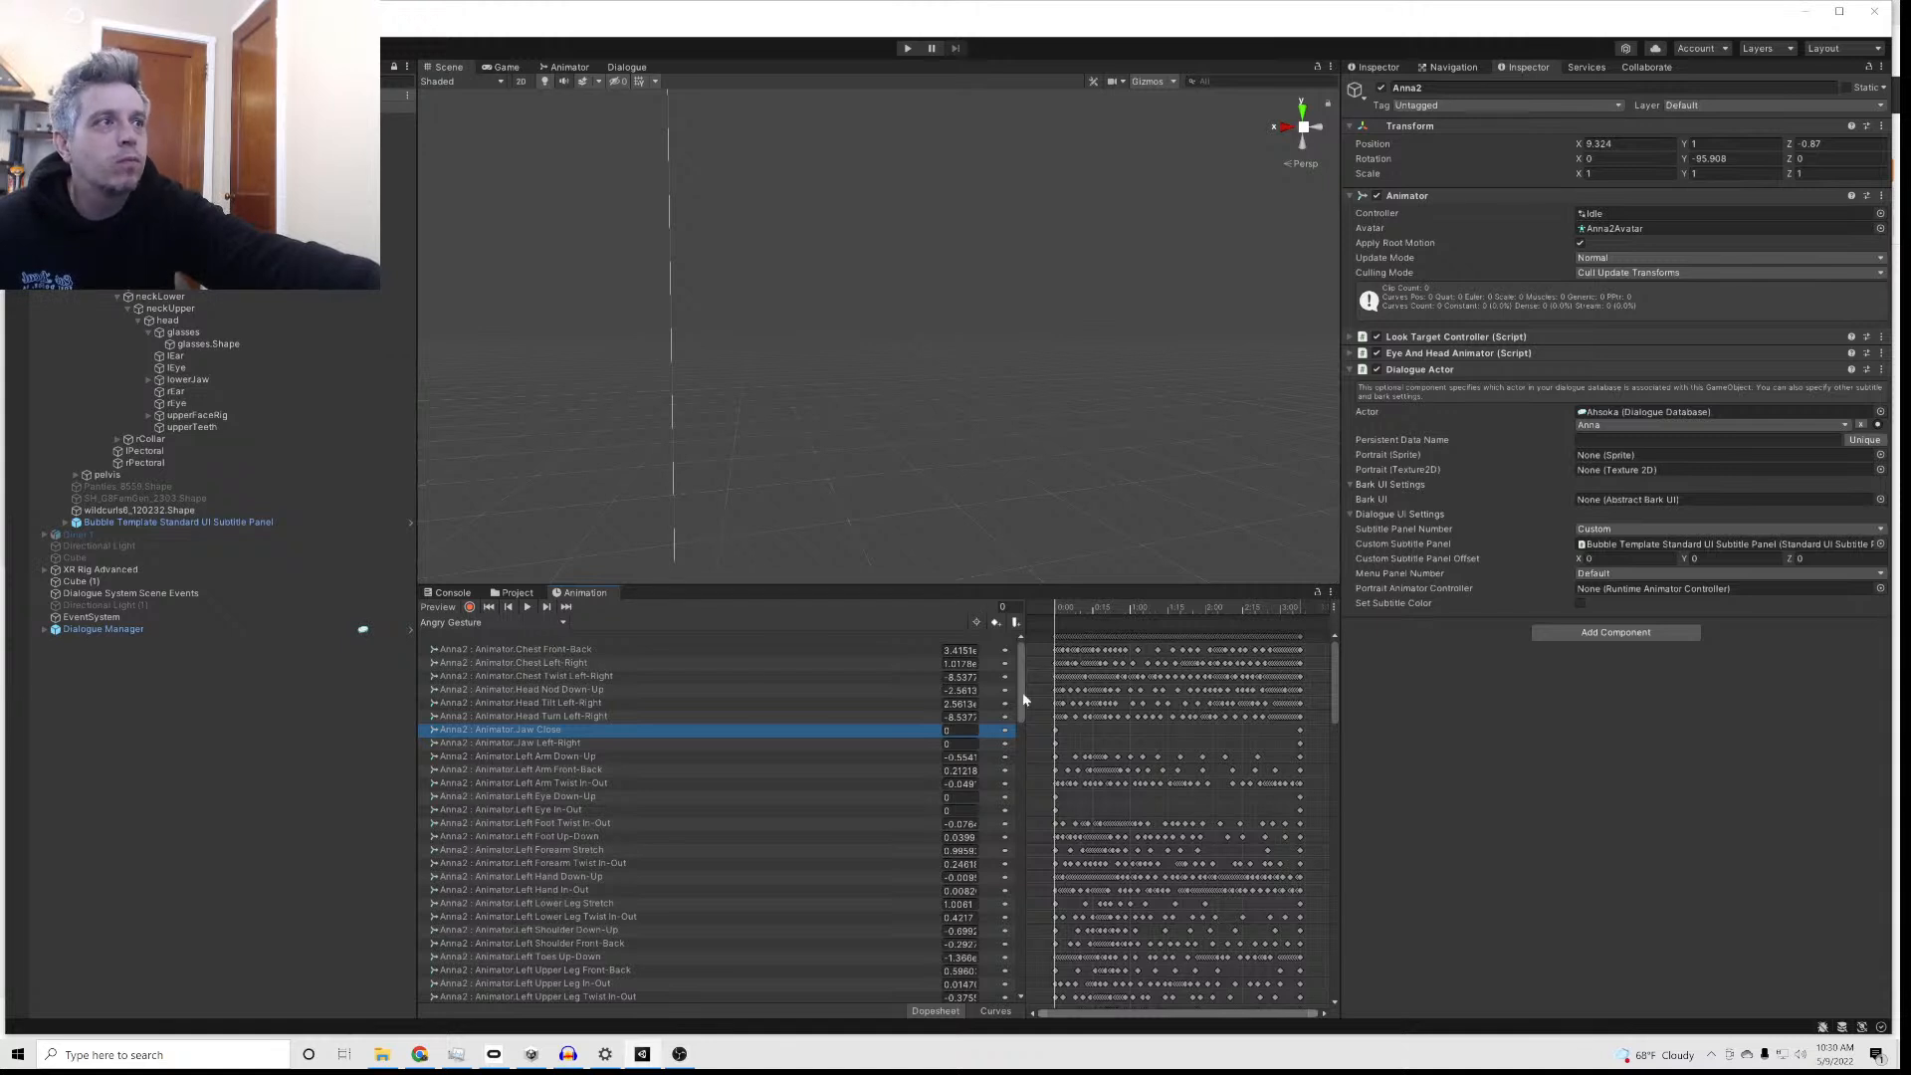
click(1086, 608)
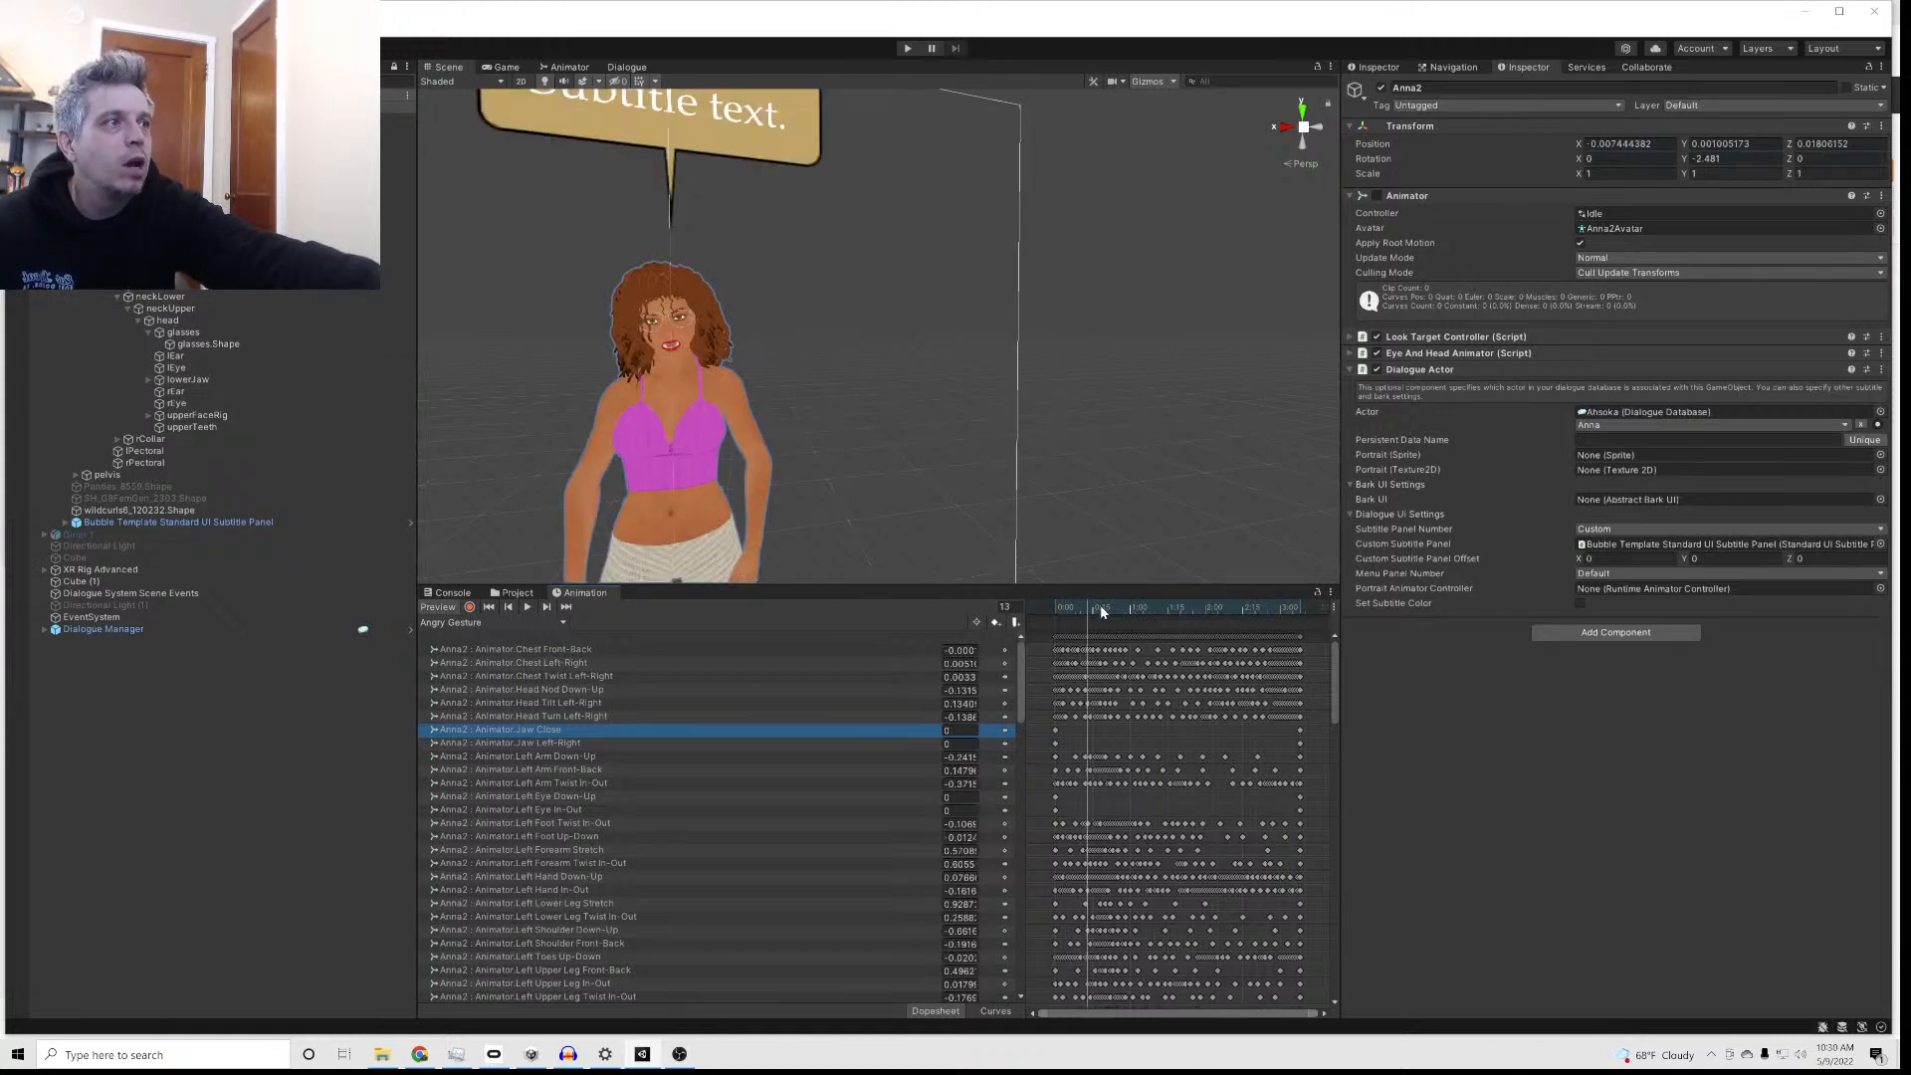
drag(1089, 609, 1051, 615)
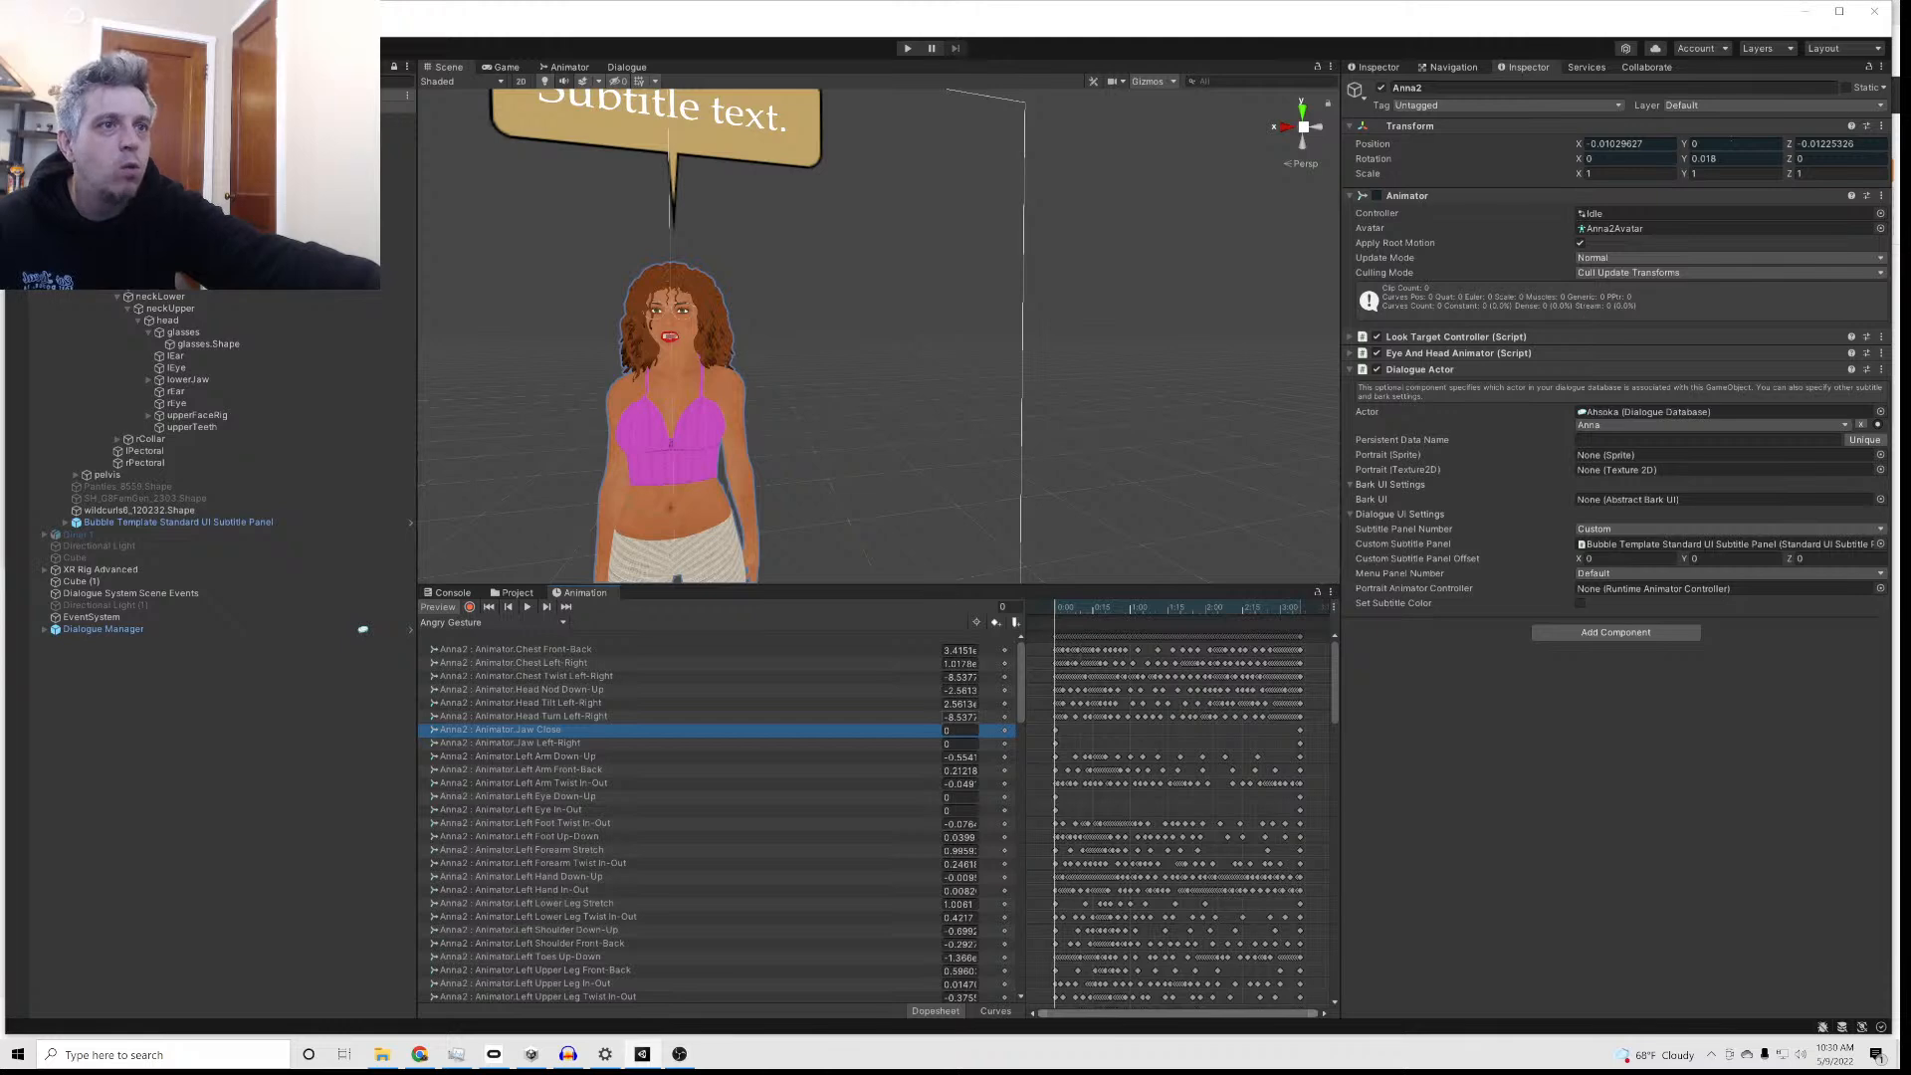
click(967, 732)
text(1)
click(1299, 731)
right_click(1302, 730)
click(1334, 759)
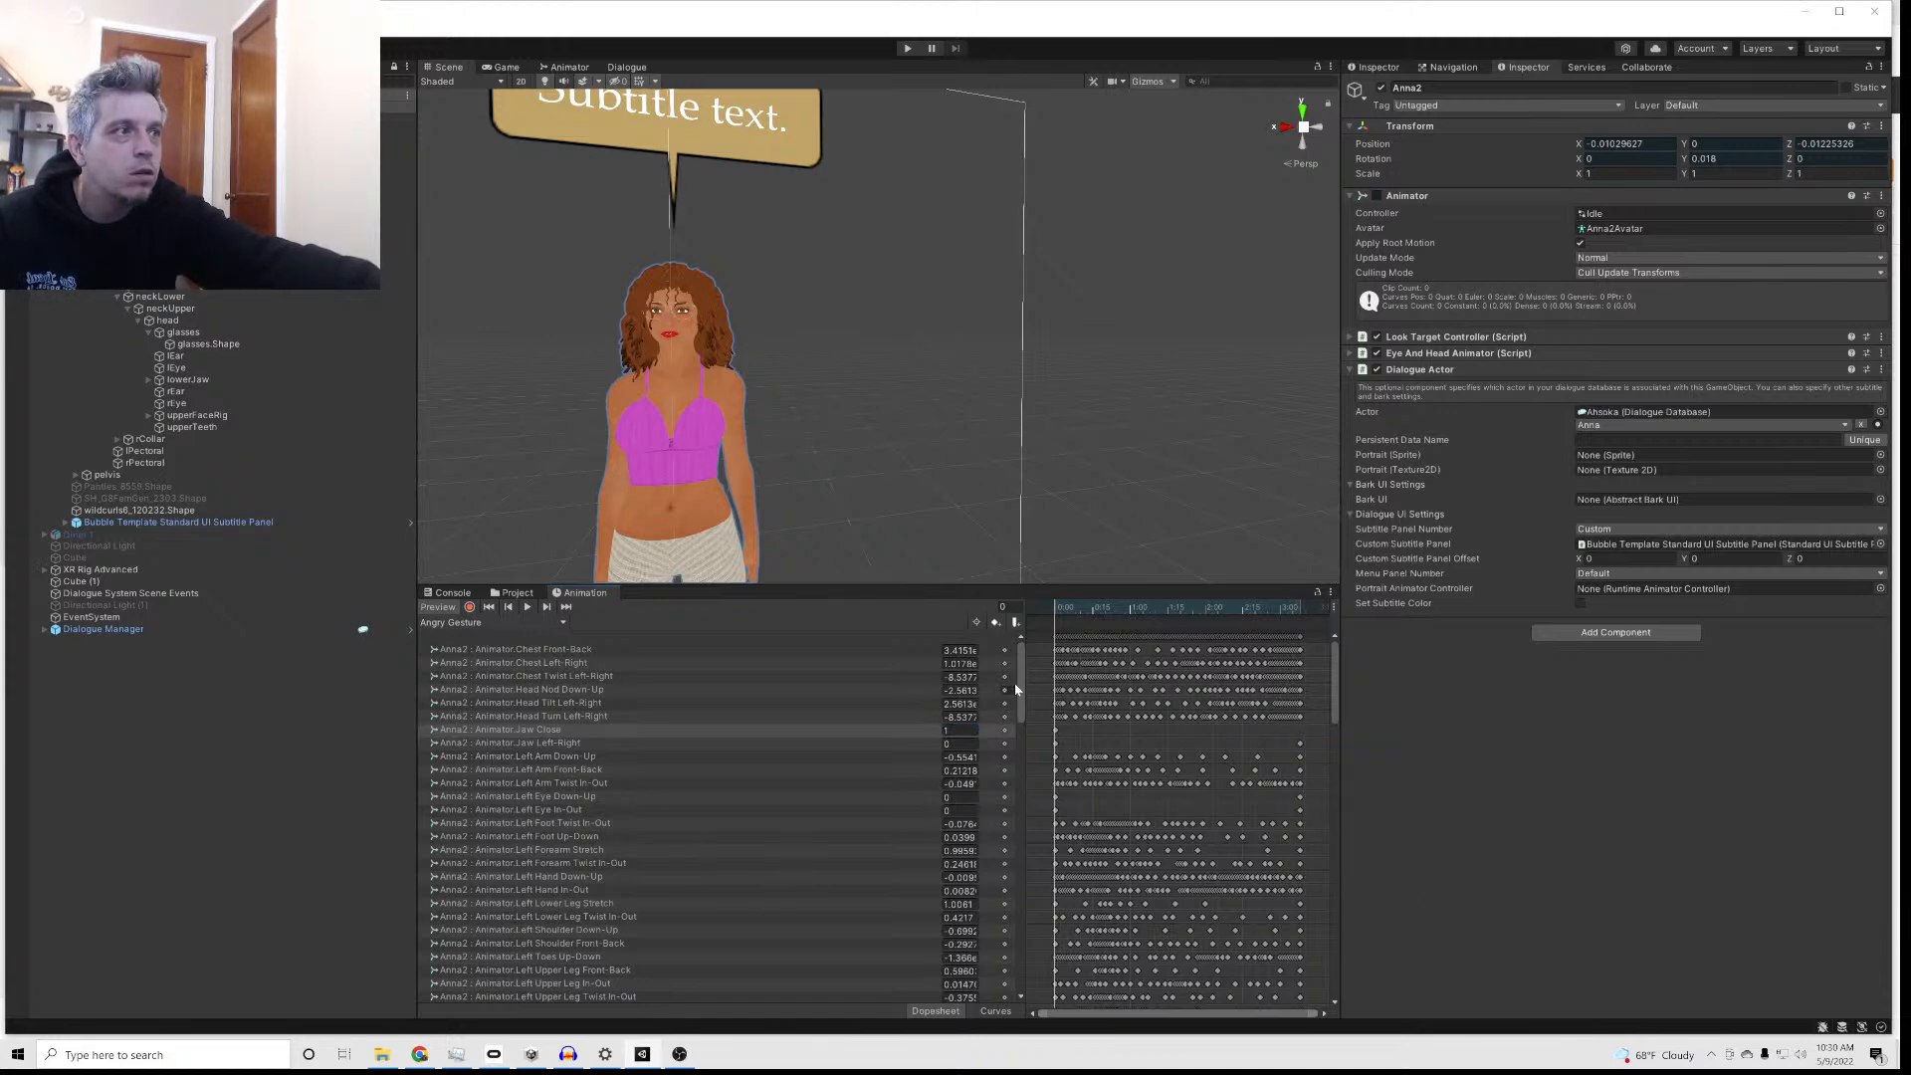
Step: Set the 02 Chic Moods blend shape to 100 at frame 0, delete its last keyframe, and preview the Angry Gesture clip
drag(1022, 686, 1045, 924)
click(946, 772)
text(100)
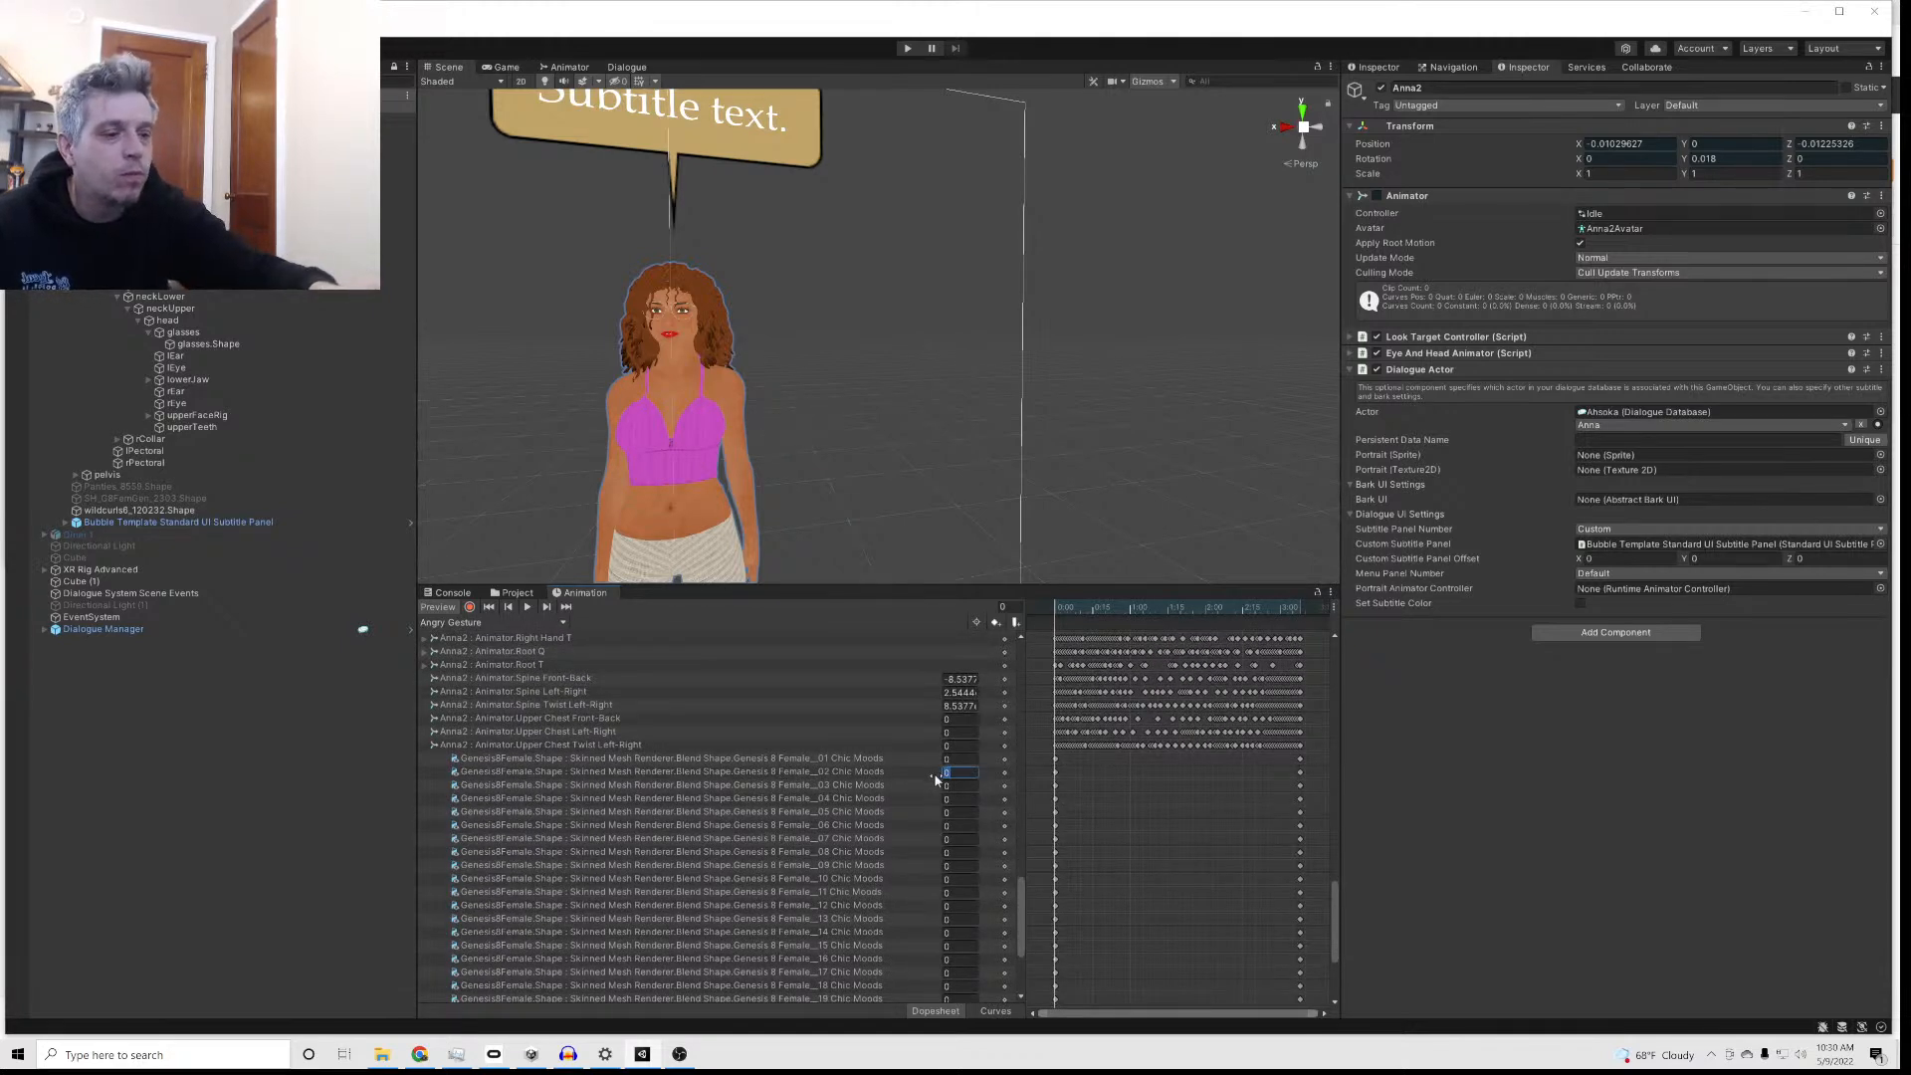
click(1300, 776)
right_click(1300, 774)
click(1309, 796)
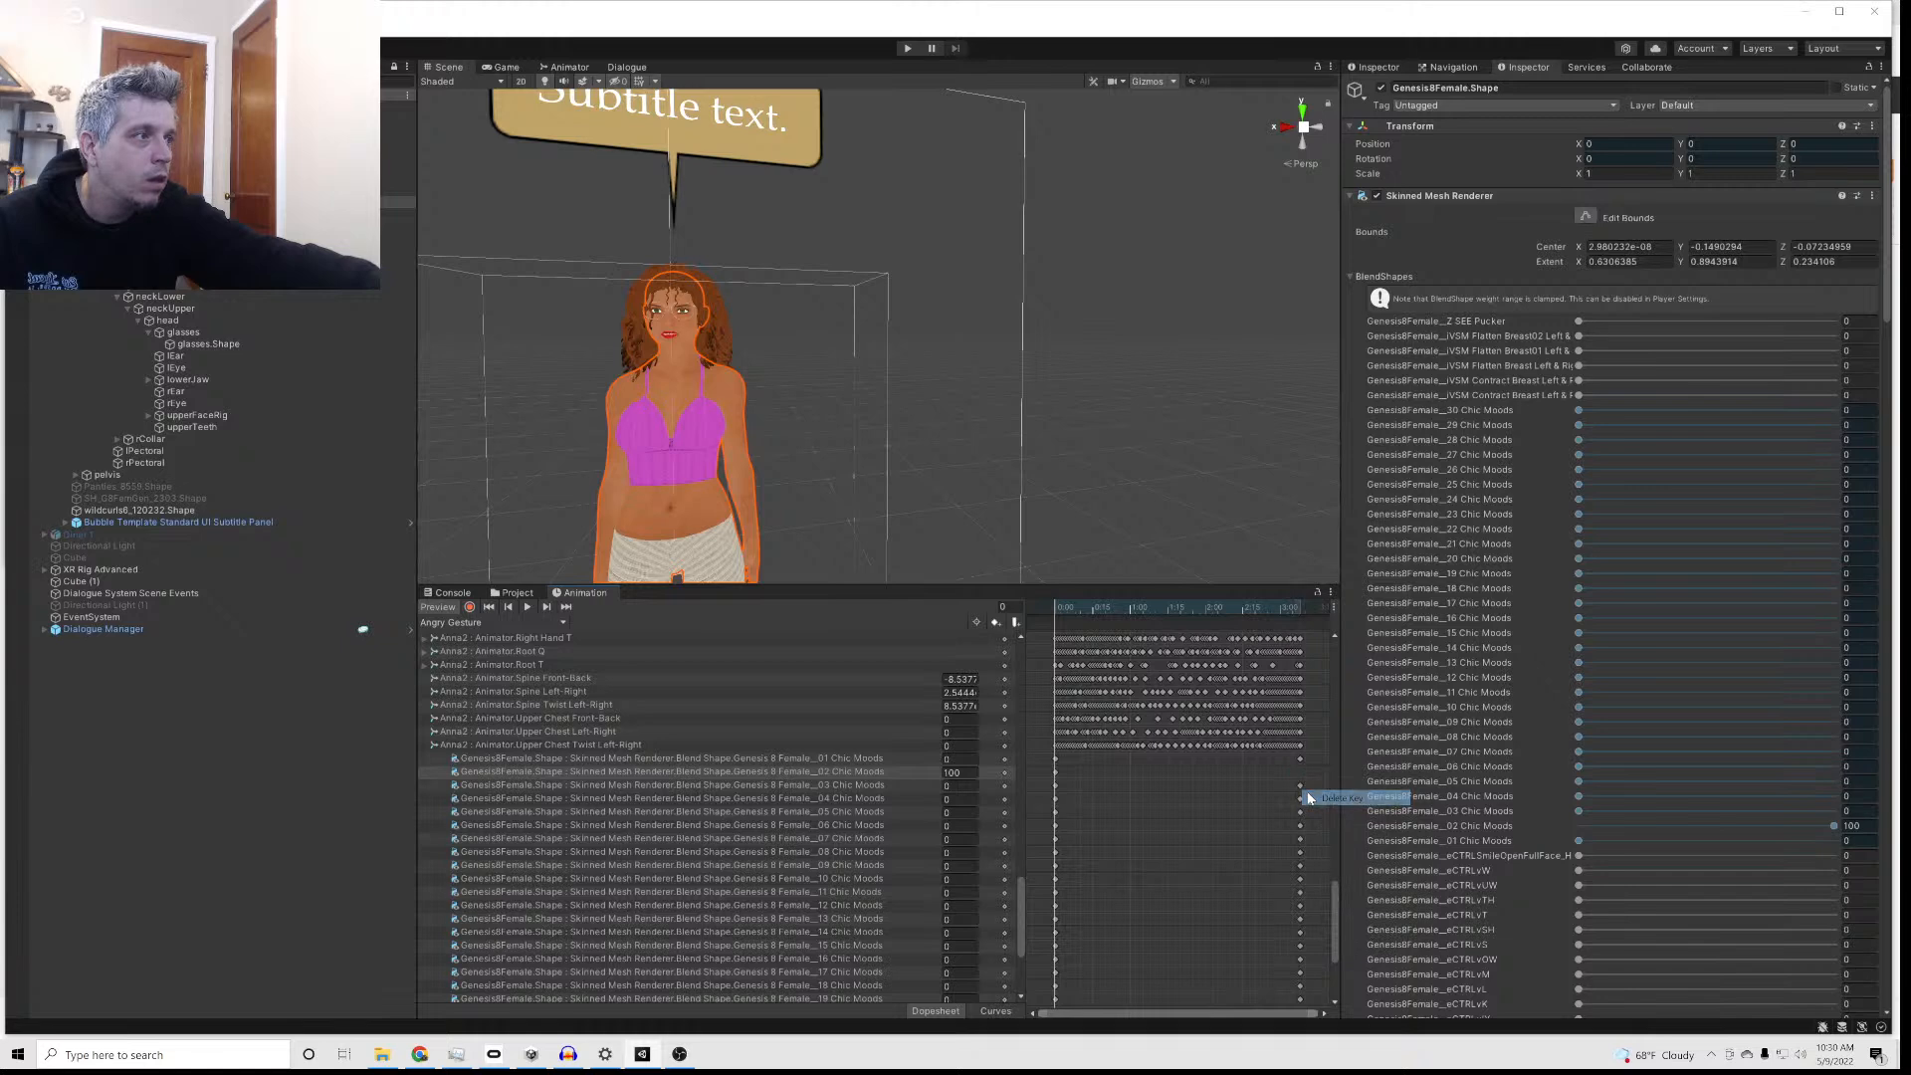
click(527, 607)
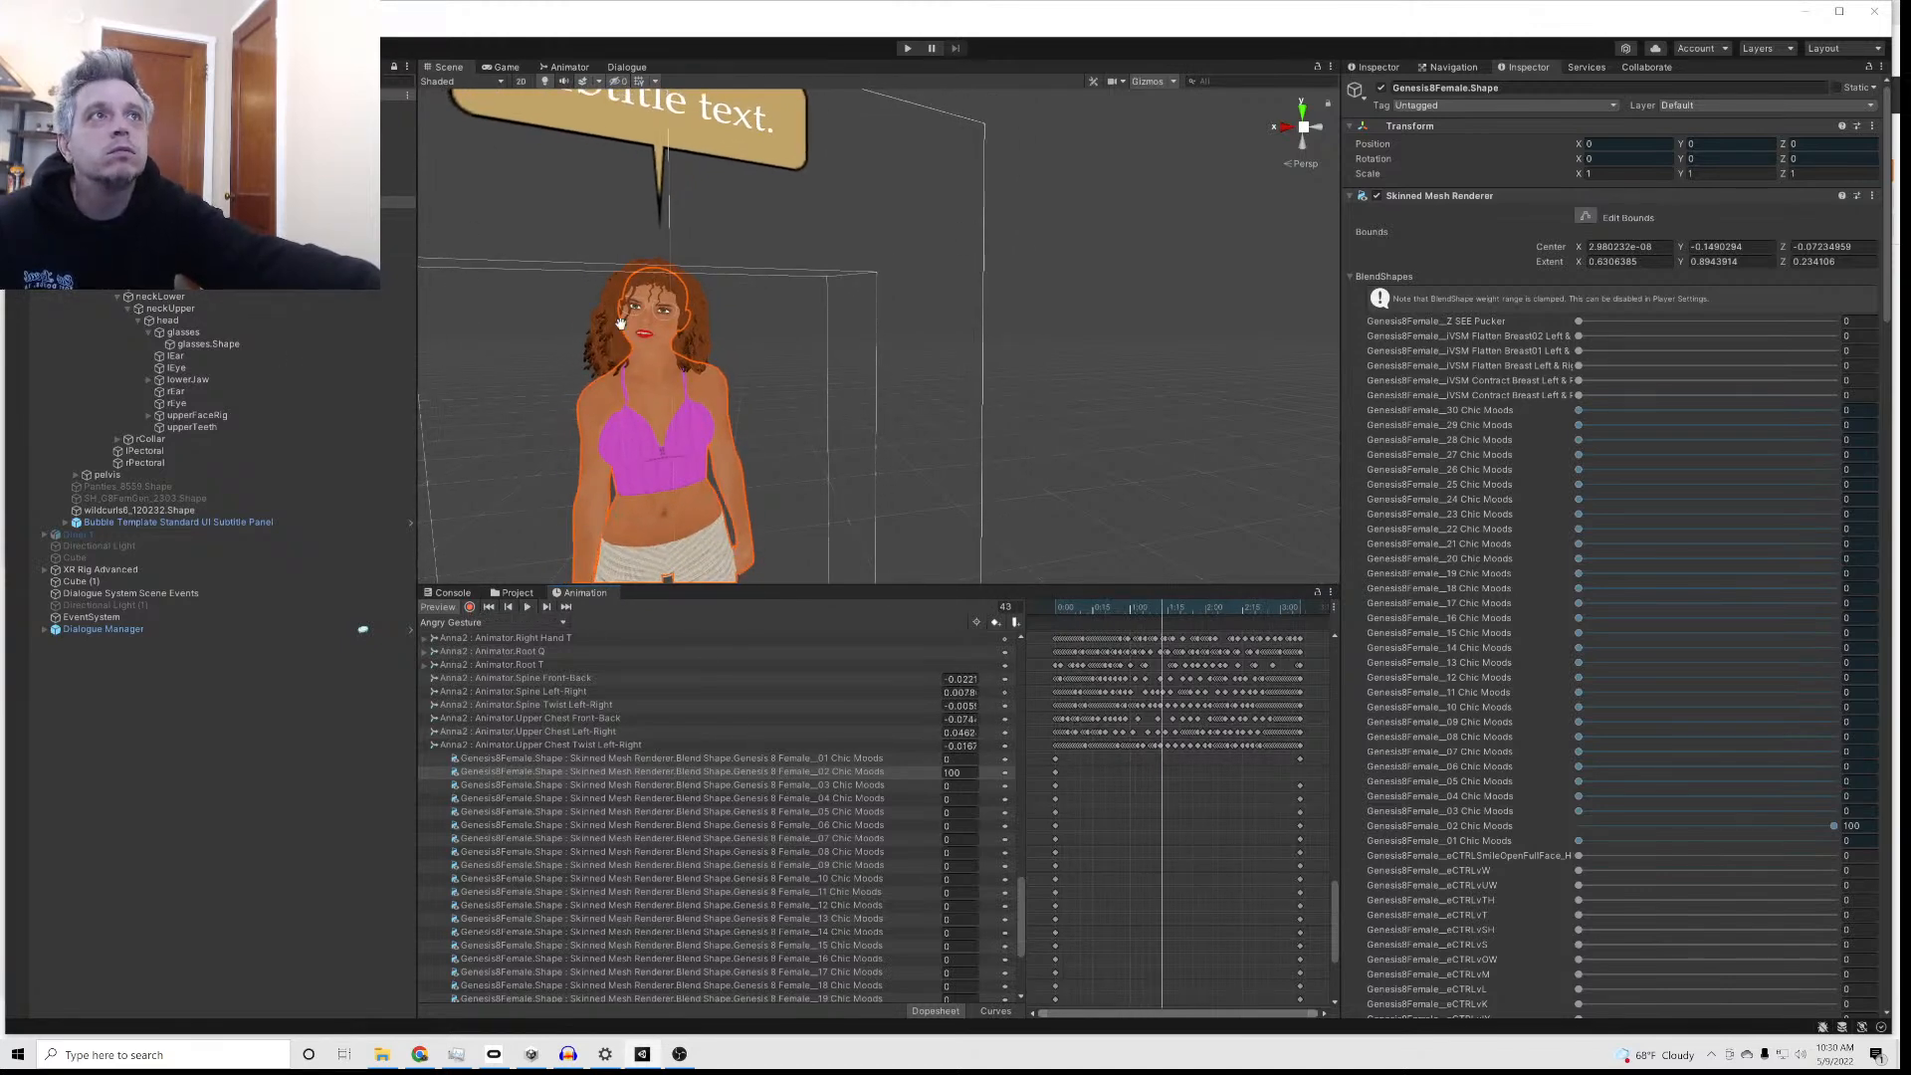
Step: Set the sequence of the reply entry below "Hey there sexy." to AnimatorPlay(Angry), checking the state name in the animator graph
click(627, 67)
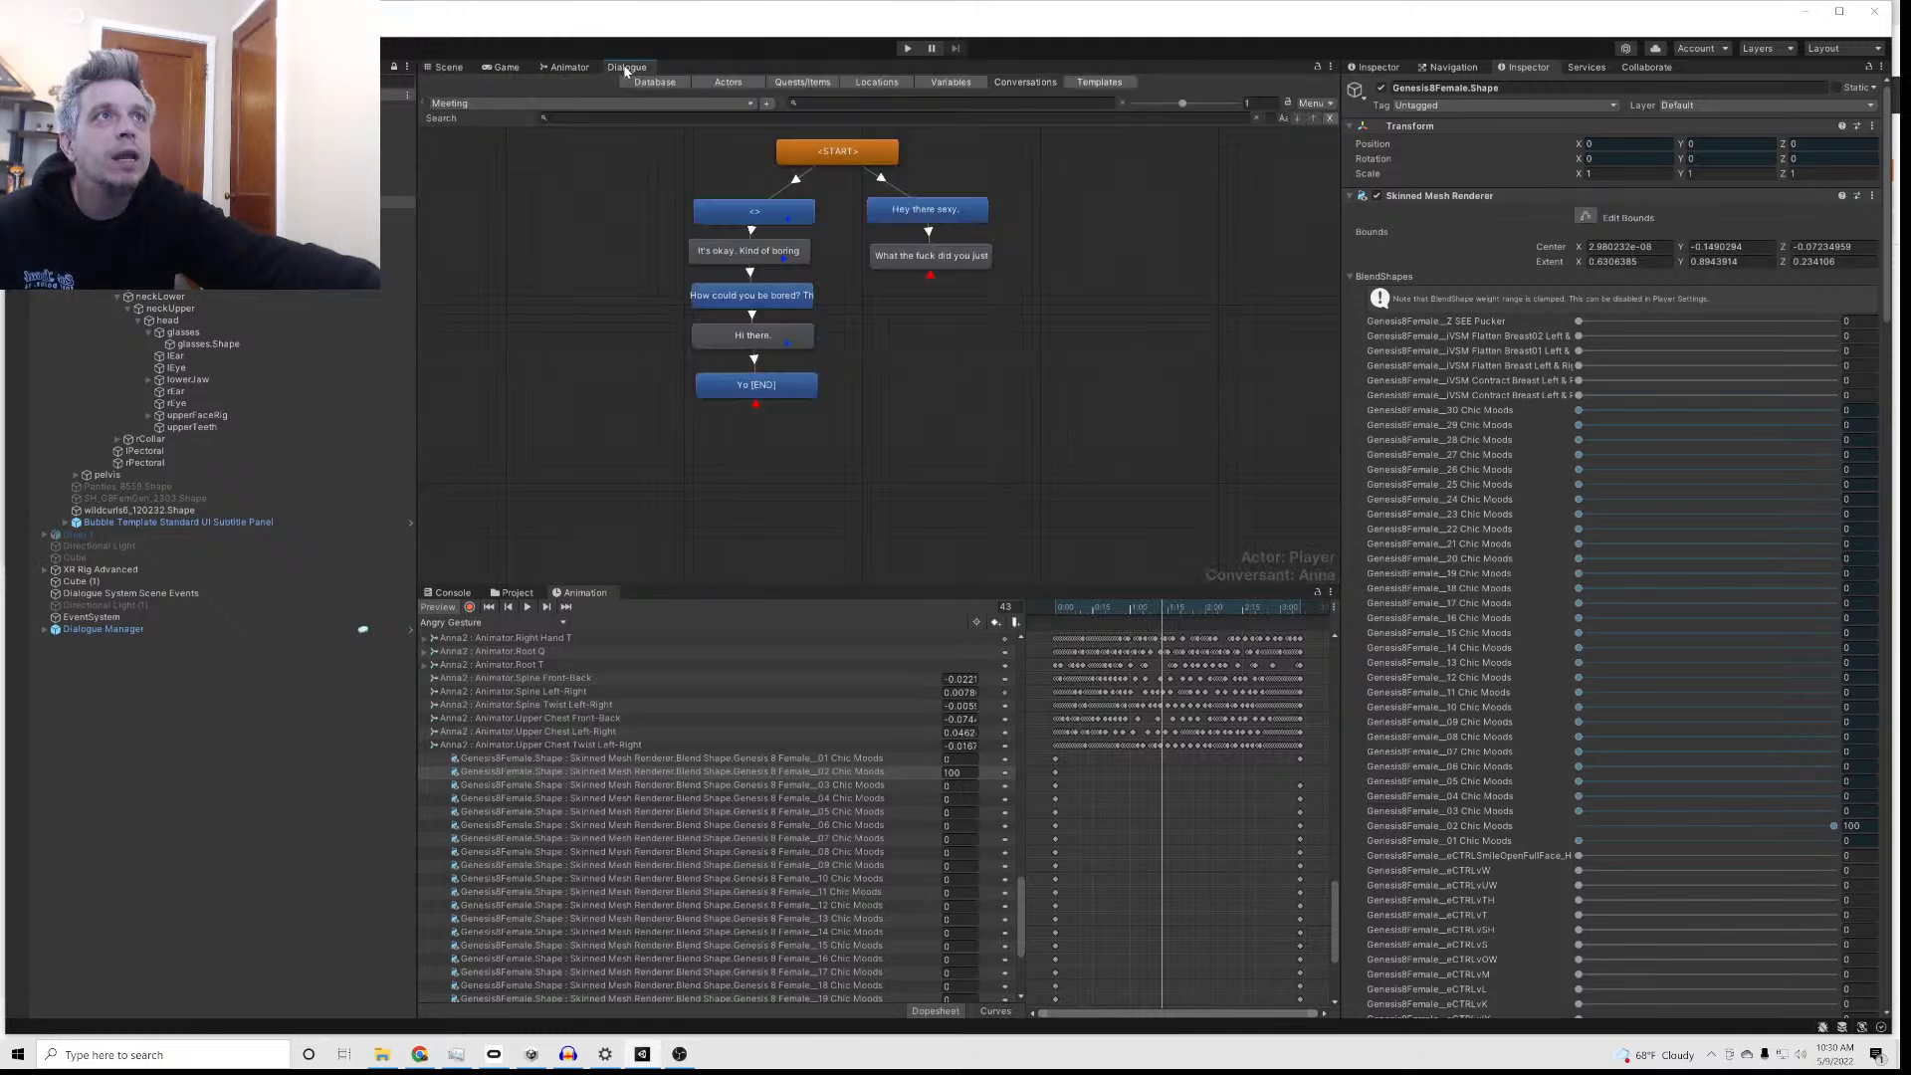
click(871, 256)
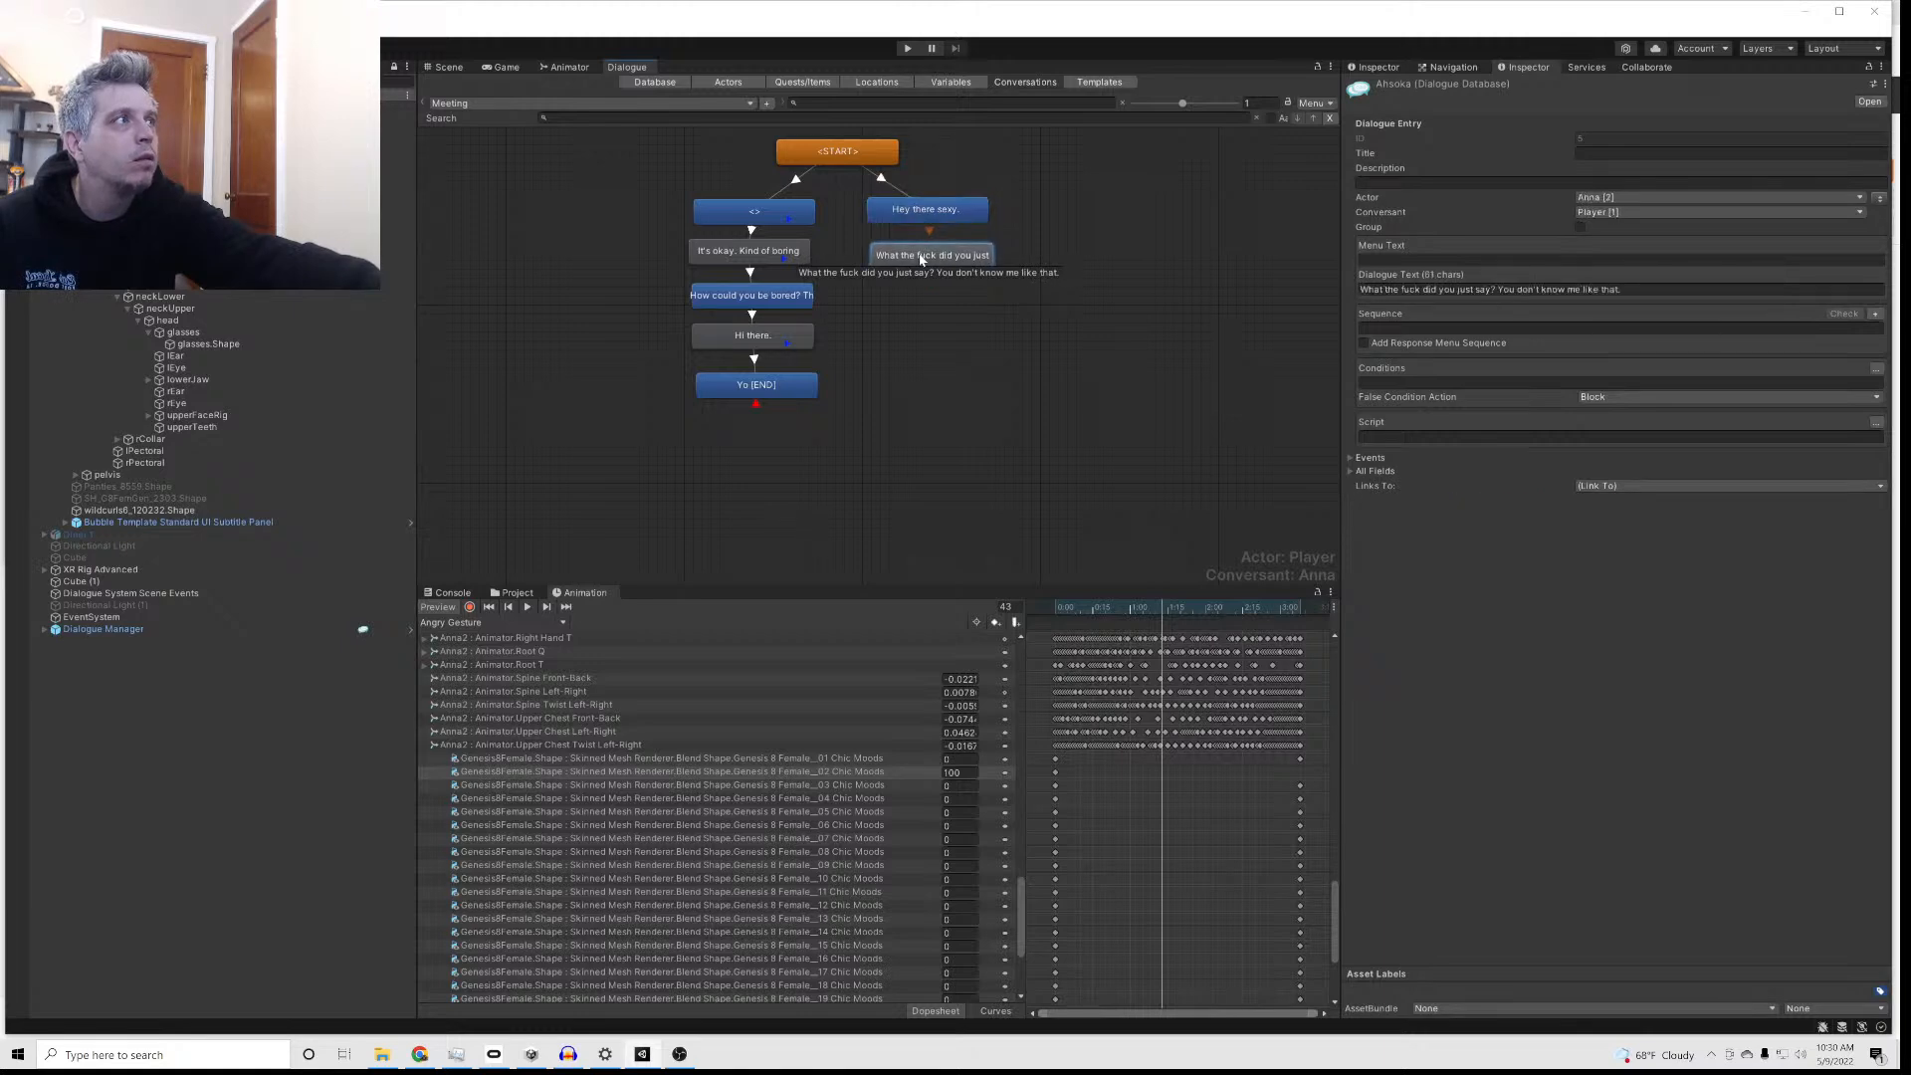
click(1383, 328)
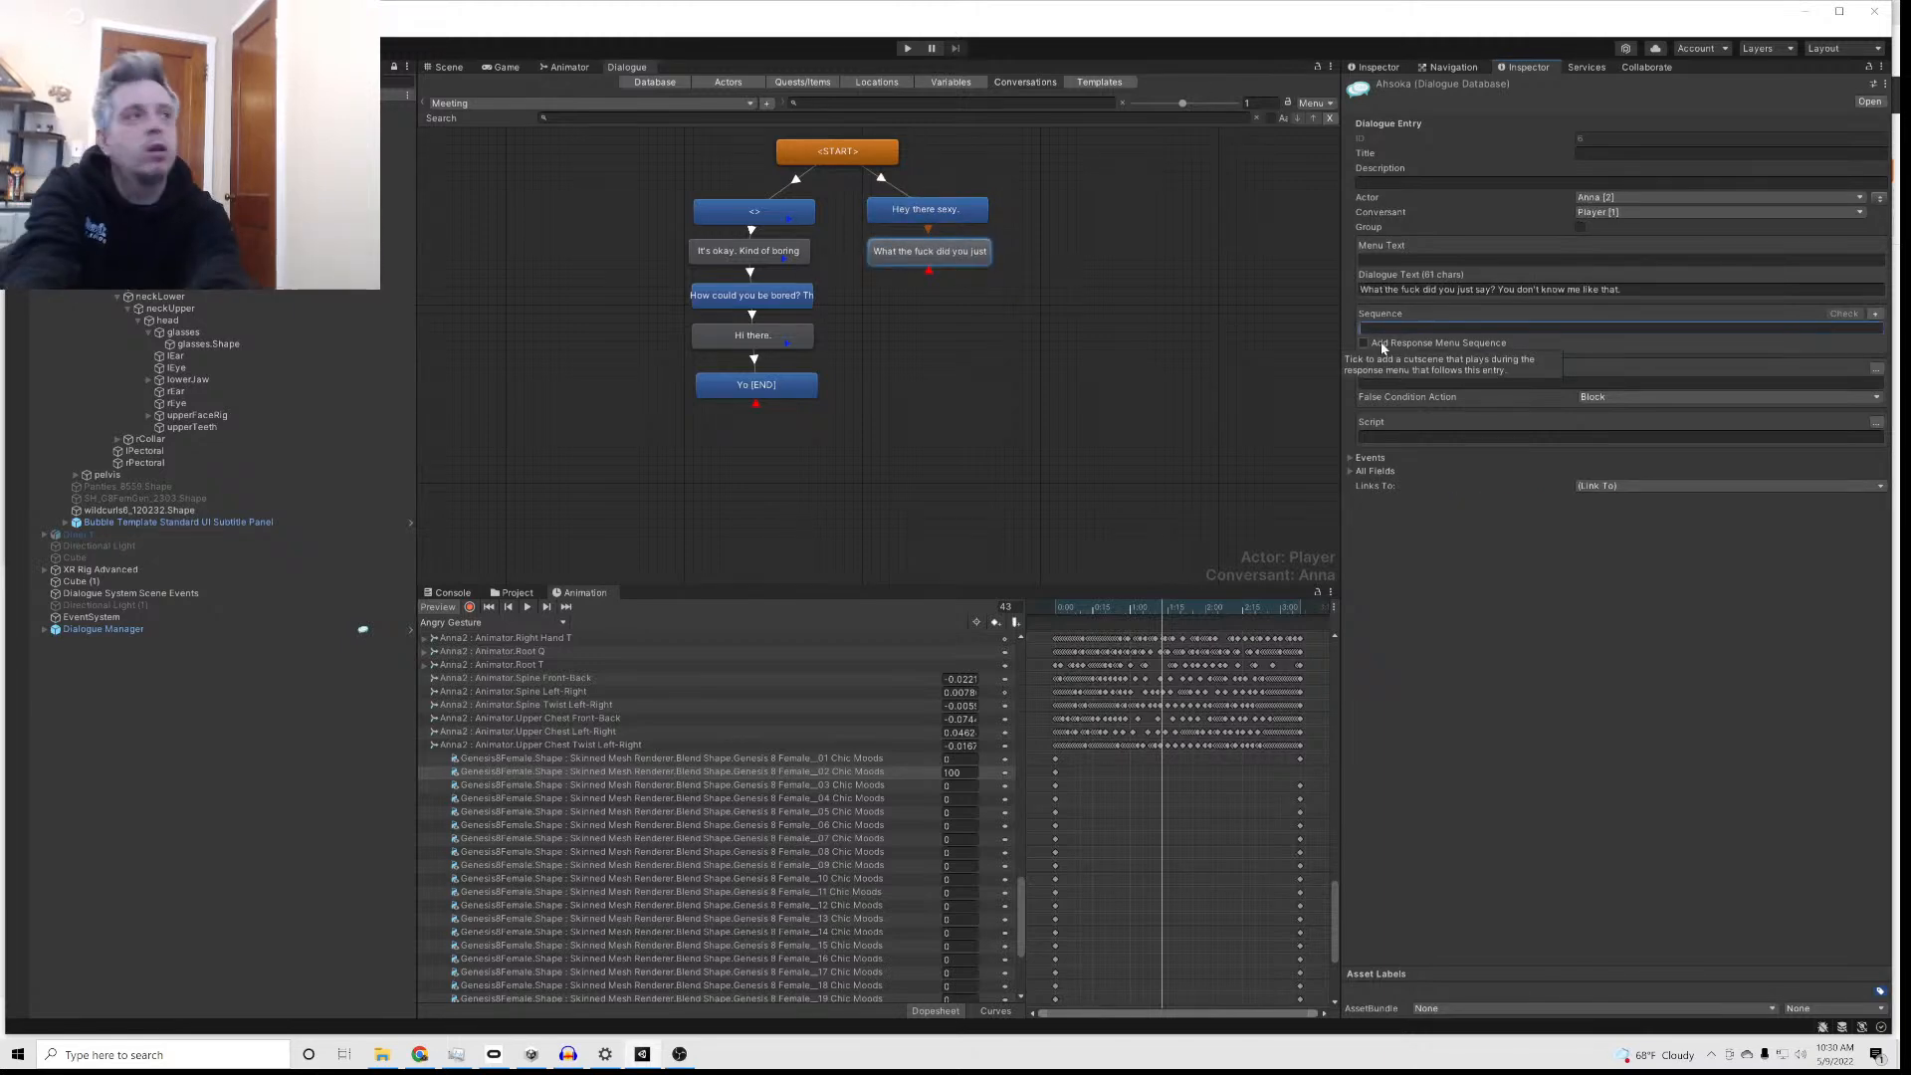
text(AnimatorPlay()
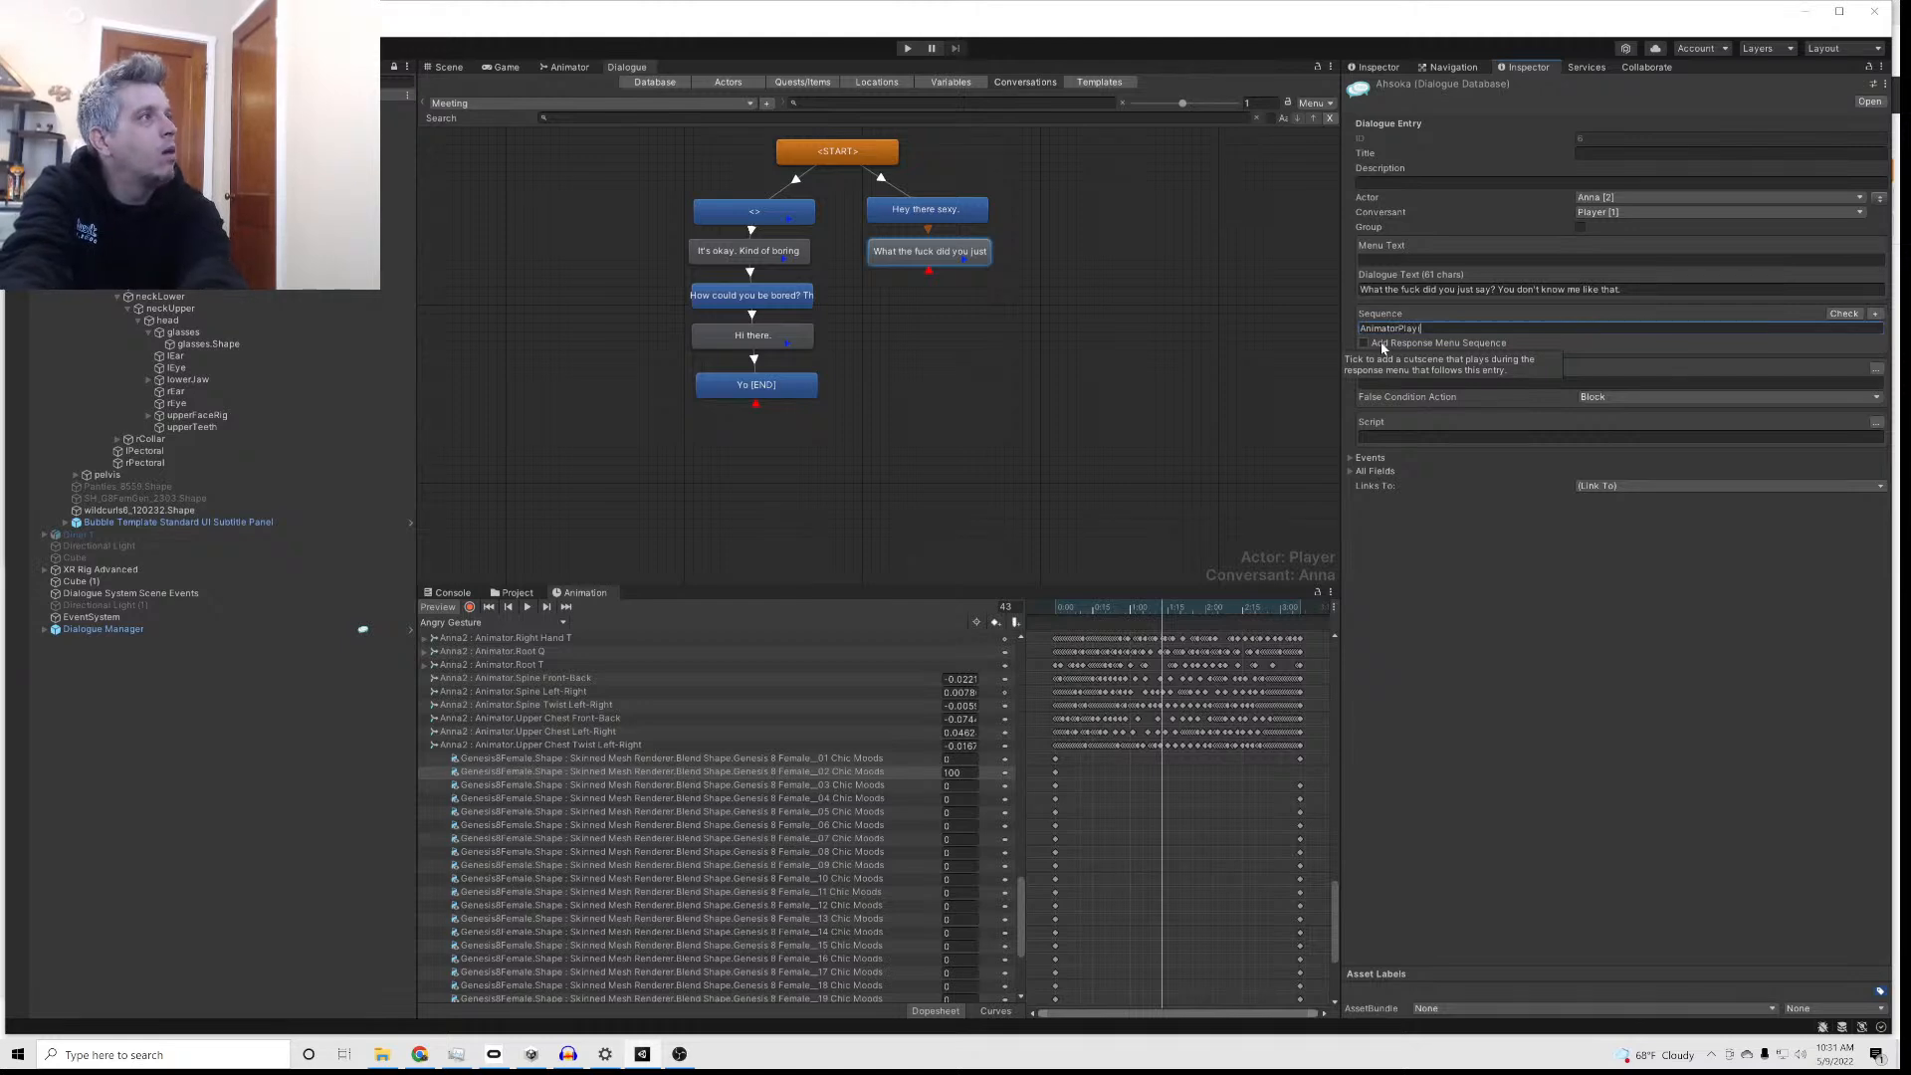
text(Angry)
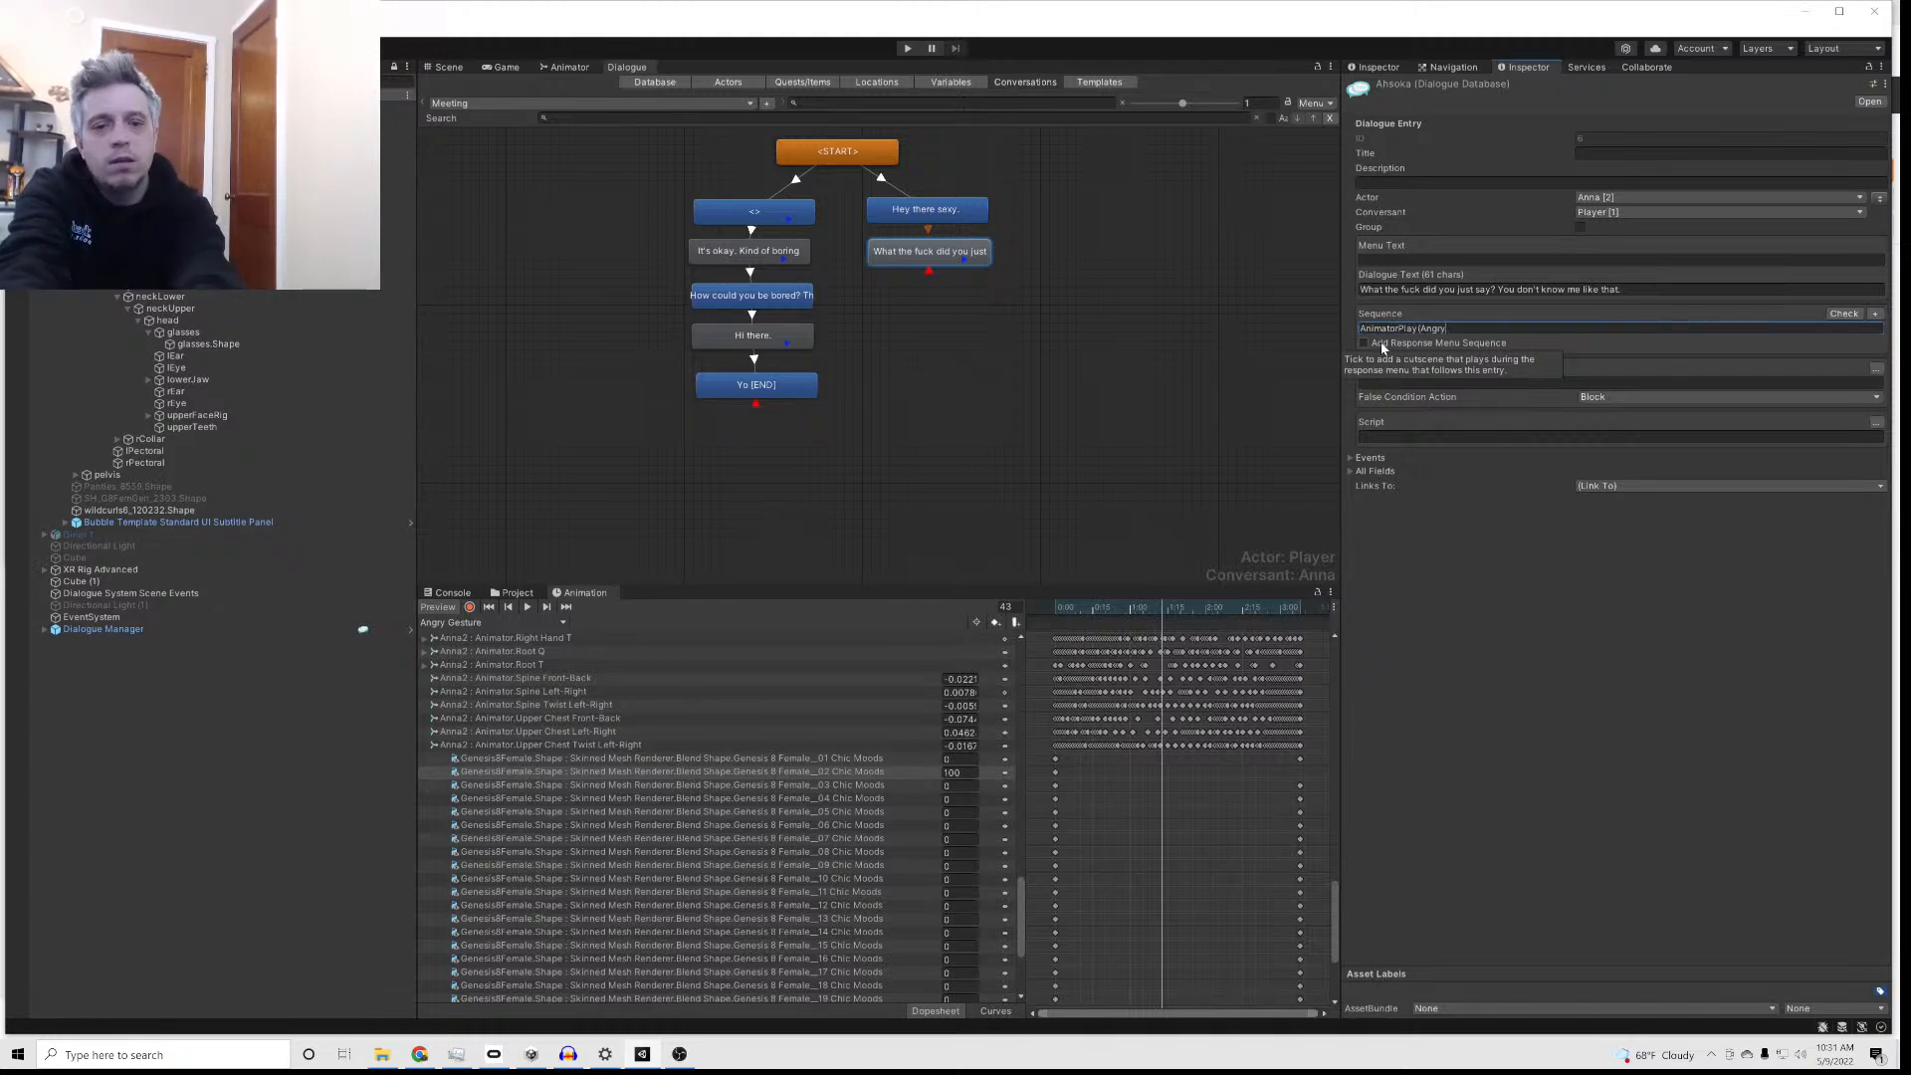
click(570, 66)
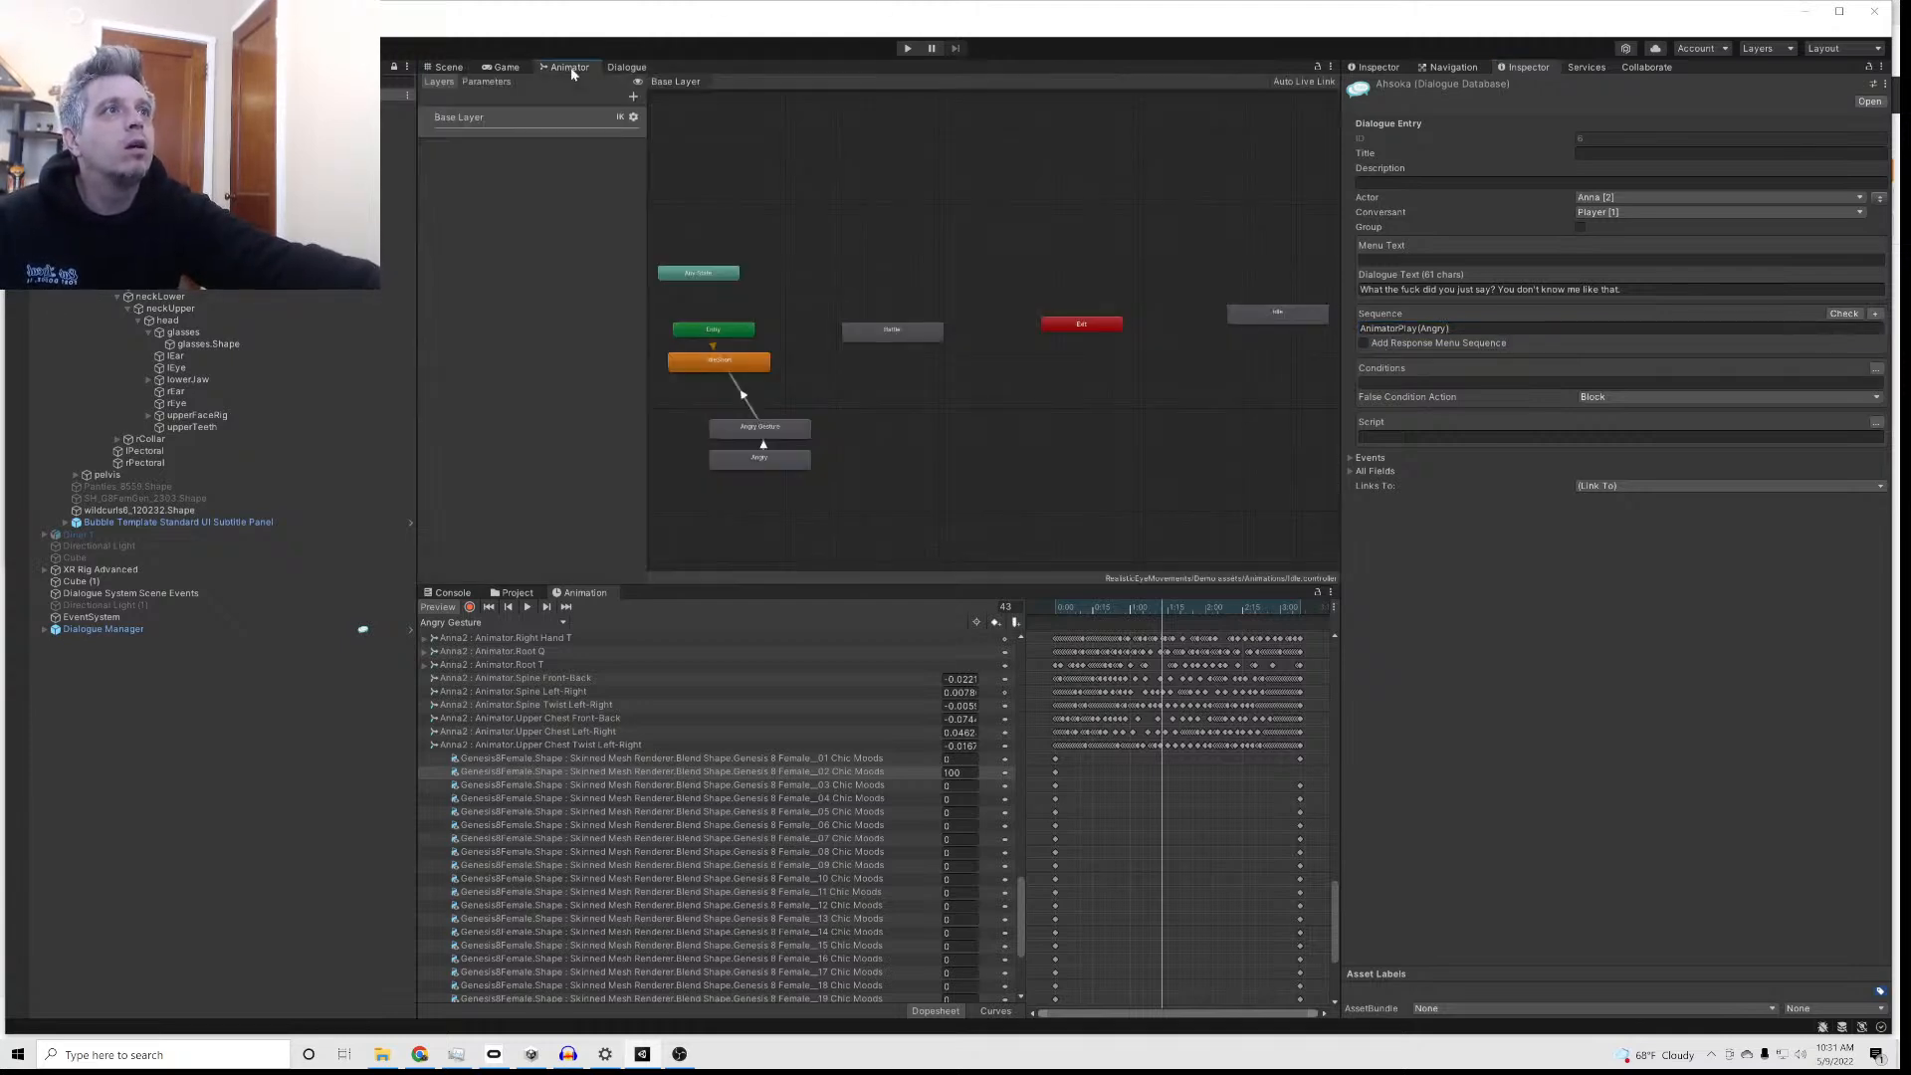
click(627, 67)
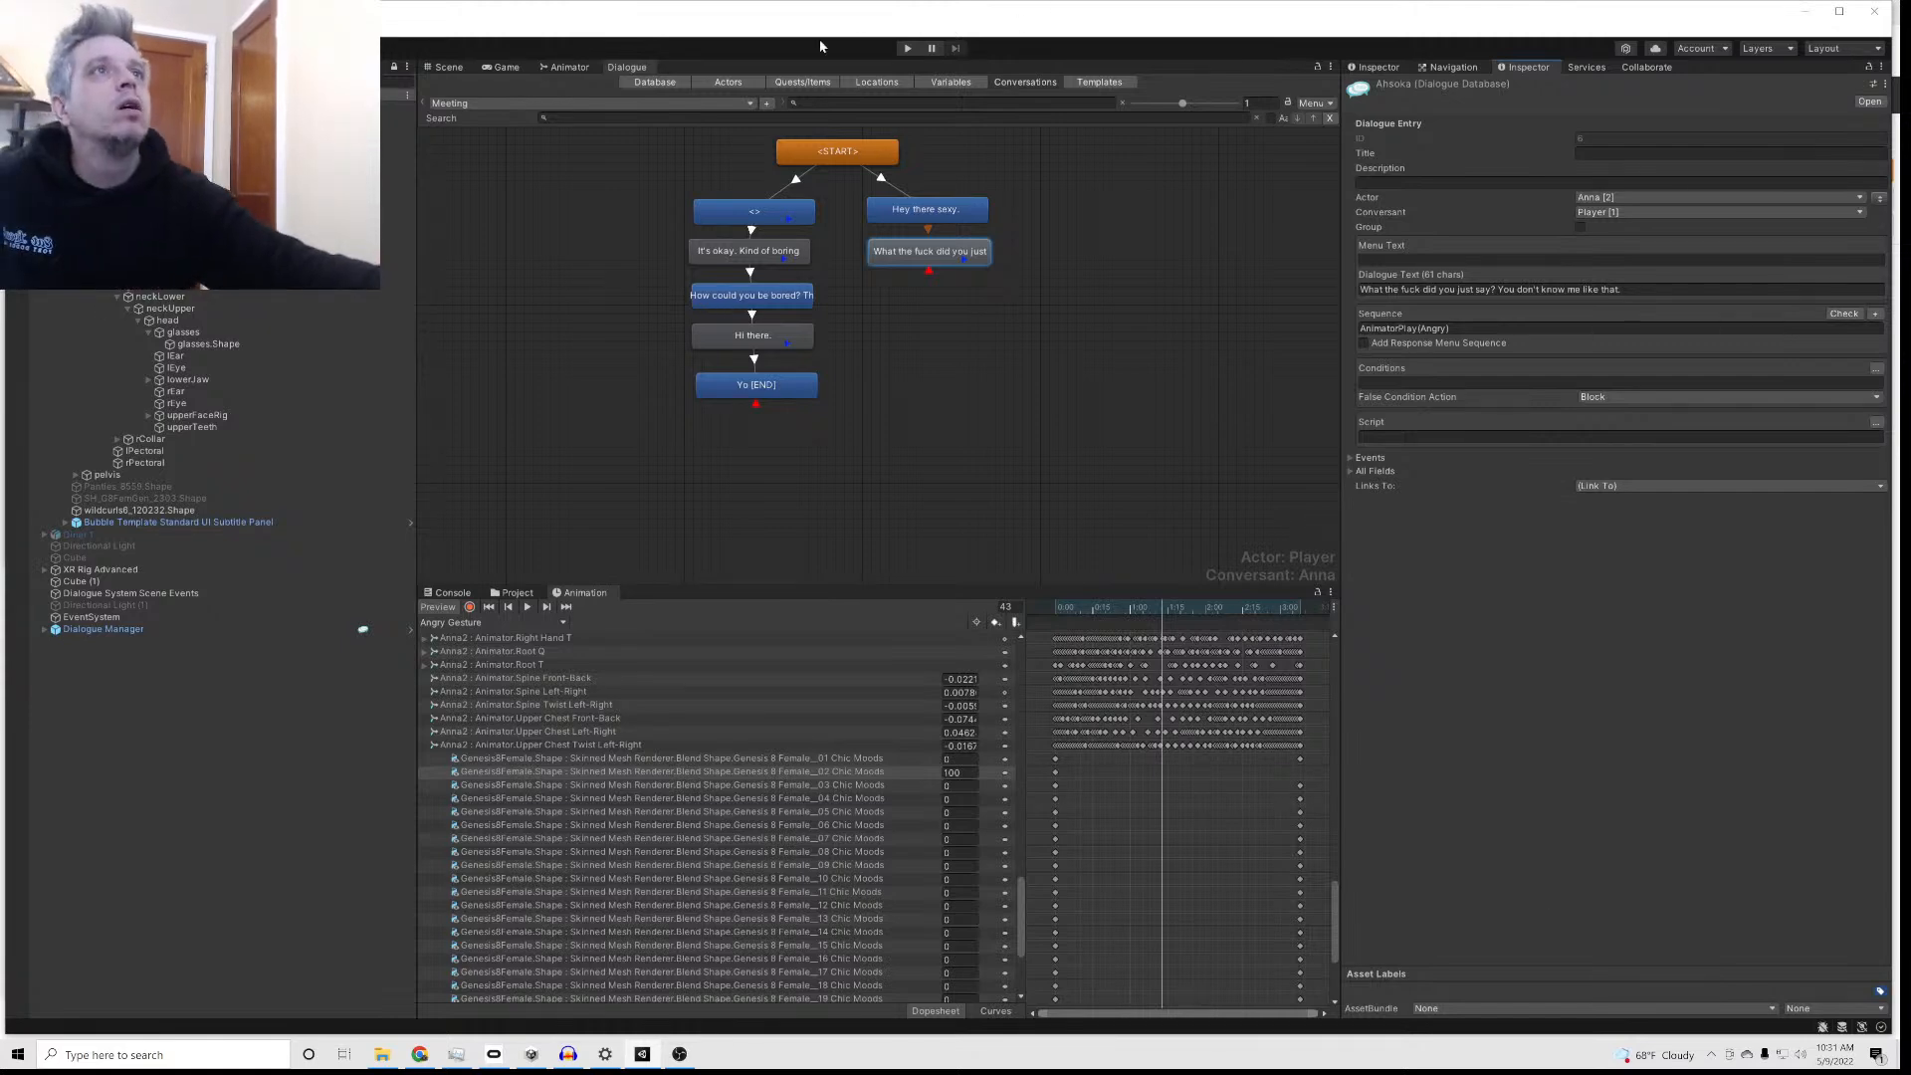
Step: Return to the Scene view and run the scene in play mode to test the angry dialogue reaction
click(448, 68)
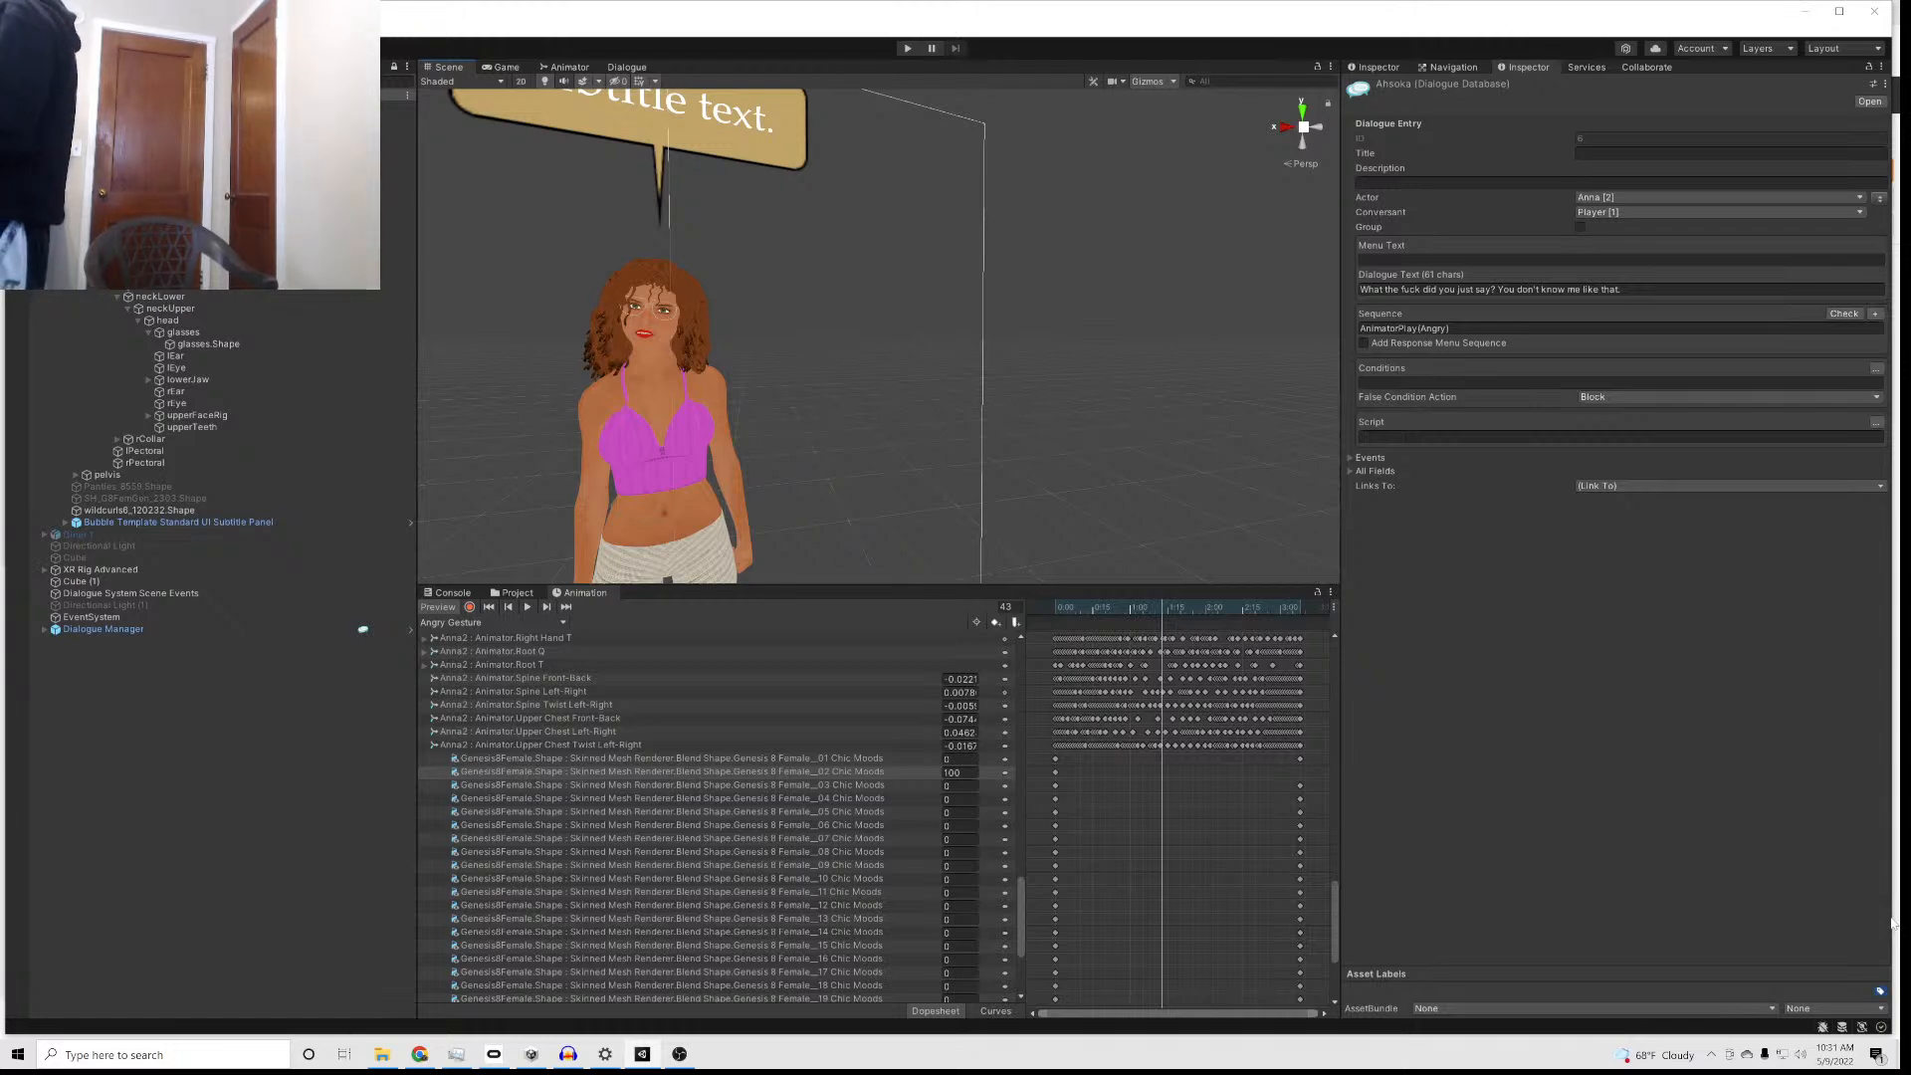
click(908, 50)
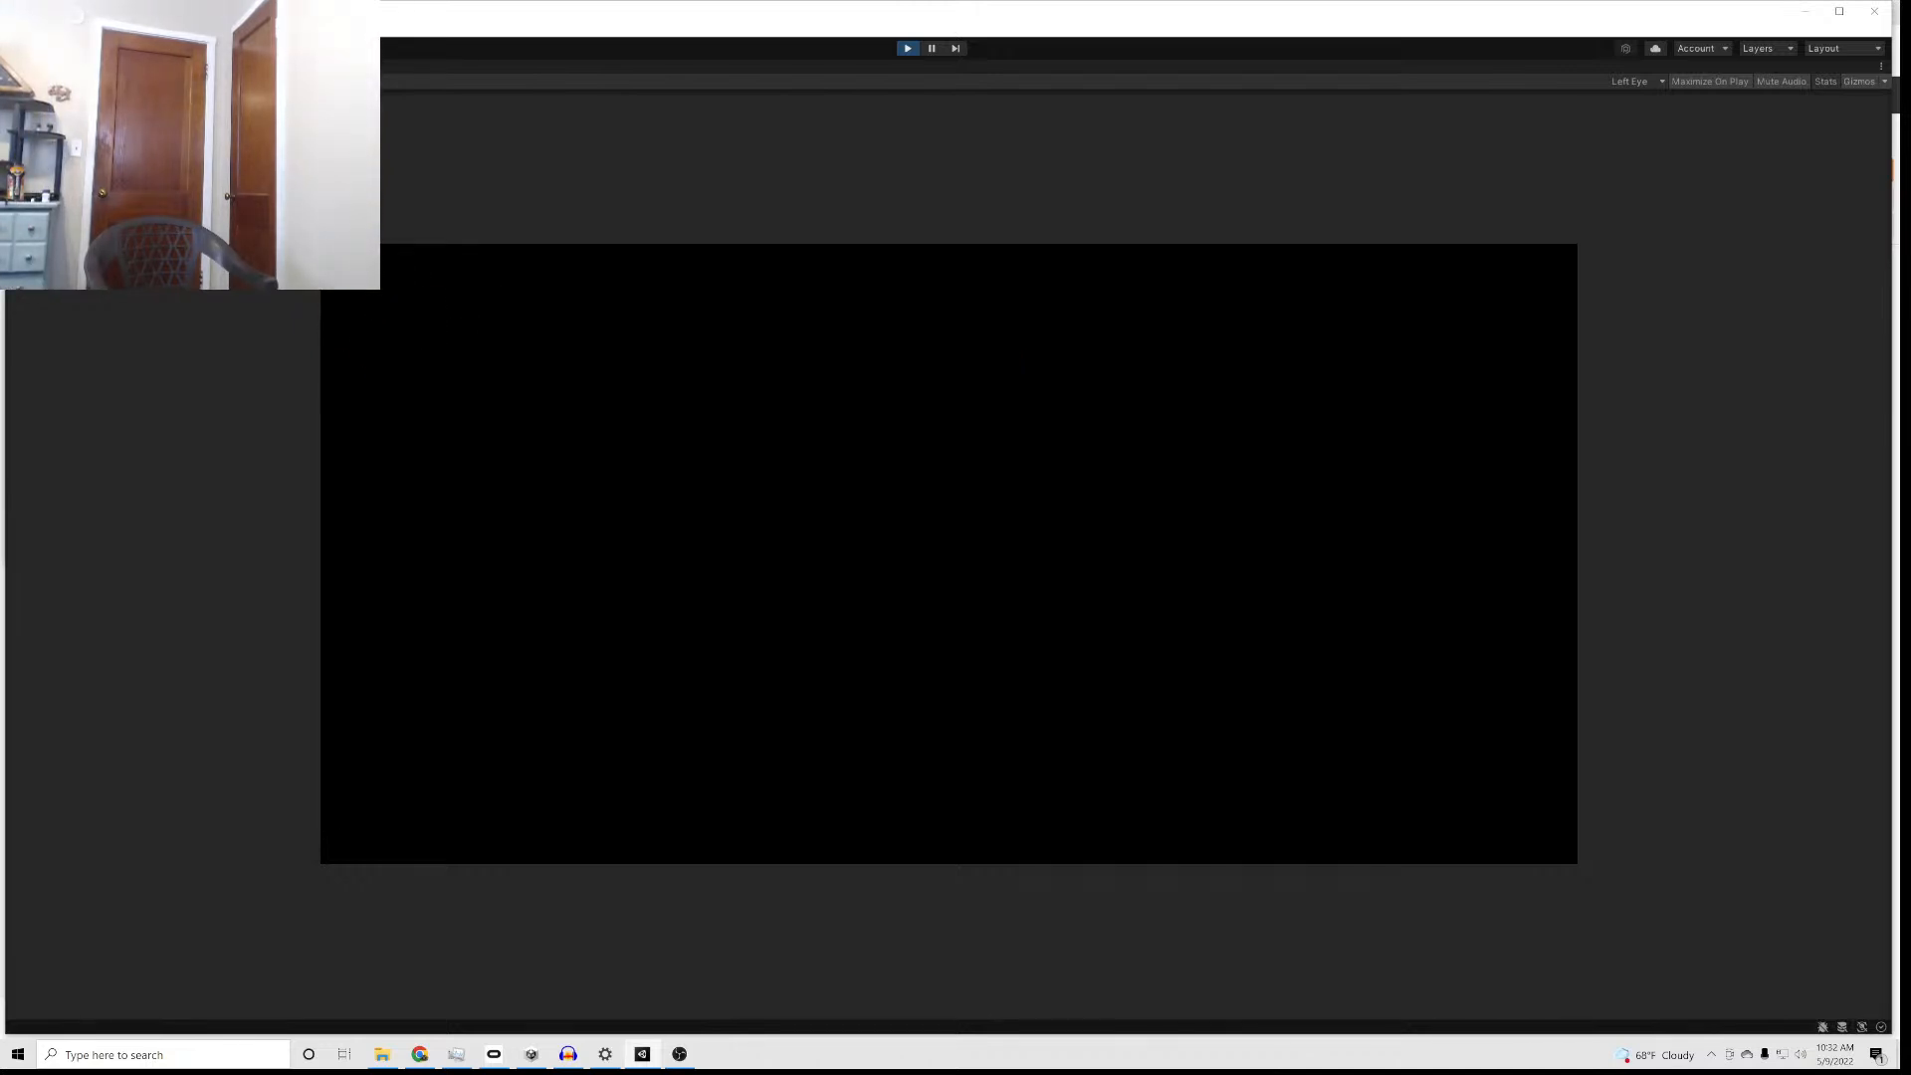
Step: Stop the running scene, enable the Diner 1 object, and test the scene again in play mode
click(906, 48)
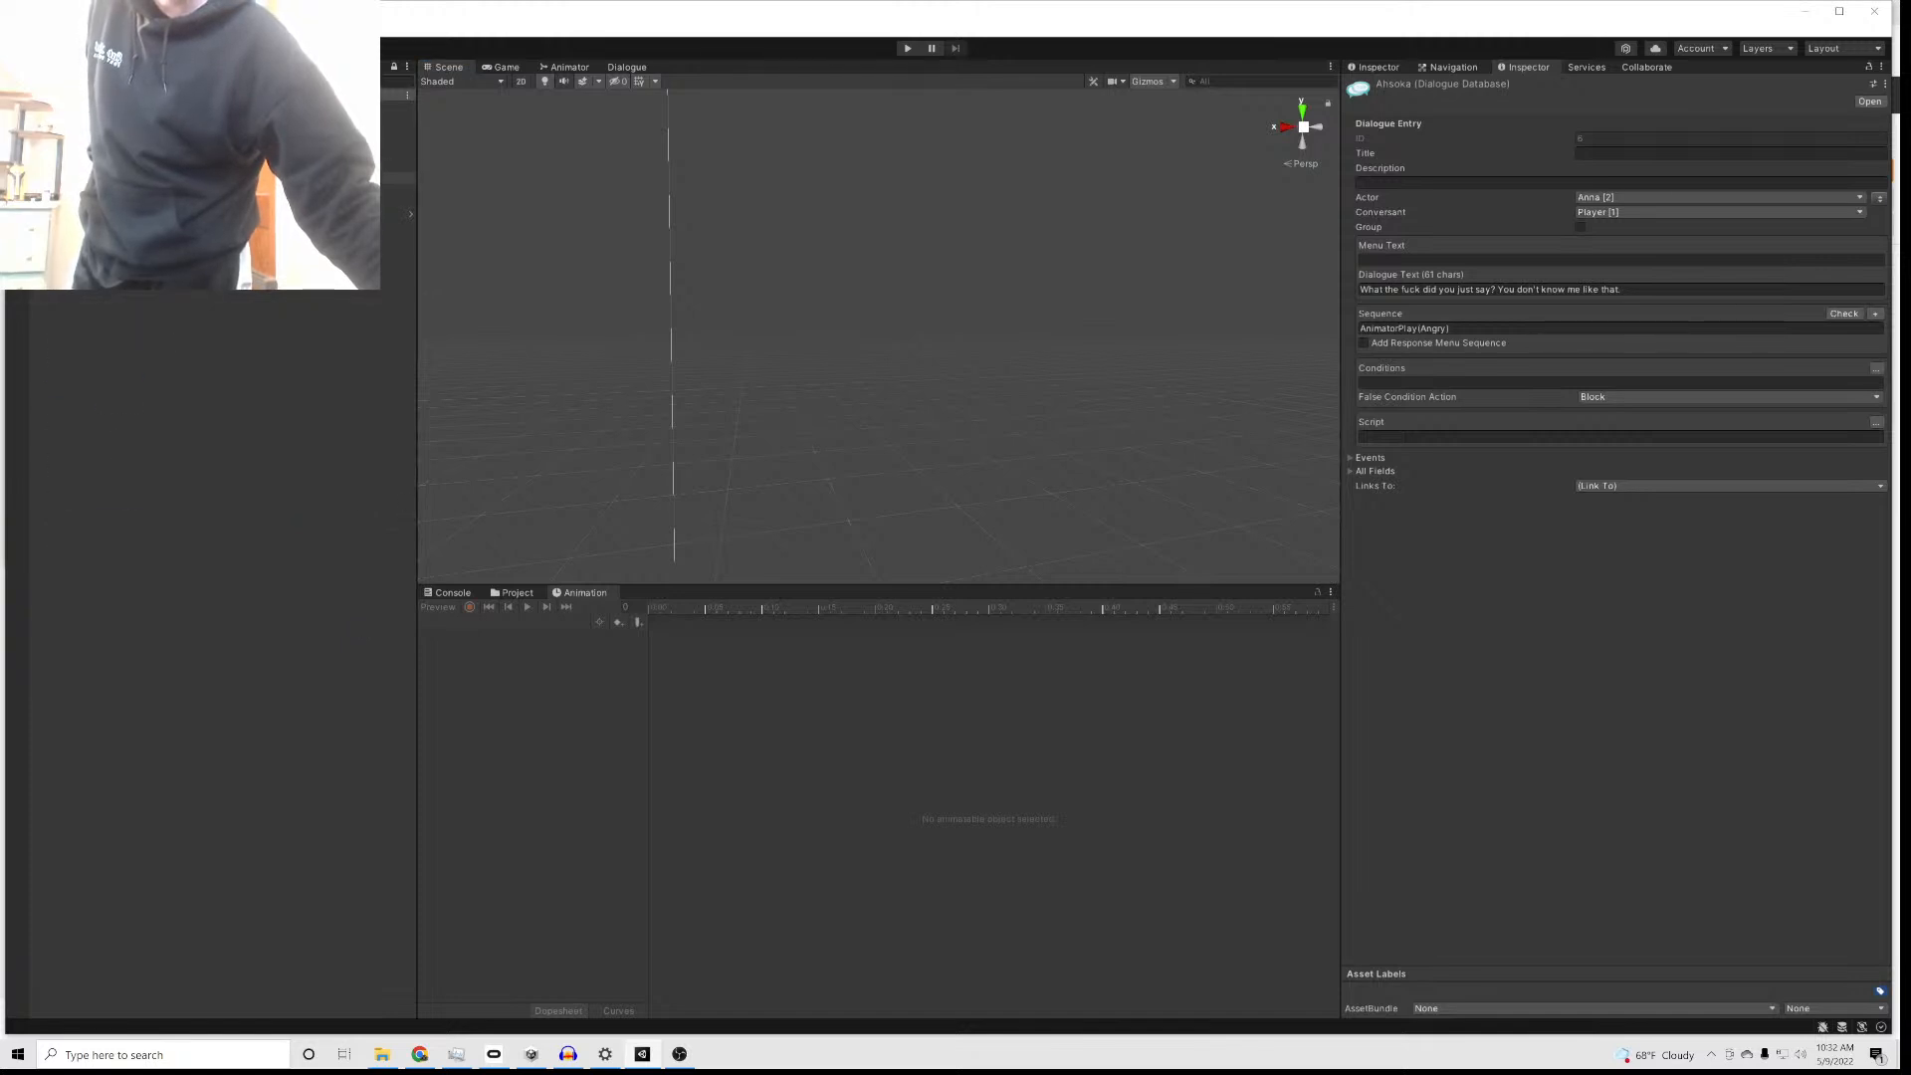
click(149, 119)
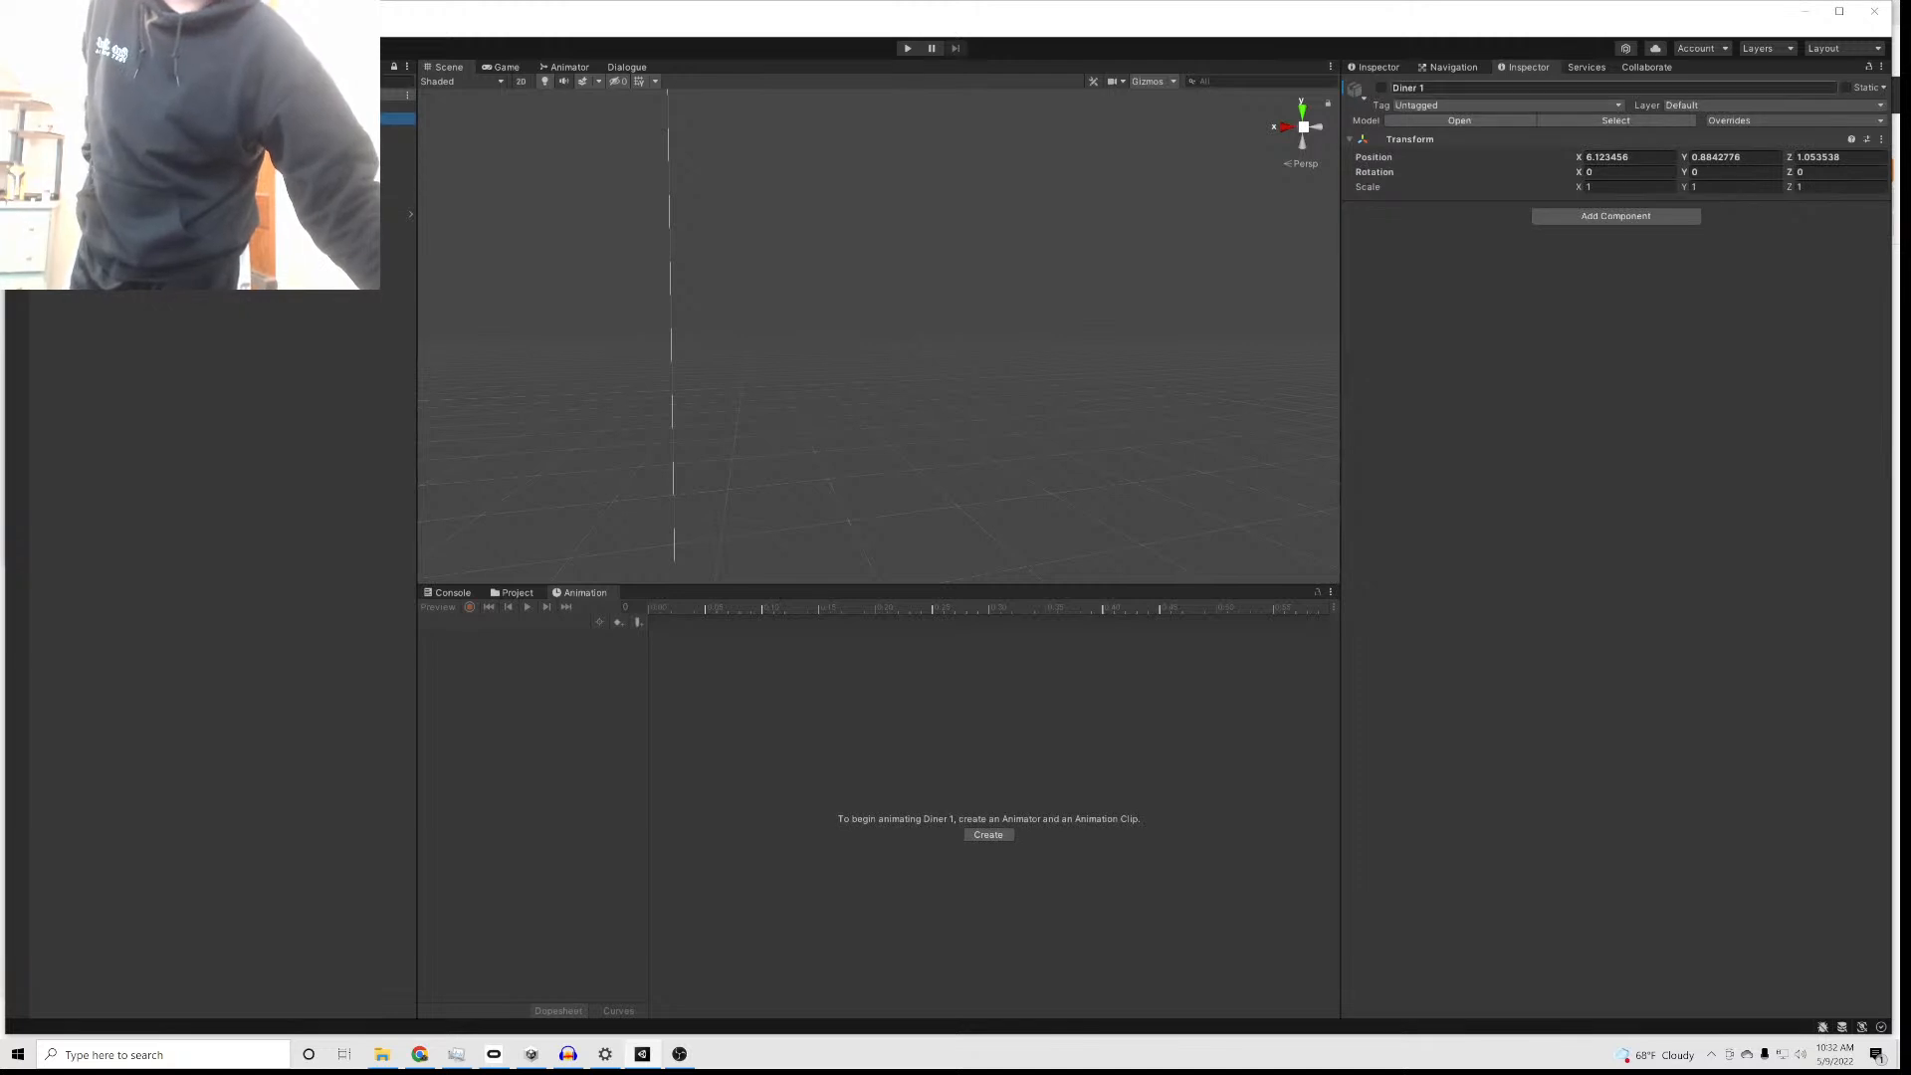
click(1382, 89)
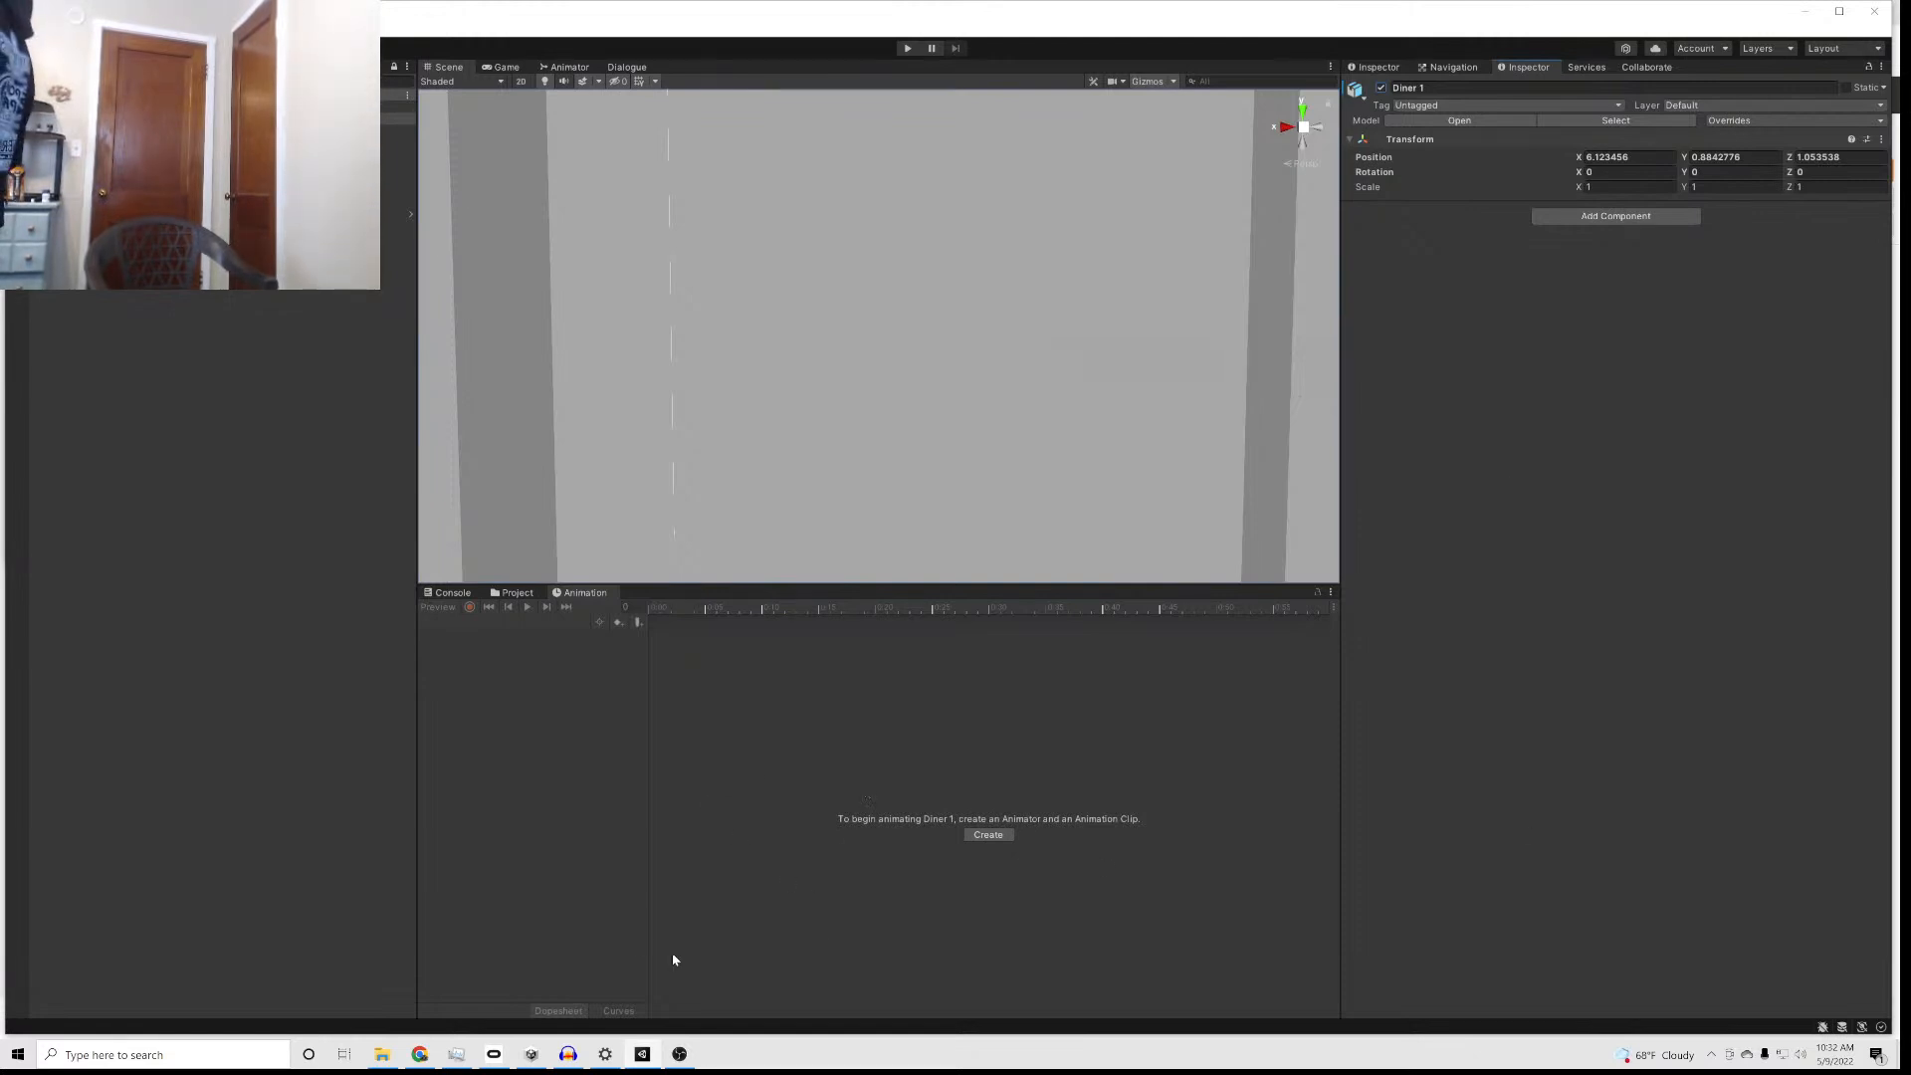
click(905, 49)
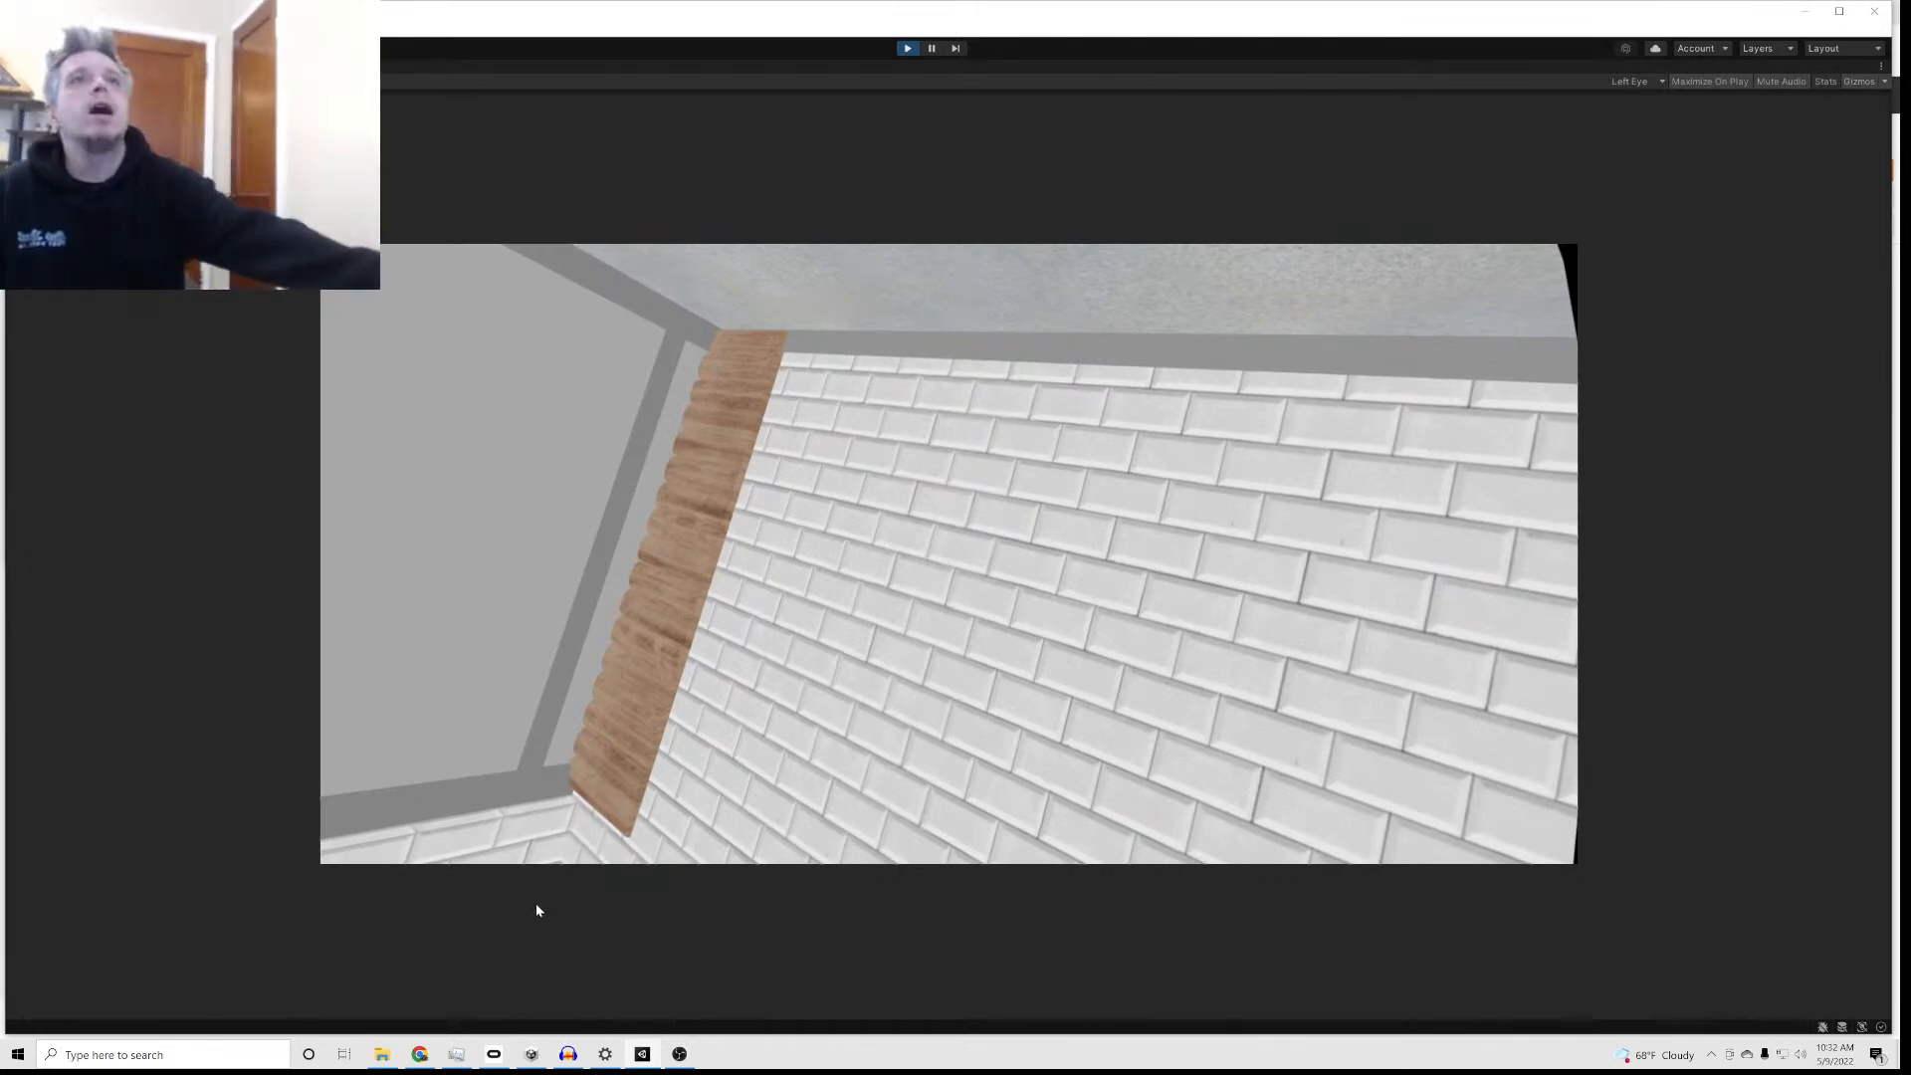
click(906, 49)
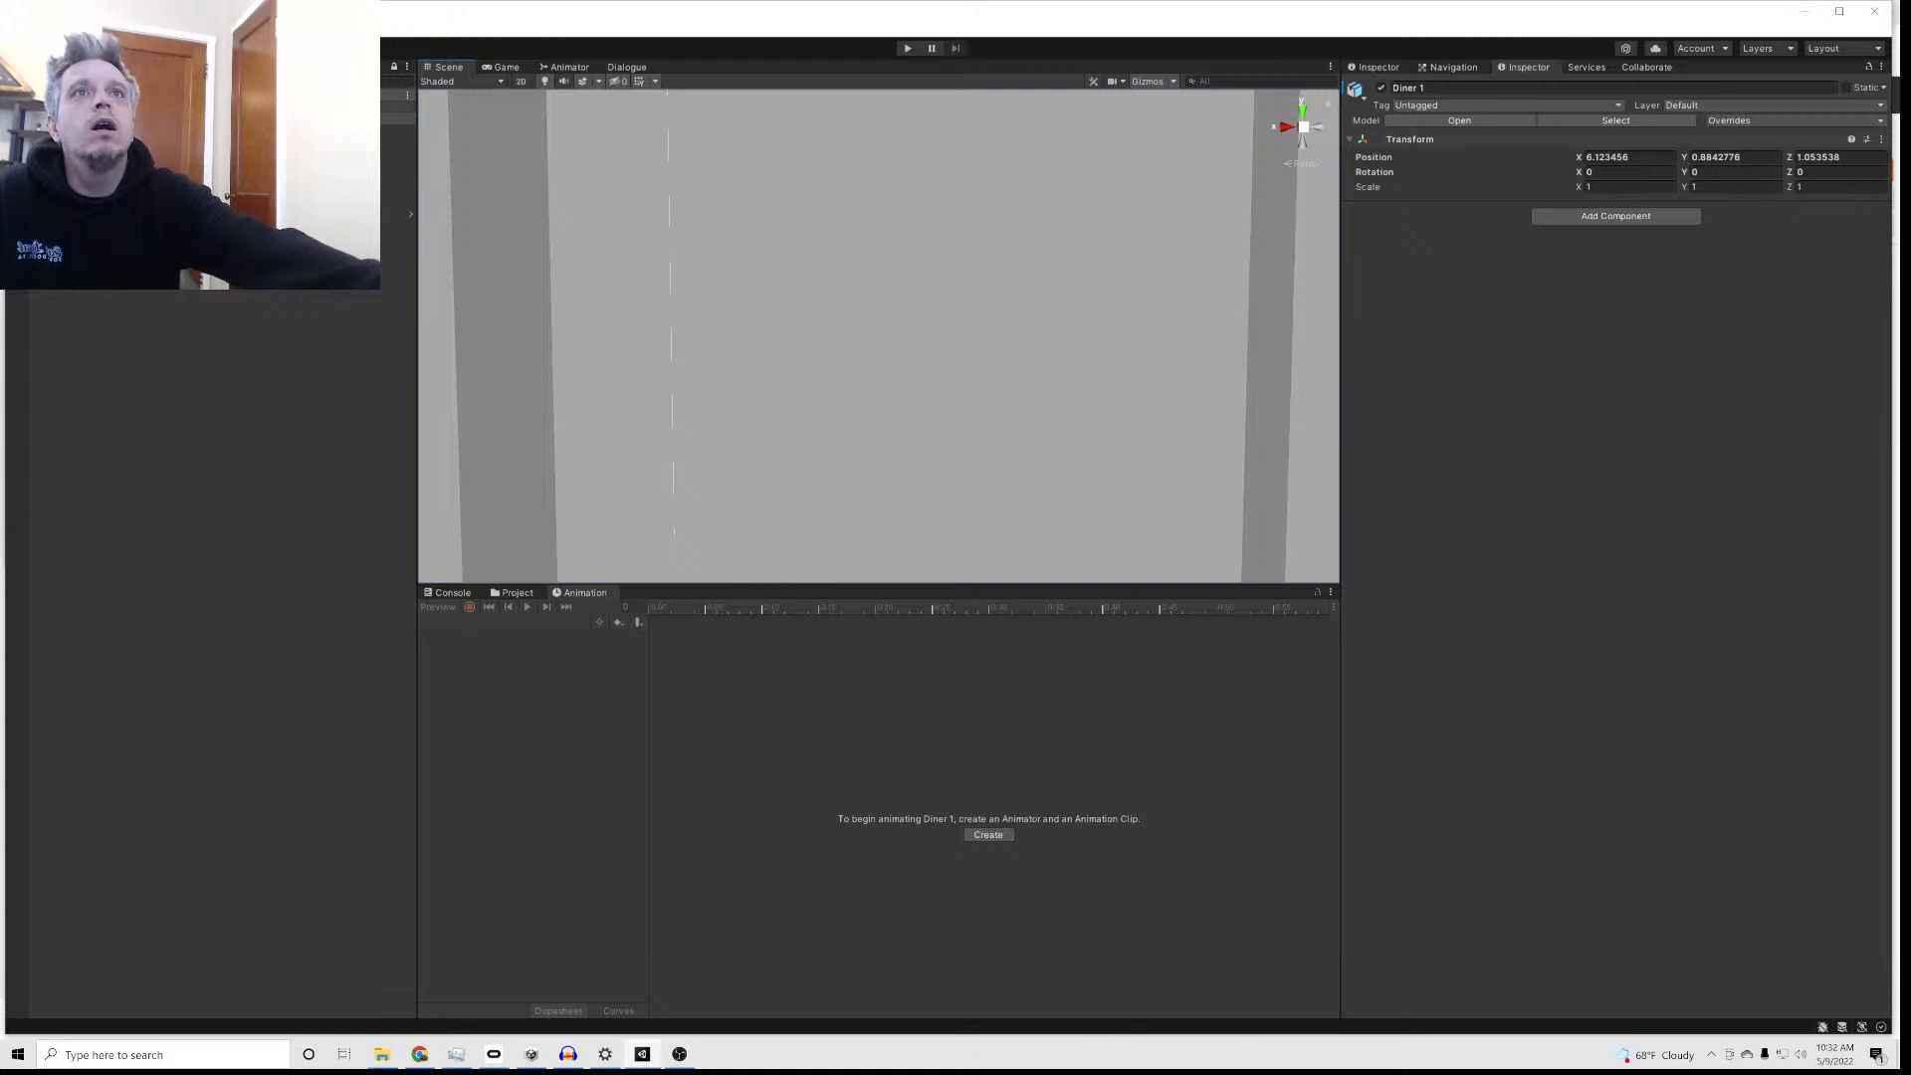
Step: Set the dialogue text of the empty player entry under START in the Meeting conversation to "How's it going?"
click(625, 66)
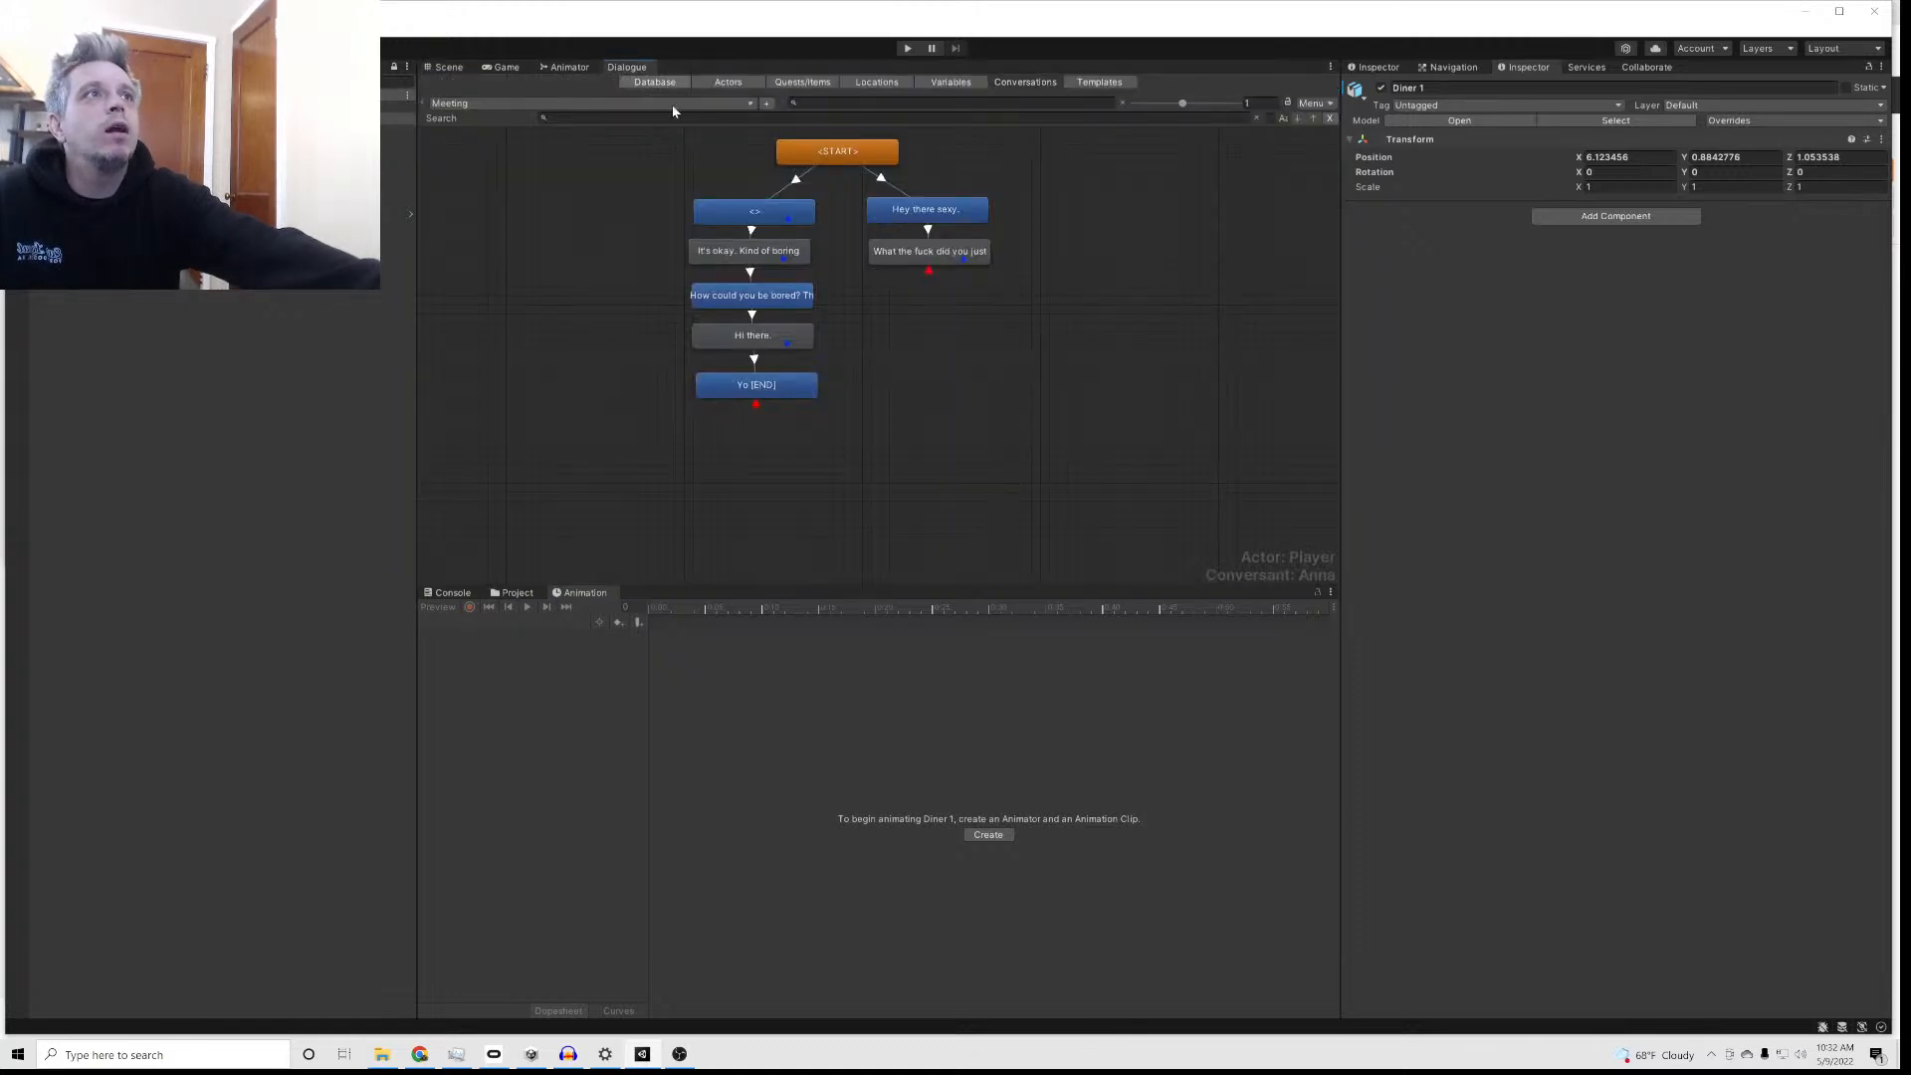
click(733, 213)
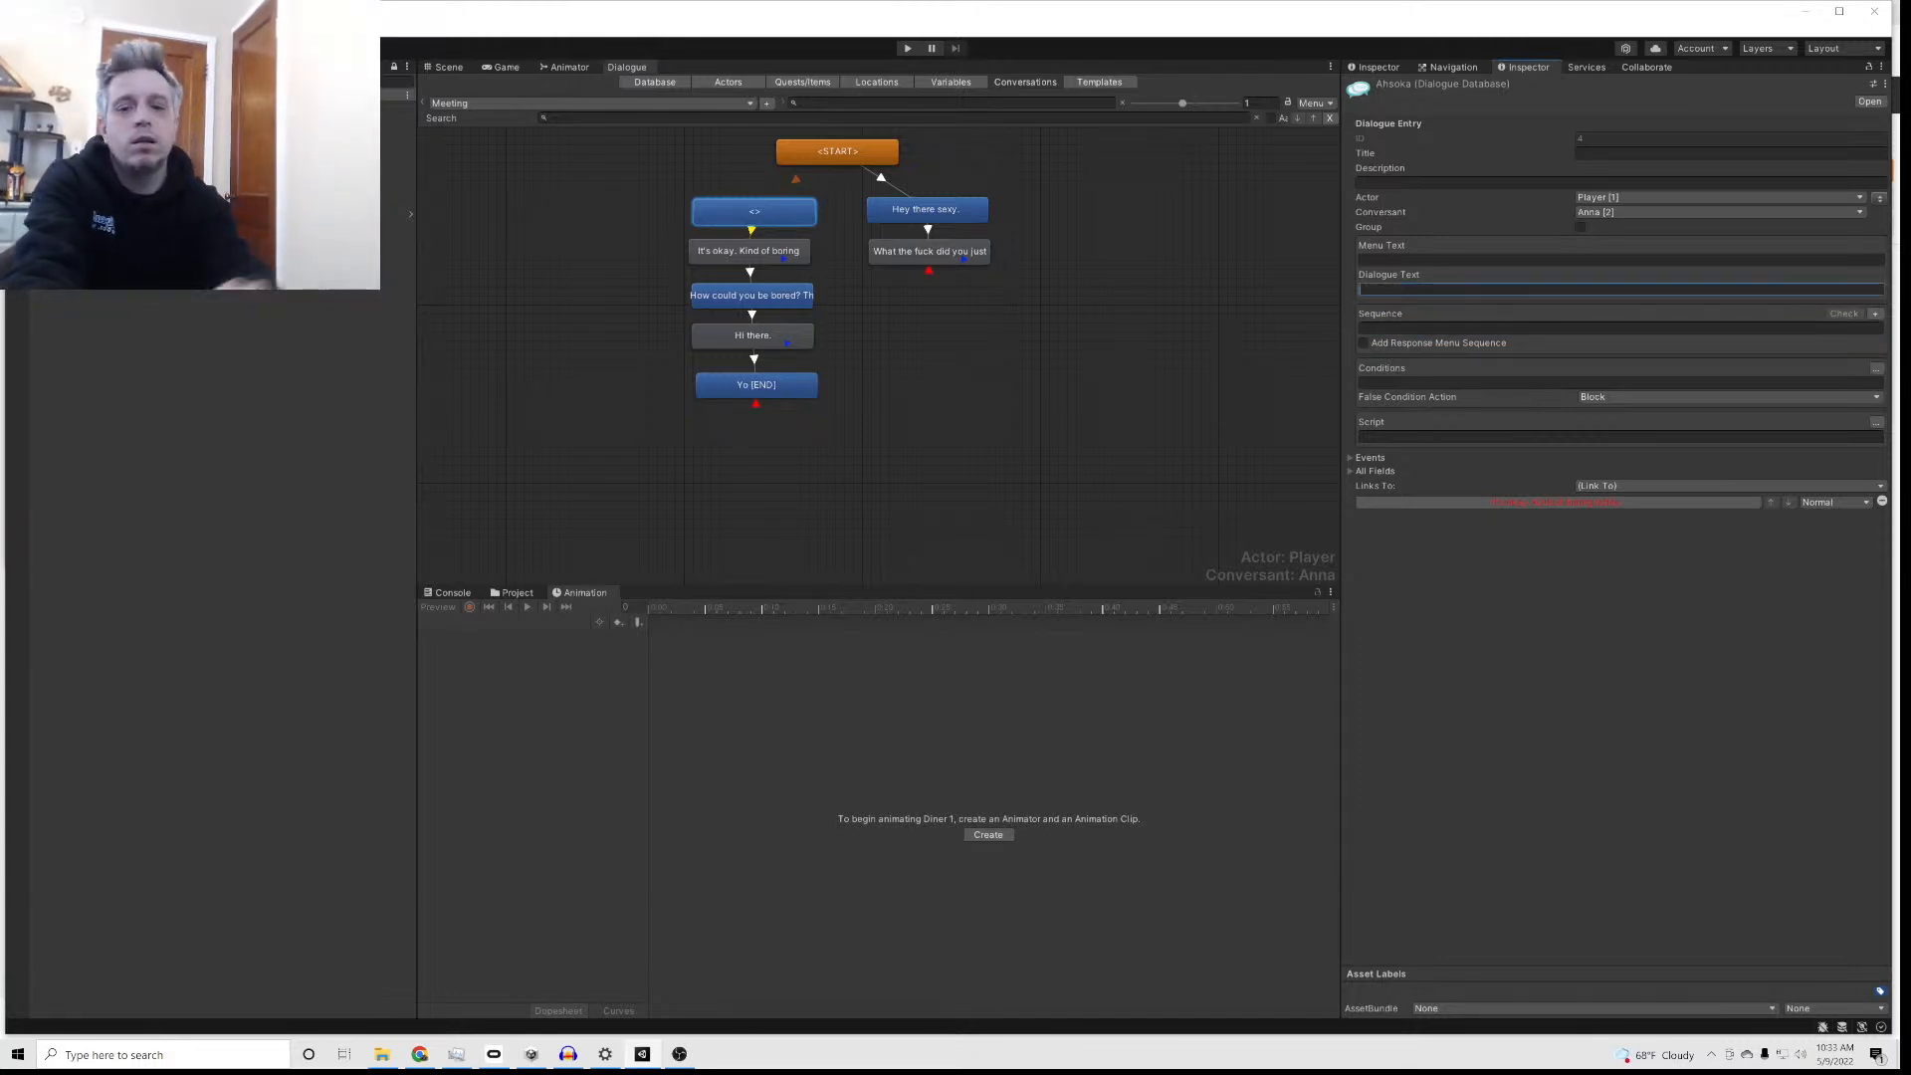
text(How's it going?)
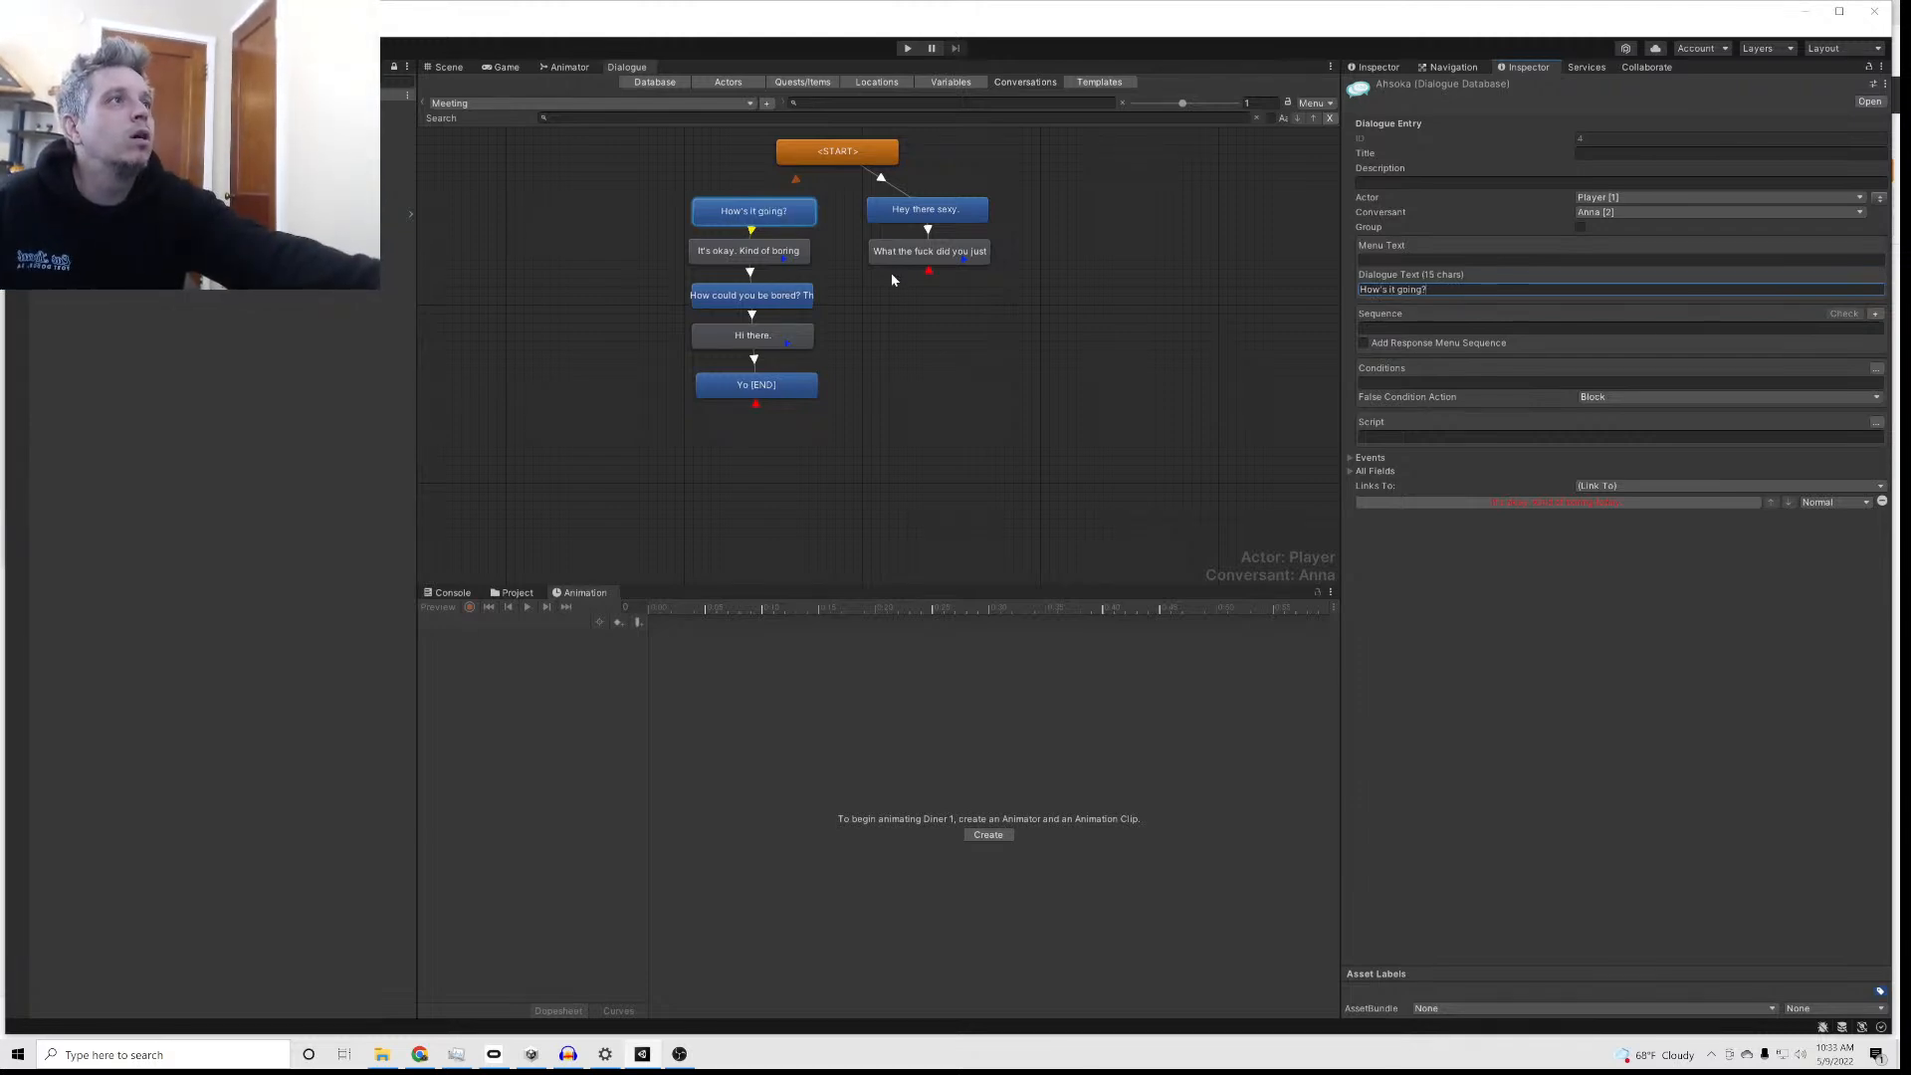
Step: Review the dialogue text and sequence of the "Hey there sexy." entry and of the reply below it
click(905, 255)
click(1592, 289)
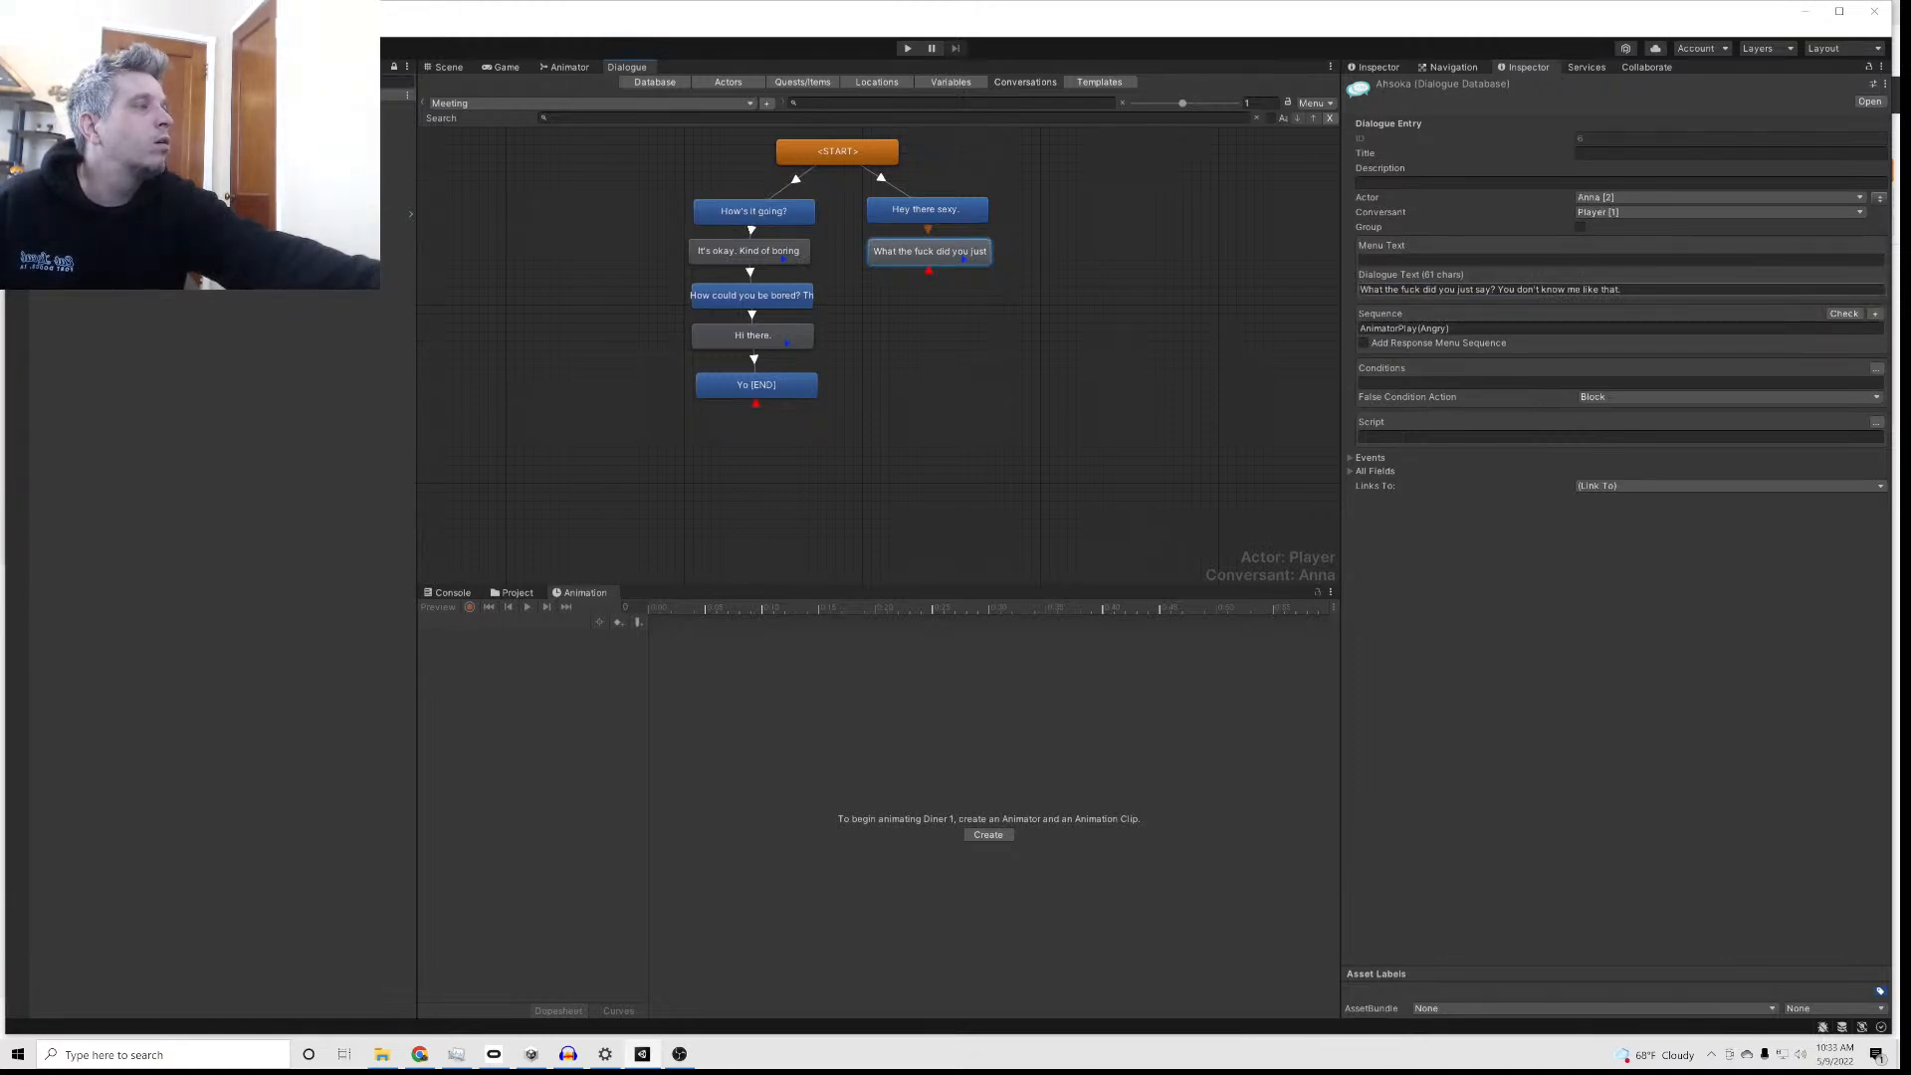
click(1442, 329)
click(928, 210)
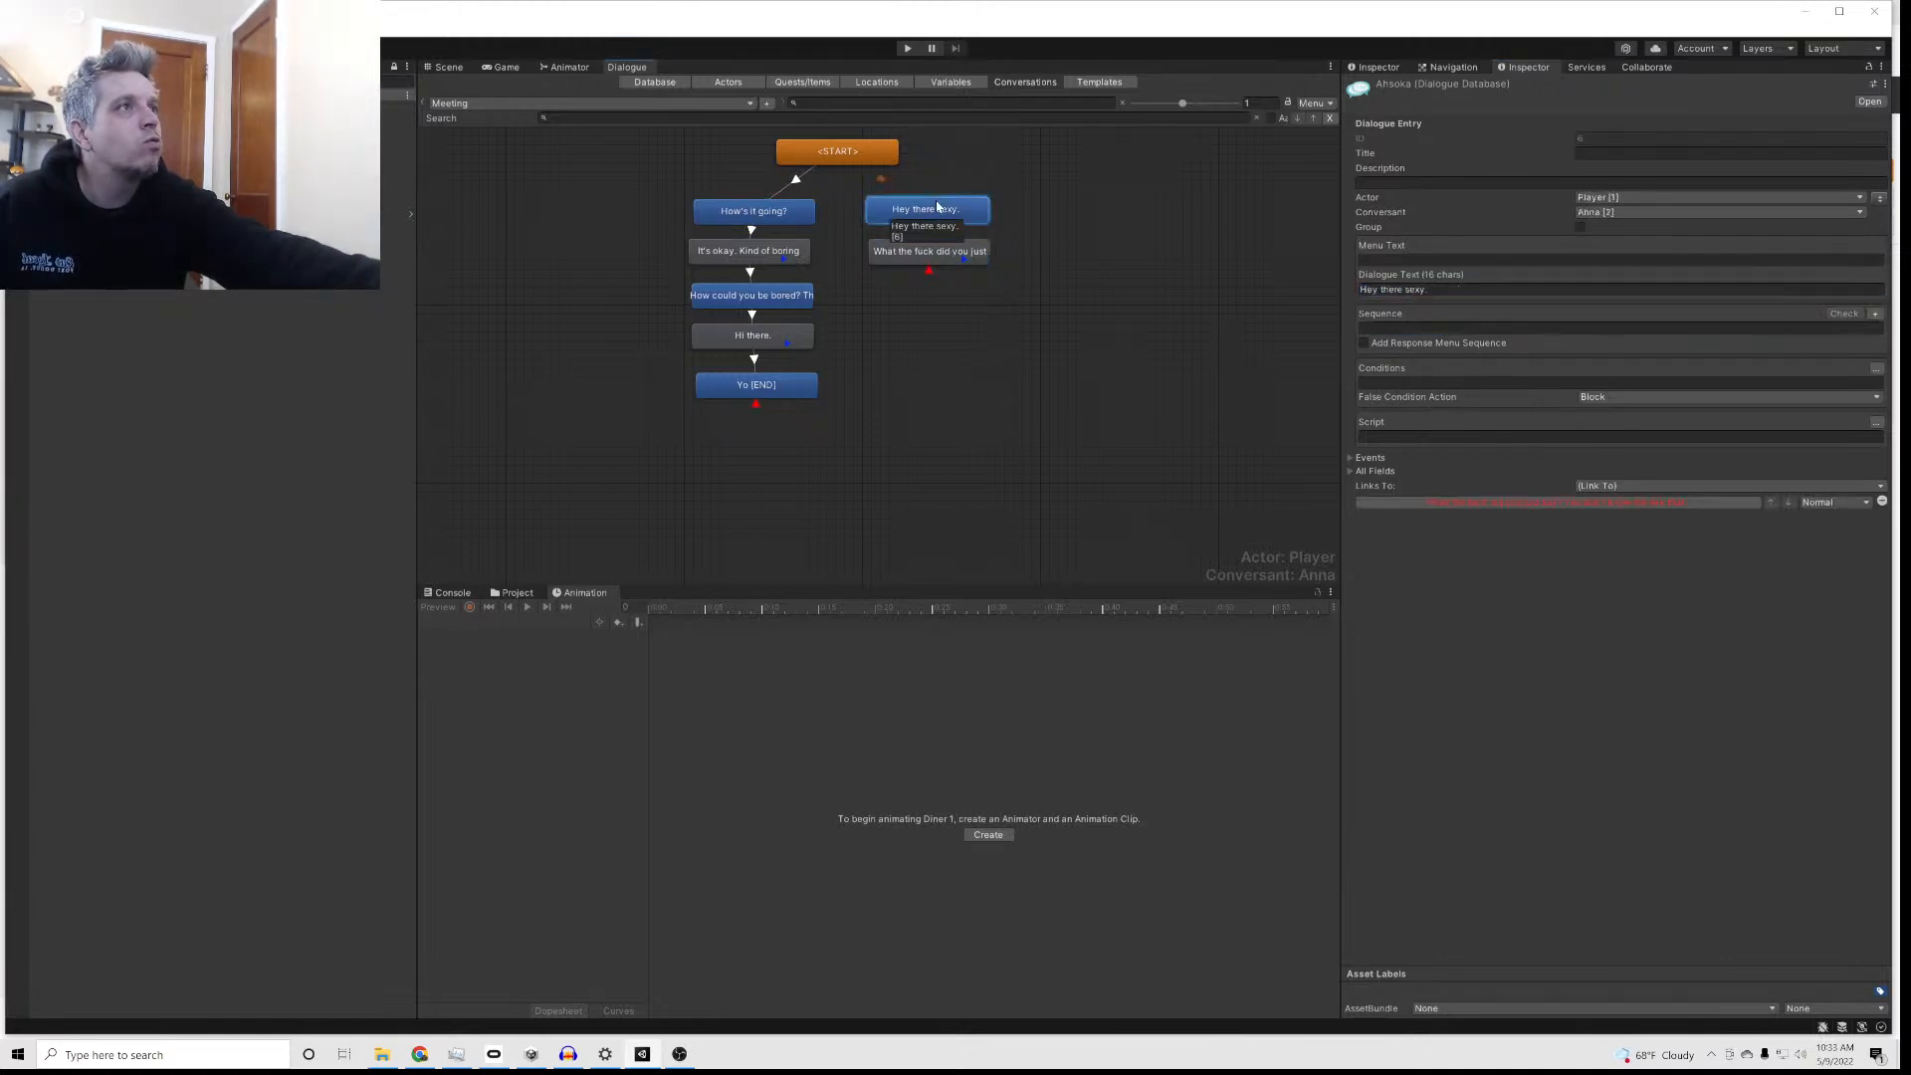
click(943, 254)
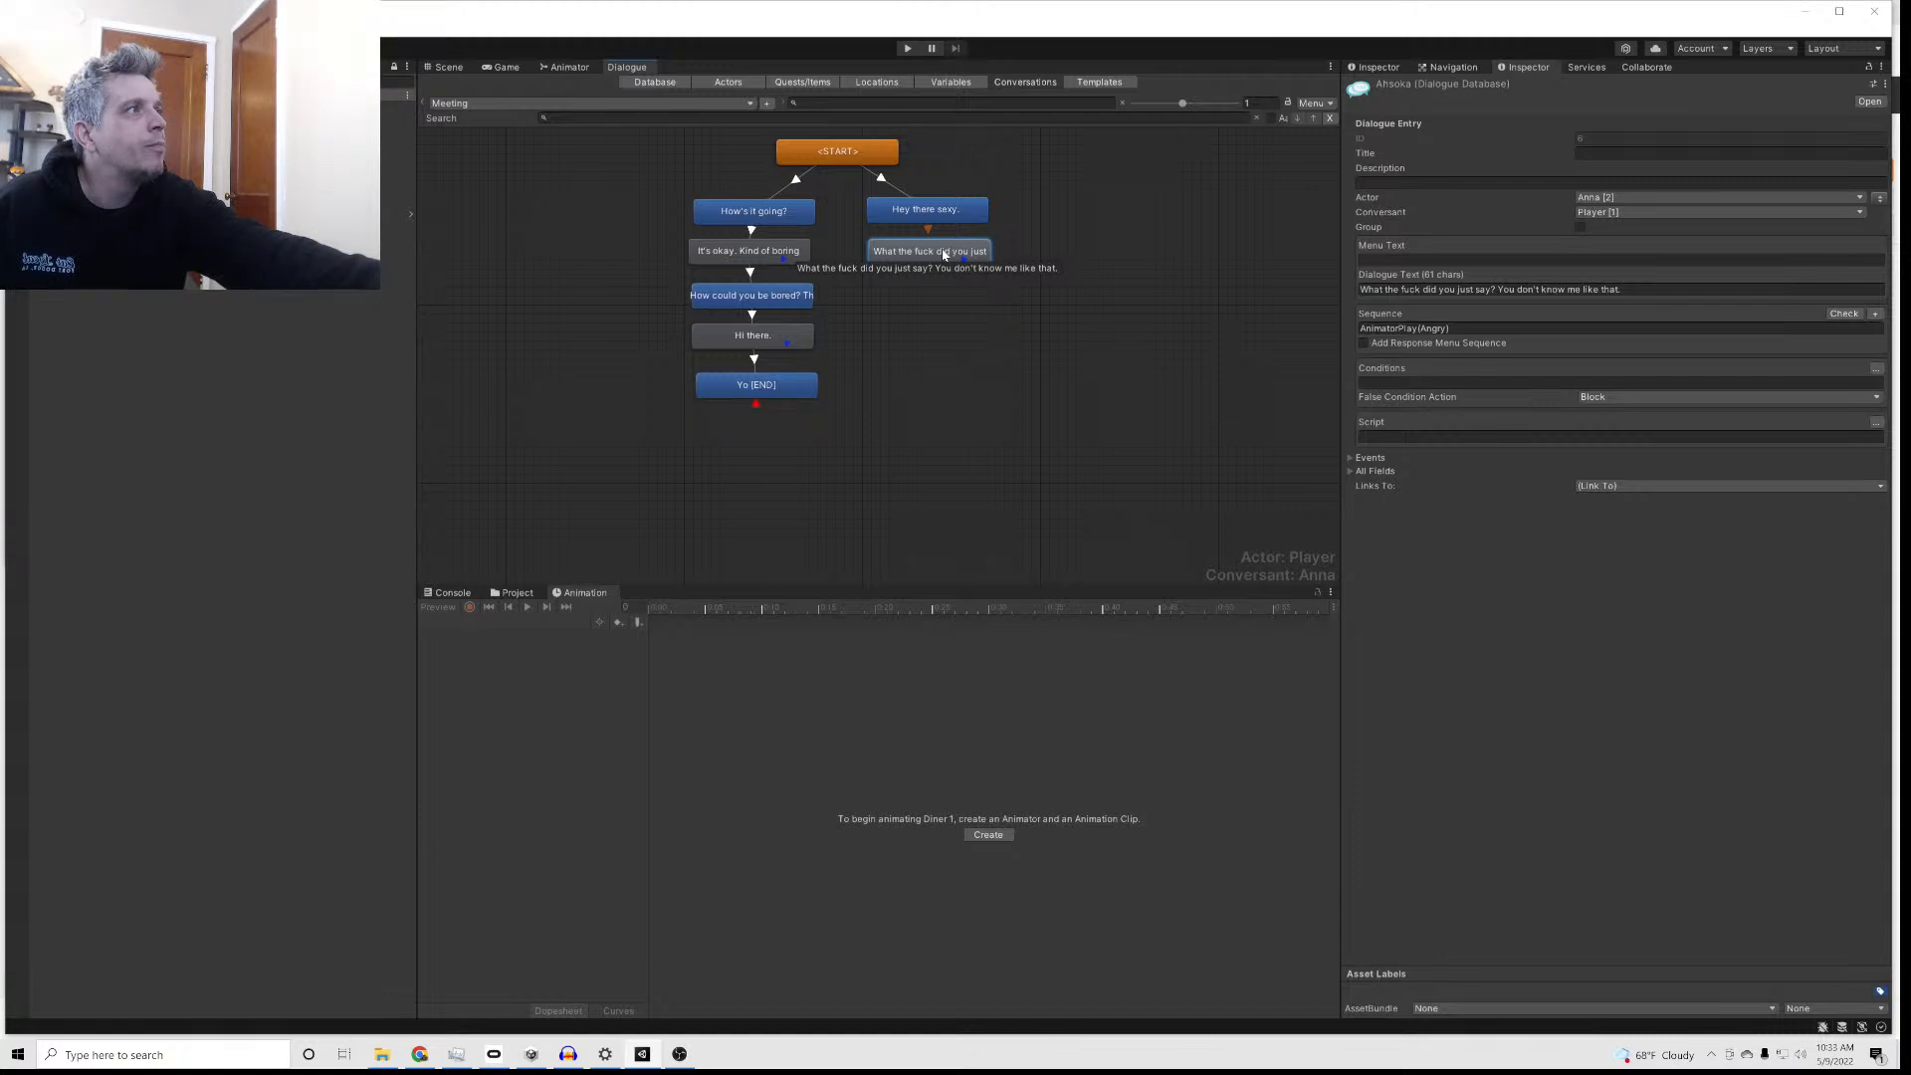
click(1643, 292)
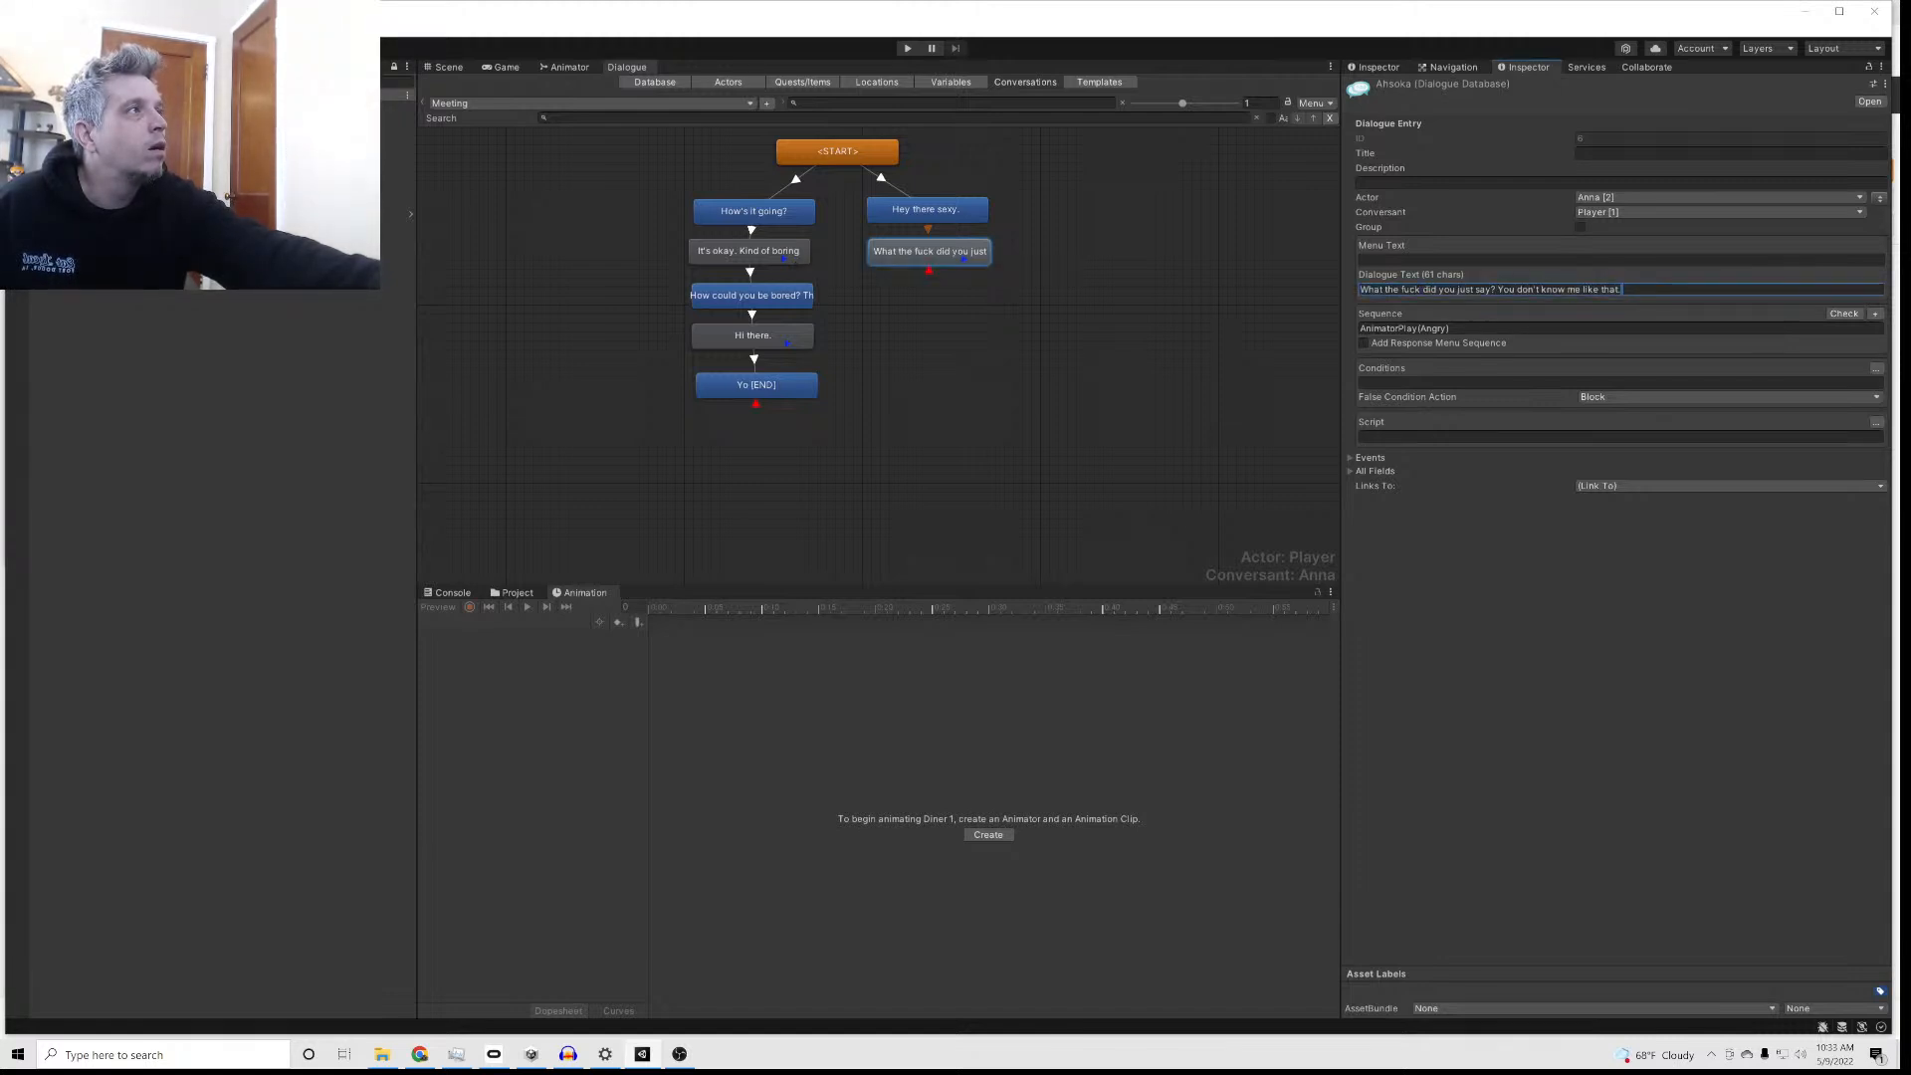
click(1506, 590)
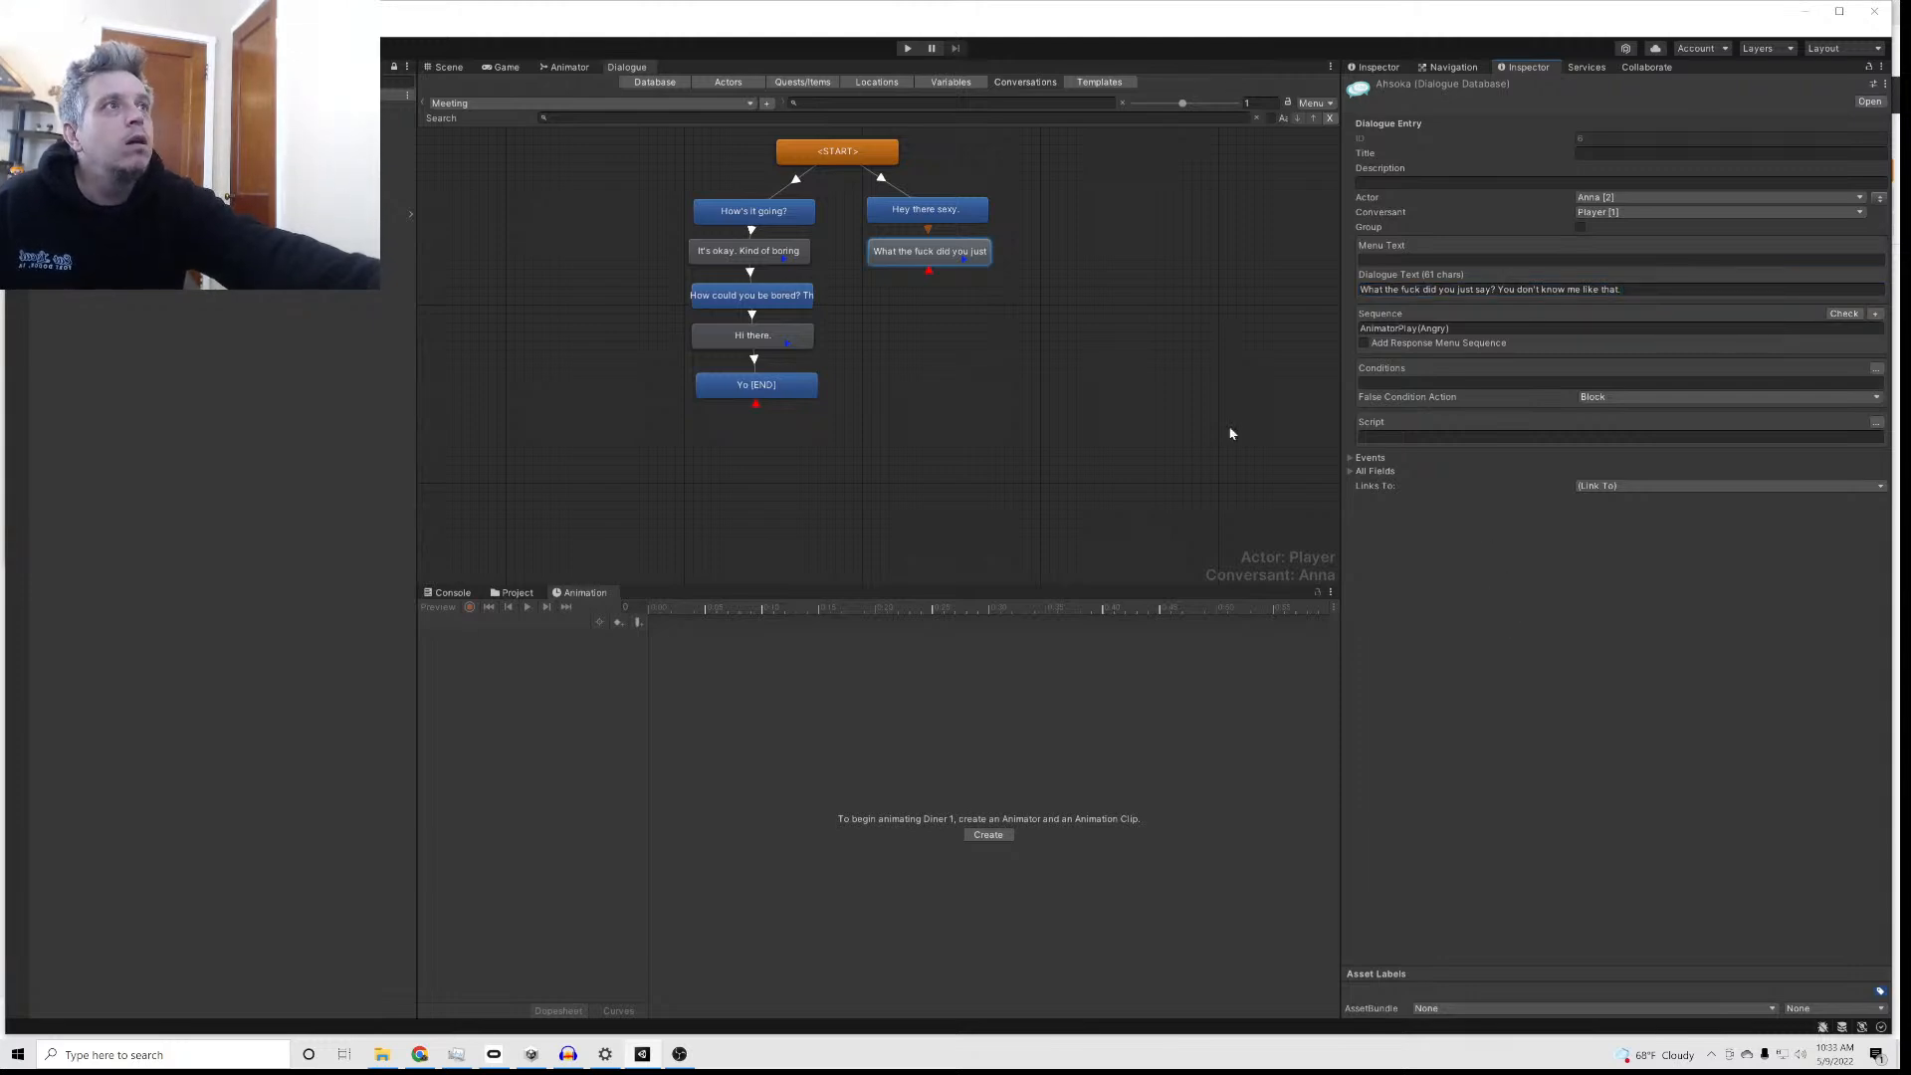
Step: Nudge the "Hey there sexy." and "How's it going?" nodes slightly up toward START, and test the dialogue in play mode
drag(894, 212, 892, 206)
click(745, 212)
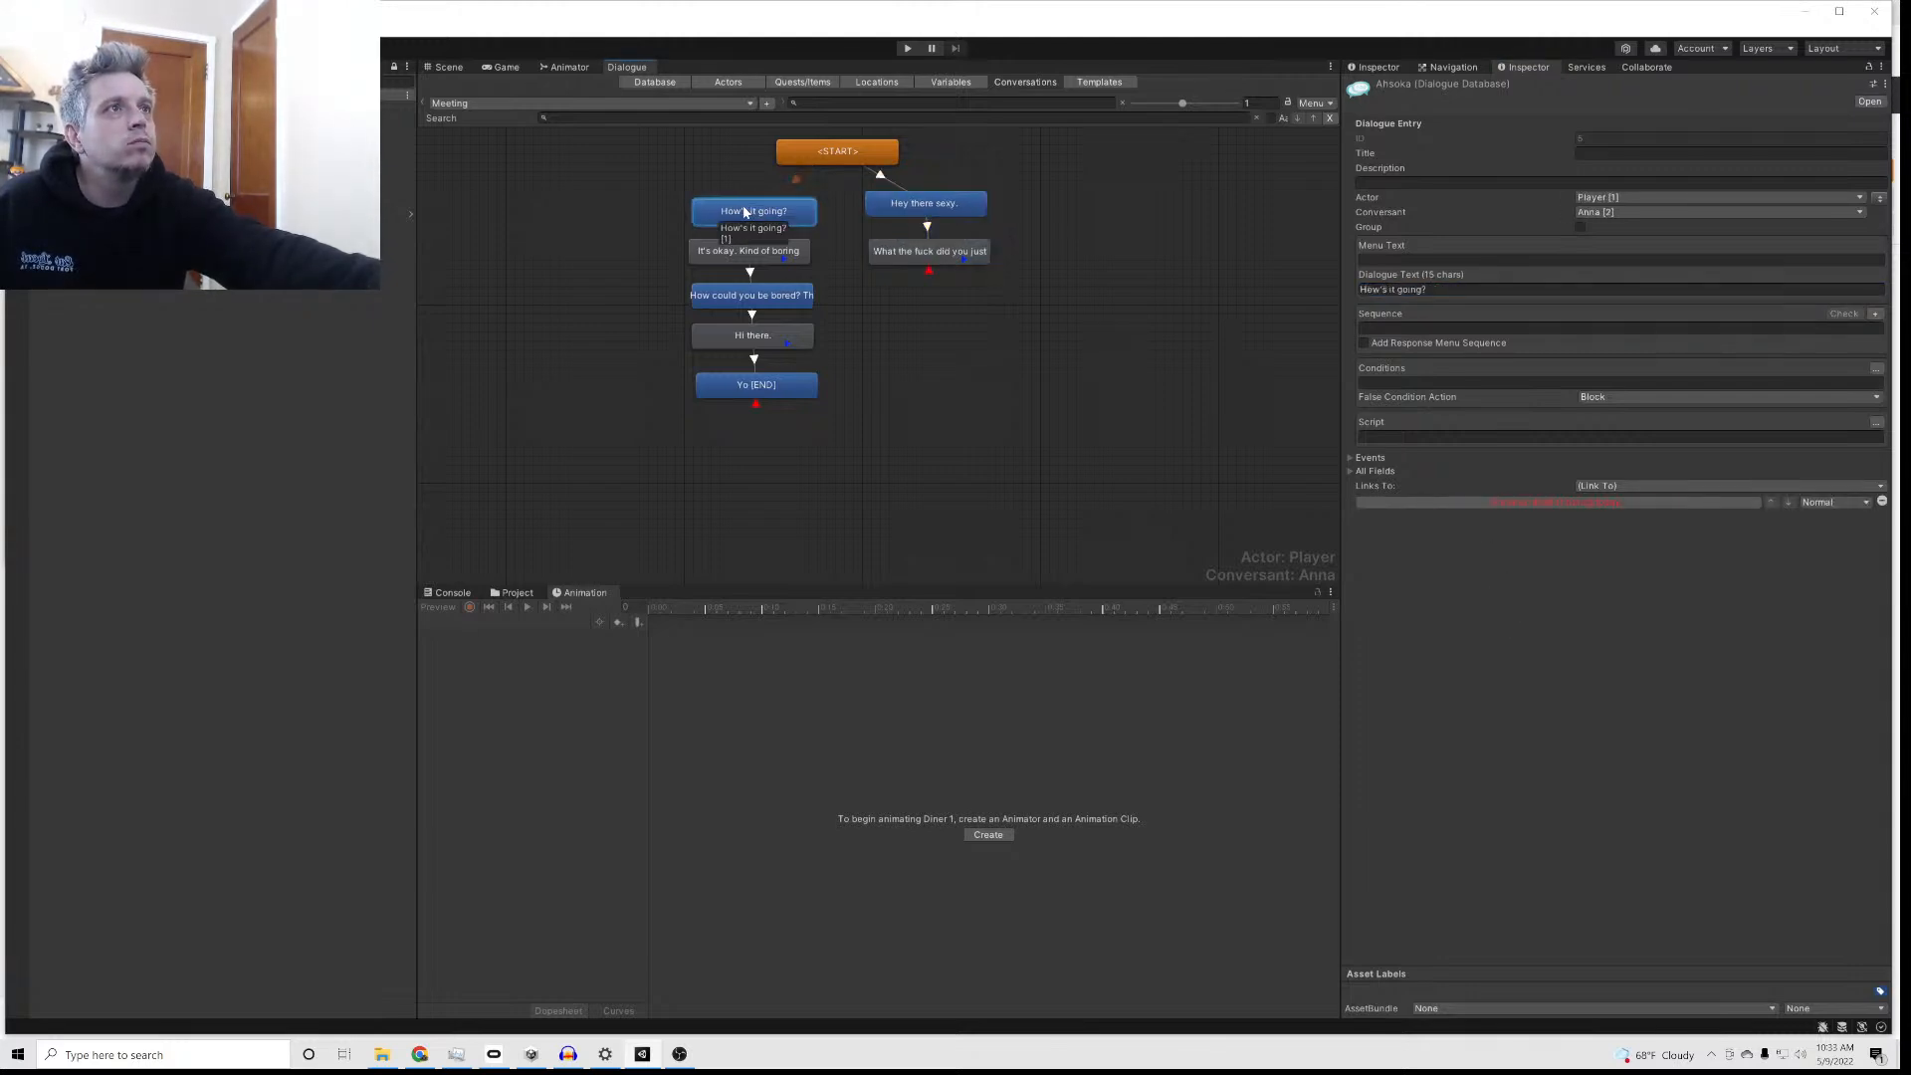
drag(744, 212, 746, 203)
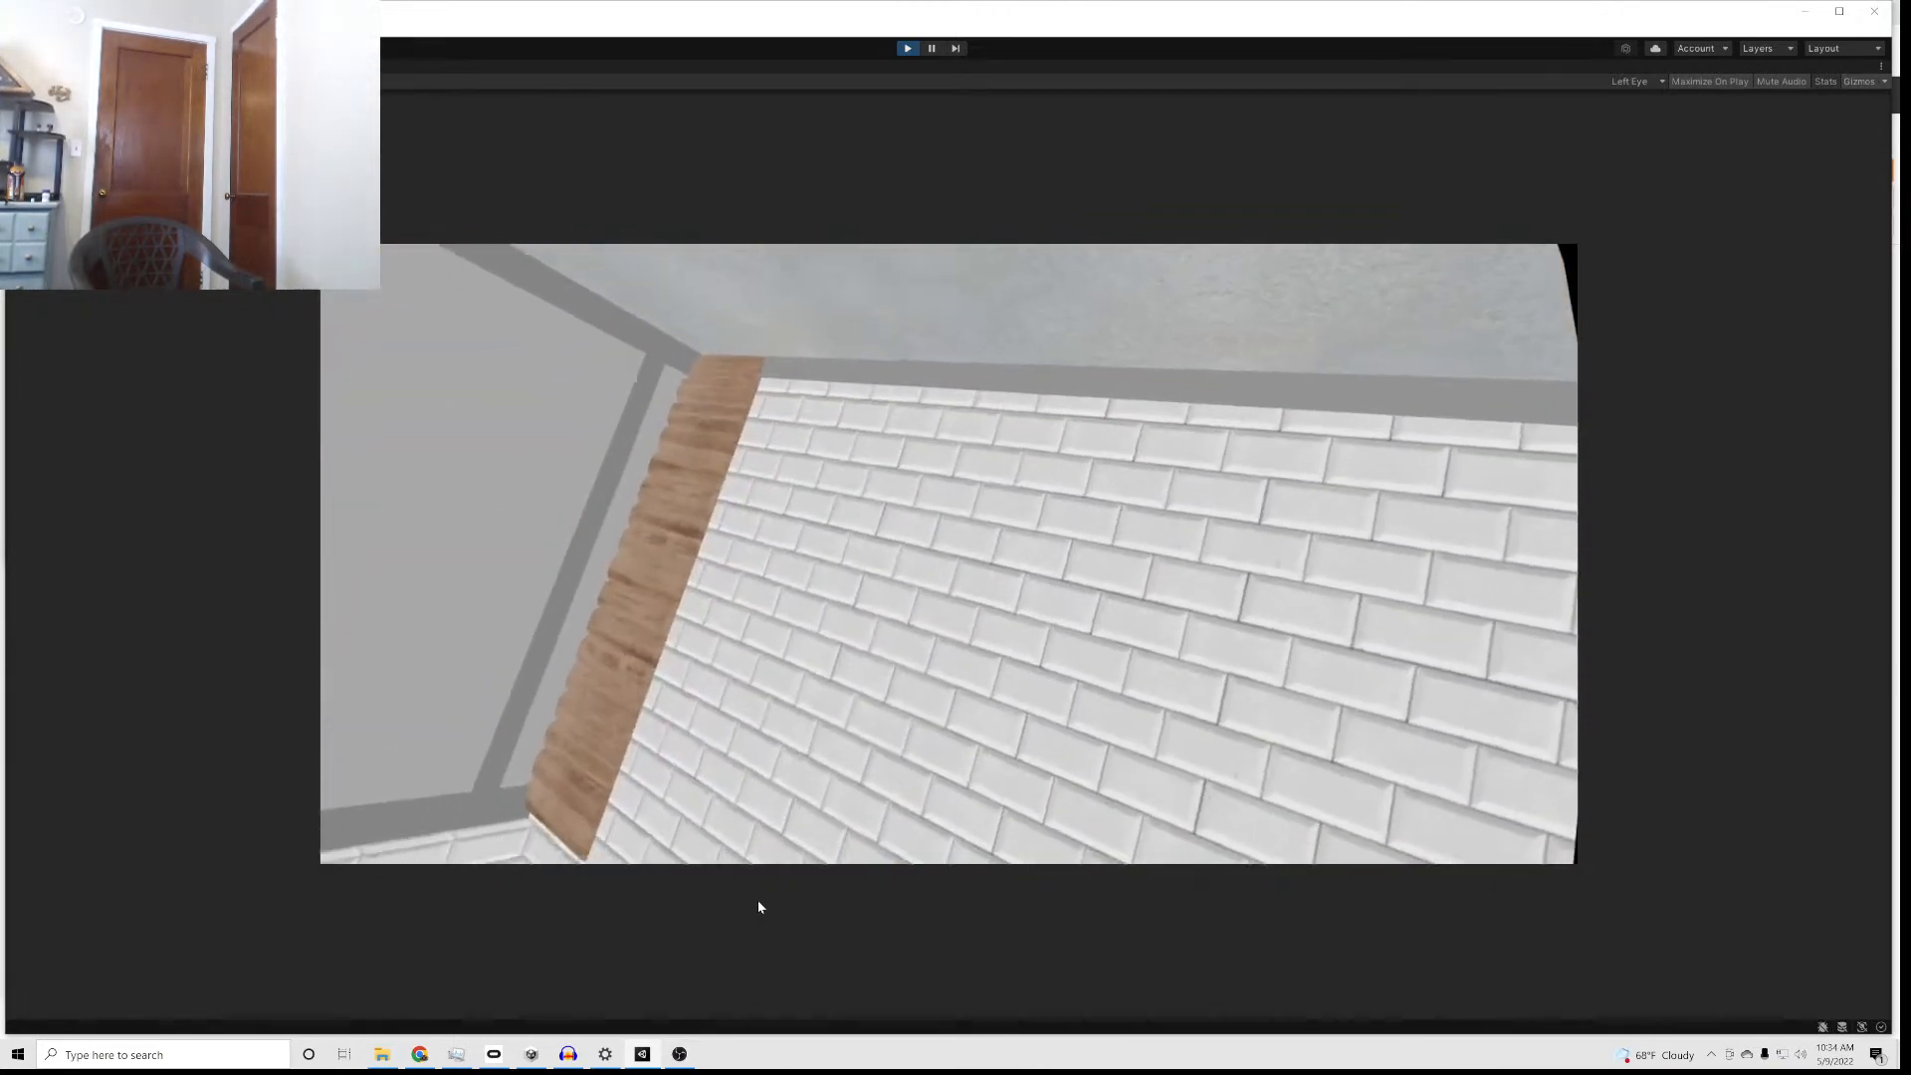
click(907, 48)
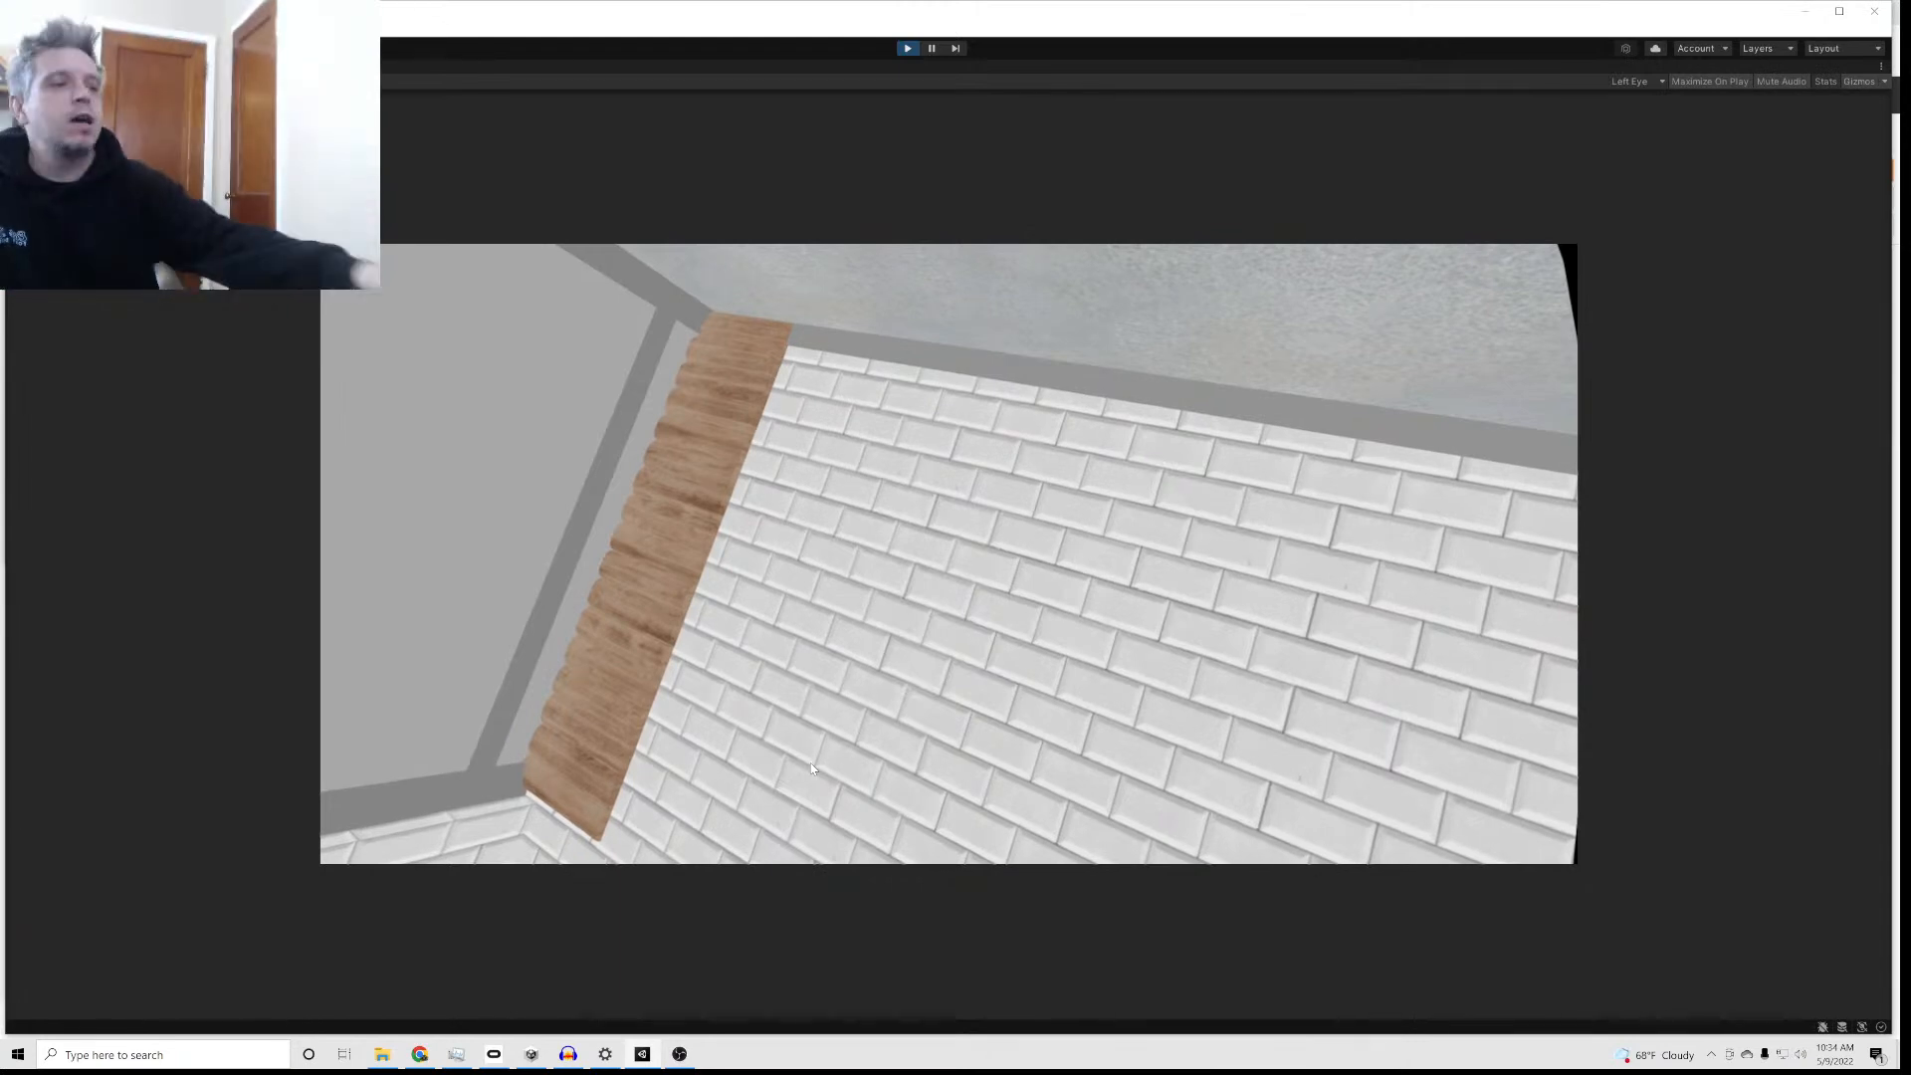
click(906, 49)
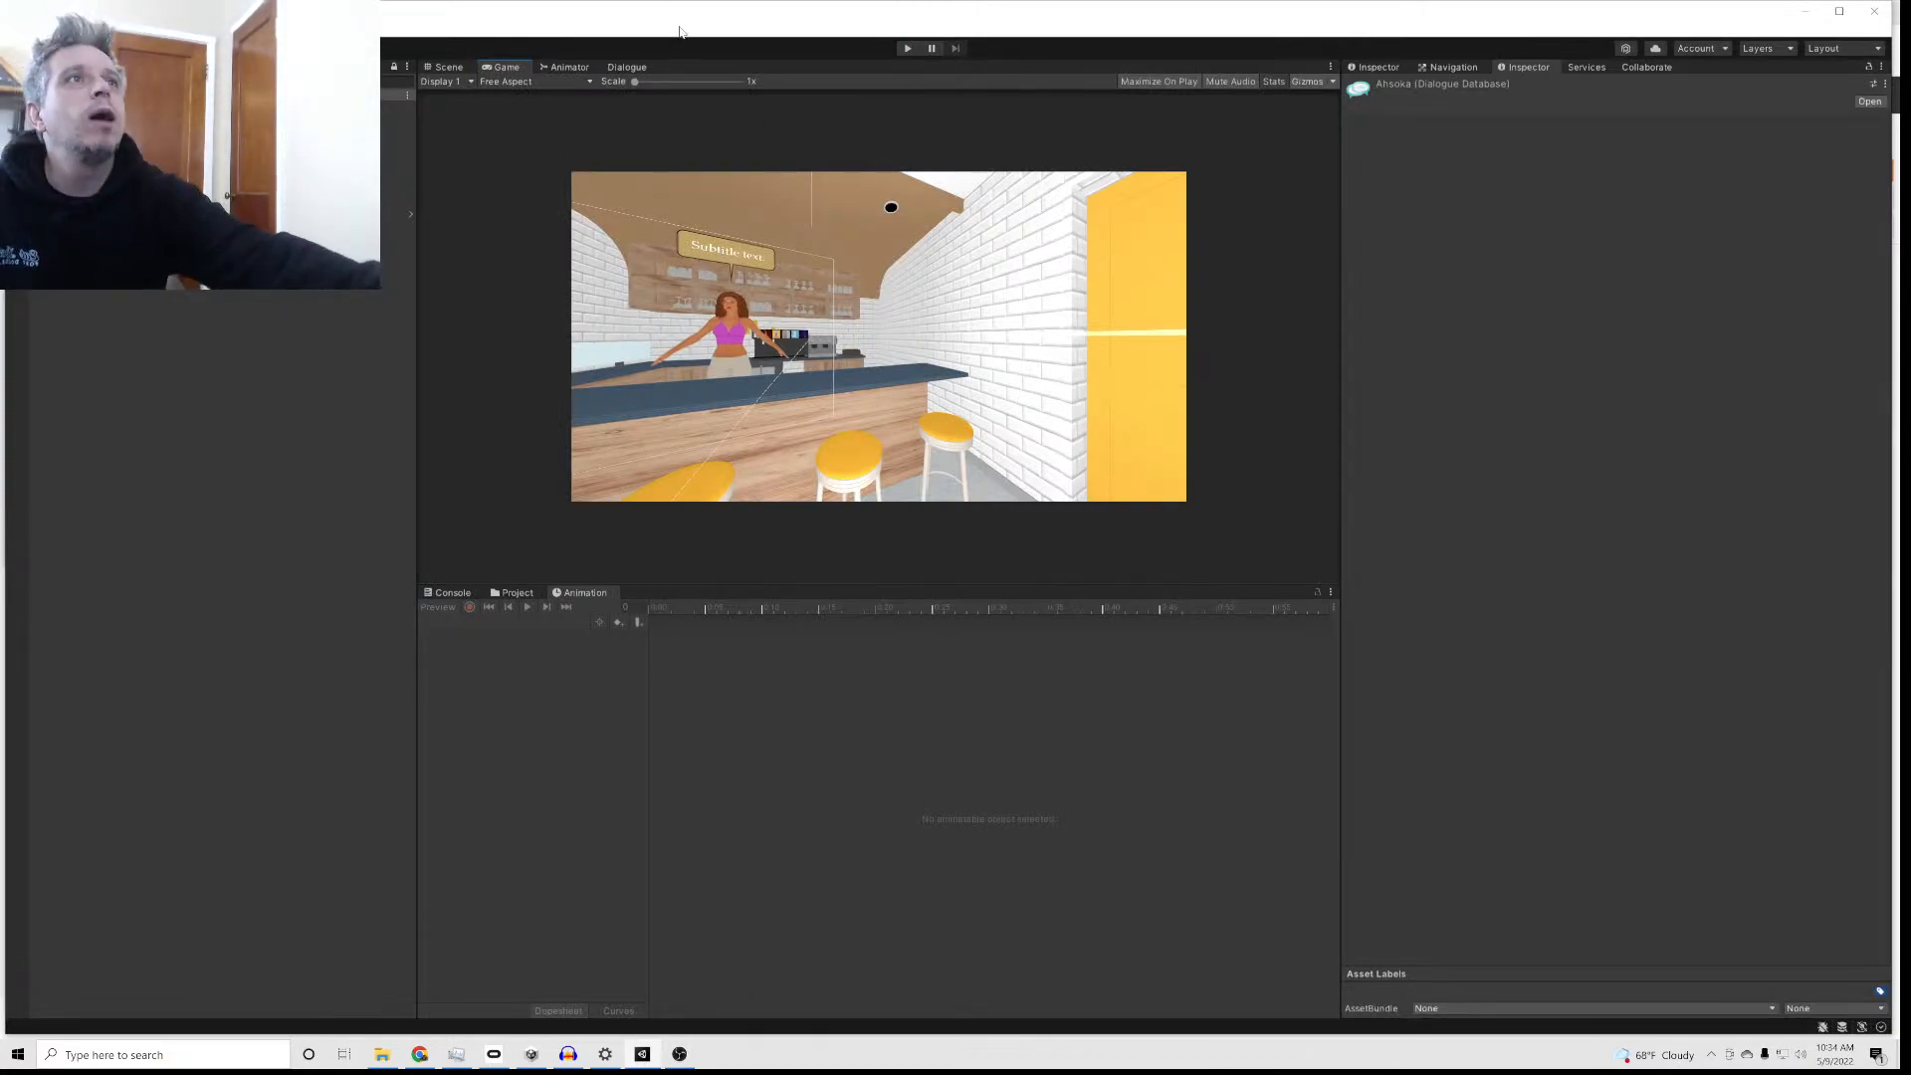
Step: Cut the dialogue text out of the reply entry below "Hey there sexy.", keeping its AnimatorPlay(Angry) sequence
click(627, 66)
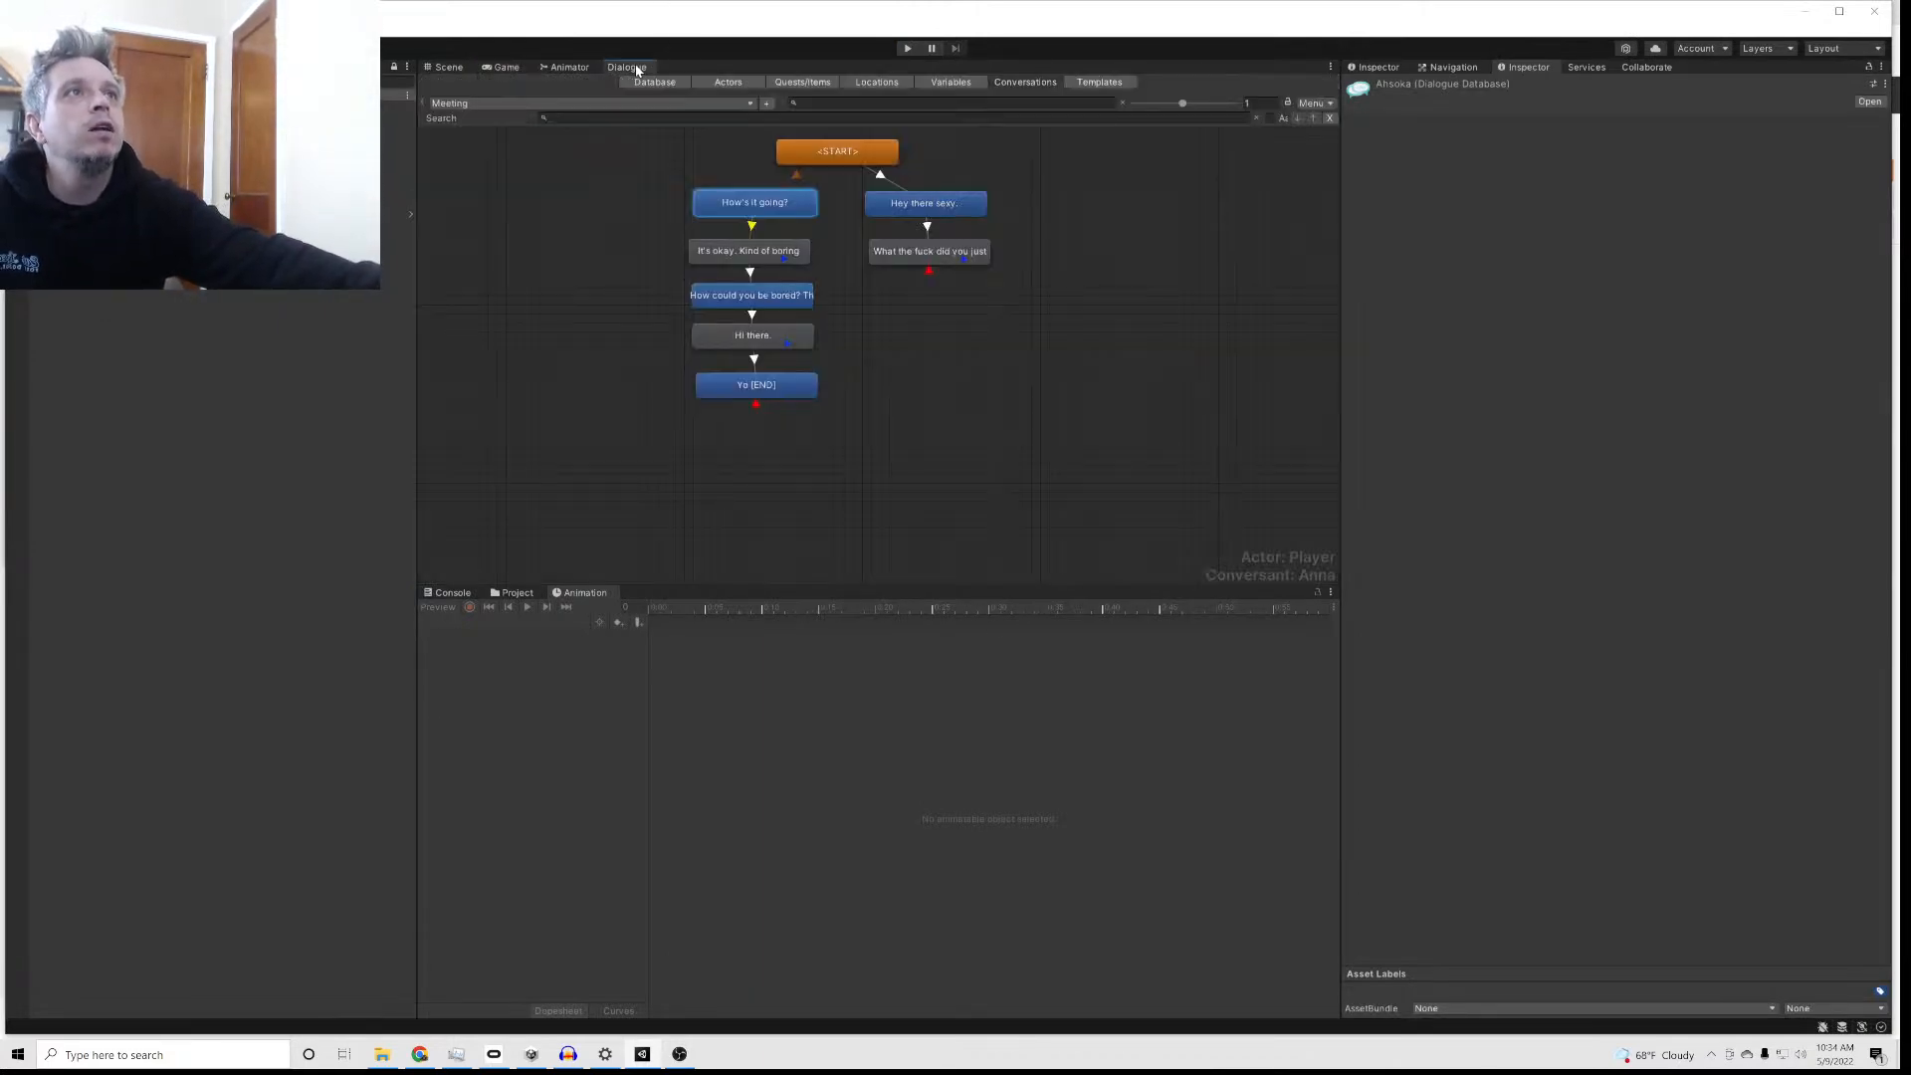
click(914, 205)
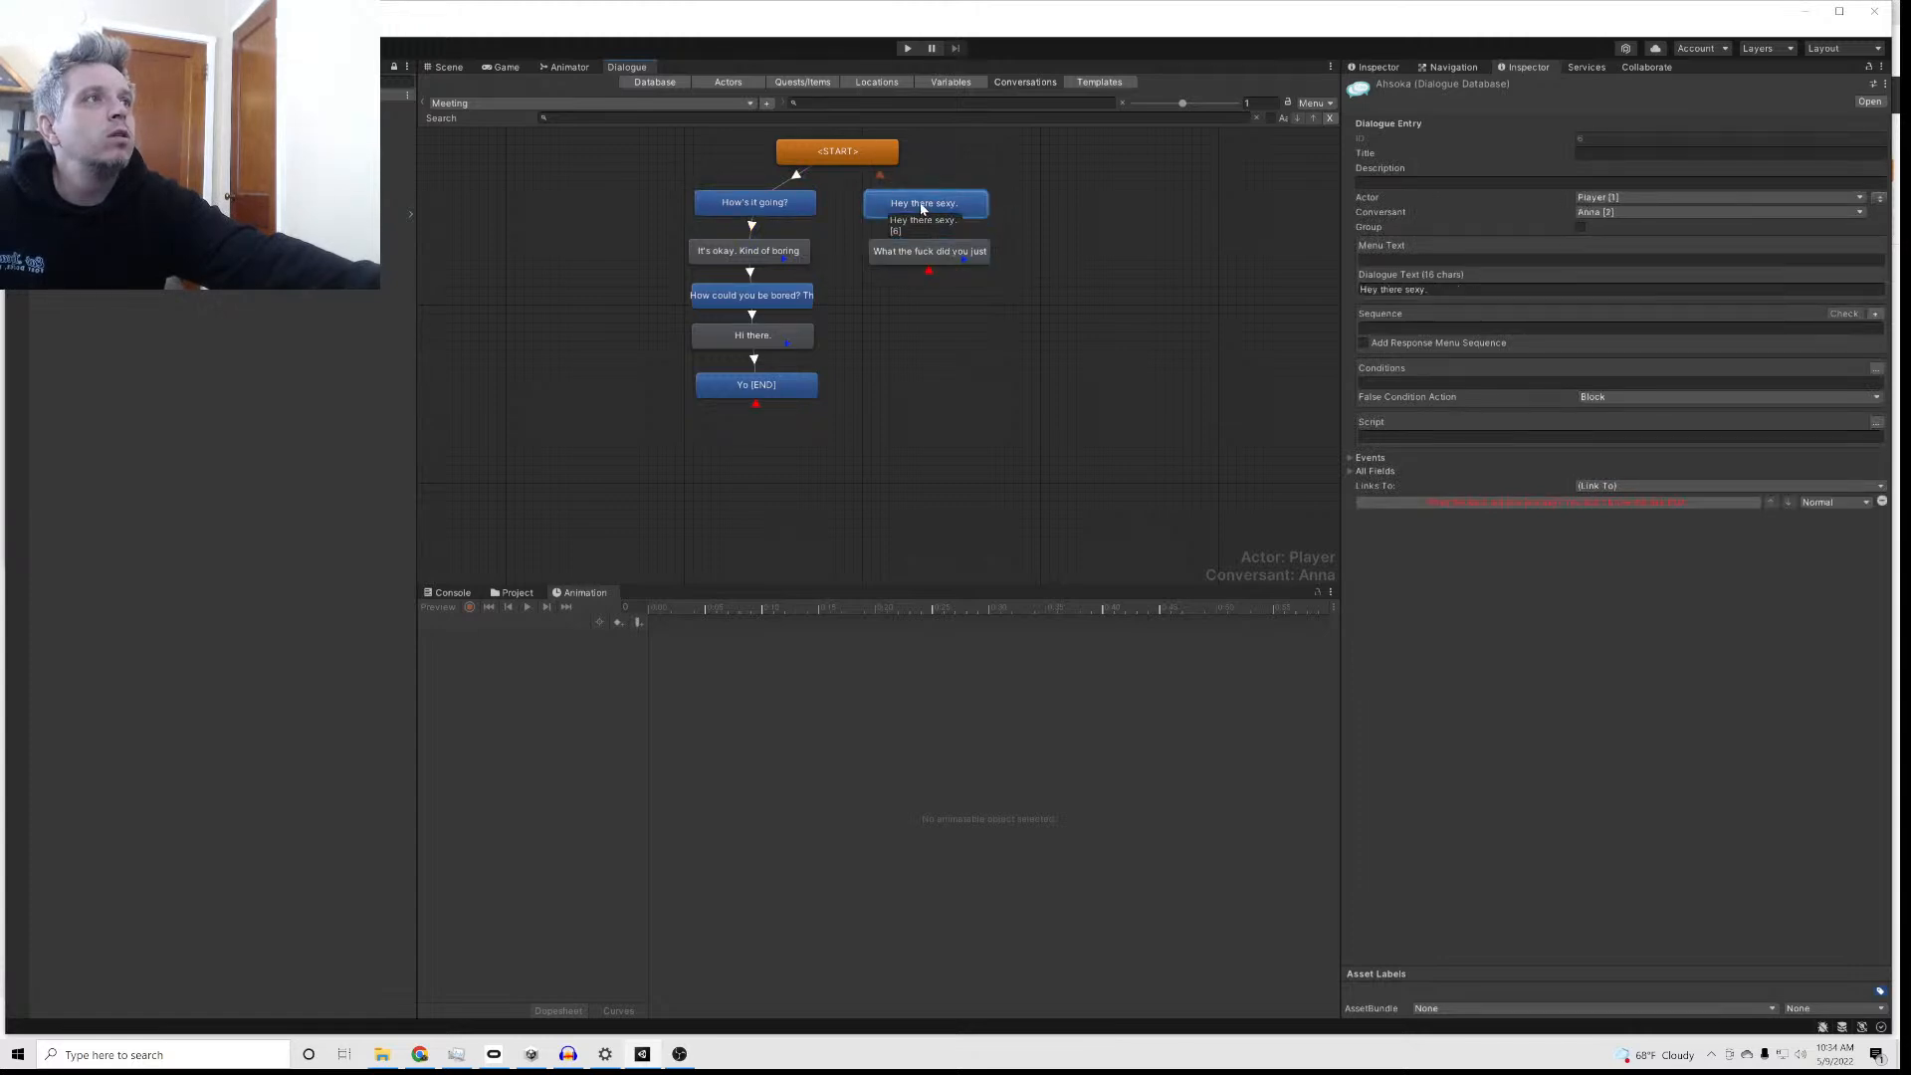
click(924, 252)
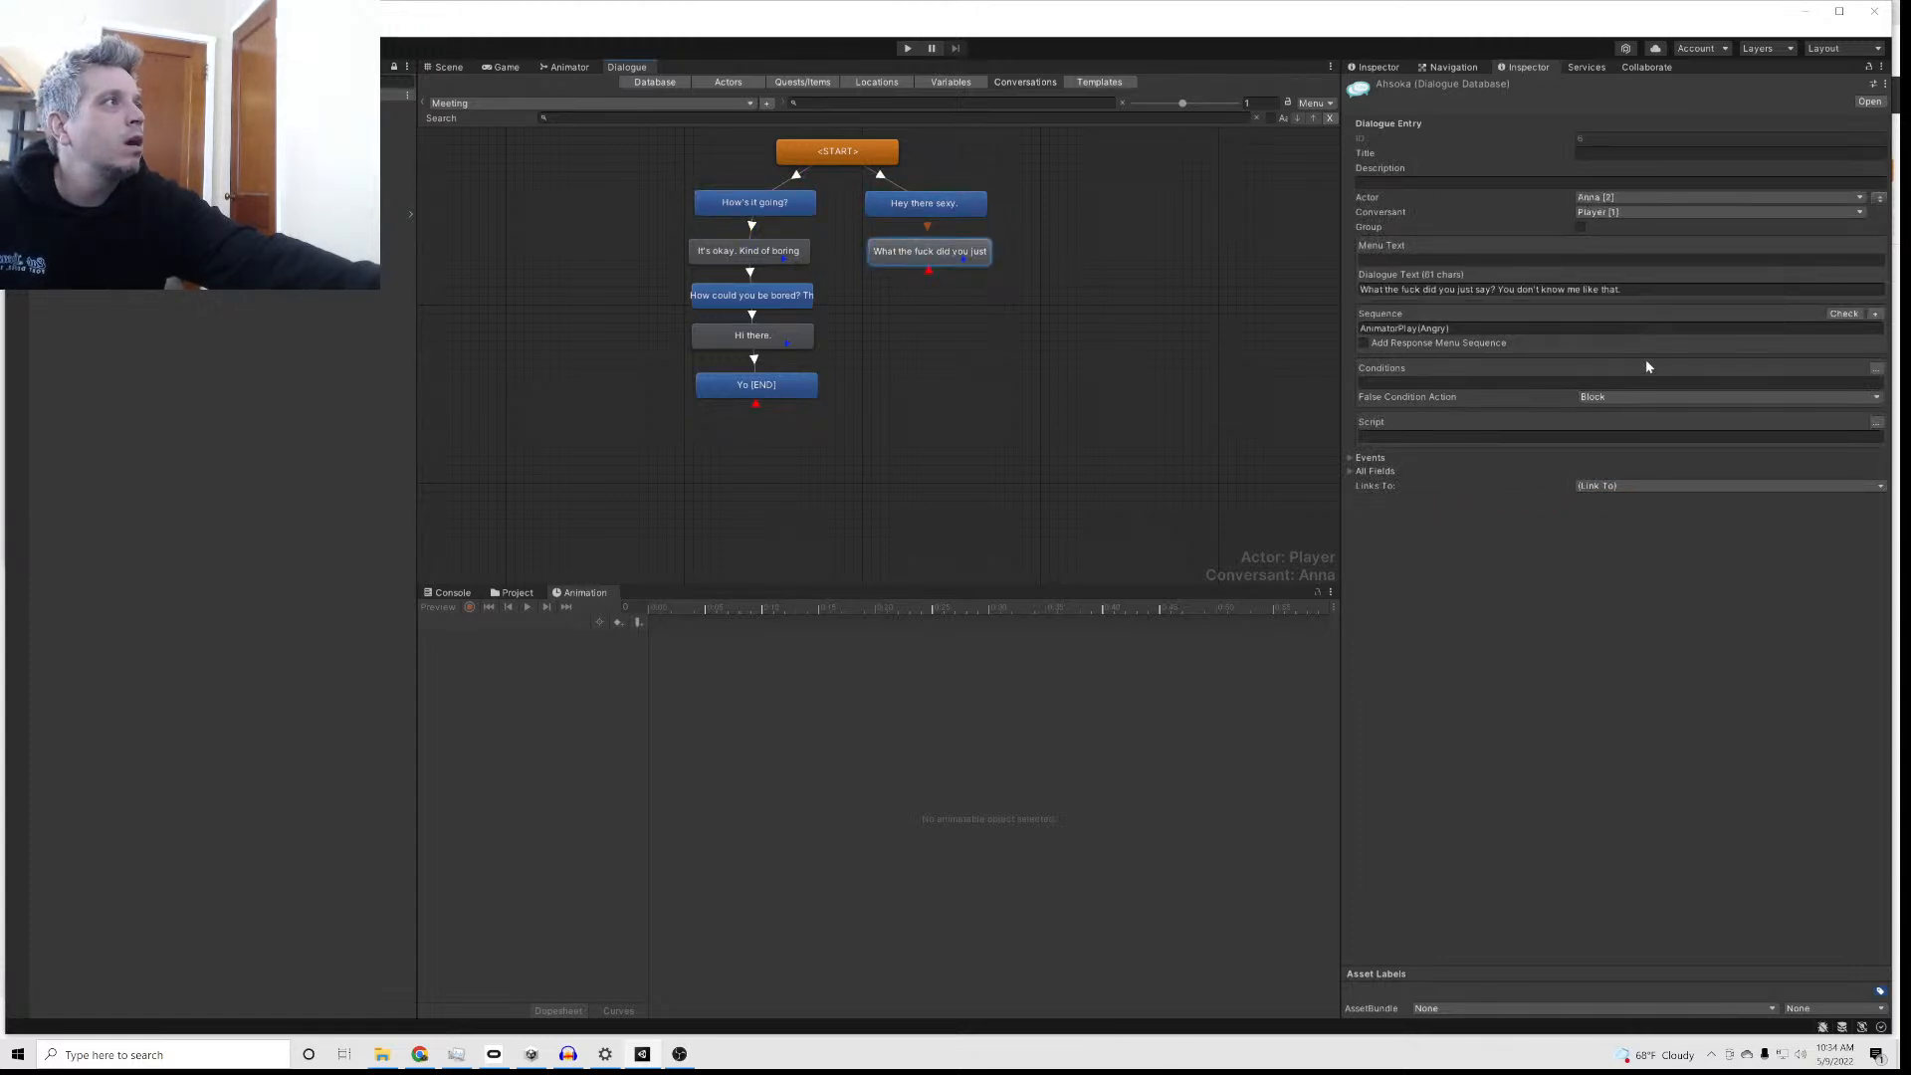
click(1368, 292)
drag(1368, 292, 1687, 323)
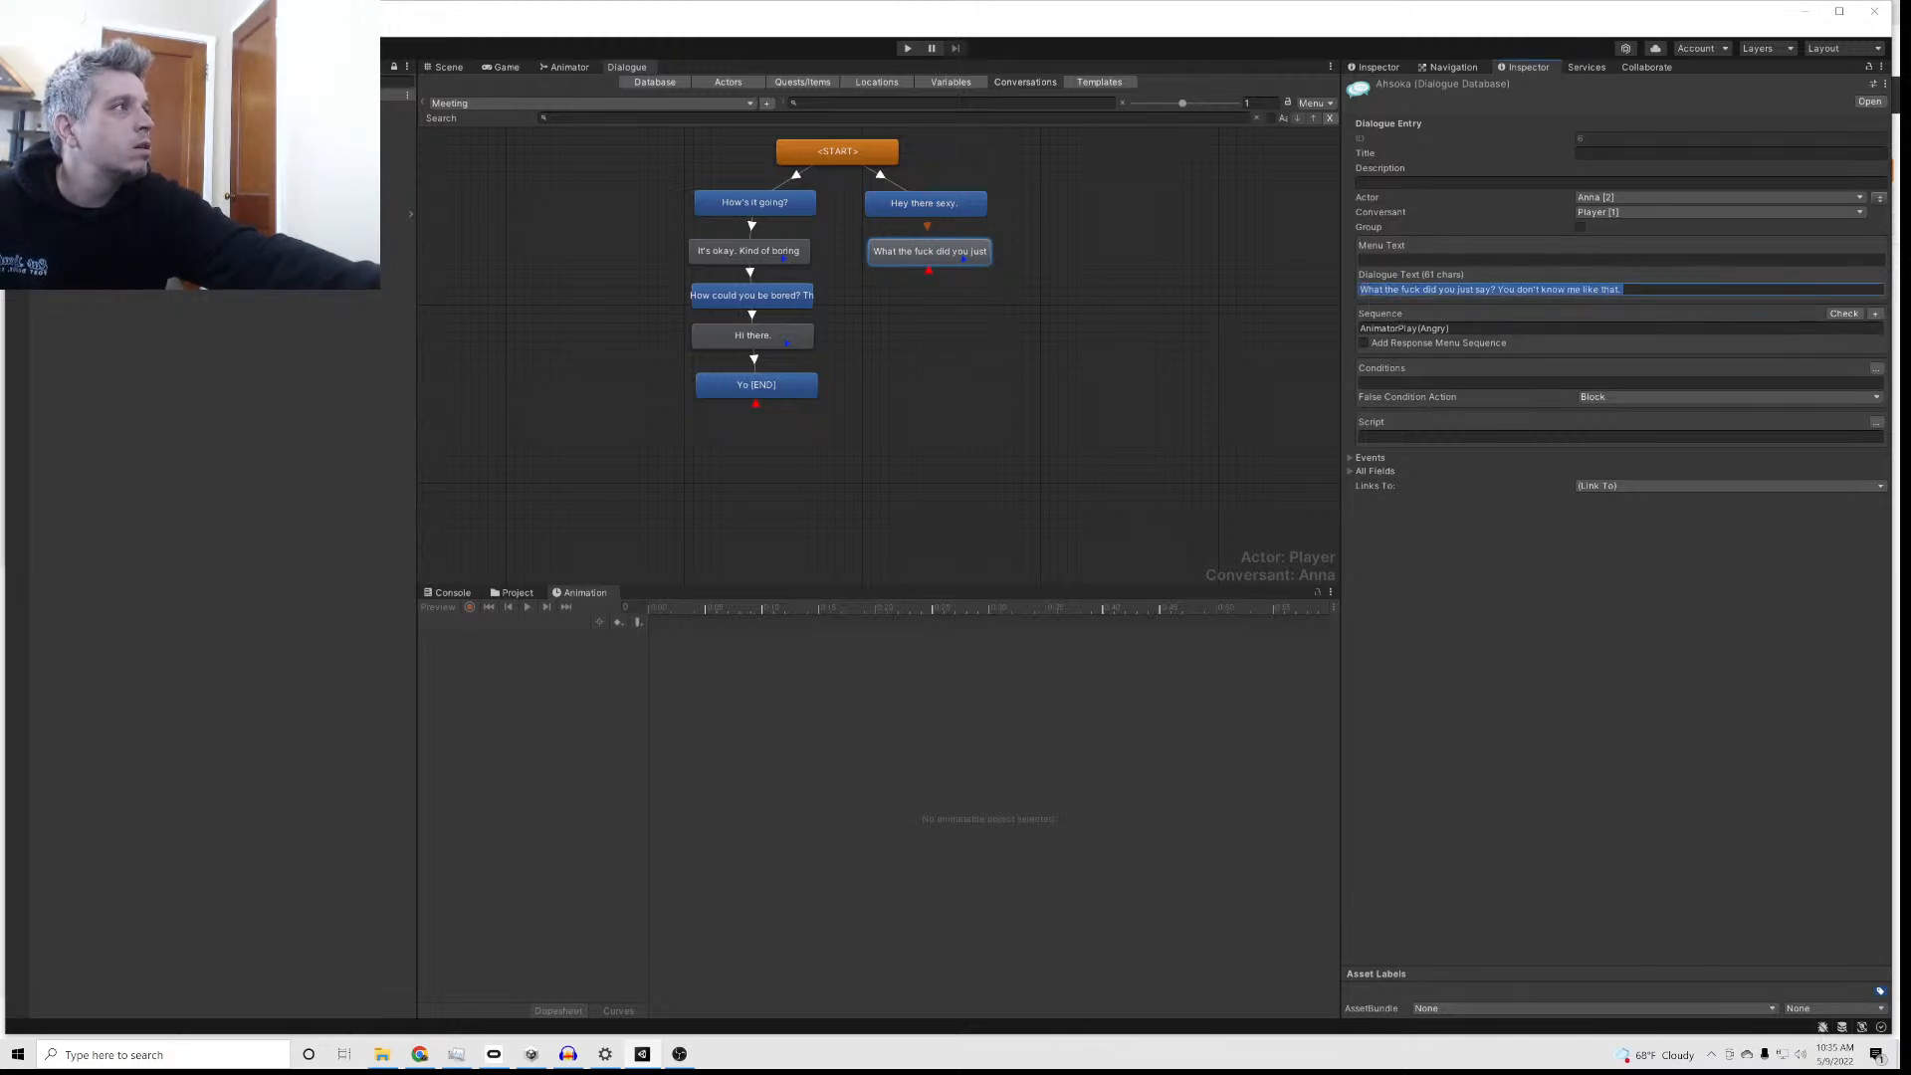
right_click(1565, 291)
click(1587, 301)
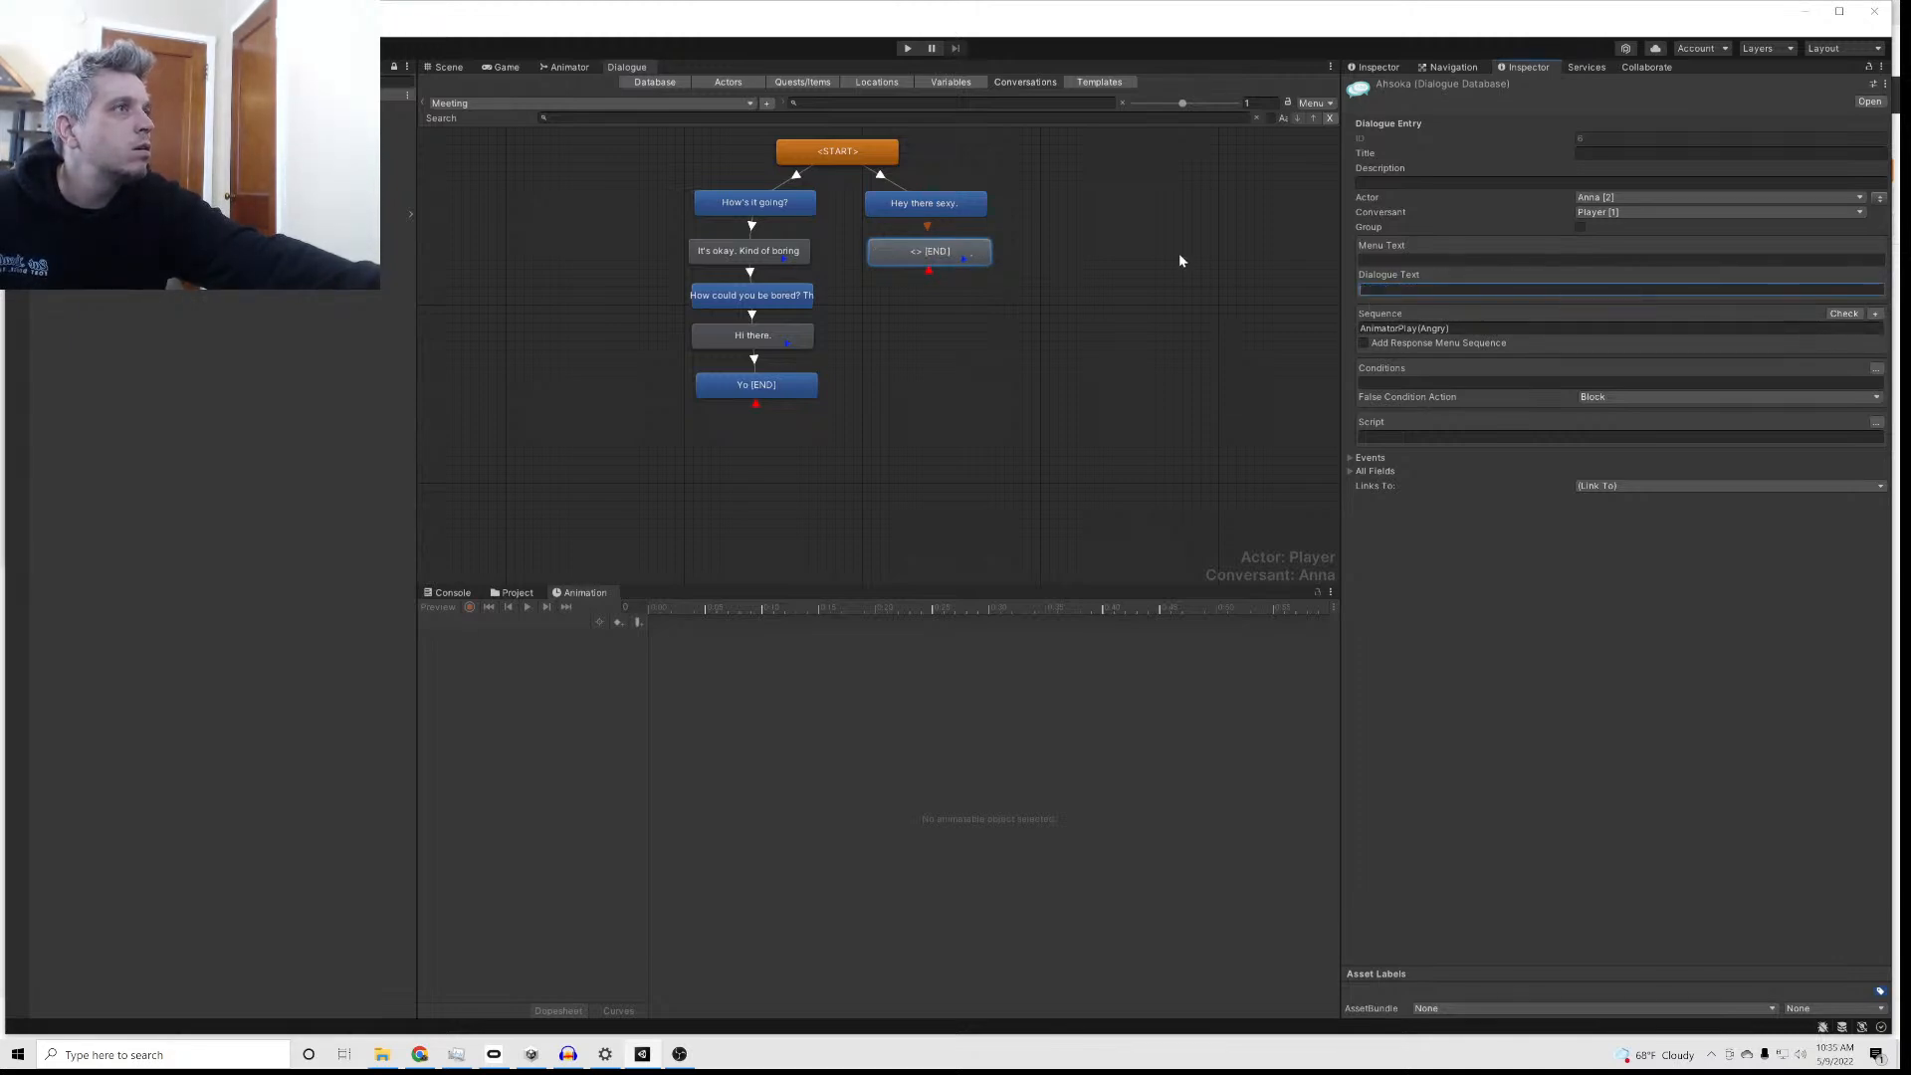
Step: Add a child node below the emptied reply with Anna as actor and Player as conversant, and paste the cut line as its dialogue text
click(976, 254)
click(1029, 259)
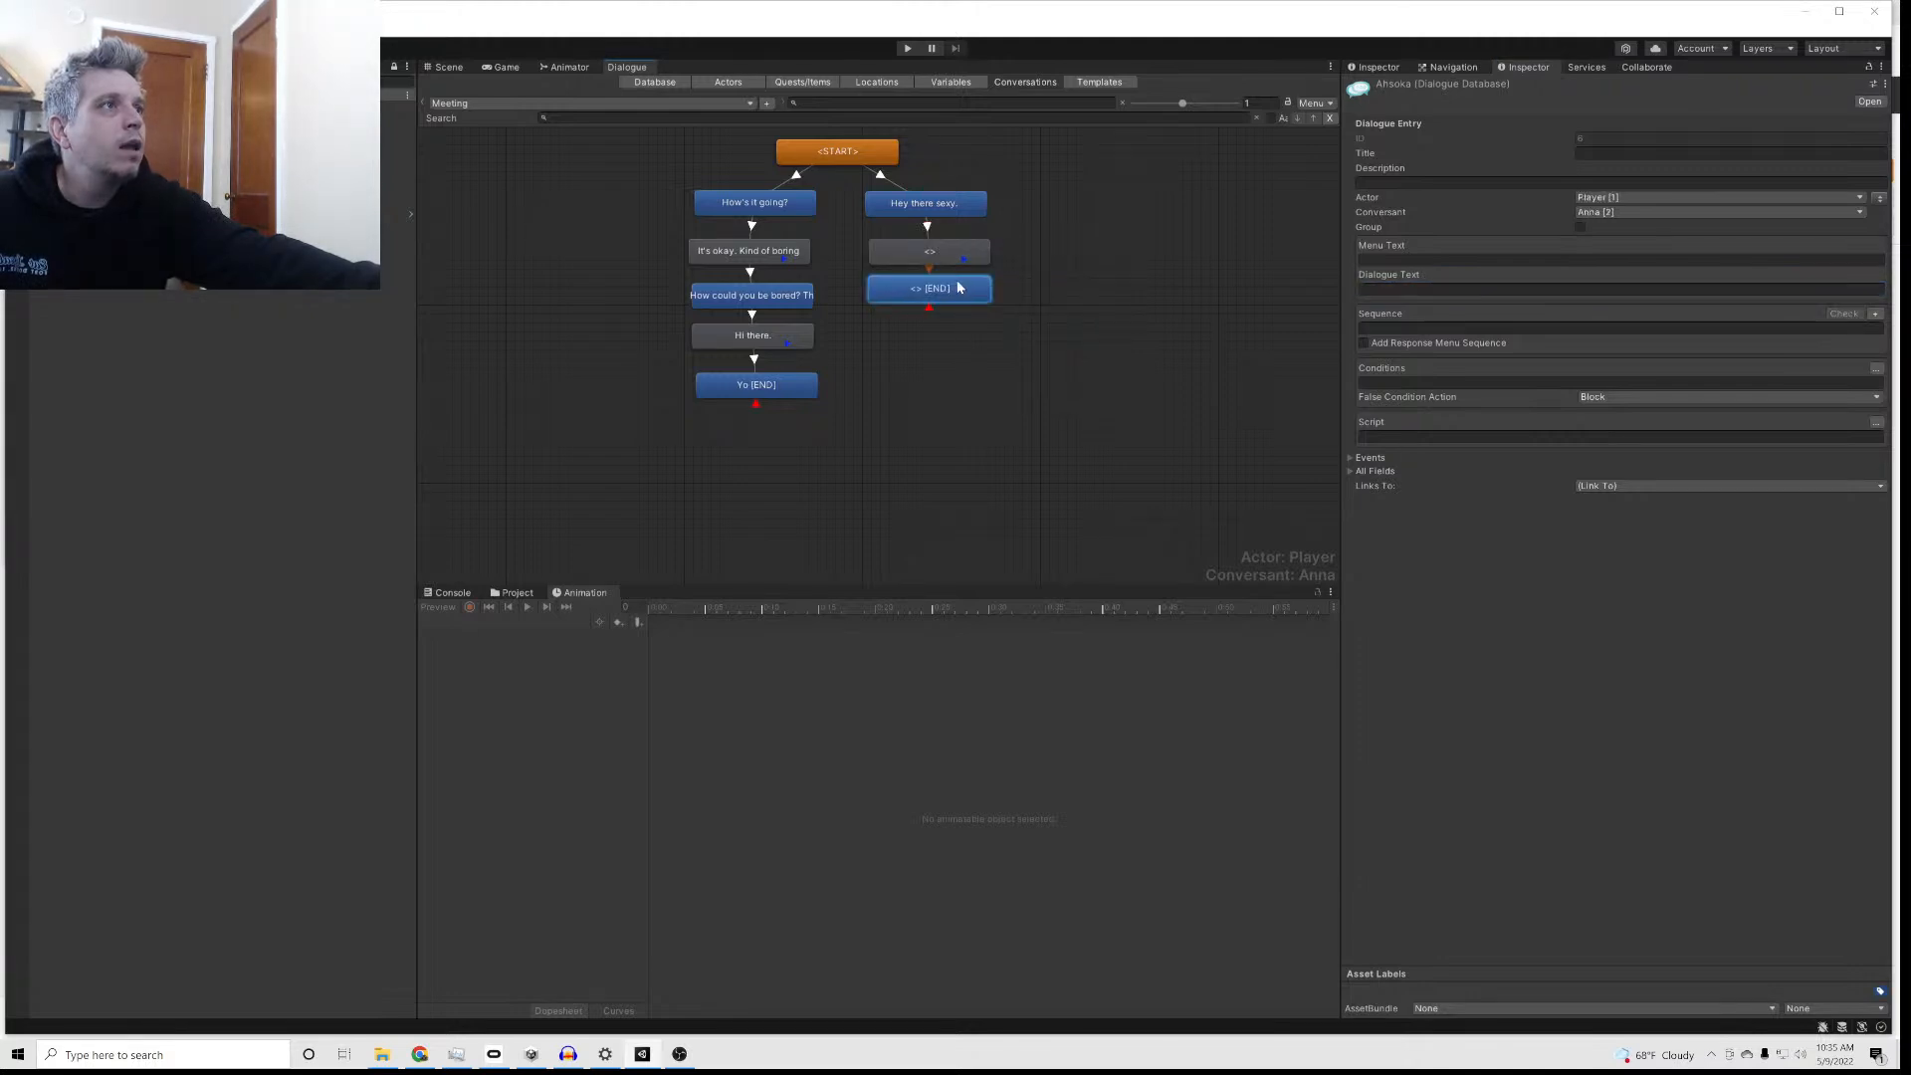
click(1620, 197)
click(1612, 244)
click(1612, 212)
click(1608, 245)
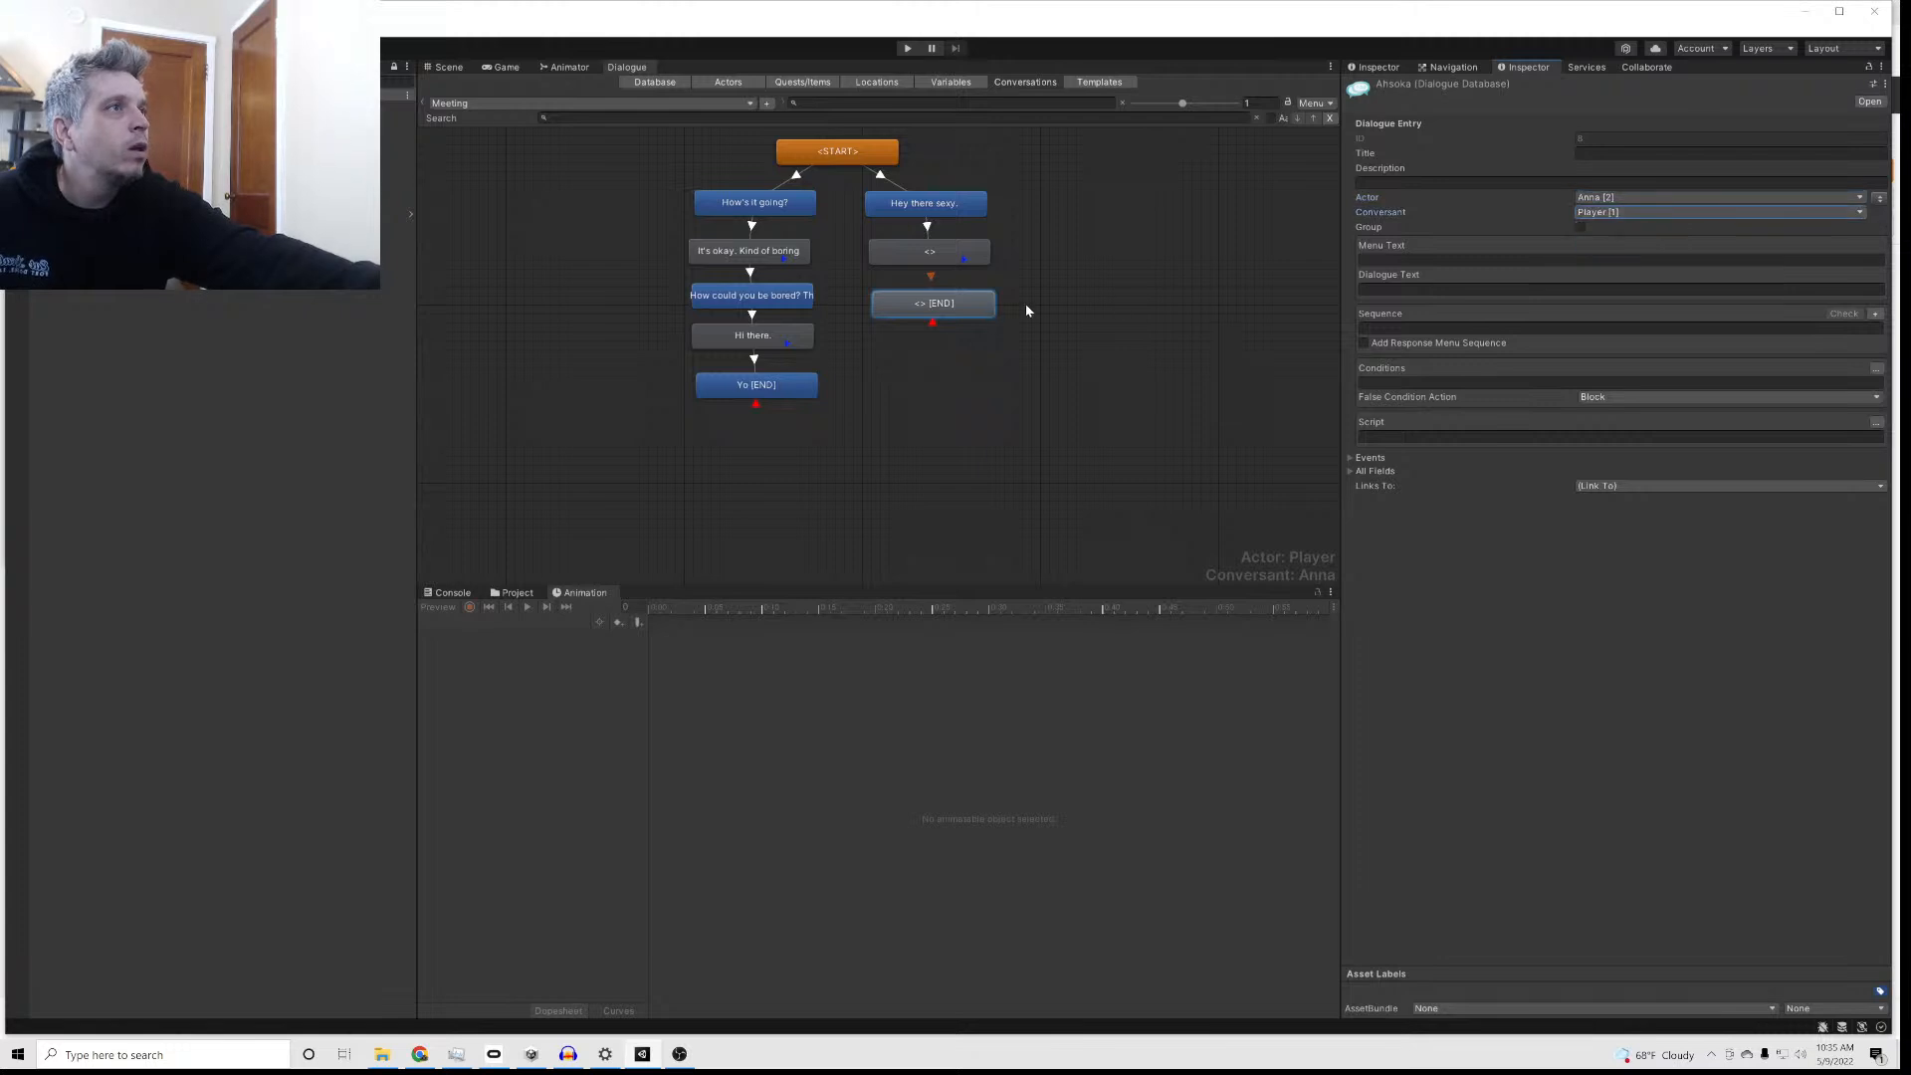
right_click(1402, 288)
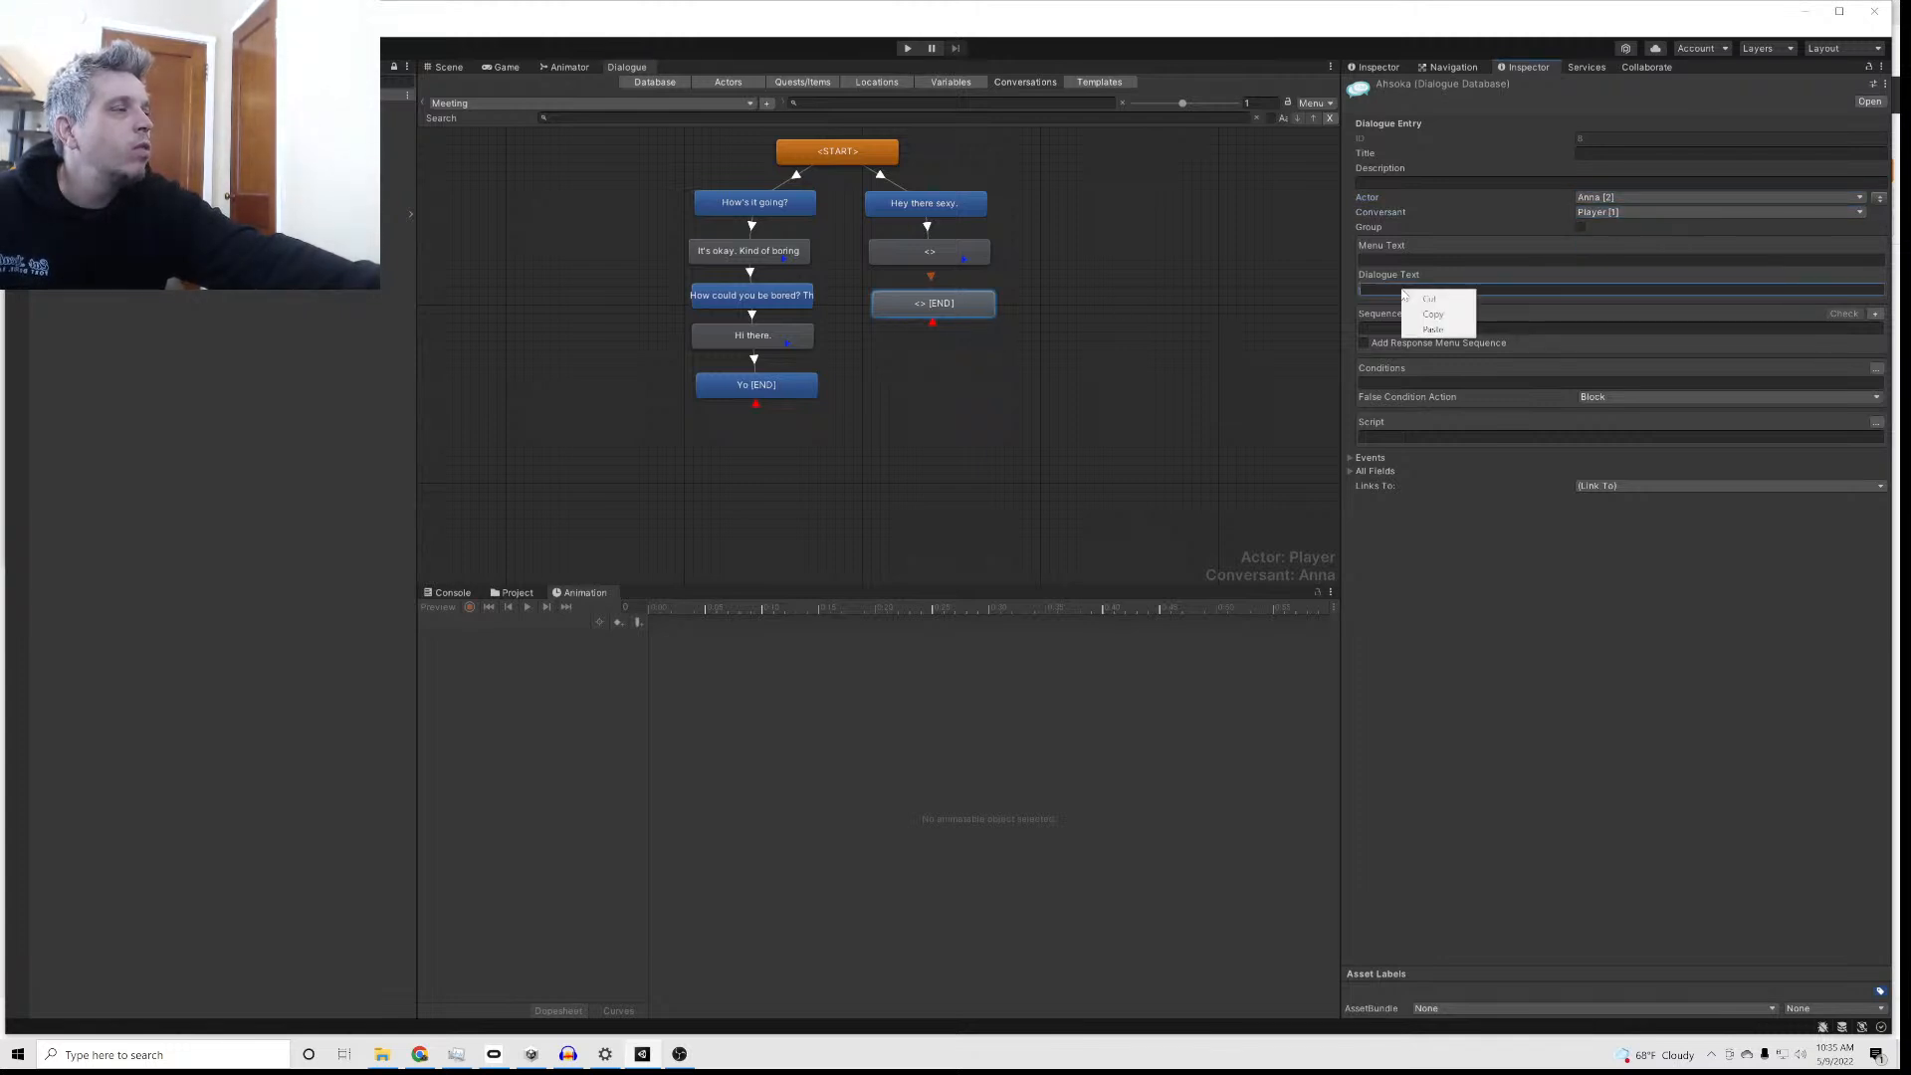
click(1426, 332)
Step: Create a player child node below the pasted angry line and set its dialogue text to "Sorry."
click(911, 304)
click(910, 305)
right_click(909, 302)
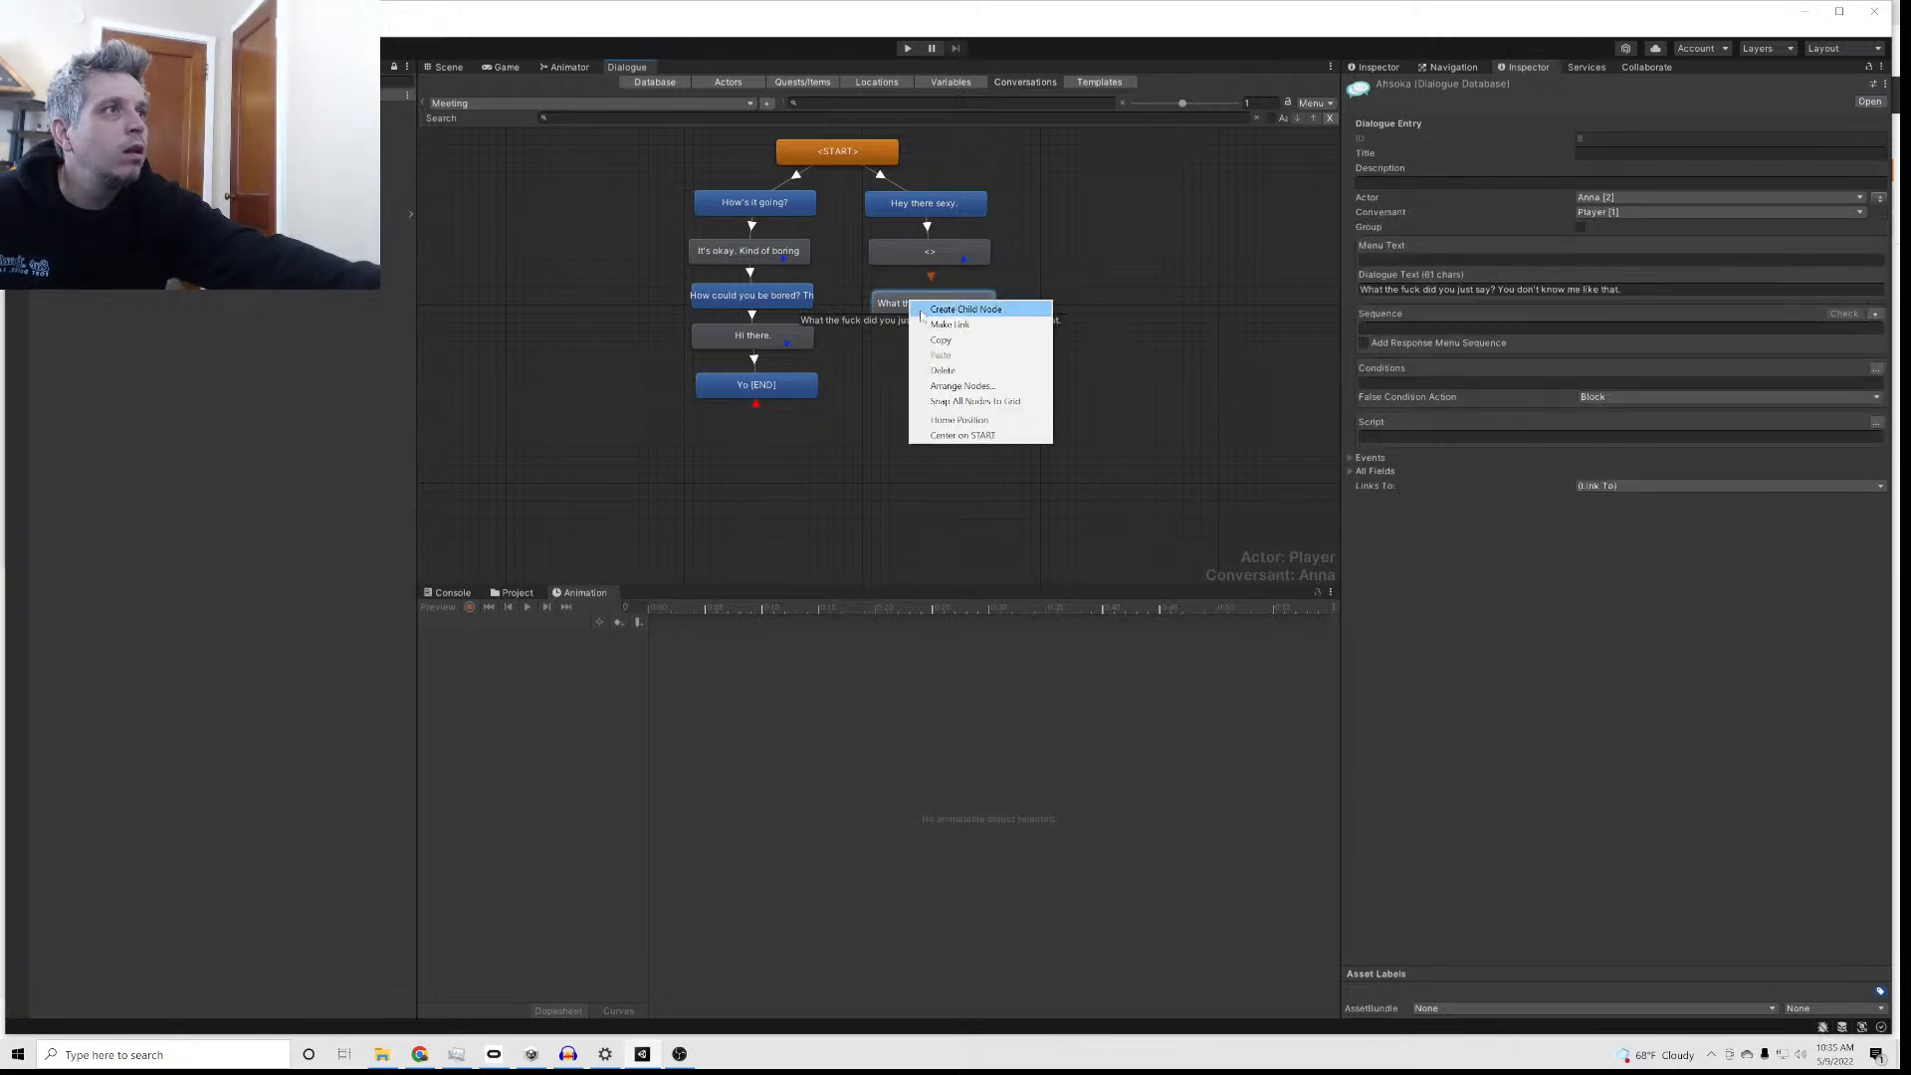
click(935, 310)
click(1399, 290)
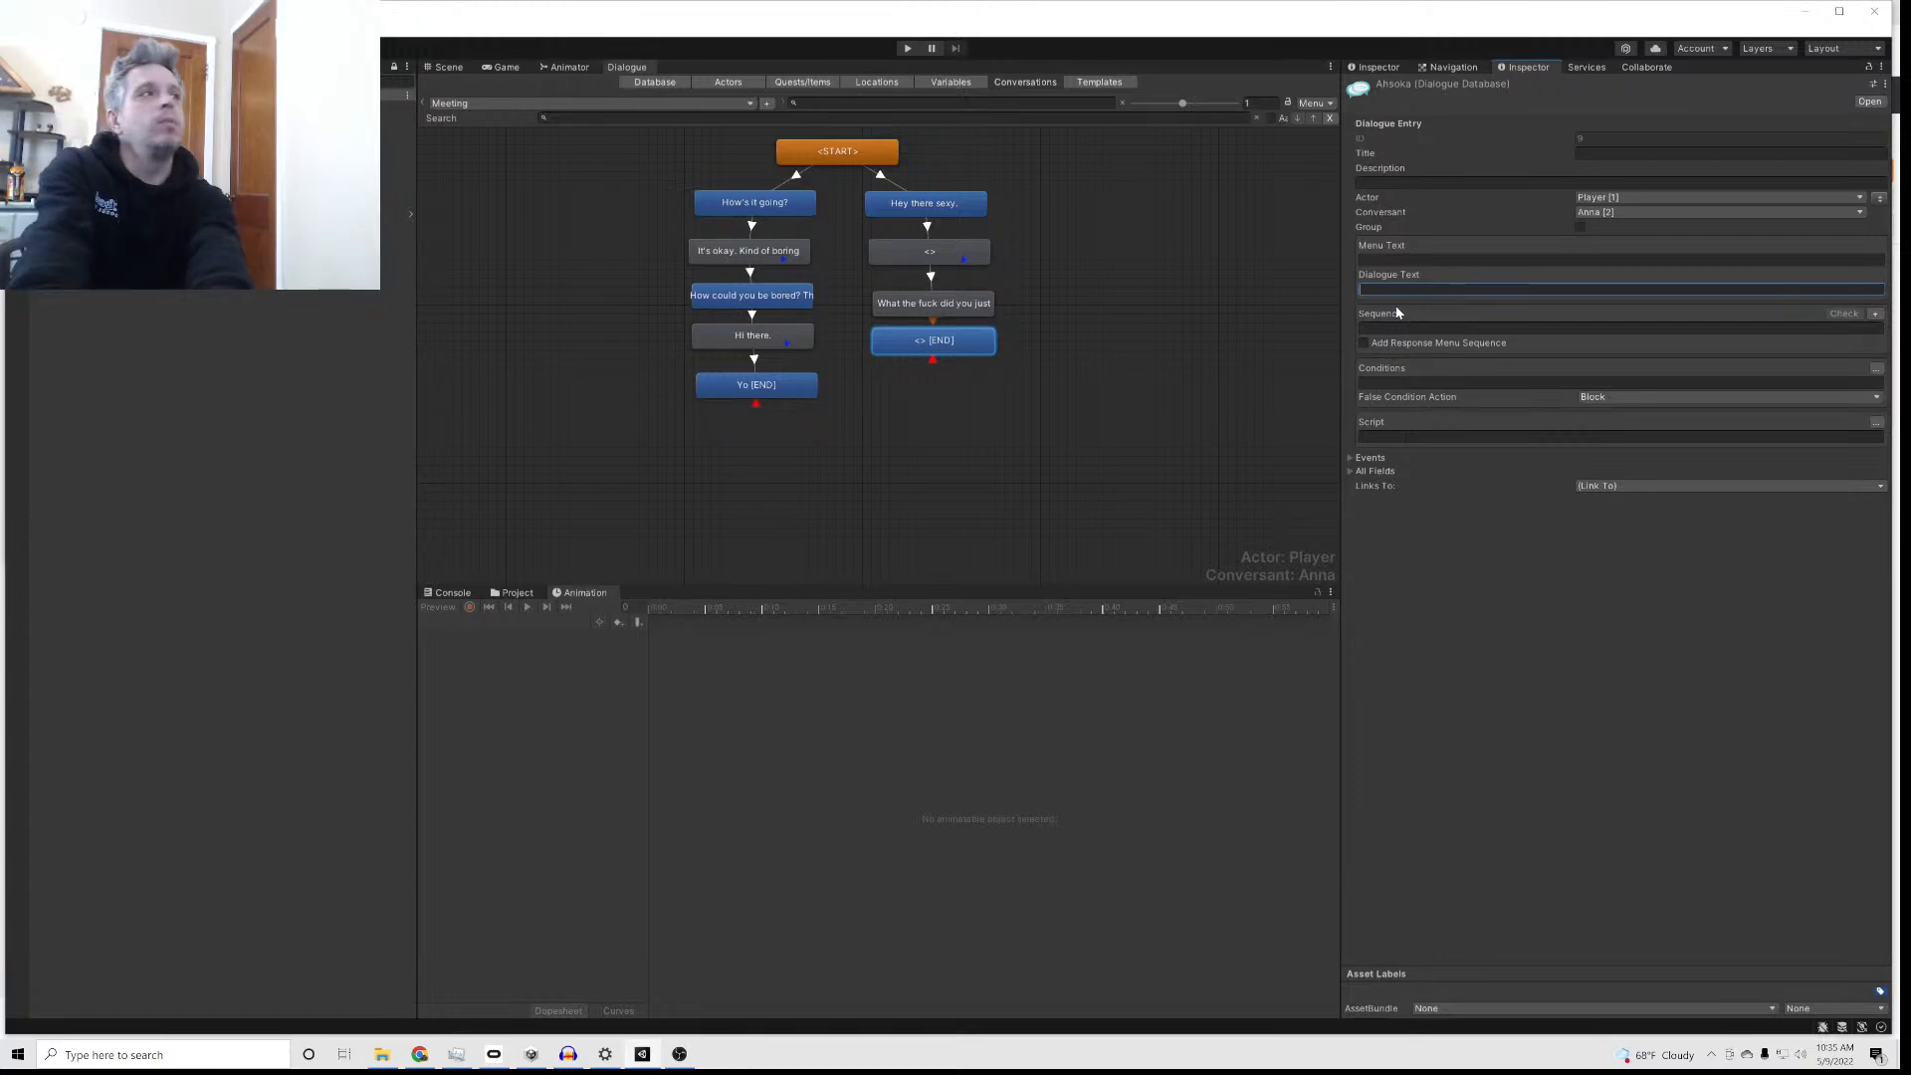
text(Sorry.)
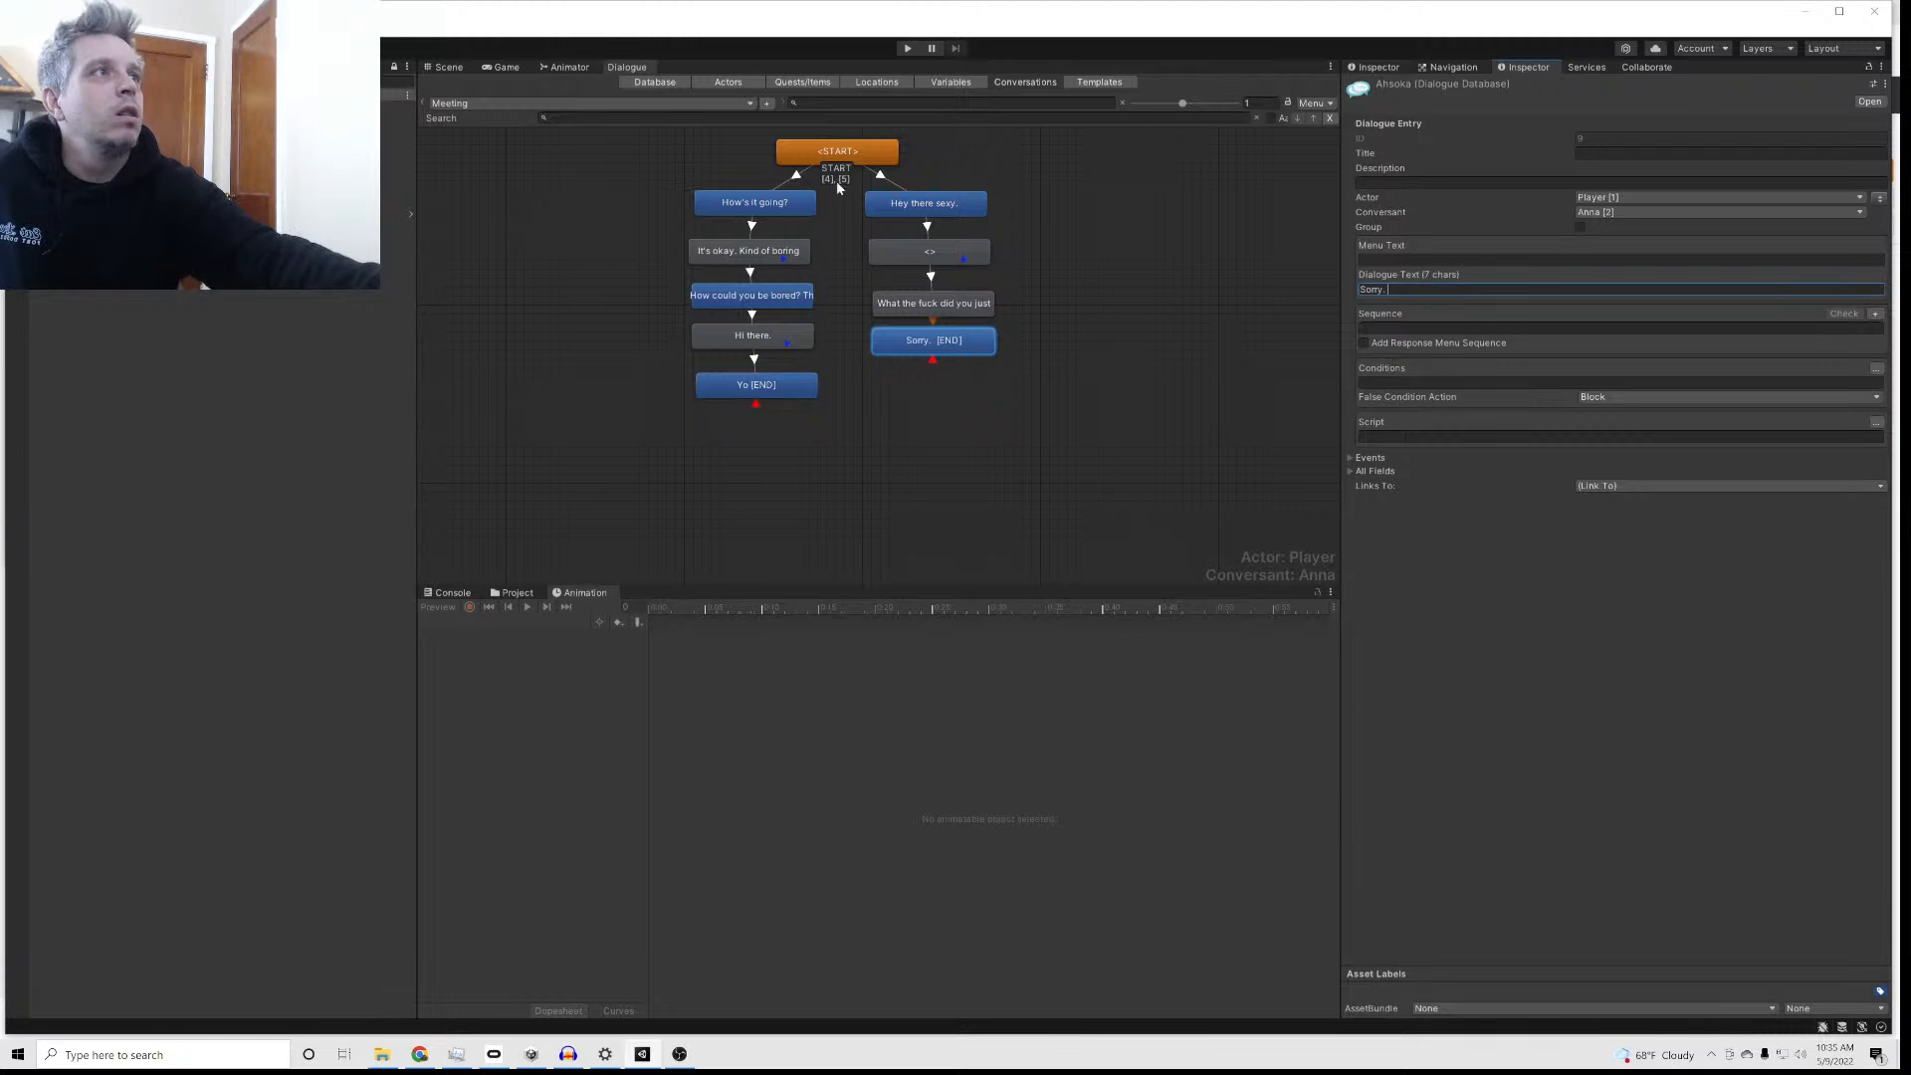
Step: Check the blank AnimatorPlay(Angry) entry and the line below it, and test the extended dialogue in play mode
click(897, 243)
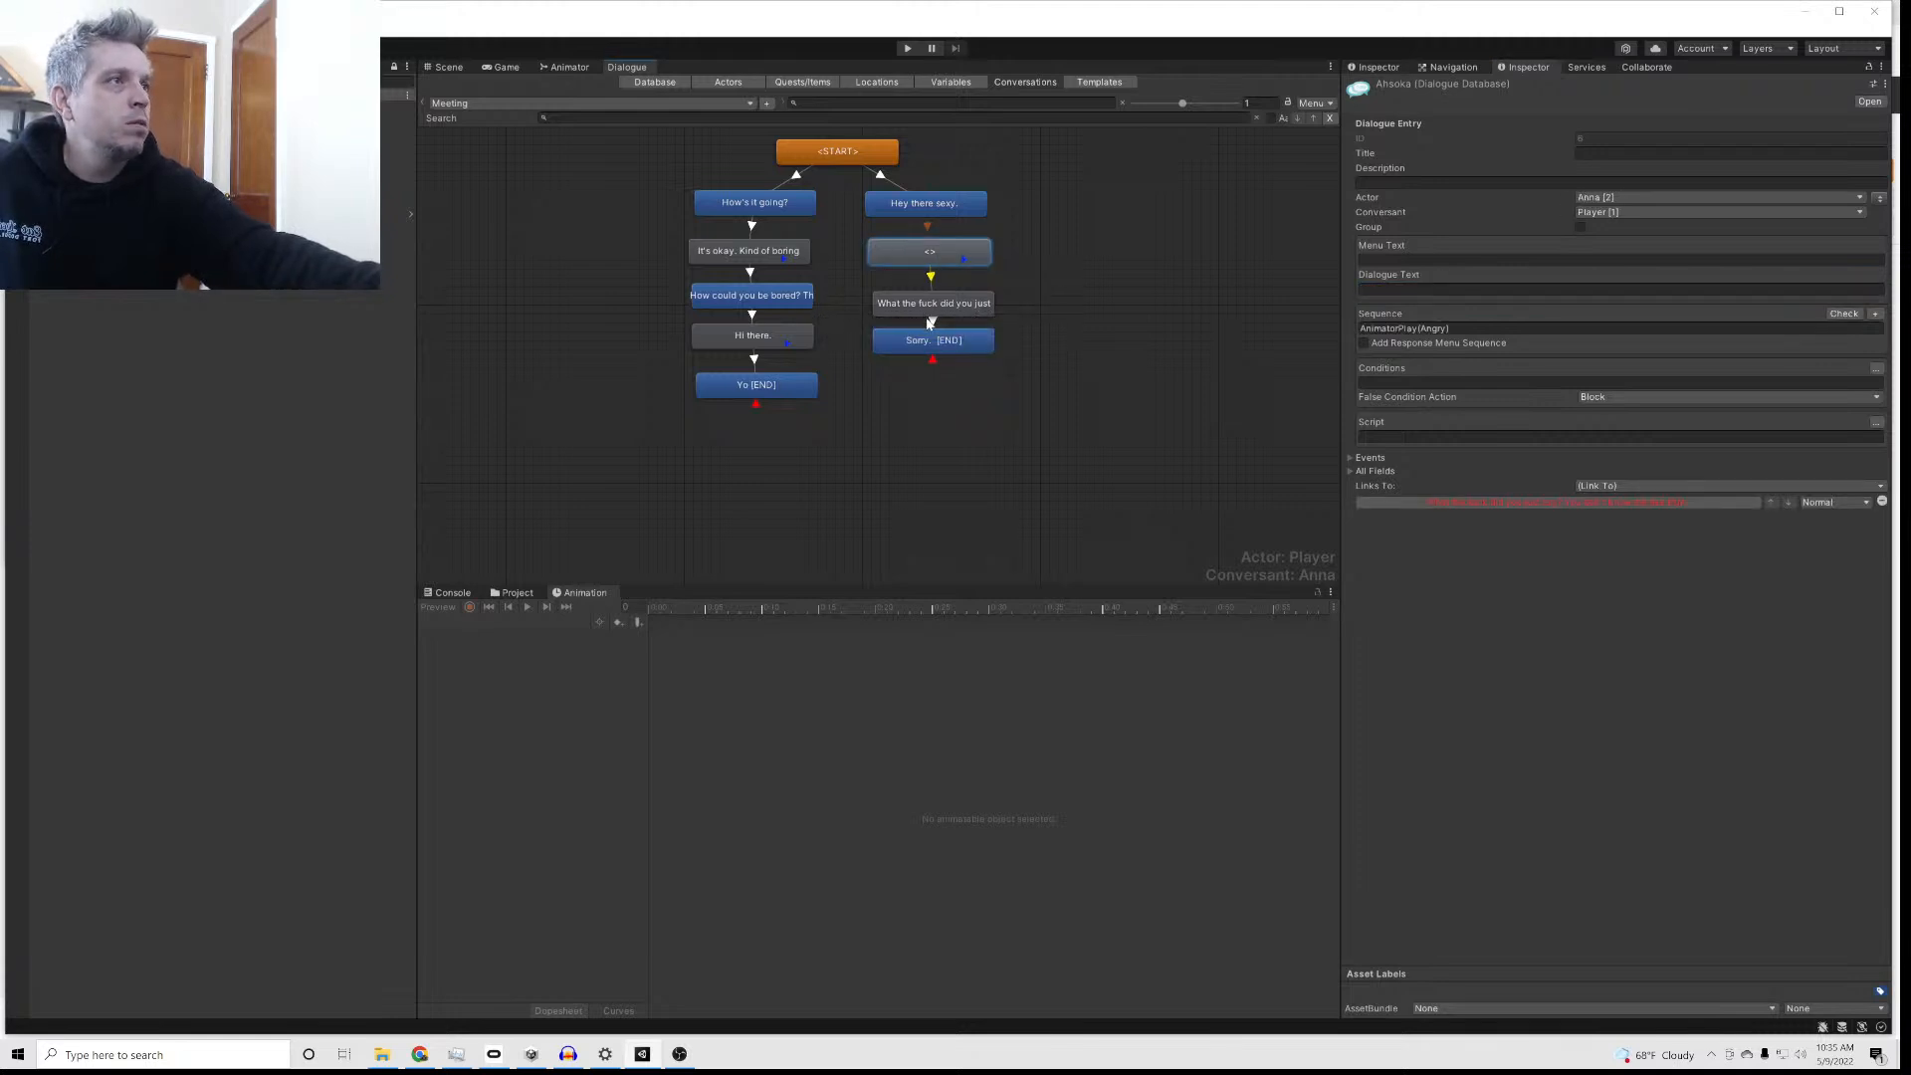
click(925, 305)
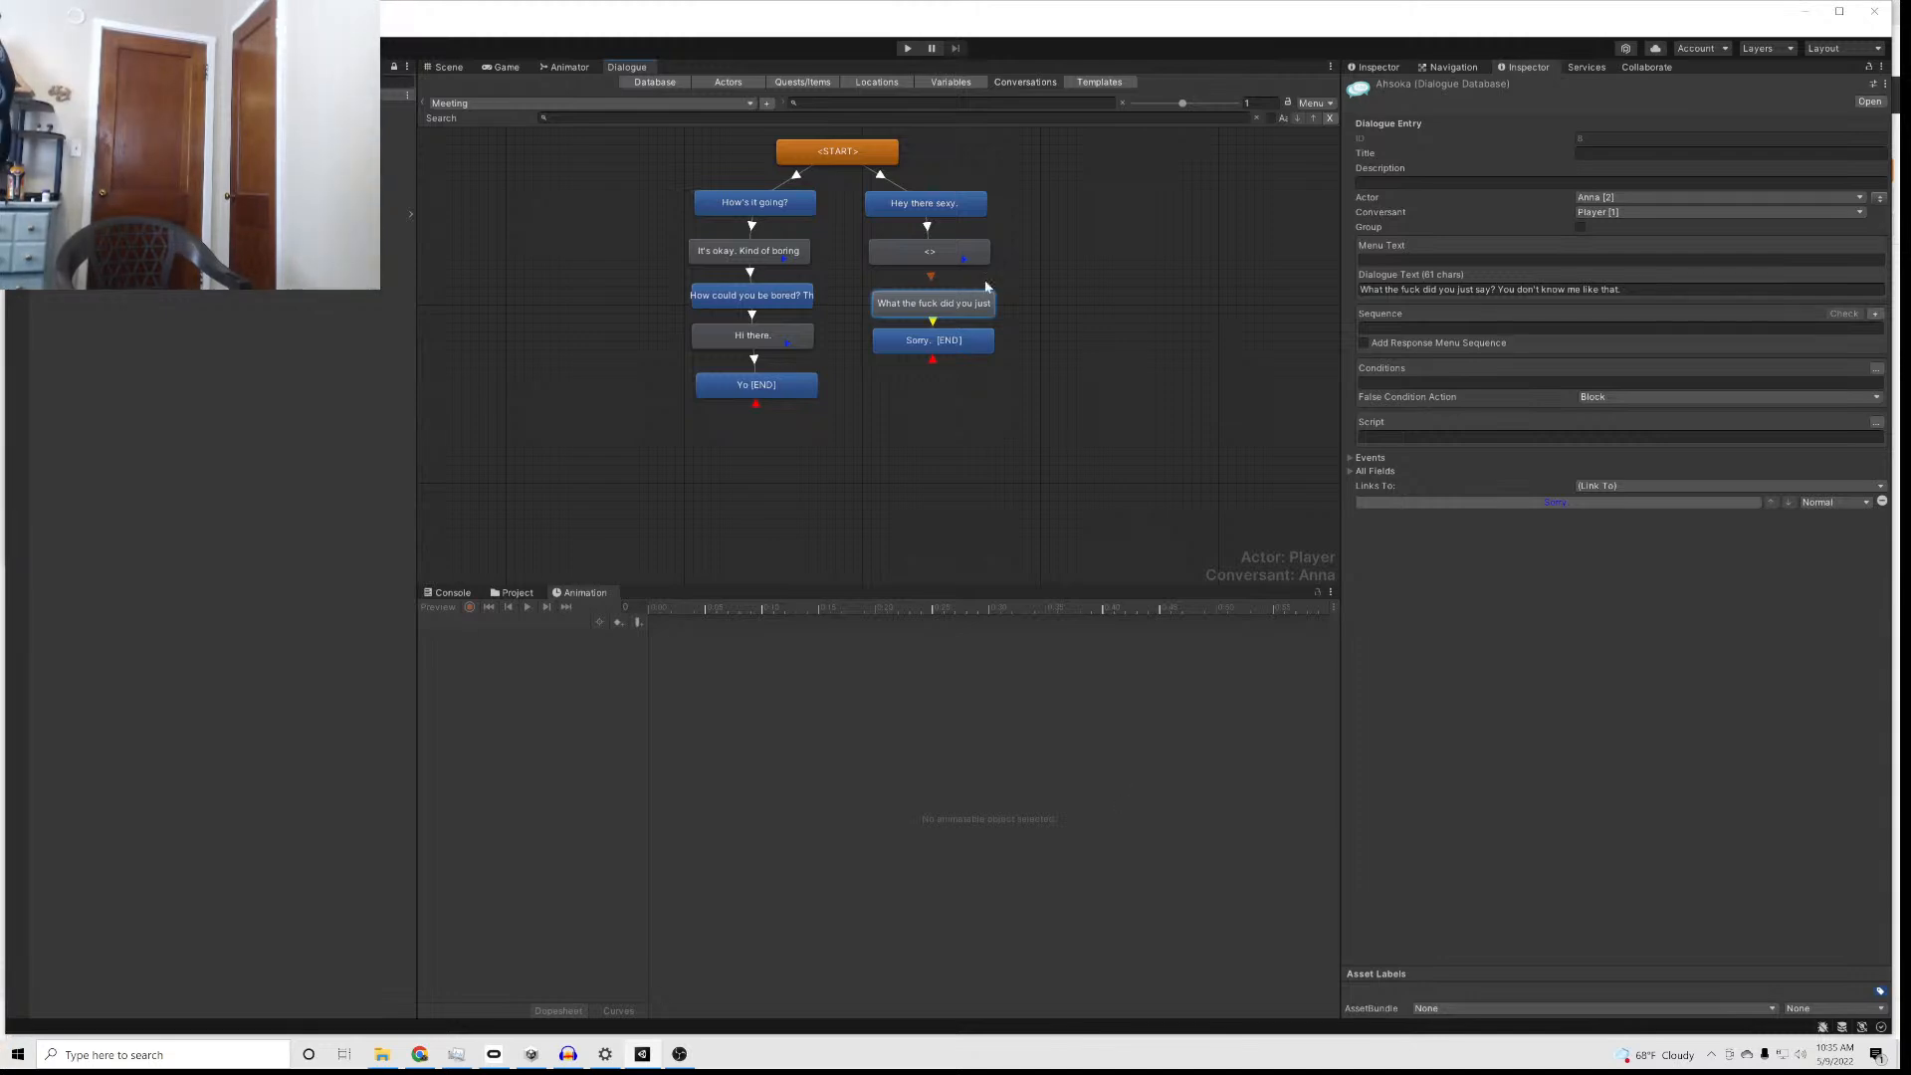
click(906, 52)
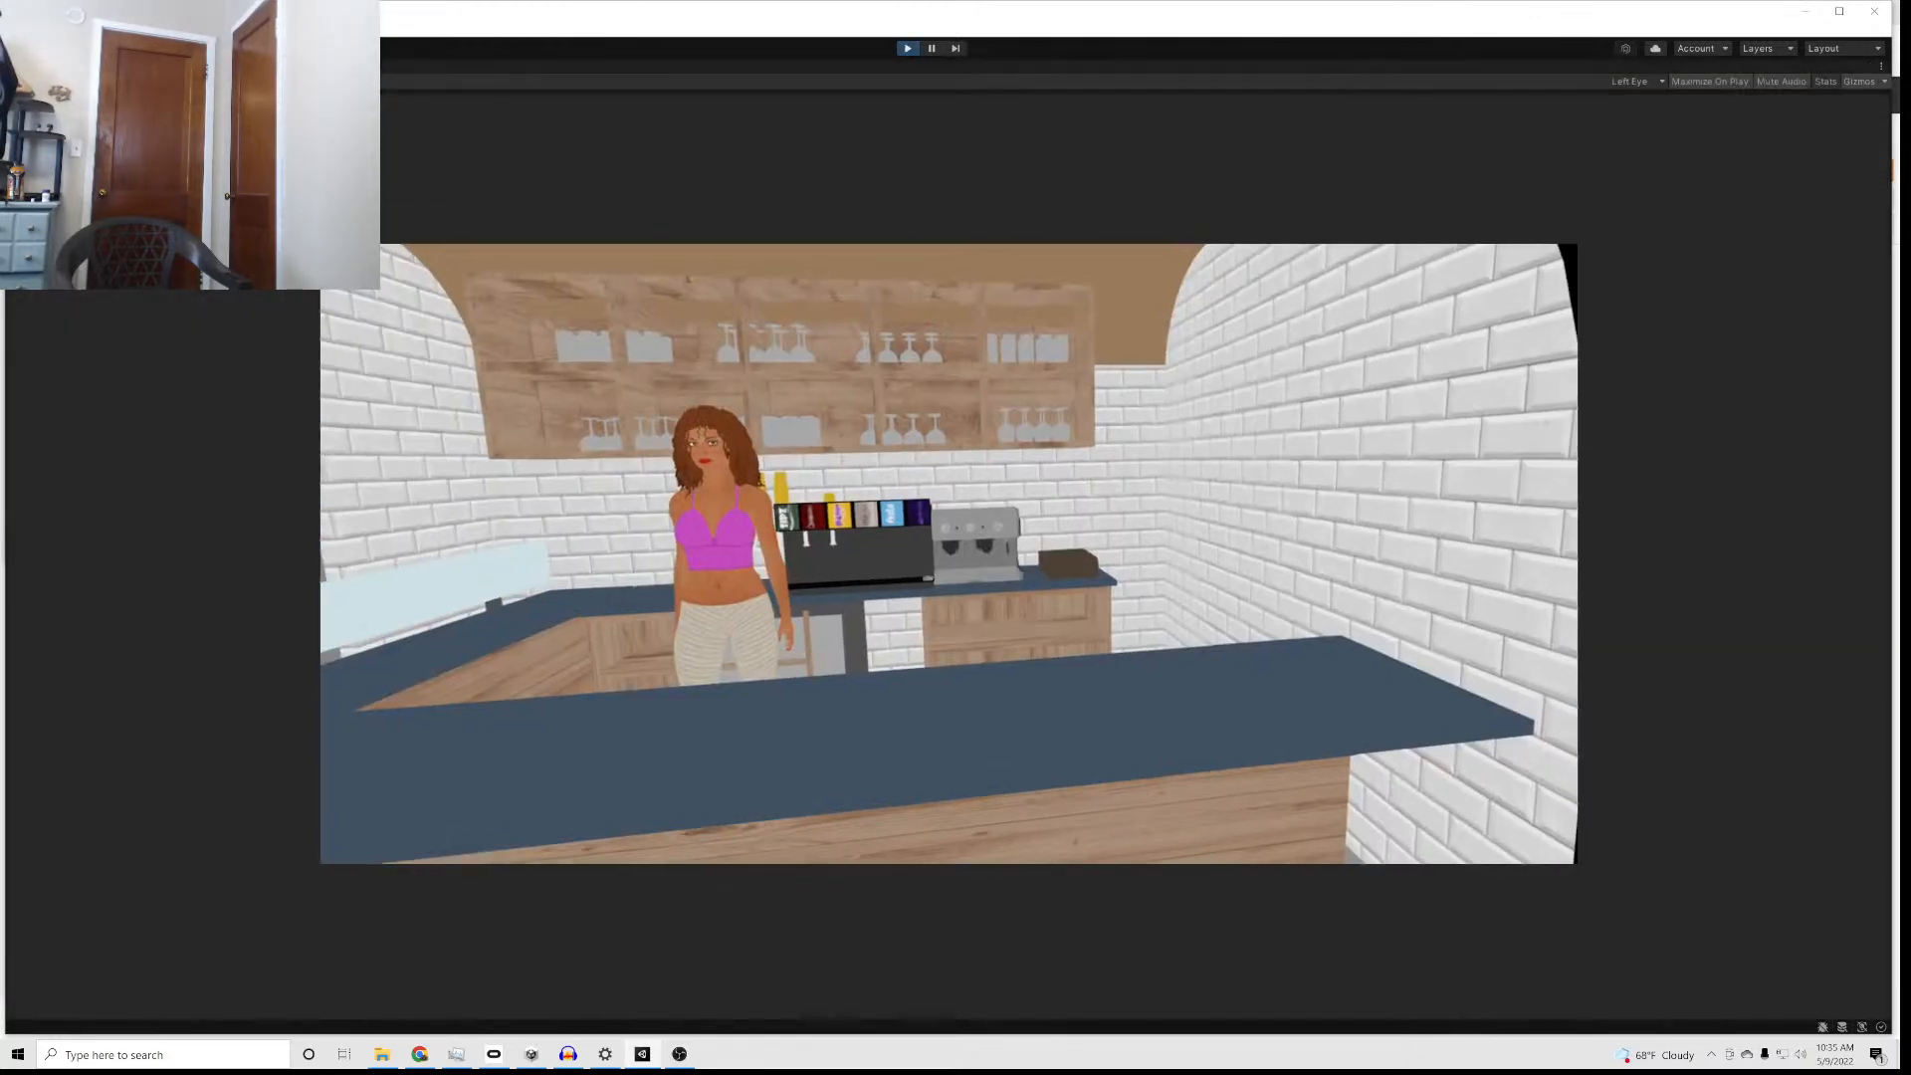
mouse_move(666, 1050)
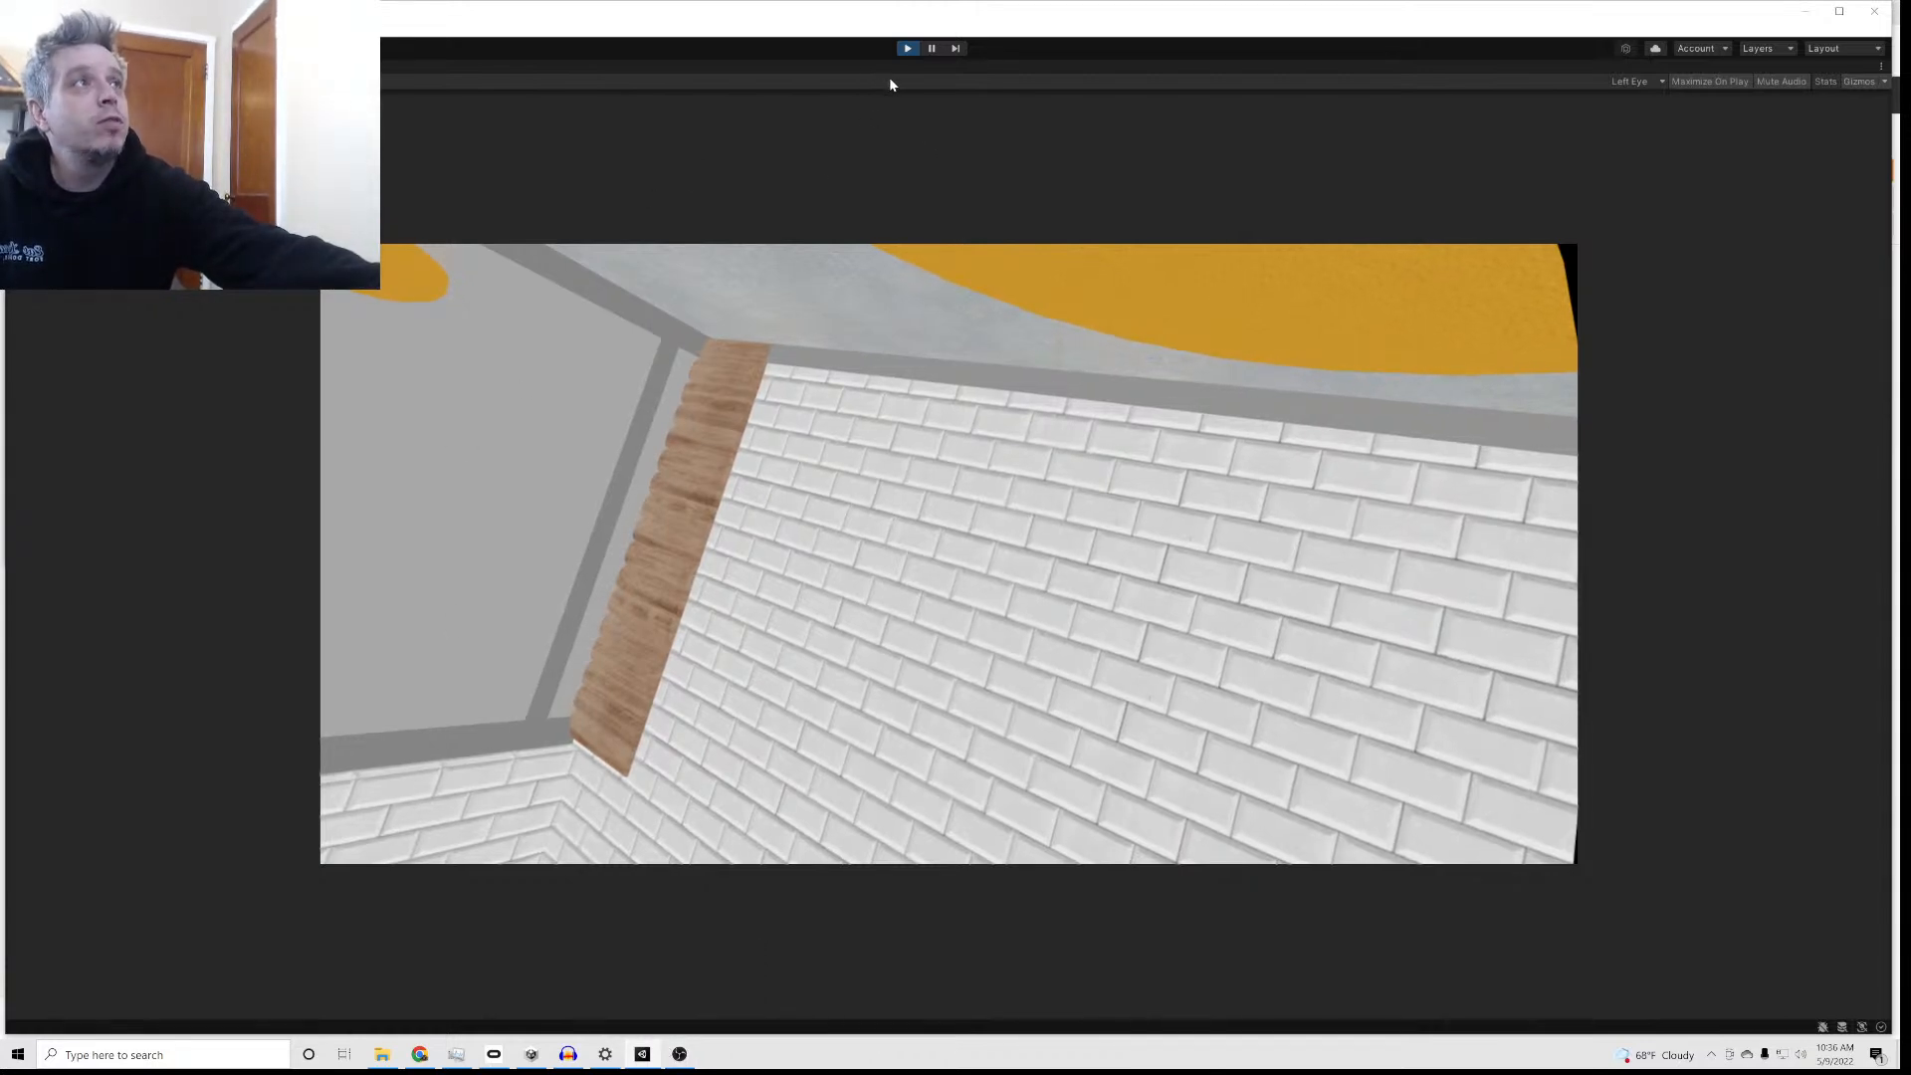
click(906, 49)
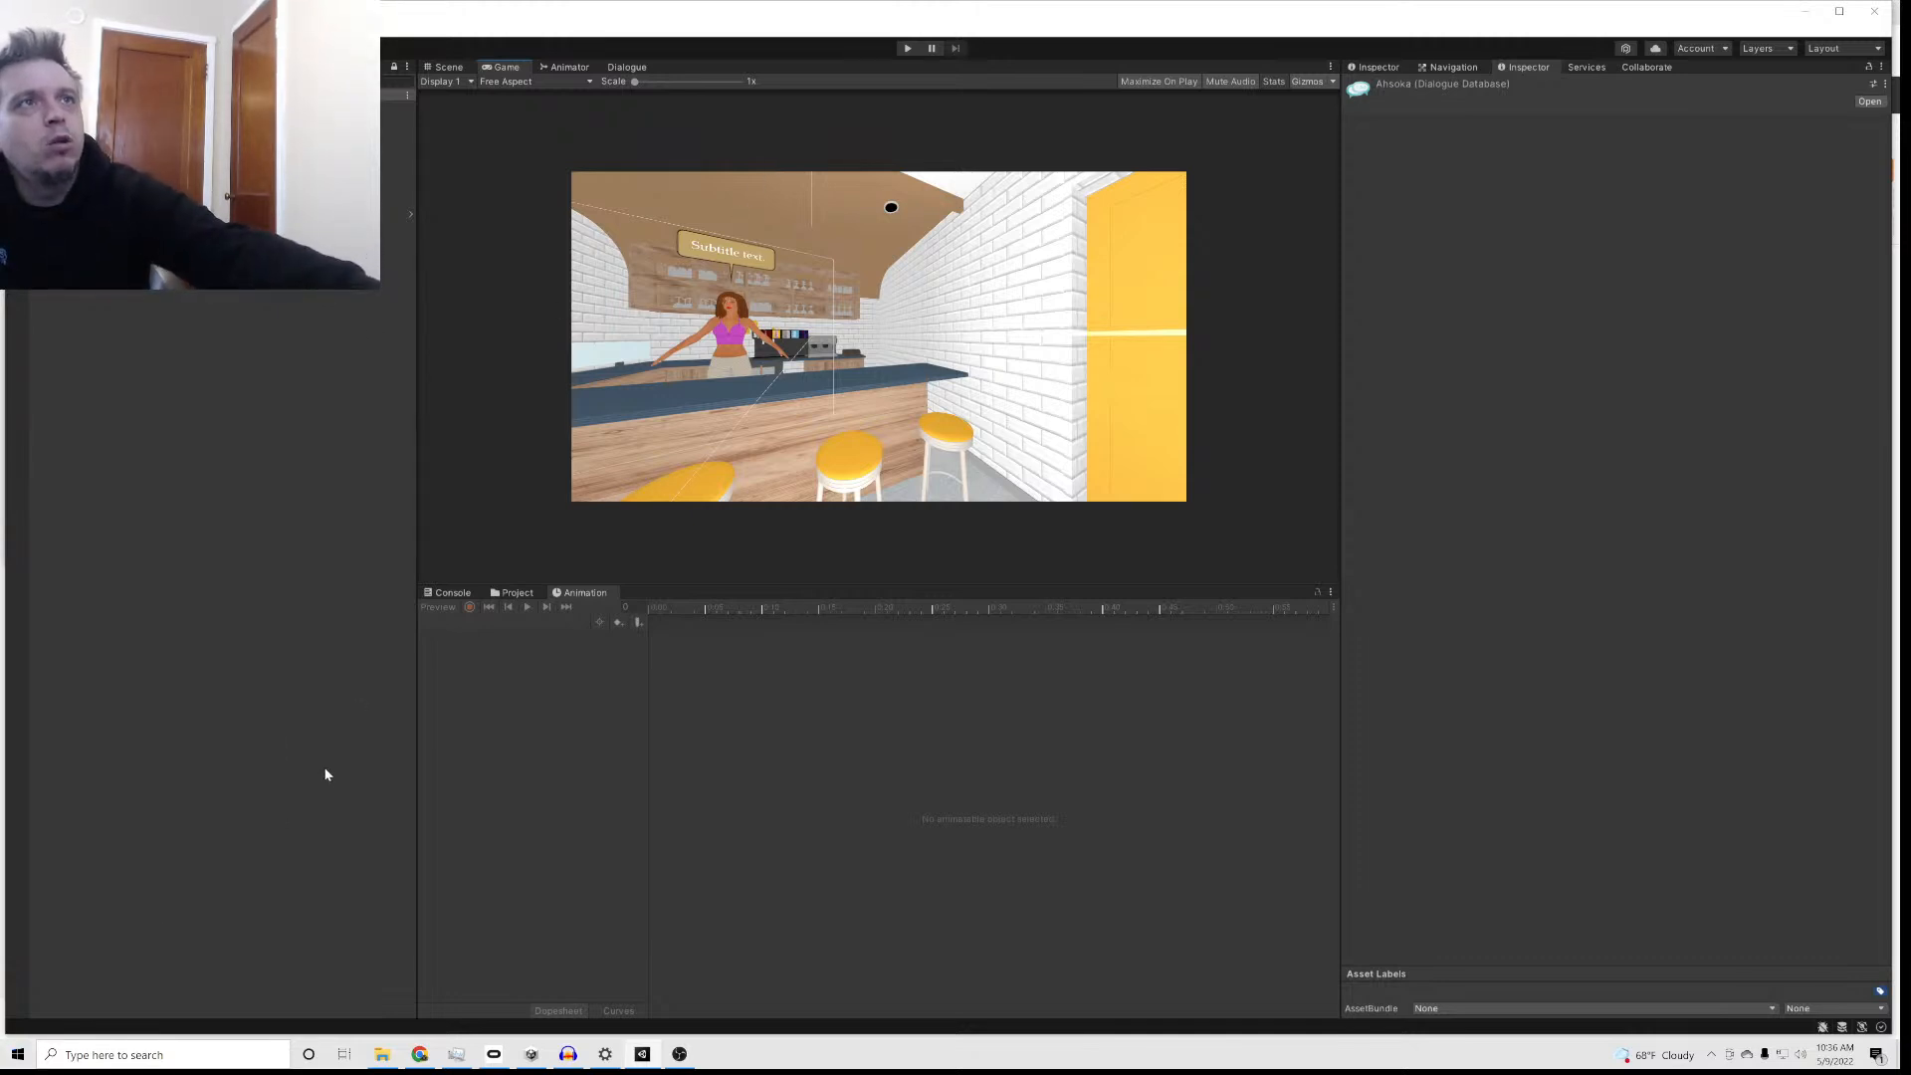
click(434, 67)
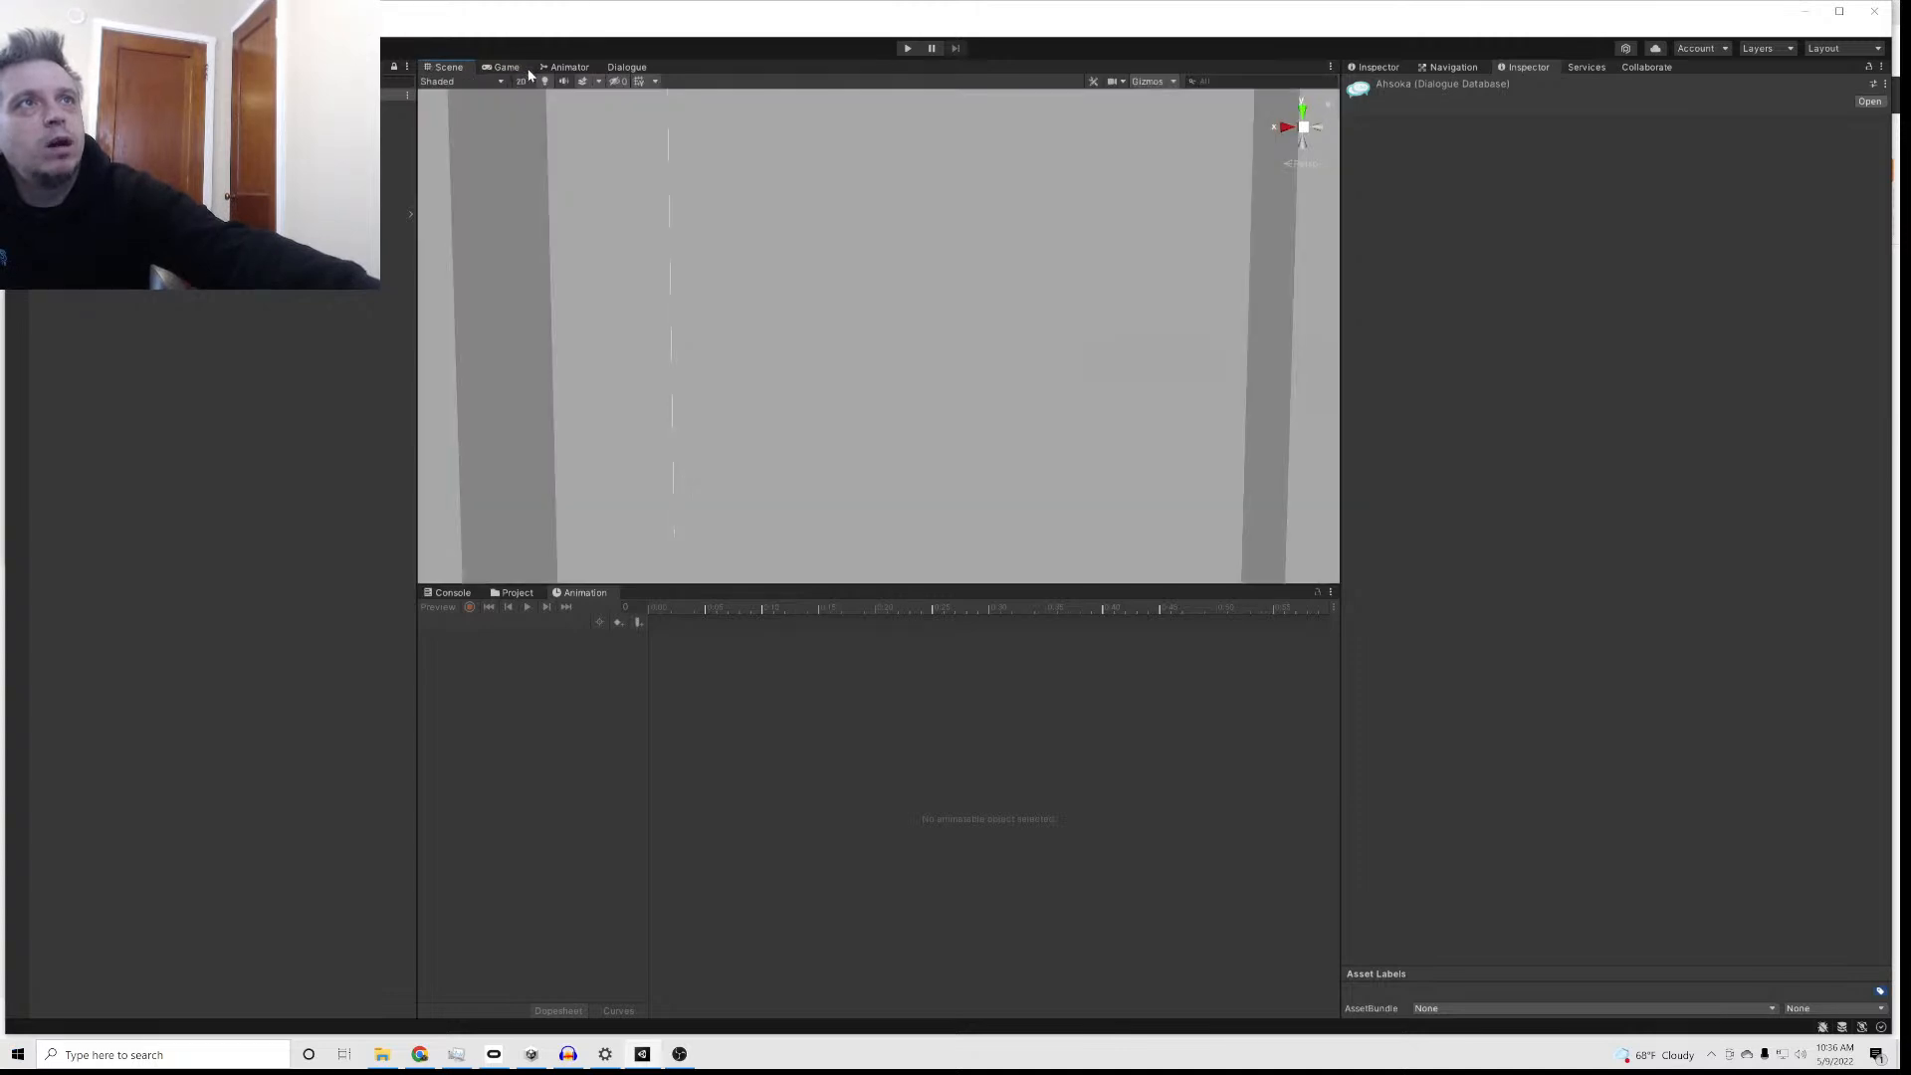
click(563, 67)
click(501, 67)
click(457, 66)
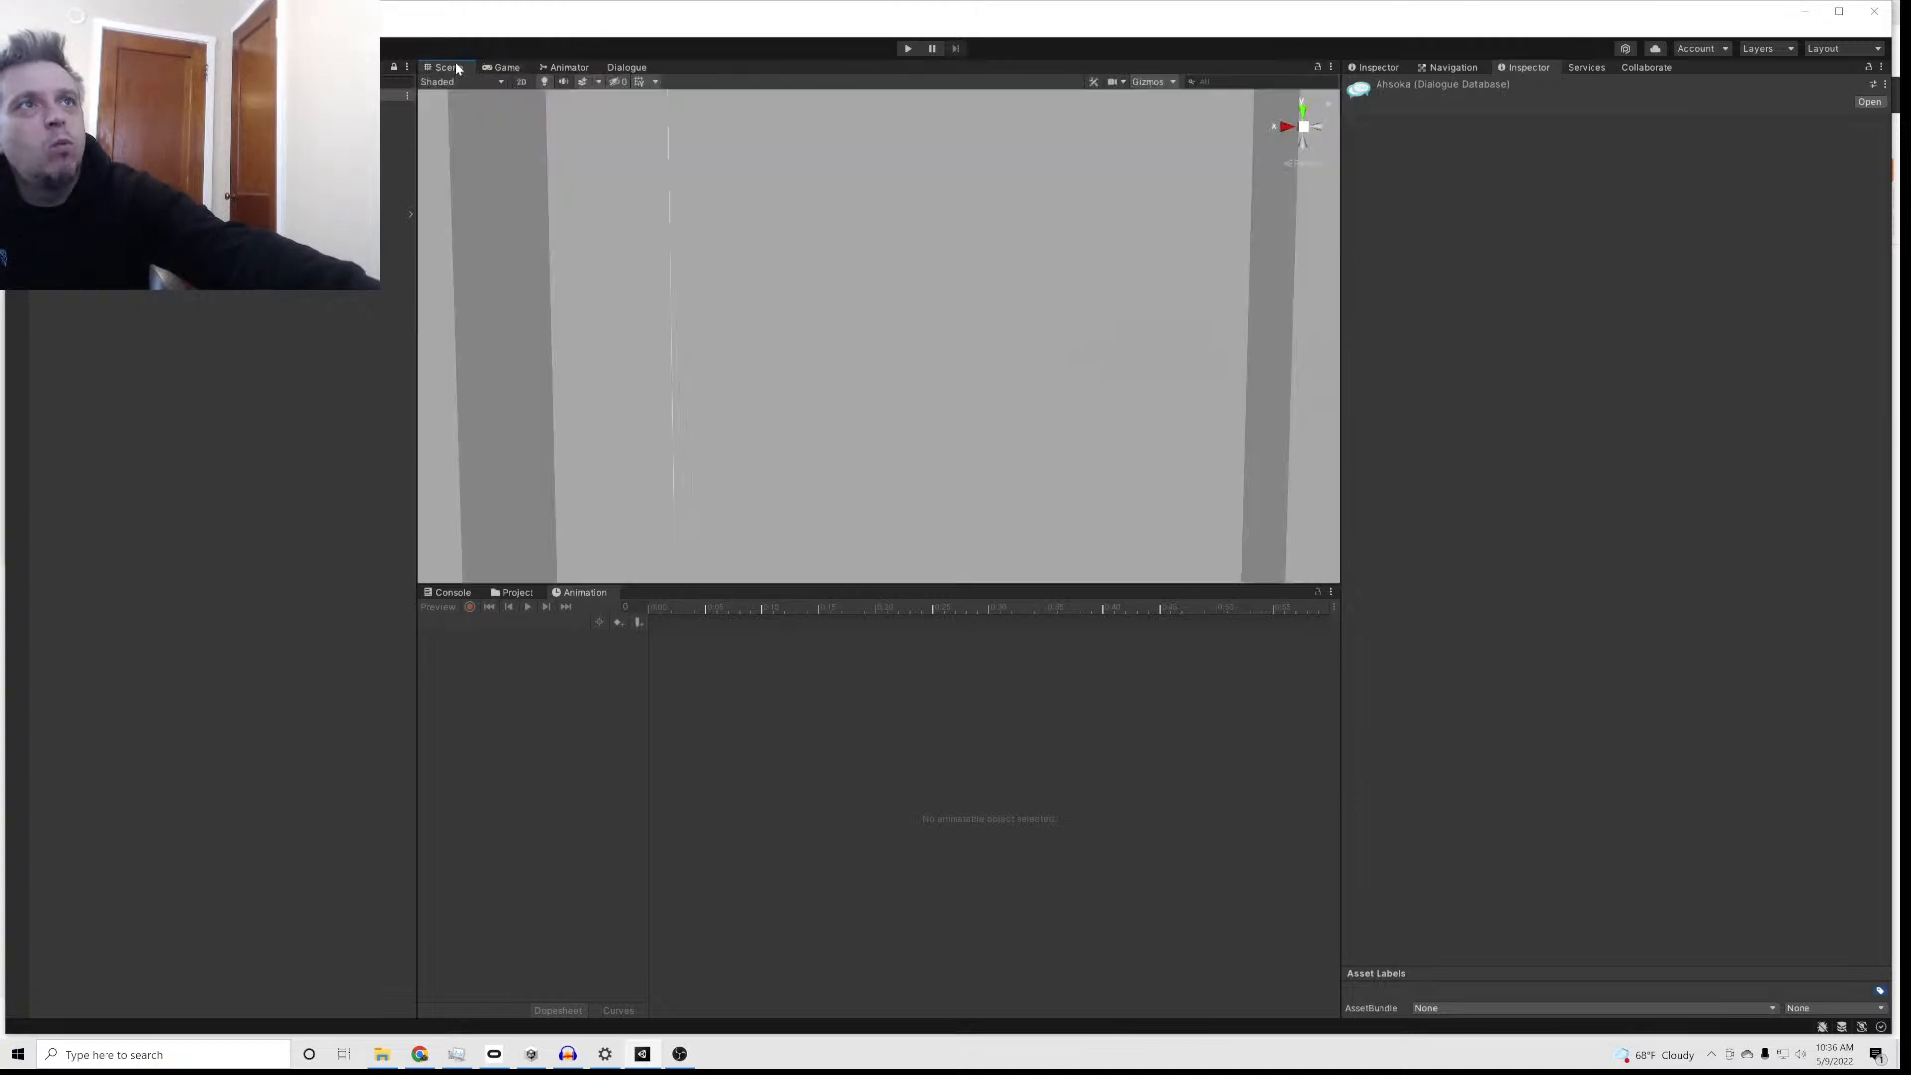
click(557, 70)
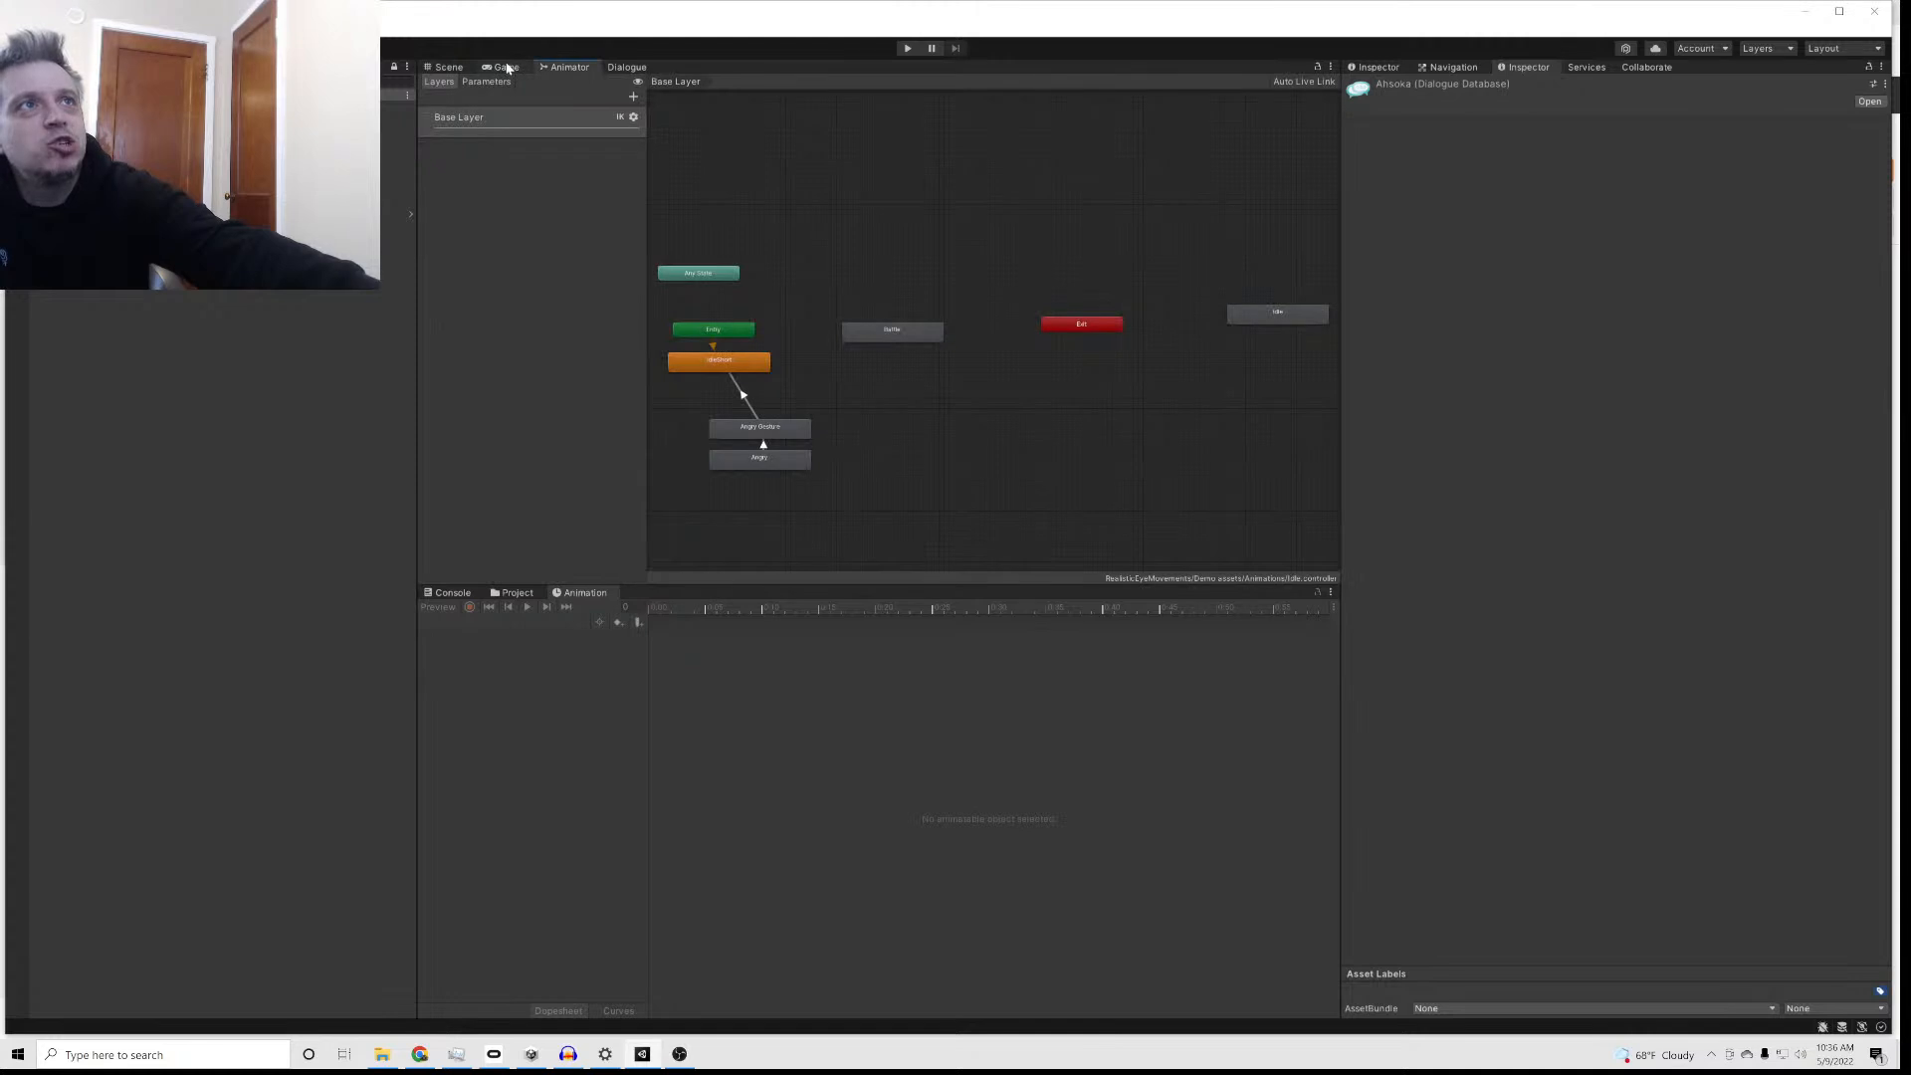
click(505, 67)
click(447, 67)
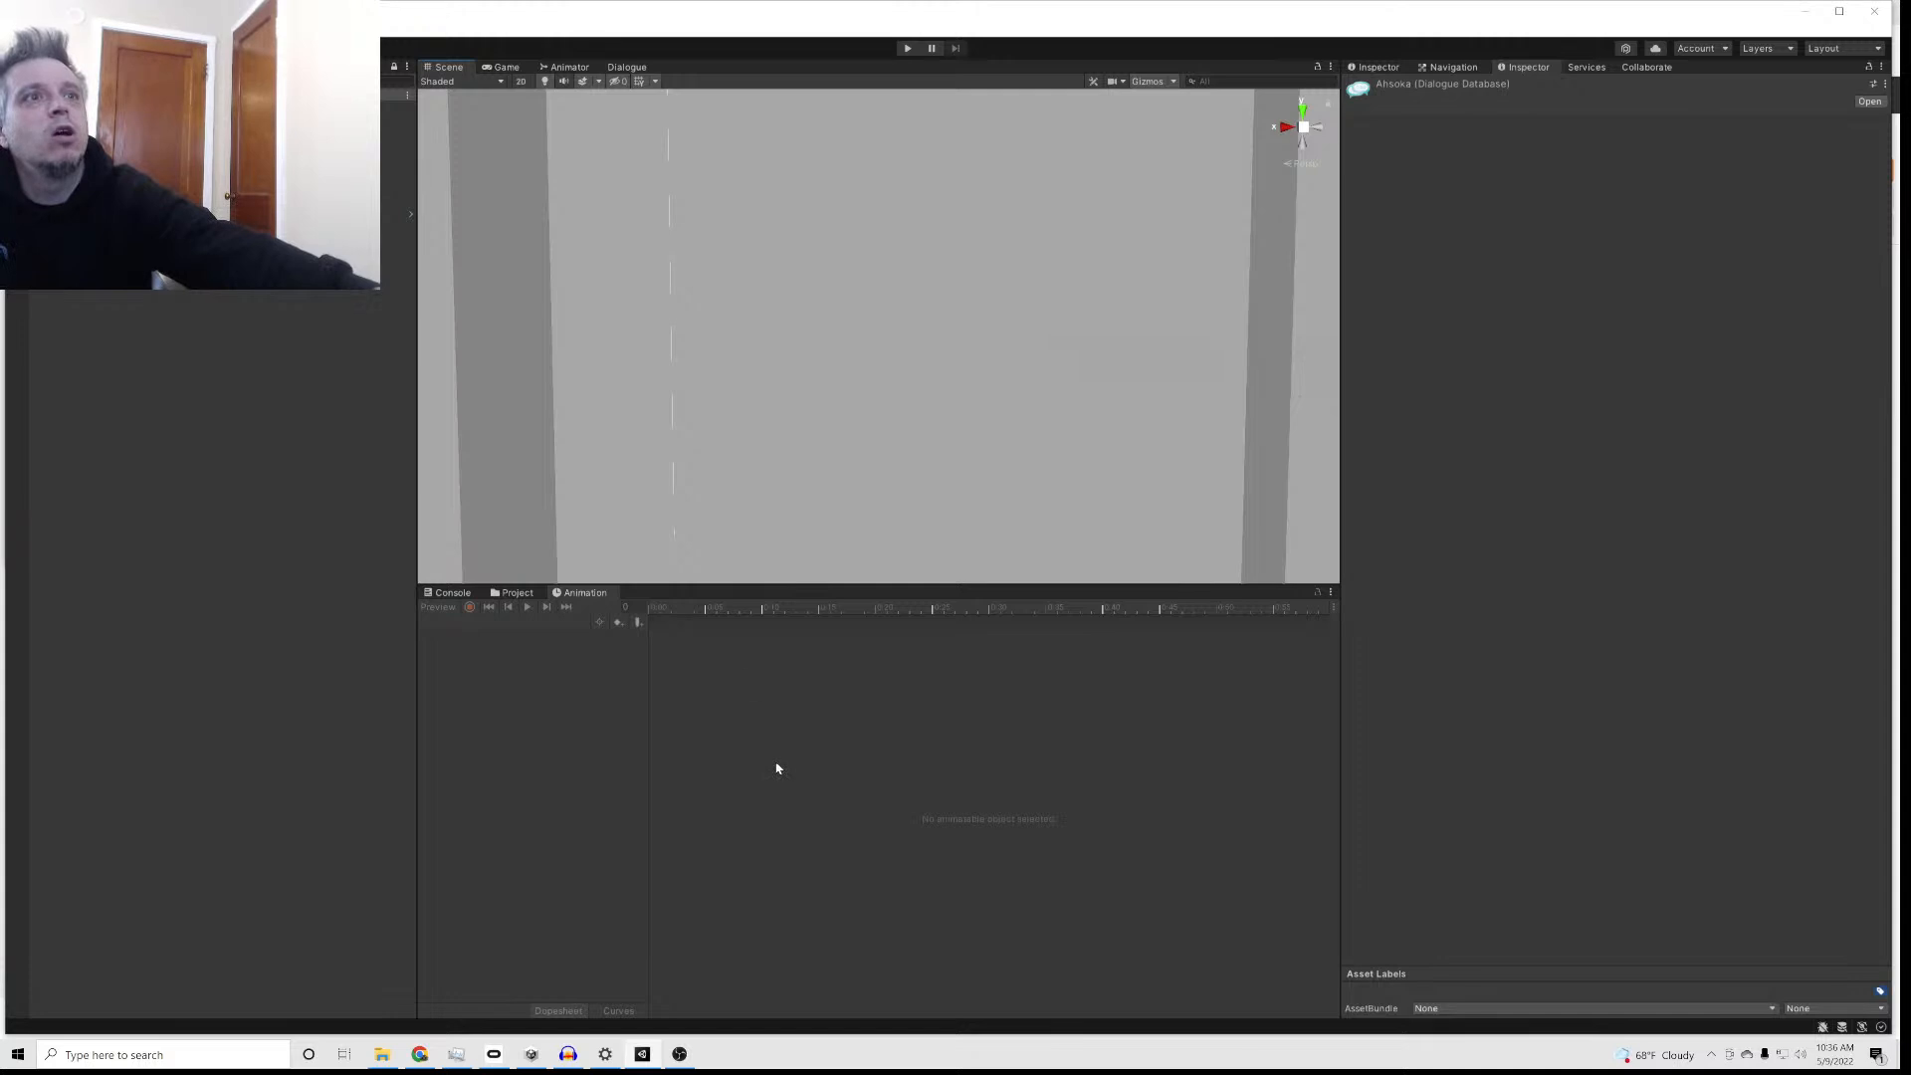
click(493, 69)
click(548, 66)
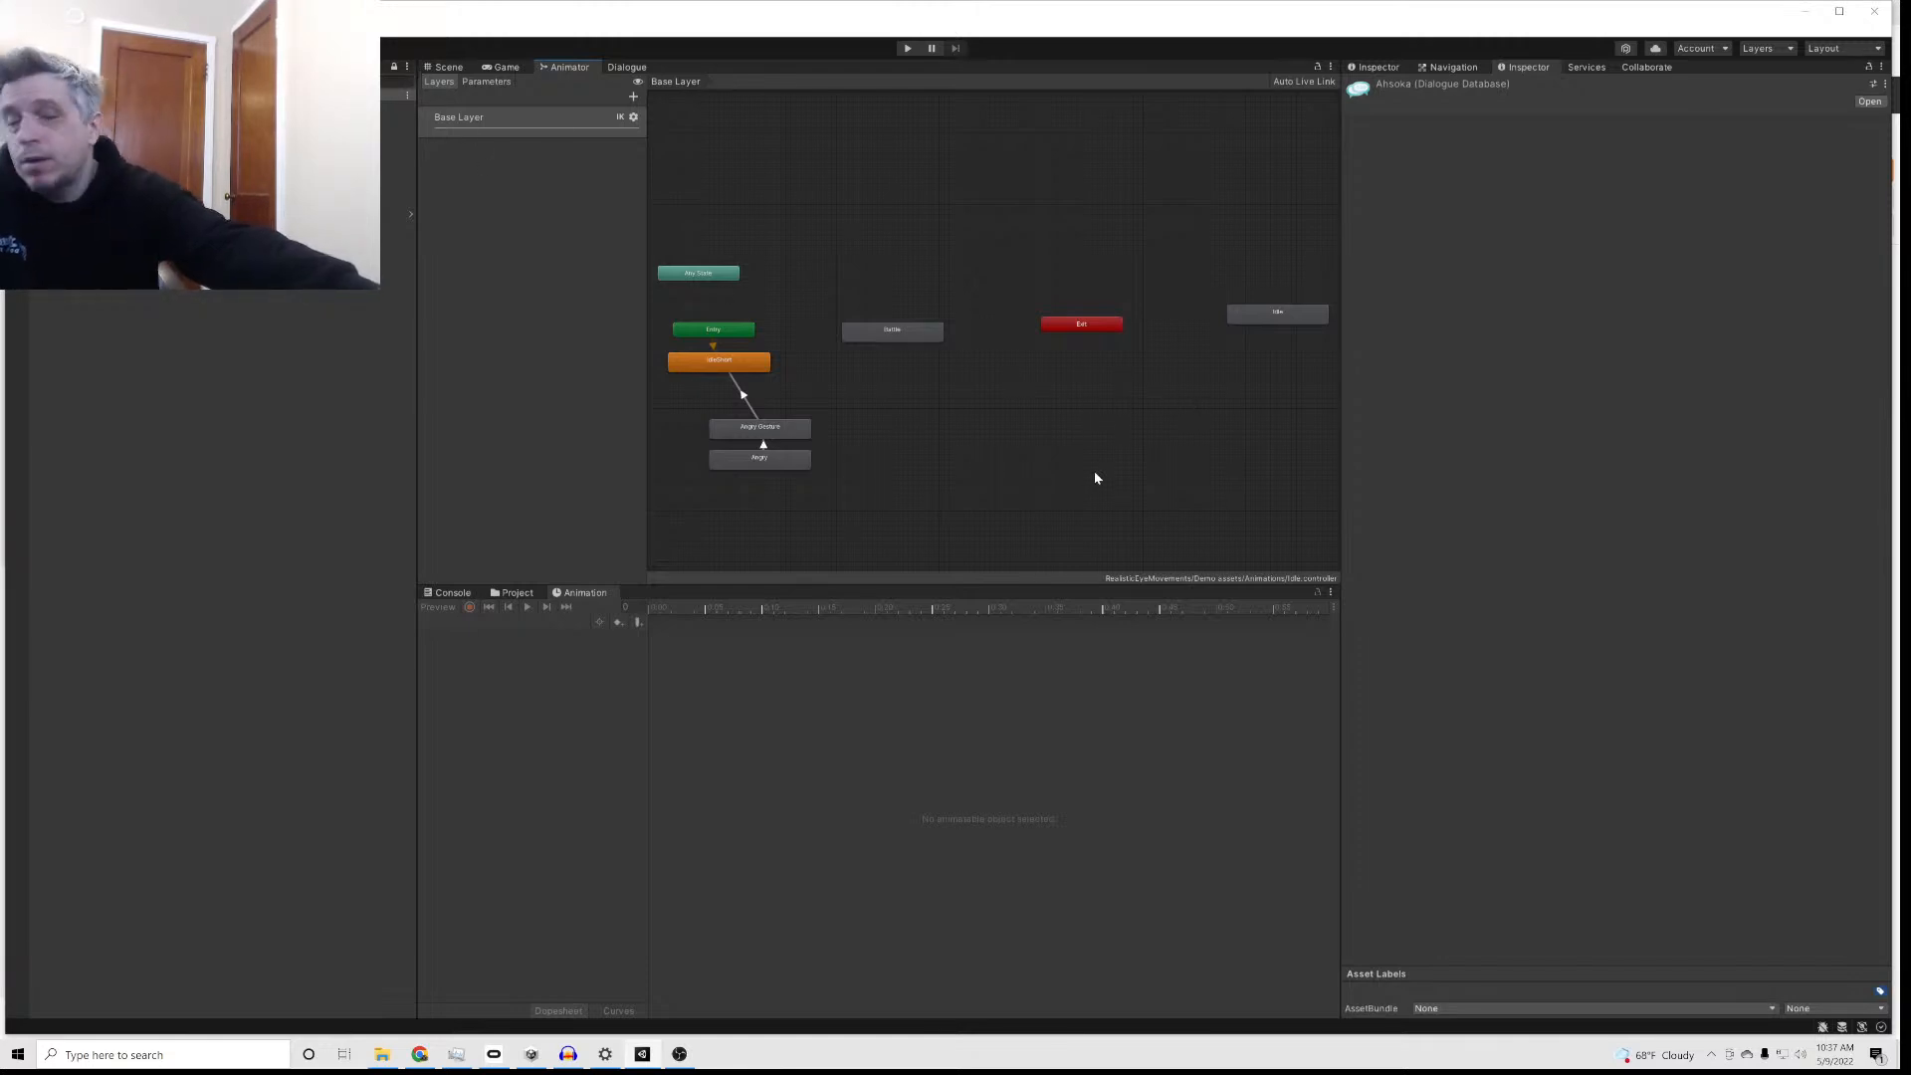
click(447, 67)
click(500, 68)
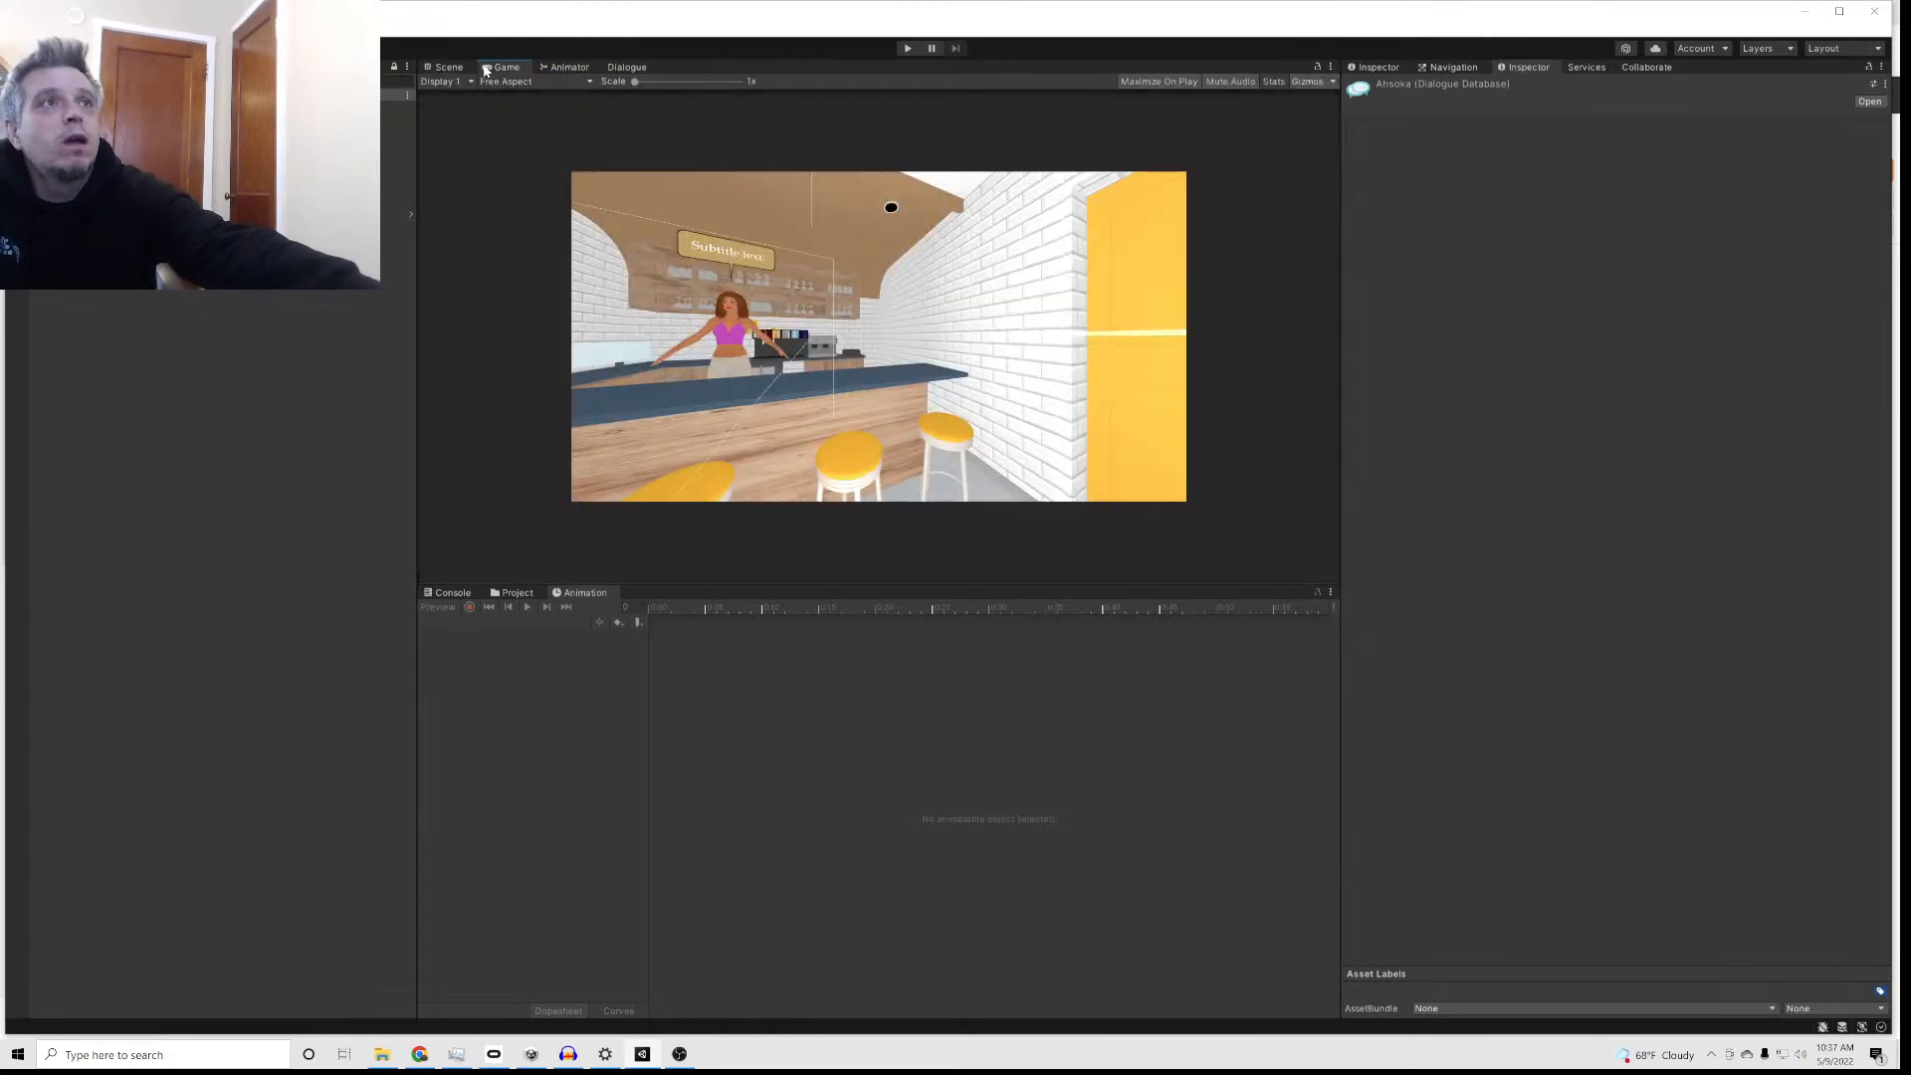
Step: Tighten the vertical spacing of the nodes below "Hey there sexy." in the Meeting conversation
click(625, 67)
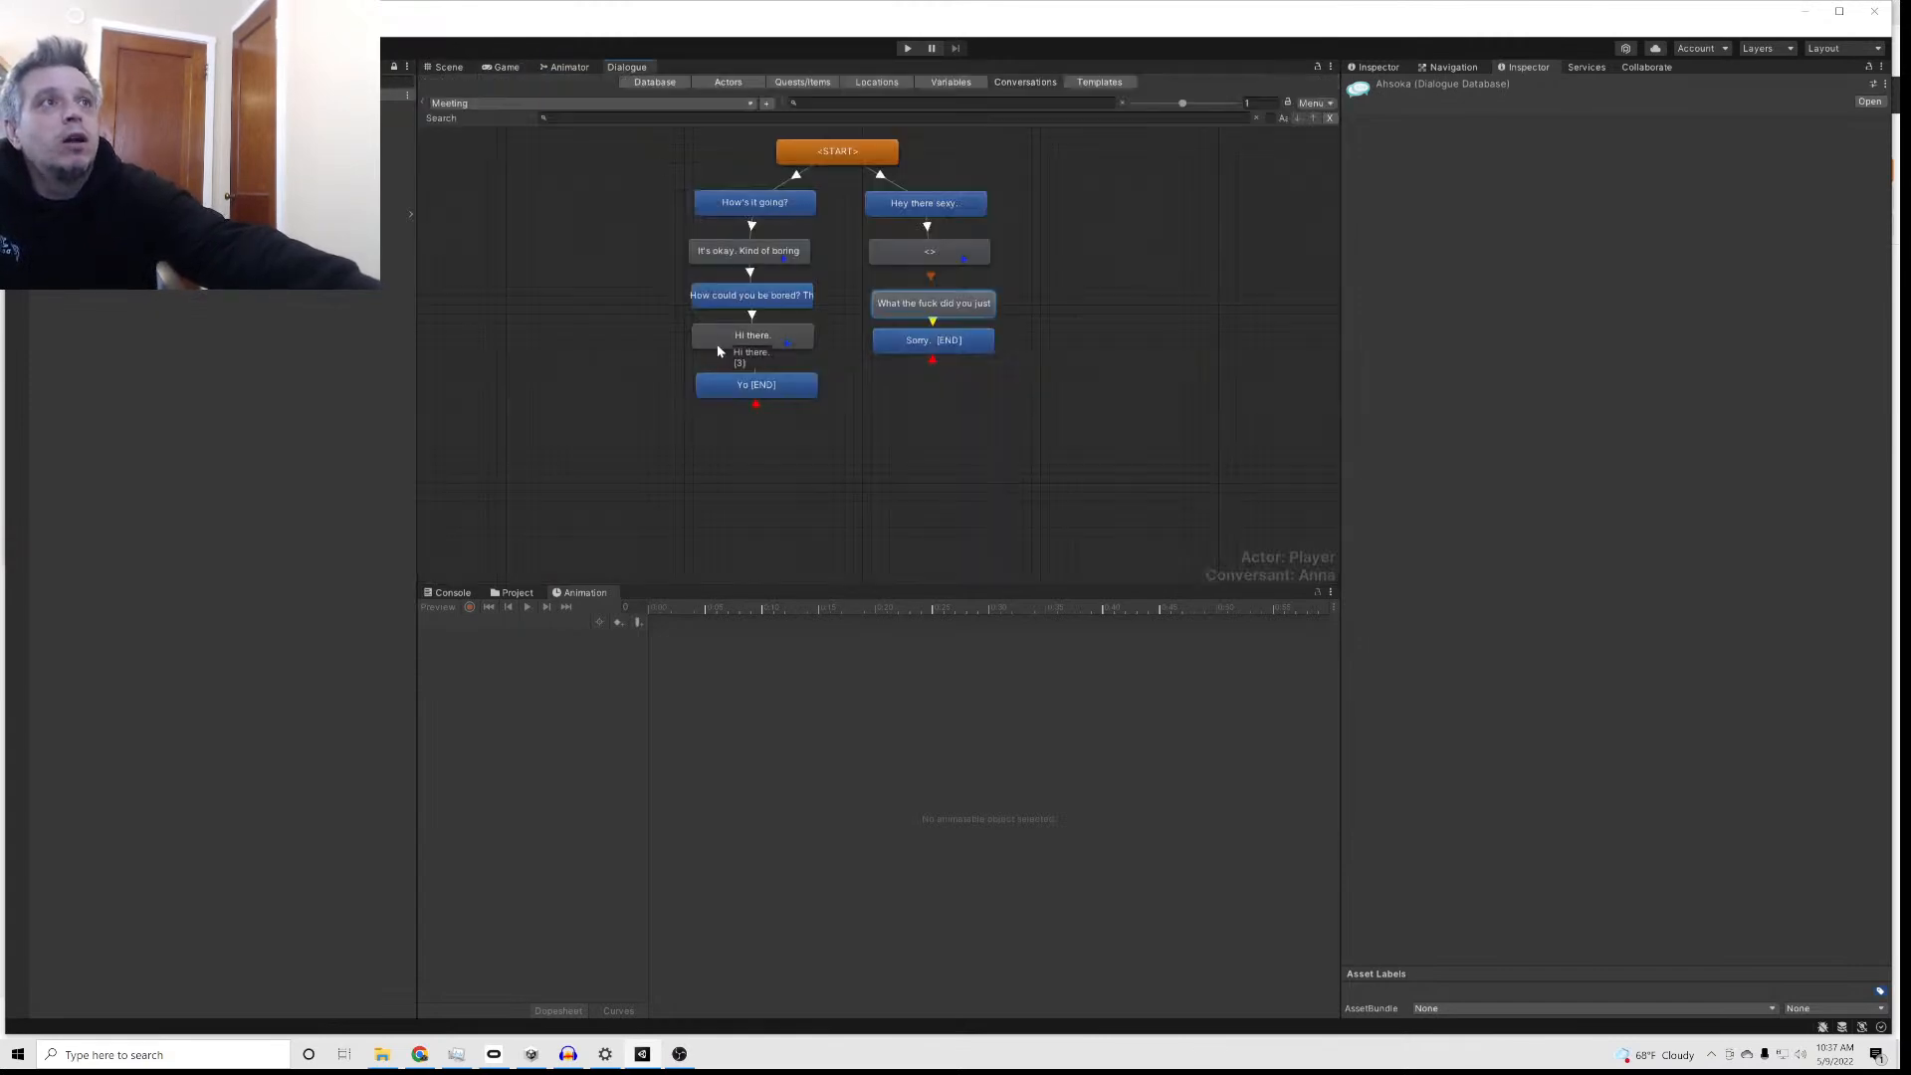
click(926, 305)
drag(917, 260, 921, 326)
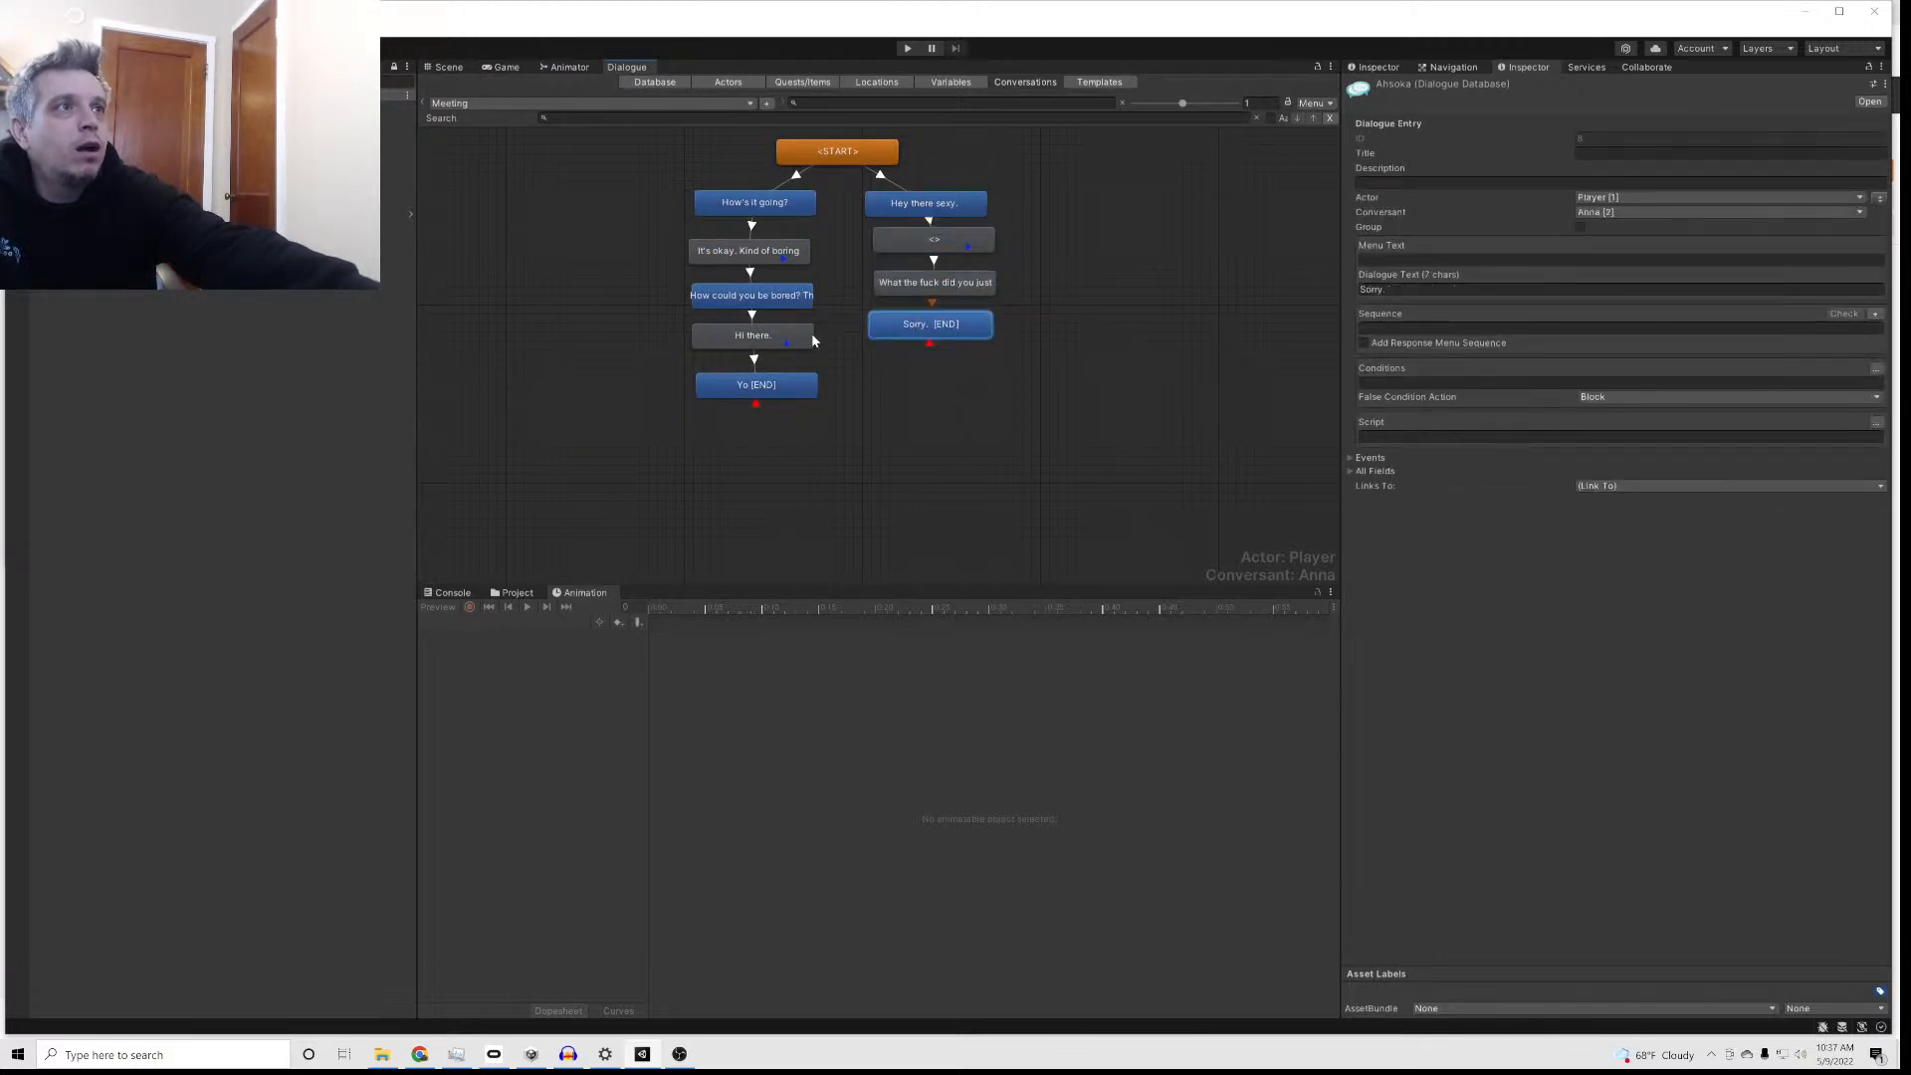
Step: Delete the whole Delay and AnimatorPlay(Battle) sequence from the "Hi there." dialogue entry
click(750, 298)
click(759, 338)
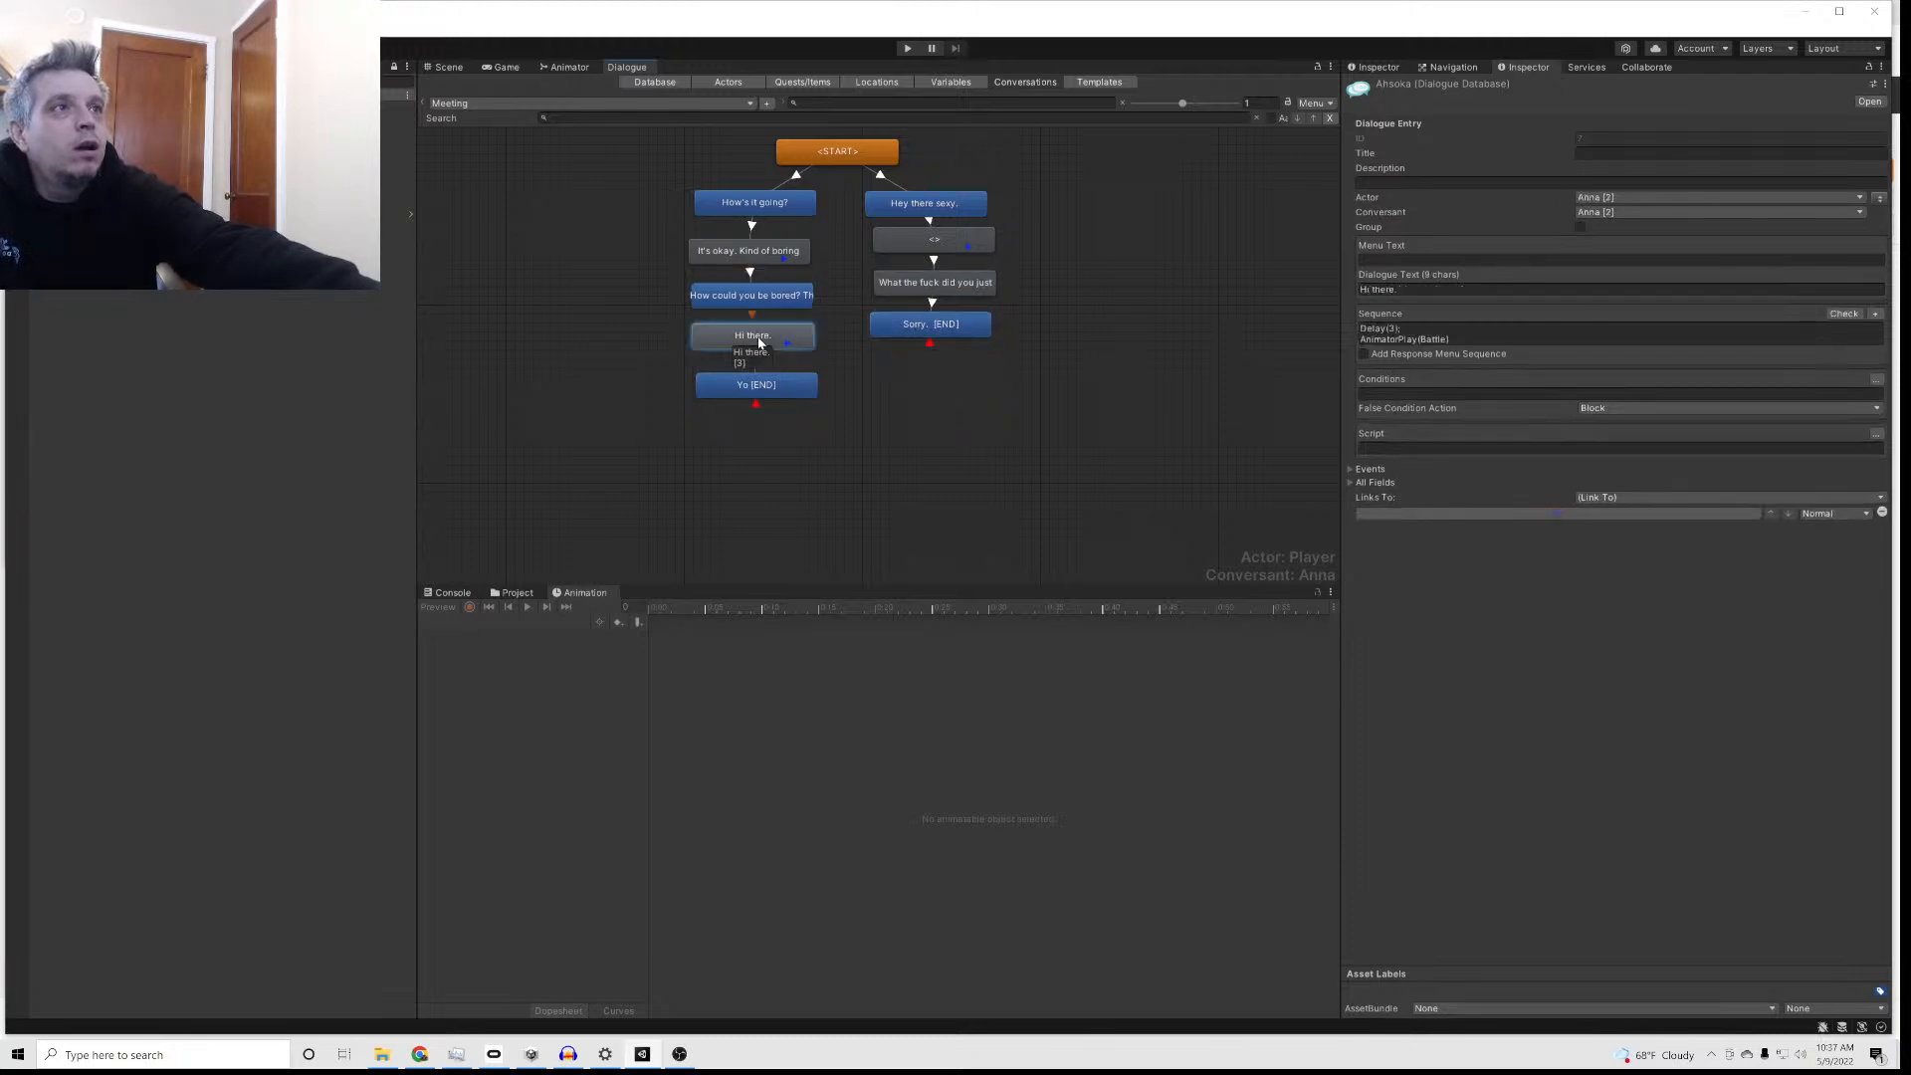
drag(1483, 341, 1351, 331)
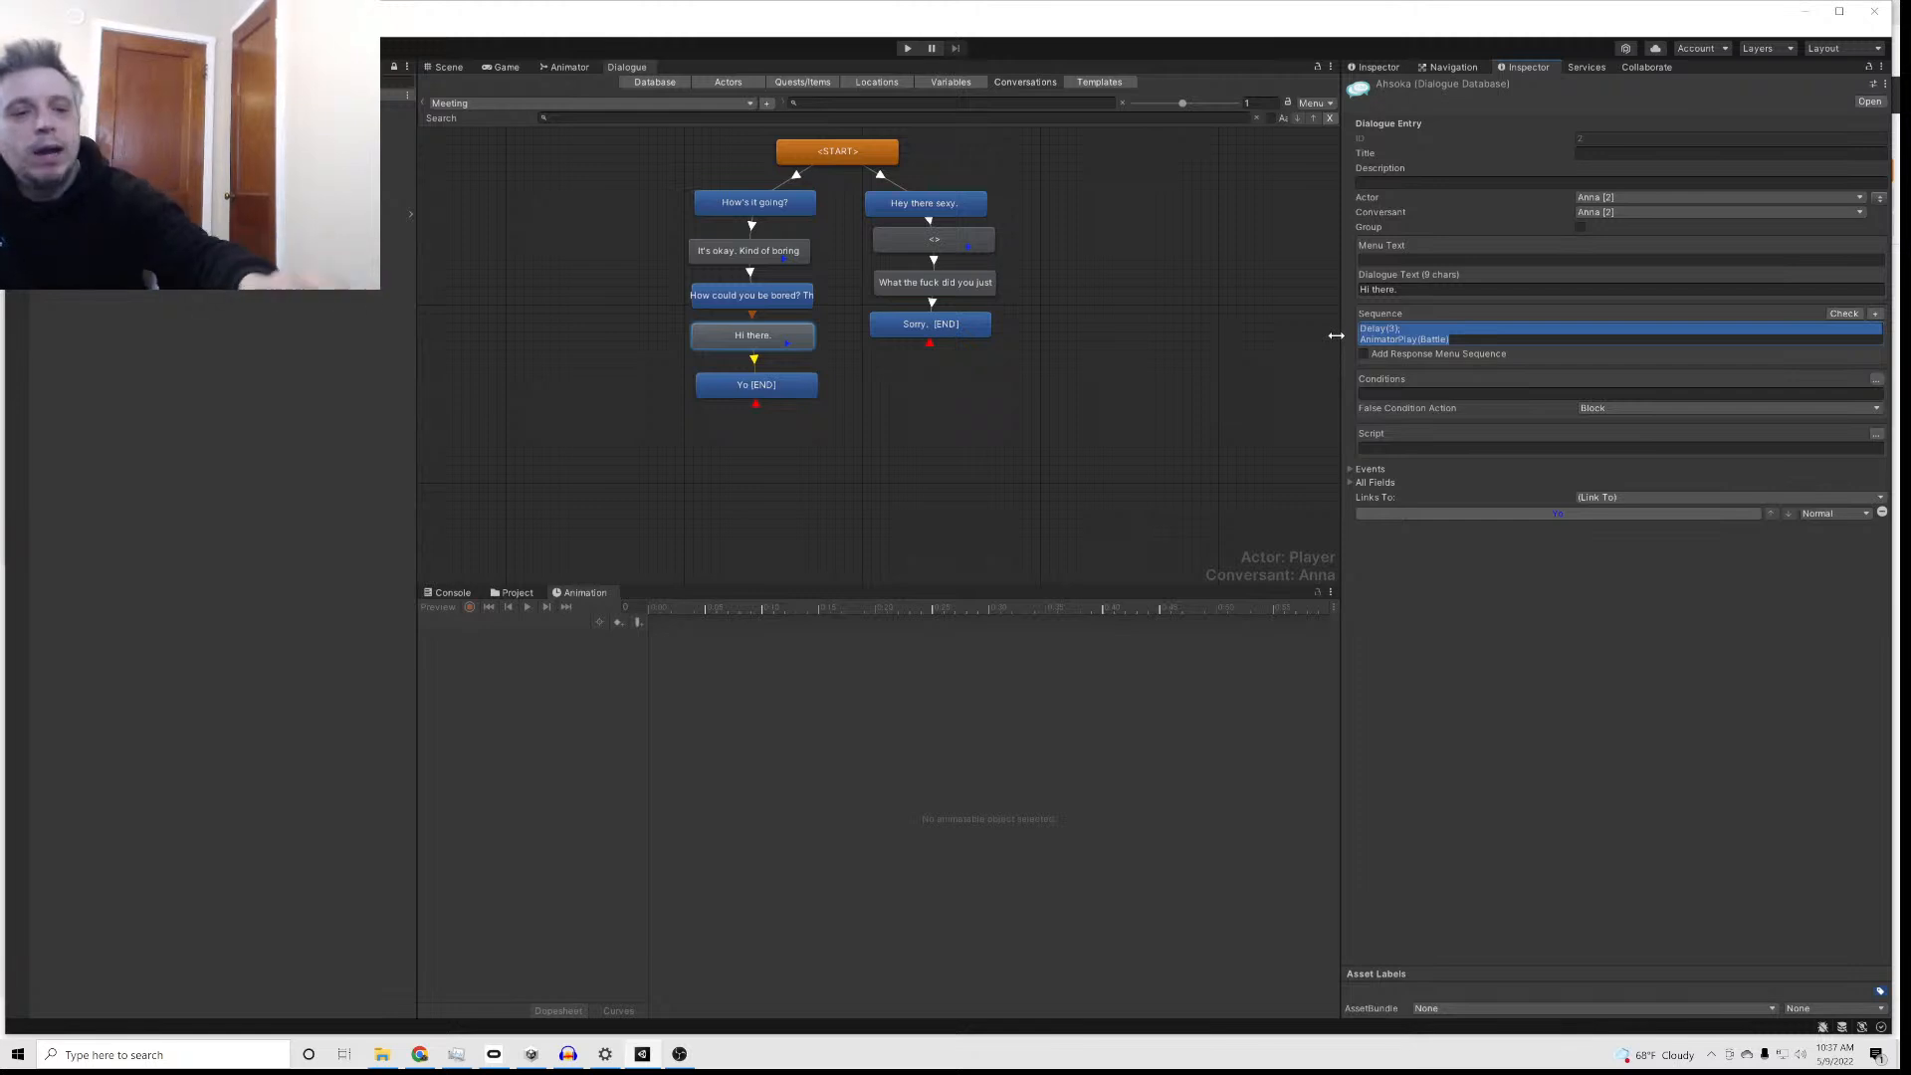
key(BackSpace)
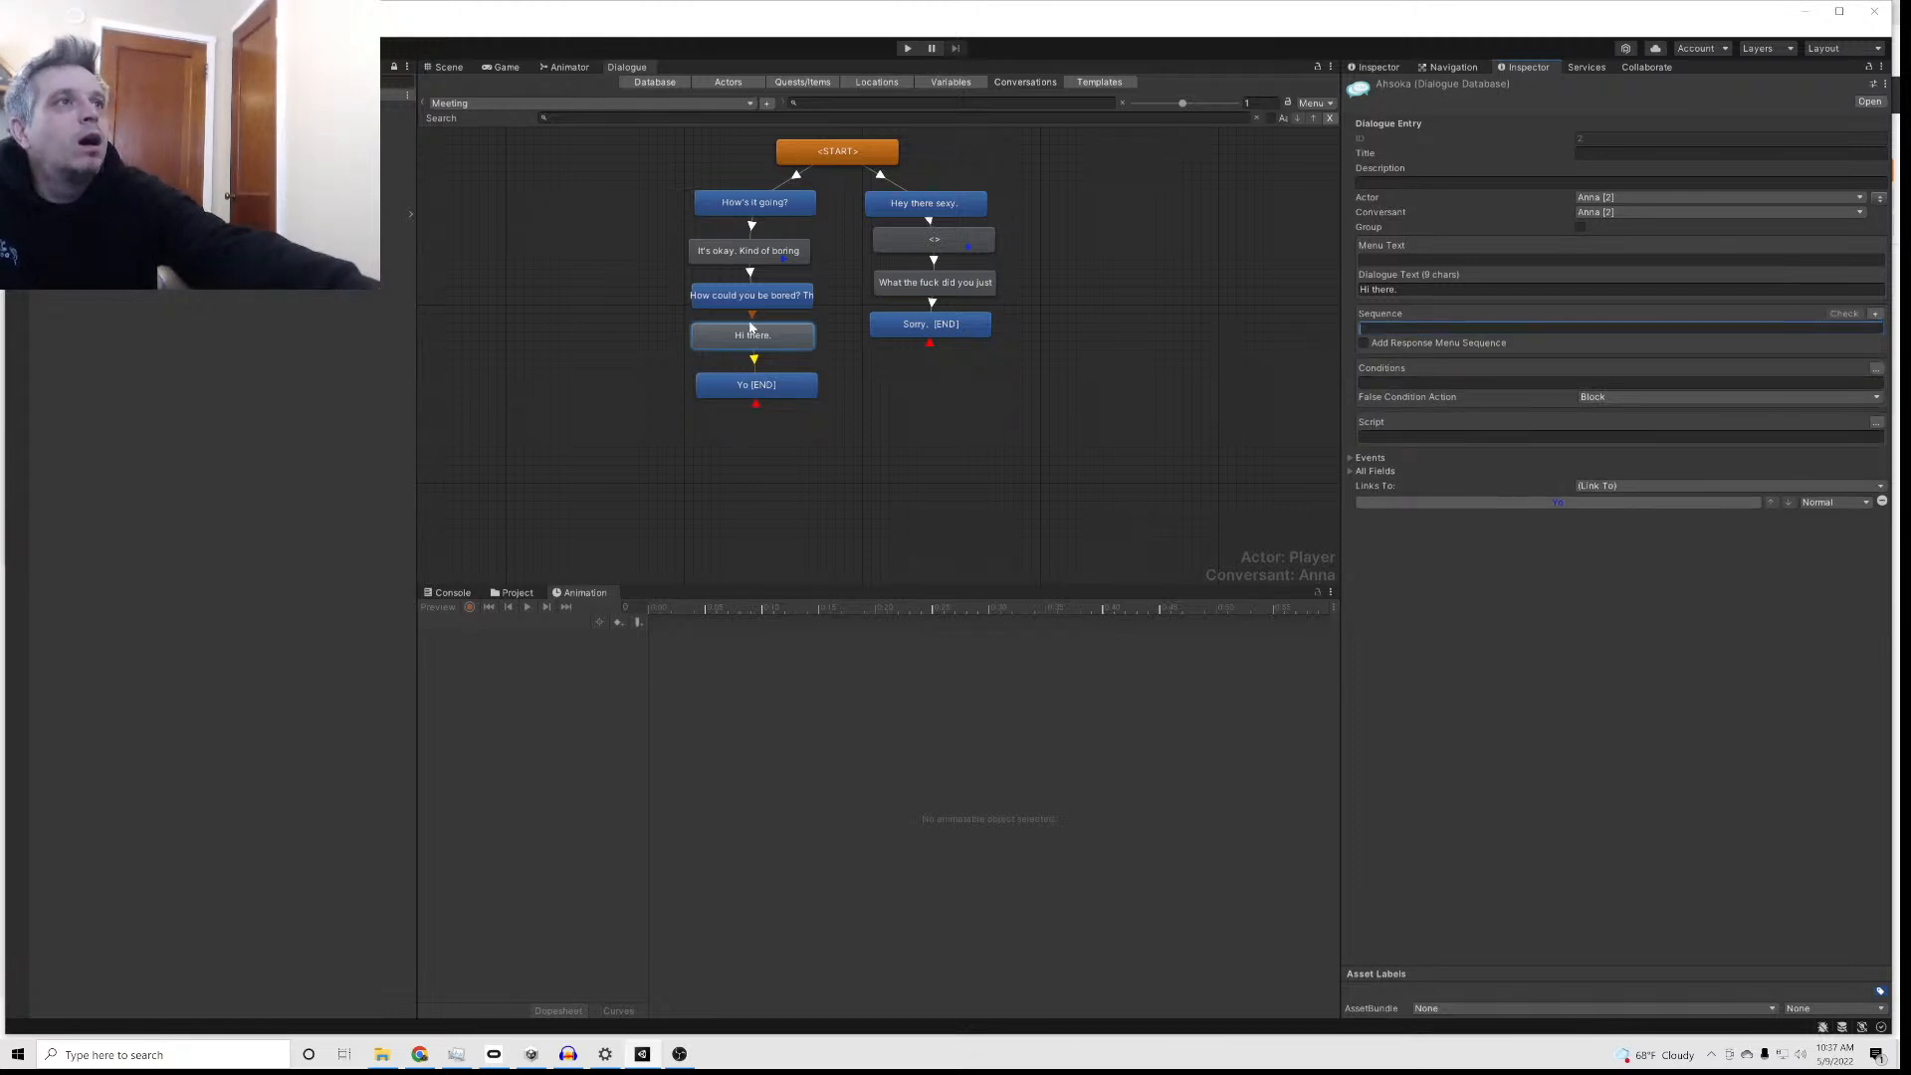
Step: Replace the dialogue text of Anna's "Hi there." entry with "You think you're funny, don't you?"
click(748, 295)
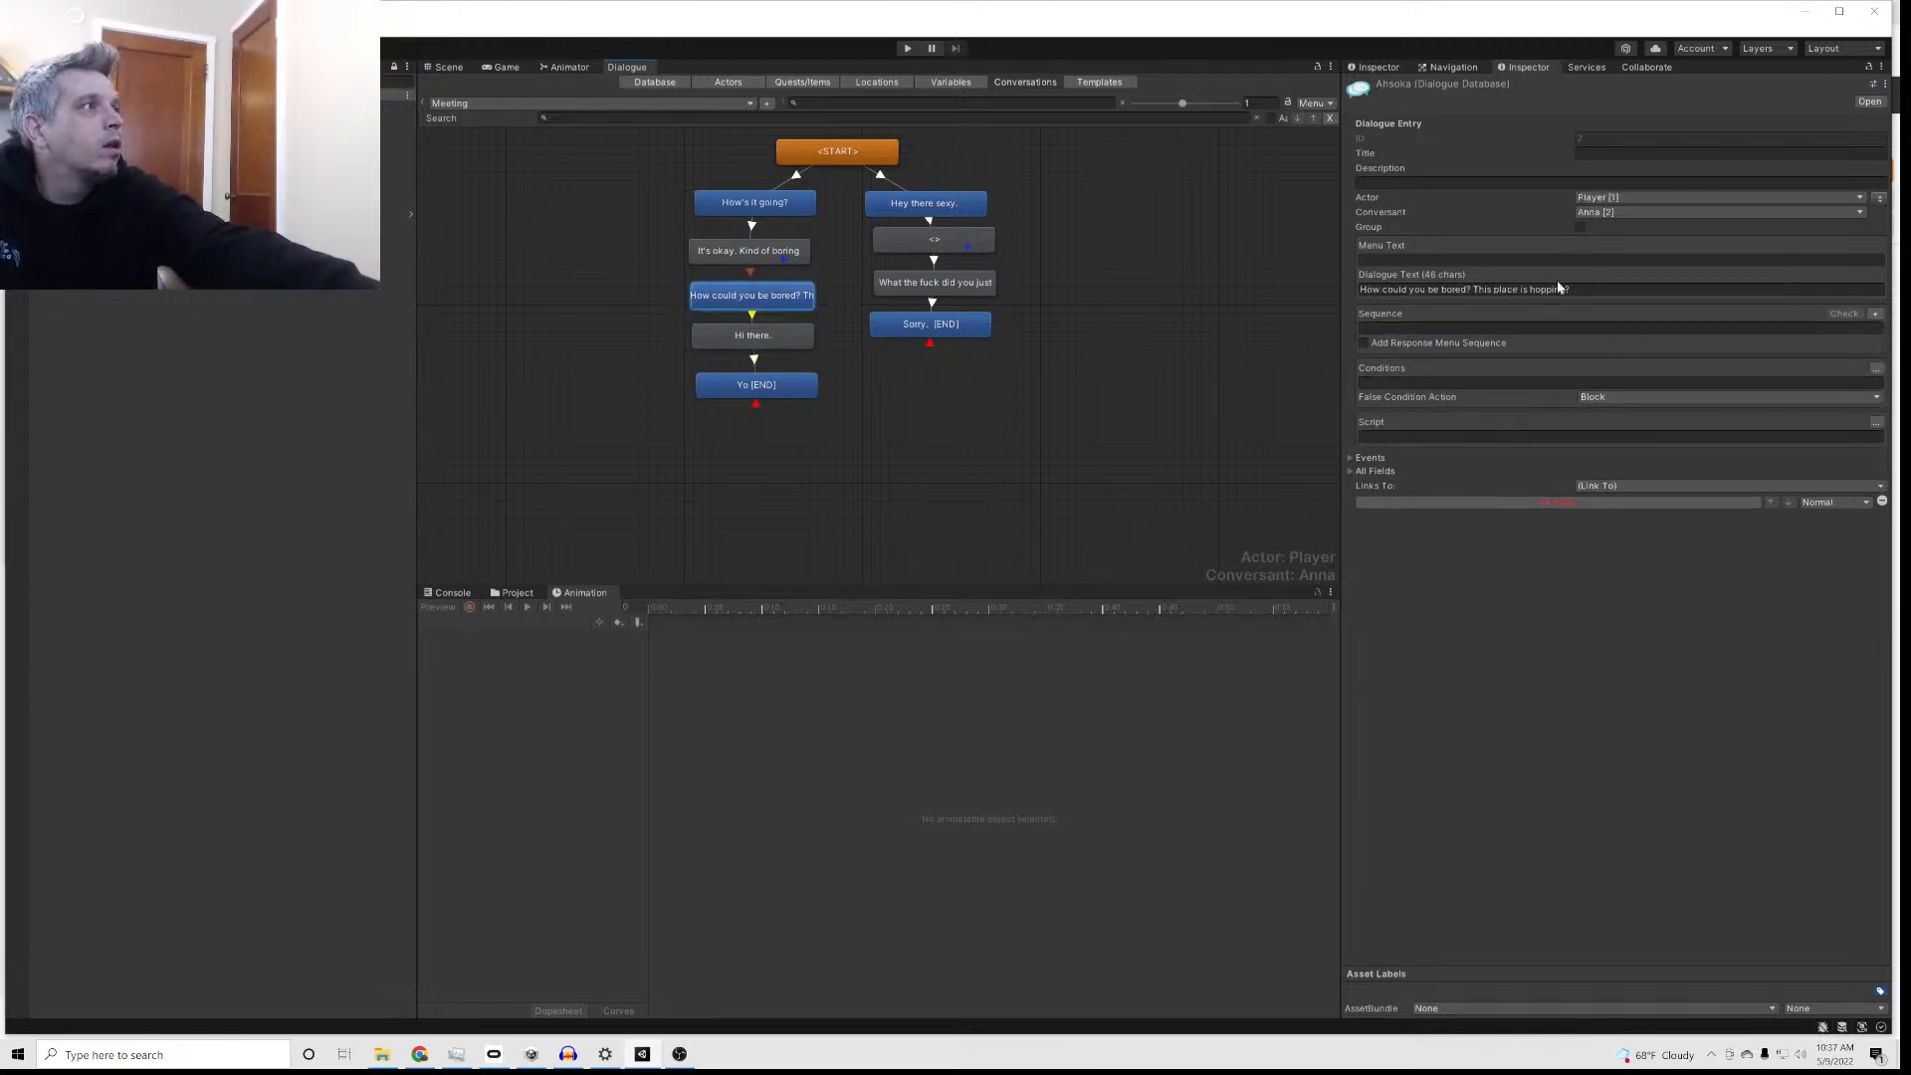
click(752, 335)
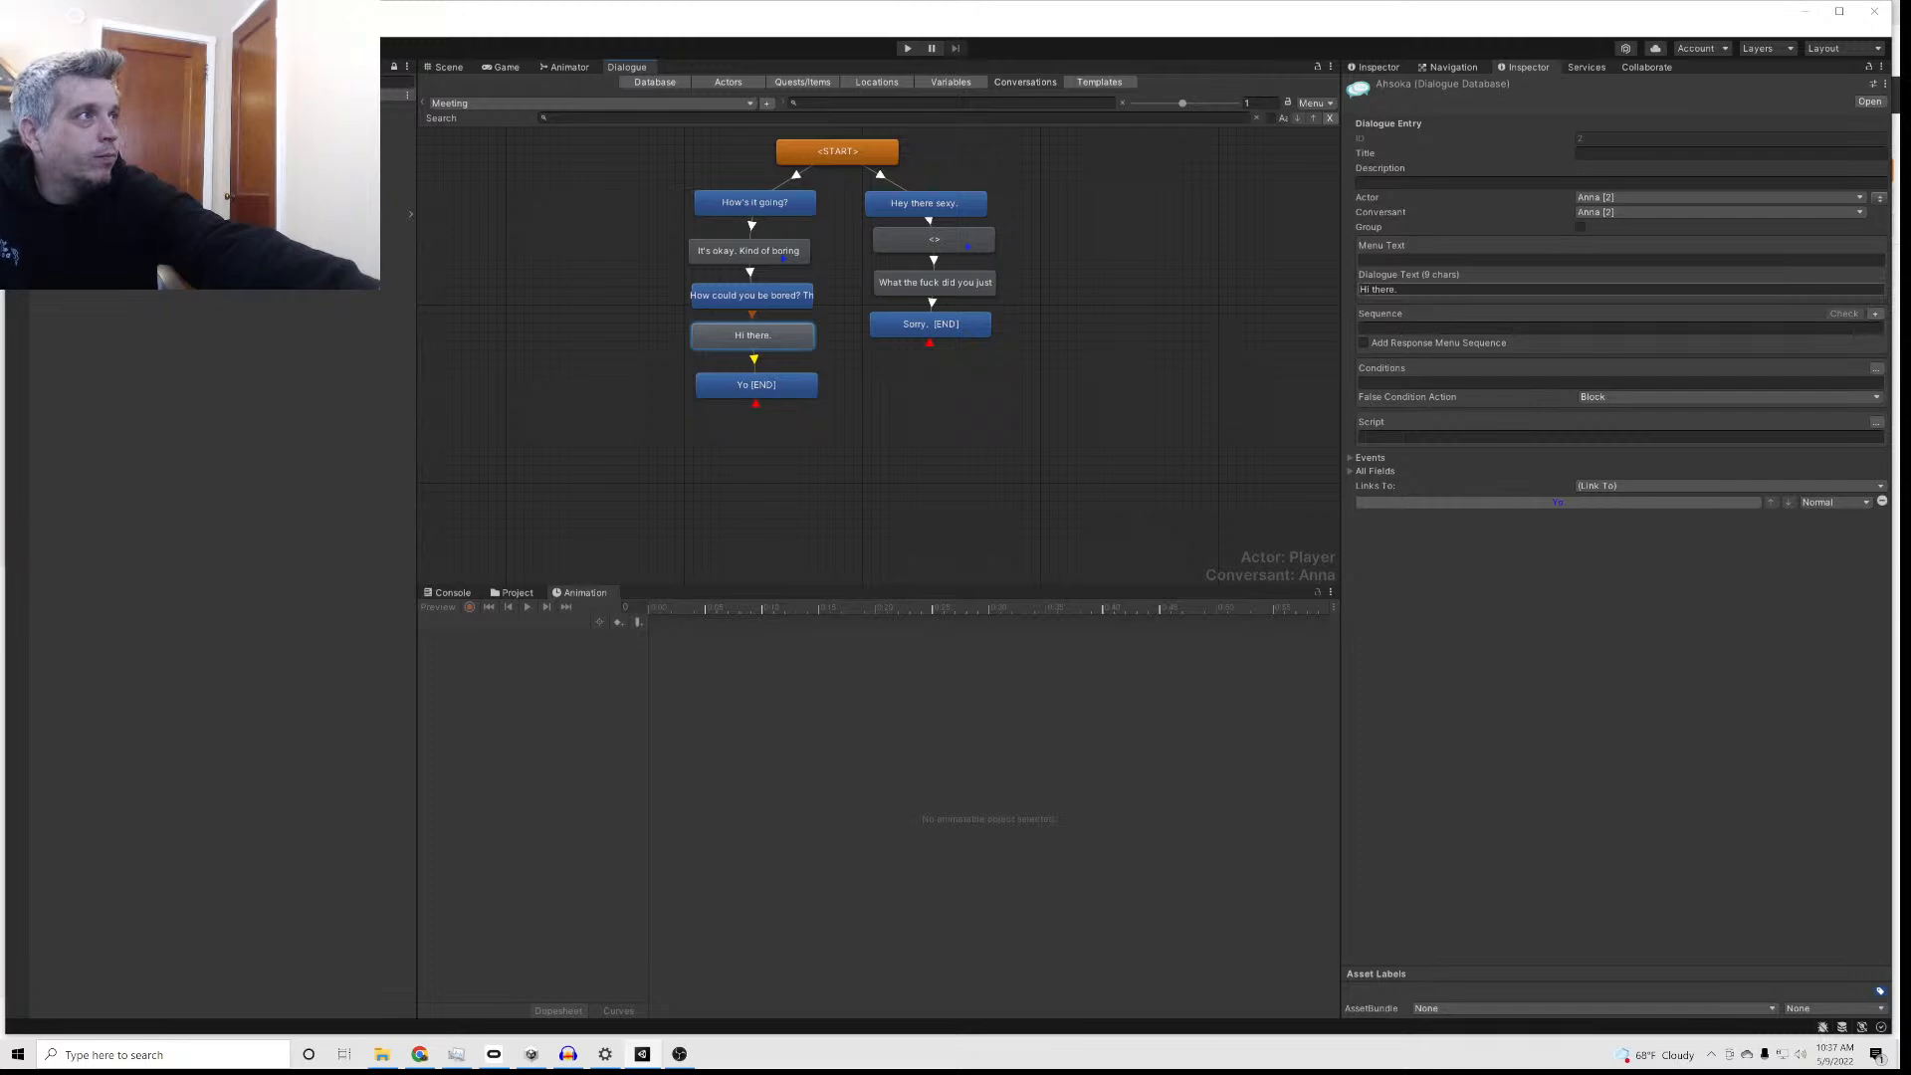
key(ctrl+a)
key(BackSpace)
text(You think you're funny, do)
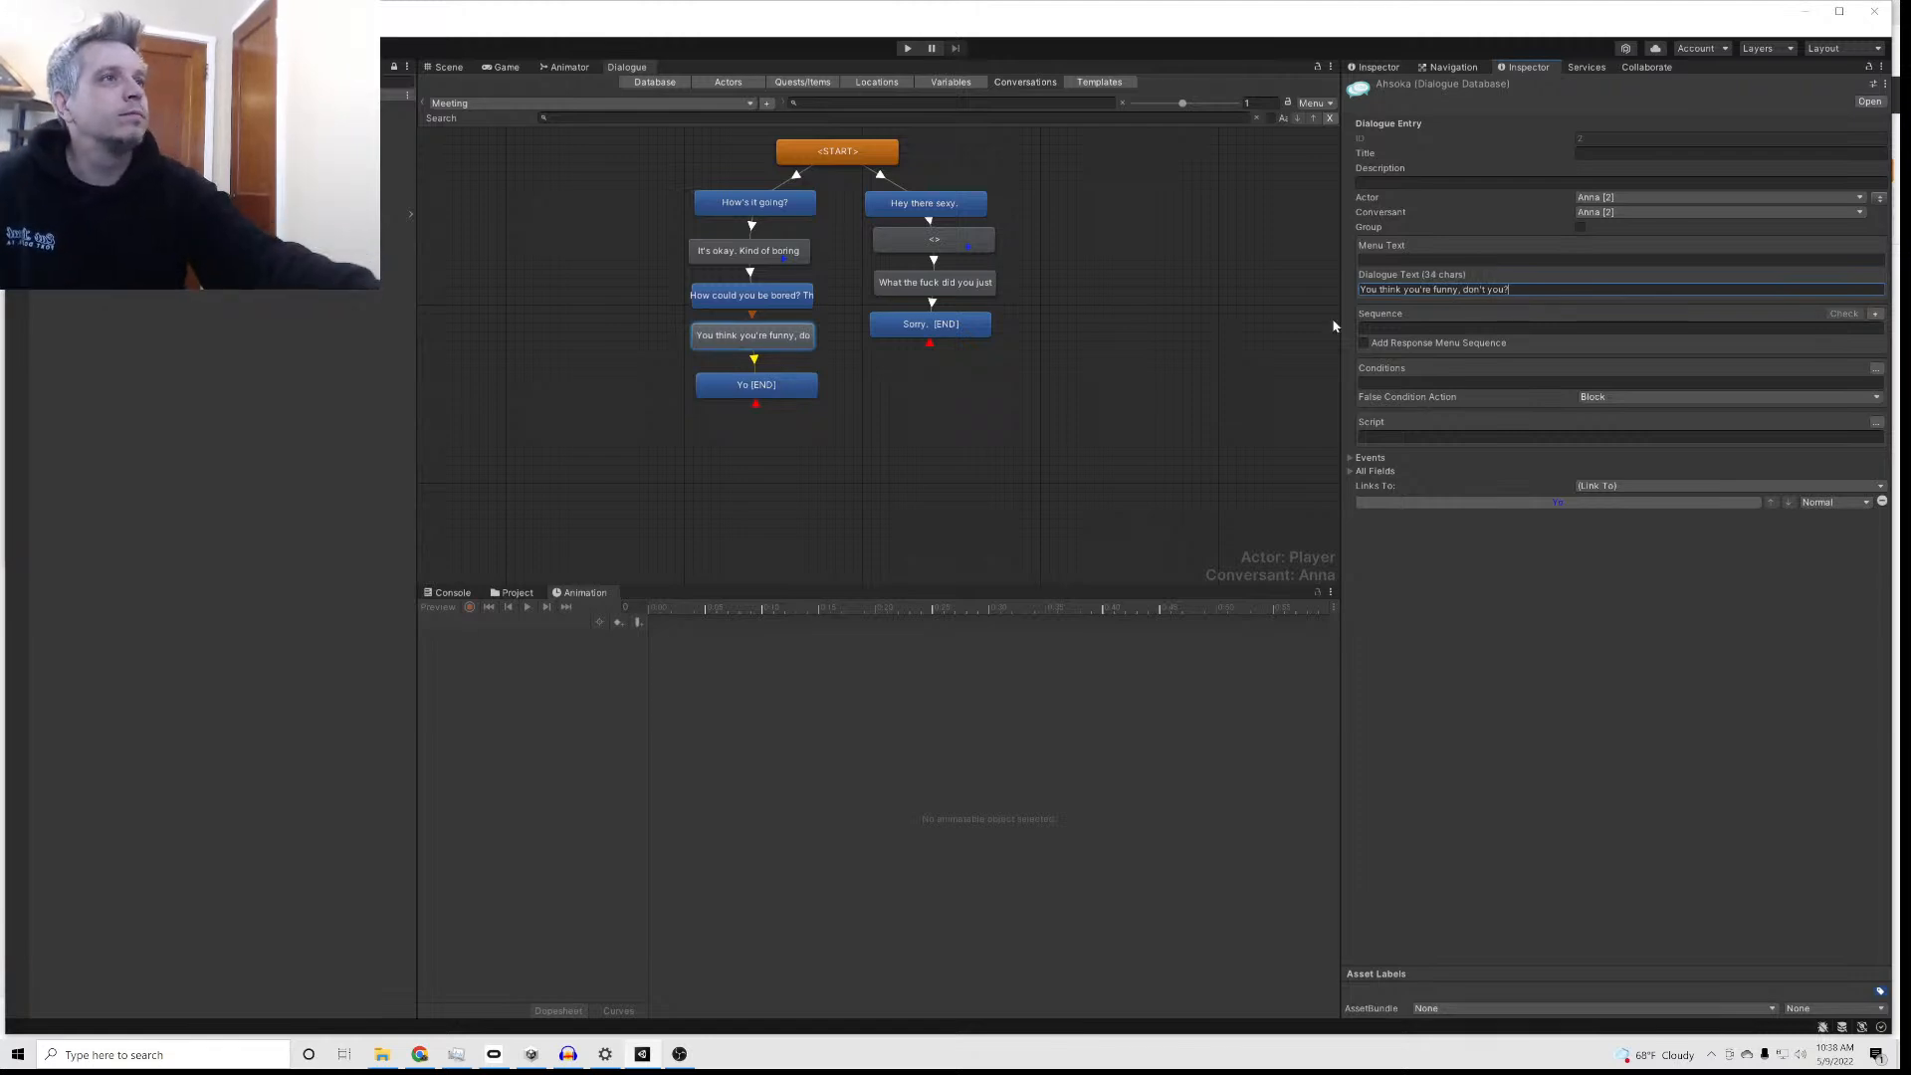
Step: Replace the player's closing "Yo" reply in the "How's it going?" branch with the dialogue text "Maybe."
click(753, 386)
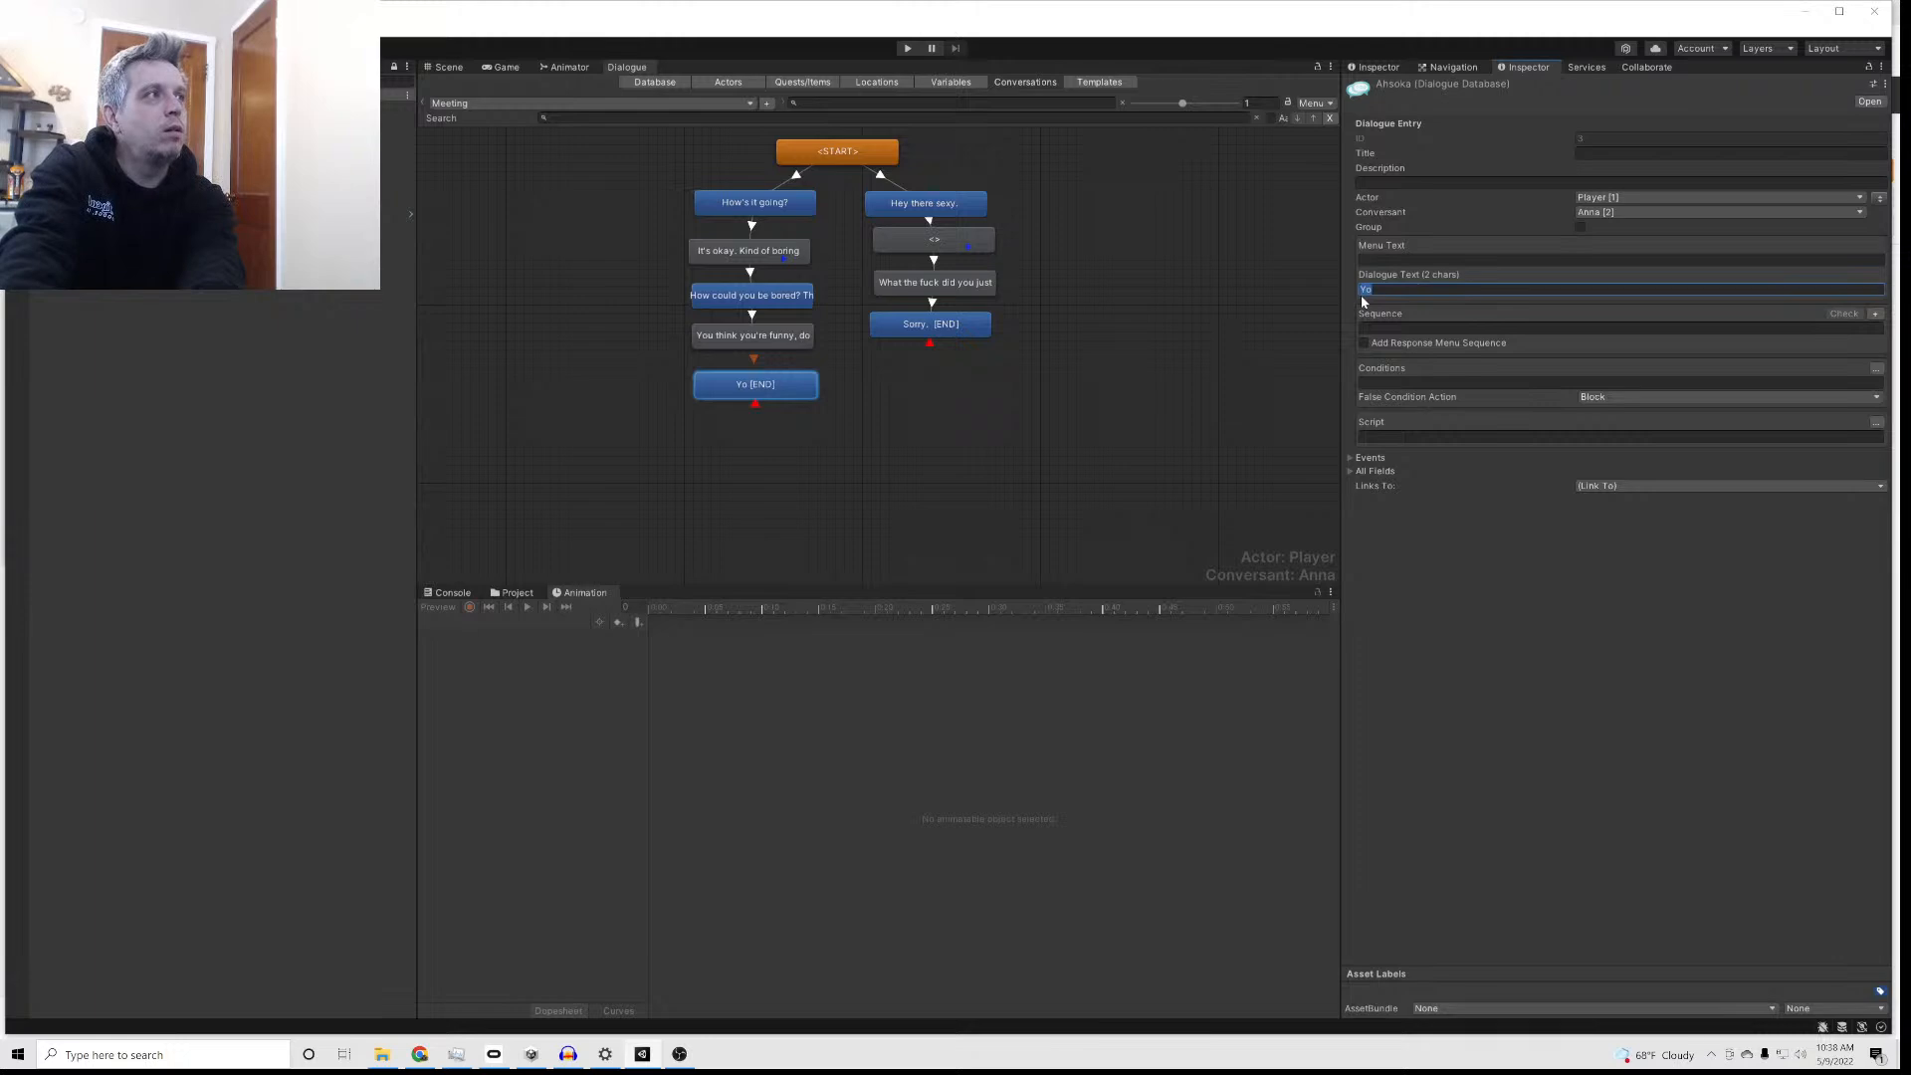
text(mA)
key(BackSpace)
key(BackSpace)
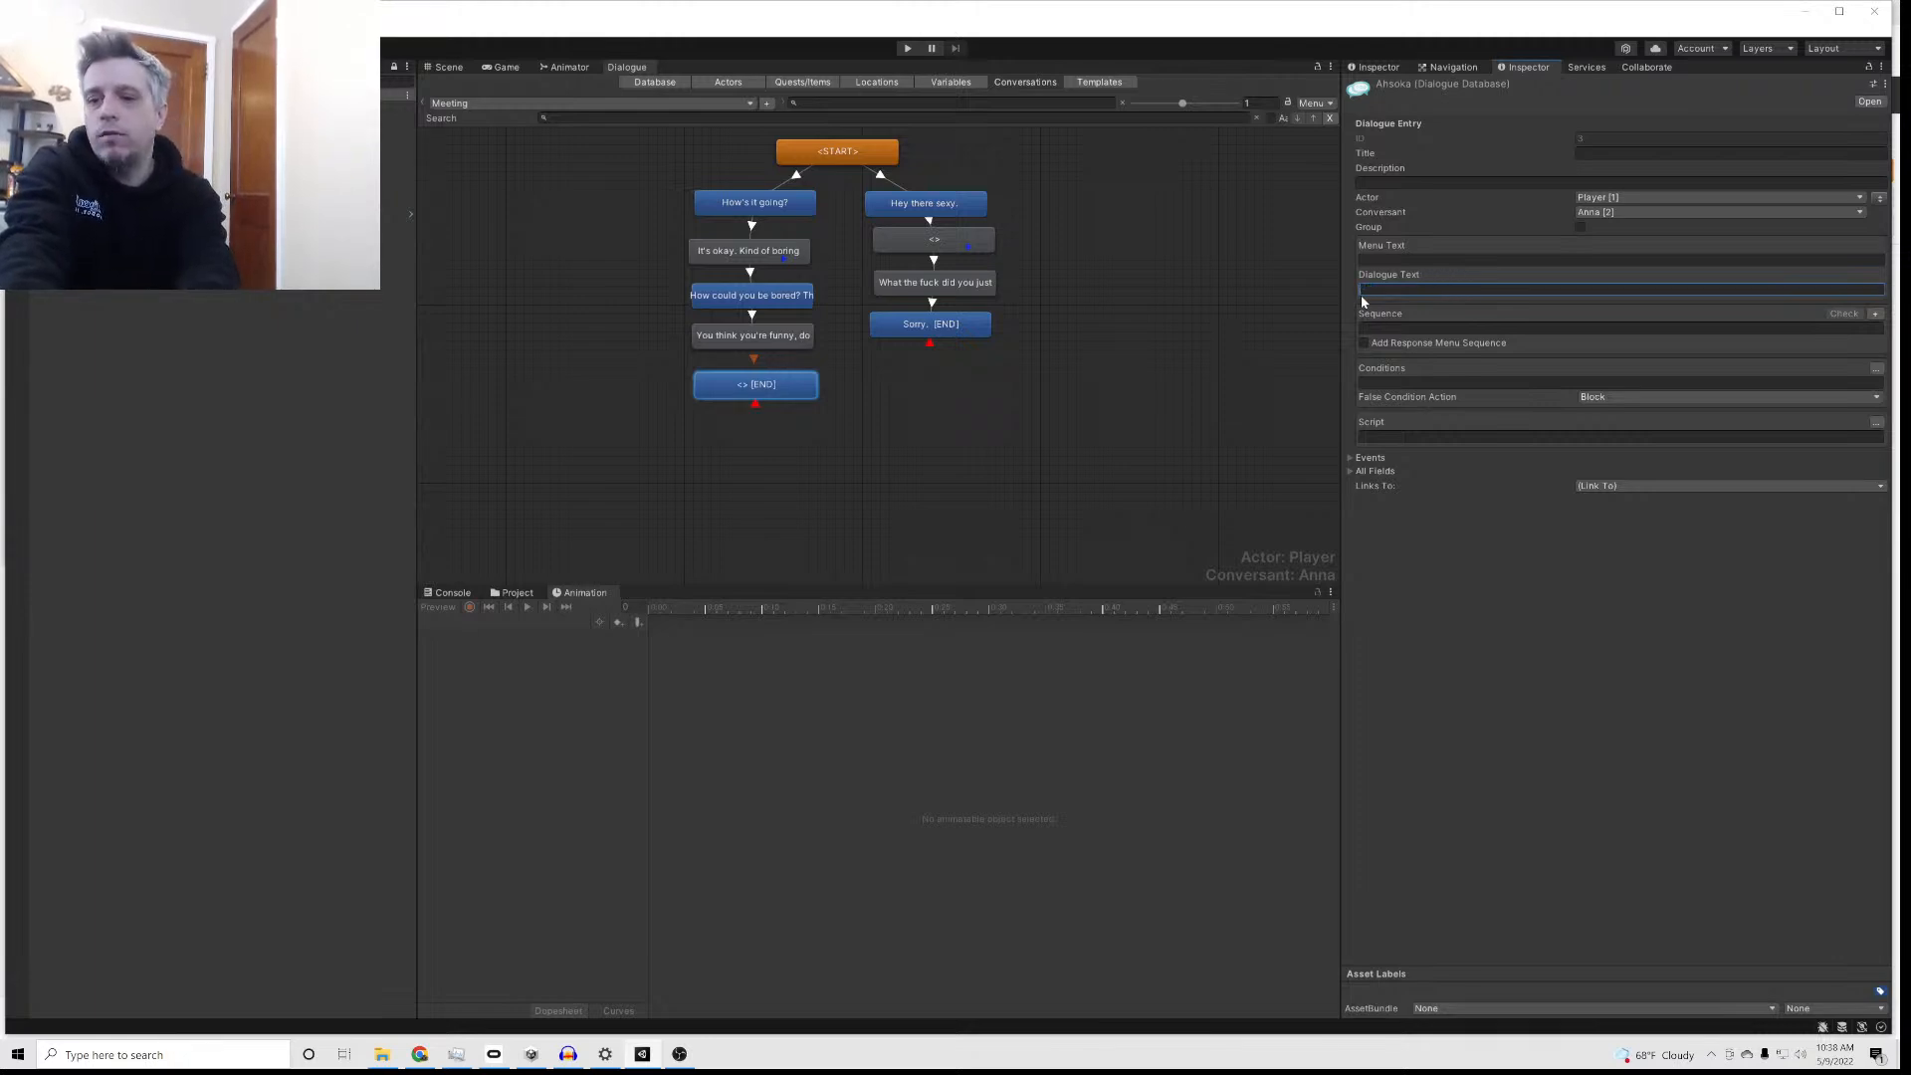
text(Maybe.)
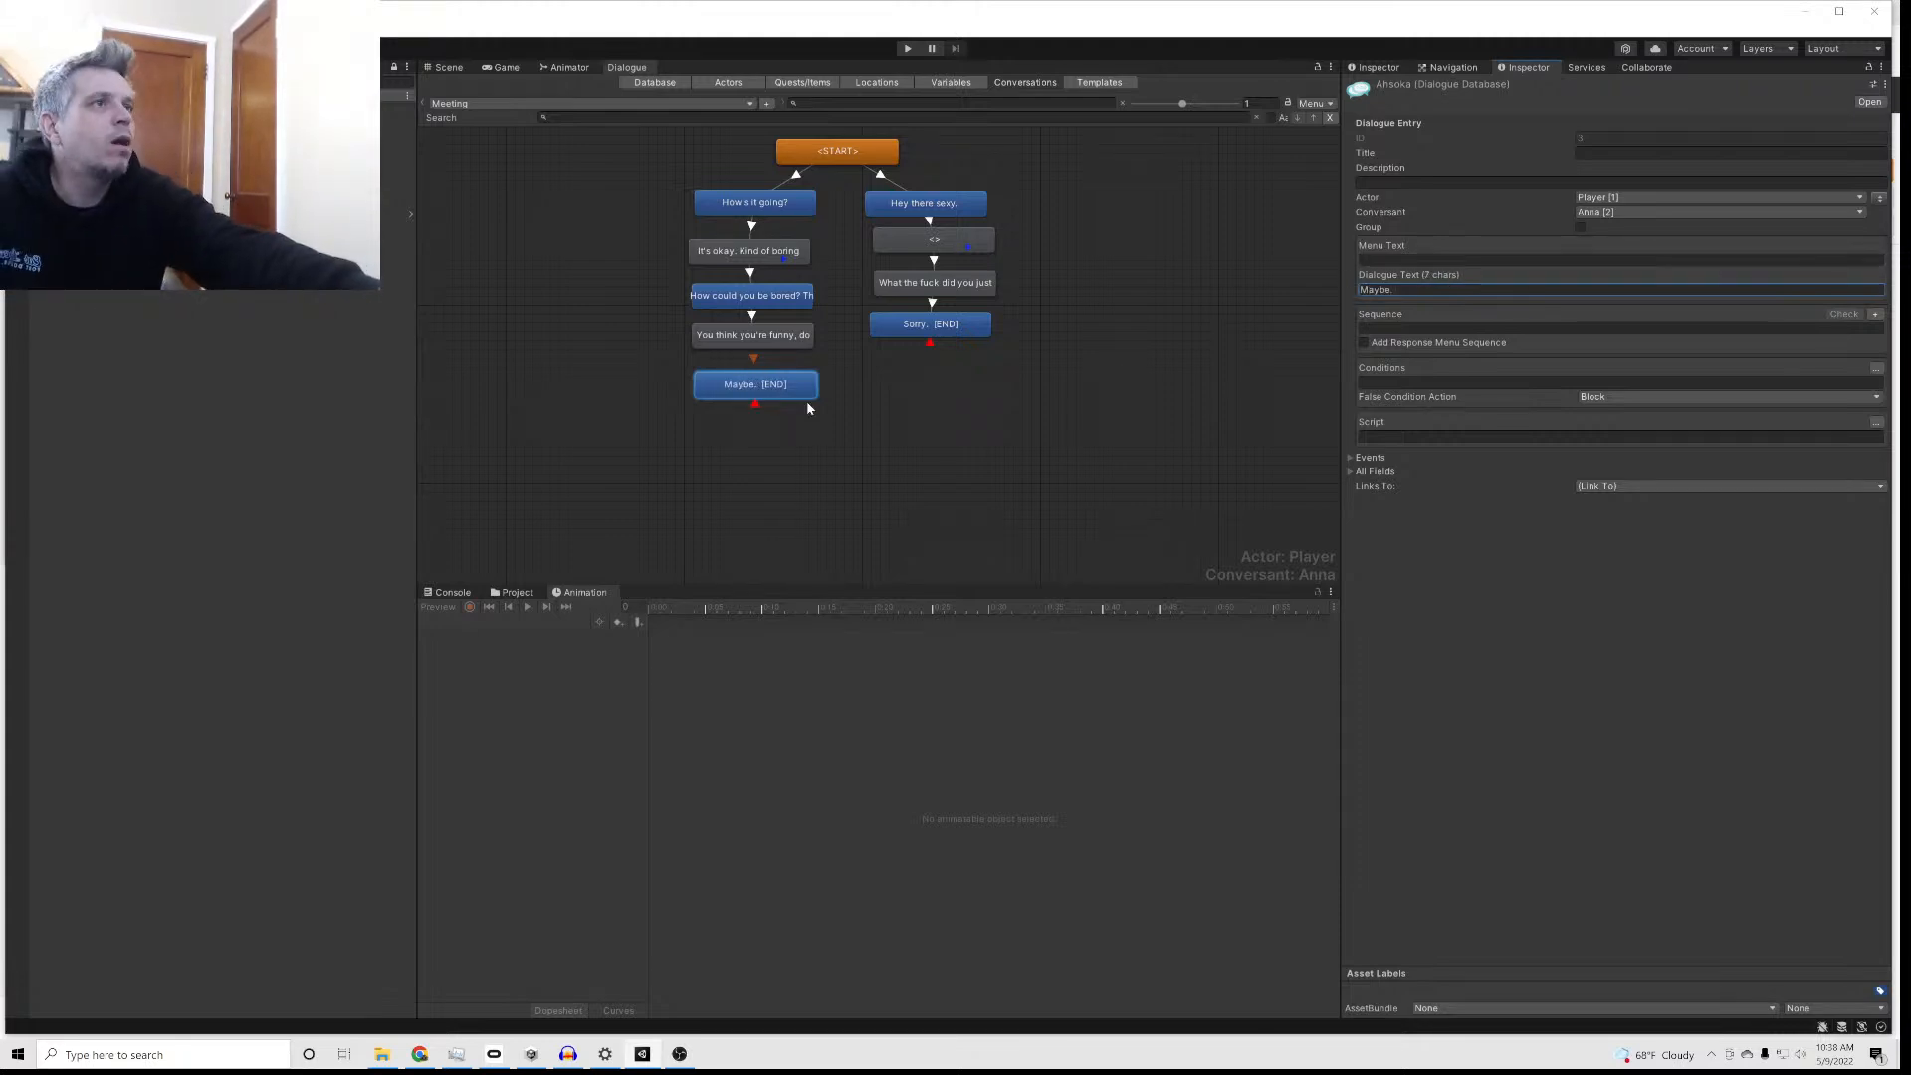
Step: Clear the sequence of Anna's "It's okay. Kind of boring today." dialogue entry
click(709, 343)
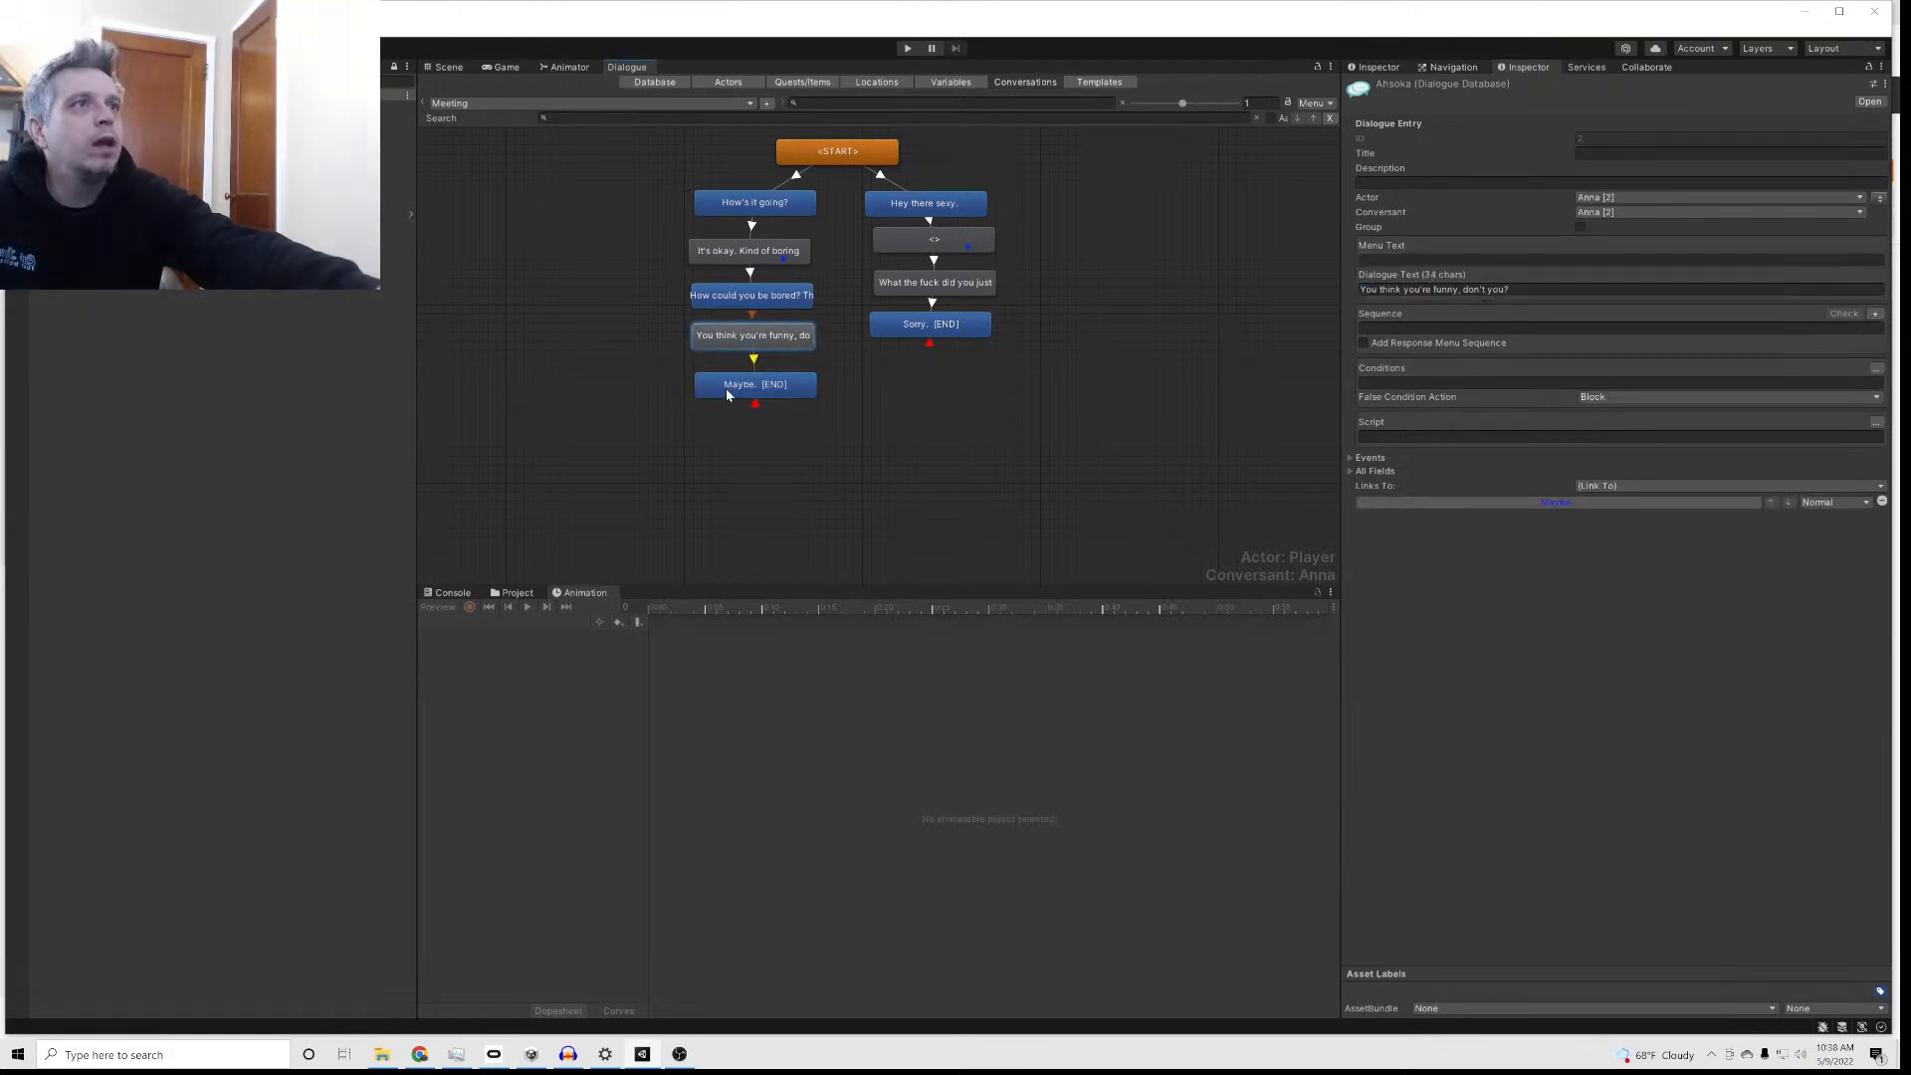
click(740, 299)
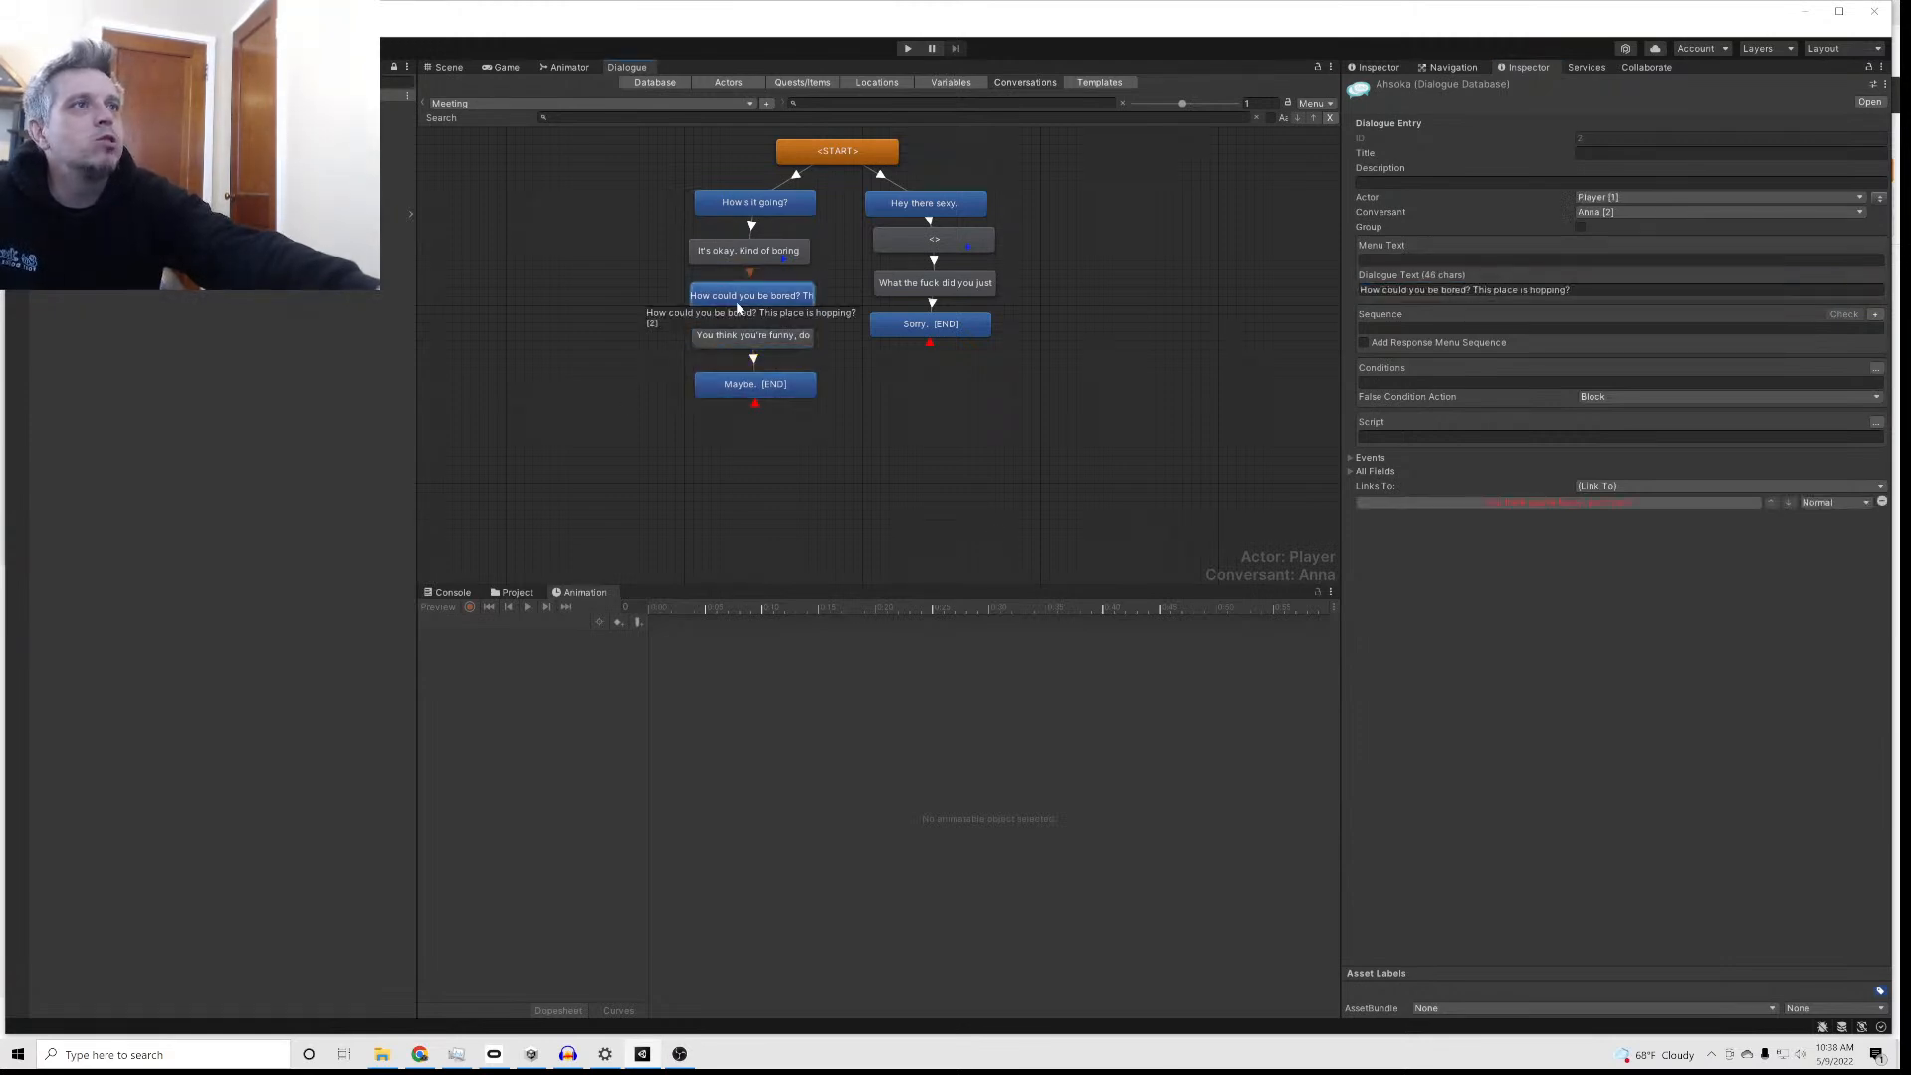
click(748, 251)
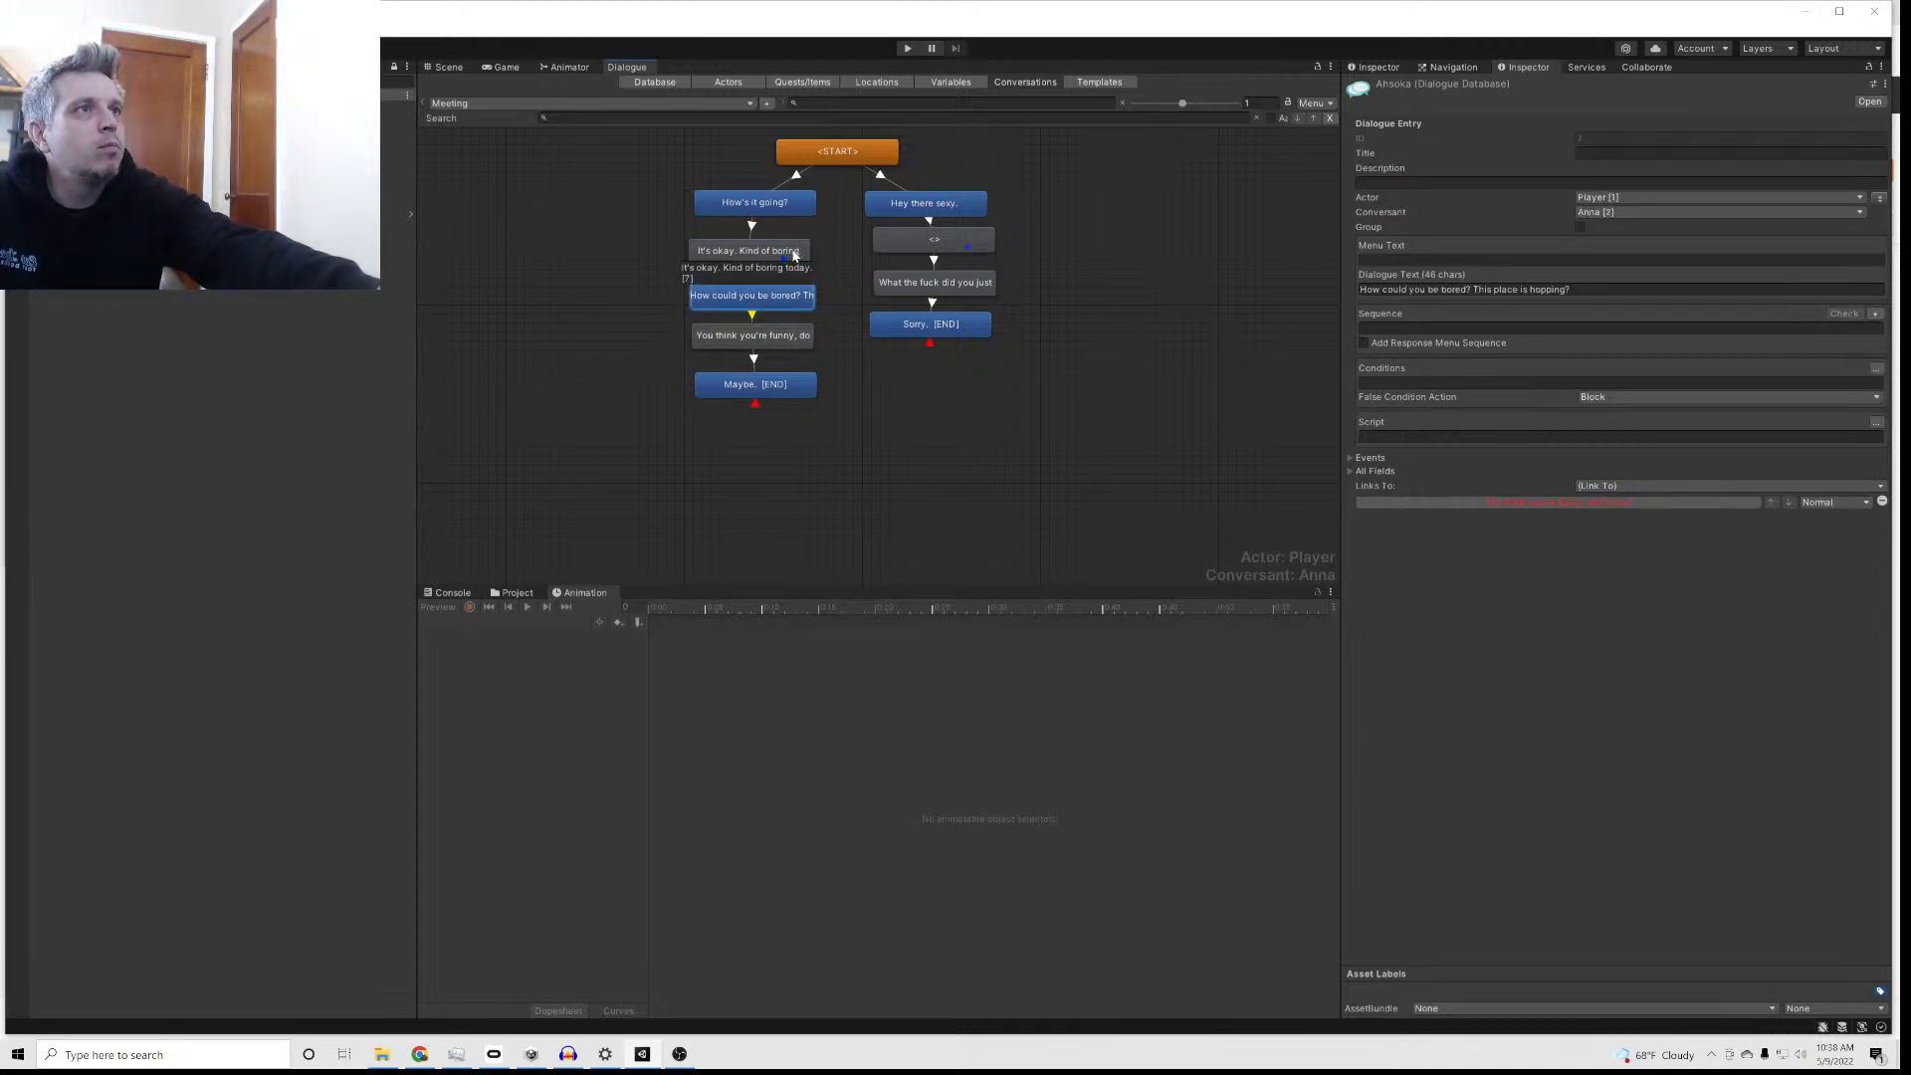
key(BackSpace)
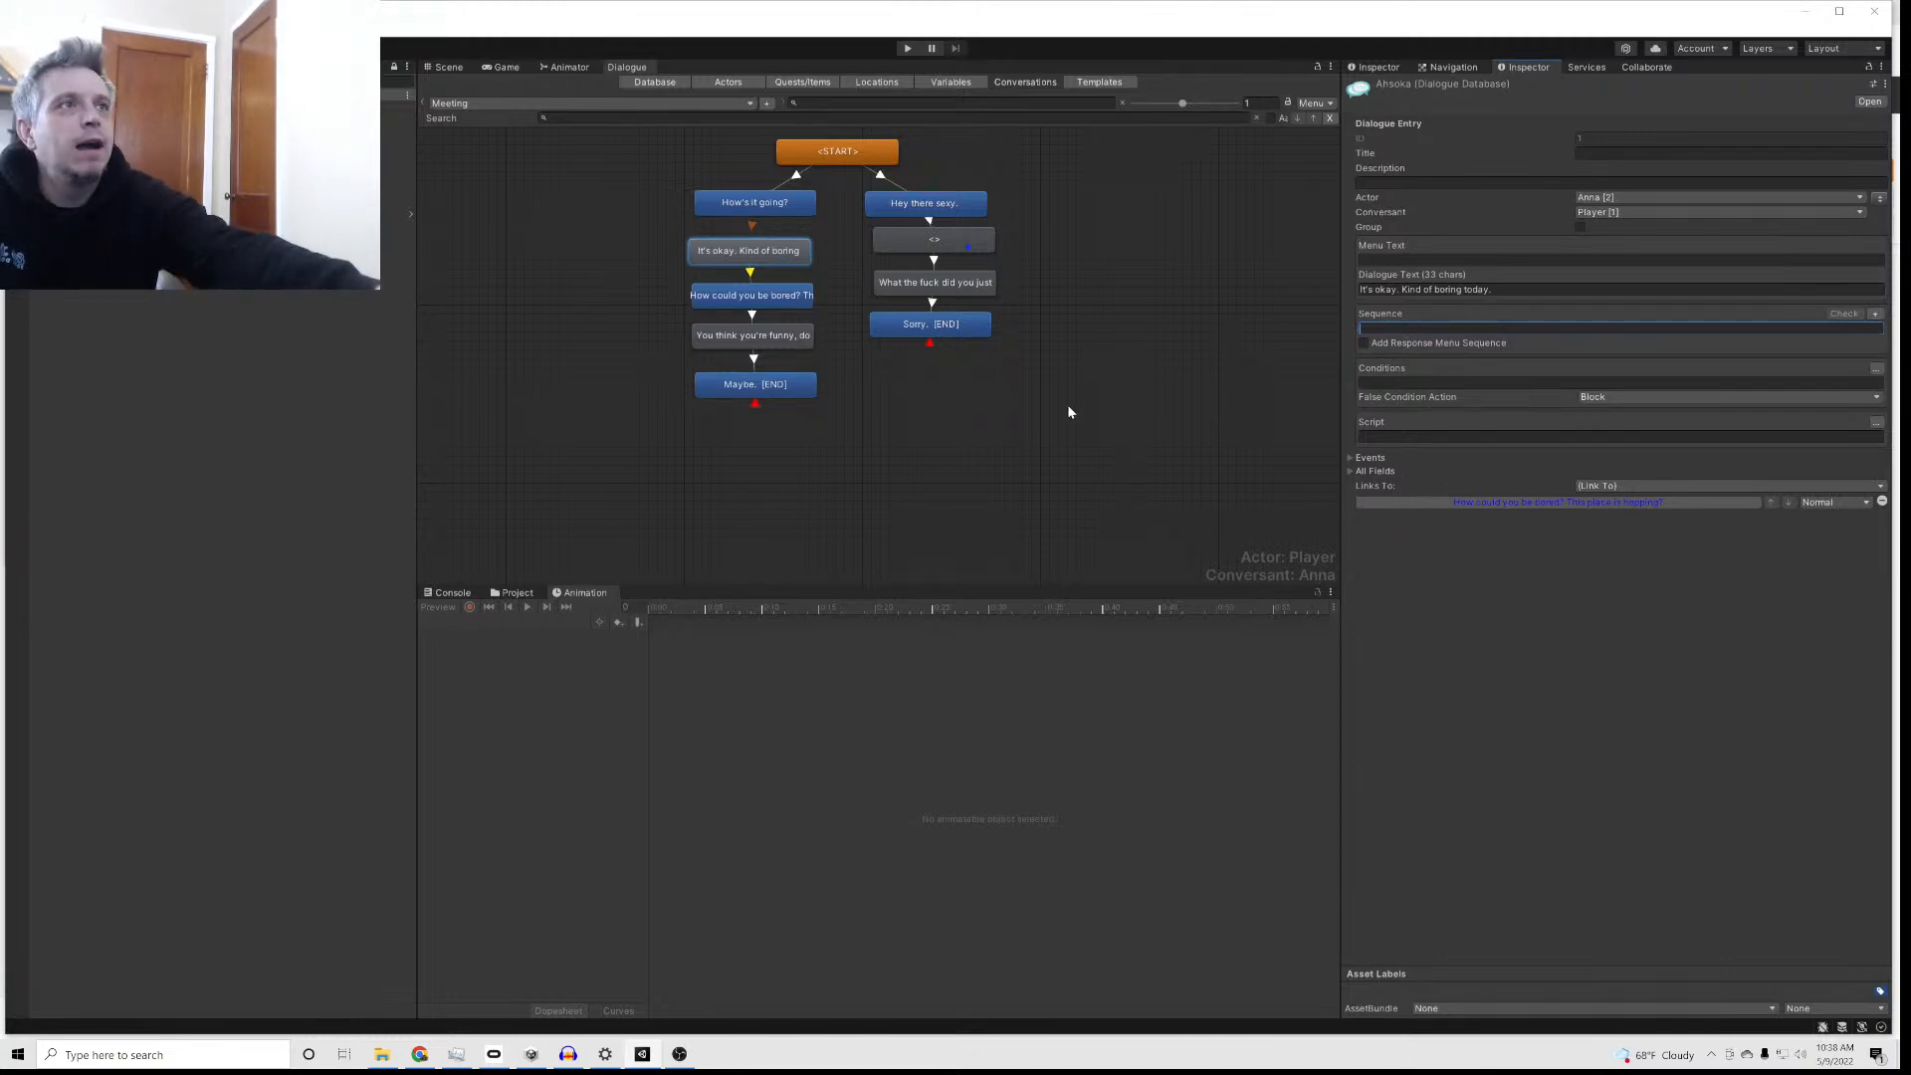
Step: Move the "Maybe." node lower to leave more space below the "You think you're funny, don't you?" node
click(727, 336)
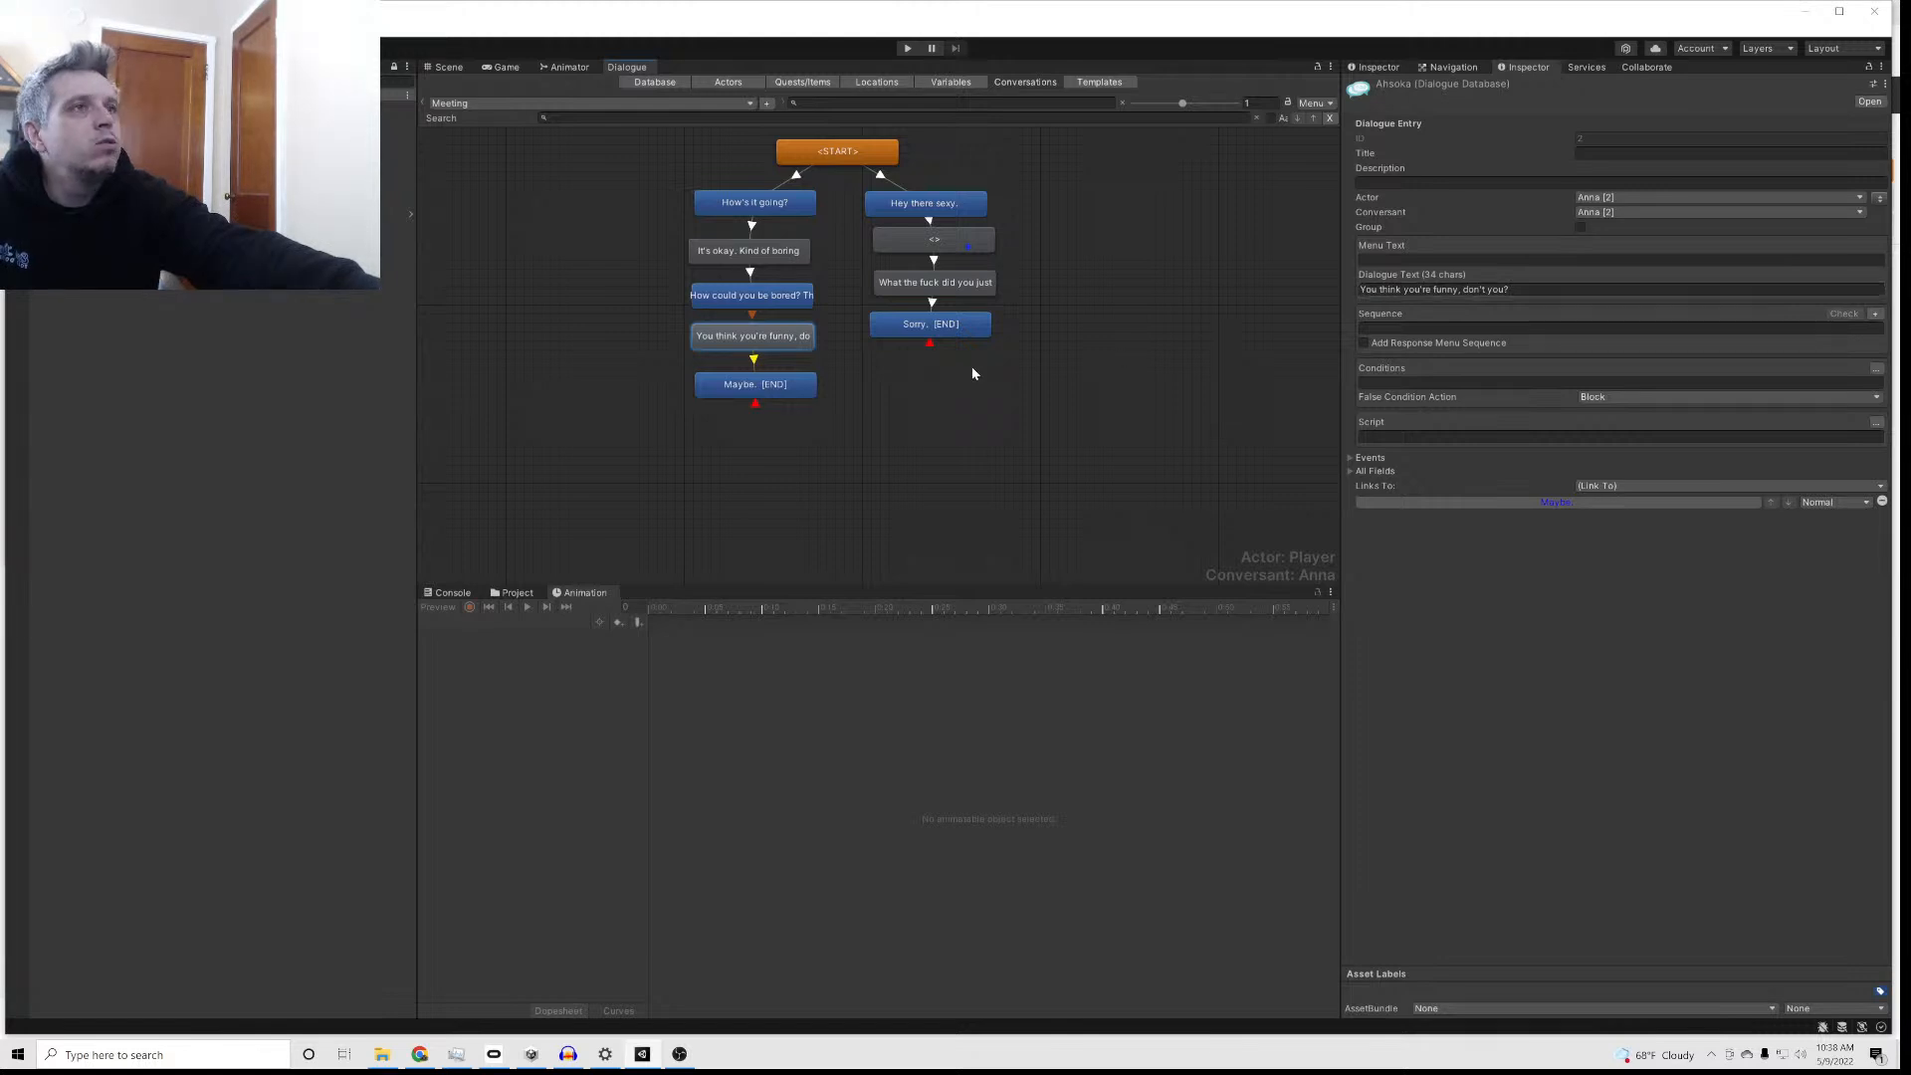
click(769, 297)
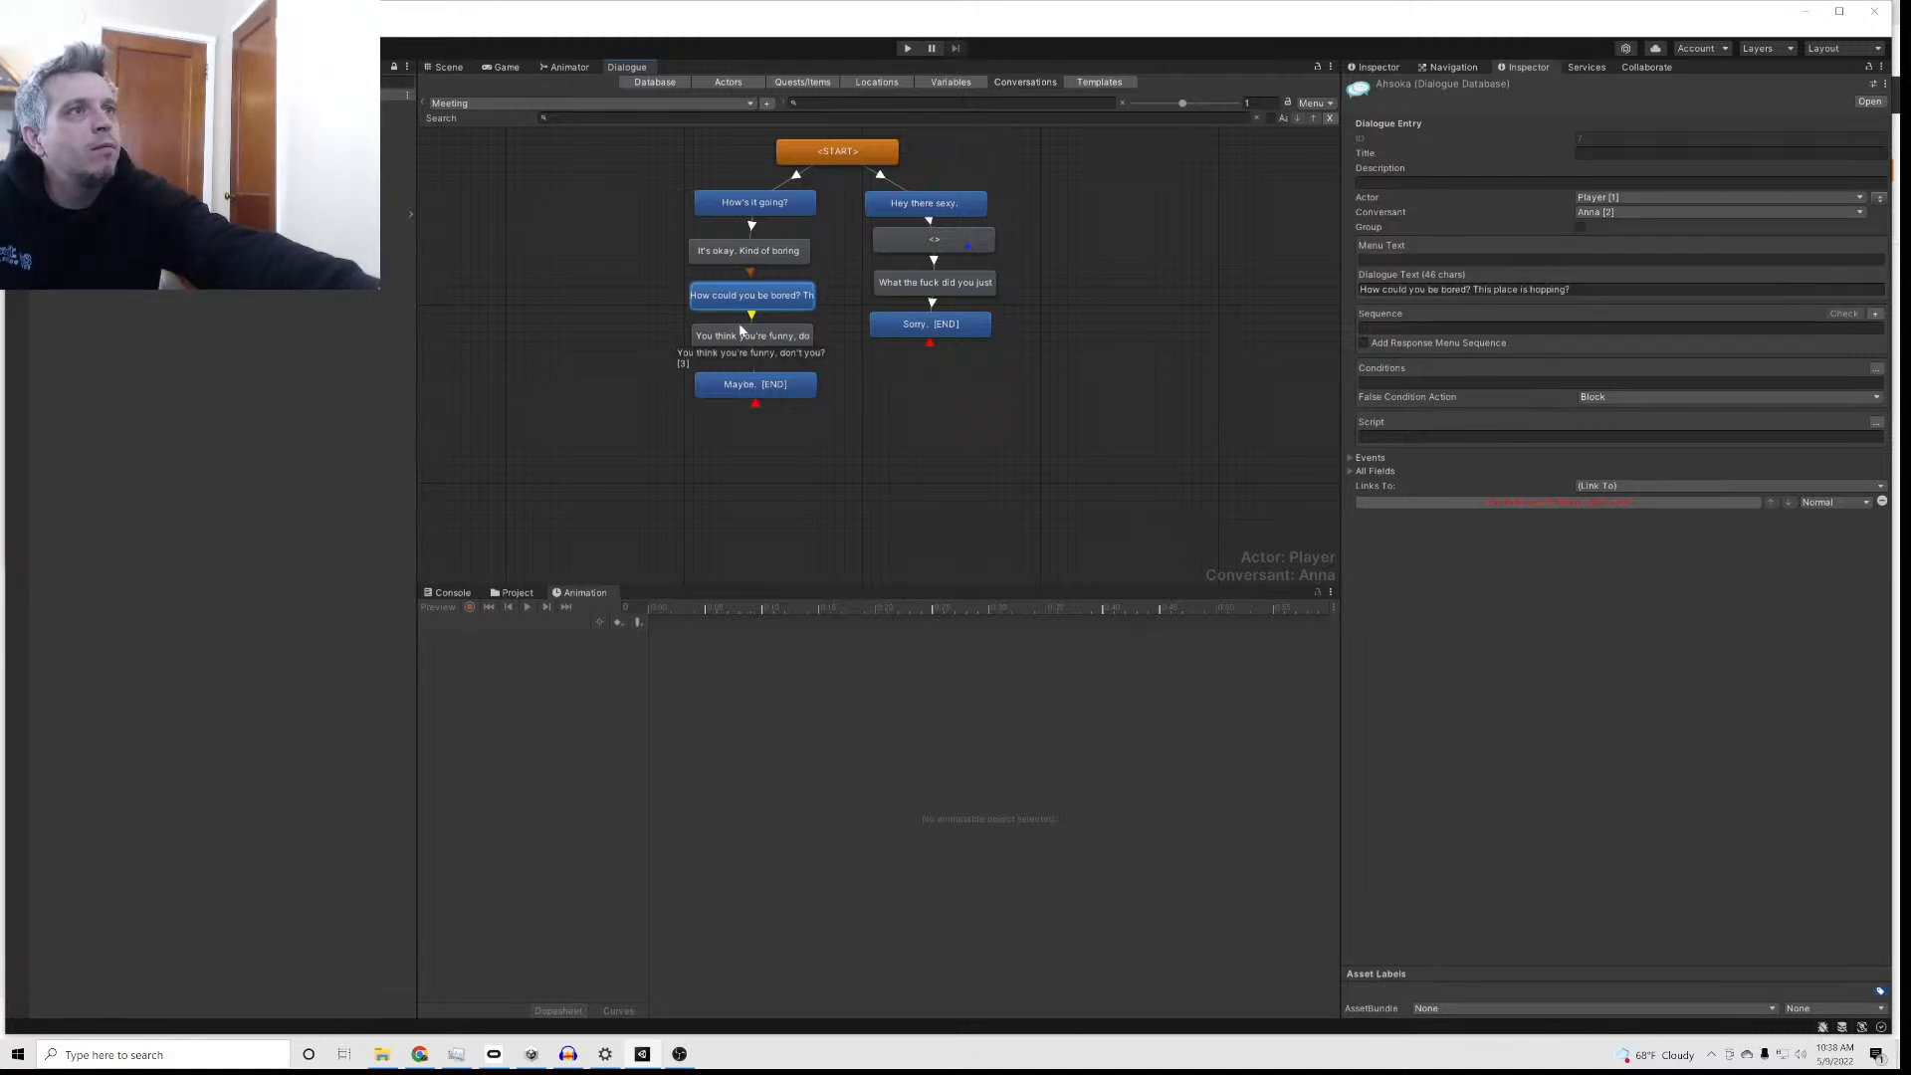
drag(754, 391, 749, 420)
mouse_move(747, 330)
mouse_down()
mouse_move(757, 356)
mouse_move(755, 332)
mouse_up()
Step: Add a scene event to the "How could you be bored? This place is hopping?" entry and move the node below it slightly lower
click(752, 301)
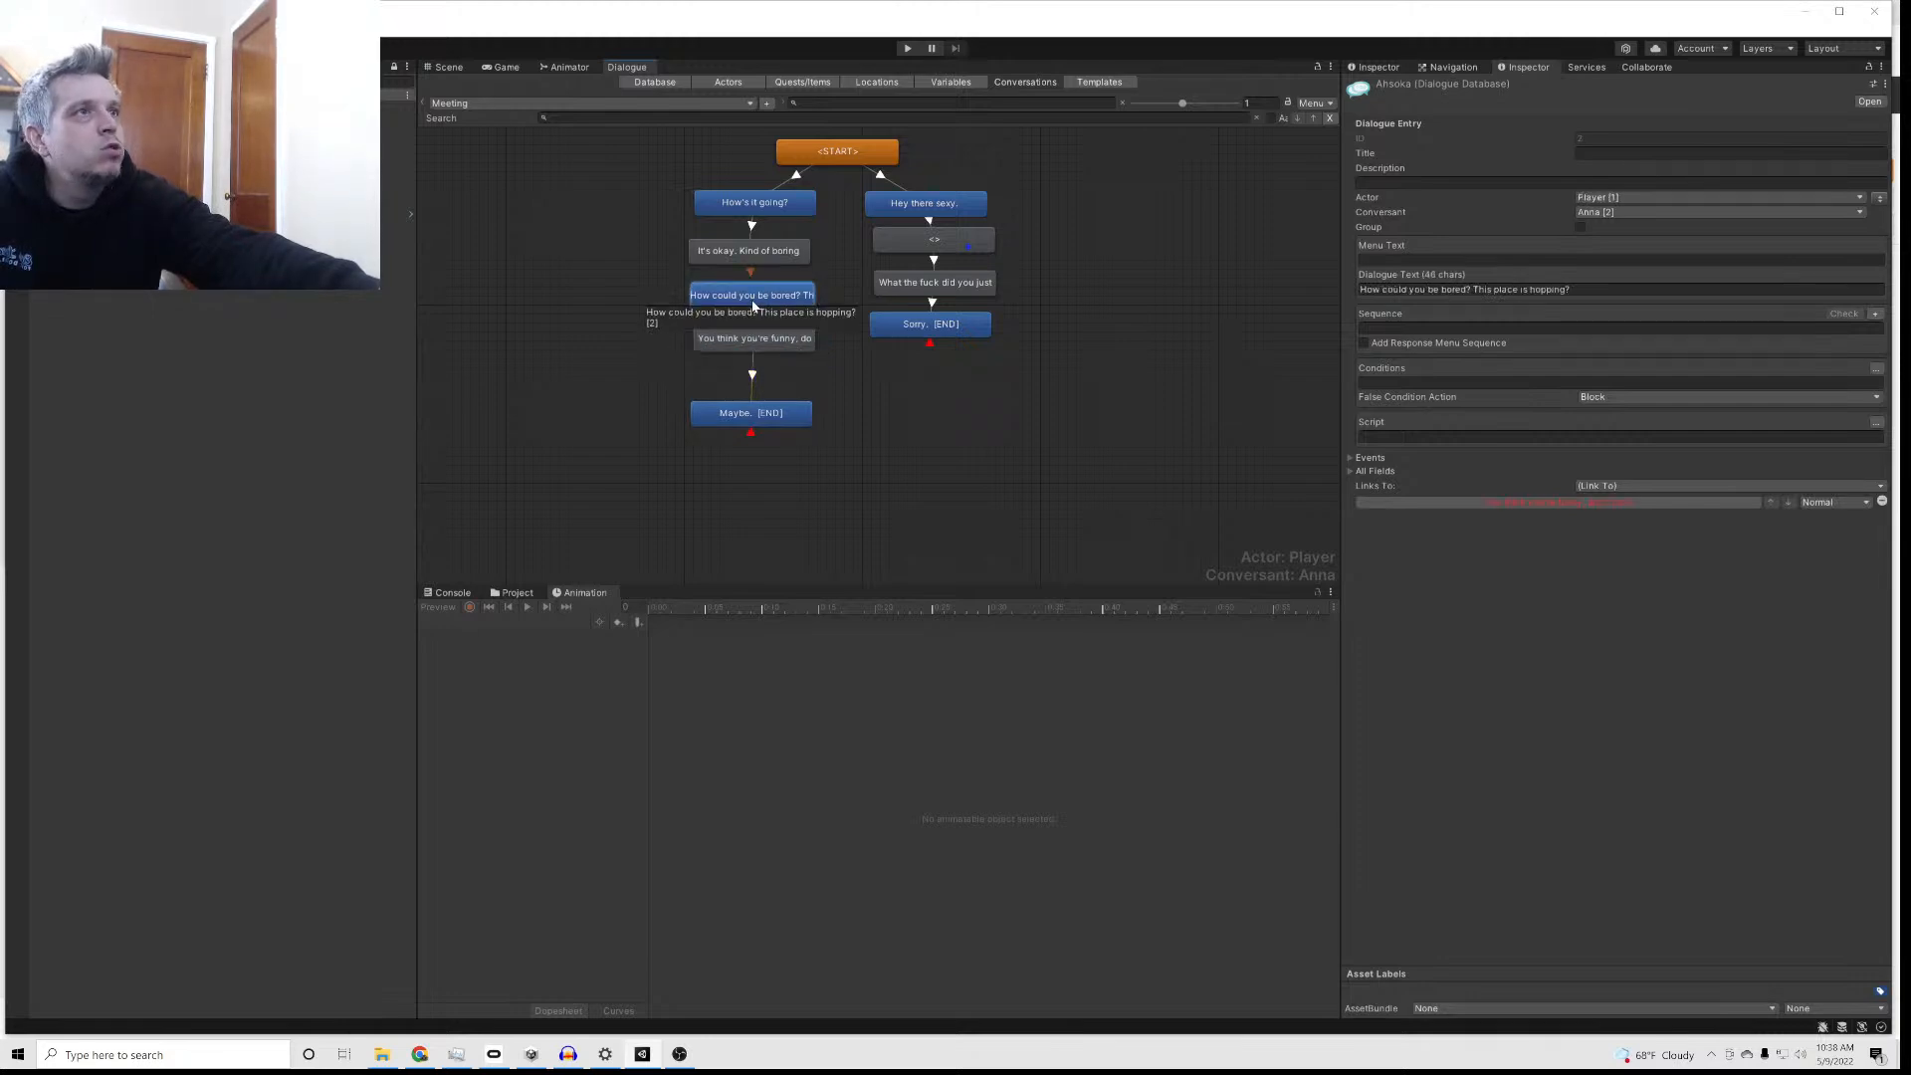
click(1352, 459)
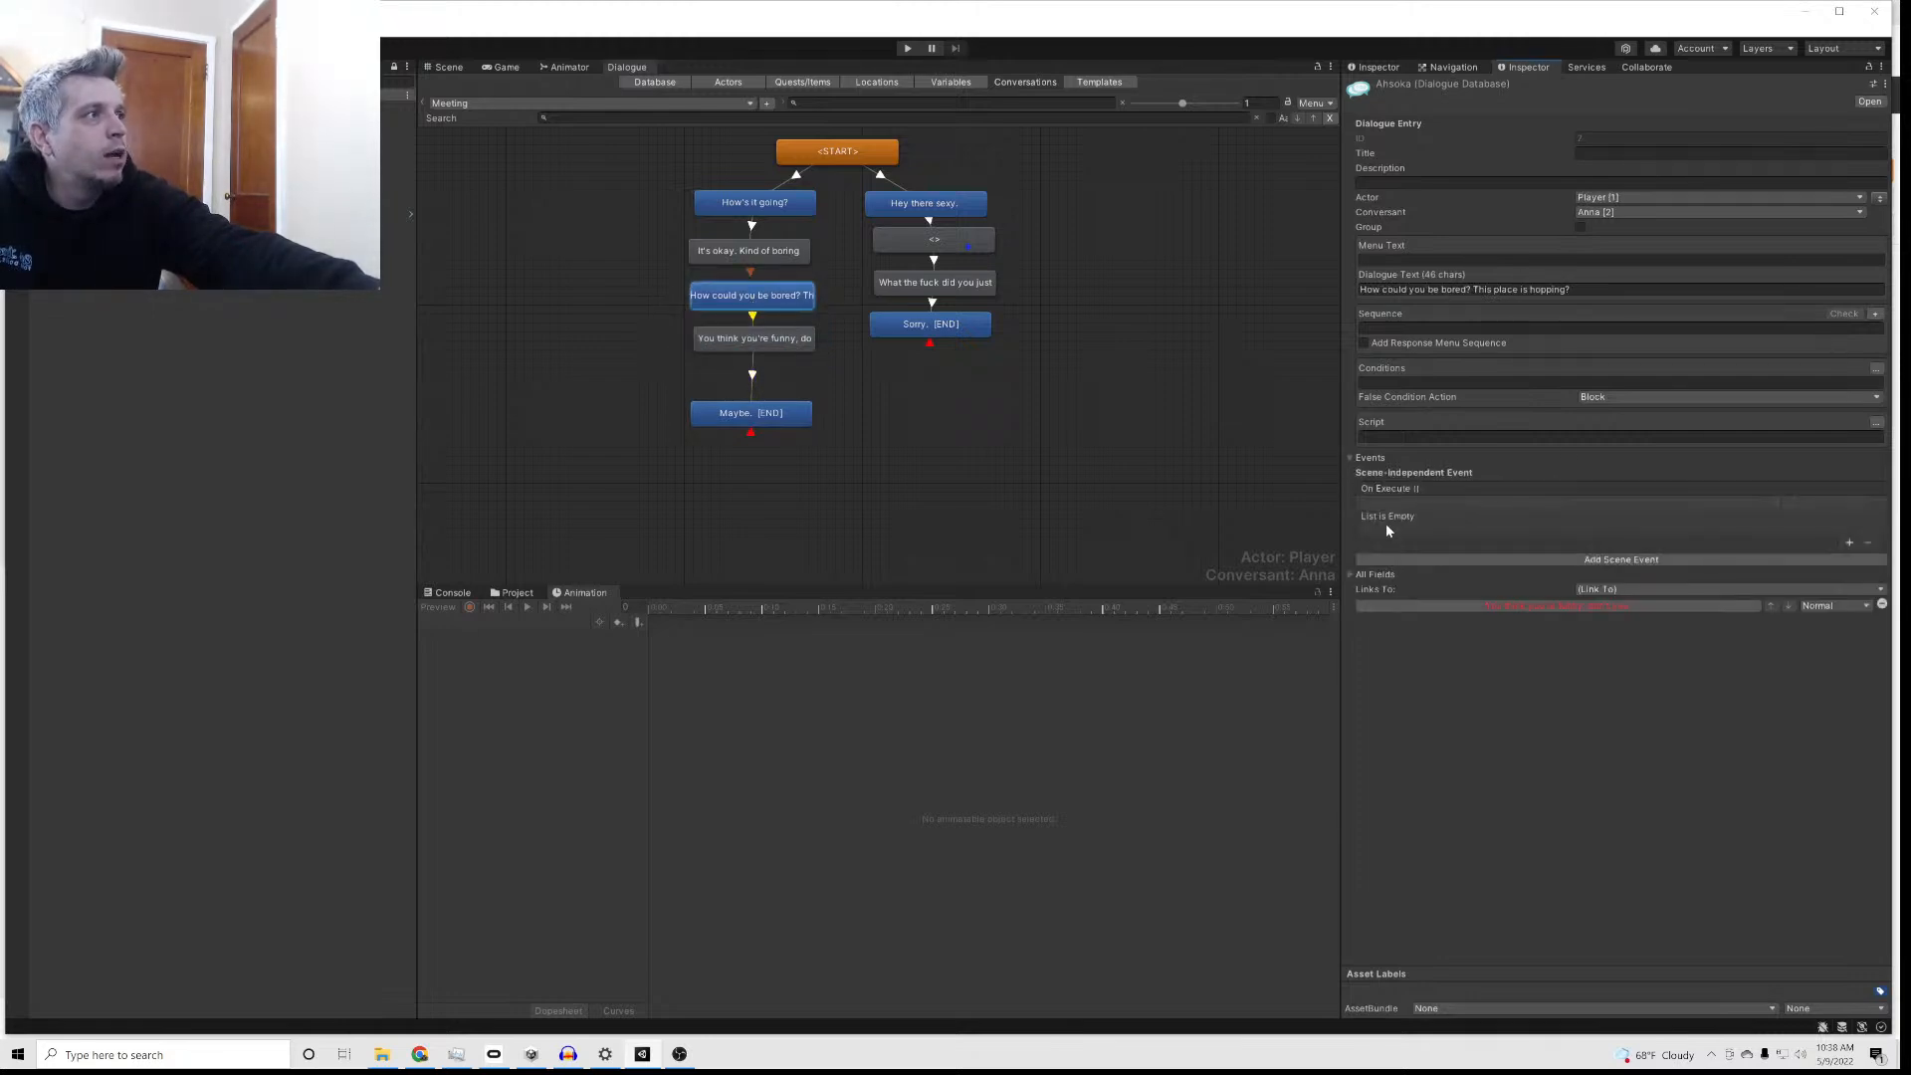
click(1630, 558)
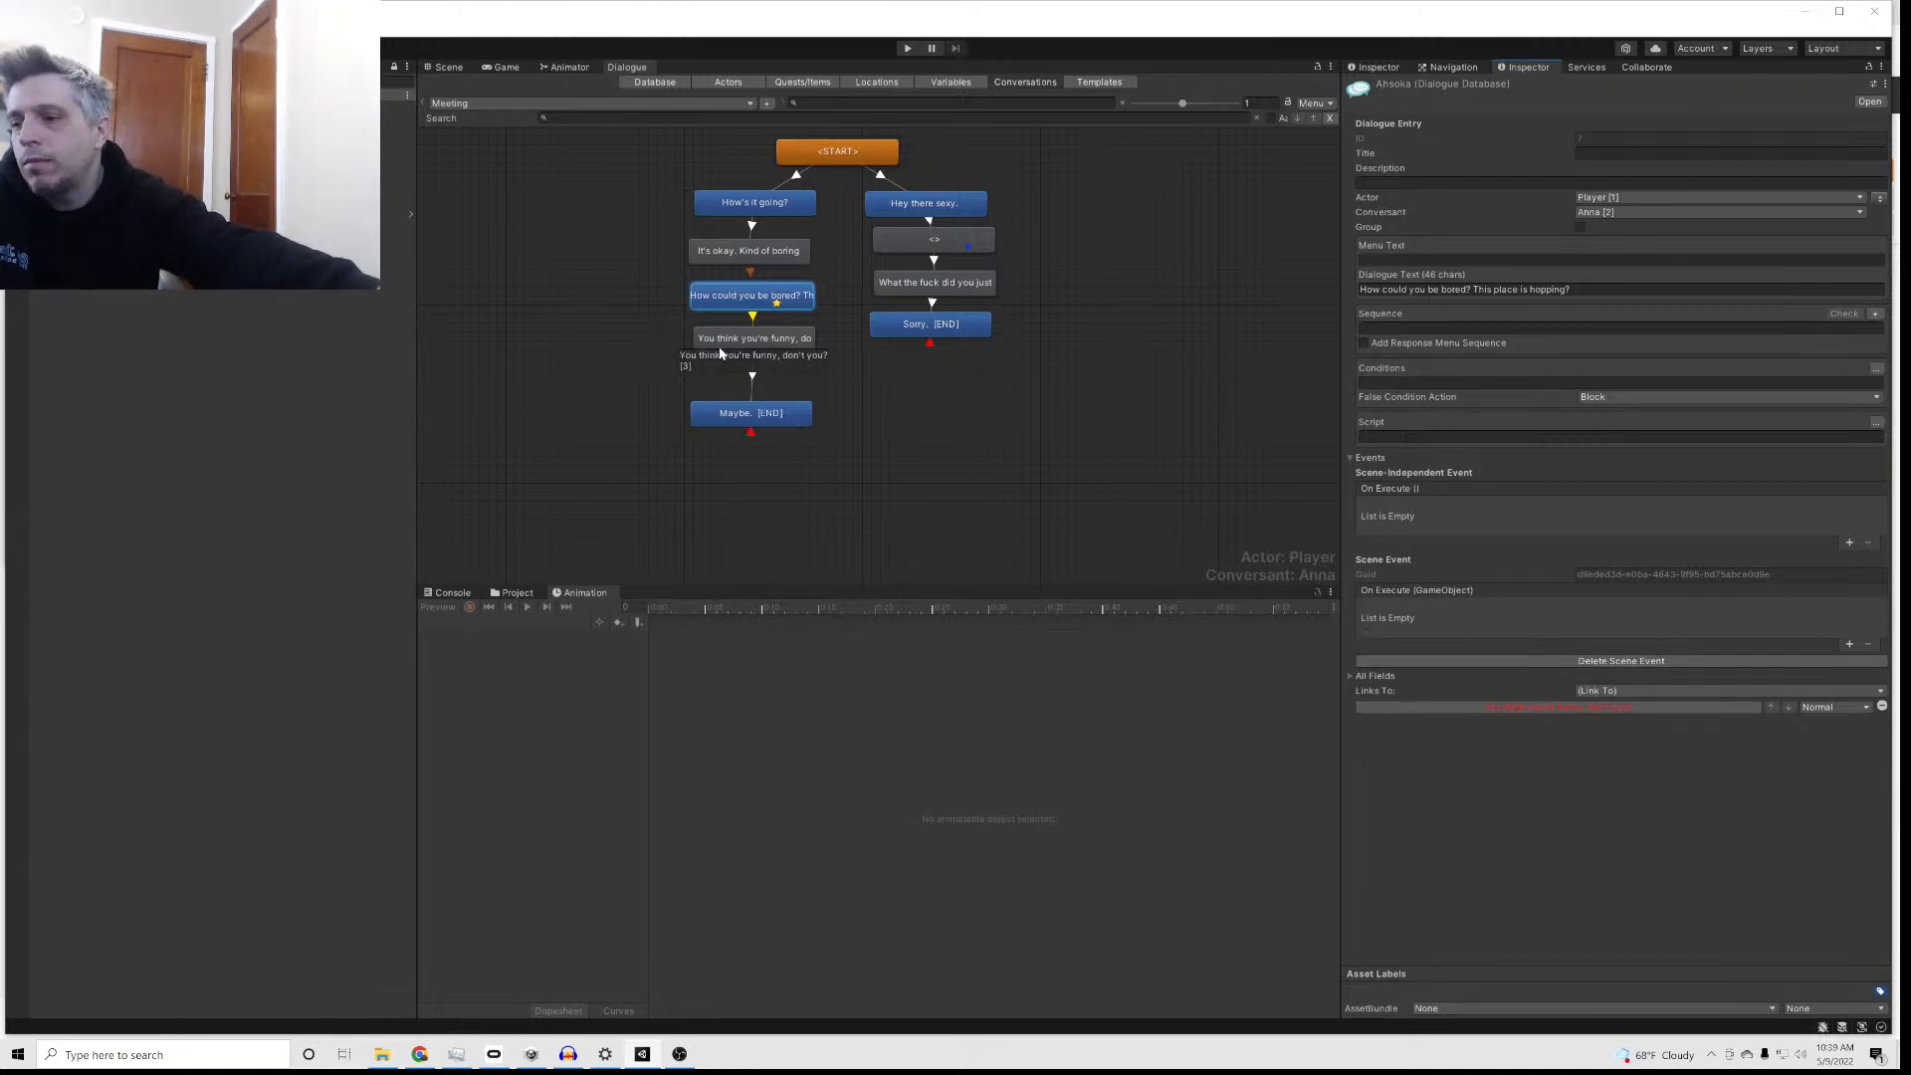
drag(724, 350, 734, 362)
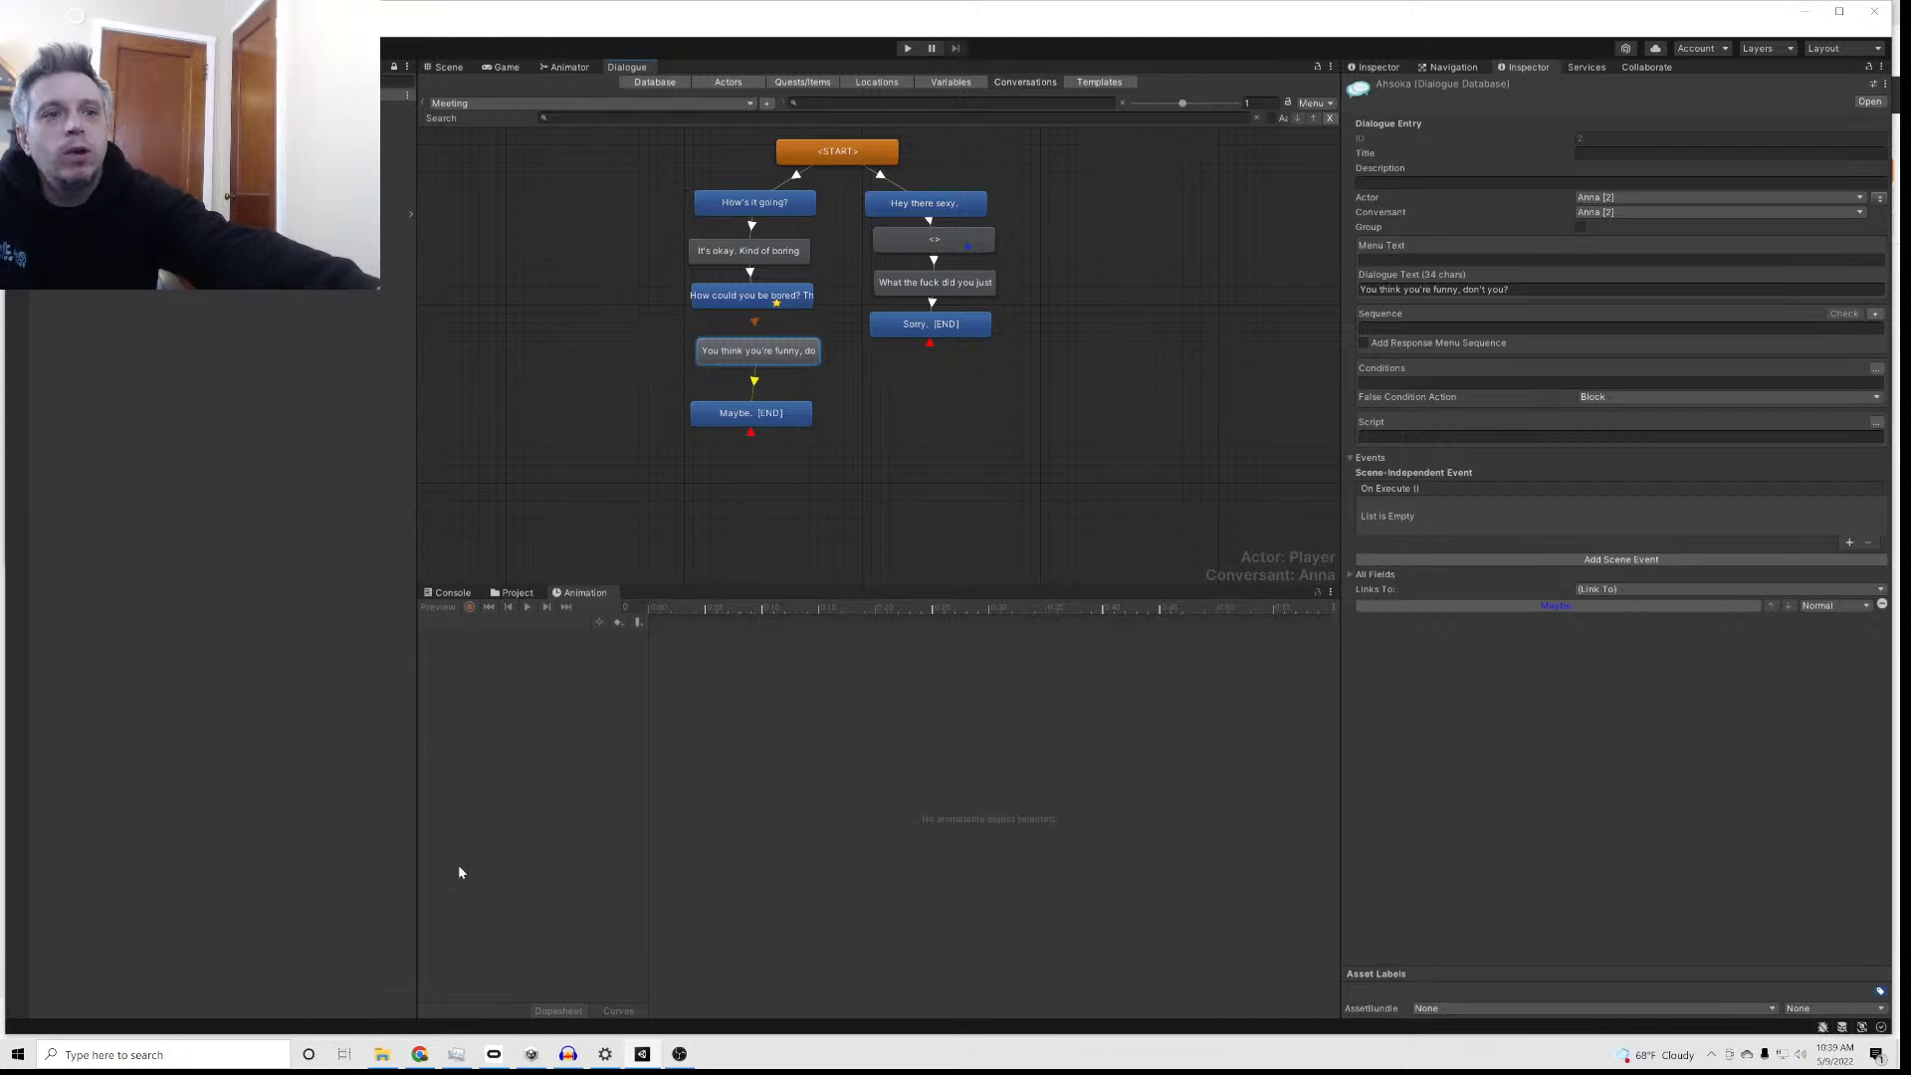
Step: Switch to Mixamo in the browser, search for laughing and other animations, and preview Laughing and Talking on Medea
click(419, 1054)
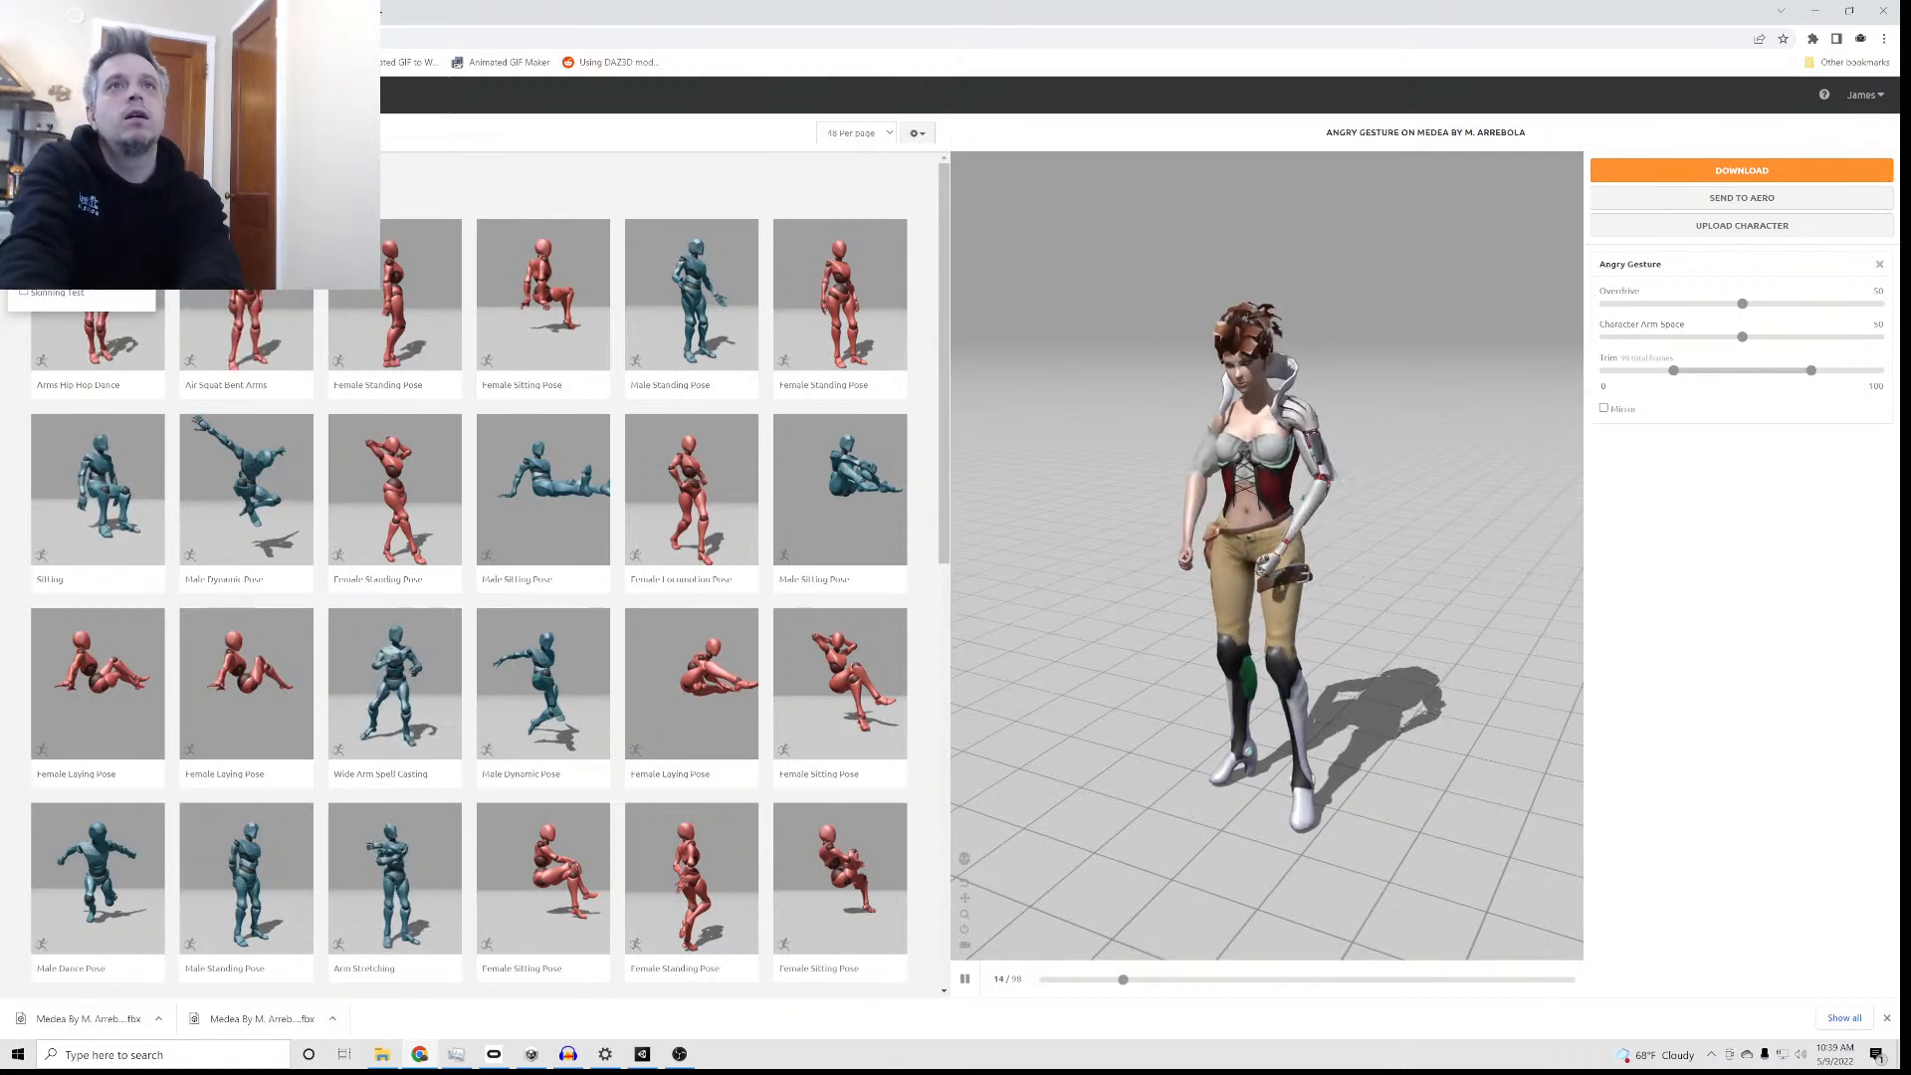
key(Return)
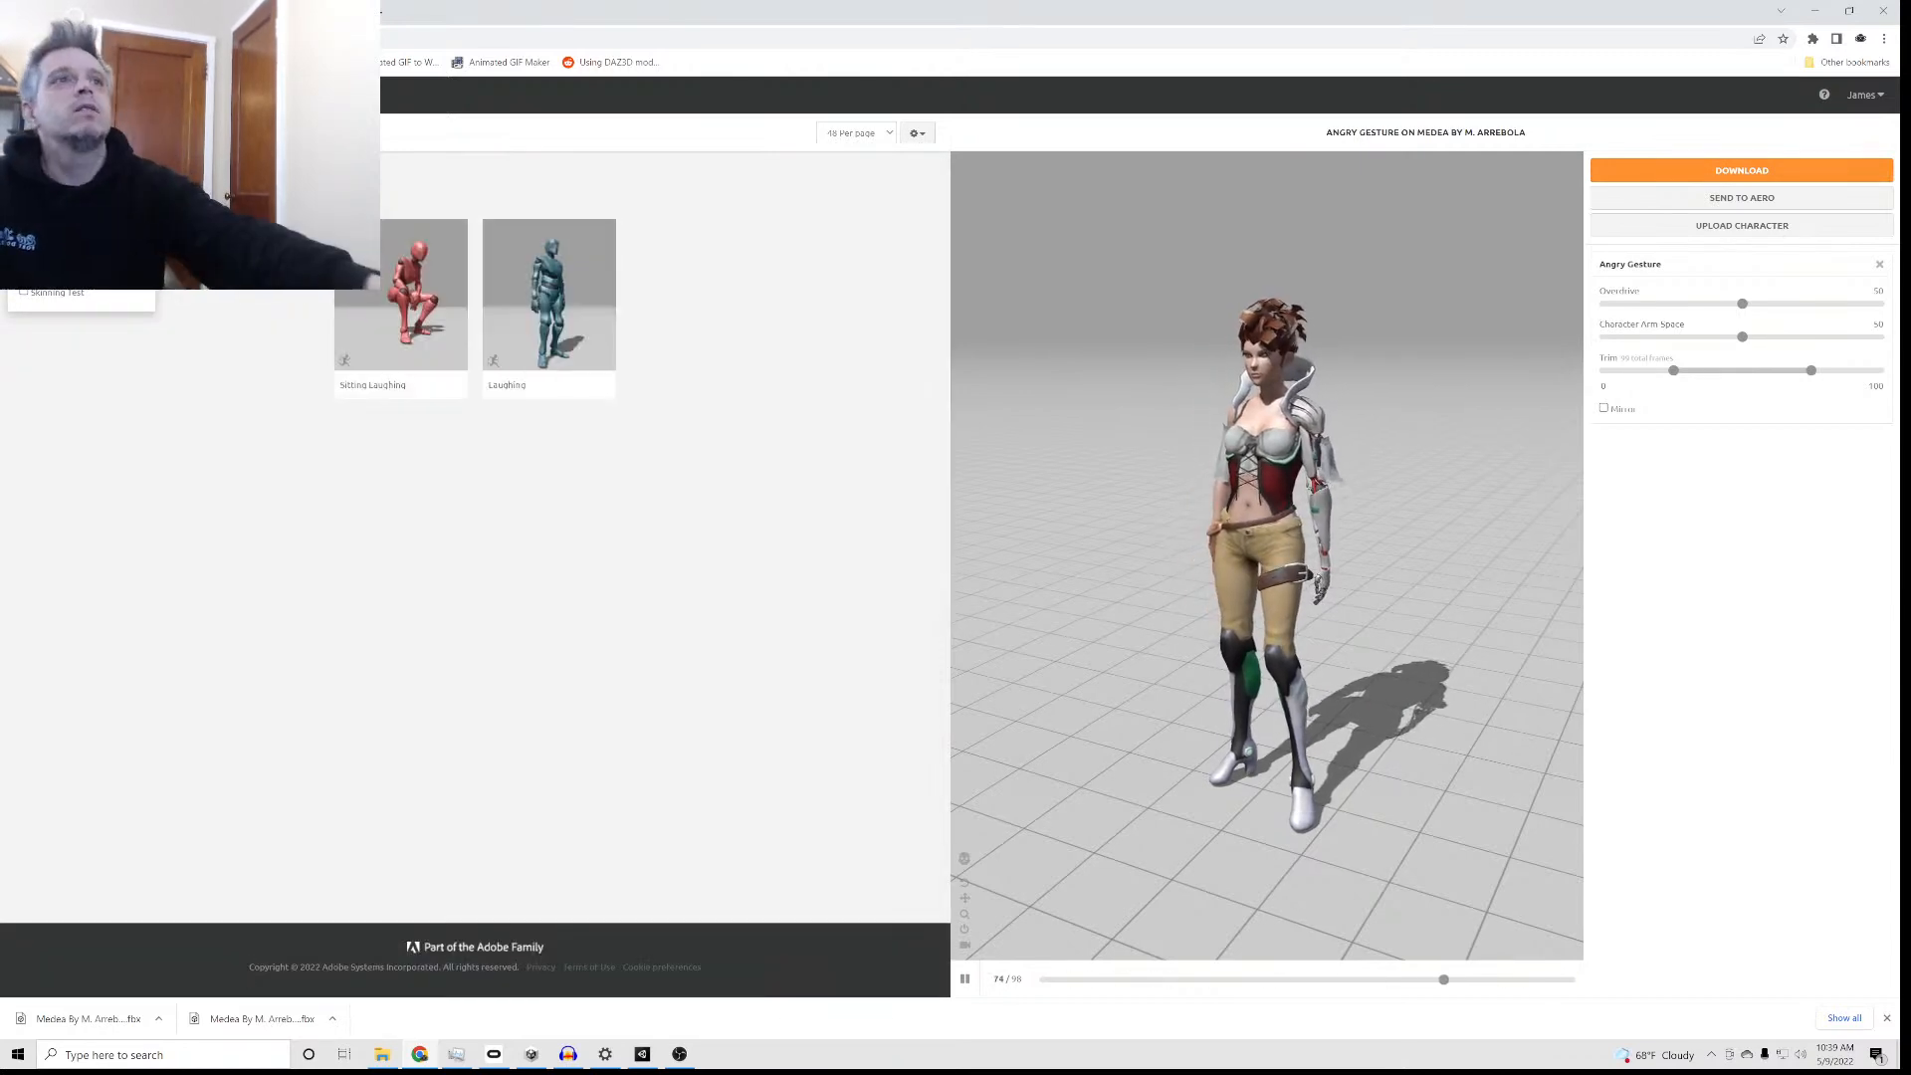
click(563, 335)
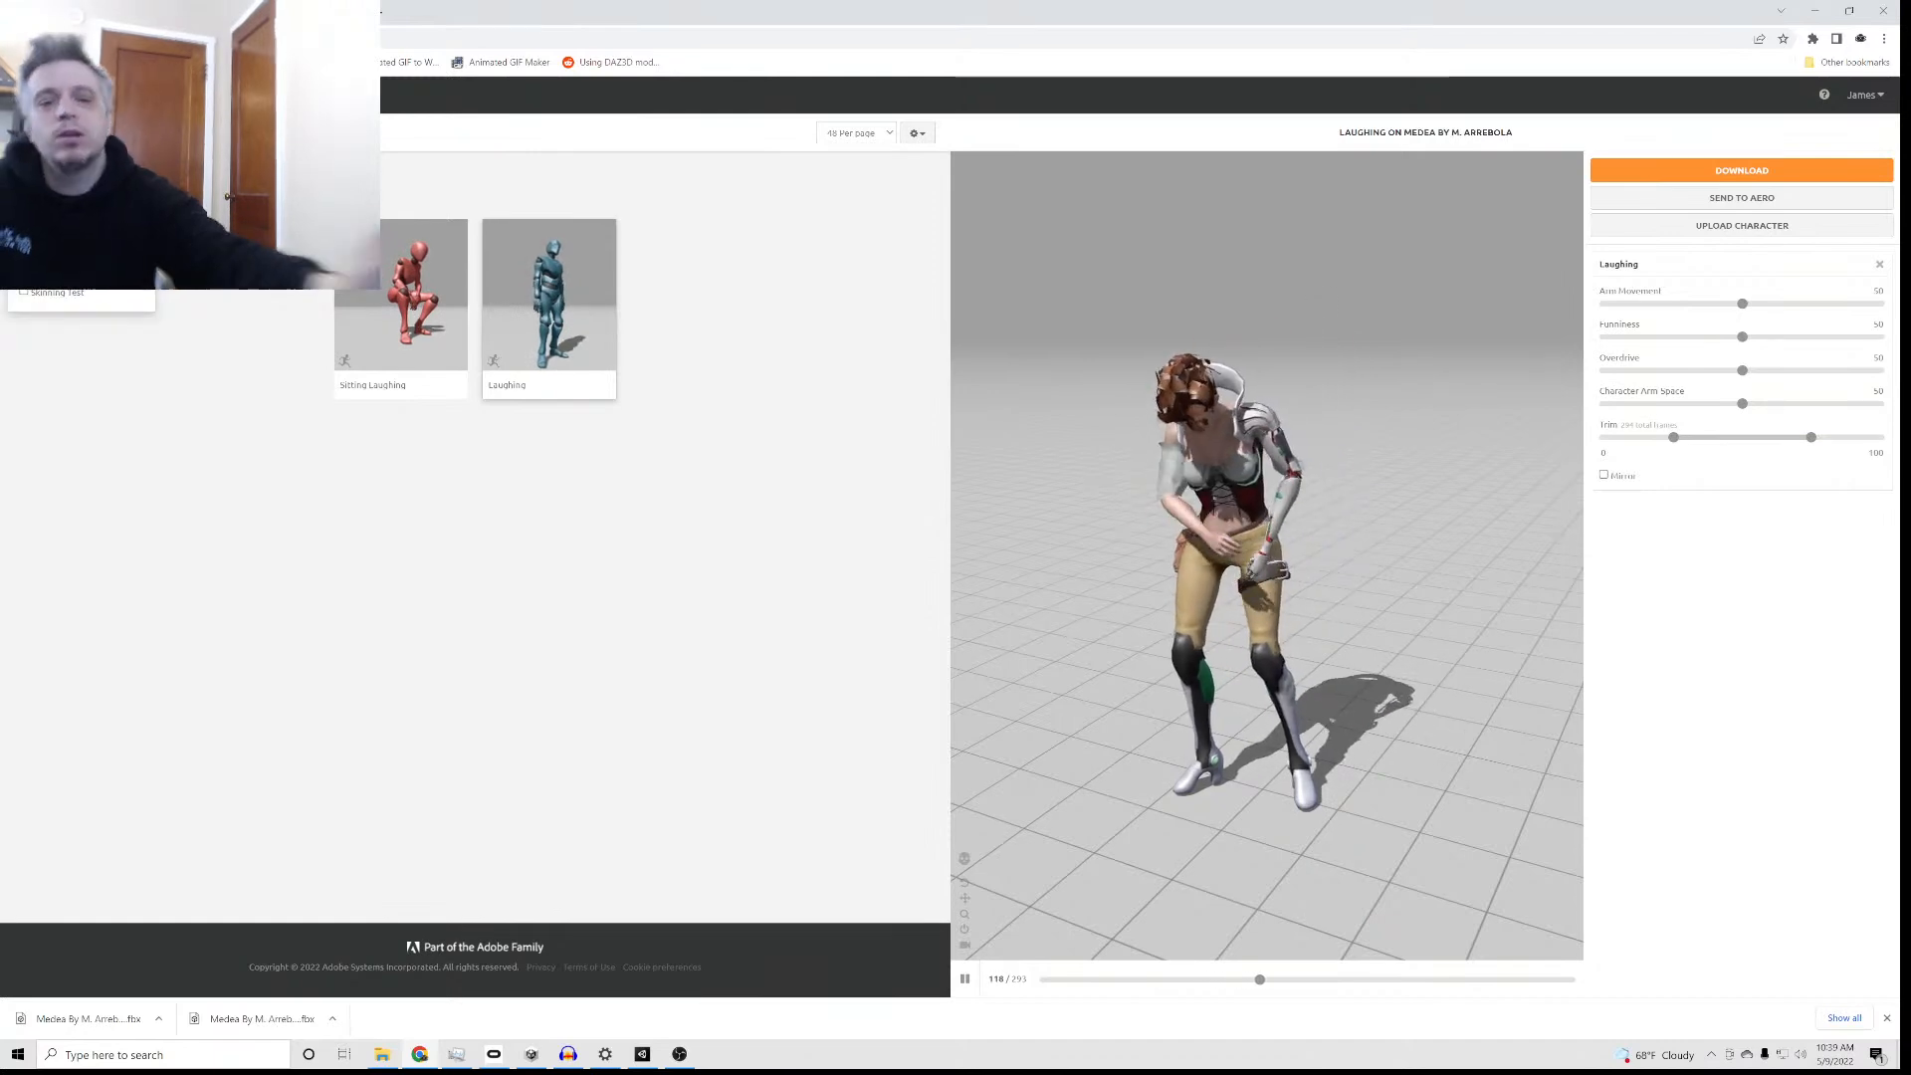
key(Return)
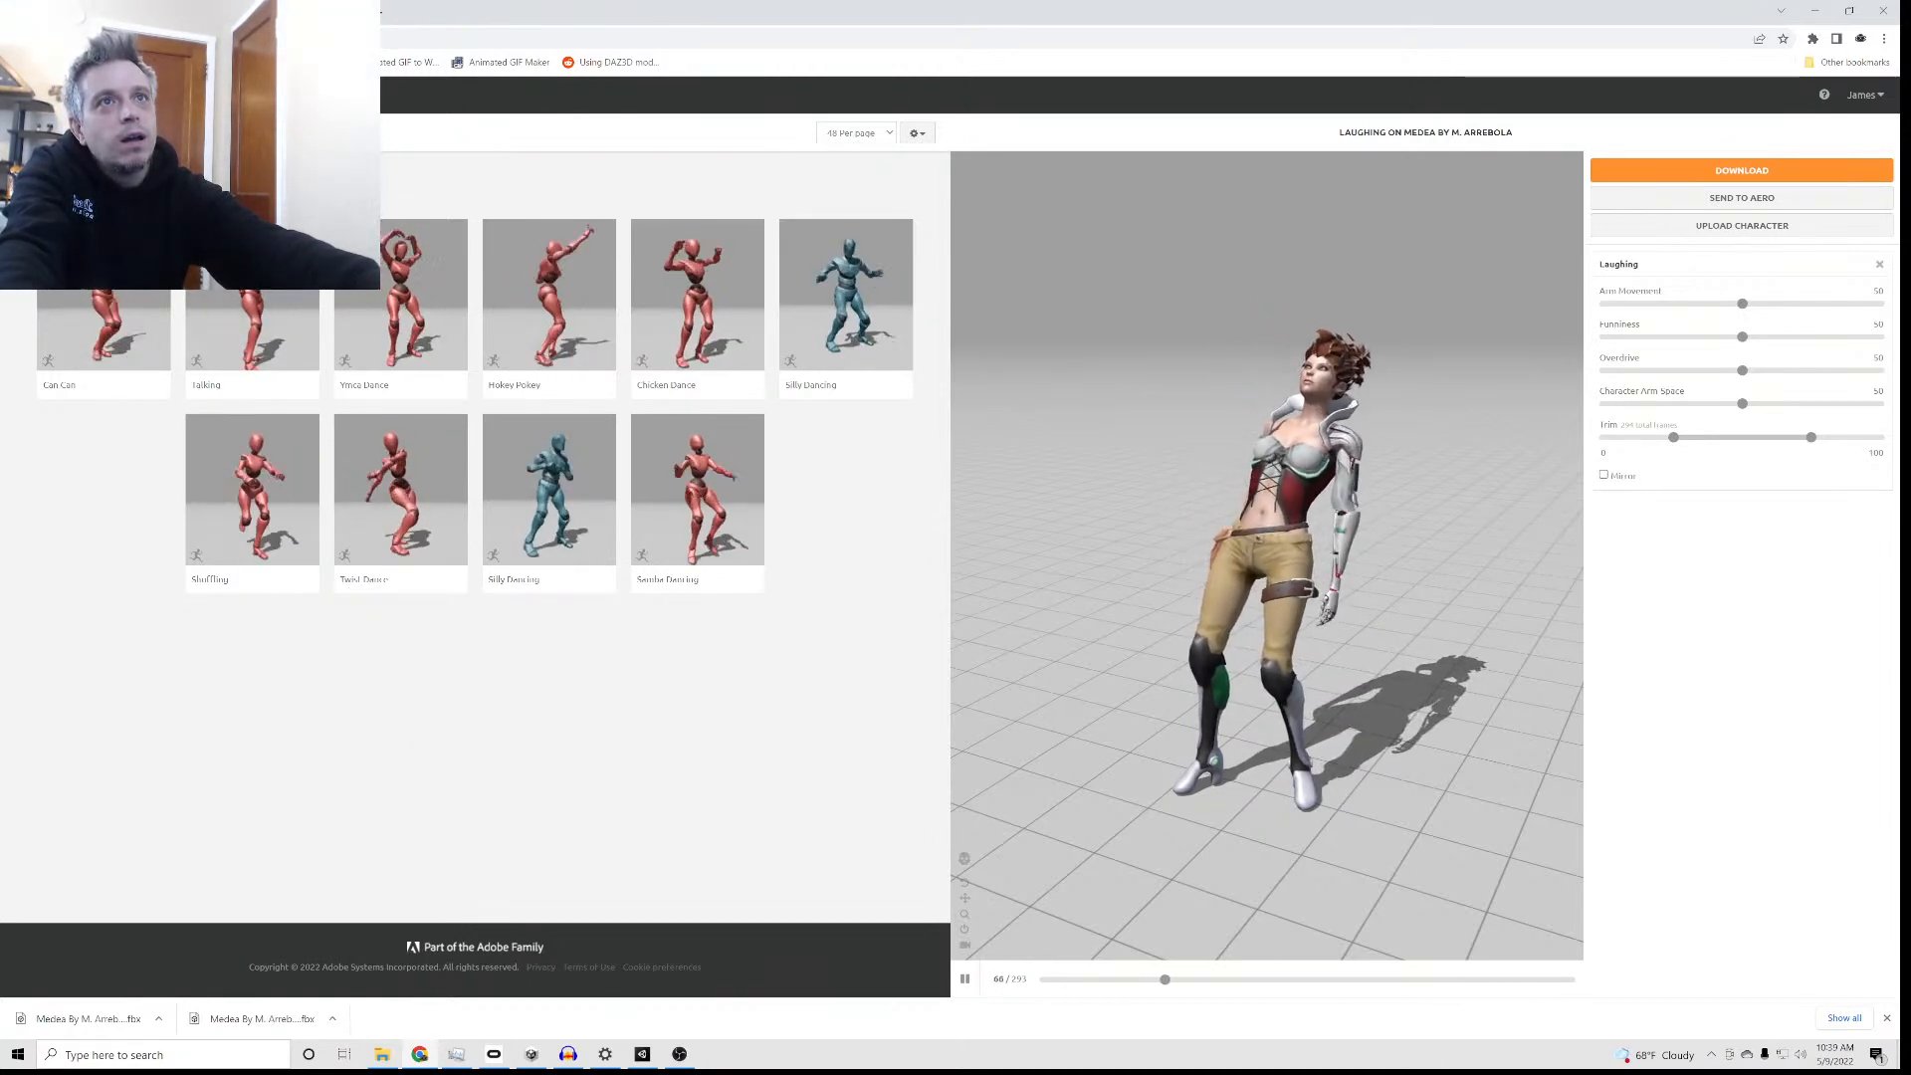
click(266, 329)
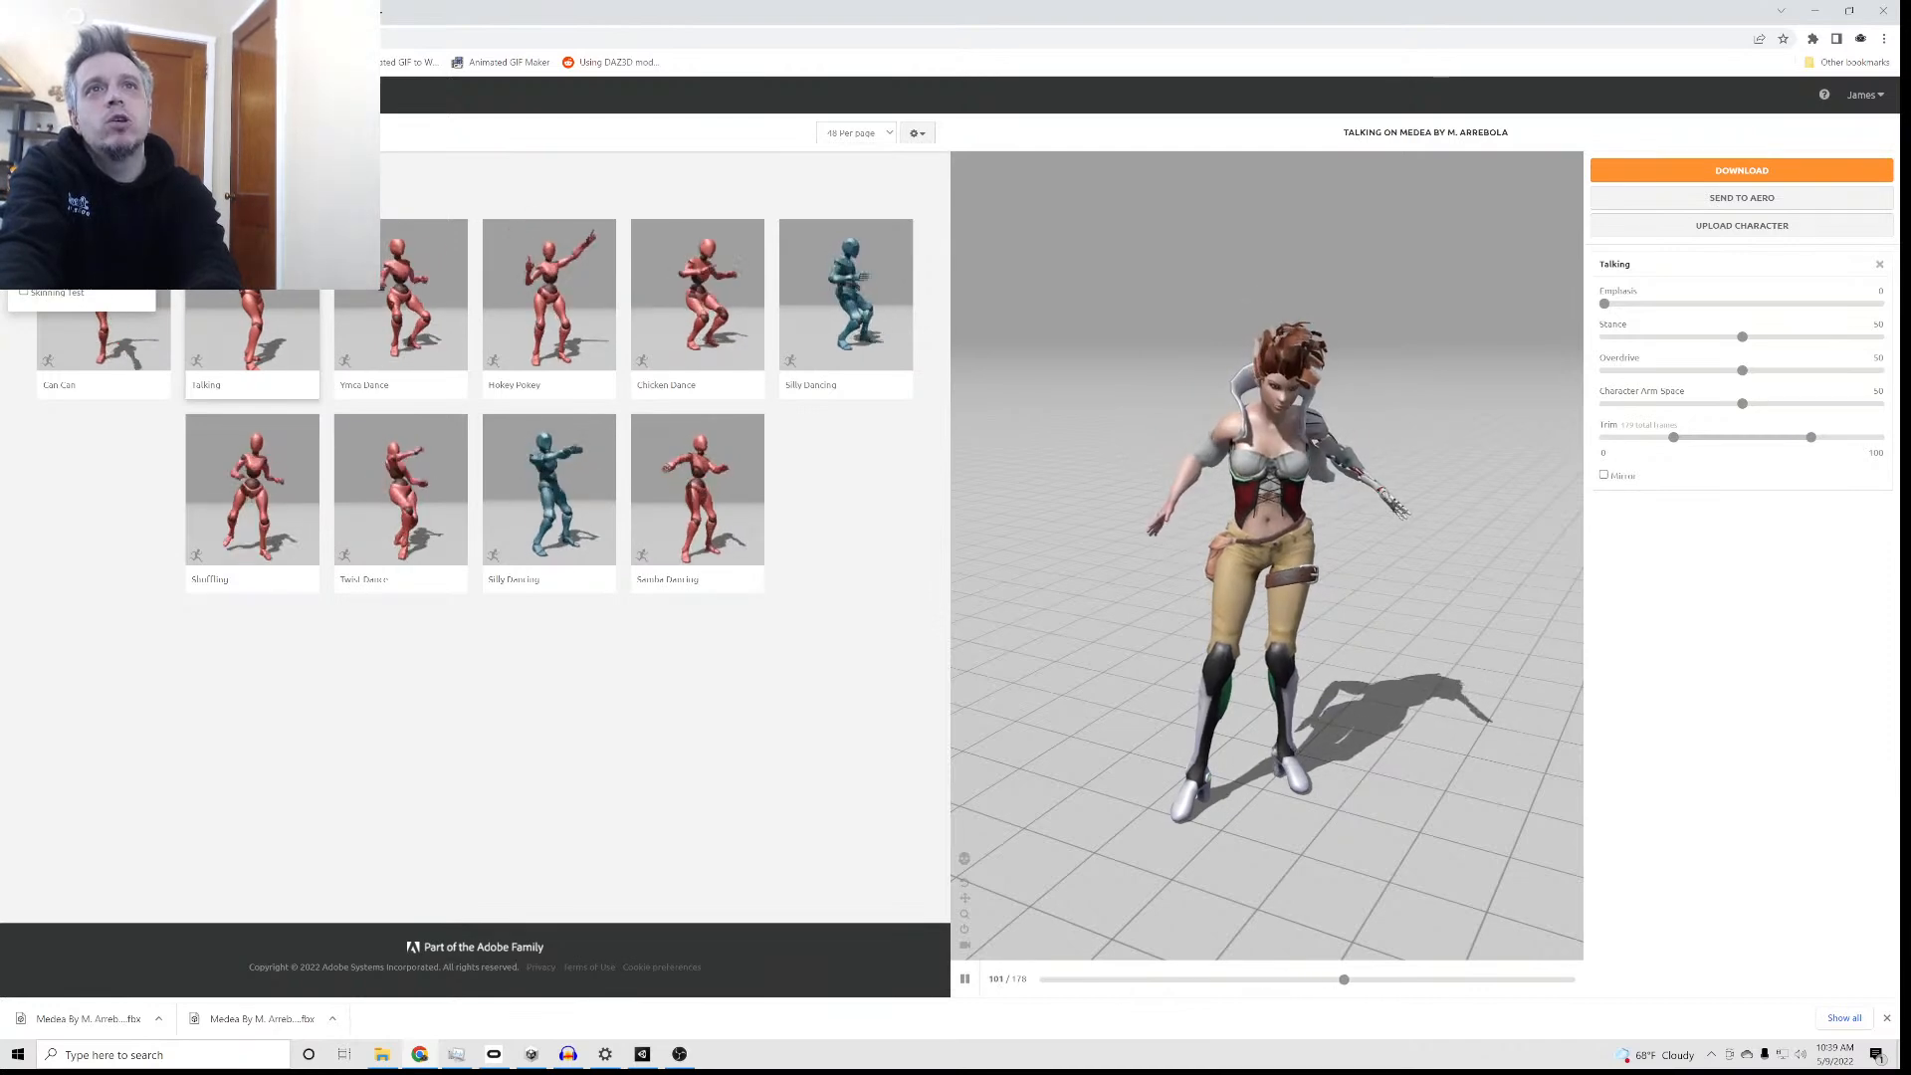
Step: Search for reaction and talking animations, and preview several standing Talking clips on Medea
key(Return)
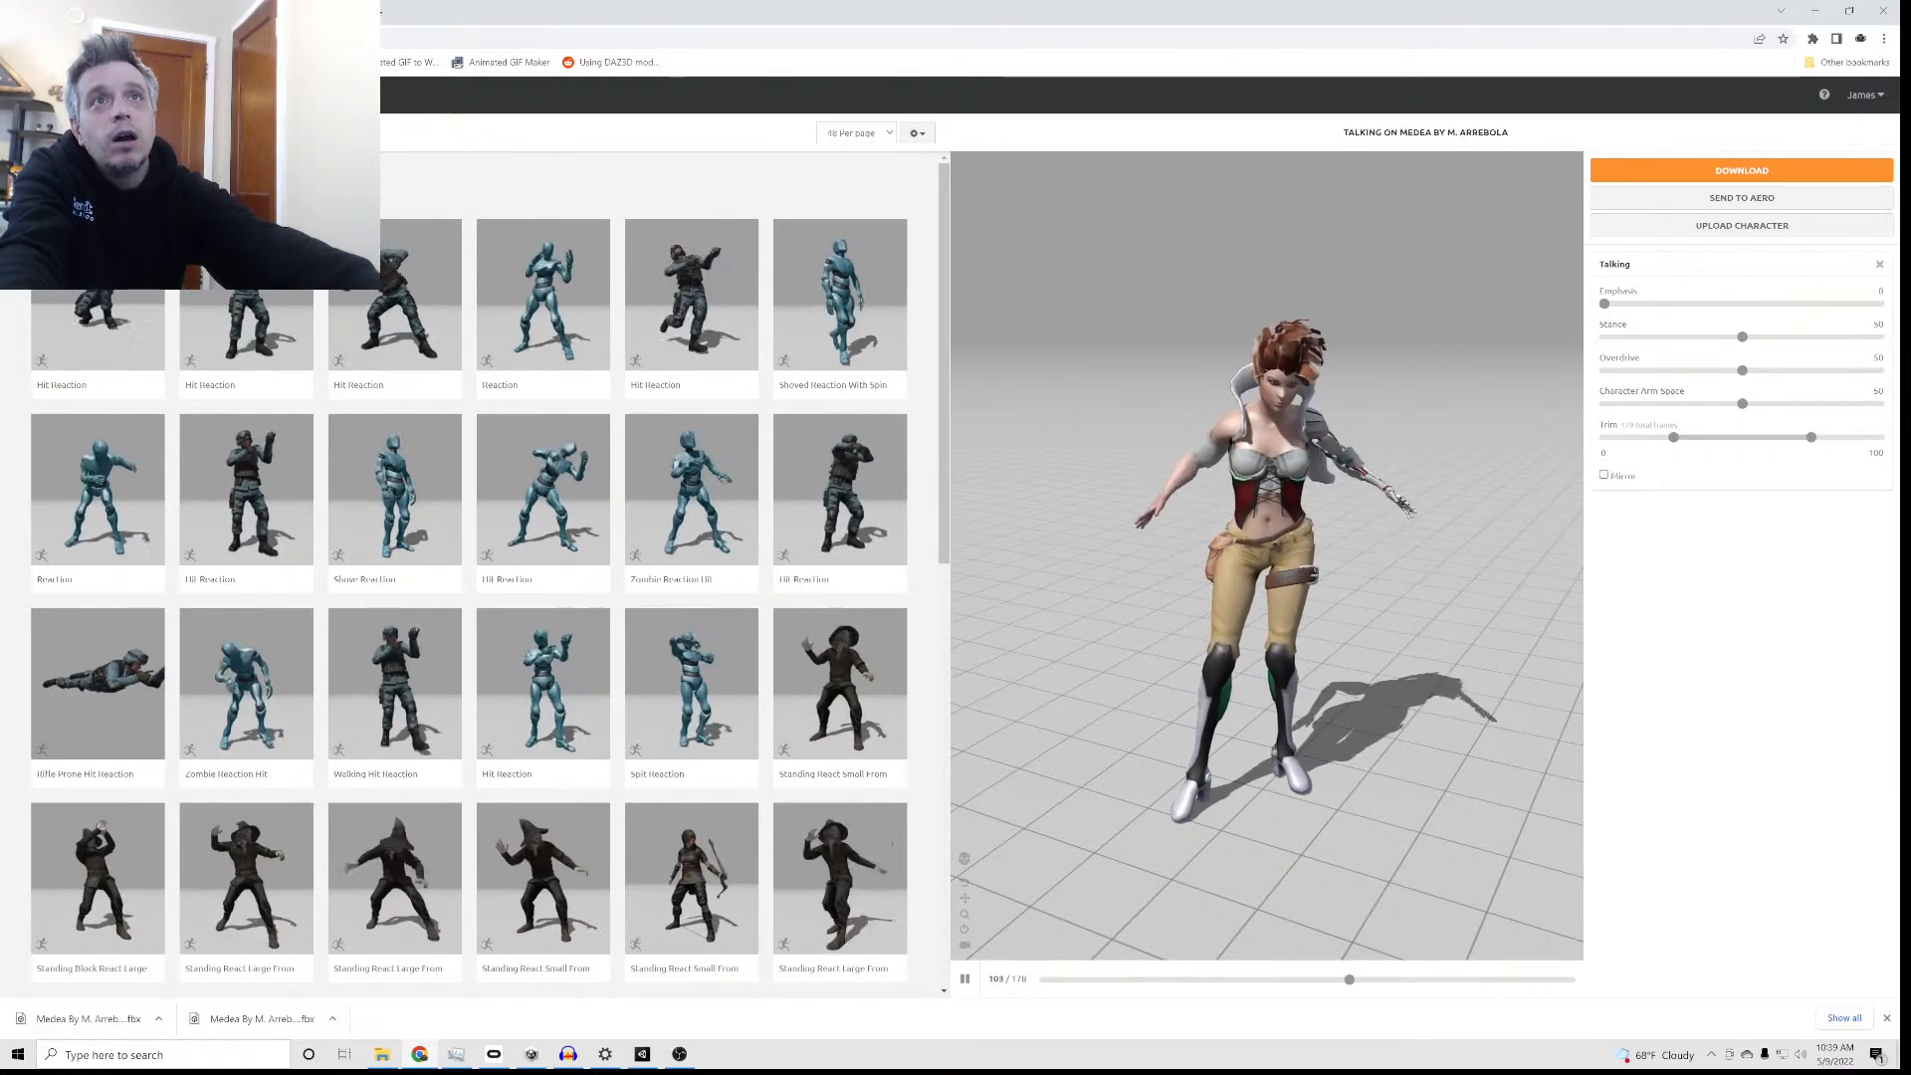
key(Return)
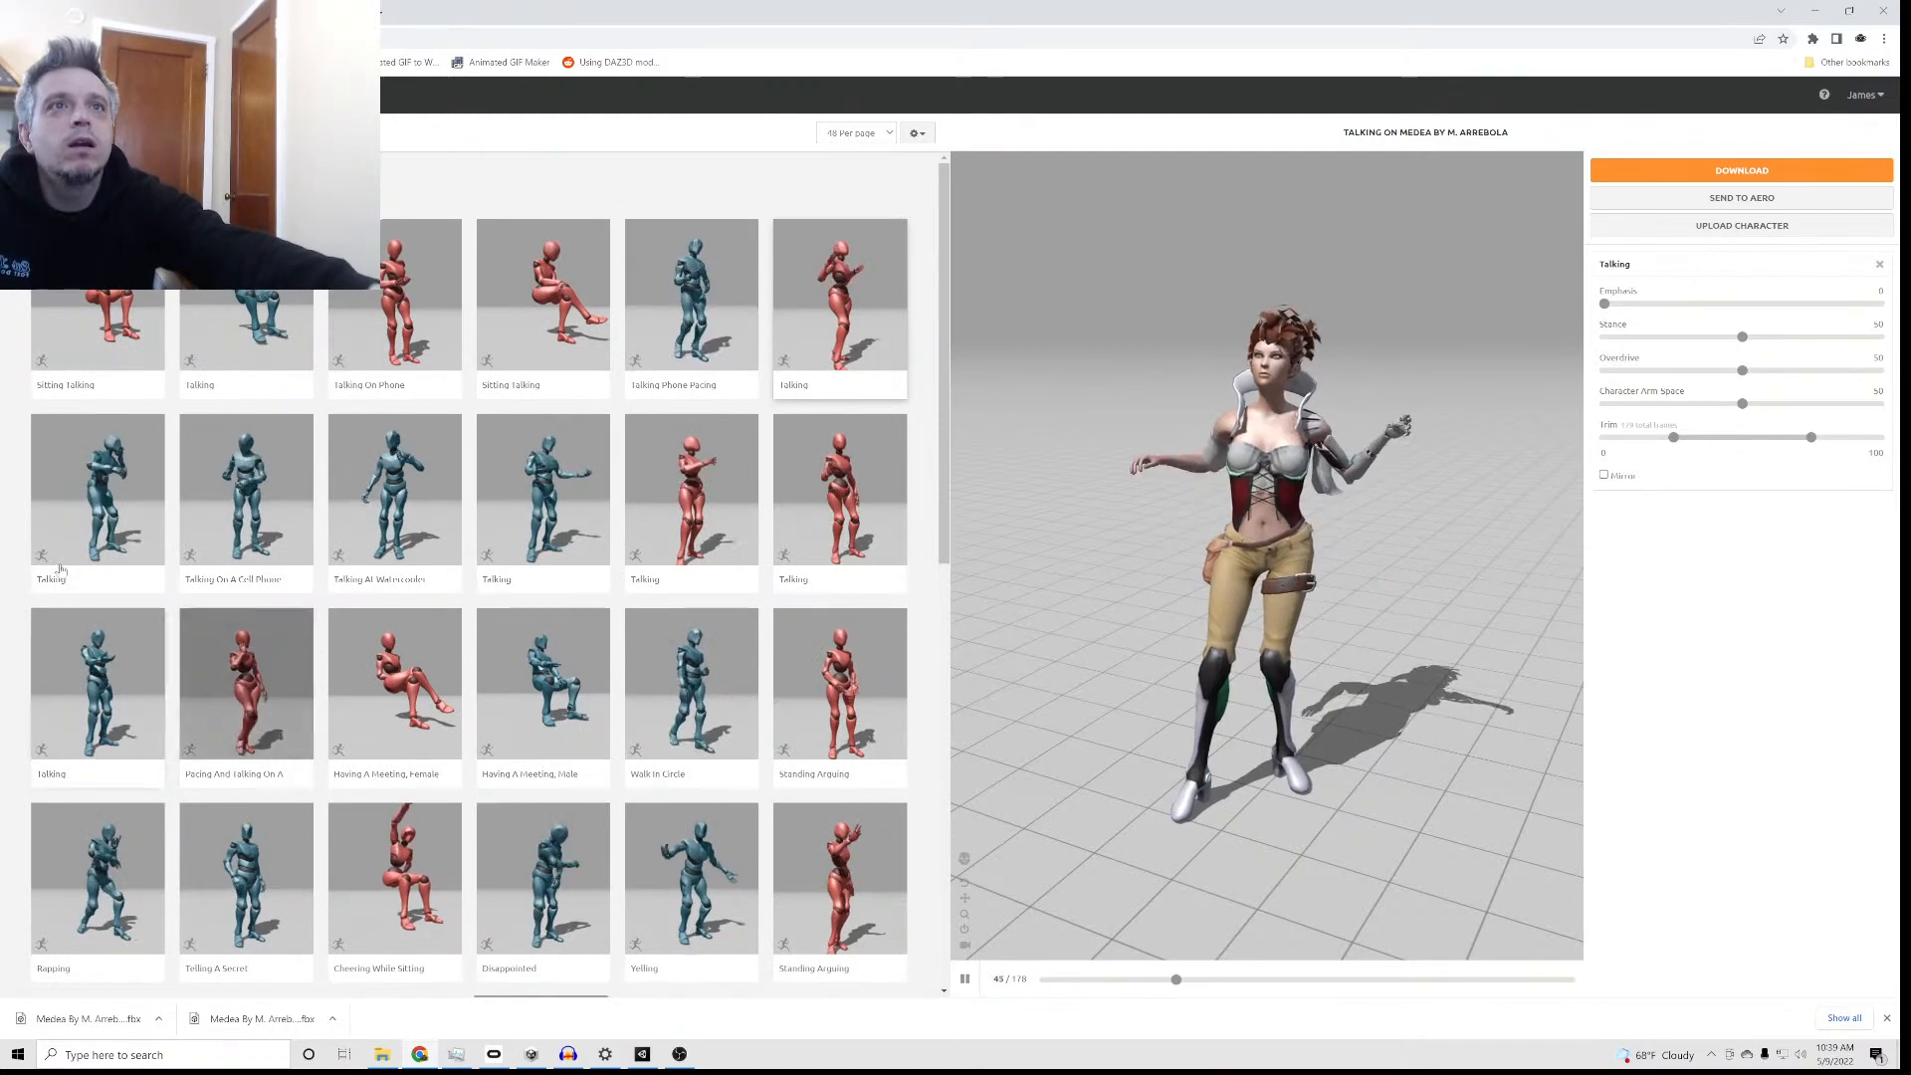
click(854, 316)
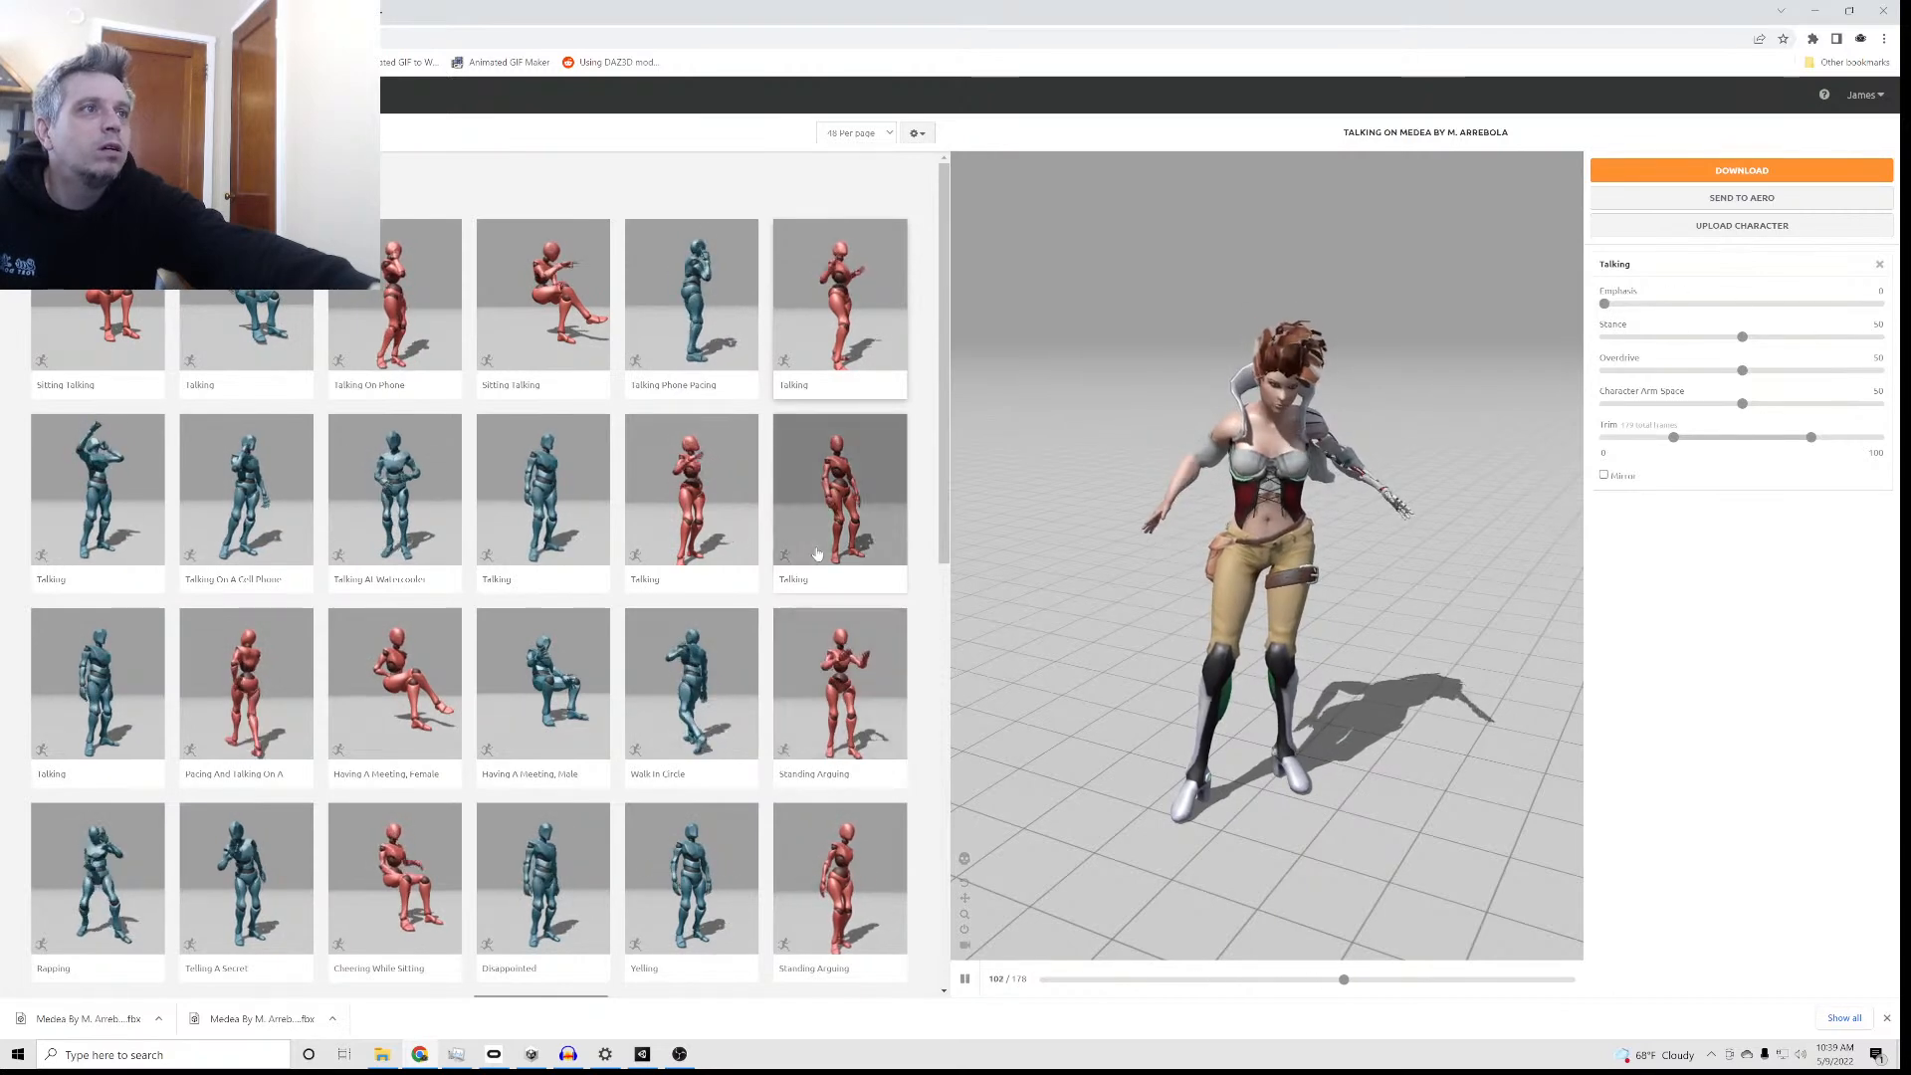
click(840, 497)
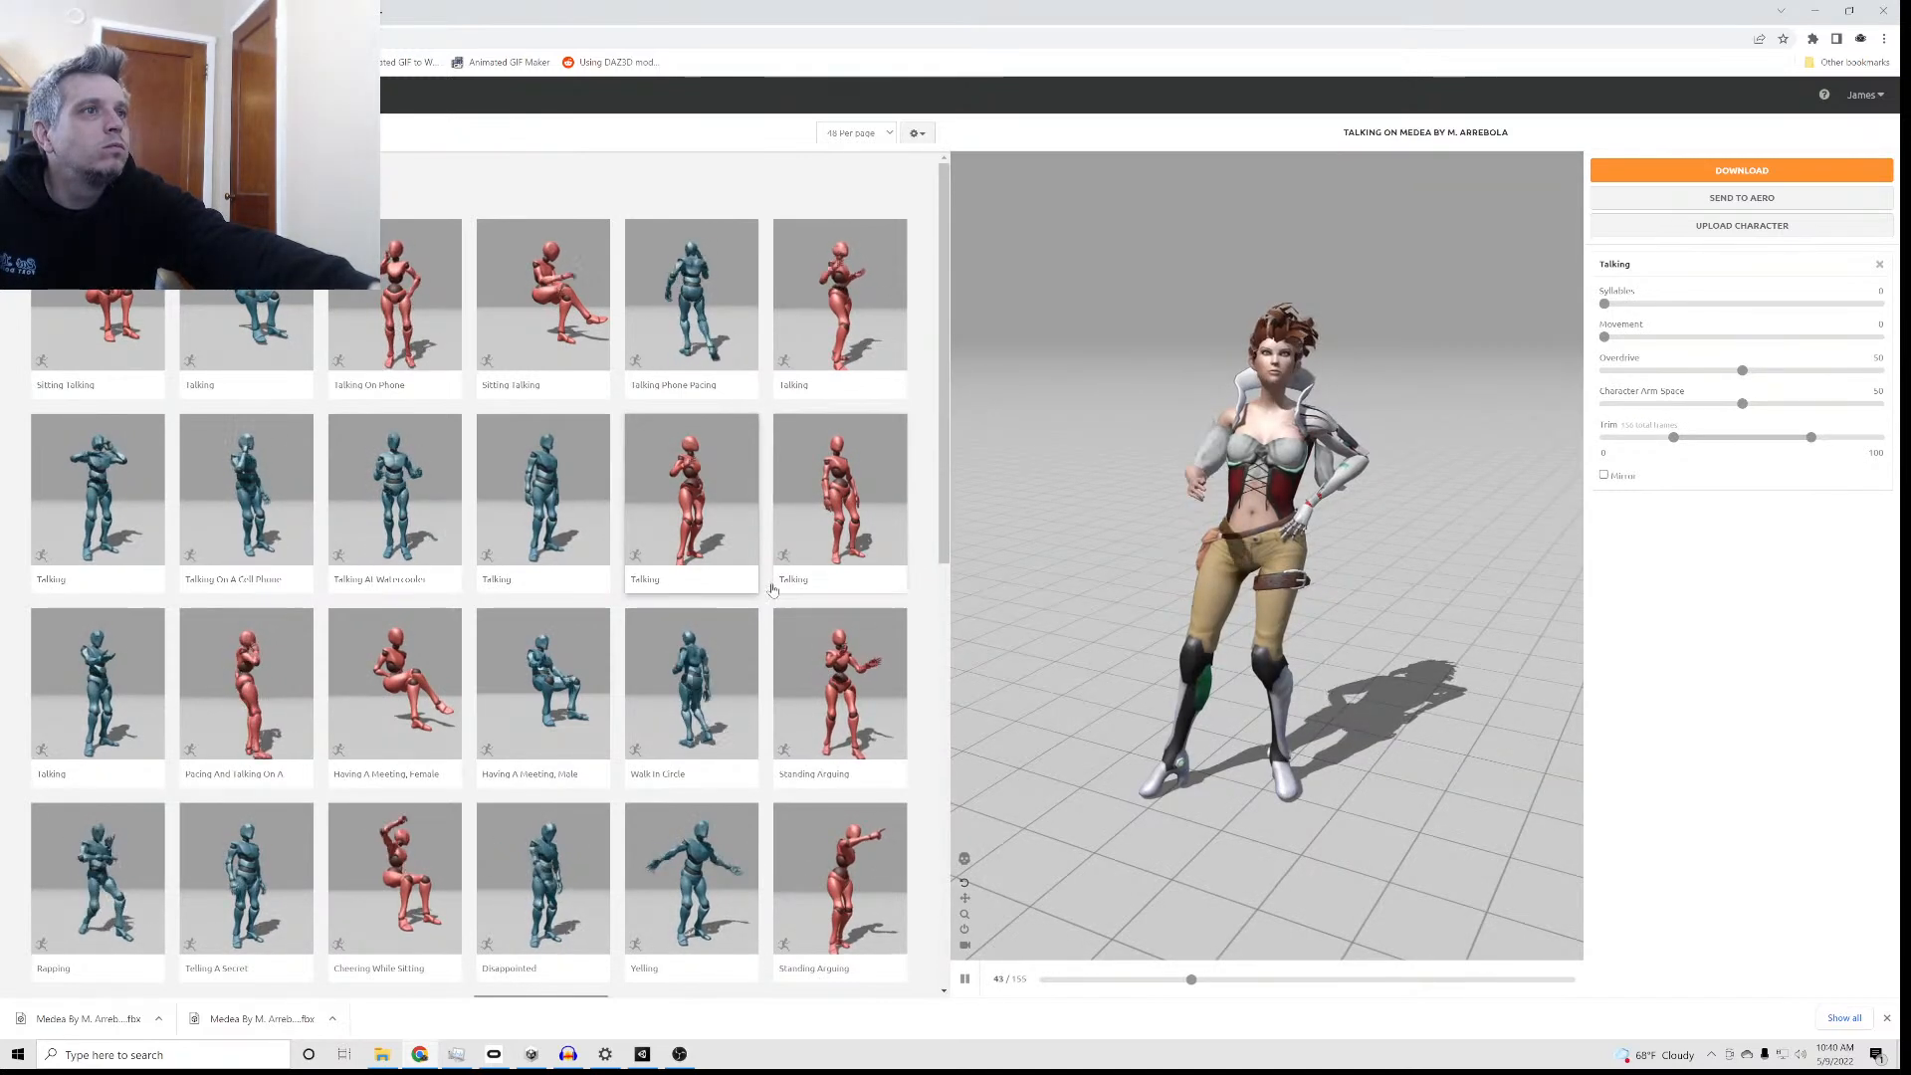
click(544, 488)
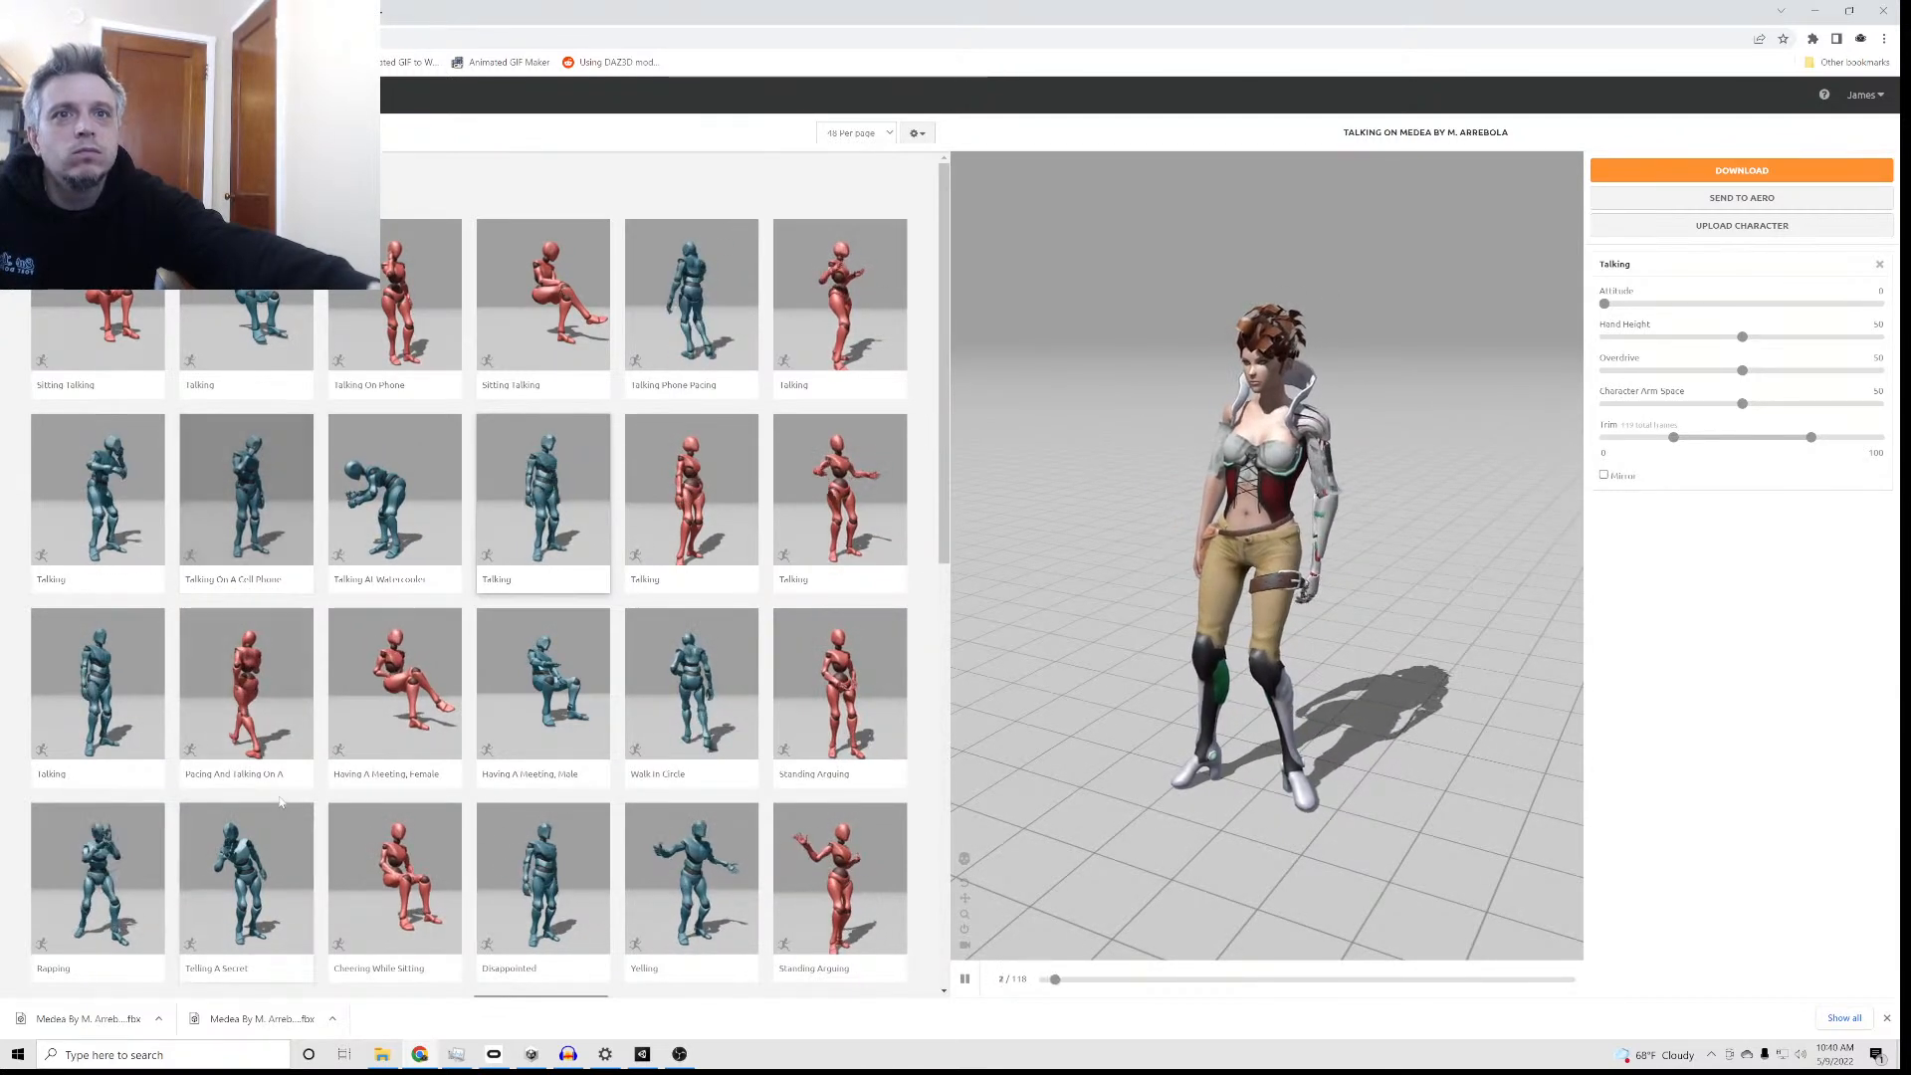
Step: Download the standing Talking animation described as asking a question, as FBX for Unity without skin at 30 frames per second
scroll(103, 716, down, 1)
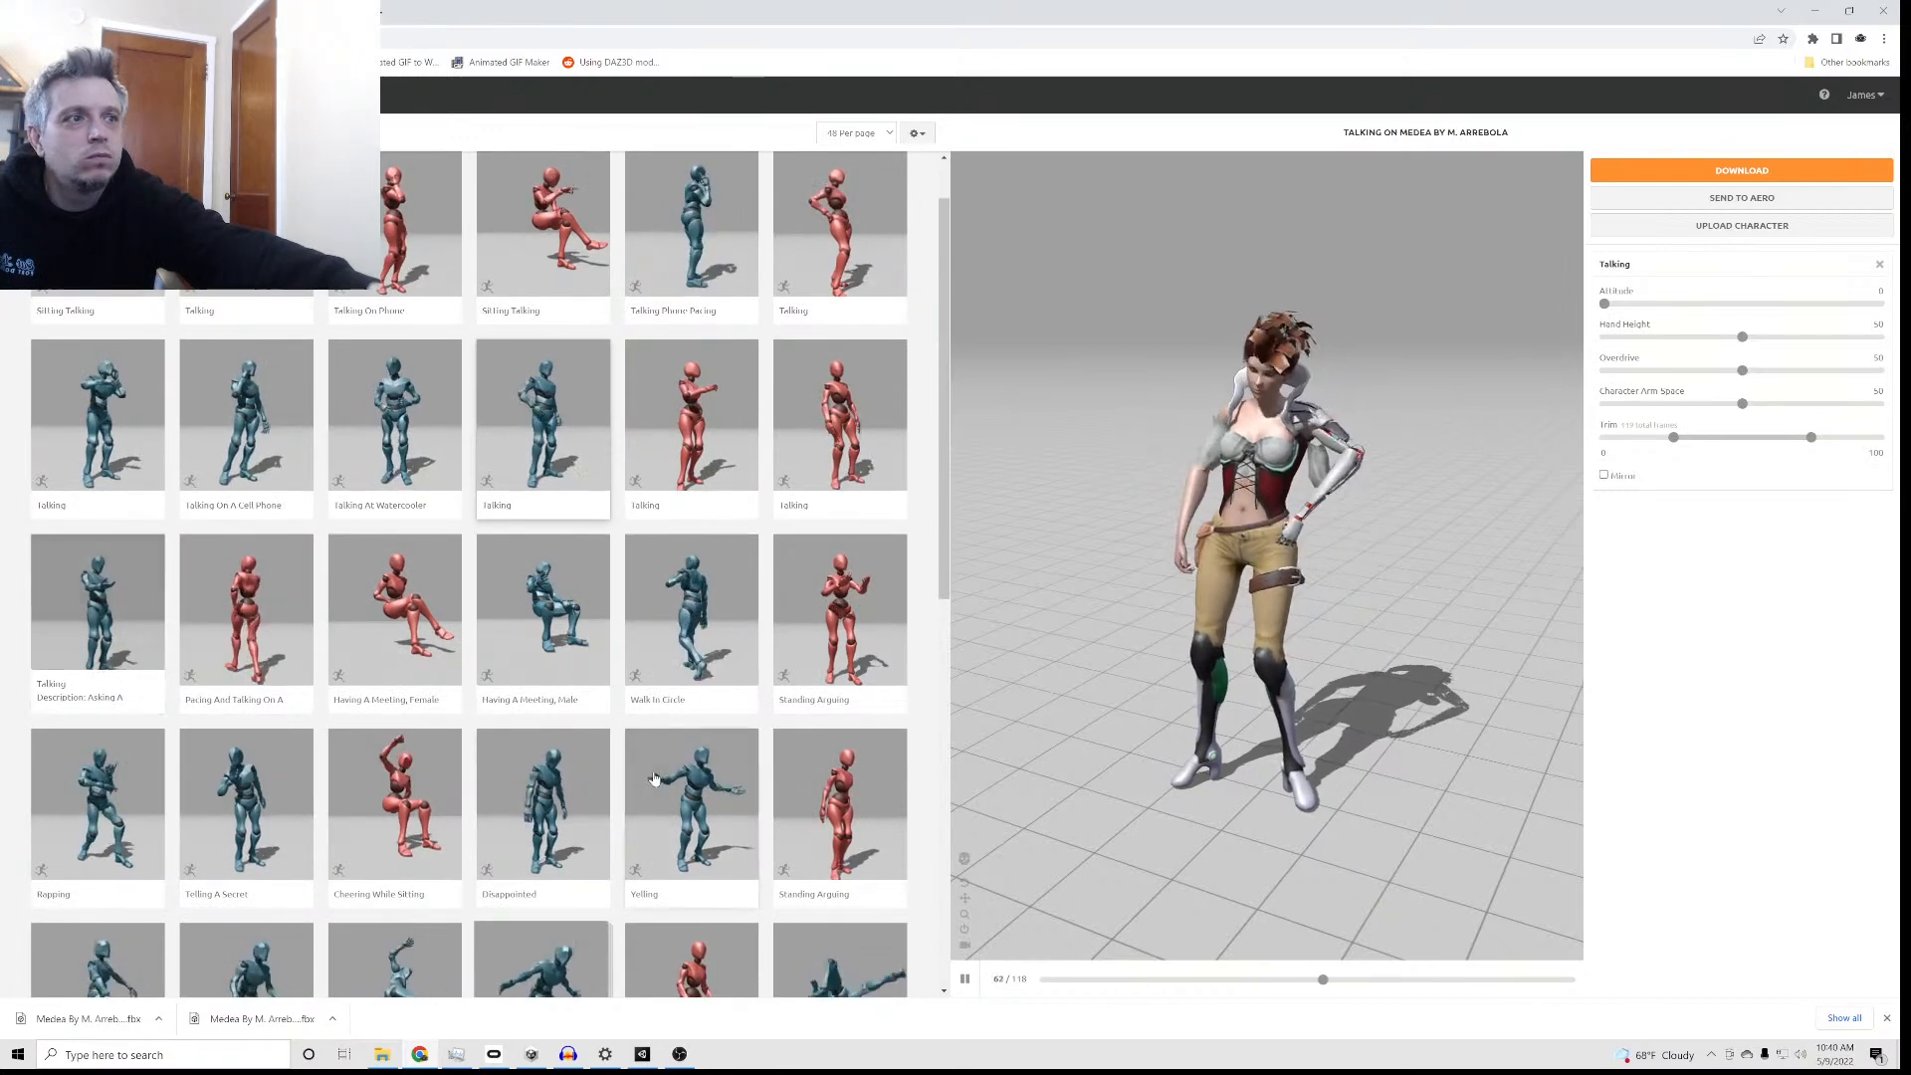
scroll(620, 881, down, 2)
scroll(620, 881, down, 4)
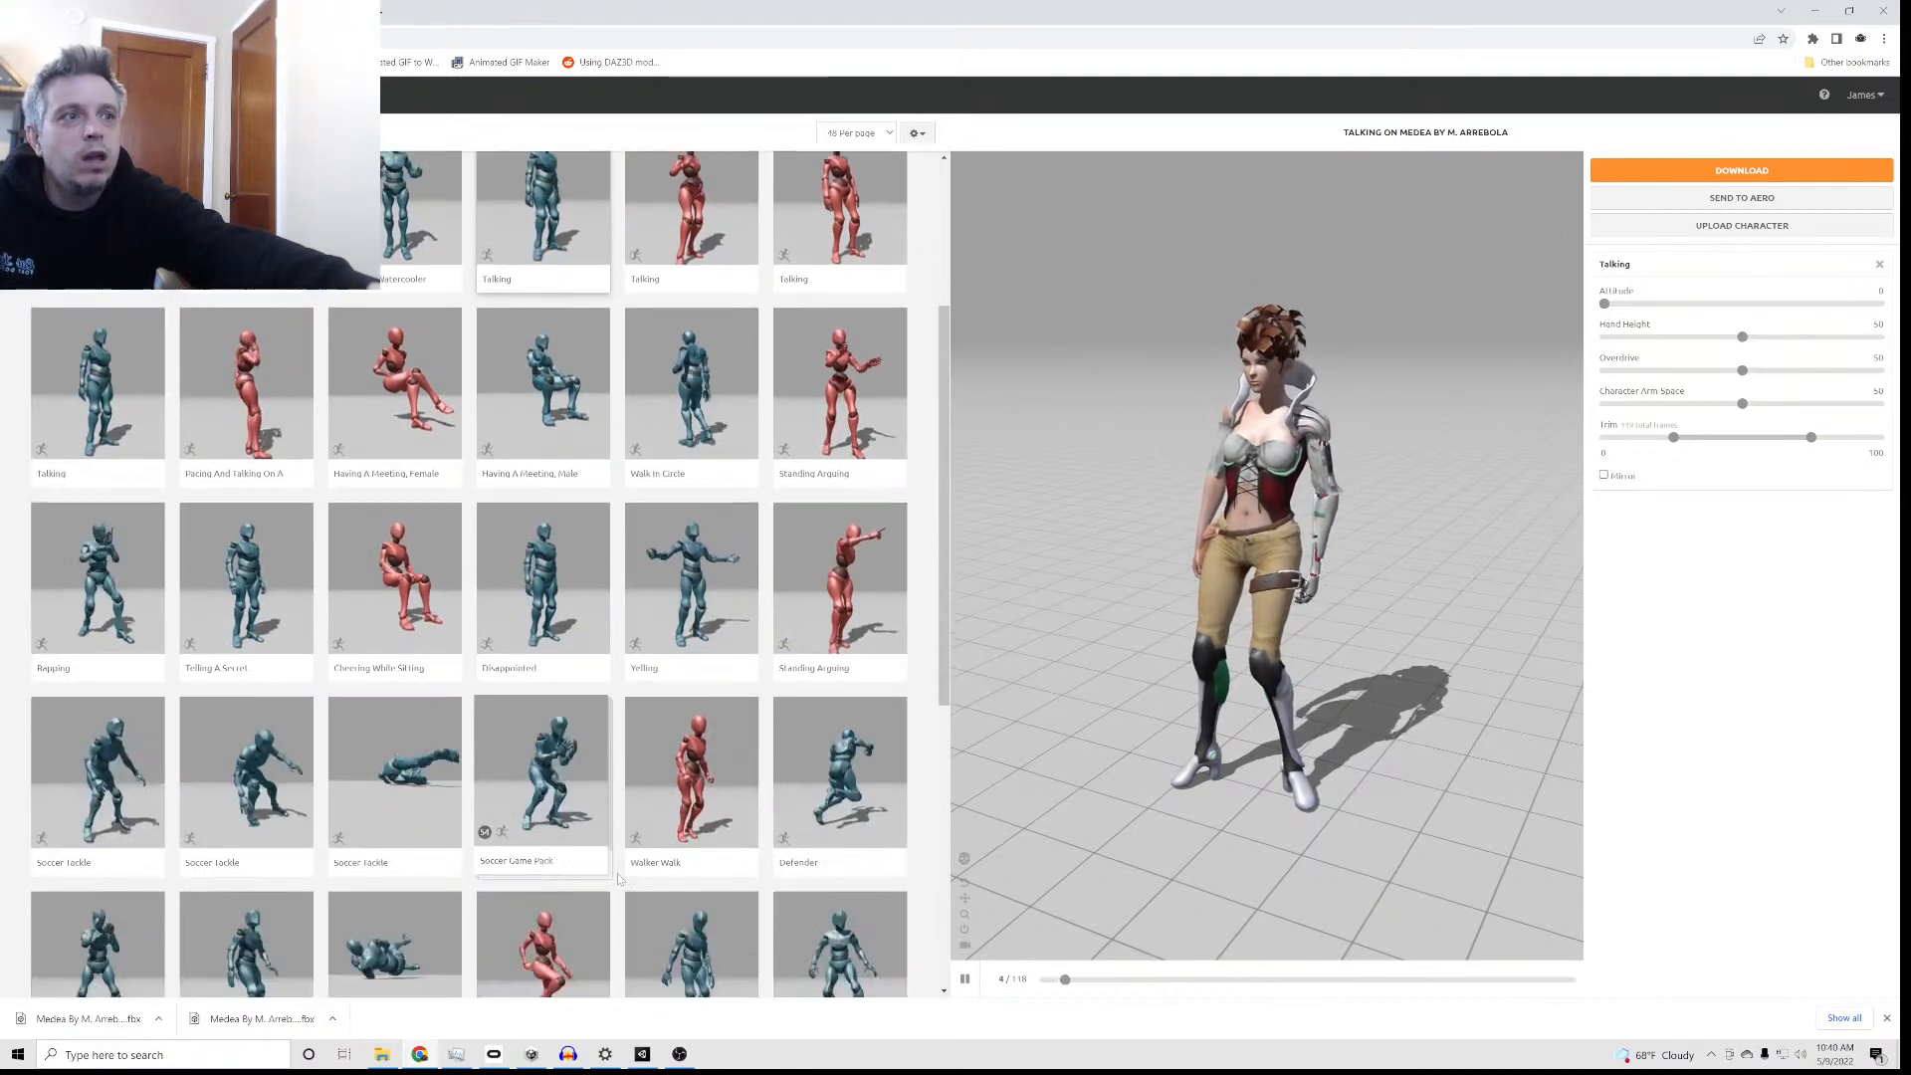
scroll(607, 876, down, 4)
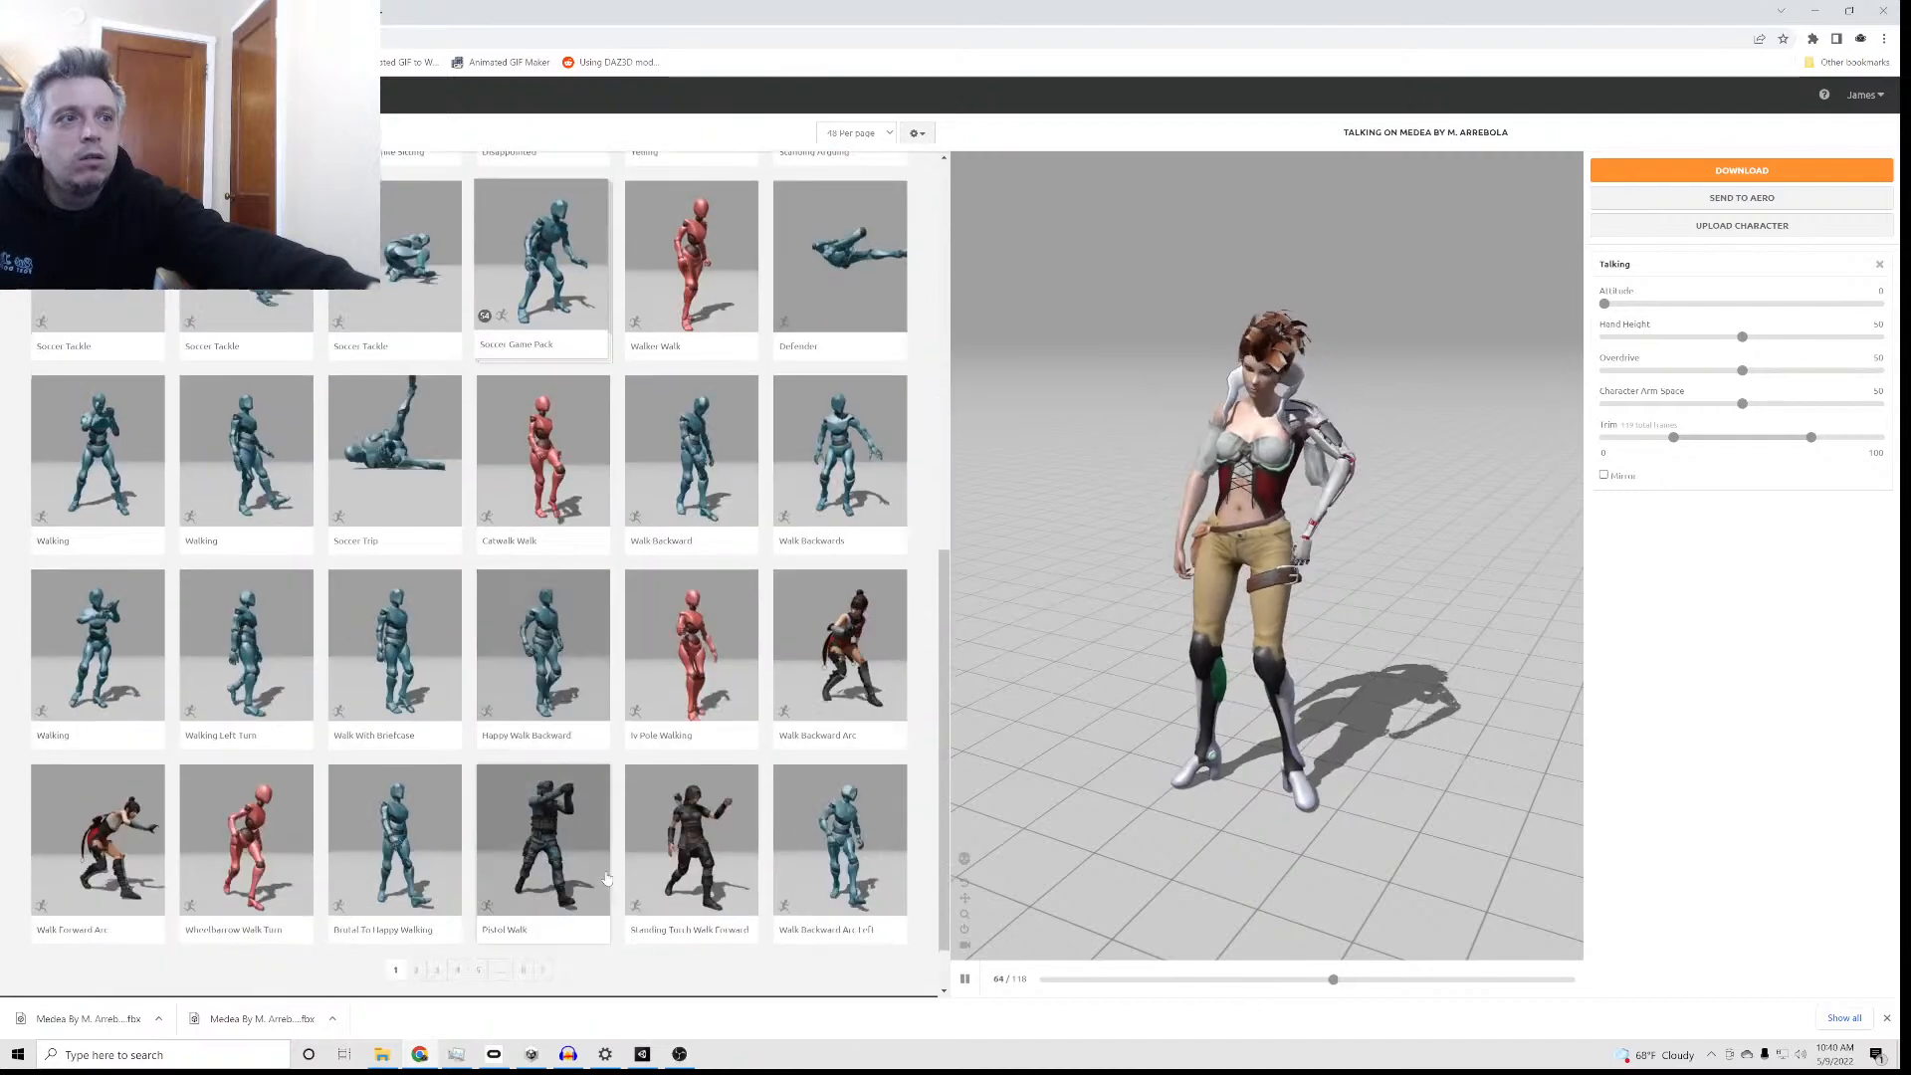
scroll(473, 853, up, 15)
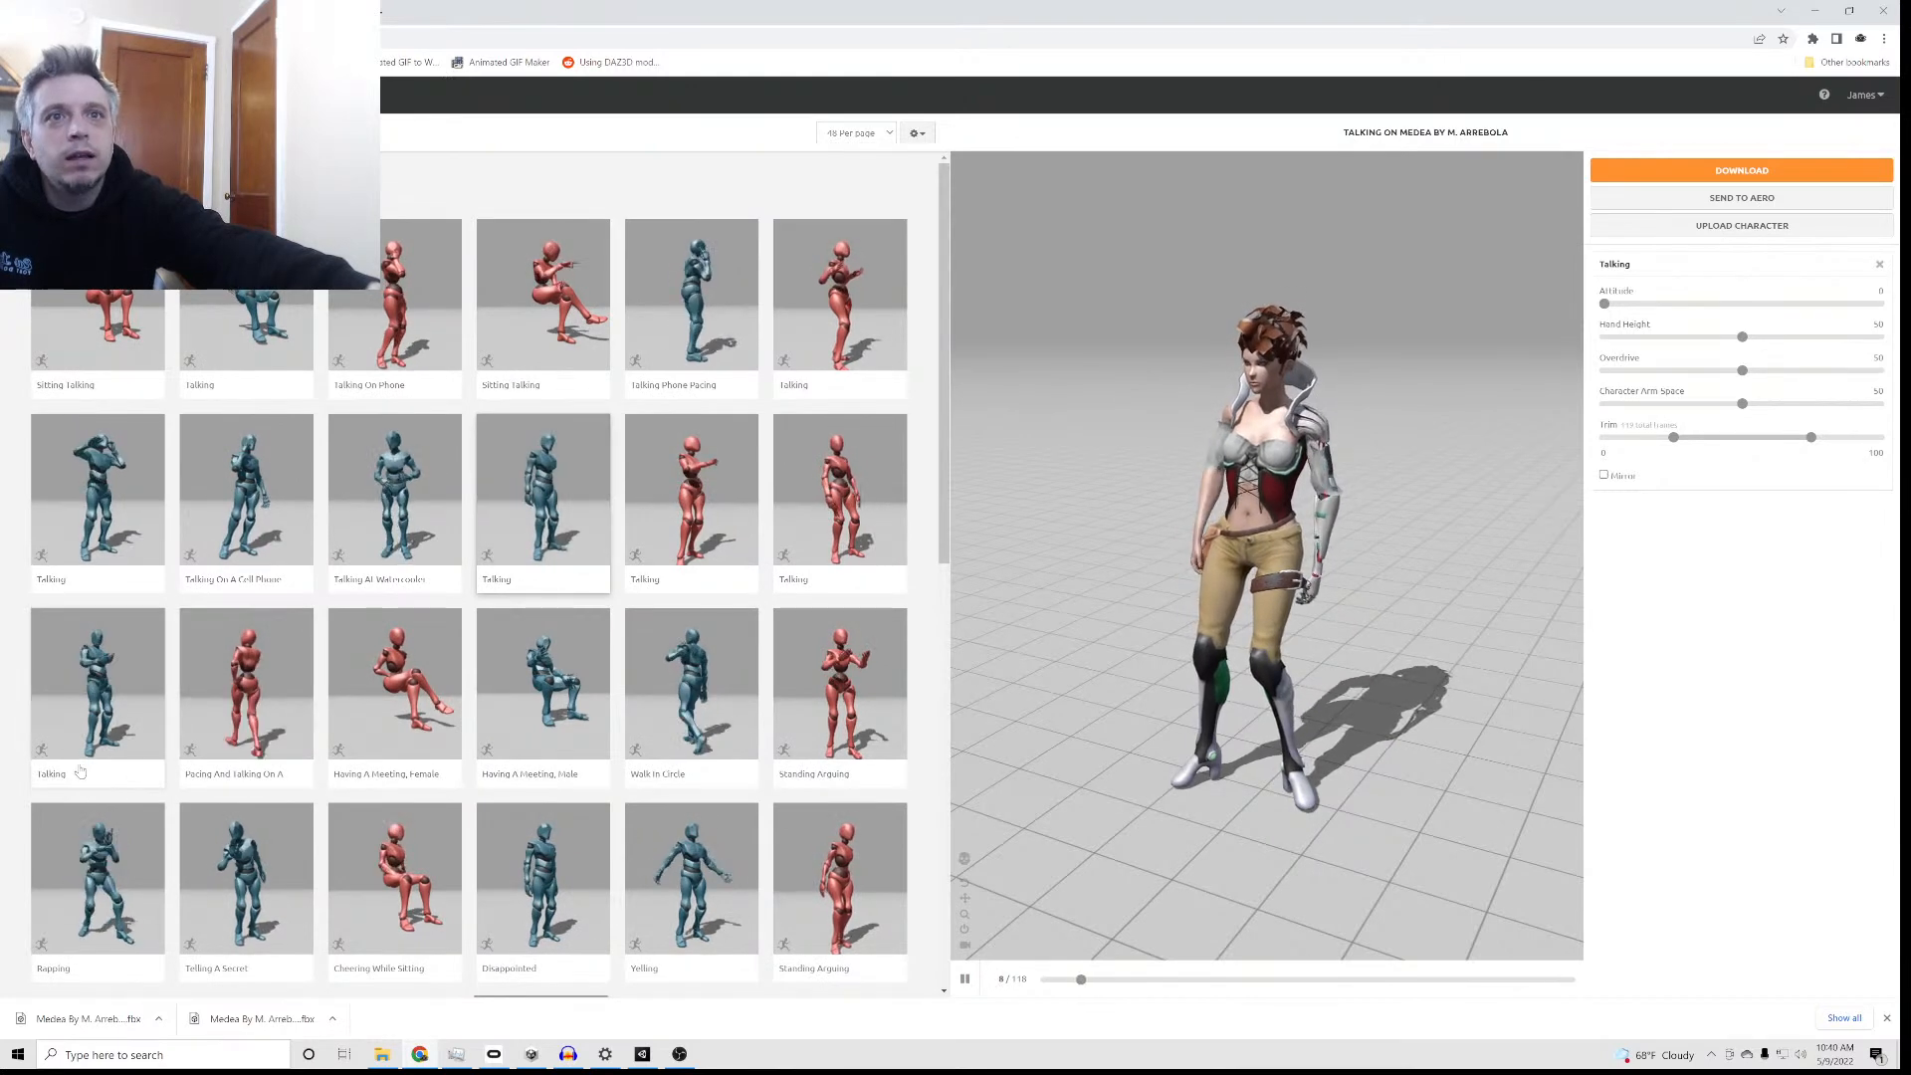
click(79, 699)
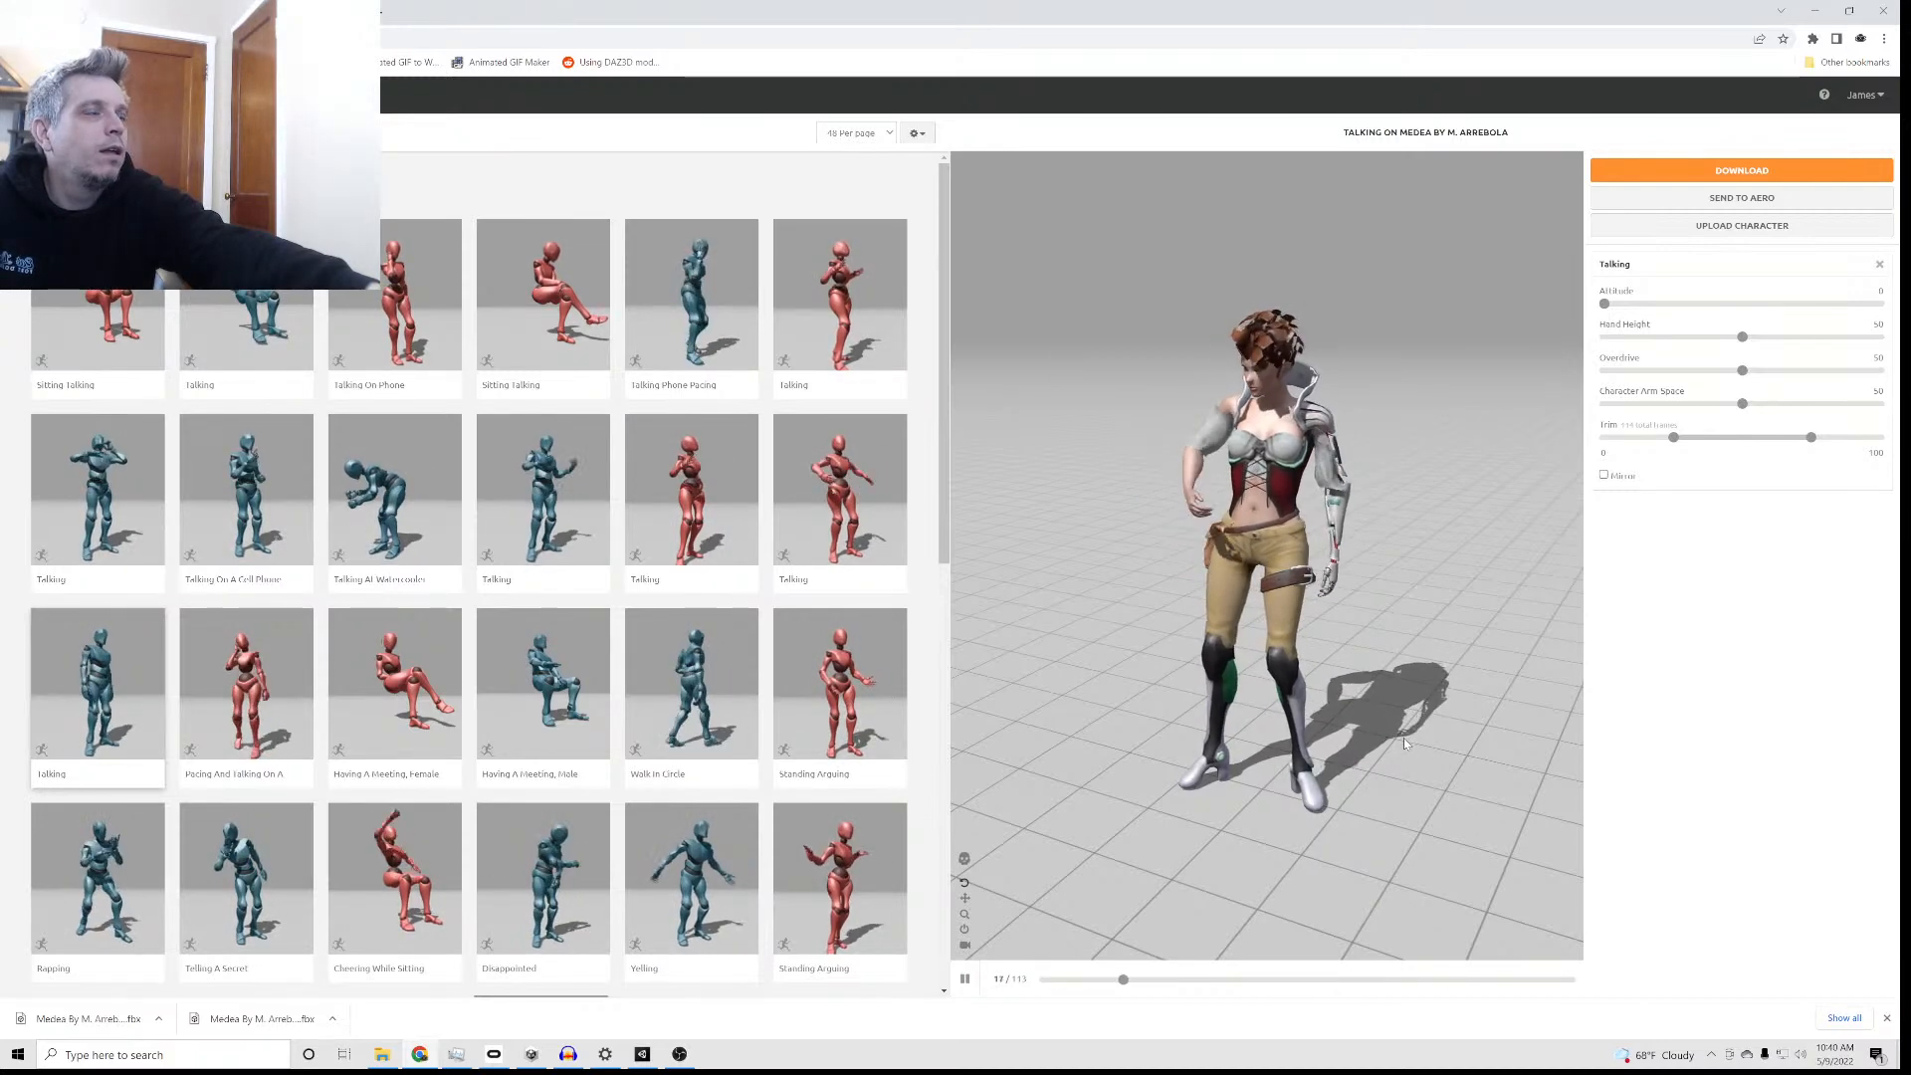
click(1737, 170)
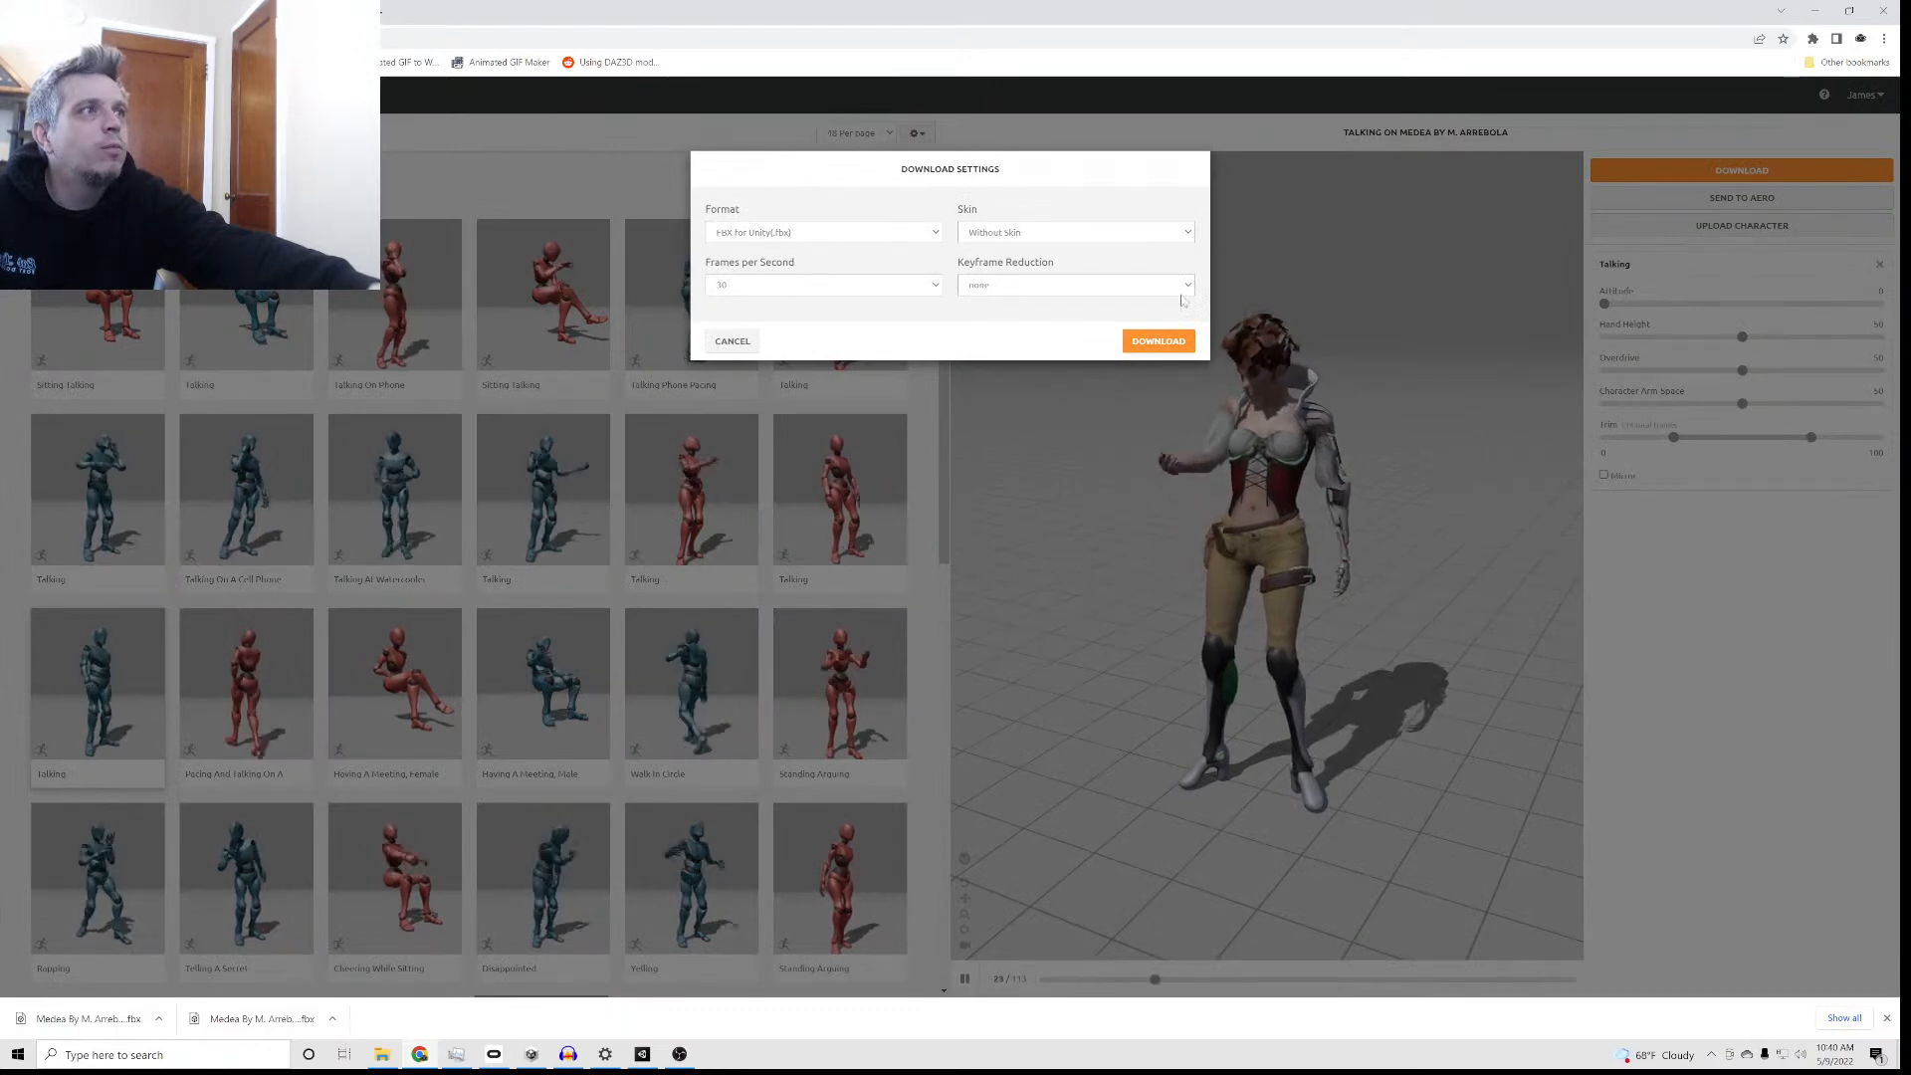
click(1158, 341)
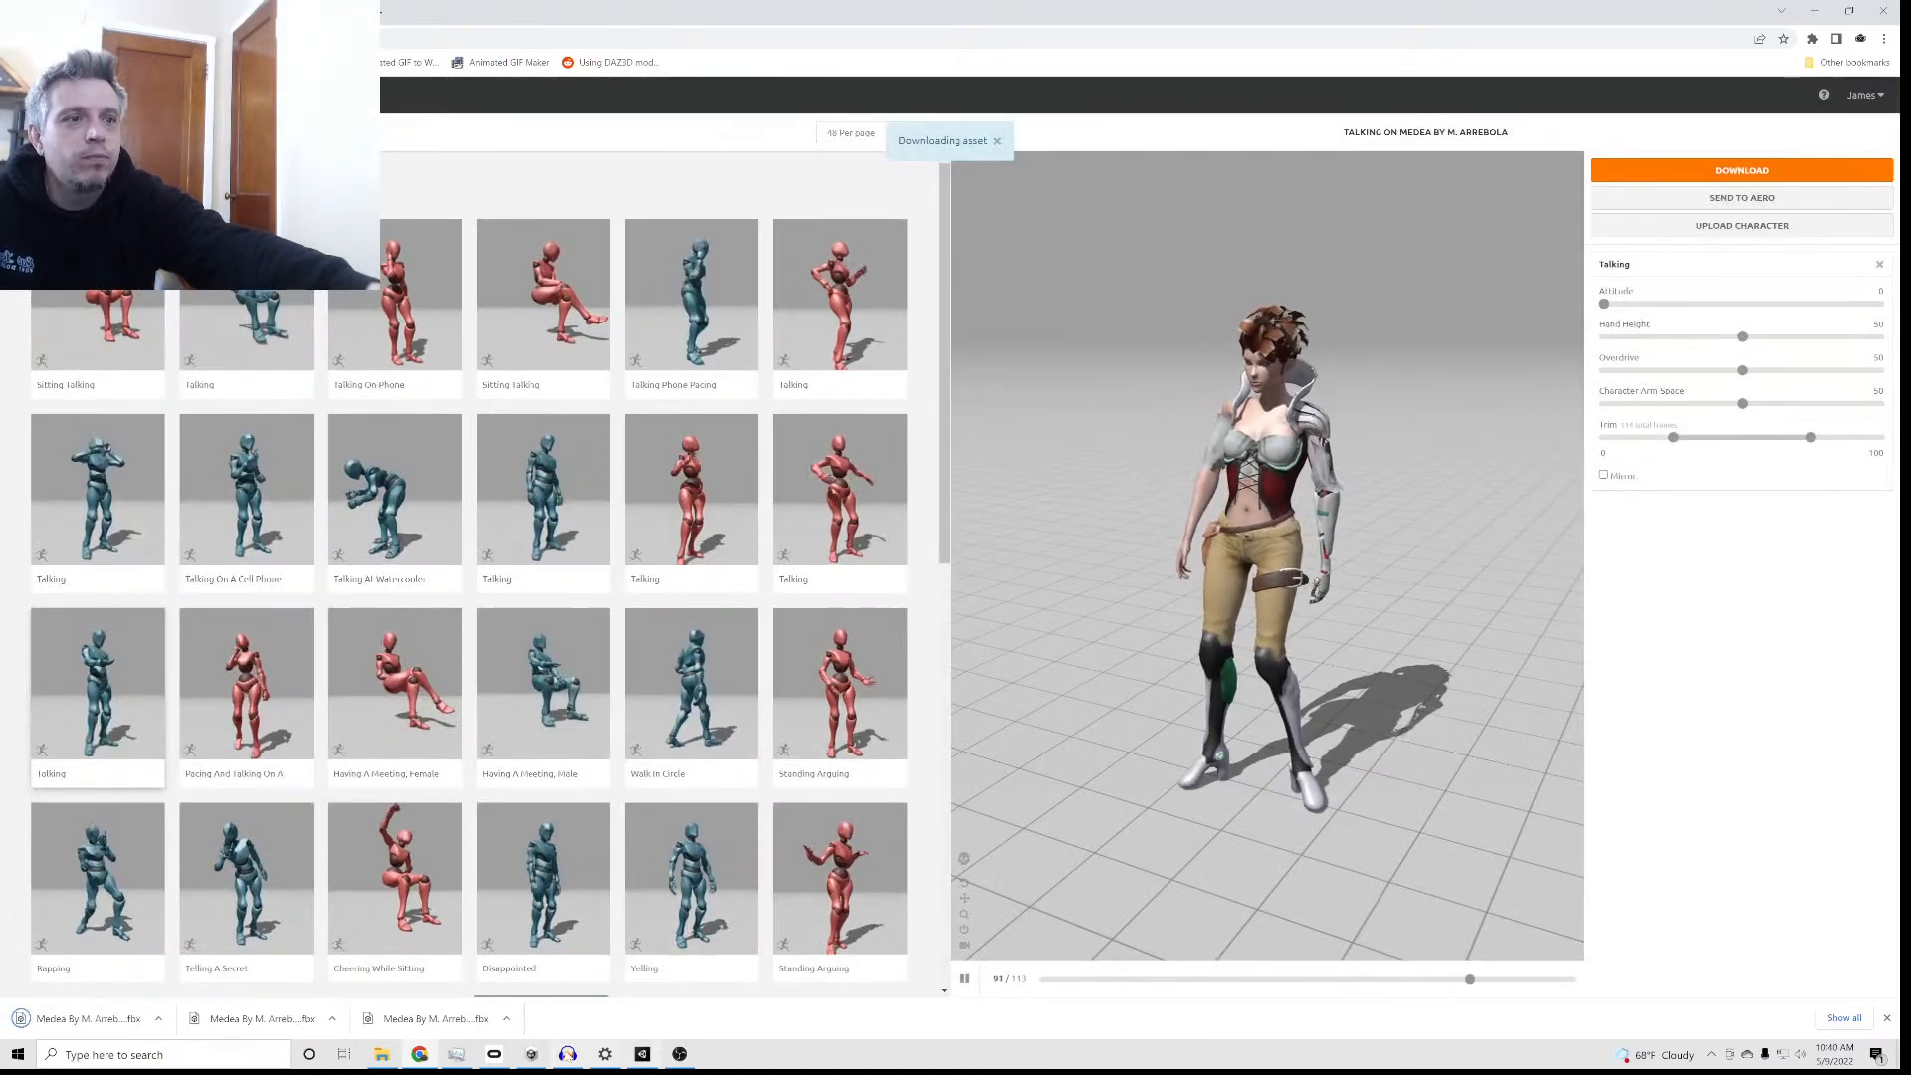
Step: Switch to Unity and rearrange the Animator graph, placing the unconnected grey state above Entry and aligning Entry and IdleShort over Angry Gesture
click(382, 1055)
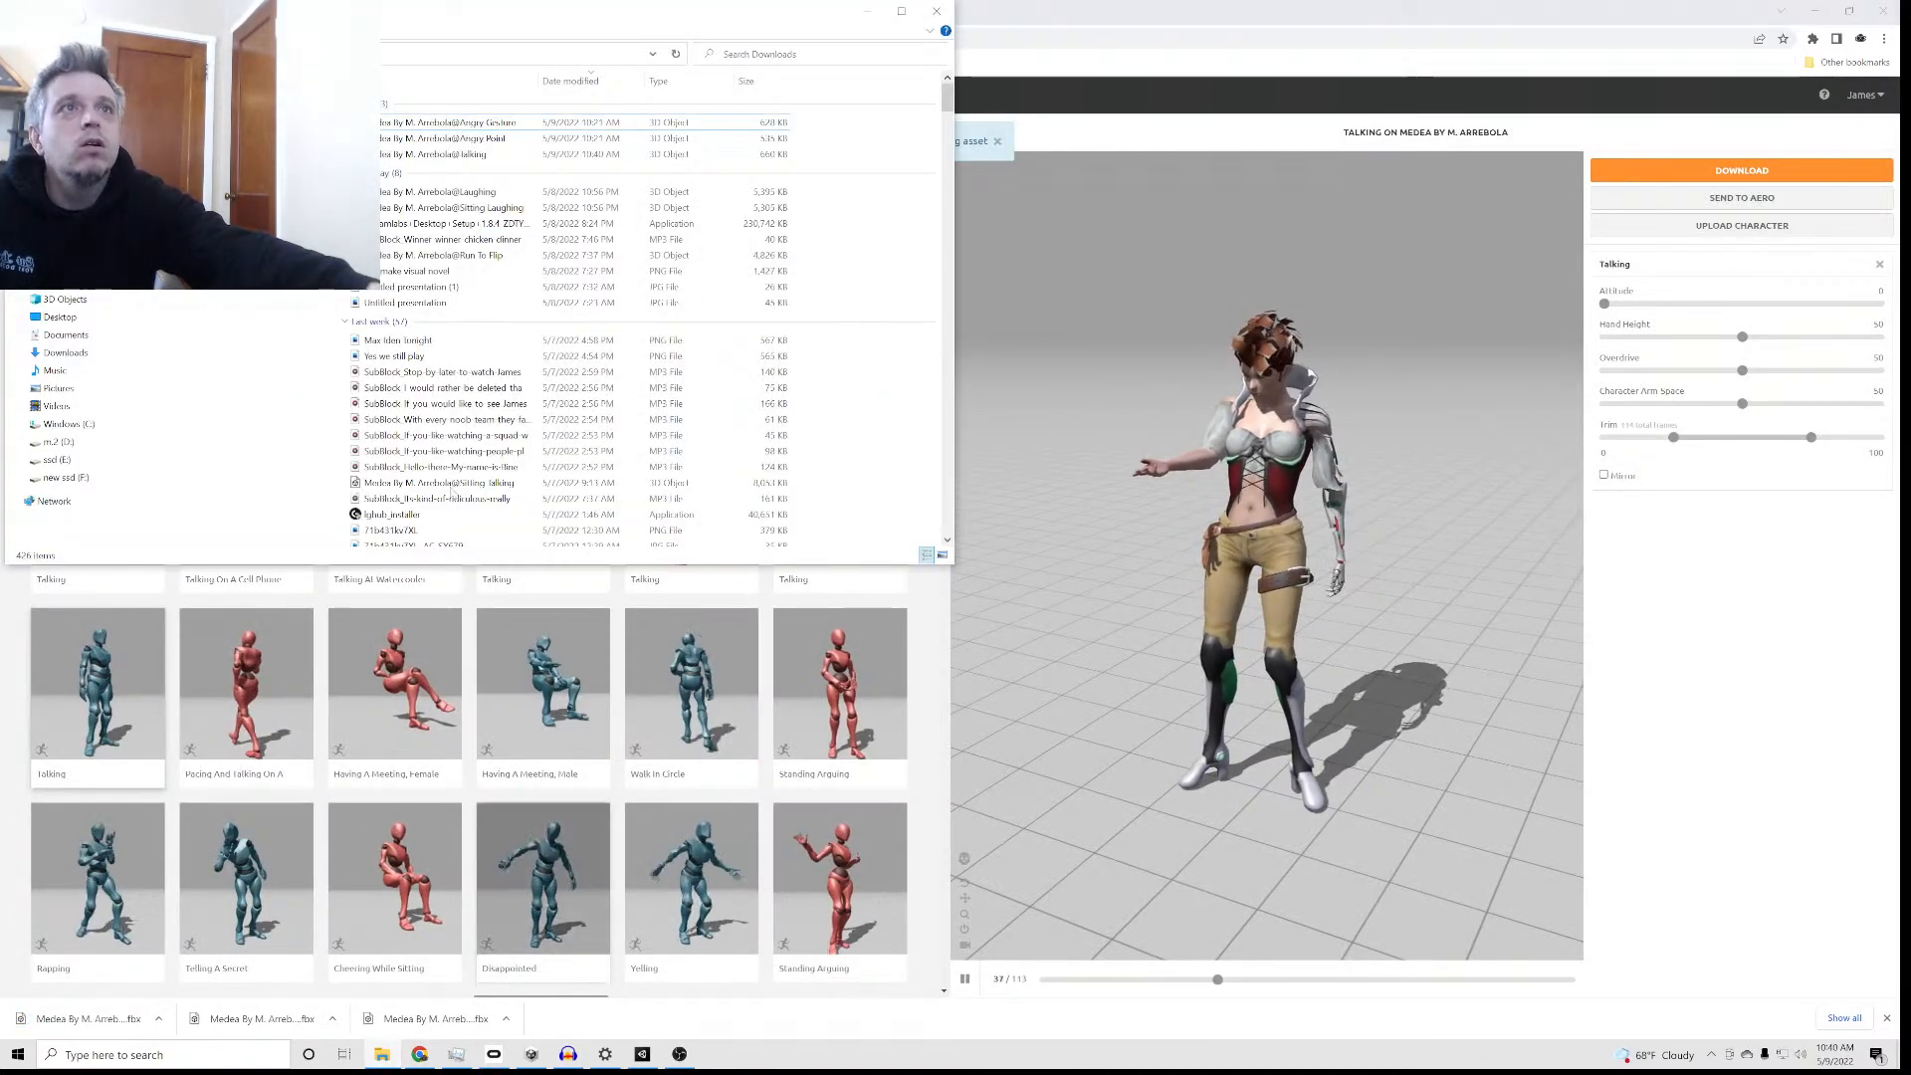
click(645, 1055)
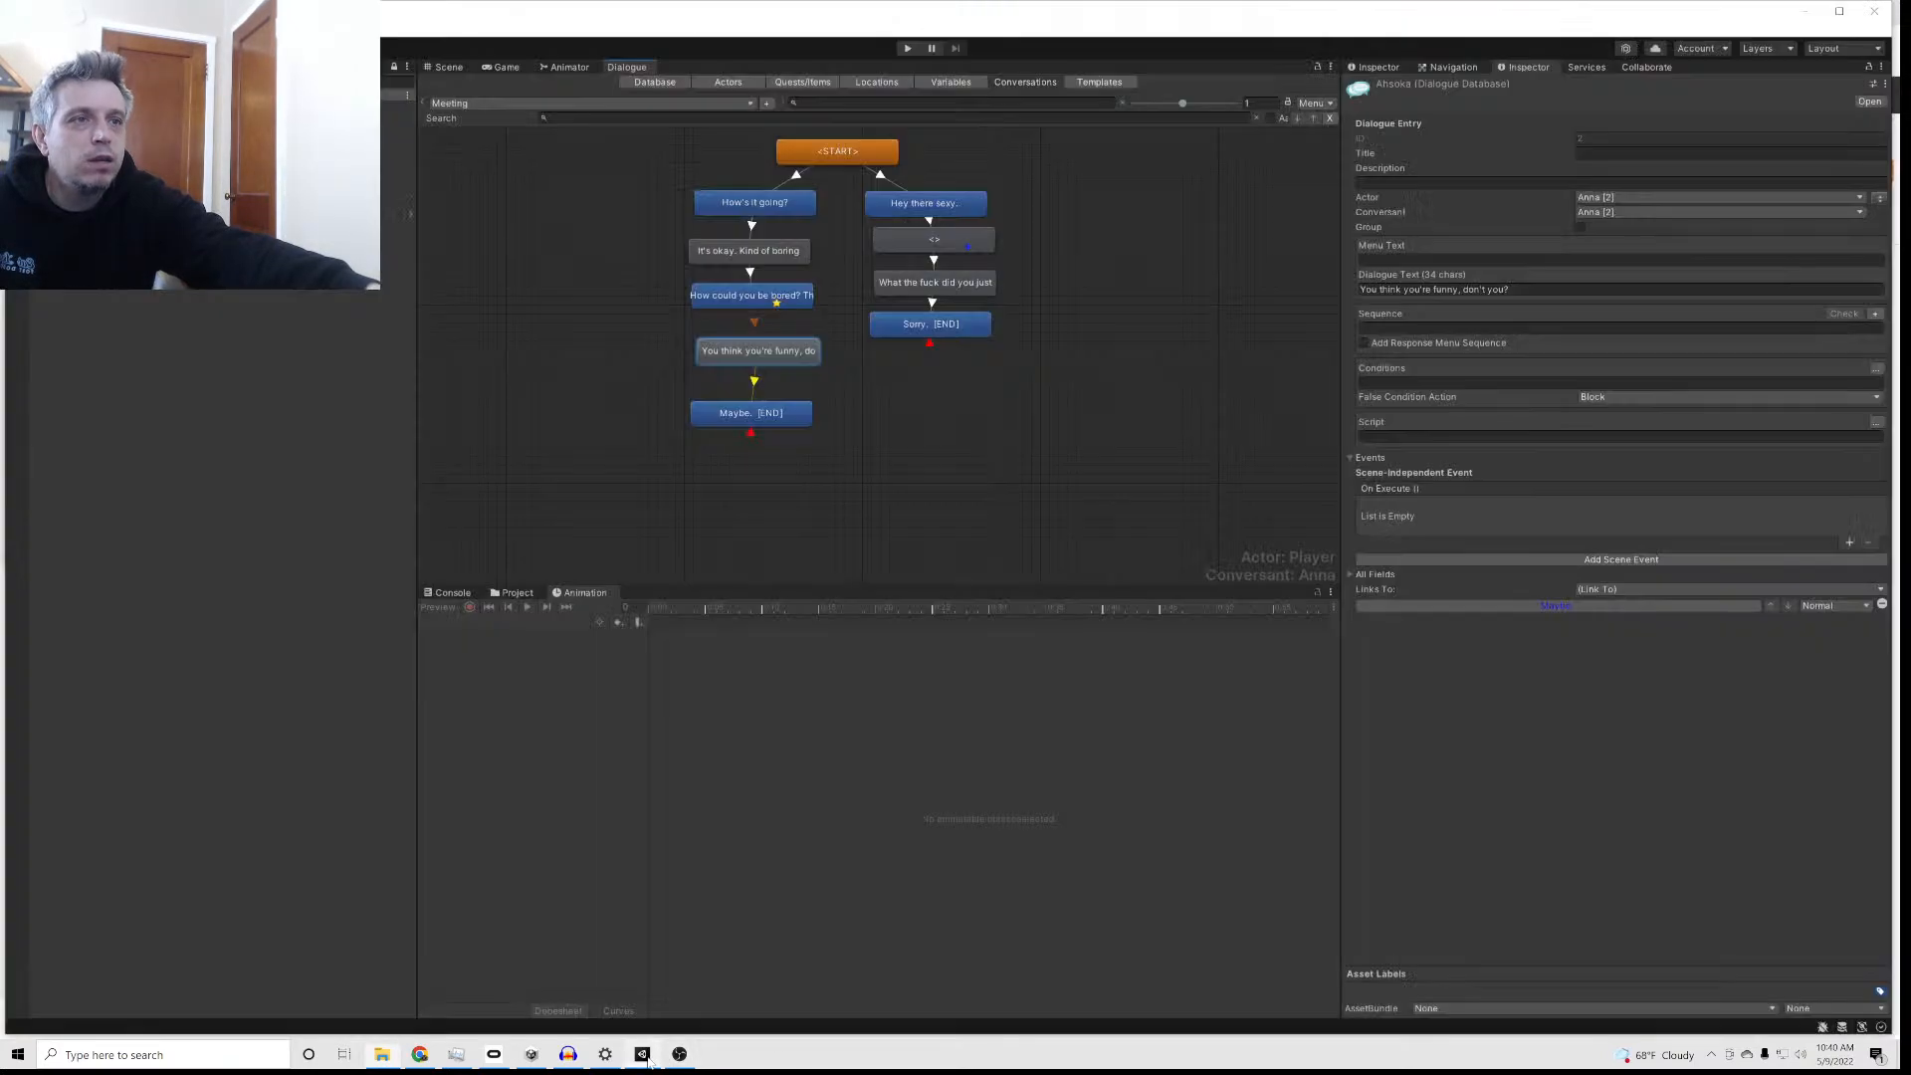
click(568, 67)
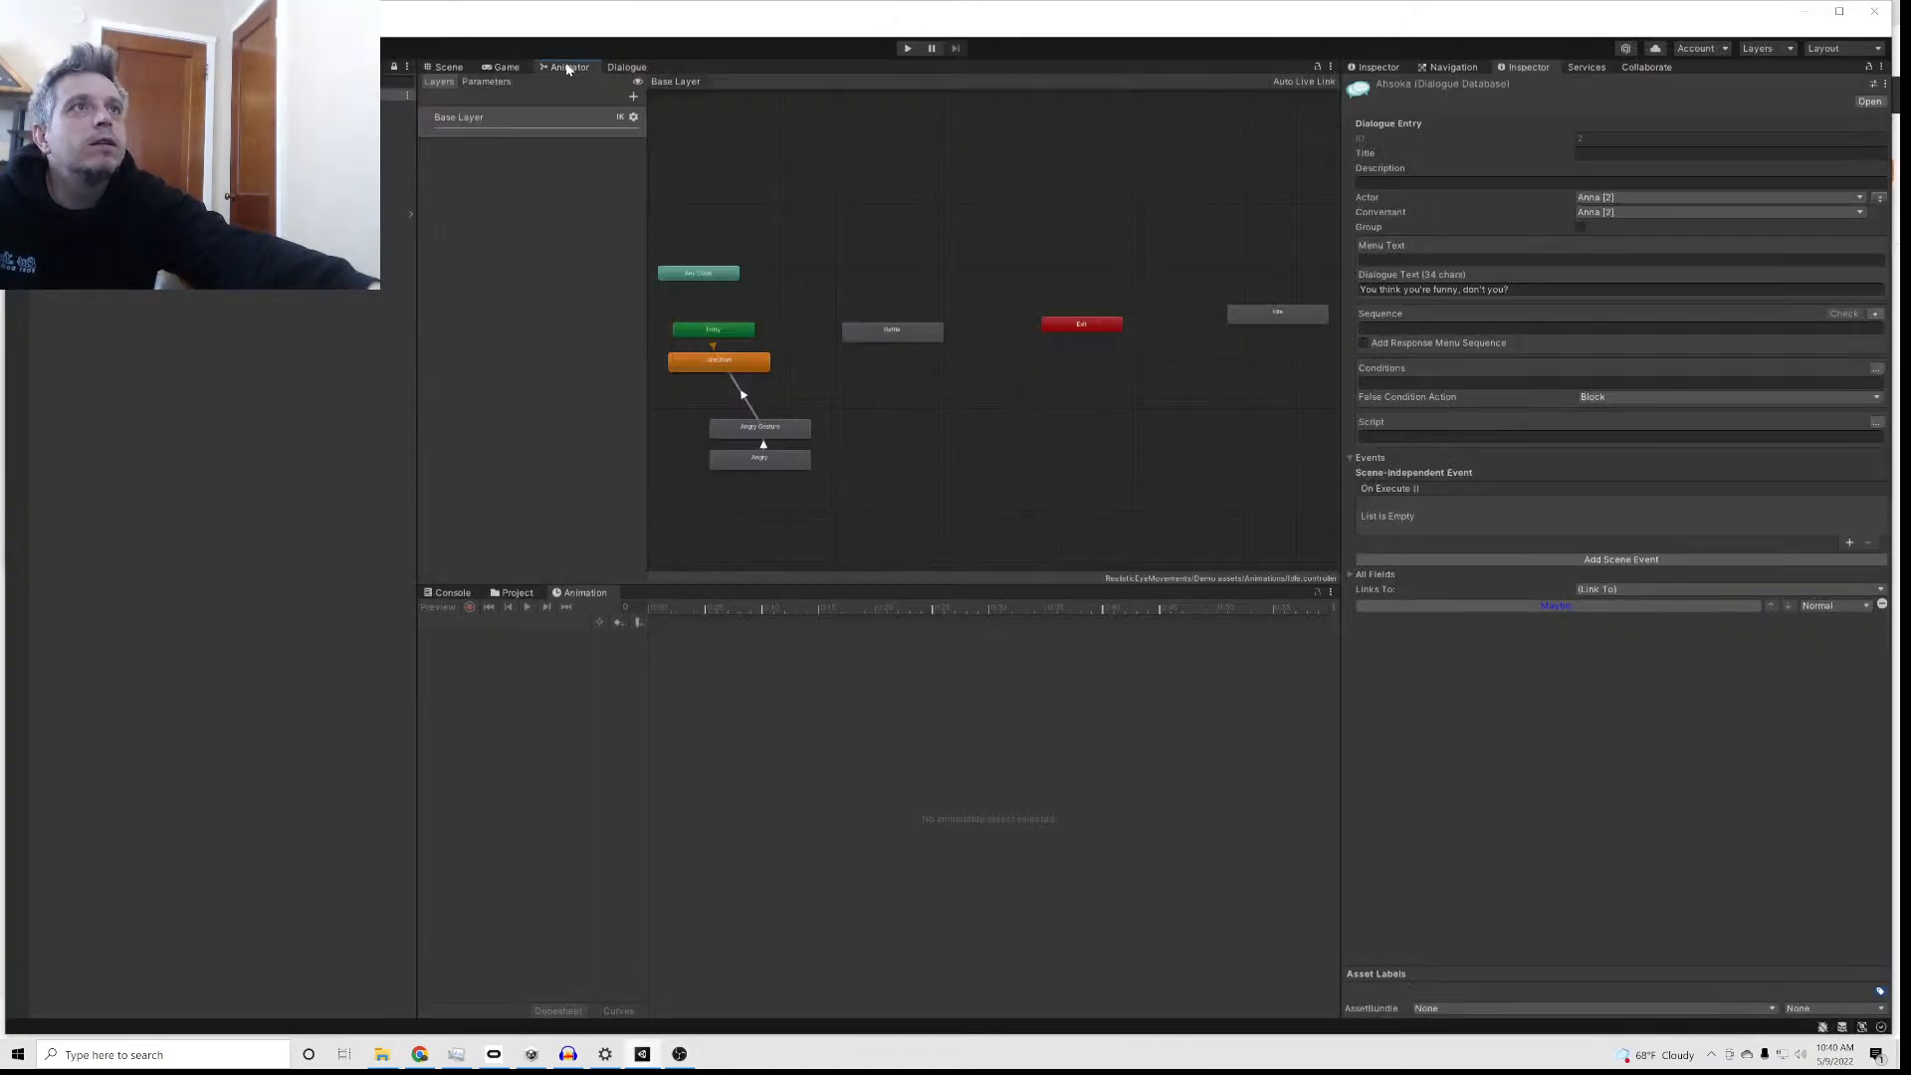
drag(859, 333, 787, 206)
drag(731, 360, 780, 322)
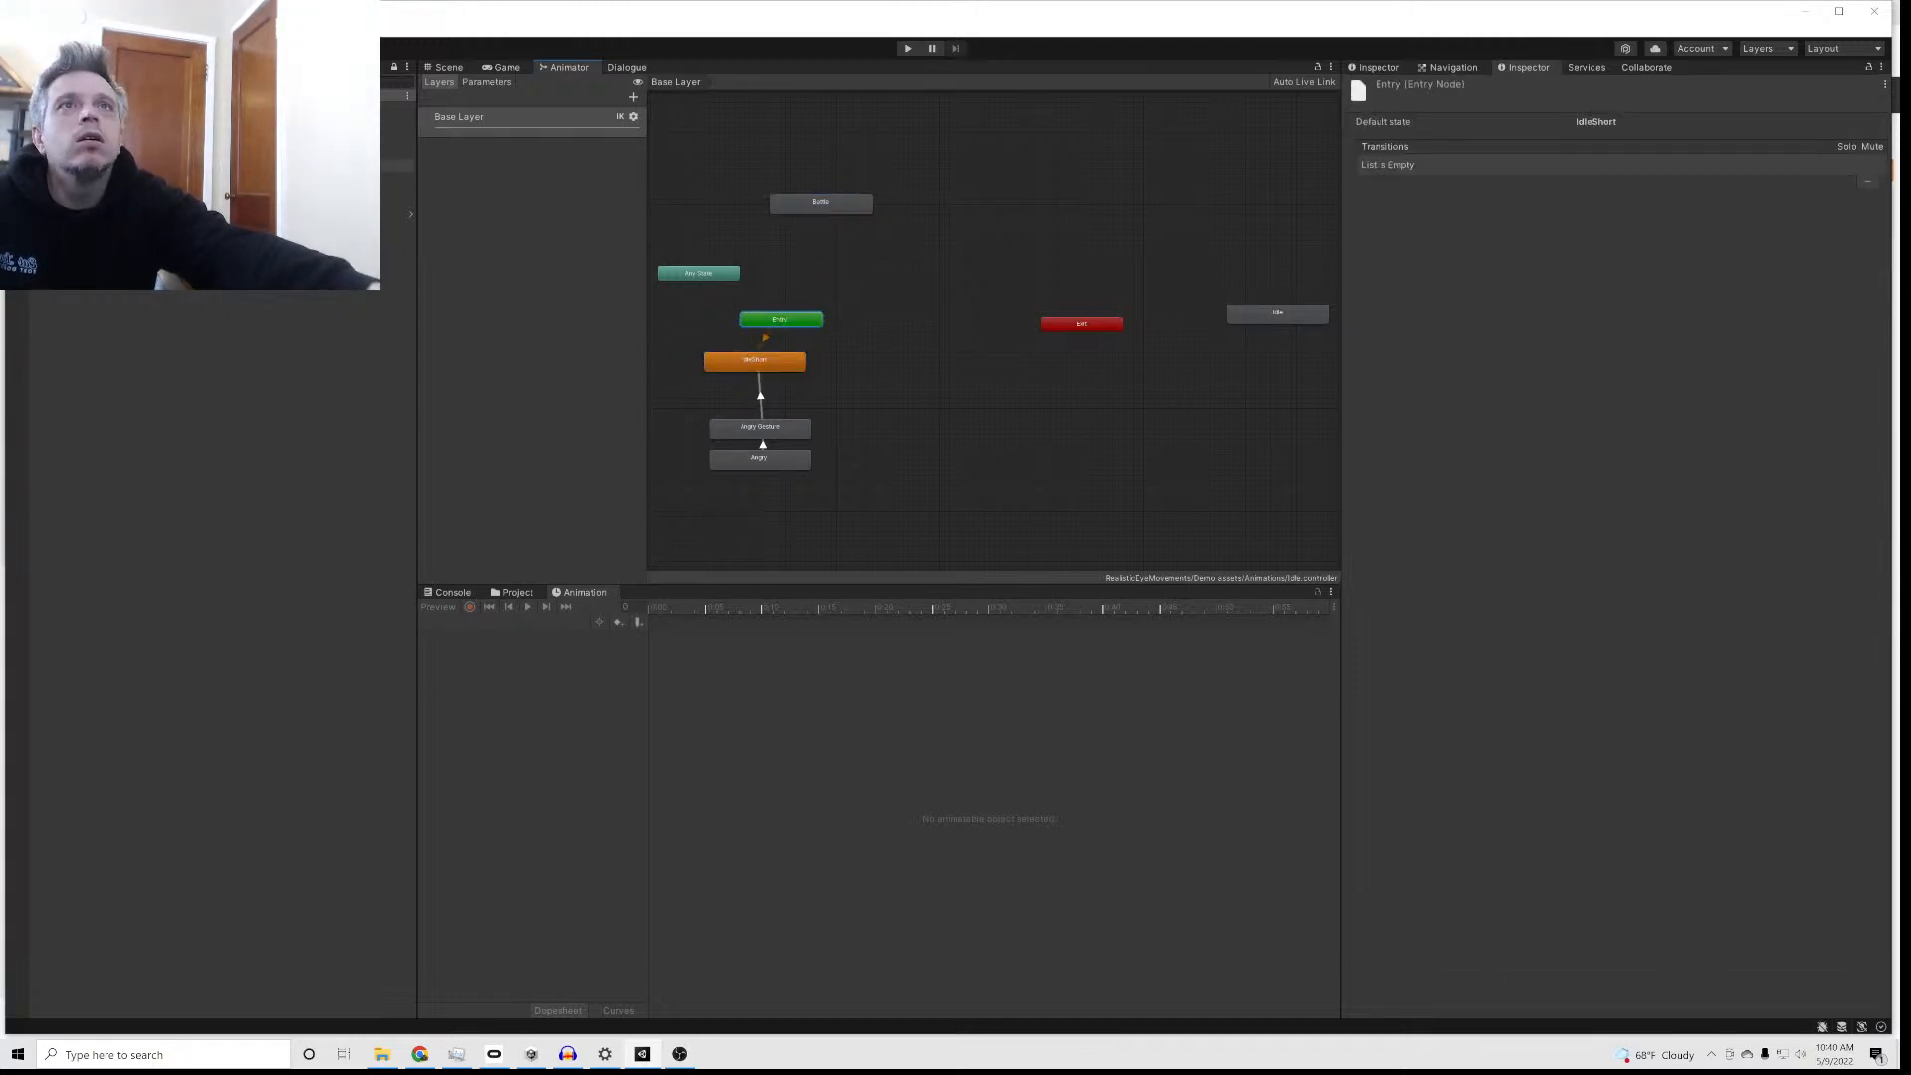
Step: Import the downloaded Medea Talking FBX from the Downloads folder into the project's Animations folder
click(516, 594)
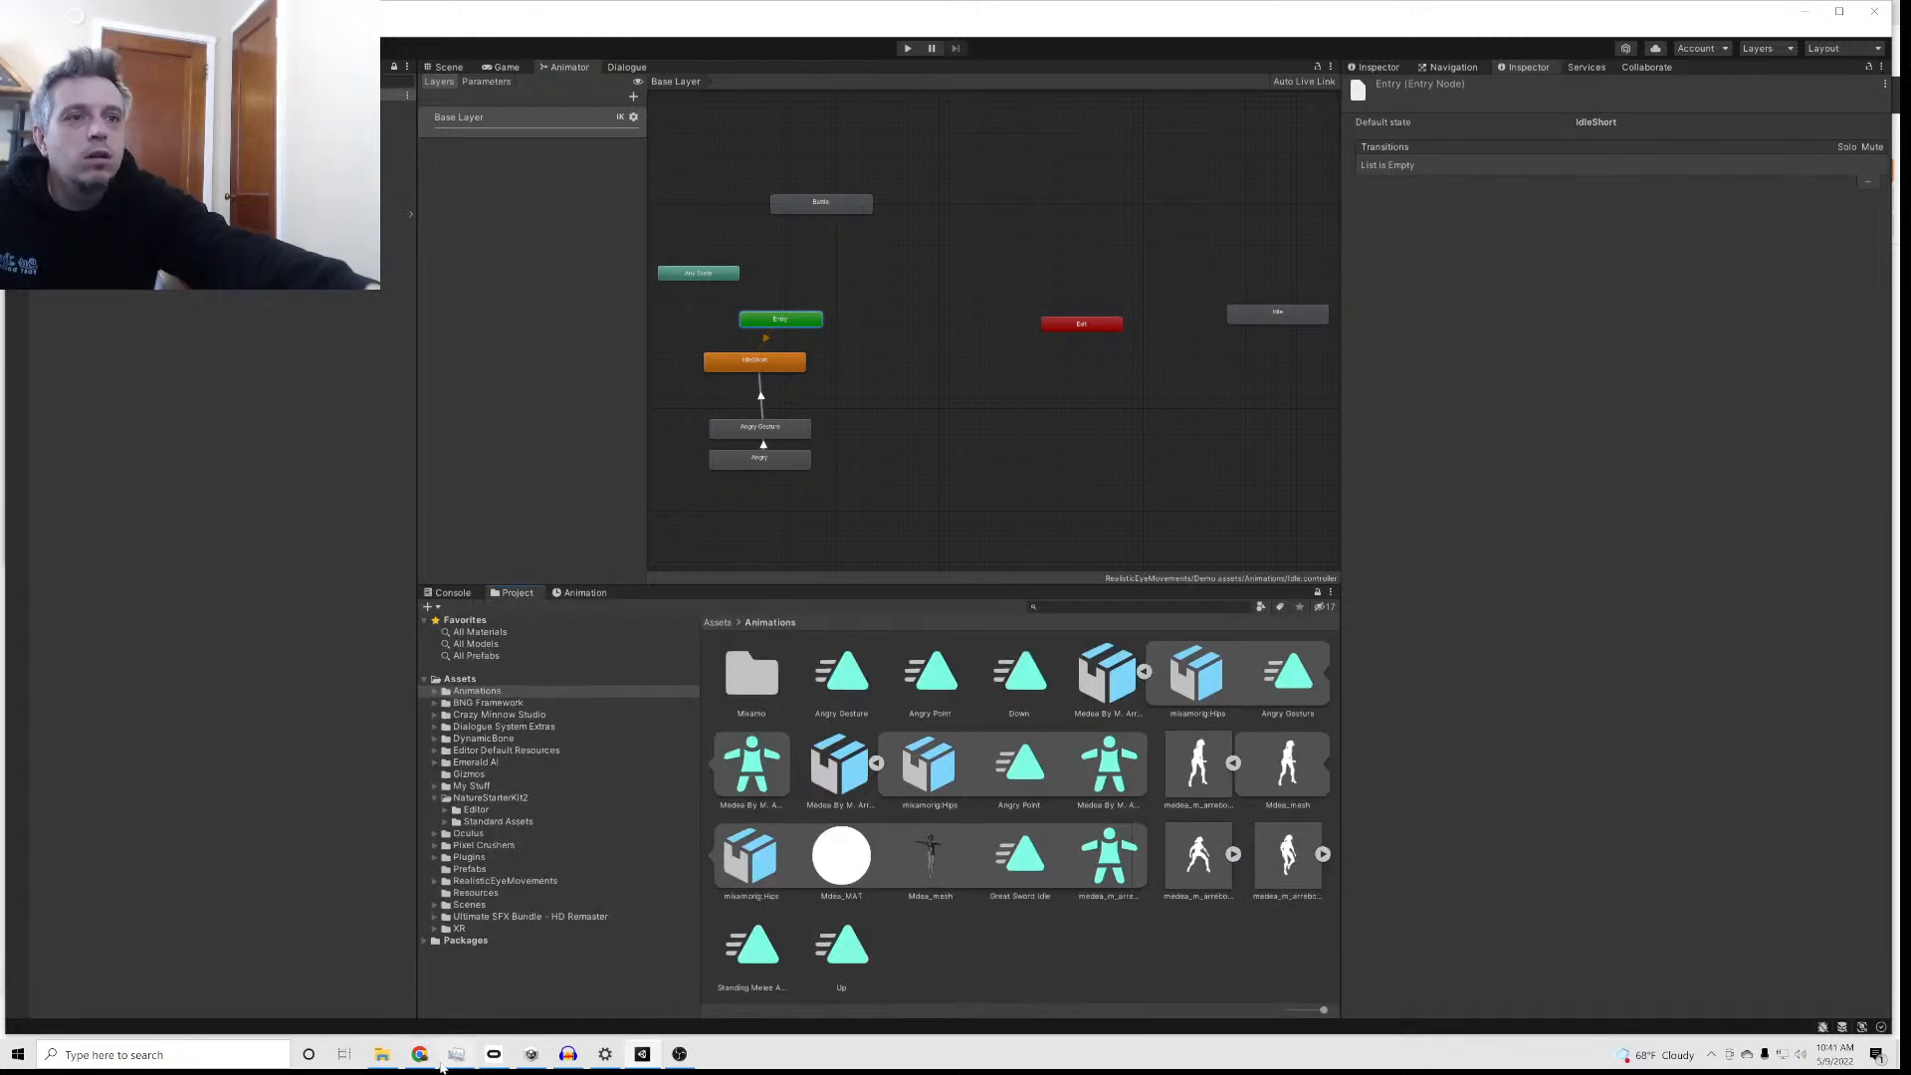
click(381, 1054)
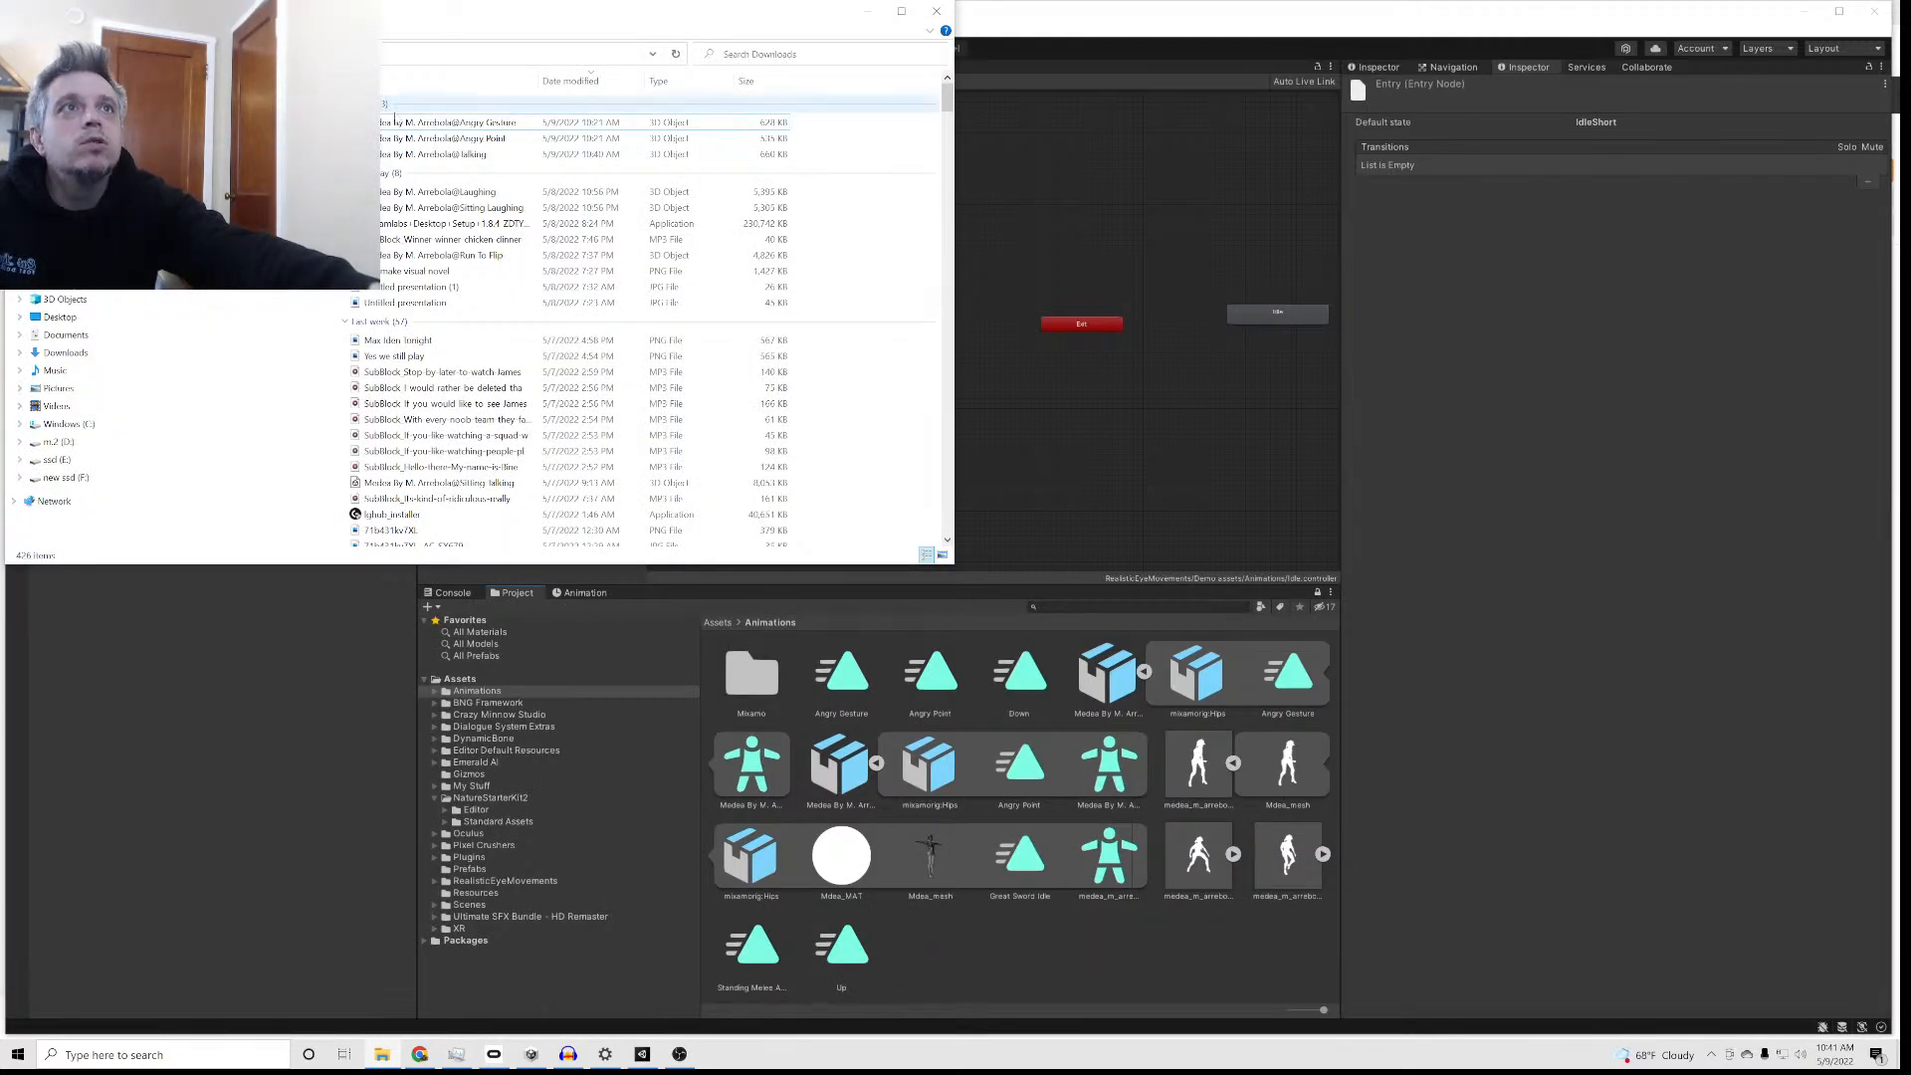
drag(421, 156, 941, 956)
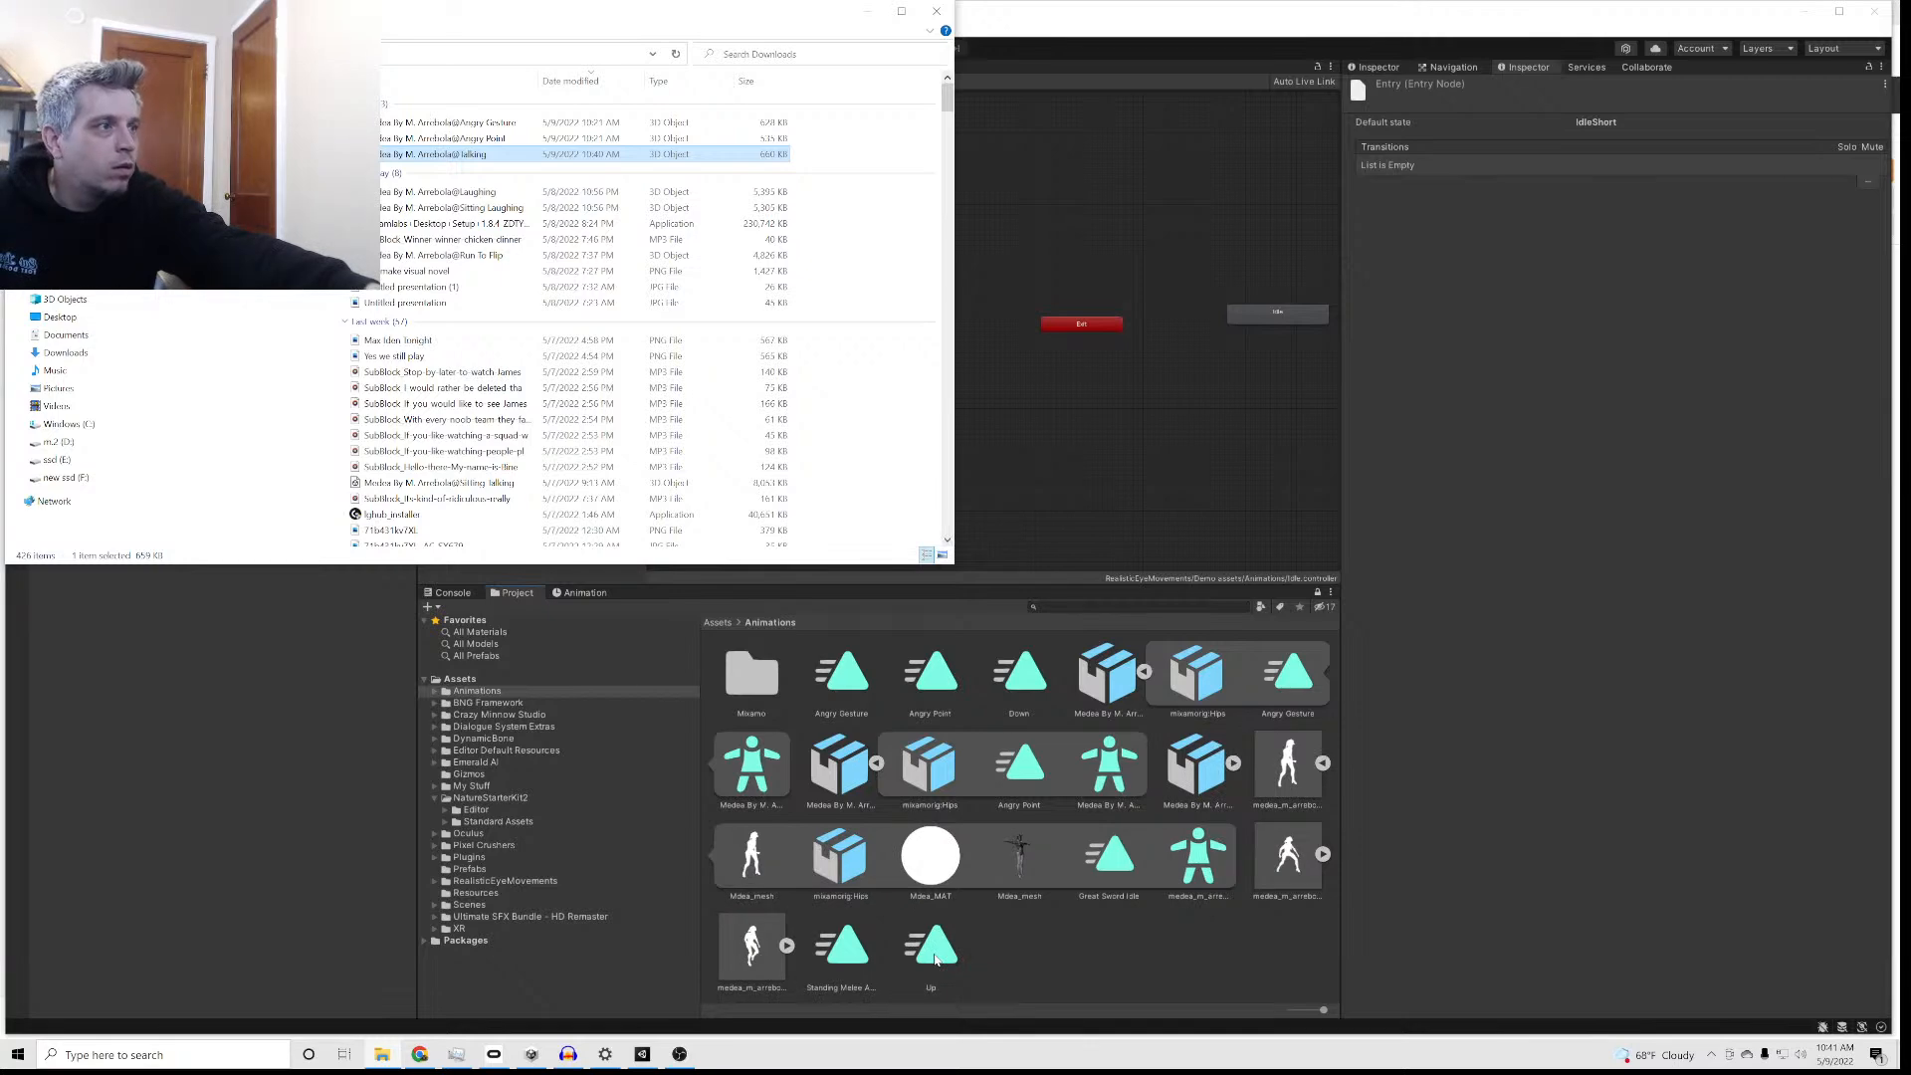
click(1141, 675)
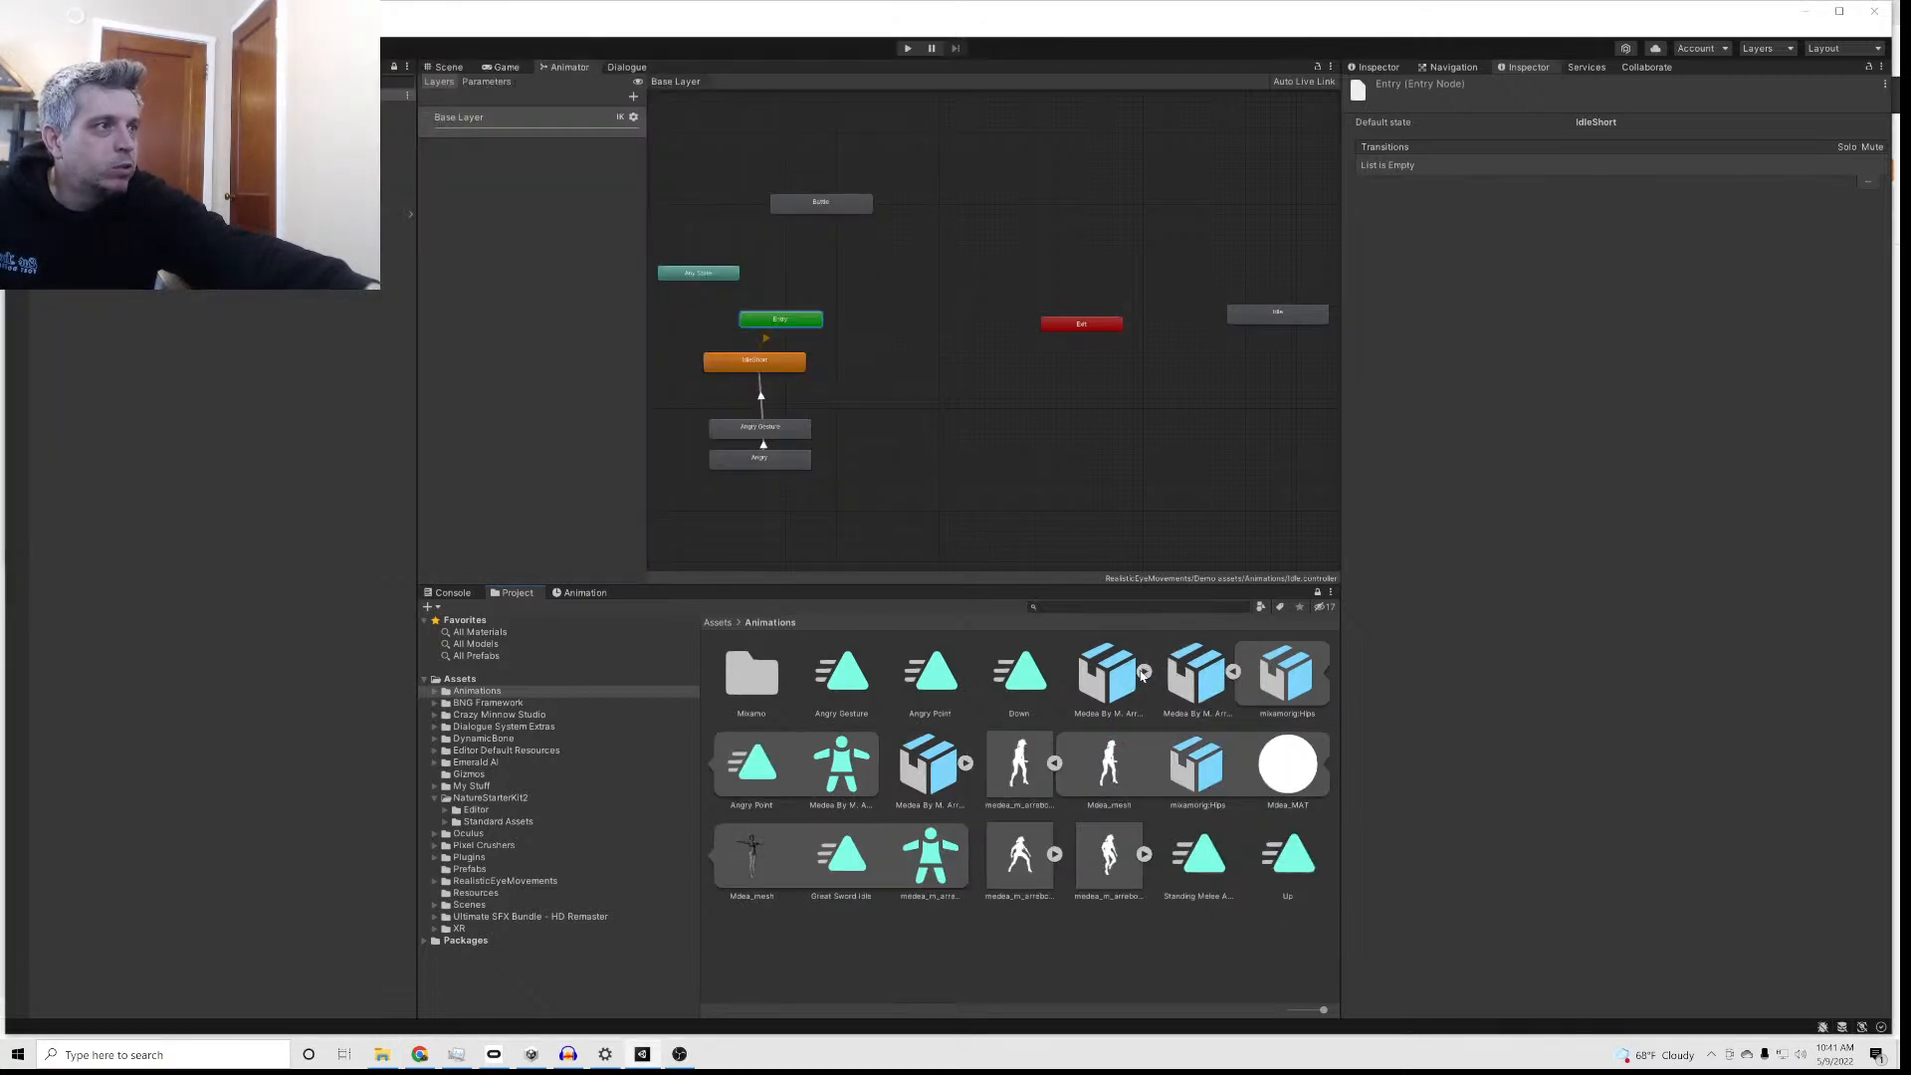
Step: Set the imported Talking model's rig animation type to Humanoid and apply the change
click(917, 771)
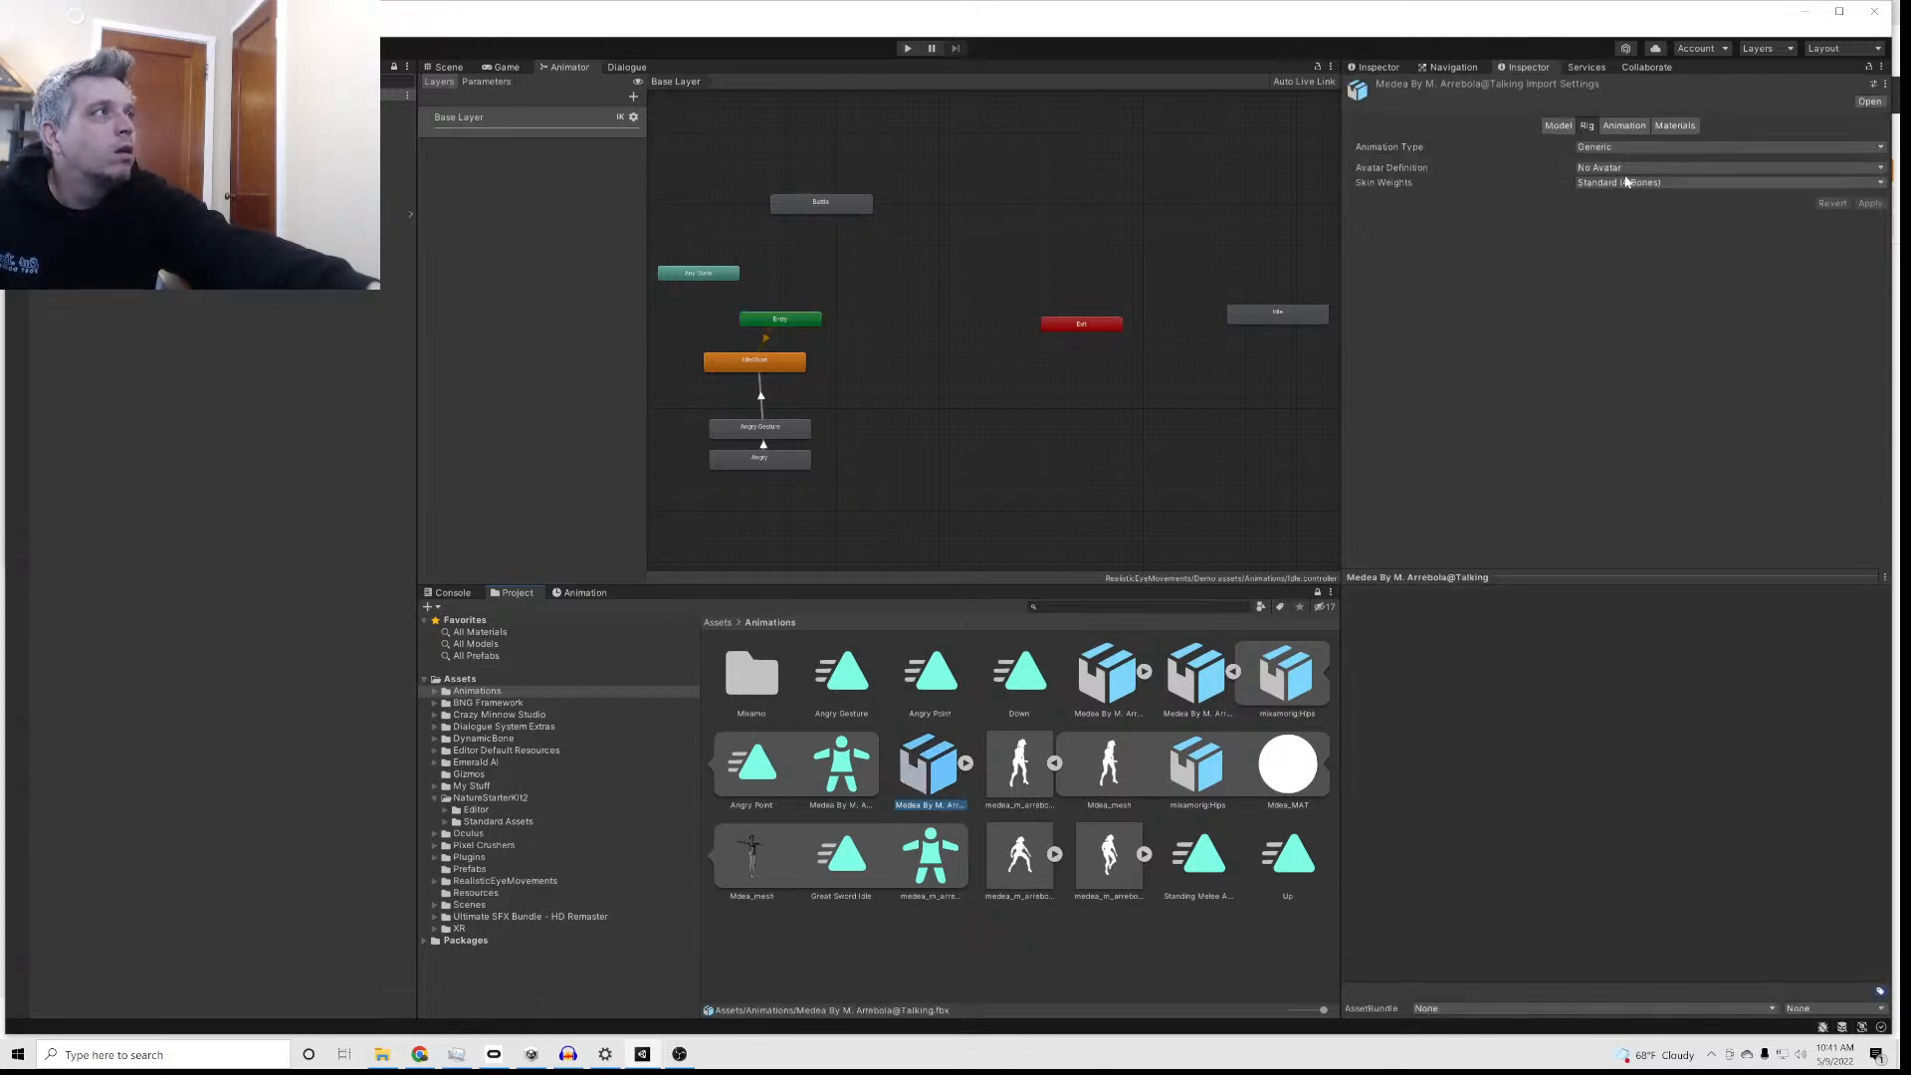
click(1599, 149)
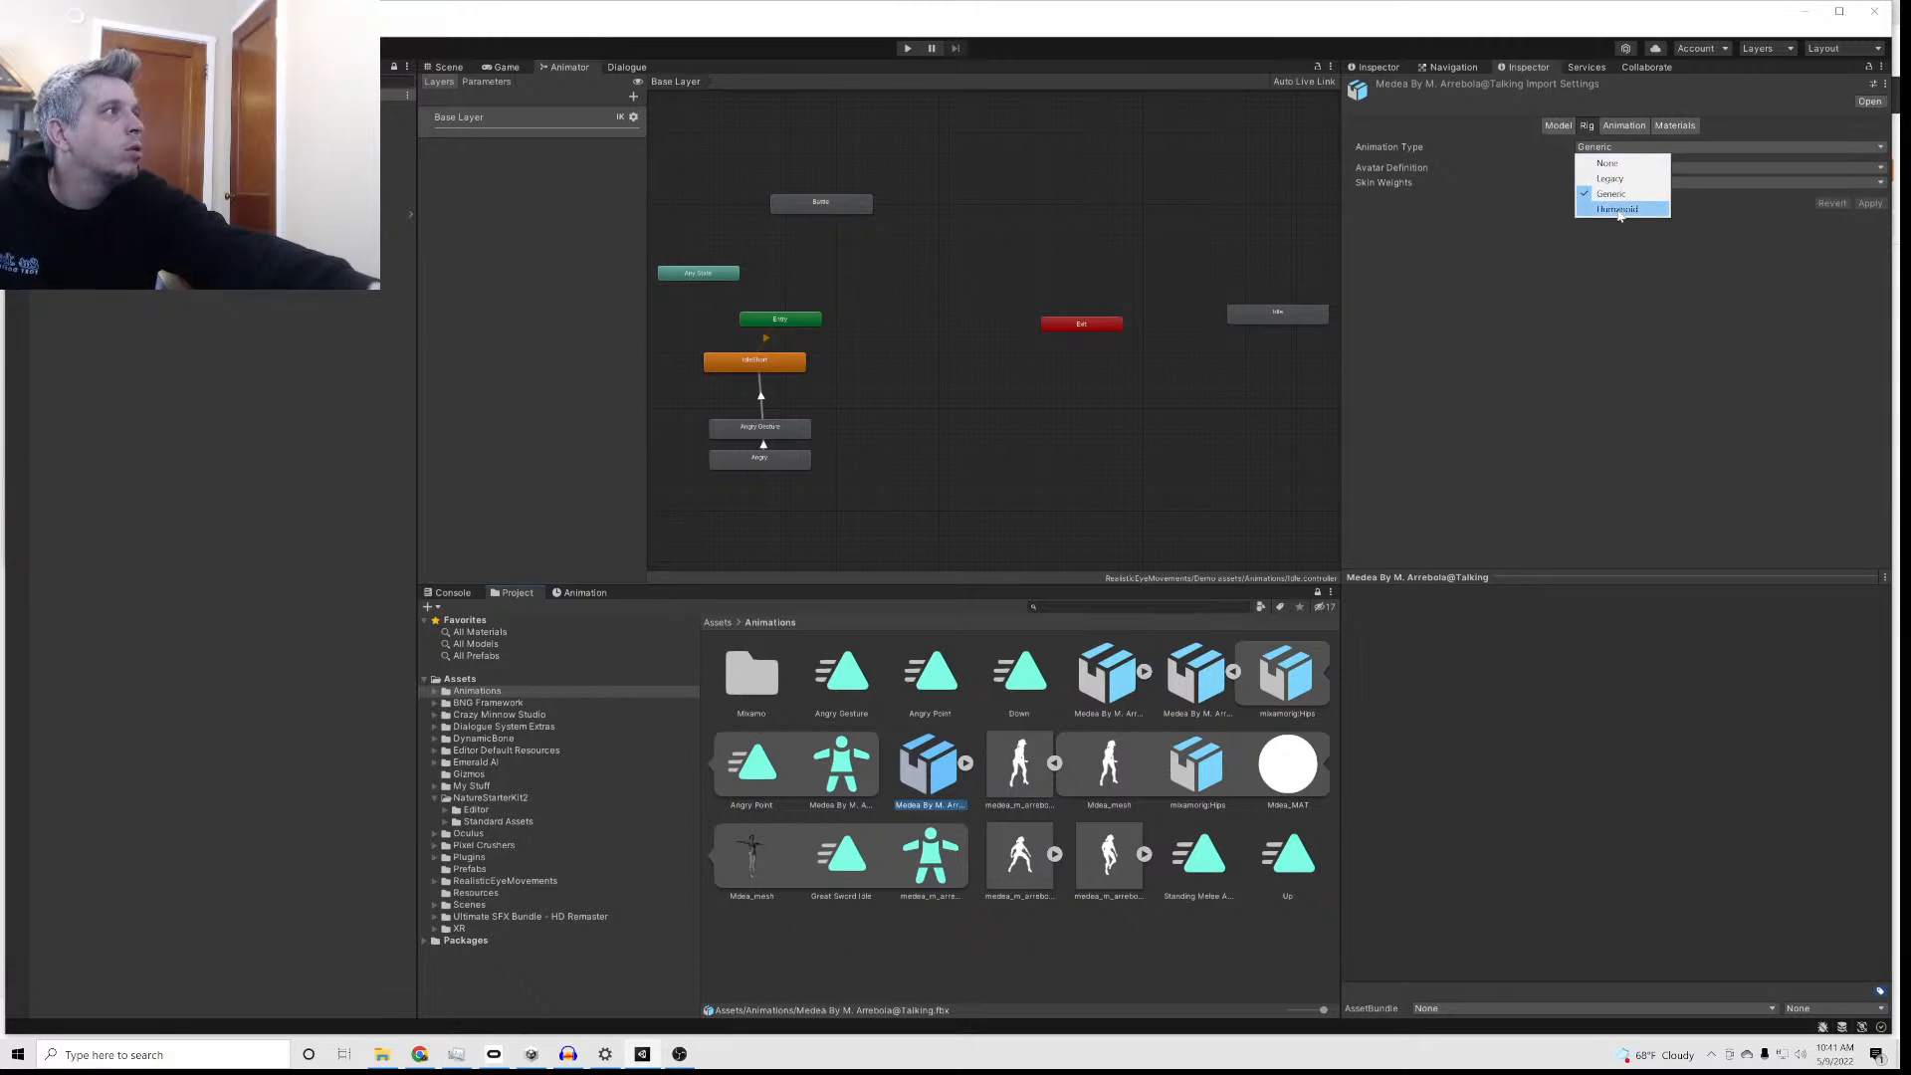
click(1620, 209)
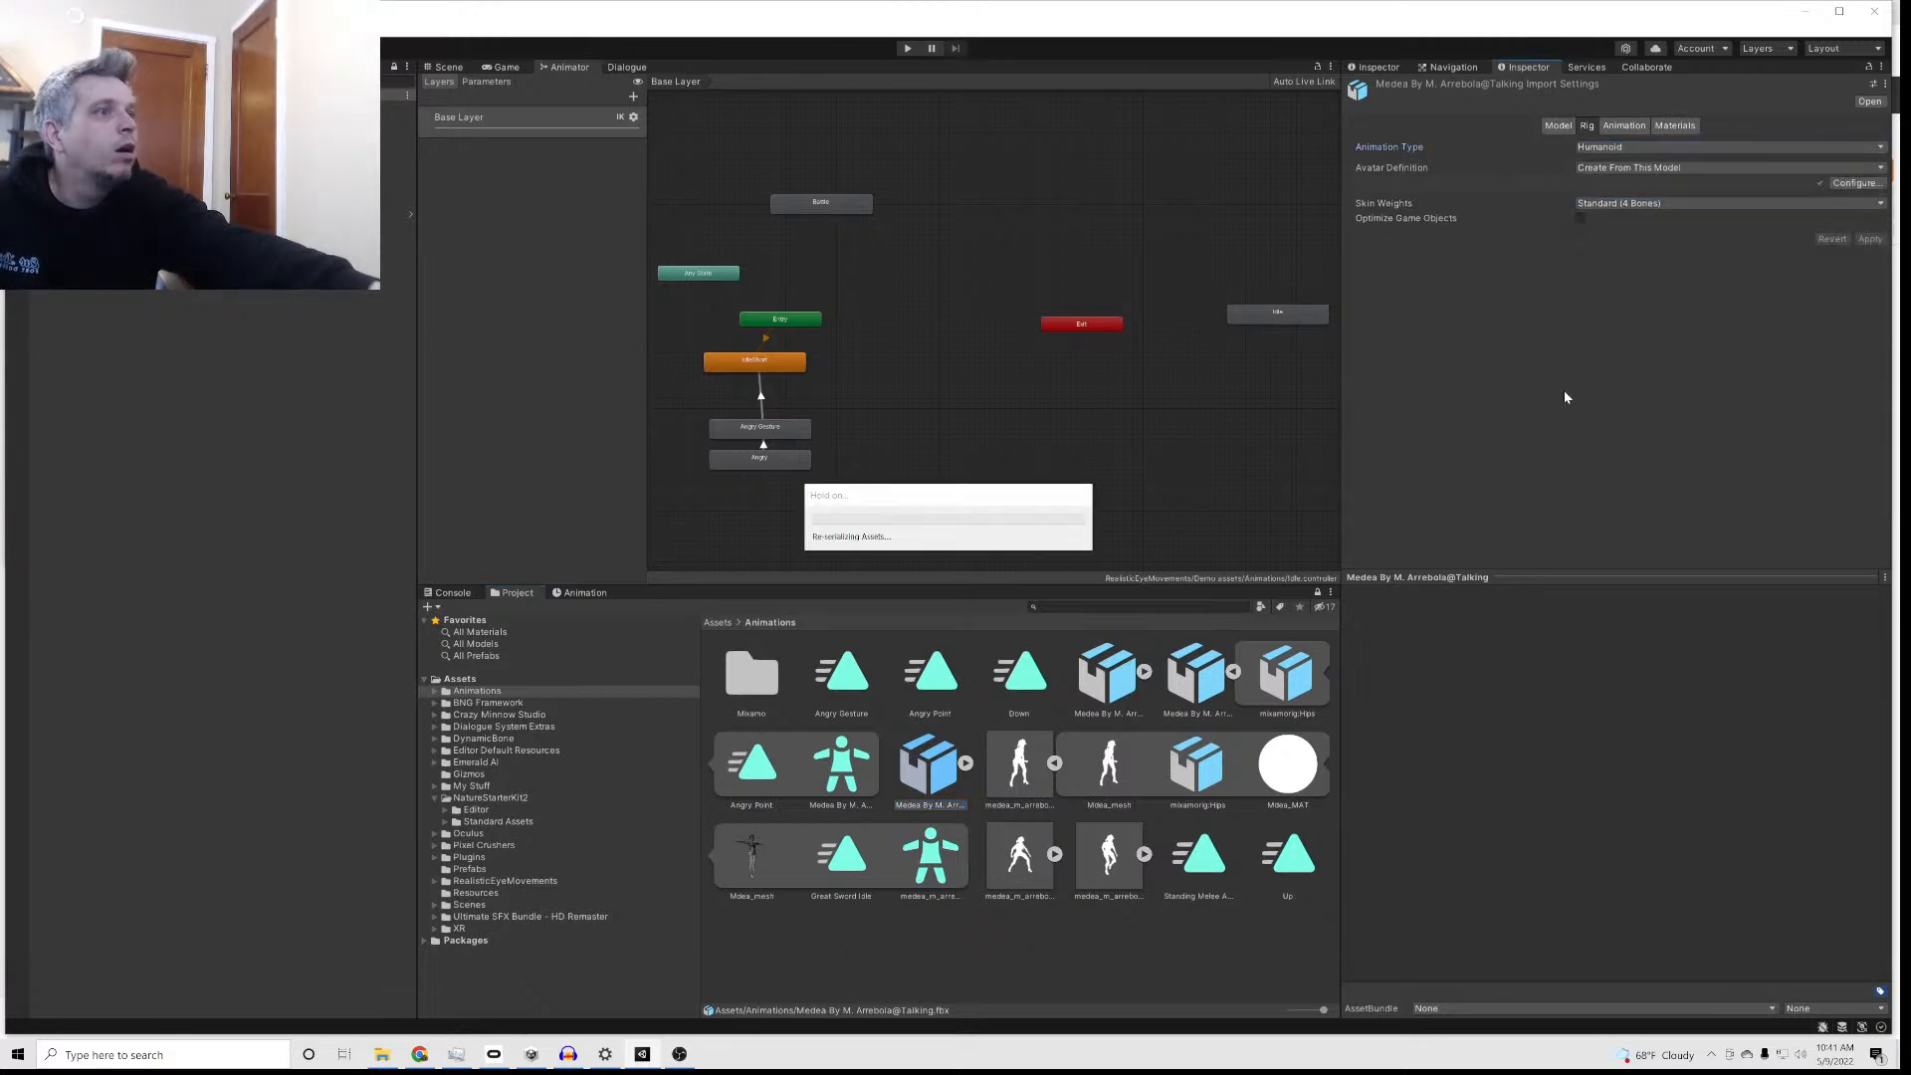
Step: Try to move the Talking clip from its imported model into the Mixamo folder
click(1111, 768)
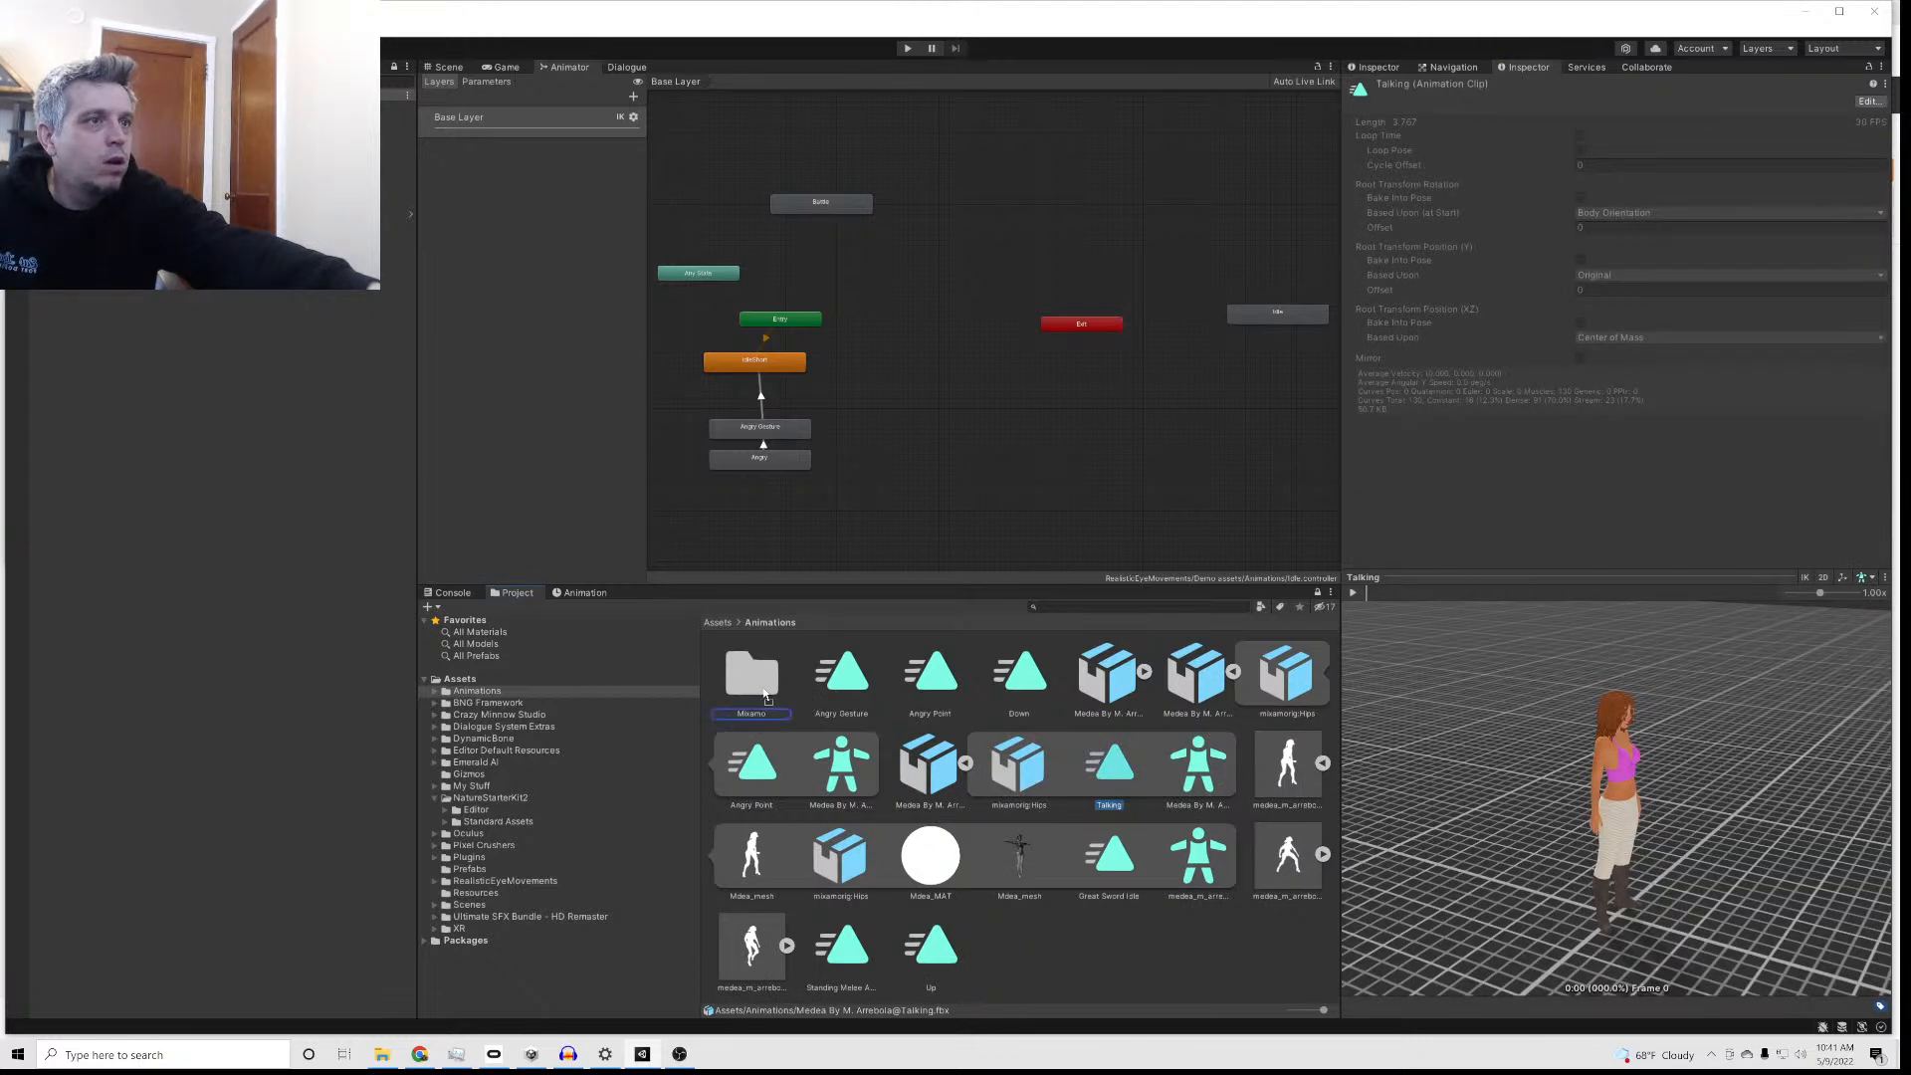
double_click(754, 677)
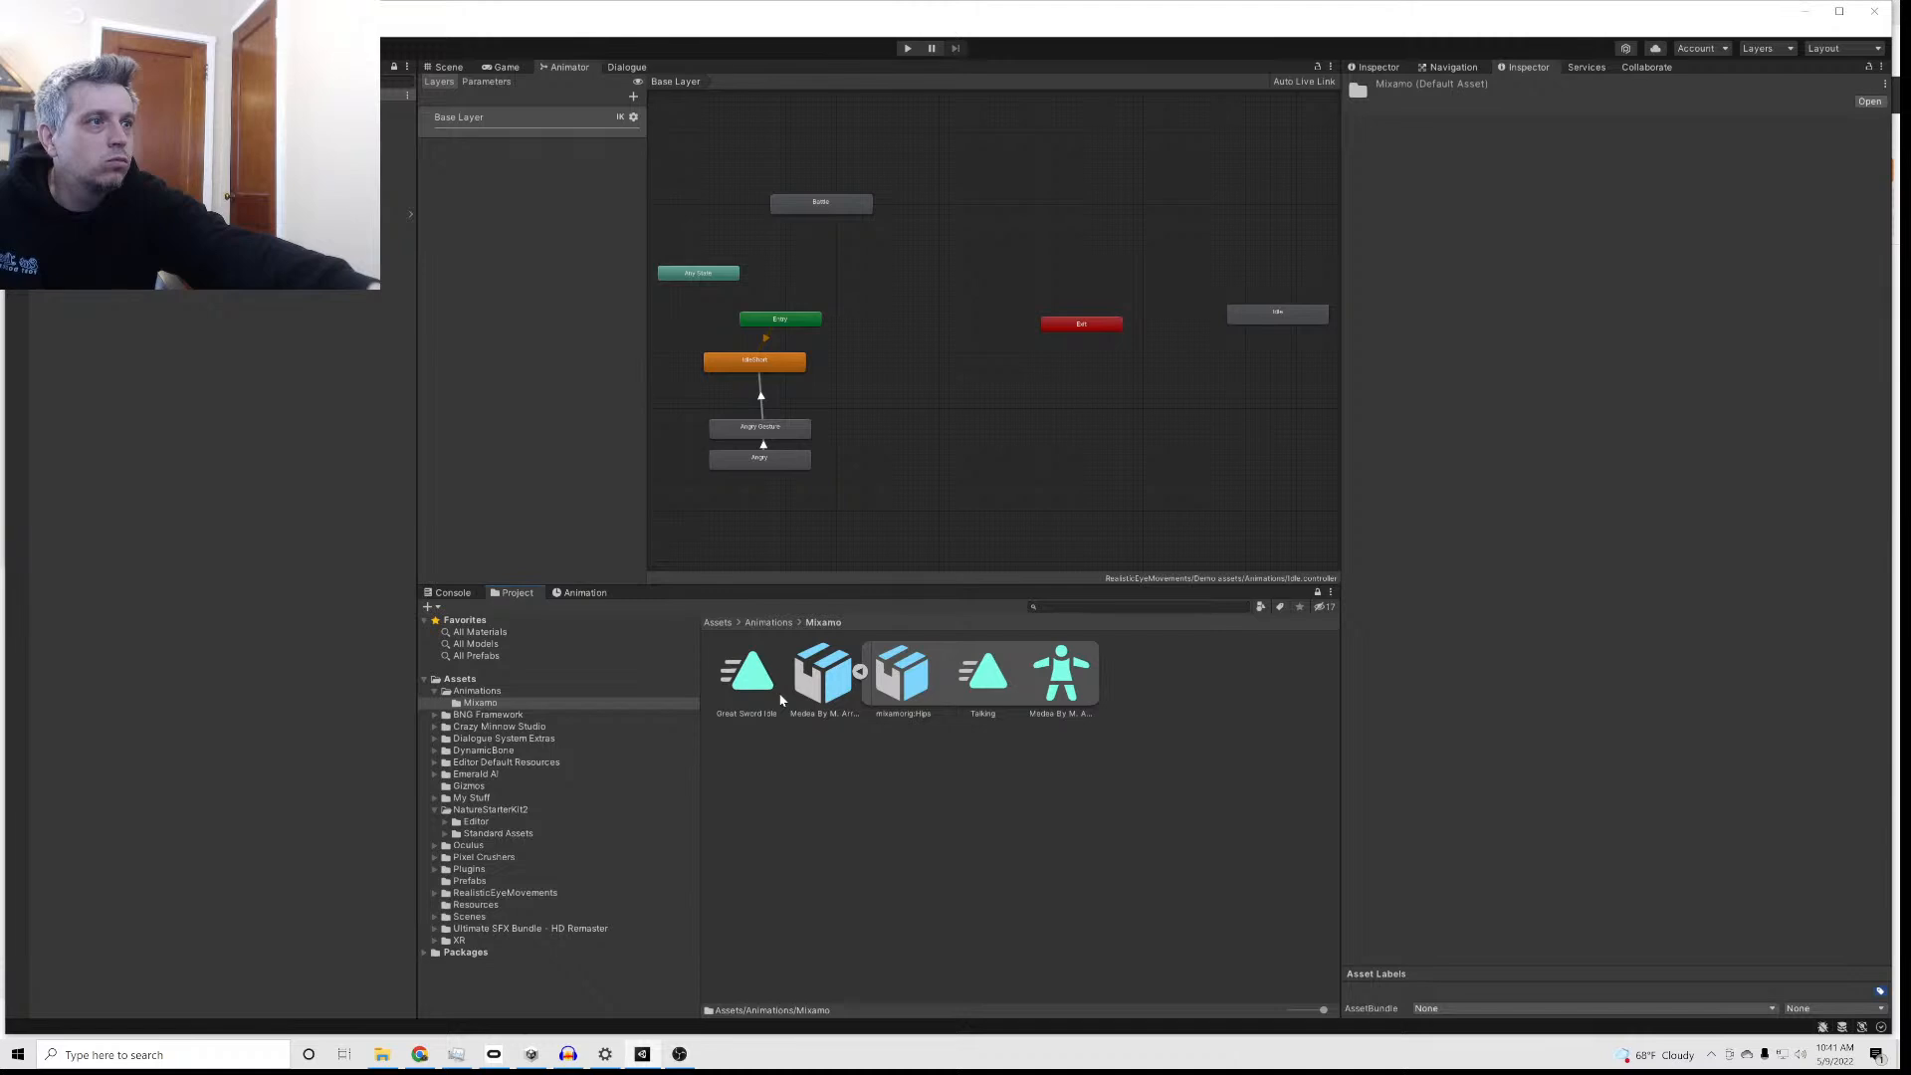
click(862, 674)
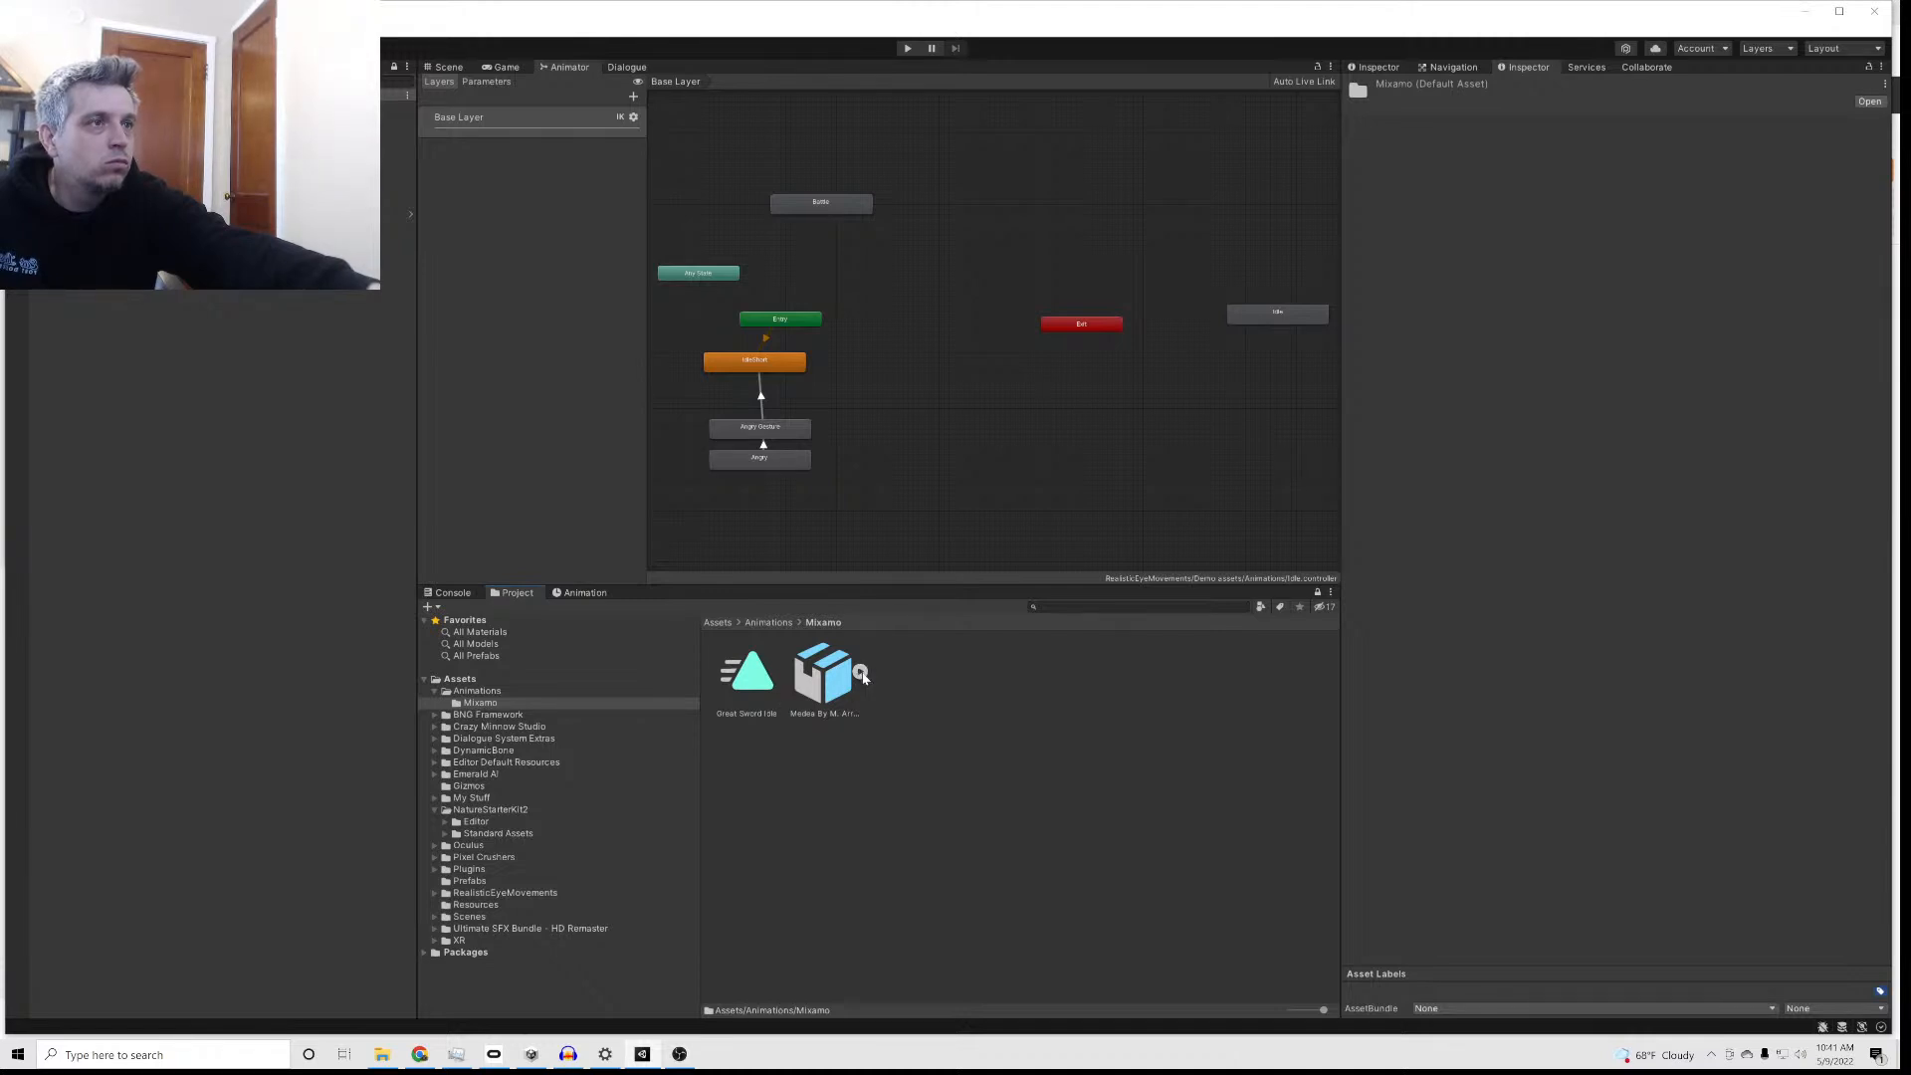
click(767, 622)
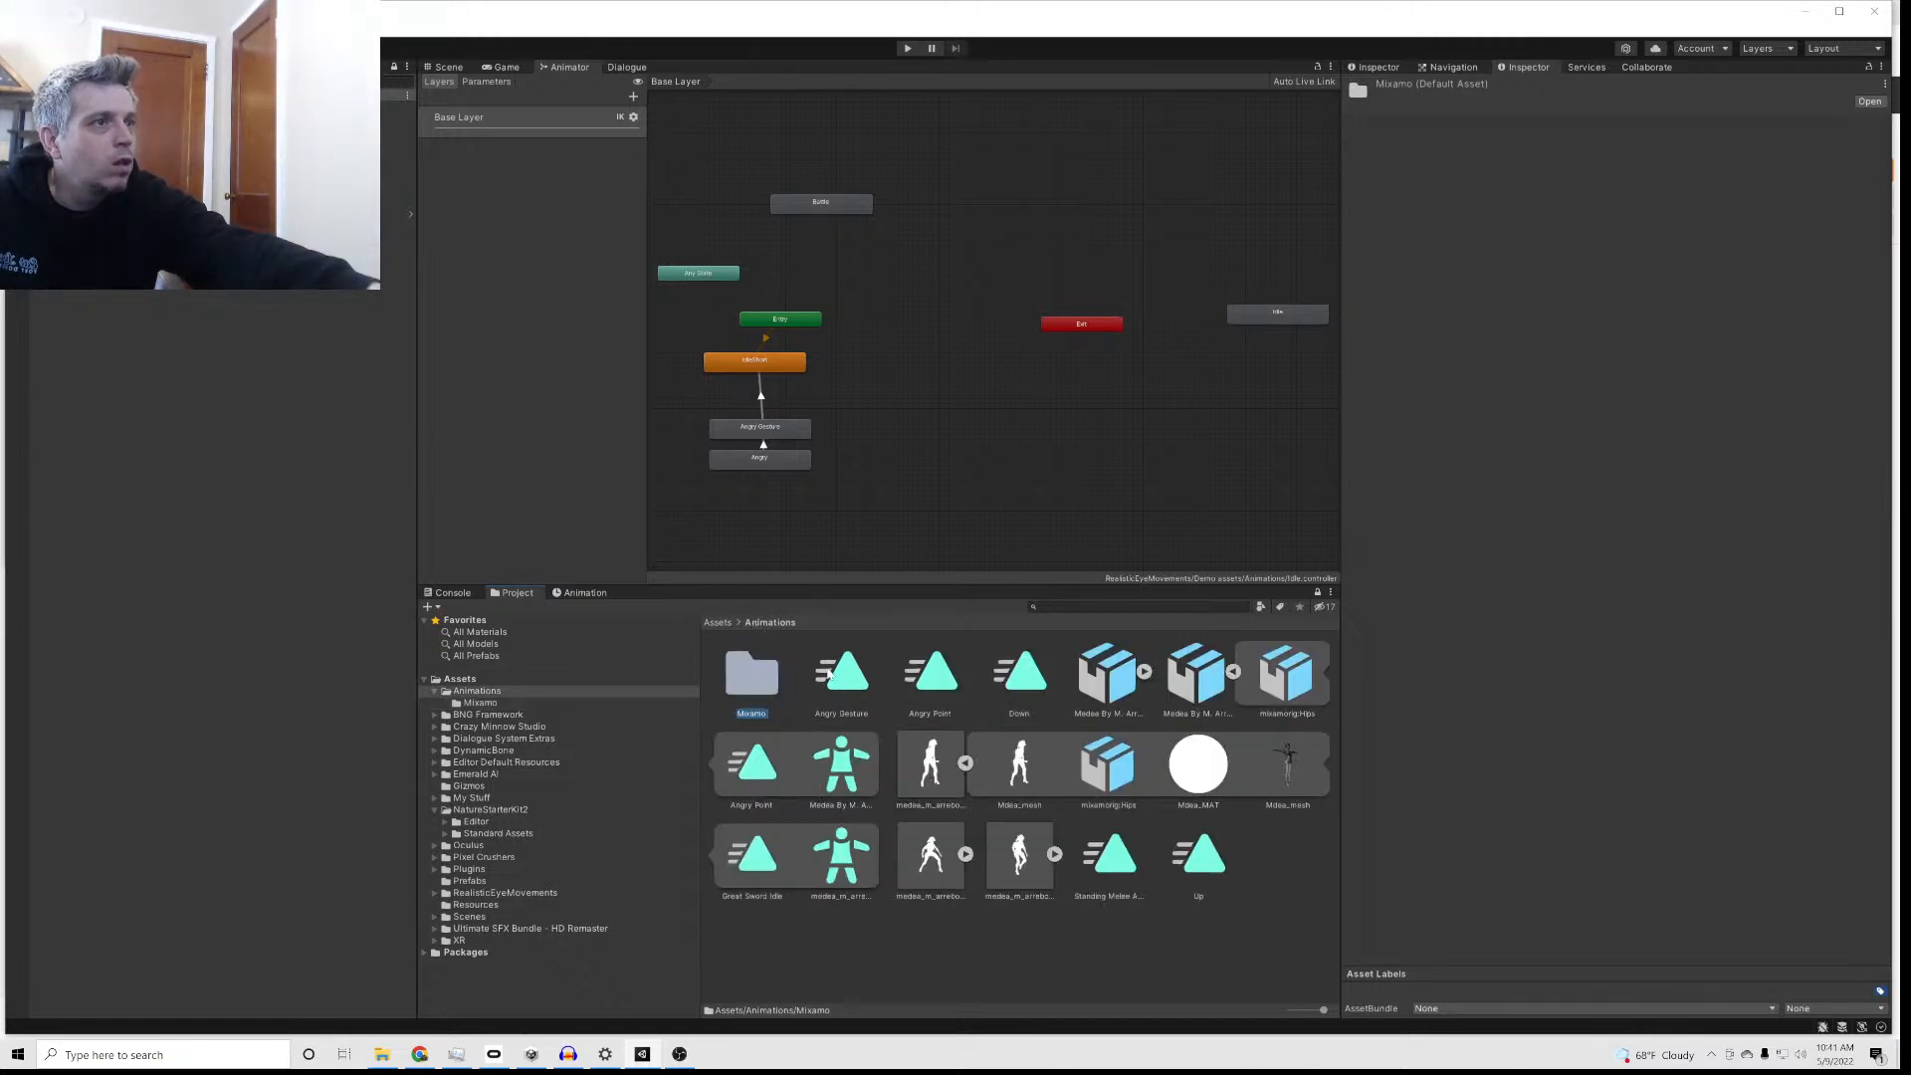
Step: Move the Angry Gesture and Angry Point clips into the Mixamo folder and return the Talking model to the Animations folder
drag(843, 681, 768, 689)
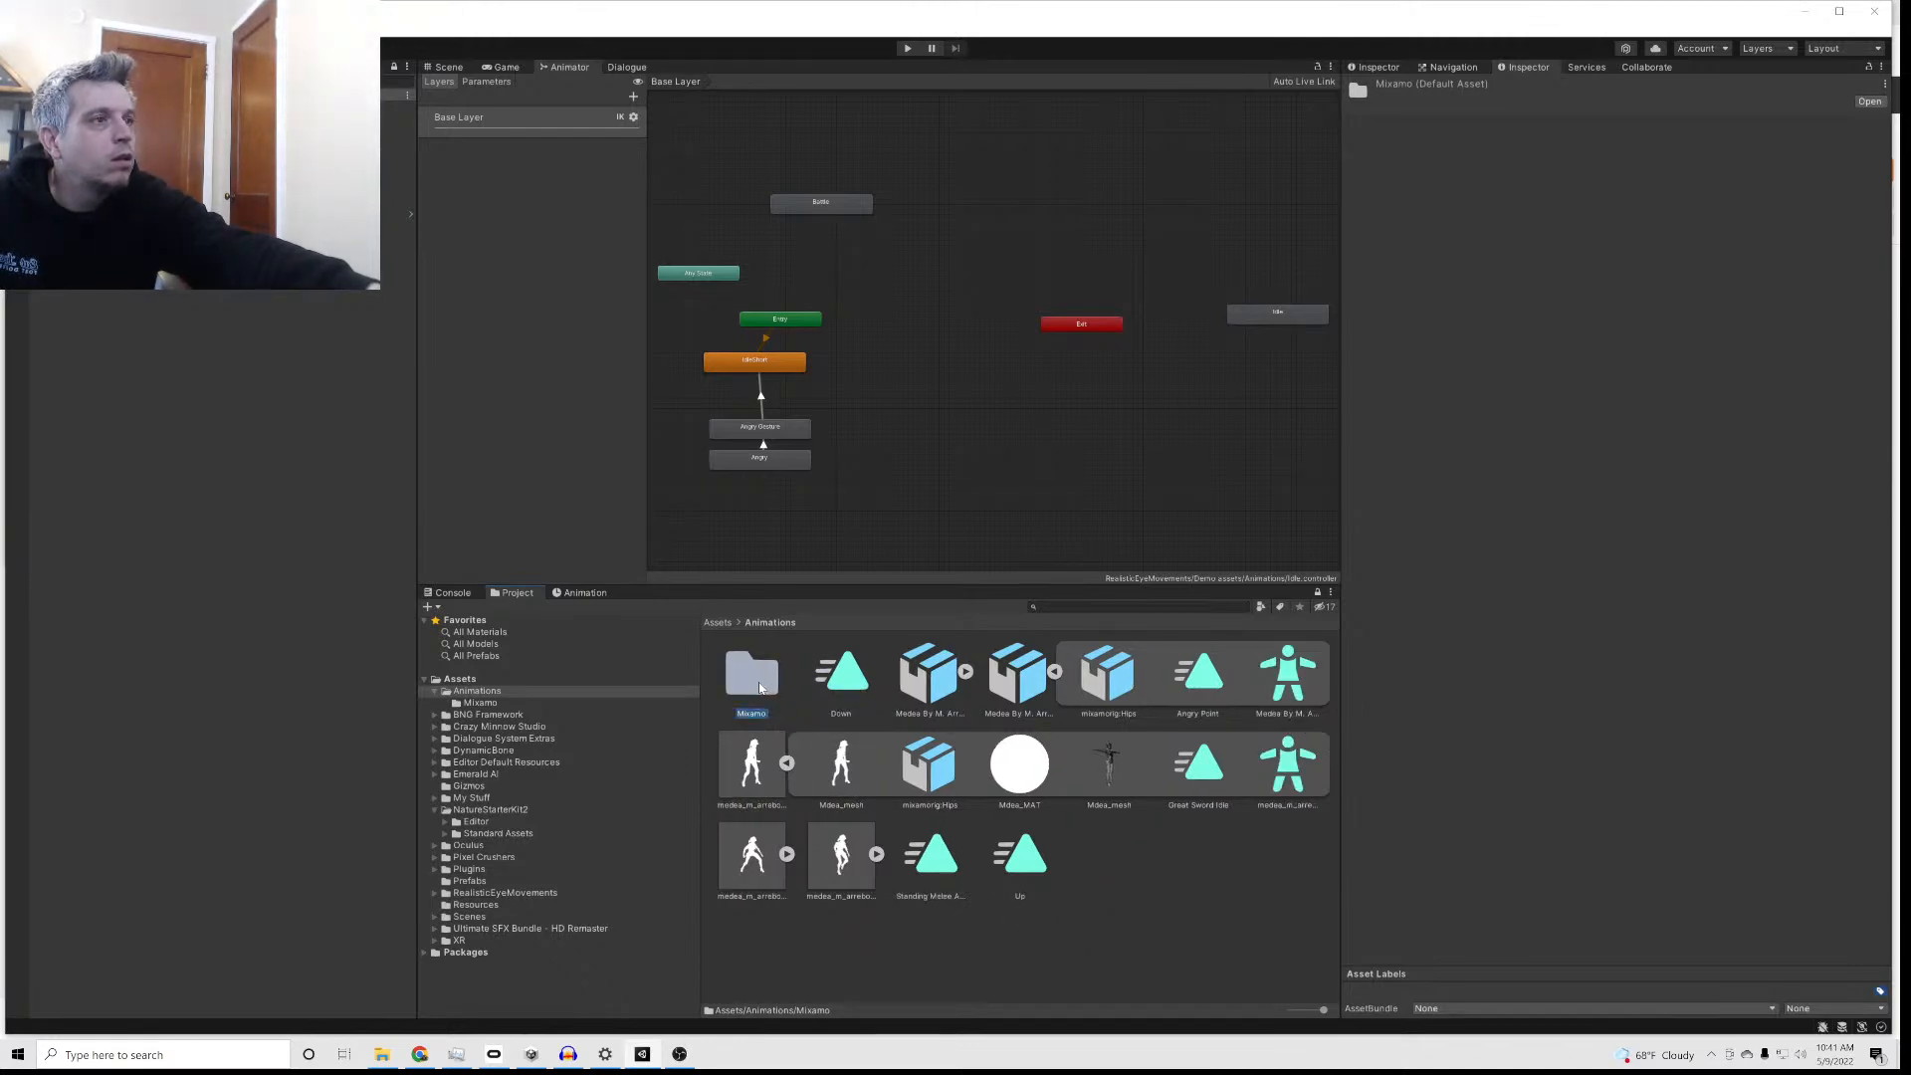
double_click(760, 684)
drag(995, 687, 736, 806)
drag(777, 622, 463, 697)
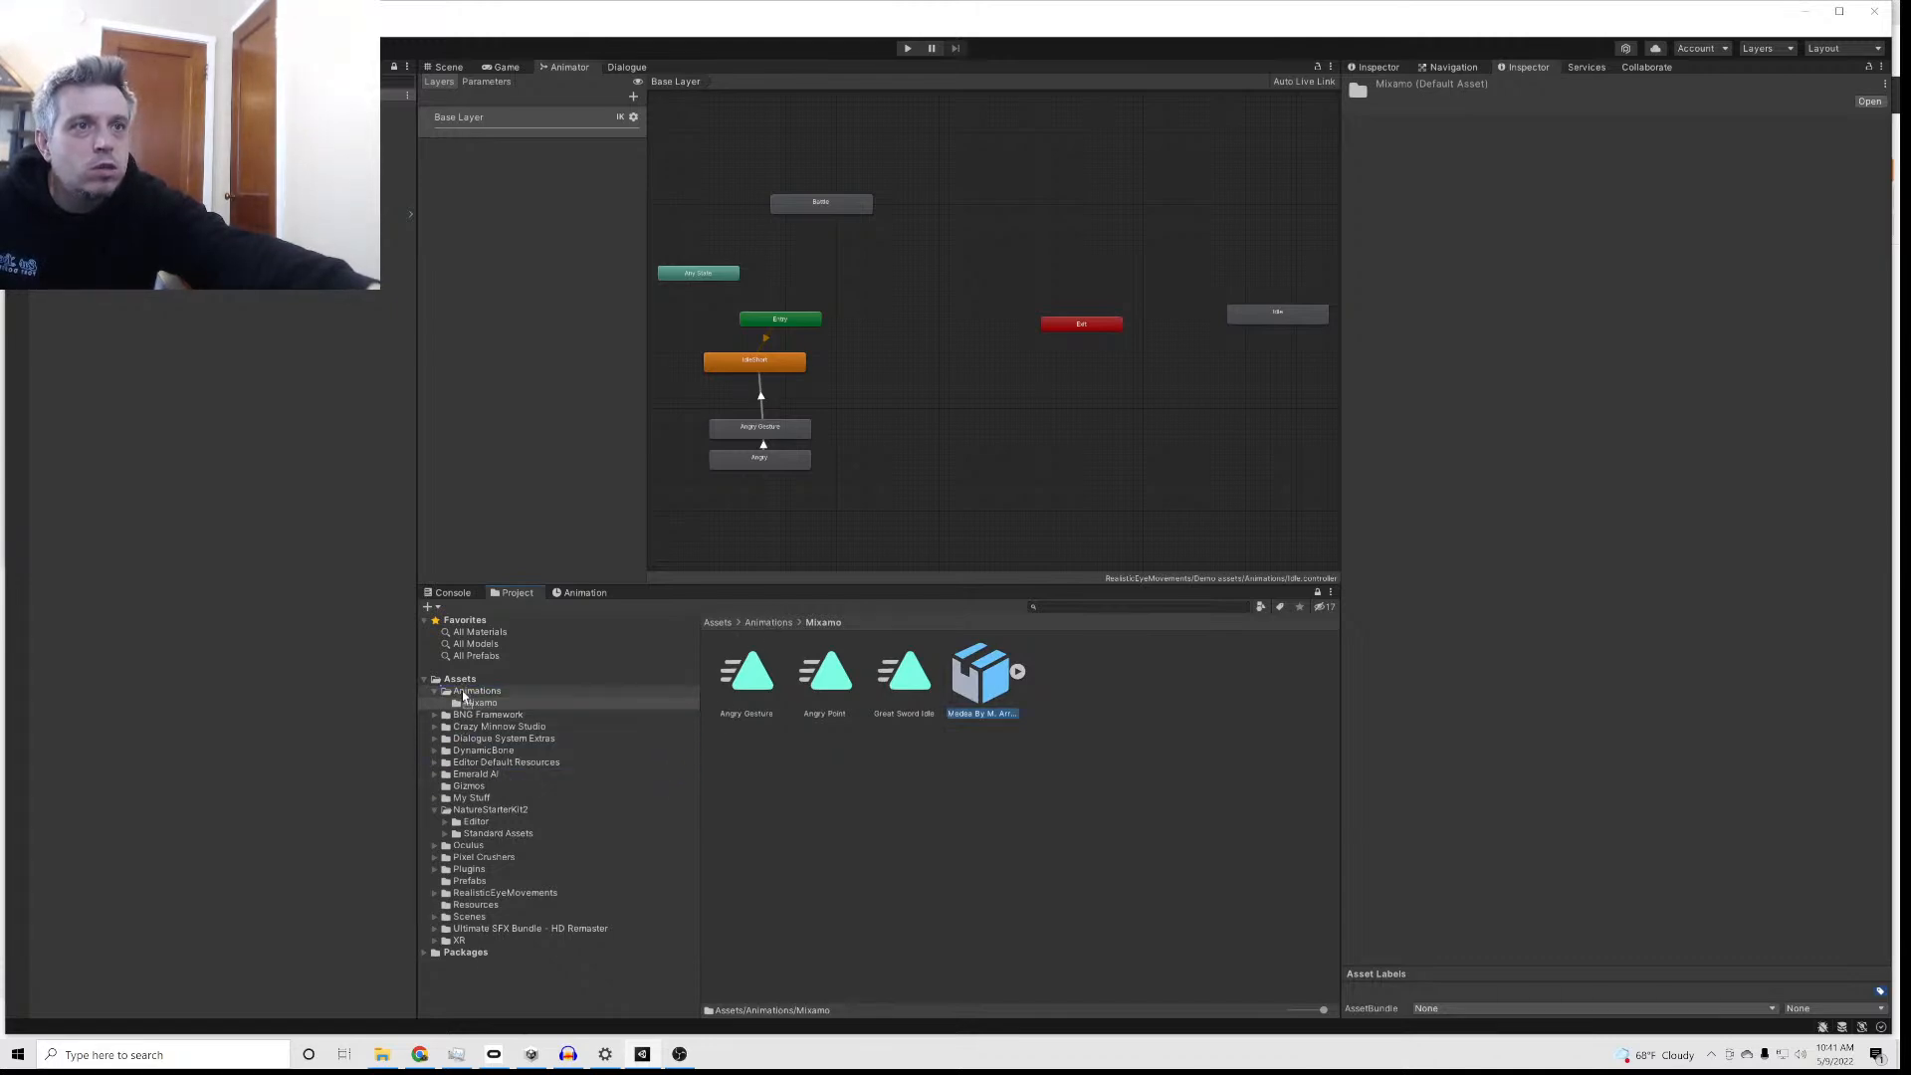
click(758, 623)
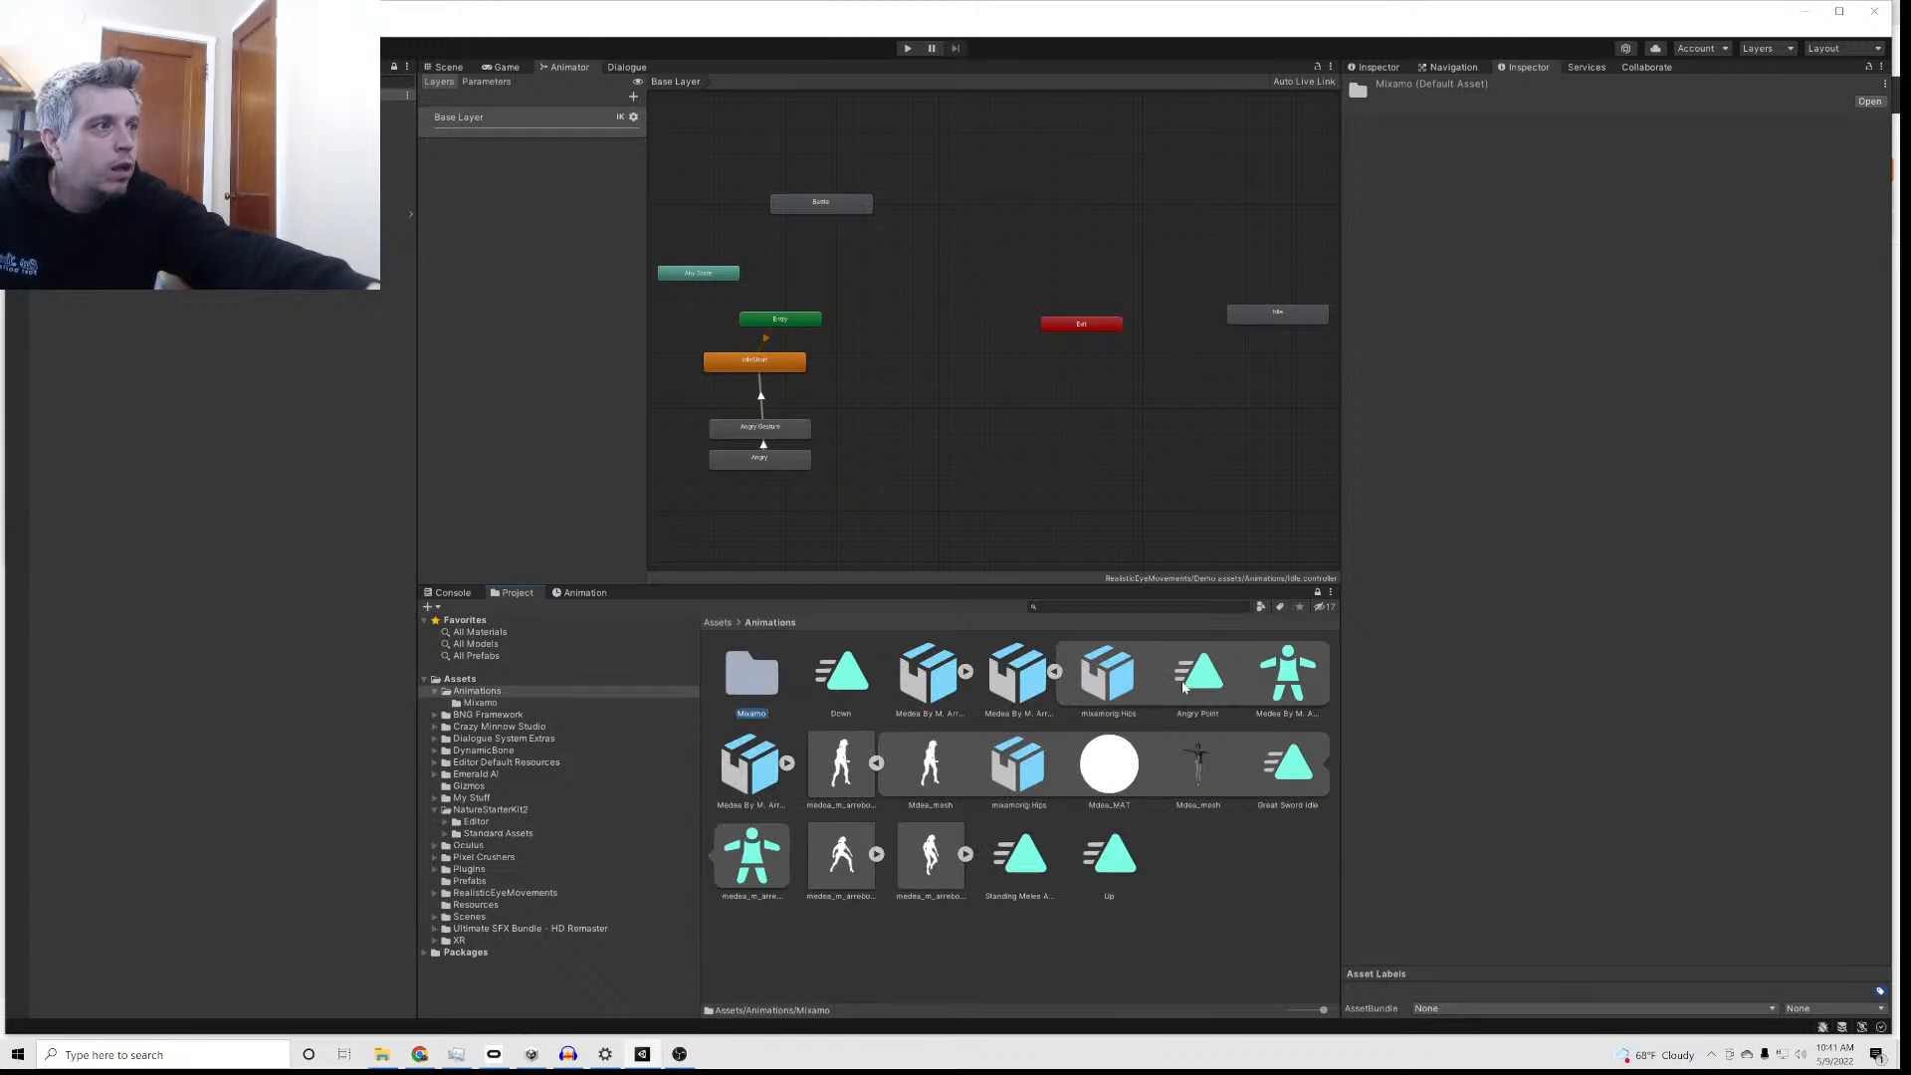
Step: Duplicate the Talking clip out of its imported model and move the copy into the Mixamo folder
click(952, 682)
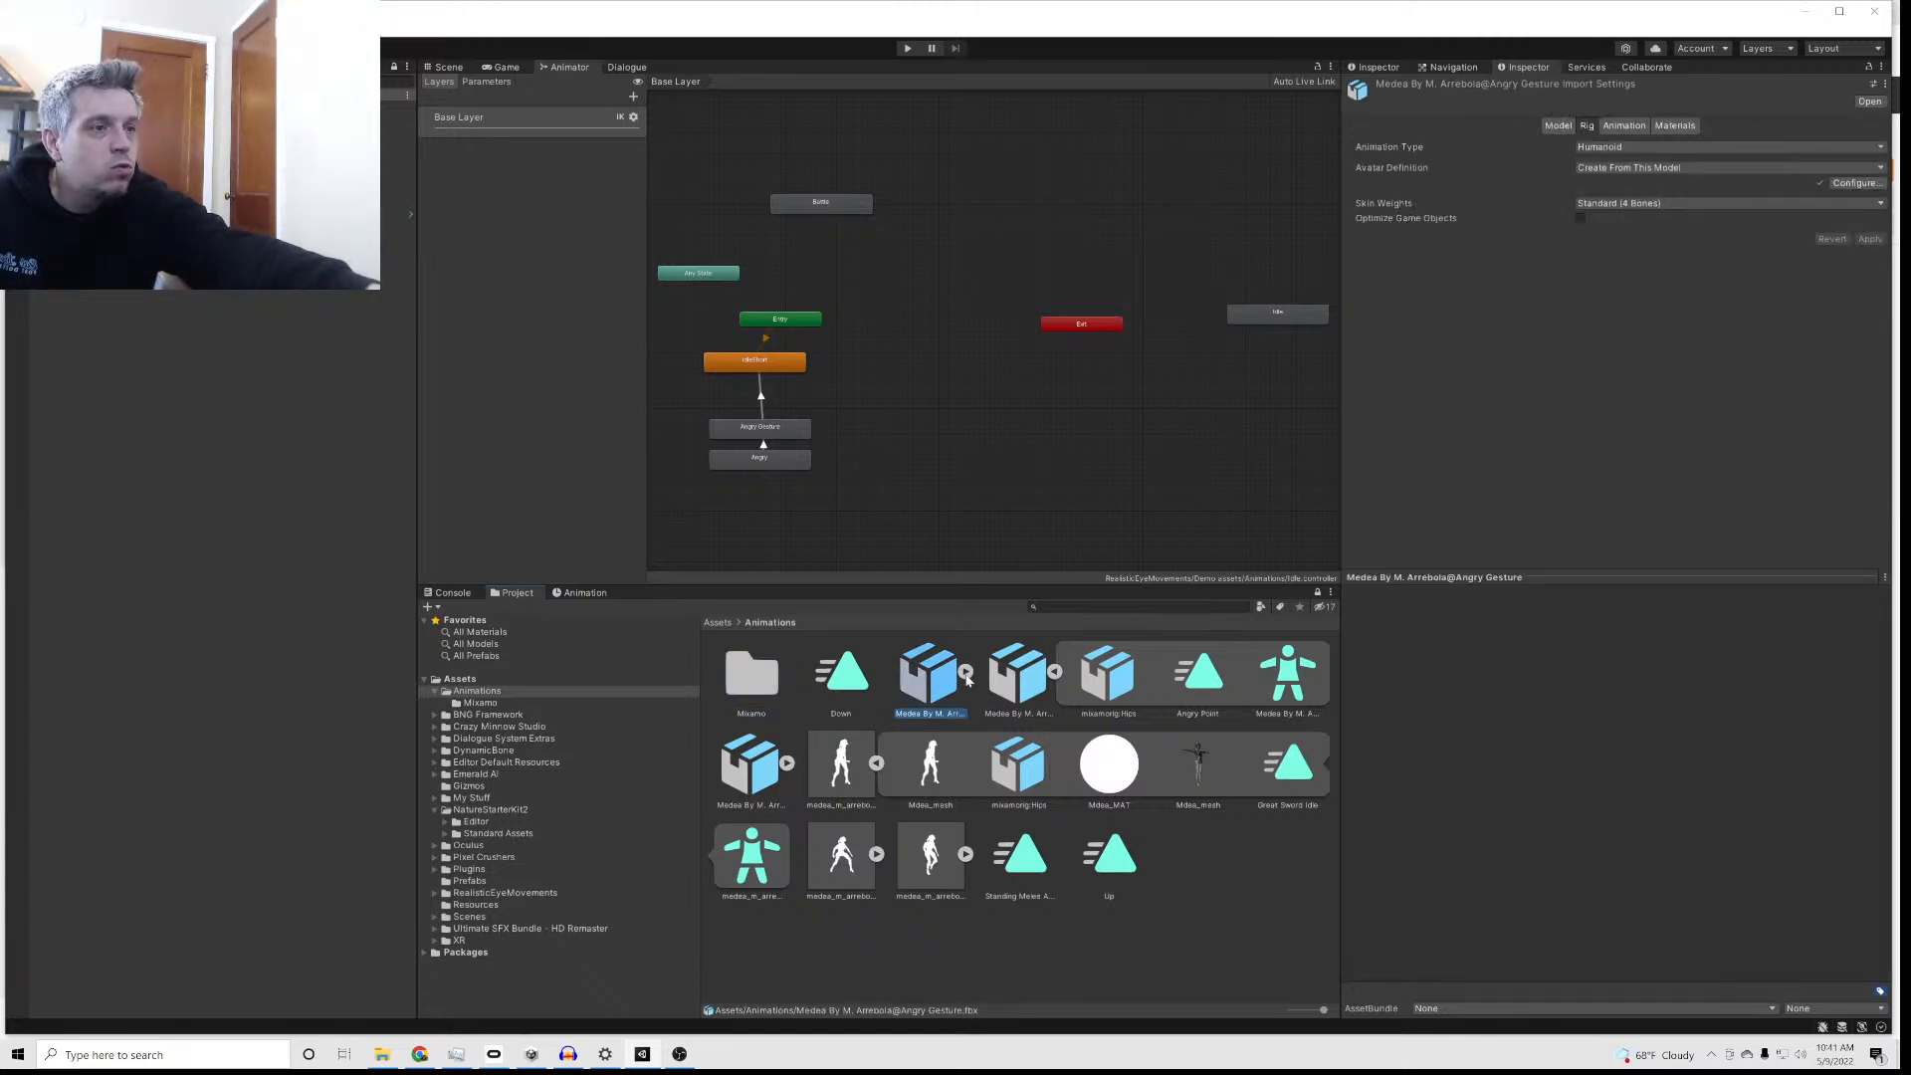
click(965, 674)
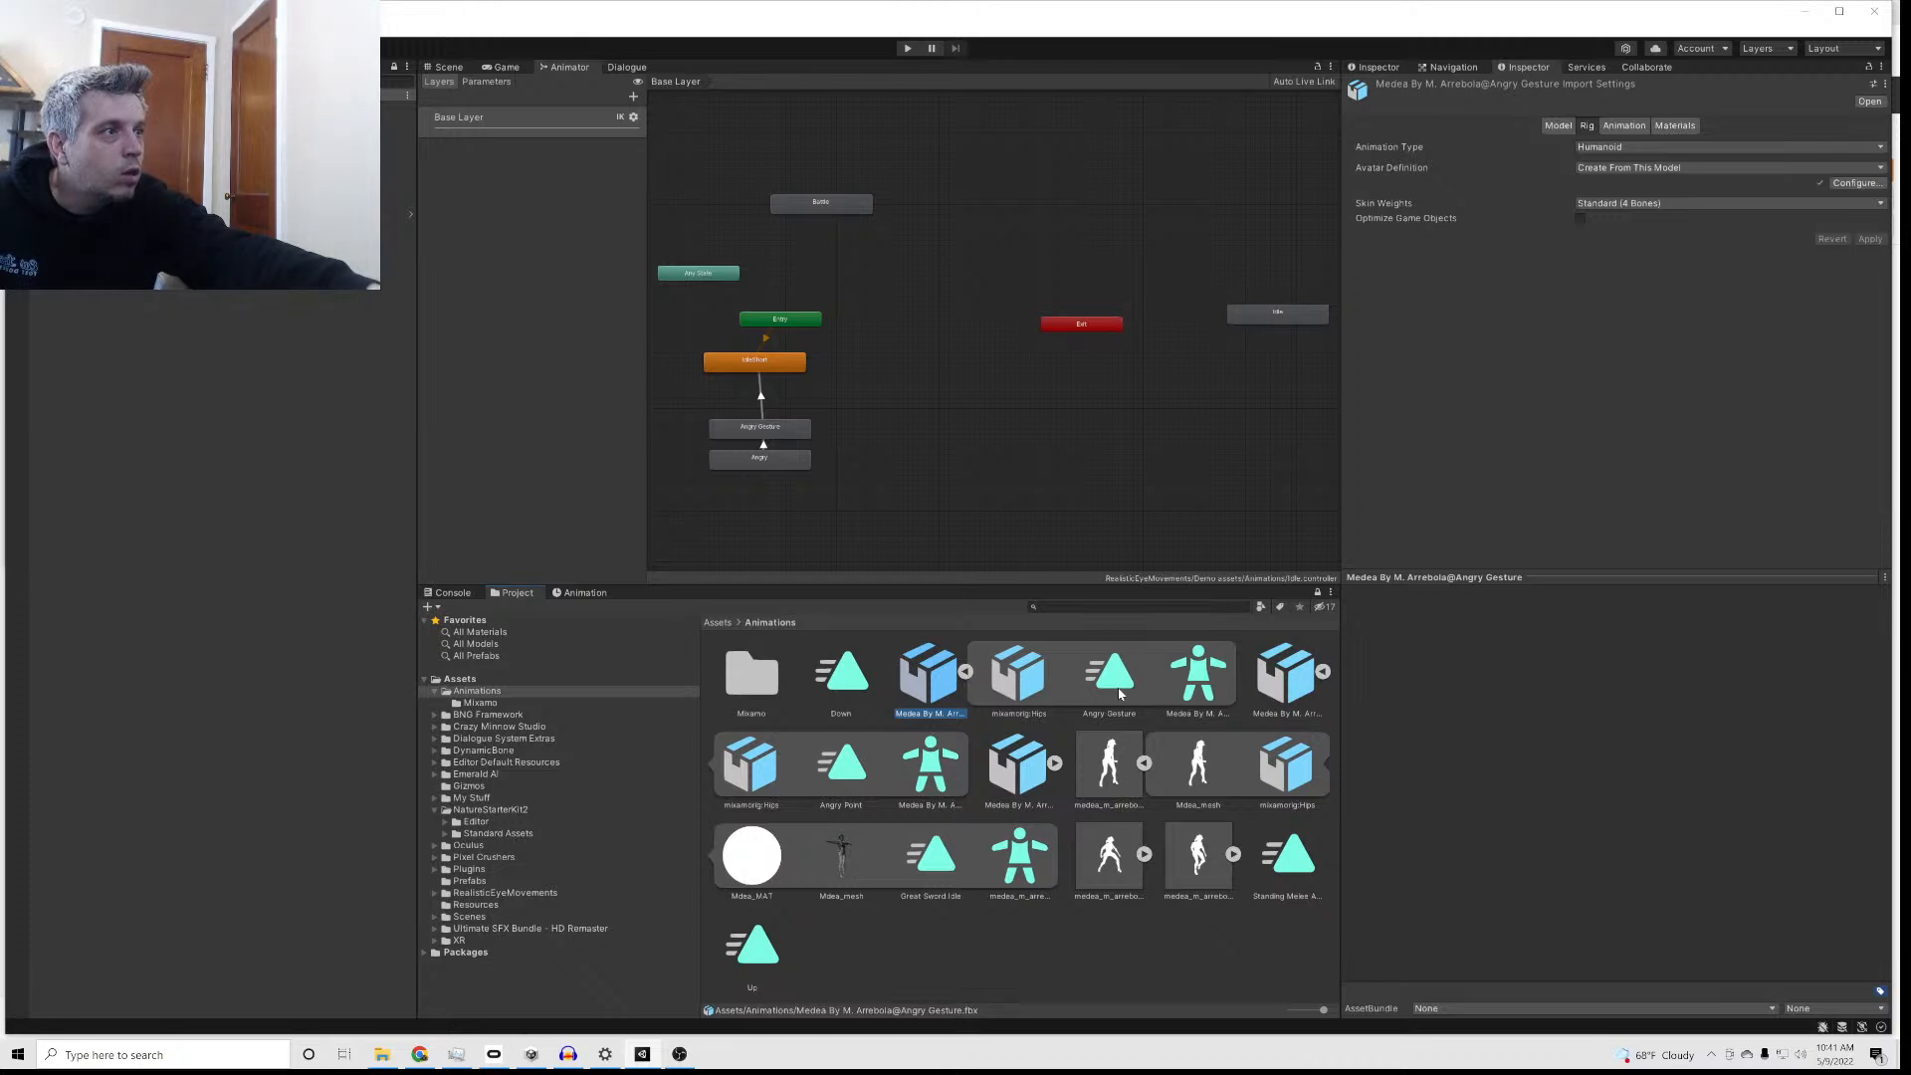
click(965, 674)
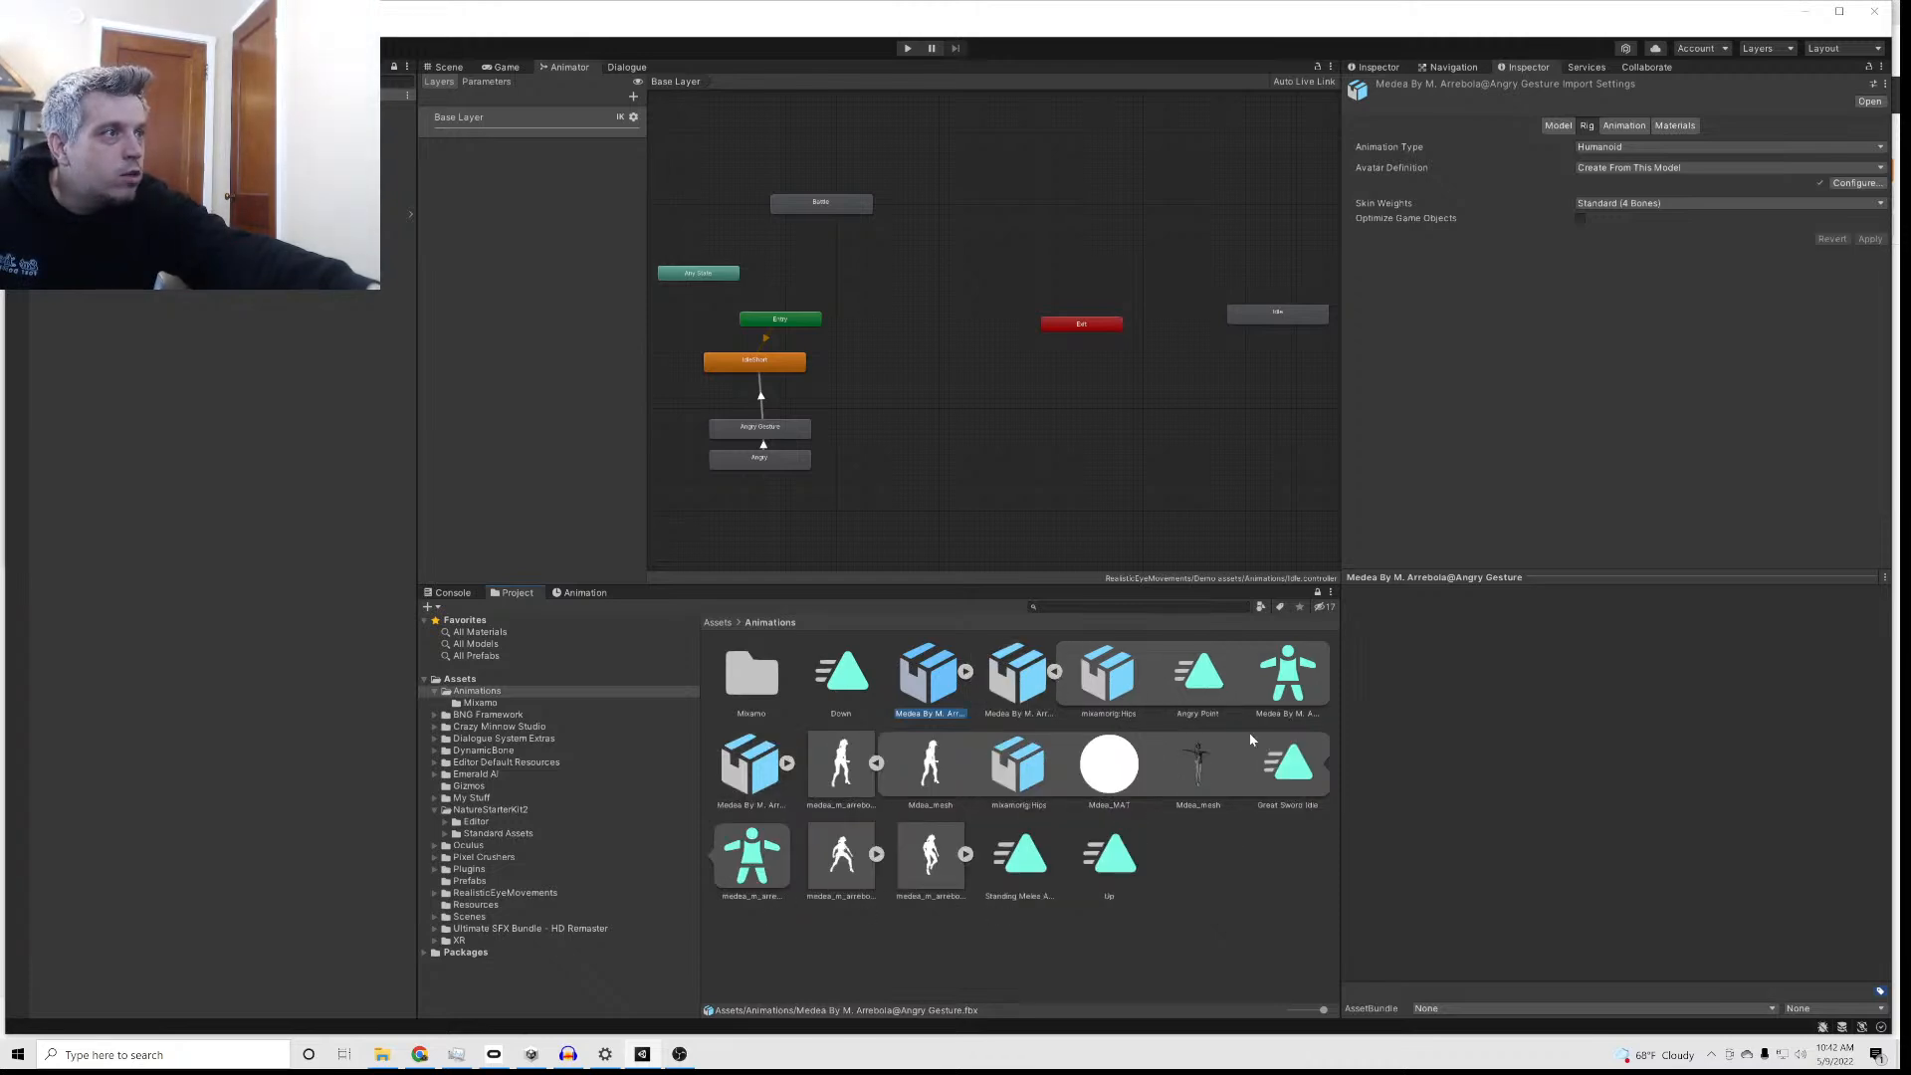
click(787, 763)
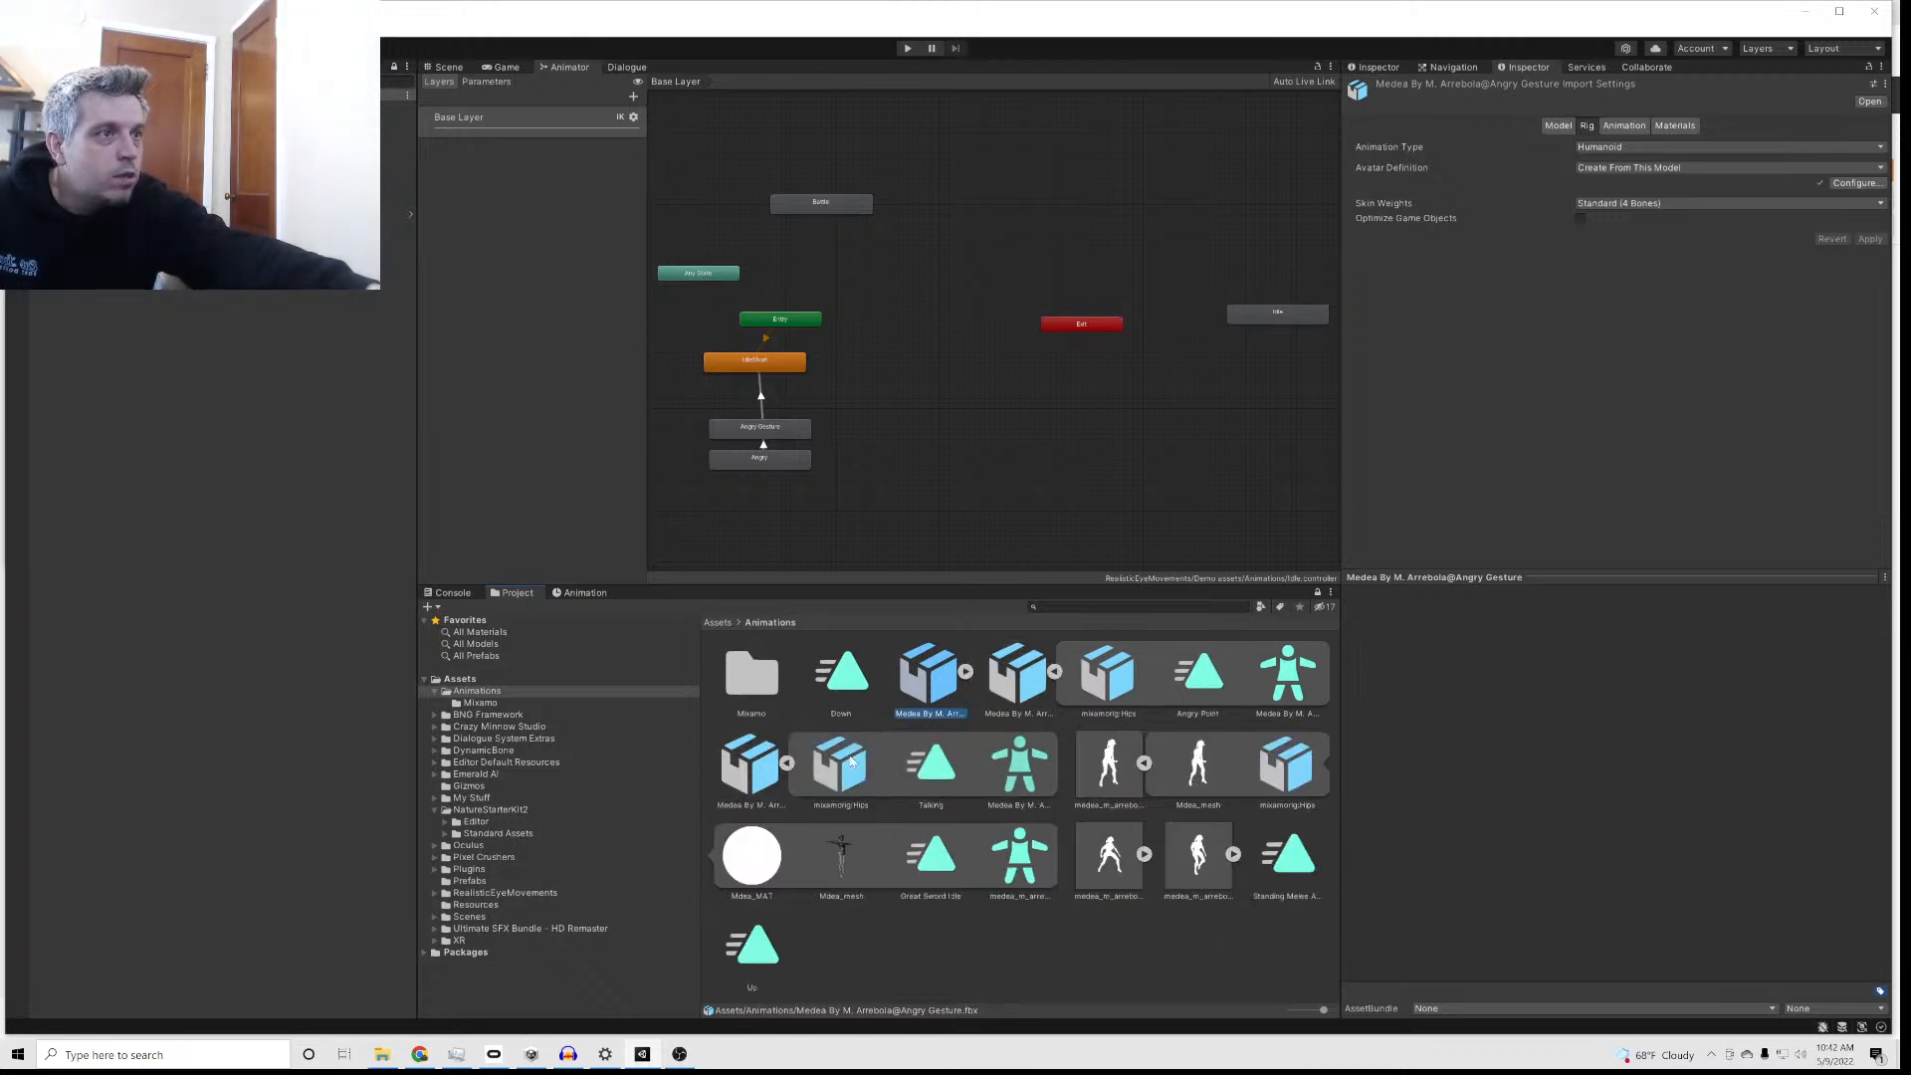
click(934, 767)
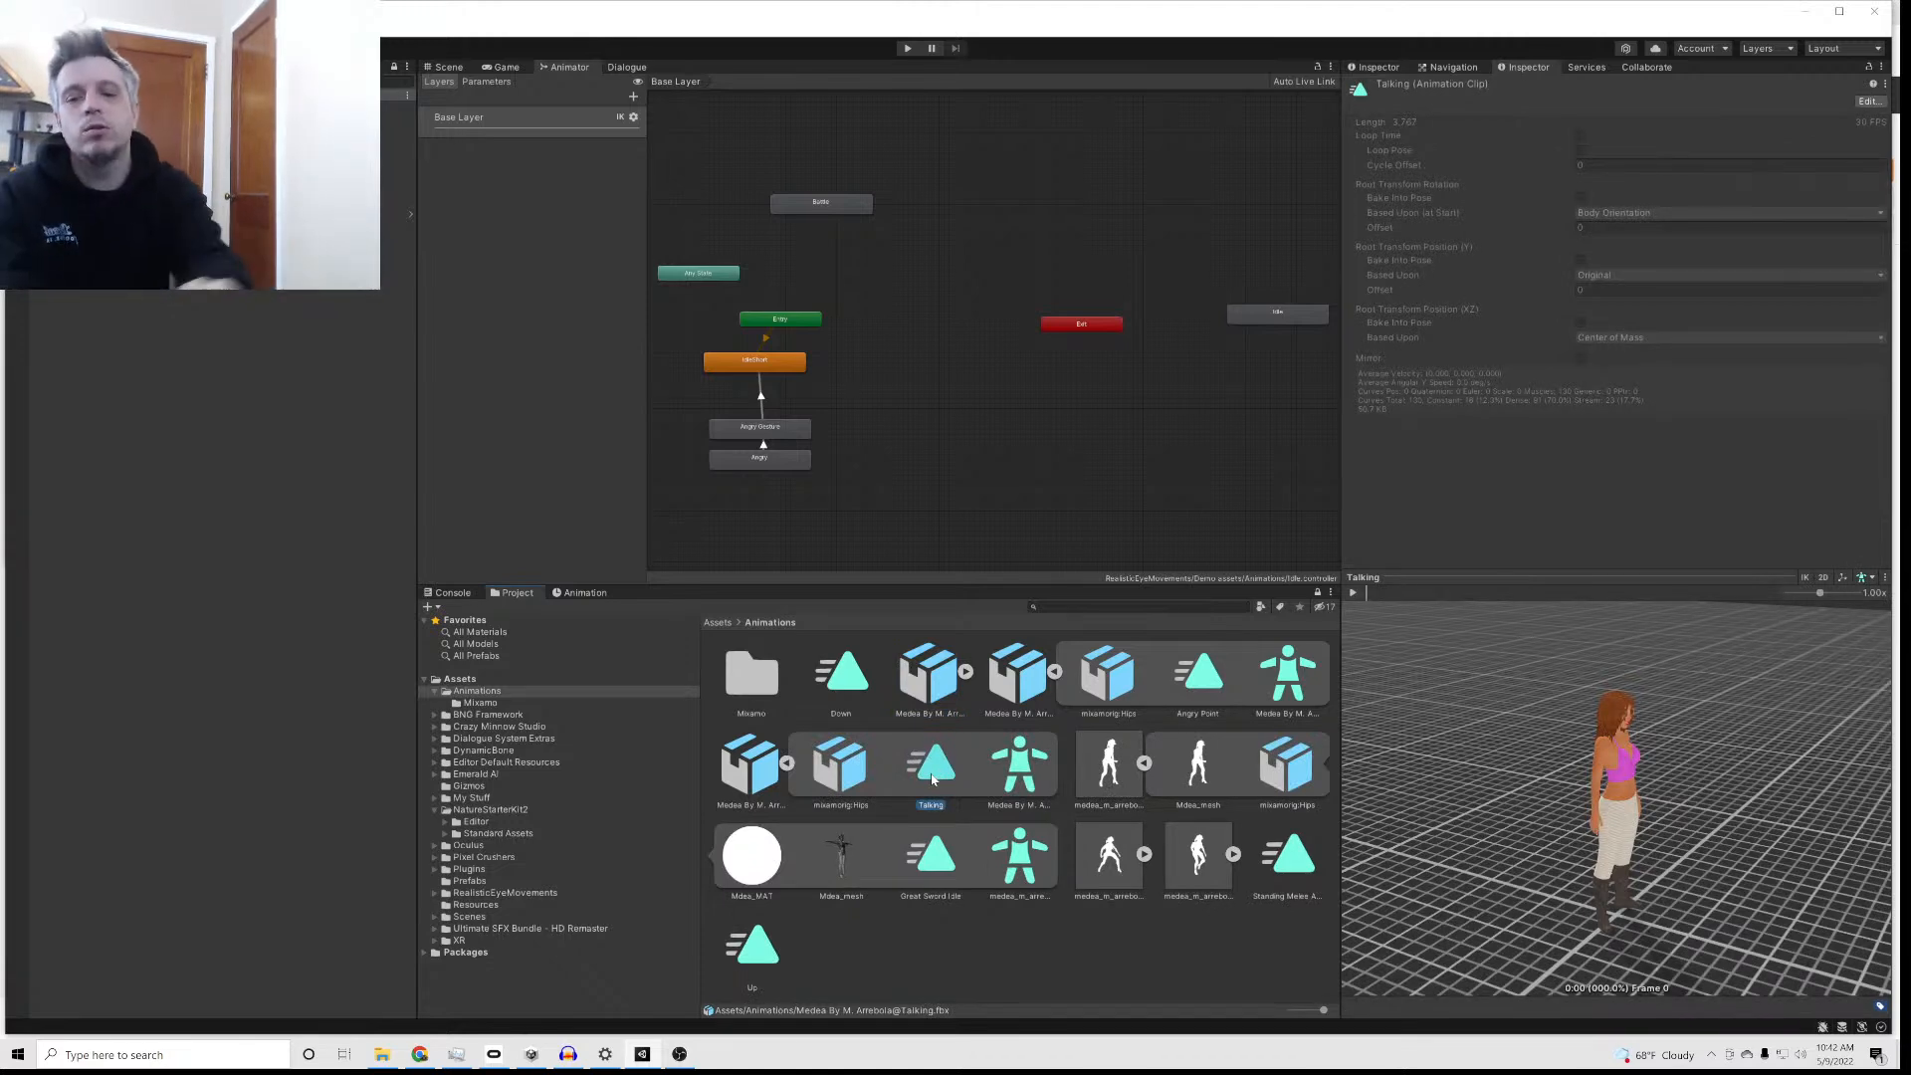
key(ctrl+d)
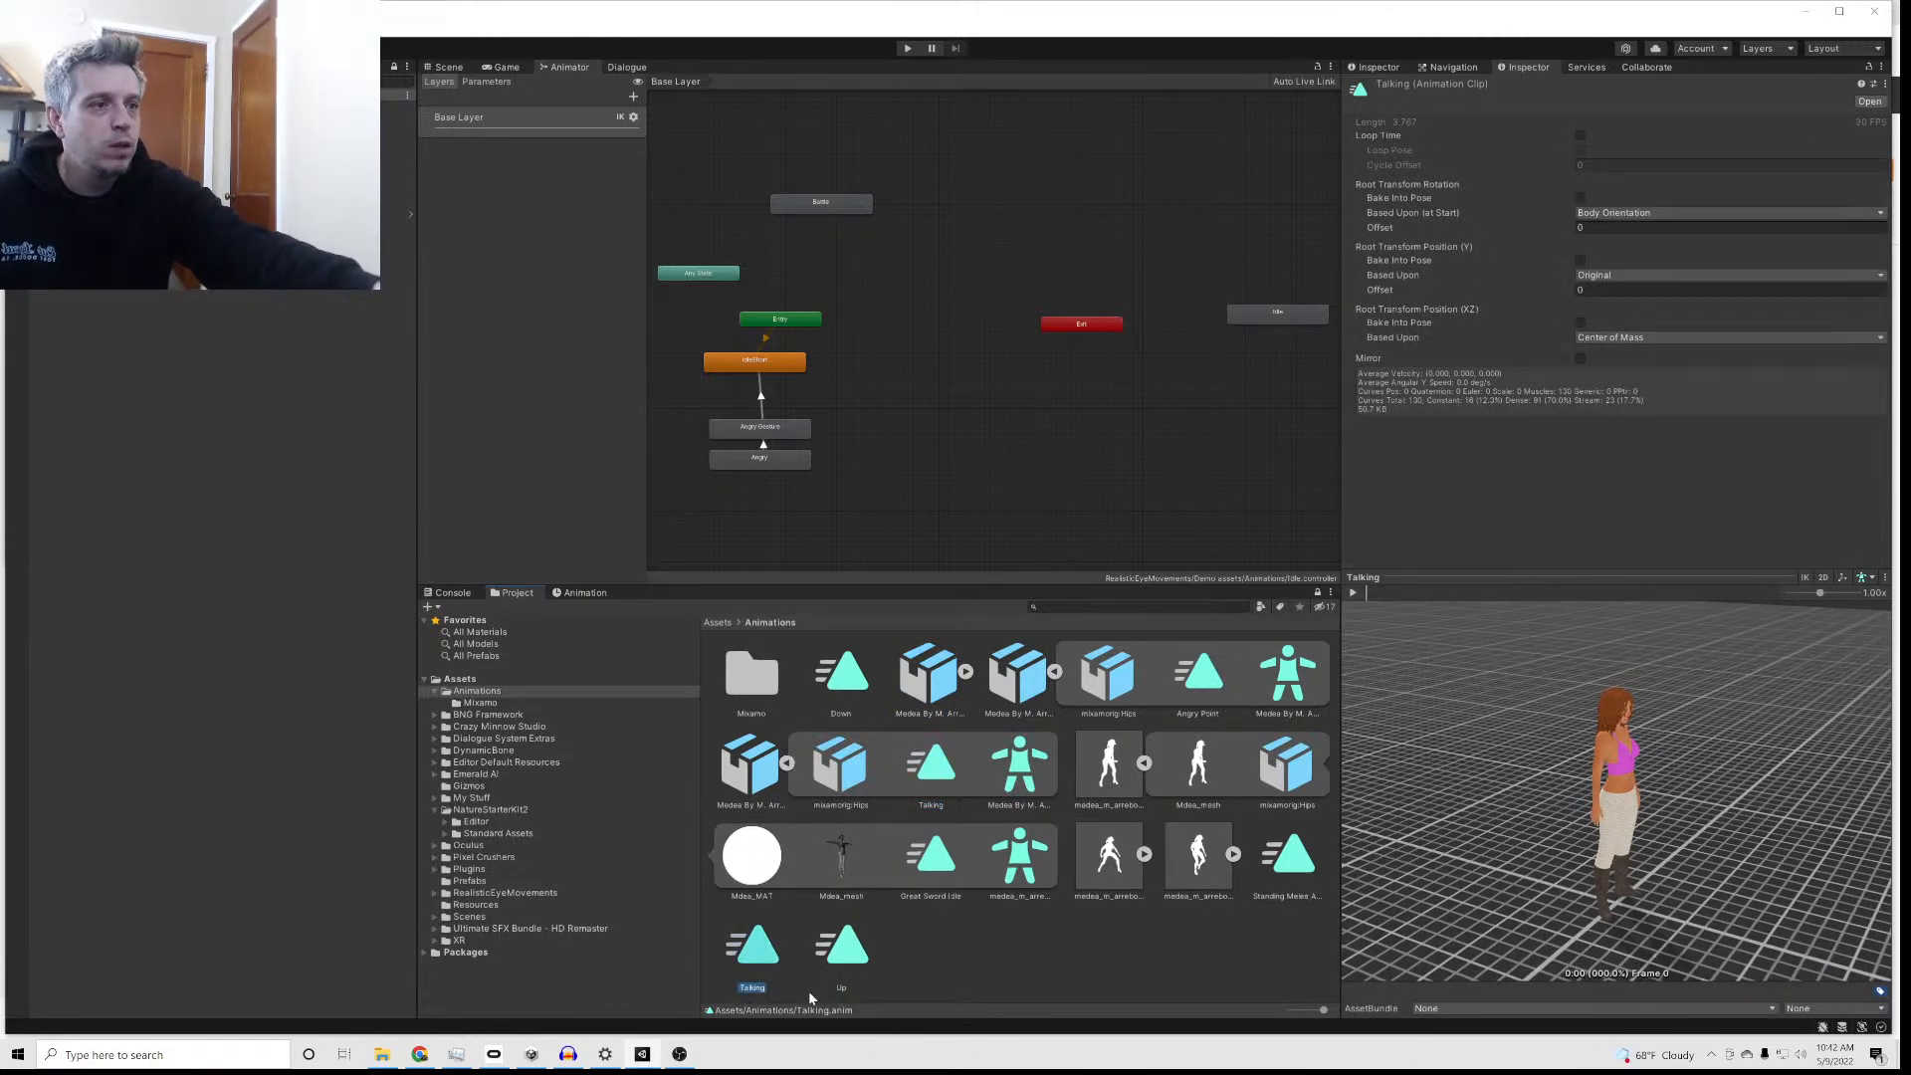
drag(756, 965, 766, 685)
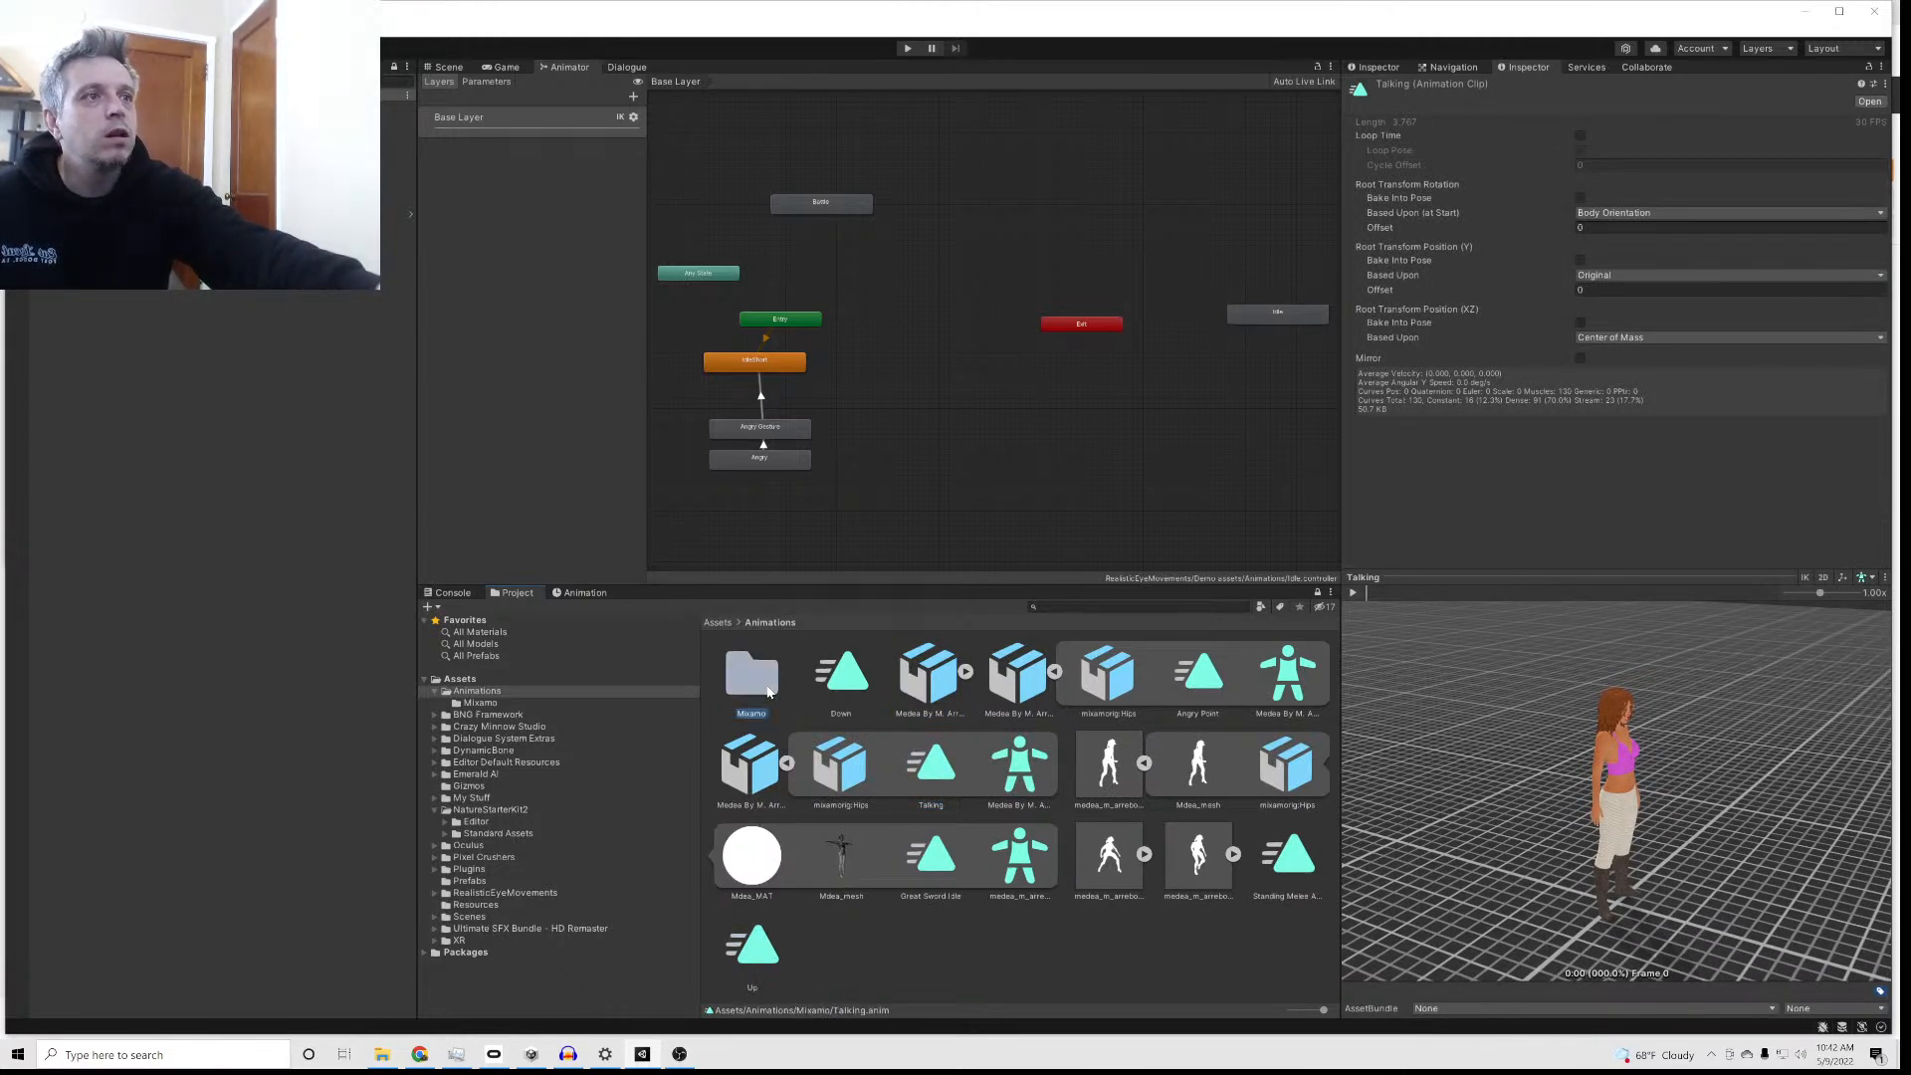
Step: Add the Talking clip as a state beside IdleShort in the Animator graph and make a transition from Talking to IdleShort
double_click(767, 689)
drag(985, 679, 857, 372)
right_click(868, 379)
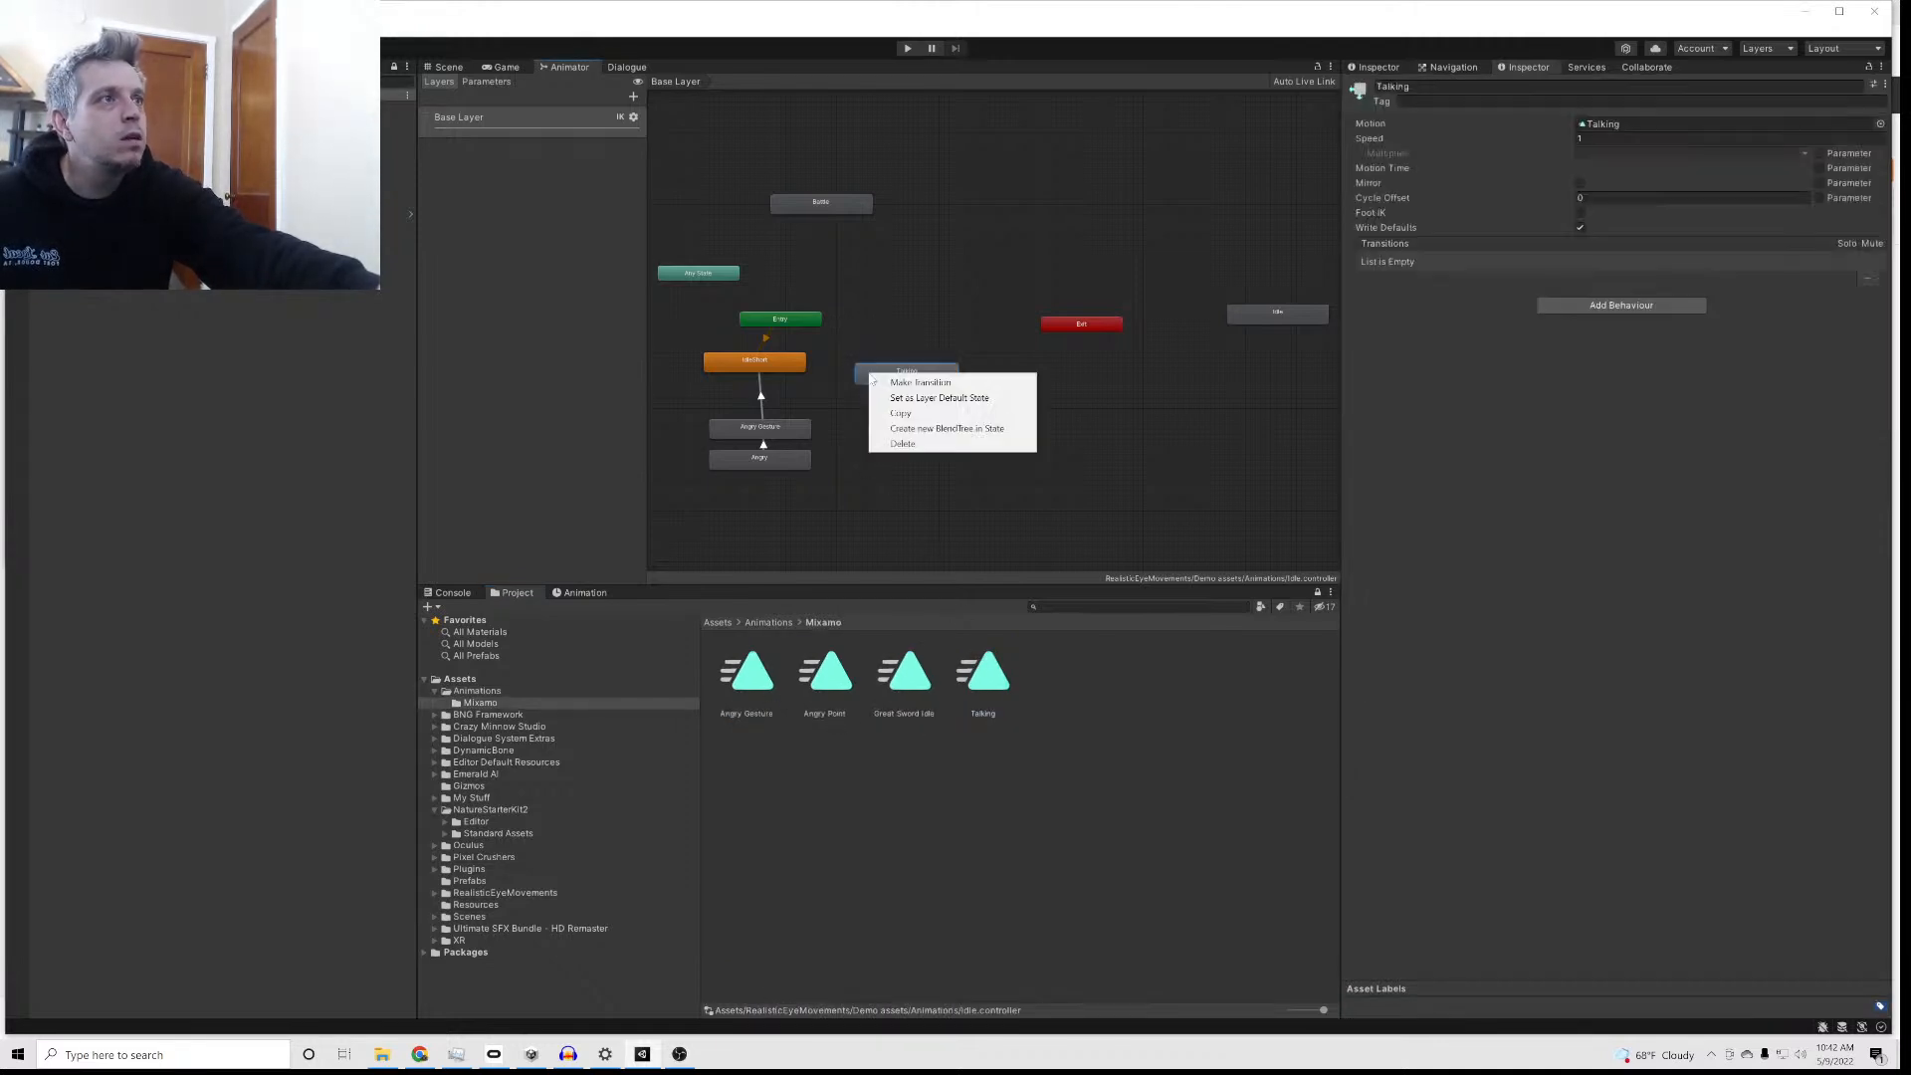
click(900, 391)
click(777, 371)
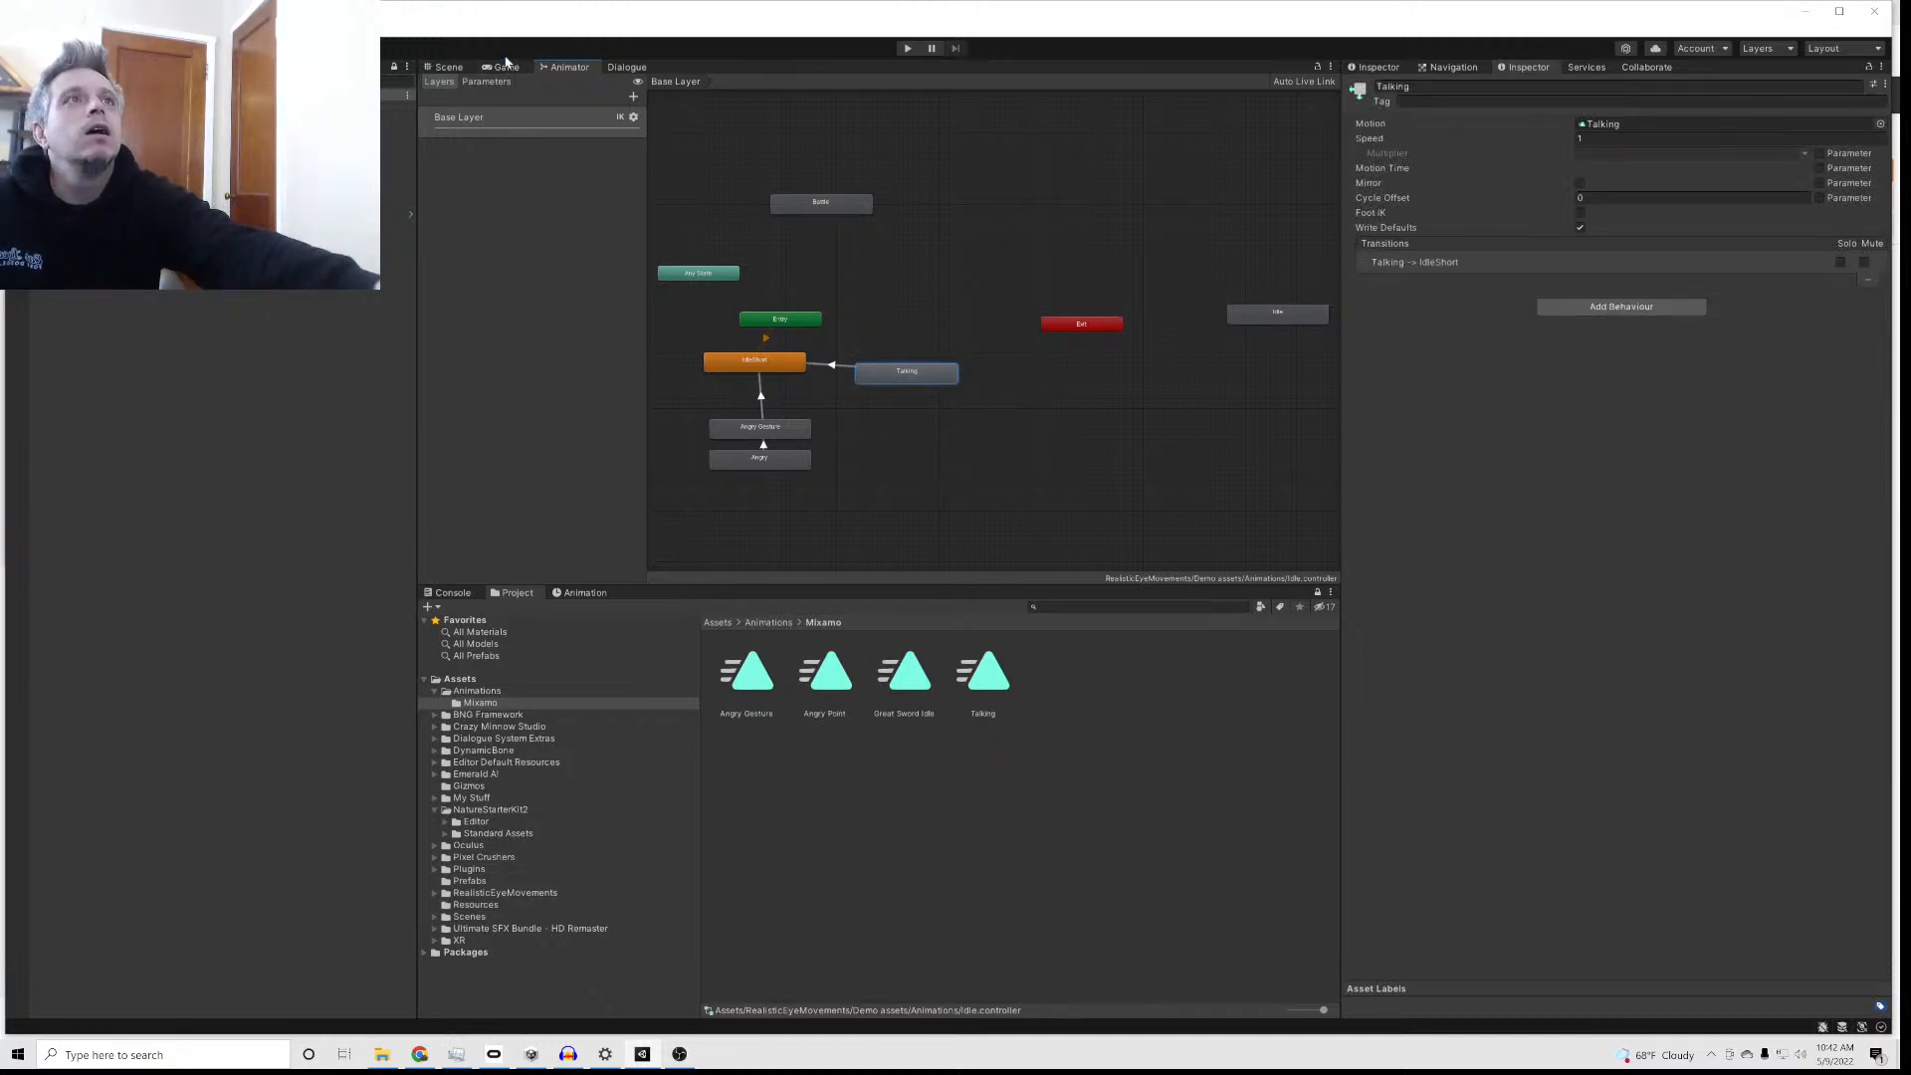
drag(935, 388, 922, 375)
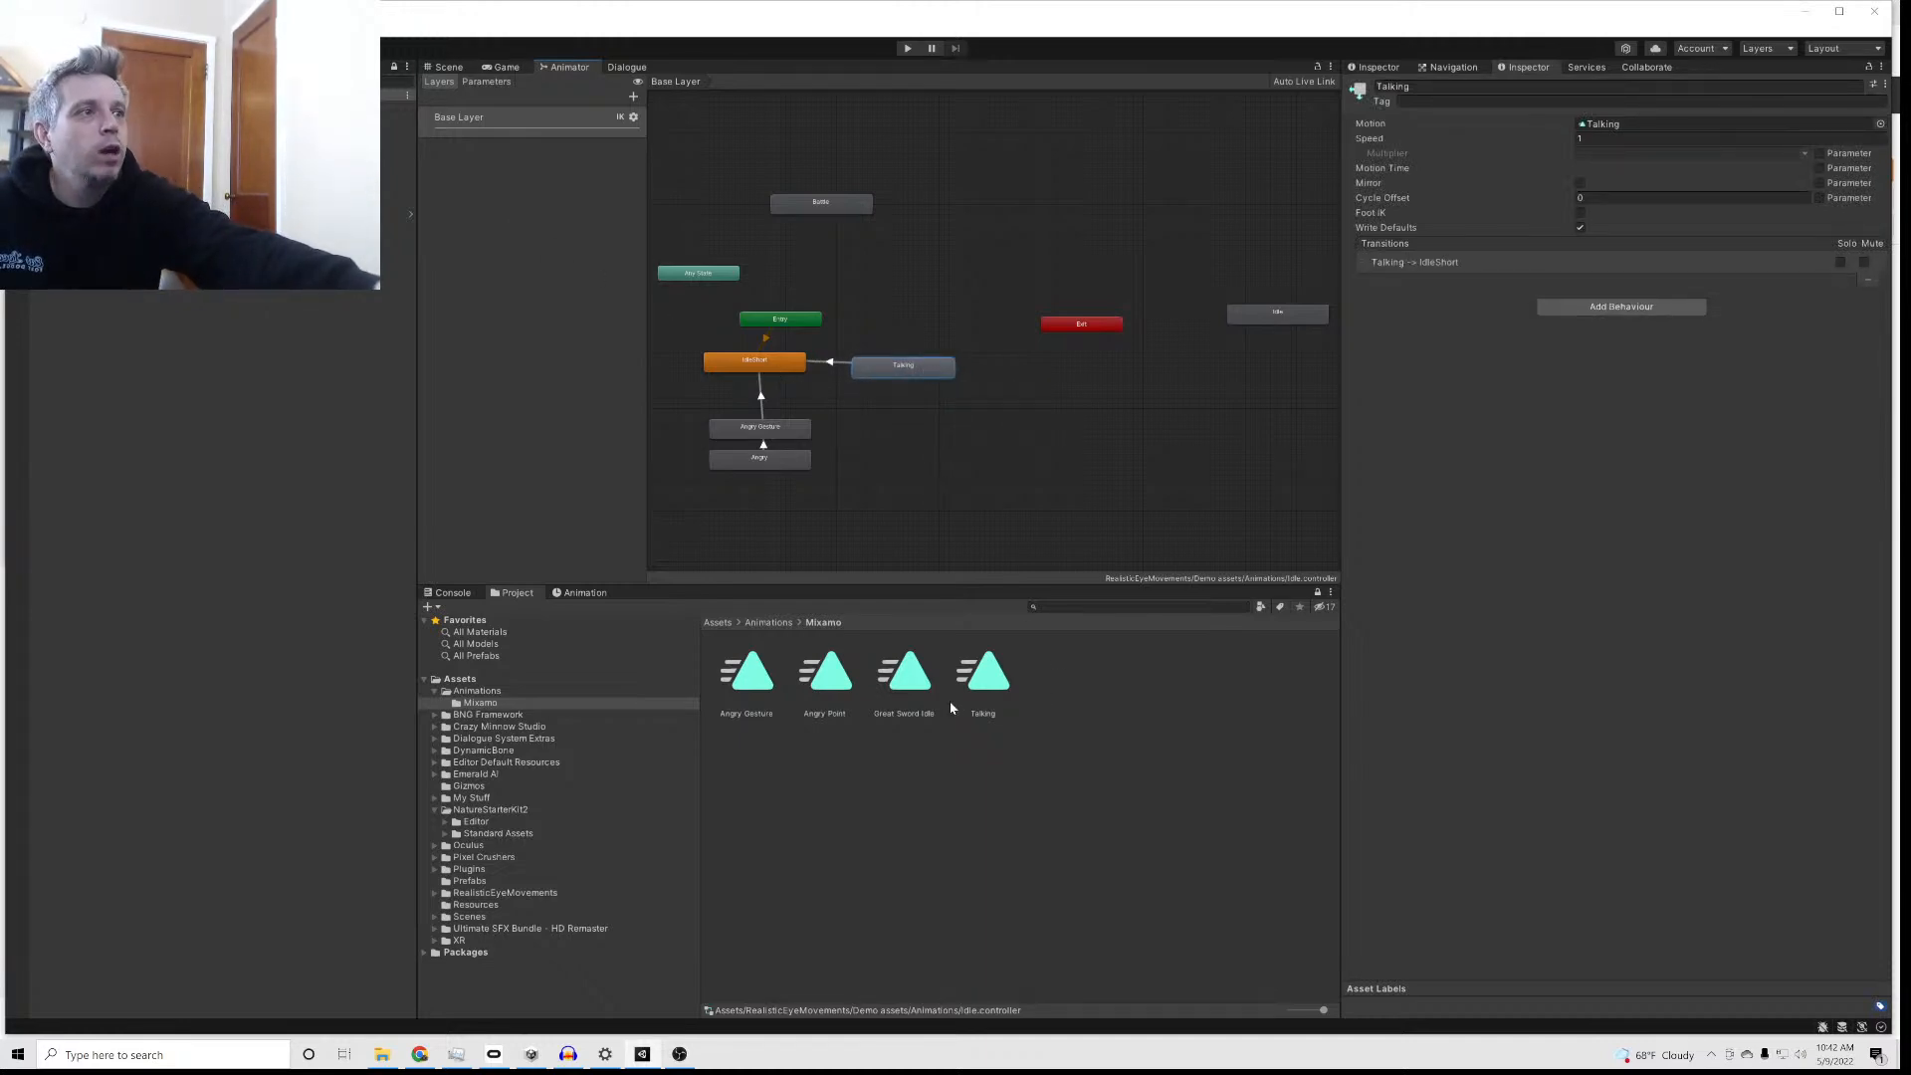
Step: Inspect the settings of the Talking animation clip and of the Talking state in the Animator graph
click(975, 686)
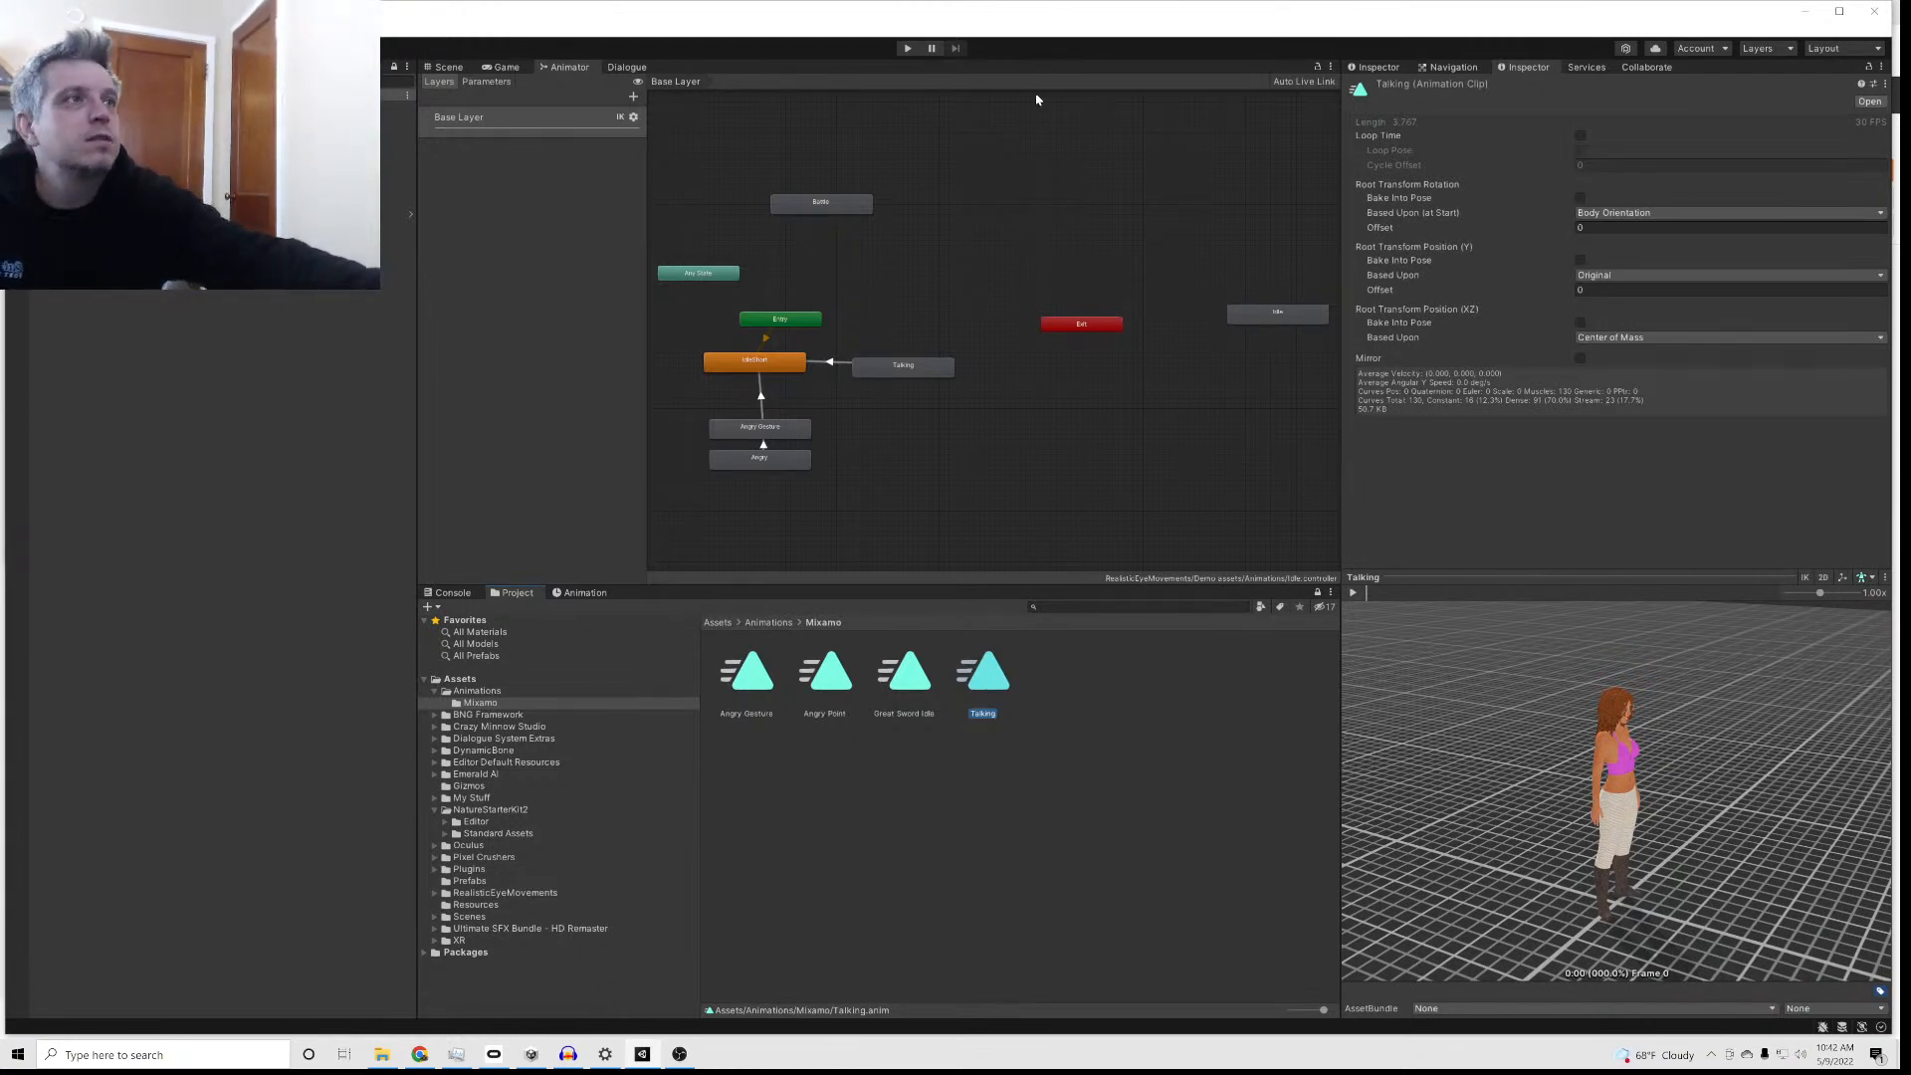
click(899, 368)
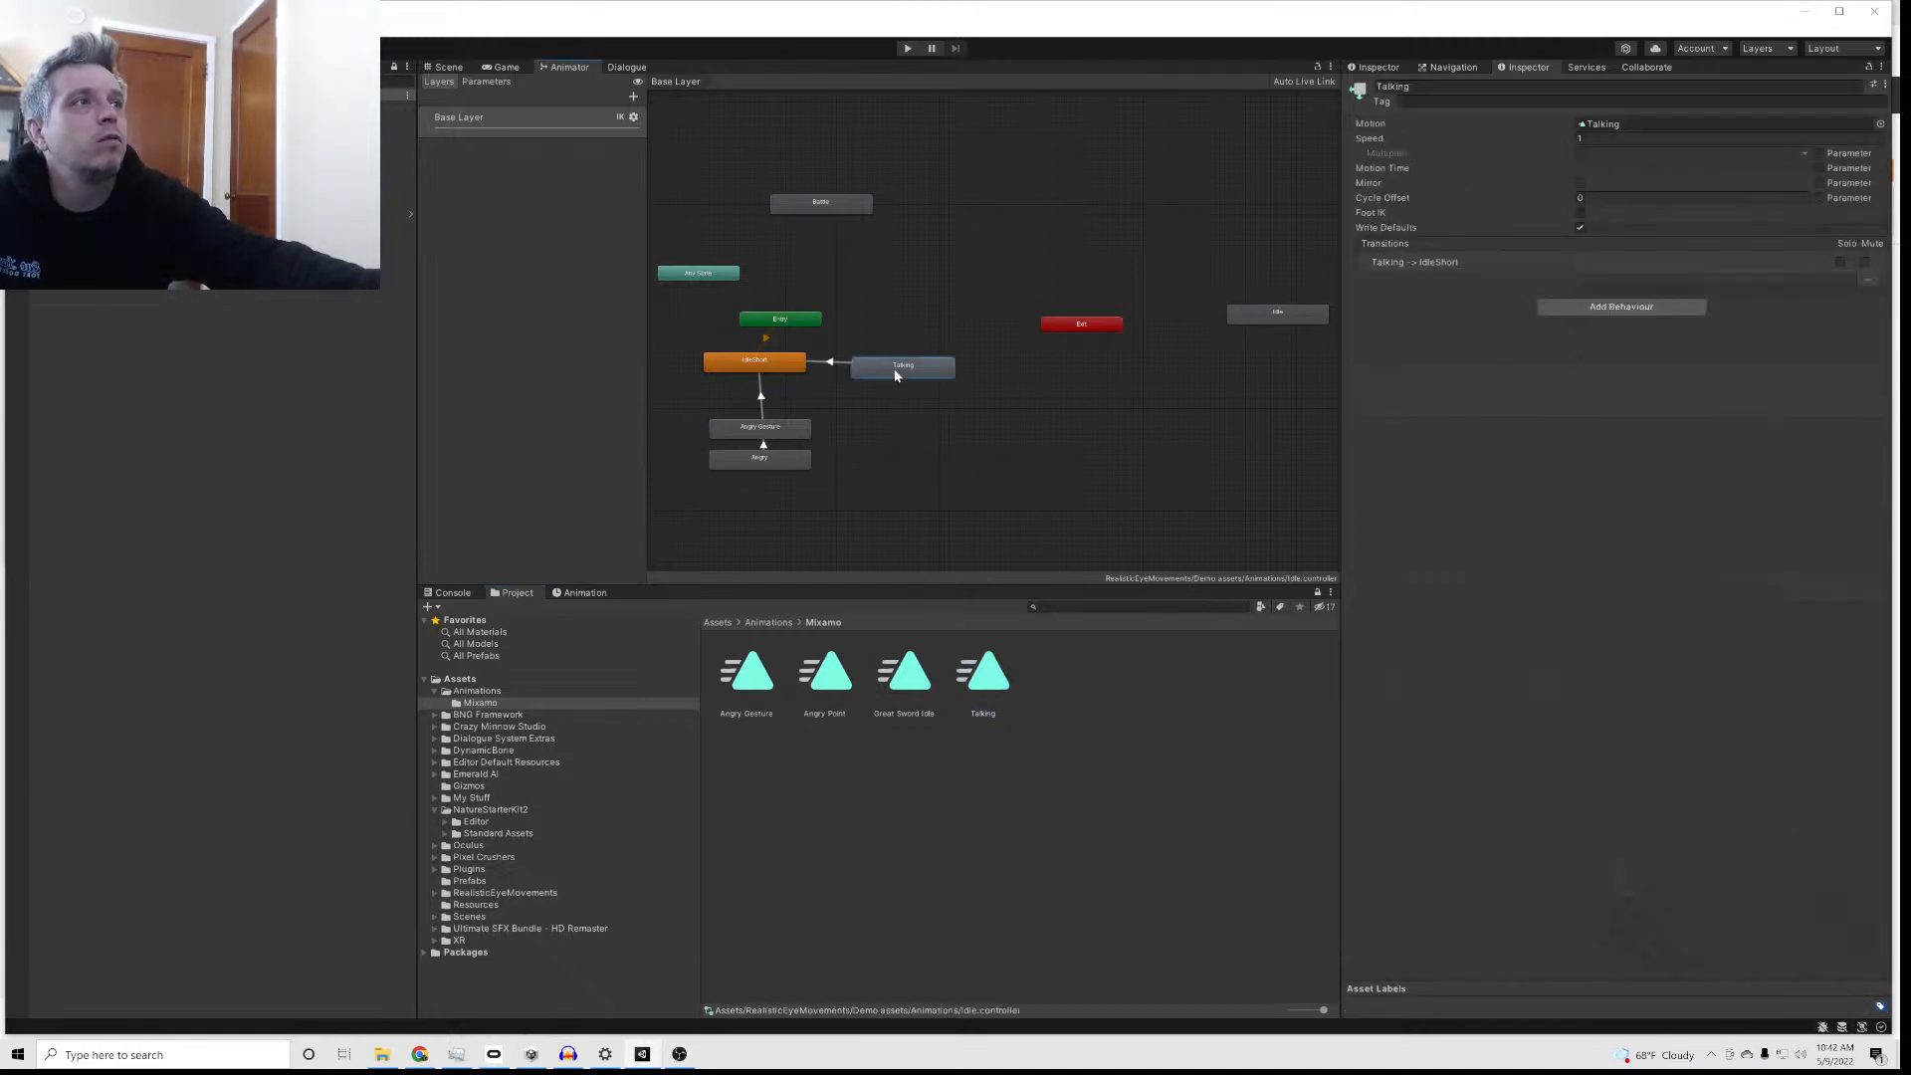
click(988, 669)
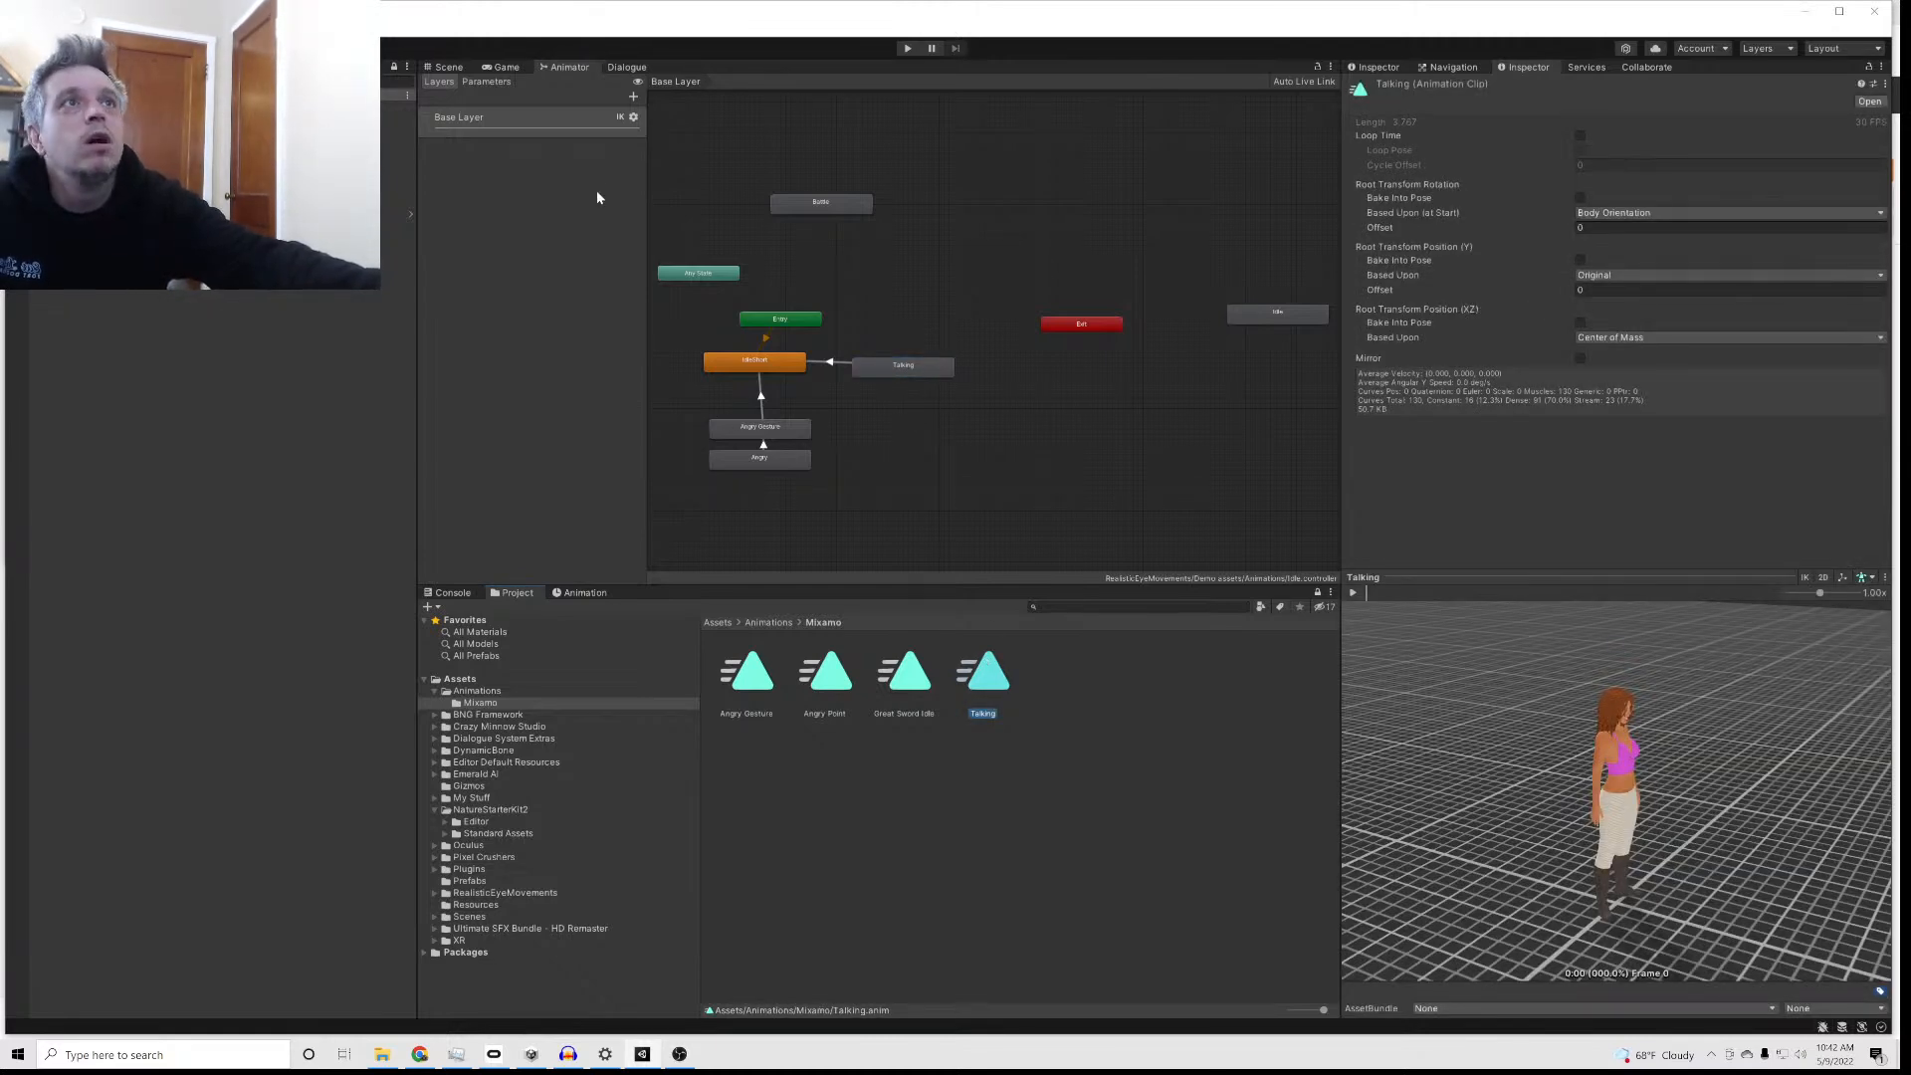
Step: Load Anna2's Talking clip in the Animation window alongside the Scene view and scrub through its opening frames
click(398, 105)
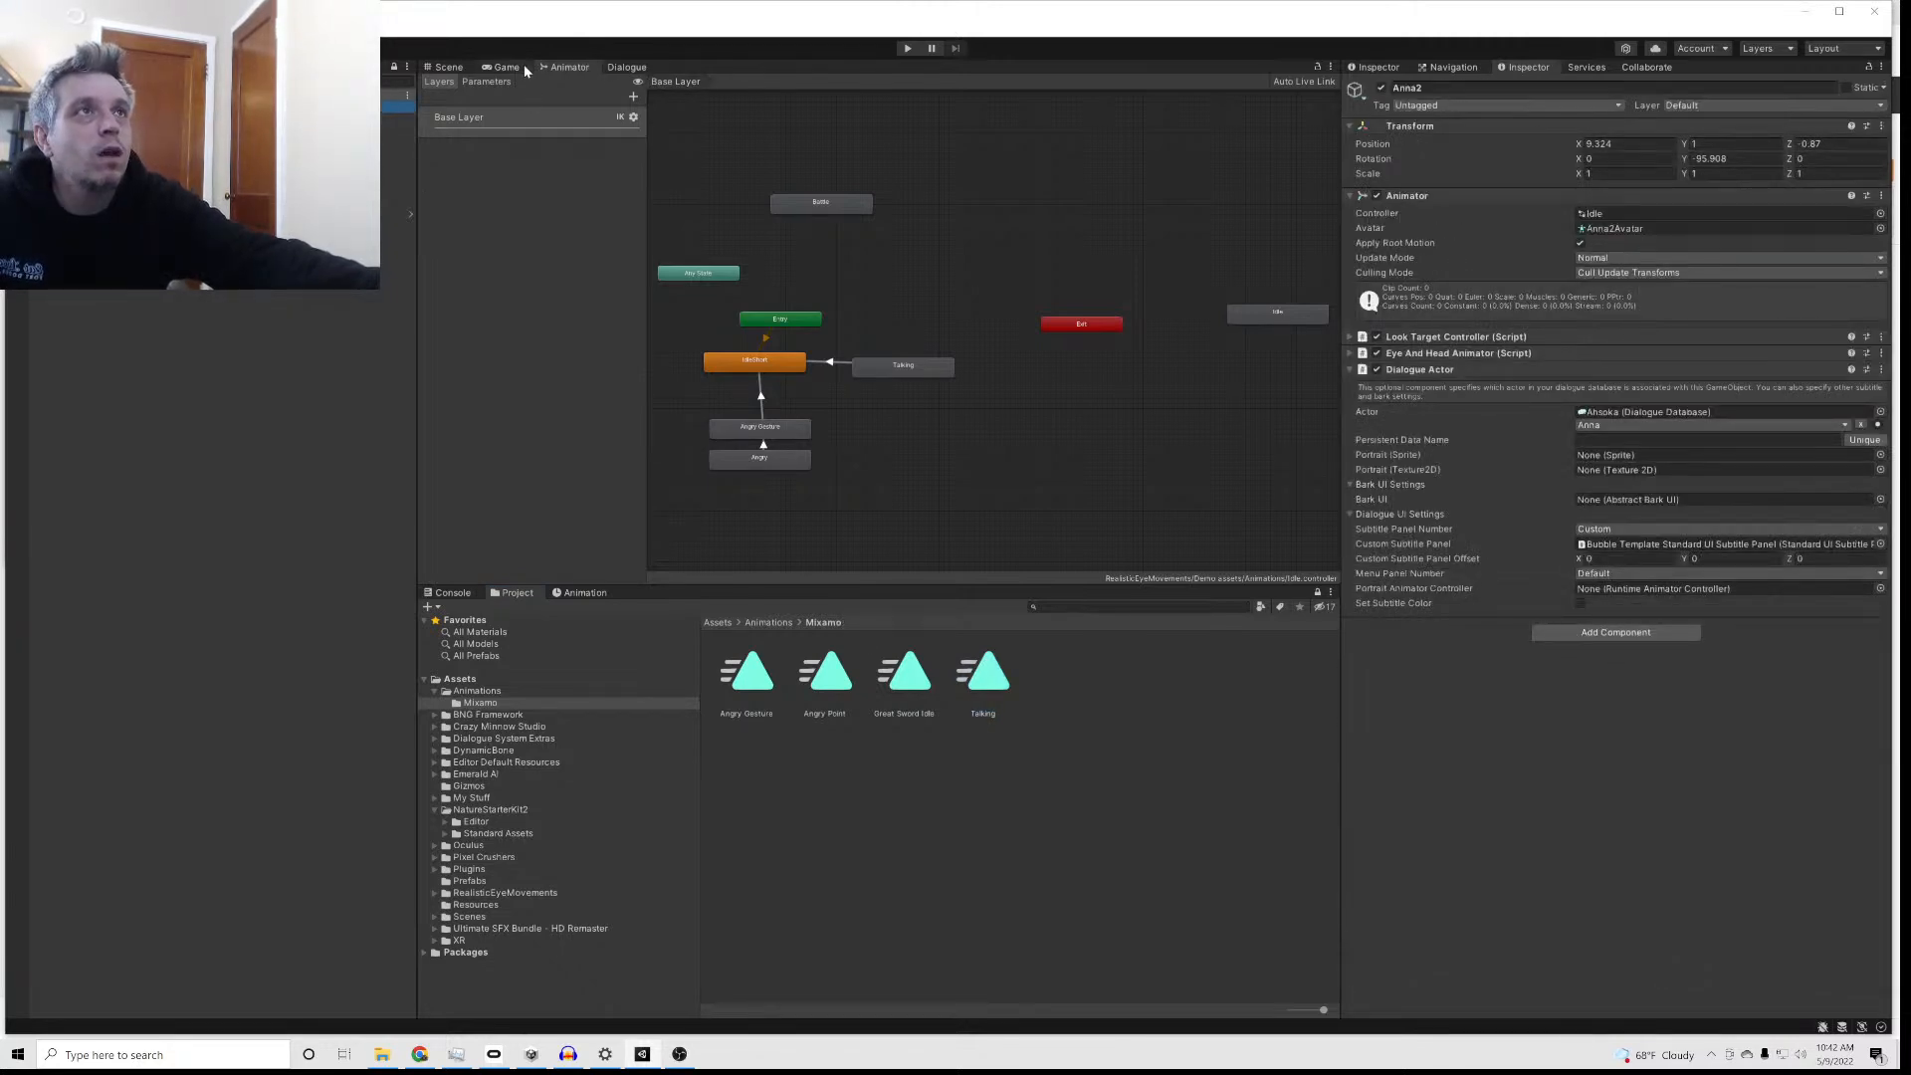
click(449, 67)
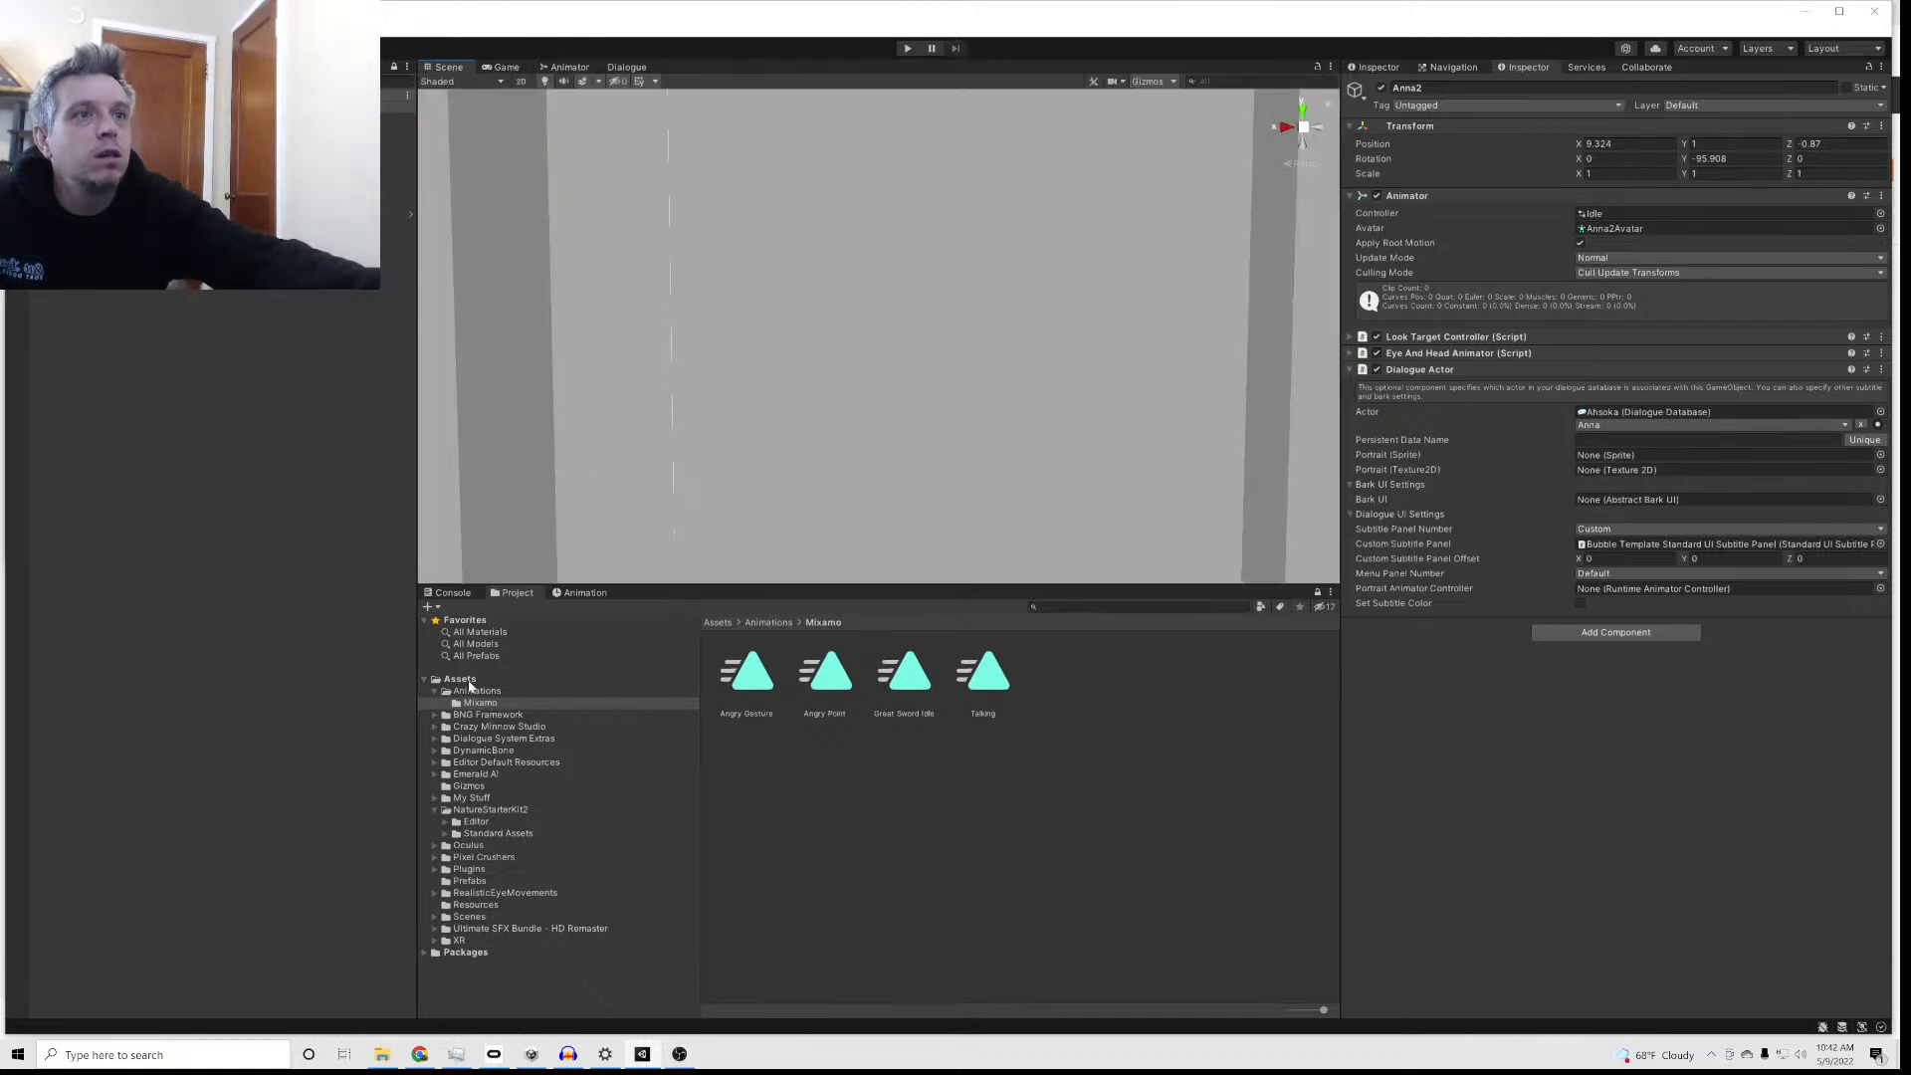
click(581, 593)
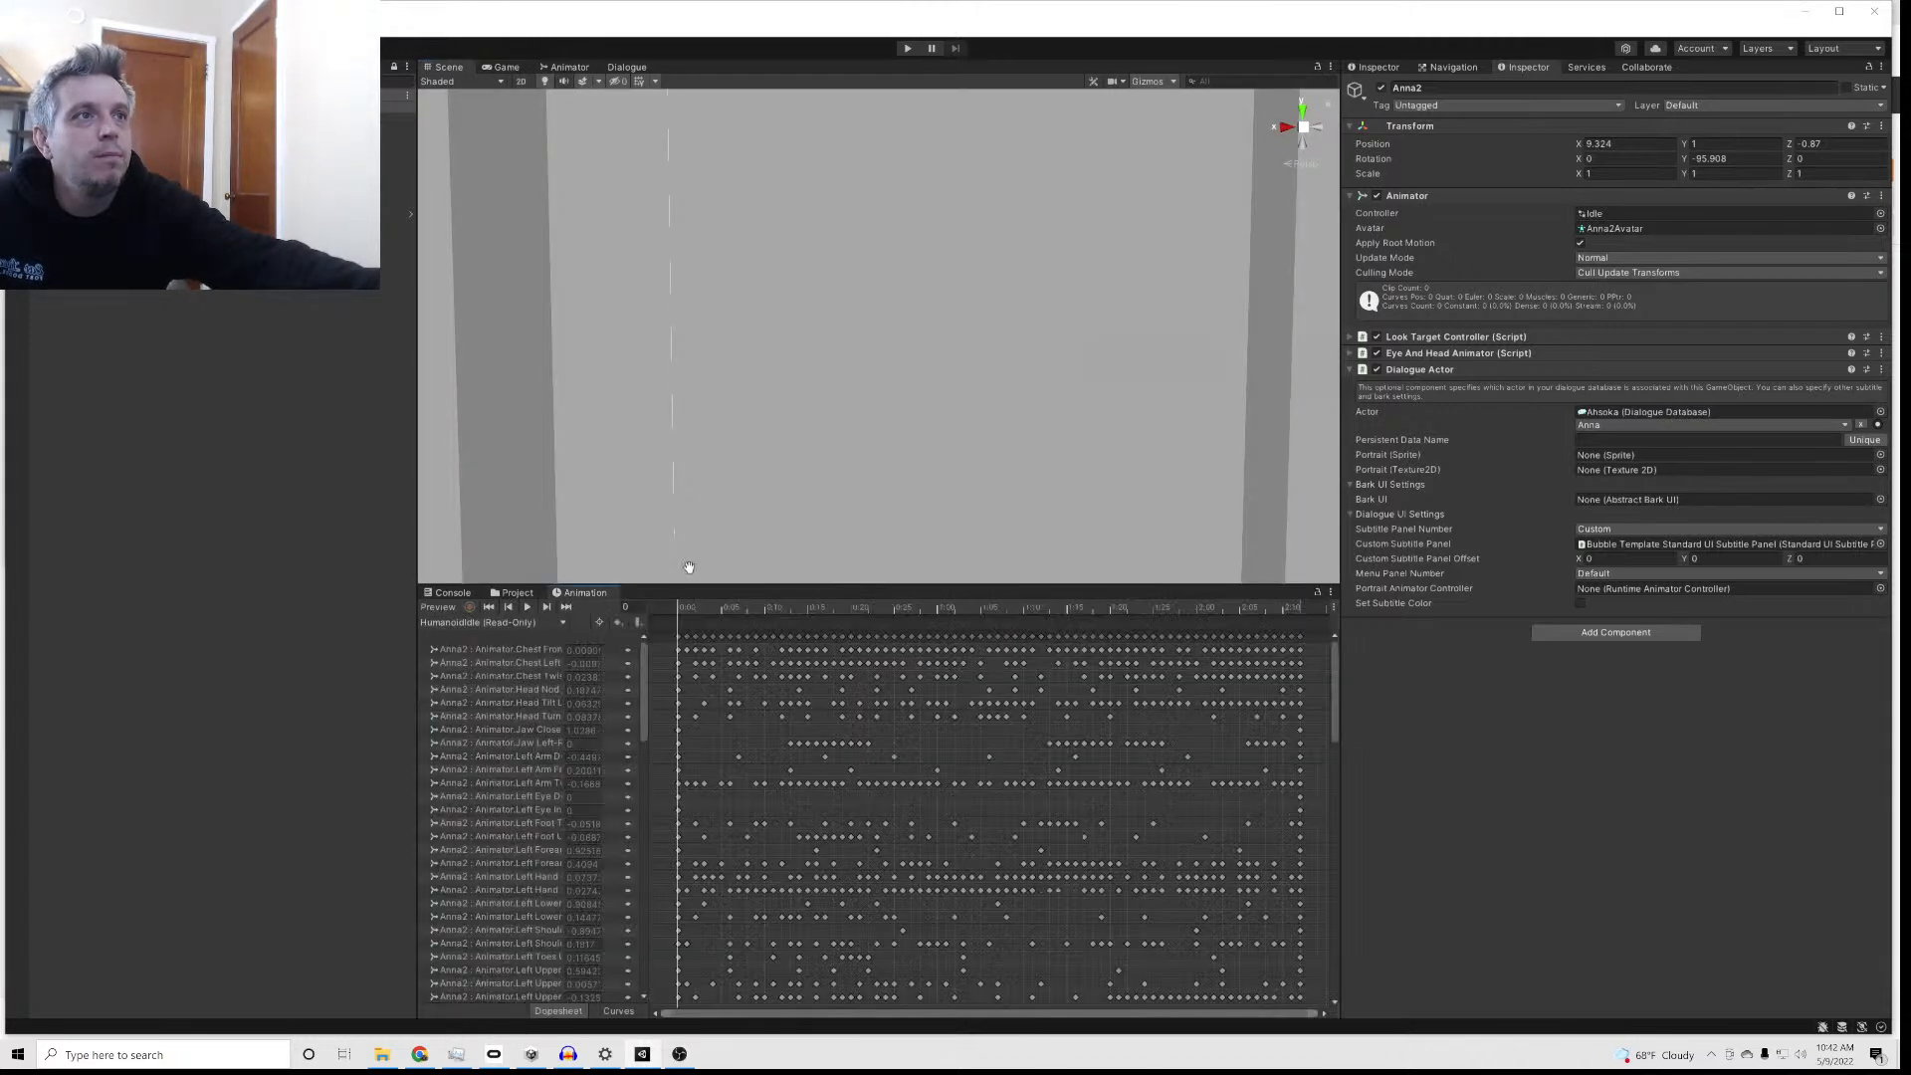
mouse_move(734, 607)
mouse_down()
mouse_move(773, 607)
mouse_move(659, 595)
mouse_move(719, 600)
mouse_up()
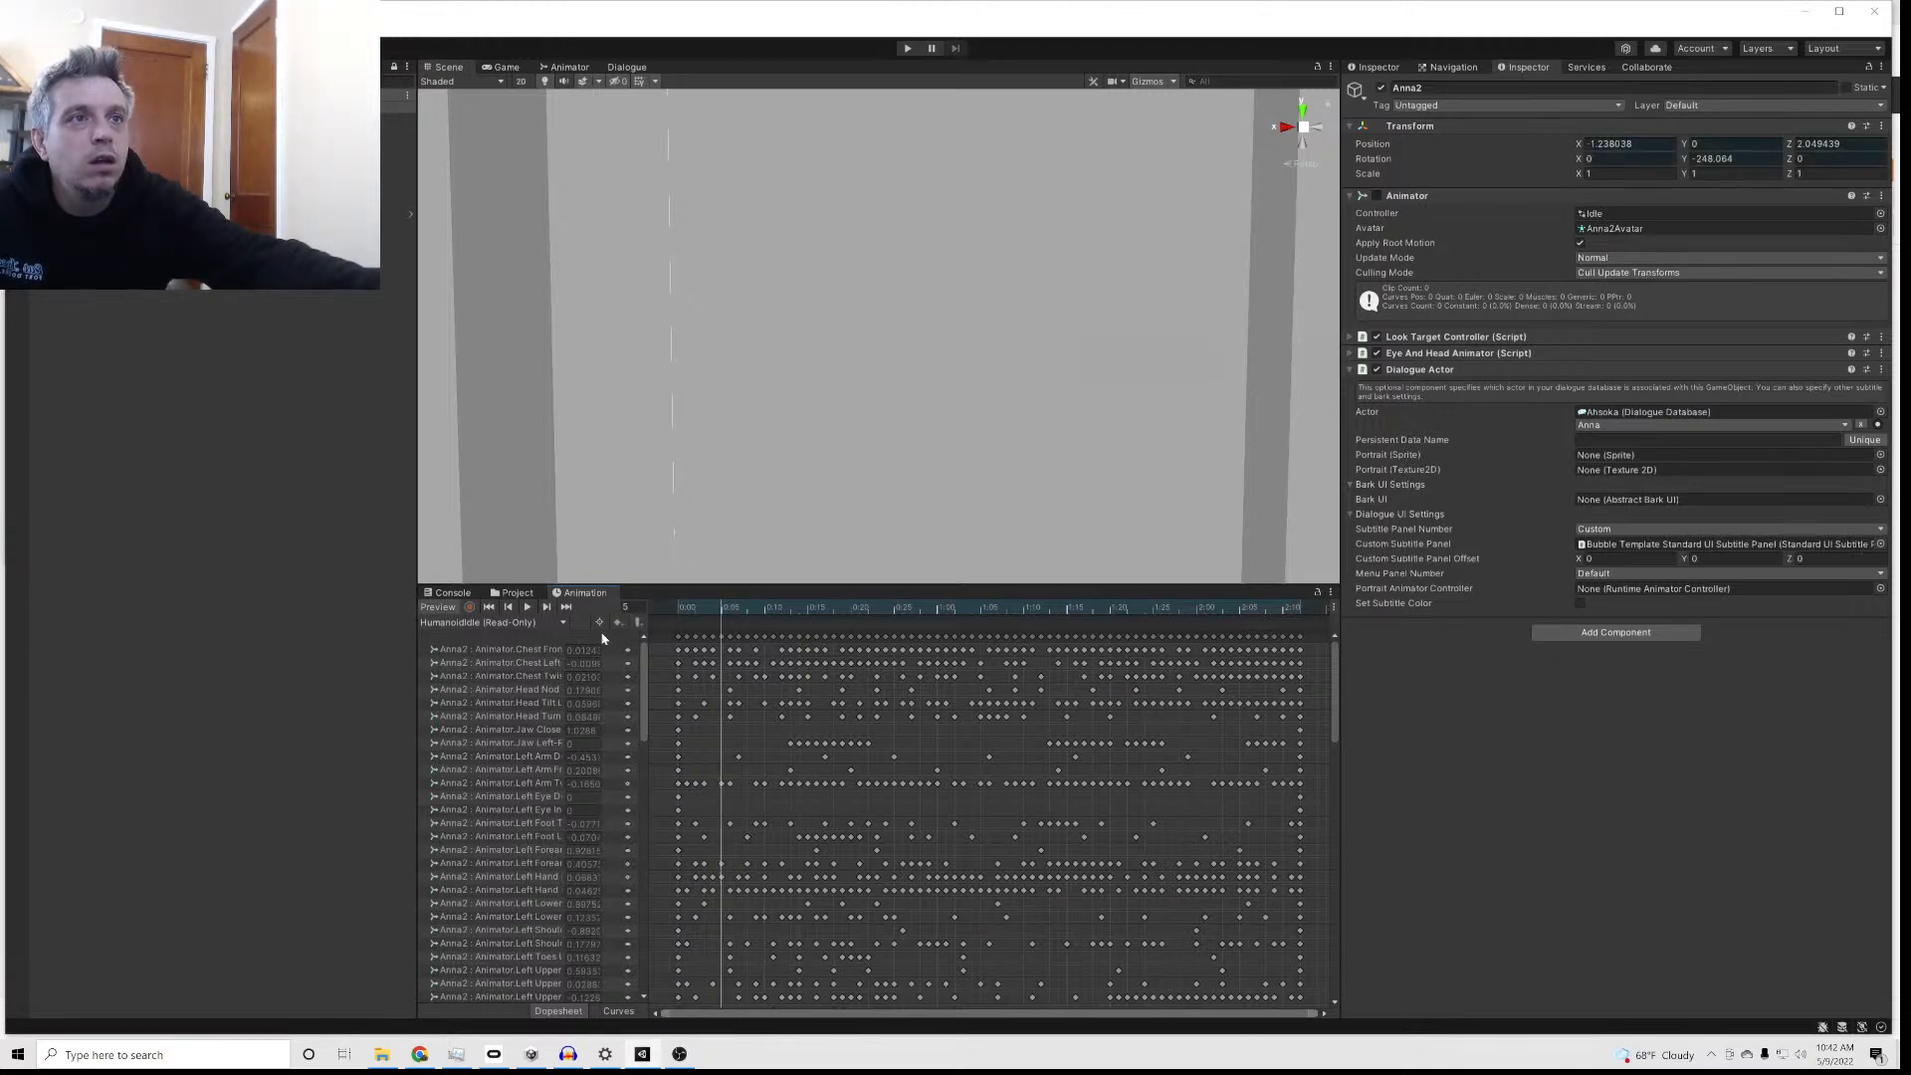
click(492, 622)
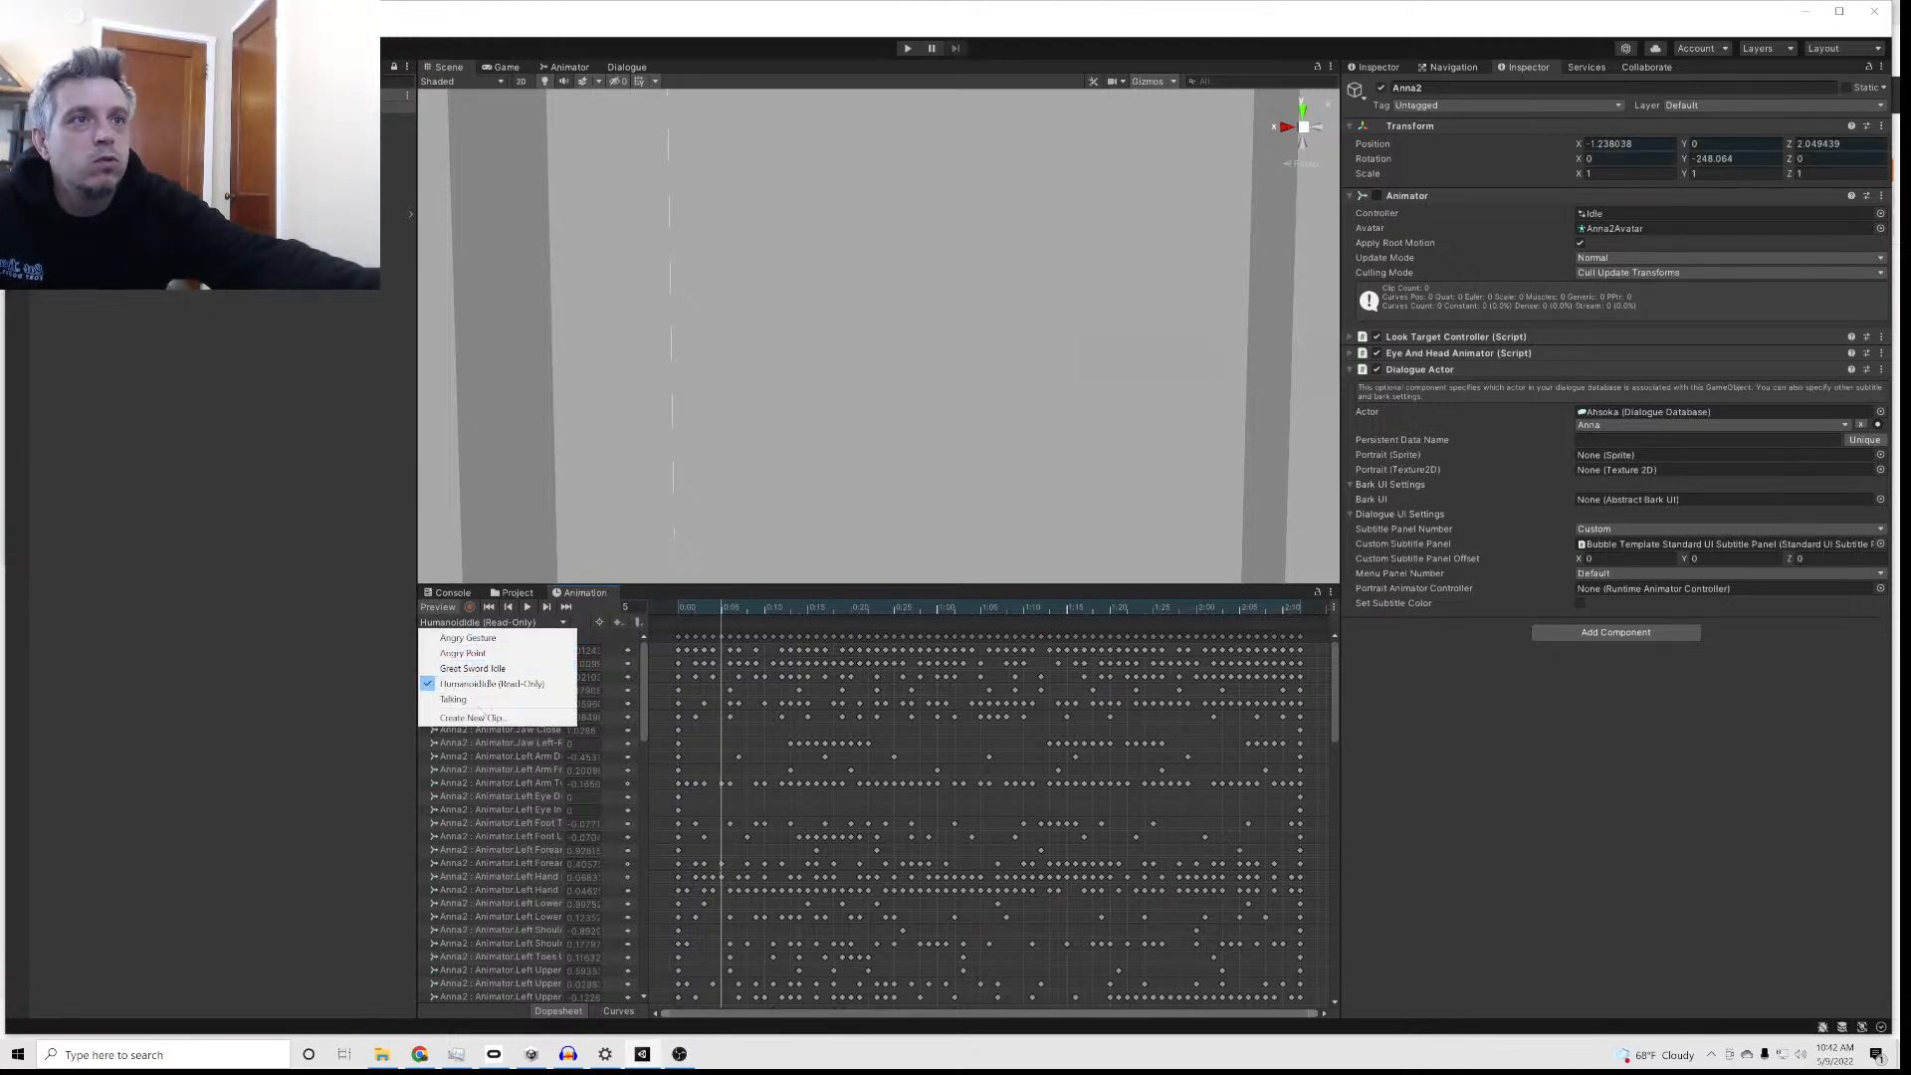
click(454, 699)
drag(676, 609, 720, 605)
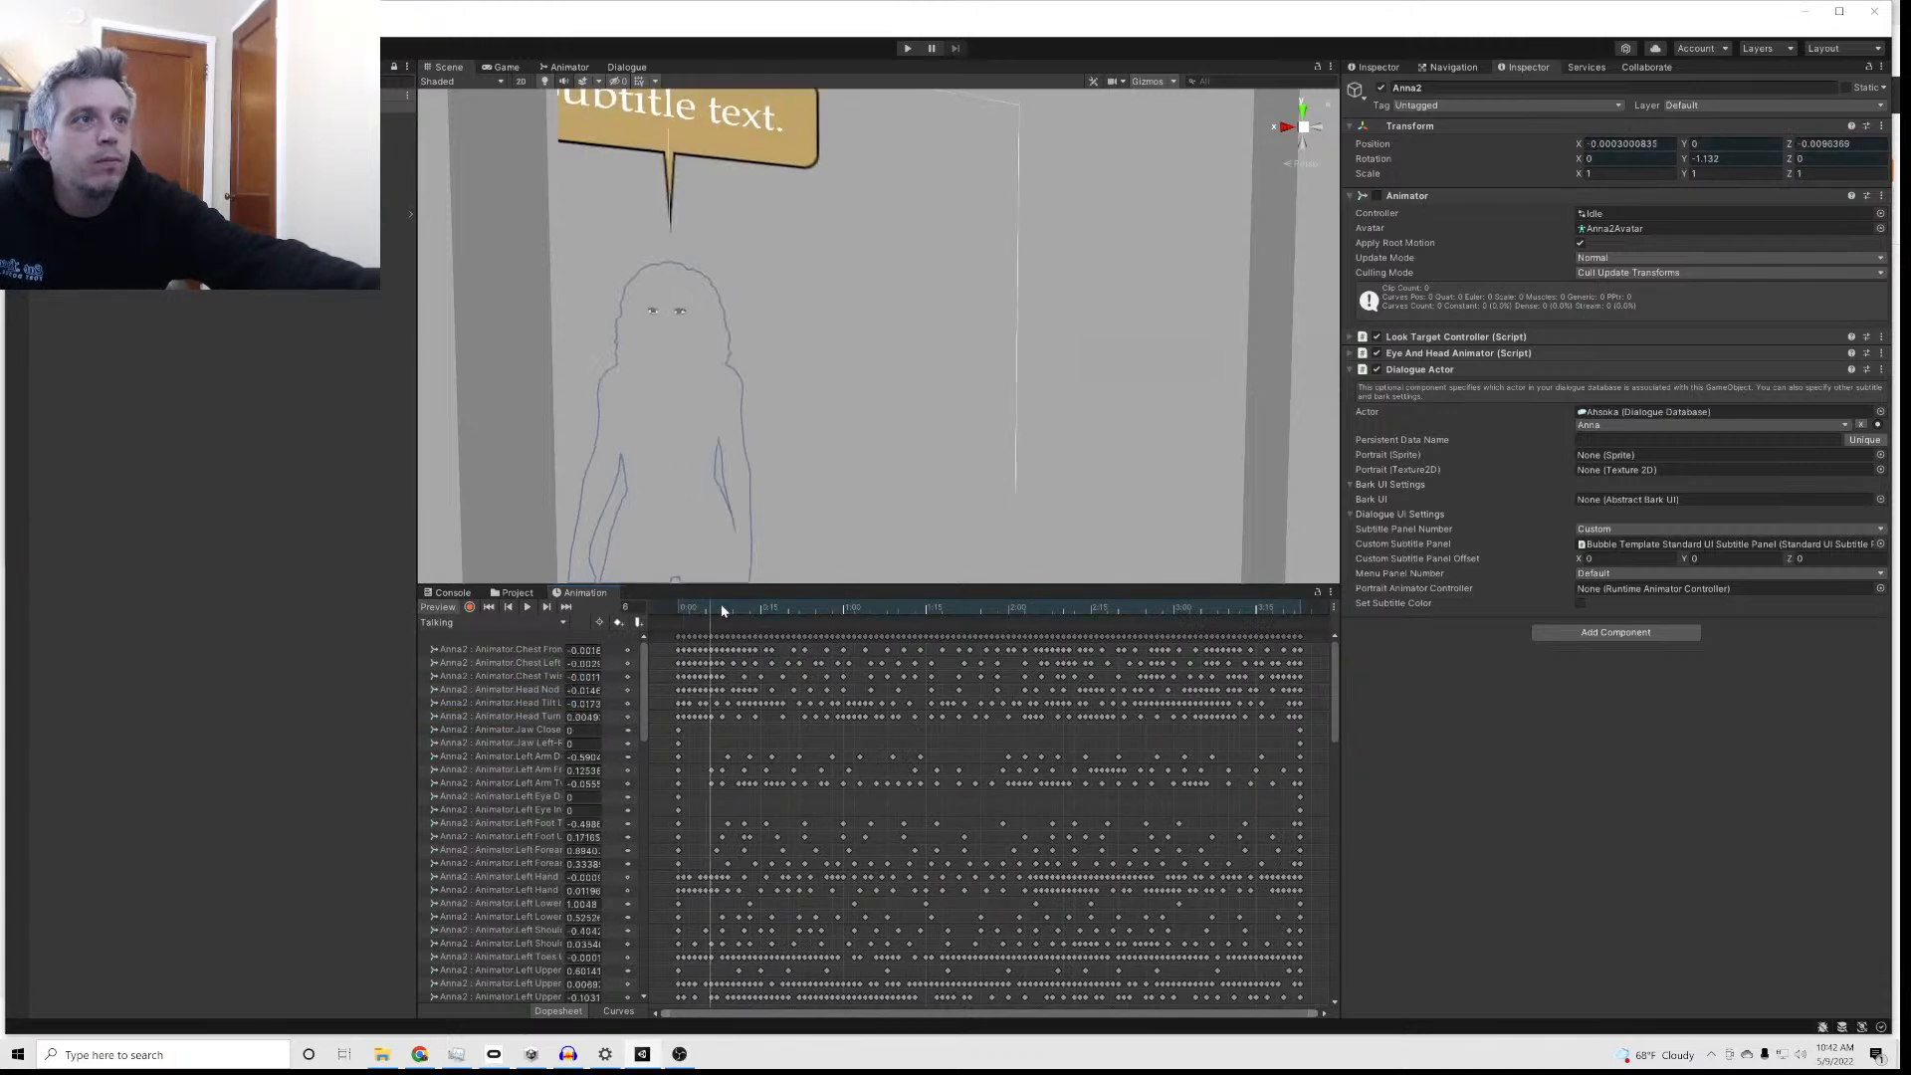
Step: Deactivate the Diner 1 object and bring Anna2's Talking clip back up at its first frame
click(298, 118)
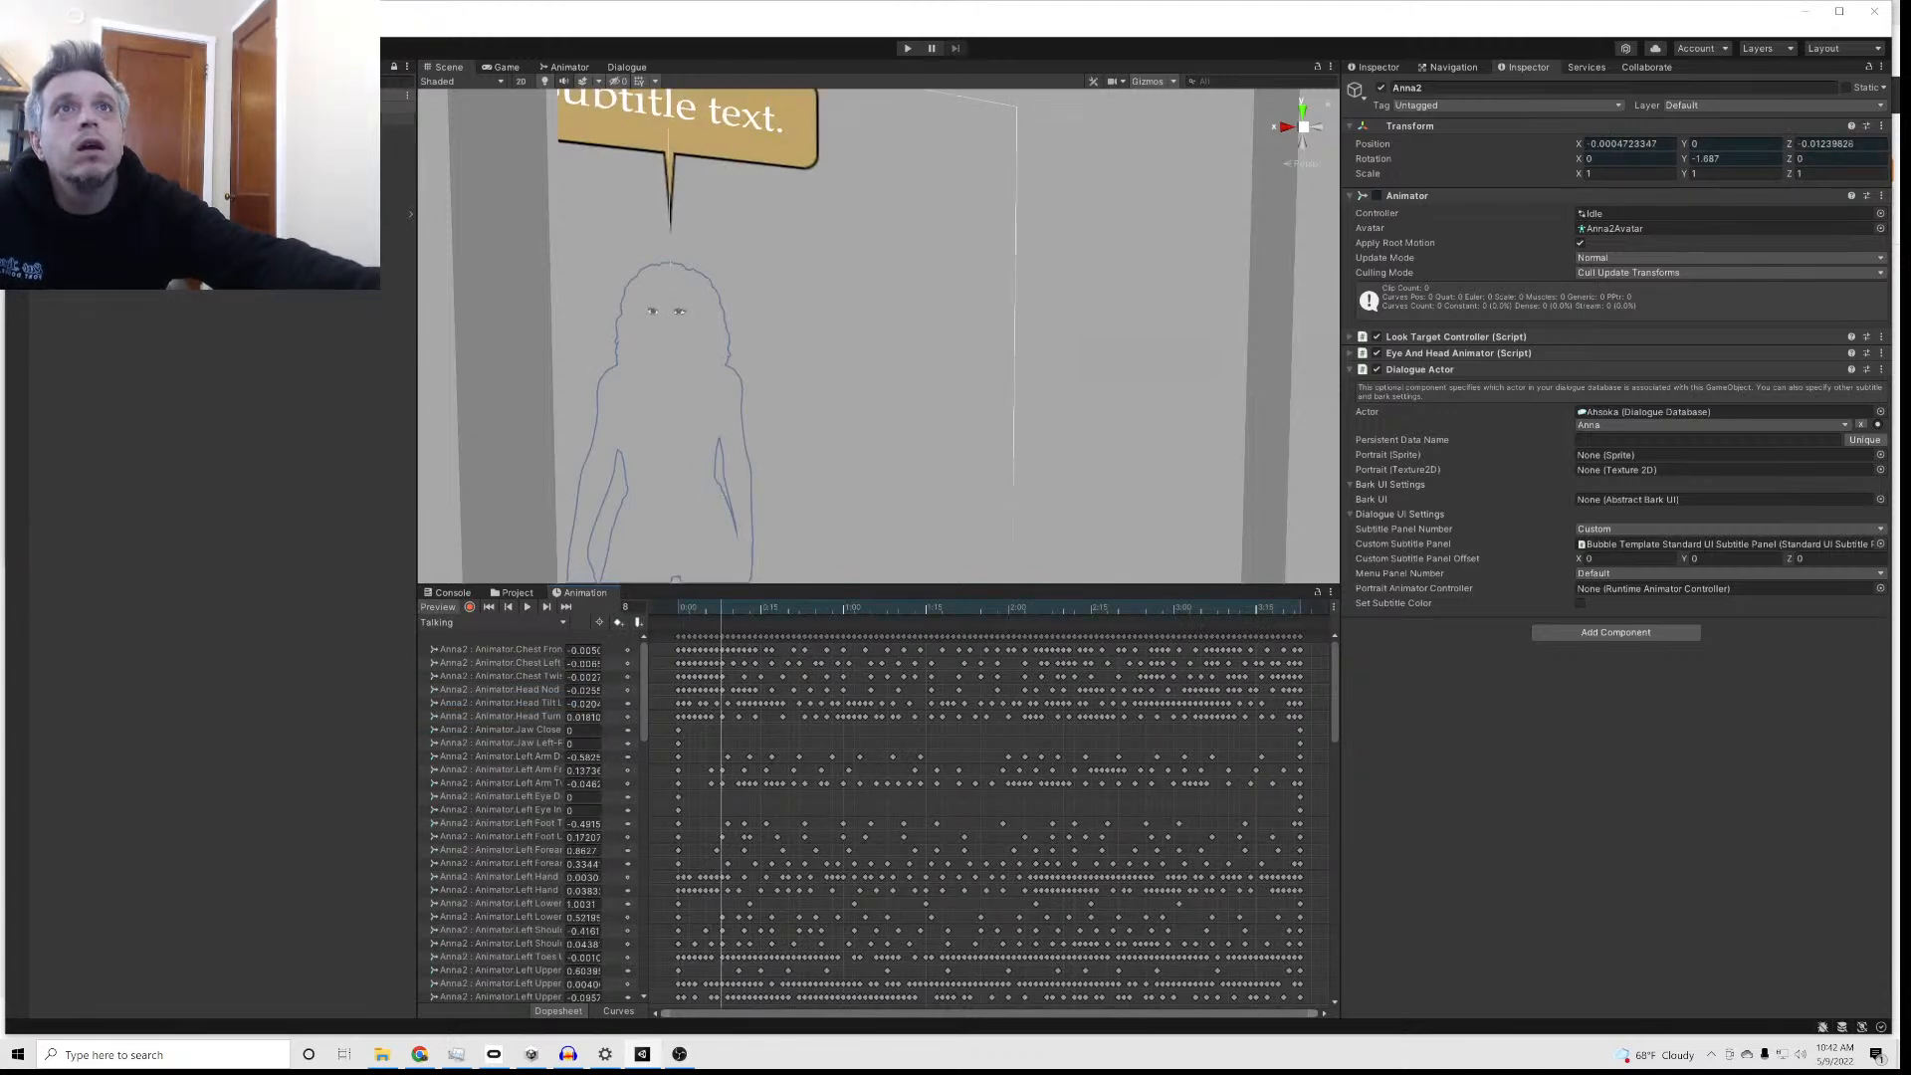
click(1381, 88)
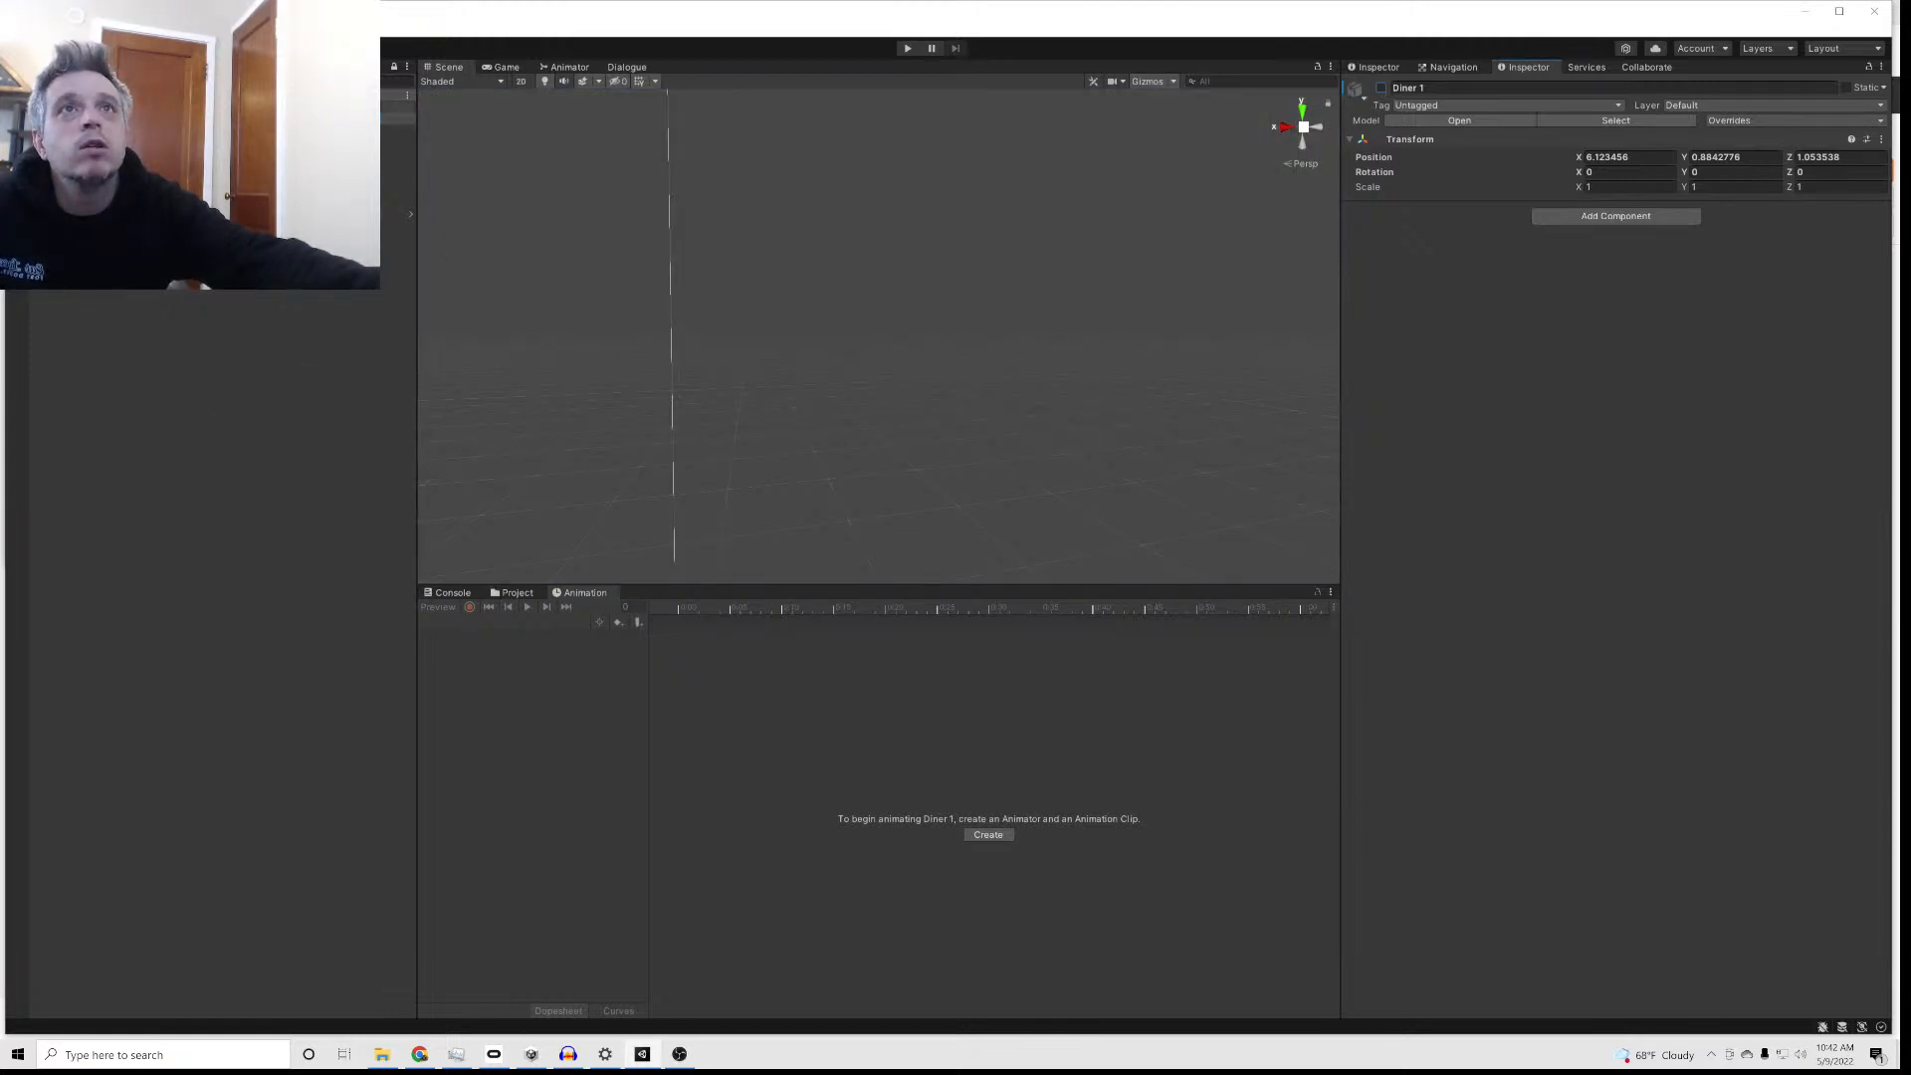
click(299, 105)
mouse_move(678, 607)
mouse_down()
mouse_move(746, 608)
mouse_move(693, 607)
mouse_up()
click(539, 623)
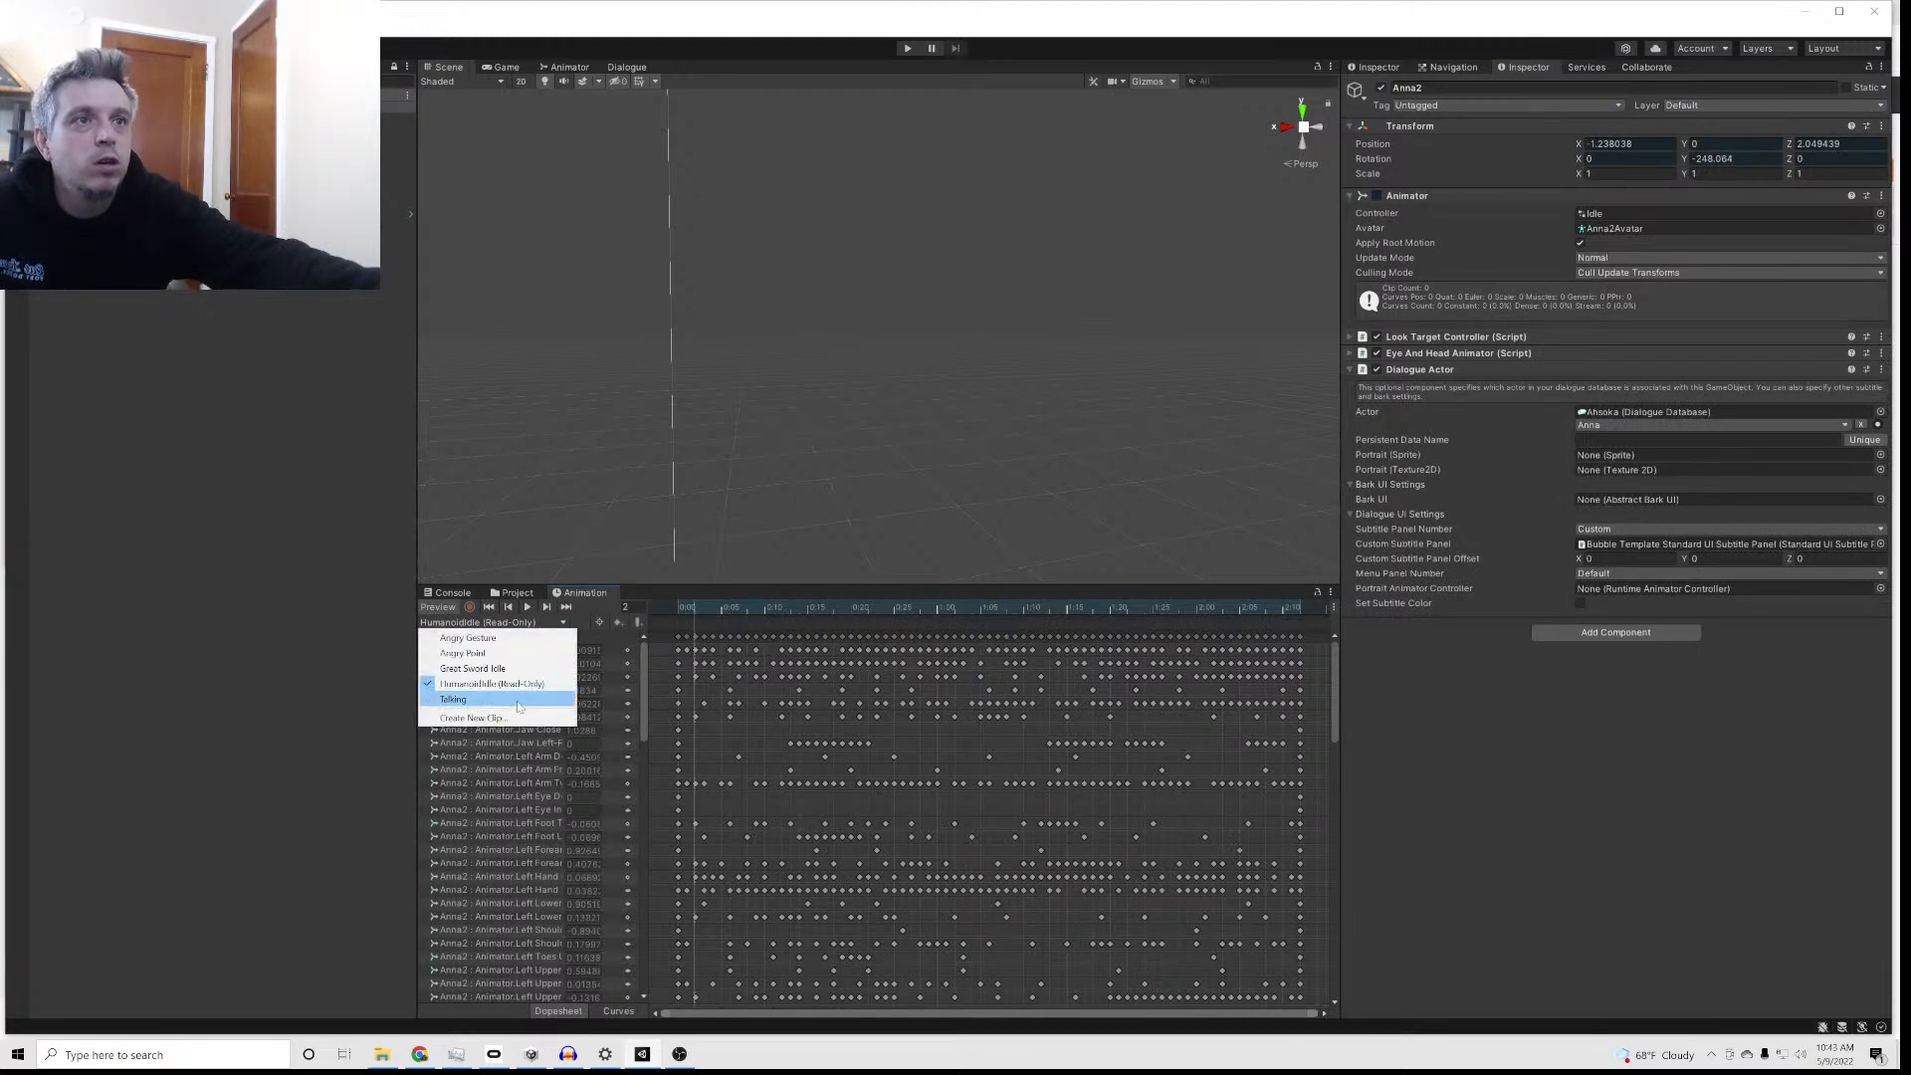
click(494, 701)
mouse_move(698, 609)
mouse_down()
mouse_move(768, 610)
mouse_move(681, 611)
mouse_up()
Step: Set the Animator Jaw Close property to 1 at the start of the Talking clip and delete its end key
click(577, 730)
text(1)
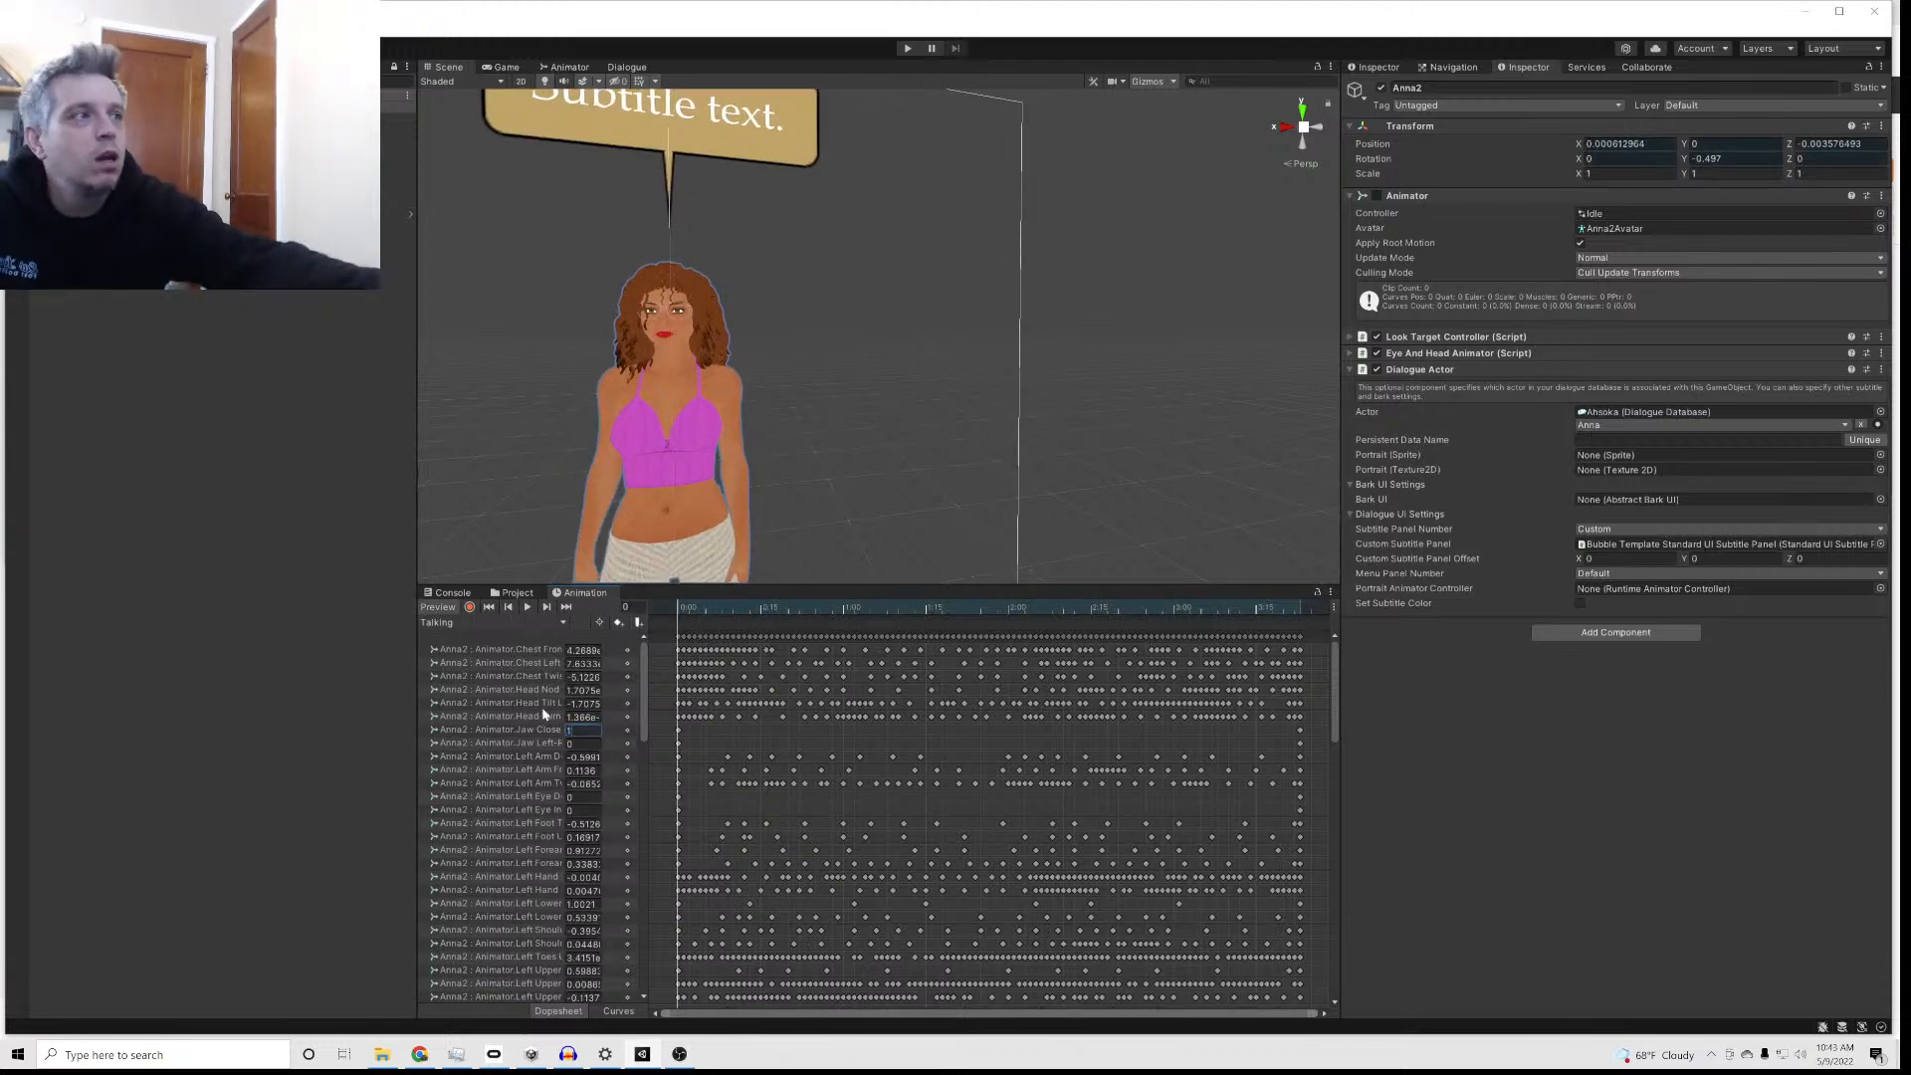
click(1300, 731)
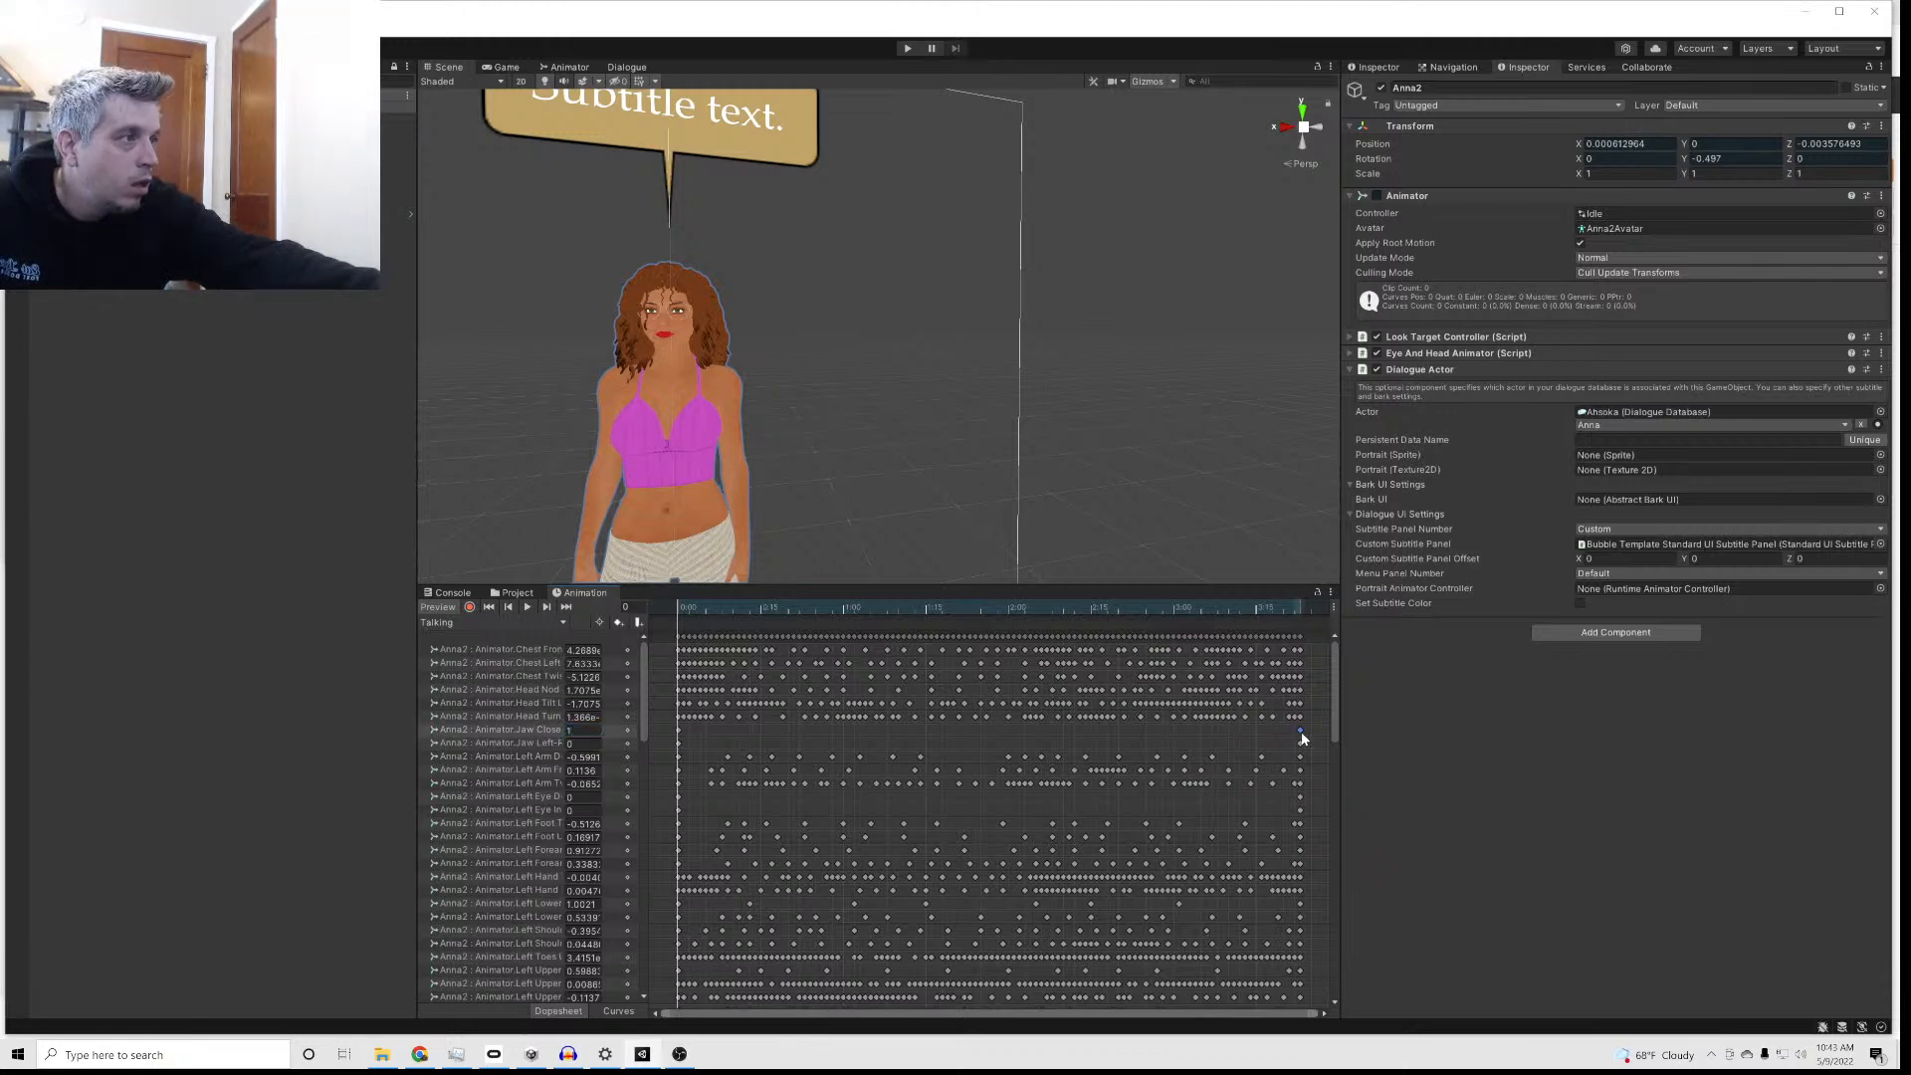
right_click(1300, 731)
click(1343, 759)
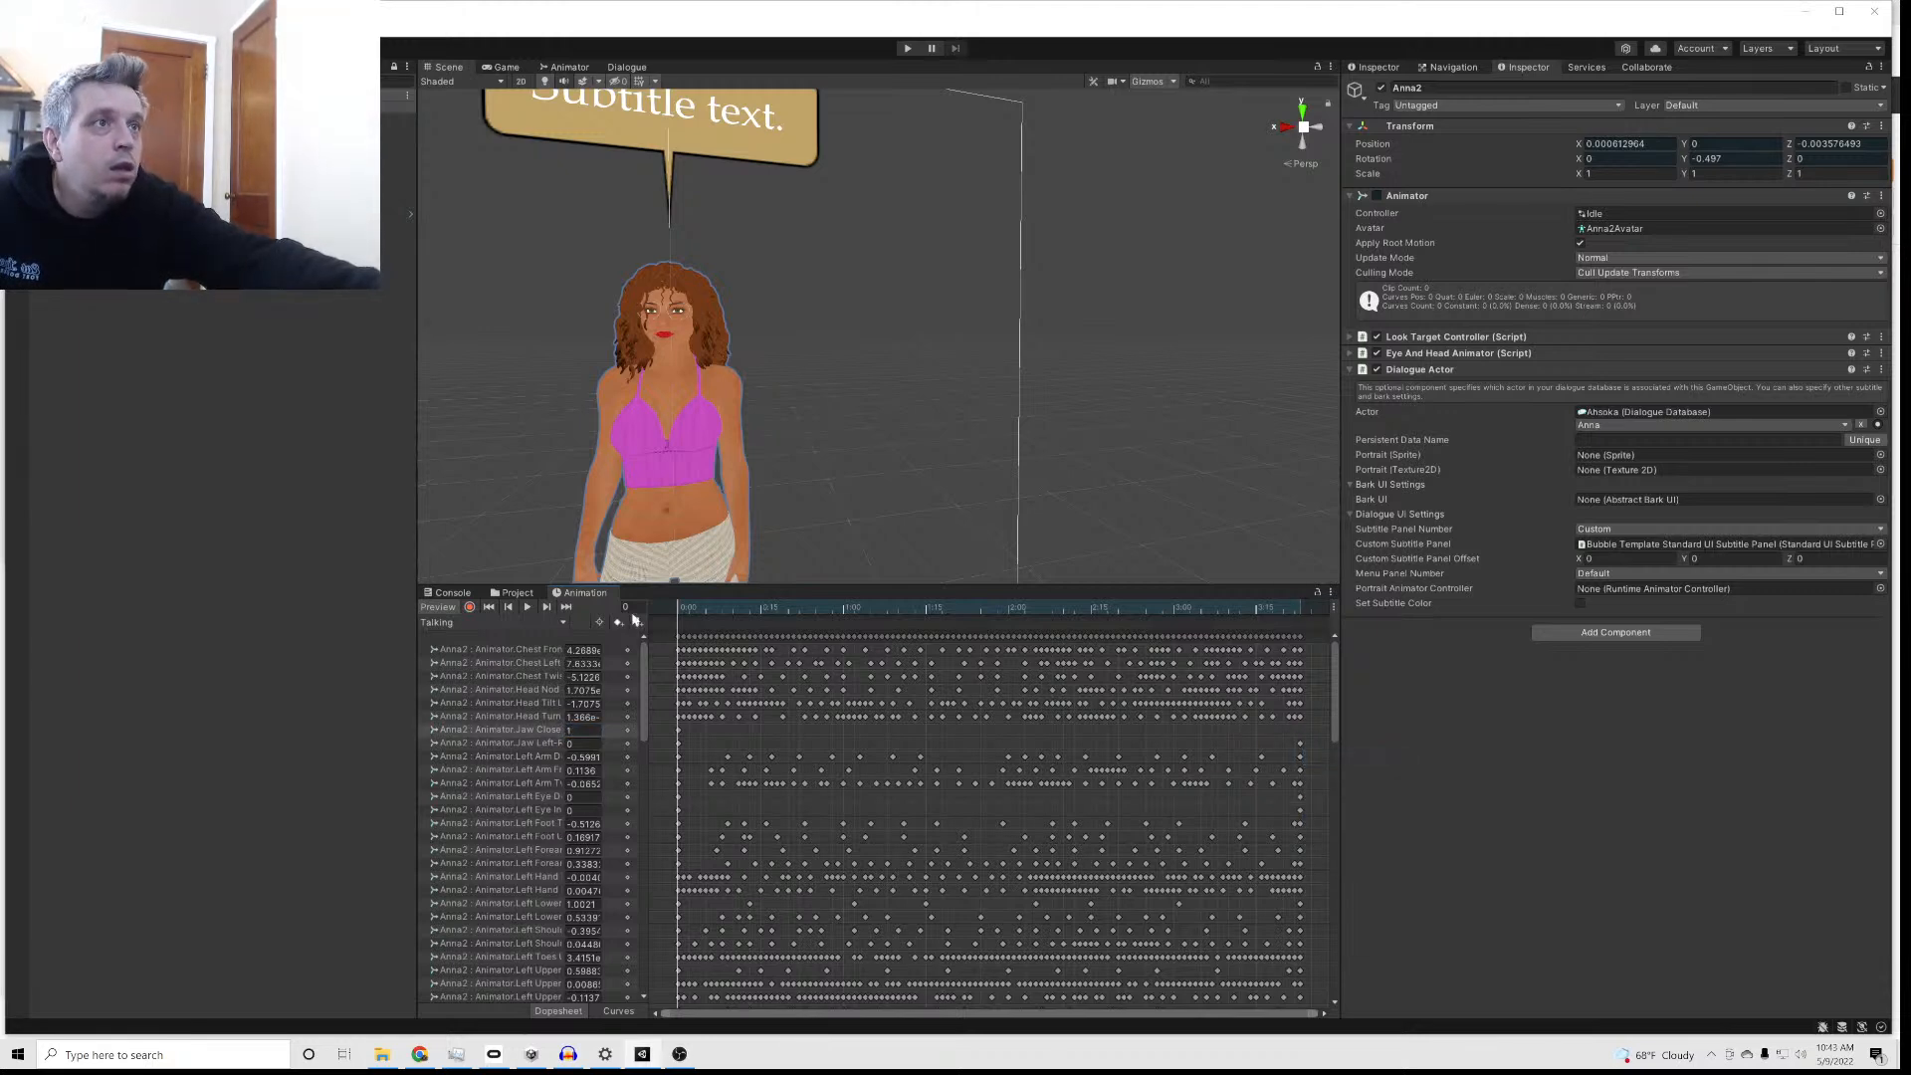
Step: Play the Talking clip on Anna2 and return the playhead to the first frame
click(528, 608)
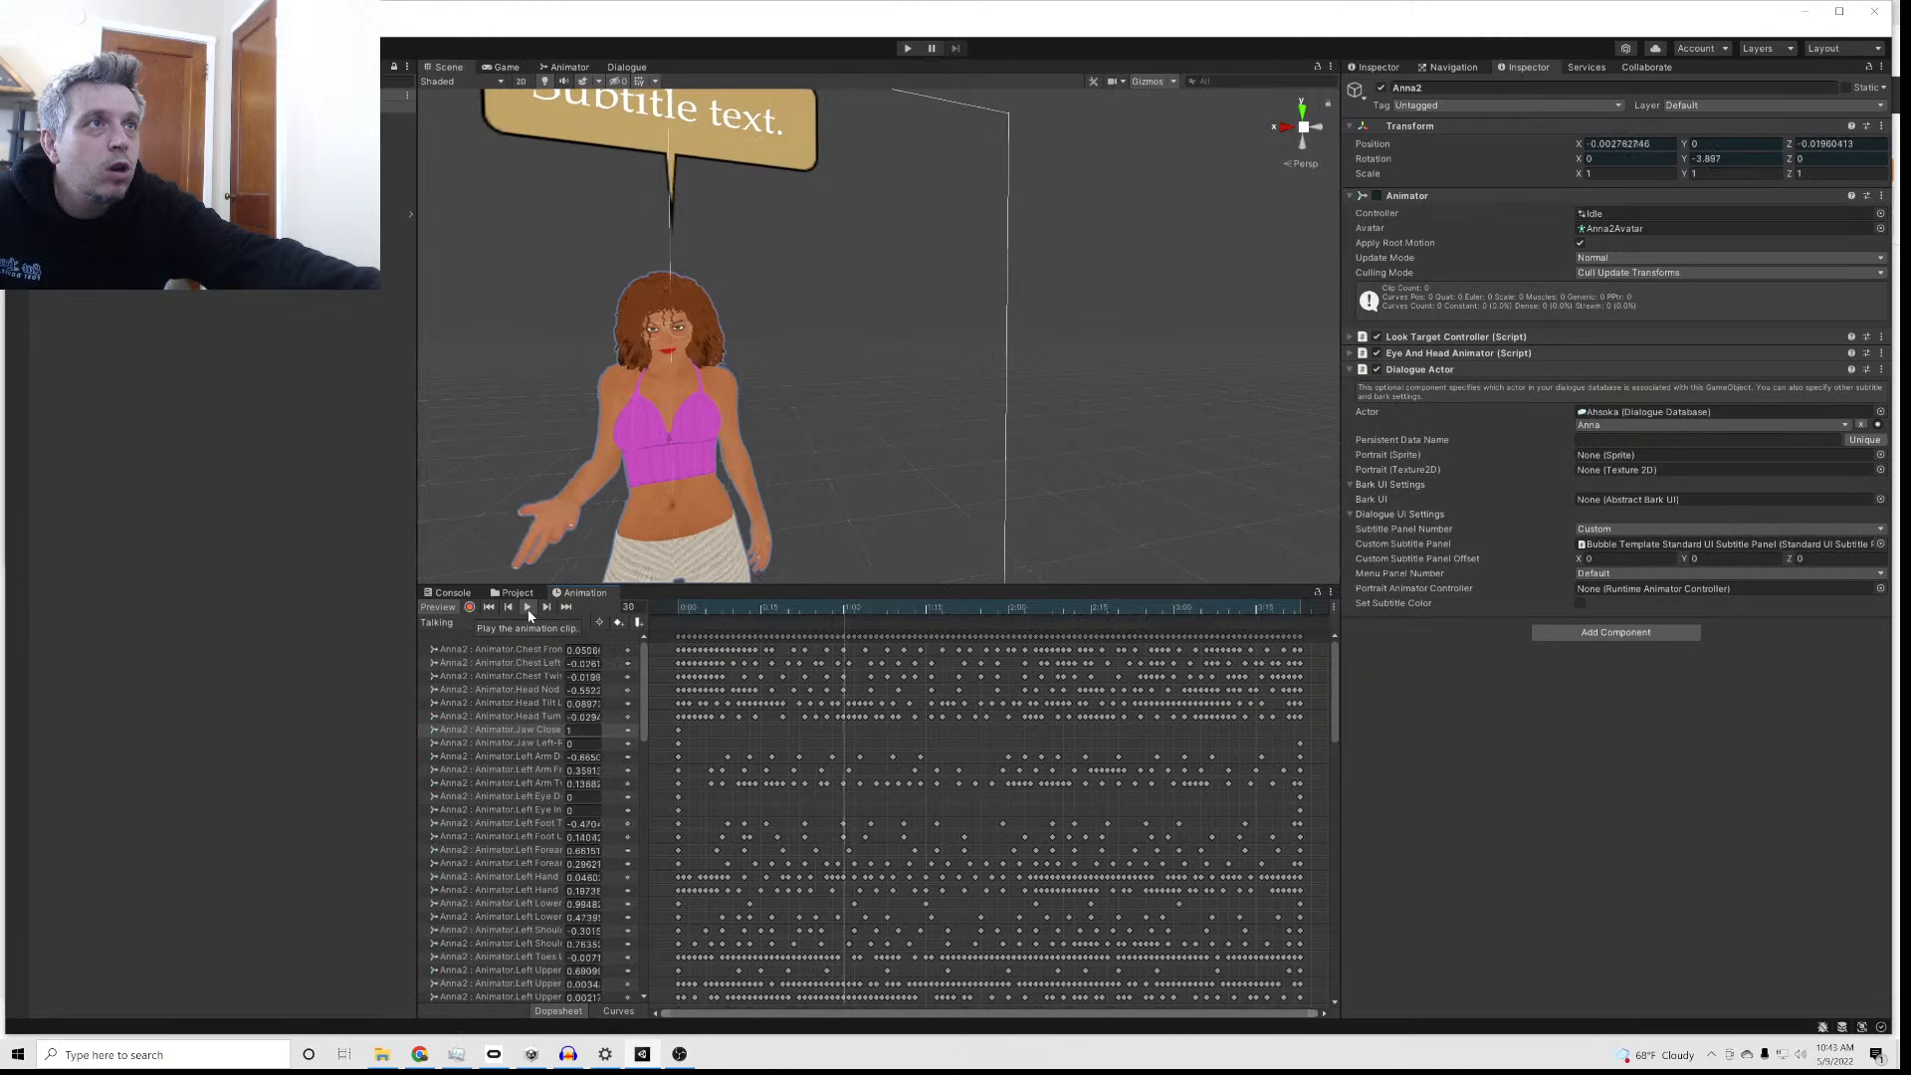
drag(974, 613, 654, 582)
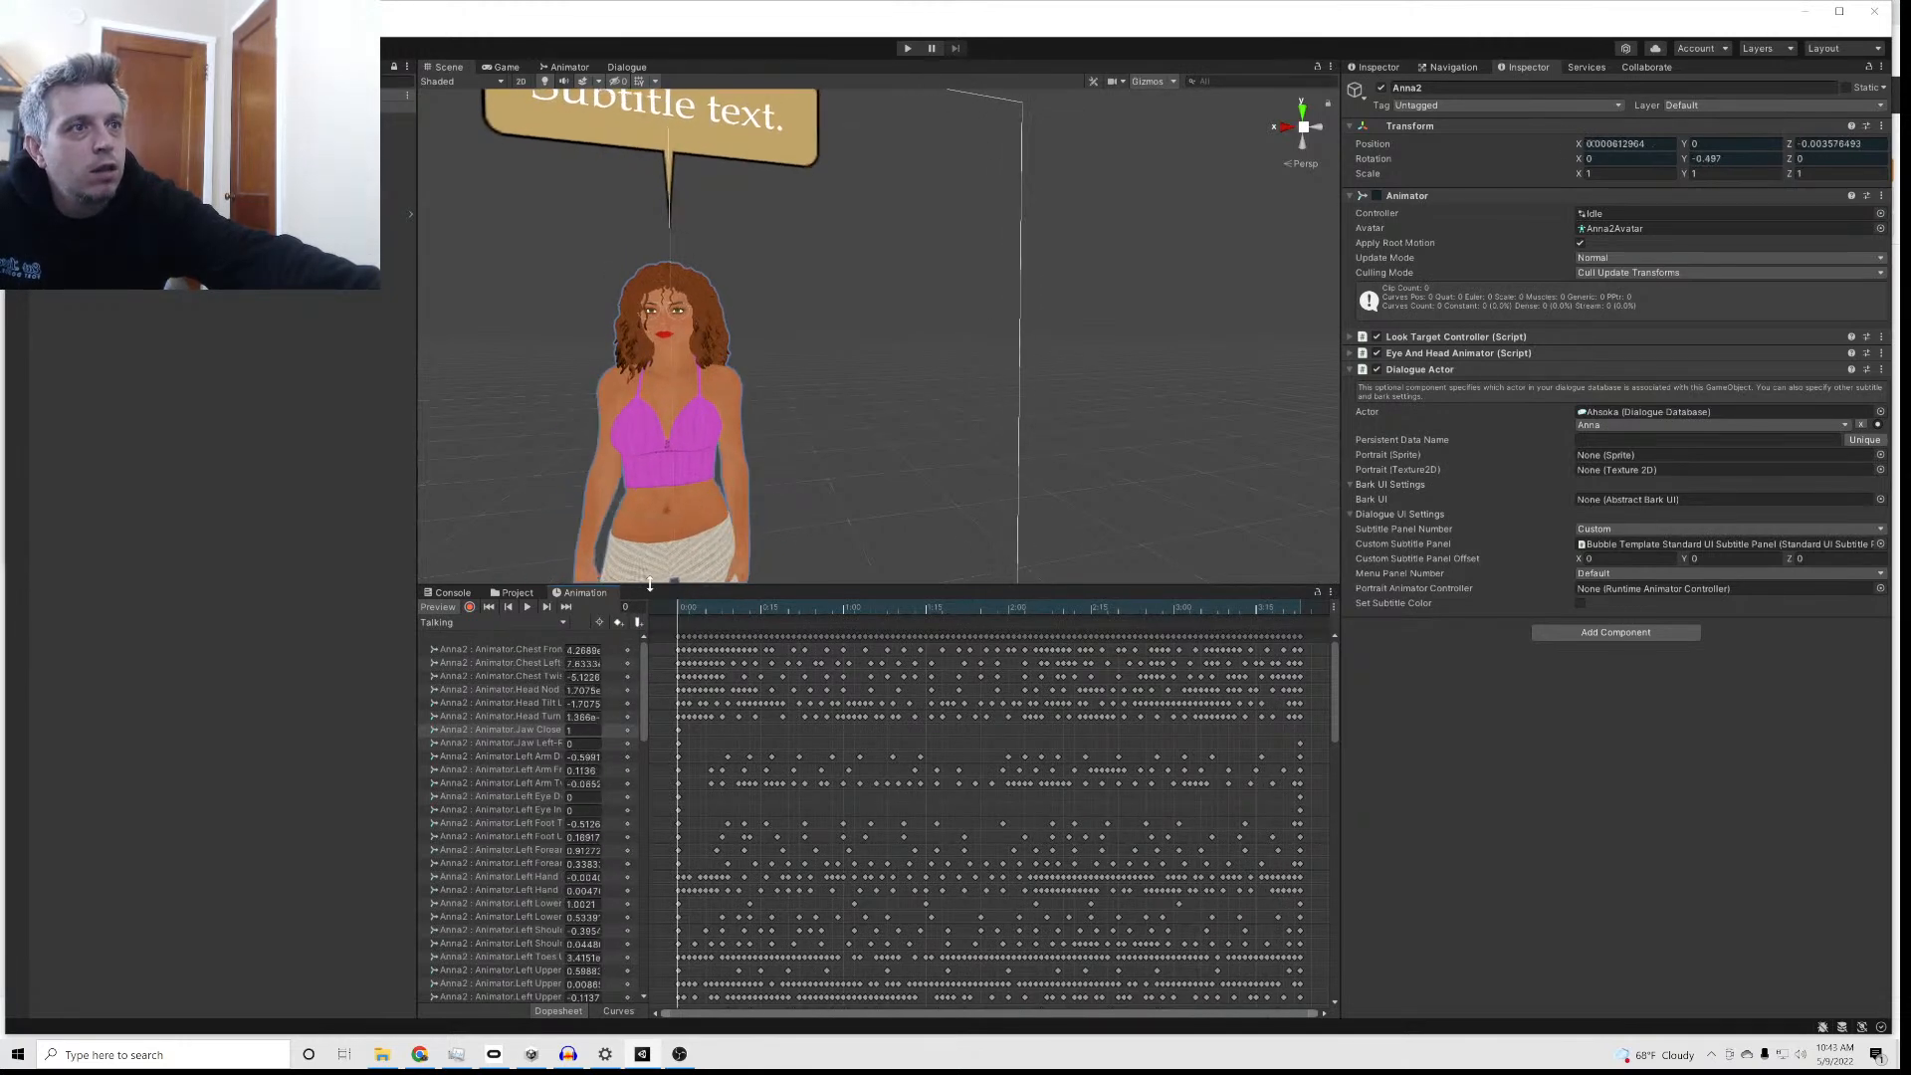
Step: Add the 01 to 30 Chic Moods blend shapes of Genesis8Female.Shape's Skinned Mesh Renderer as properties of the Talking clip
drag(642, 684, 644, 956)
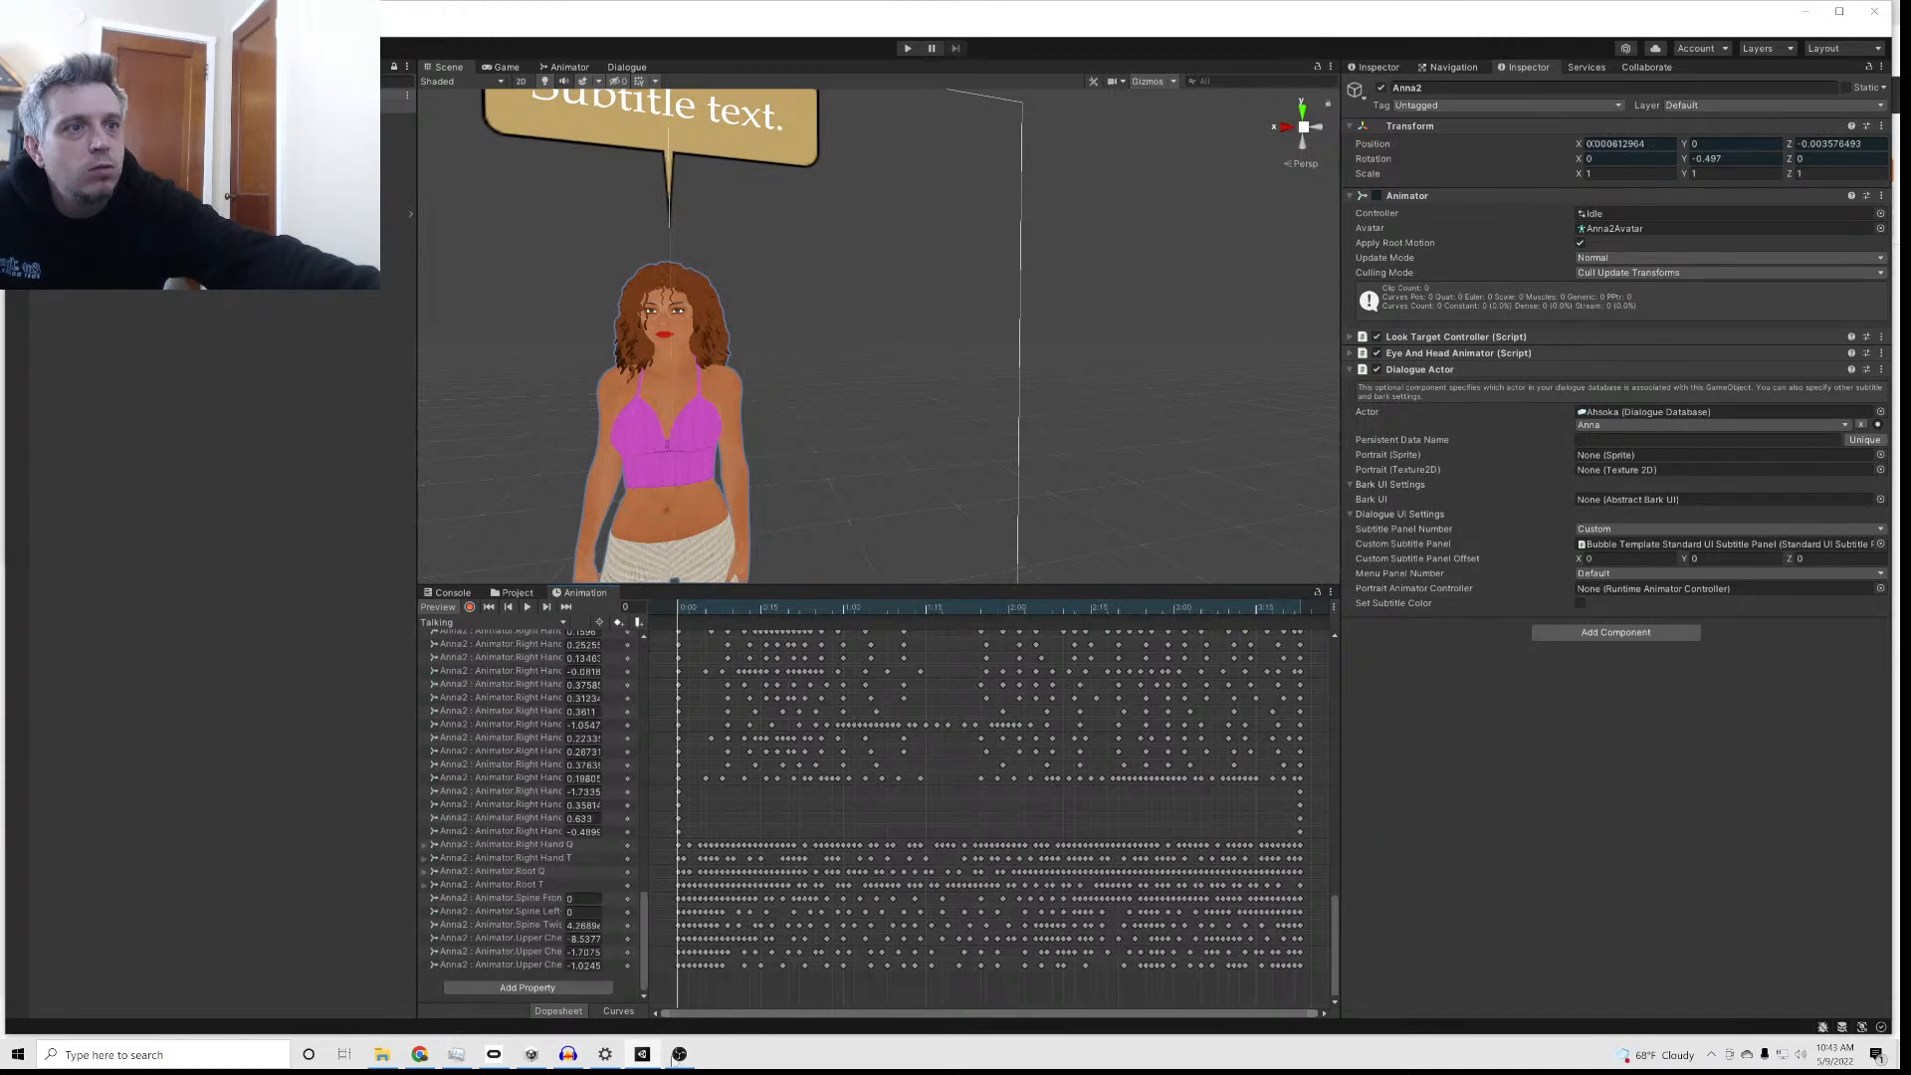
click(572, 988)
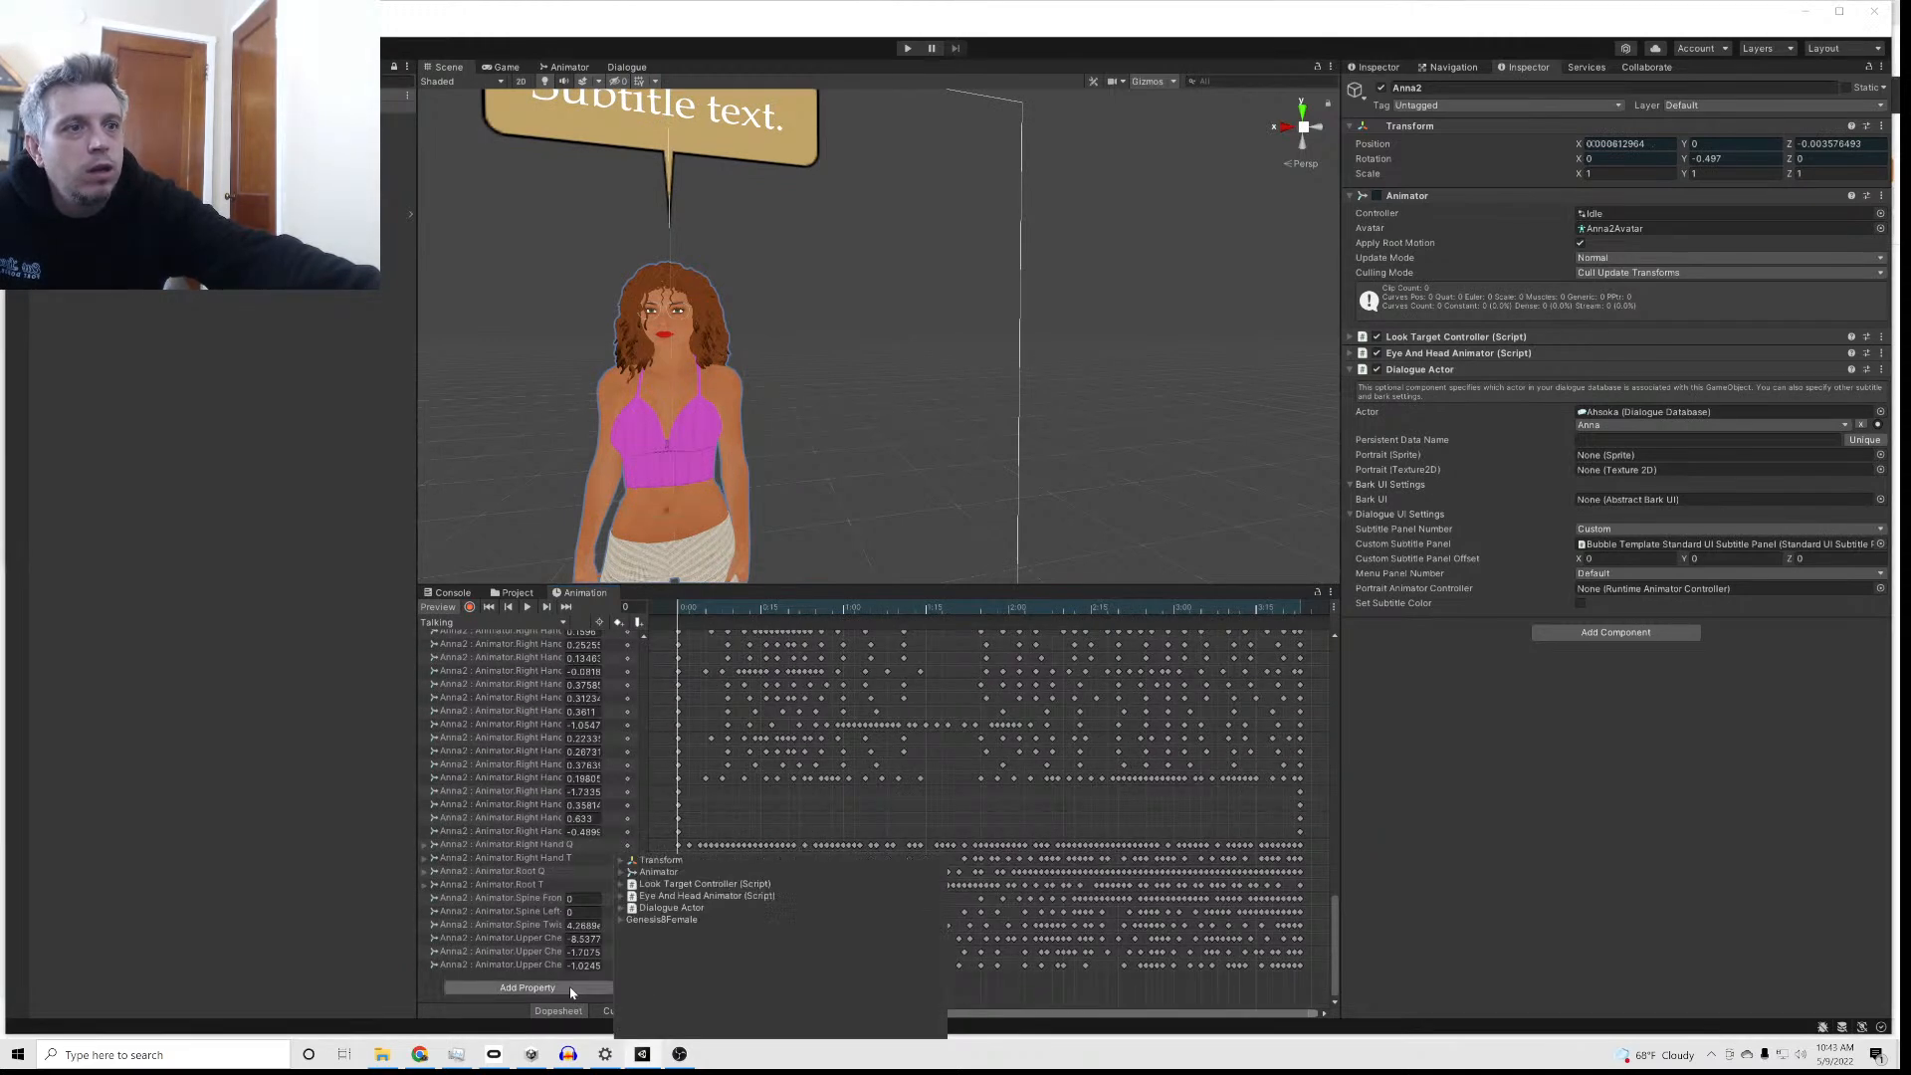
click(621, 919)
scroll(656, 950, down, 1)
scroll(669, 950, down, 1)
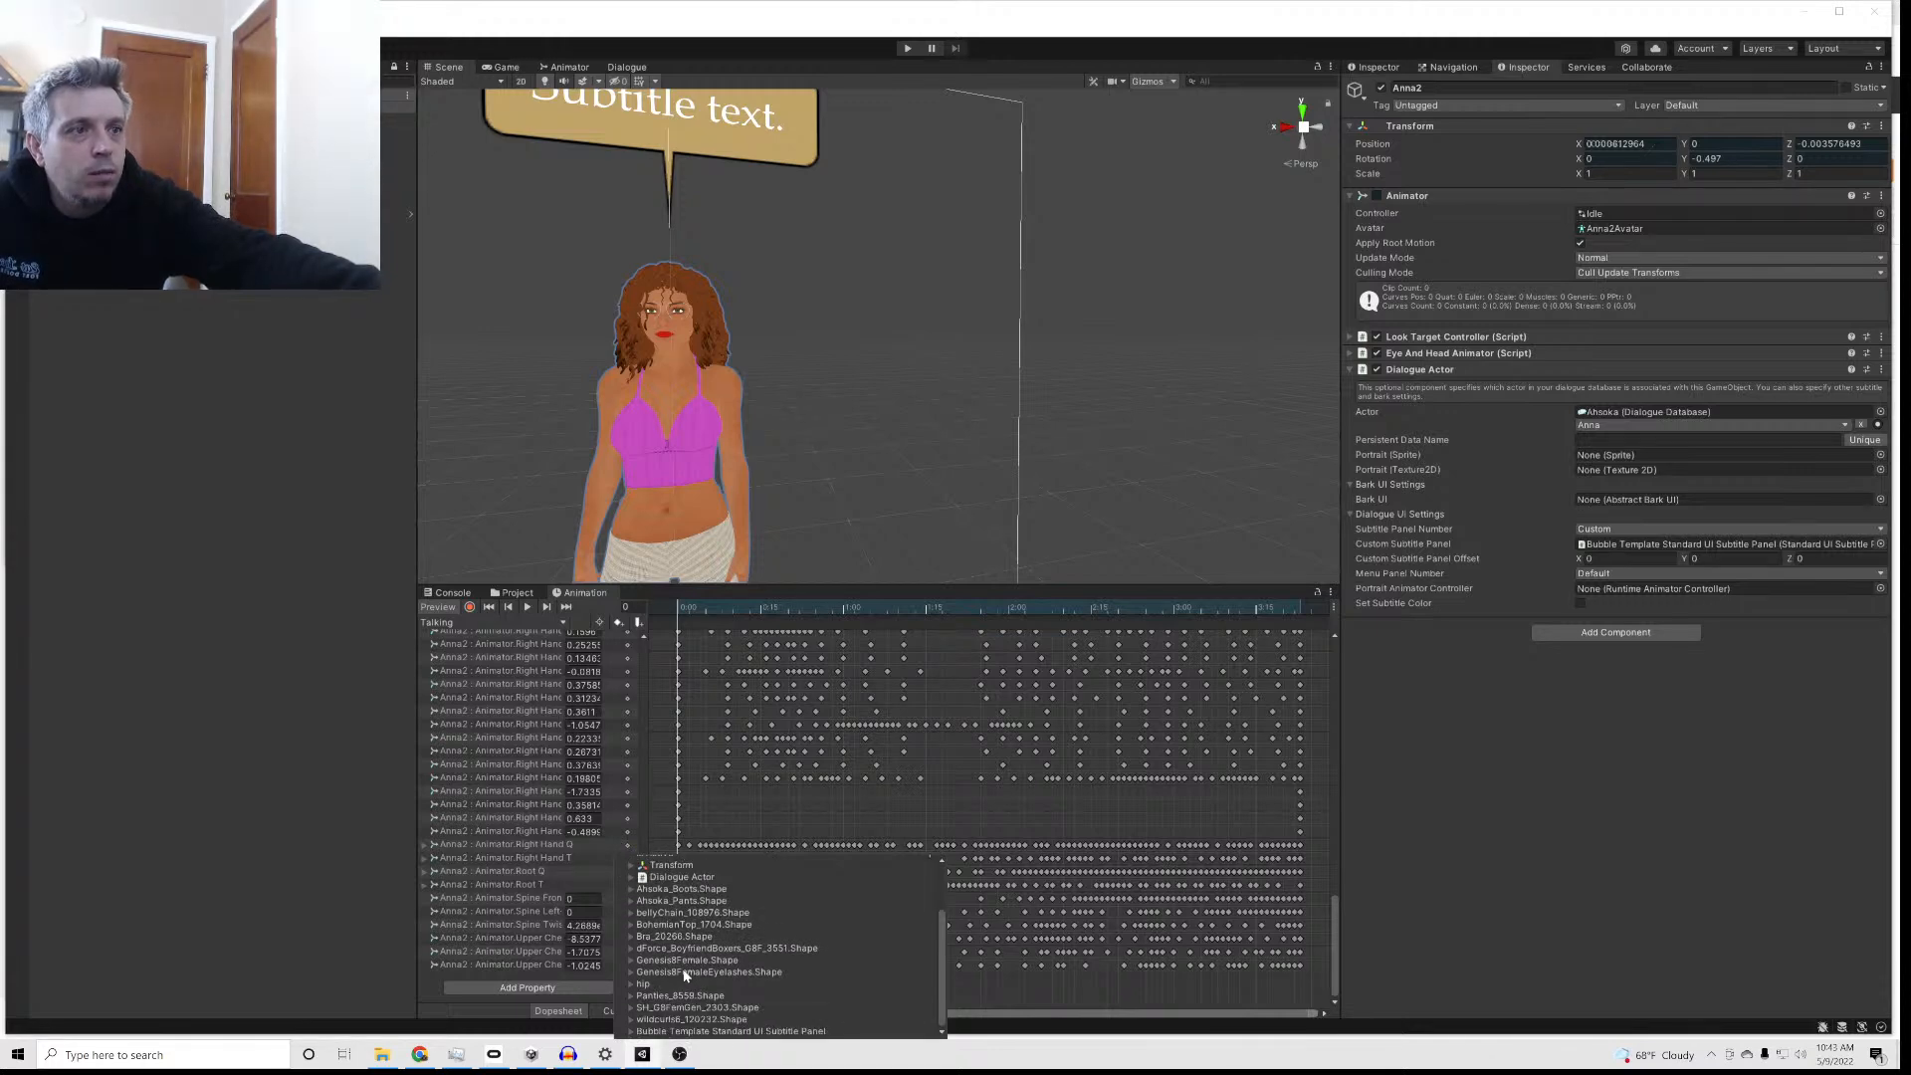
click(678, 963)
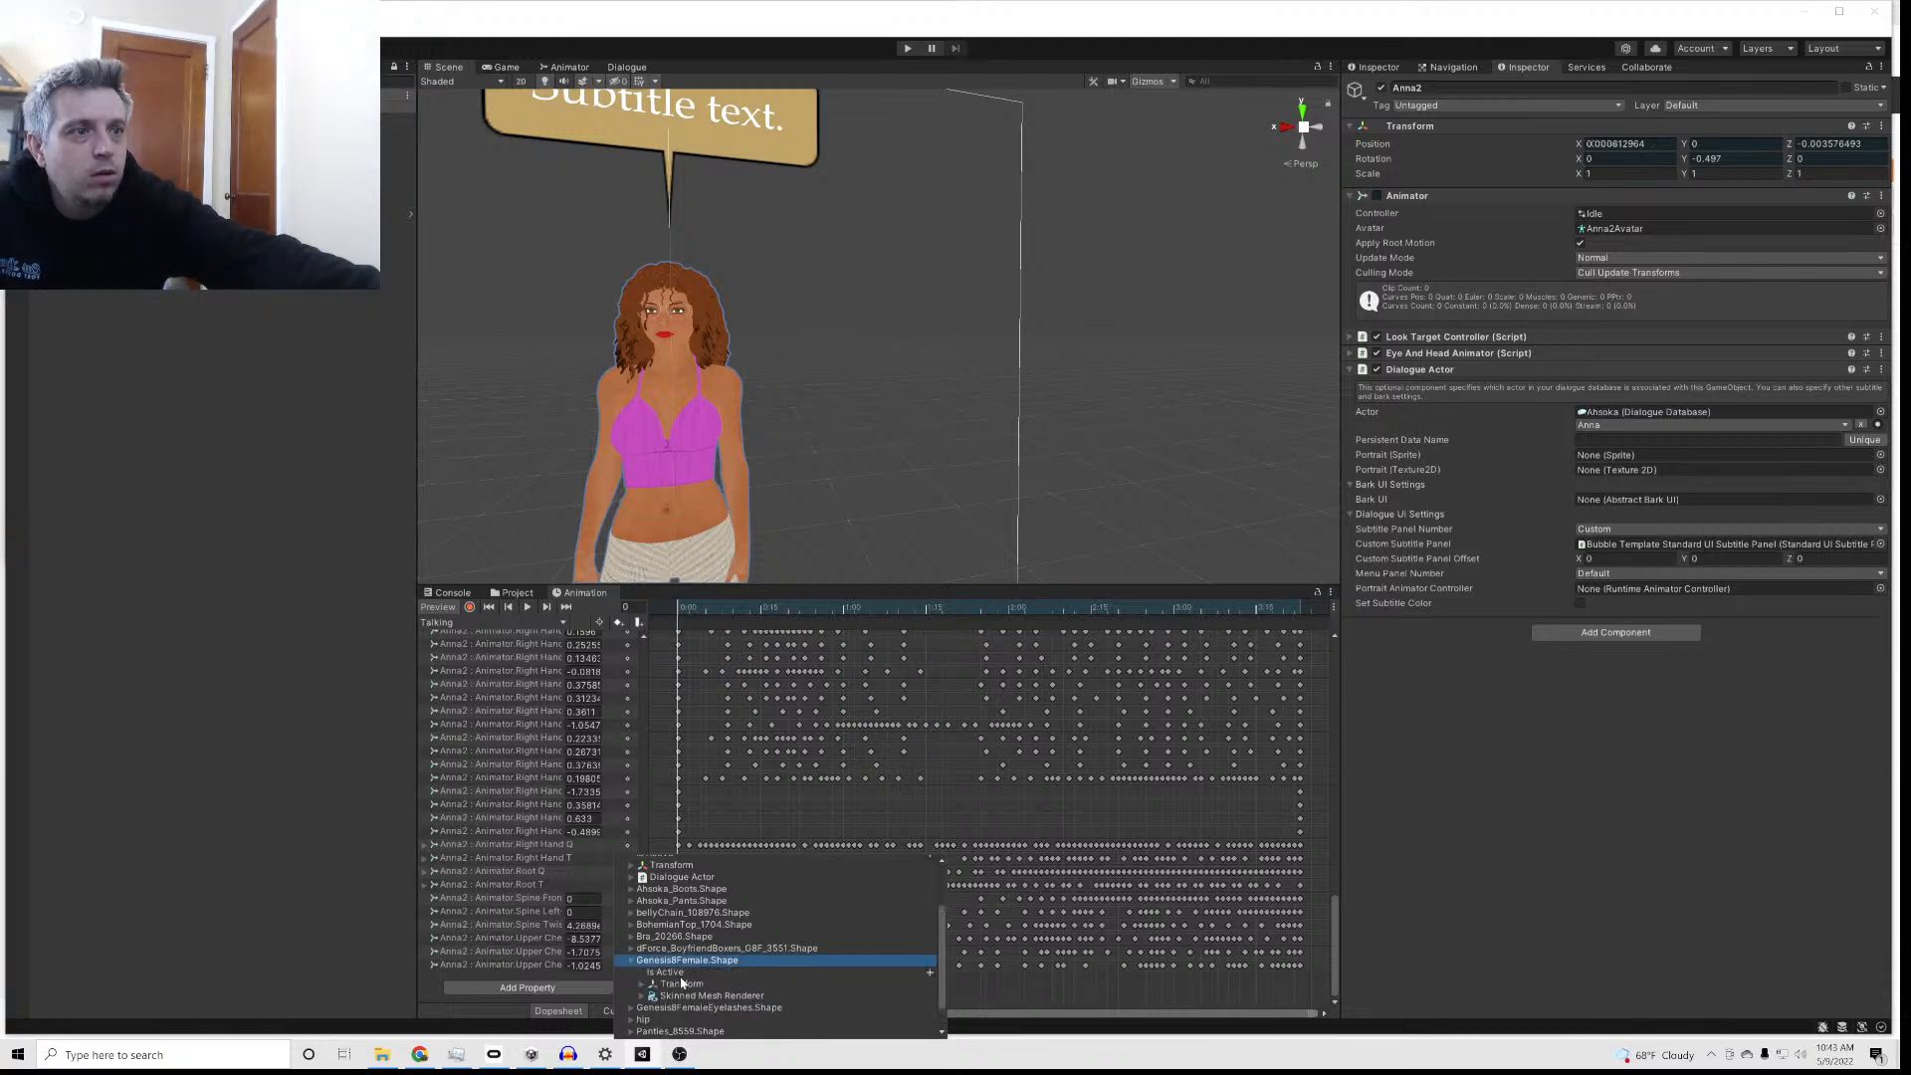
click(631, 961)
click(642, 960)
scroll(696, 946, down, 3)
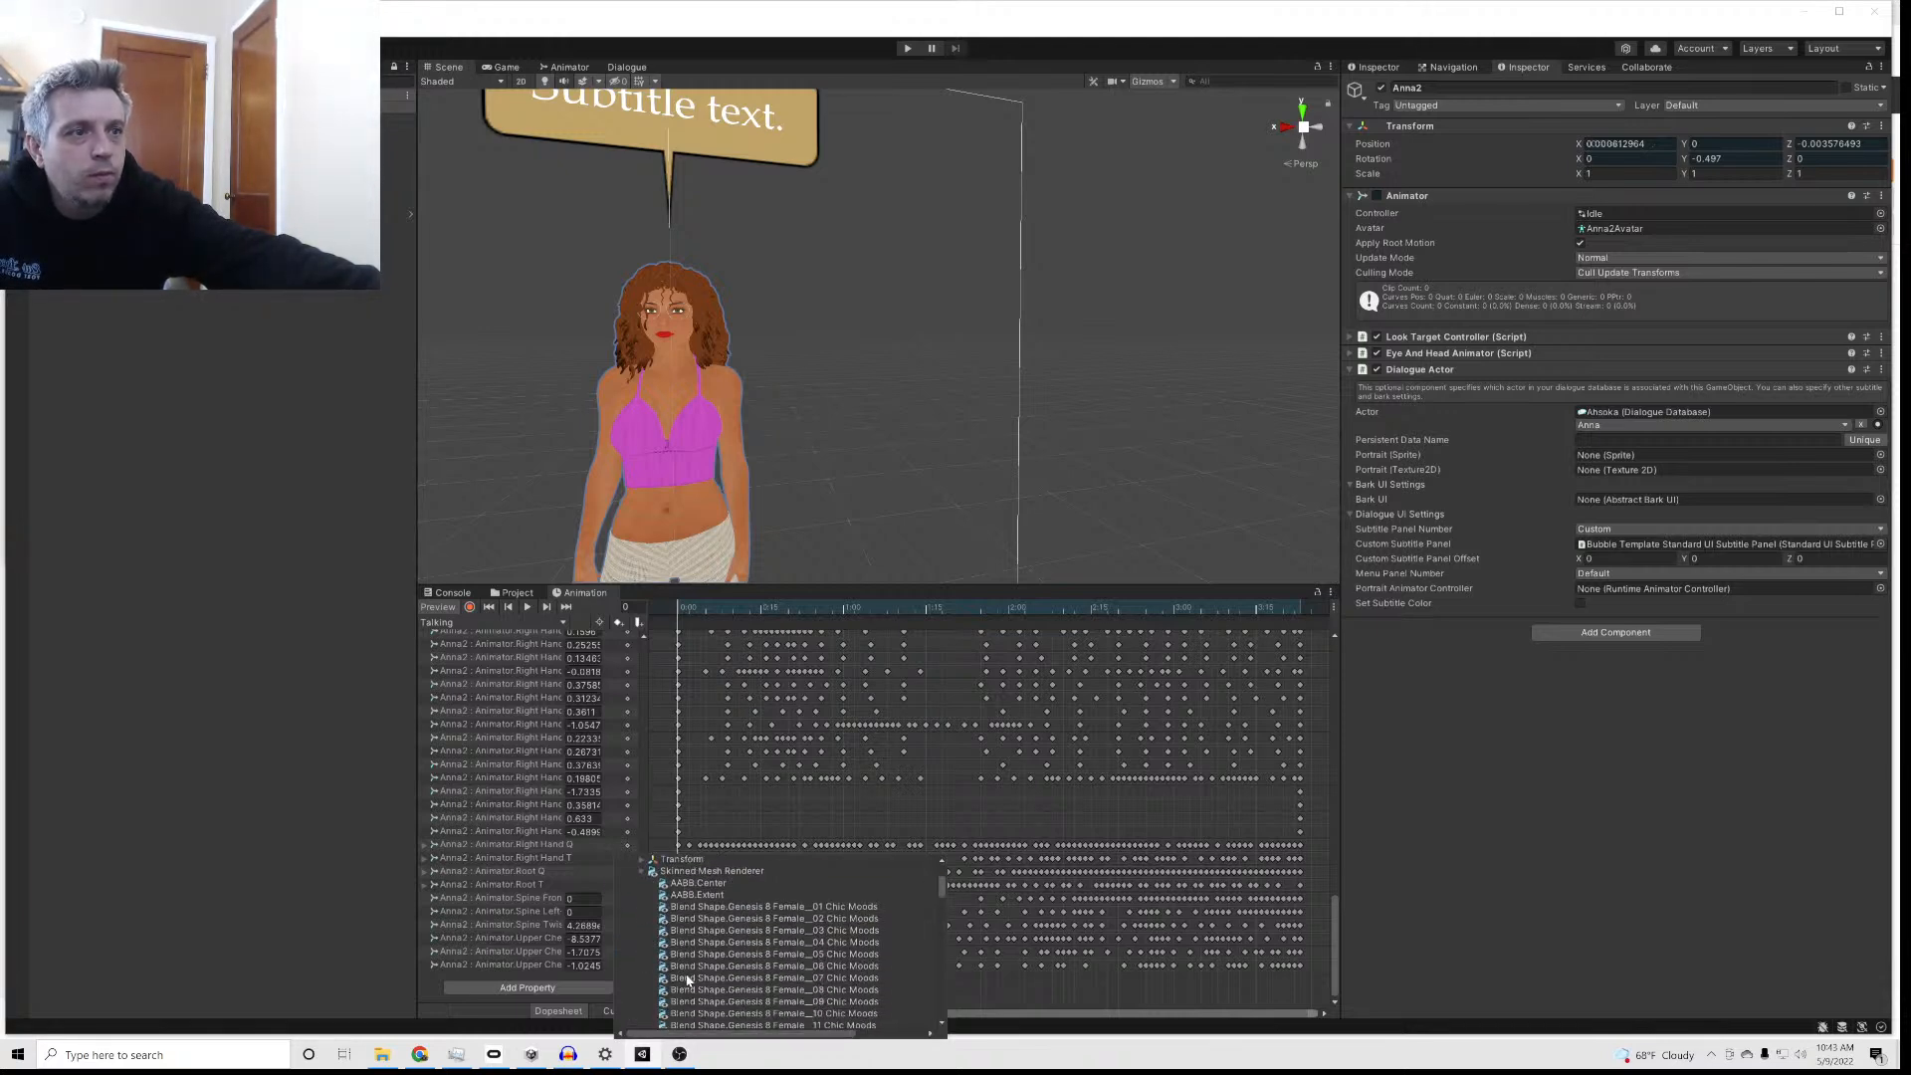
click(750, 906)
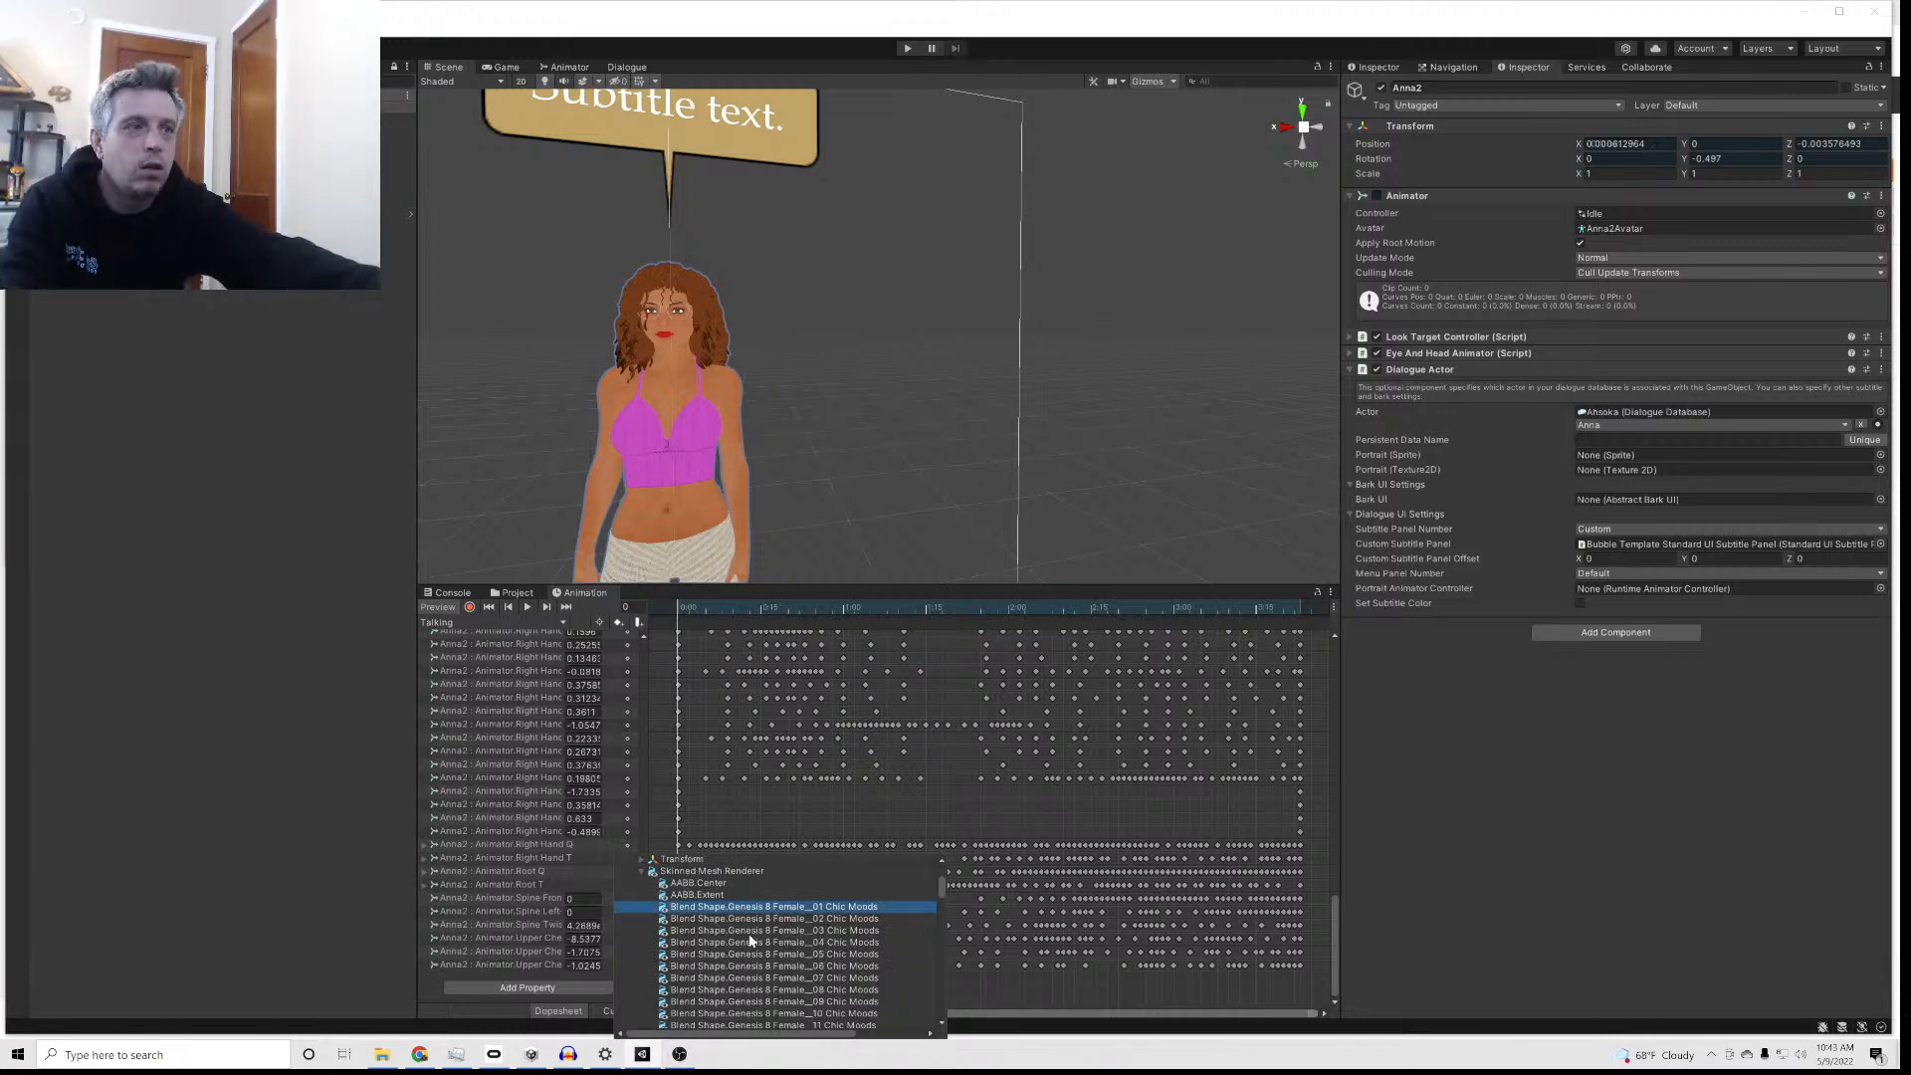
scroll(754, 935, down, 5)
scroll(755, 969, down, 3)
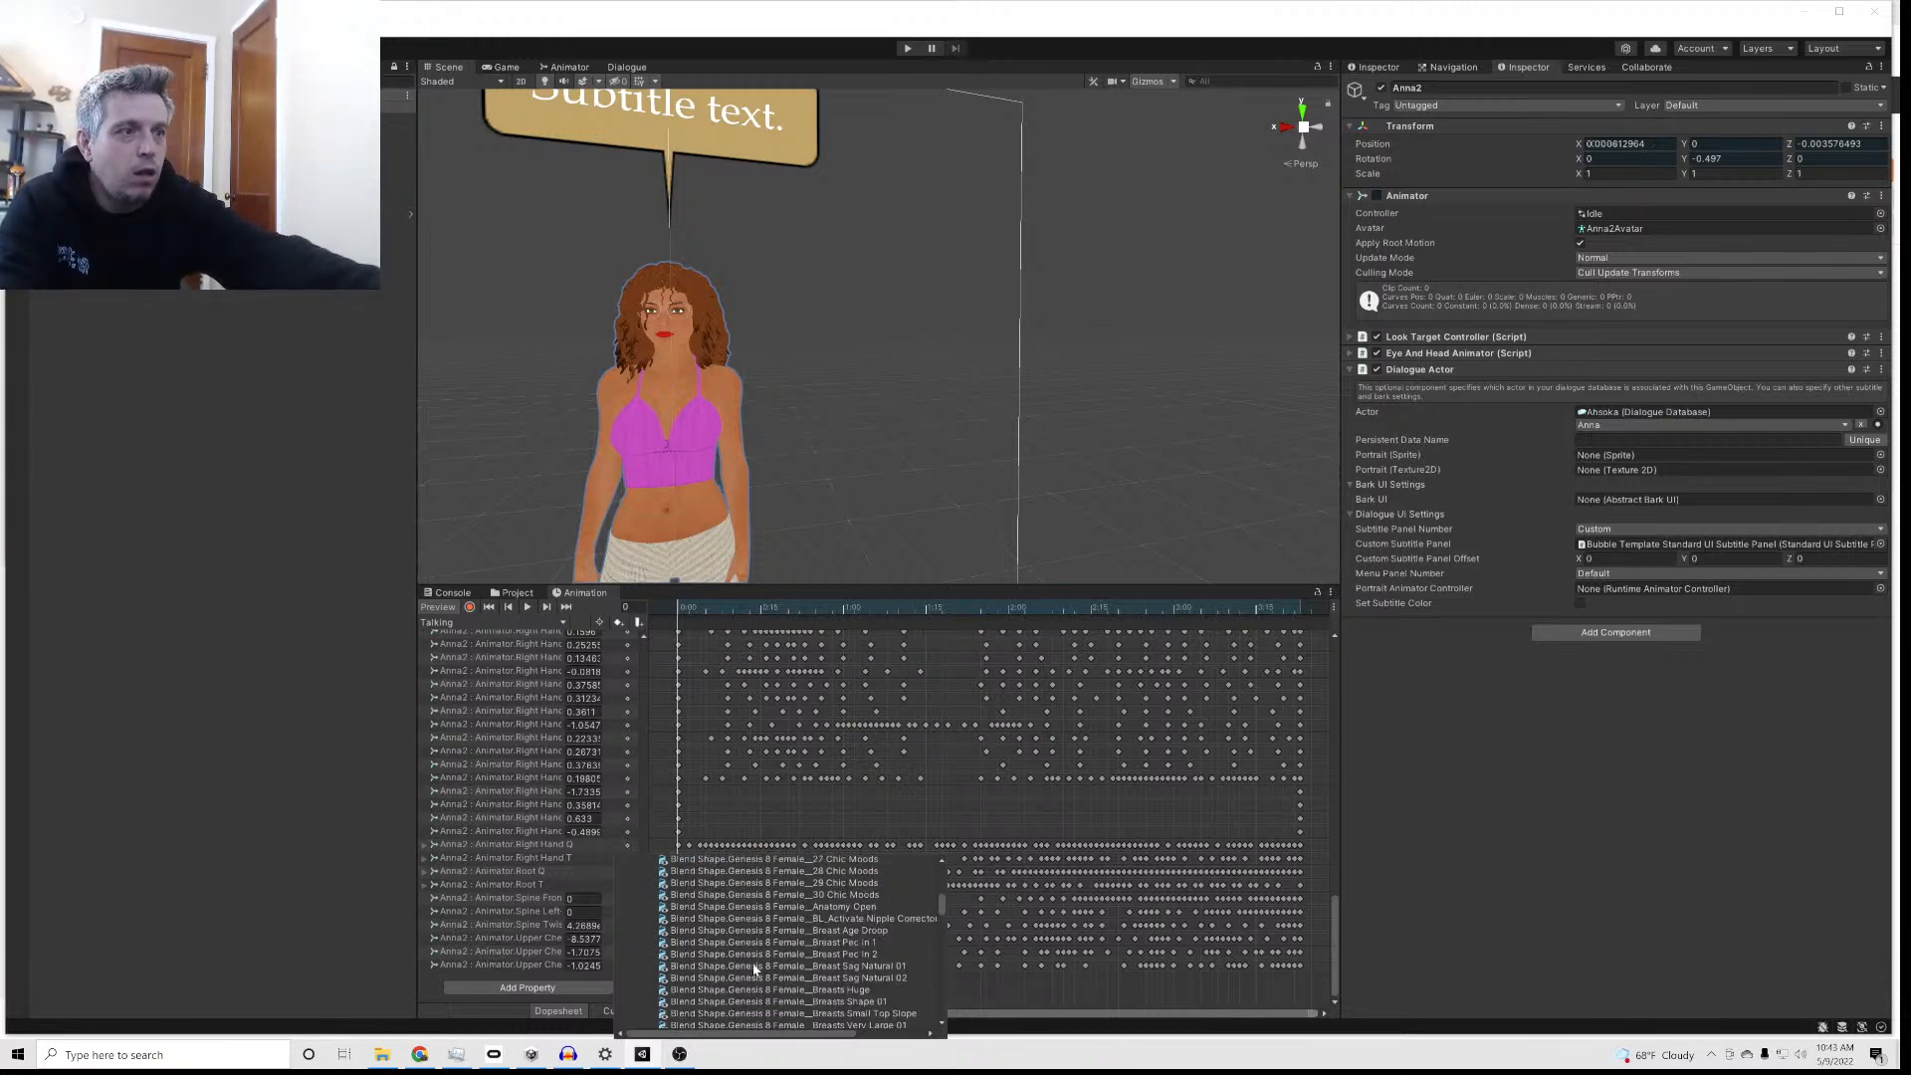
shift+click(814, 895)
right_click(821, 893)
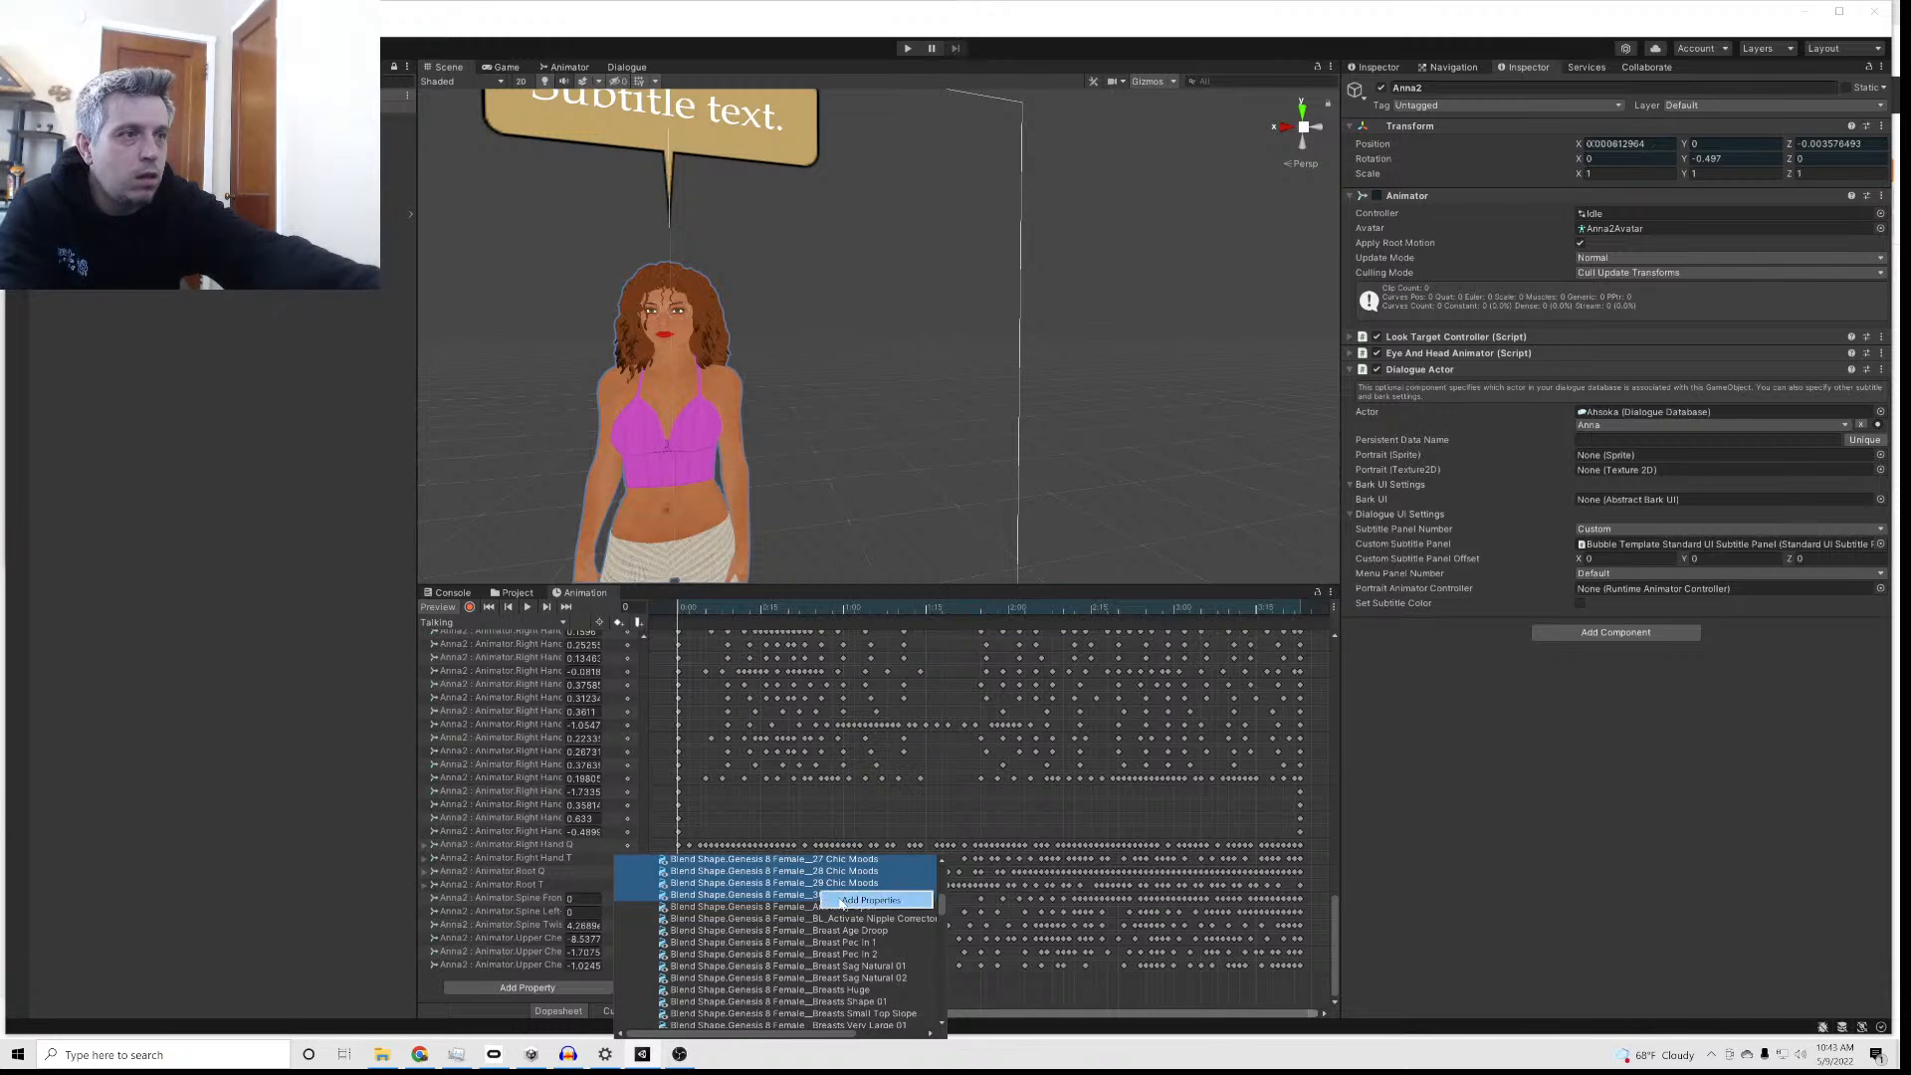
click(838, 901)
Step: Add the CTRL Mouth Smile Open and CTRL Smile Open Full Face blend shapes to the Talking clip
scroll(771, 923, down, 3)
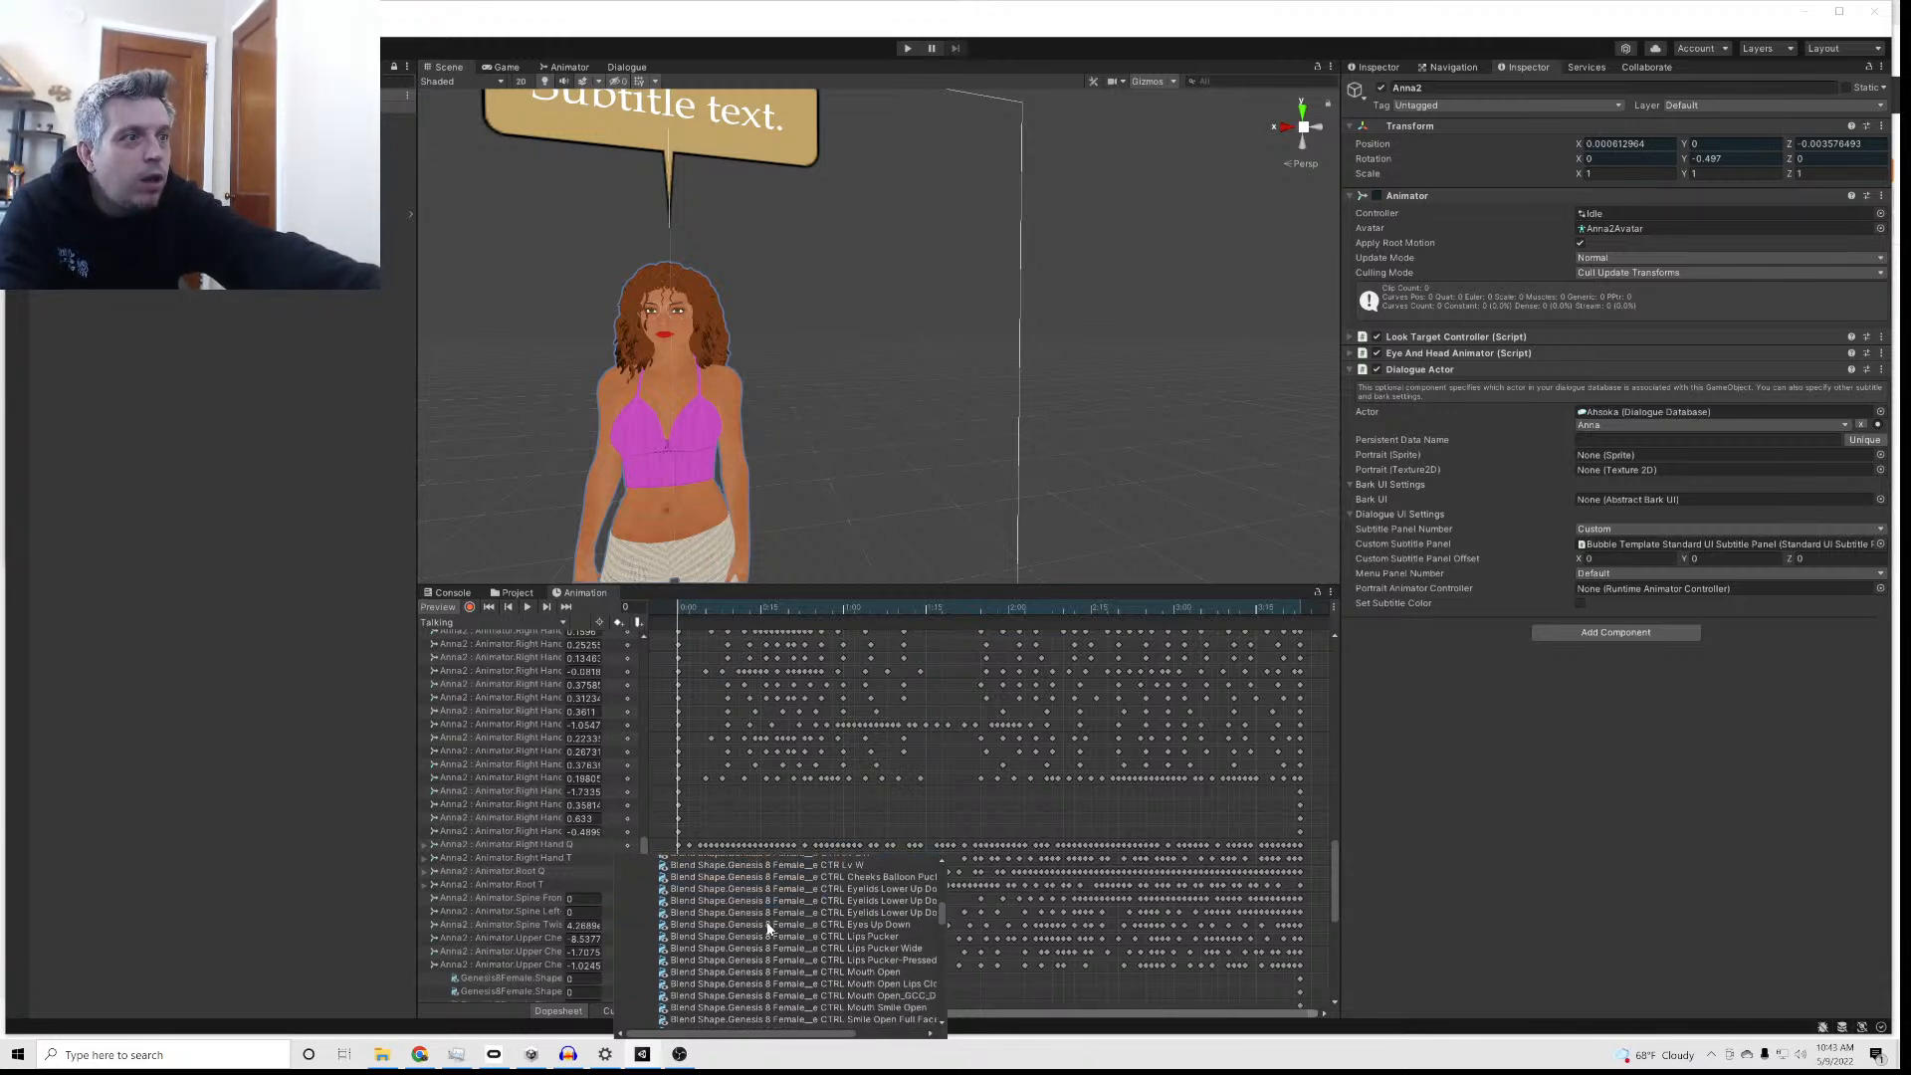
scroll(768, 925, down, 2)
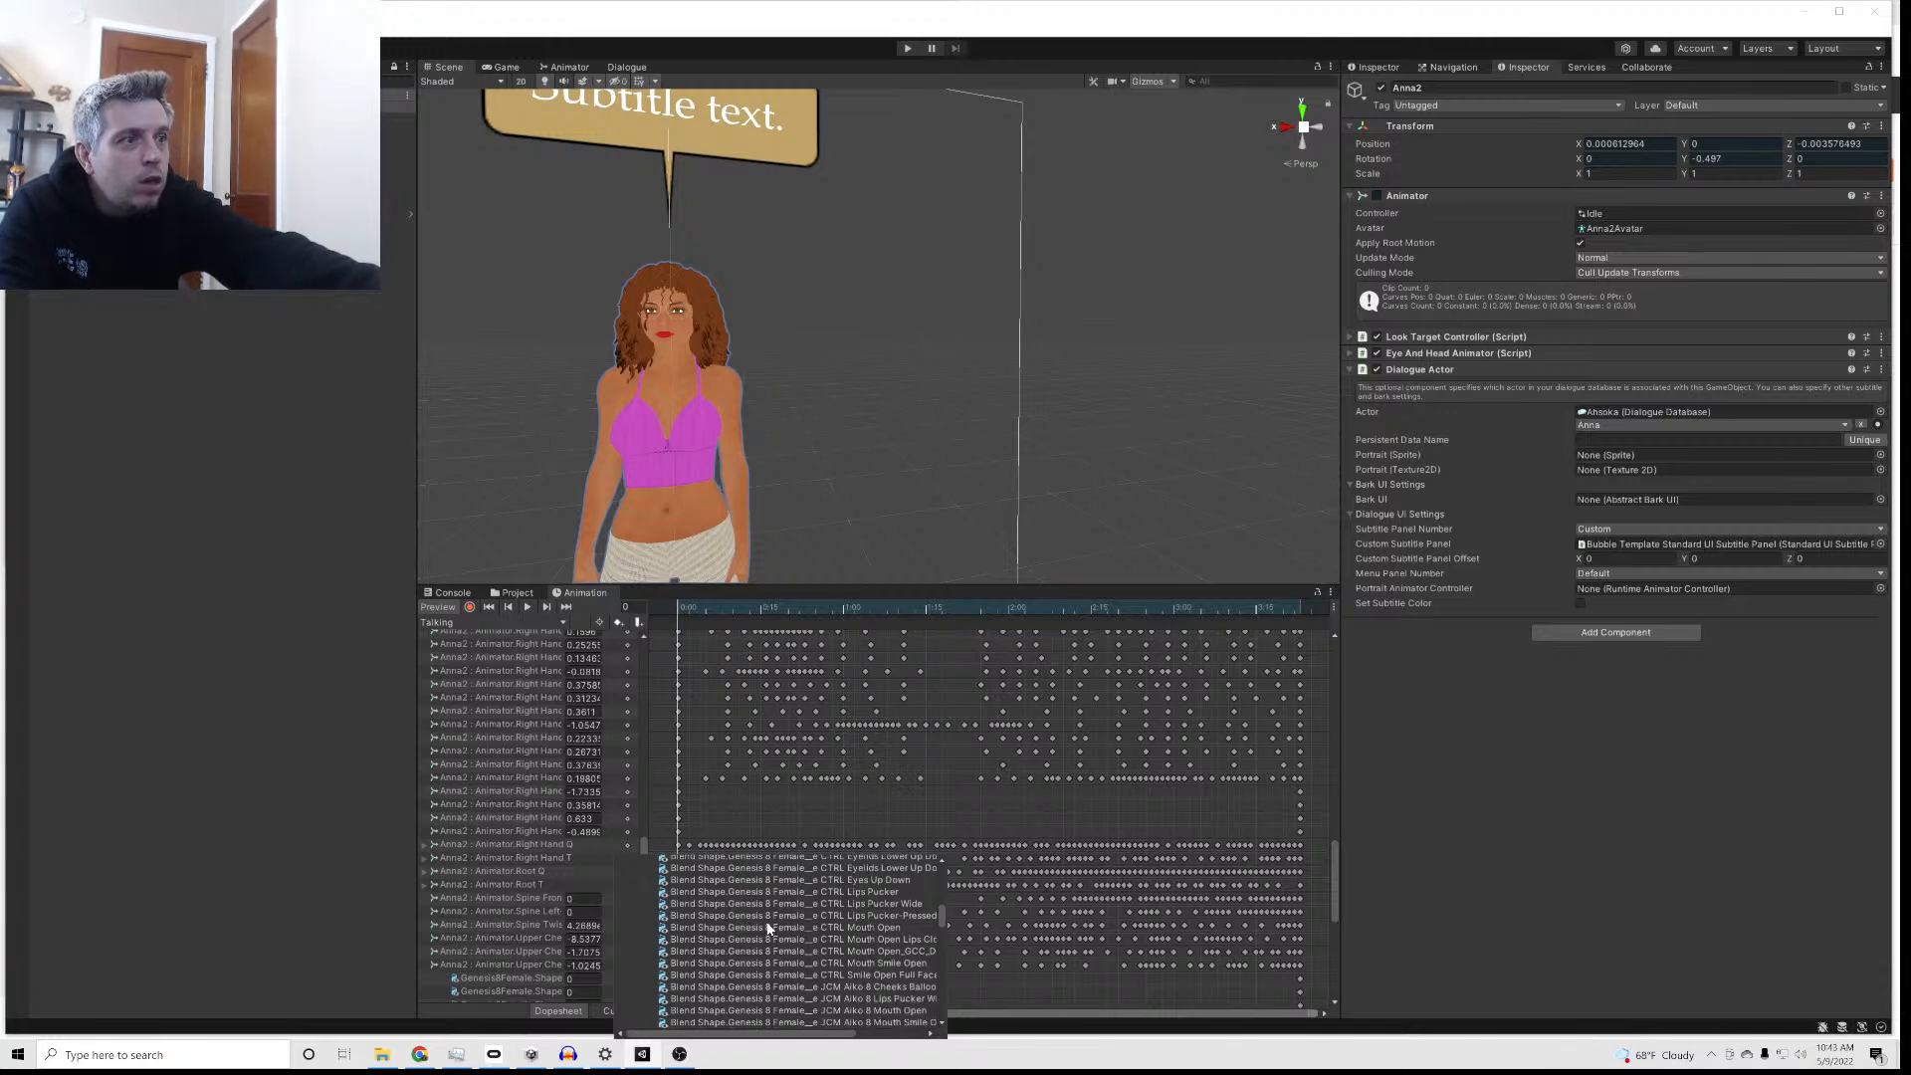
click(872, 965)
shift+click(873, 975)
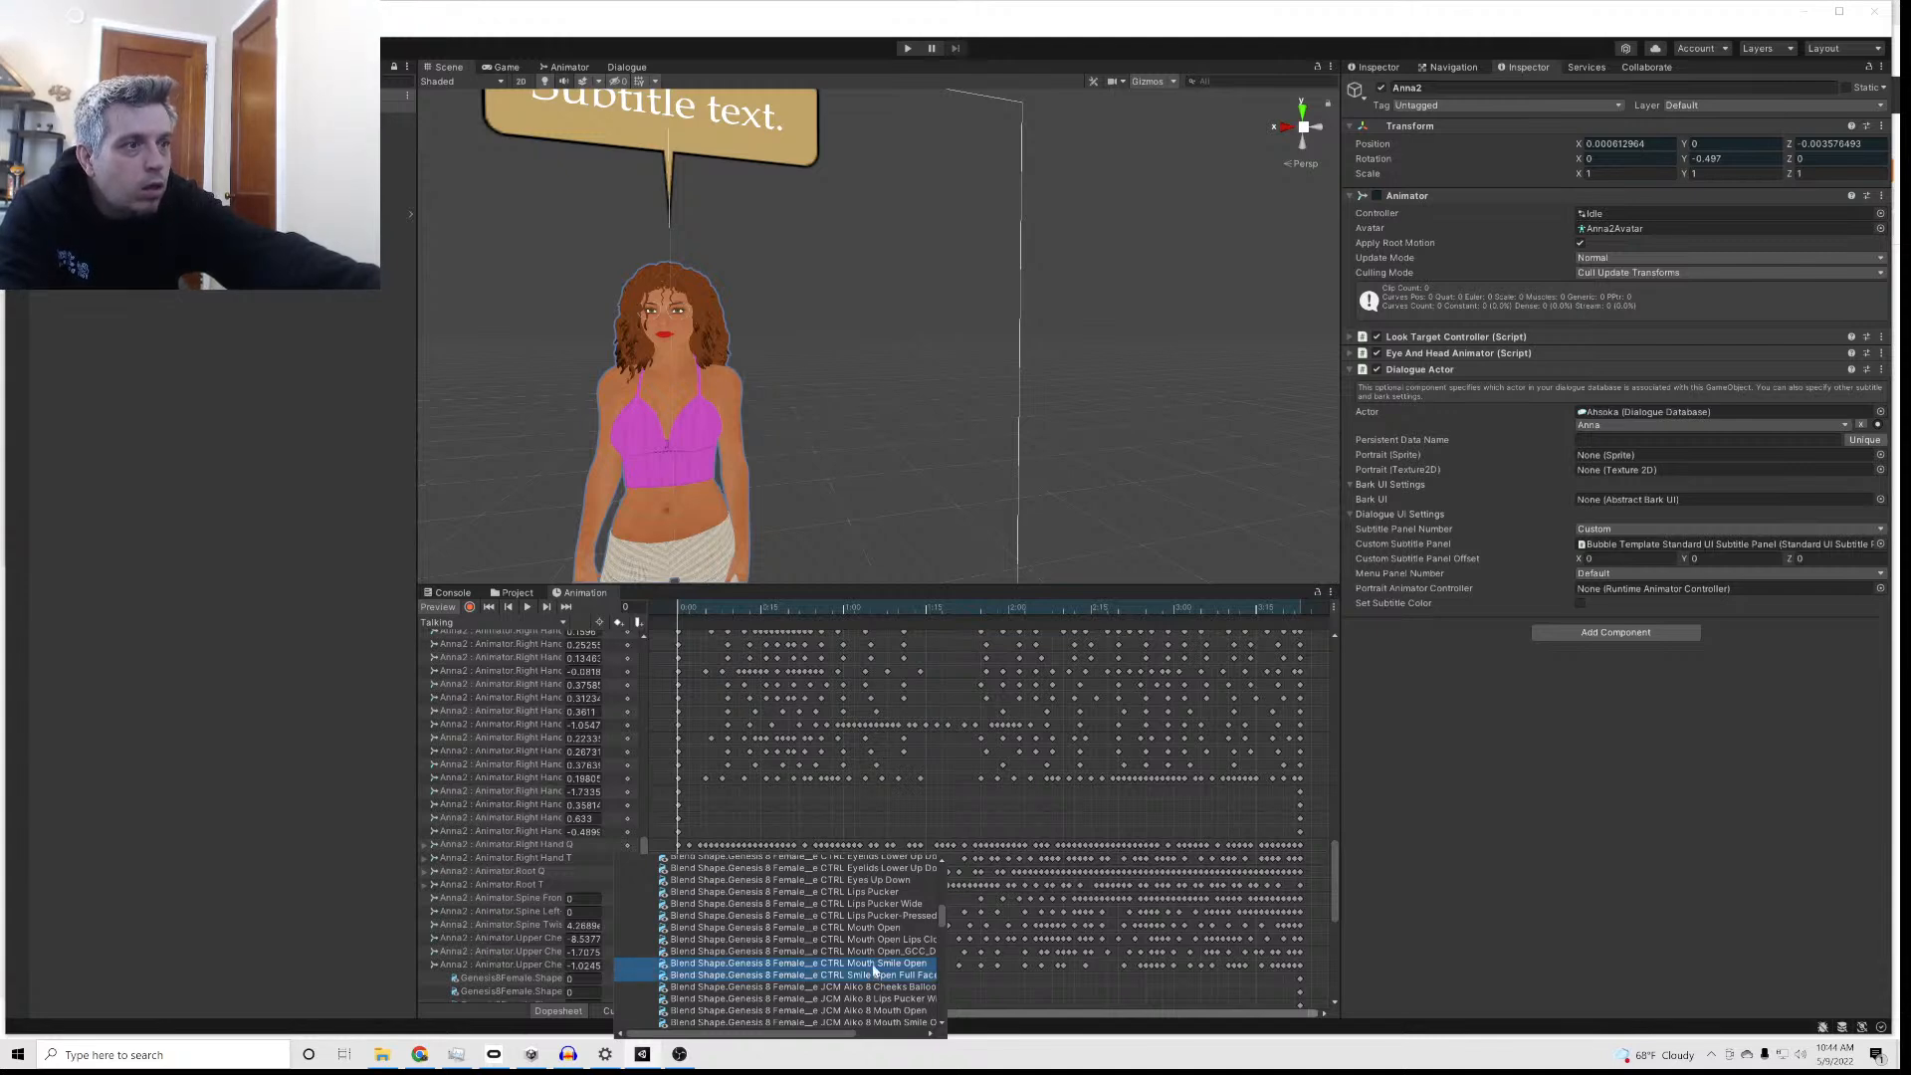
right_click(874, 972)
click(923, 974)
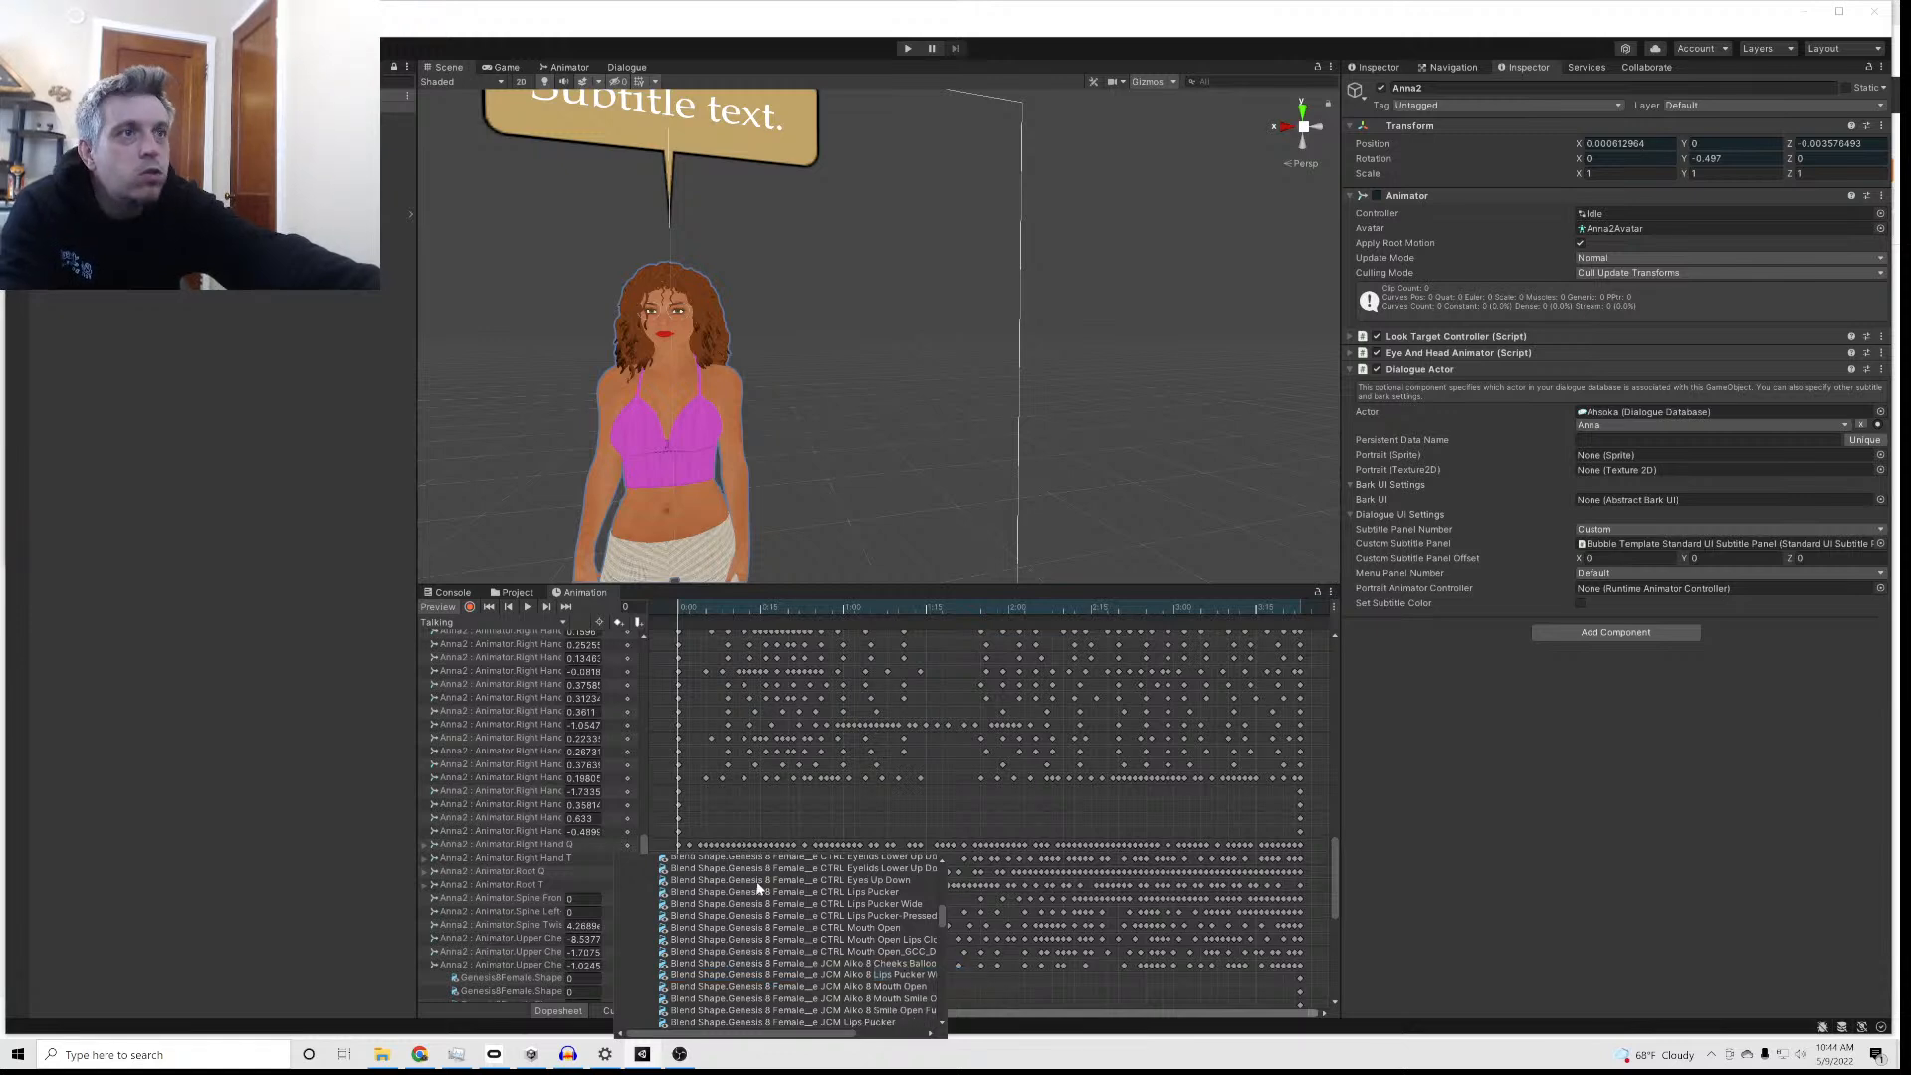
Step: Dismiss the property picker and widen the Talking clip's property list so the full blend shape names are readable
click(643, 843)
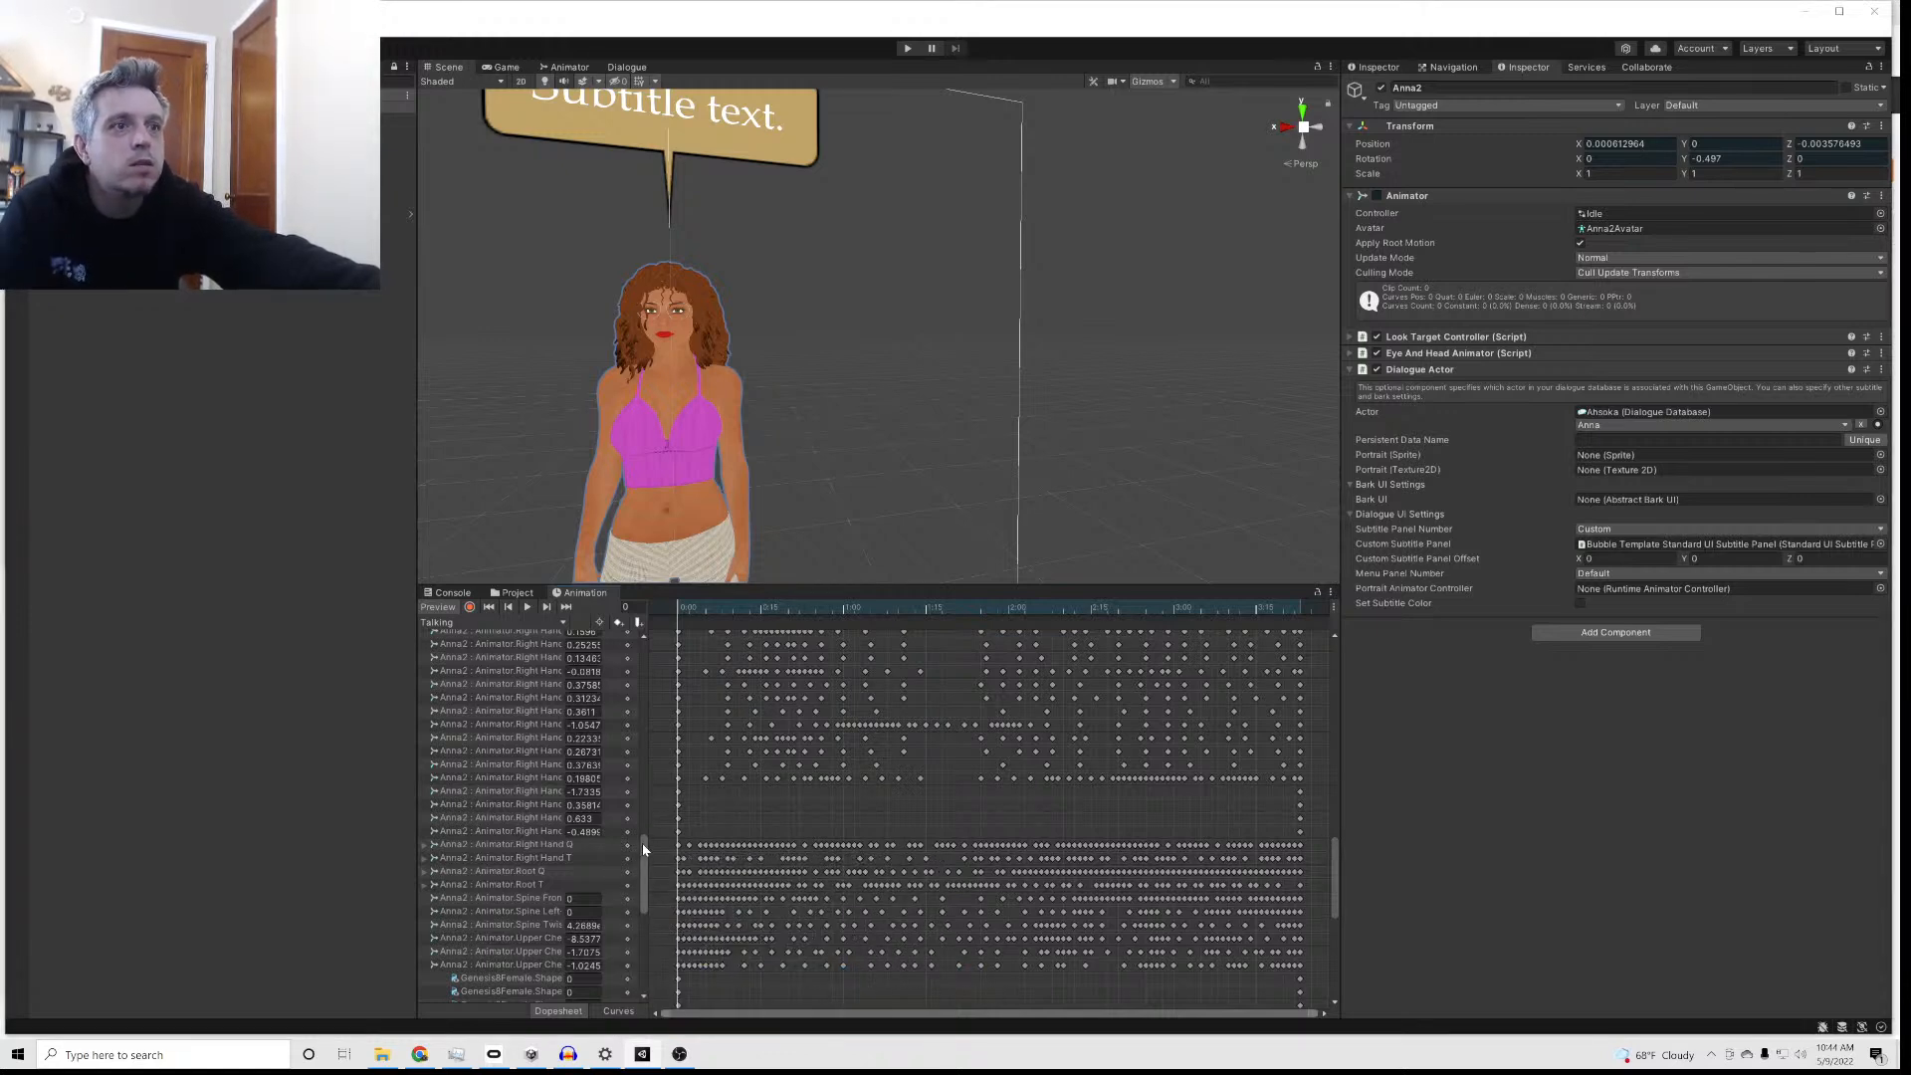
scroll(641, 860, down, 6)
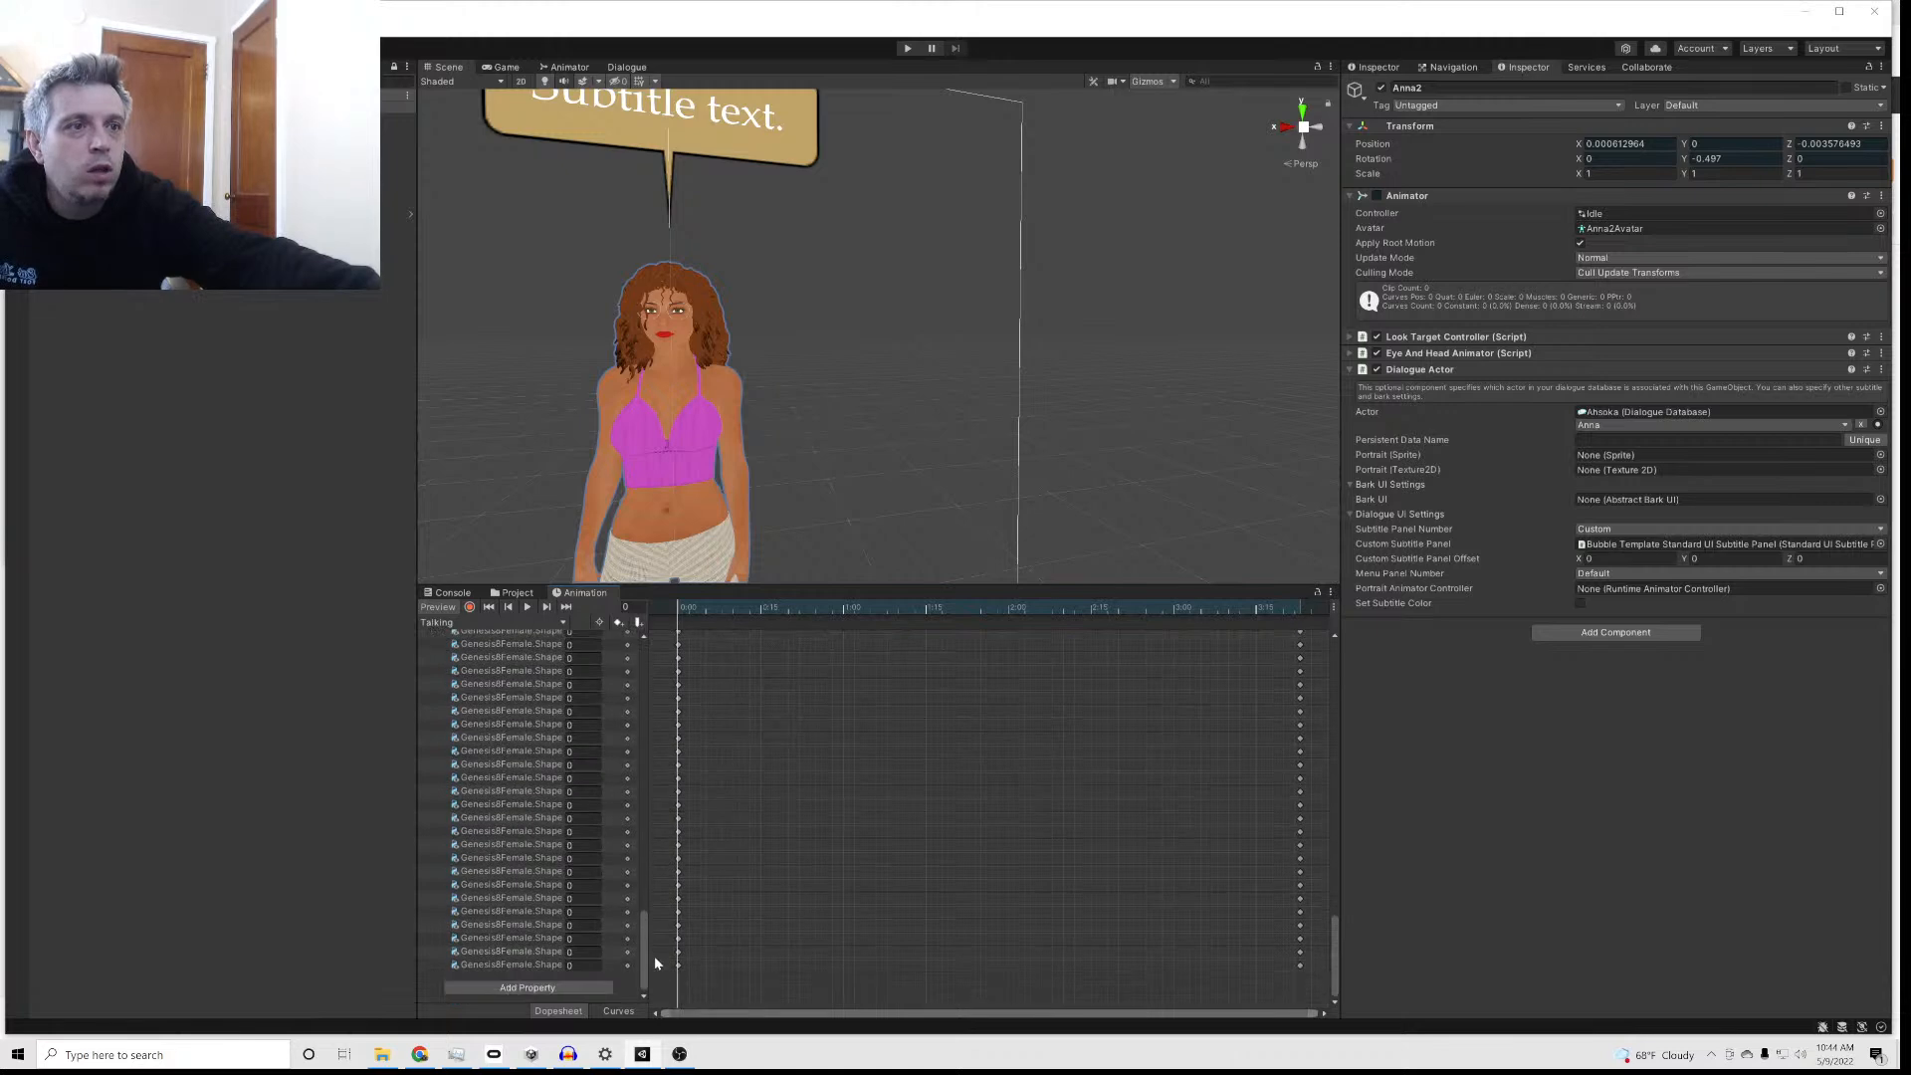
drag(645, 792, 1026, 774)
scroll(849, 849, down, 4)
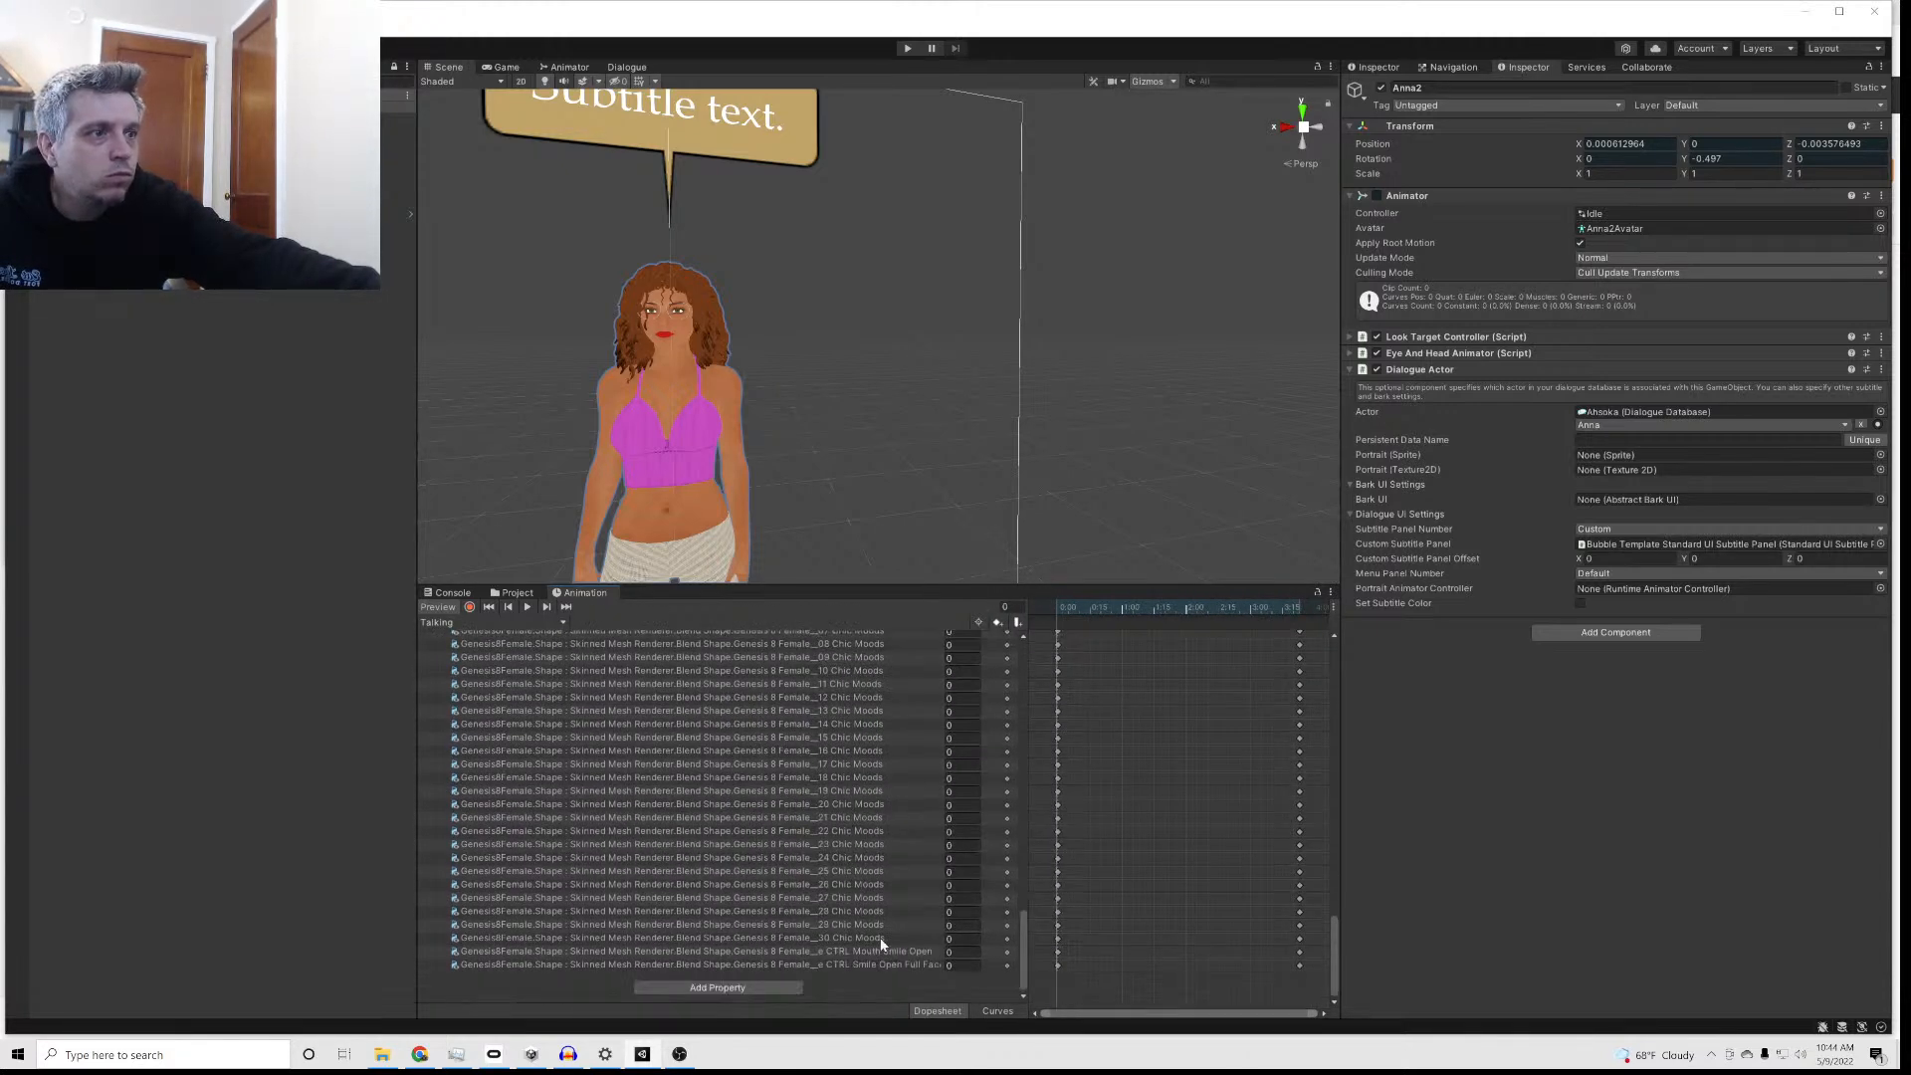
Step: Try setting the CTRL Mouth Smile Open blend shape to 50 at the first frame and deleting its end key
click(879, 953)
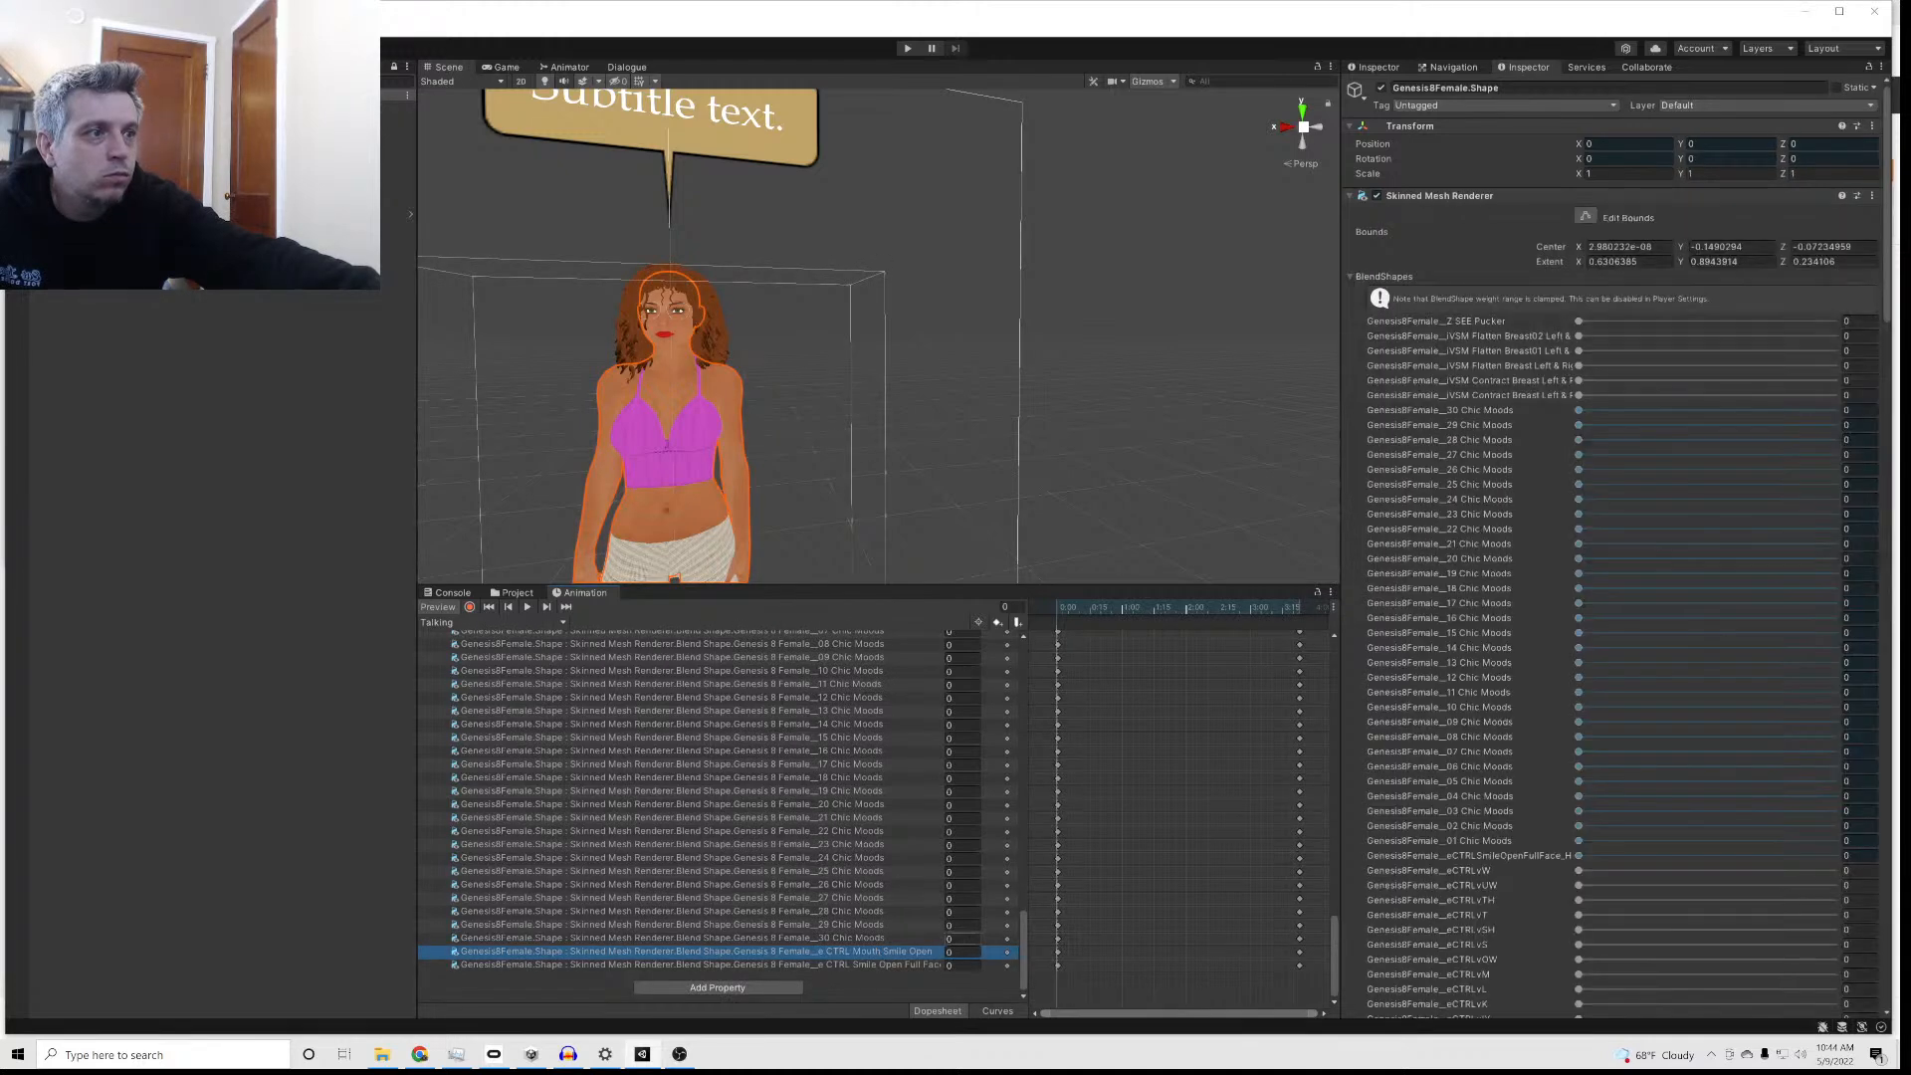
text(50)
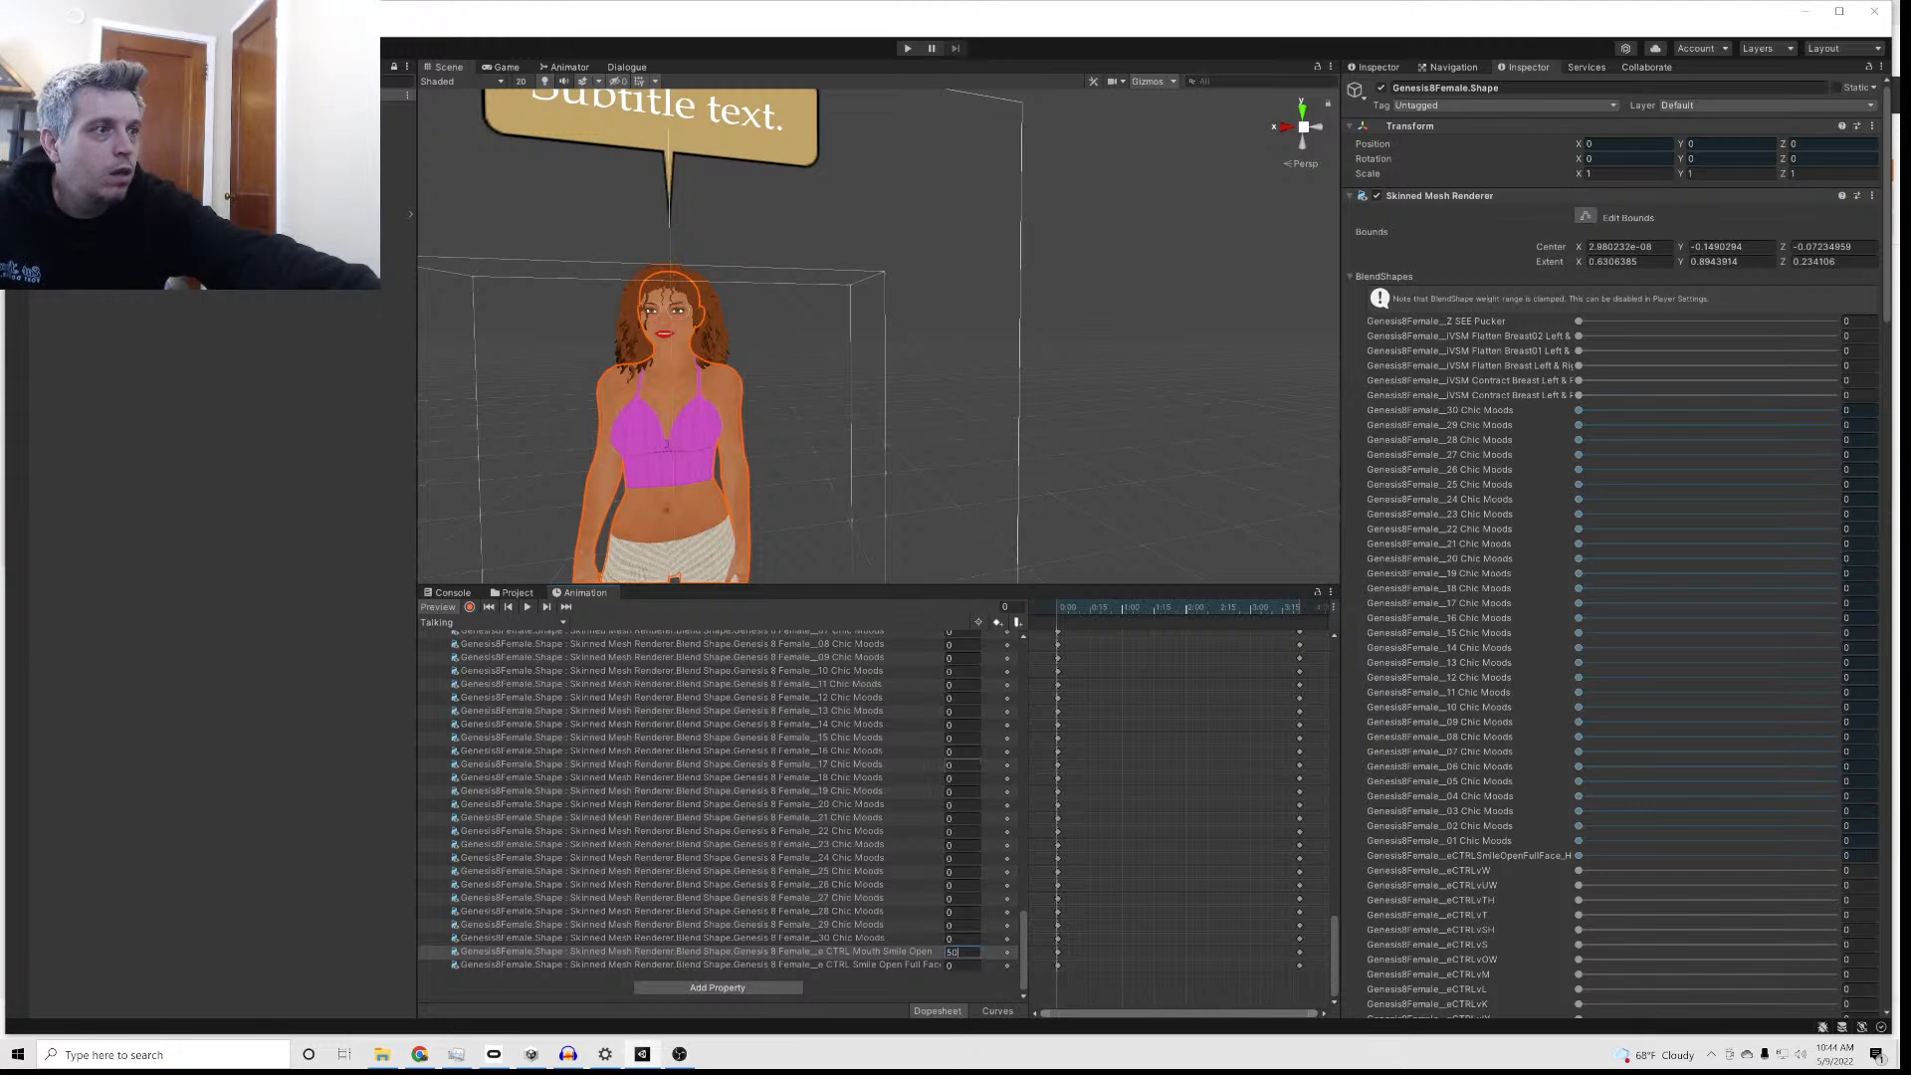
click(1300, 954)
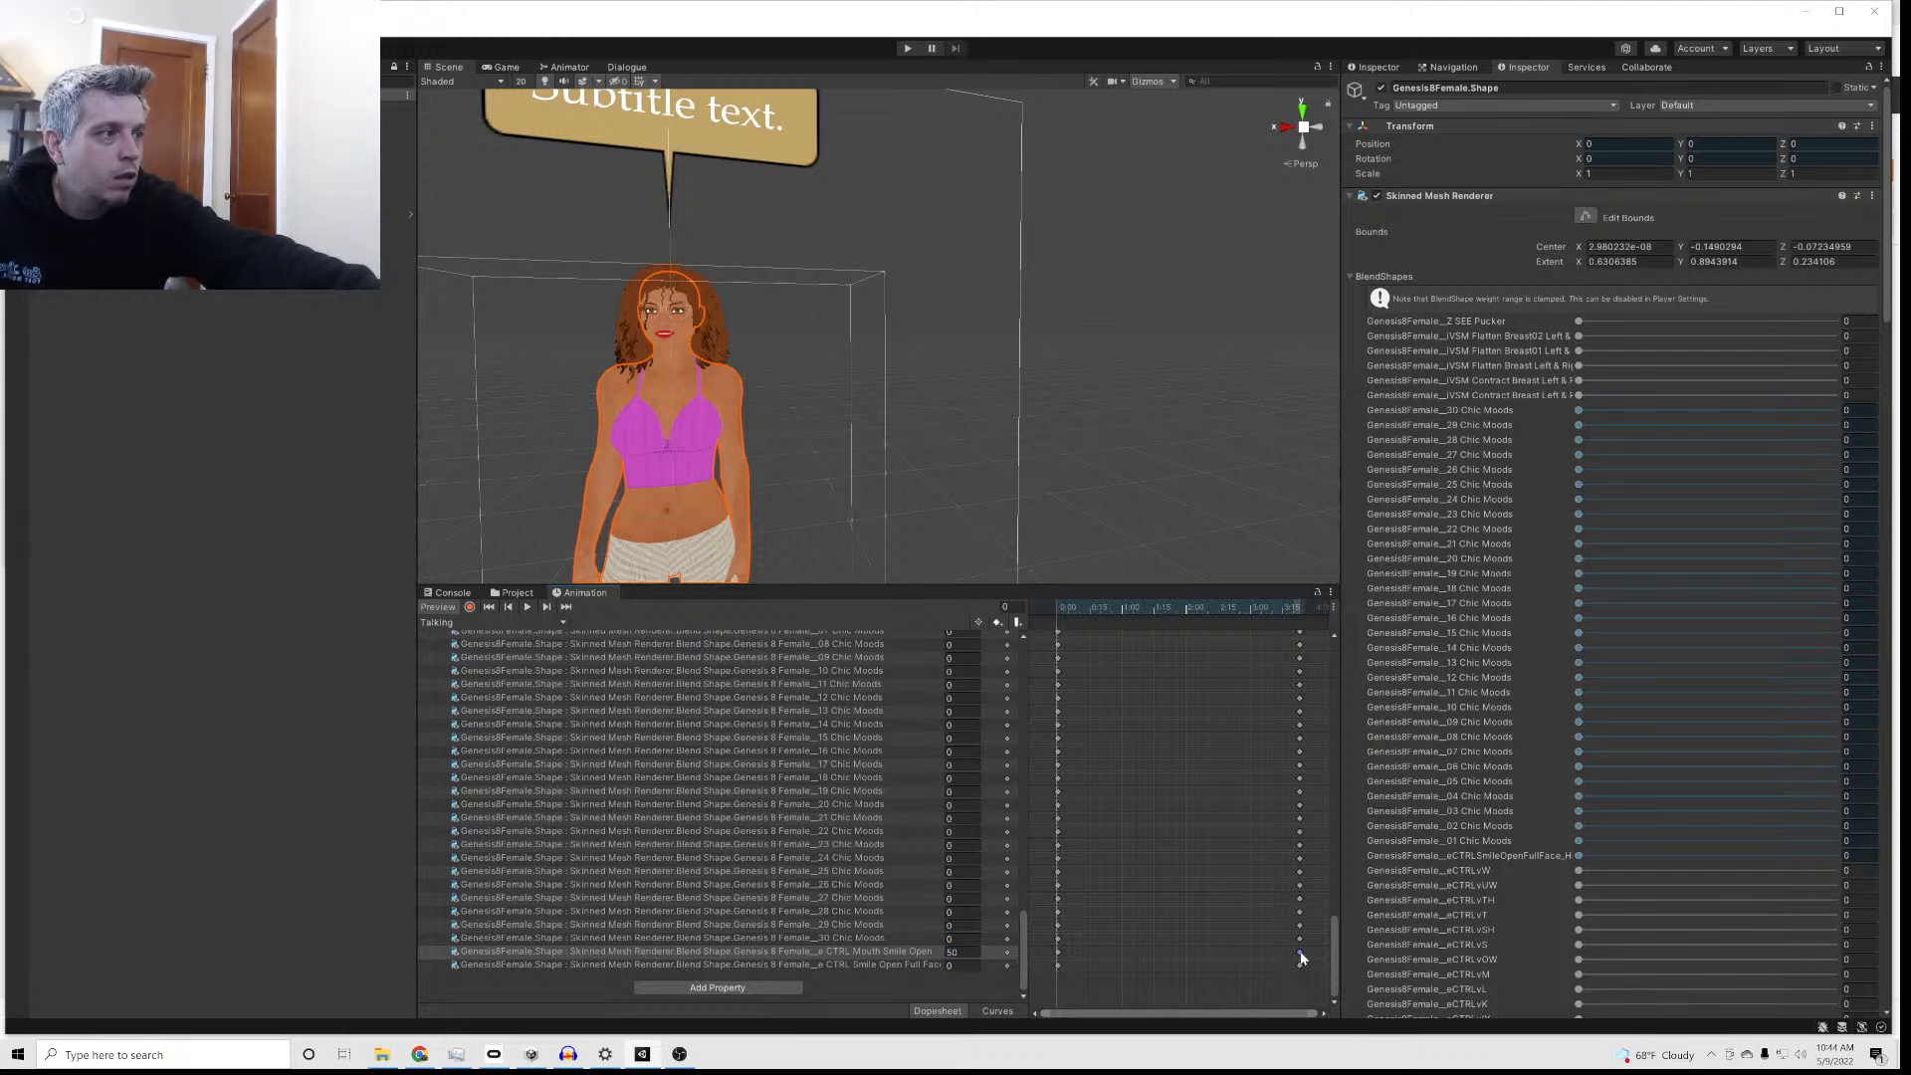
right_click(1300, 955)
click(1326, 817)
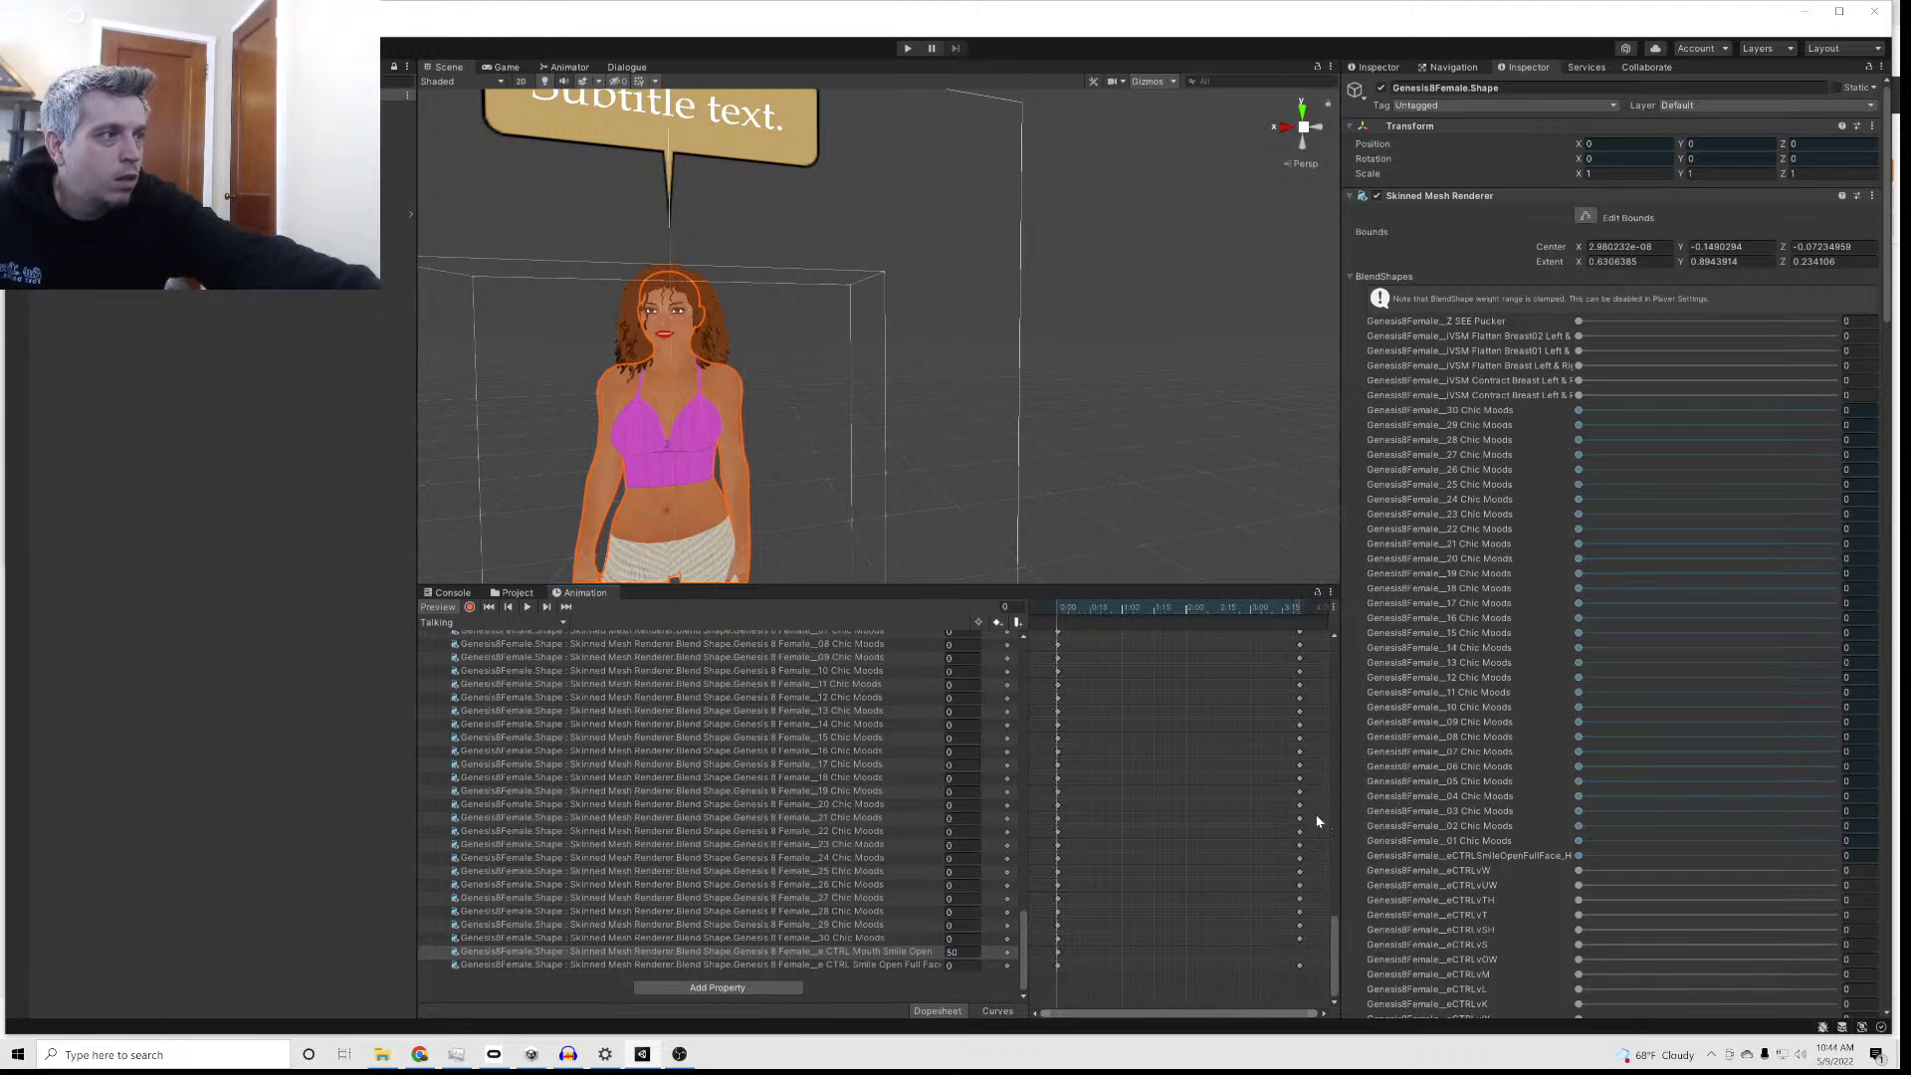
Step: Play the Talking clip, and undo the end key deletion and the value change for CTRL Mouth Smile Open
click(527, 608)
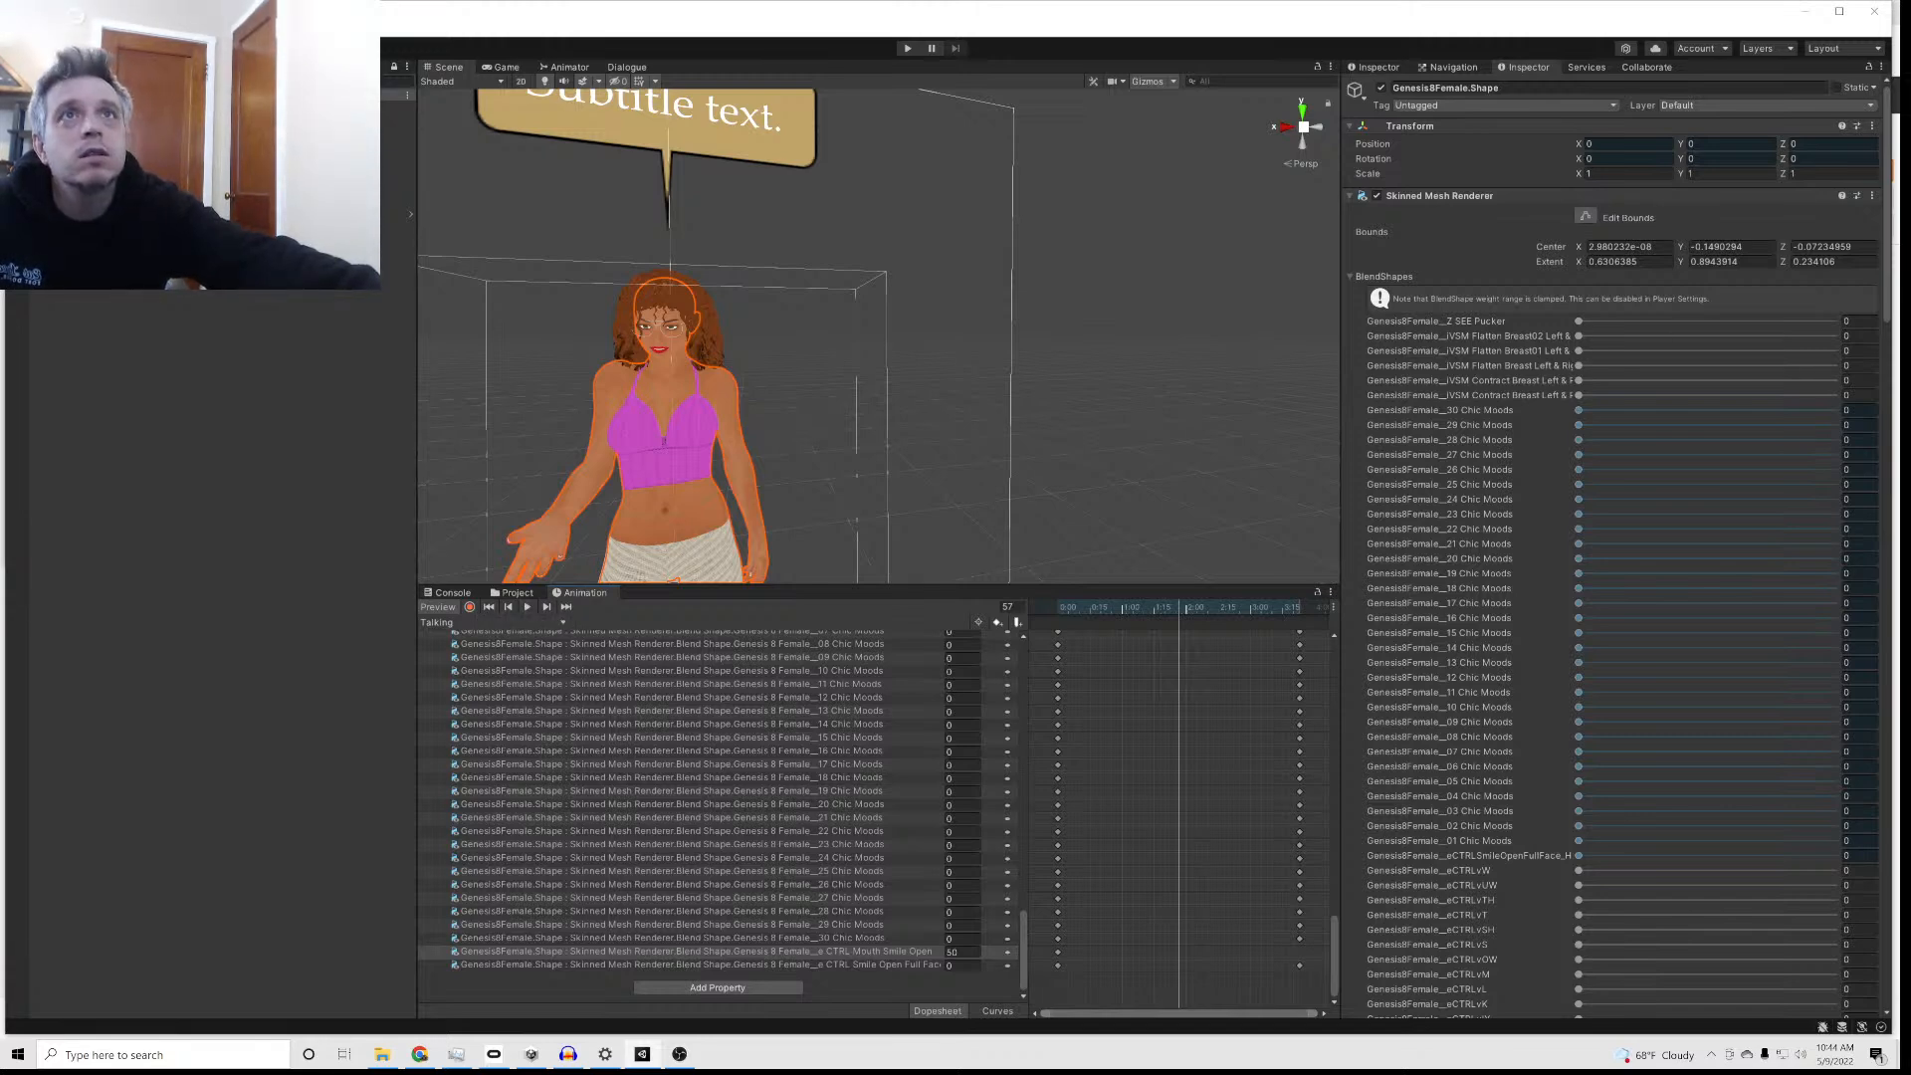
click(37, 29)
click(59, 51)
click(37, 30)
click(60, 51)
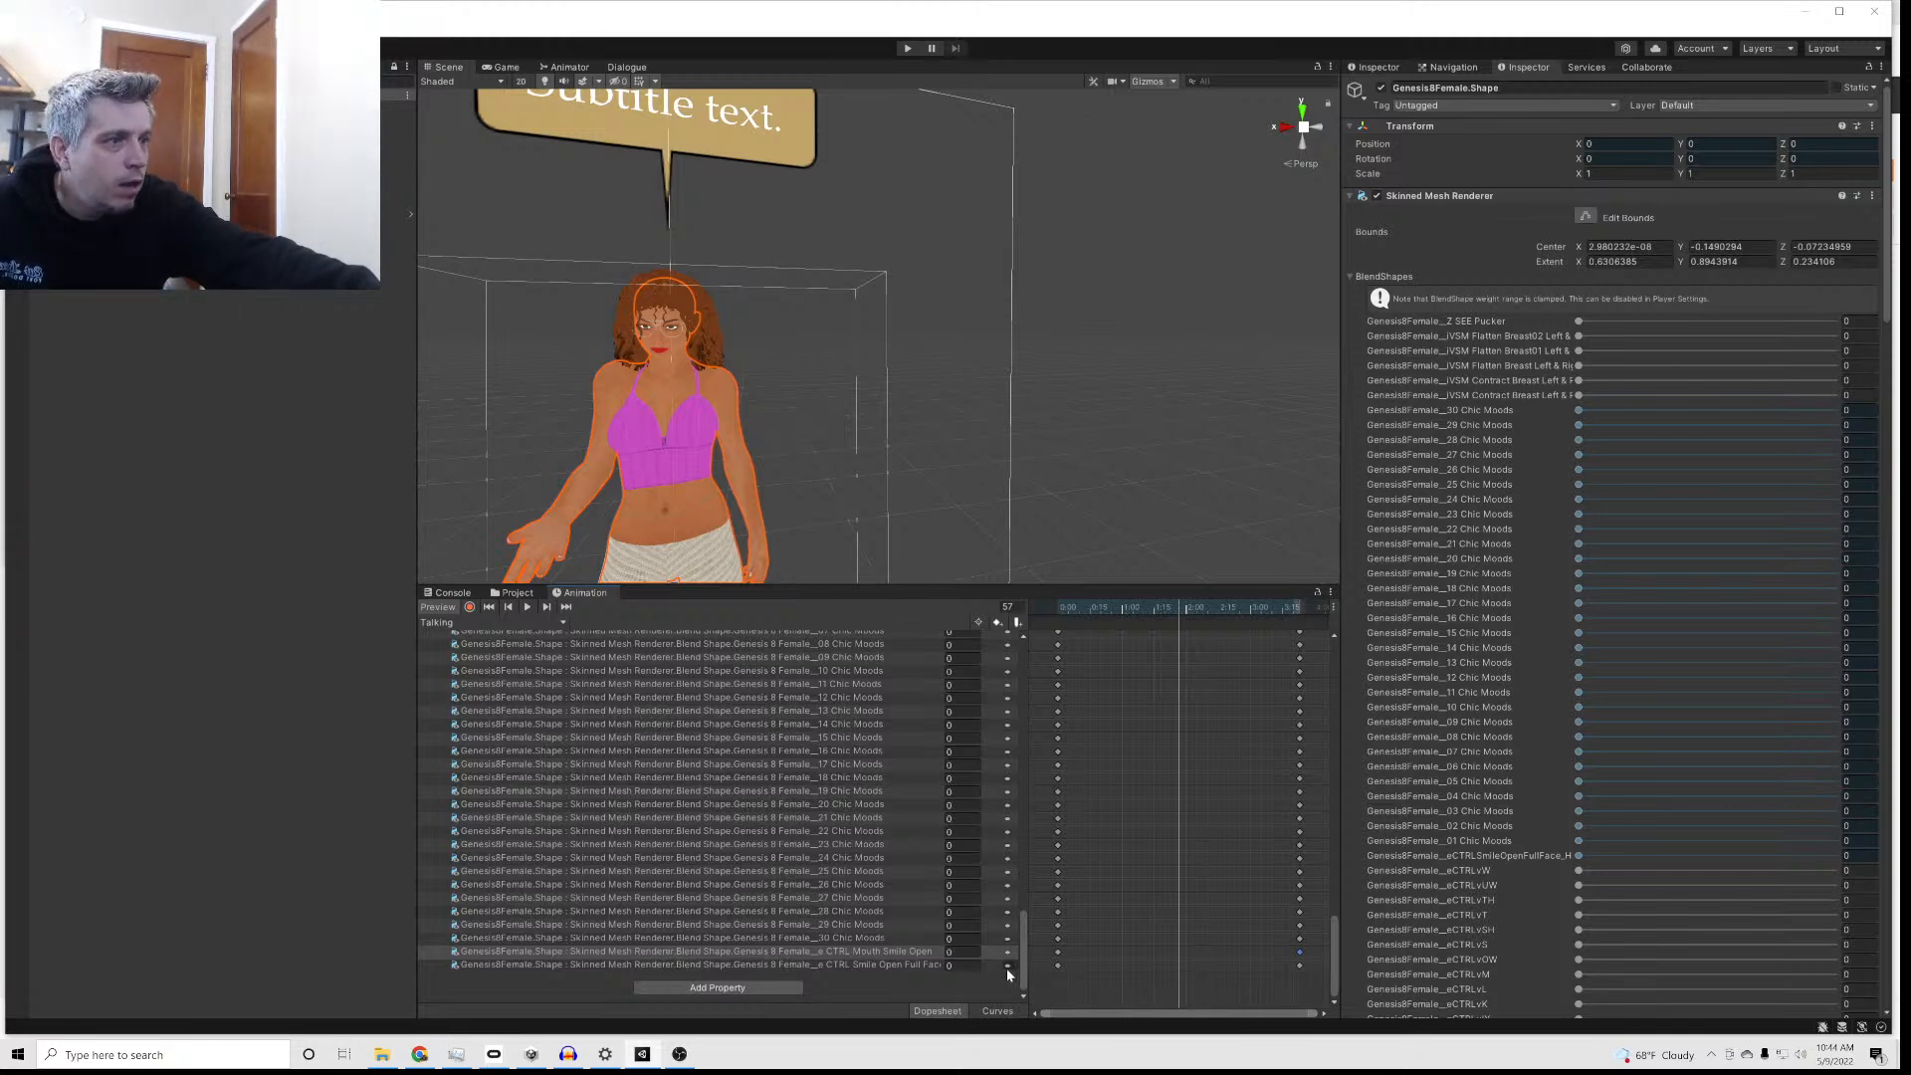
Step: Set the CTRL Smile Open Full Face blend shape to 50 at frame 57 of the Talking clip
text(50)
key(Return)
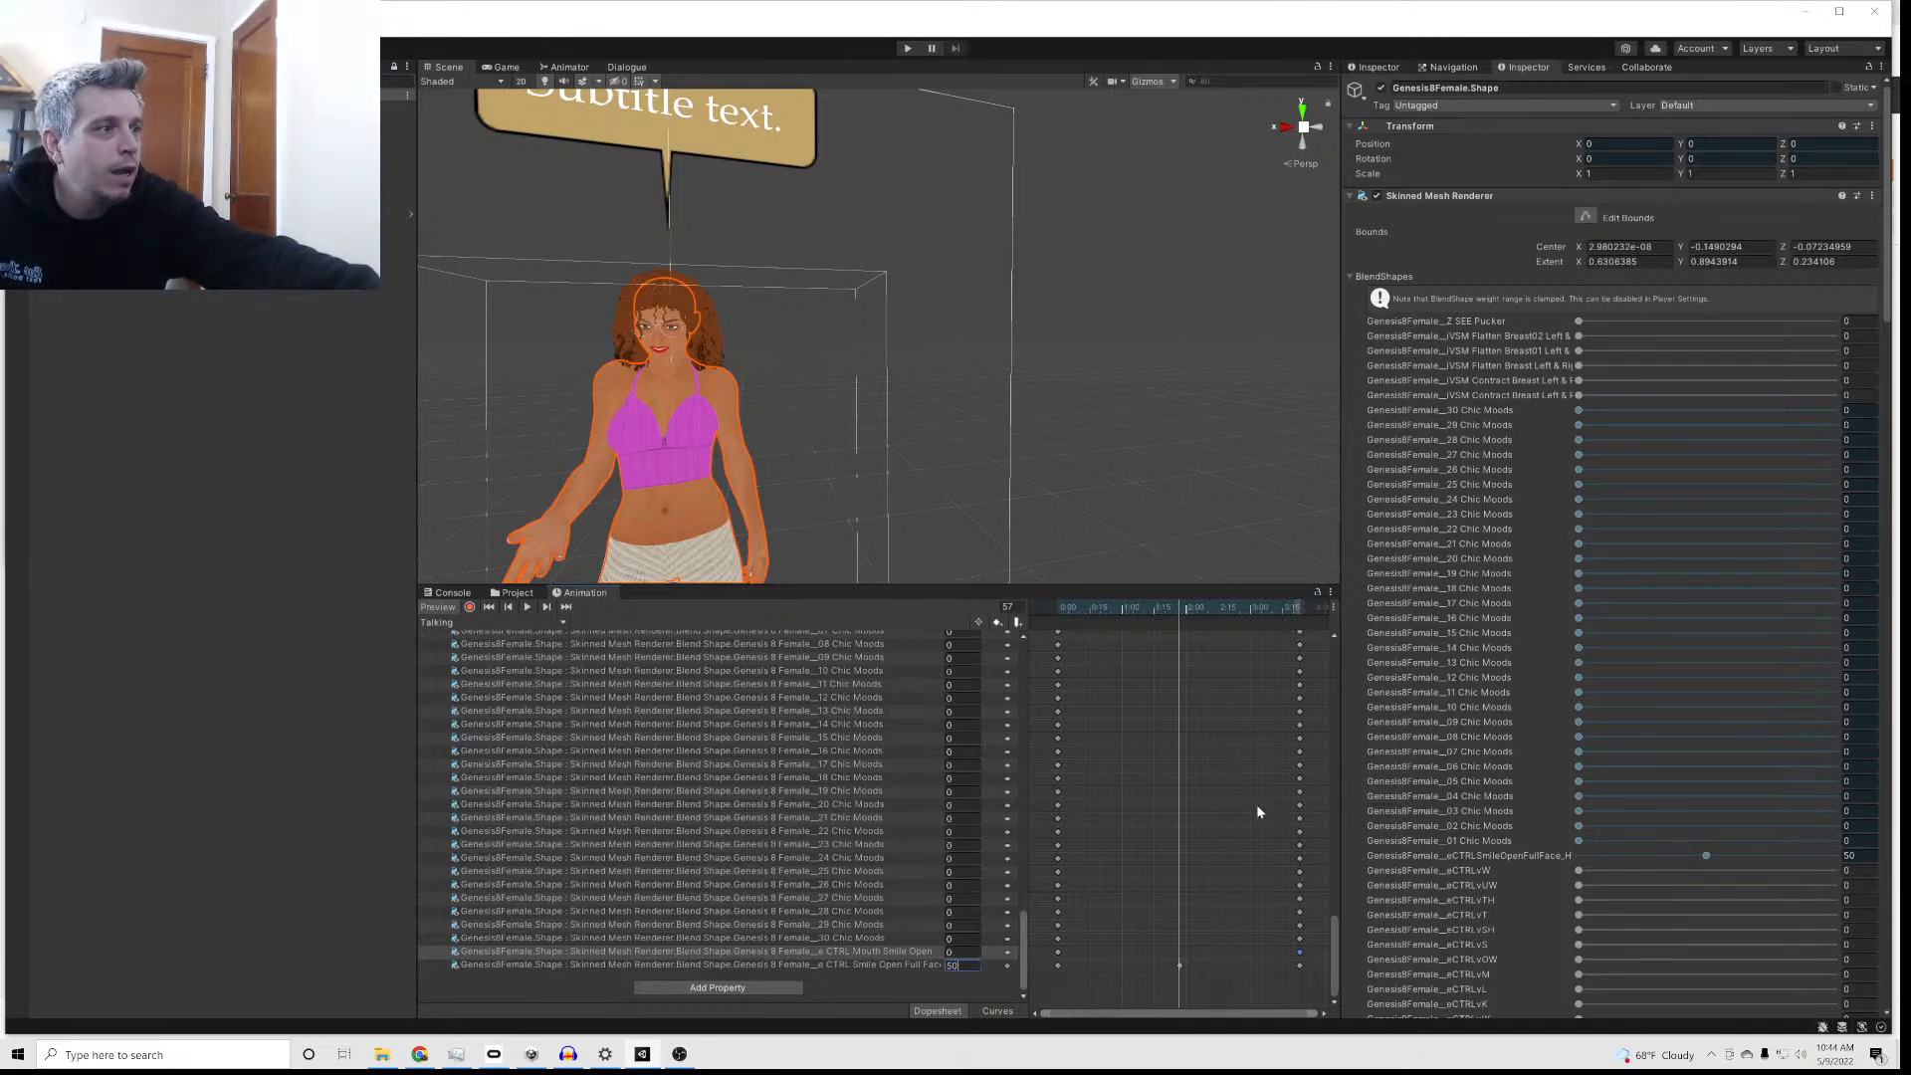
click(1298, 970)
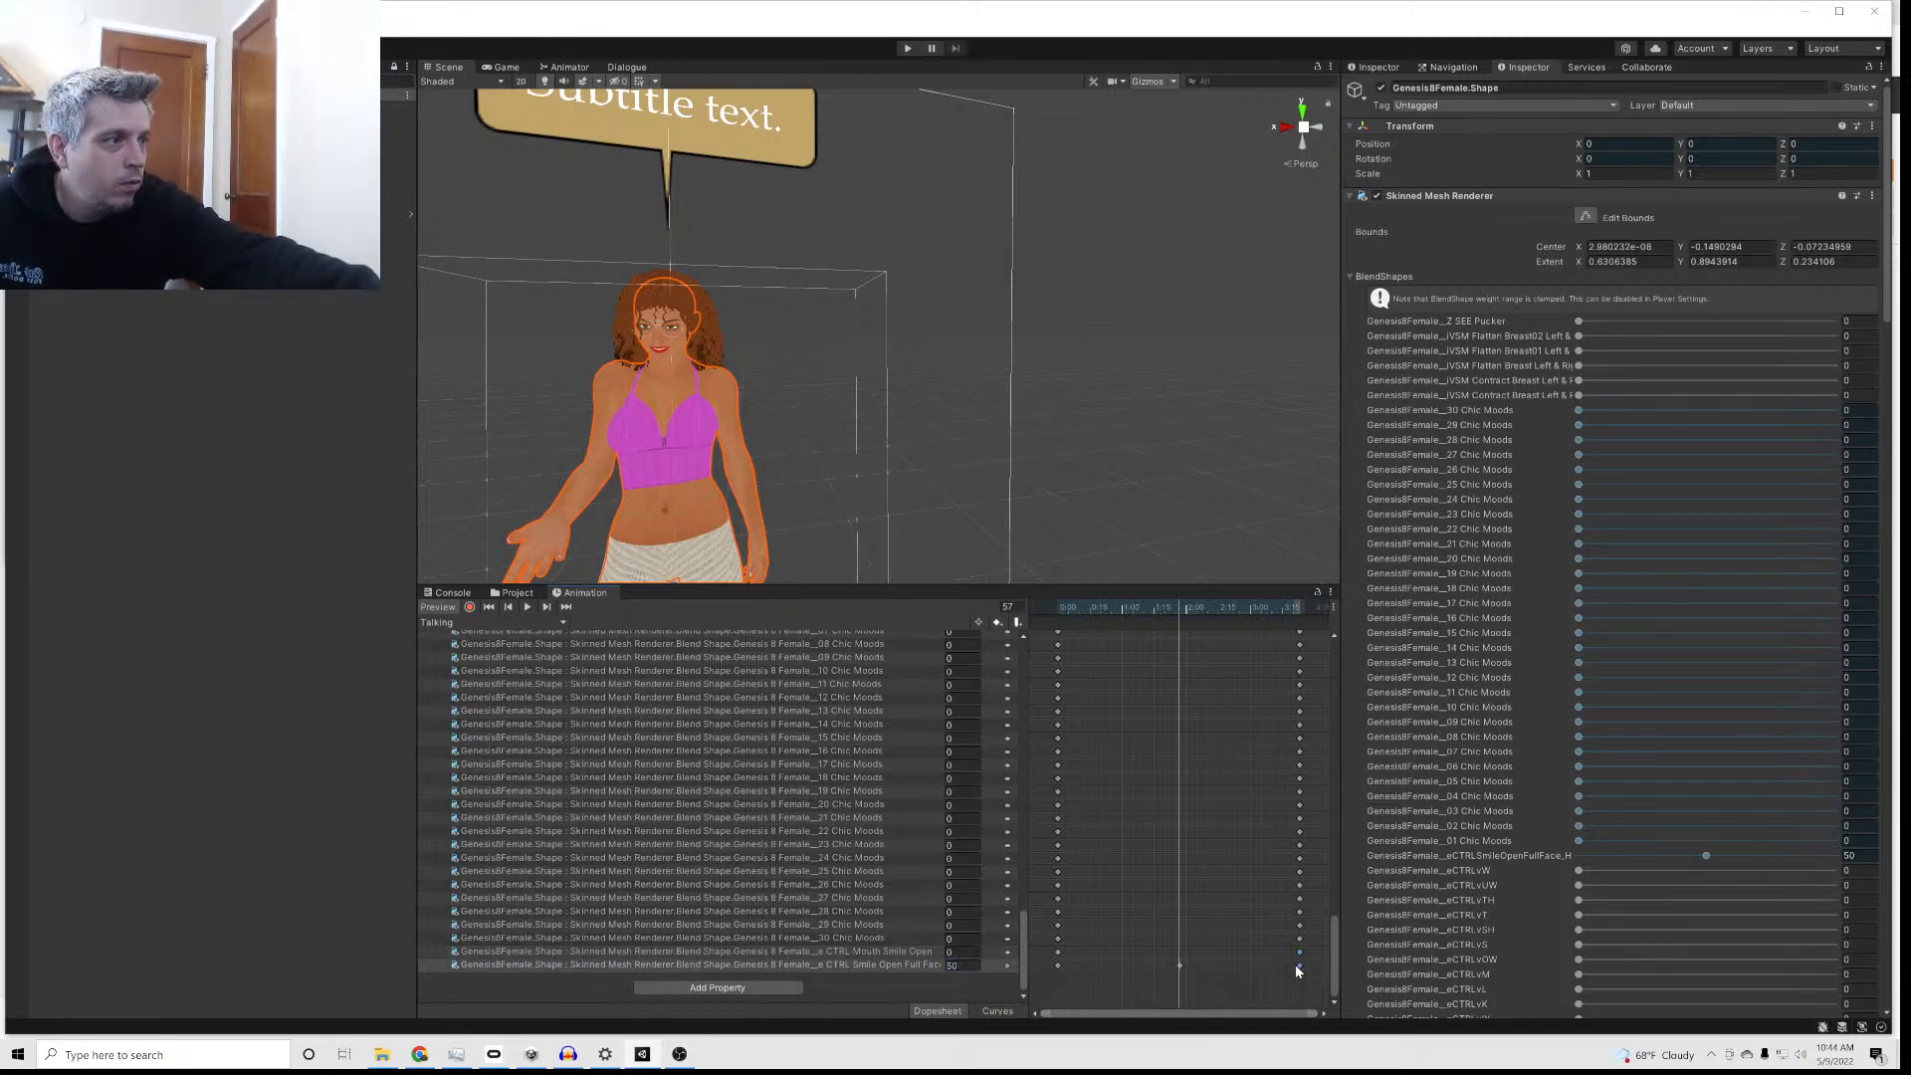
right_click(1177, 969)
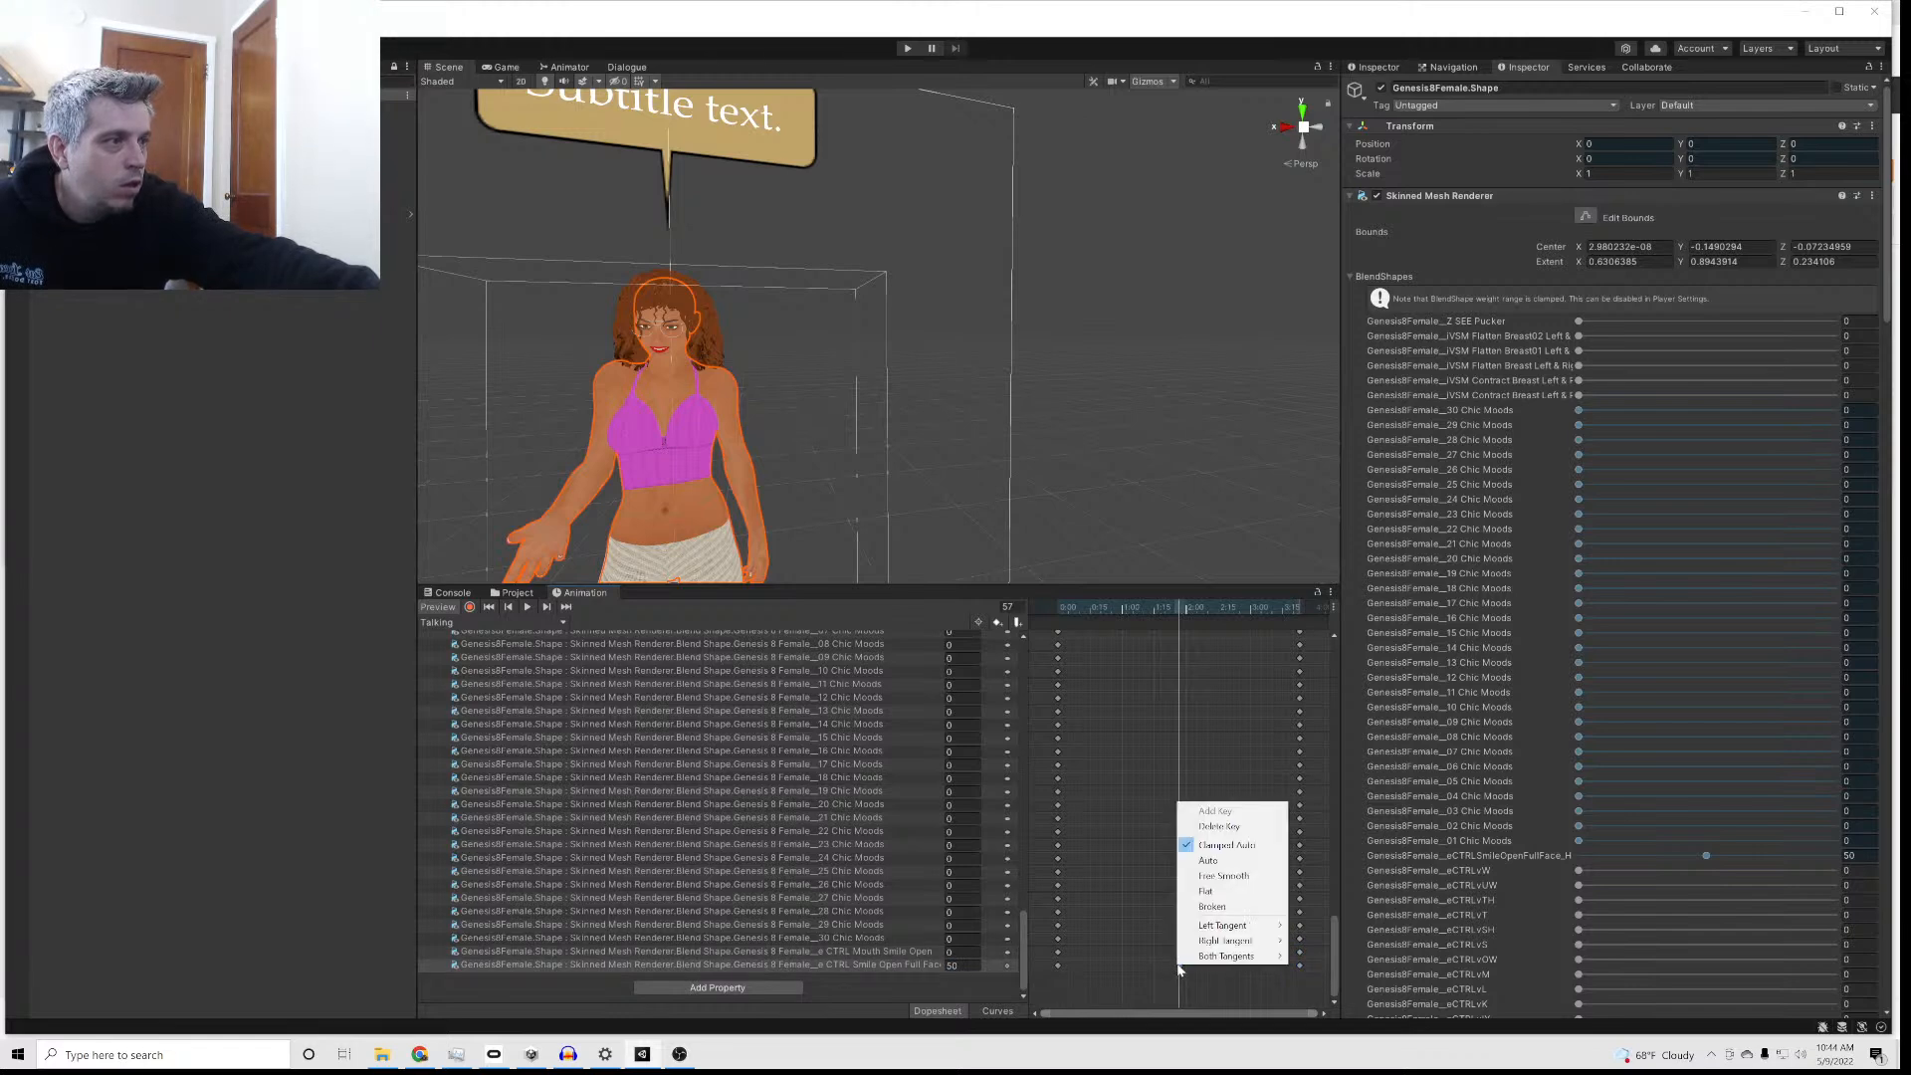
click(1237, 972)
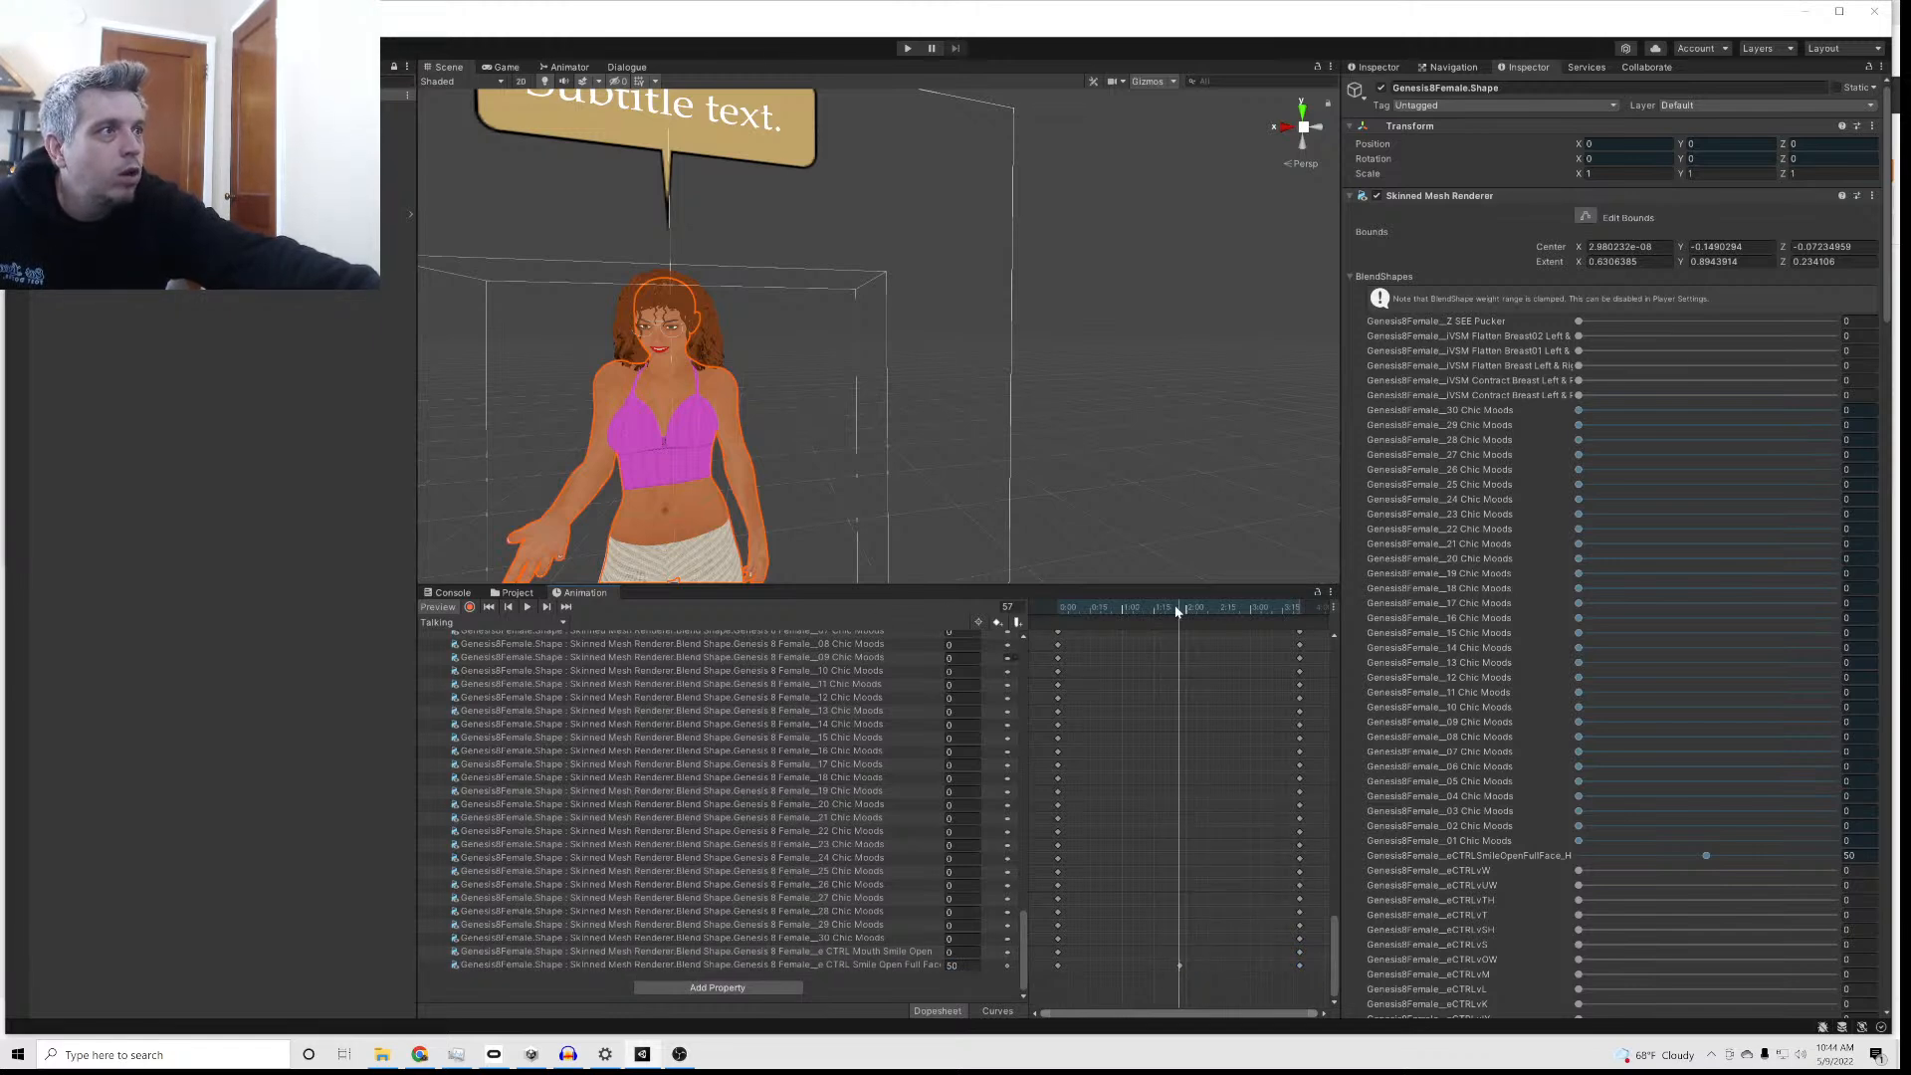
Step: Play the Talking clip from the start and move the middle CTRL Smile Open Full Face key earlier, to about frame 30
drag(1175, 611, 1067, 613)
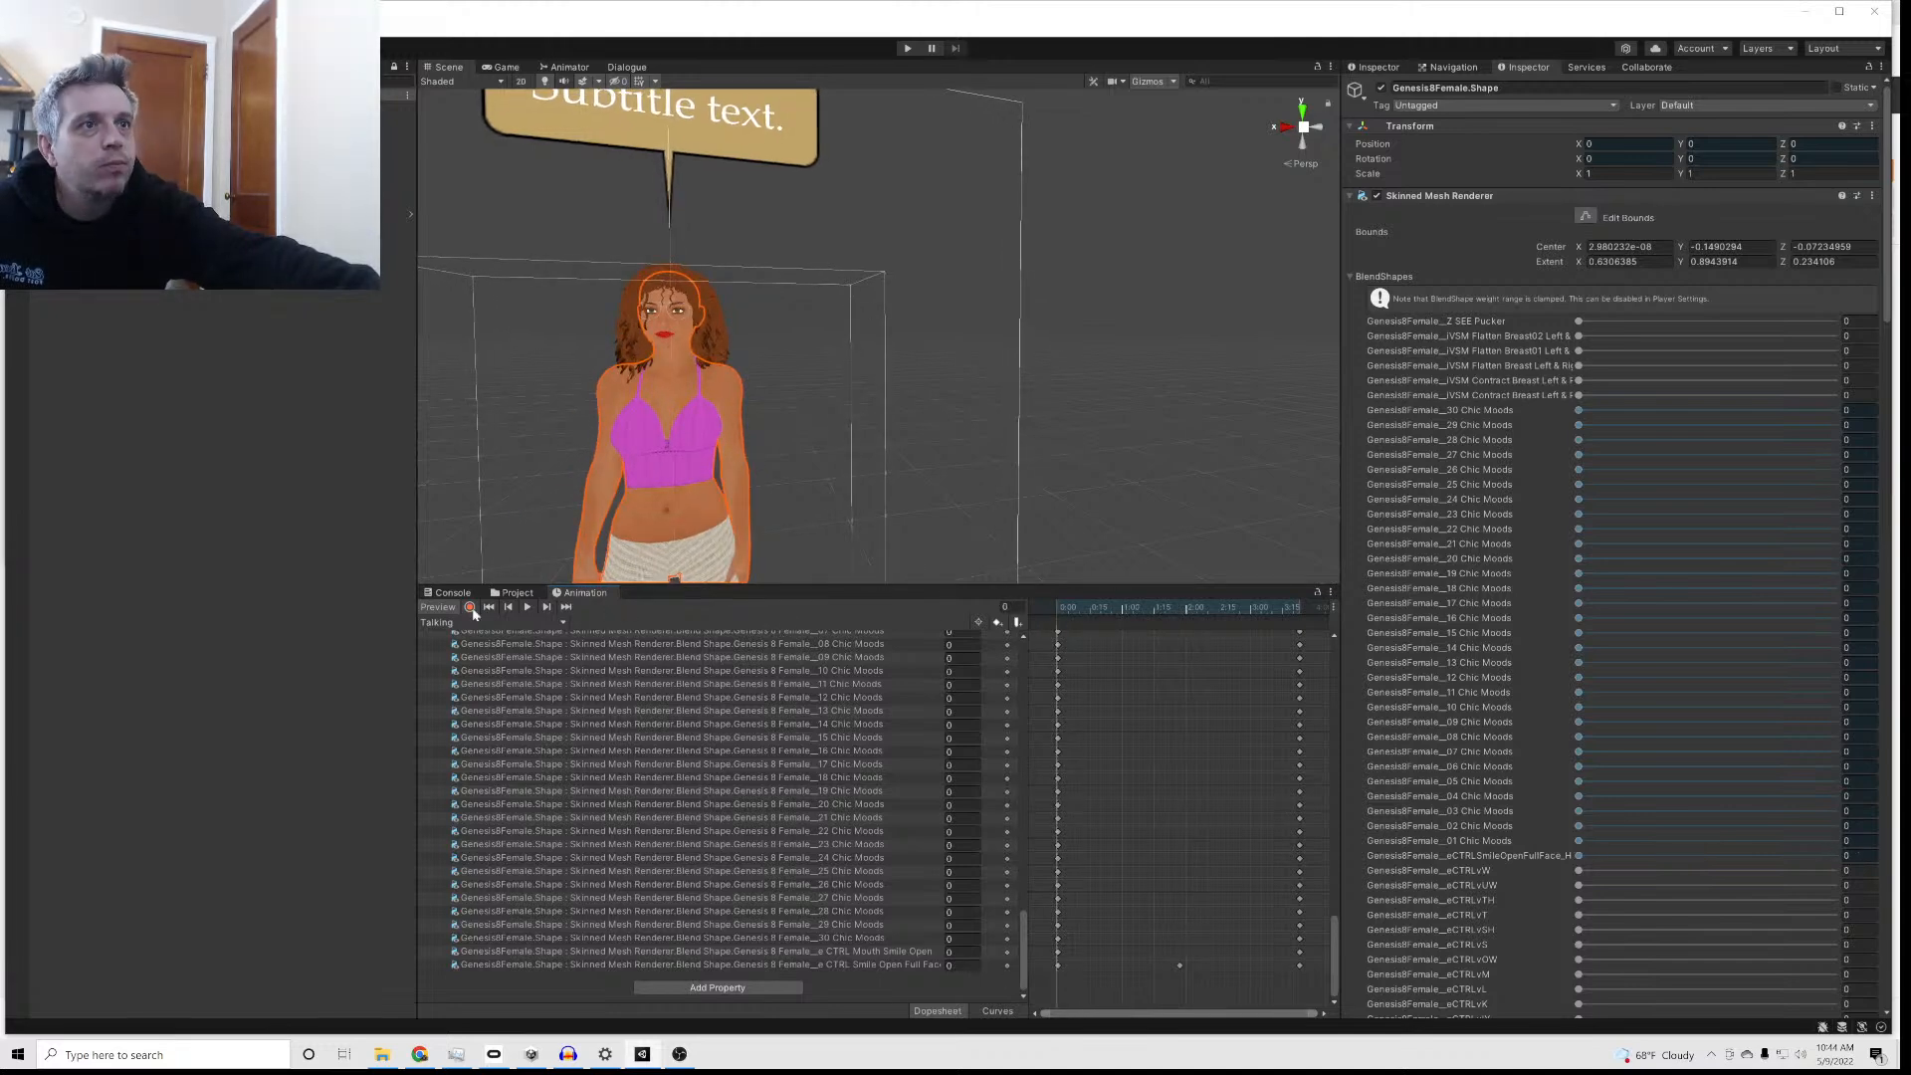
click(528, 607)
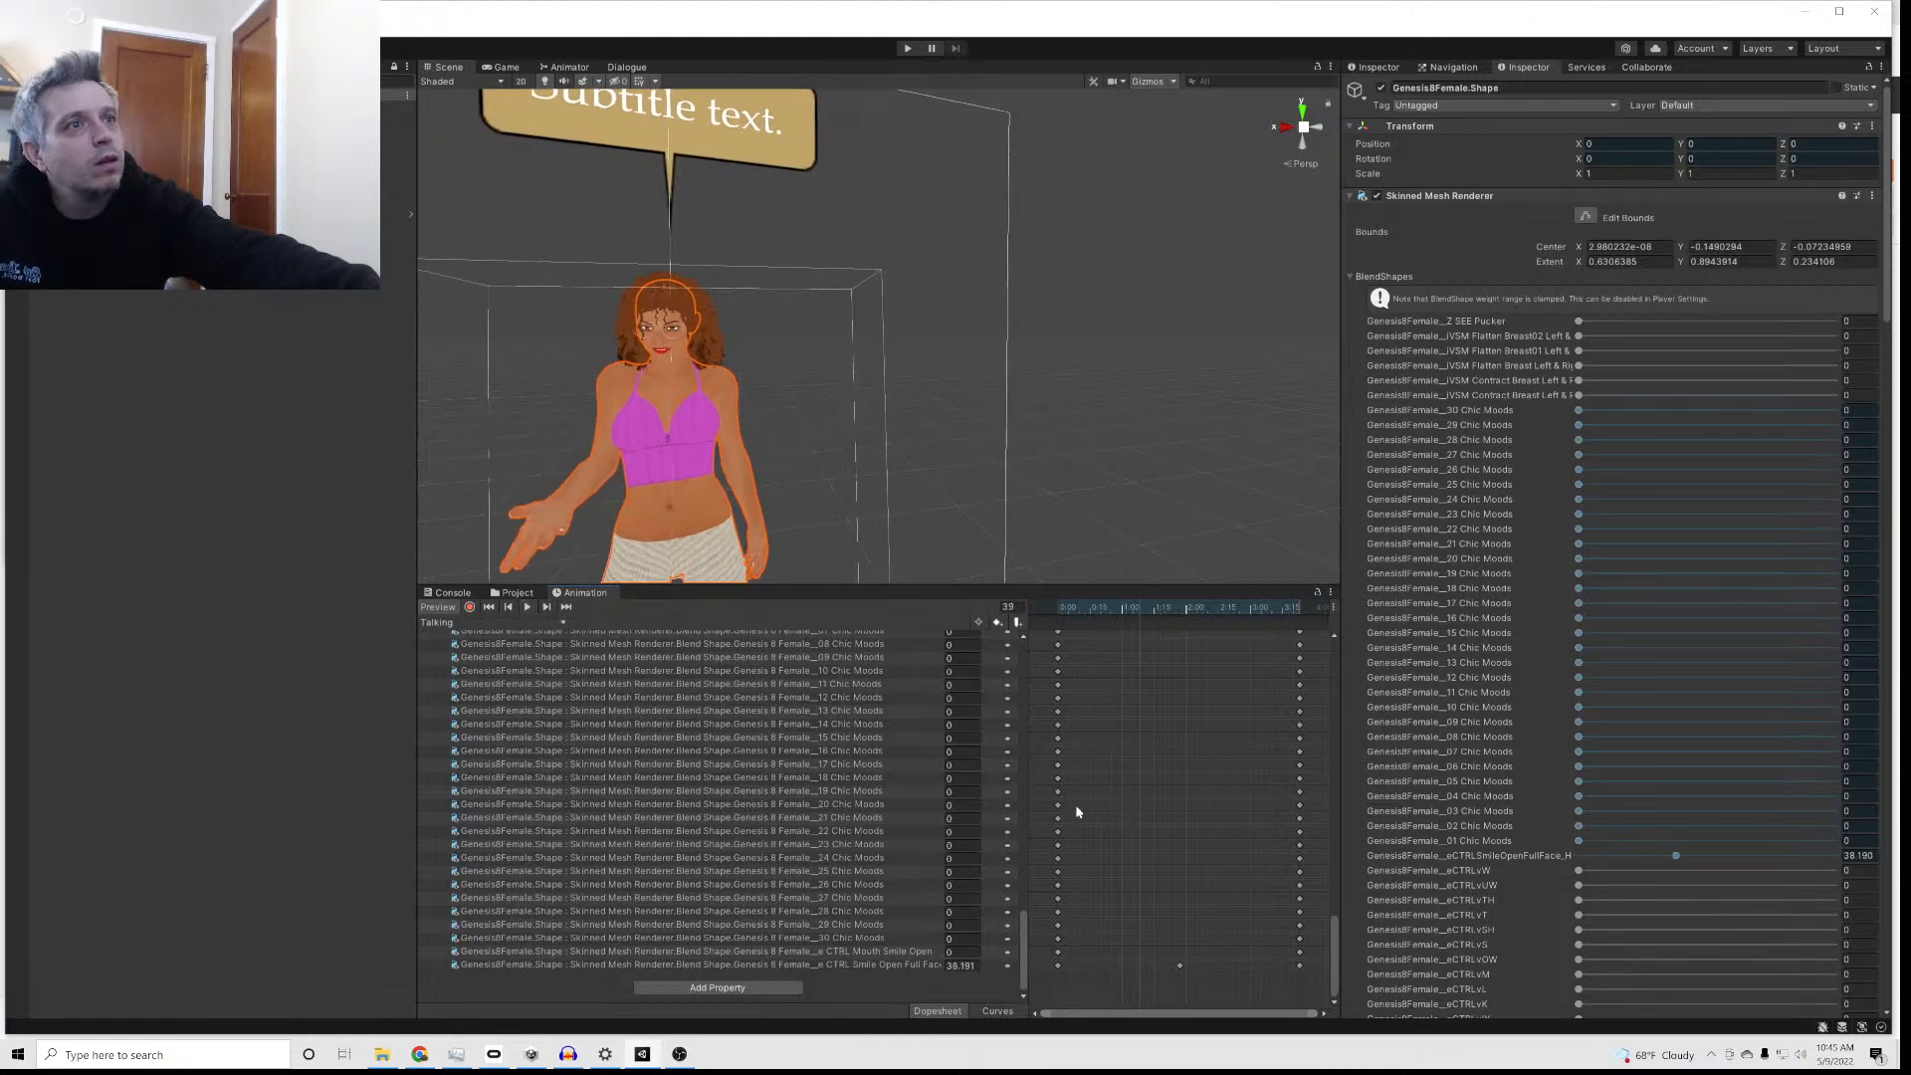
drag(1181, 967, 1135, 966)
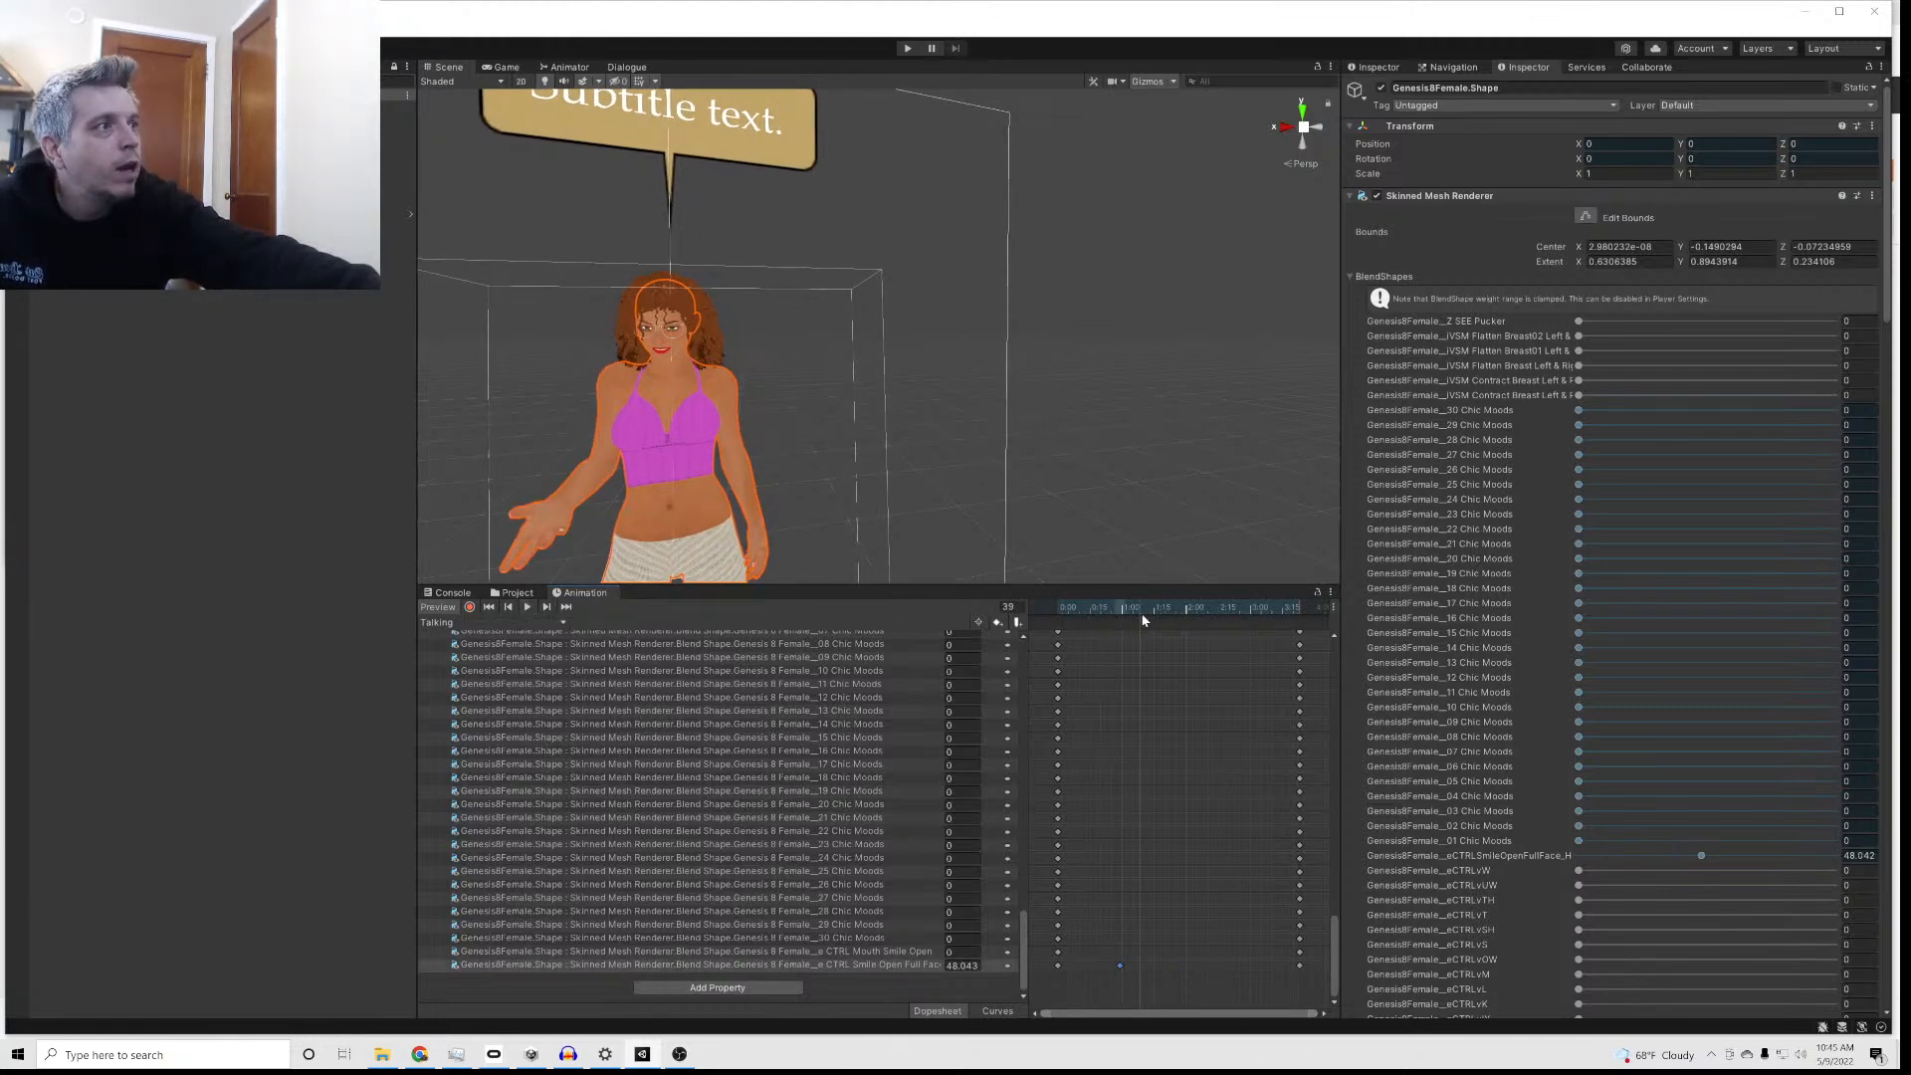
Step: Replay the Talking clip from the start to judge the smile timing, and return the playhead to the first frame
click(1062, 609)
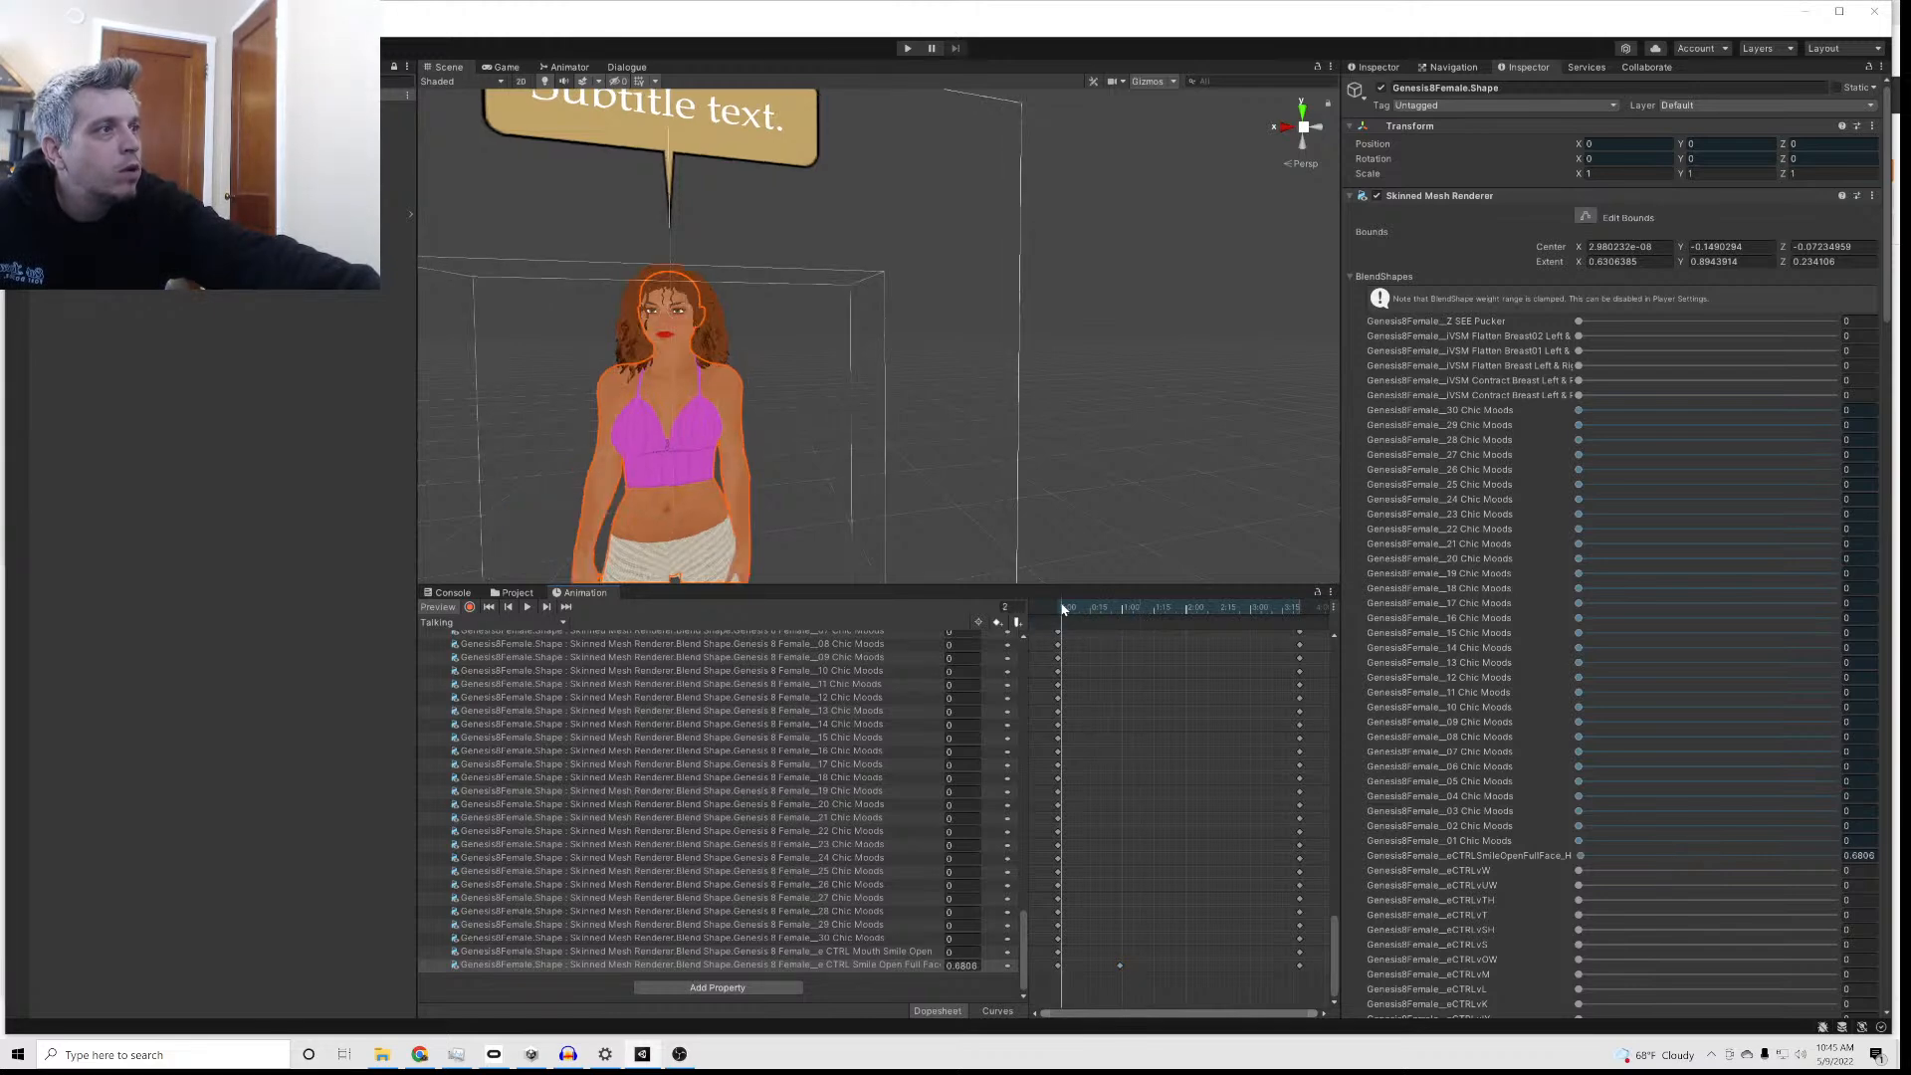
click(1058, 611)
click(529, 609)
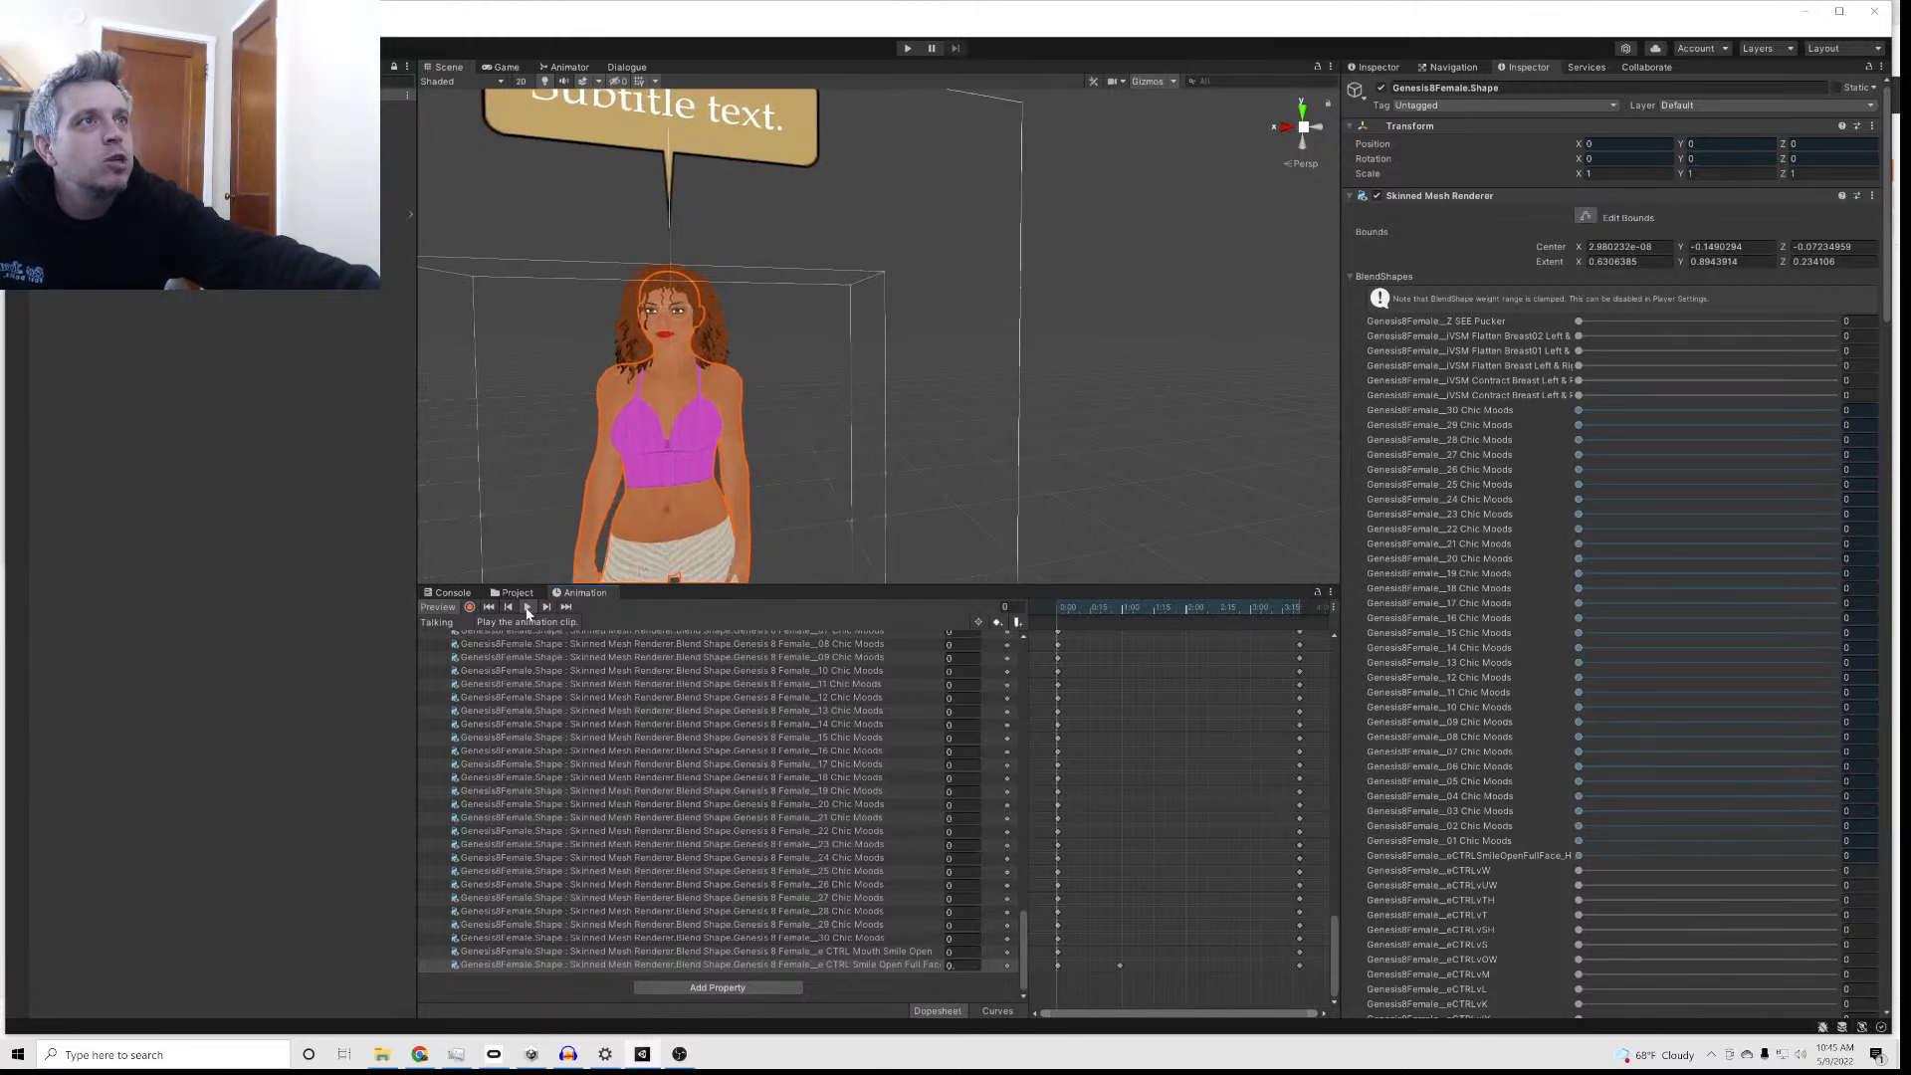
click(527, 611)
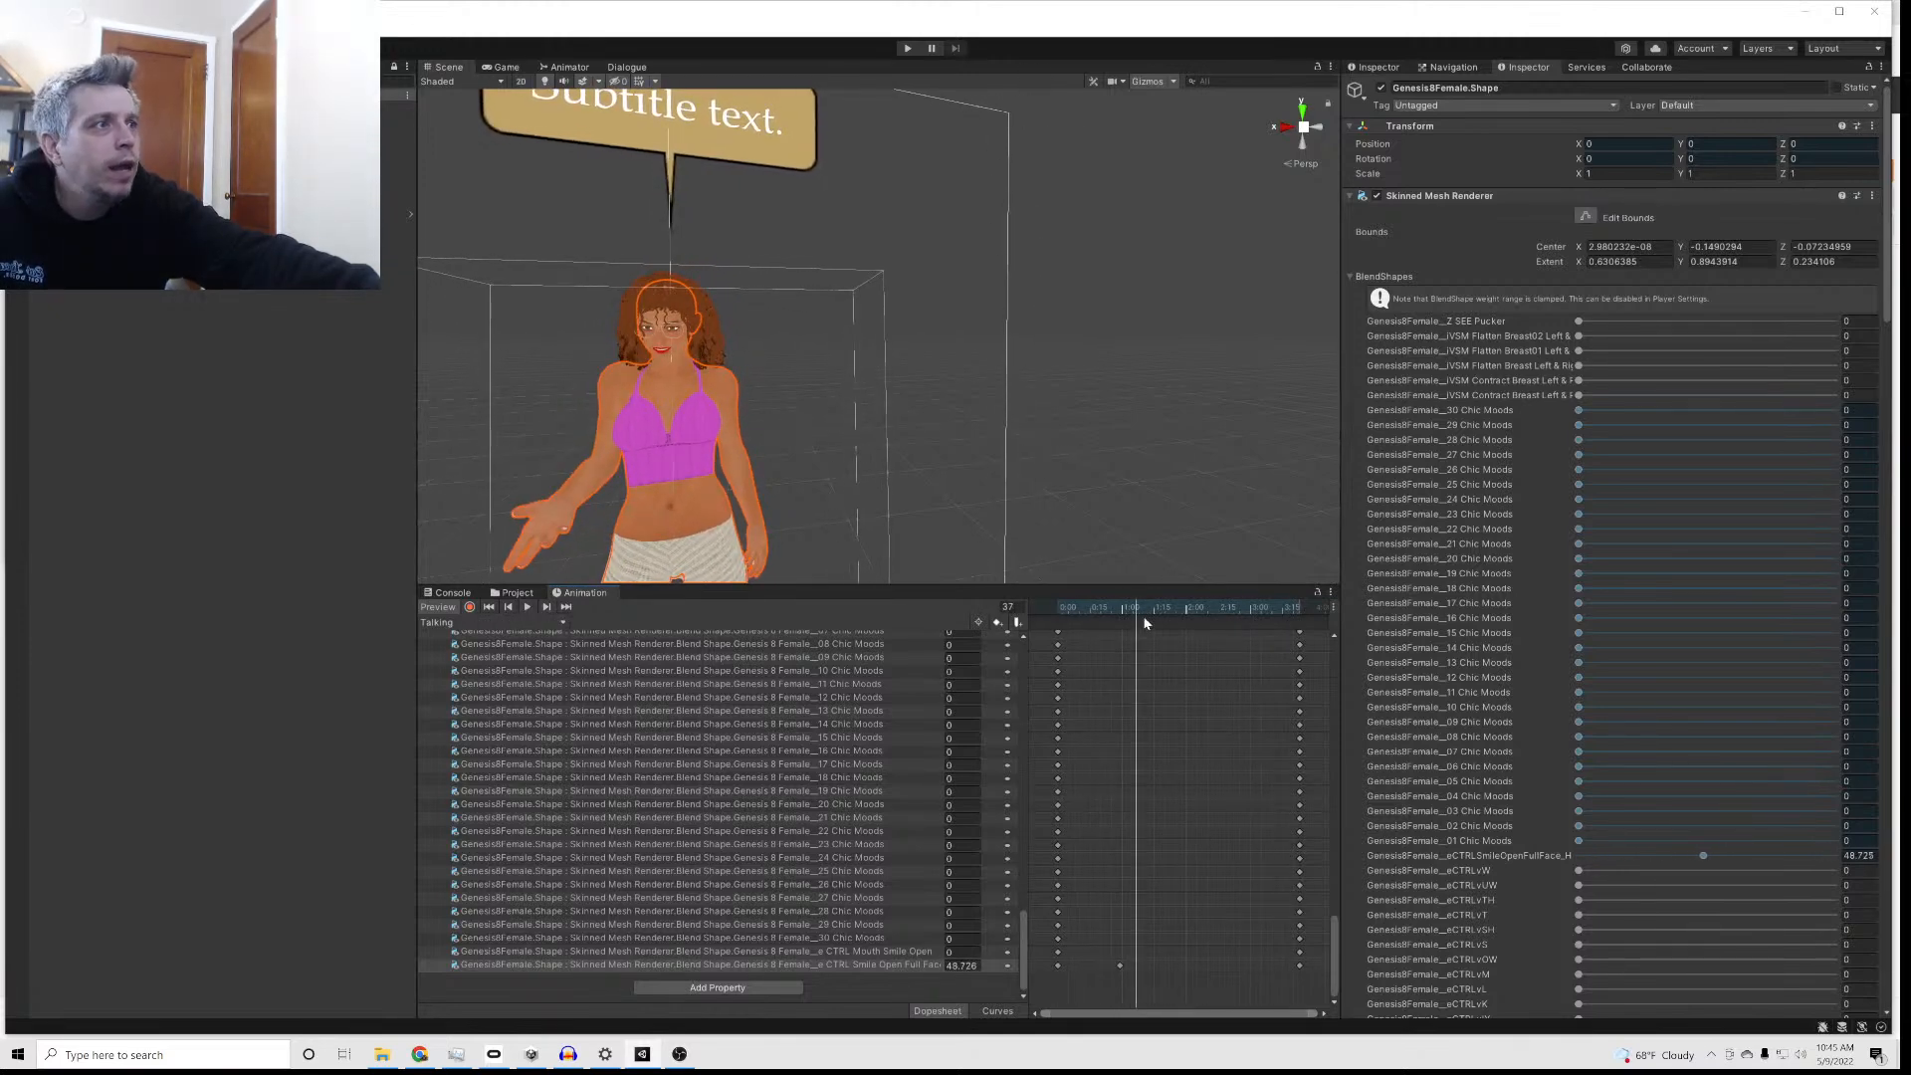
drag(1139, 611, 1037, 613)
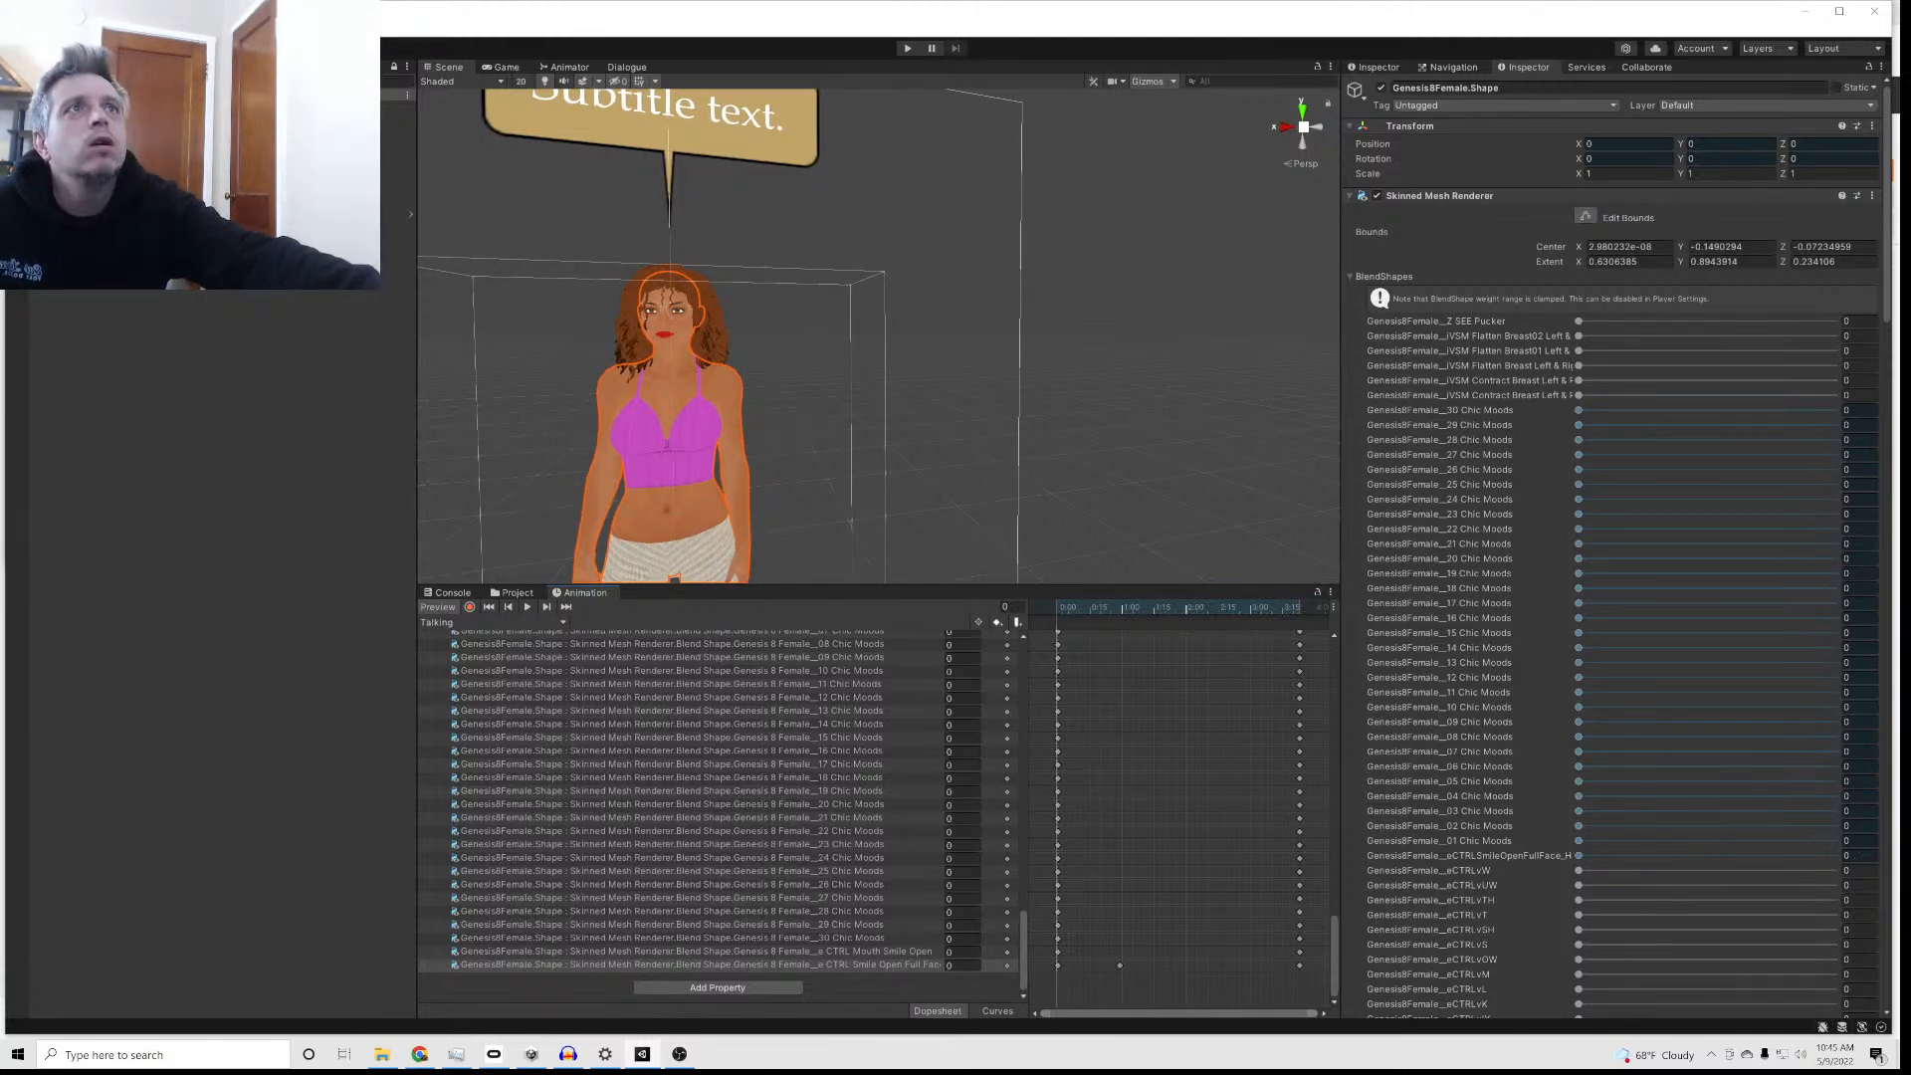
Step: Add an On Execute scene event targeting Anna2 to the dialogue entry "How could you be bored? This place is hopping?"
click(625, 68)
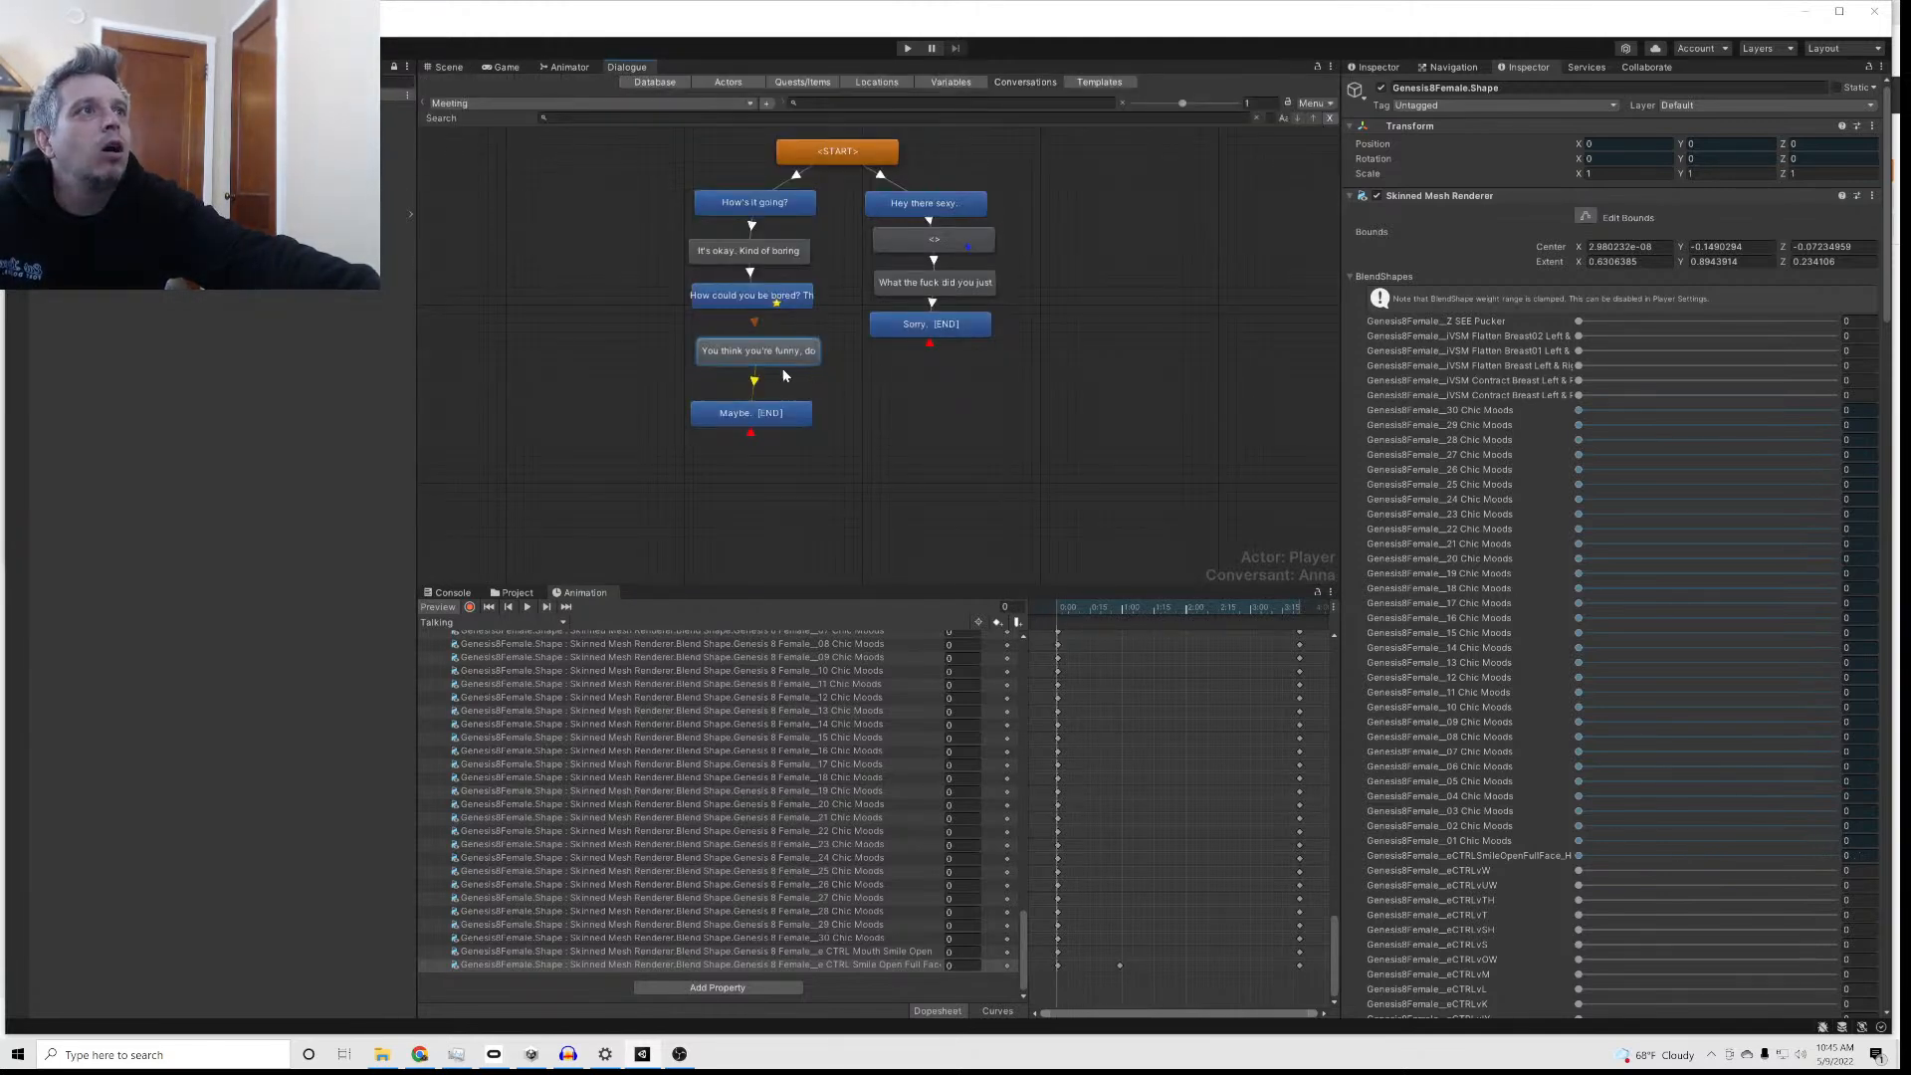
click(448, 67)
click(626, 66)
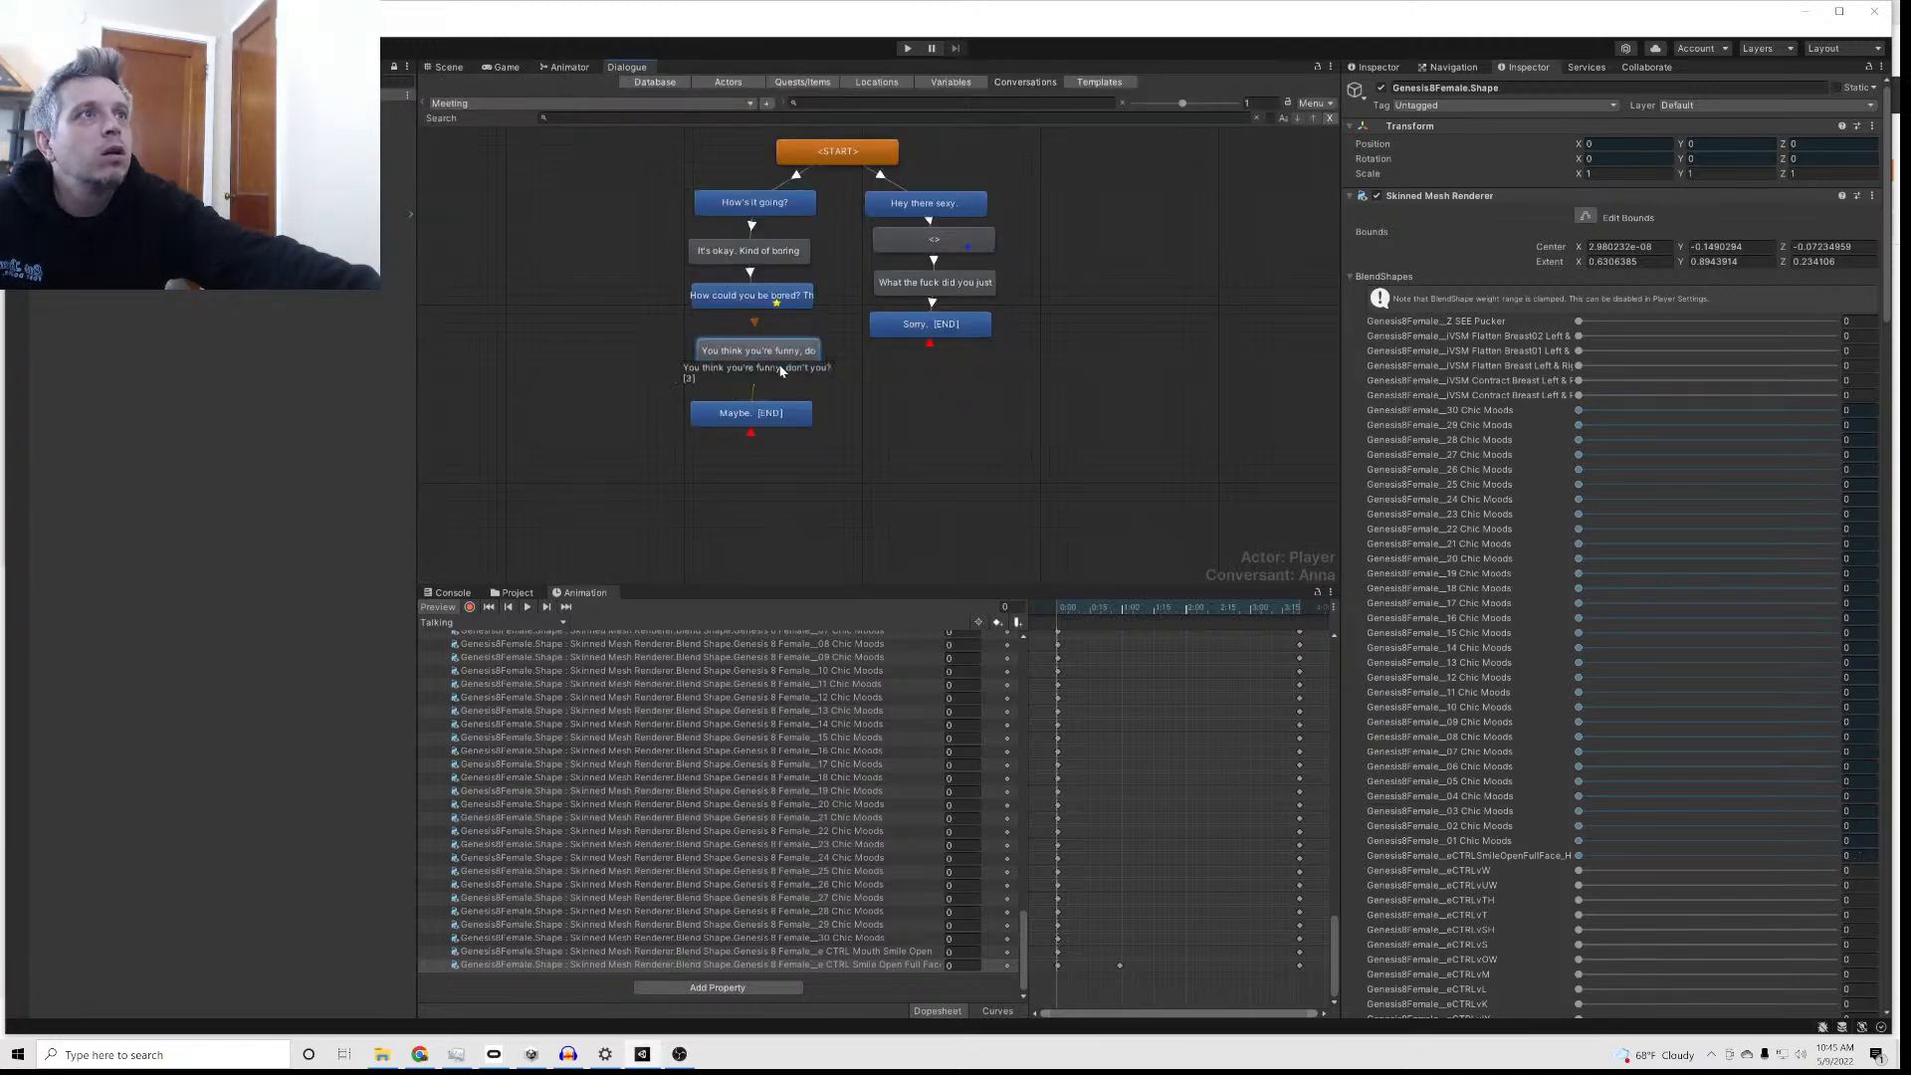
click(752, 351)
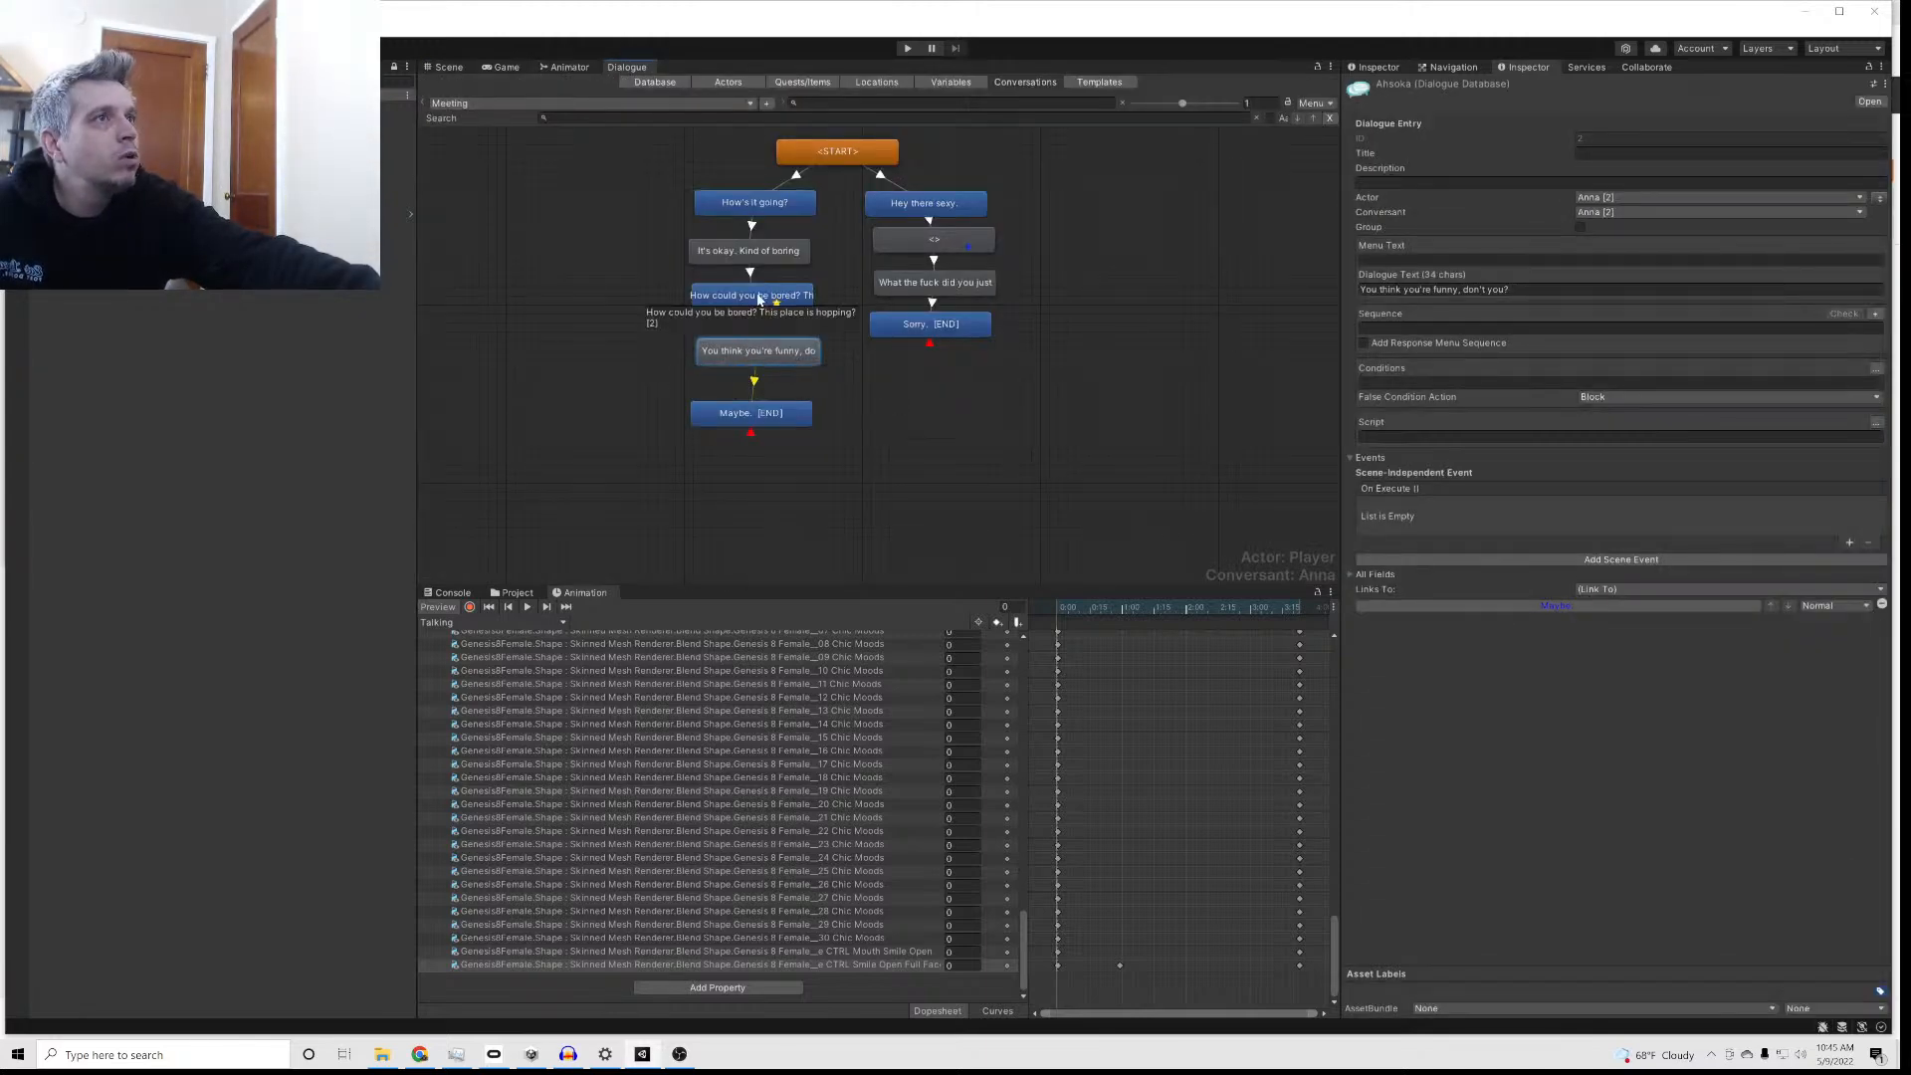
click(759, 296)
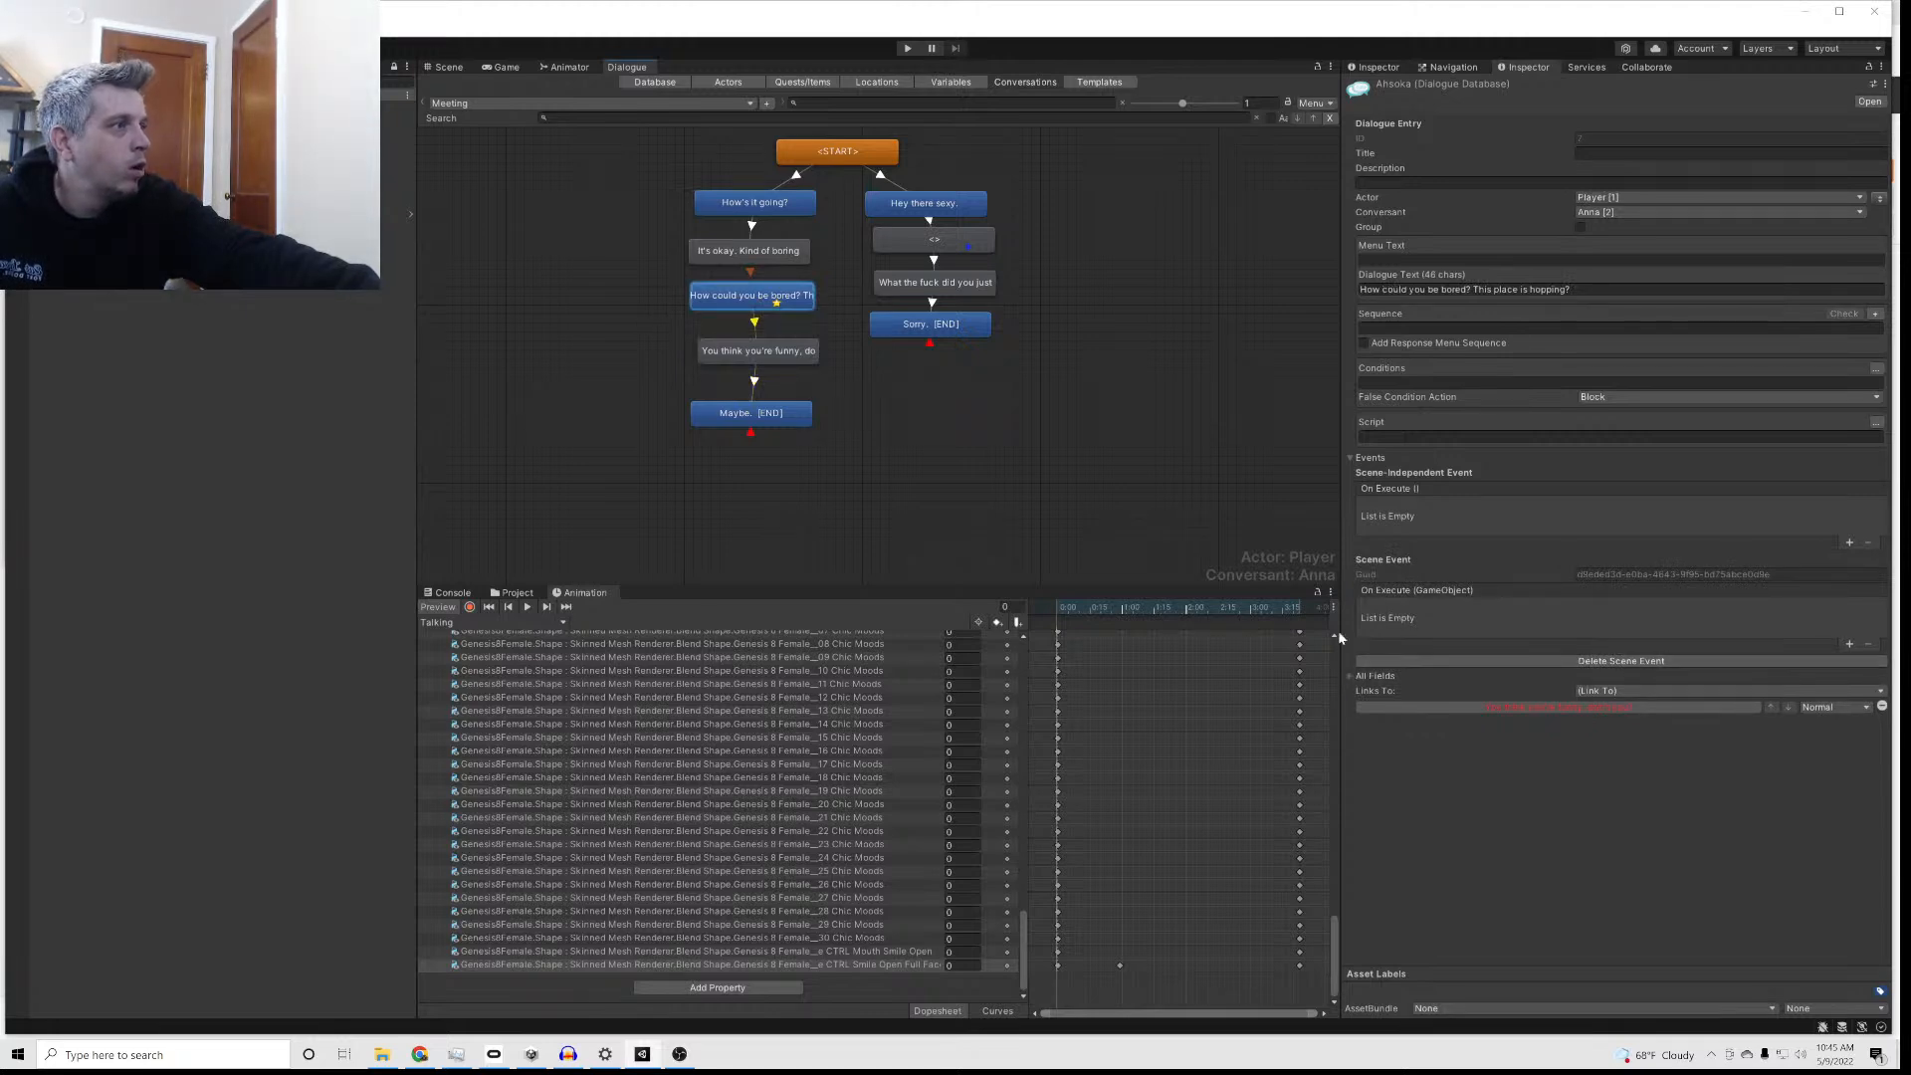
click(1848, 644)
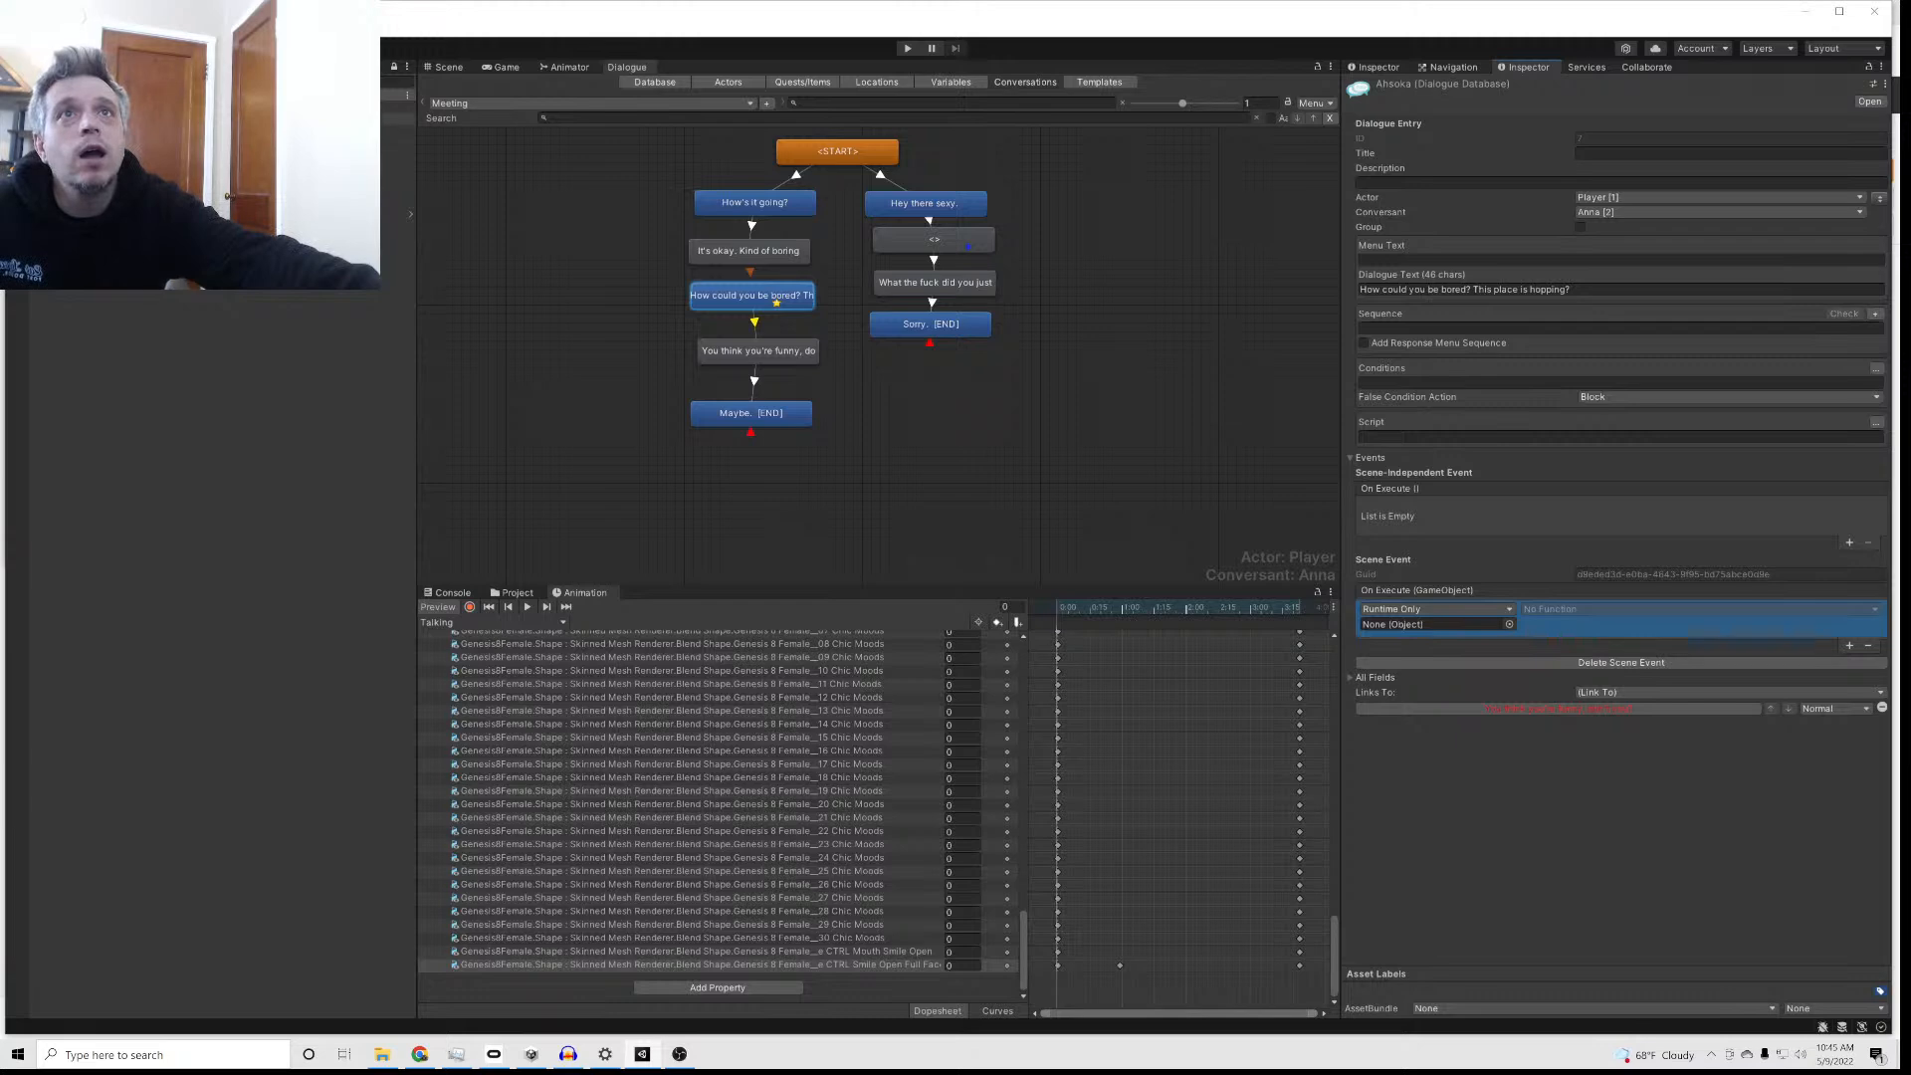
drag(110, 106, 1430, 629)
Step: Make the event call Anna2's Animator.Play (string) with Talking, and check that name against the Animator states
click(1570, 610)
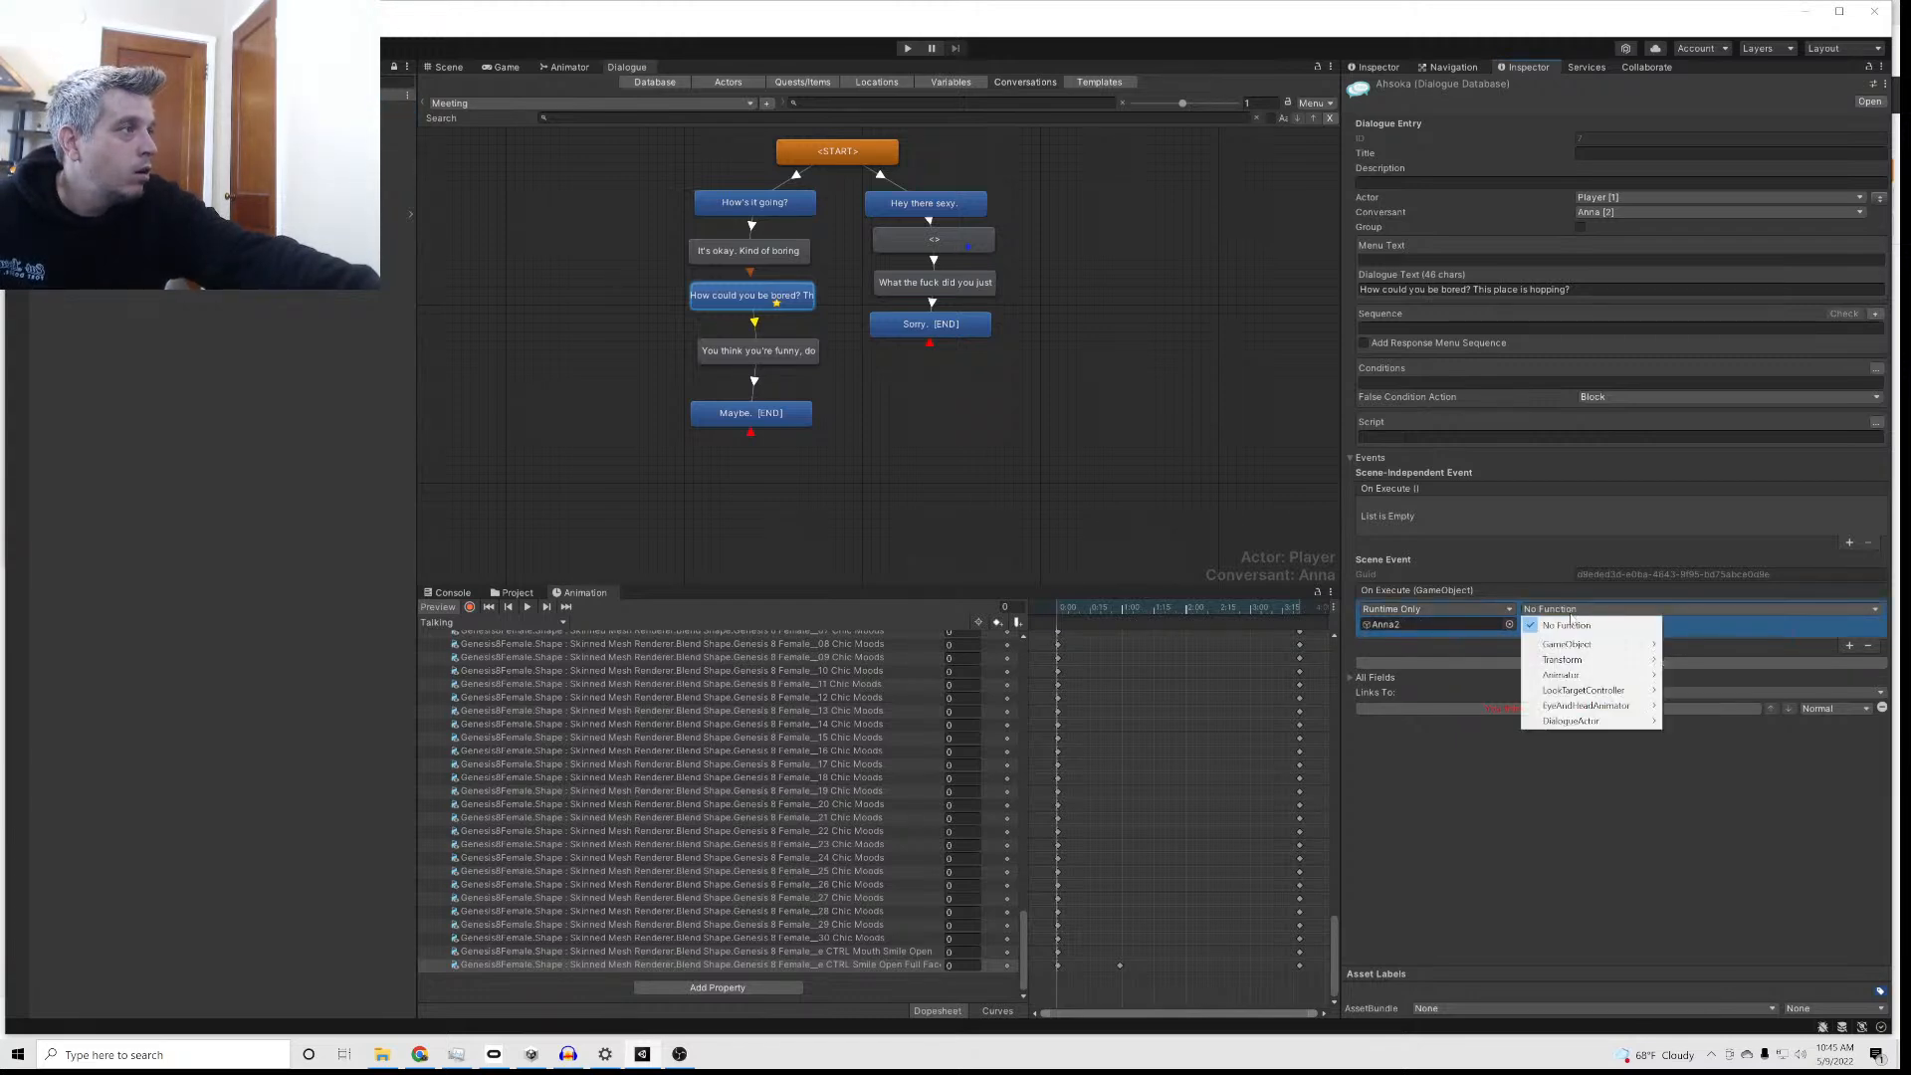
mouse_move(1580, 679)
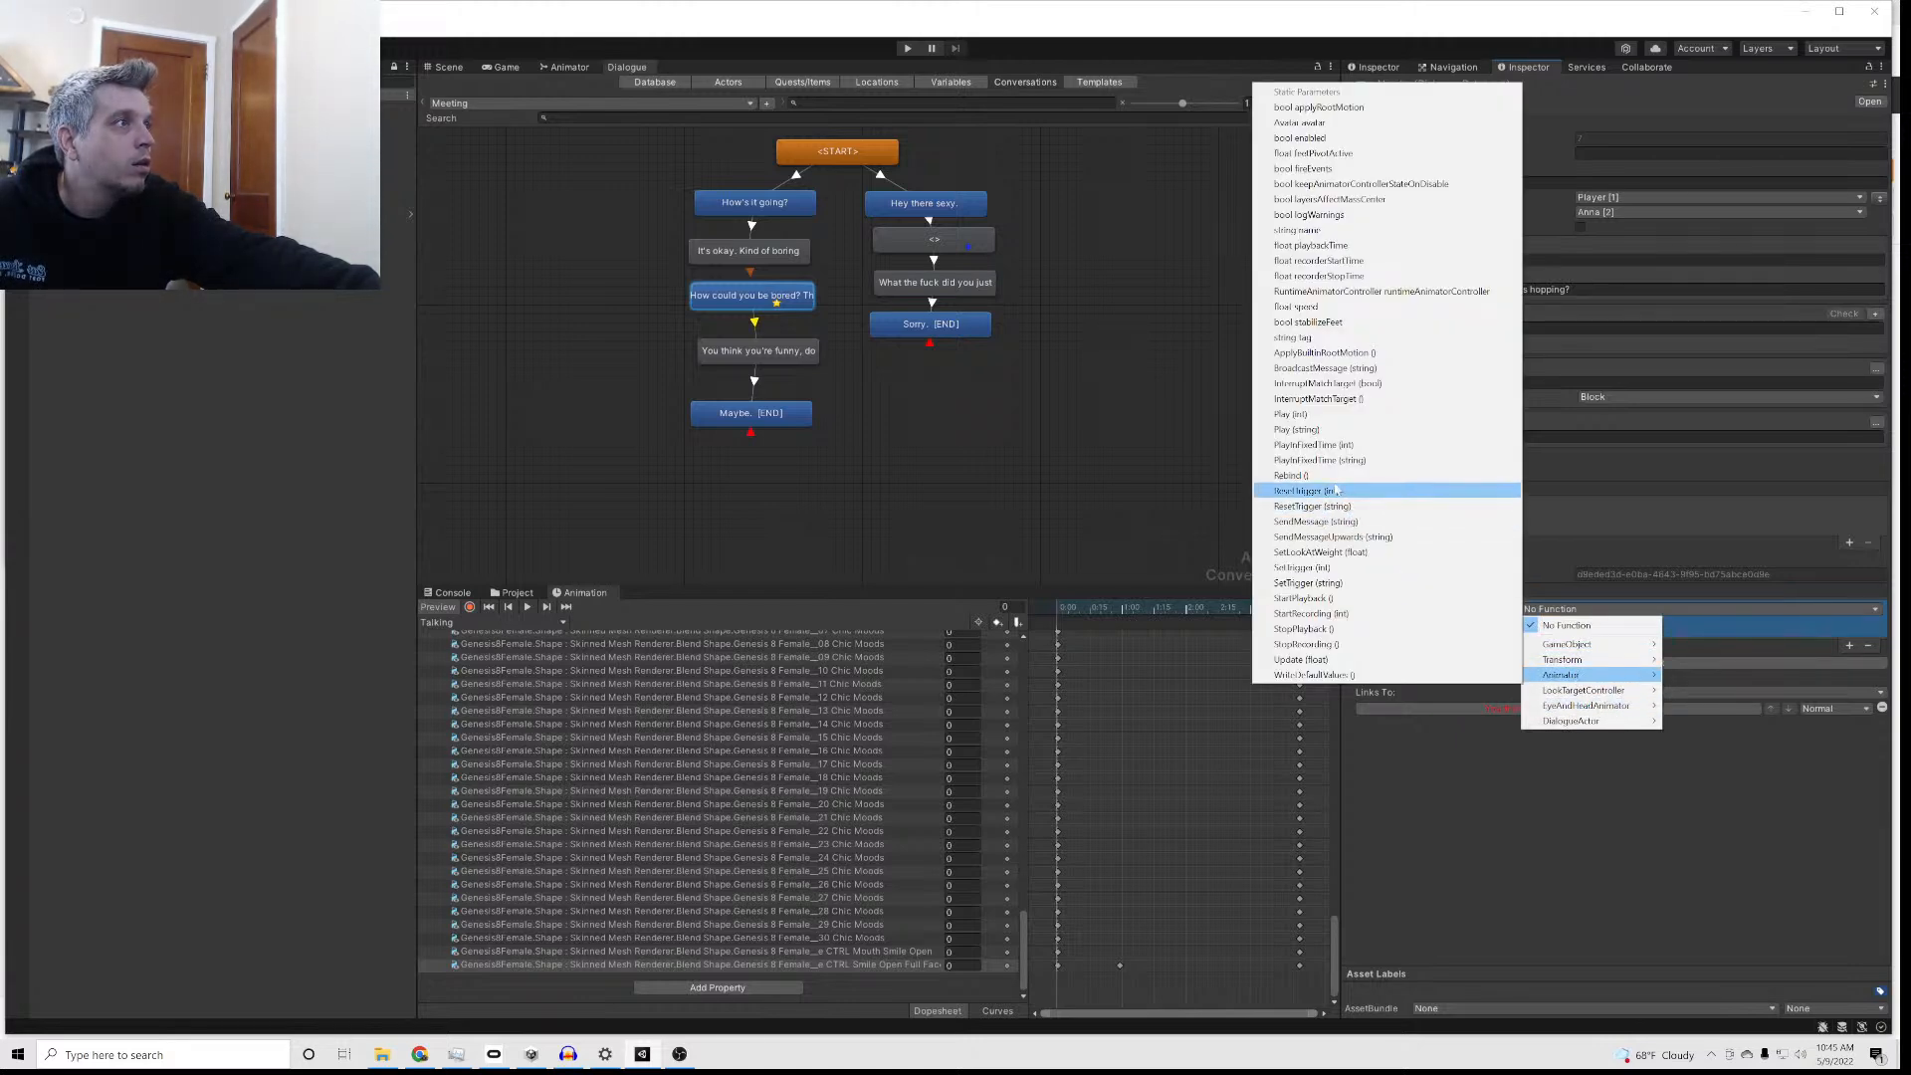
click(1313, 429)
click(1554, 623)
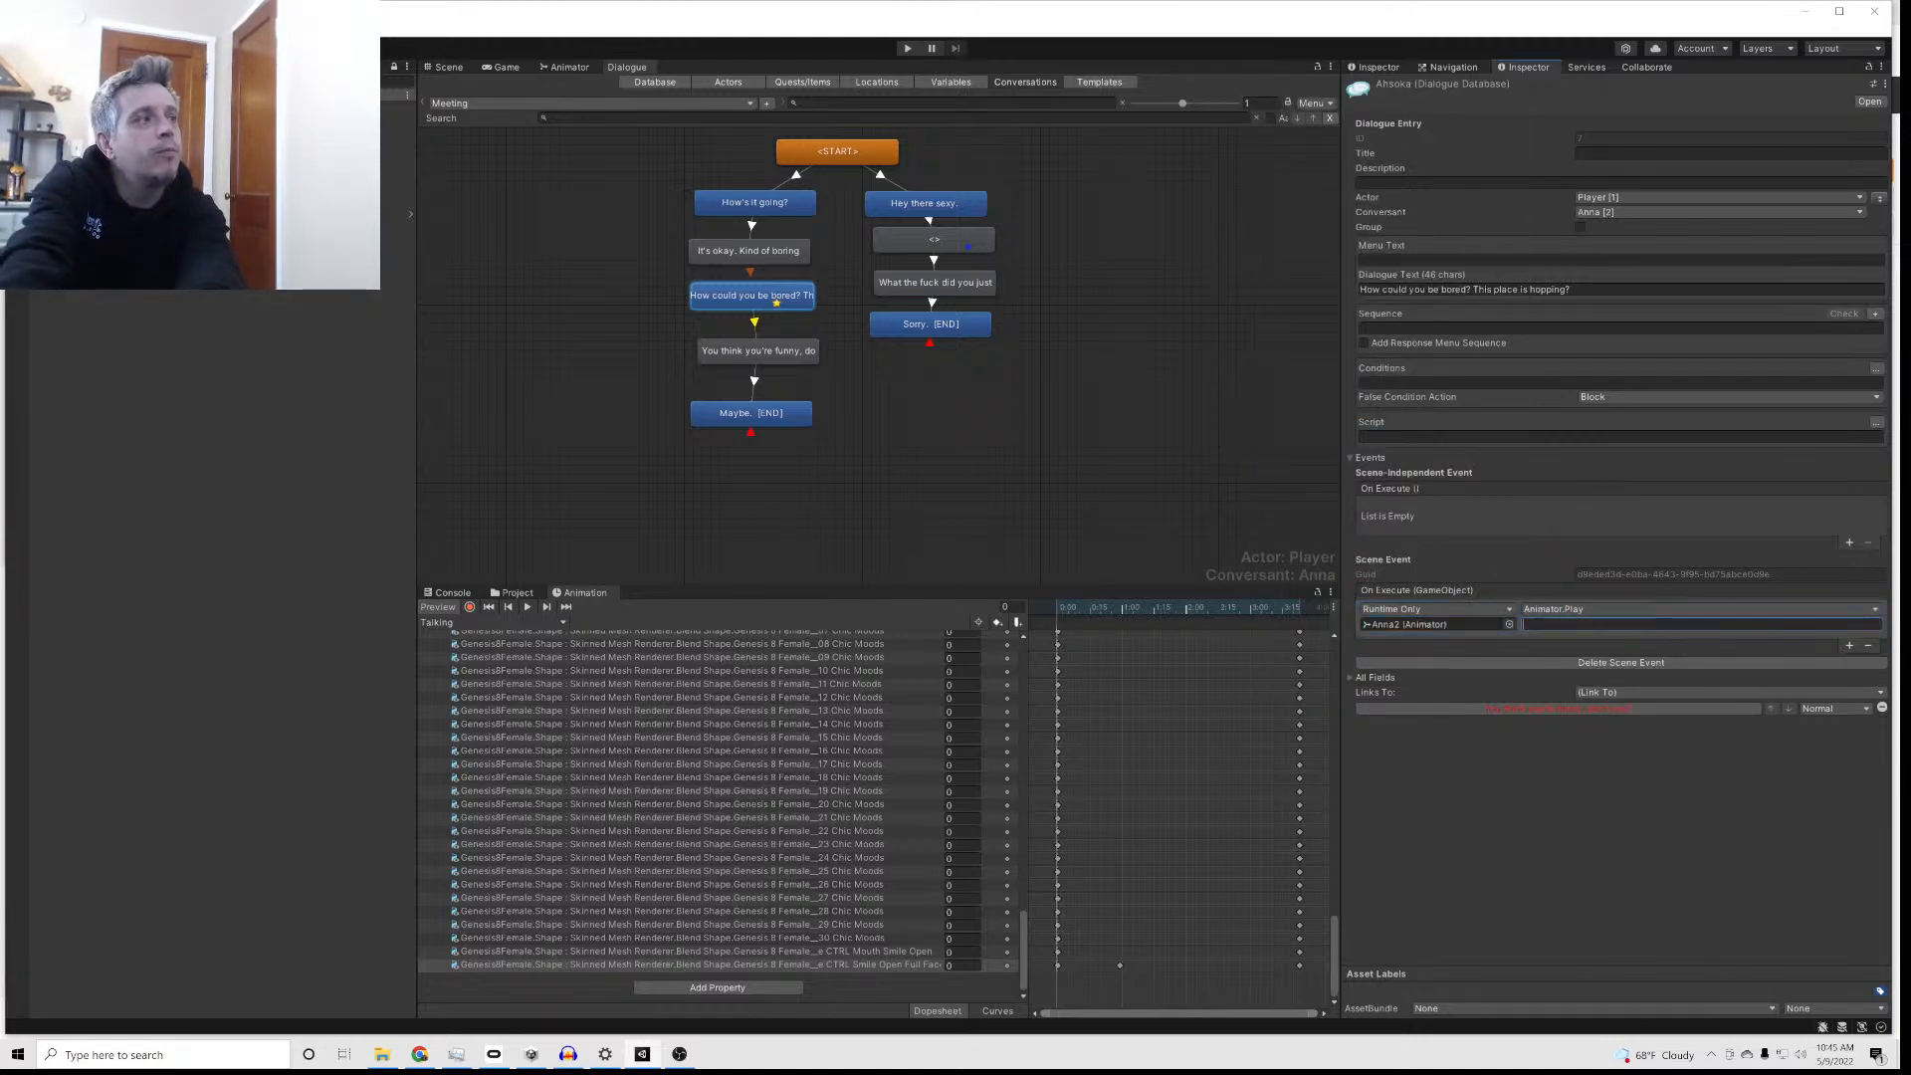
text(Talking)
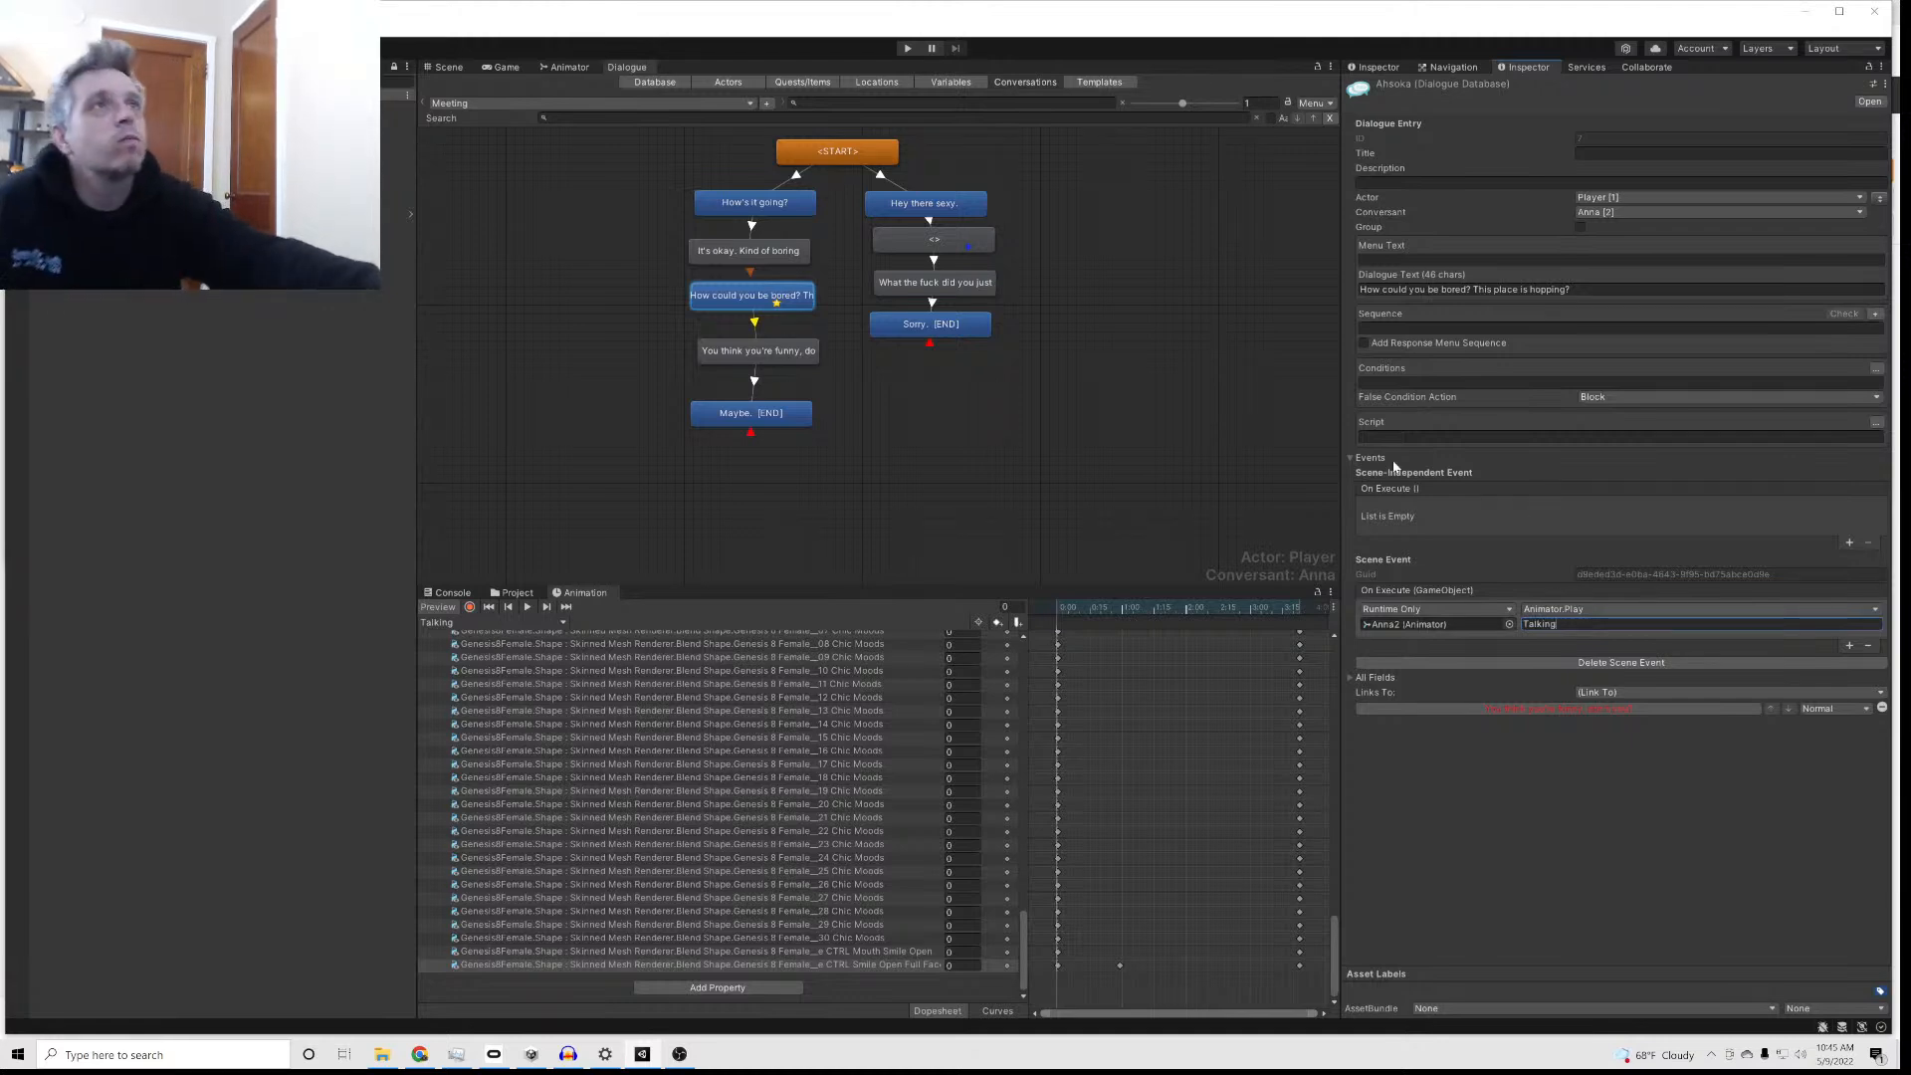
click(564, 69)
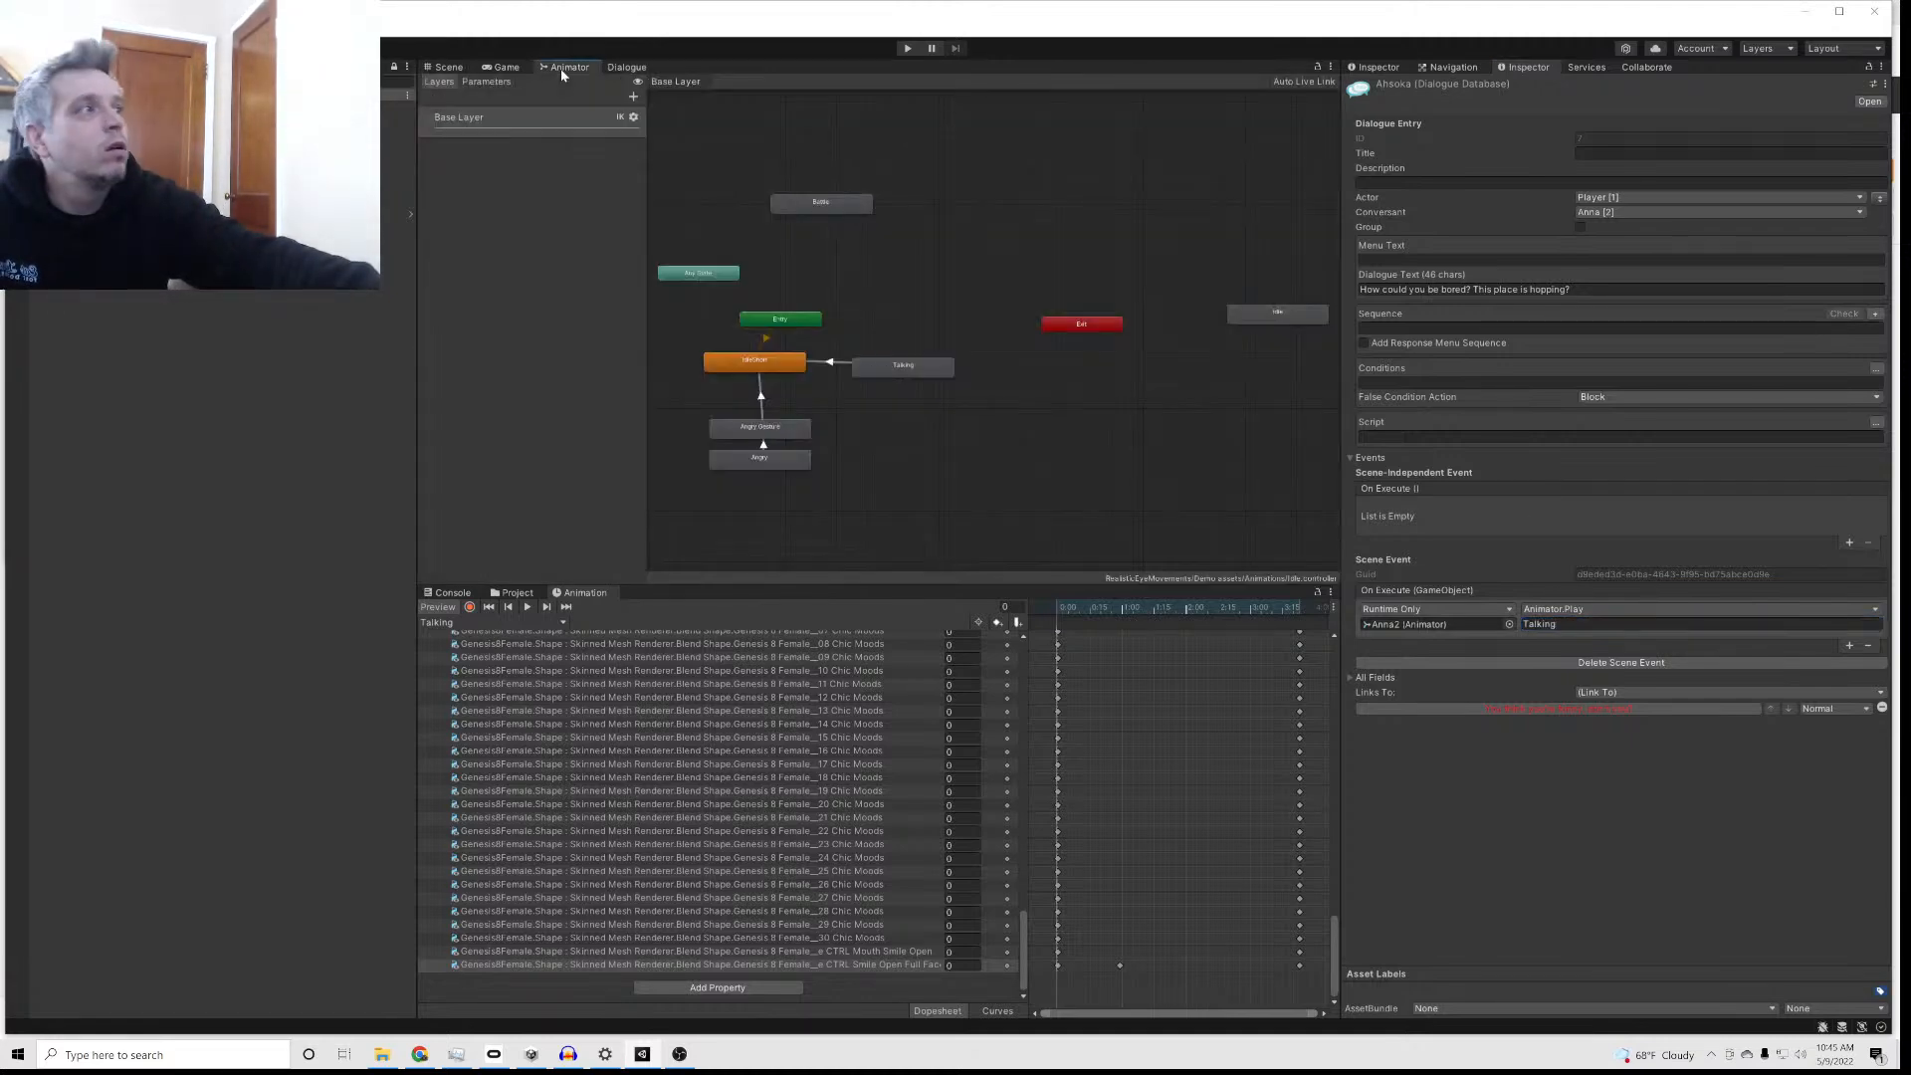
click(621, 68)
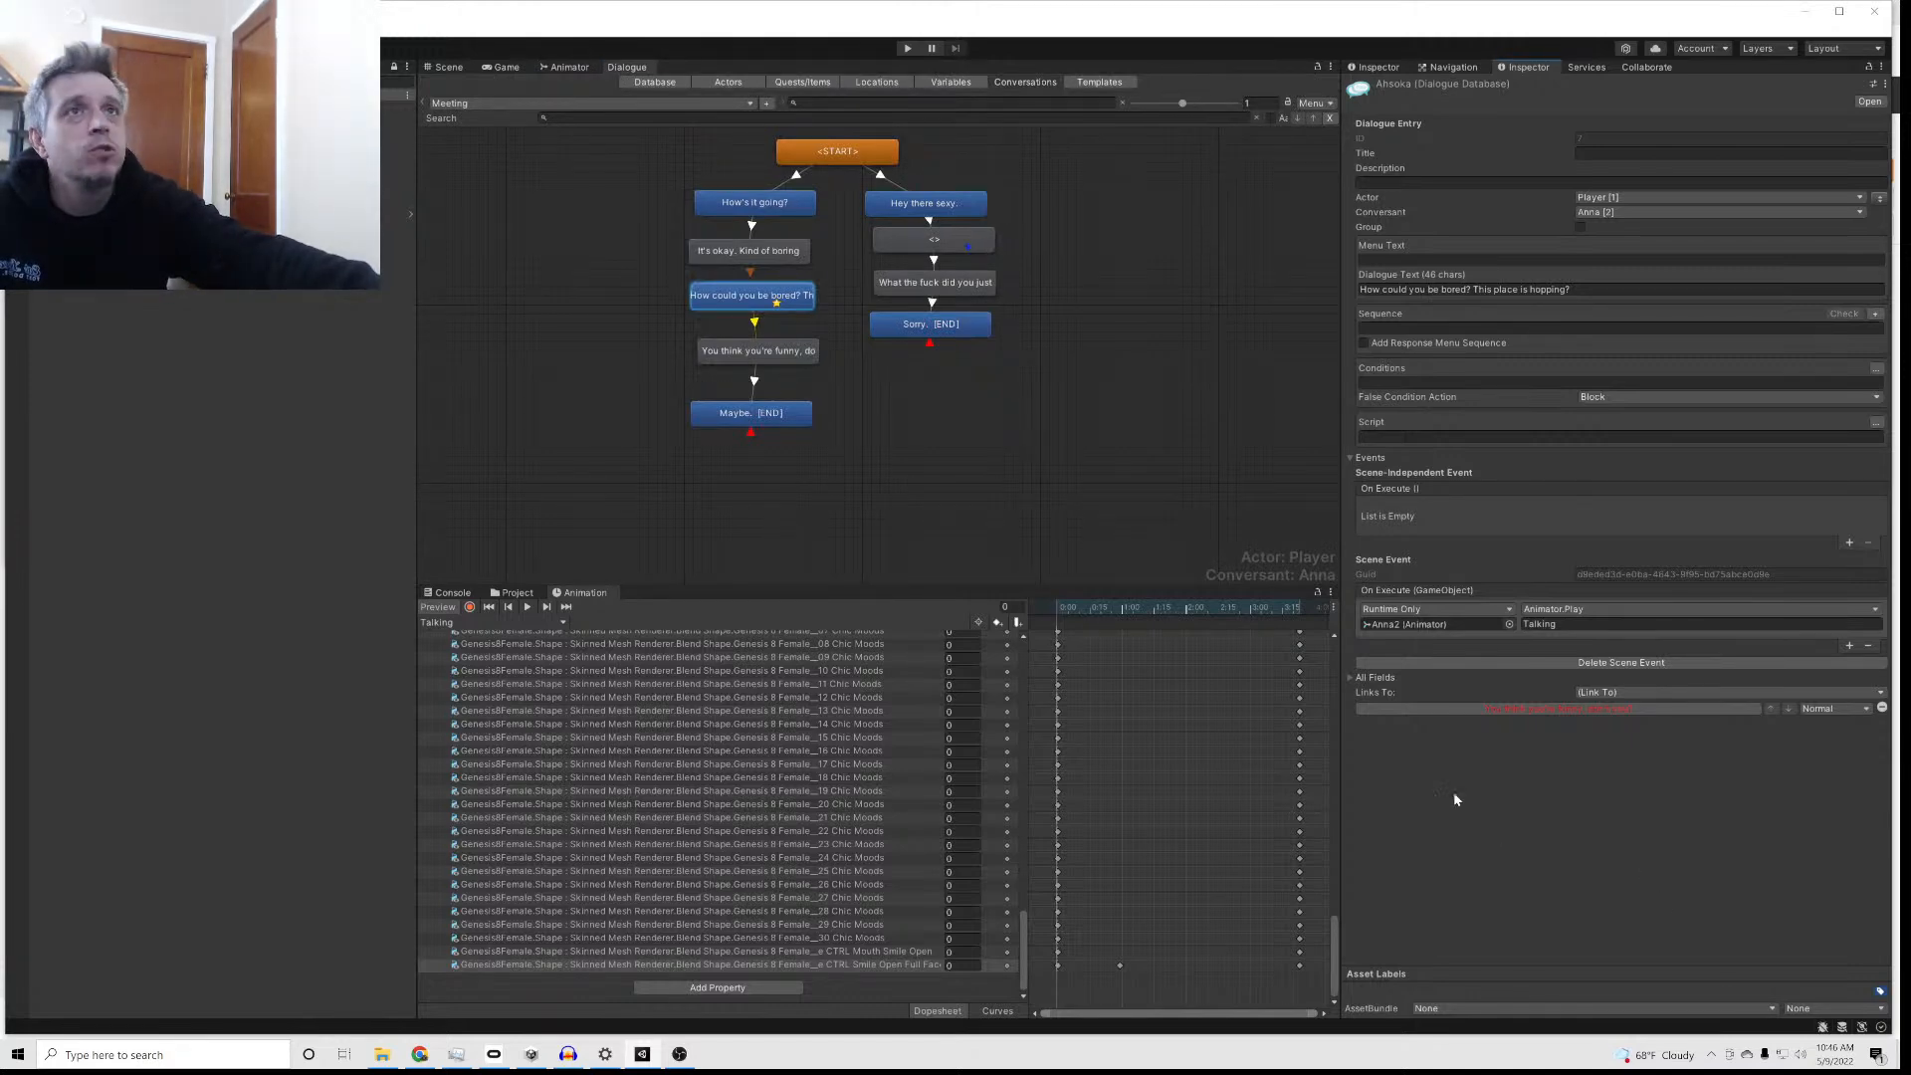
Step: Compare the scene event settings of the "How could you be bored?" and "You think you're funny" entries, nudging the latter's node
drag(750, 359, 736, 344)
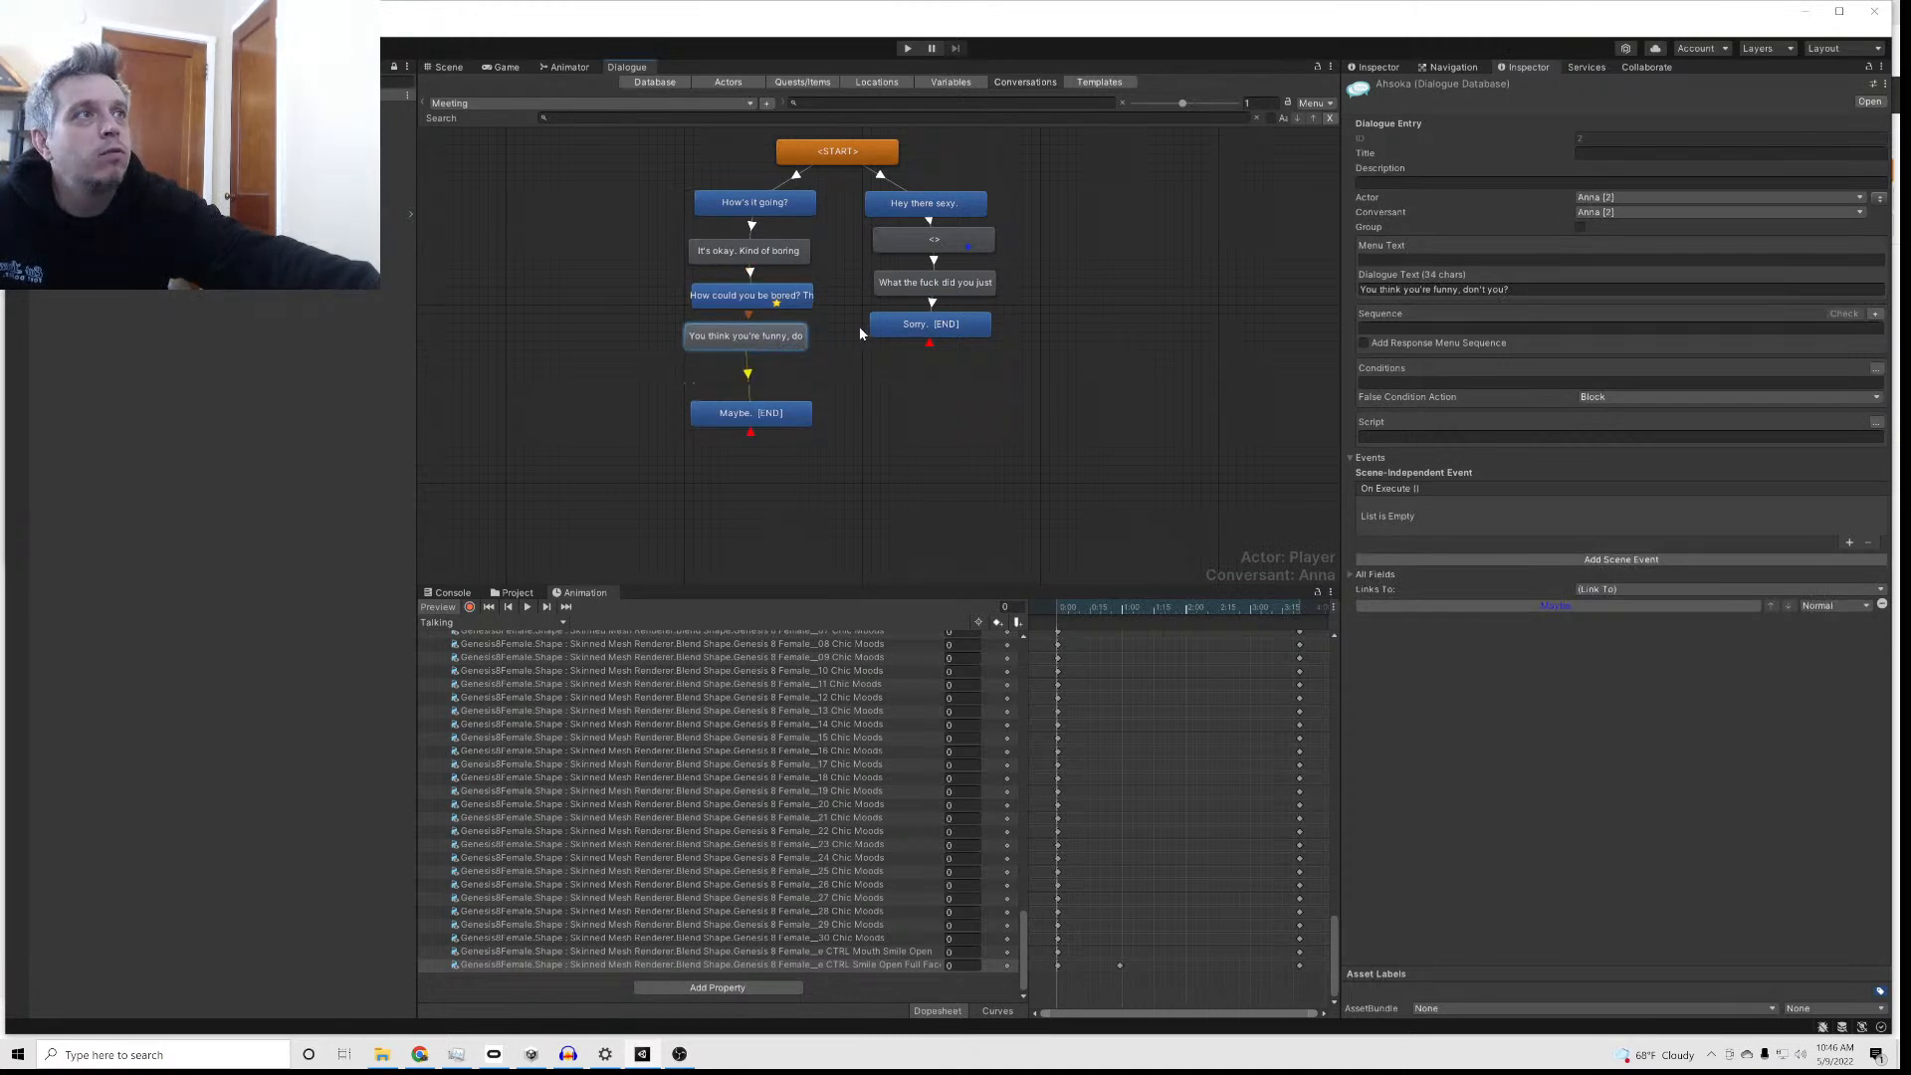
click(756, 294)
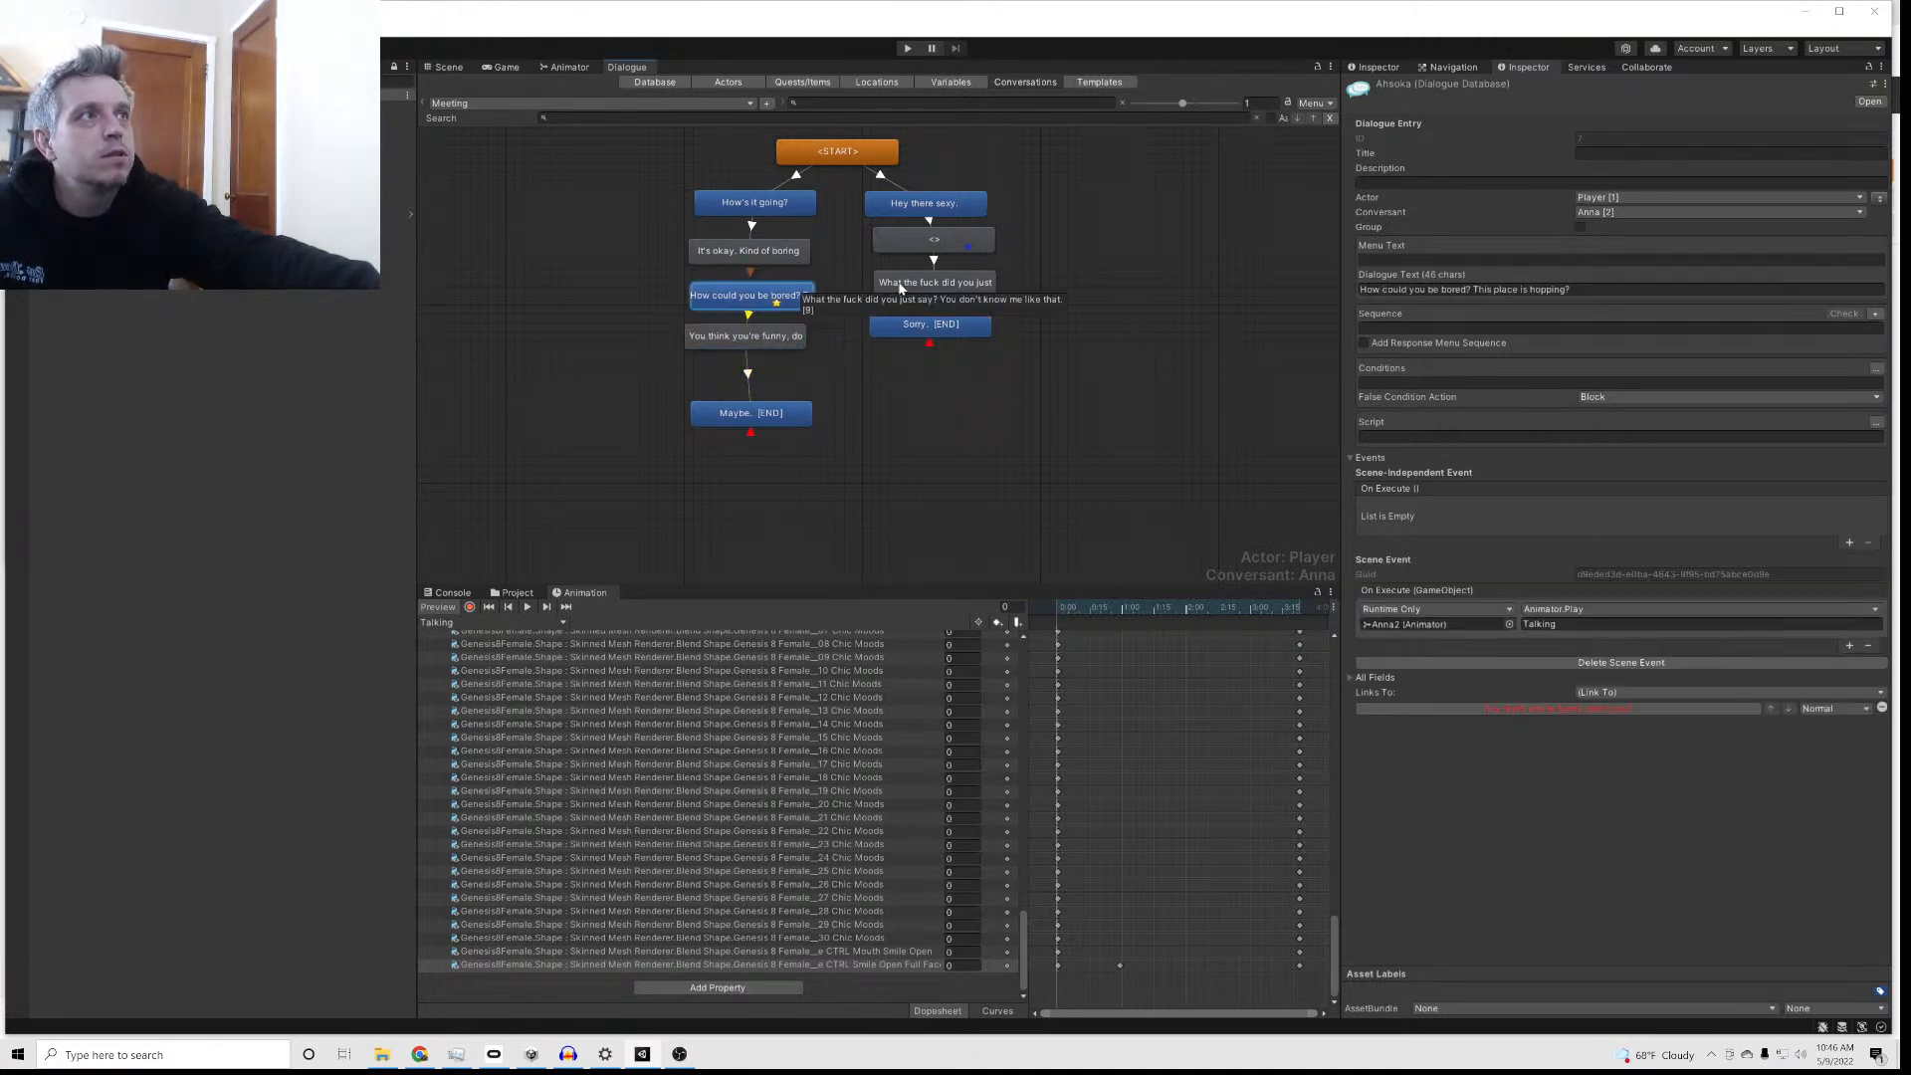
click(893, 289)
click(772, 332)
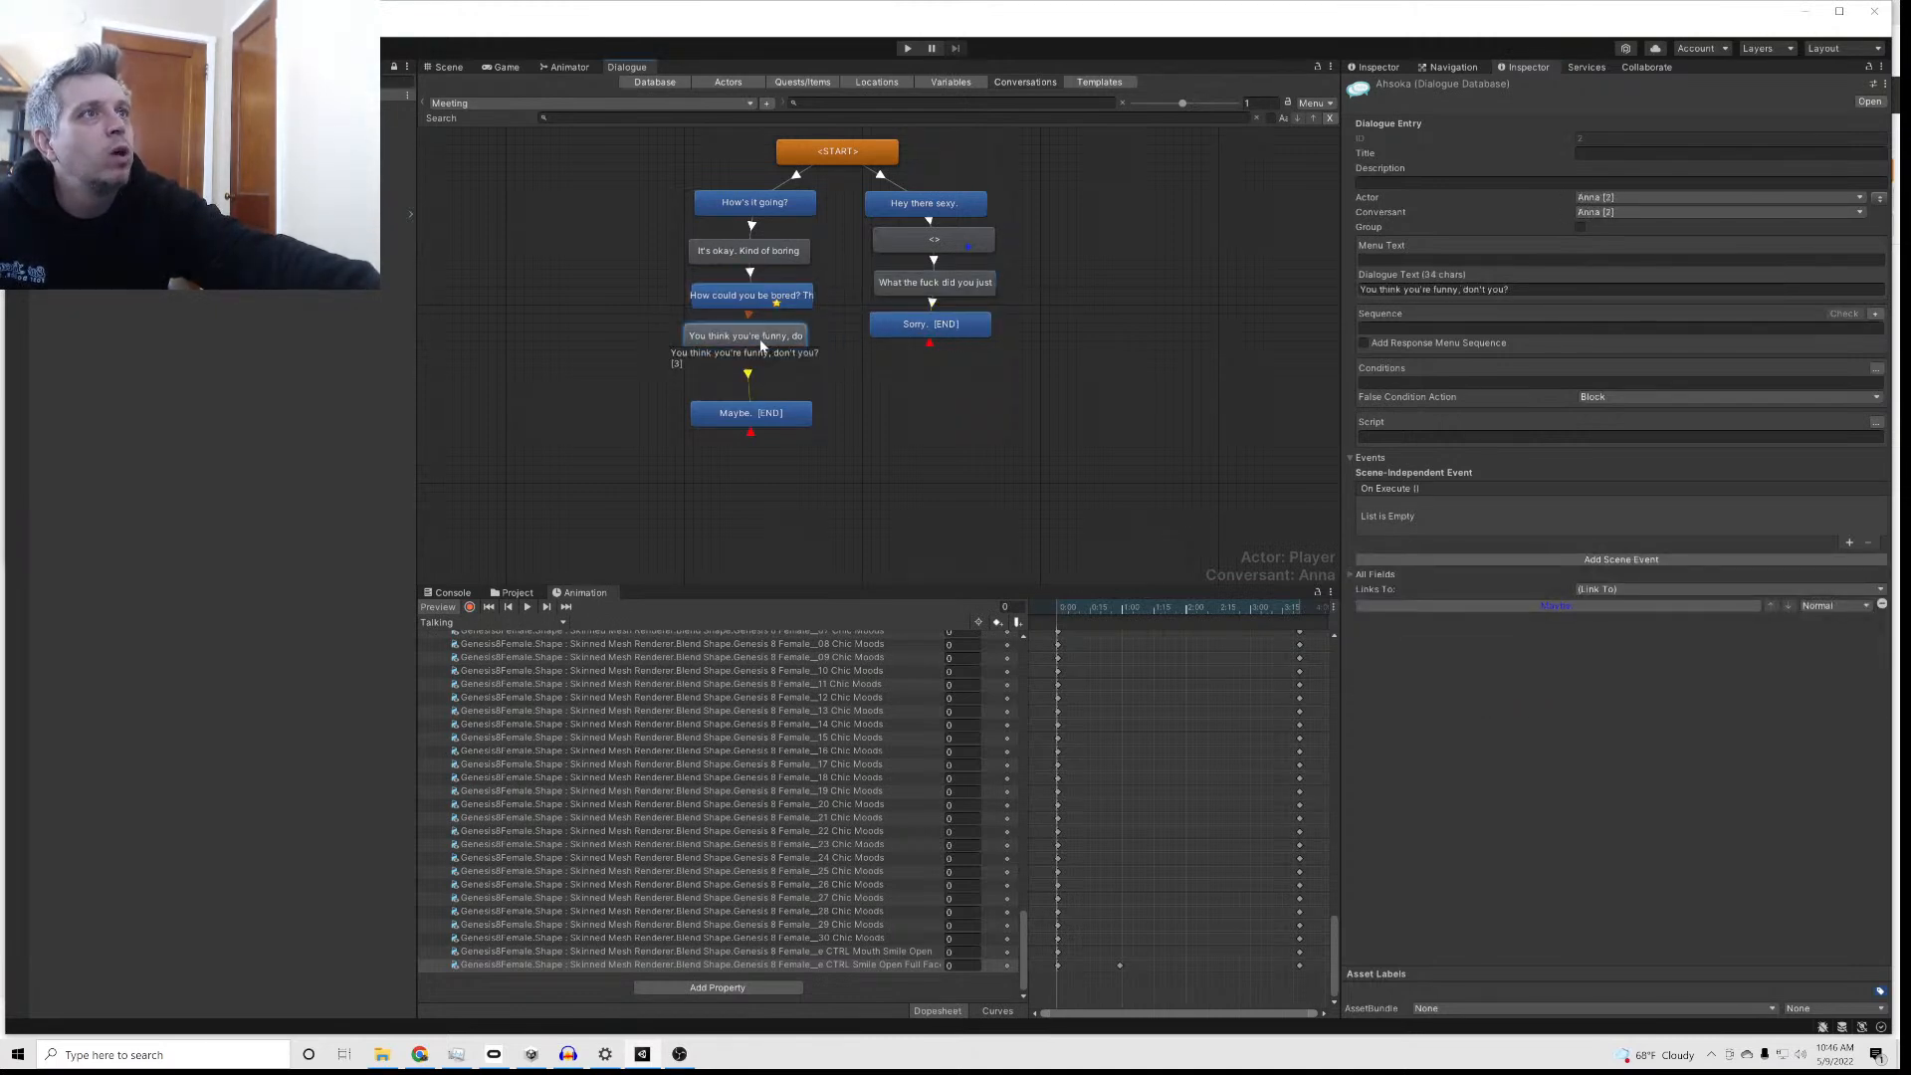
drag(756, 339, 758, 349)
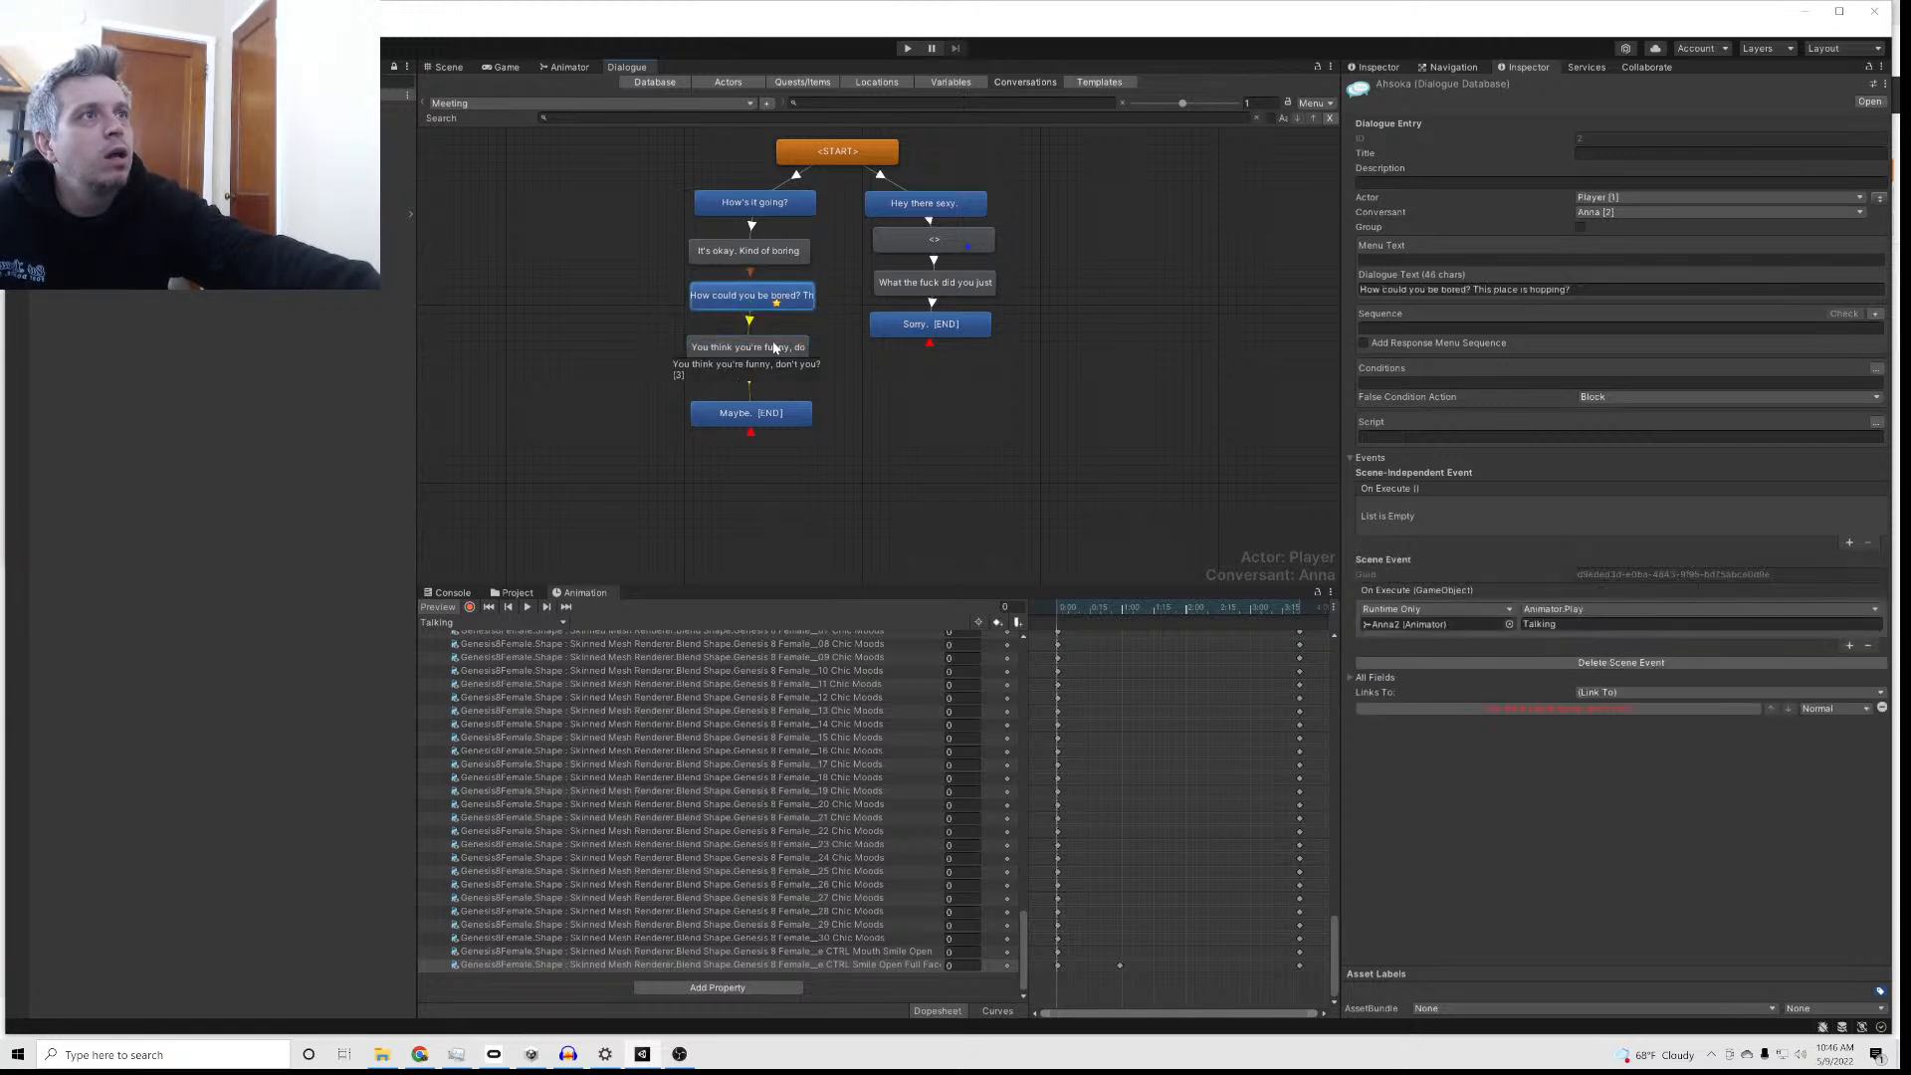
Step: Line up the empty, "What the fuck did you just" and "Sorry." nodes beneath "Hey there sexy.." in the Meeting conversation
drag(875, 322, 876, 327)
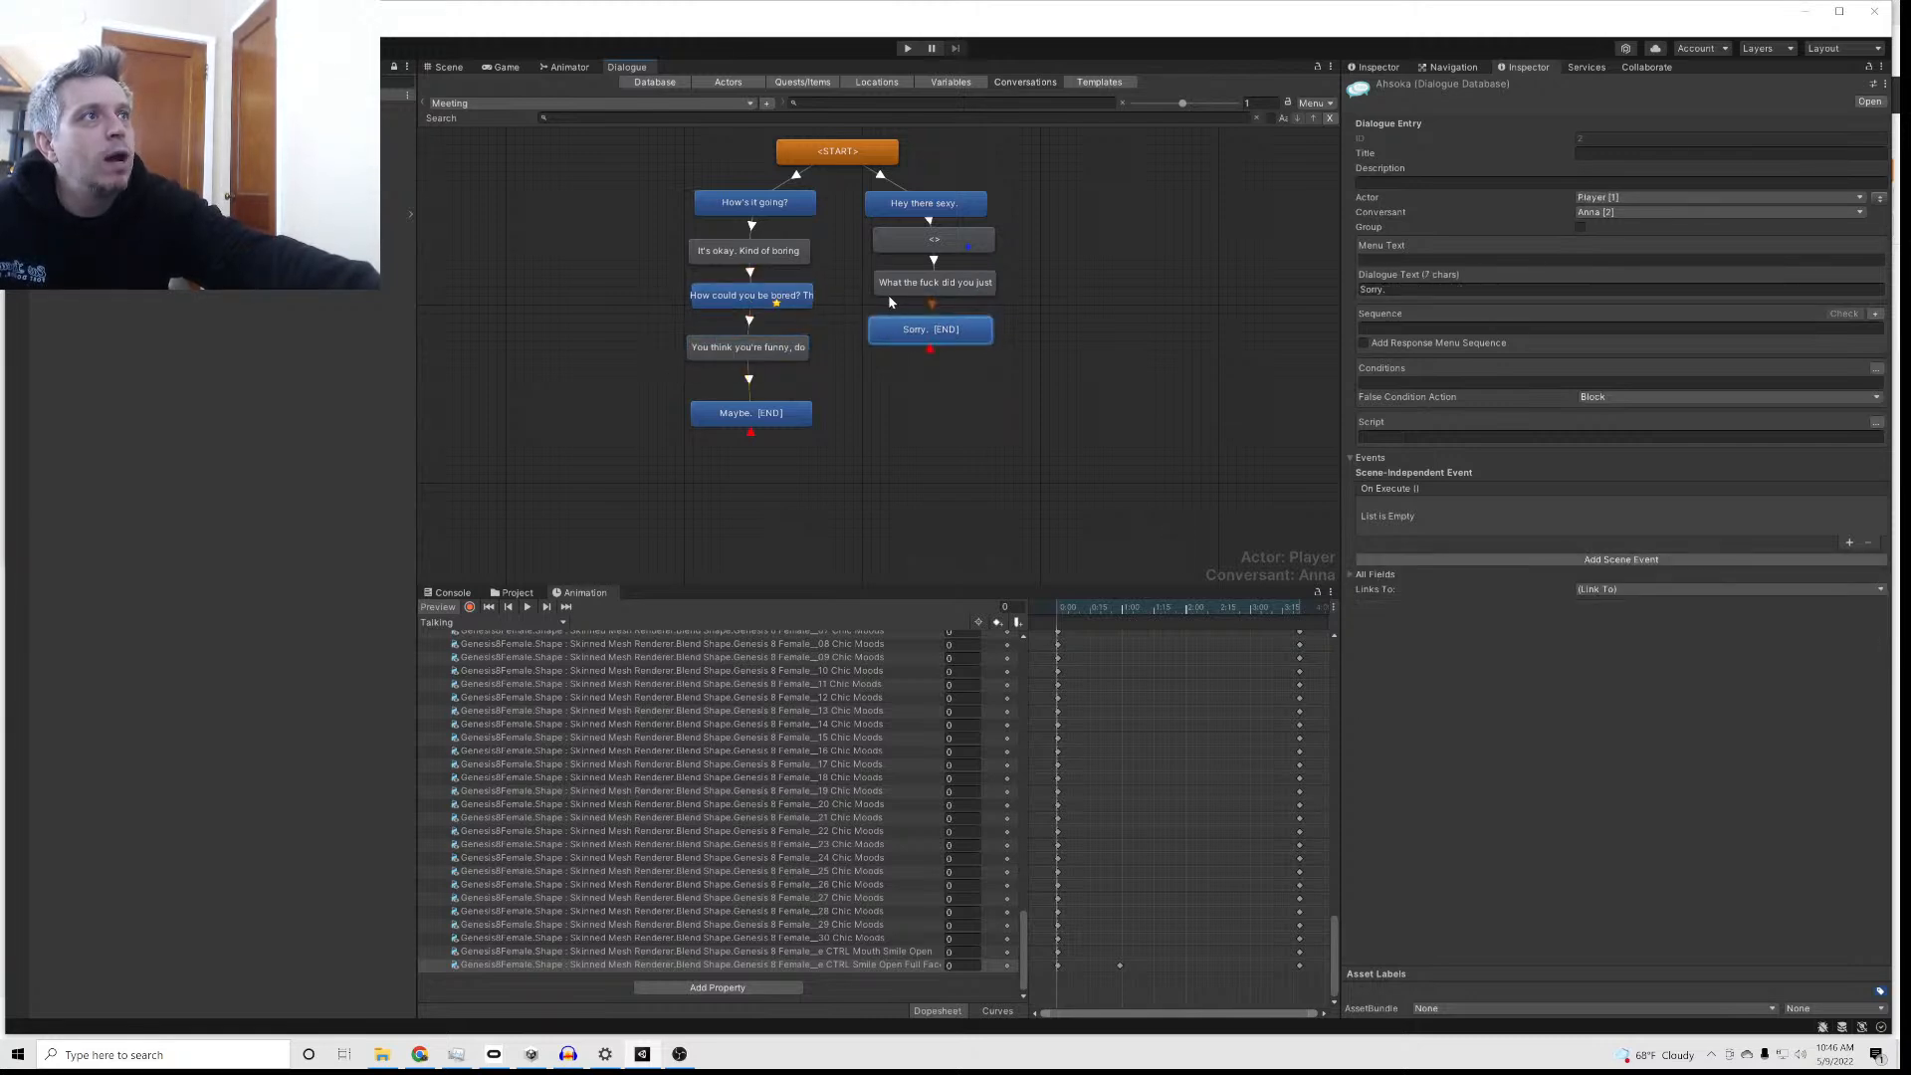
click(891, 288)
drag(905, 239, 926, 331)
click(895, 287)
Step: Check the event settings of the "You think you're funny, don't you?" entry against those of "How could you be bored?"
click(735, 345)
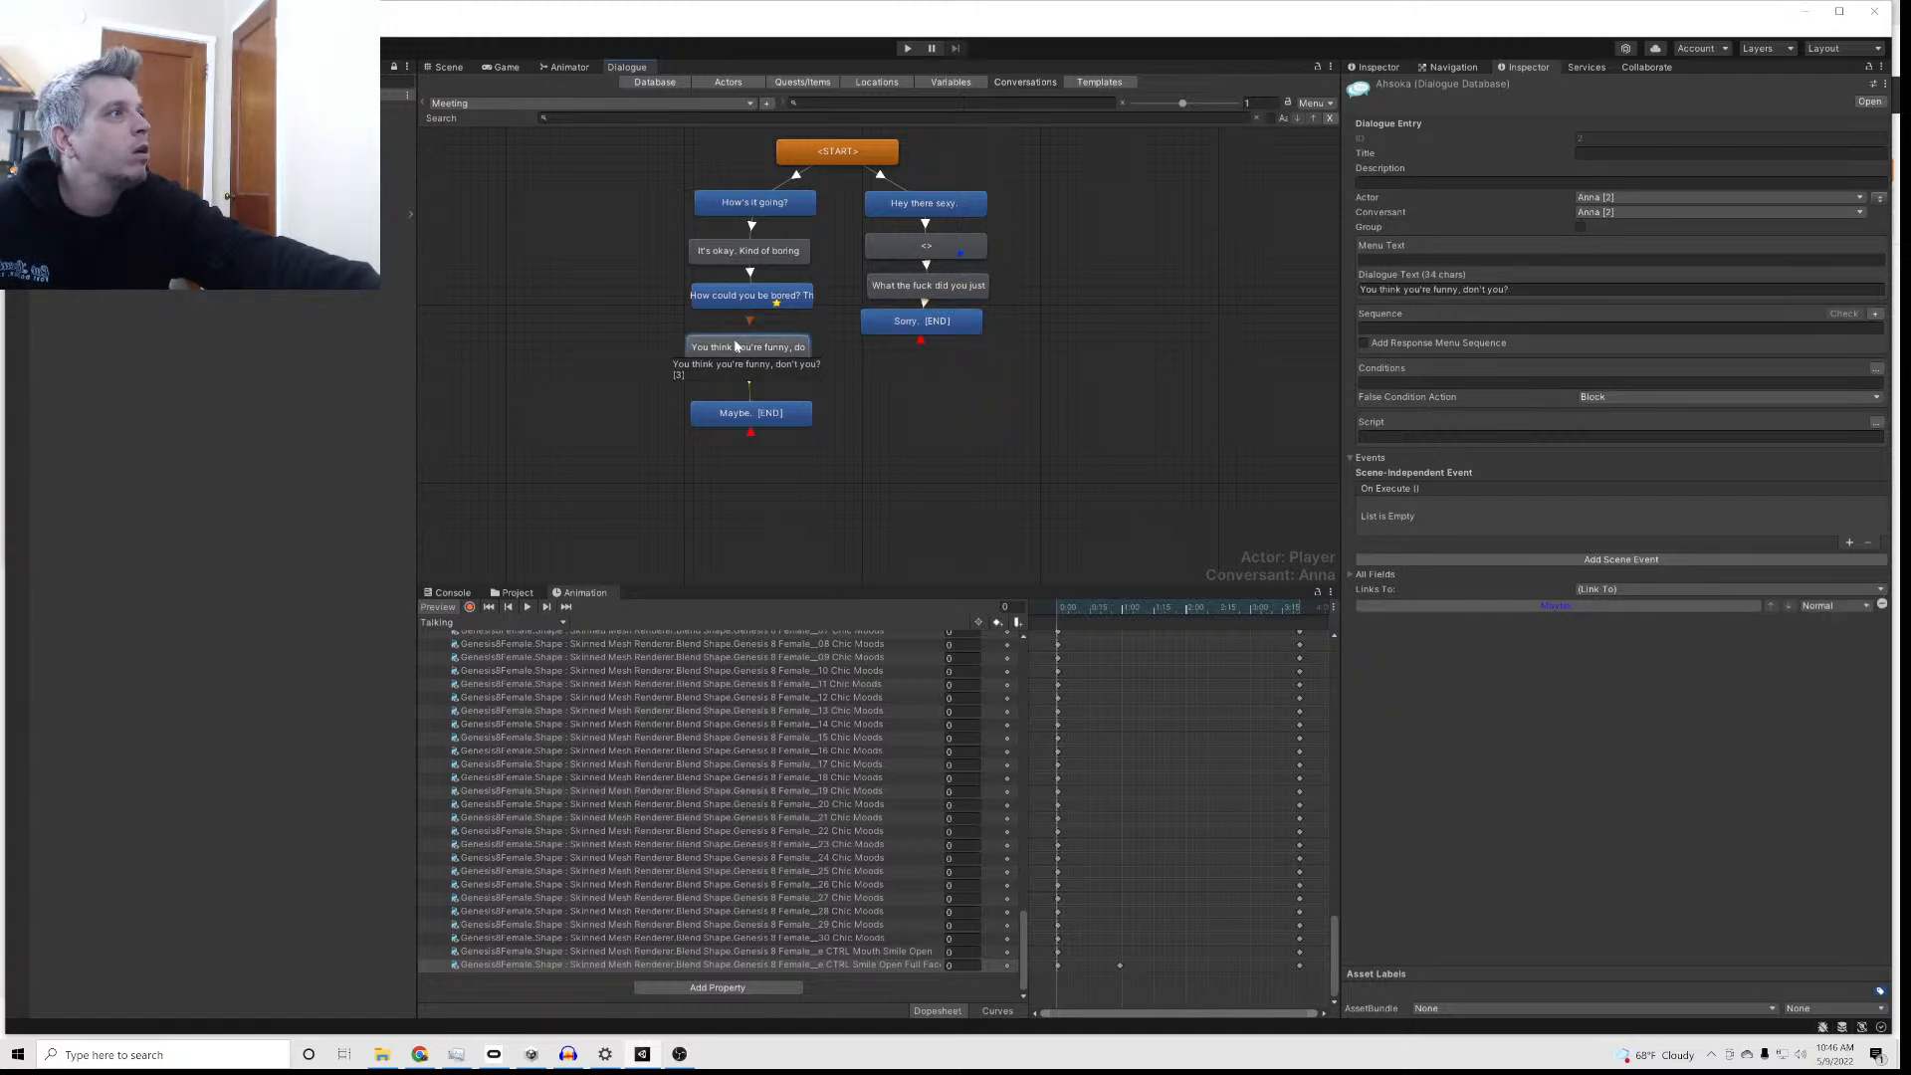
click(743, 299)
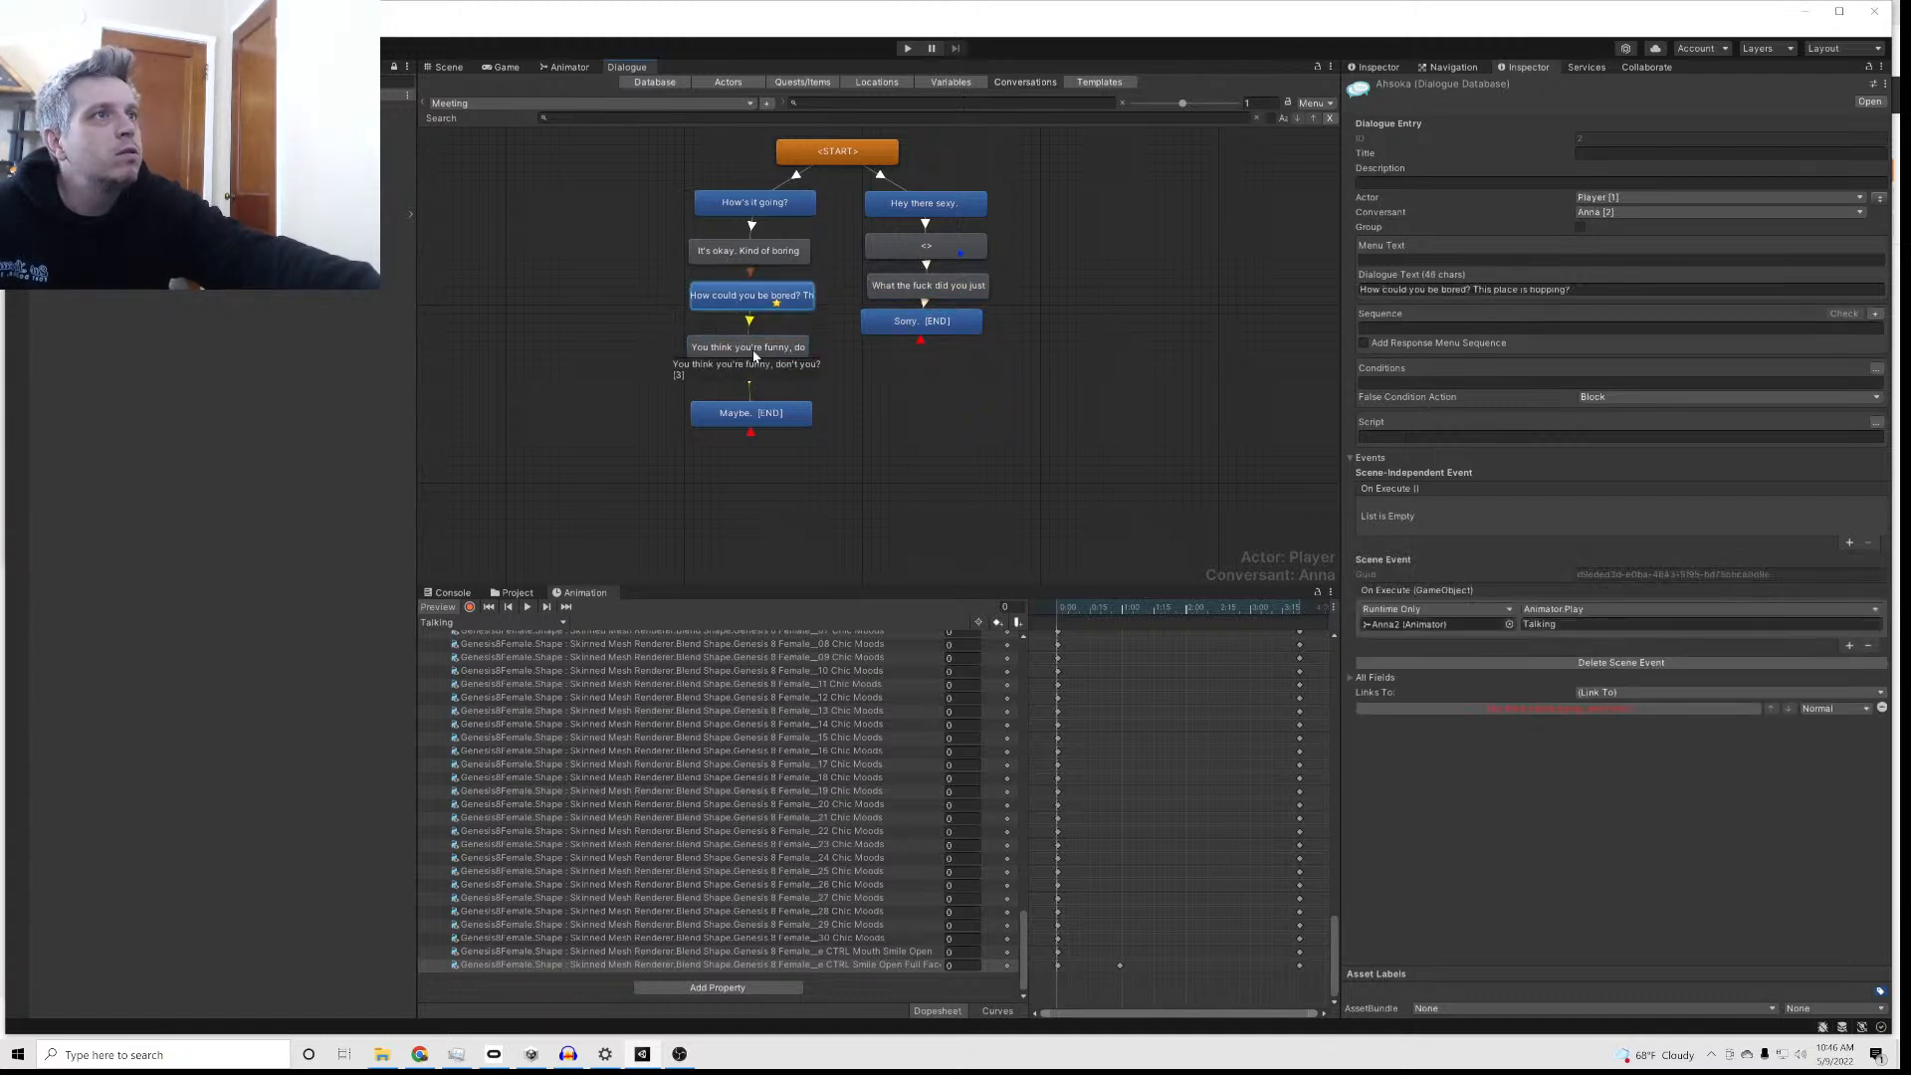
click(754, 349)
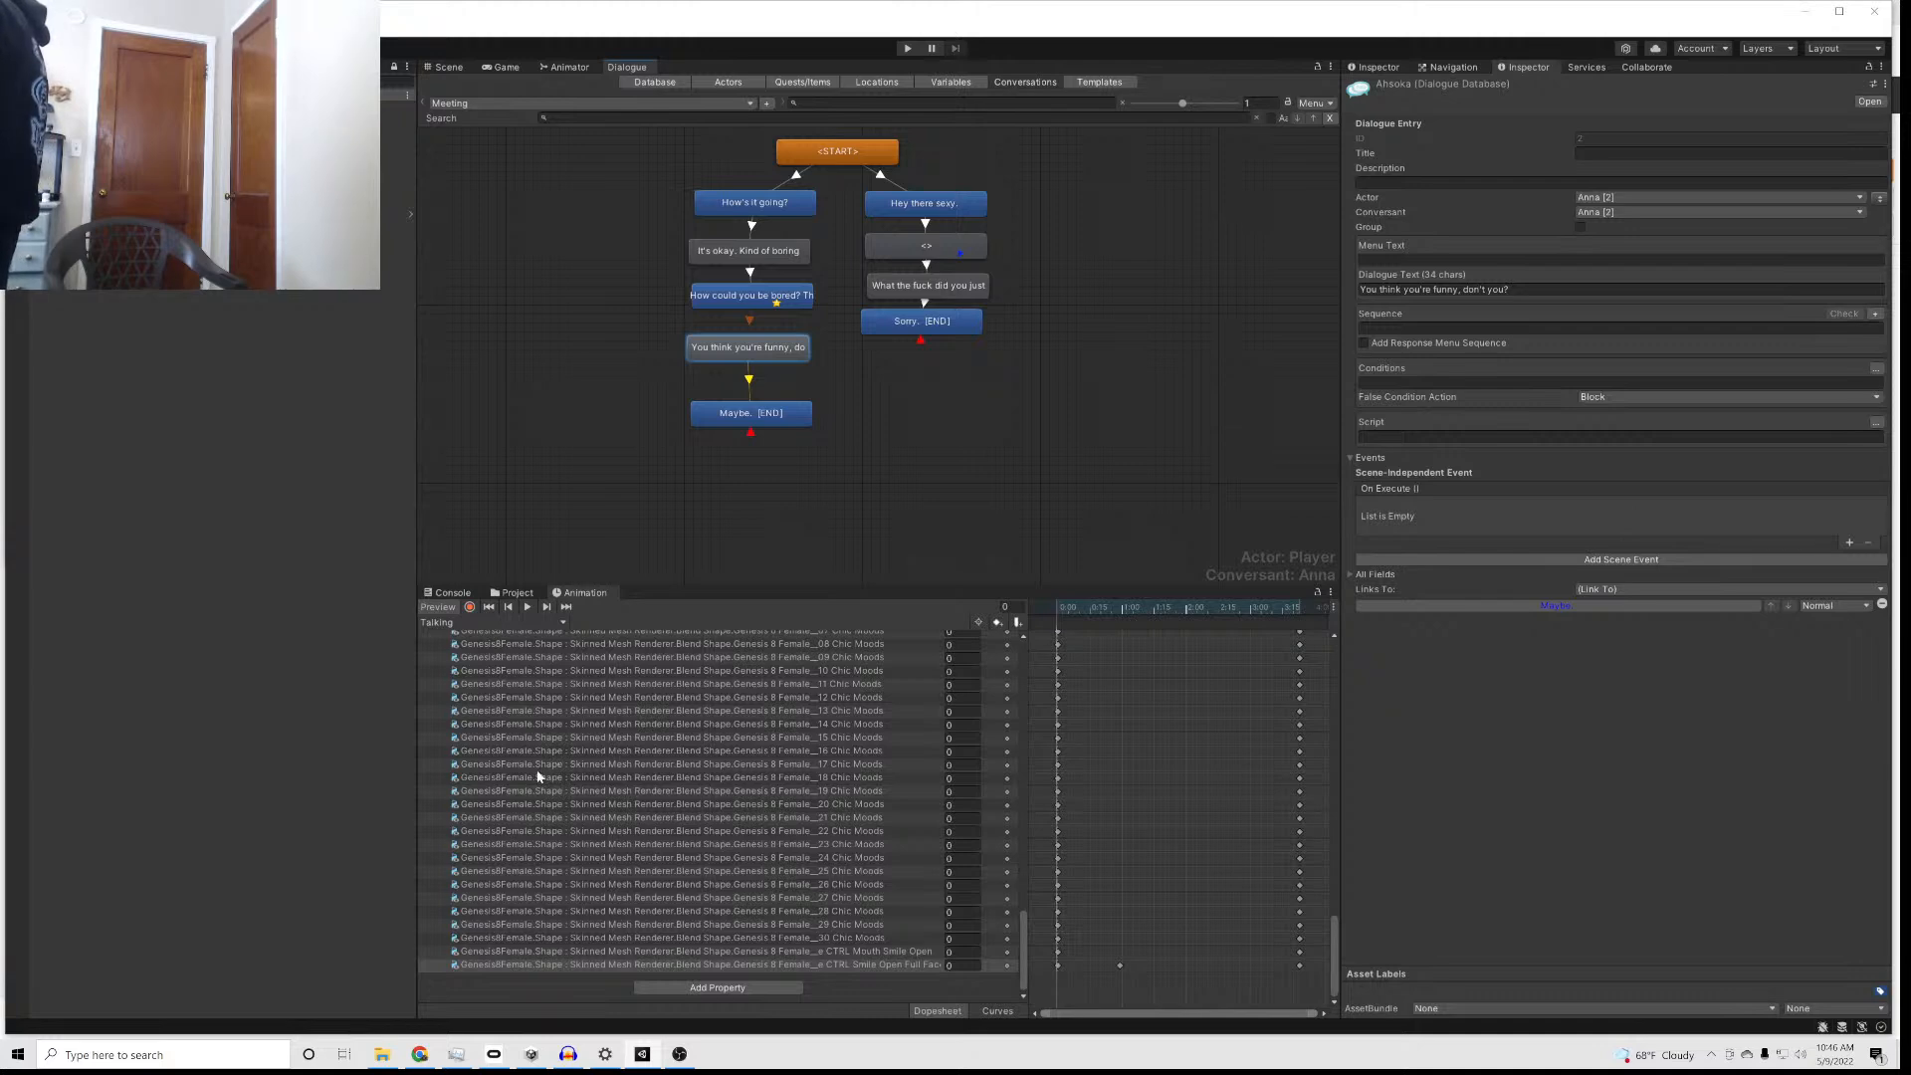
Step: Activate the Diner 1 object after a first play-mode run, and test the scene again with the diner shown
click(905, 50)
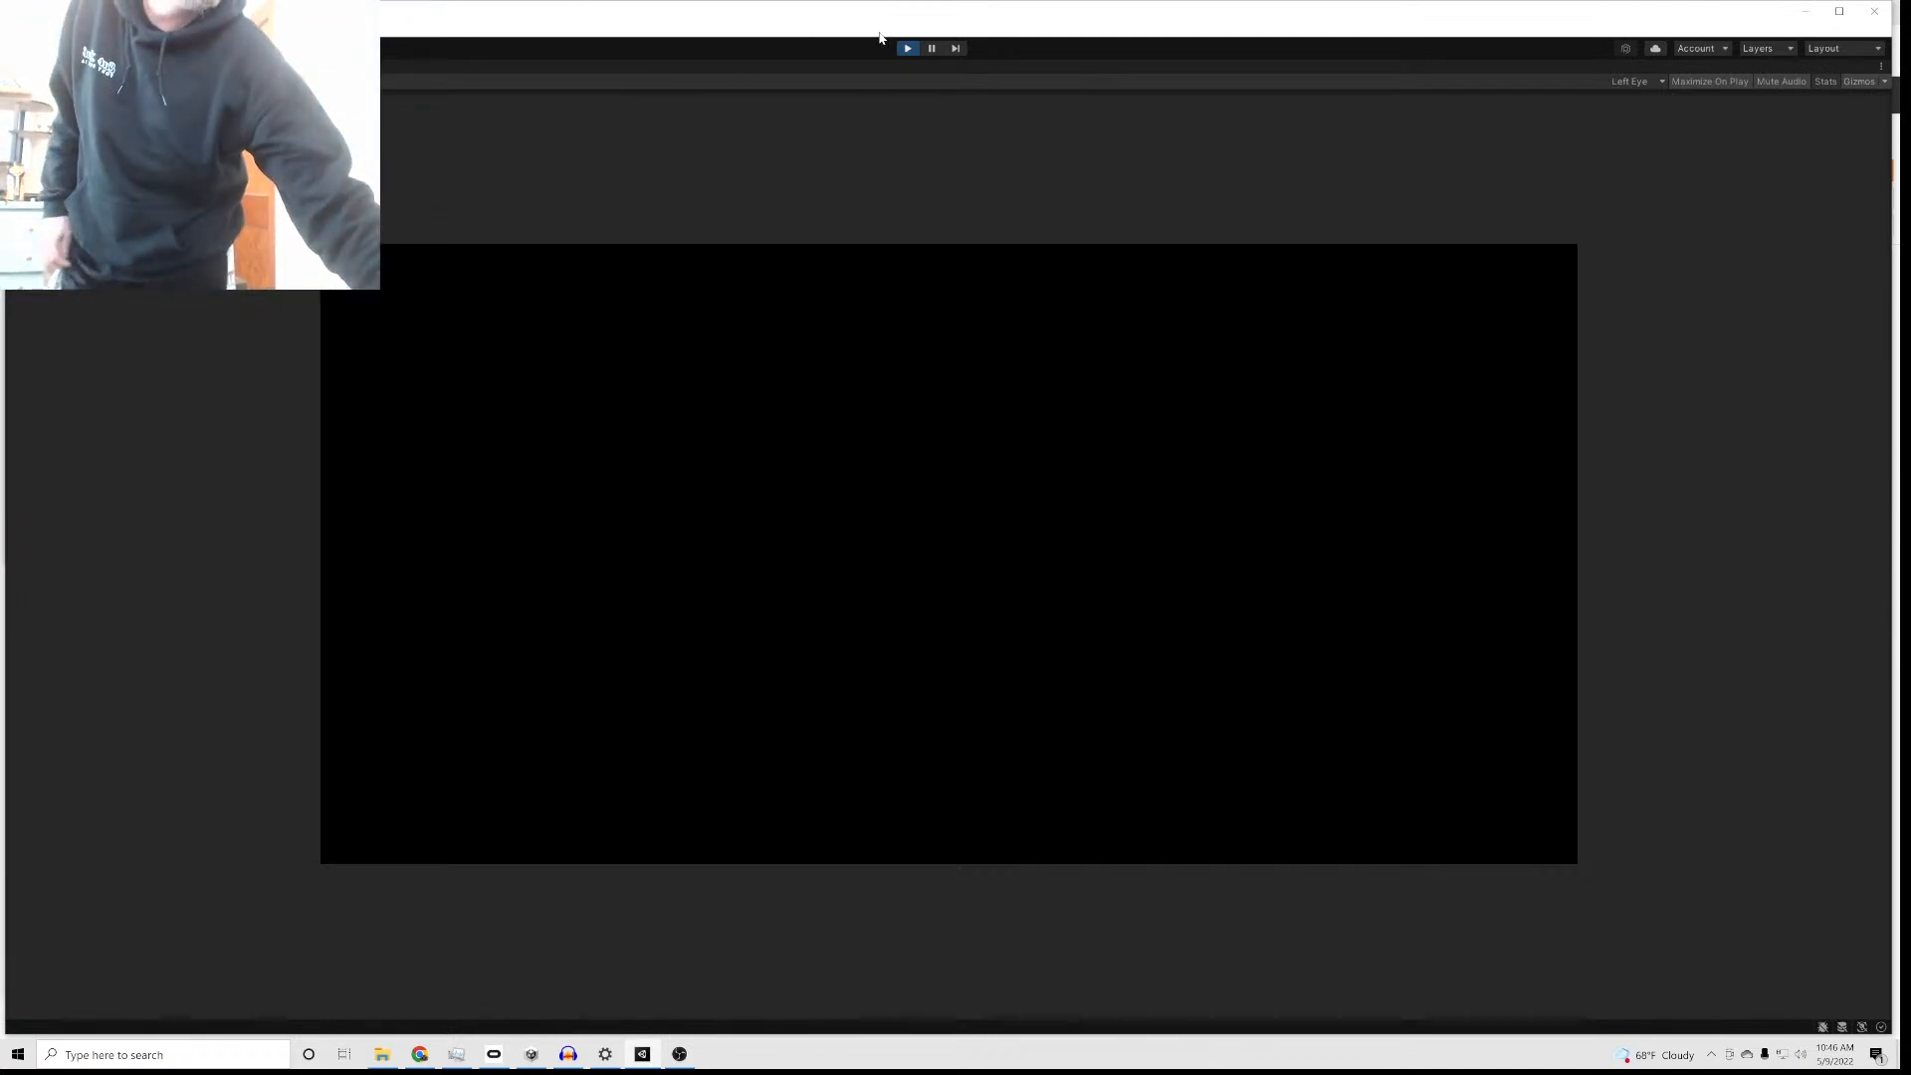
click(906, 47)
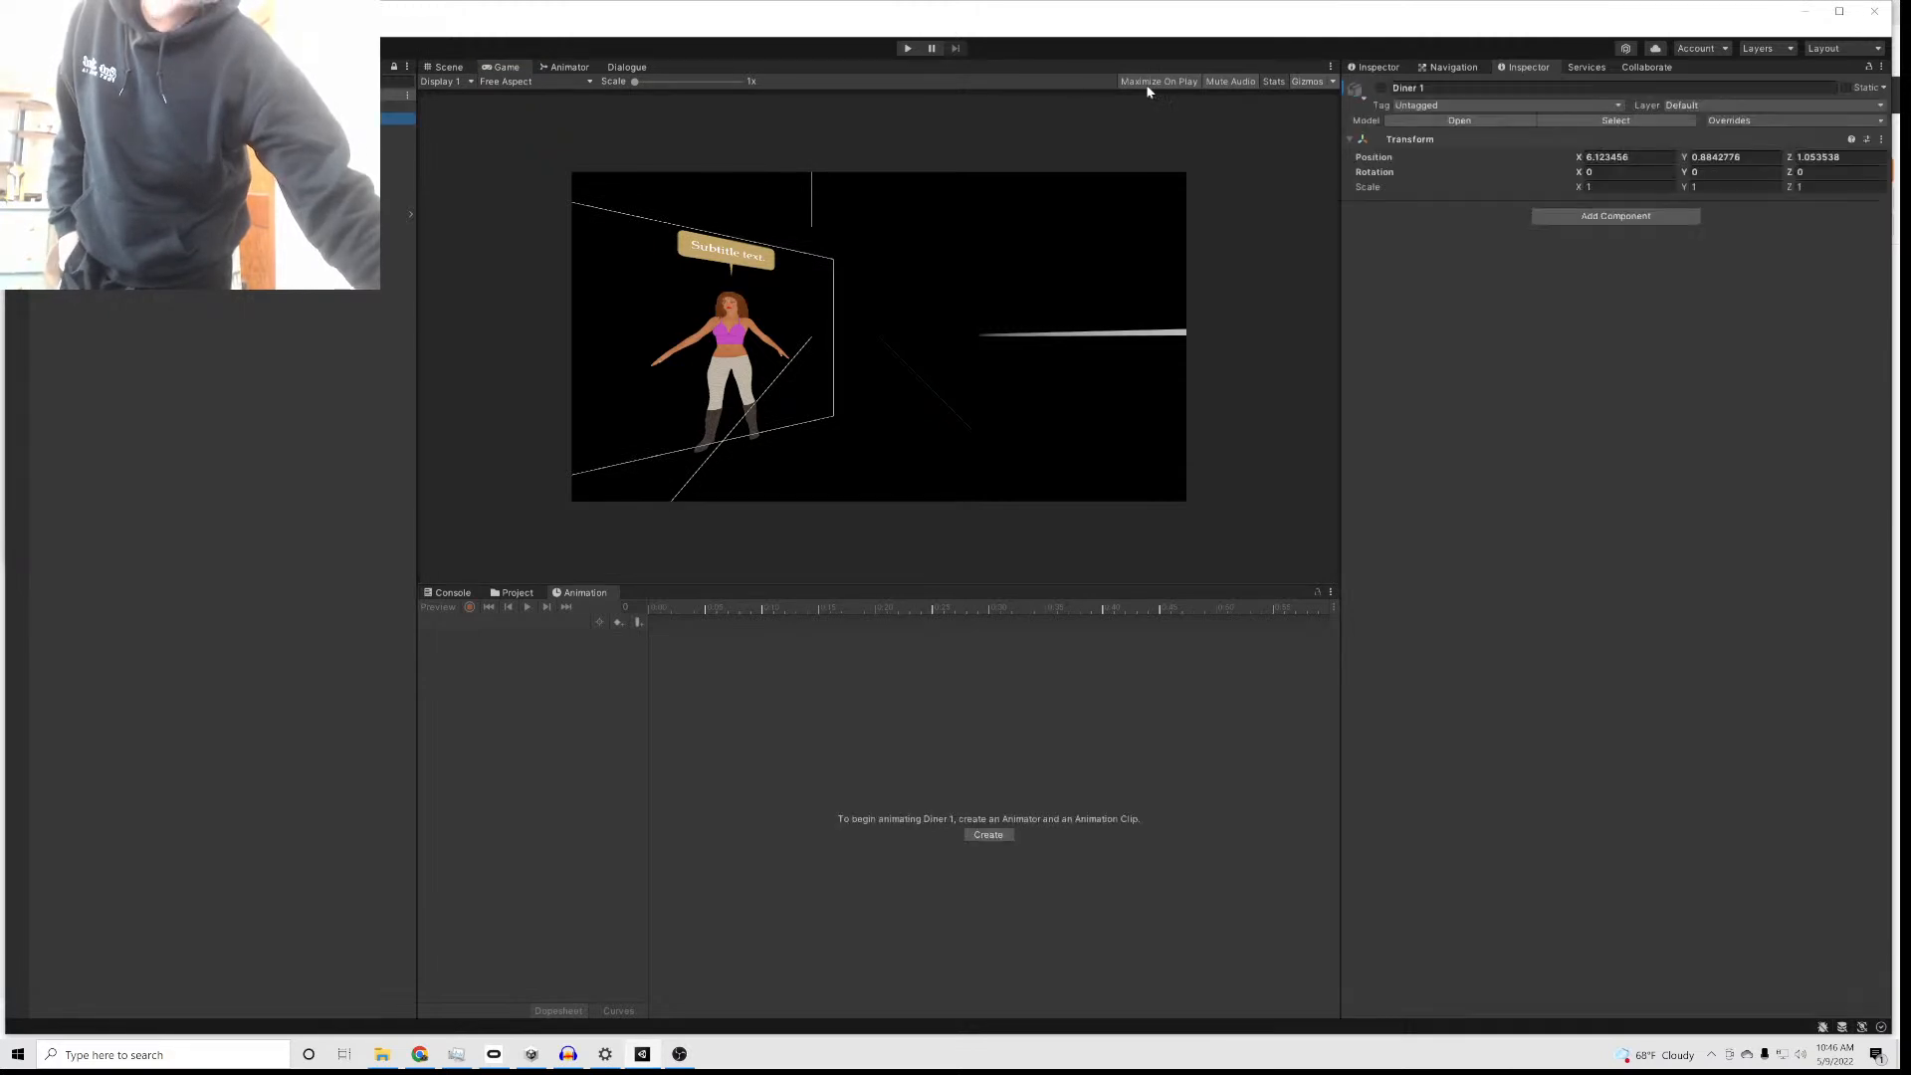
click(1382, 87)
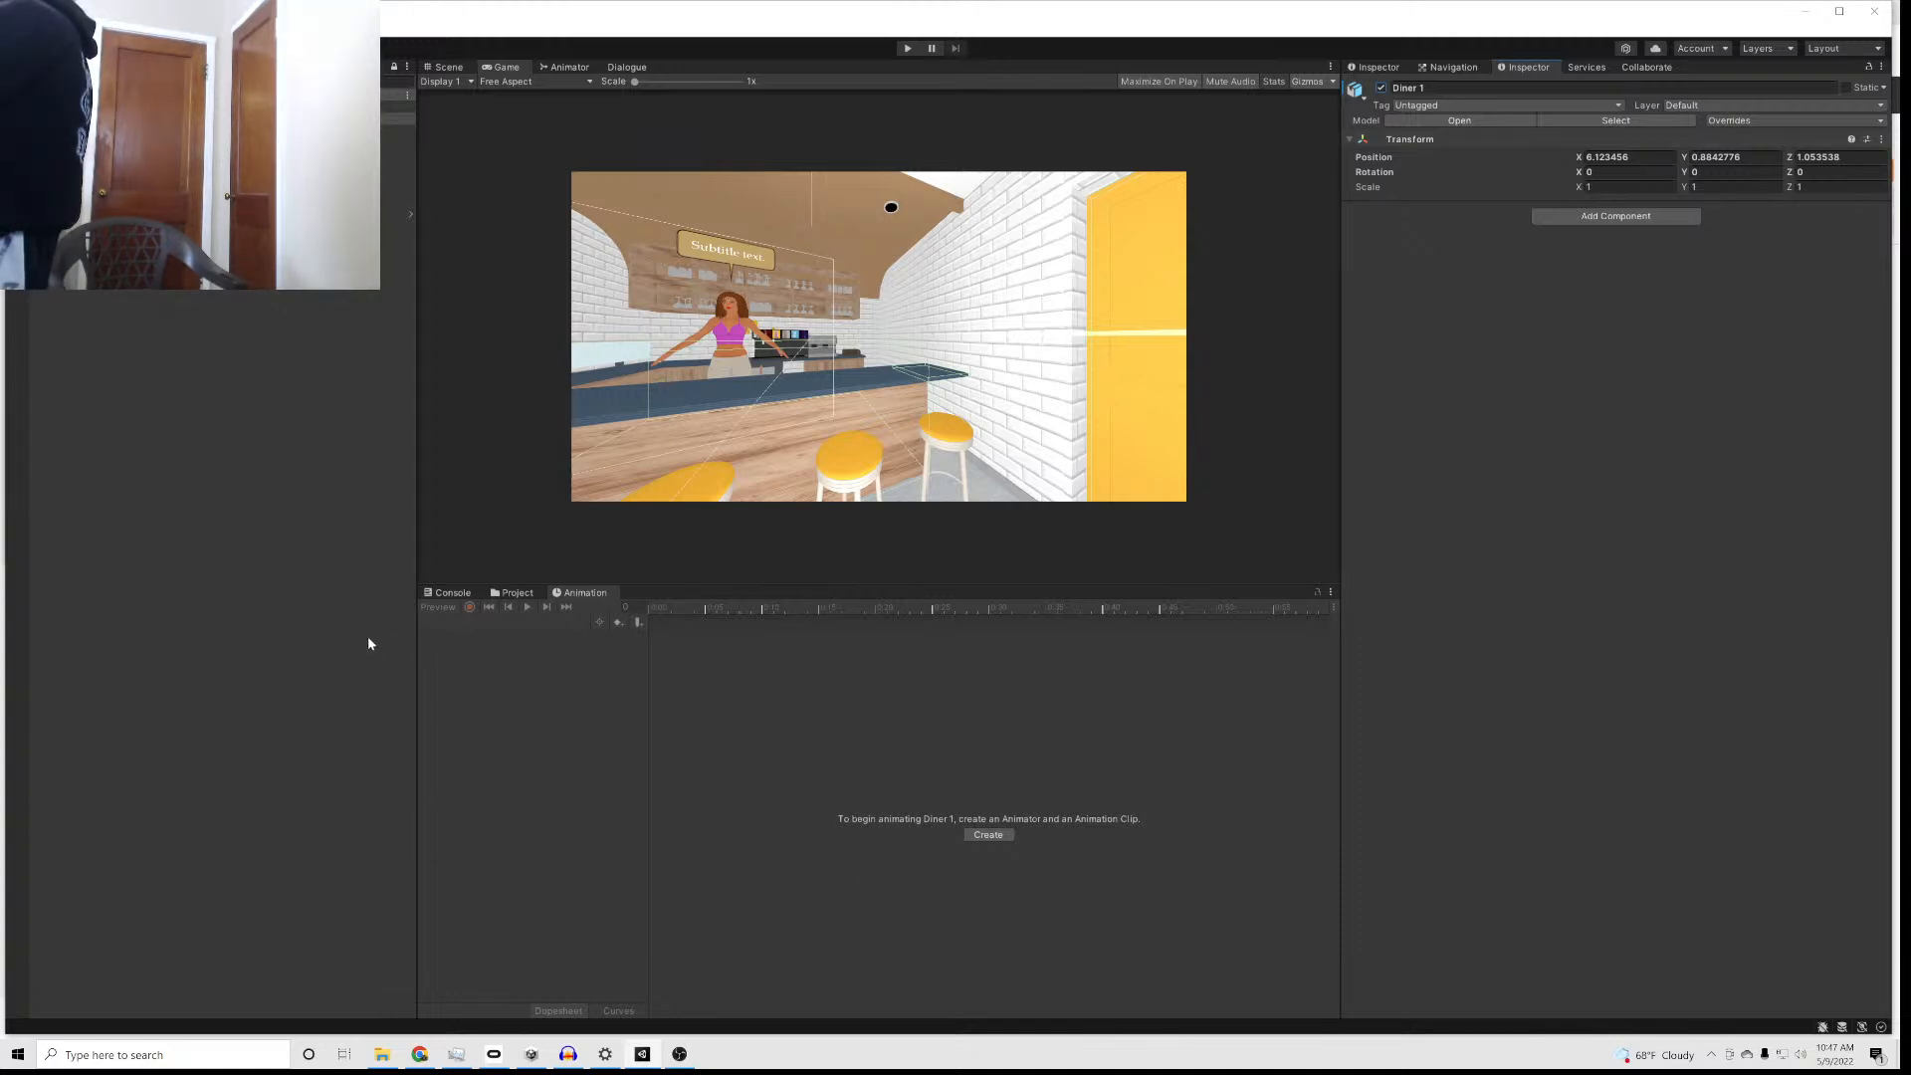
click(908, 48)
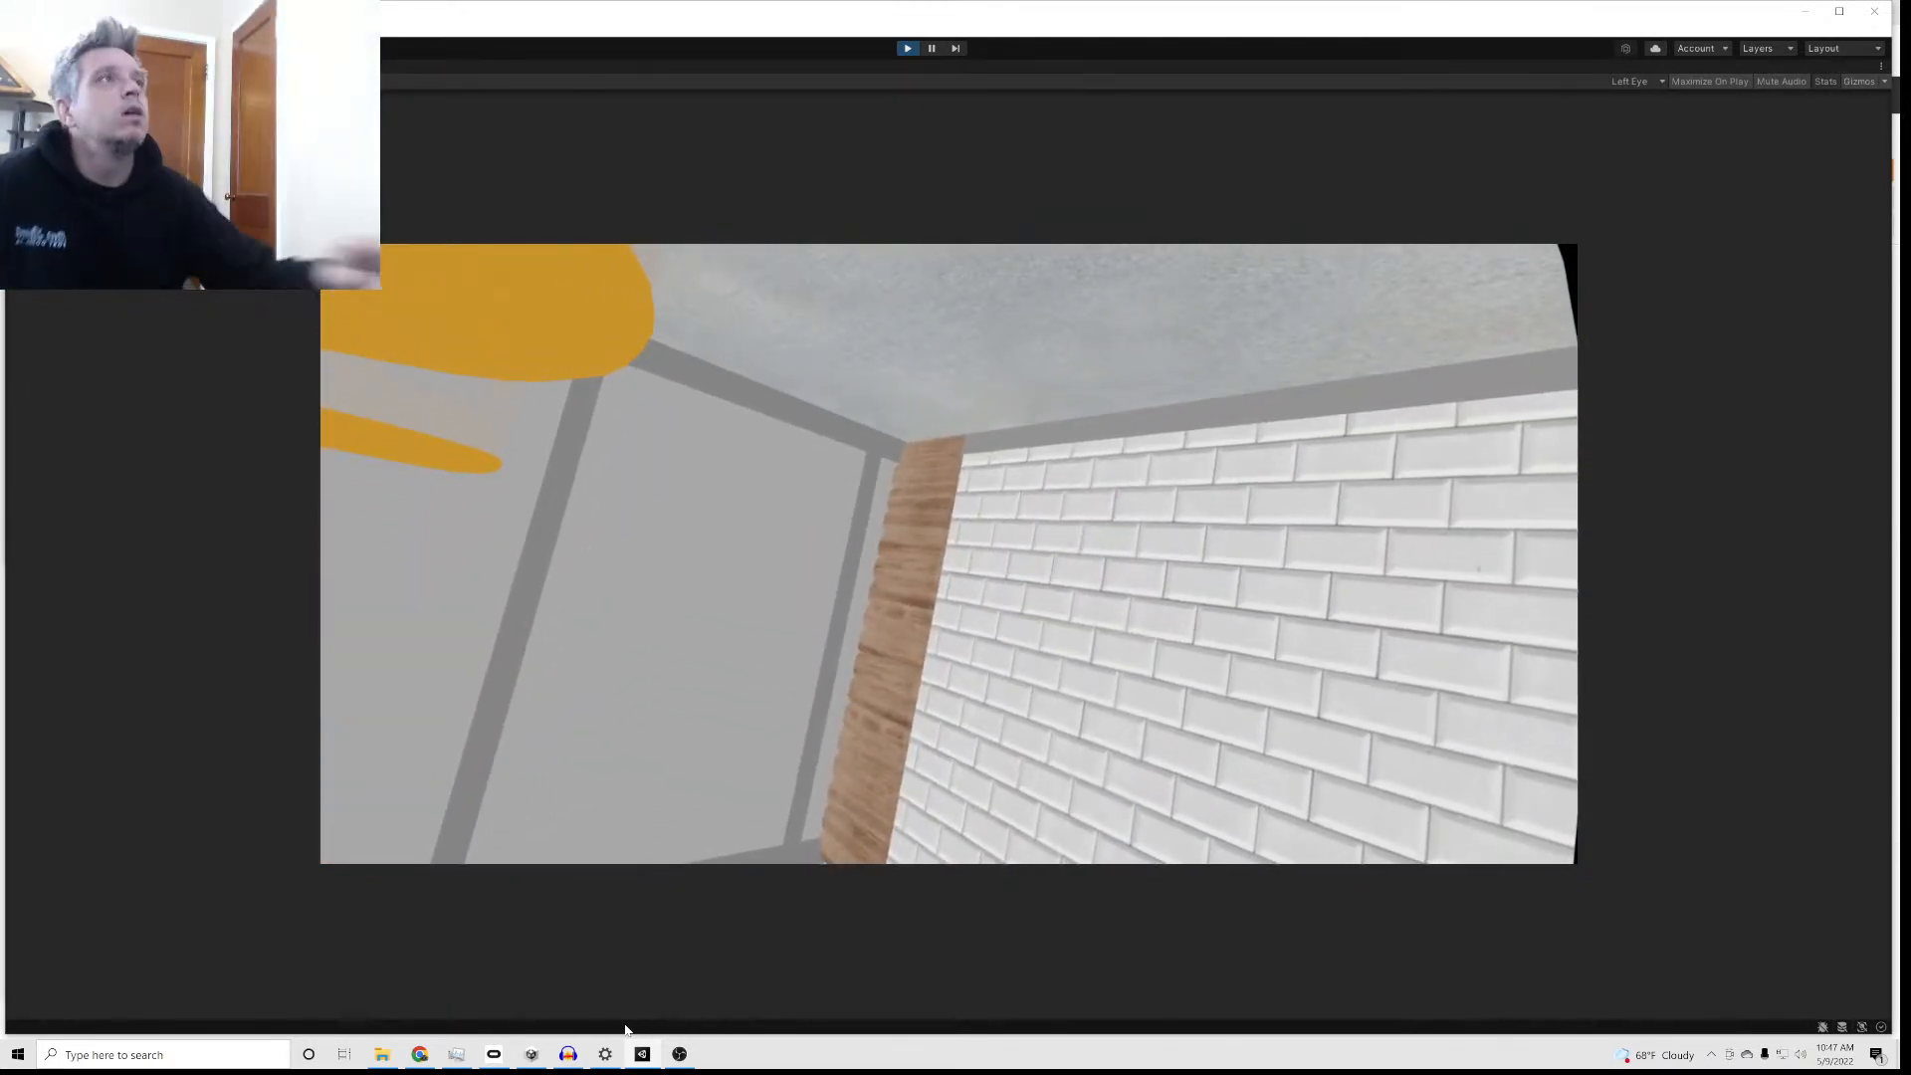
click(904, 48)
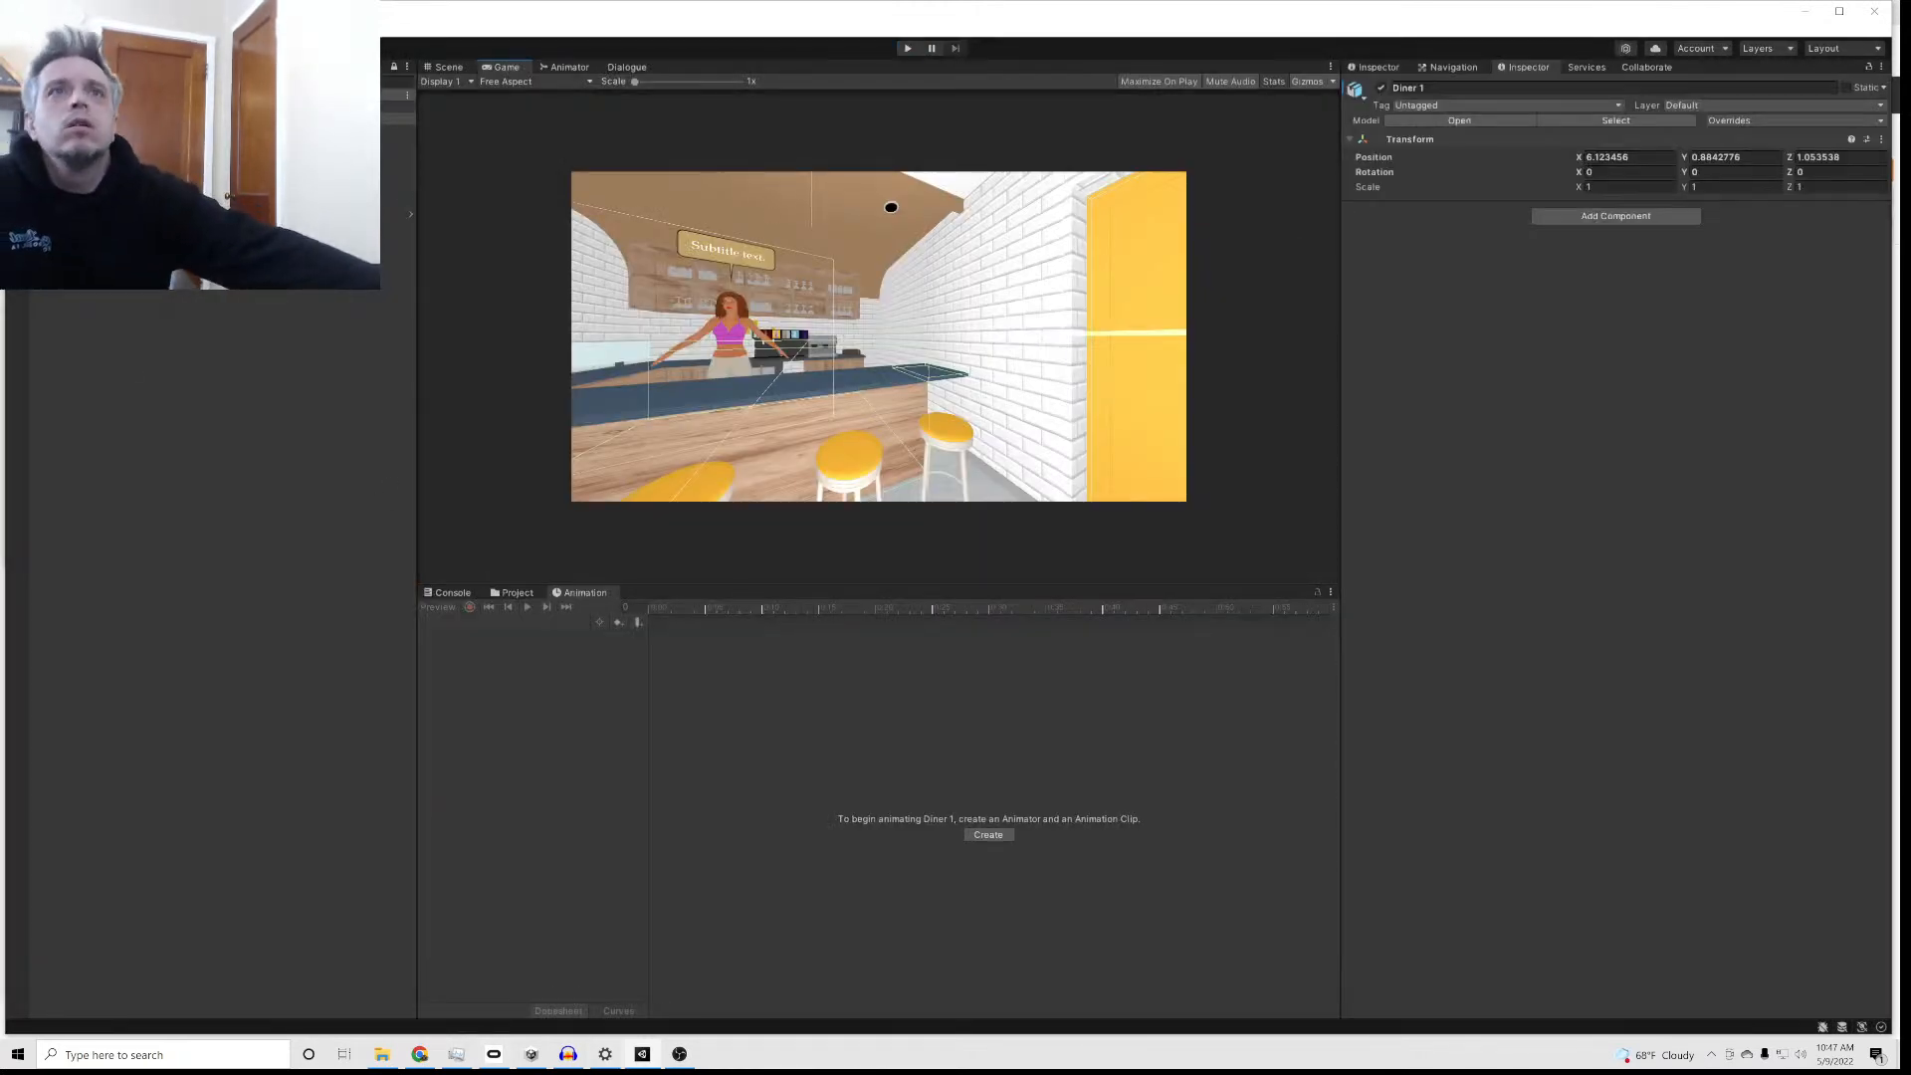
Step: Create an empty Anna child node under "How could you be bored?" and spread the nodes of that branch apart
click(623, 66)
click(766, 358)
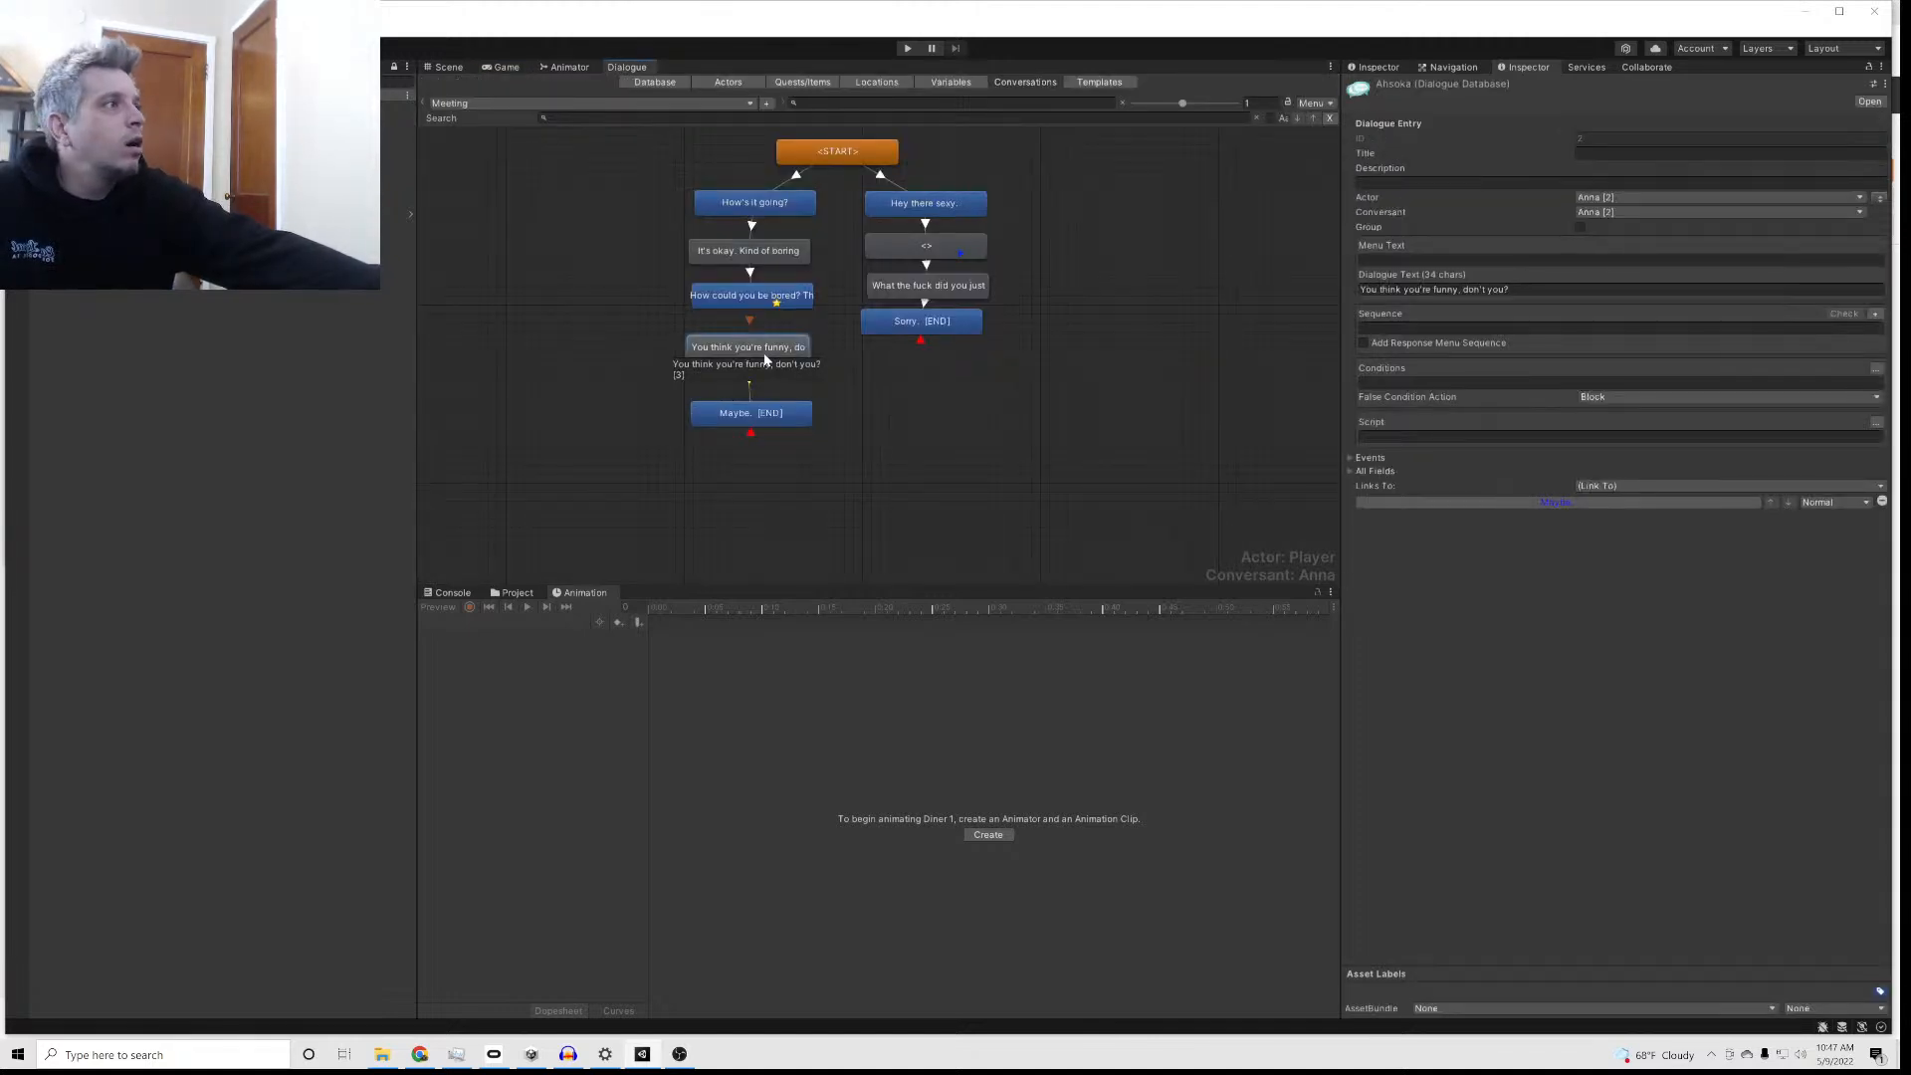
click(737, 297)
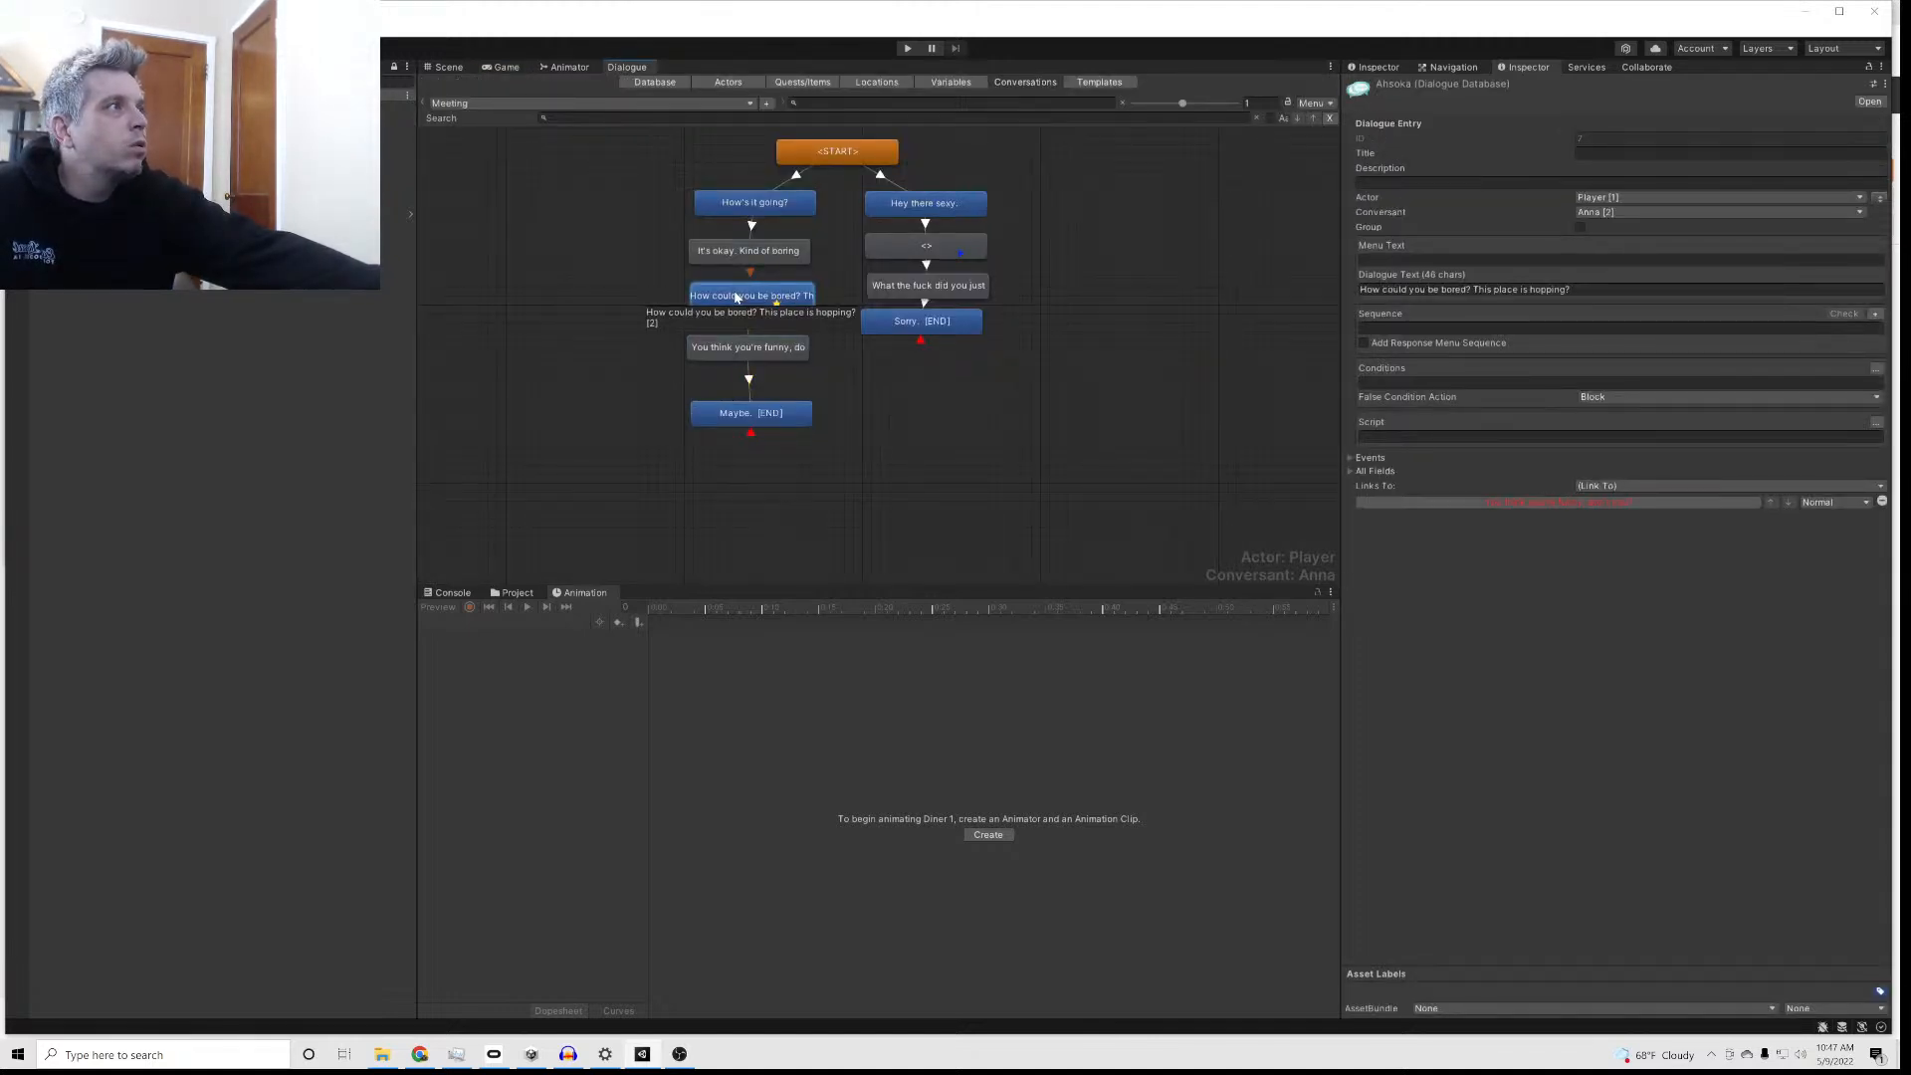
click(766, 348)
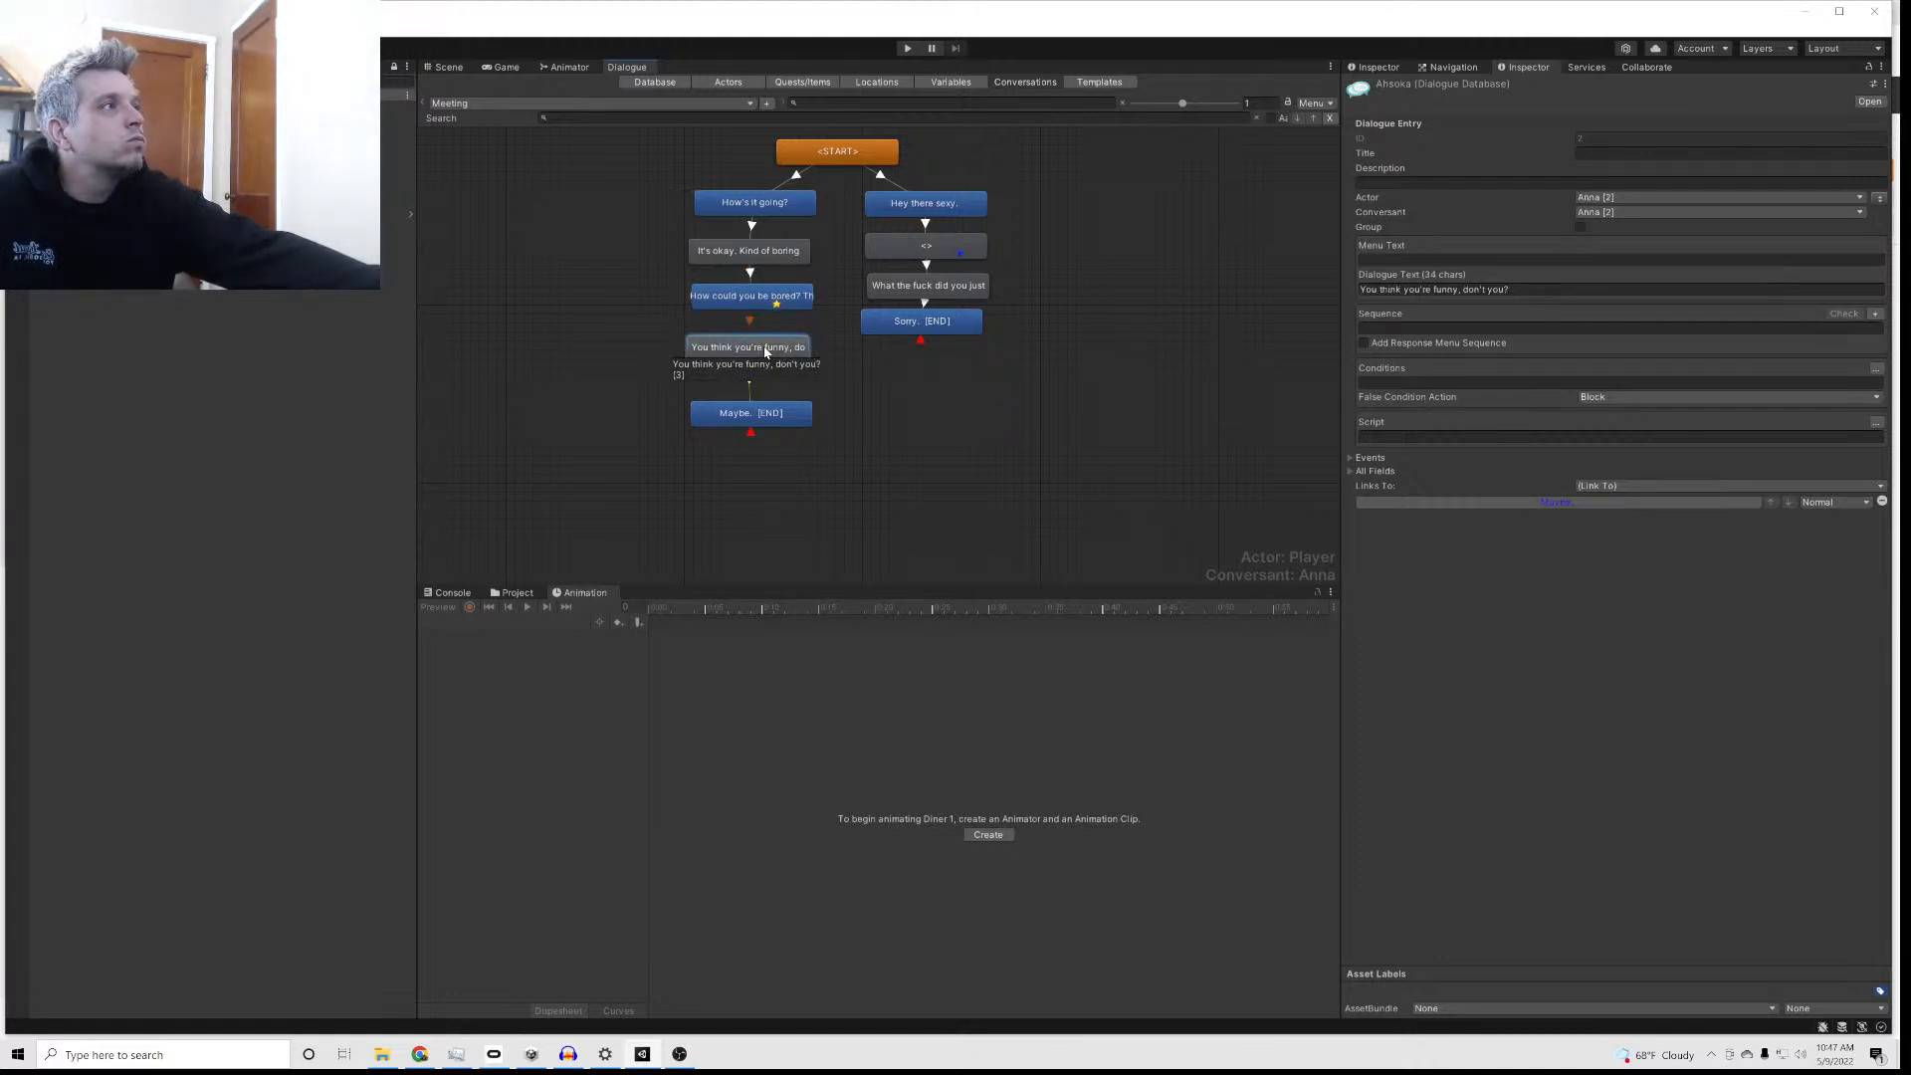
right_click(764, 300)
click(777, 307)
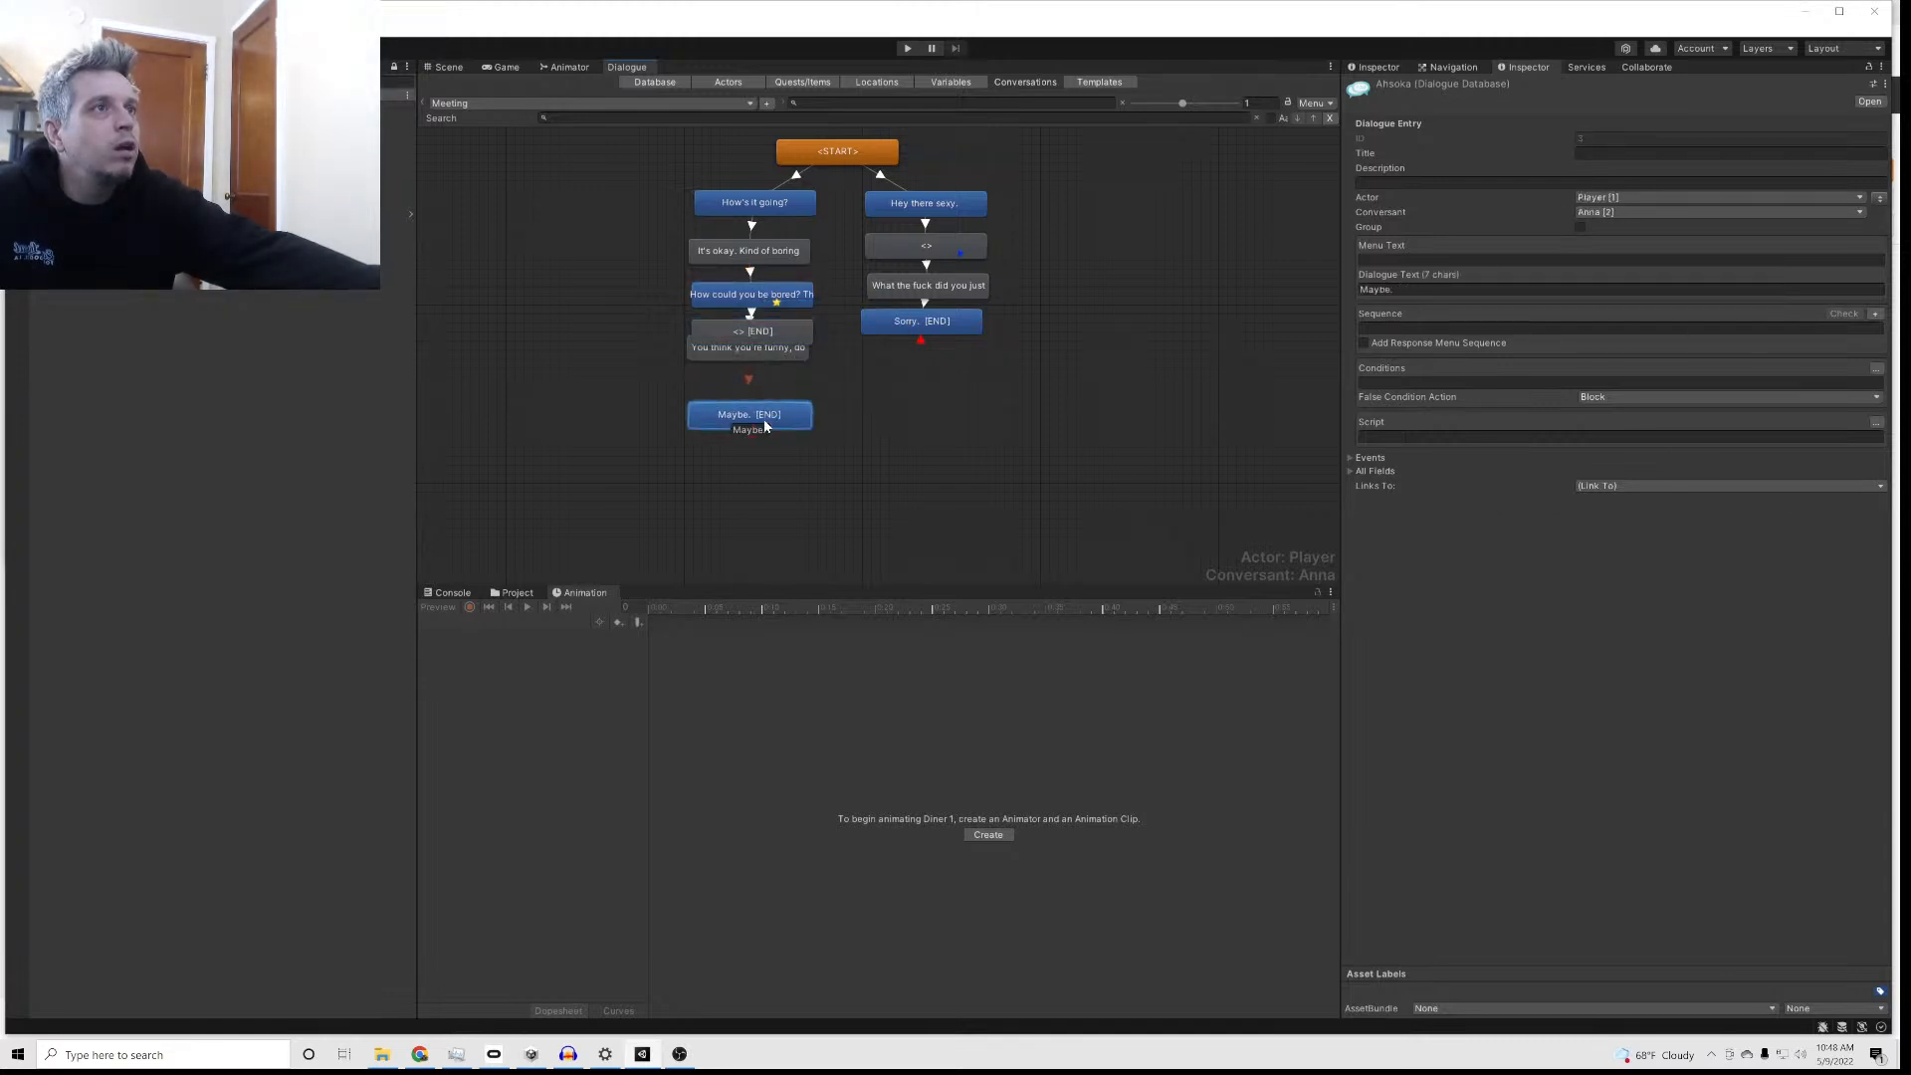
drag(763, 413, 763, 462)
drag(753, 348, 863, 366)
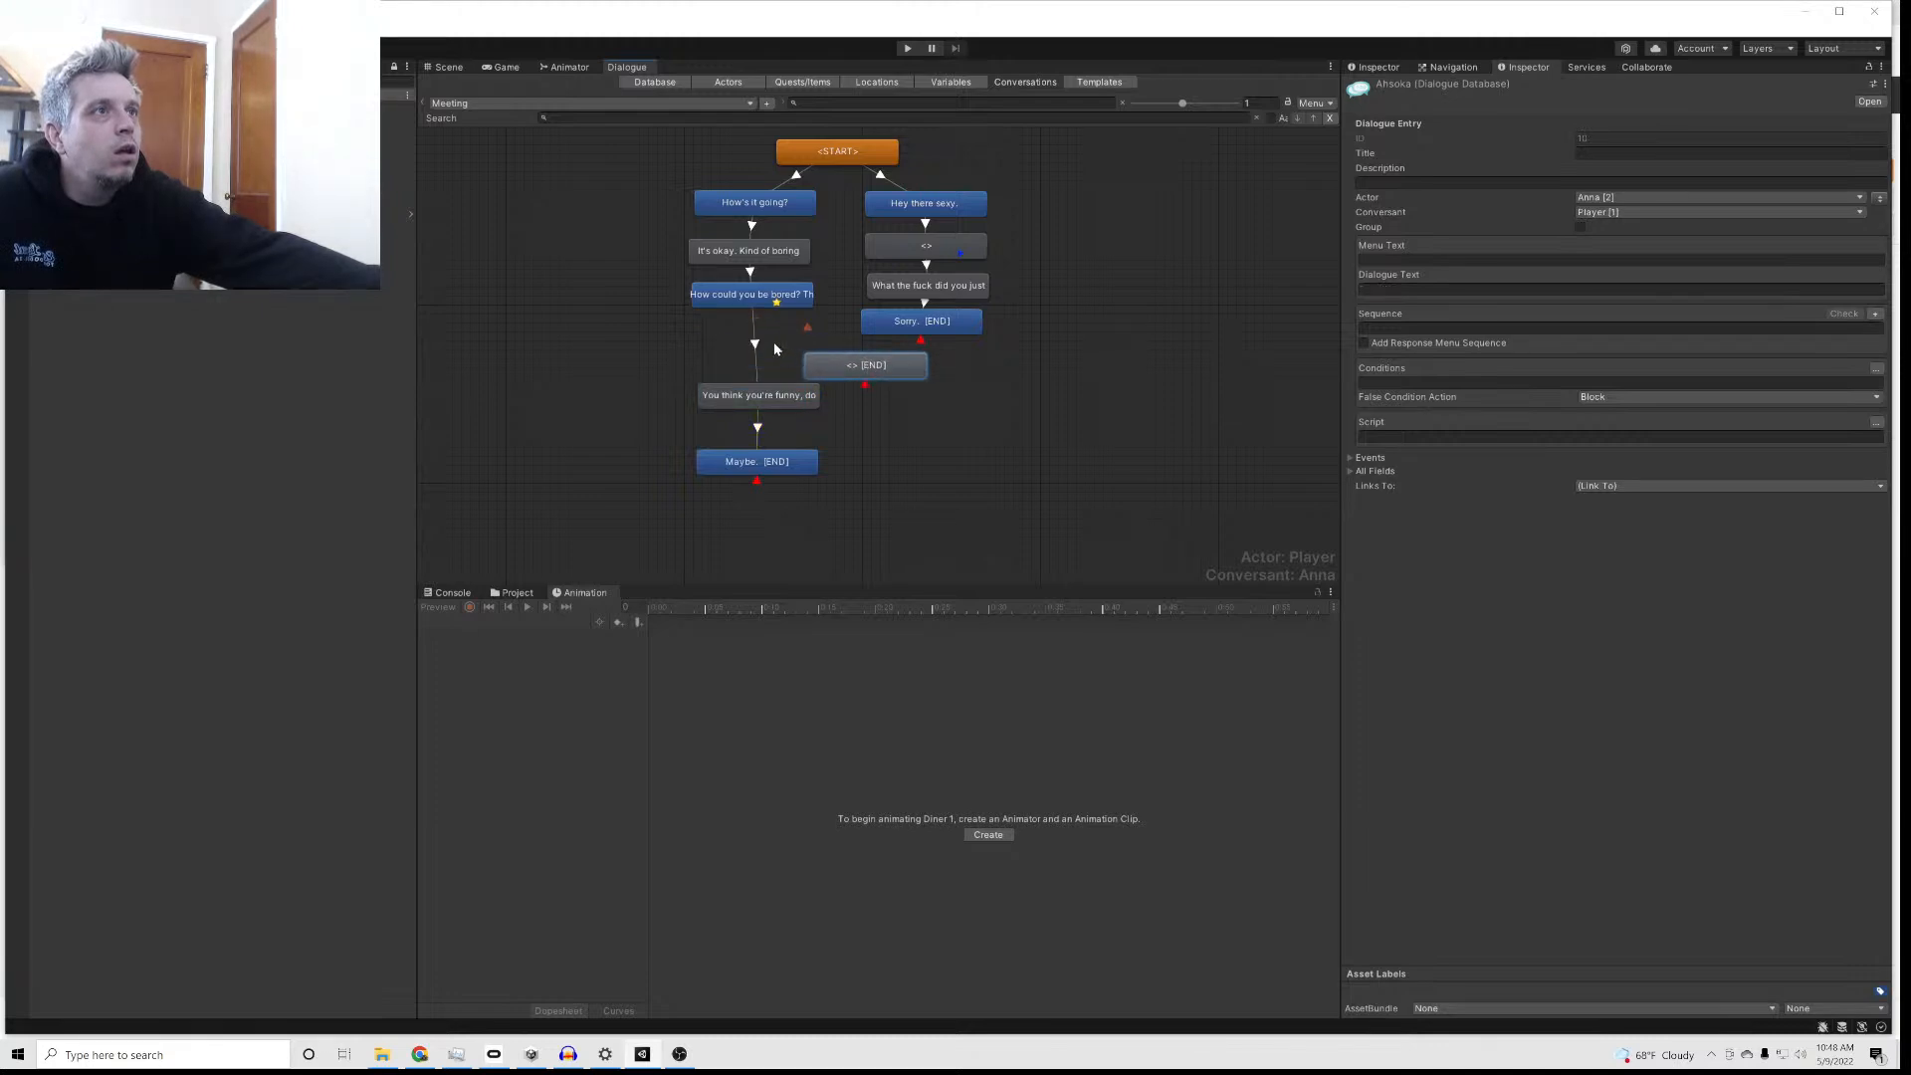
Step: Delete the direct link from "How could you be bored?" to "You think you're funny, don't you?"
click(755, 344)
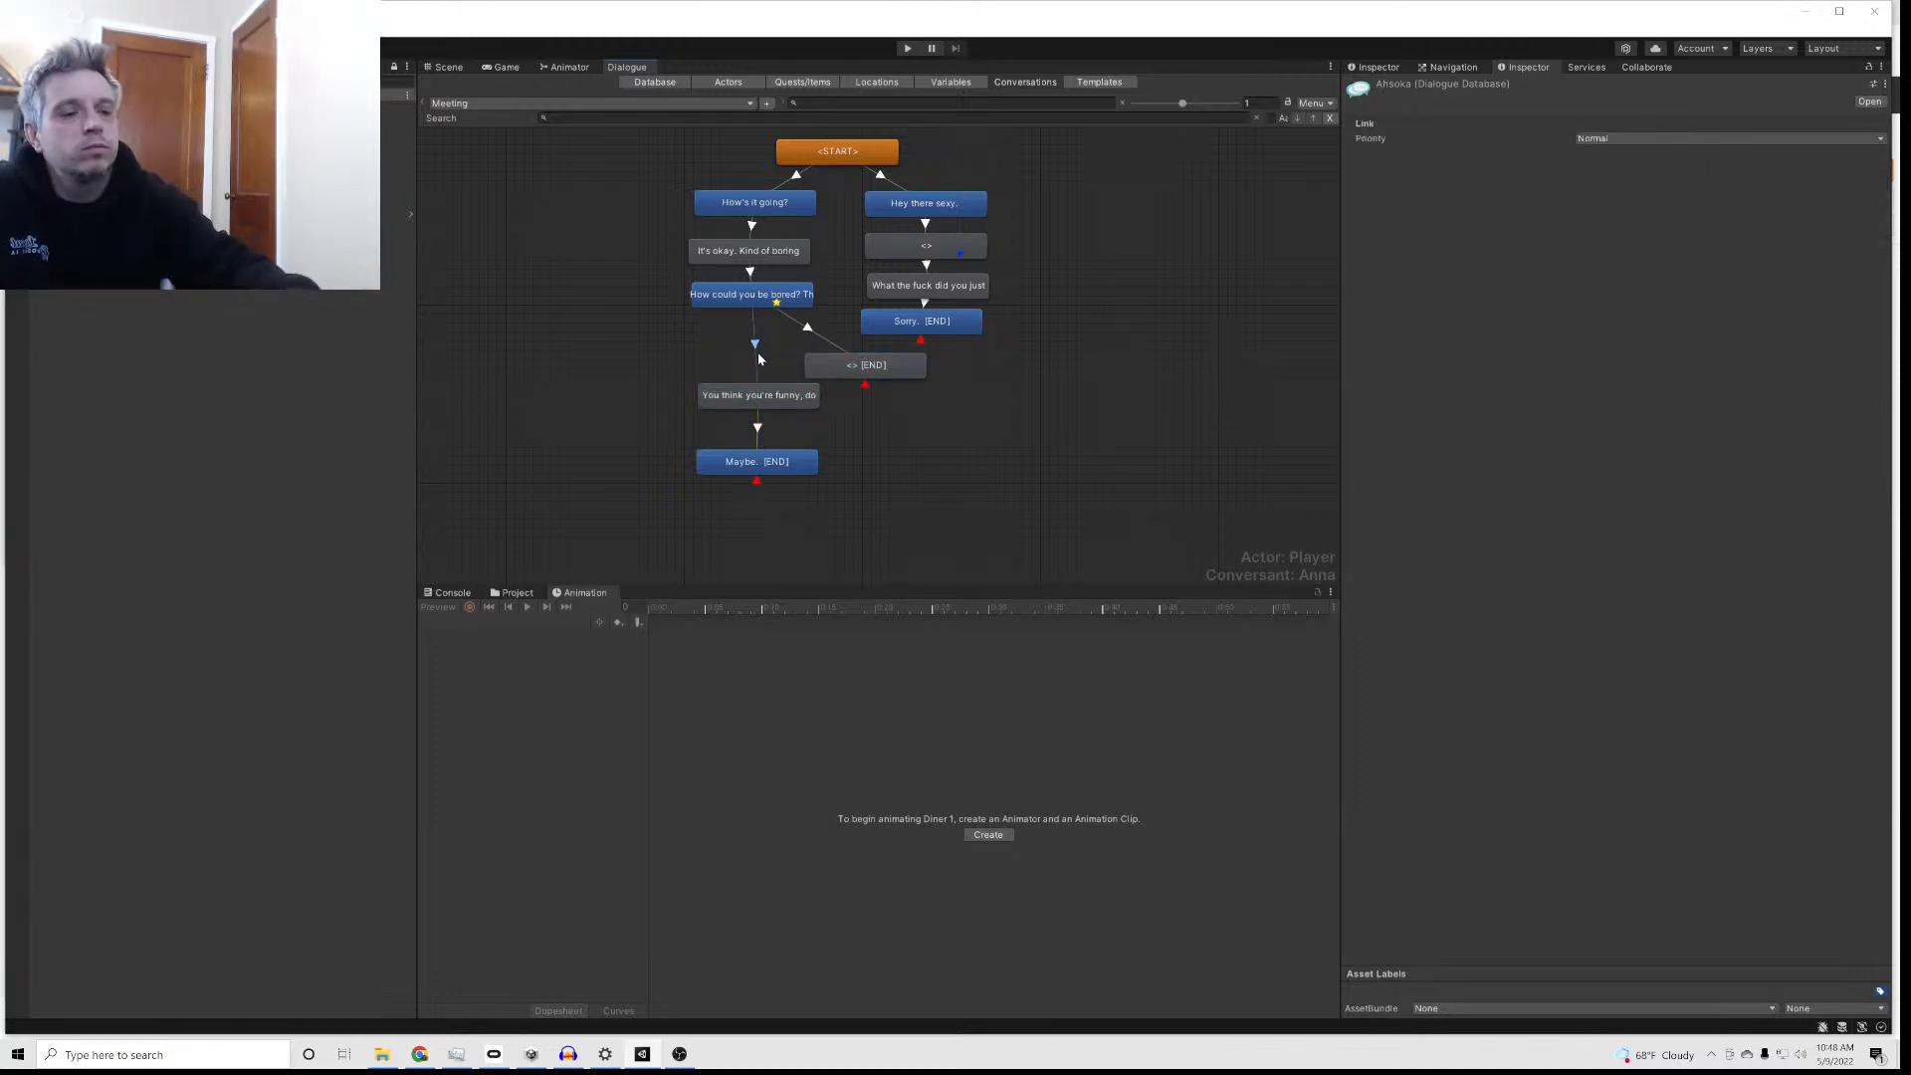
key(Delete)
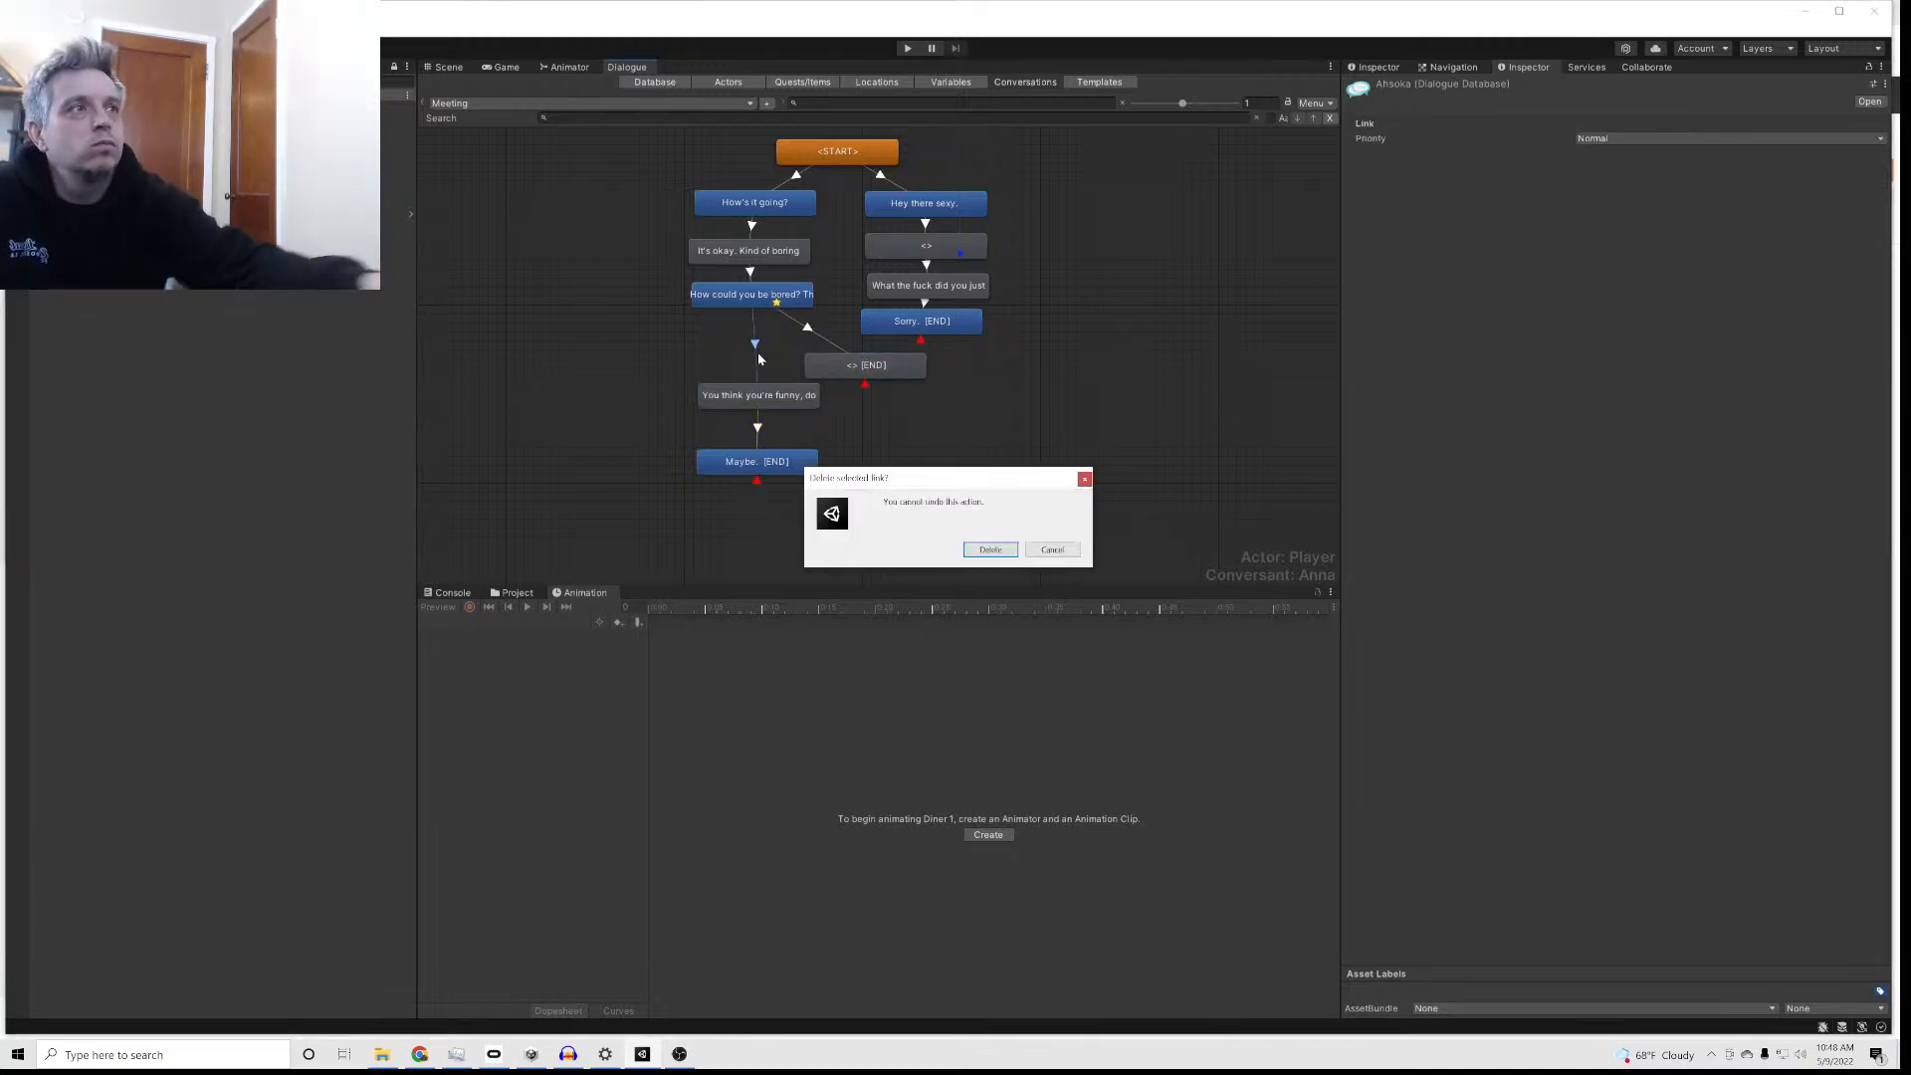
click(996, 550)
Step: Place the empty node below "How could you be bored?" and link it to "You think you're funny, don't you?"
drag(830, 359, 726, 330)
right_click(727, 331)
click(747, 357)
click(749, 414)
right_click(740, 343)
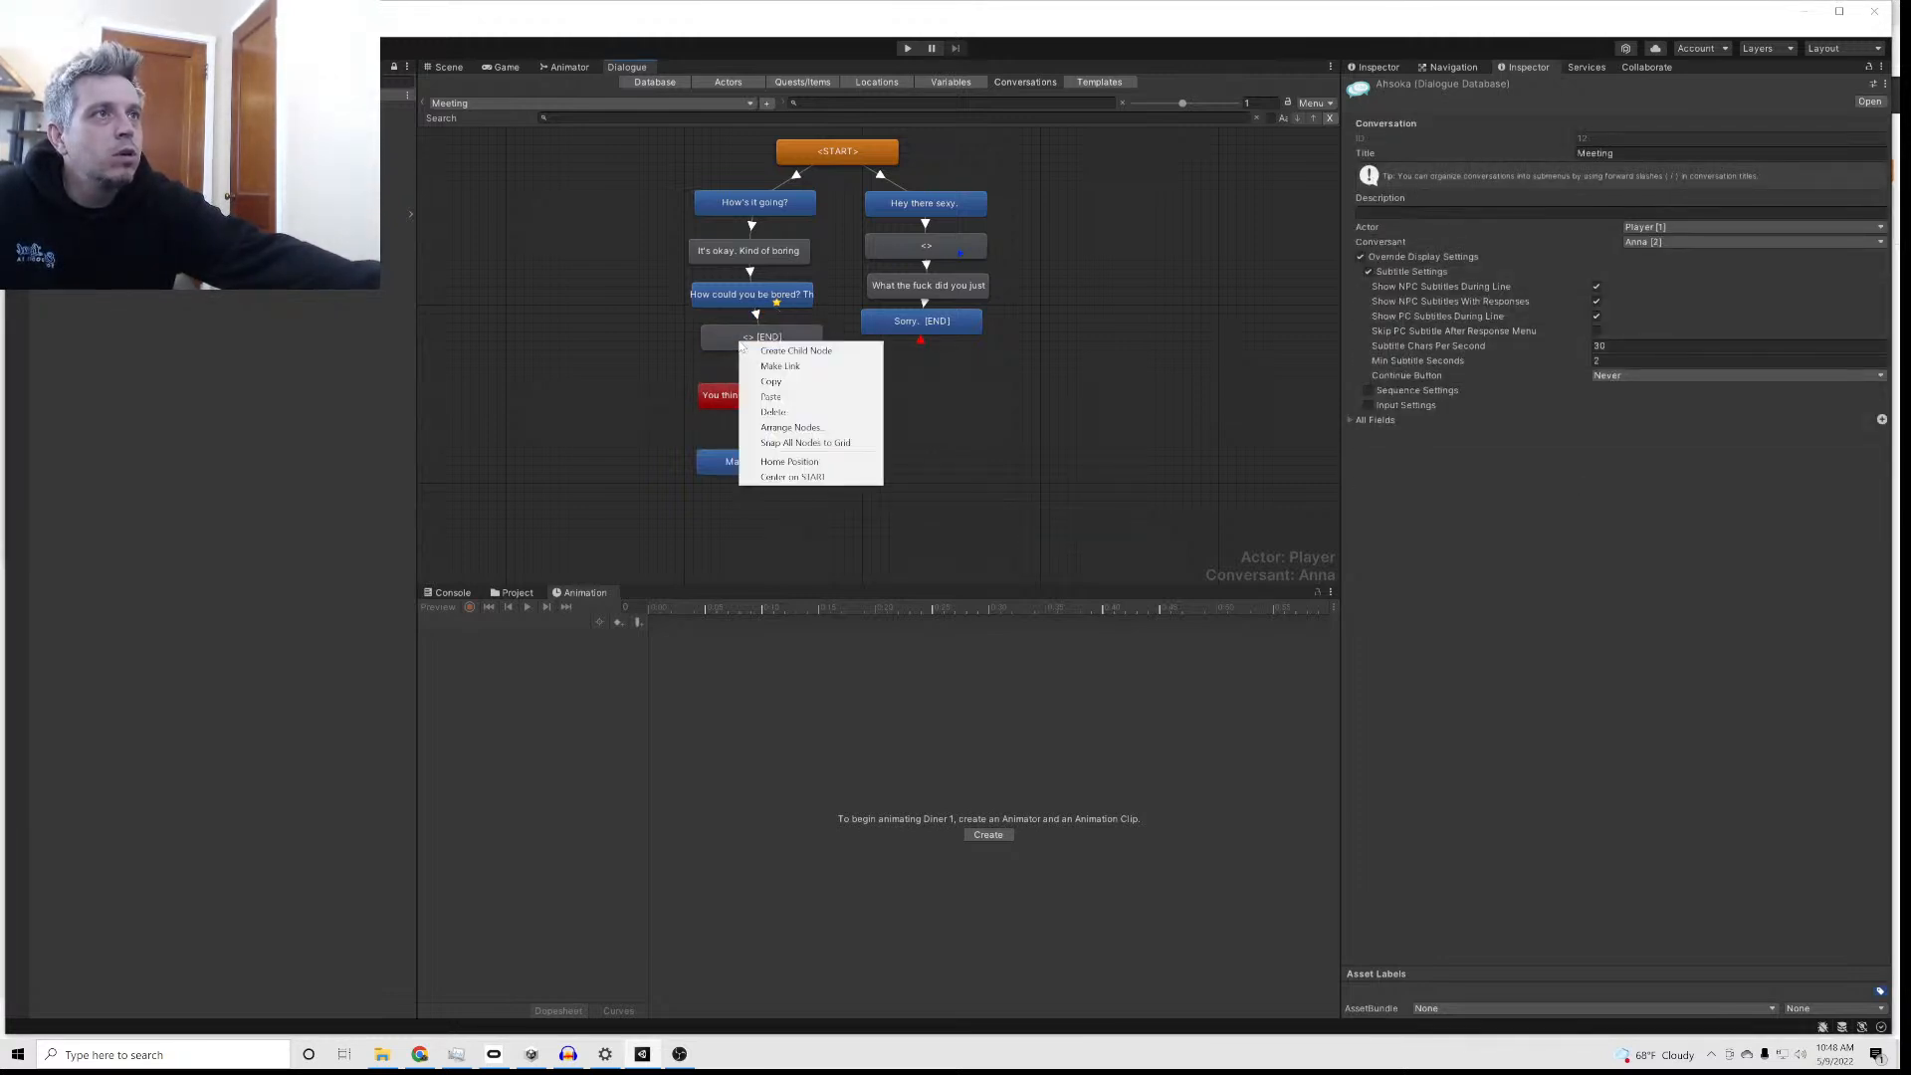
click(780, 366)
click(760, 393)
drag(737, 344, 729, 348)
Step: Remove the Animator.Play call from the On Execute scene event of "How could you be bored?"
click(728, 293)
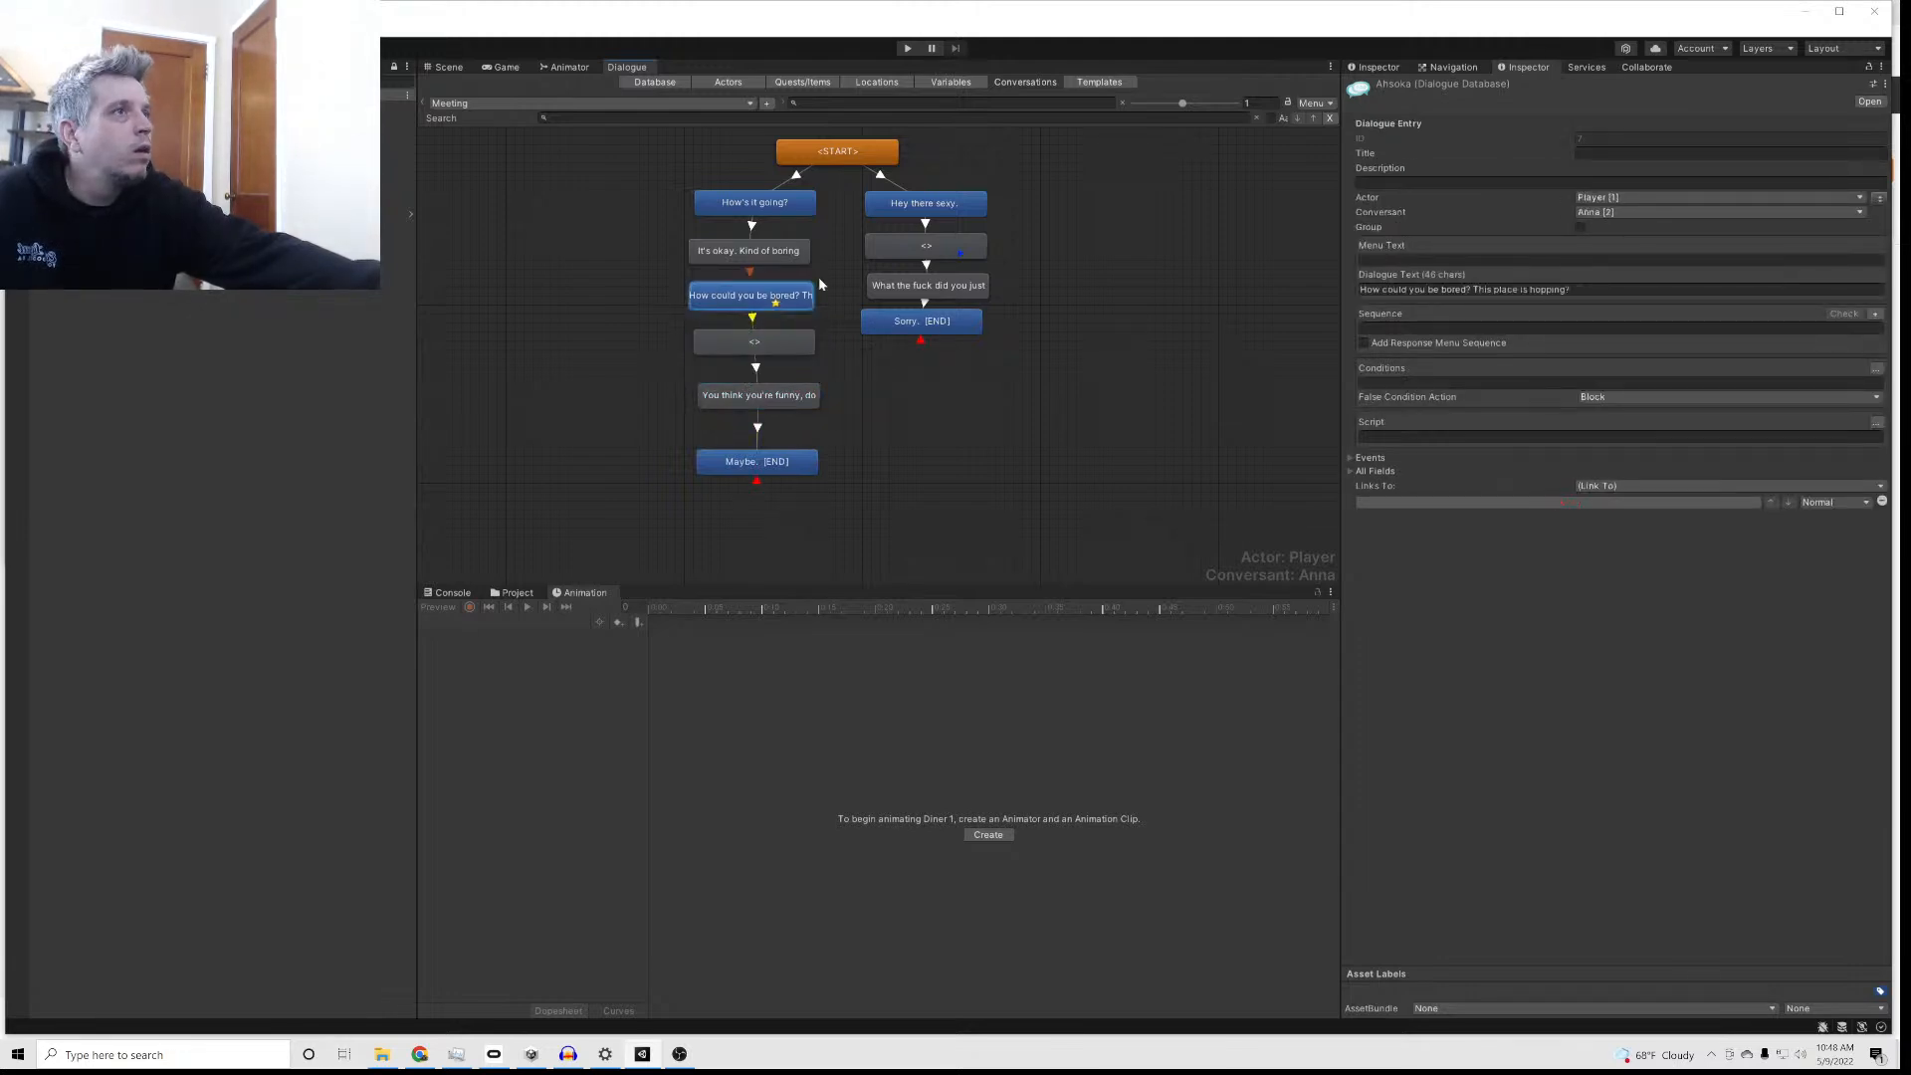
click(1351, 459)
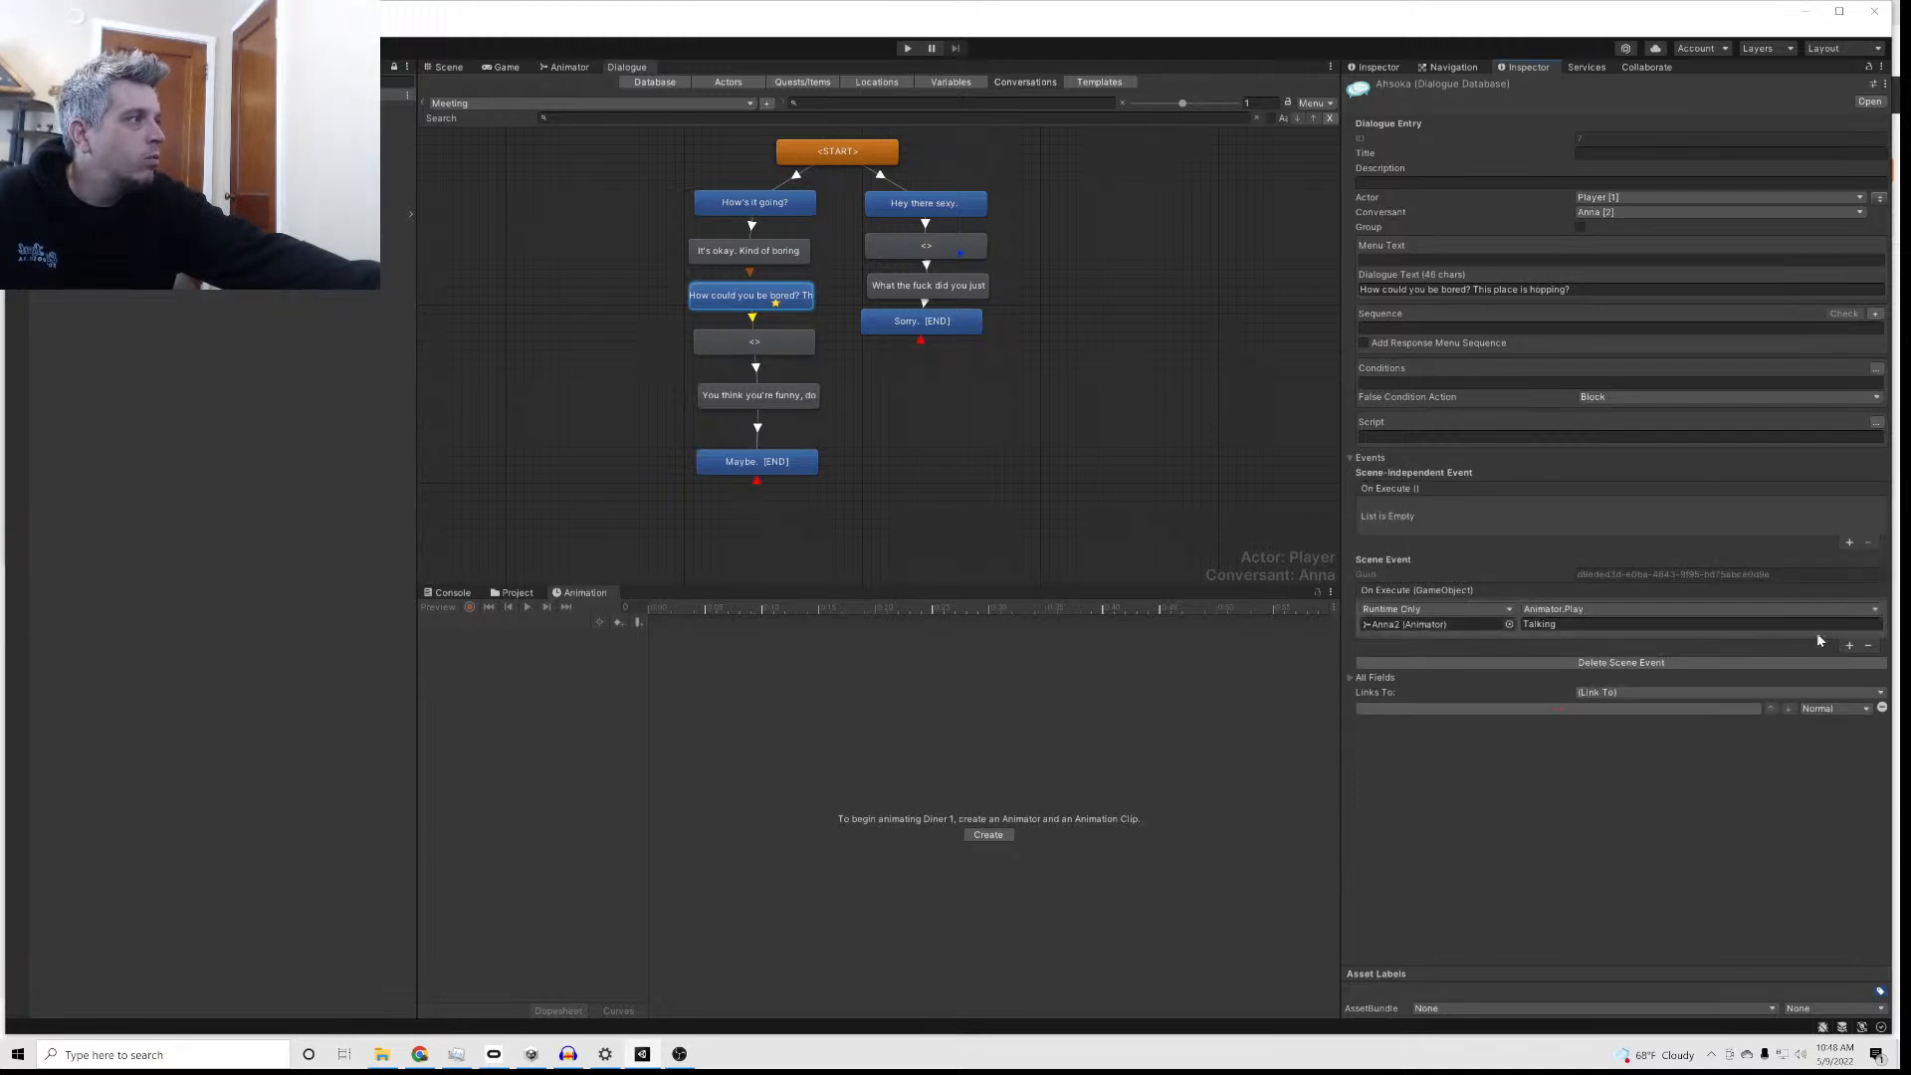
click(1865, 647)
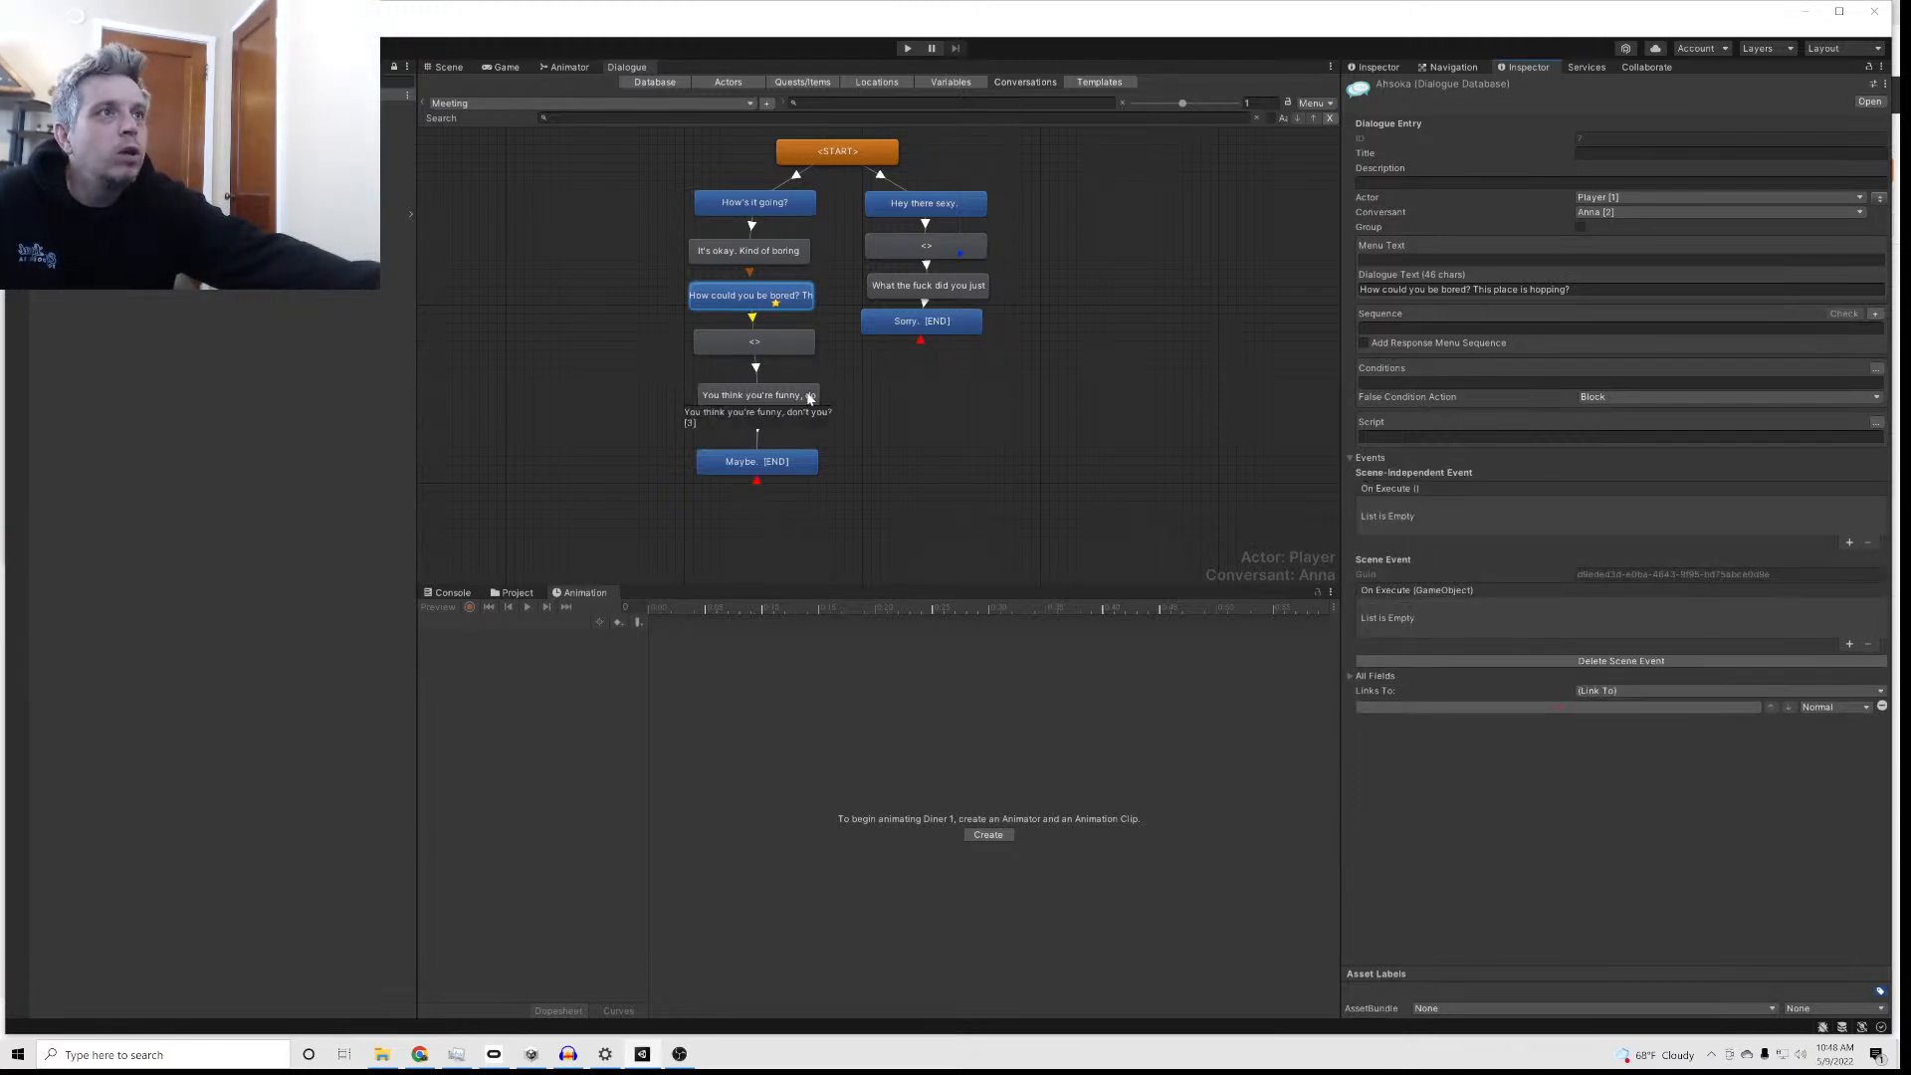
Step: Set the sequence of the empty node after "How could you be bored?" to AnimatorPlay(Talking)
click(767, 343)
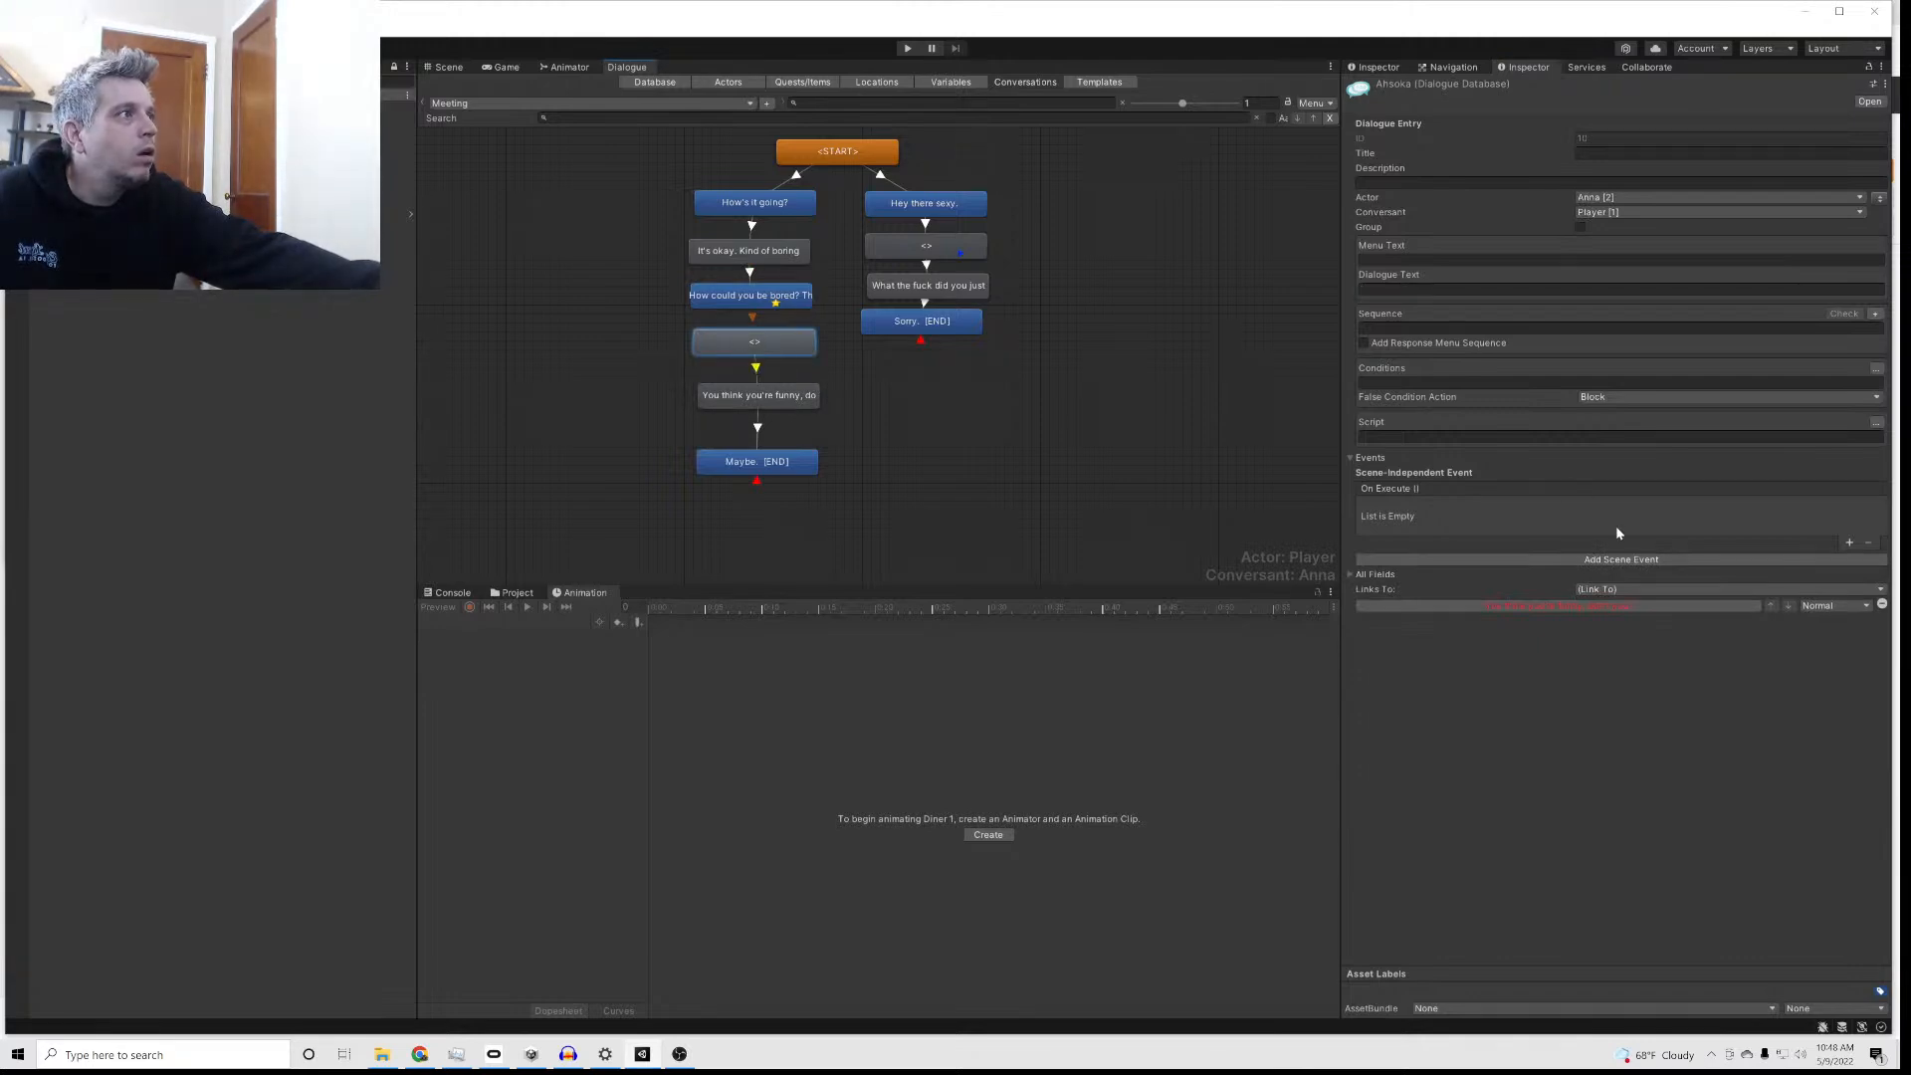
click(1423, 327)
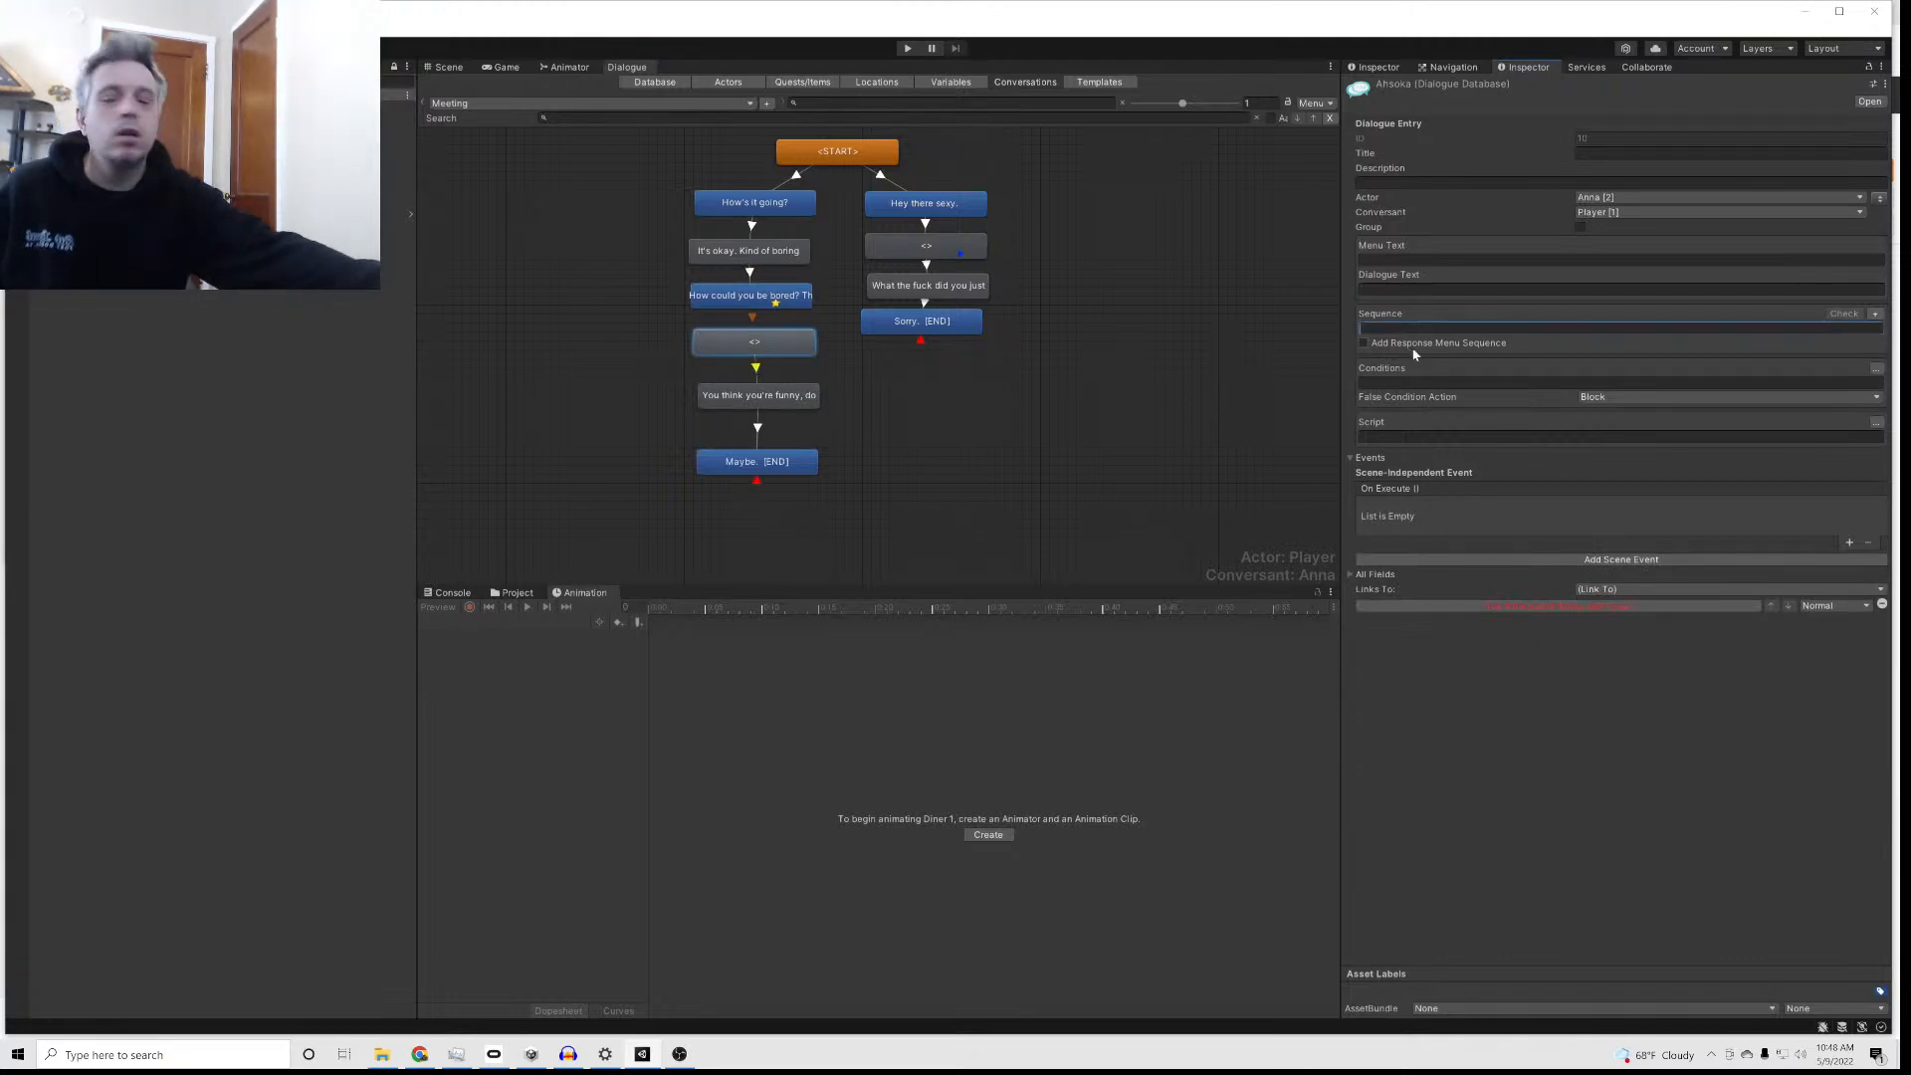
text(An)
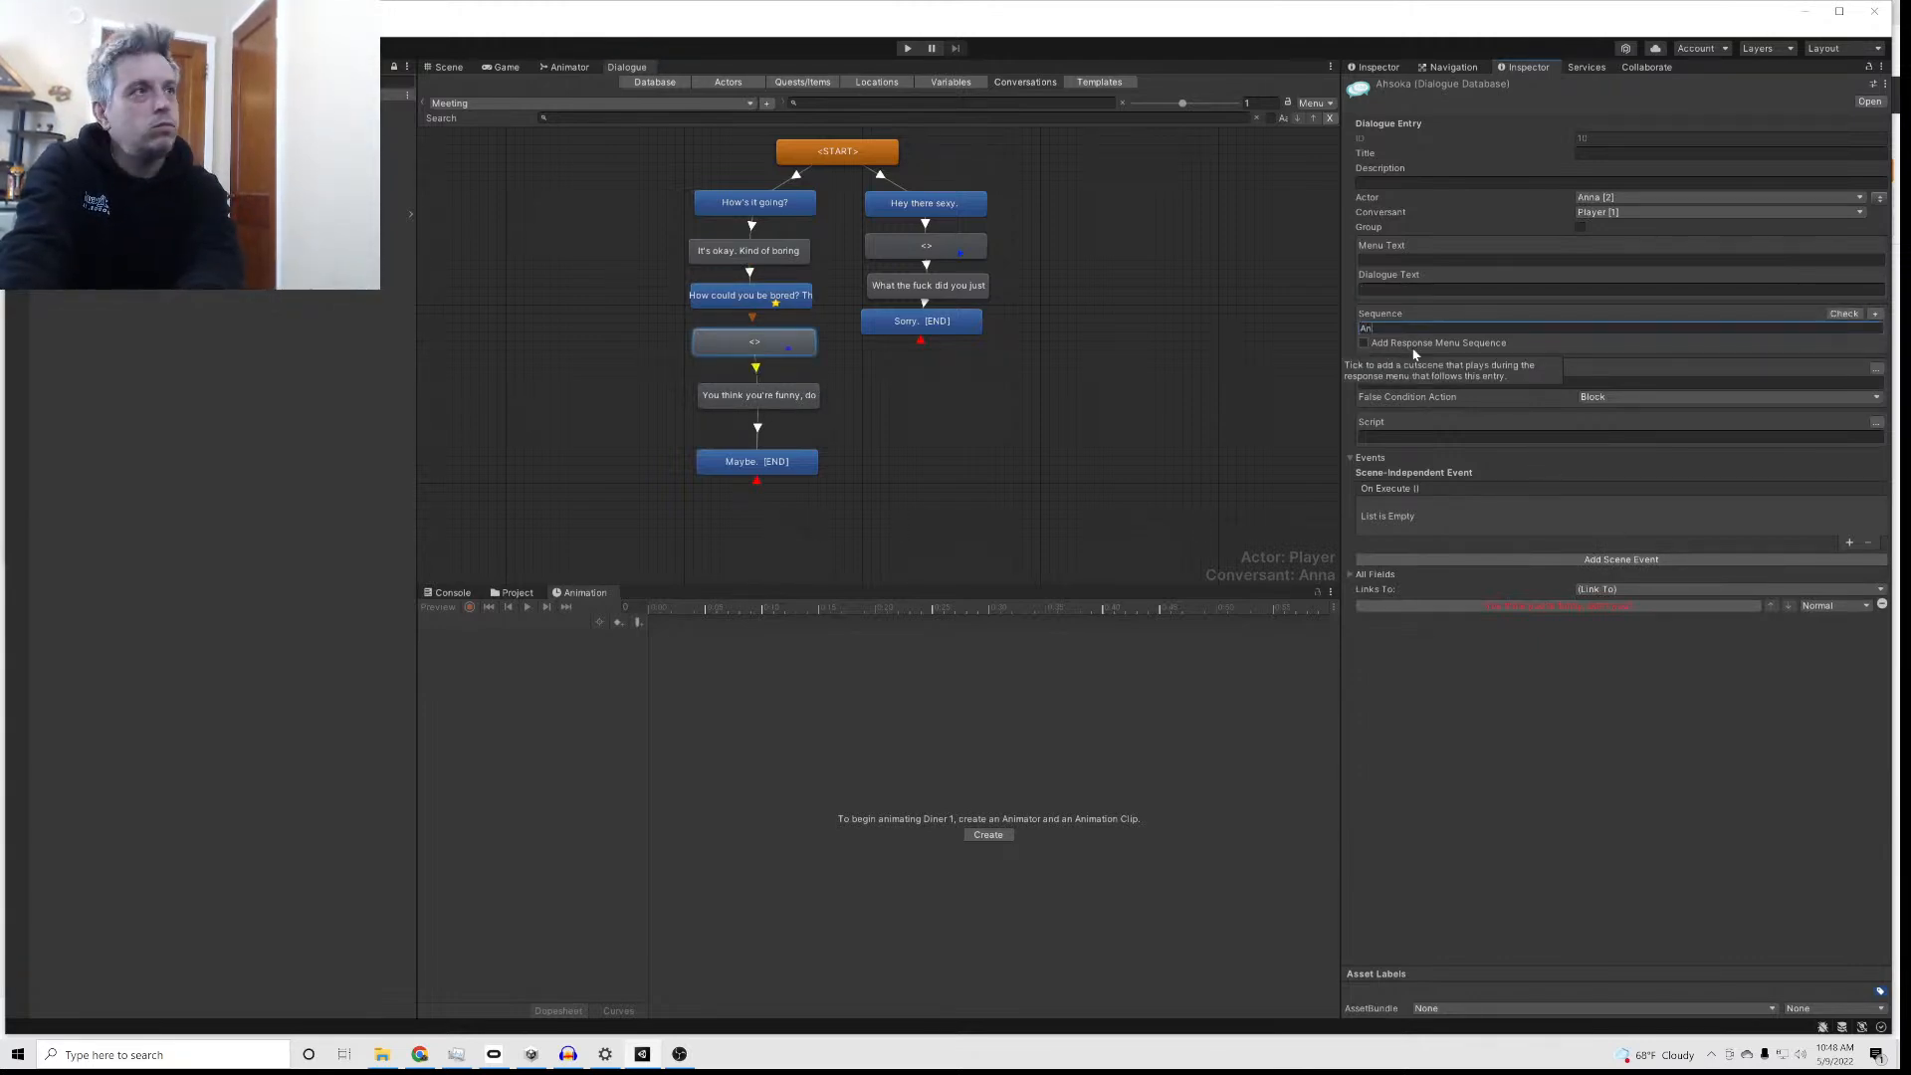
text(imatorPlay()
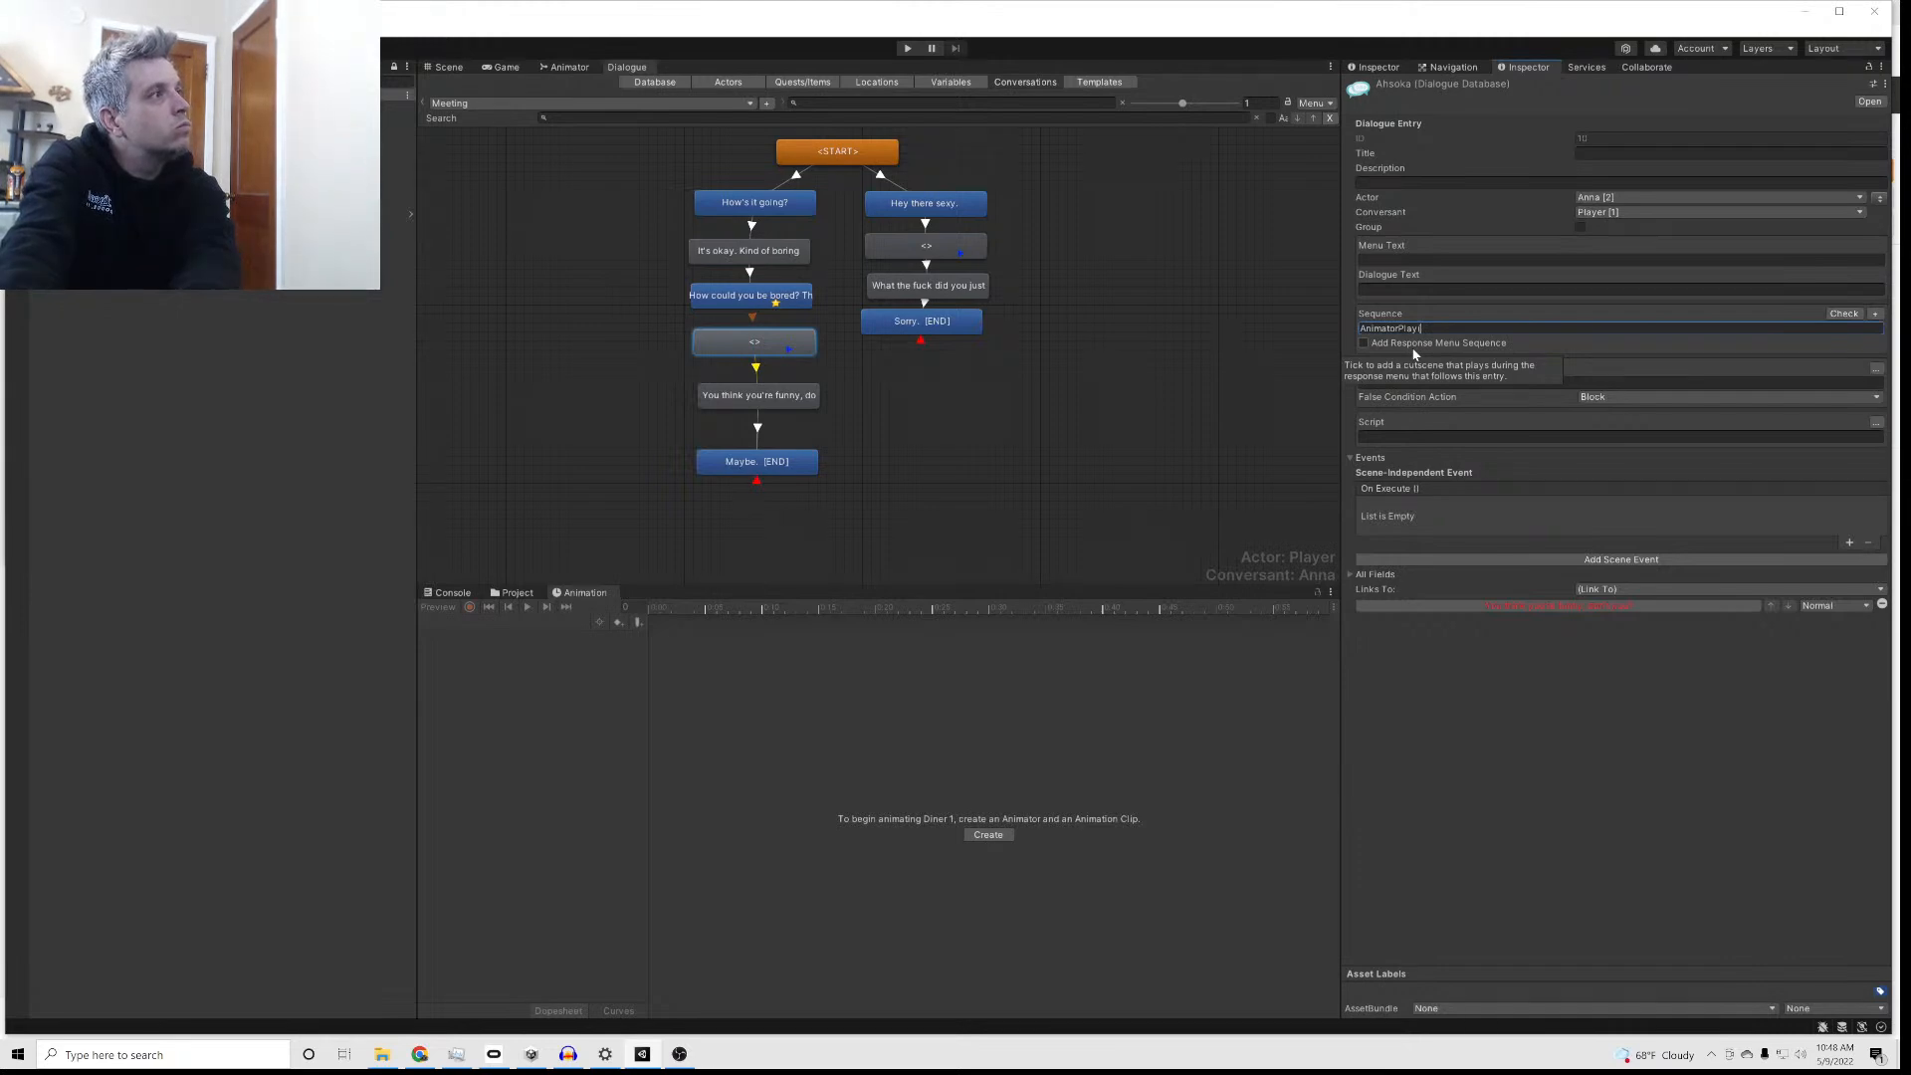
text(Talking))
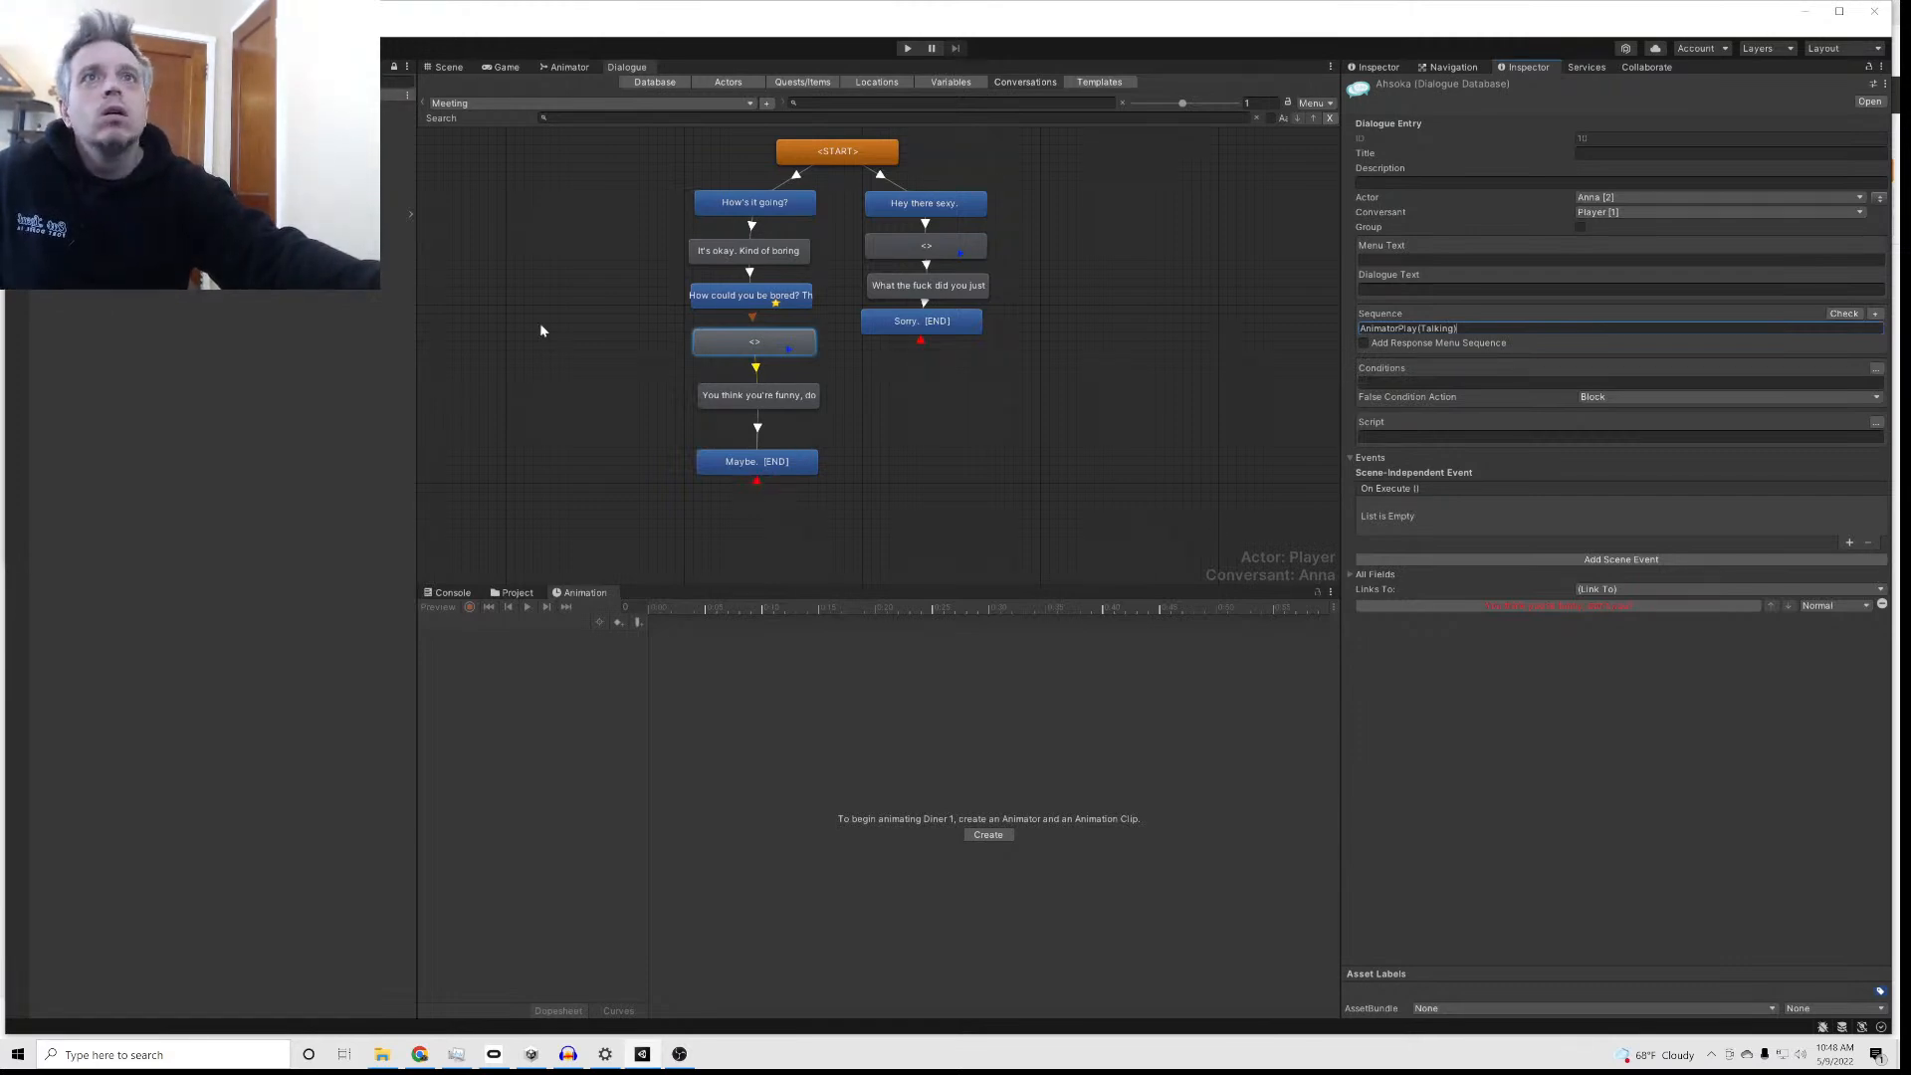
Step: Recheck the "How could you be bored?" and empty entries, and move "You think you're funny" closer below the empty node
click(737, 302)
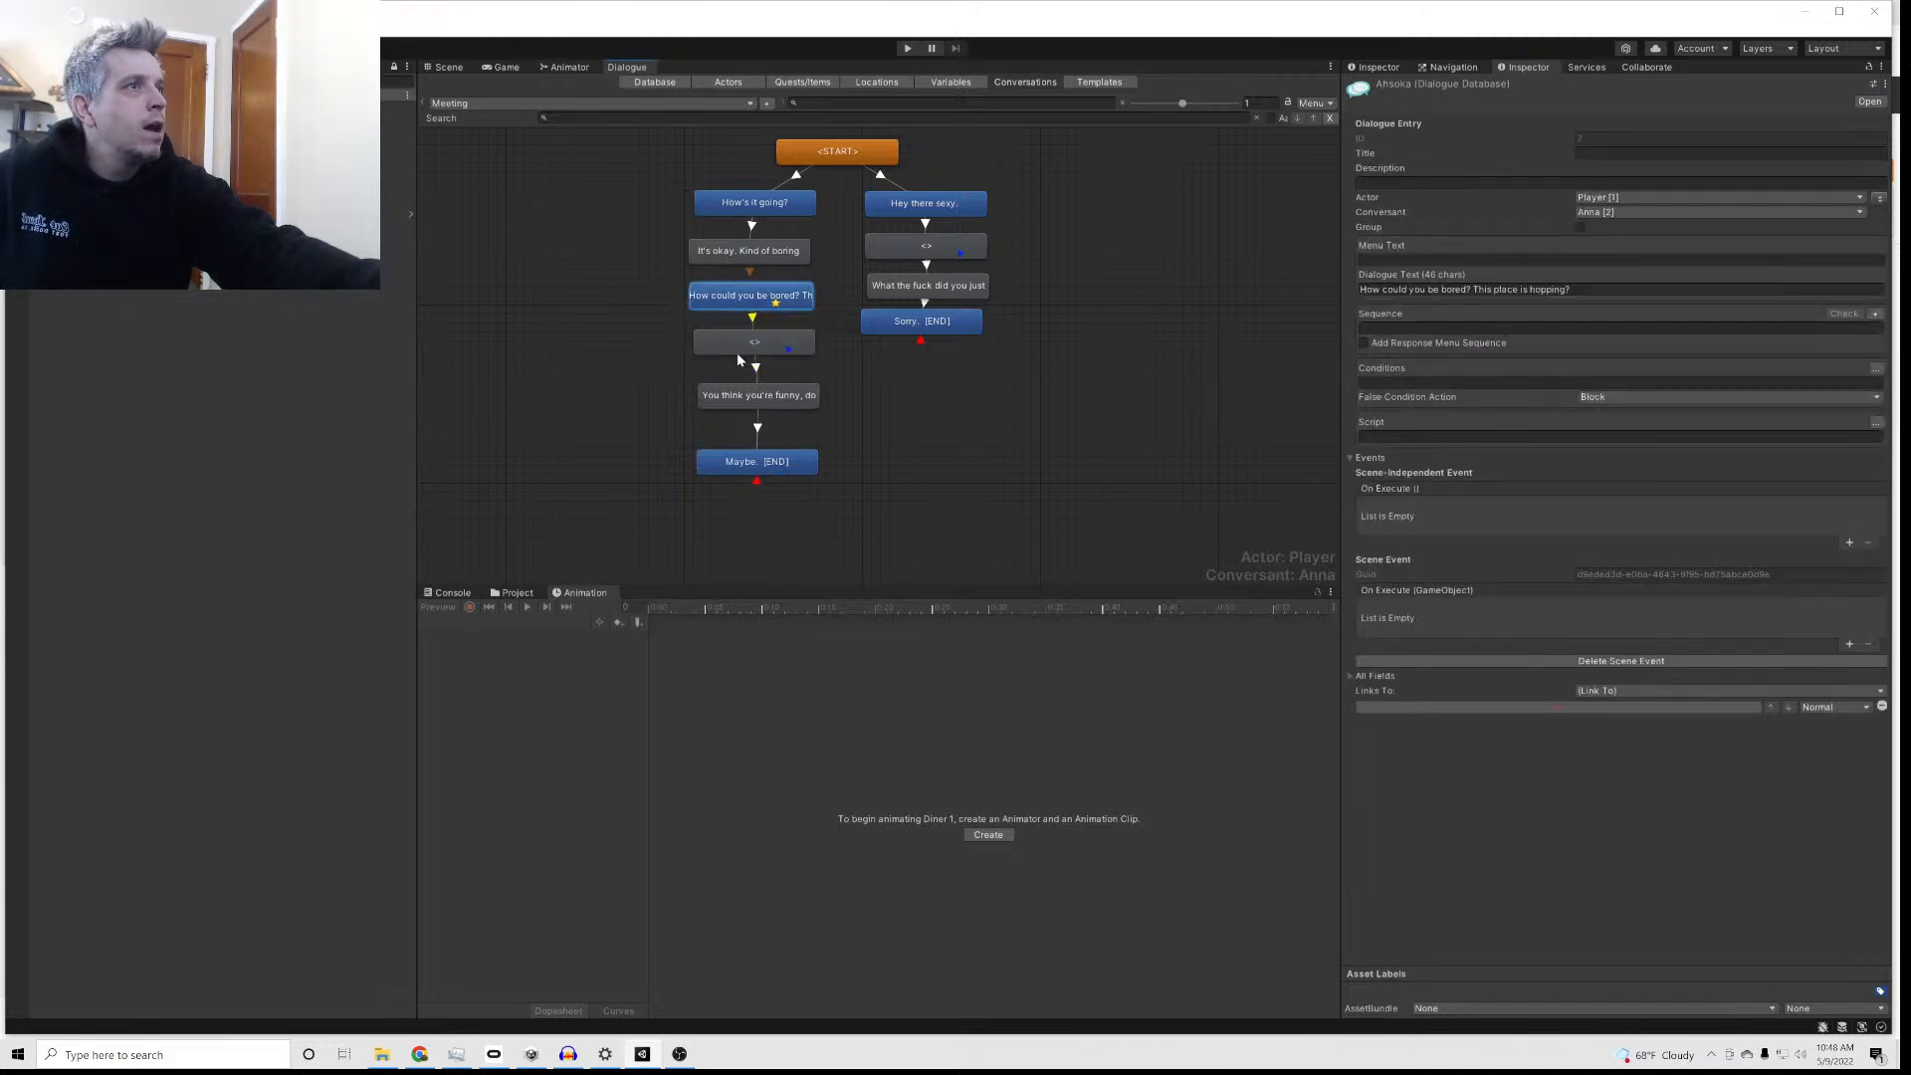
click(726, 339)
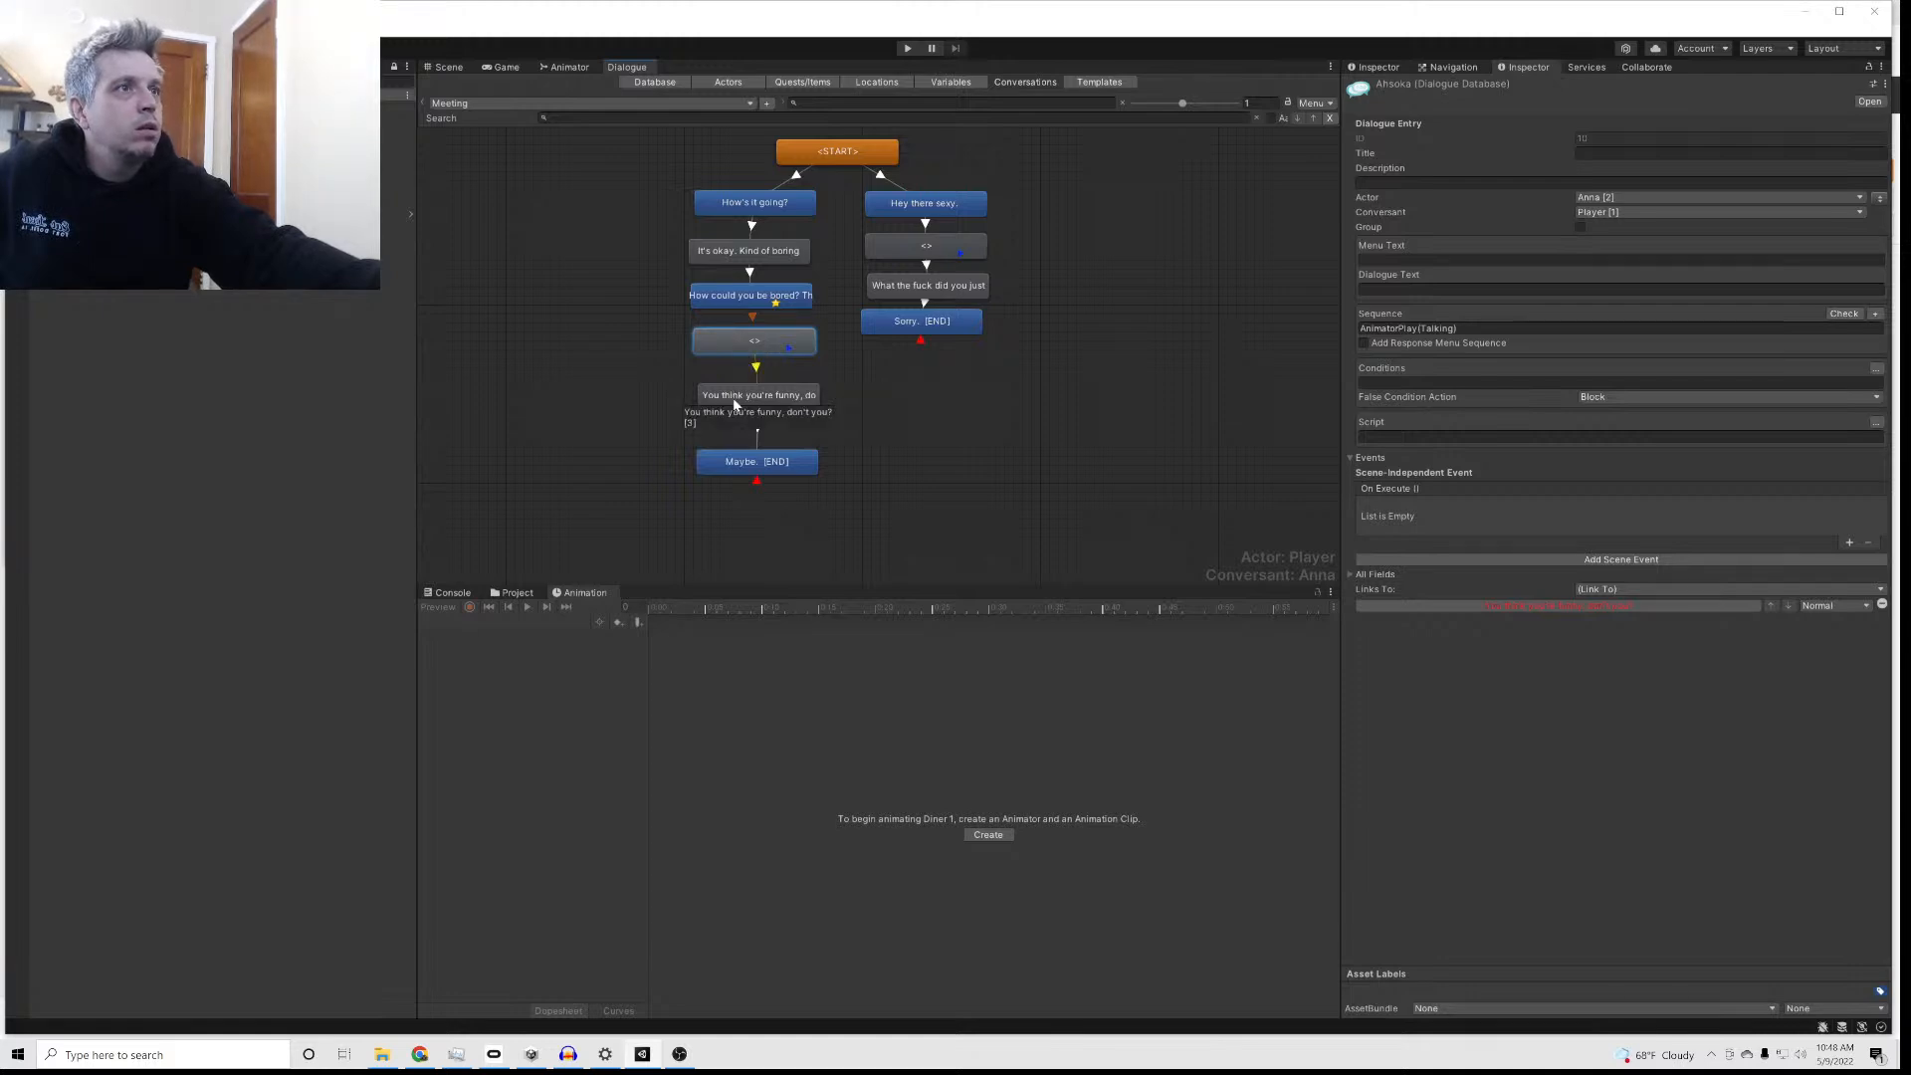
drag(754, 401, 749, 387)
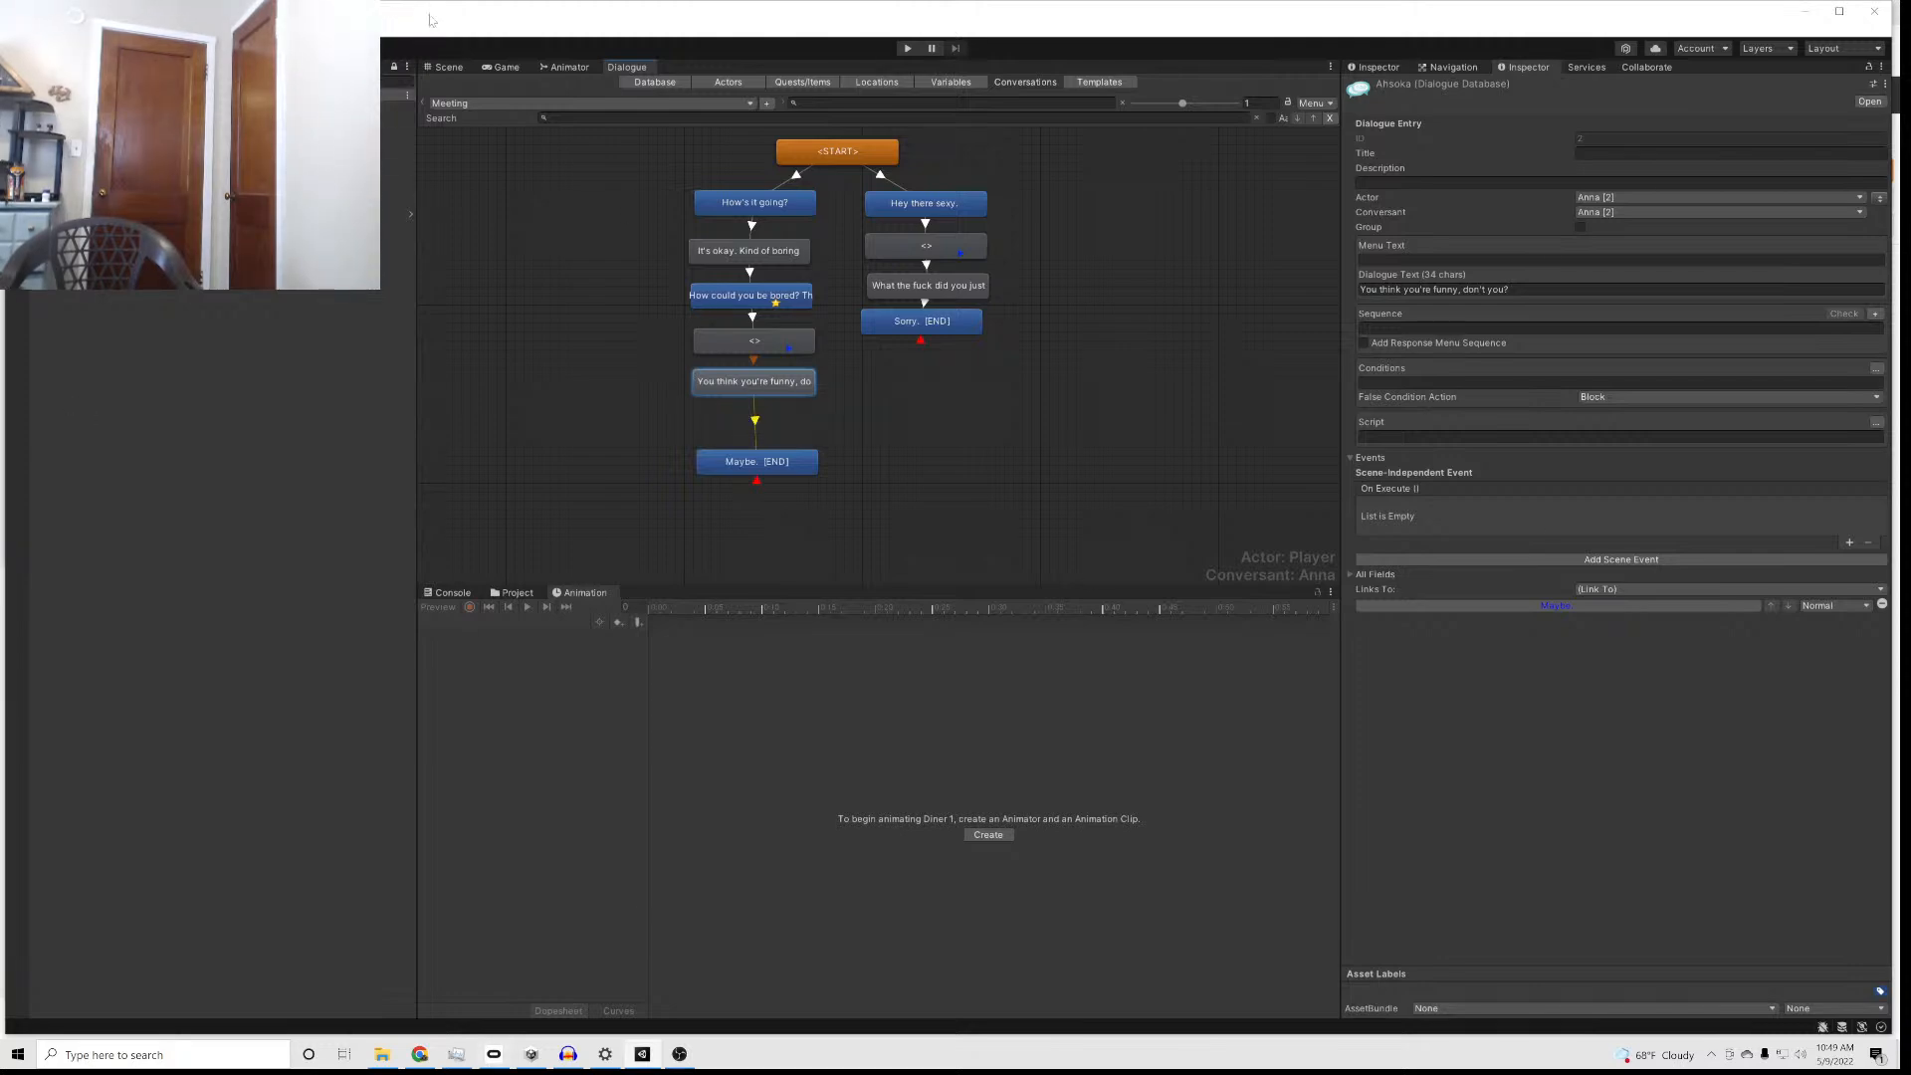
Step: Run the diner scene in play mode to test Anna's Talking animation in the conversation, and stop it
click(906, 48)
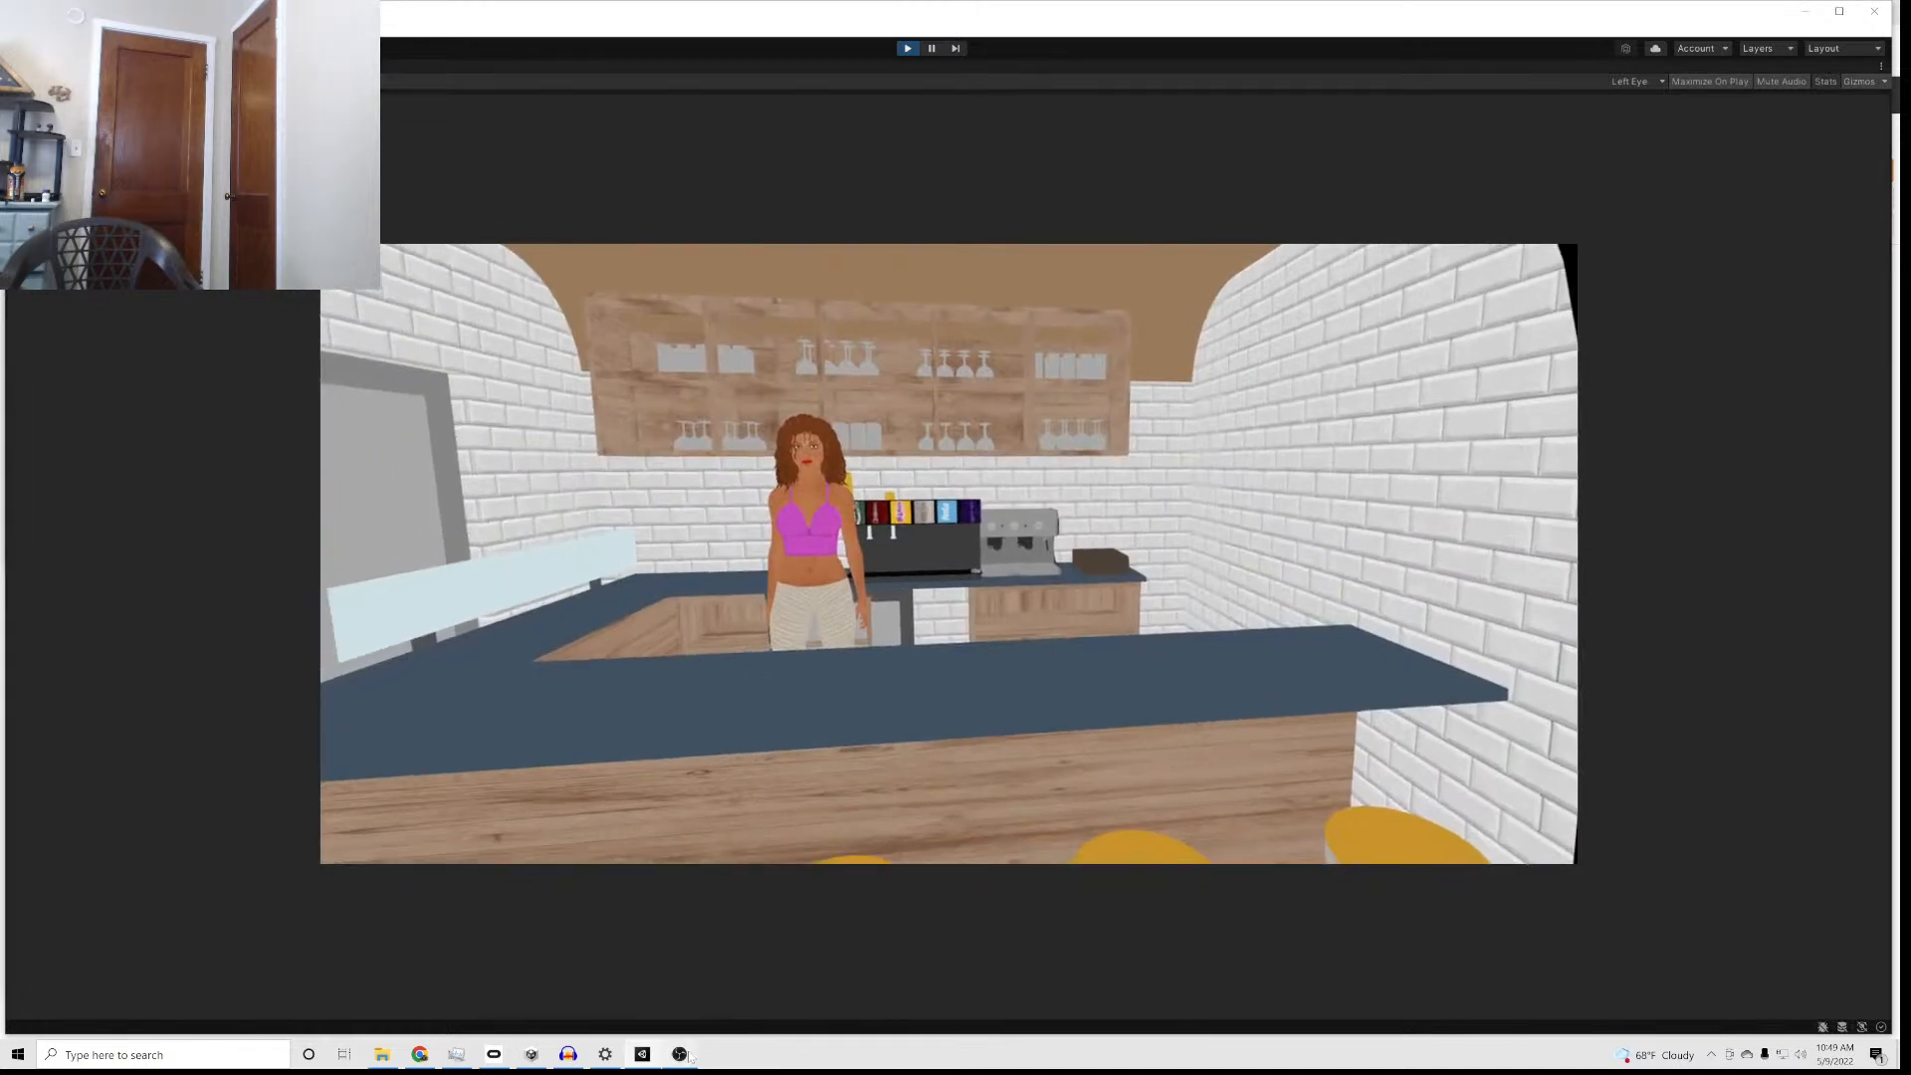
mouse_move(684, 1055)
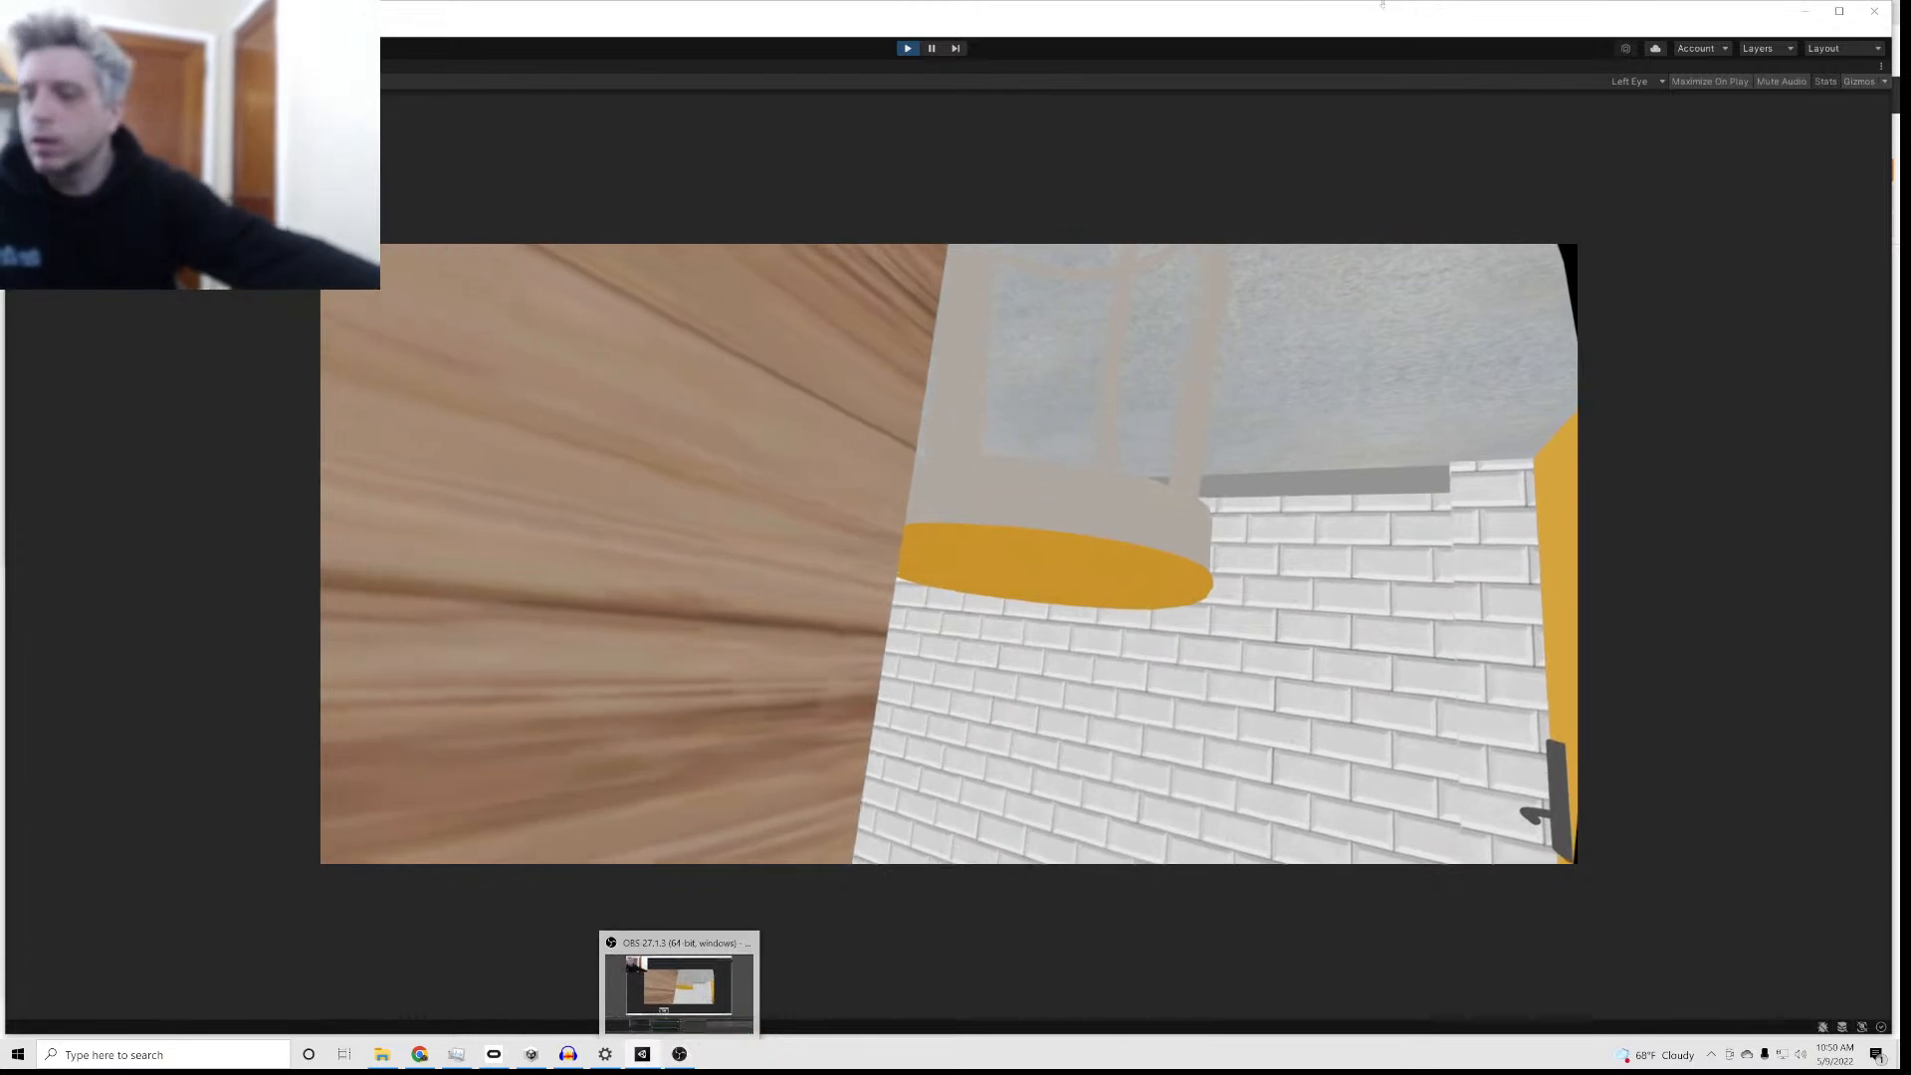
click(906, 48)
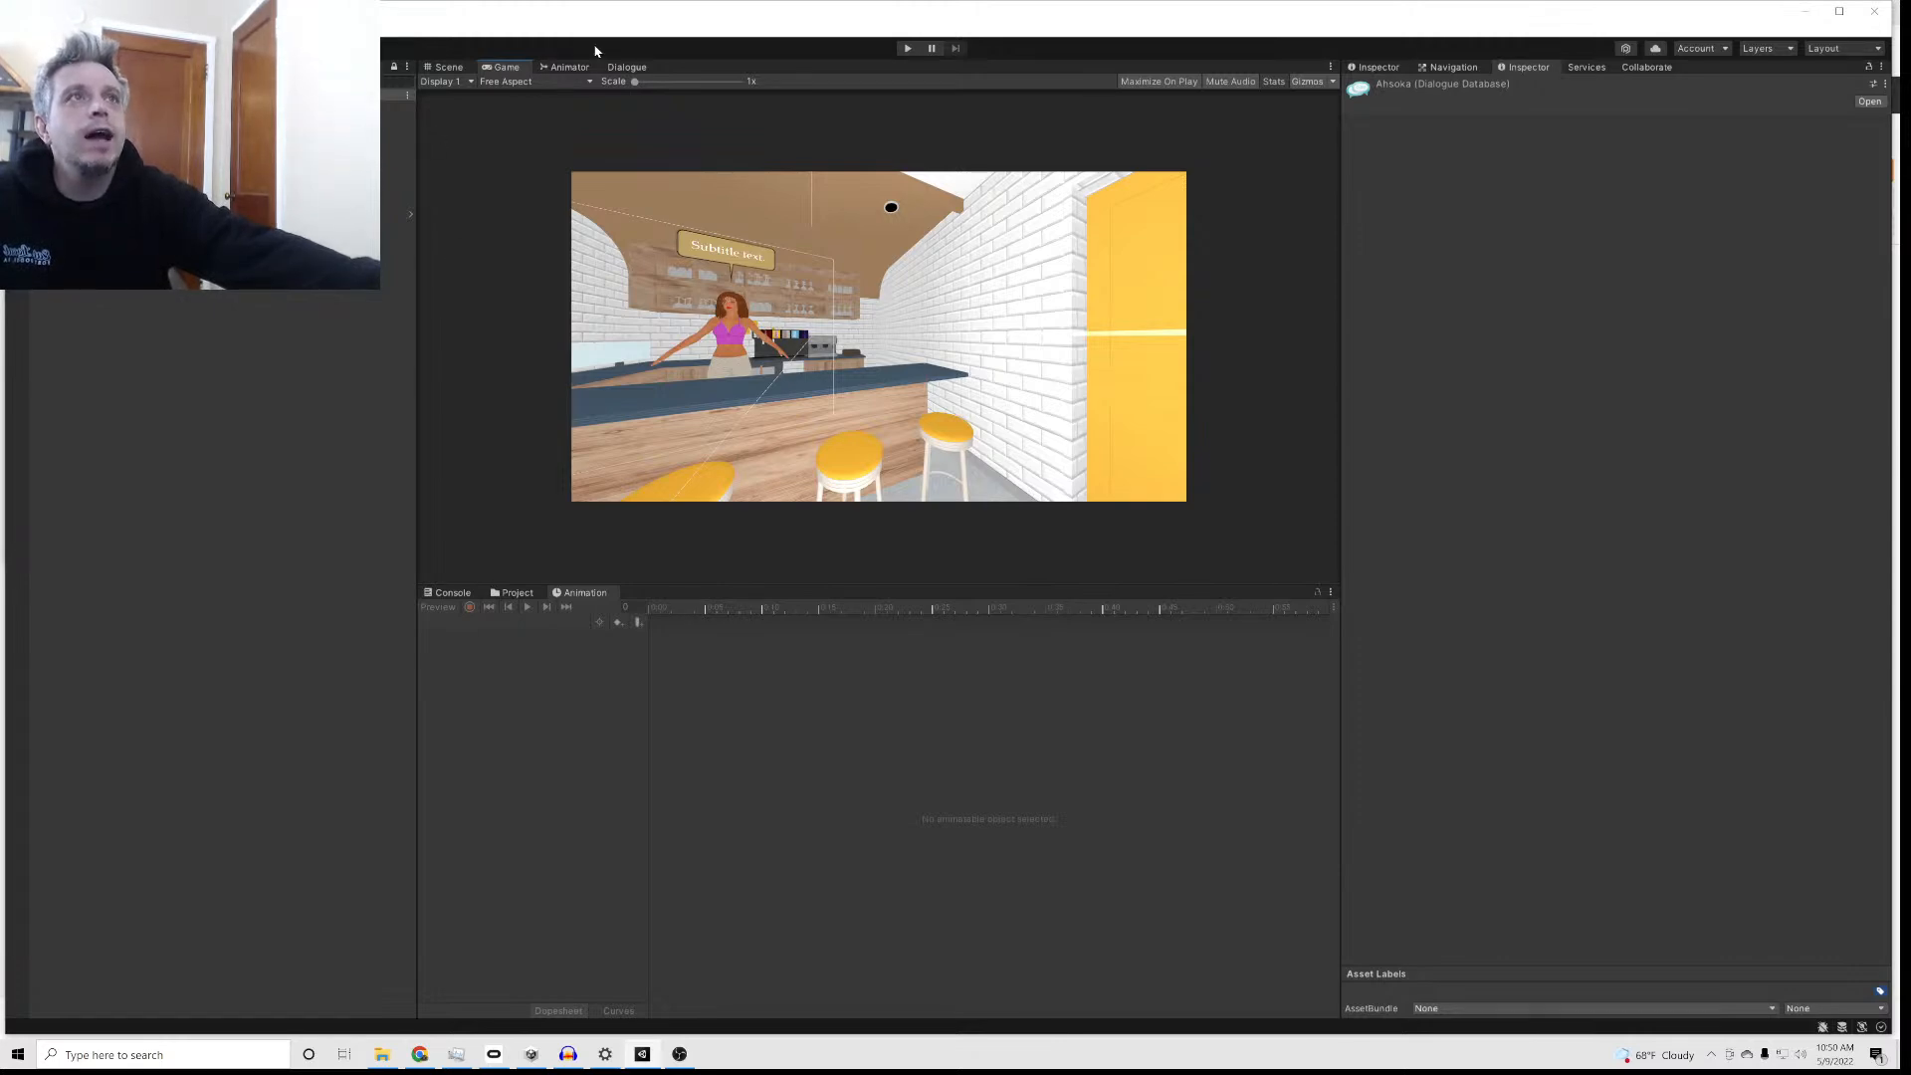
Step: Review the dialogue database variables, including Happy, and open the Animator state graph
click(621, 66)
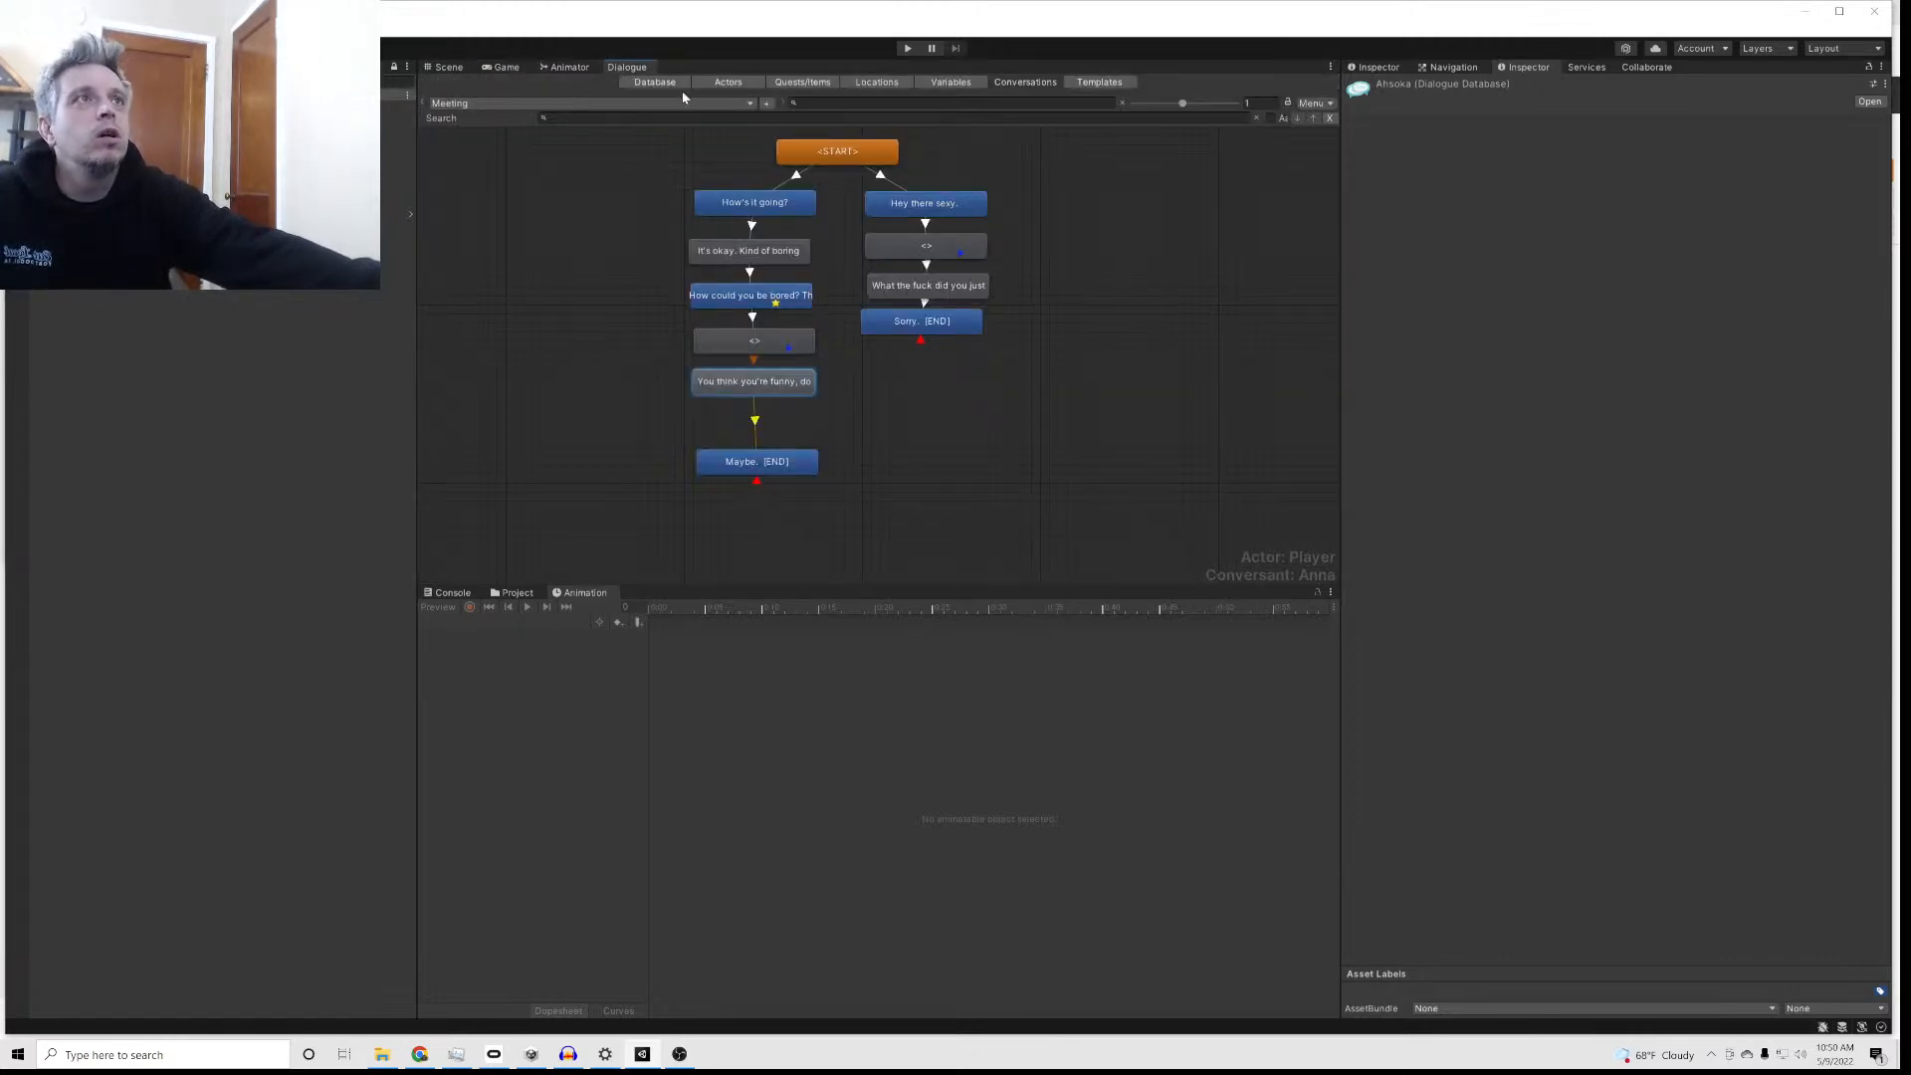
click(924, 86)
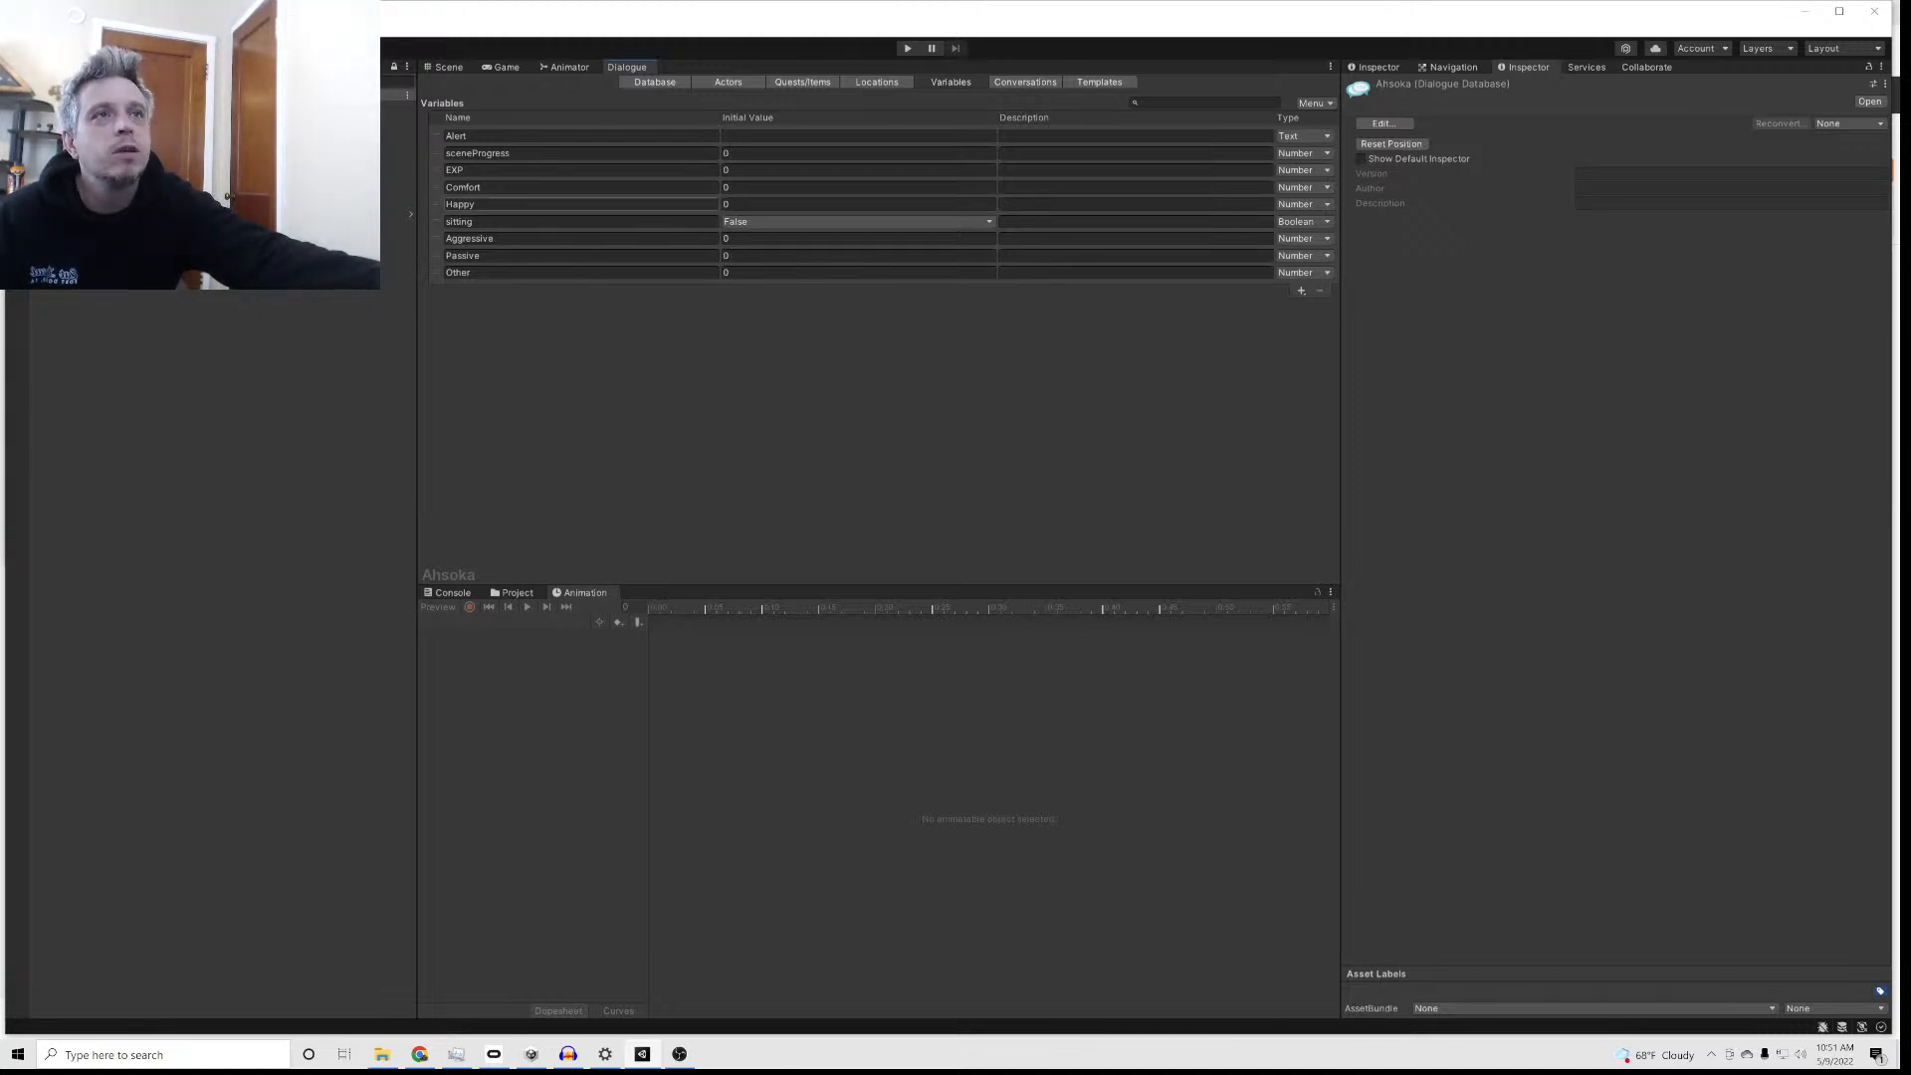
click(513, 206)
click(512, 210)
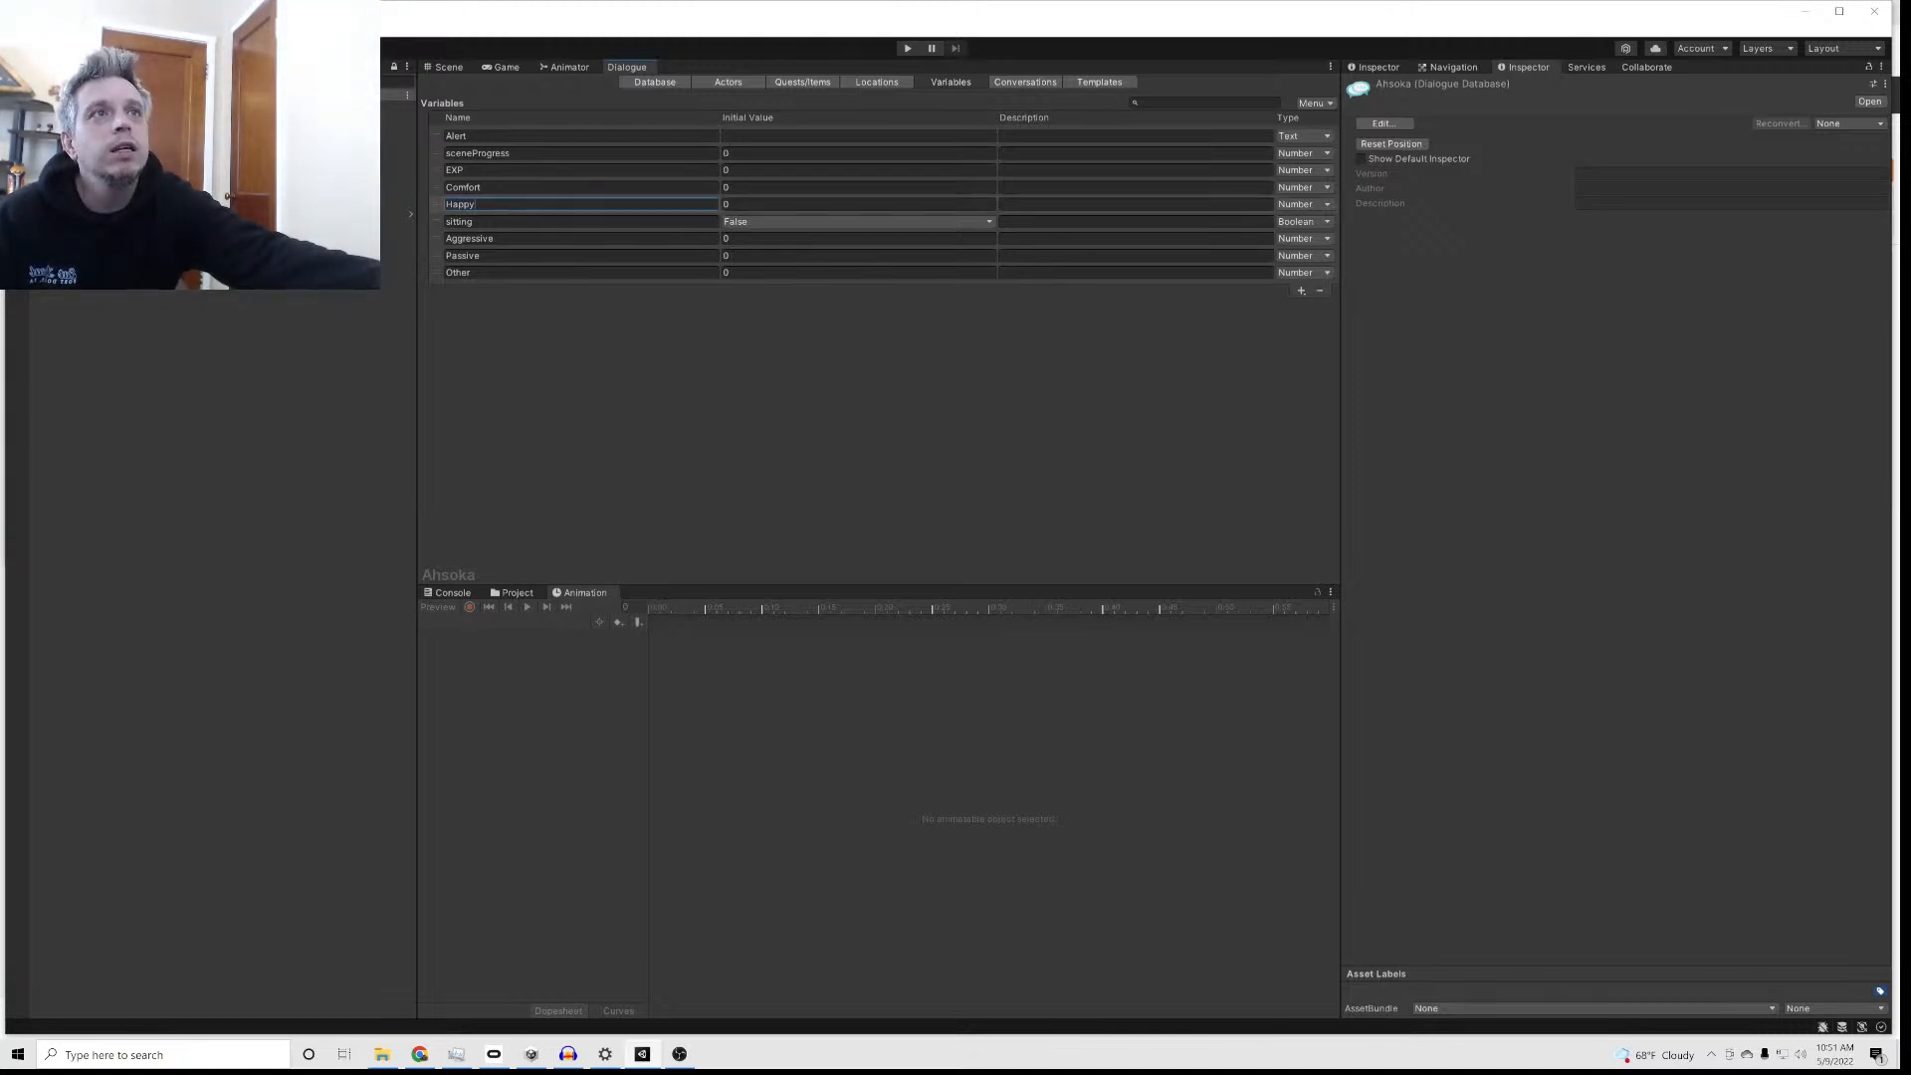
click(564, 68)
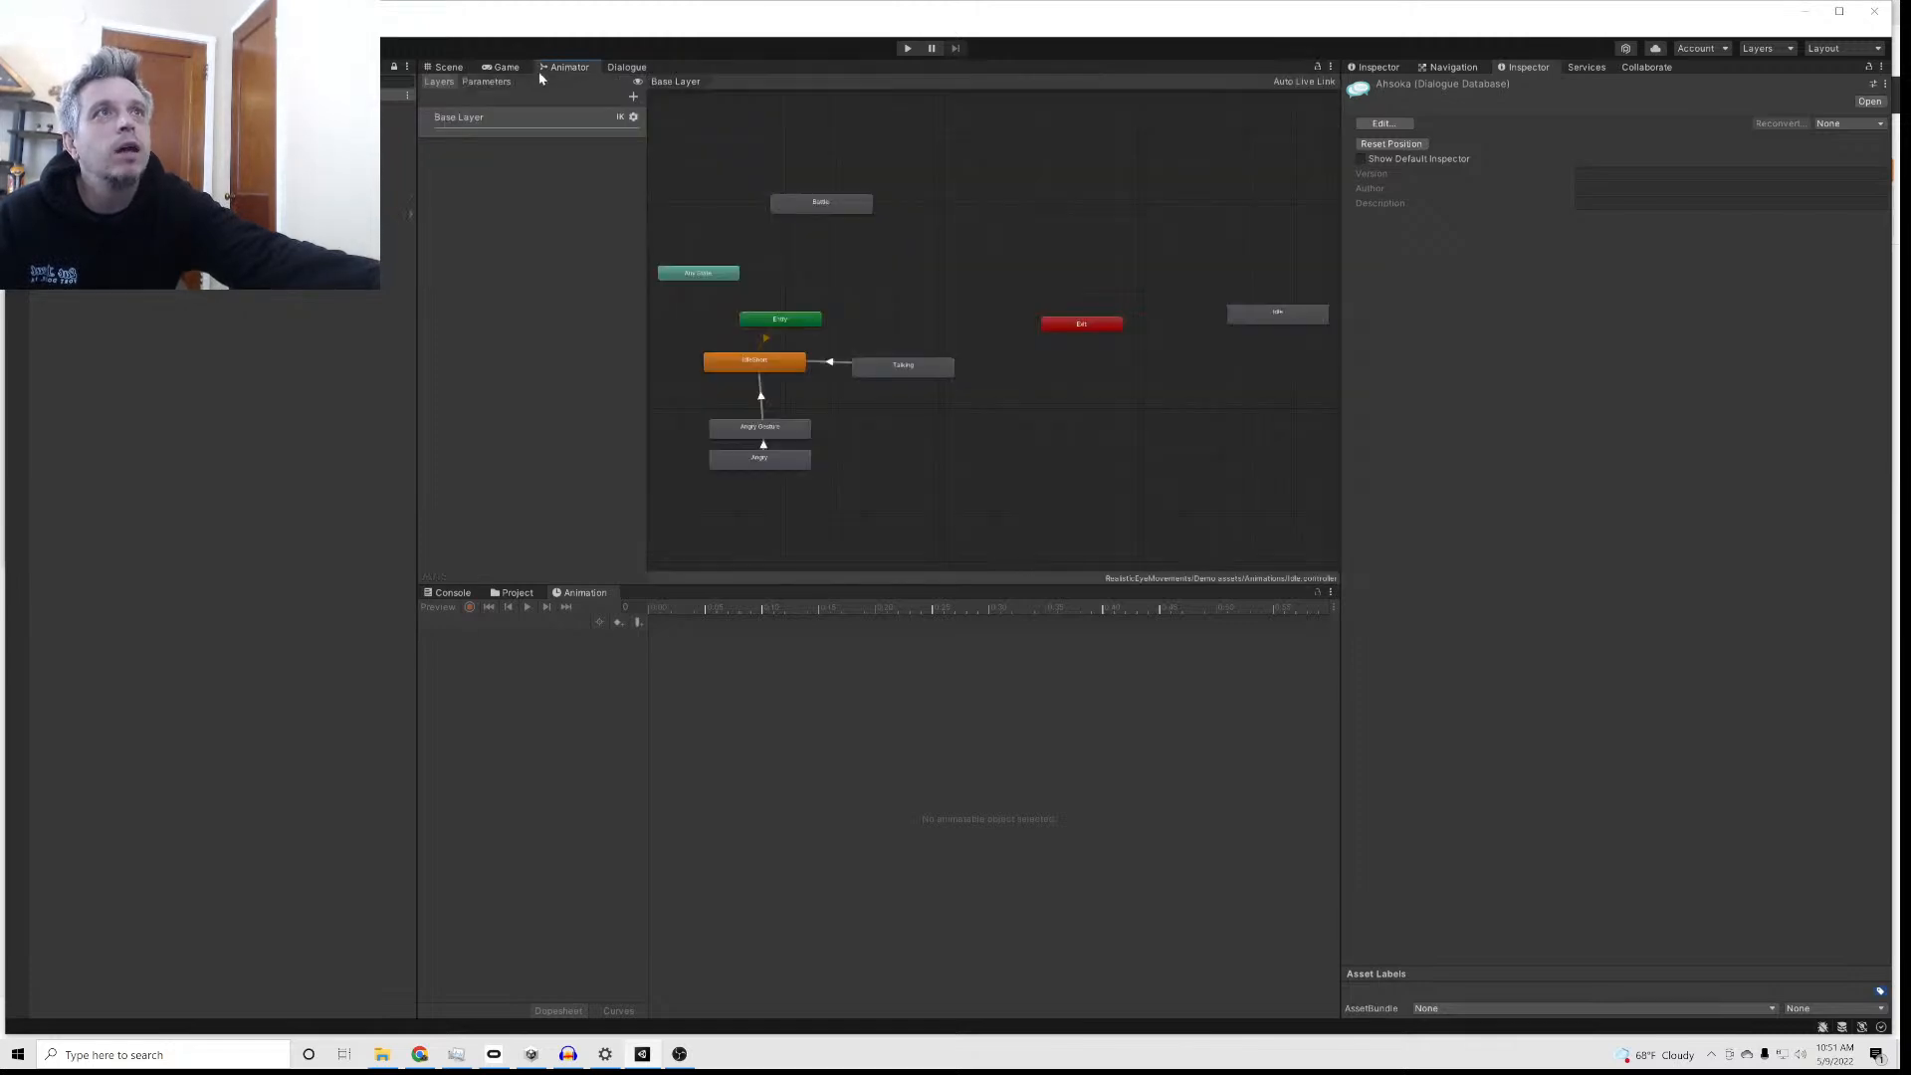
Step: Recheck the empty and "You think you're funny" entries in the Meeting conversation, and move the "Maybe." node closer below them
click(619, 68)
click(1021, 83)
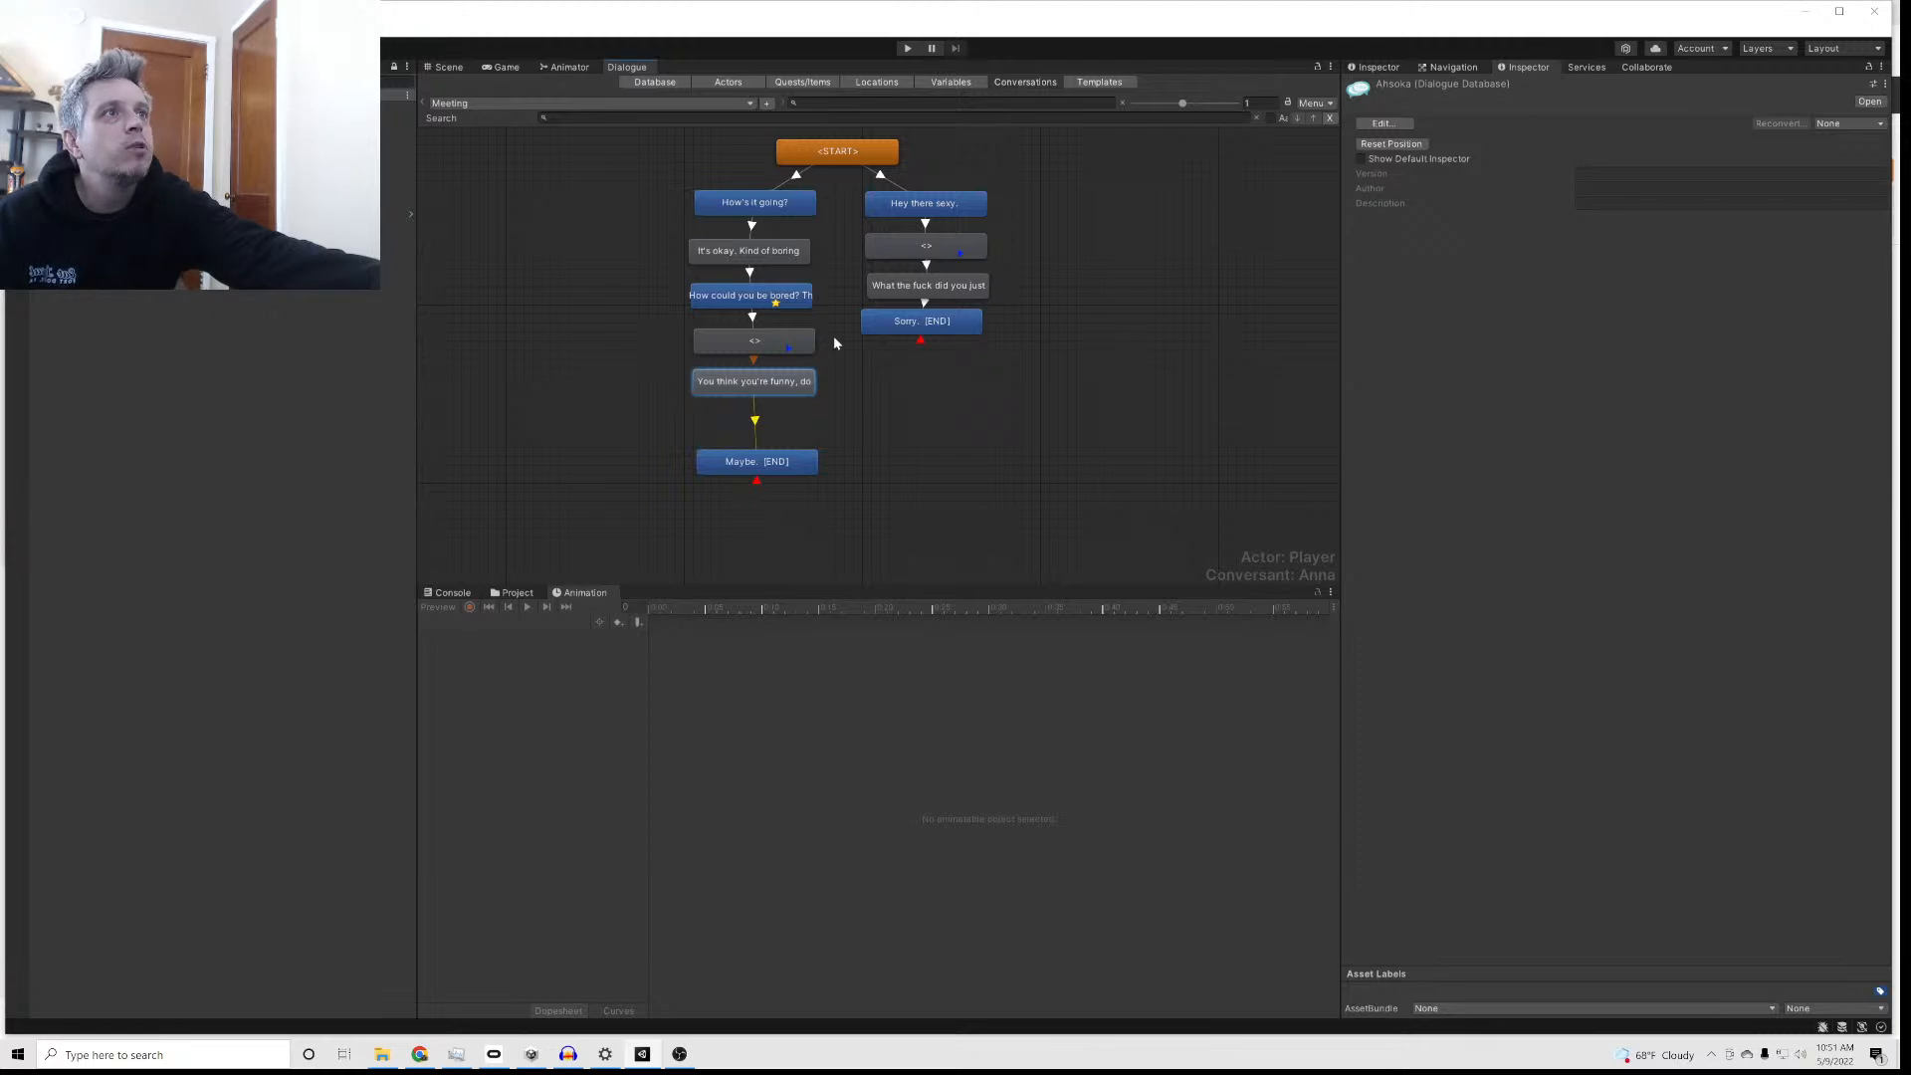
click(726, 386)
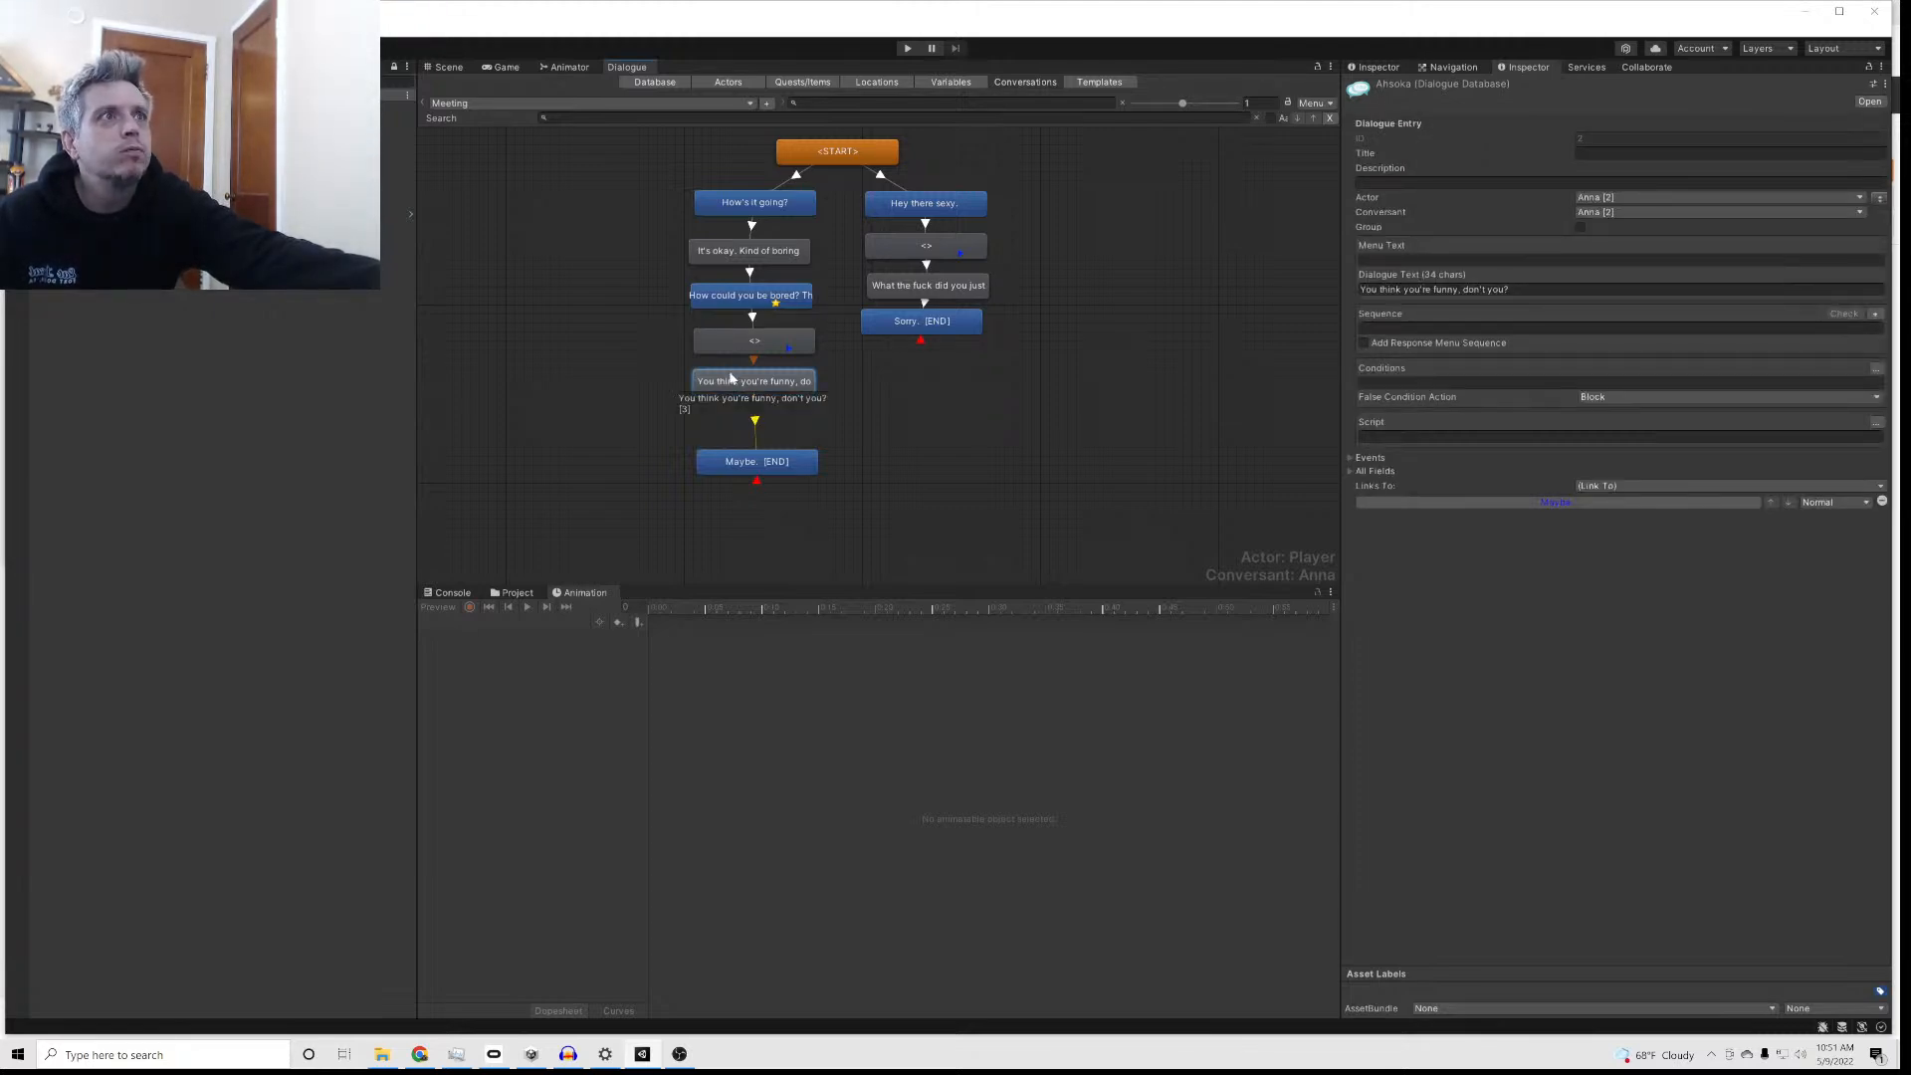
click(725, 346)
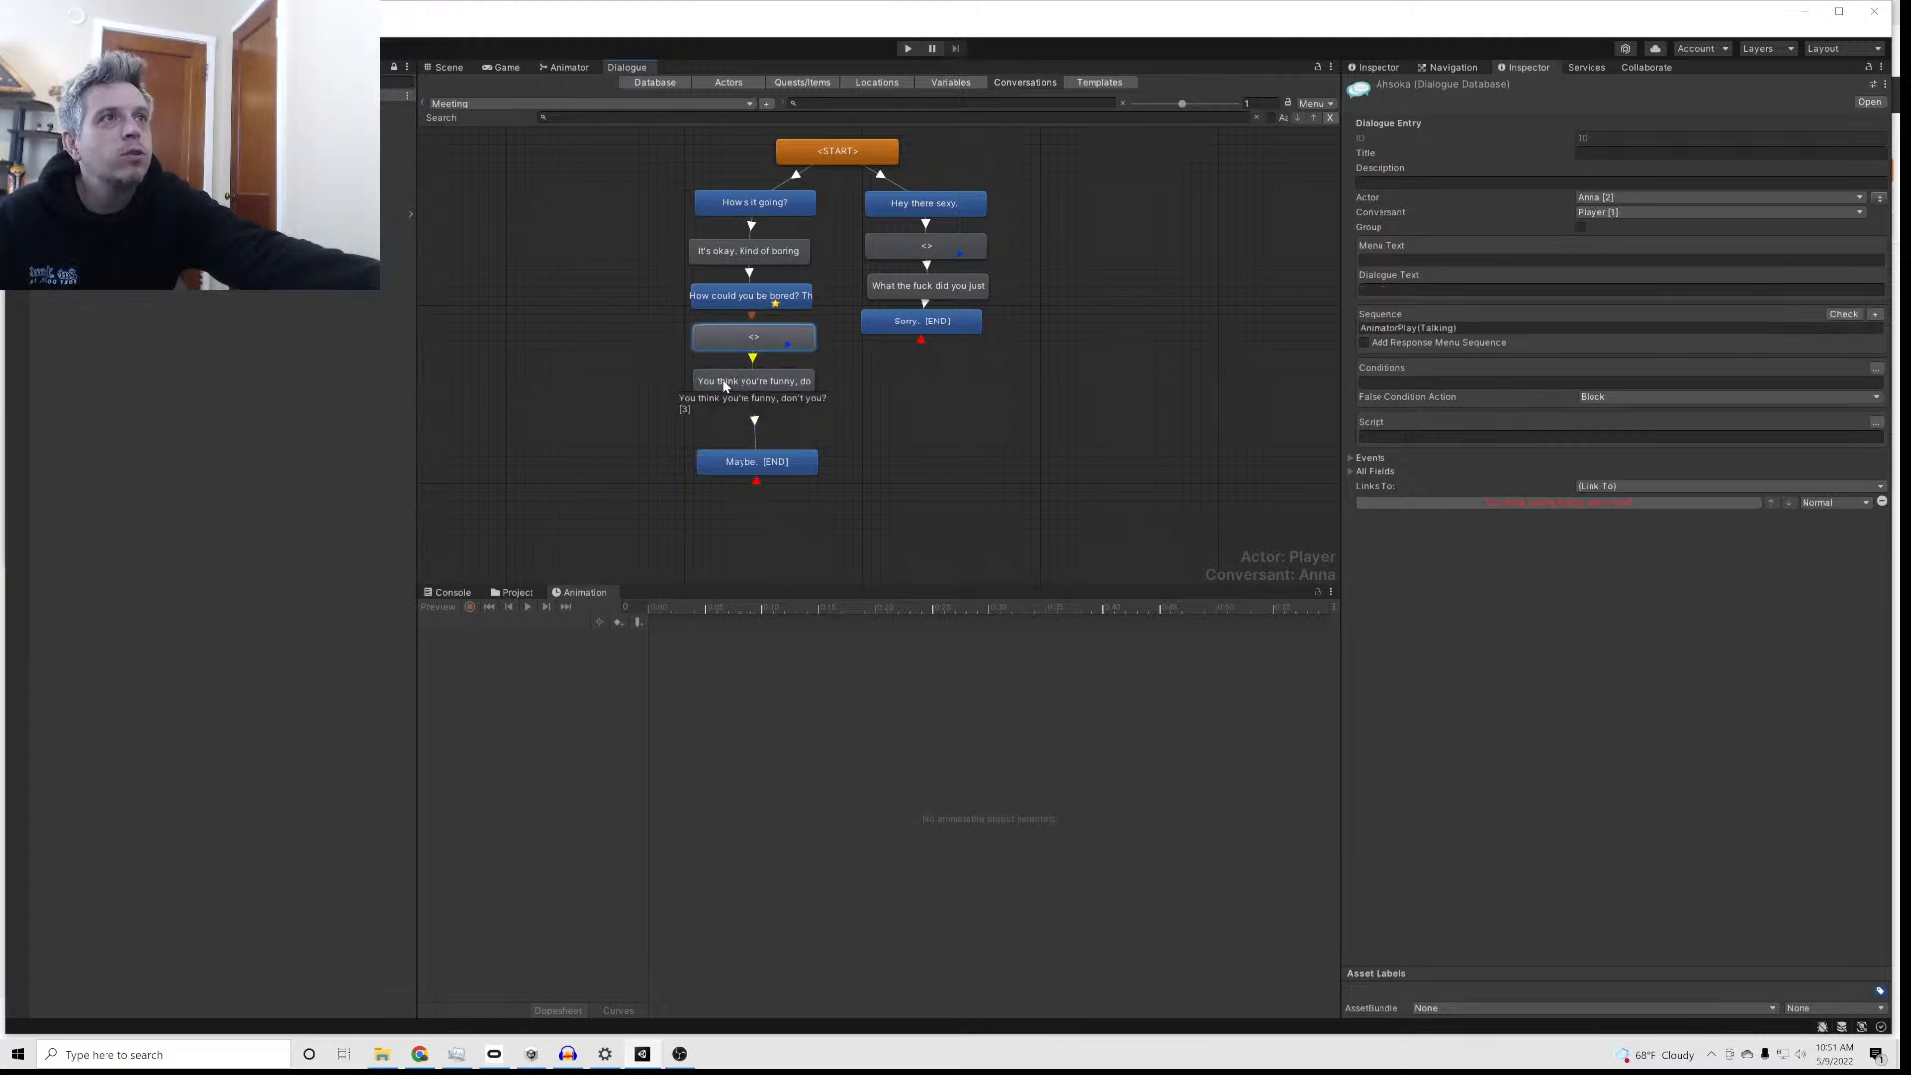
click(724, 384)
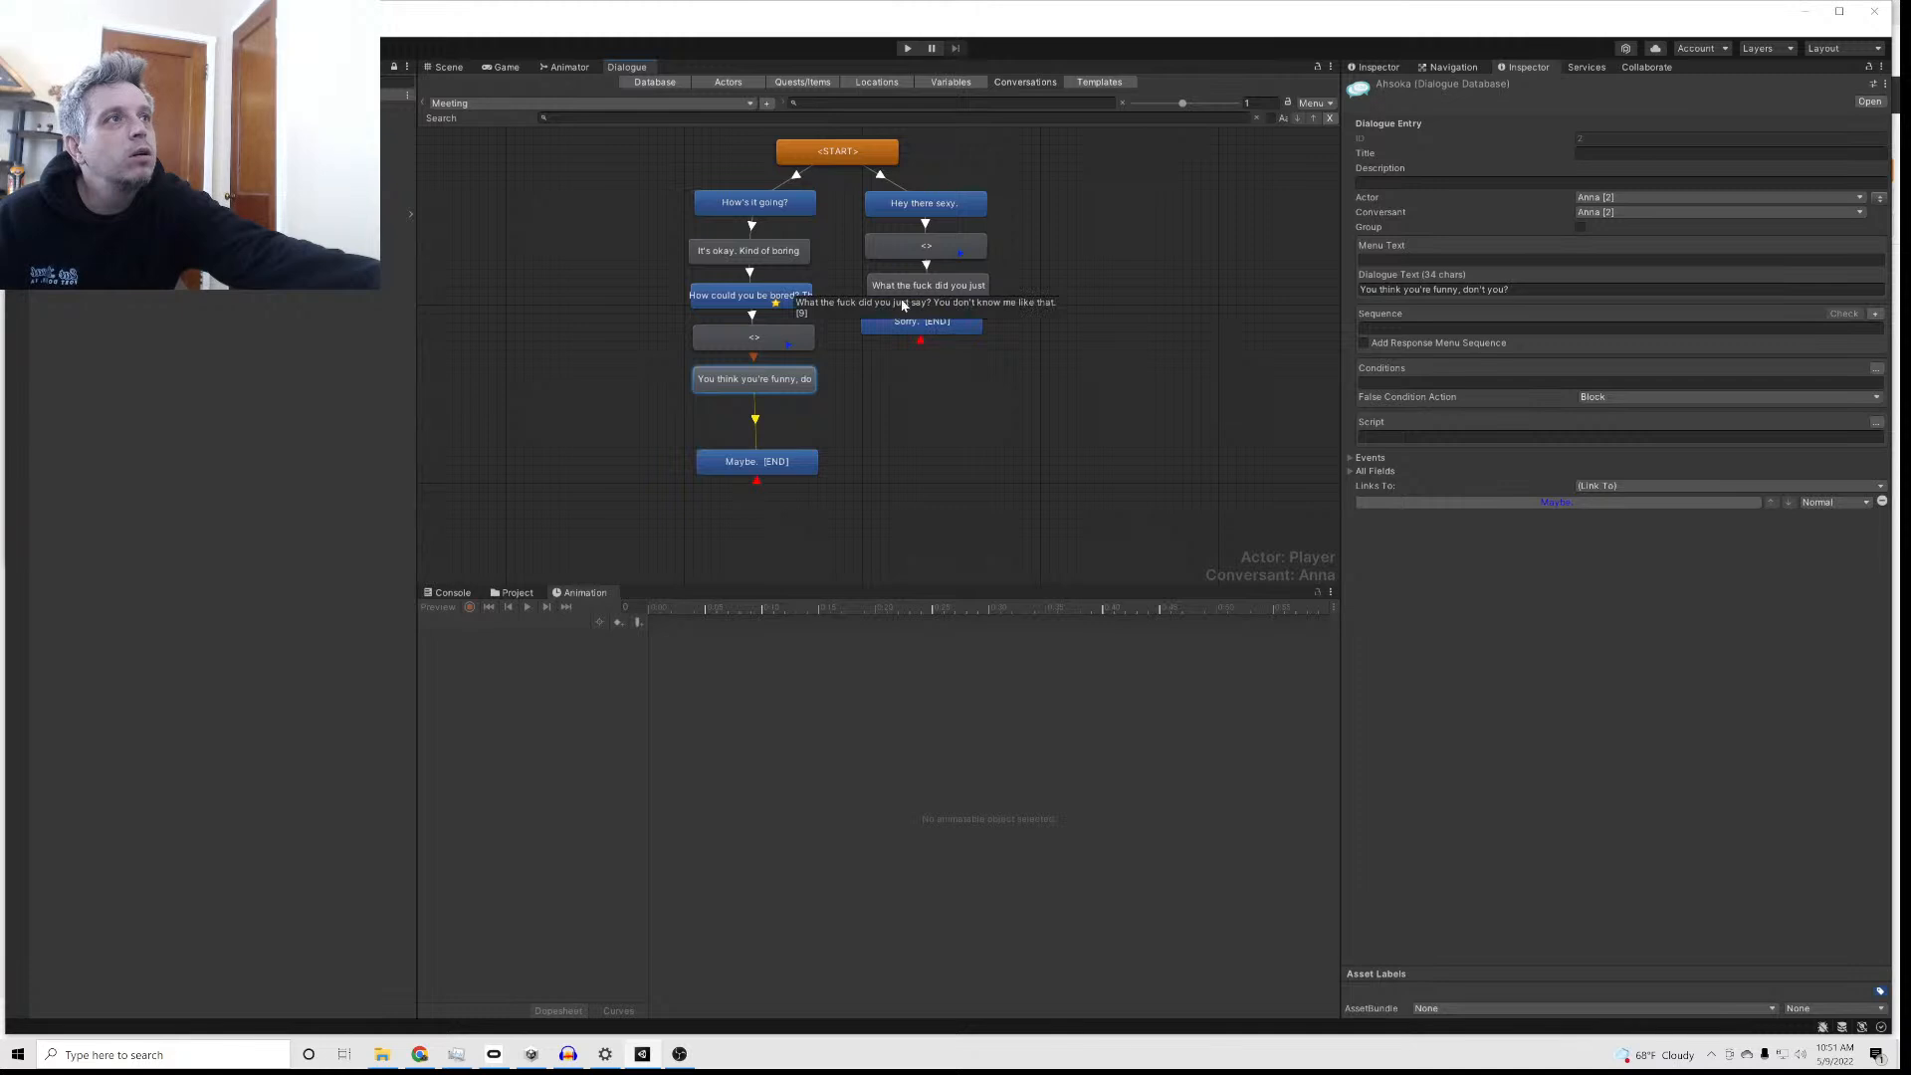
drag(756, 472, 752, 431)
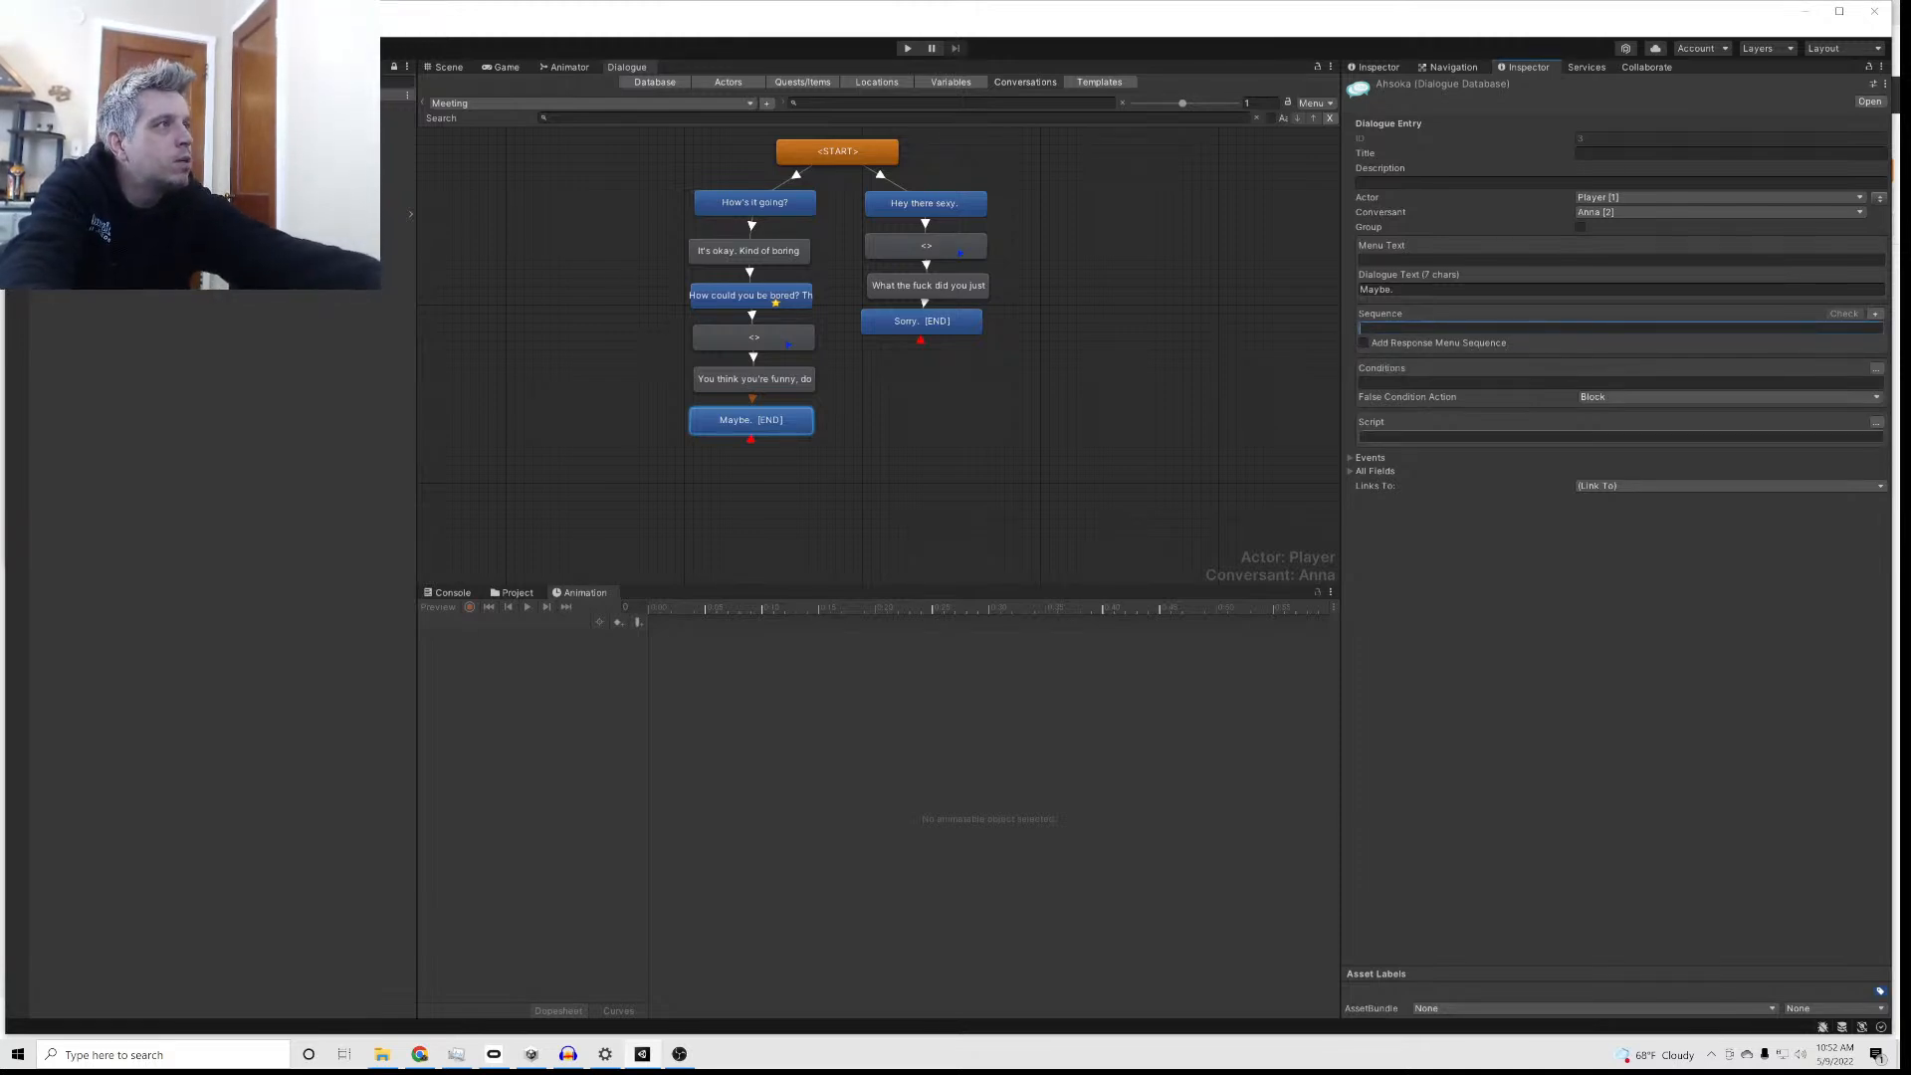
Step: Give the "Maybe." entry a script that adds 1 to the Happy variable, and apply it
click(1875, 422)
click(1371, 438)
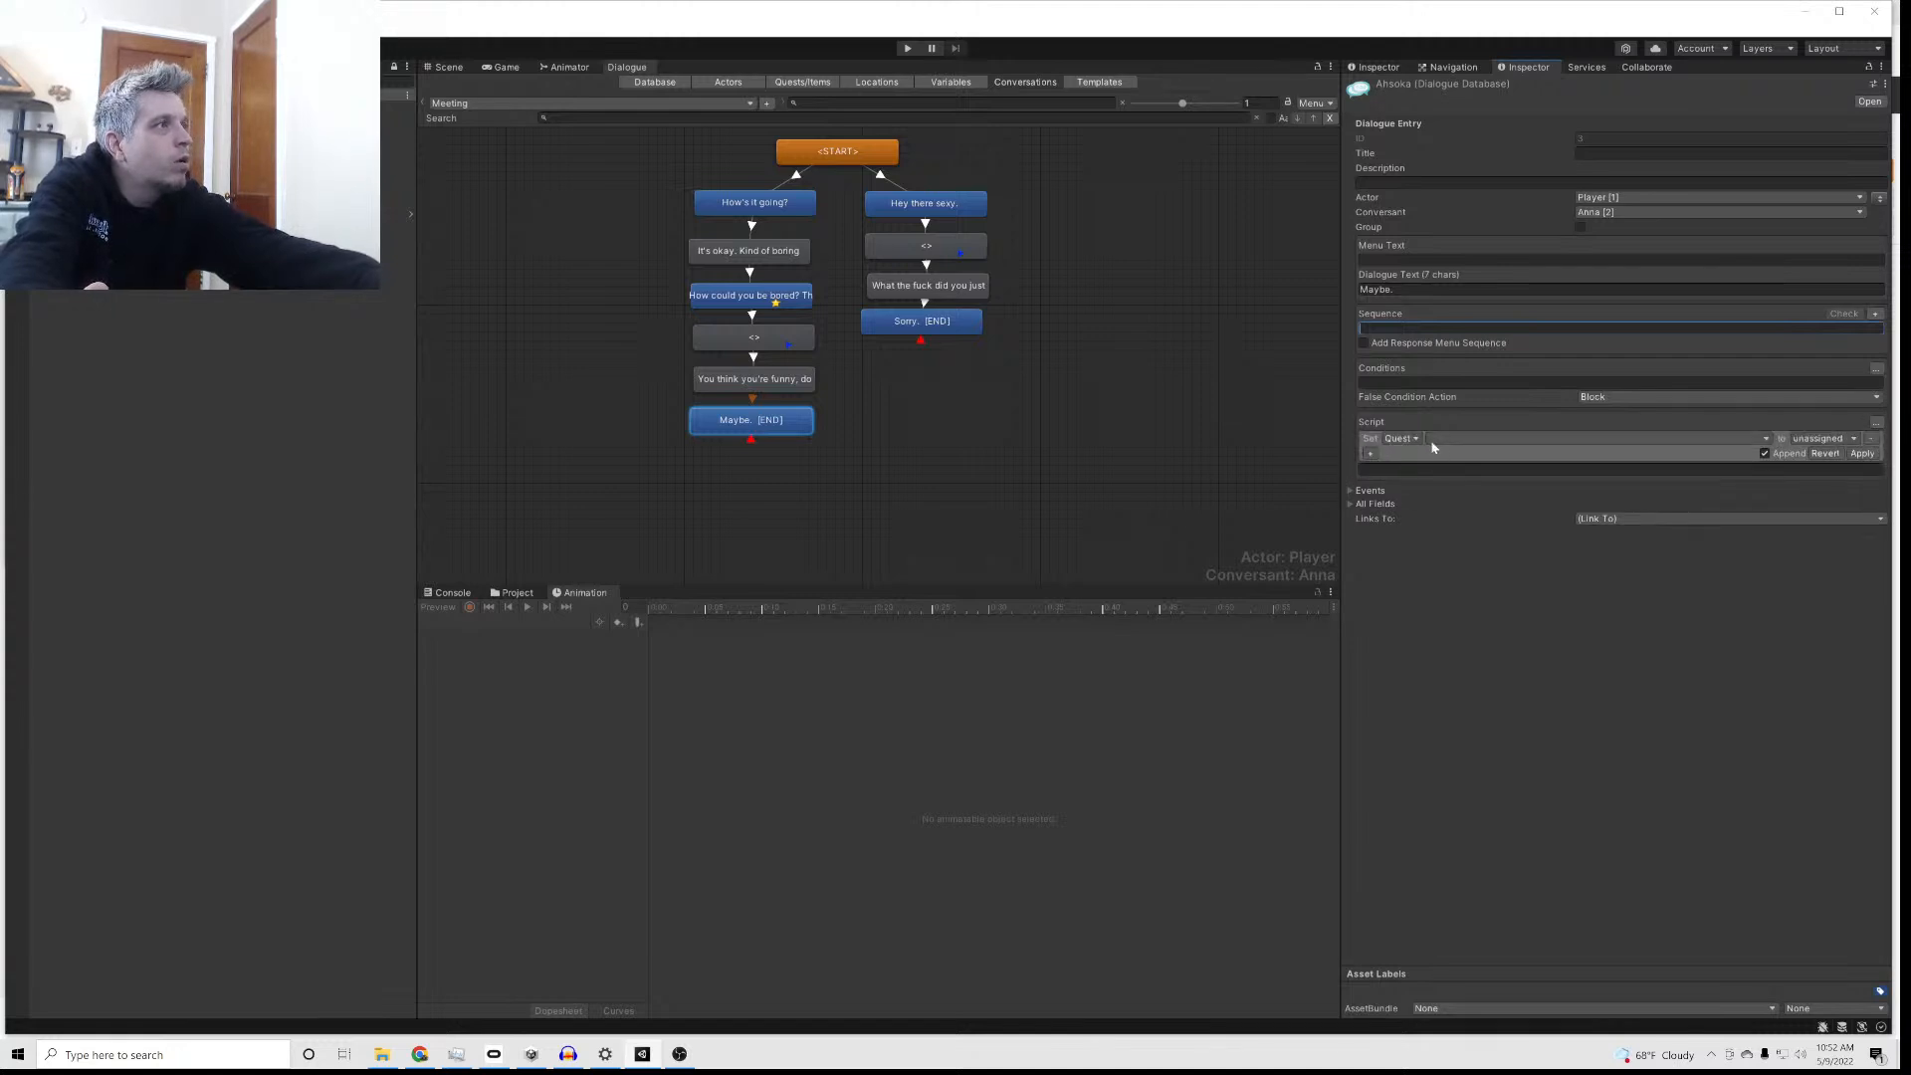
click(1403, 441)
click(1433, 482)
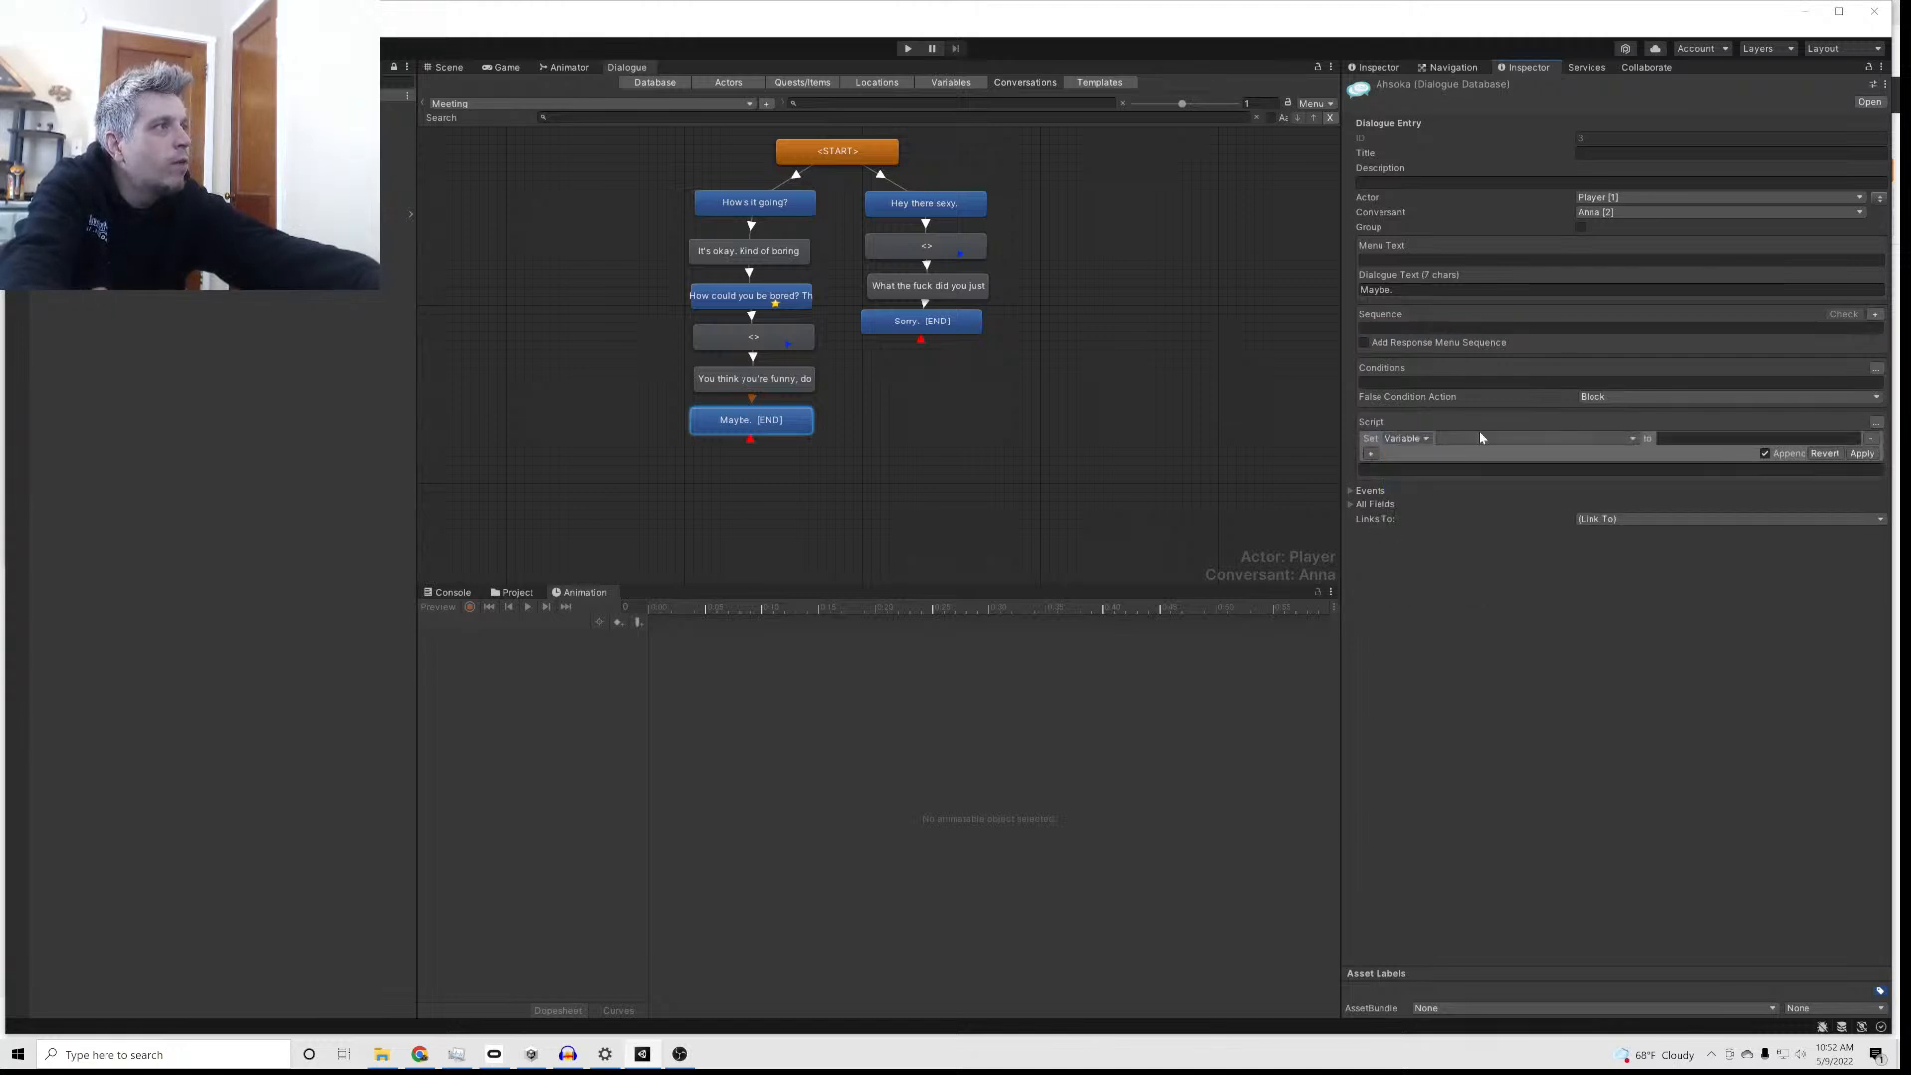
click(1479, 438)
click(1482, 531)
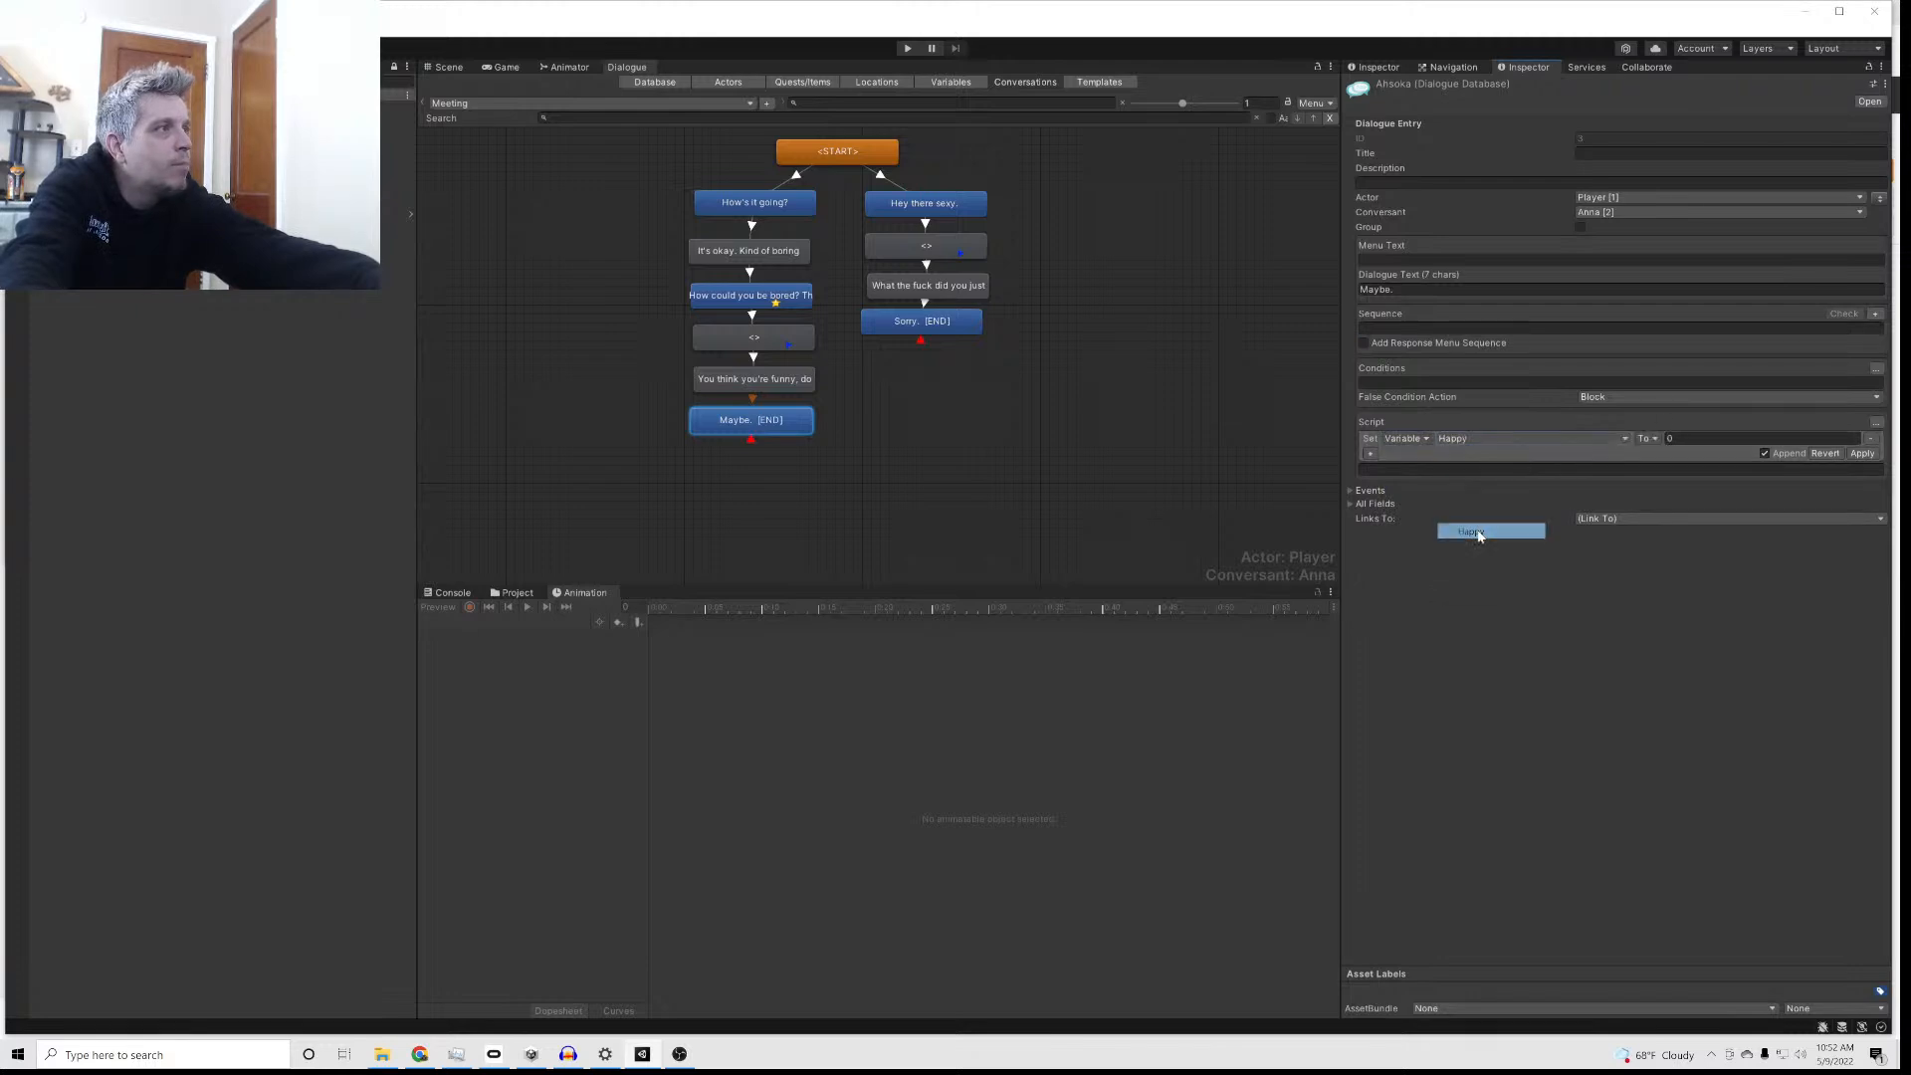
click(1647, 438)
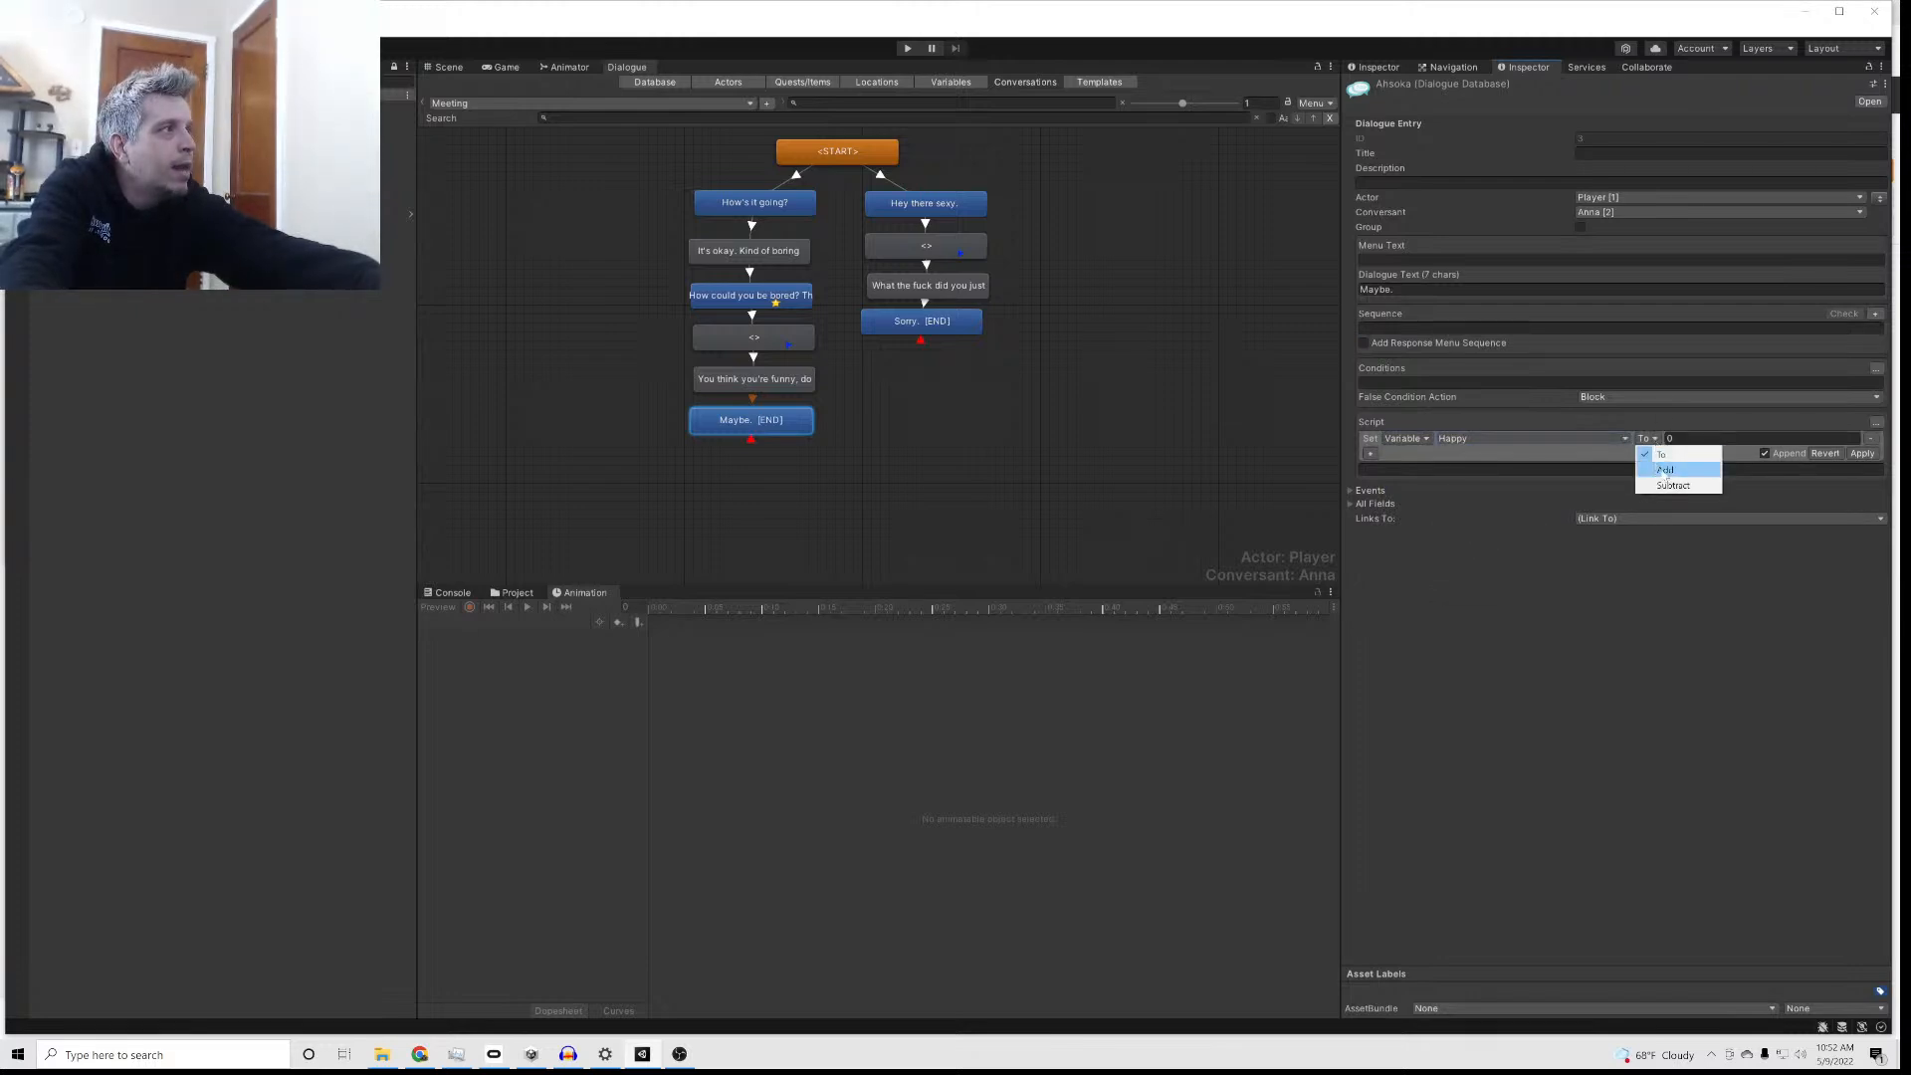
click(1678, 469)
click(1681, 439)
text(1)
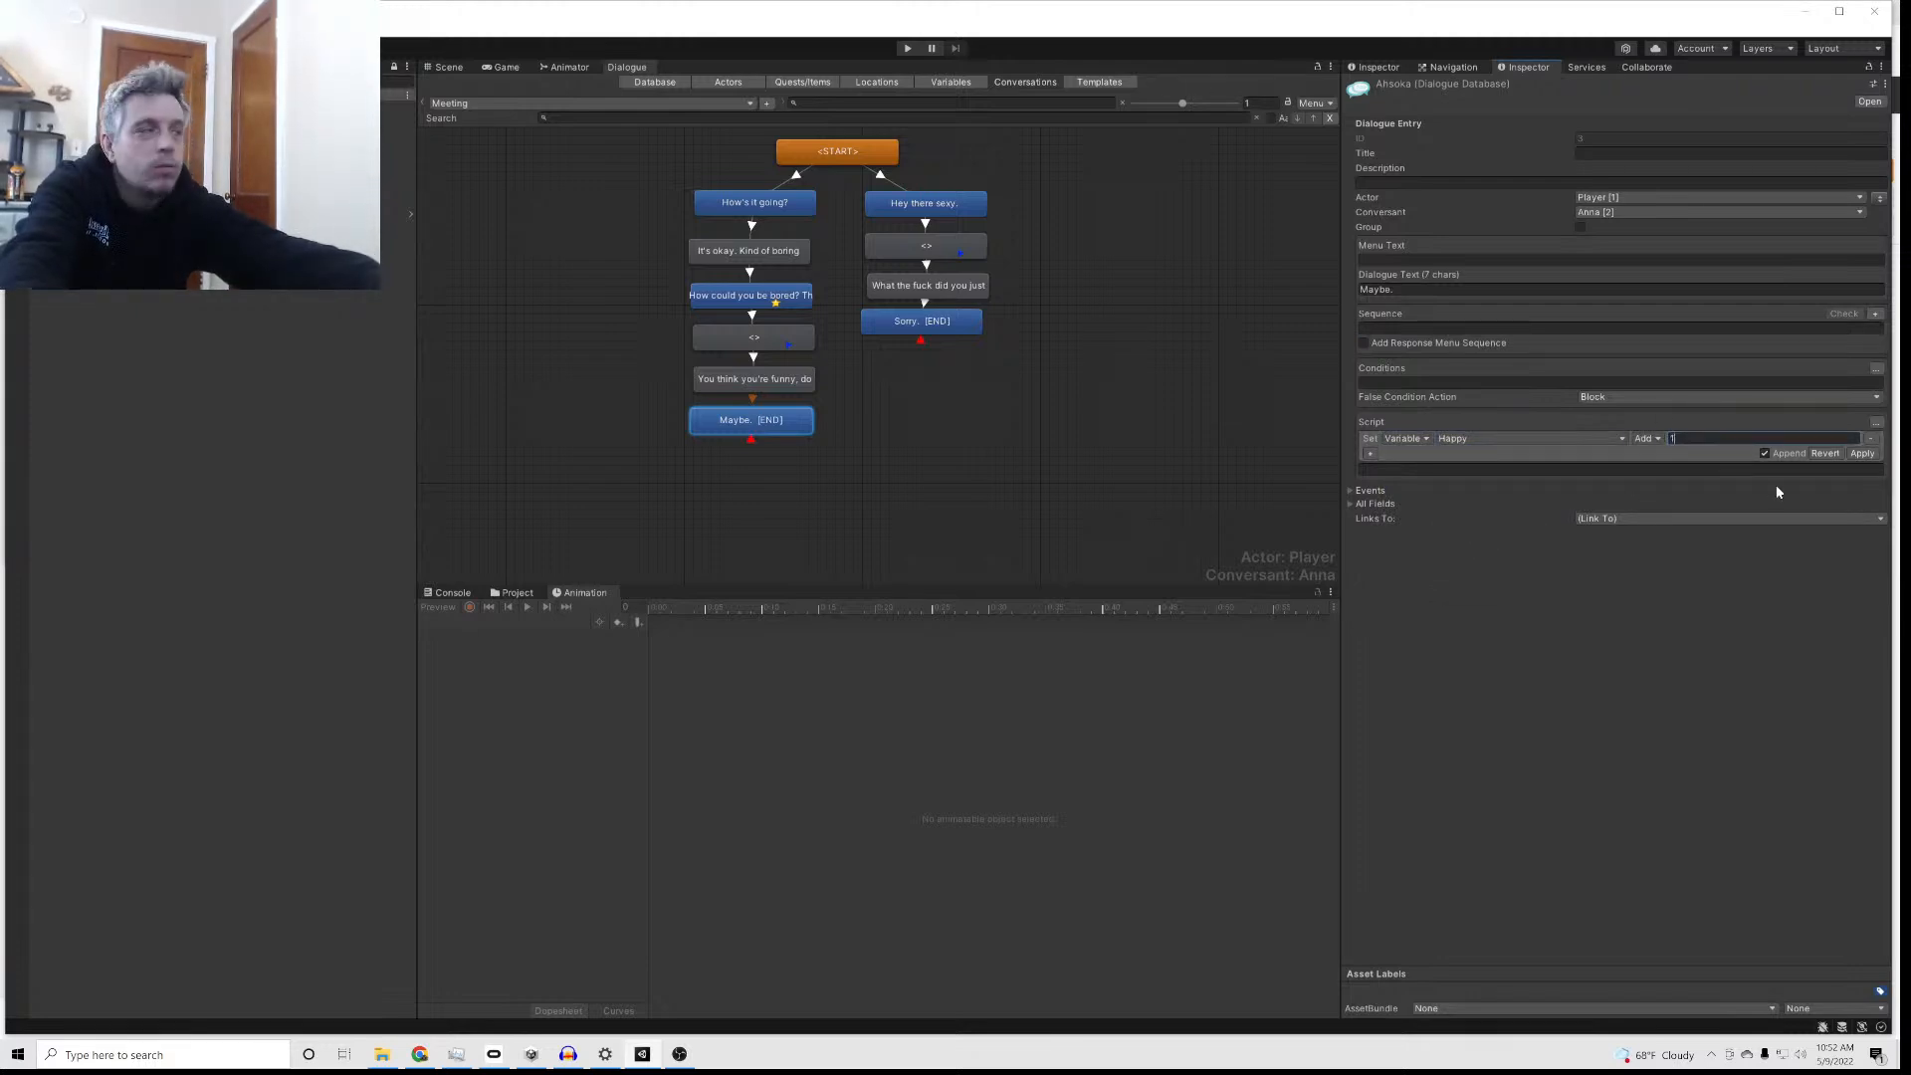
click(1860, 454)
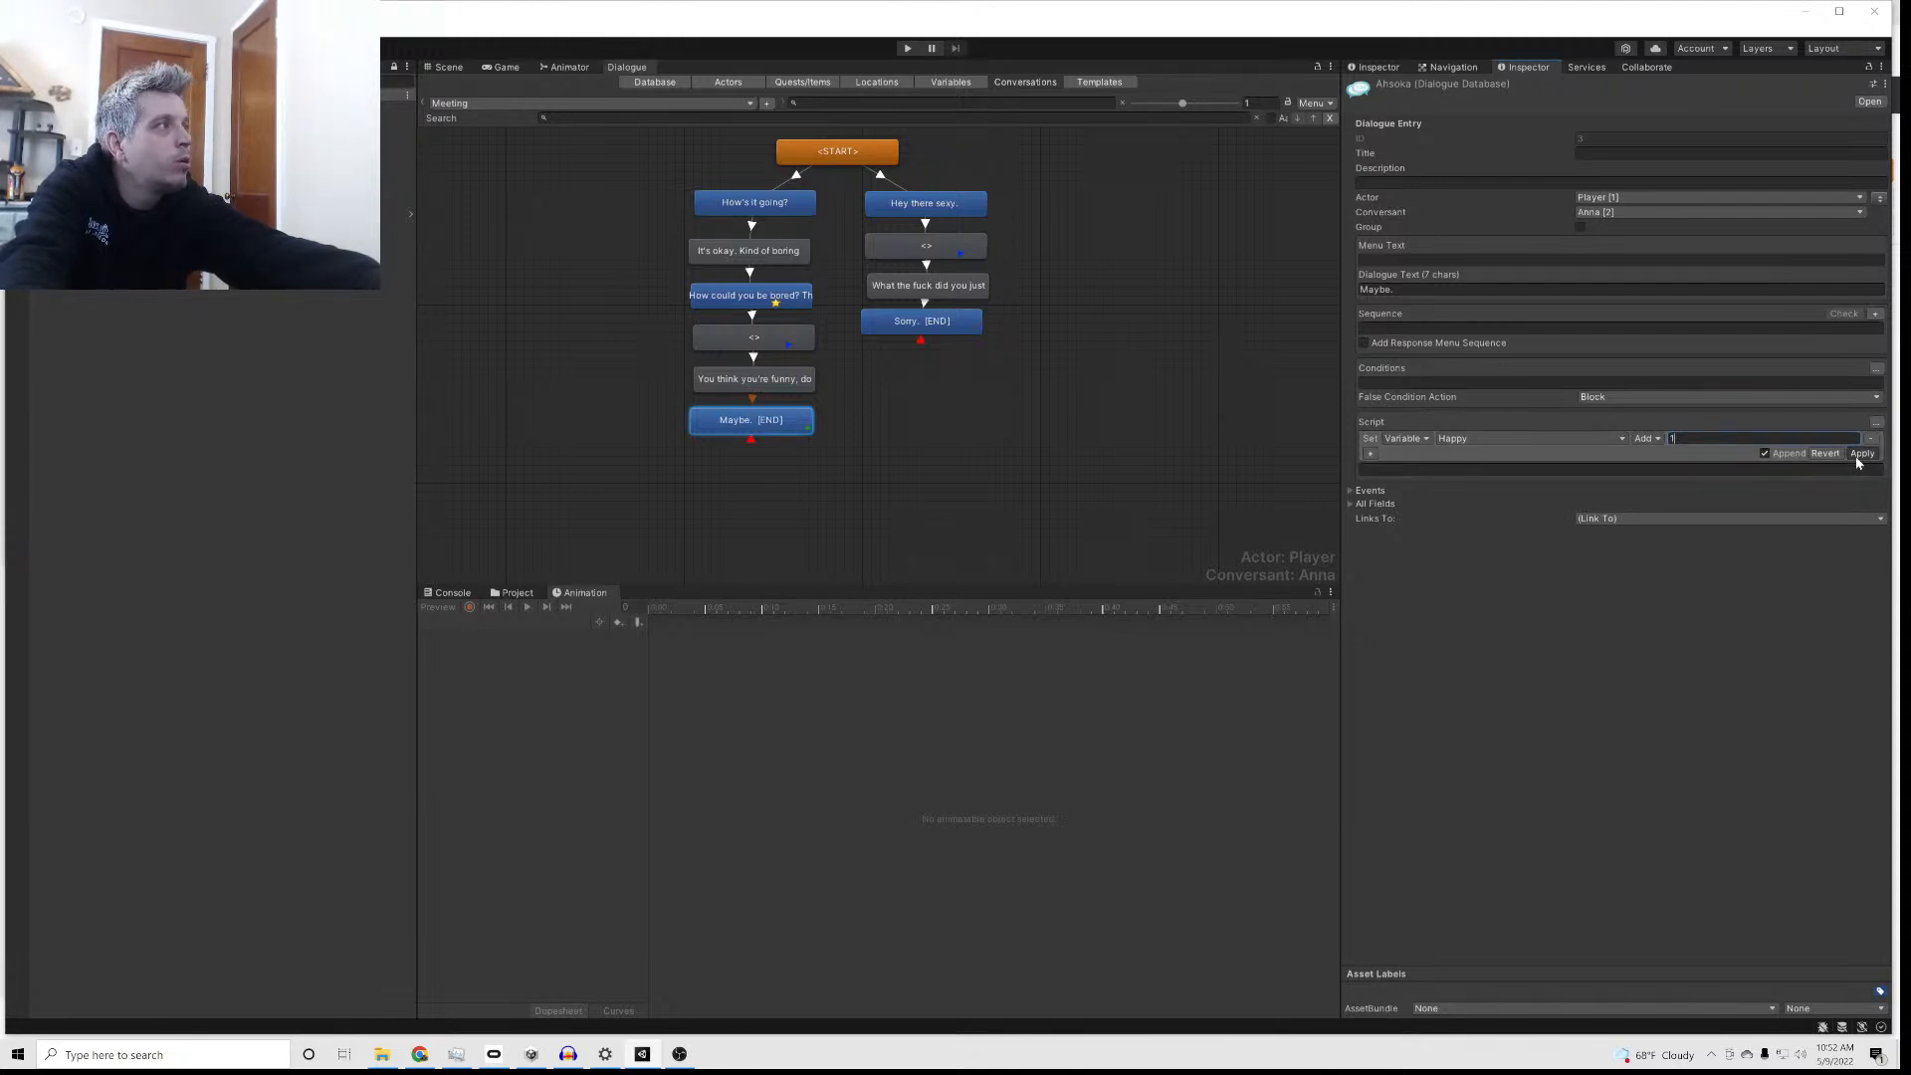
Step: Give the "Sorry." entry a script that subtracts 1 from the Happy variable, and apply it
click(916, 321)
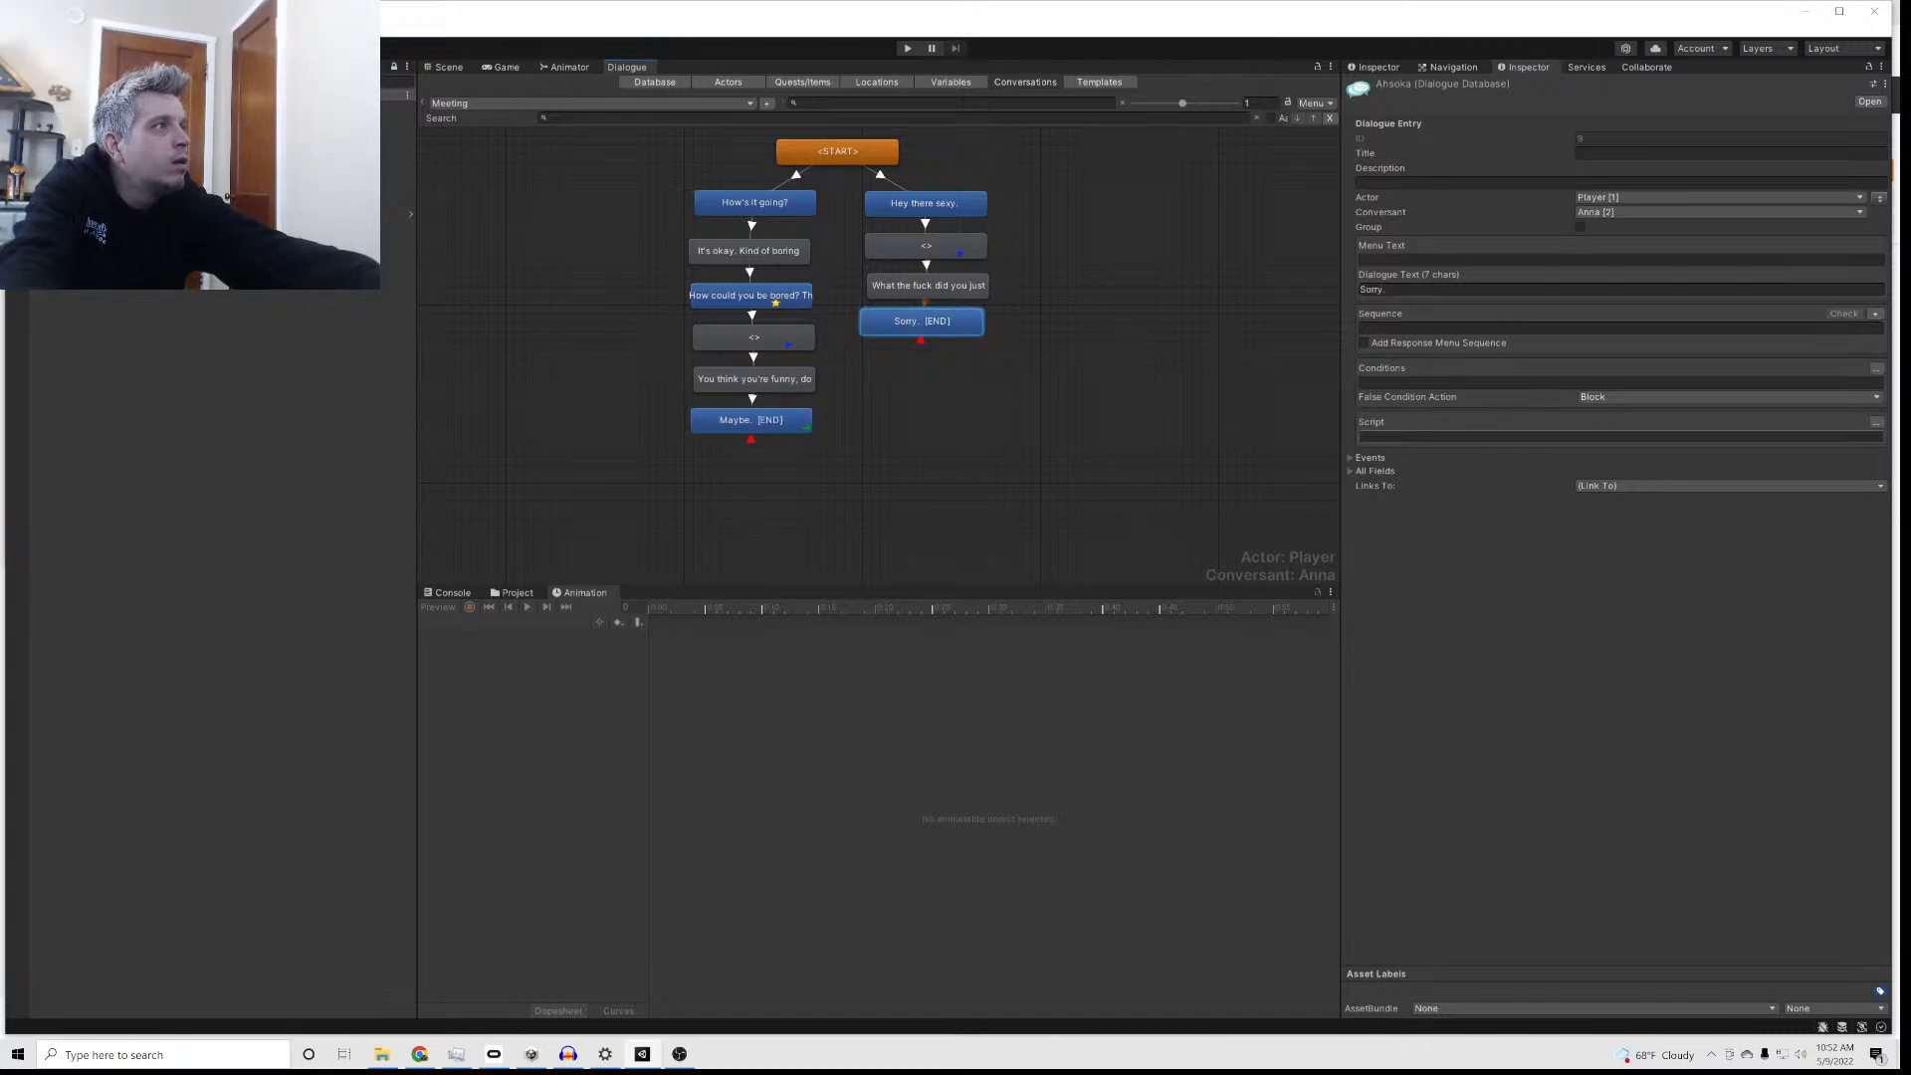
click(1875, 422)
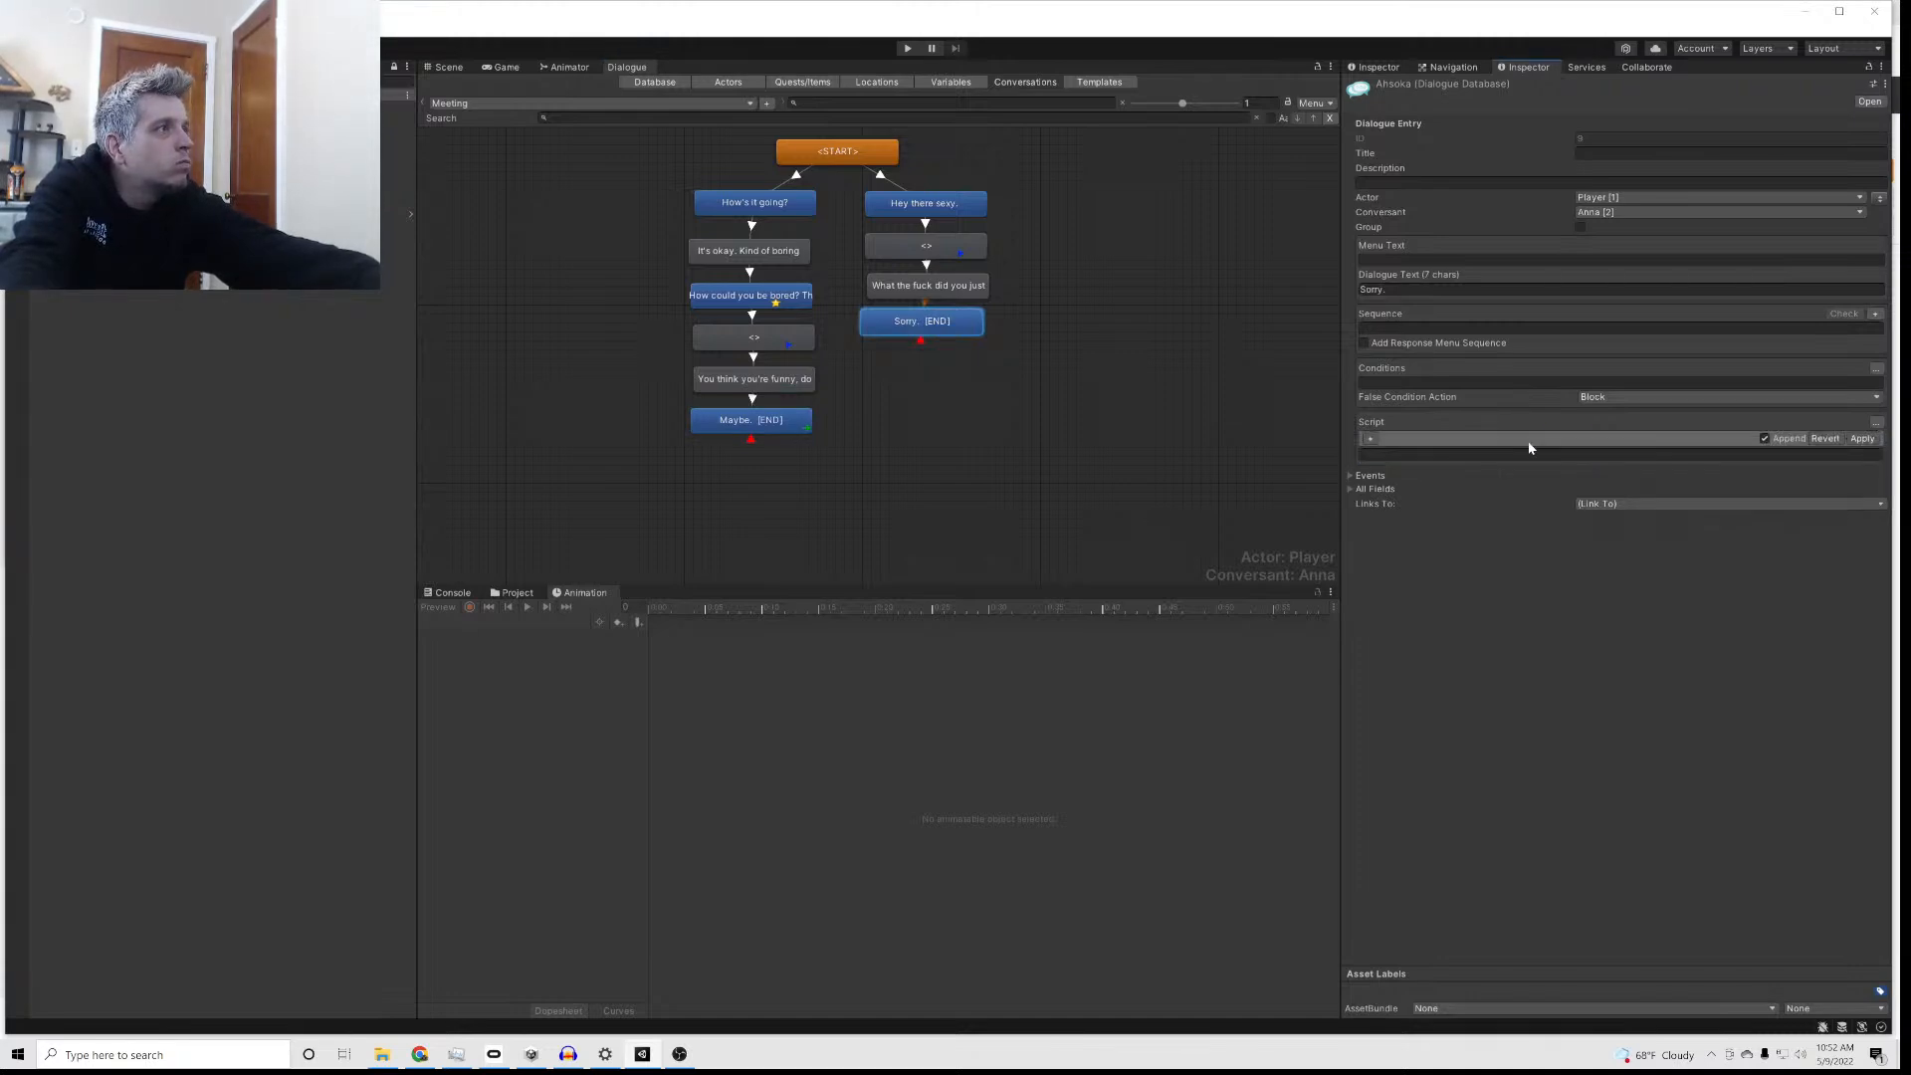
click(1372, 439)
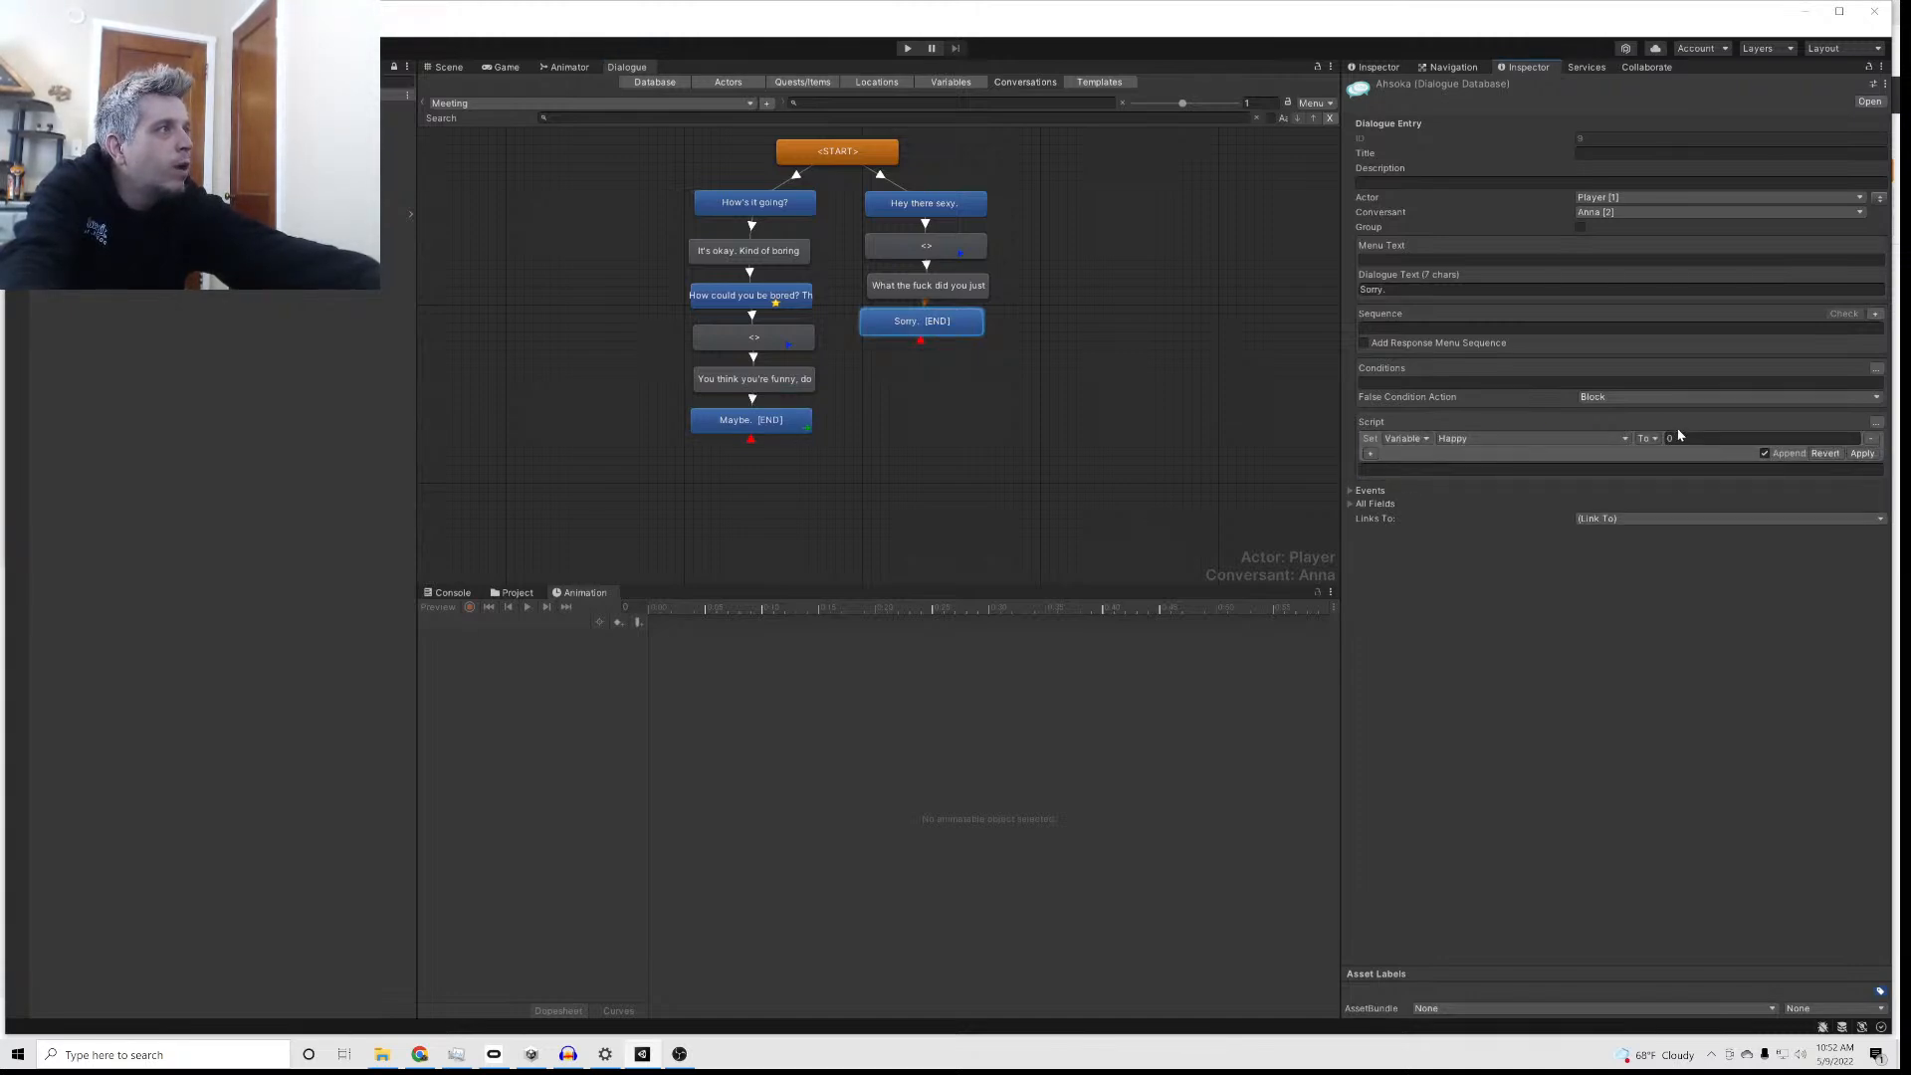
click(1647, 438)
click(1680, 485)
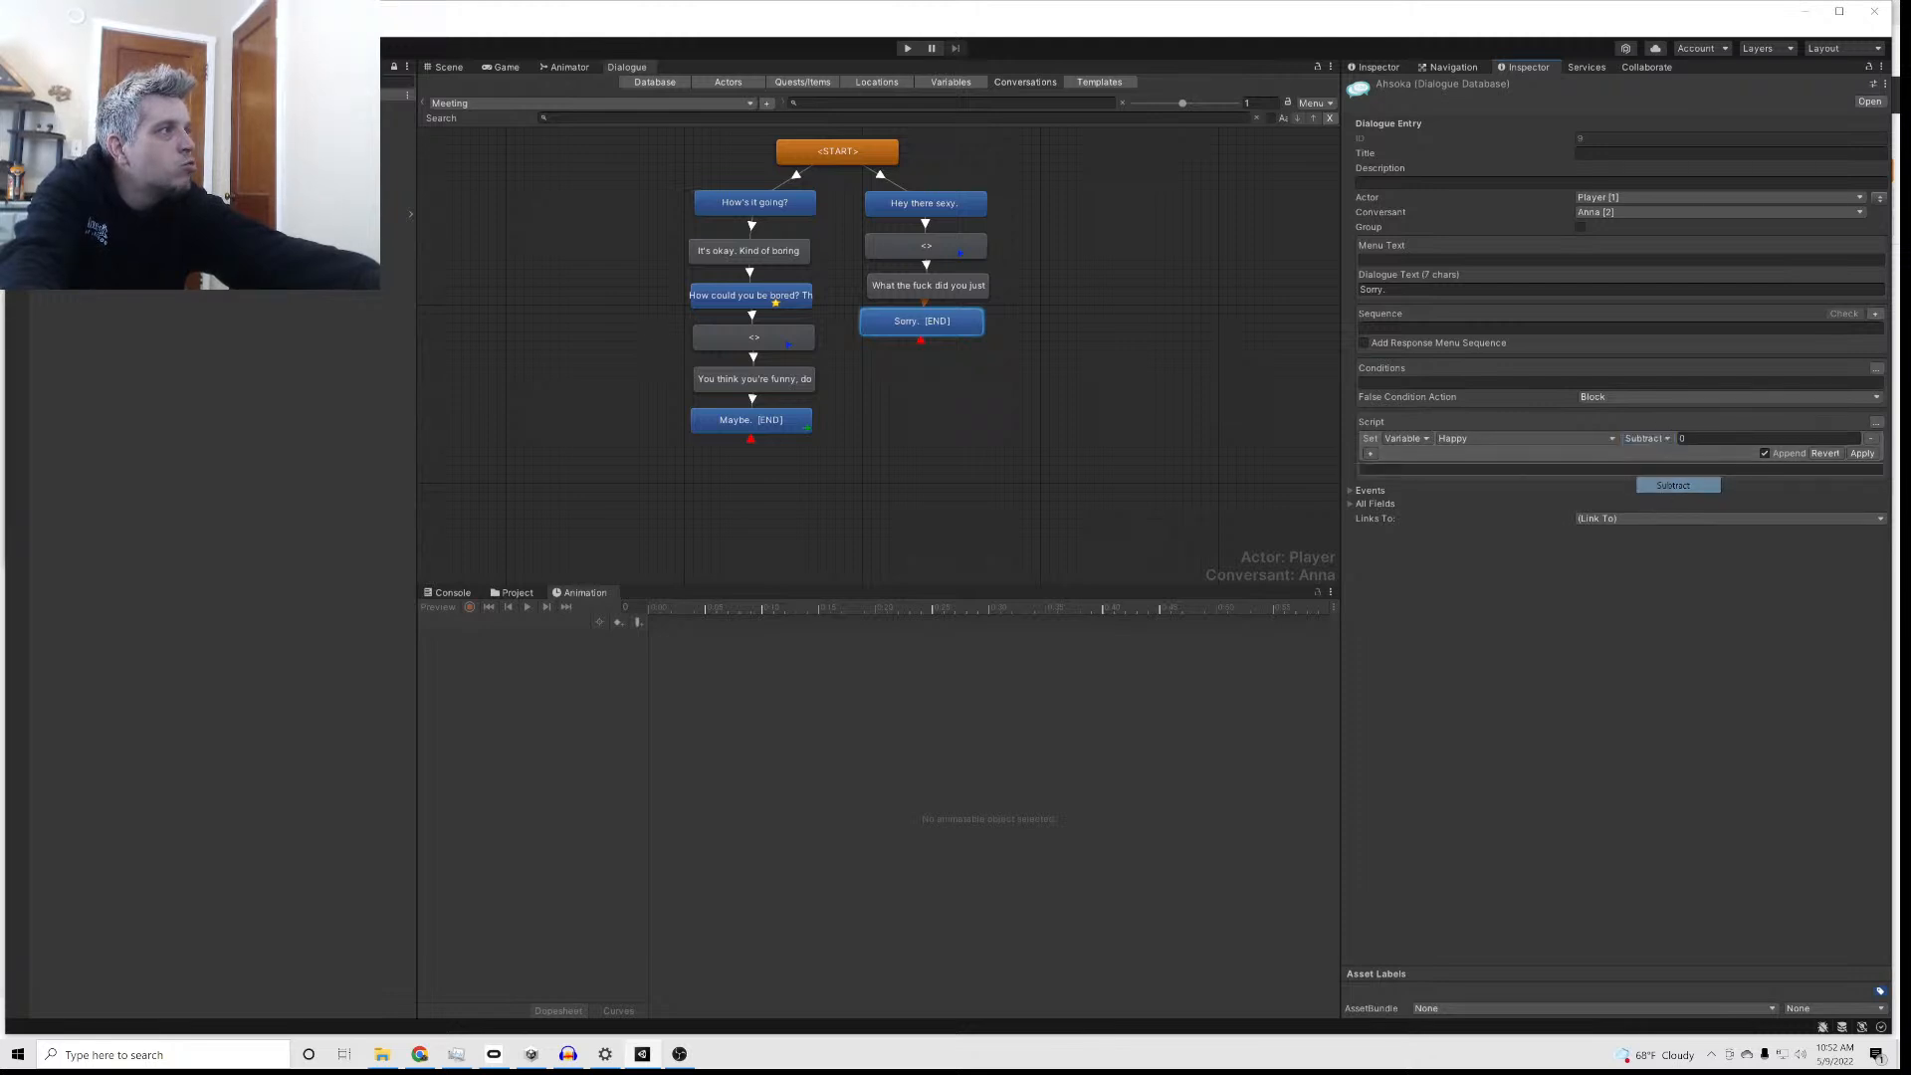
click(1689, 439)
text(12)
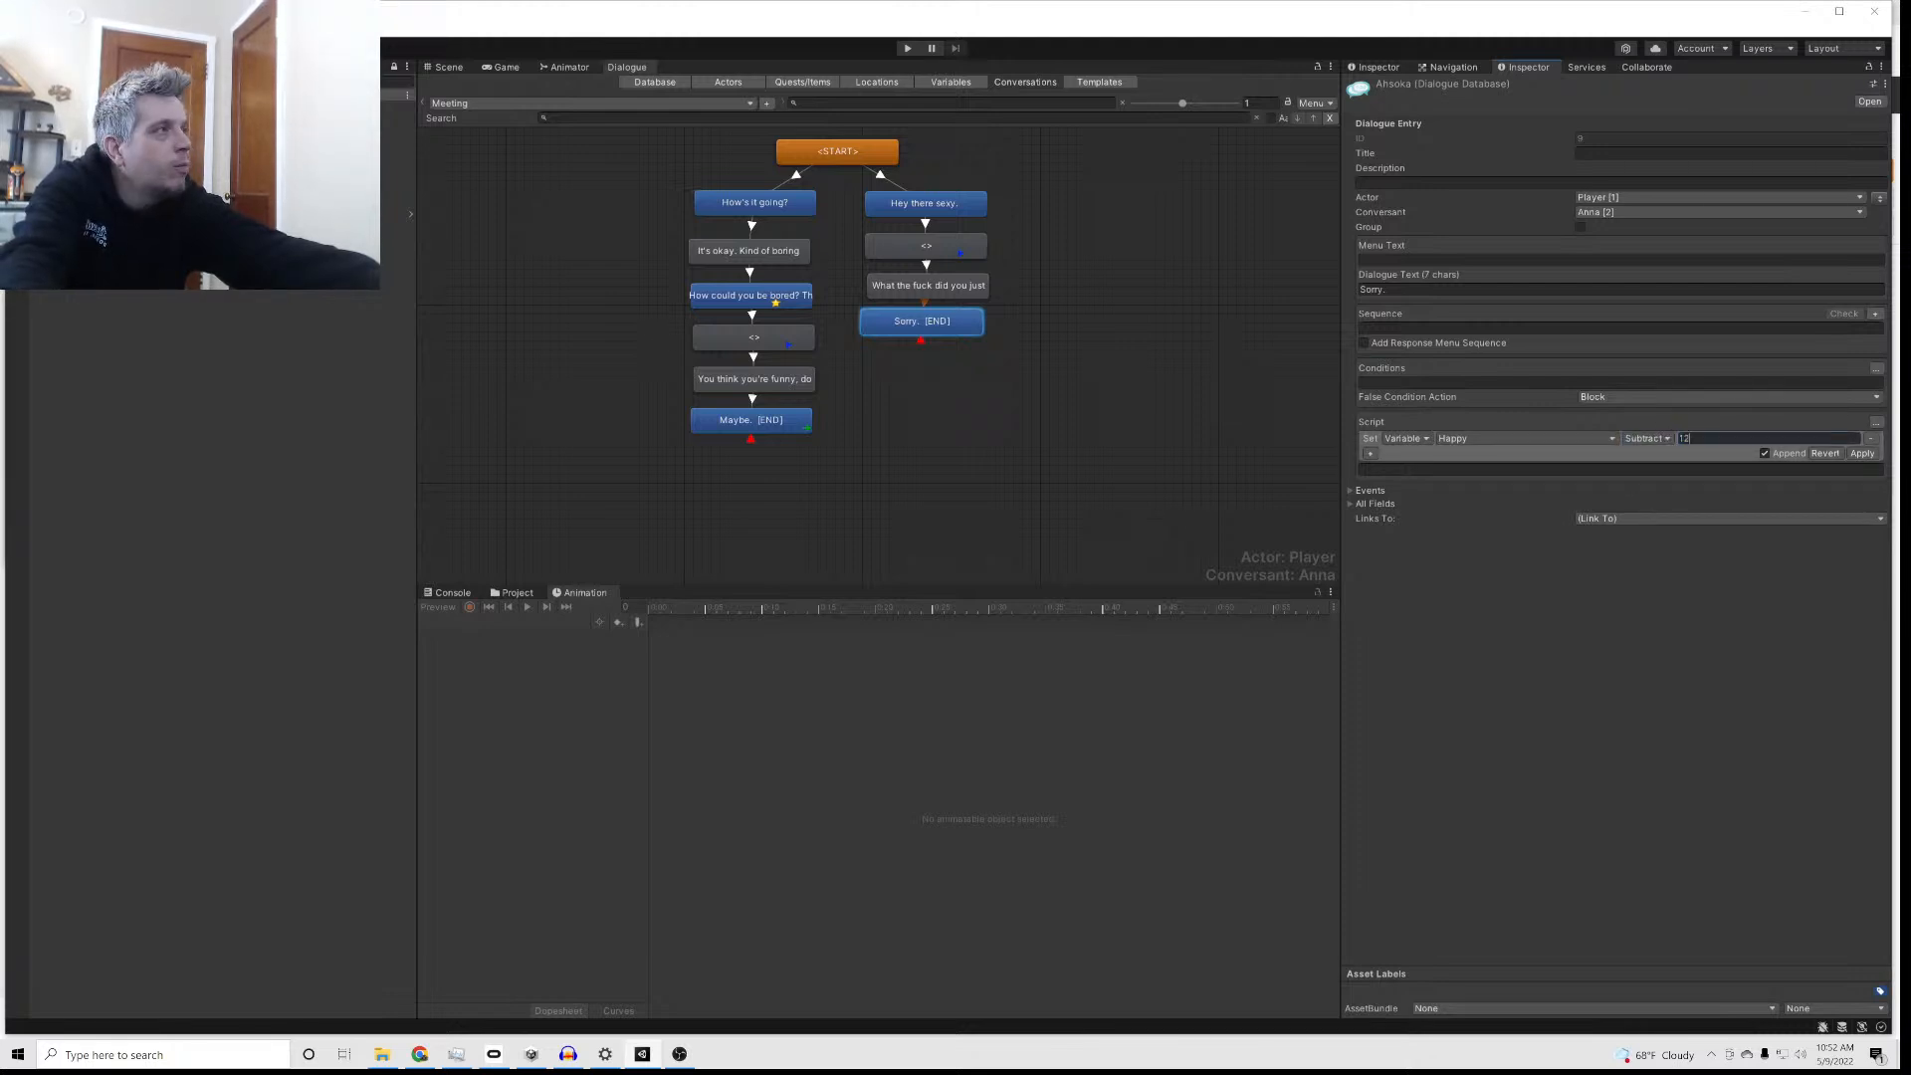
key(BackSpace)
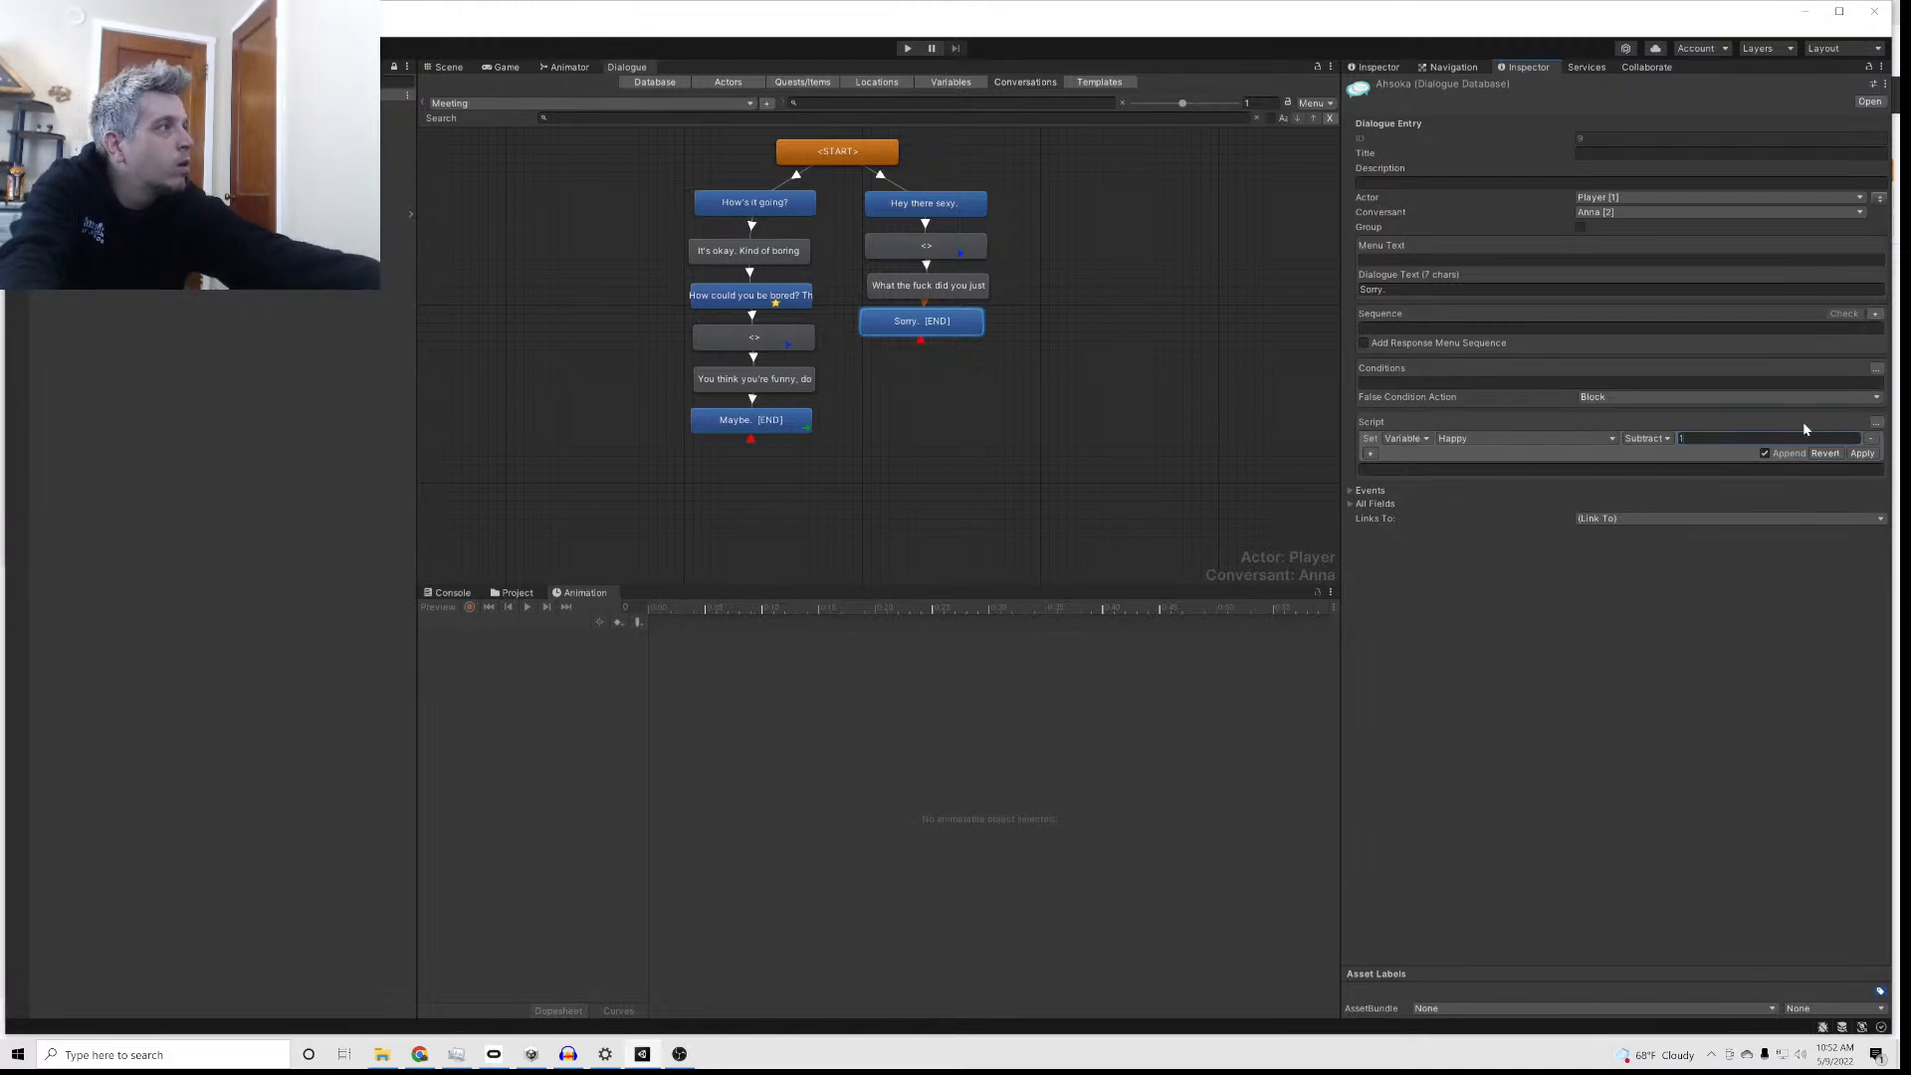
click(1862, 452)
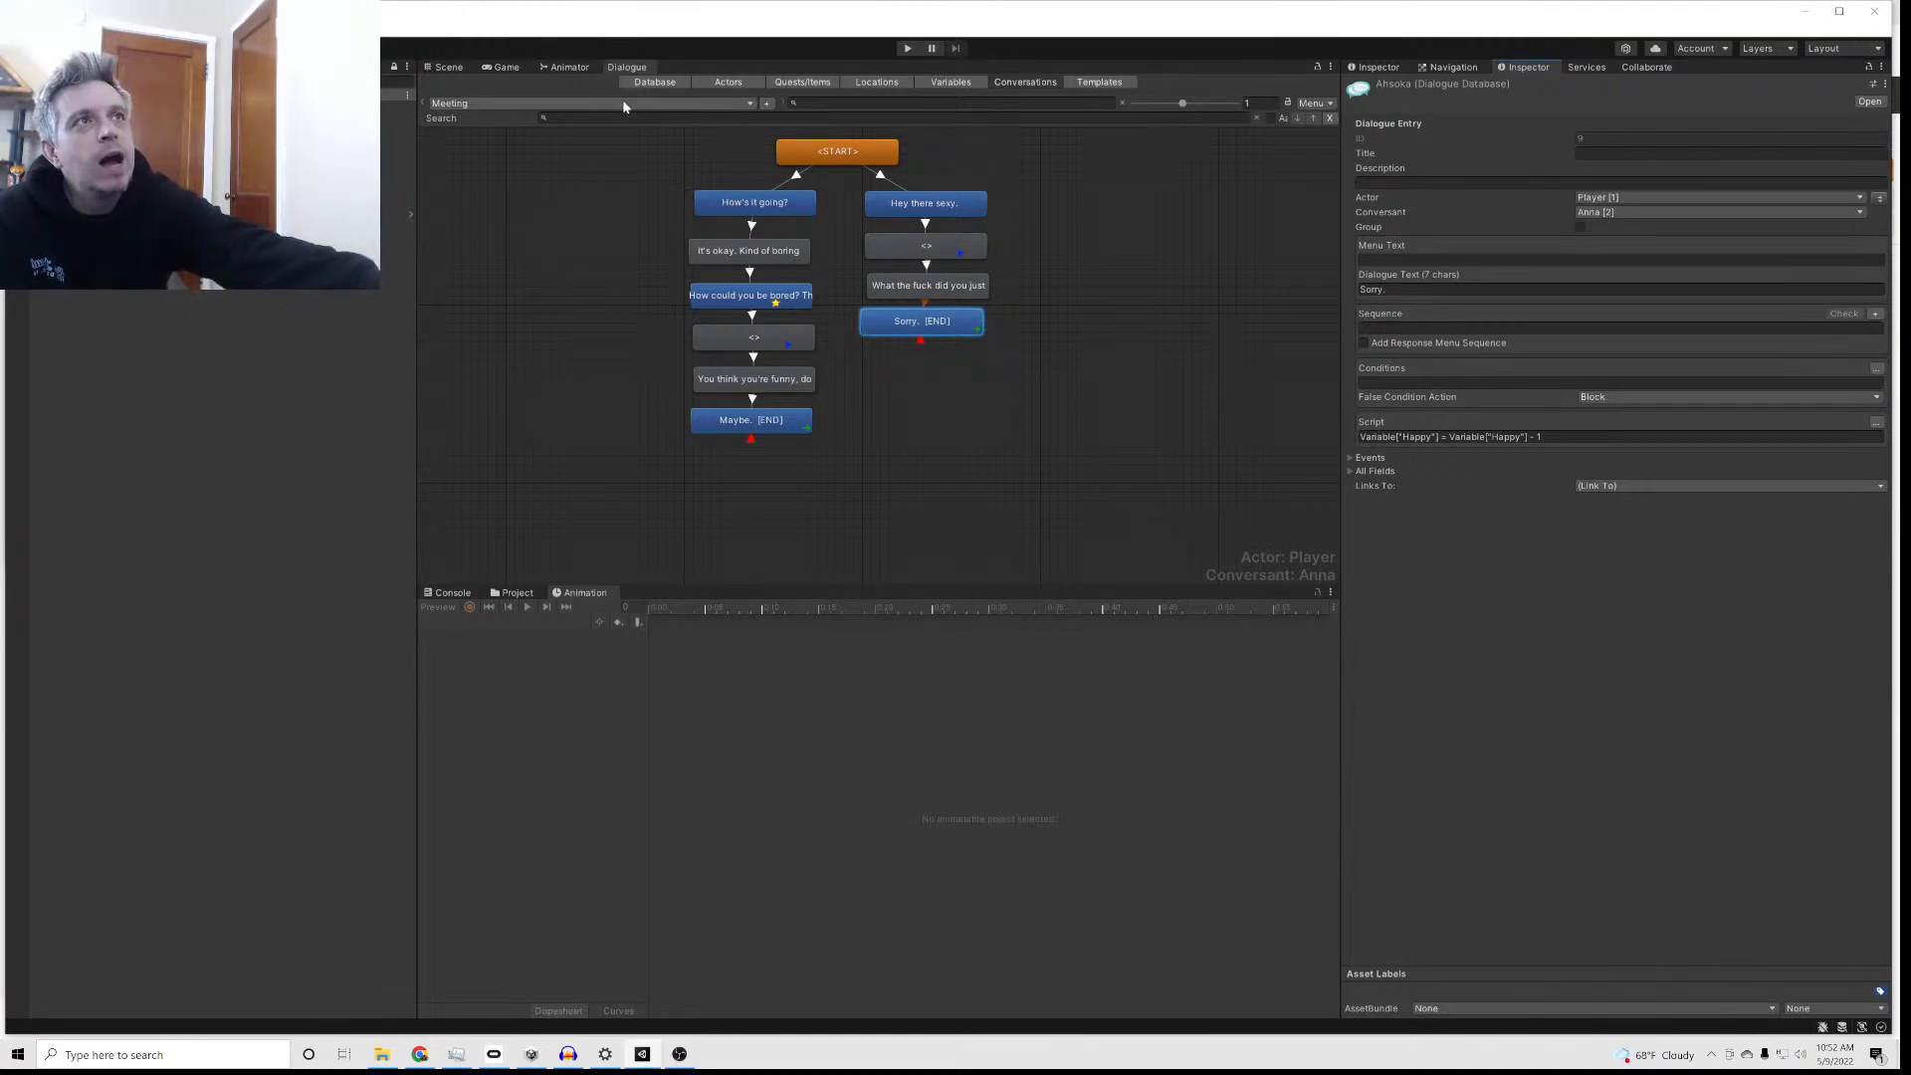
Step: Set the initial value of the Happy variable to 10 in the dialogue database
click(972, 85)
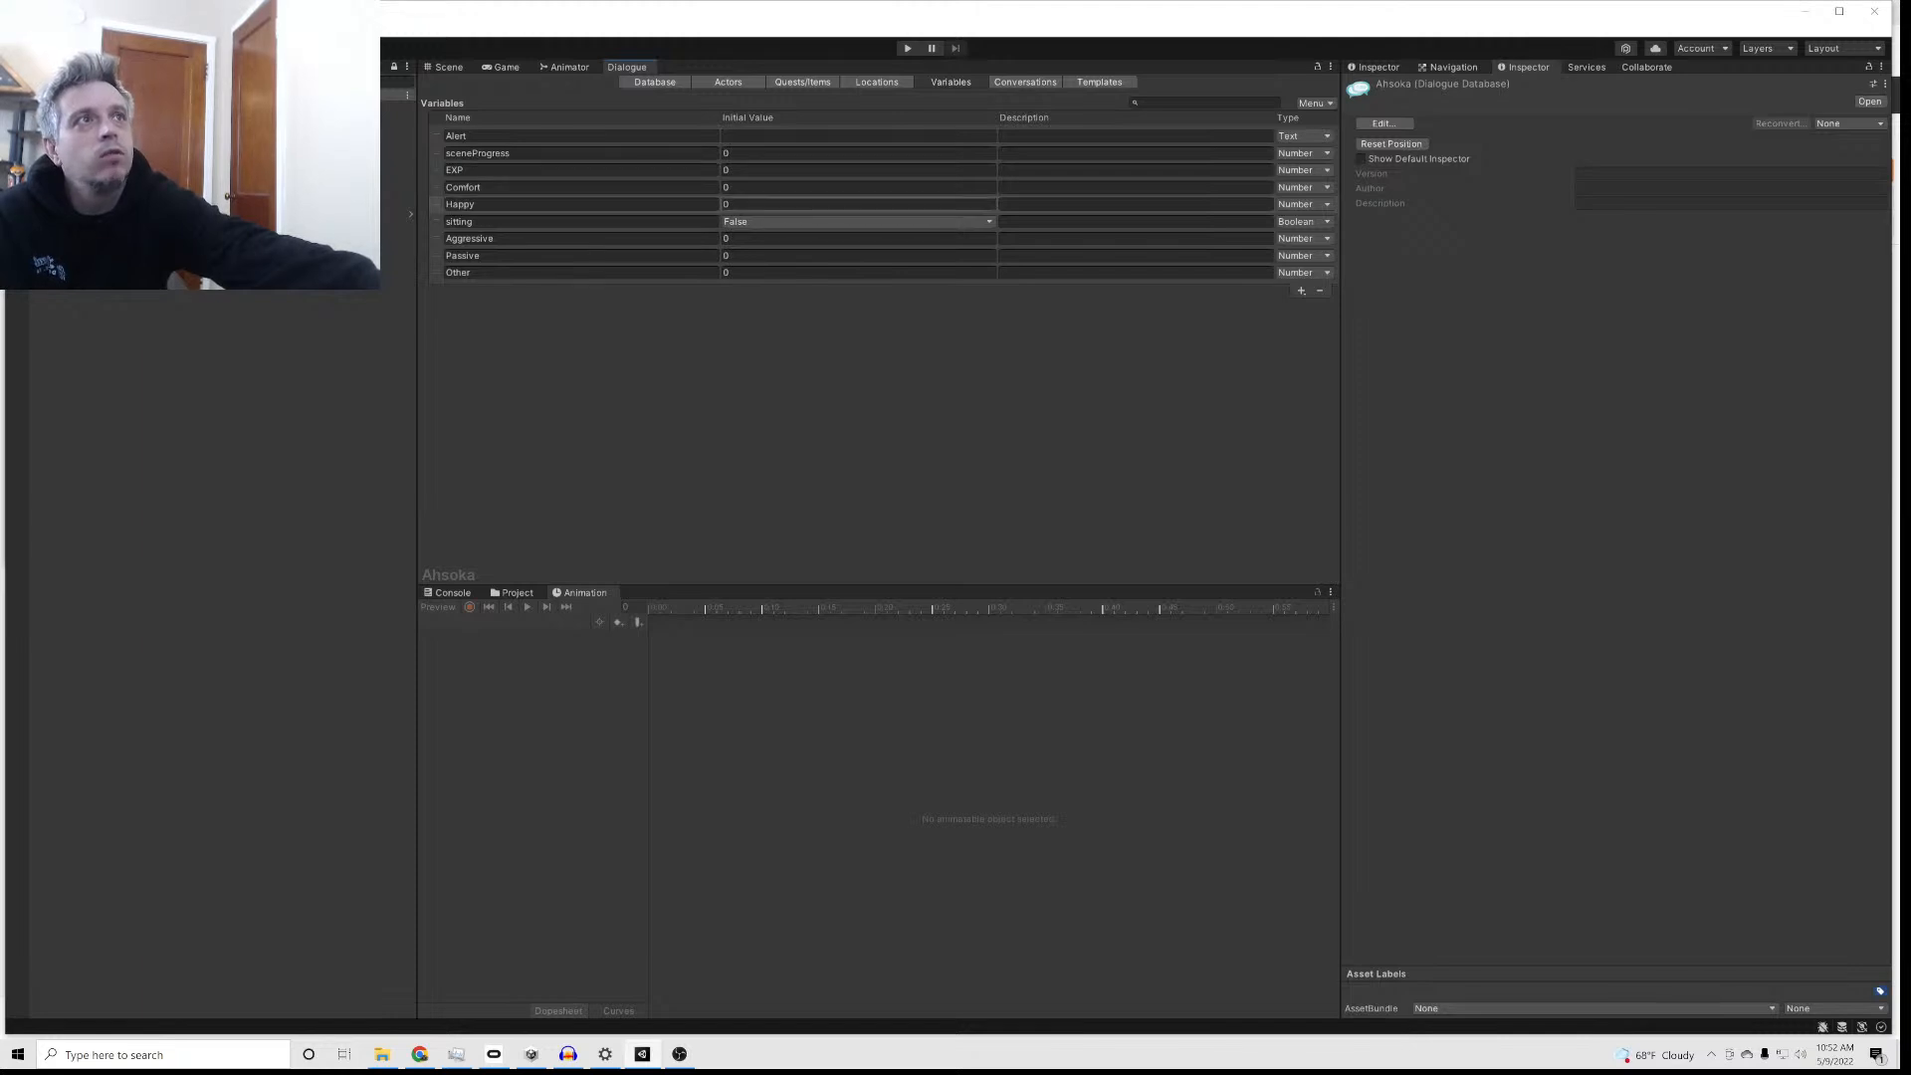
text(10)
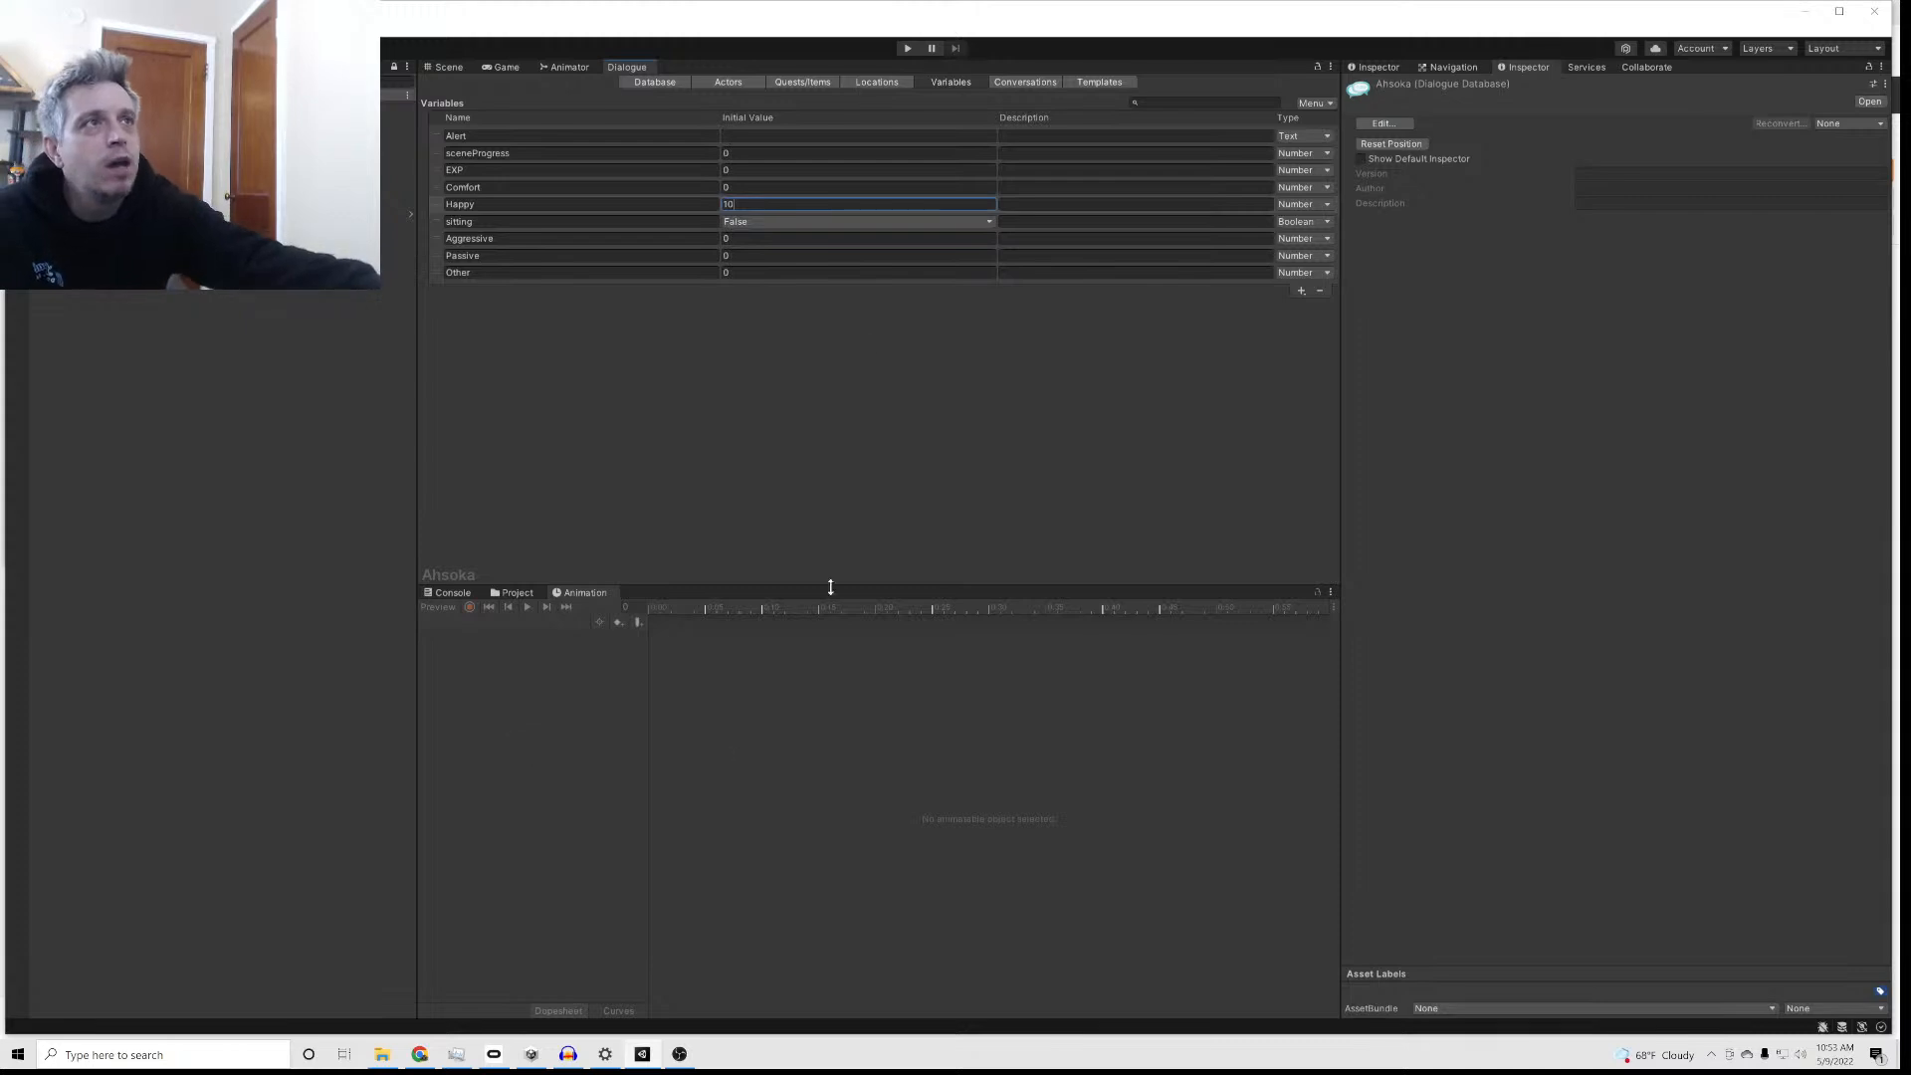
click(756, 271)
click(756, 204)
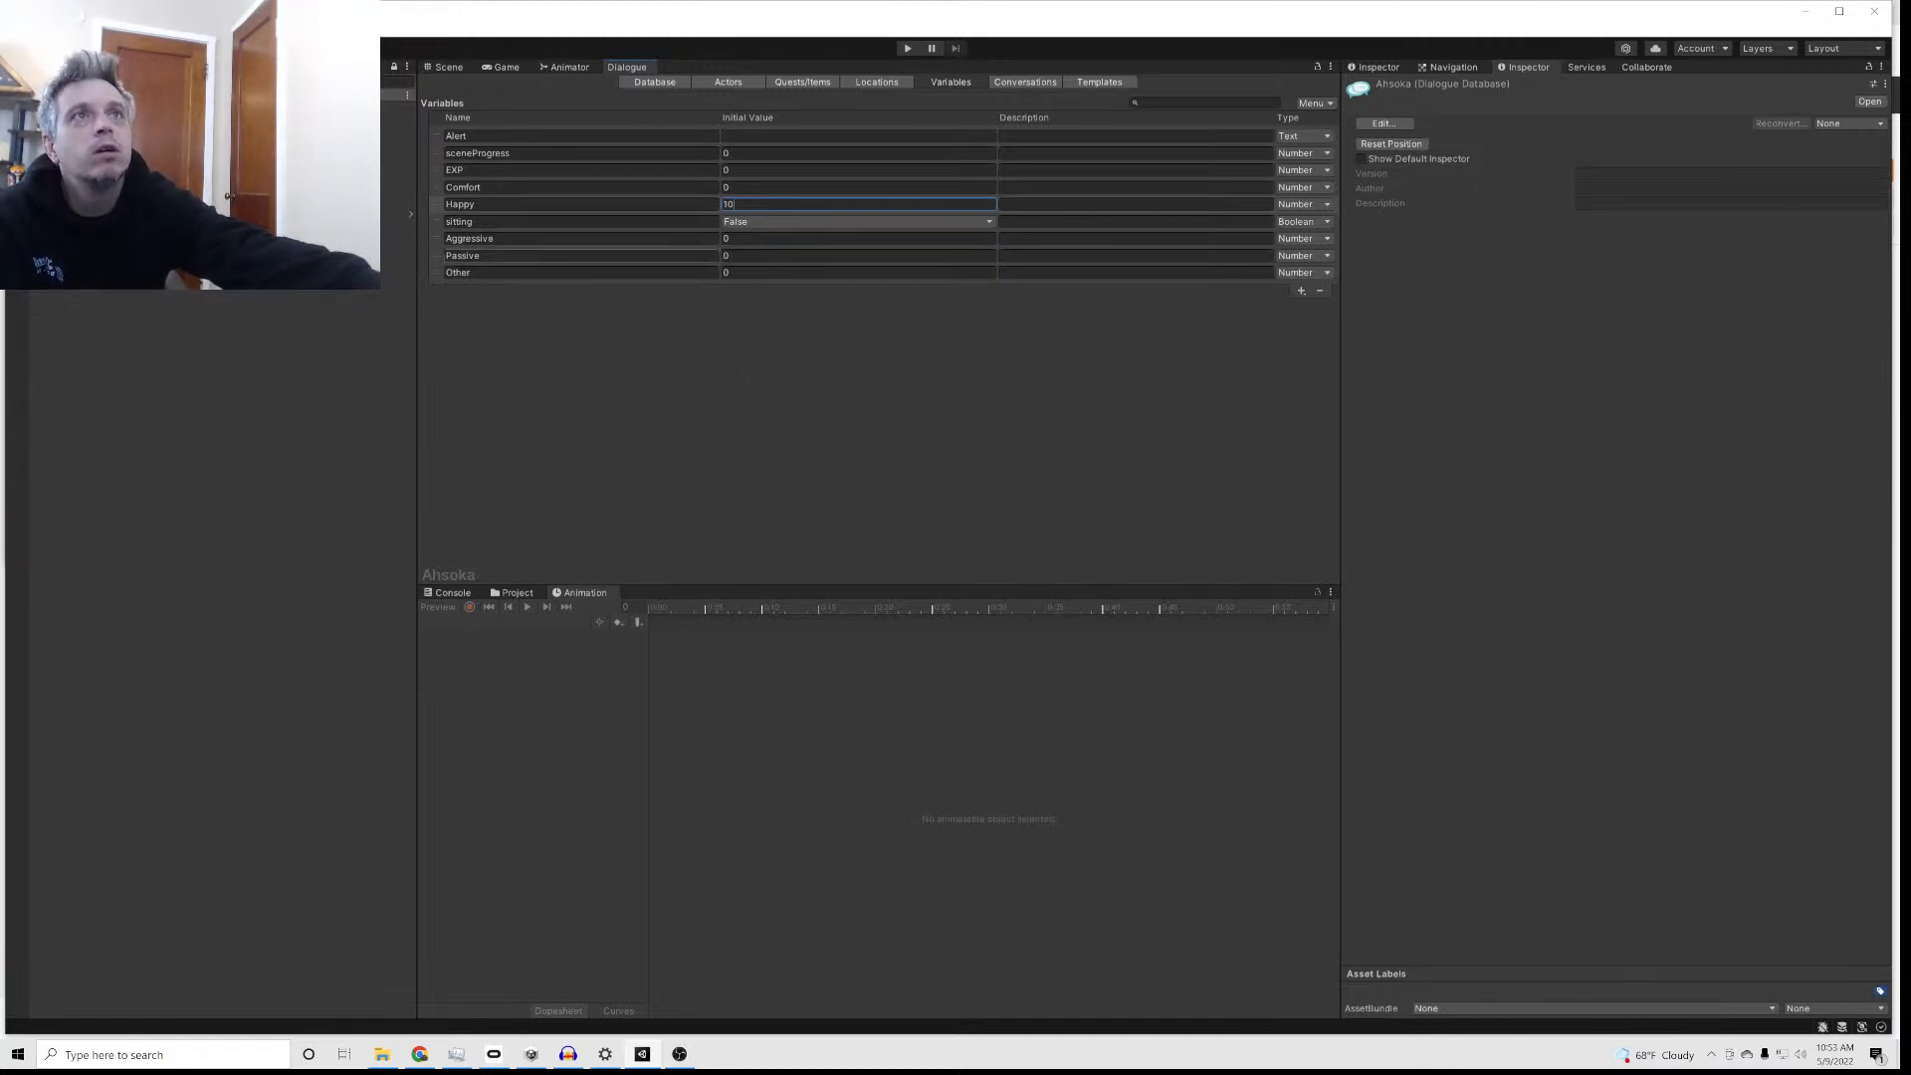
click(560, 68)
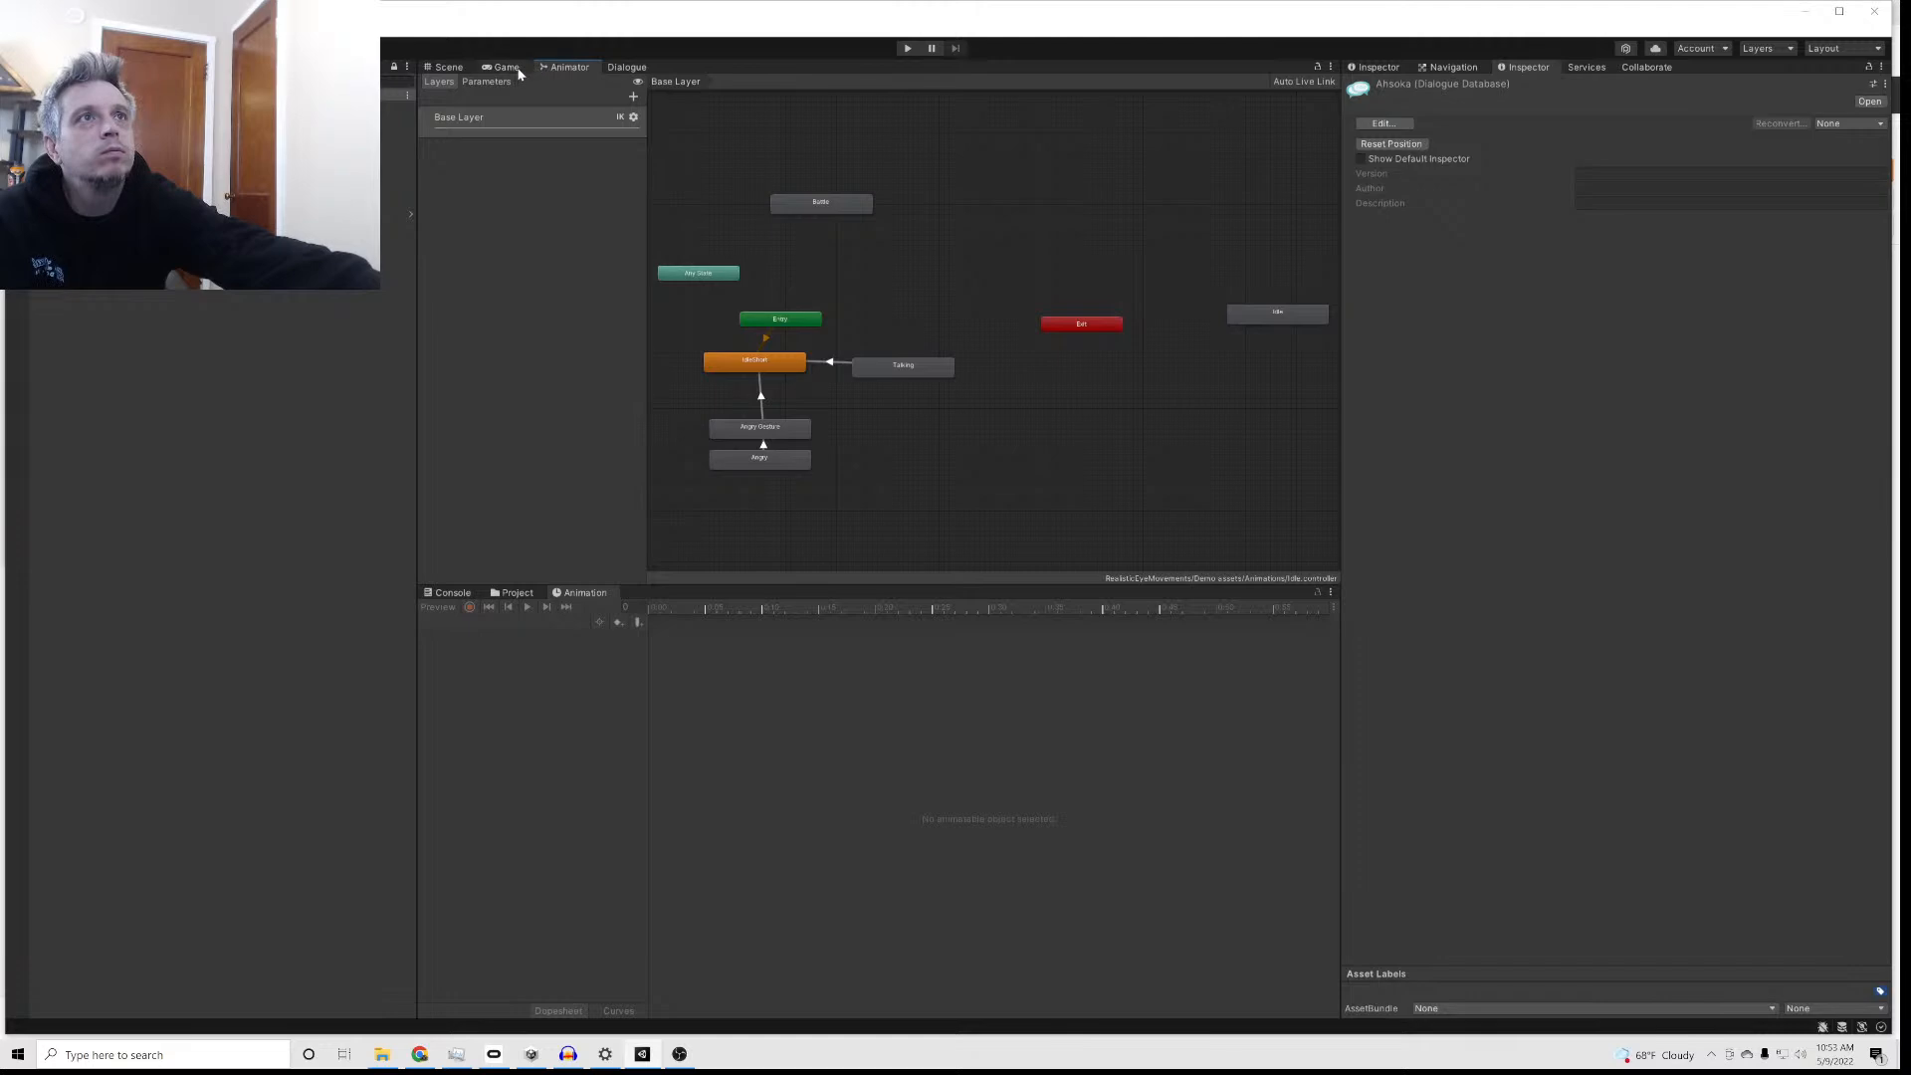
click(509, 68)
click(627, 67)
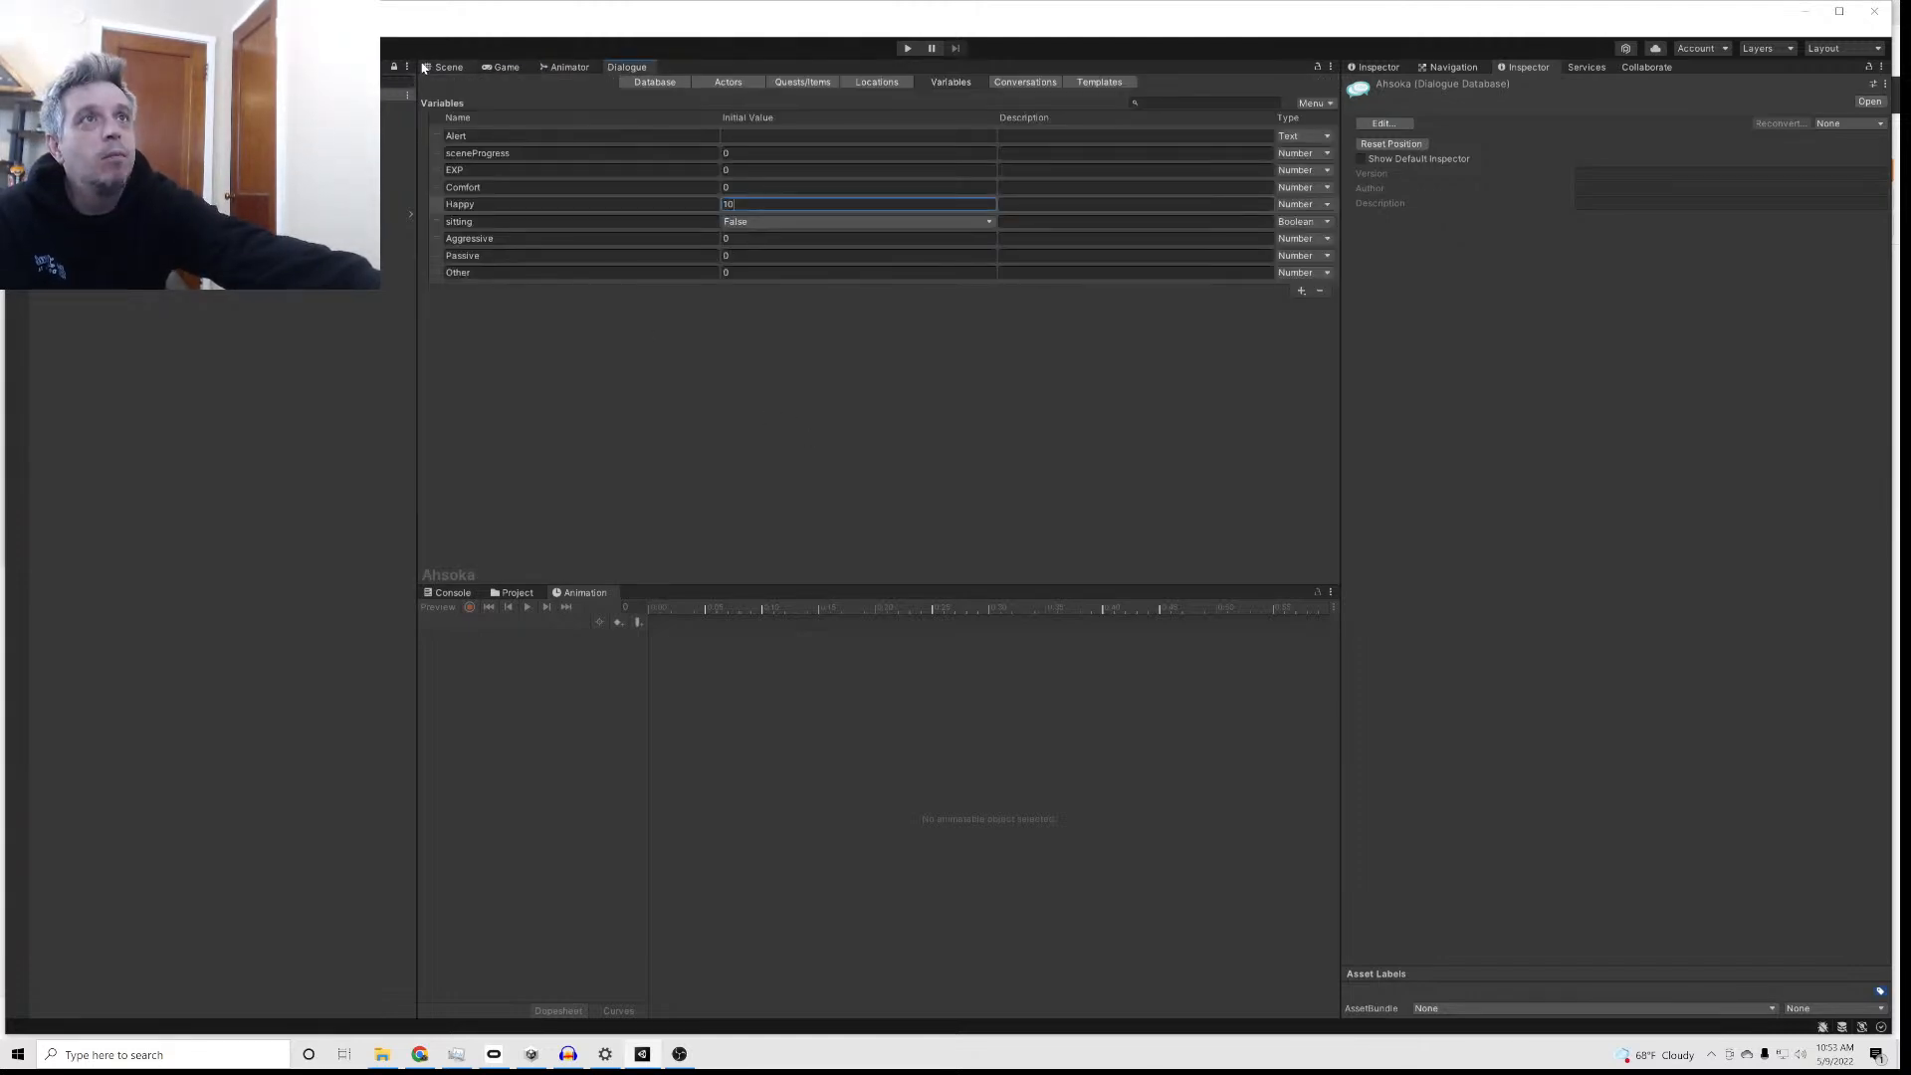
click(570, 68)
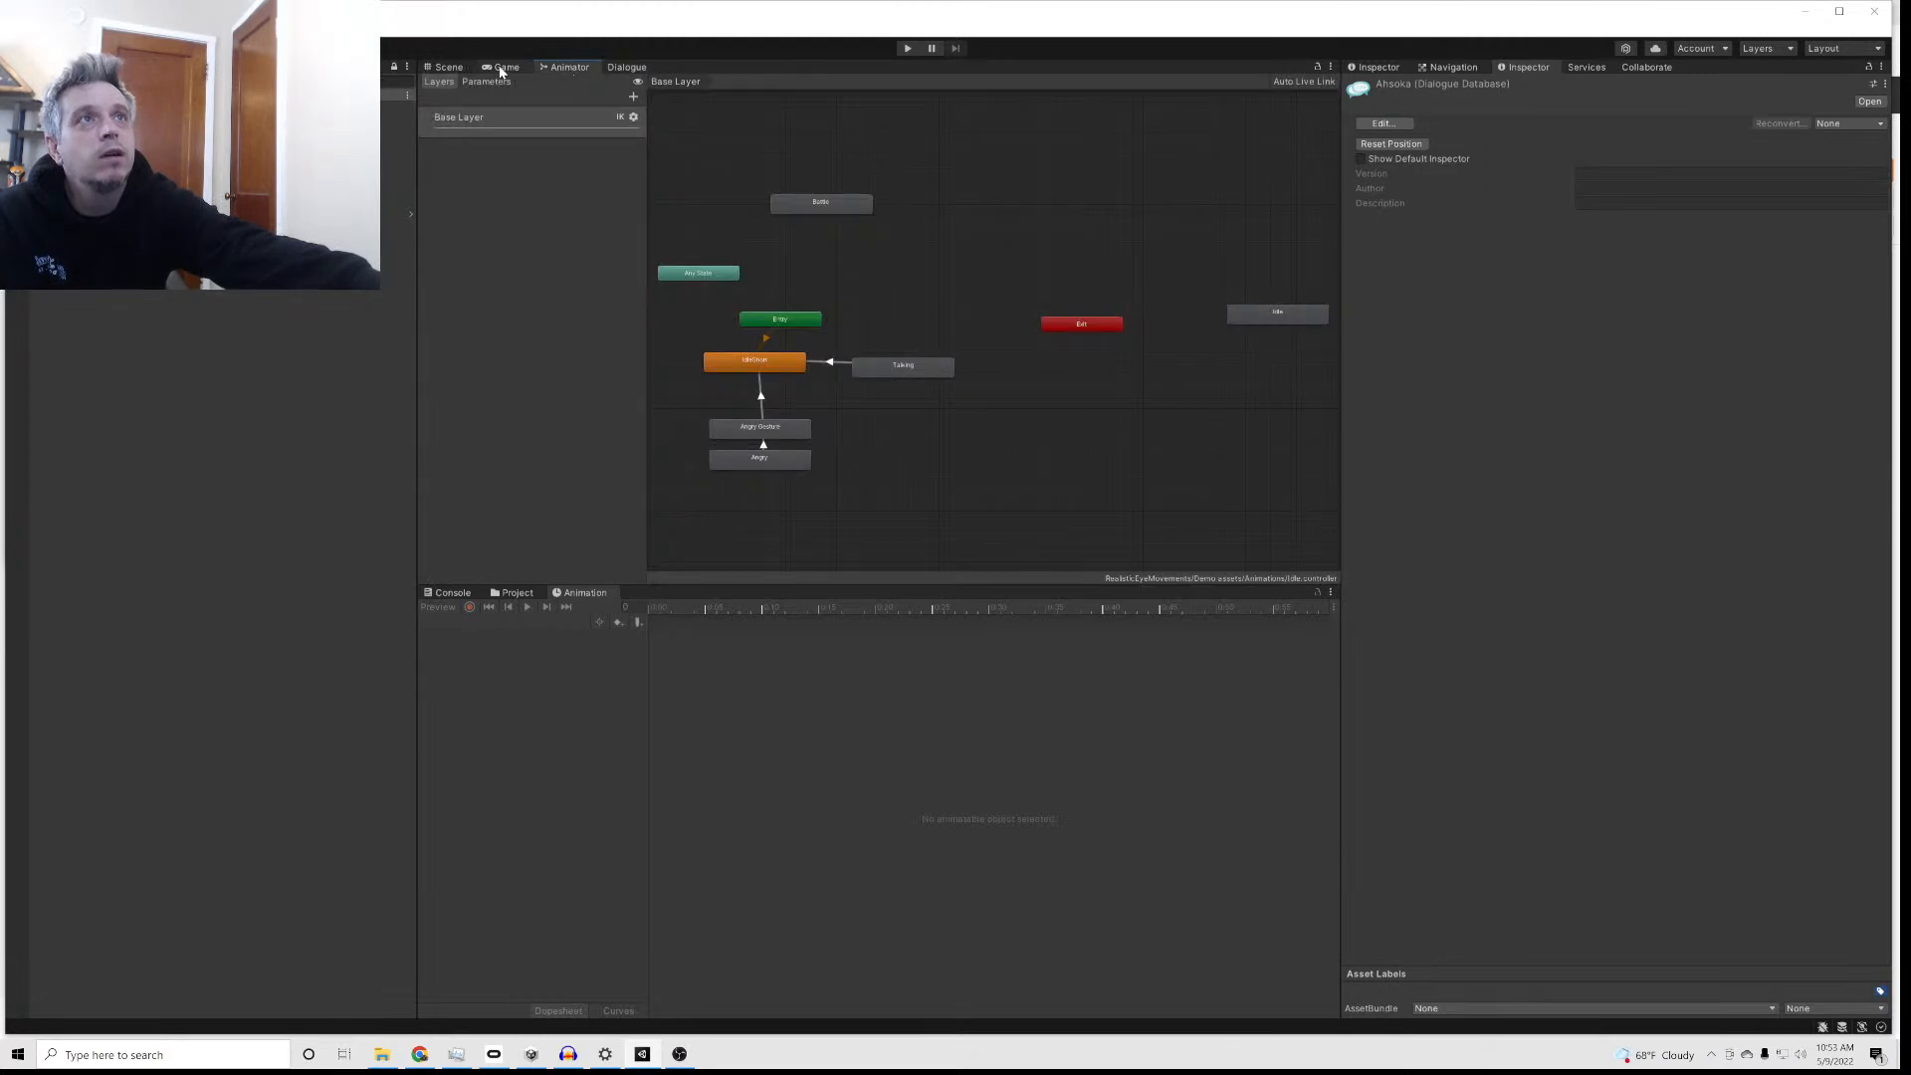
click(505, 68)
click(627, 67)
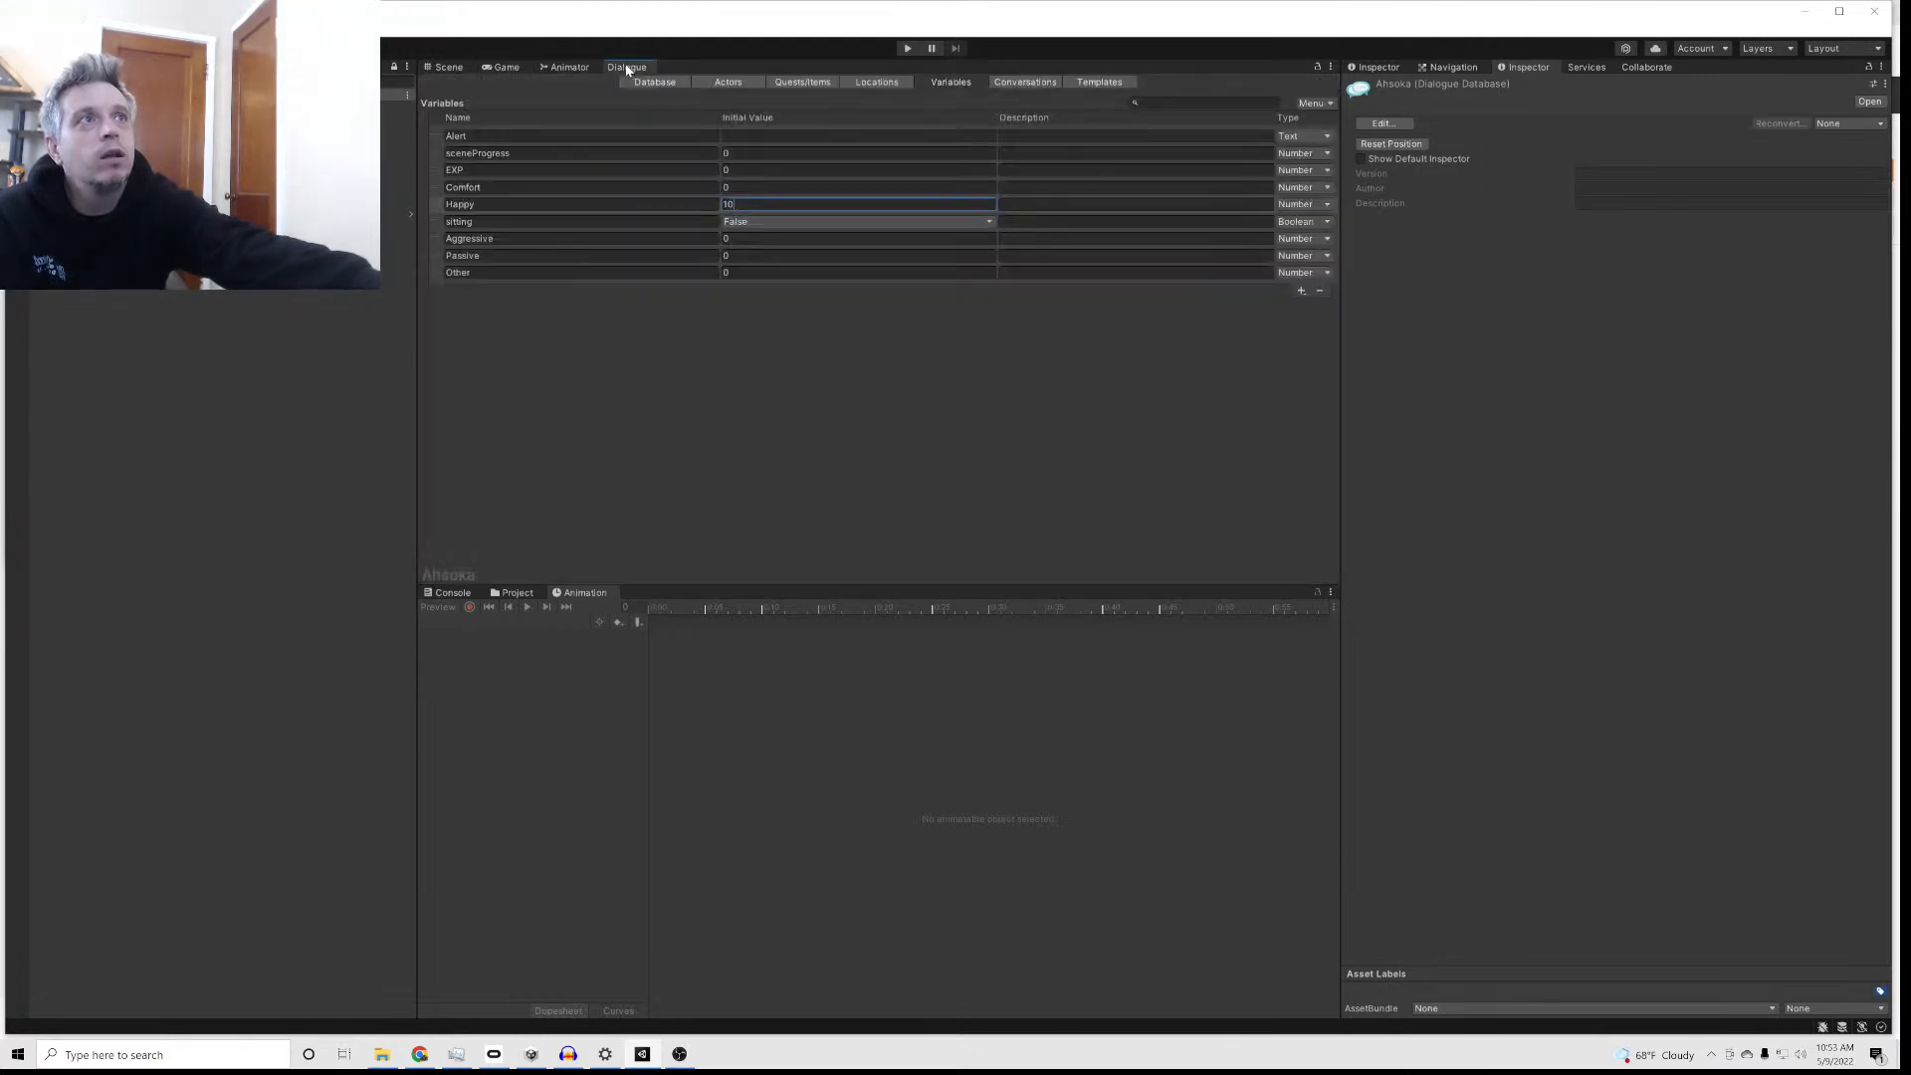
Step: Extend the AnimatorPlay(Talking) sequence of the empty node below "How could you be bored?" with a second command, Delay(3)
click(1025, 81)
click(754, 340)
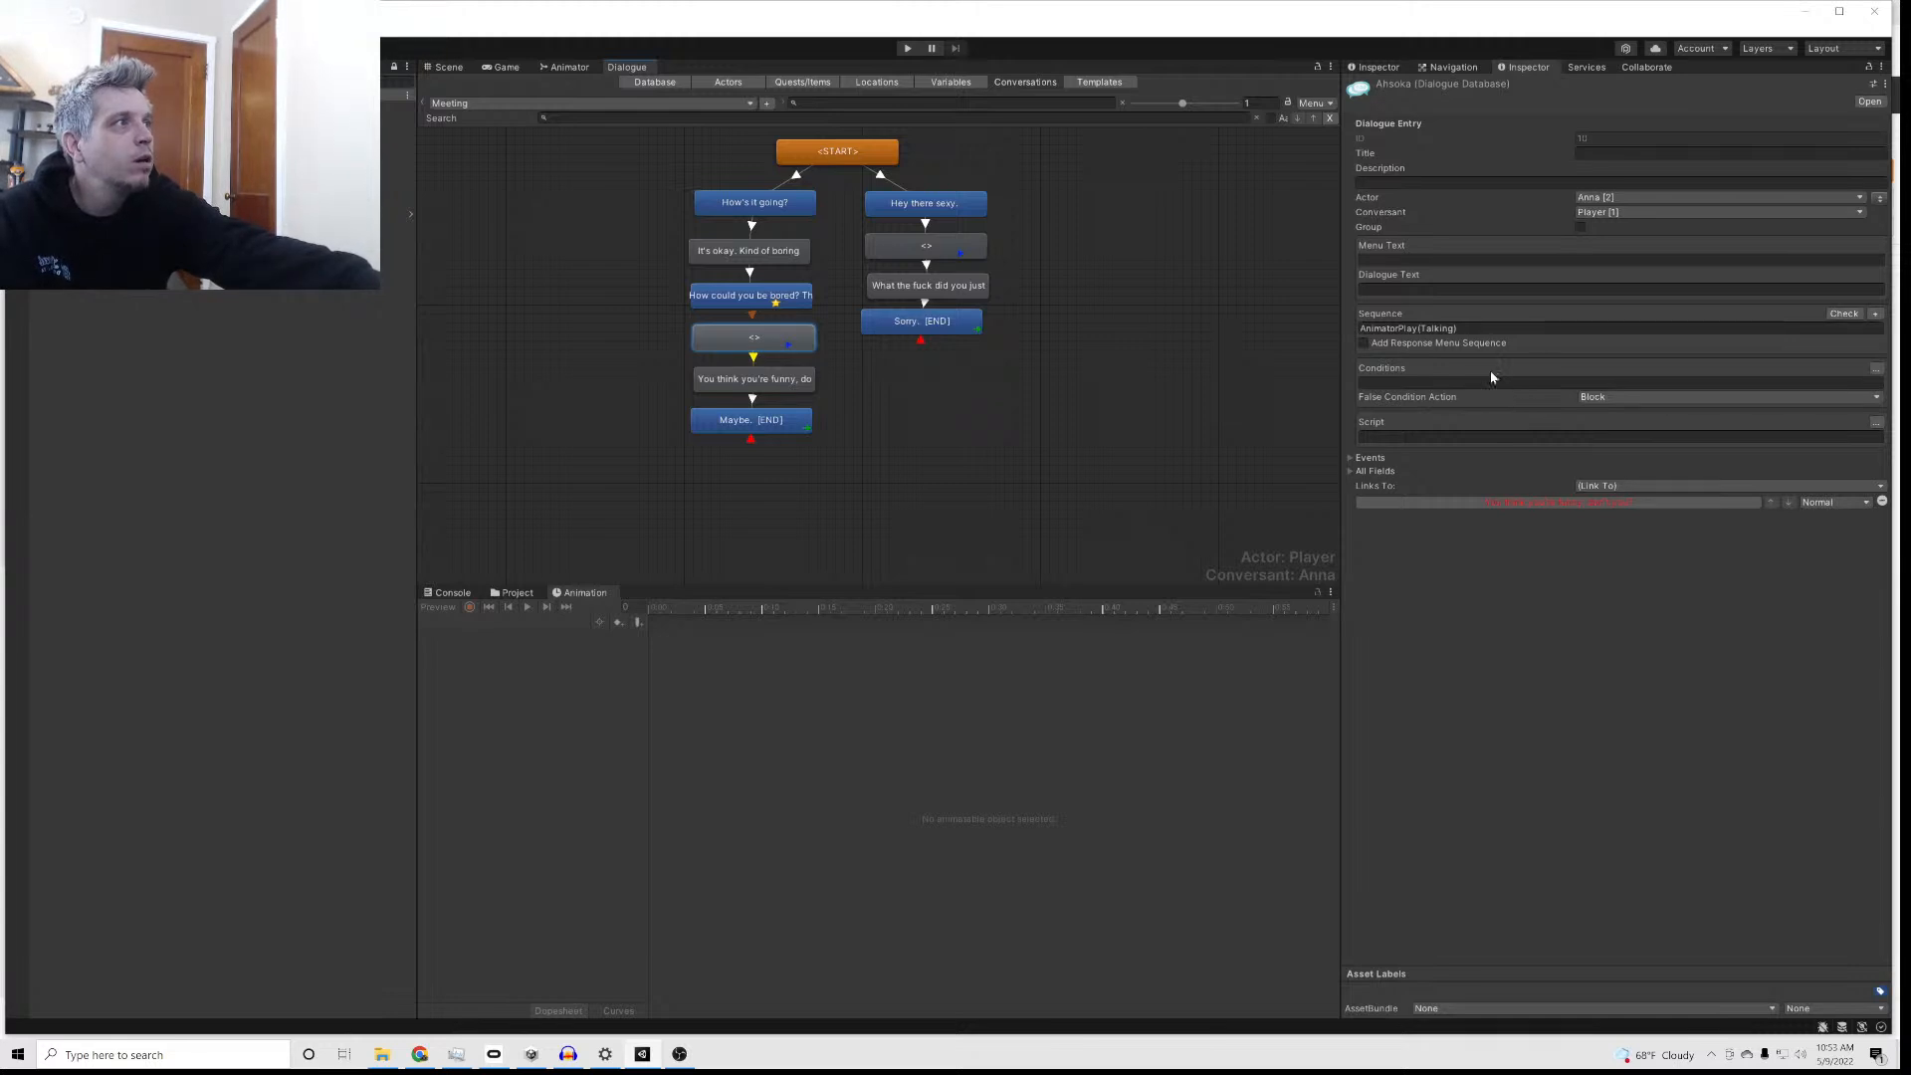
click(1407, 328)
click(1457, 328)
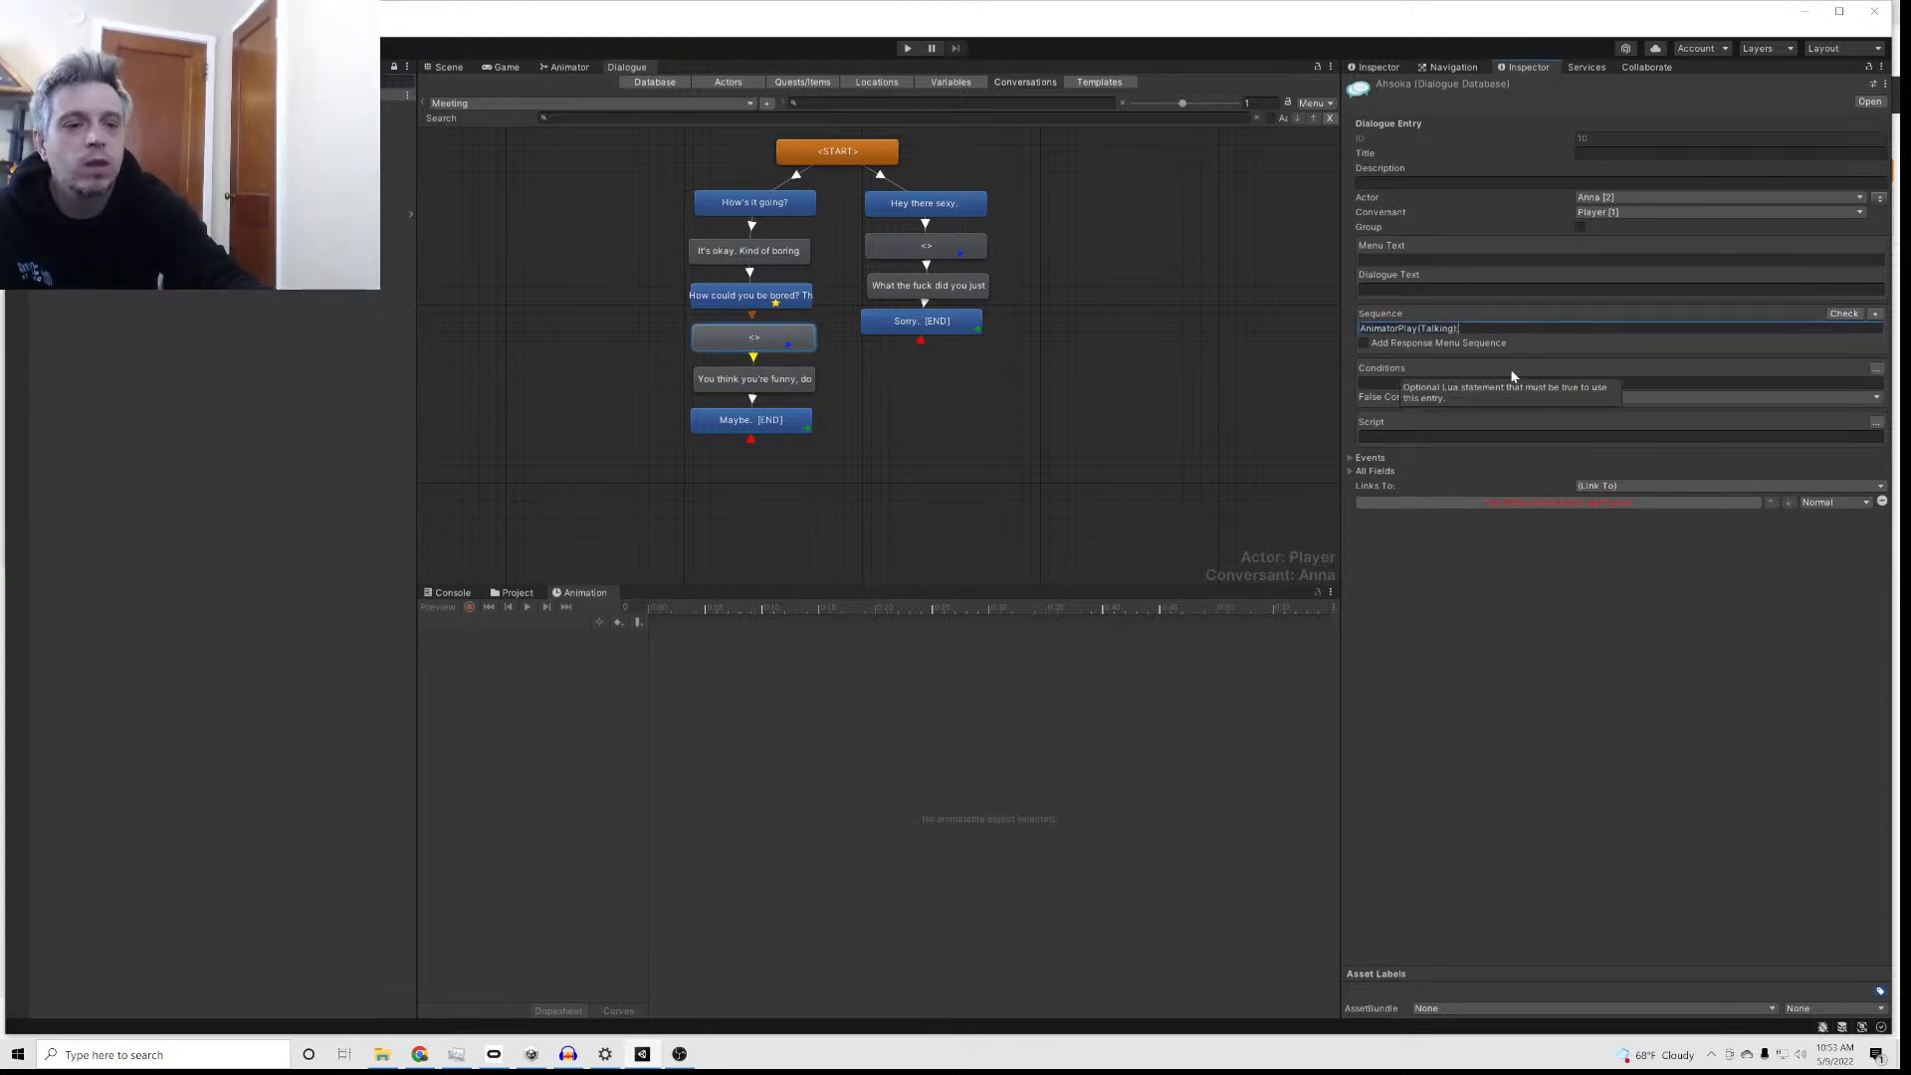
text(;)
key(Return)
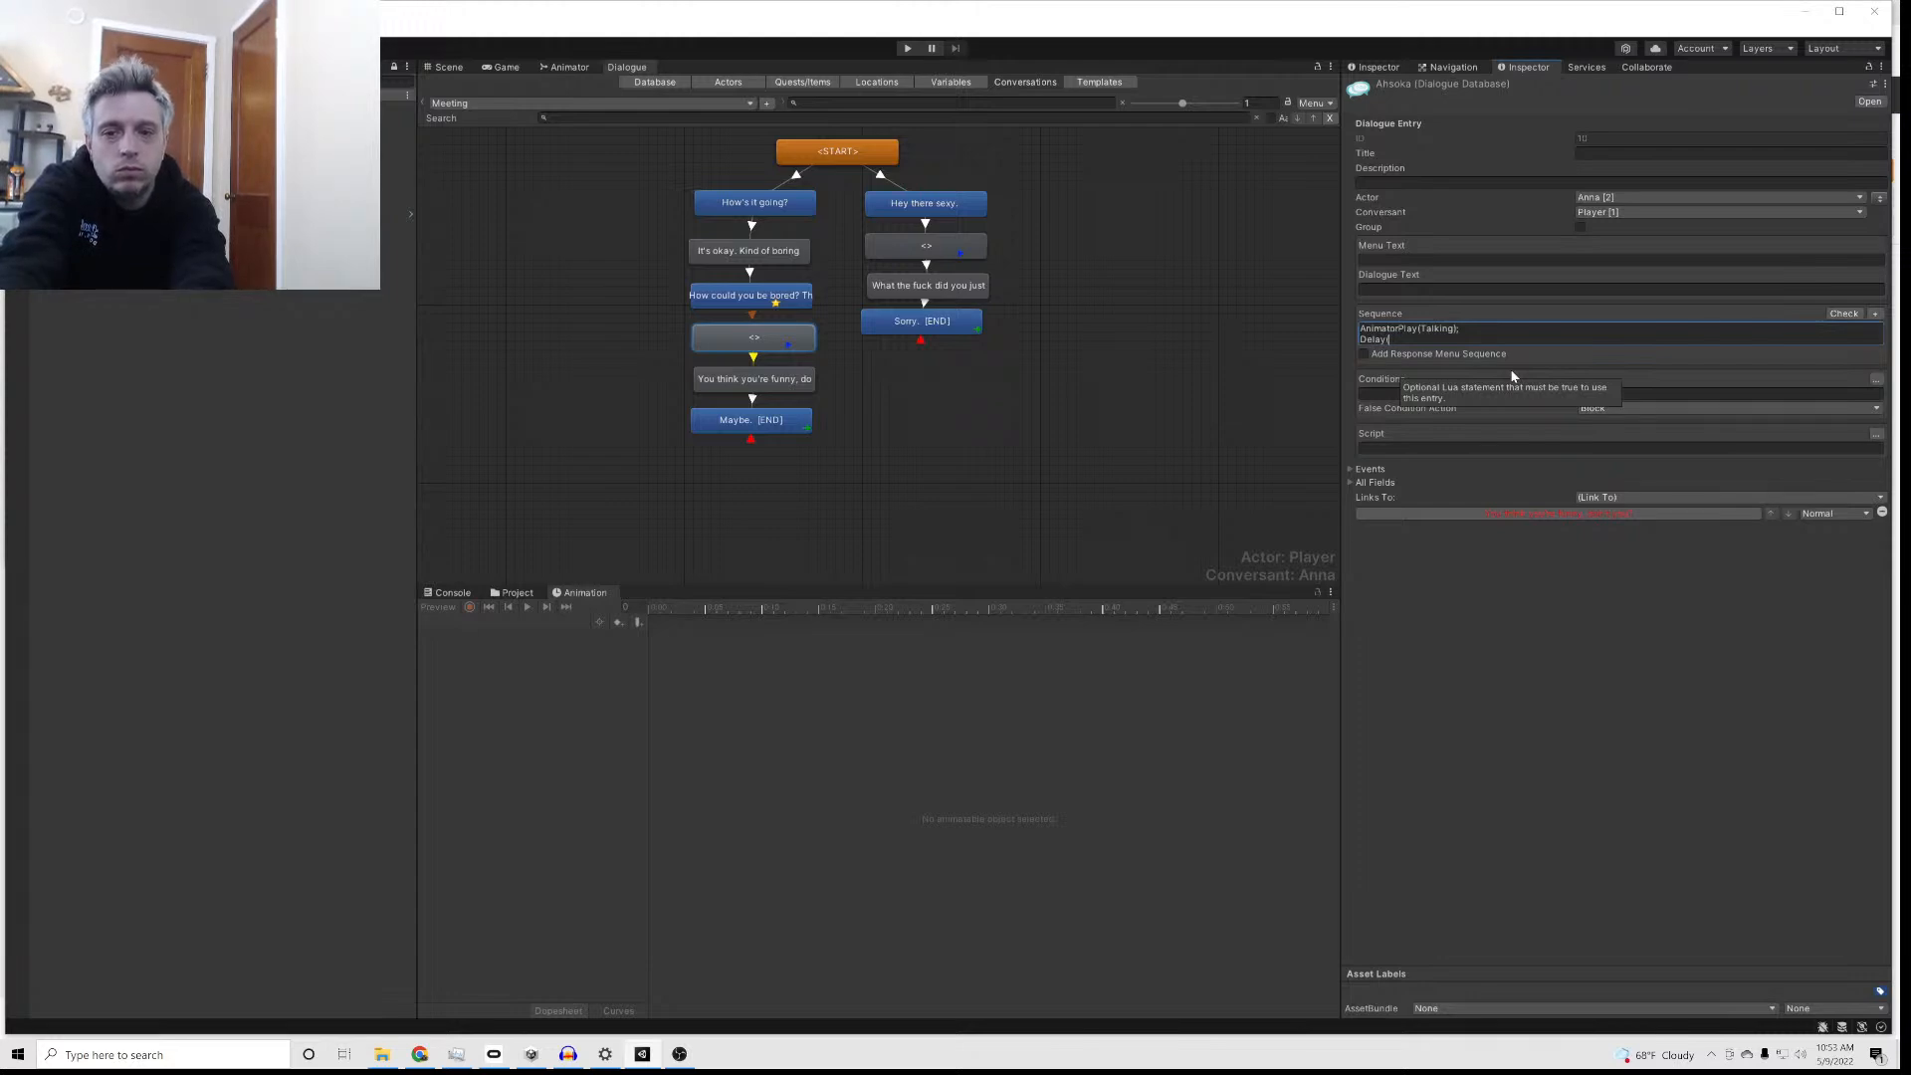
text(Delay(3))
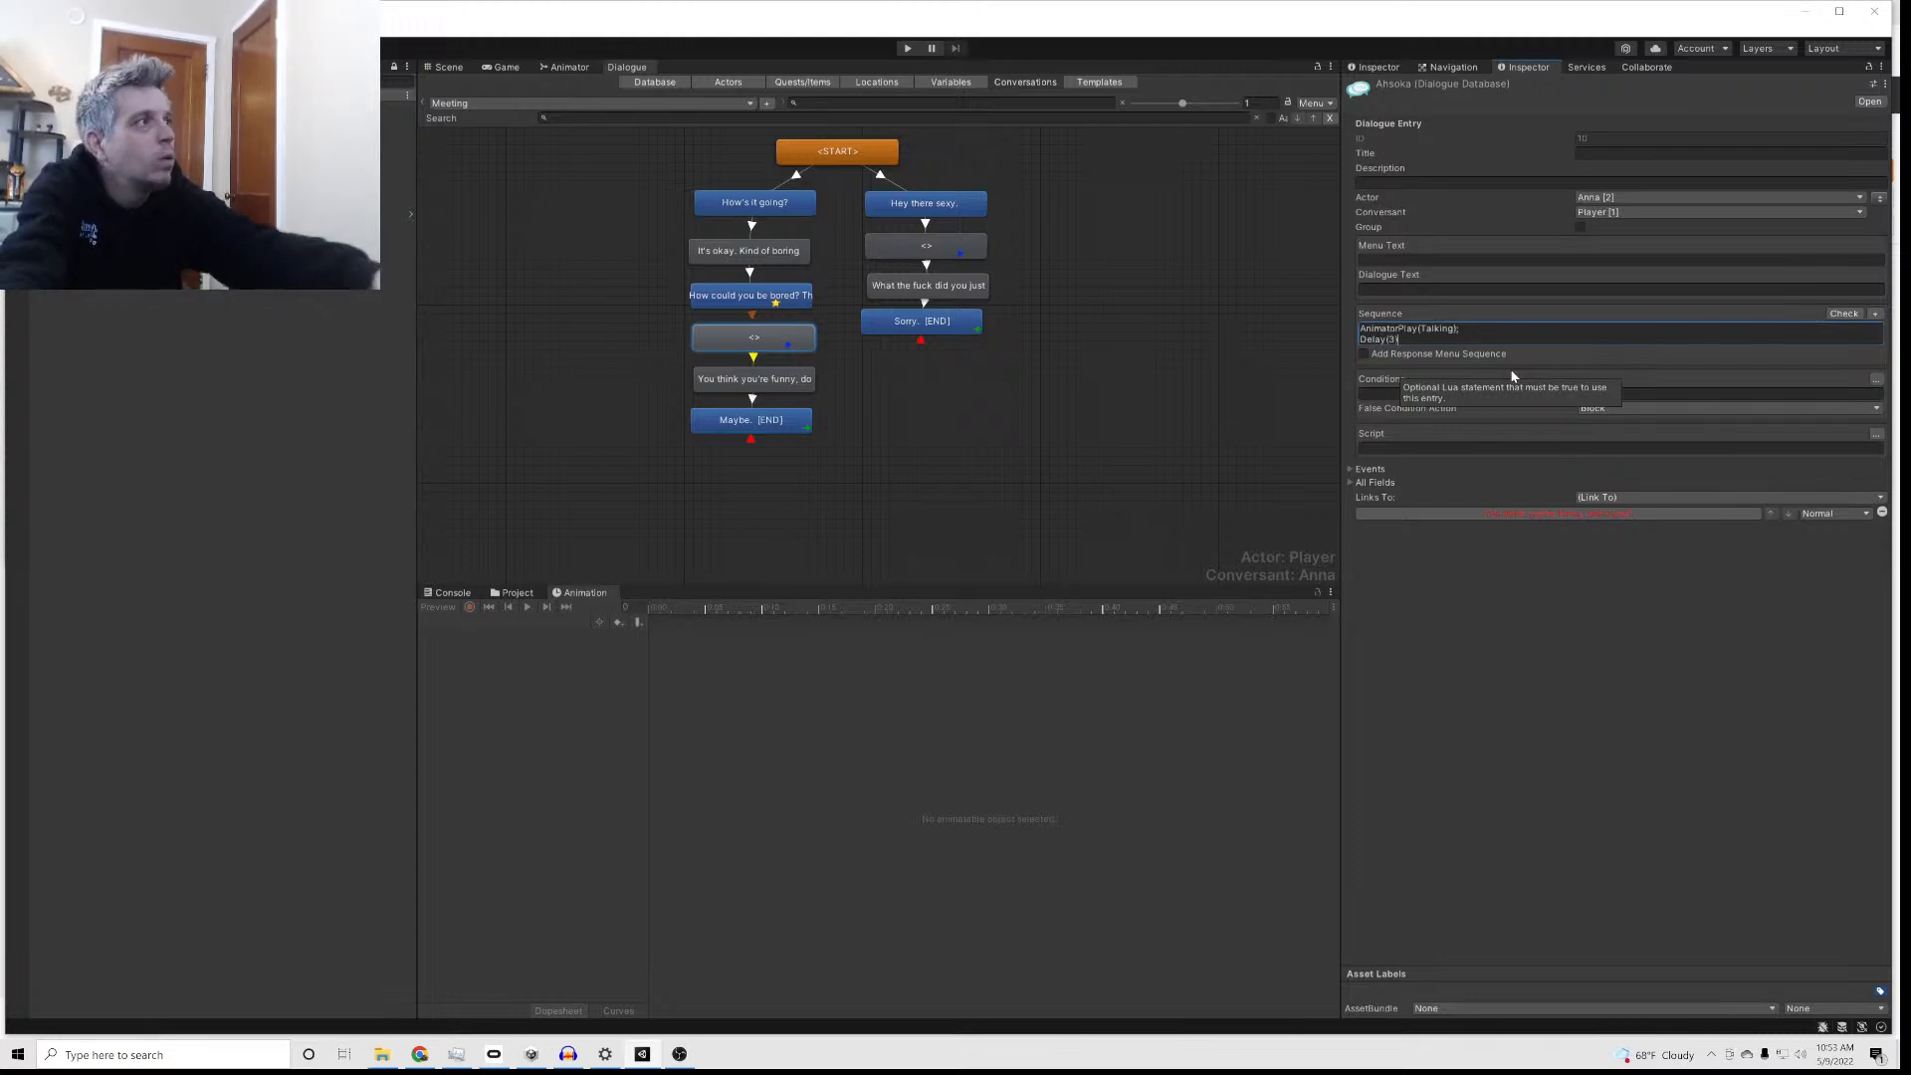
click(1501, 751)
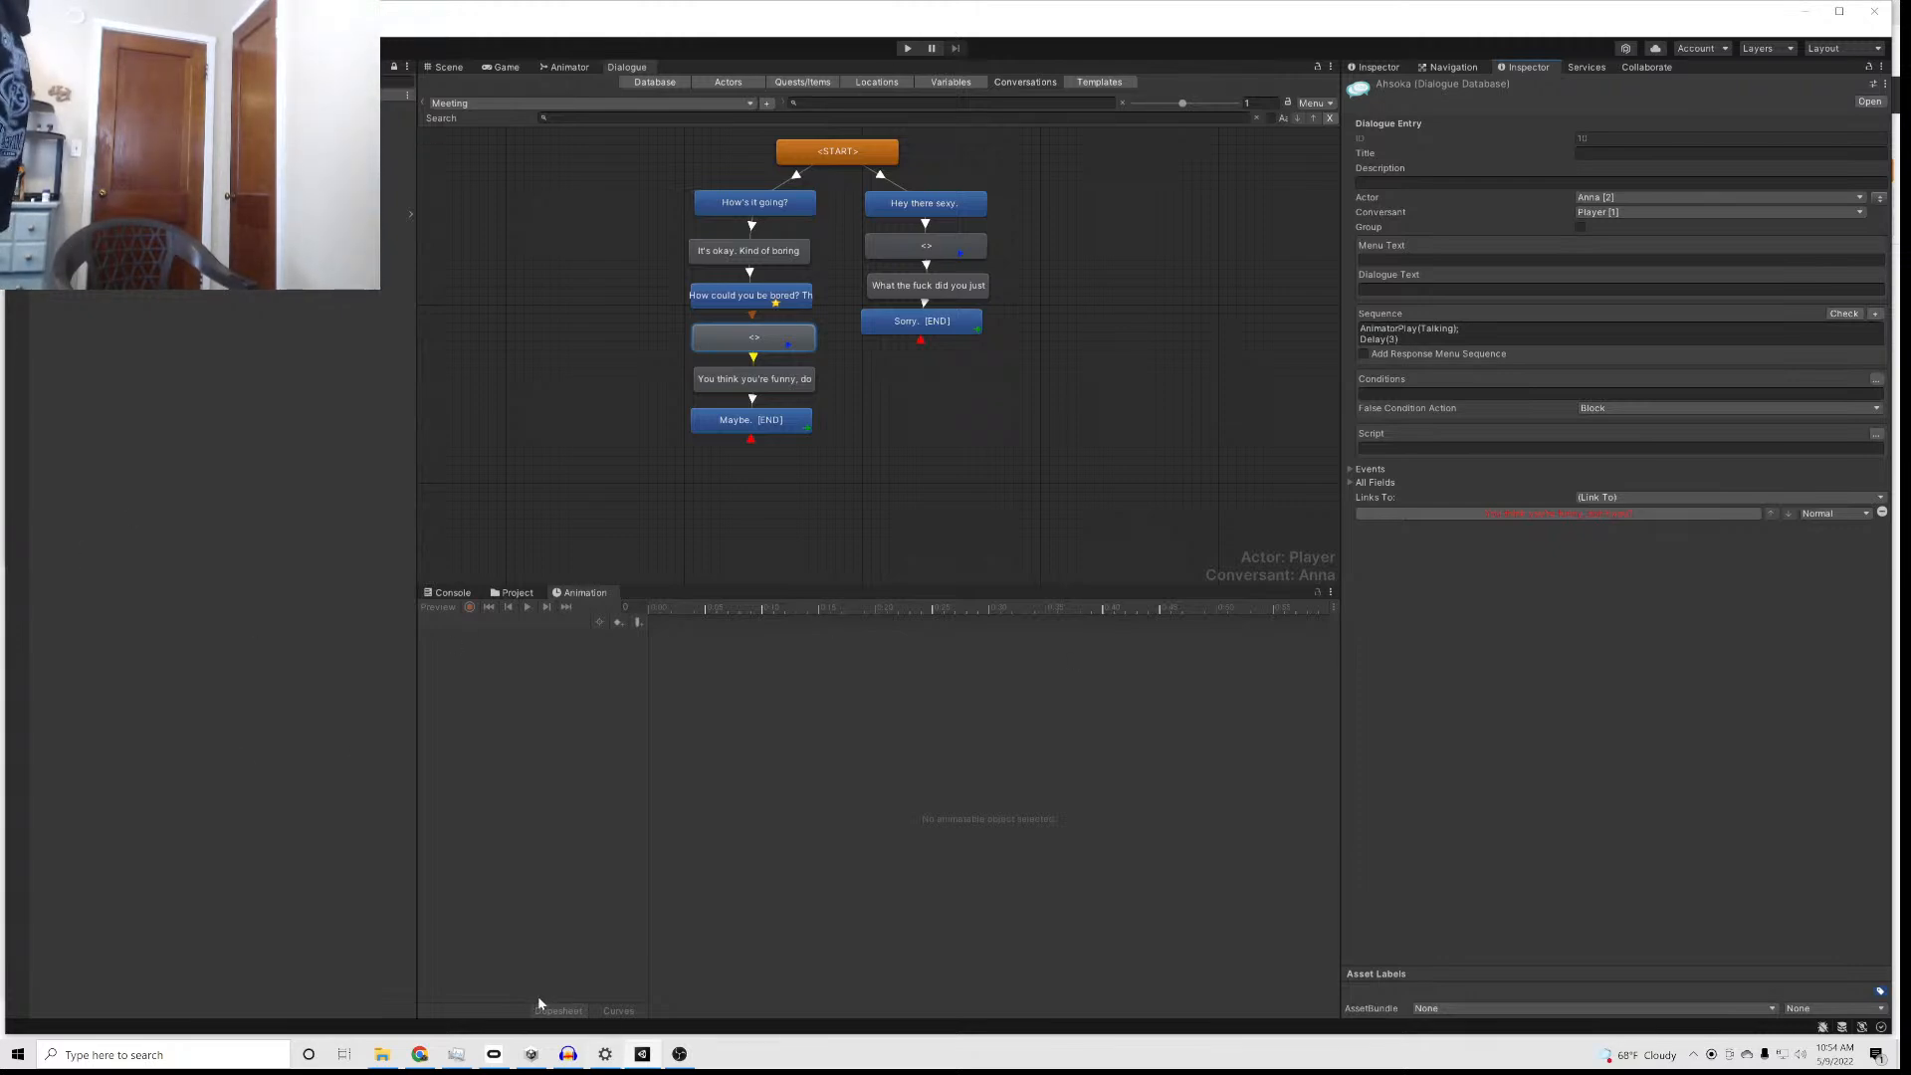
Step: Run the diner scene in play mode to test the conversation with the delayed Talking sequence, and stop it
click(908, 48)
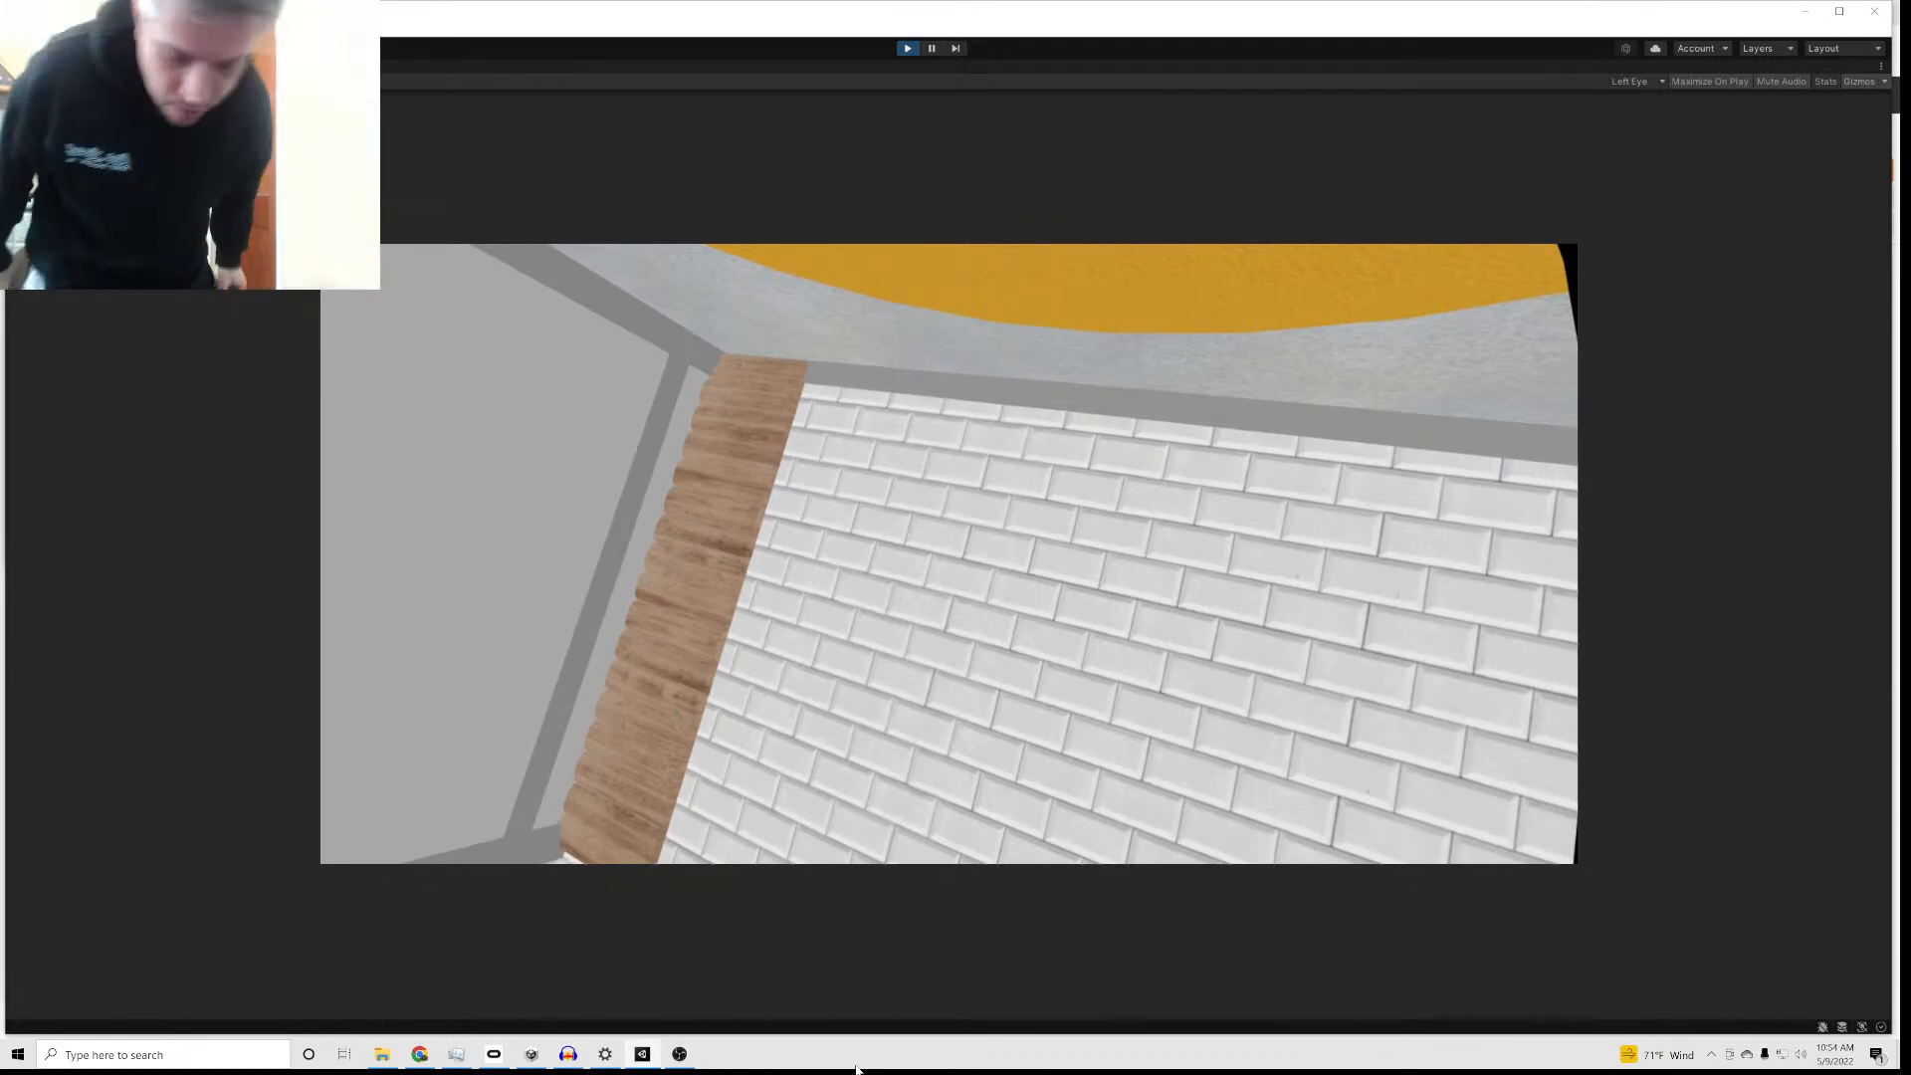
click(906, 48)
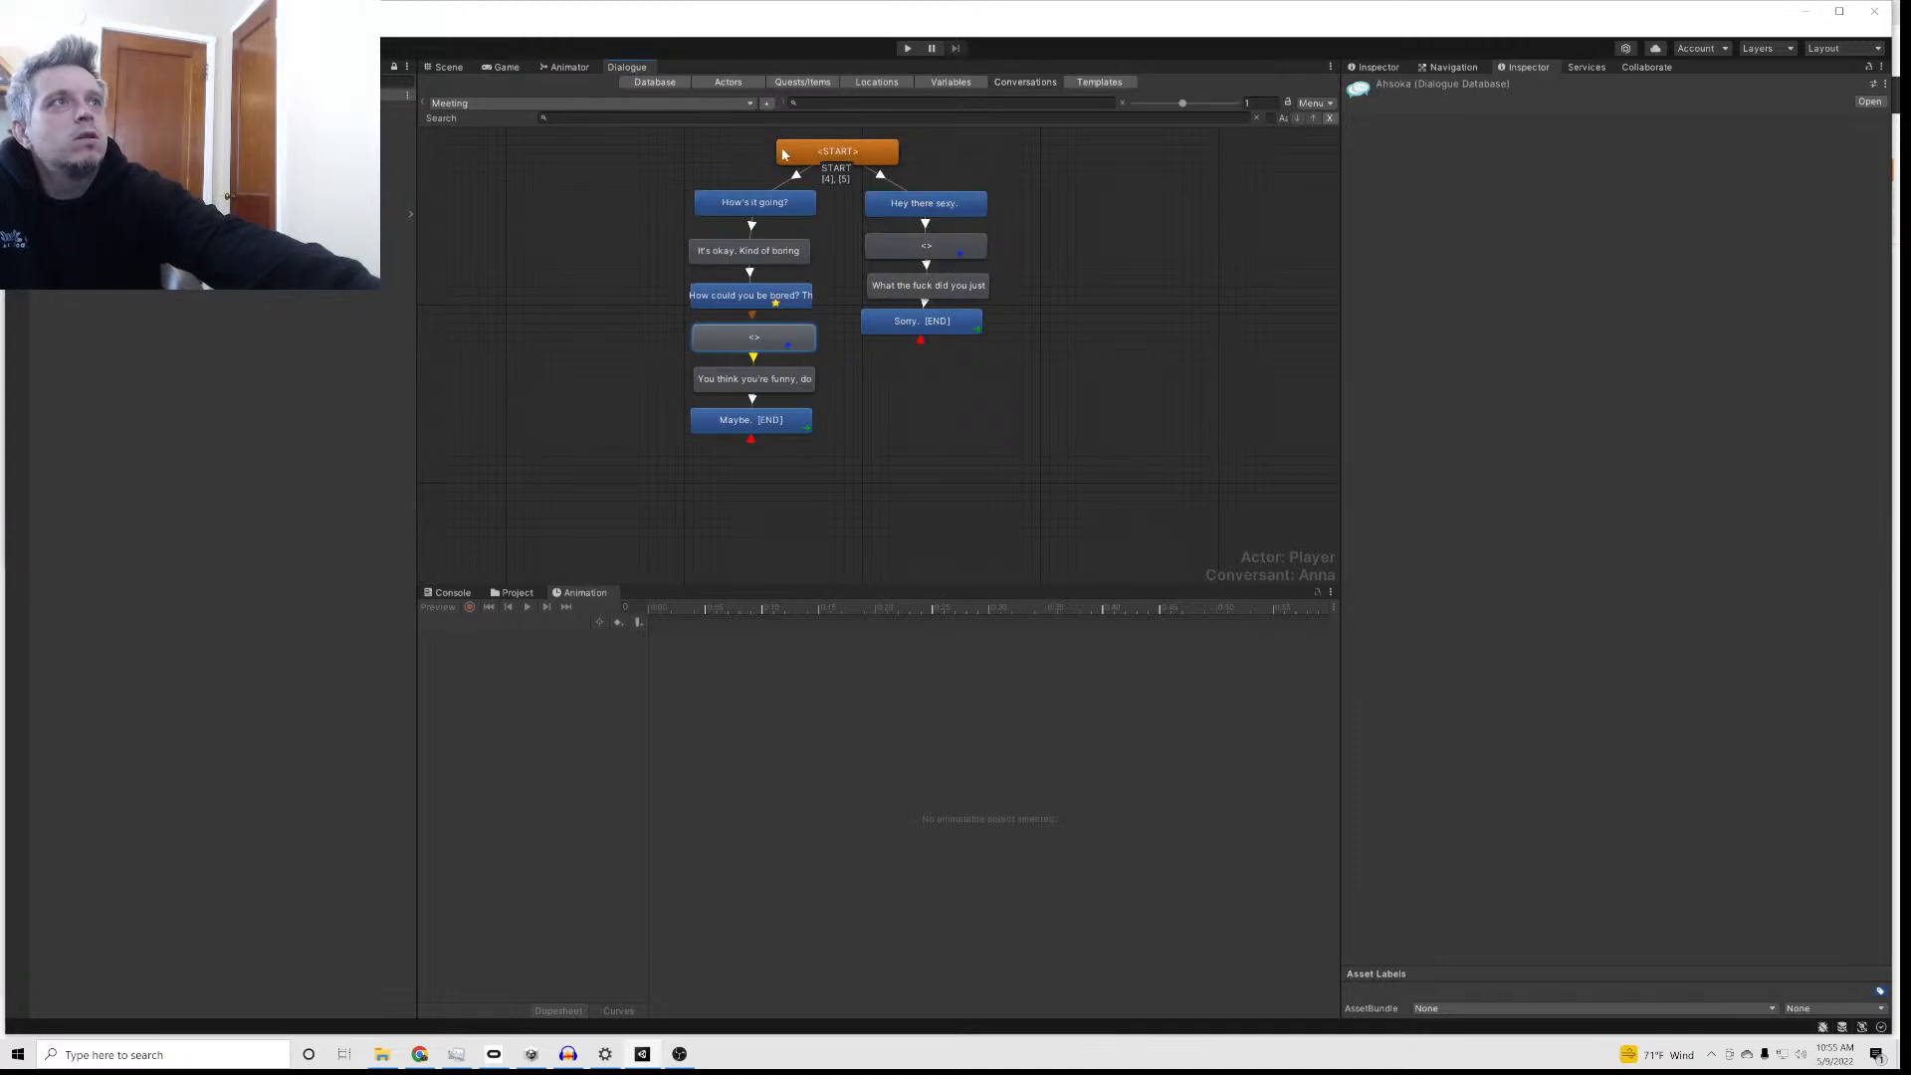
Step: Review the START, "How's it going?" and "It's okay. Kind of boring today." entries of the Meeting conversation
click(841, 153)
click(779, 204)
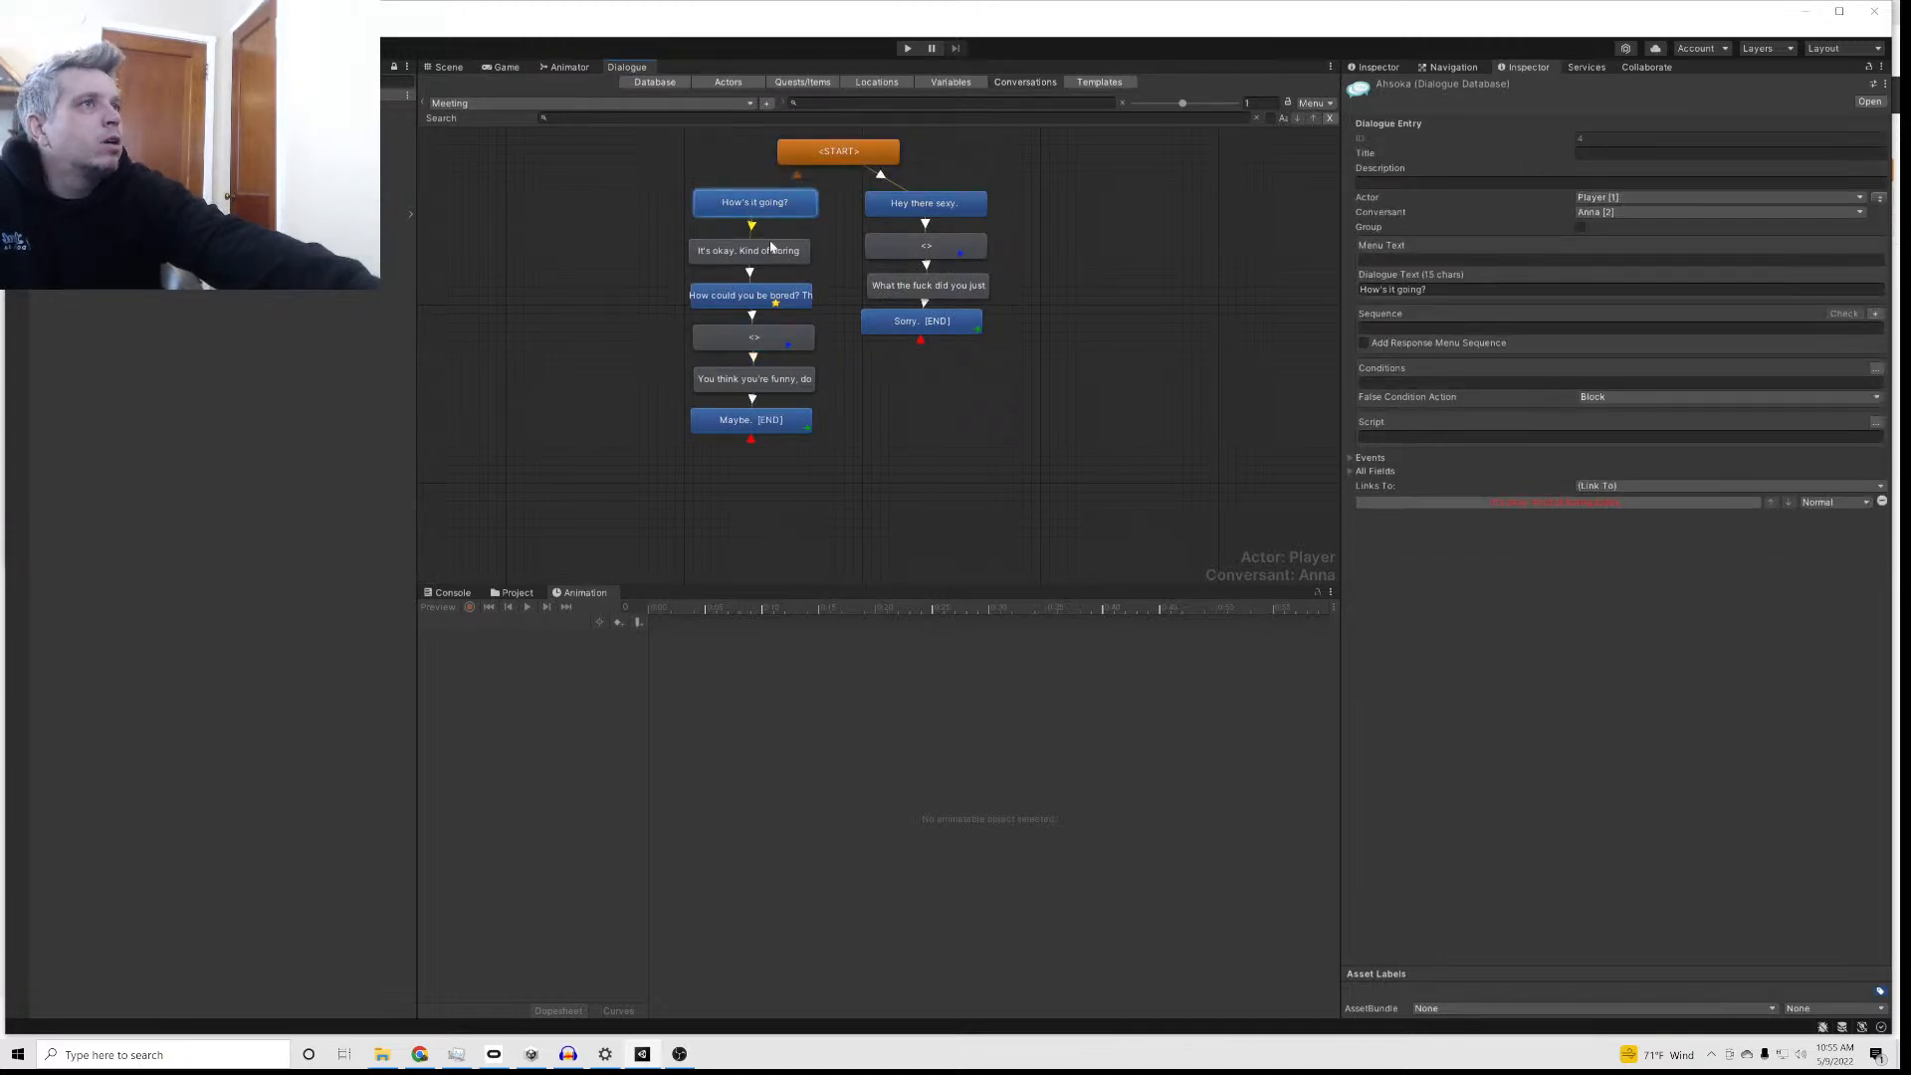
click(764, 251)
click(739, 205)
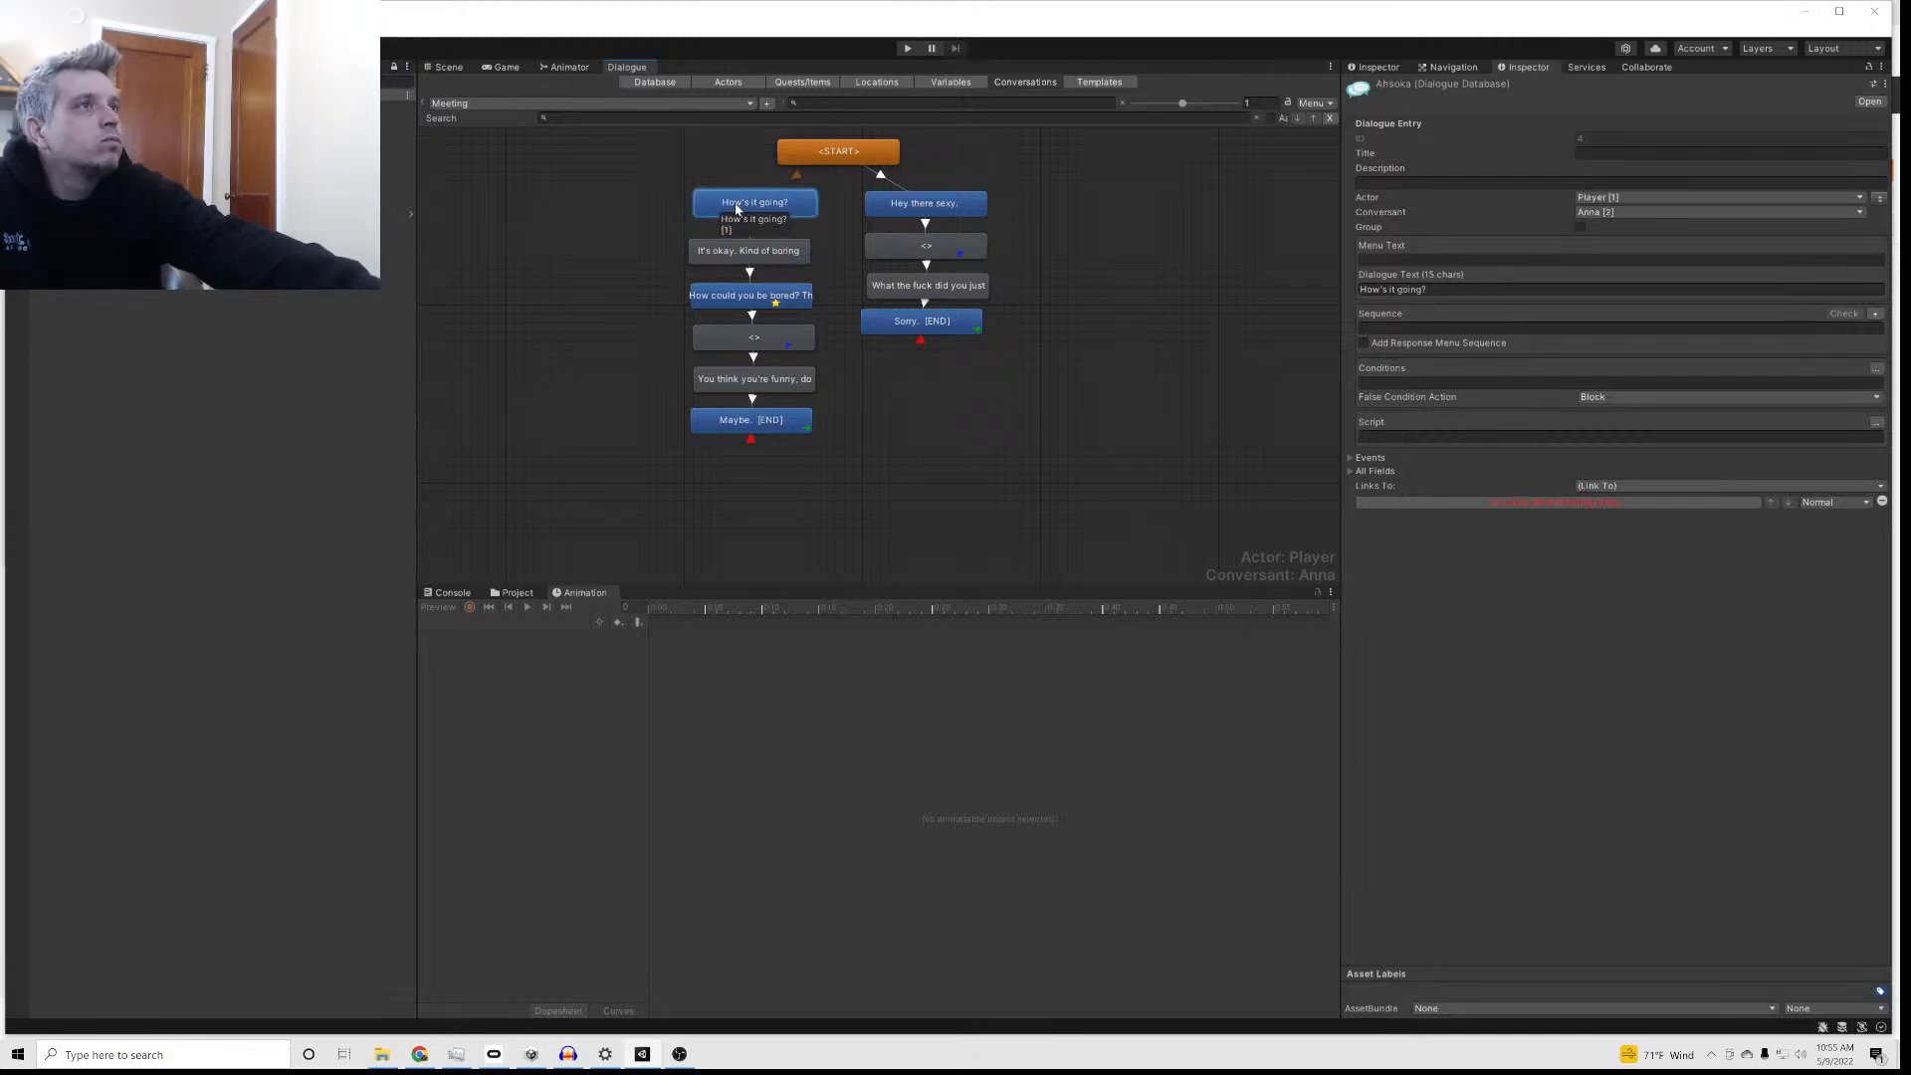
click(774, 256)
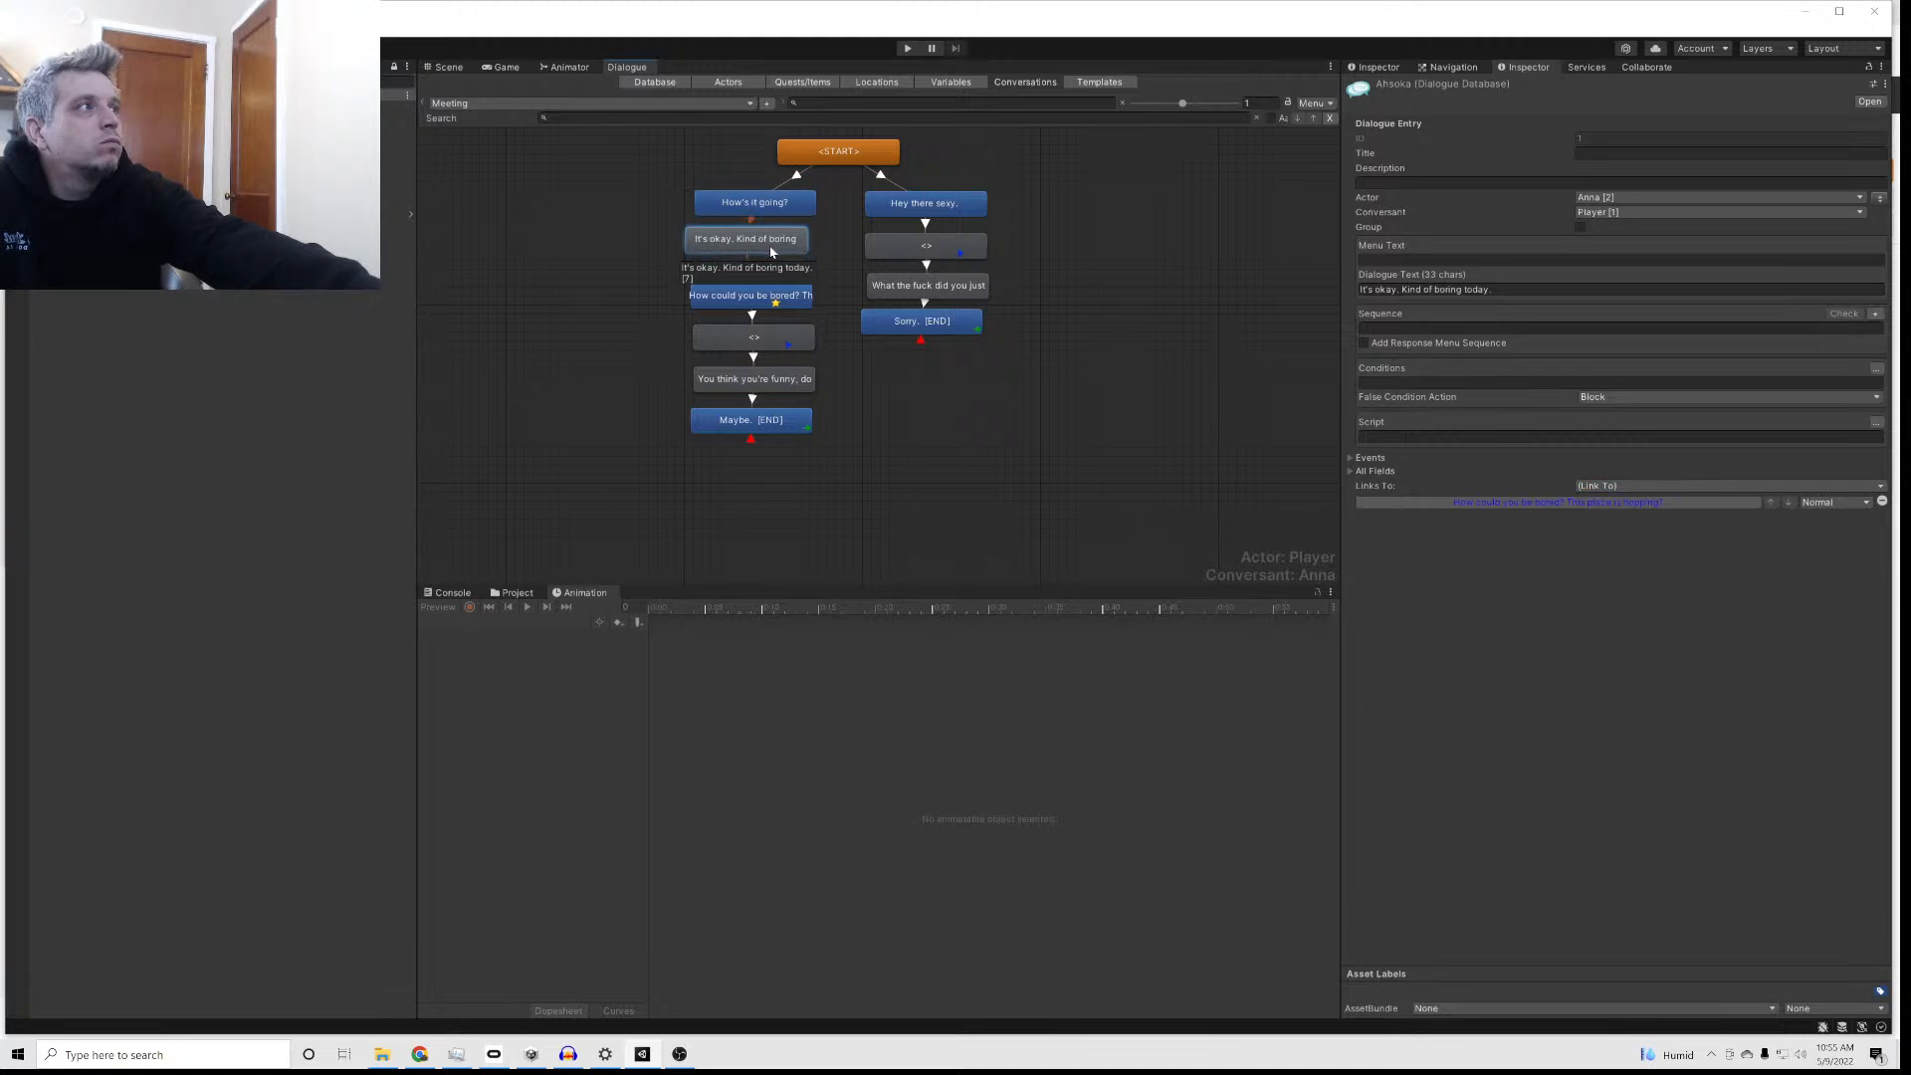
Step: Examine the START entry, both player greetings and the "It's okay. Kind of boring today." reply with its event settings
drag(775, 260, 777, 258)
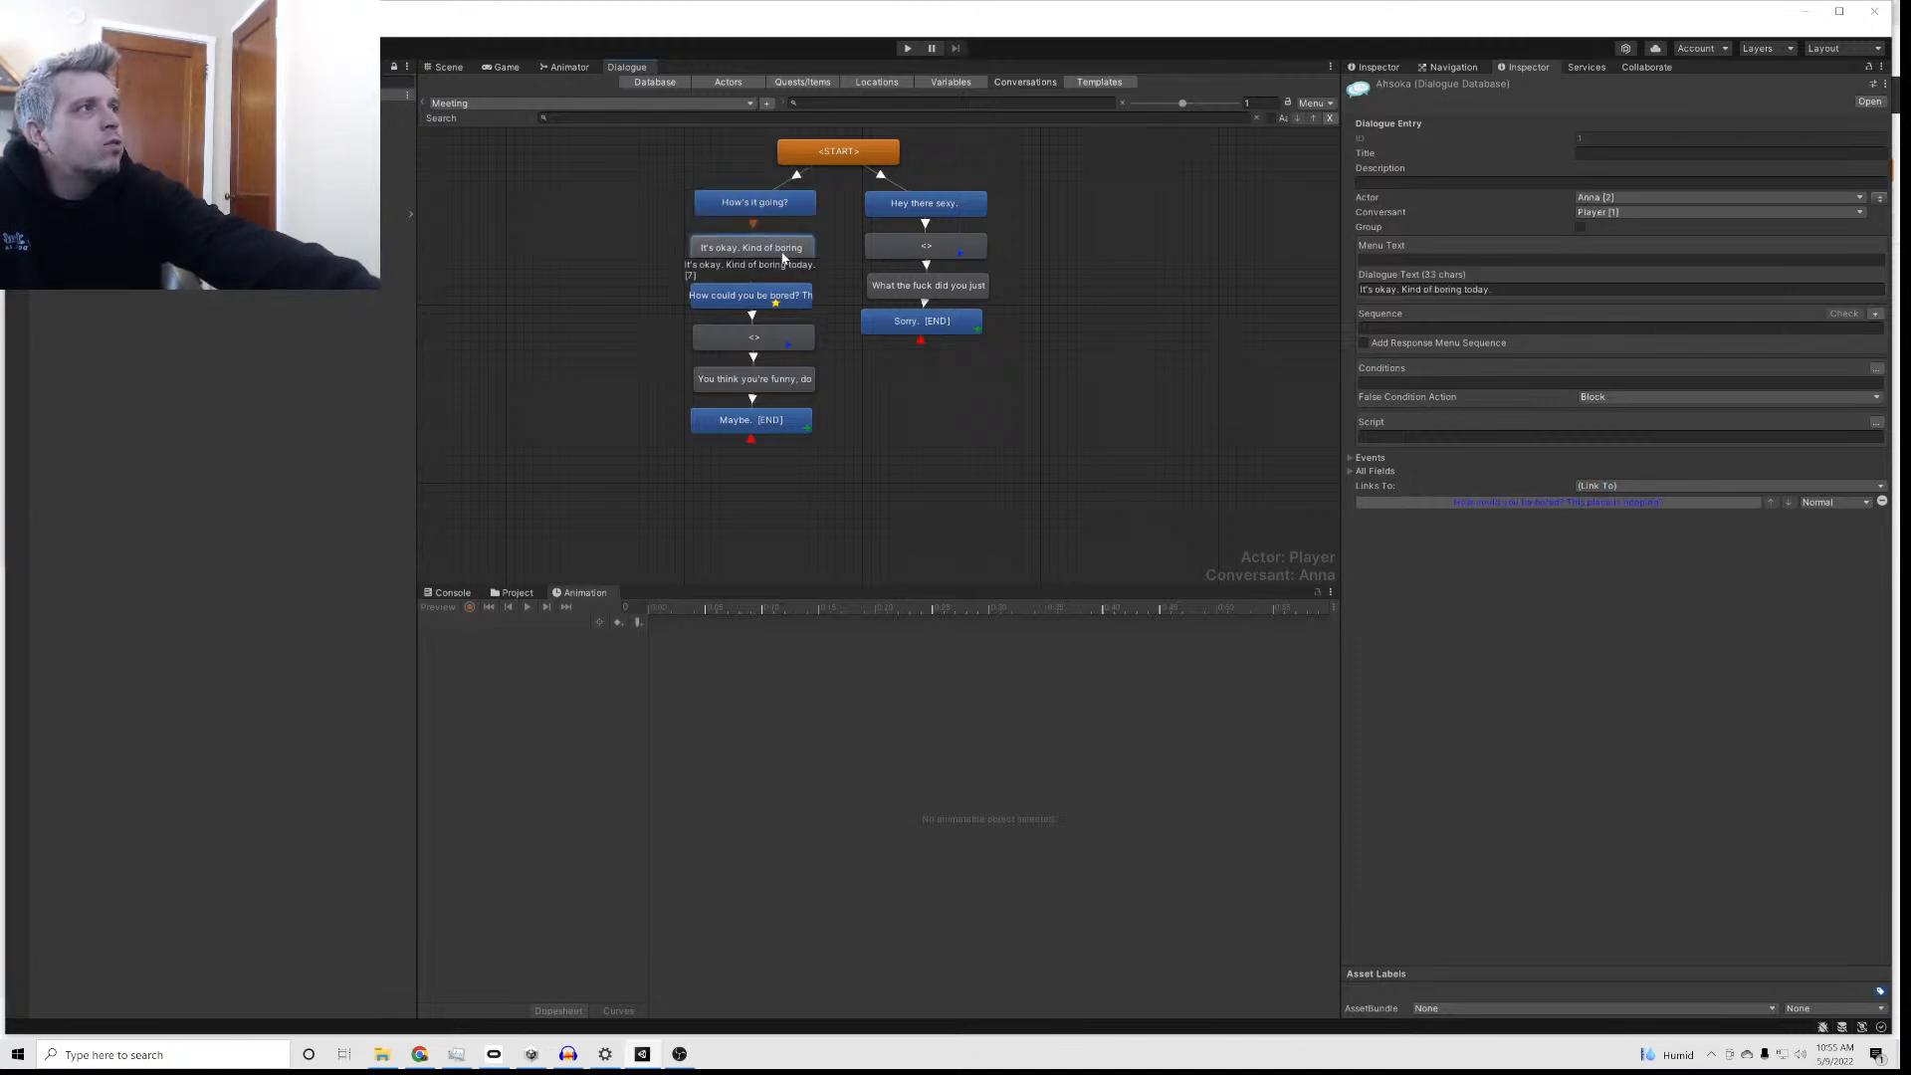
click(764, 212)
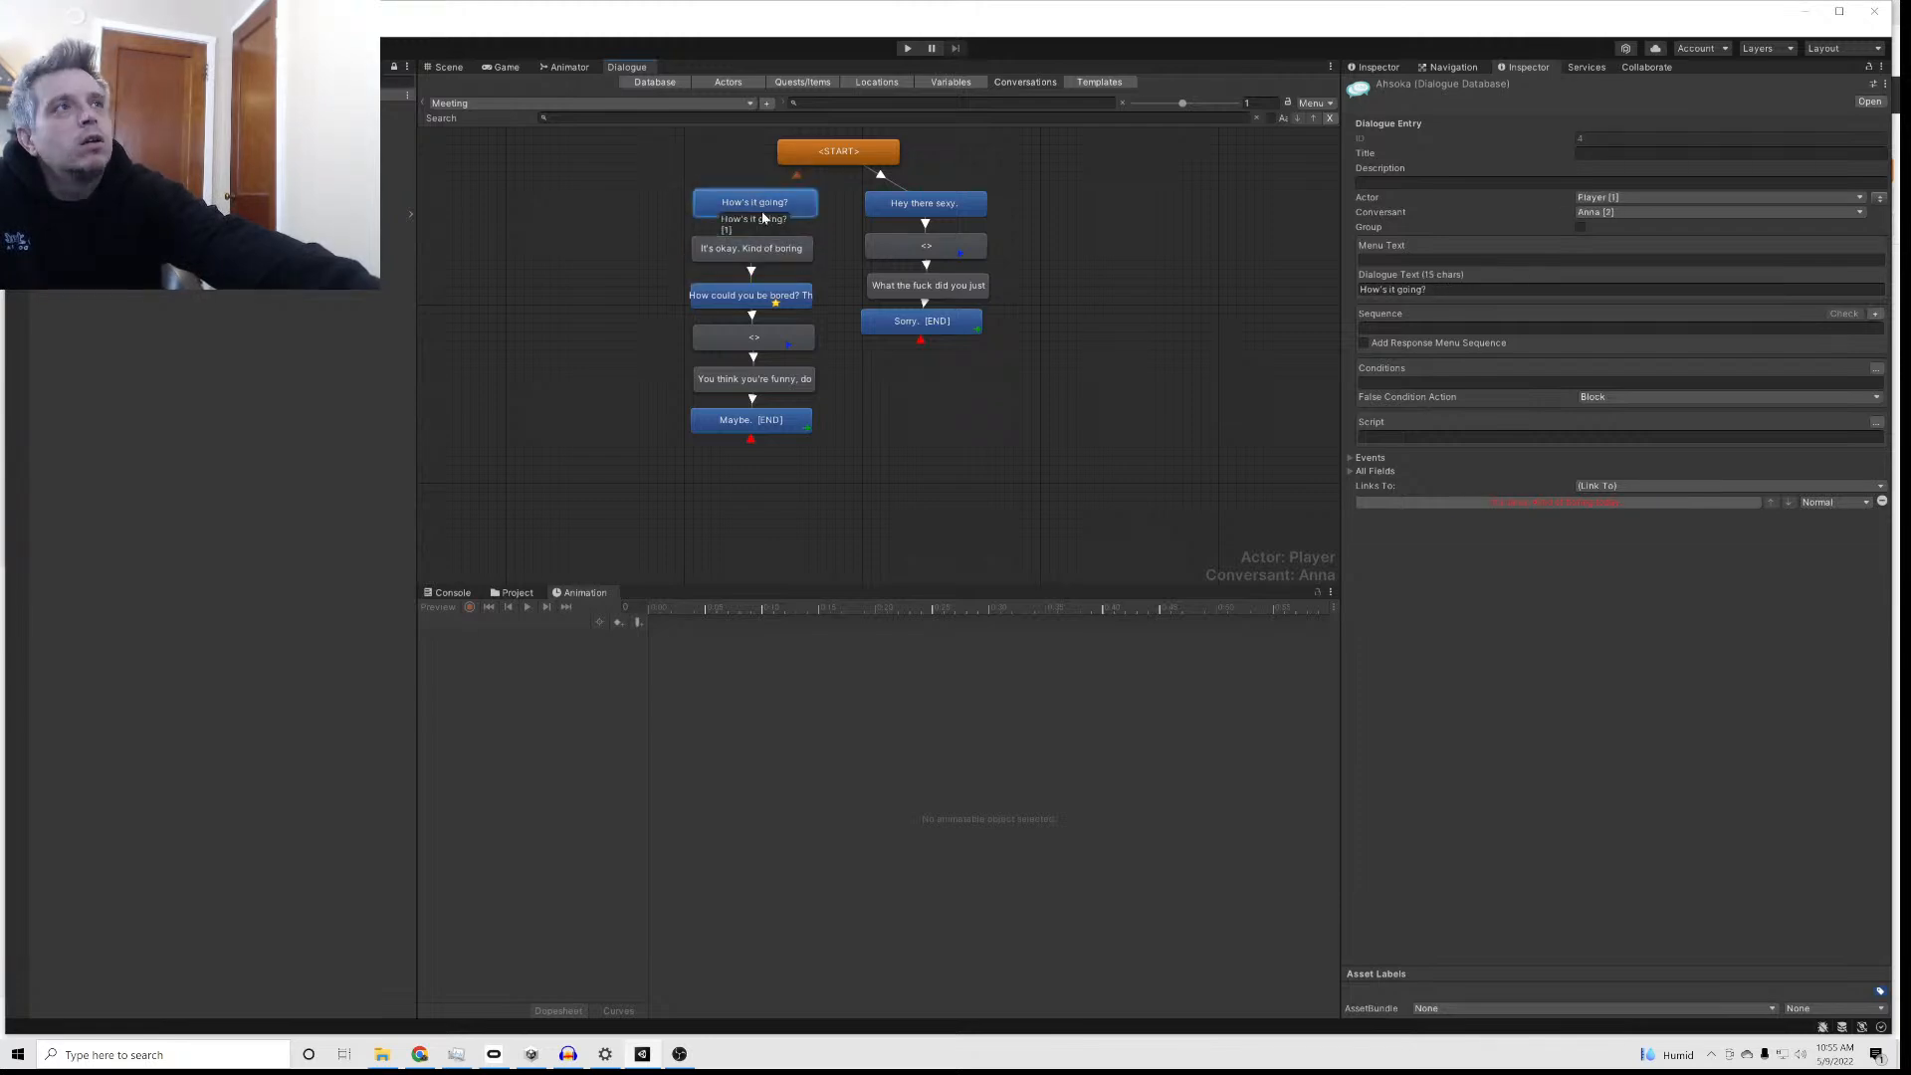
click(800, 162)
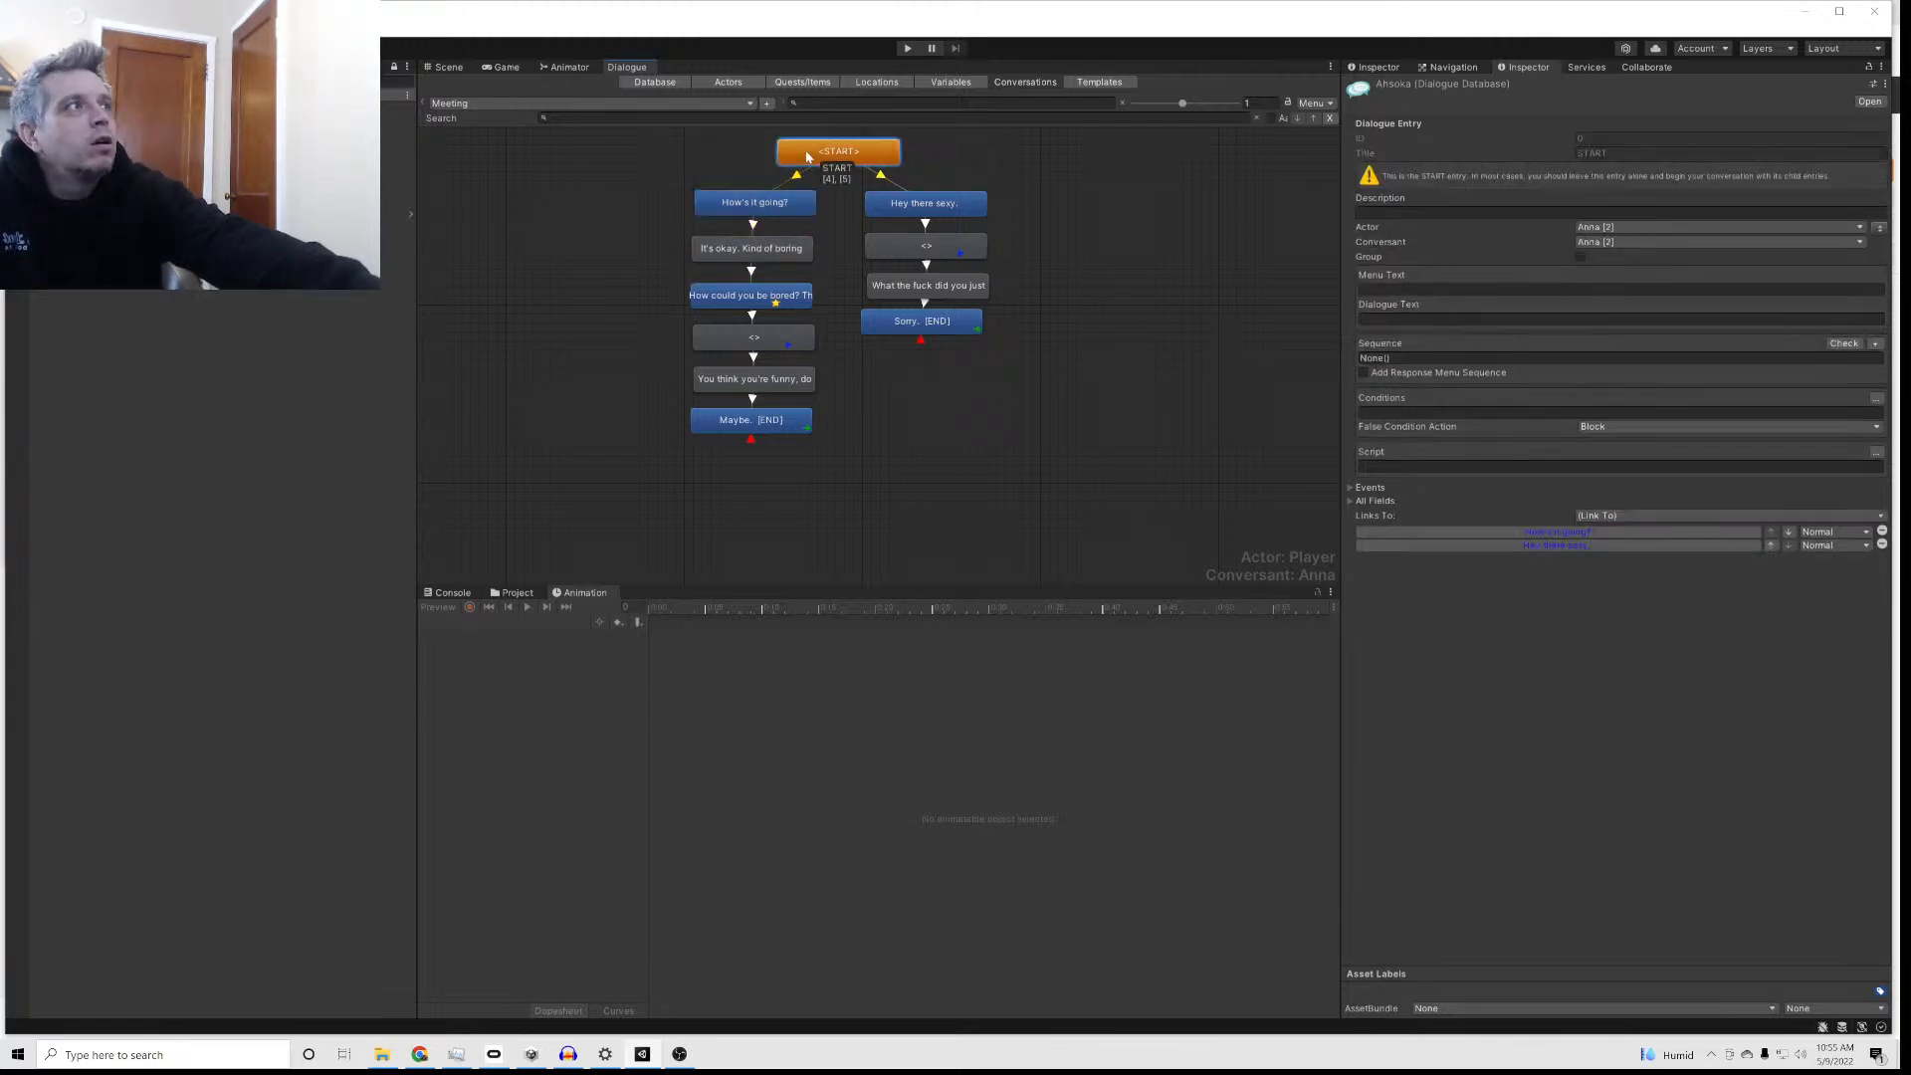
click(936, 202)
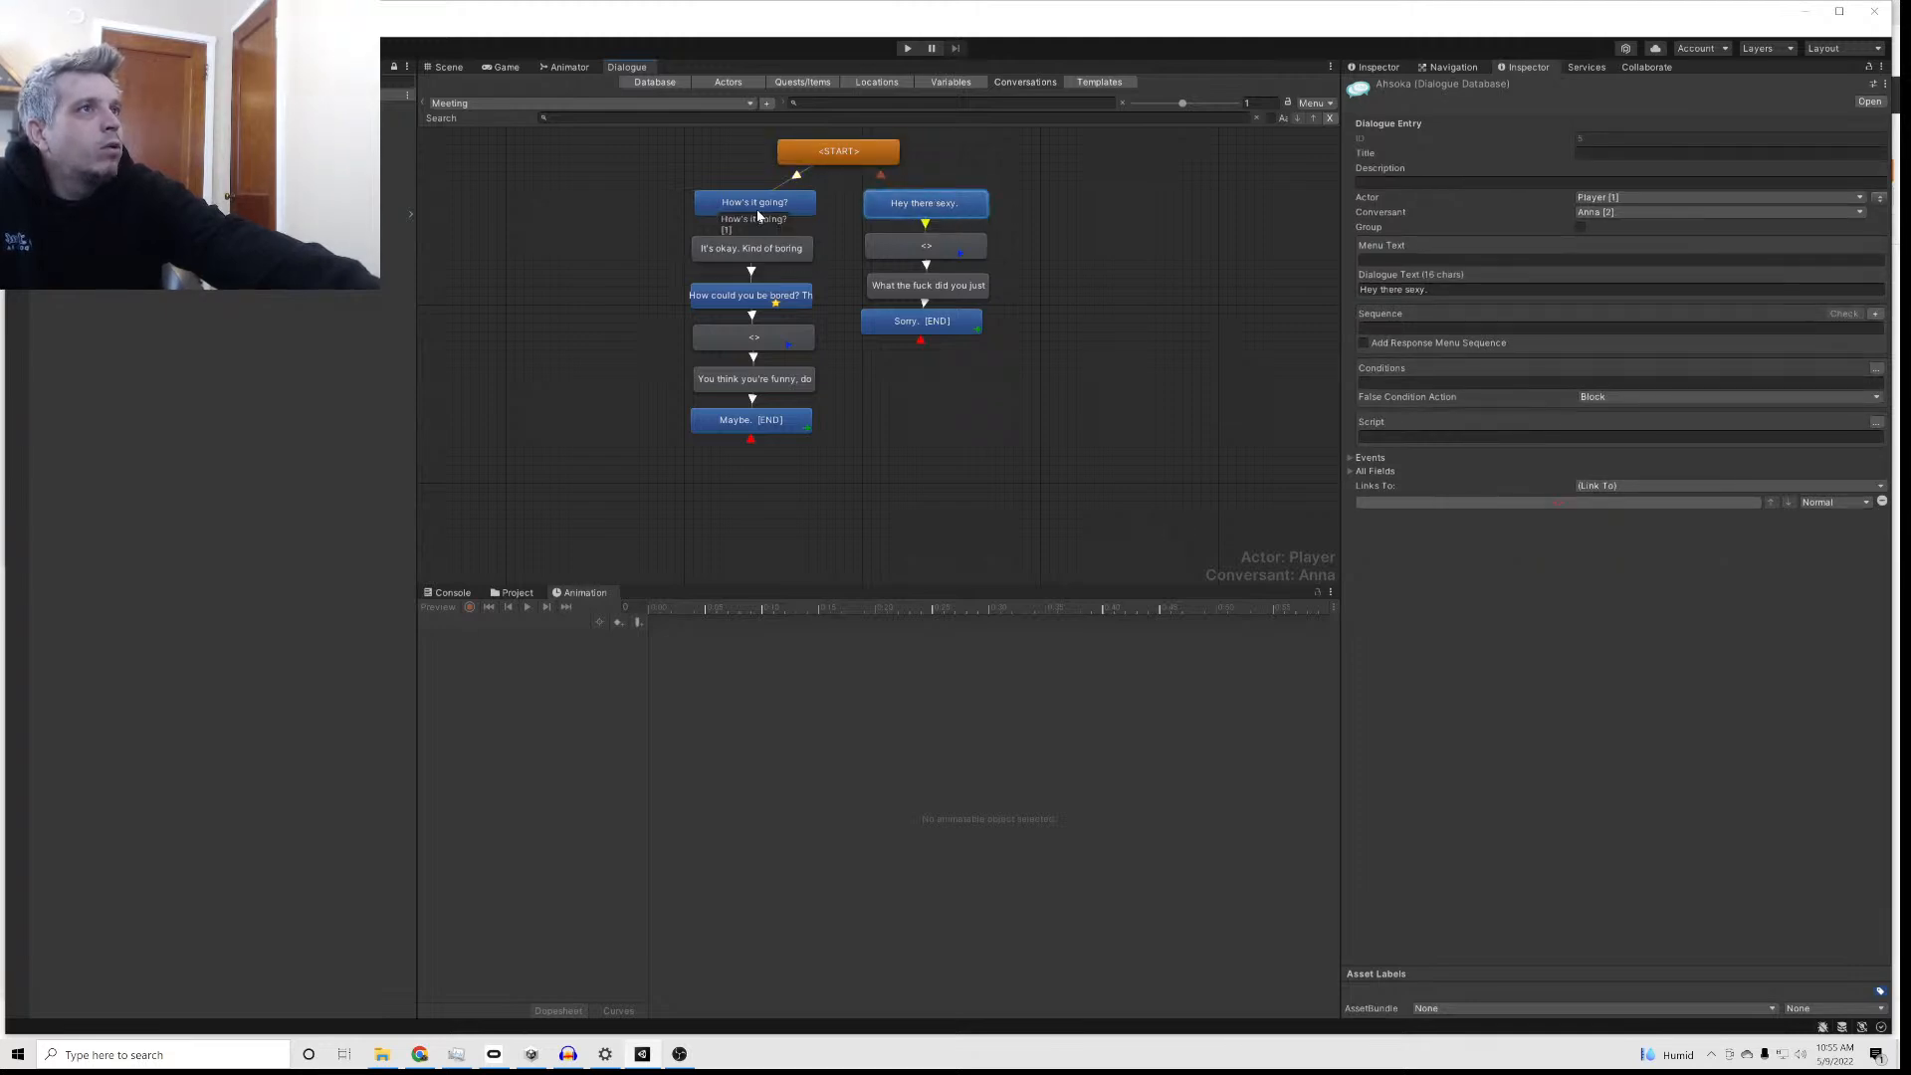
click(849, 159)
click(766, 207)
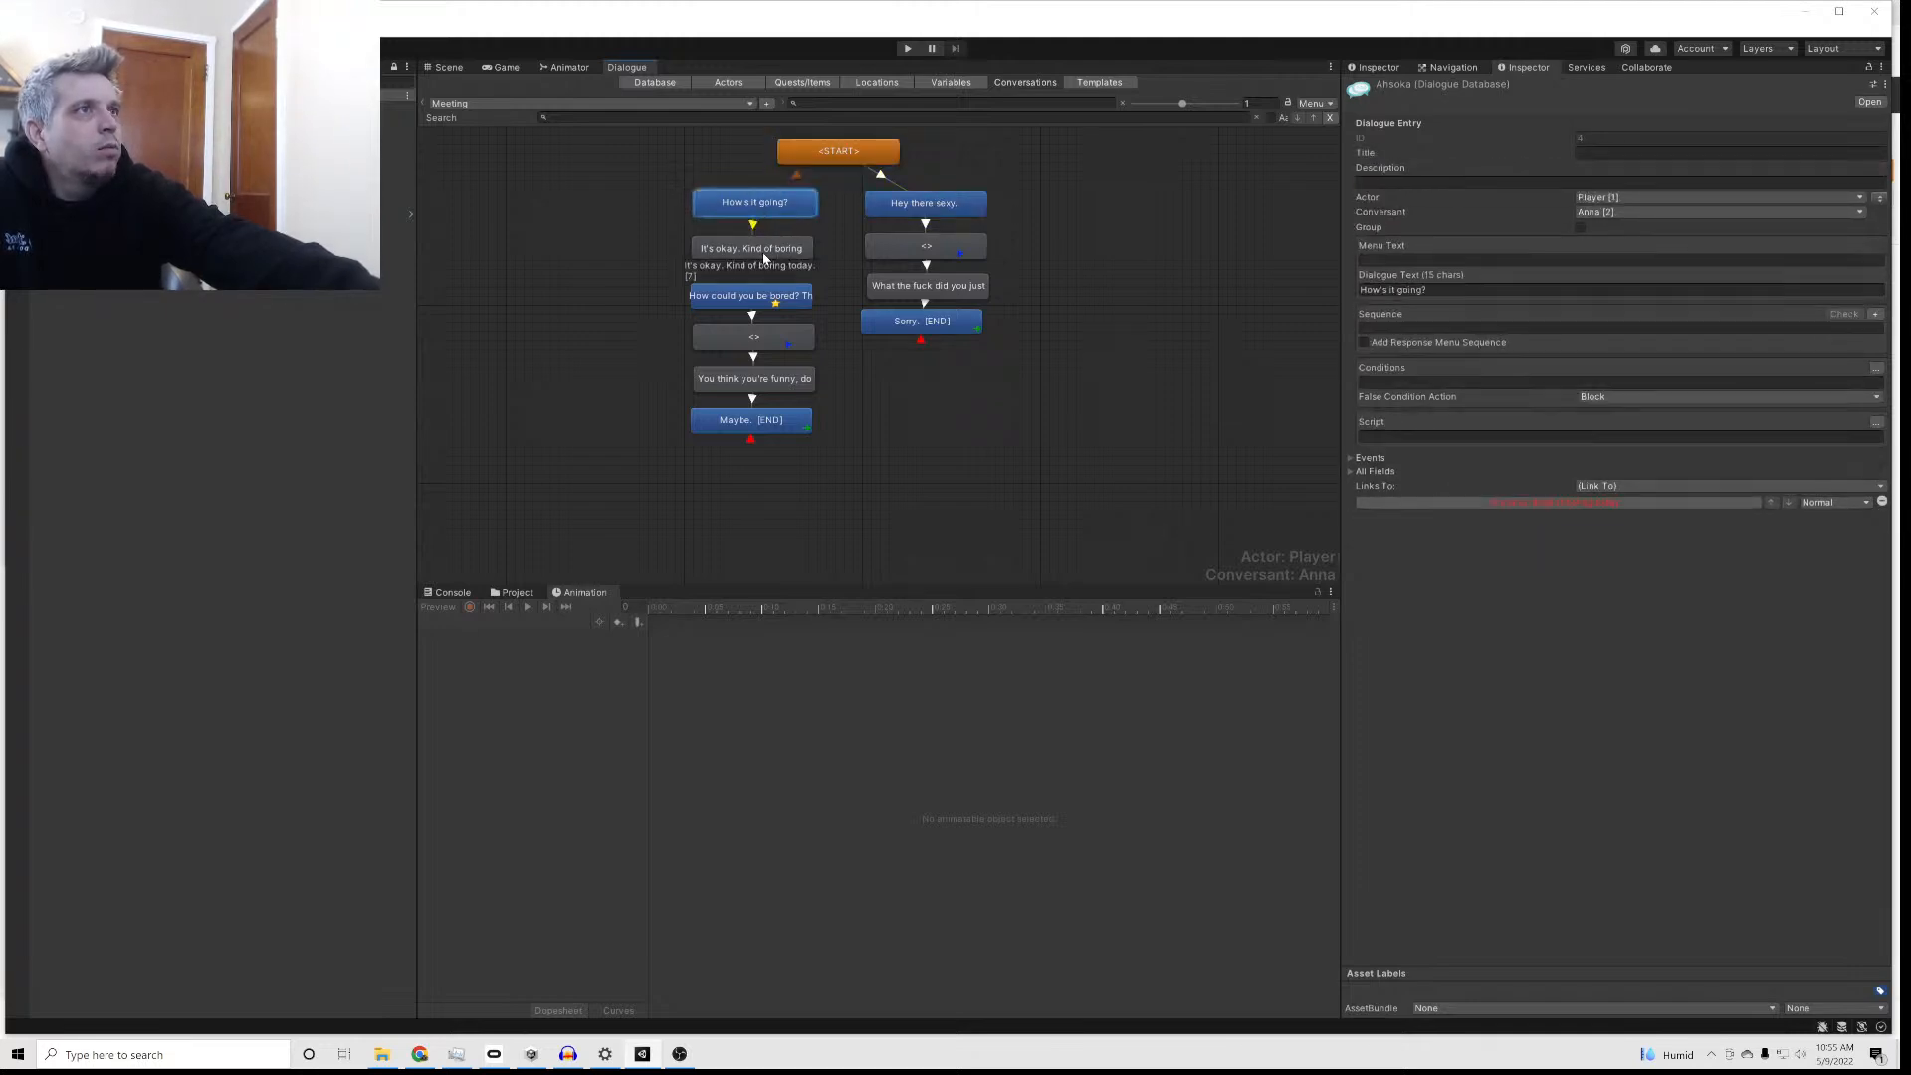
click(754, 249)
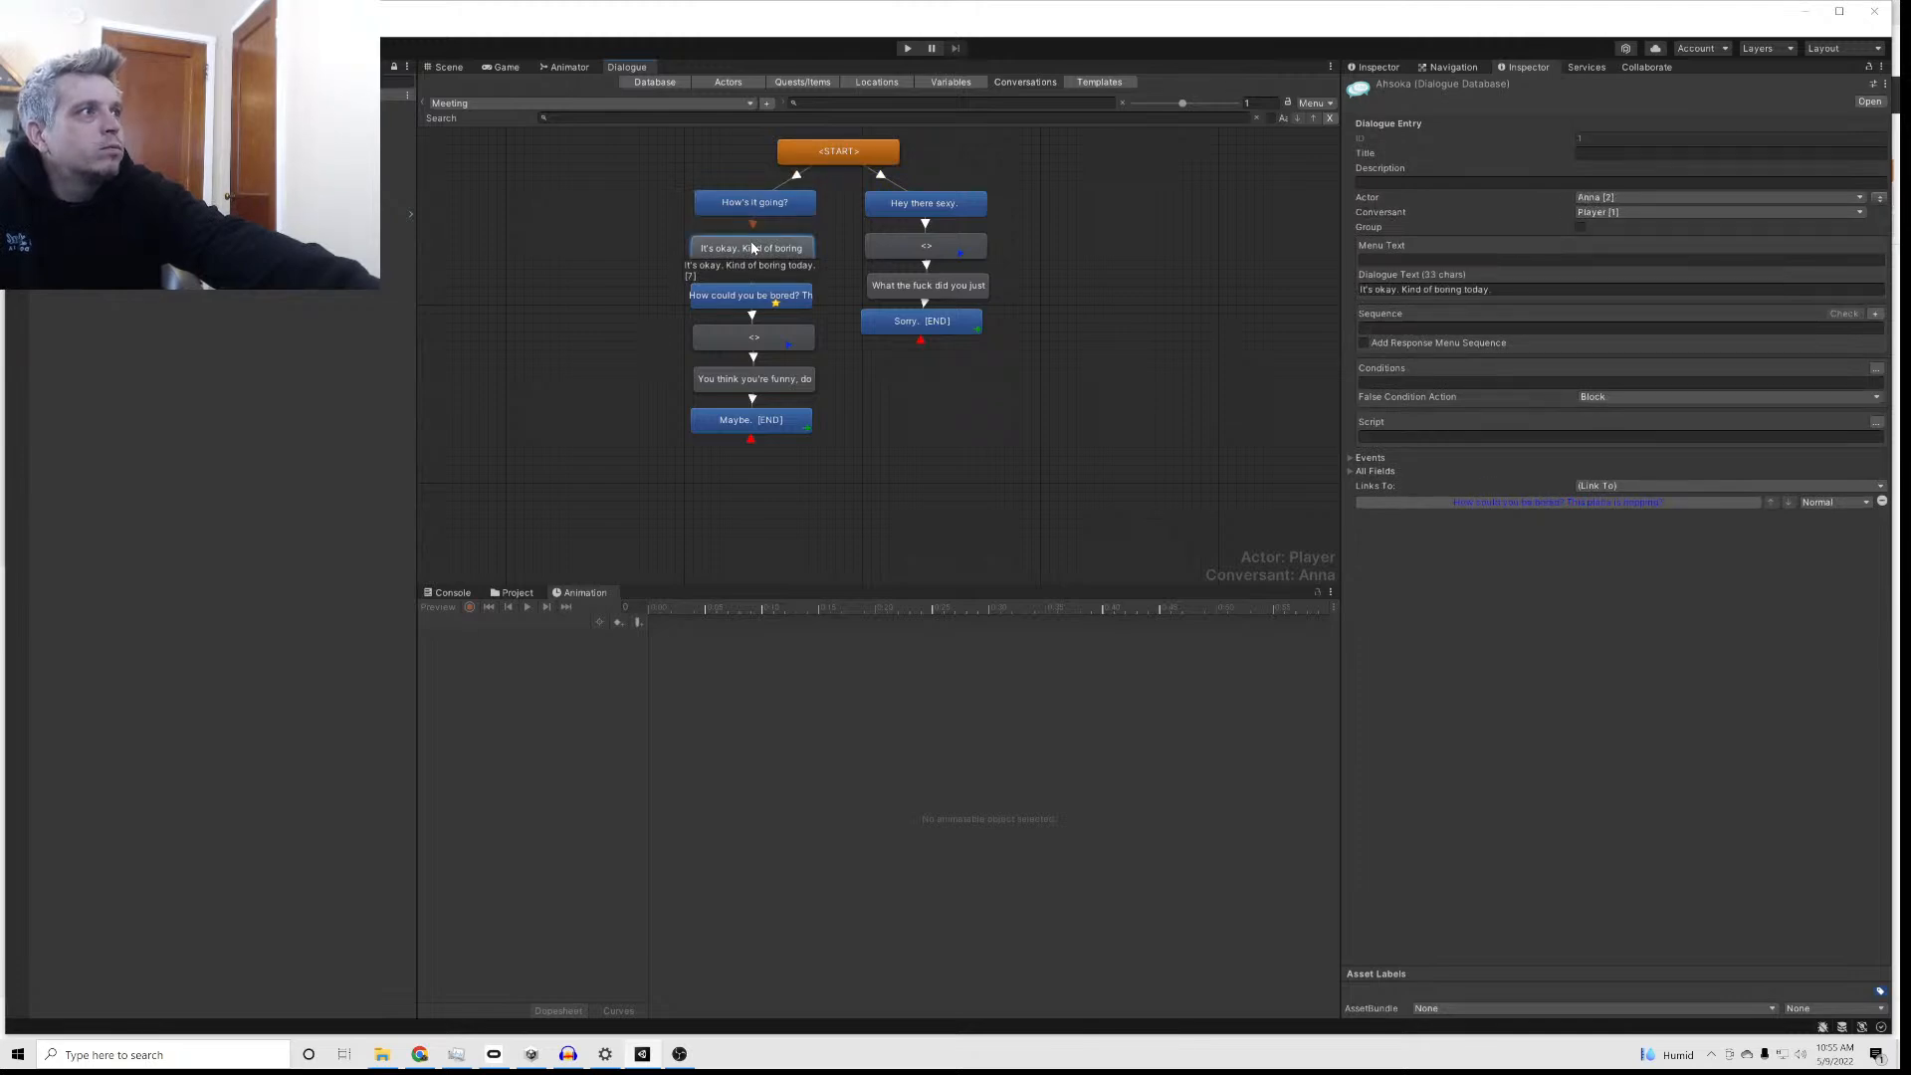
click(1351, 459)
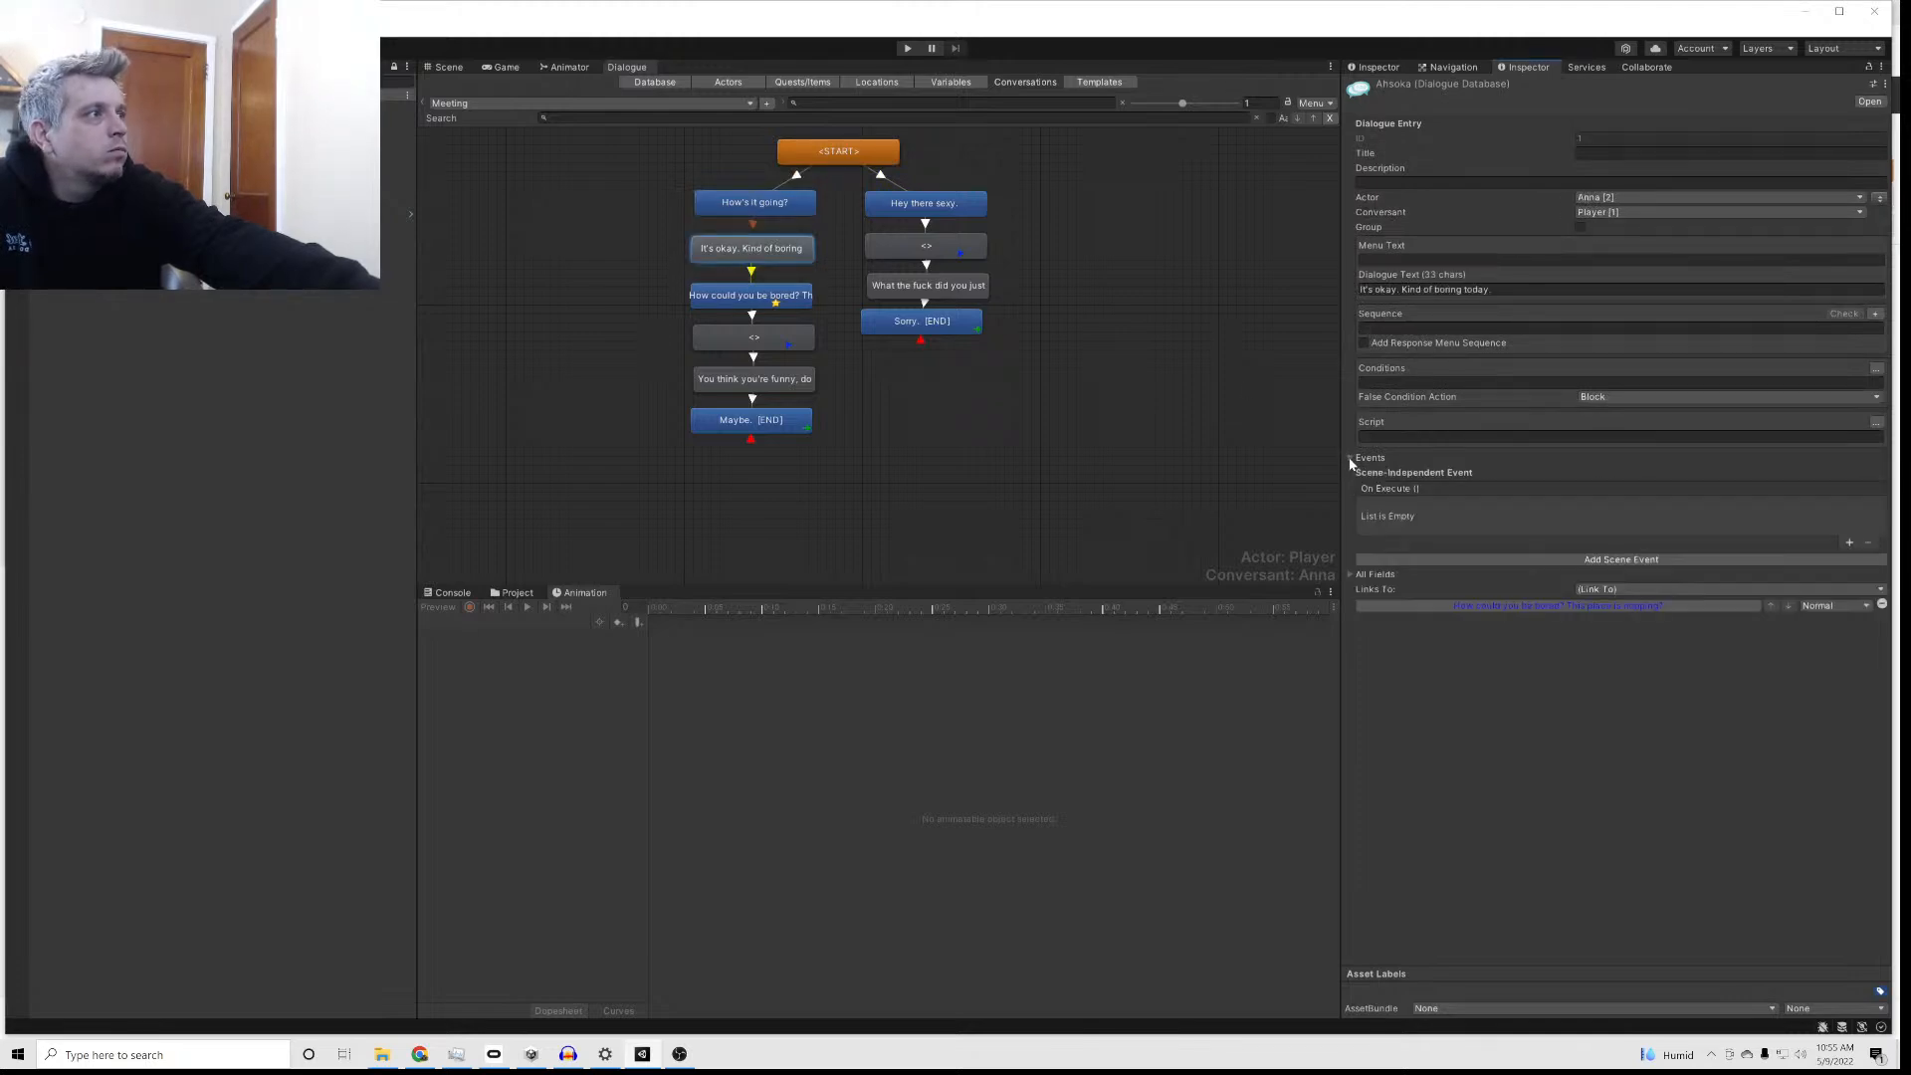
click(1351, 459)
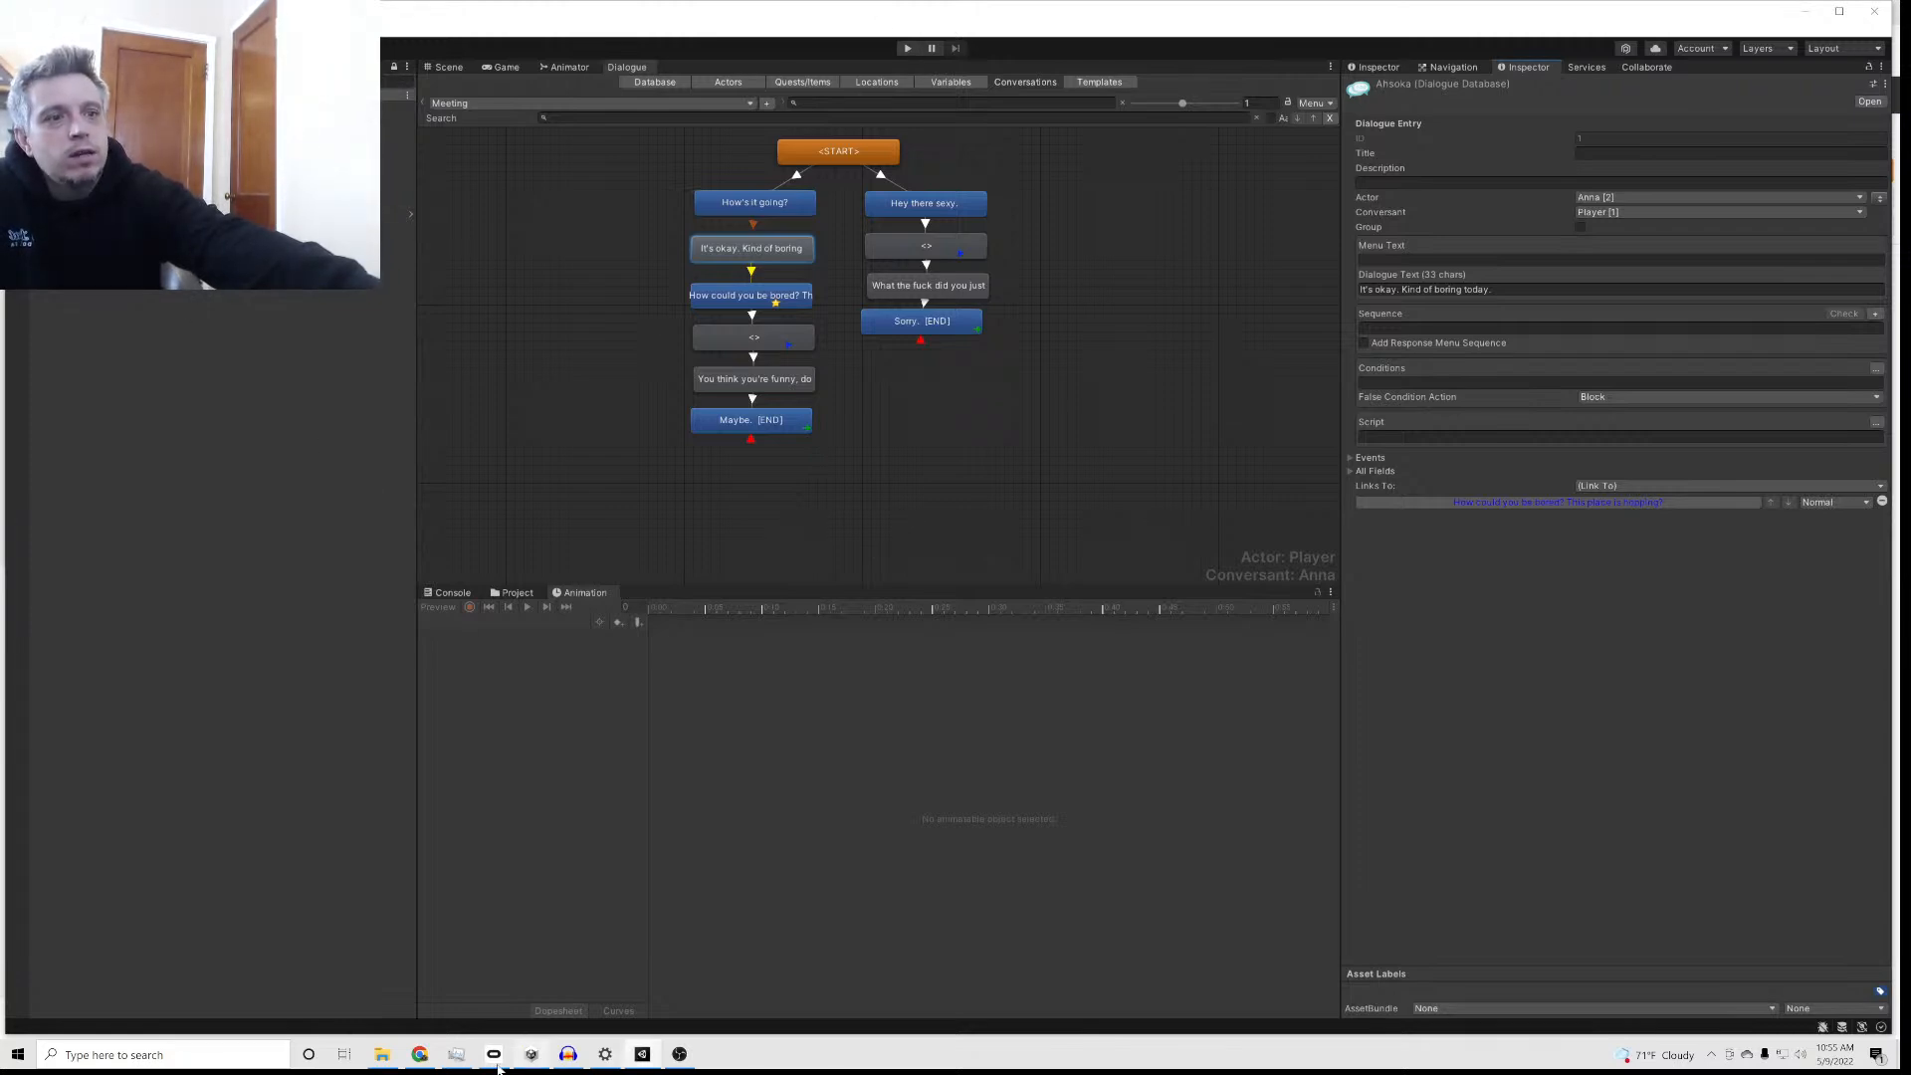
Step: Switch to the live stream dashboard in Chrome and end the "Unity VR -- Let's Make a Visual Novel" stream
click(421, 1057)
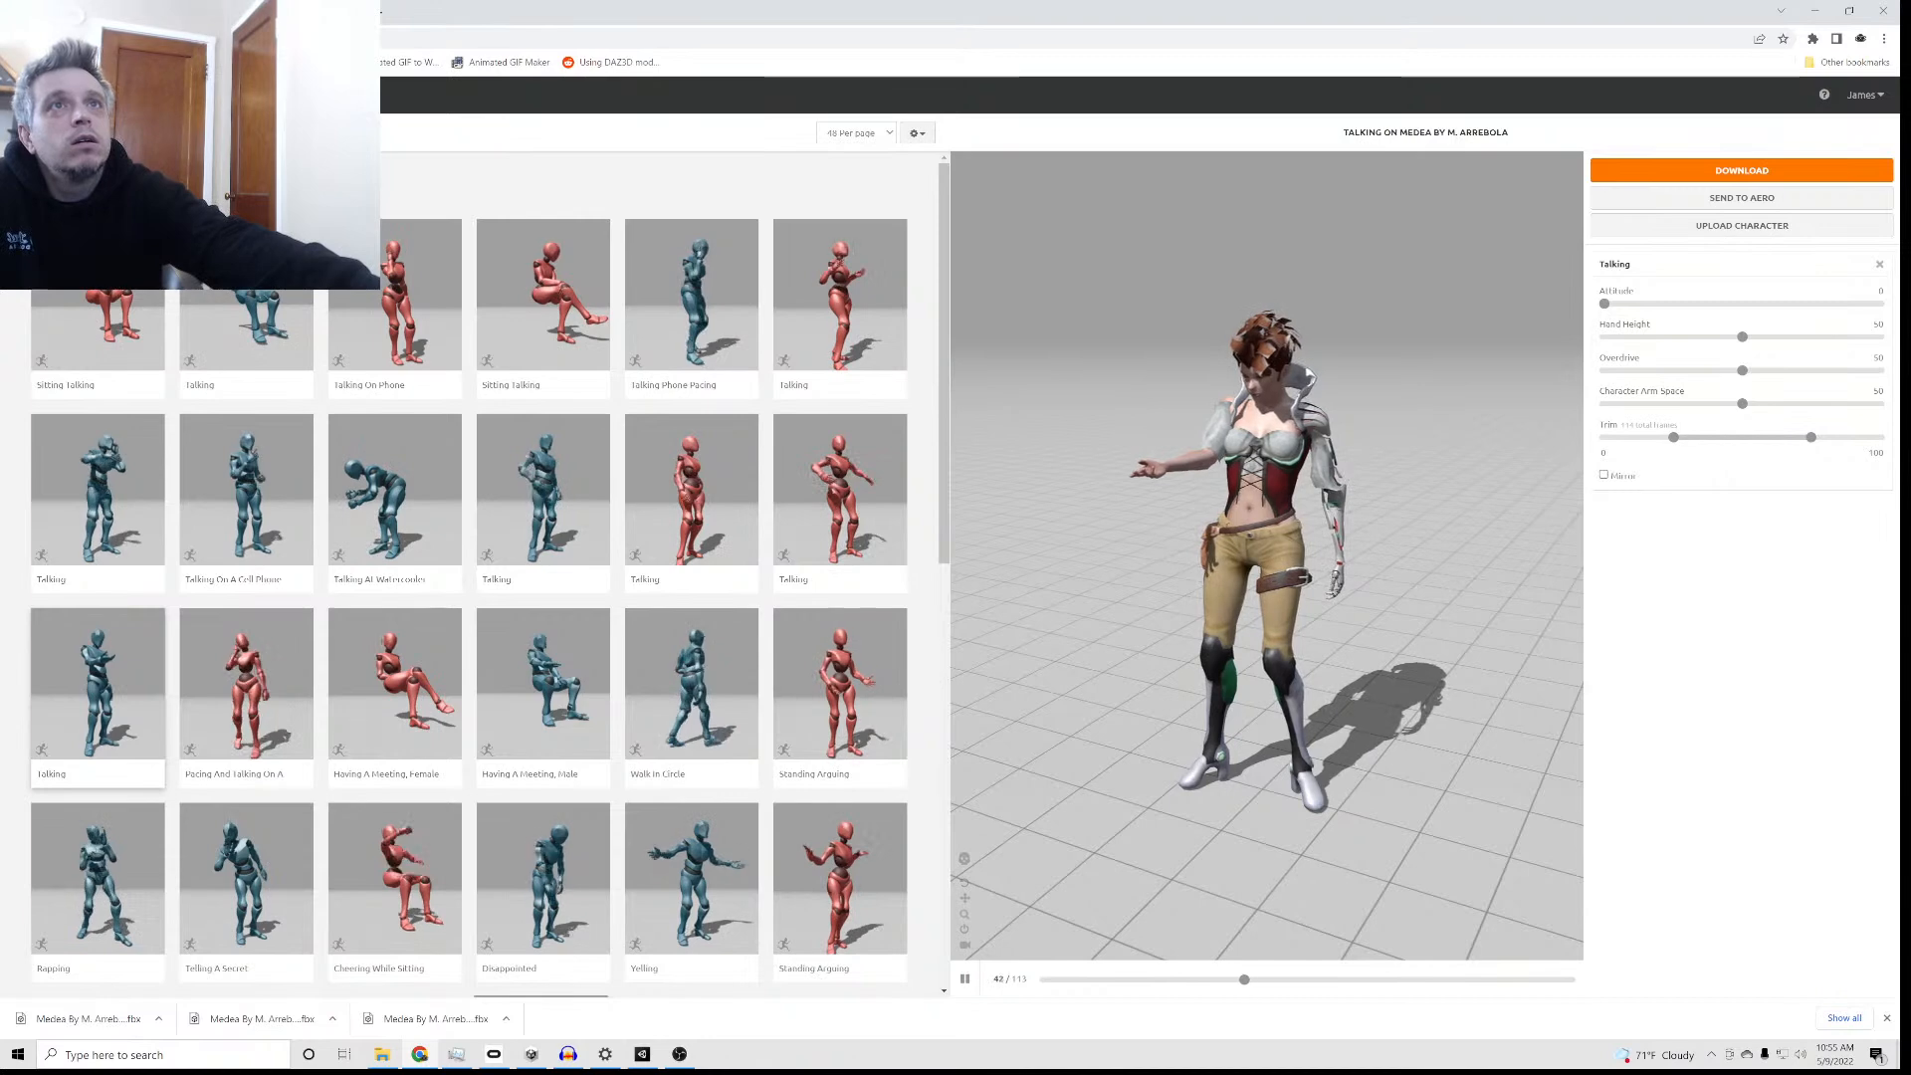
key(ctrl+Tab)
click(1781, 104)
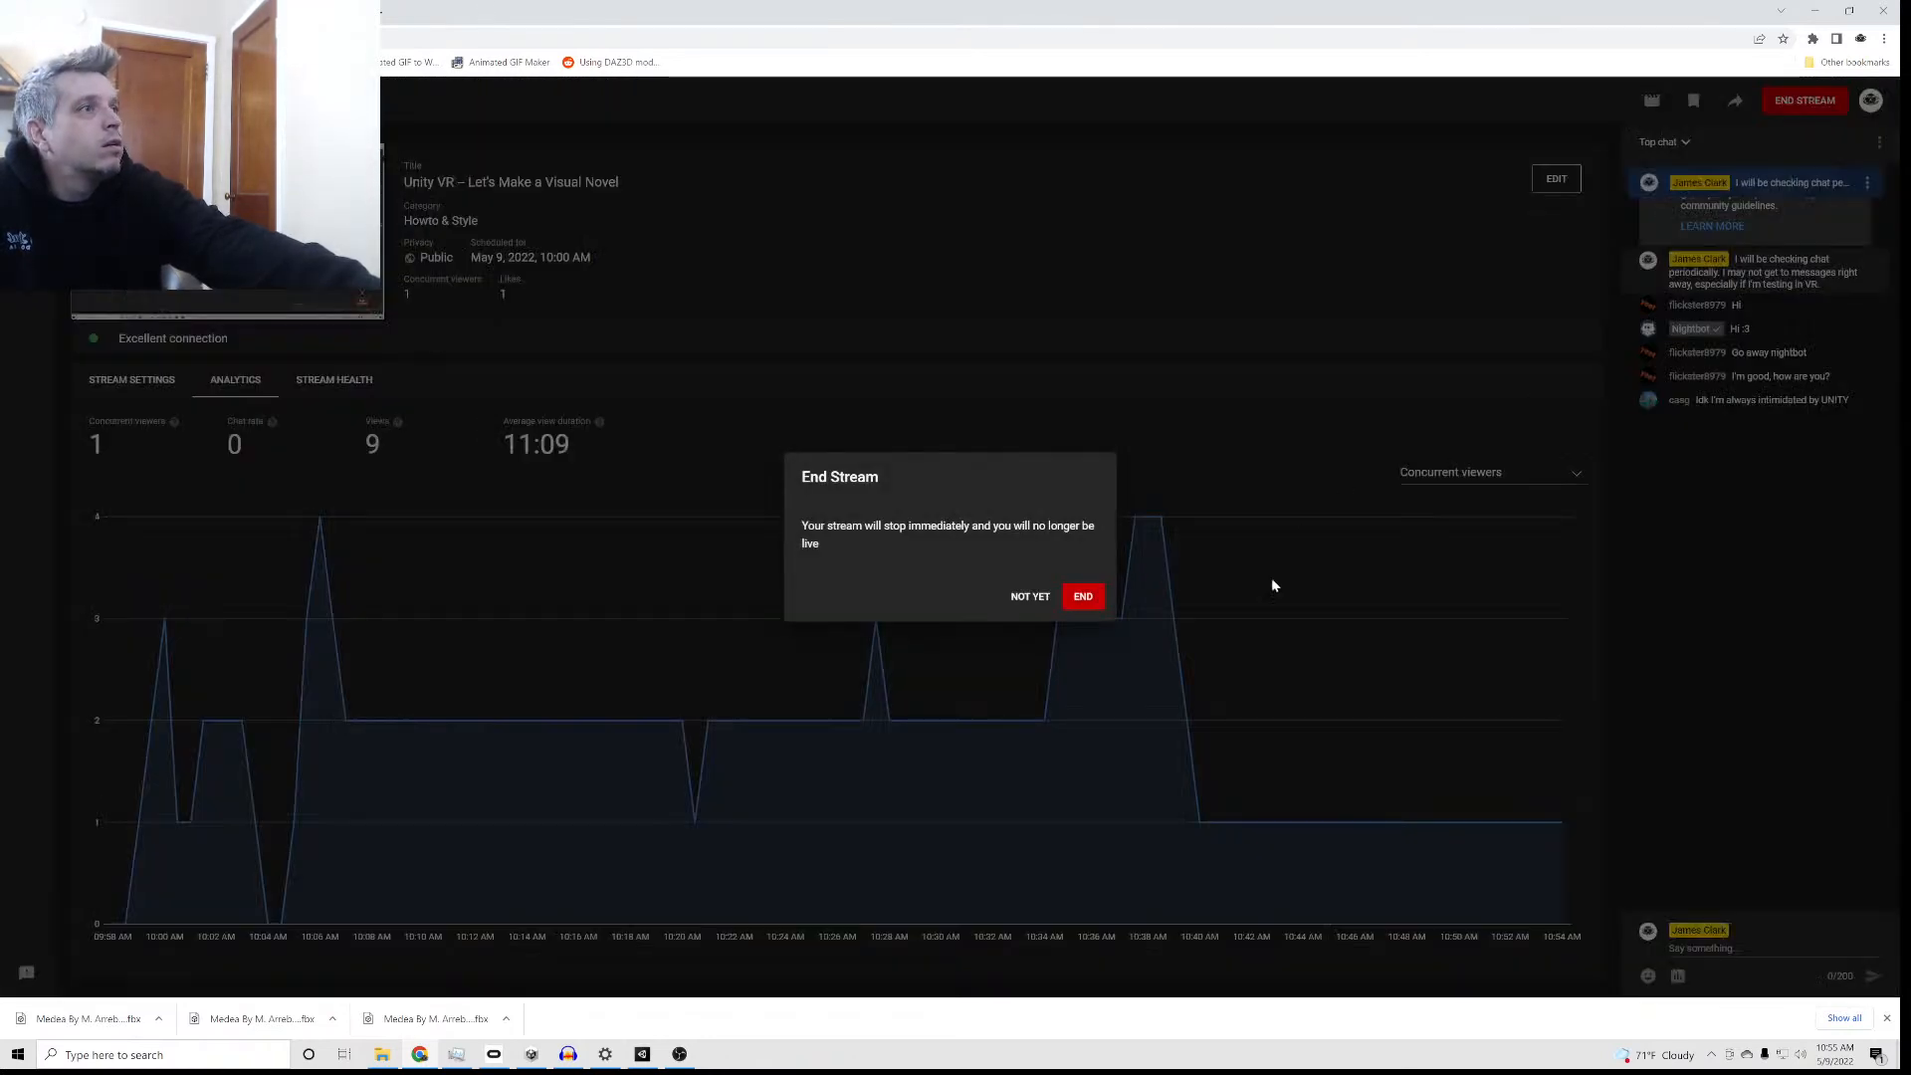
click(1094, 600)
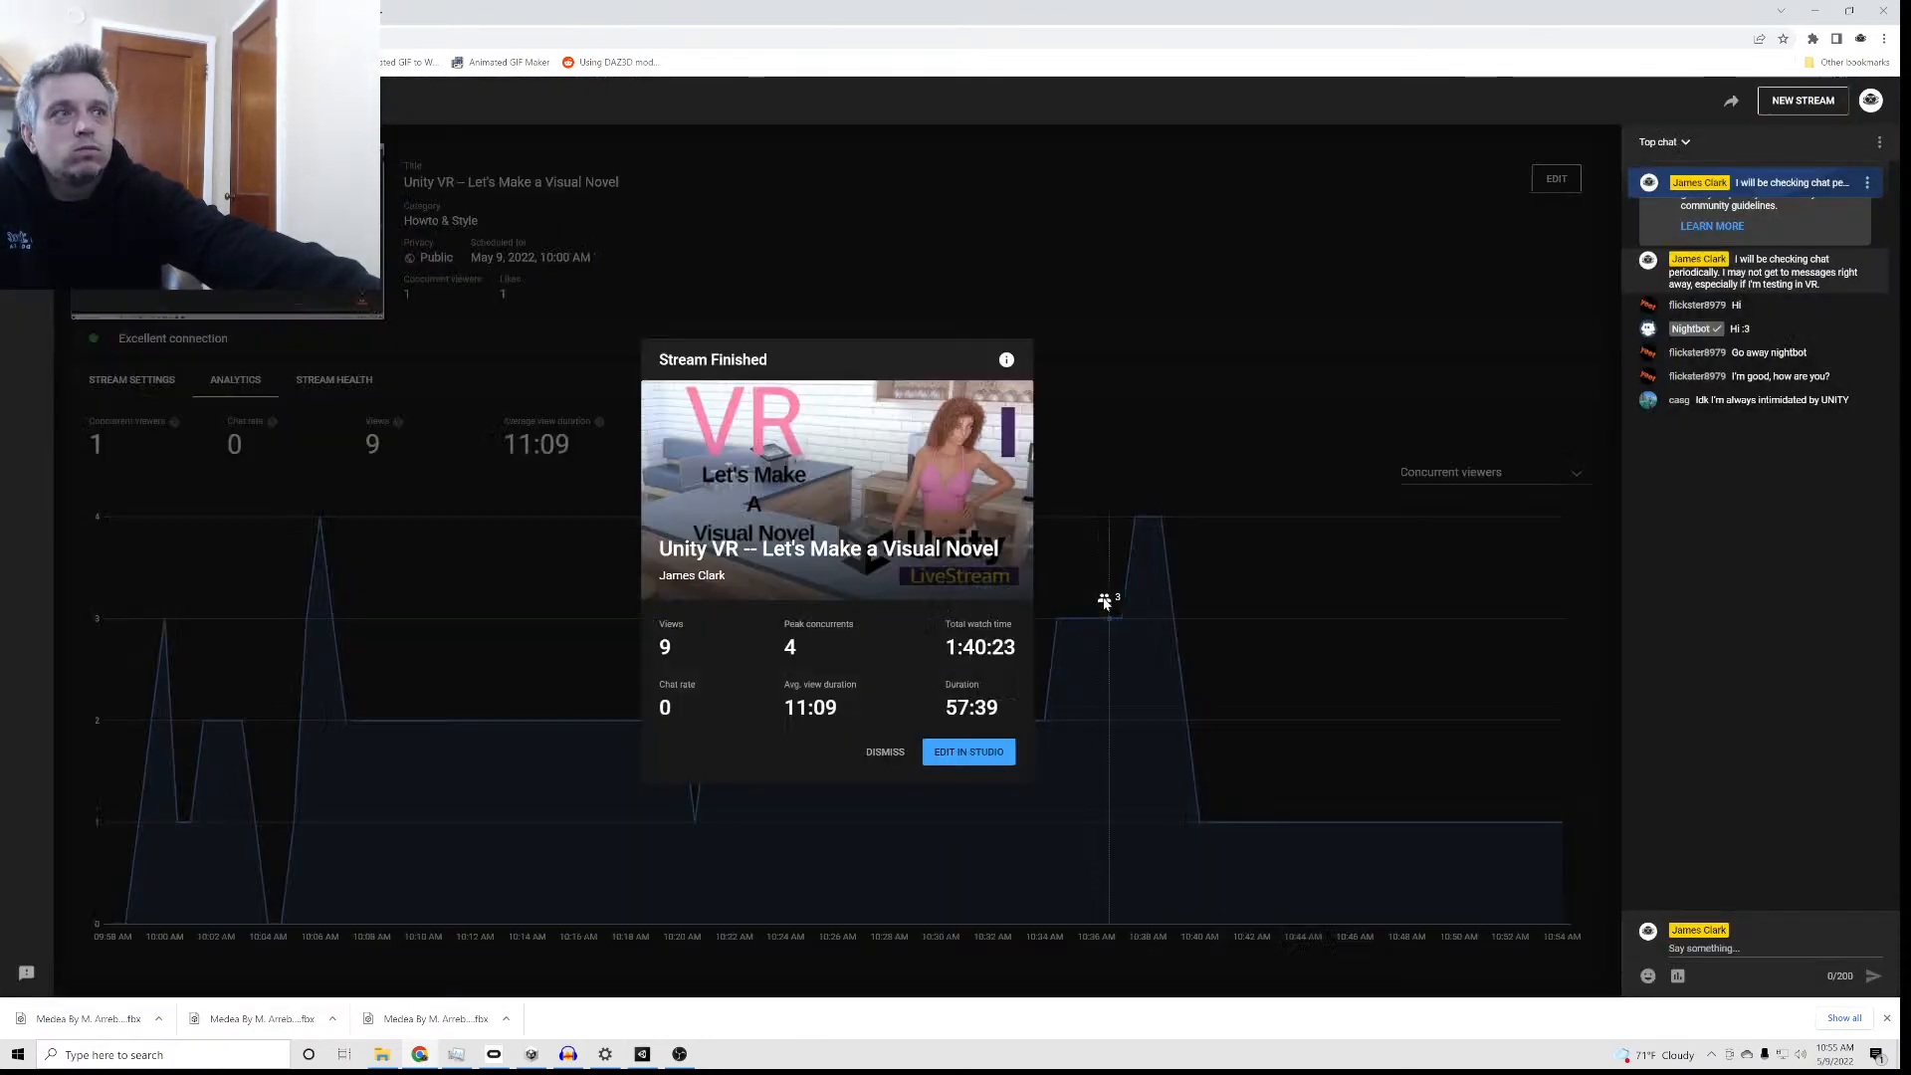